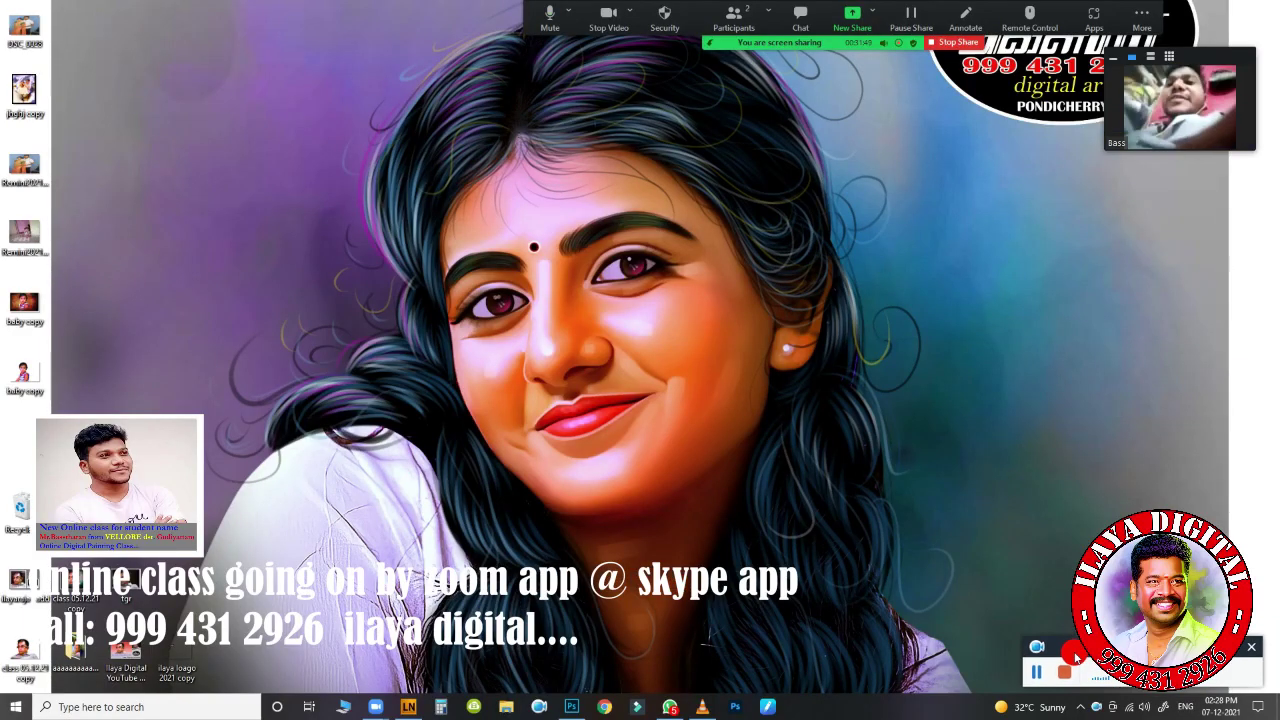
- Switch to Photoshop and show the Local Disk (F:) files in the Open dialog
left_click(572, 707)
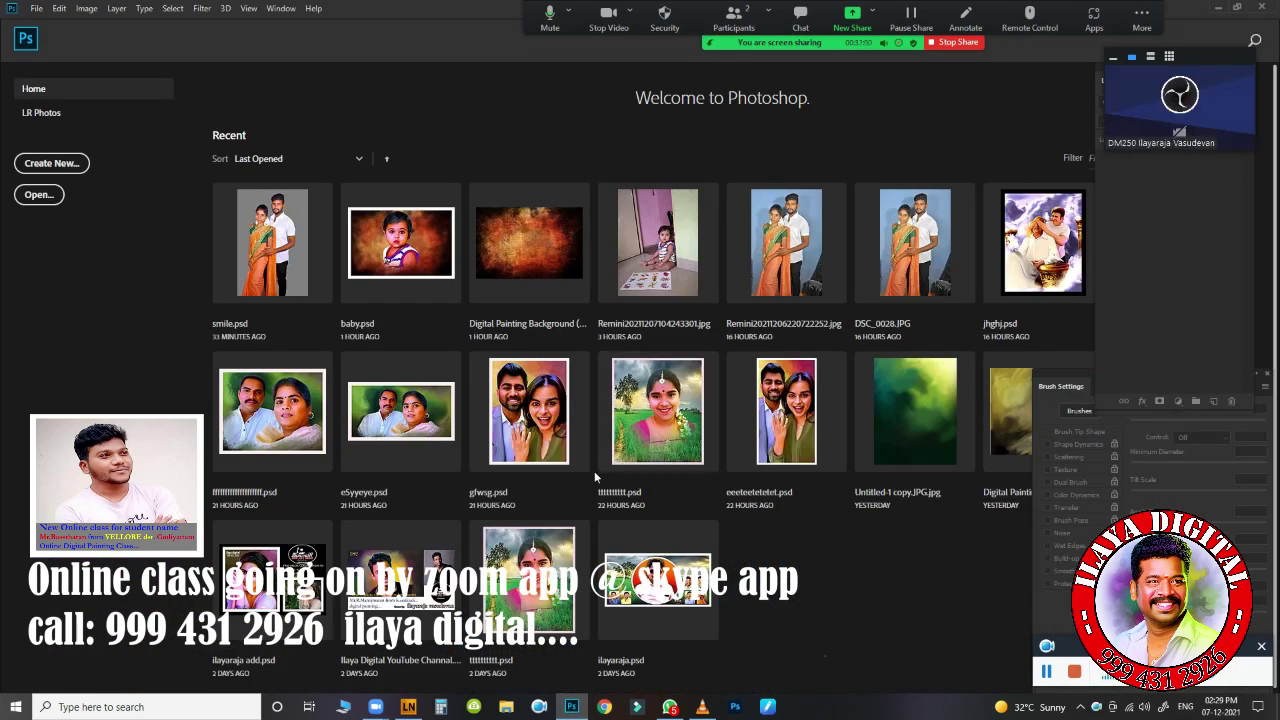
left_click(40, 194)
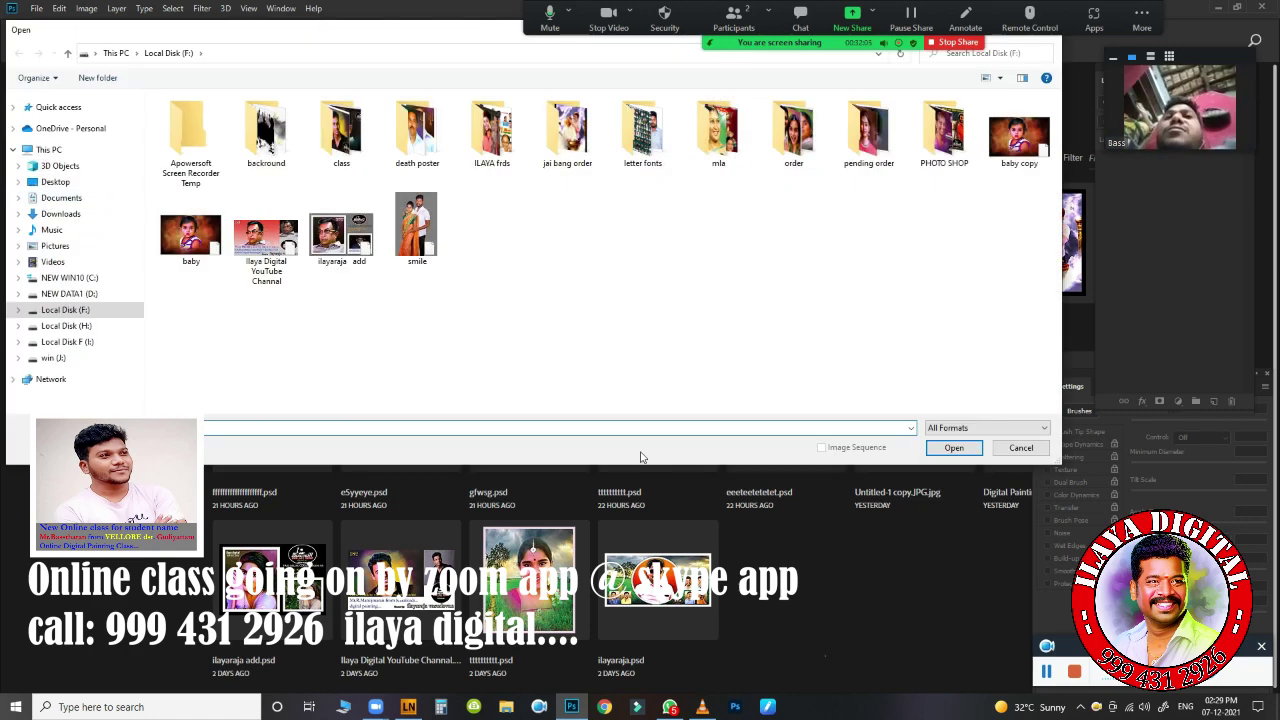
- Open smile.psd, zoom onto the man's face, and return to the Open dialog
left_click(416, 230)
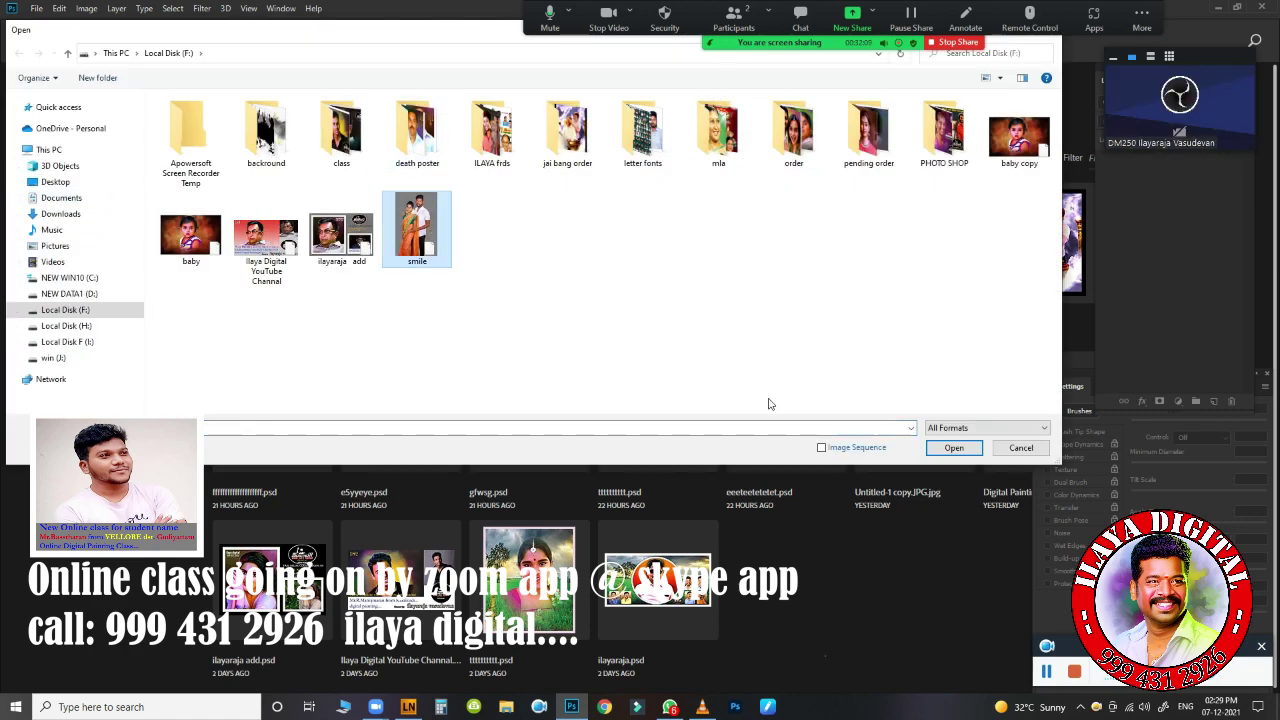
left_click(953, 448)
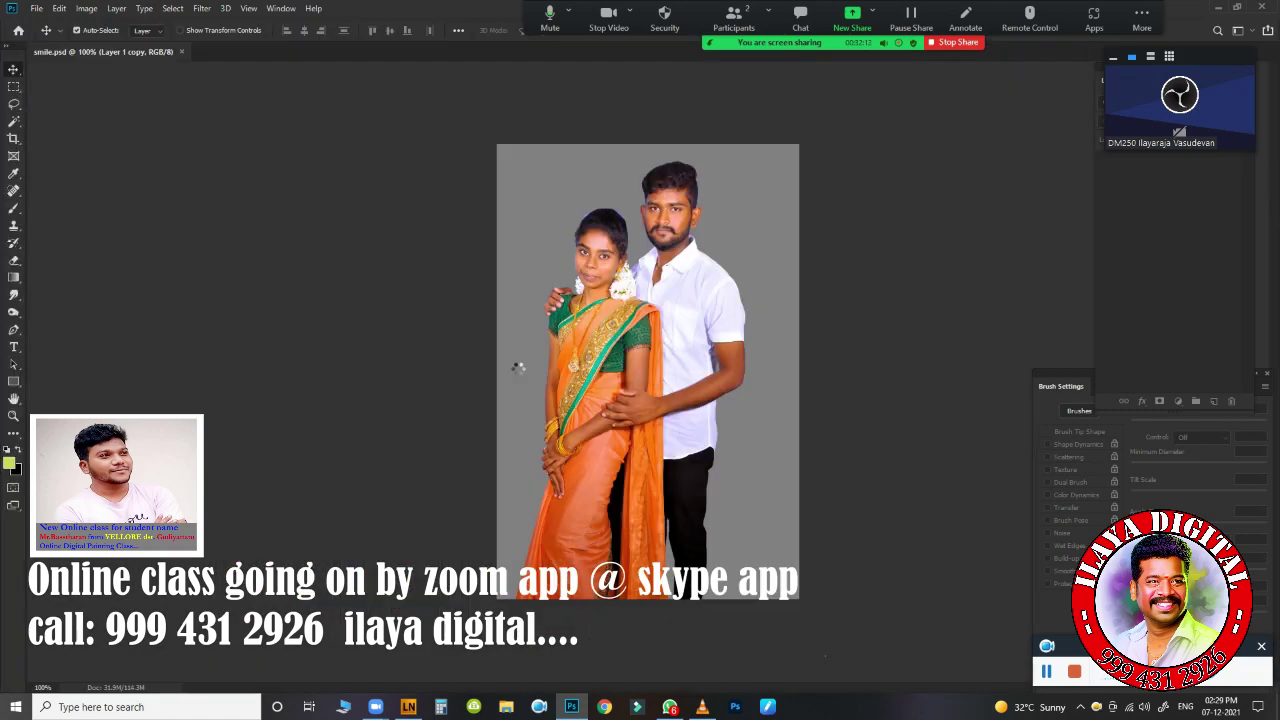
mouse_move(680, 207)
left_mouse_down()
mouse_move(783, 291)
mouse_move(766, 297)
mouse_move(786, 300)
mouse_move(716, 371)
left_mouse_up()
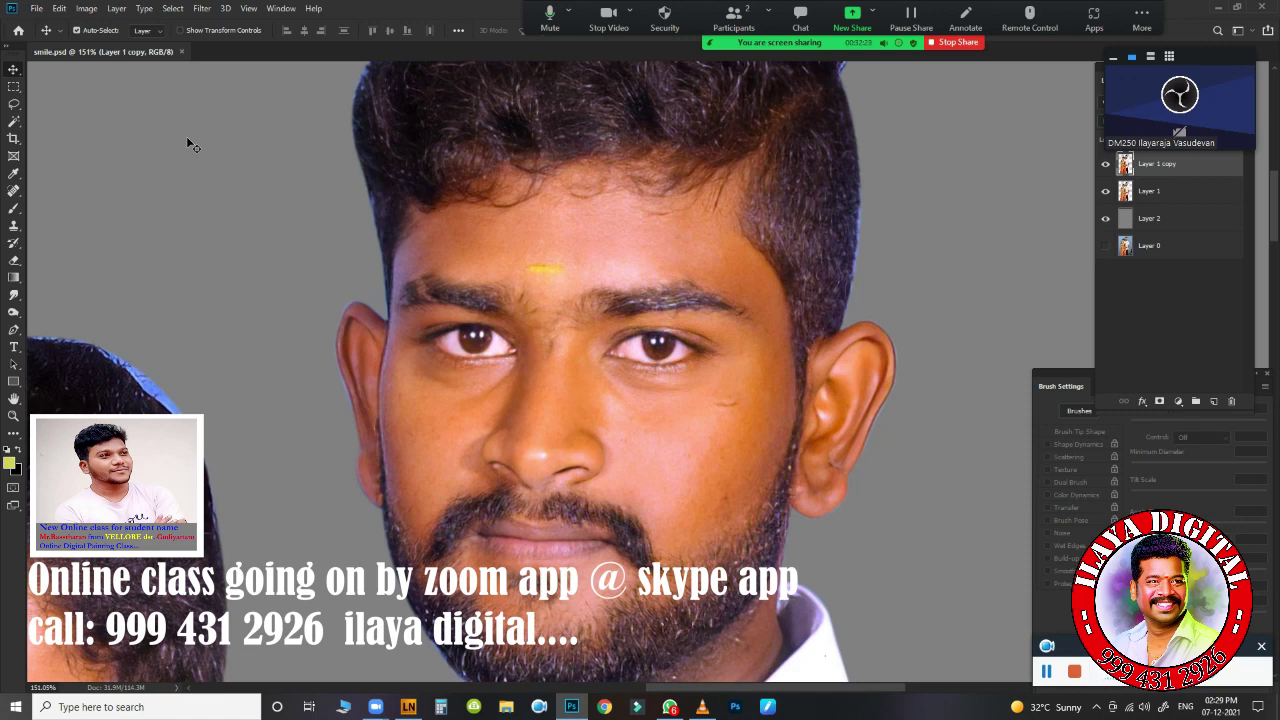
left_click(36, 8)
left_click(50, 30)
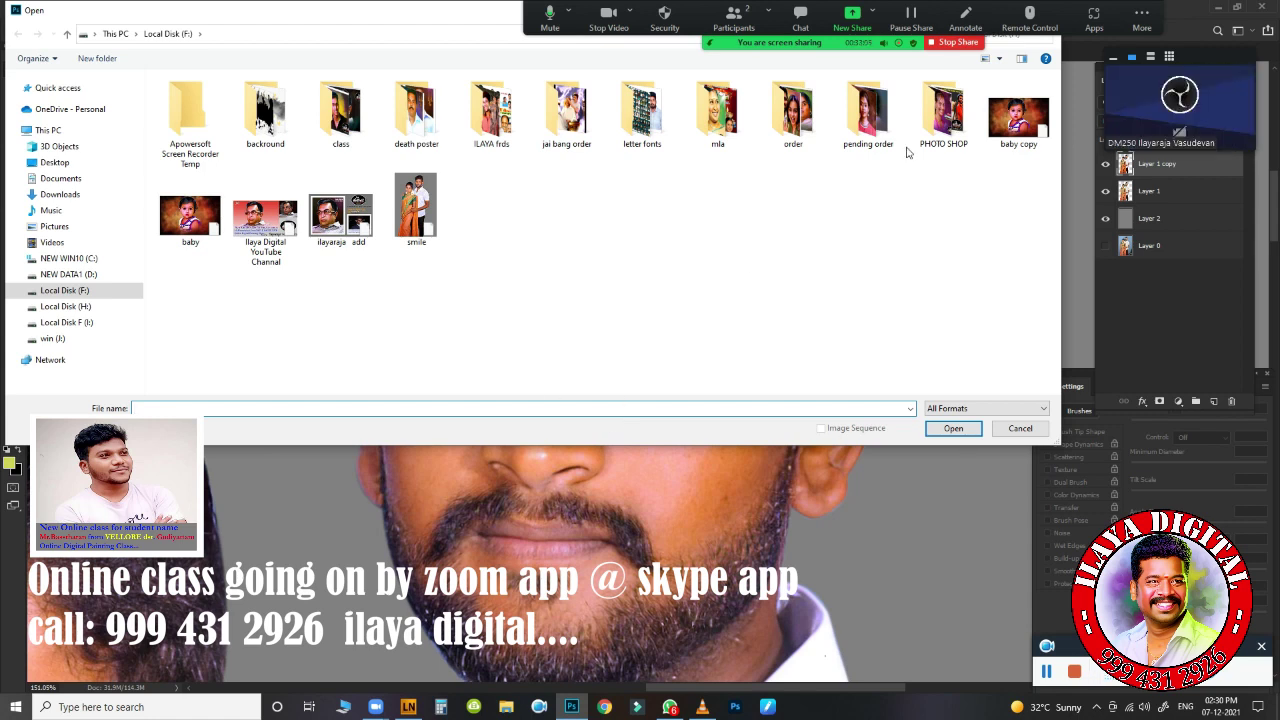
double_click(868, 118)
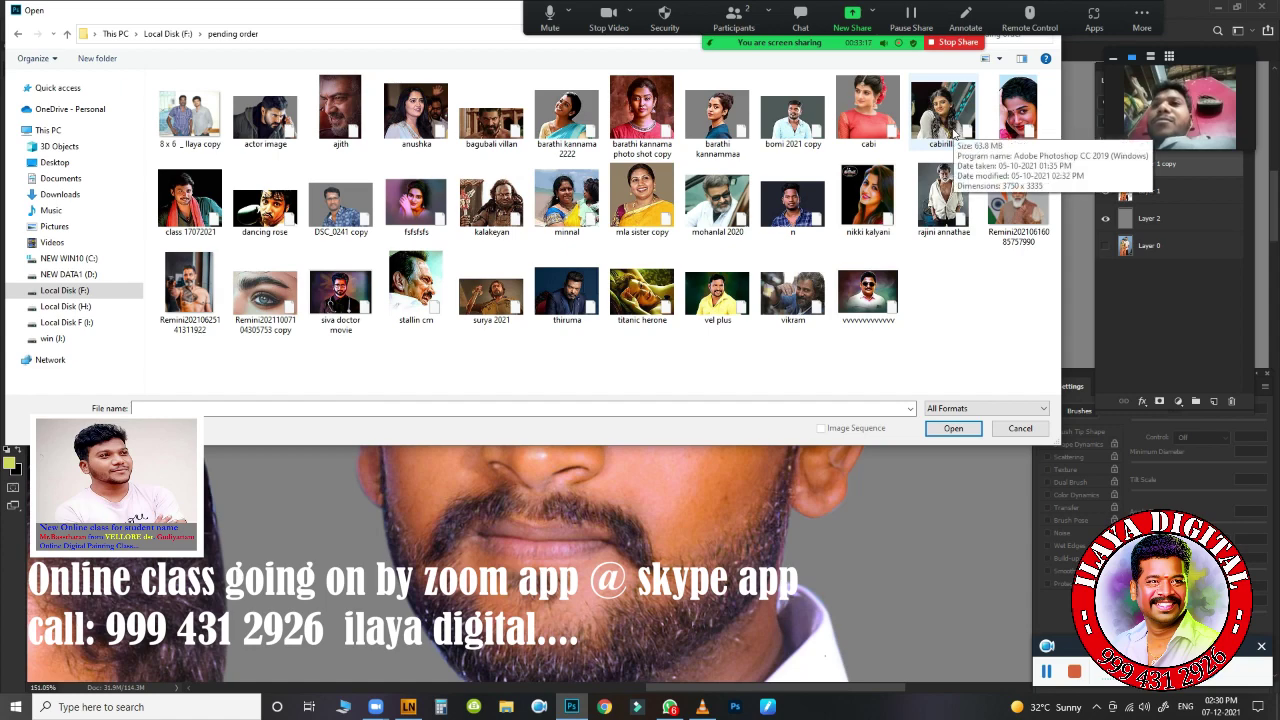
left_click(946, 118)
left_click(729, 134, "ctrl")
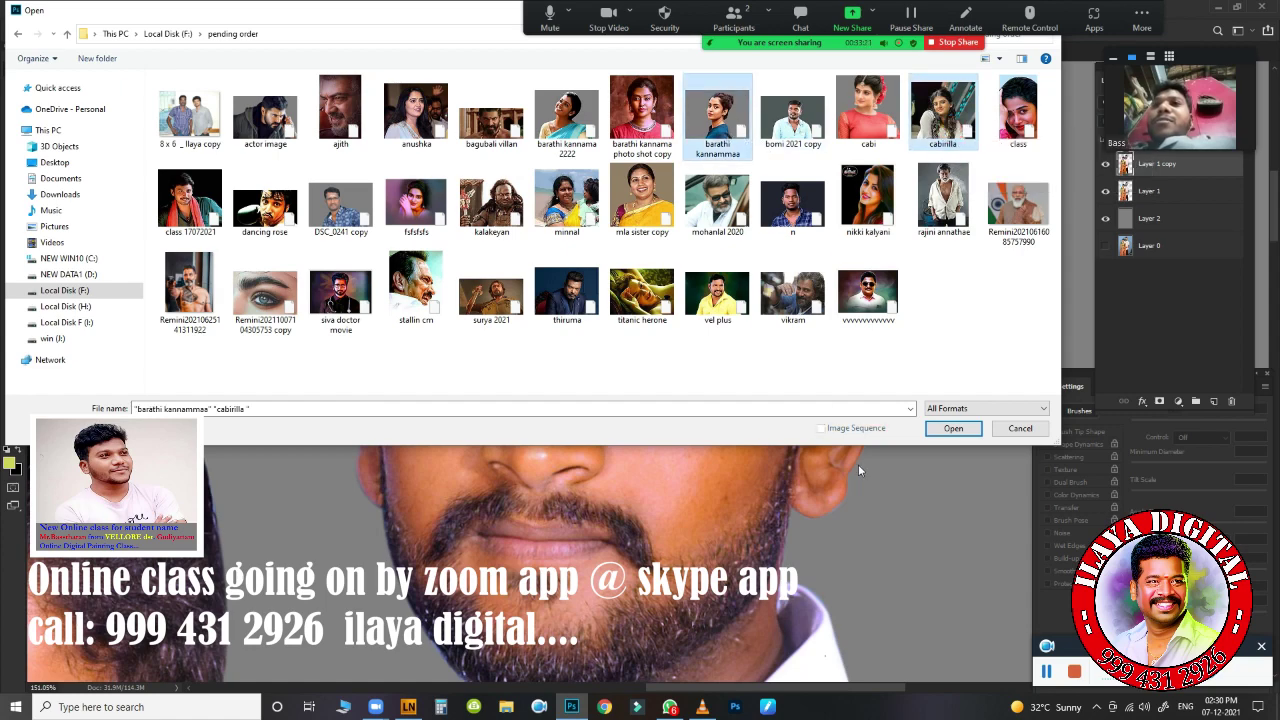
left_click(954, 428)
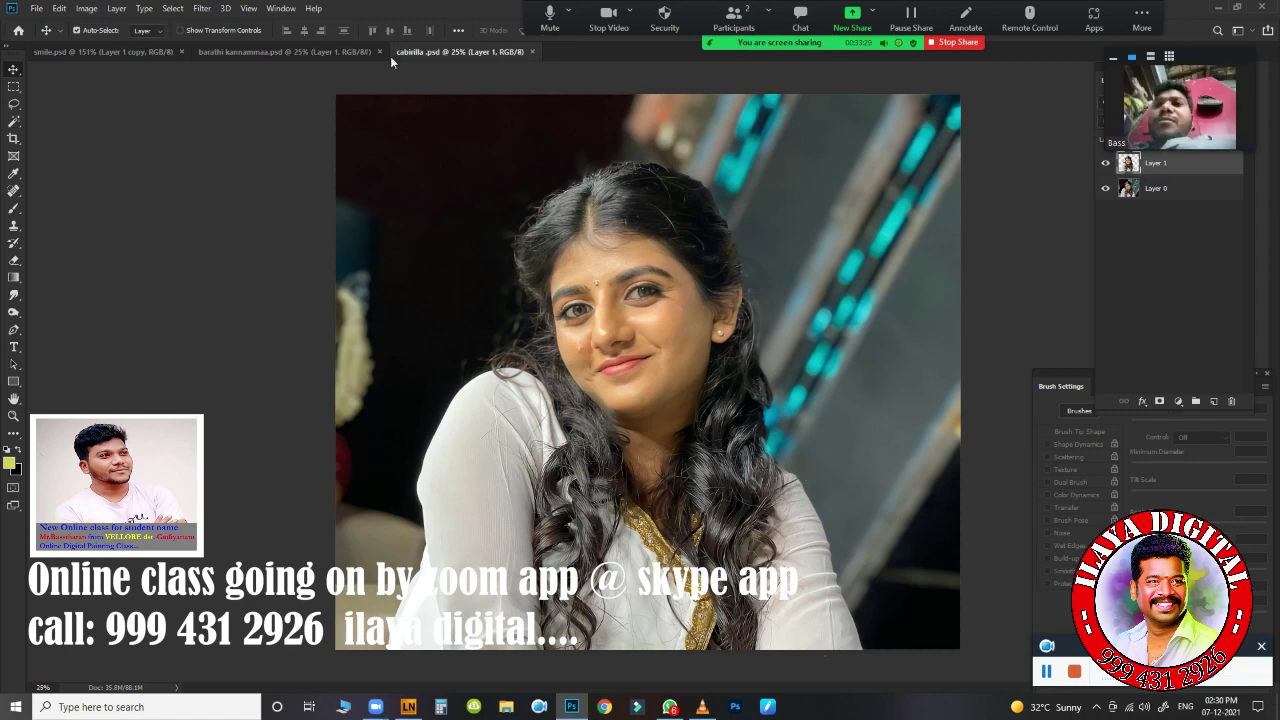
left_click(305, 51)
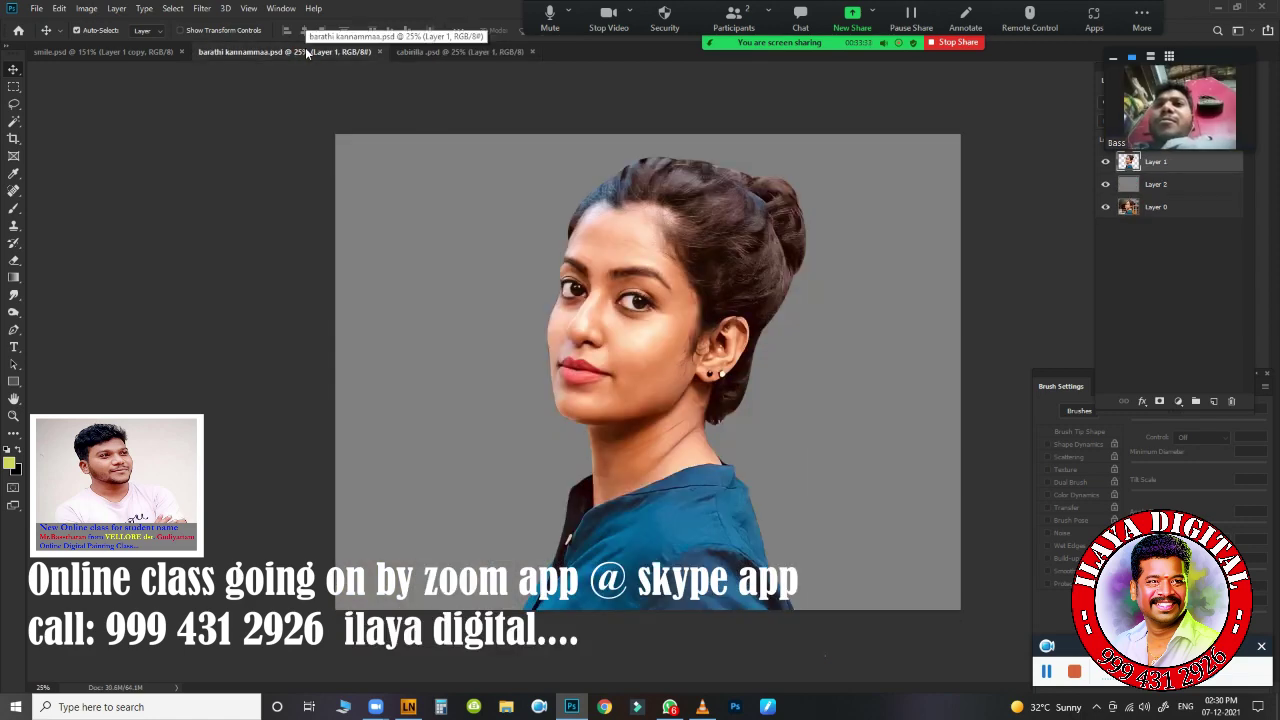
- Browse the Desktop, home work and class folders in a second Open dialog, then cancel it
left_click(36, 8)
left_click(50, 36)
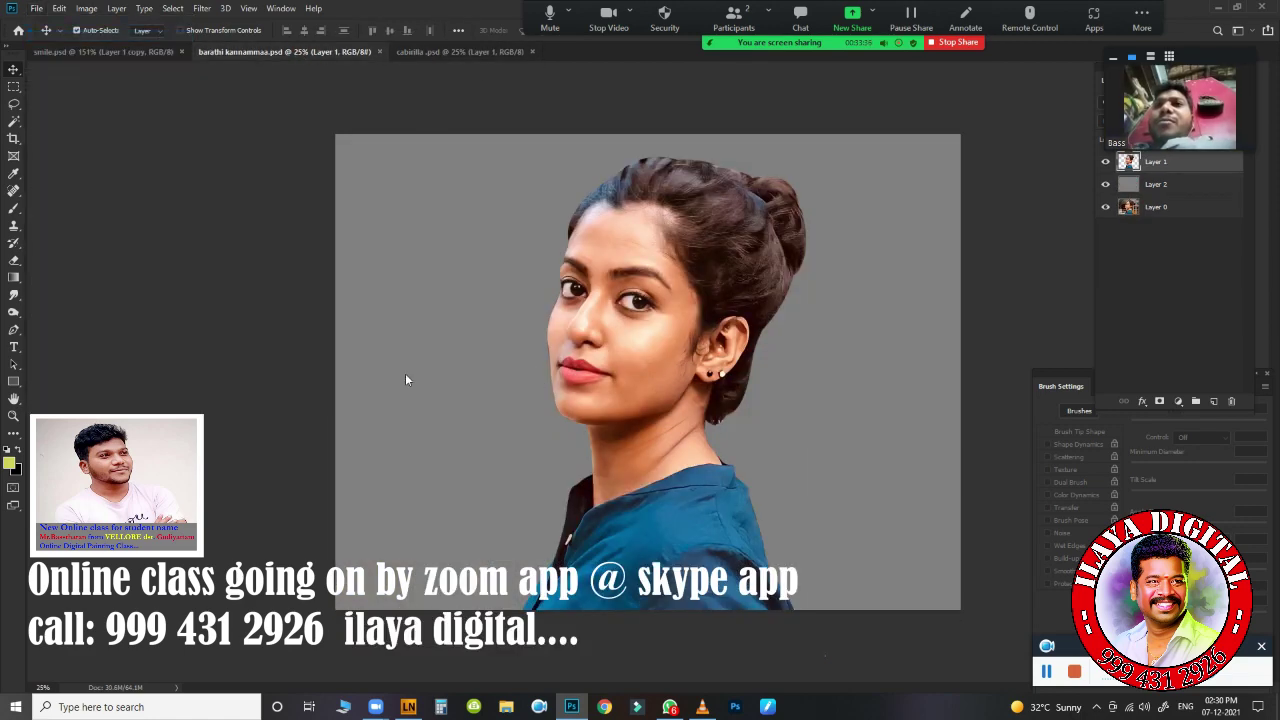
left_click(54, 162)
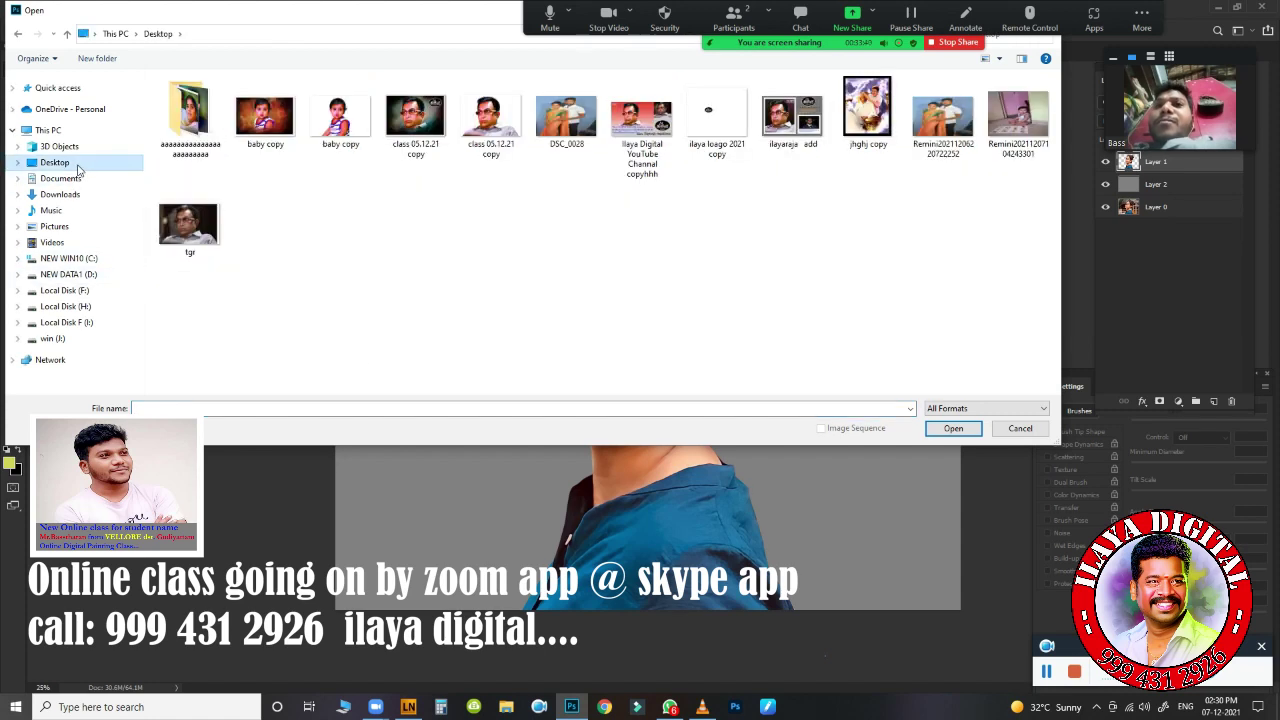
left_click(188, 135)
double_click(188, 135)
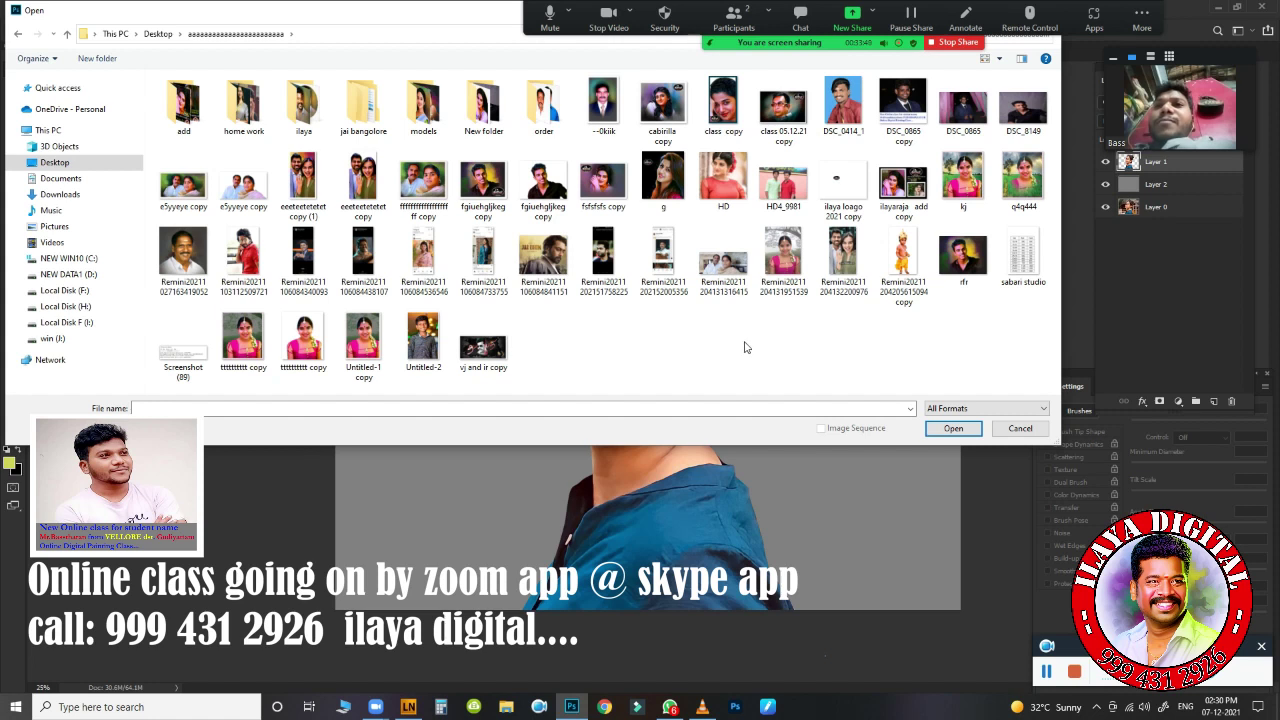
double_click(245, 110)
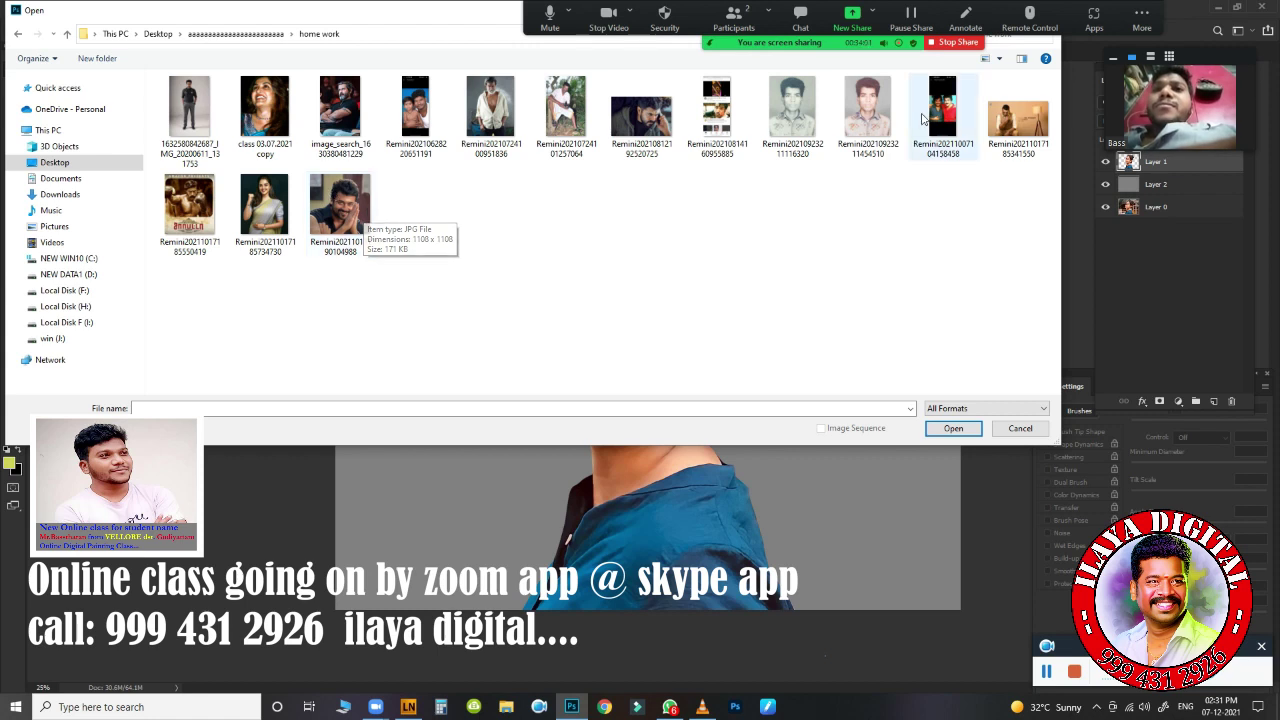
left_click(62, 178)
left_click(99, 295)
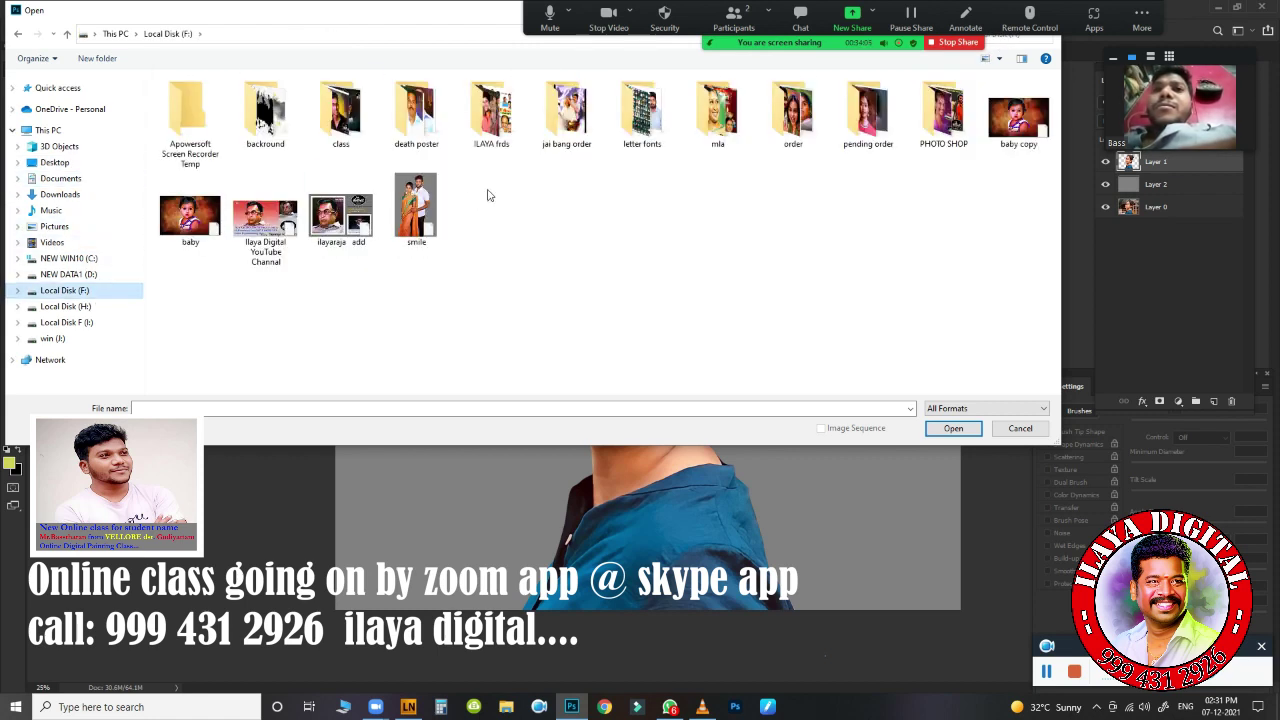
double_click(340, 115)
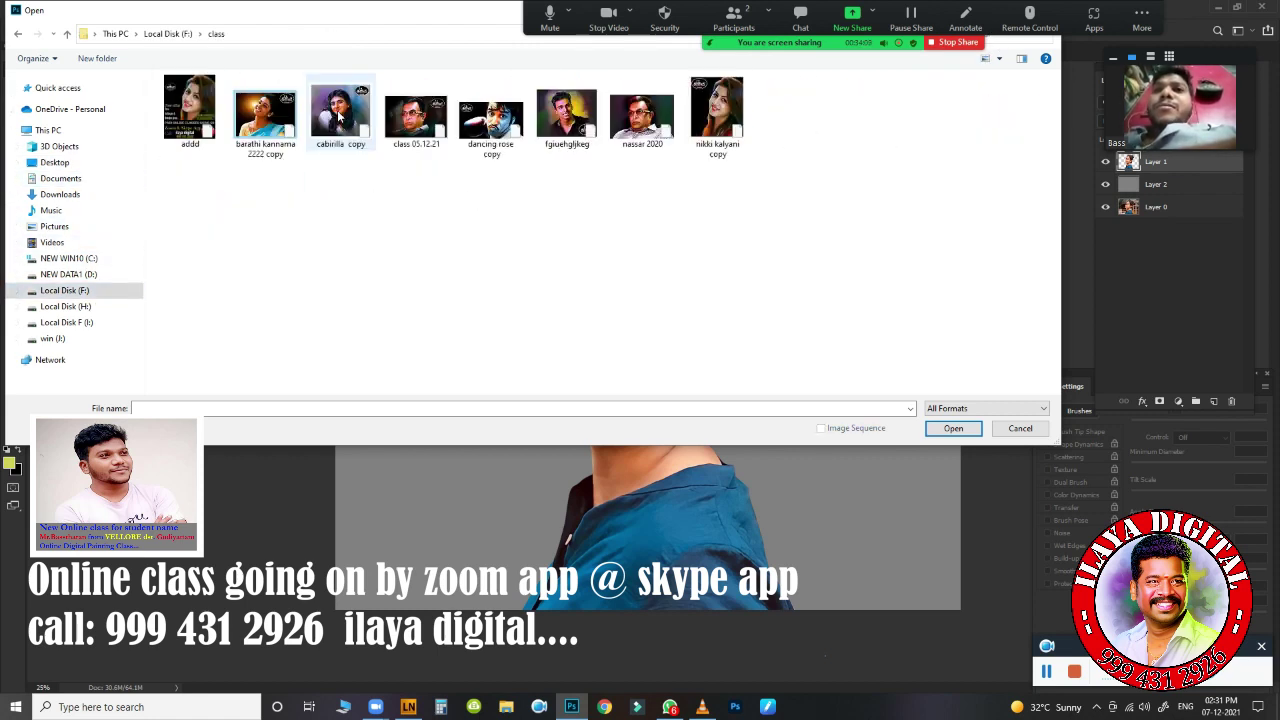
key("BackSpace")
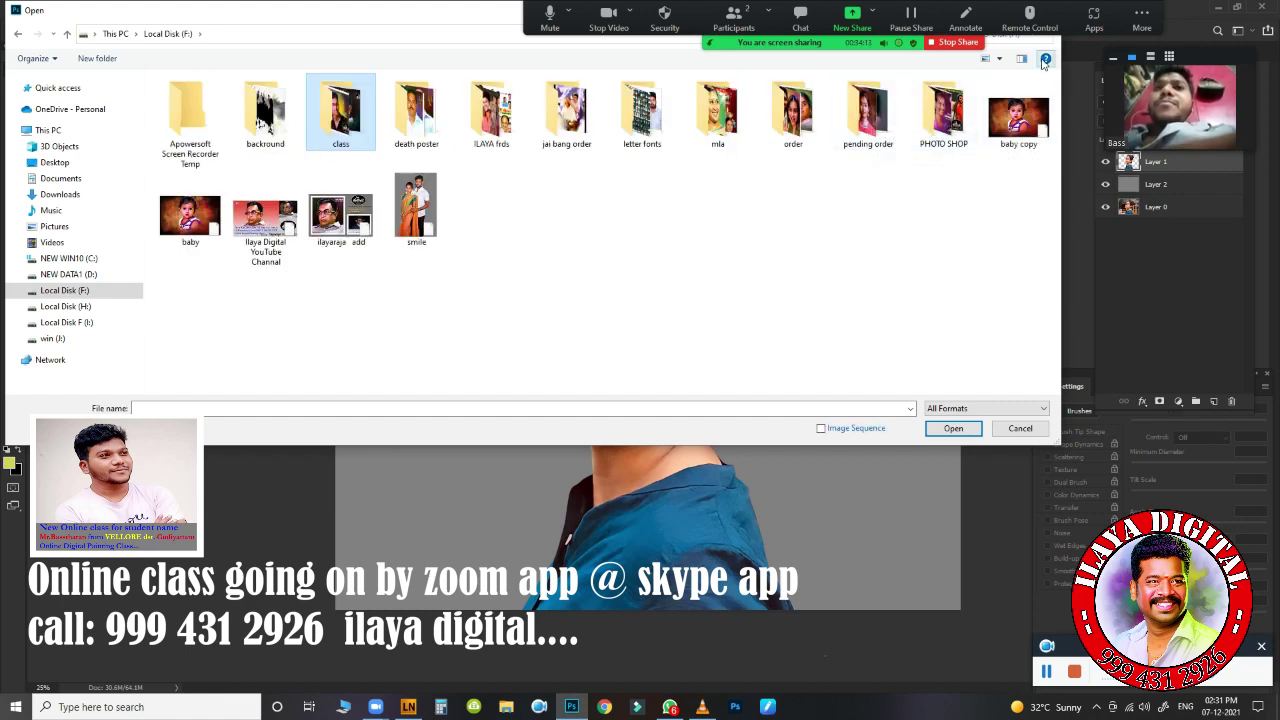
key("Escape")
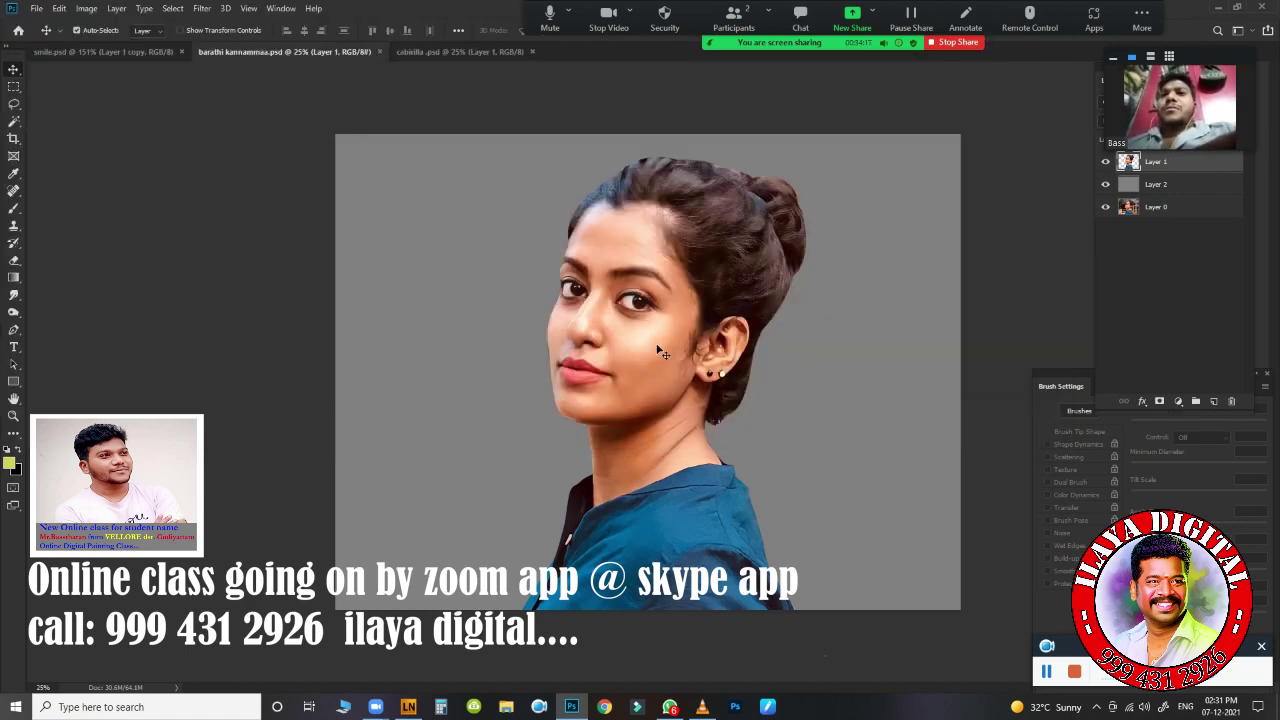
- Hide Layer 1 and Layer 2 to reveal barathi kannammaa's original photo background
mouse_move(660, 352)
left_mouse_down()
mouse_move(739, 380)
mouse_move(471, 411)
mouse_move(523, 286)
mouse_move(557, 375)
mouse_move(434, 191)
left_mouse_up()
left_click(1105, 161)
left_click(1105, 184)
mouse_move(620, 334)
left_mouse_down()
mouse_move(649, 342)
mouse_move(597, 286)
mouse_move(945, 368)
left_mouse_up()
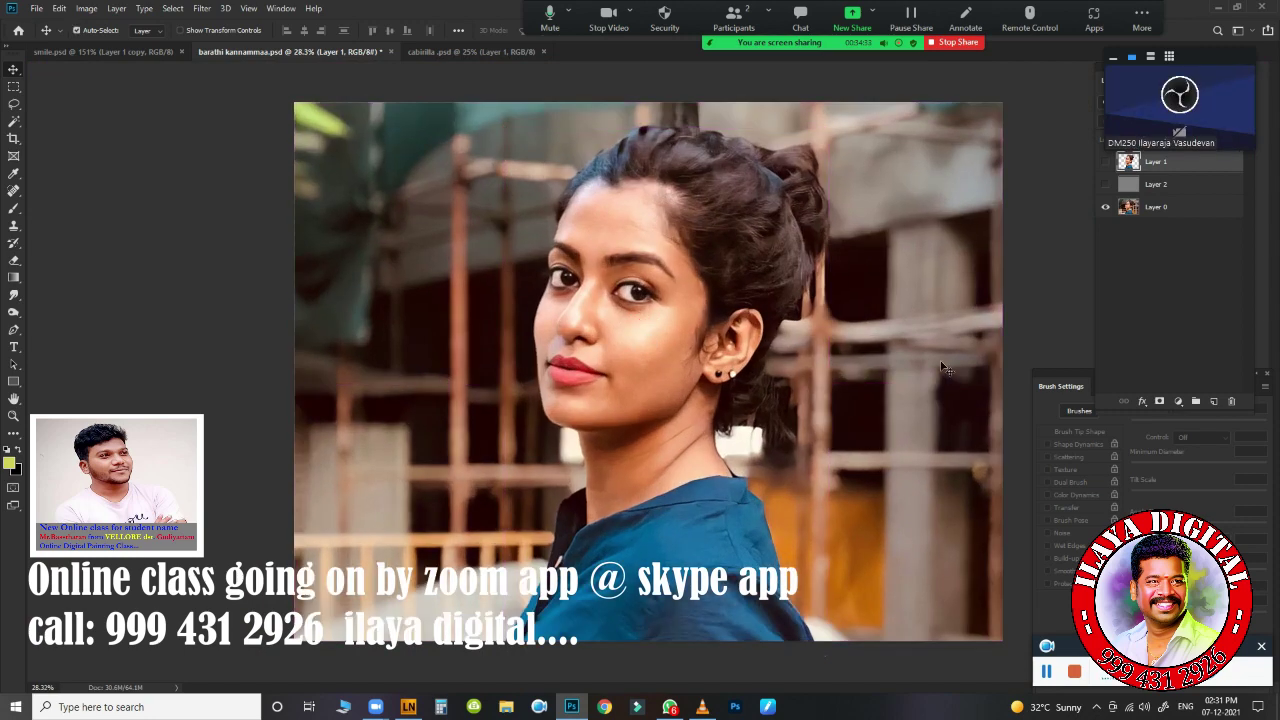
mouse_move(741, 295)
left_mouse_down()
mouse_move(743, 277)
mouse_move(785, 458)
left_mouse_up()
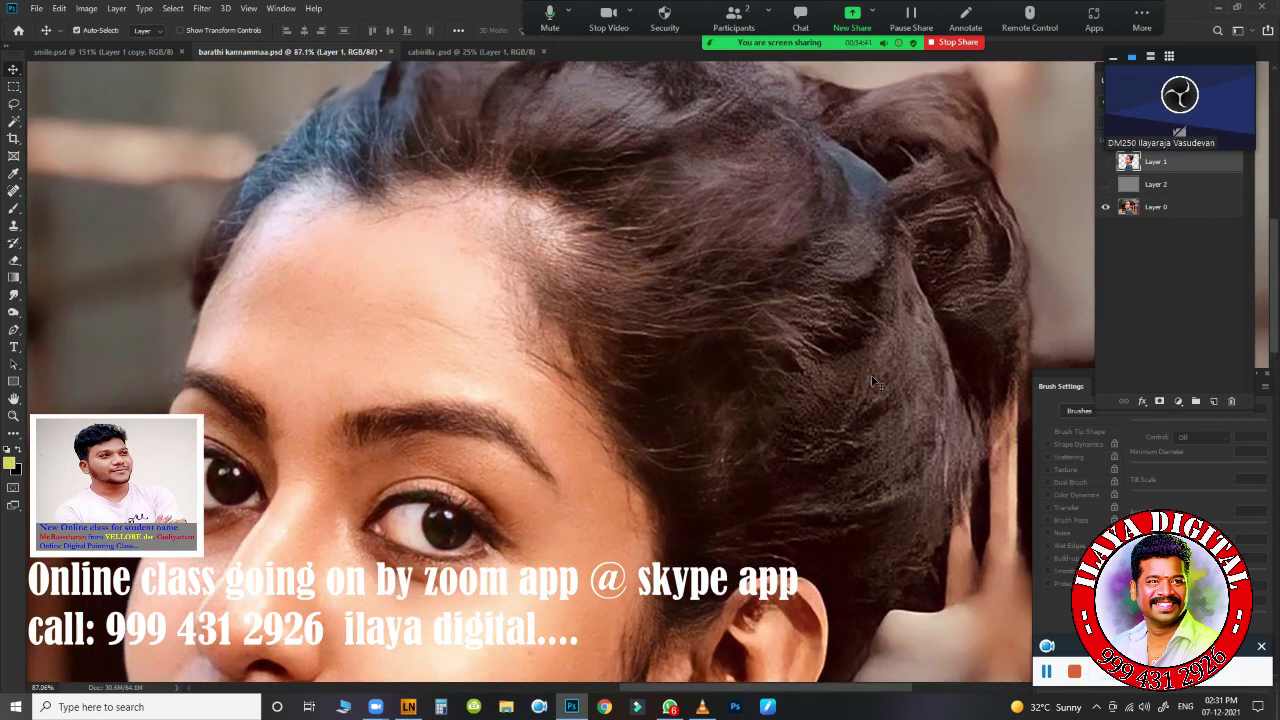
mouse_move(873, 381)
left_mouse_down()
mouse_move(849, 371)
mouse_move(835, 410)
mouse_move(775, 350)
left_mouse_up()
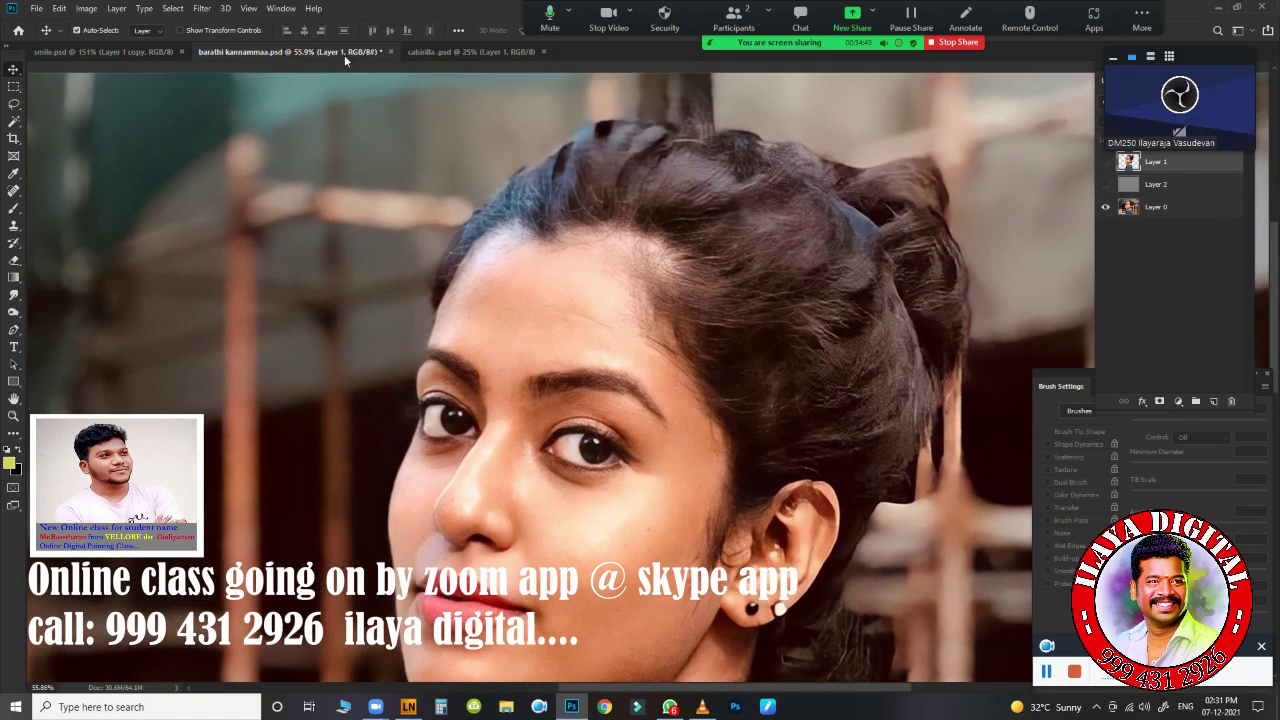
- Close and reopen cabirilla.psd, zoom onto her face, and bring up the Open dialog again
left_click(470, 53)
left_click(543, 51)
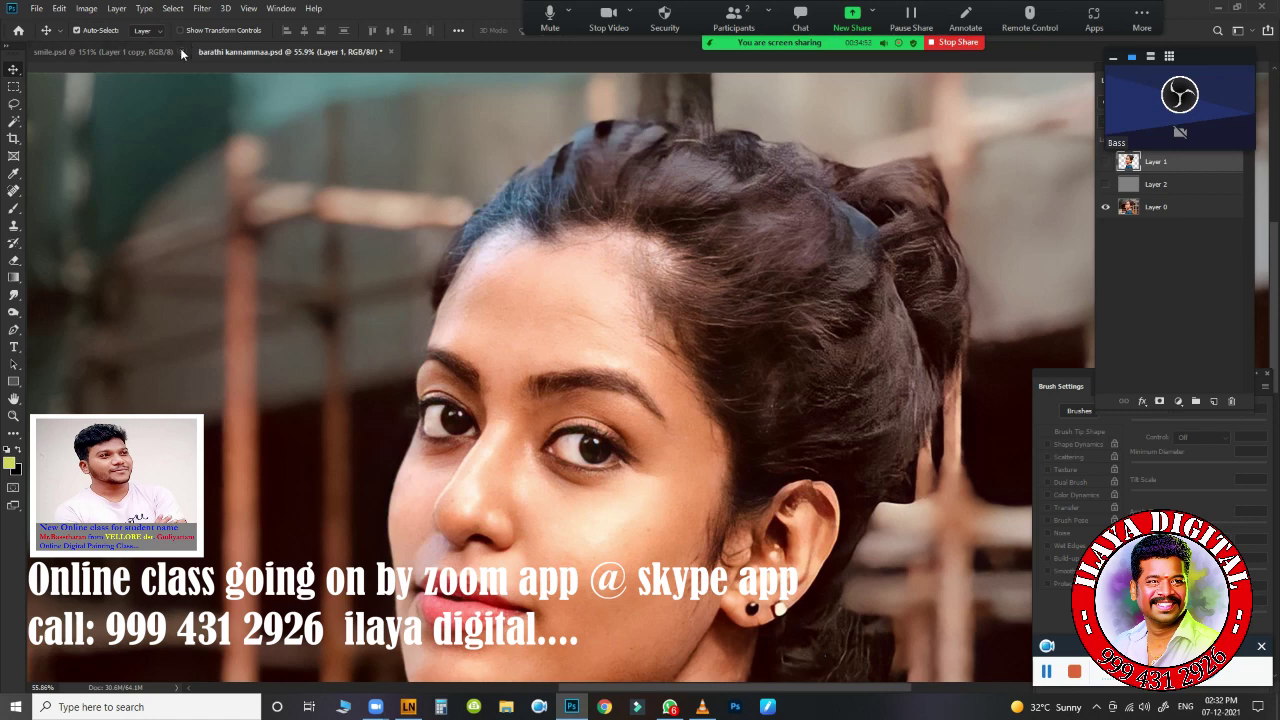
left_click(36, 8)
left_click(60, 38)
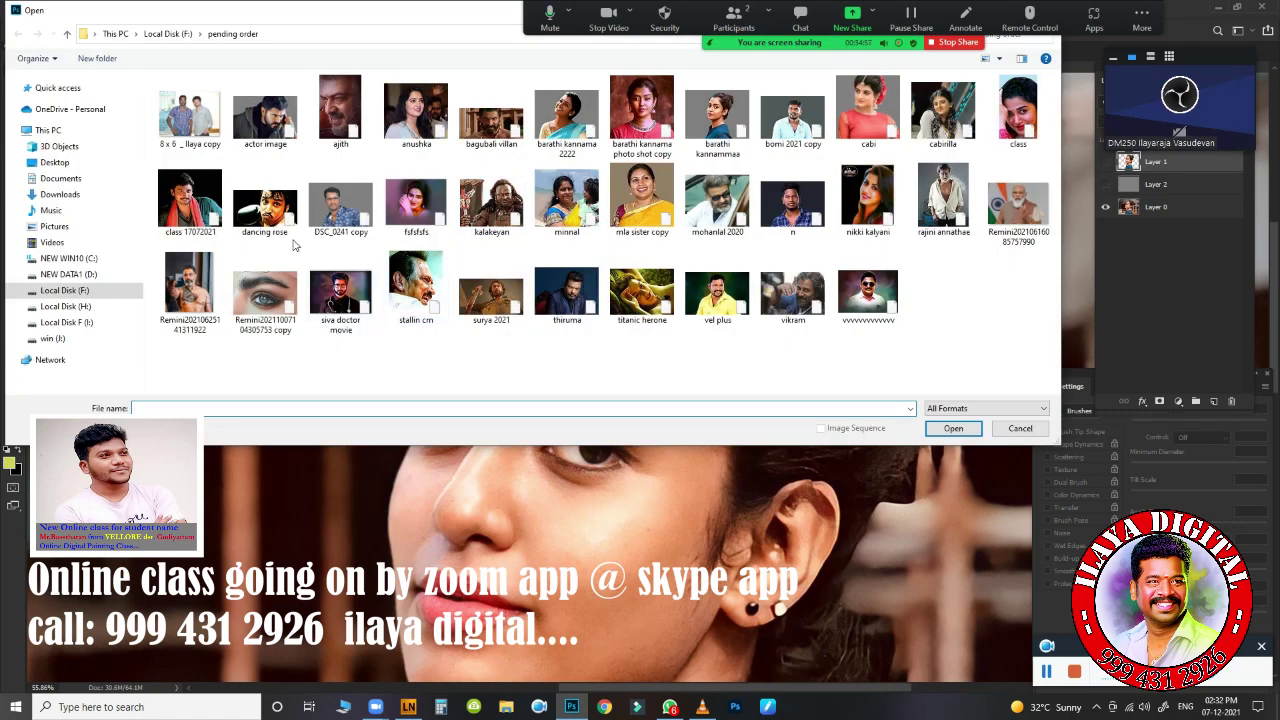
left_click(583, 140)
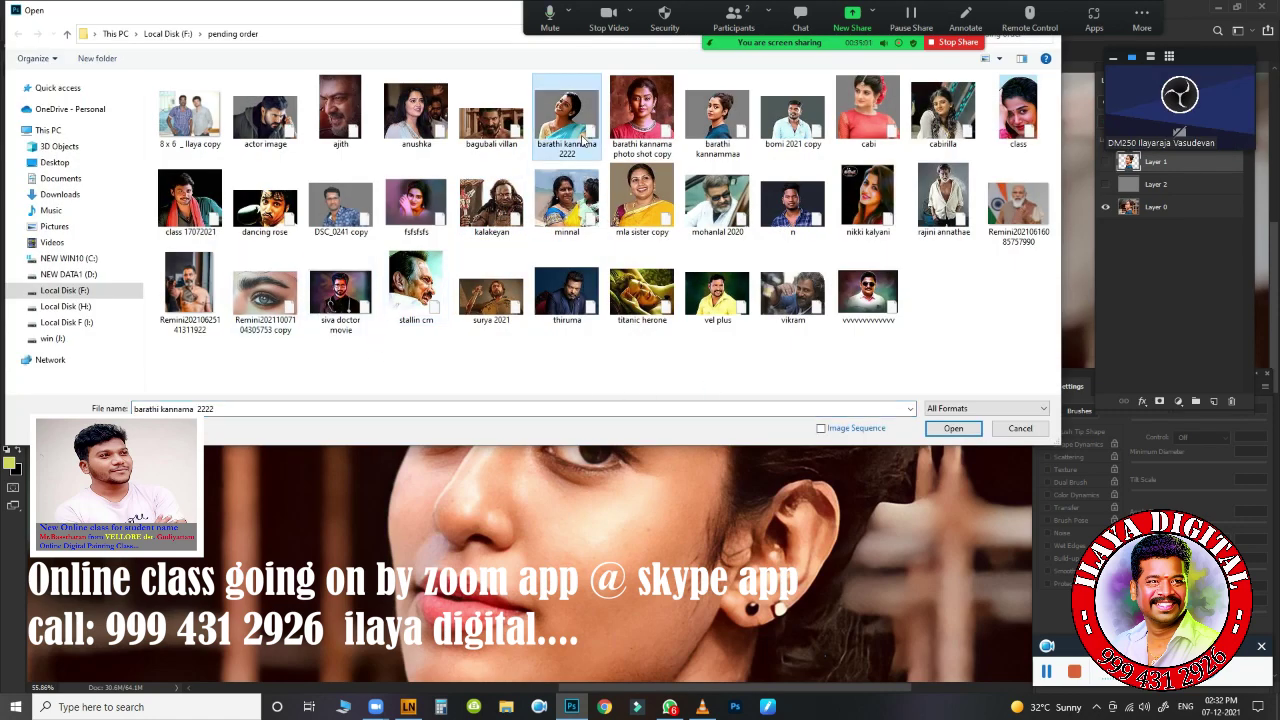
double_click(940, 118)
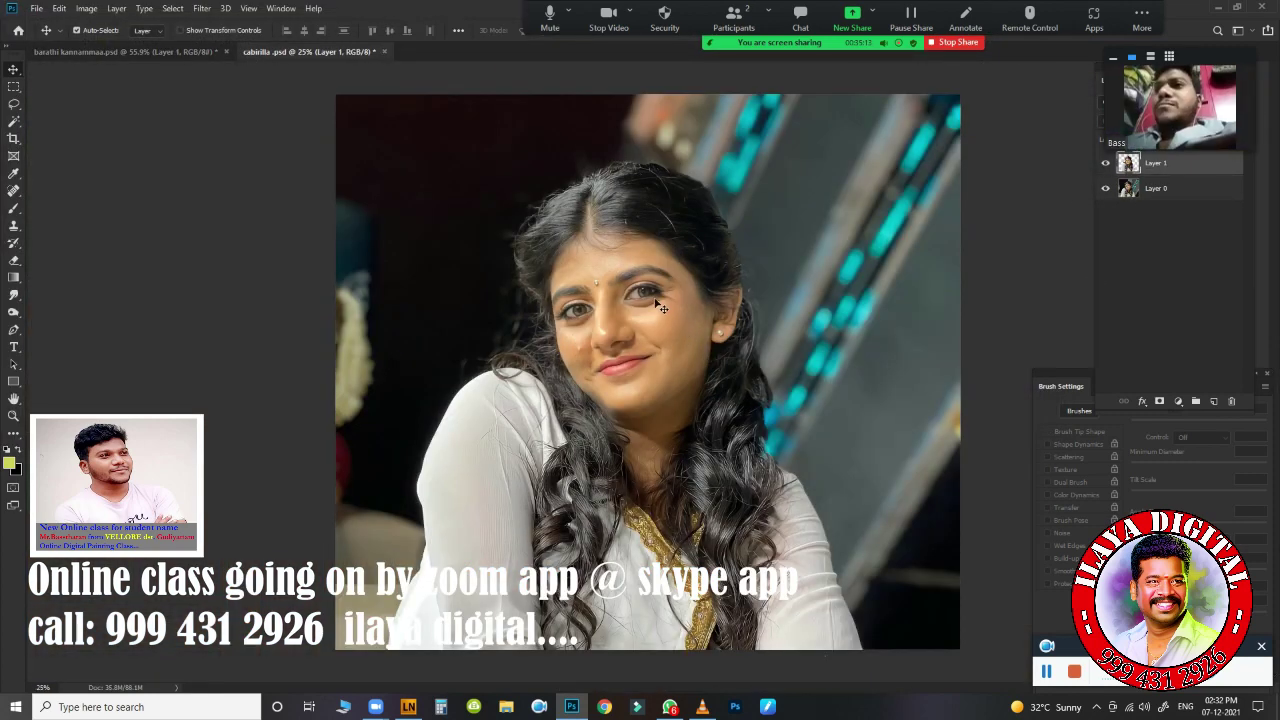
mouse_move(660, 305)
left_mouse_down()
mouse_move(708, 337)
mouse_move(677, 323)
left_mouse_up()
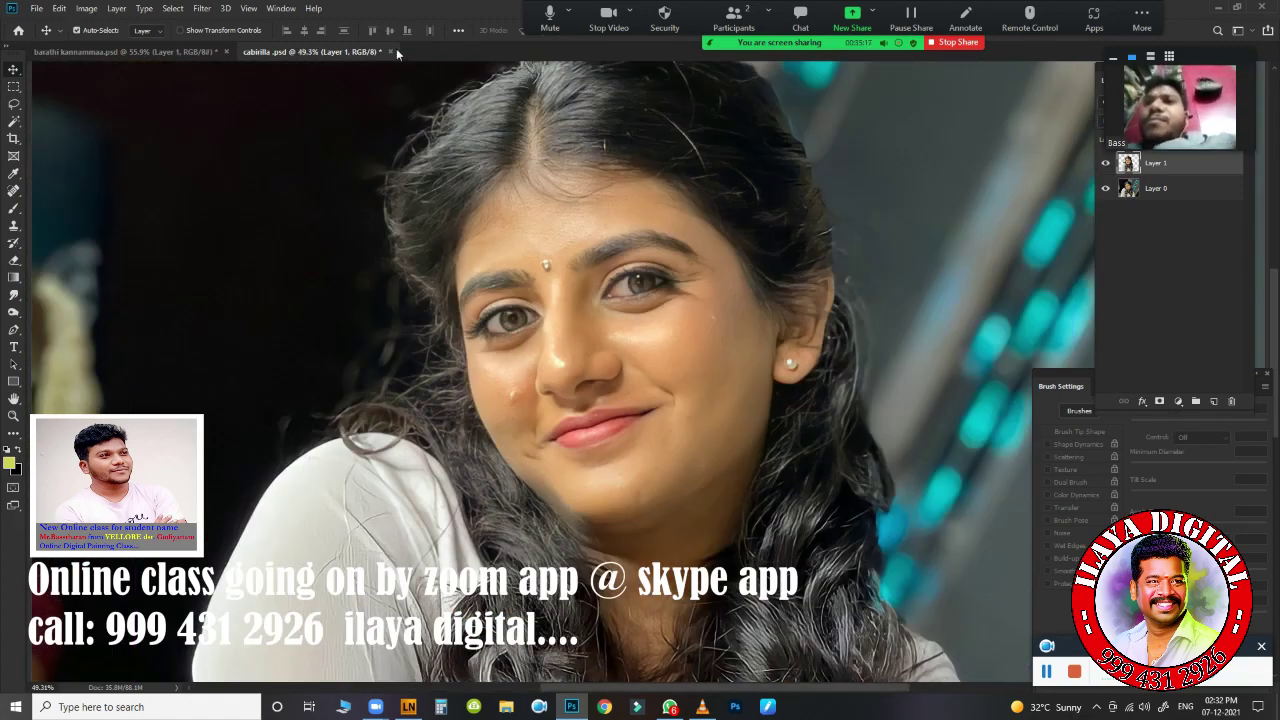
key("v")
key("ctrl+o")
- Open barathi kannama 2222 copy.psd from the class folder on Local Disk (F:)
left_click(65, 290)
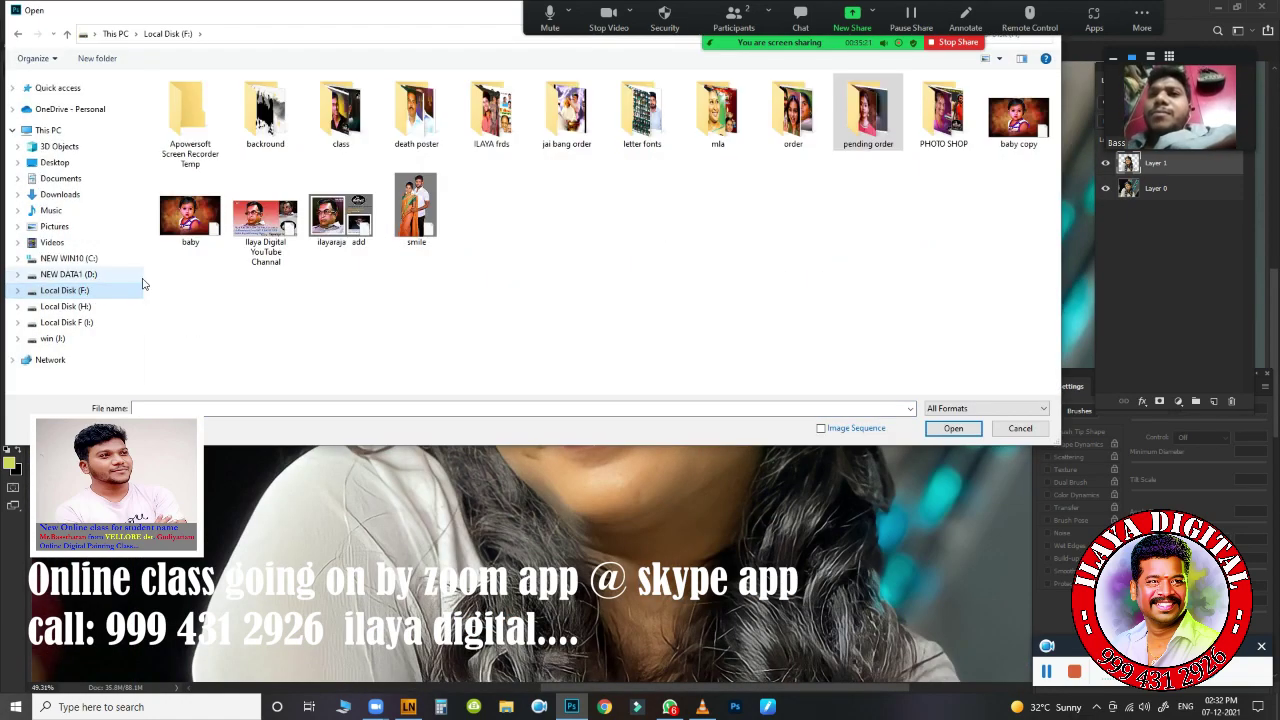
double_click(337, 112)
left_click(265, 115)
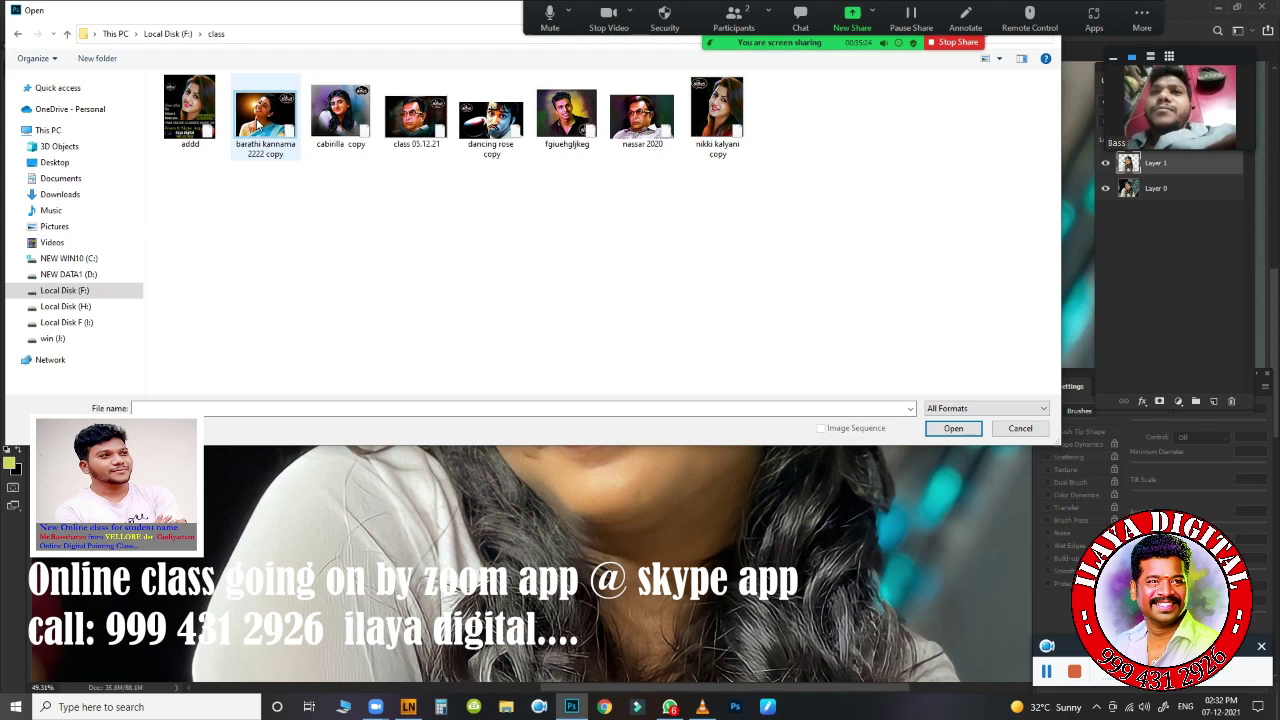
left_click(945, 431)
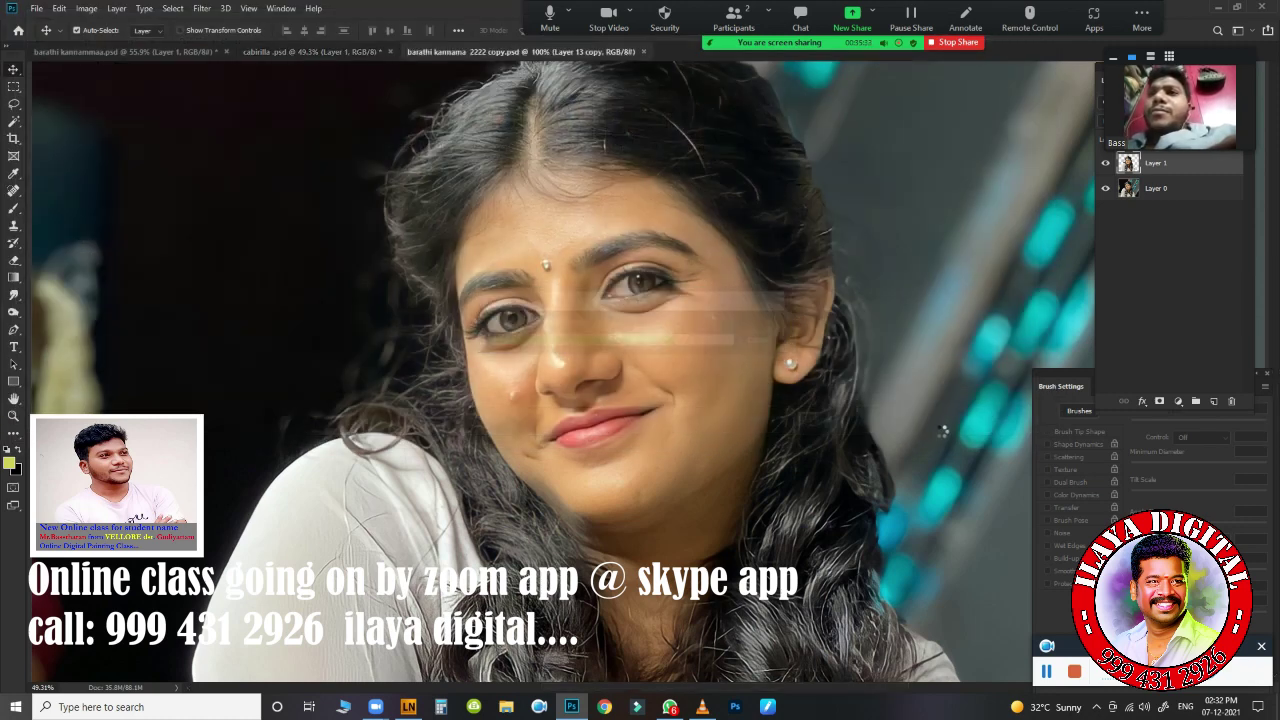
scroll(862, 335, "up", 5)
scroll(862, 335, "down", 3)
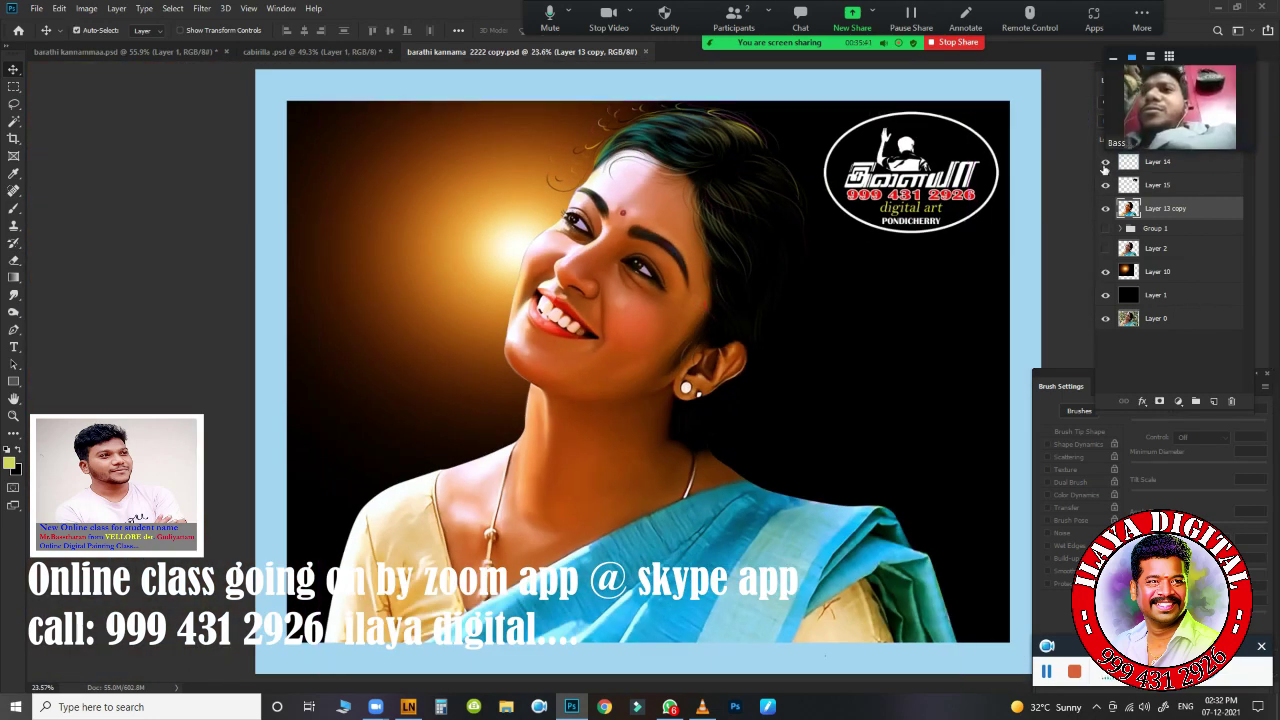
- Hide, then re-show the border, portrait, glow and Black fill layers to compare them
left_click(1105, 185)
left_click(1105, 208)
left_click(1104, 272)
left_click(1105, 295)
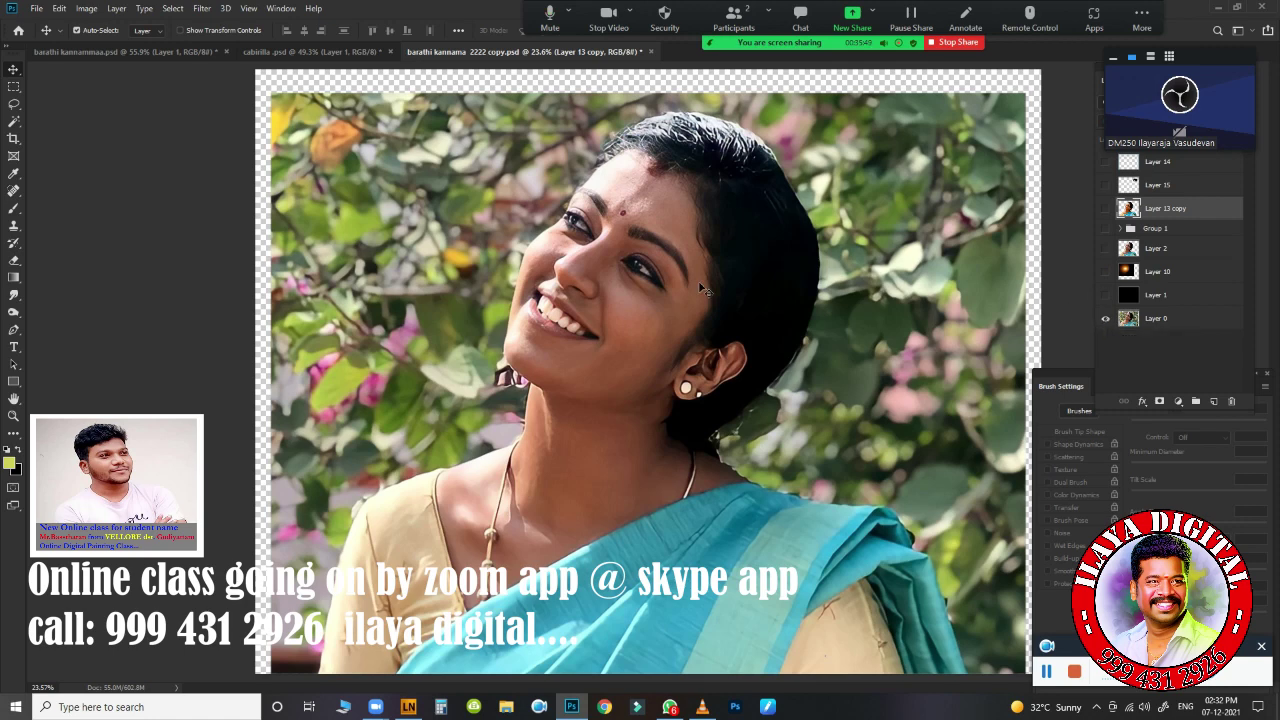
left_click(1105, 208)
left_click(1105, 208)
left_click(1105, 295)
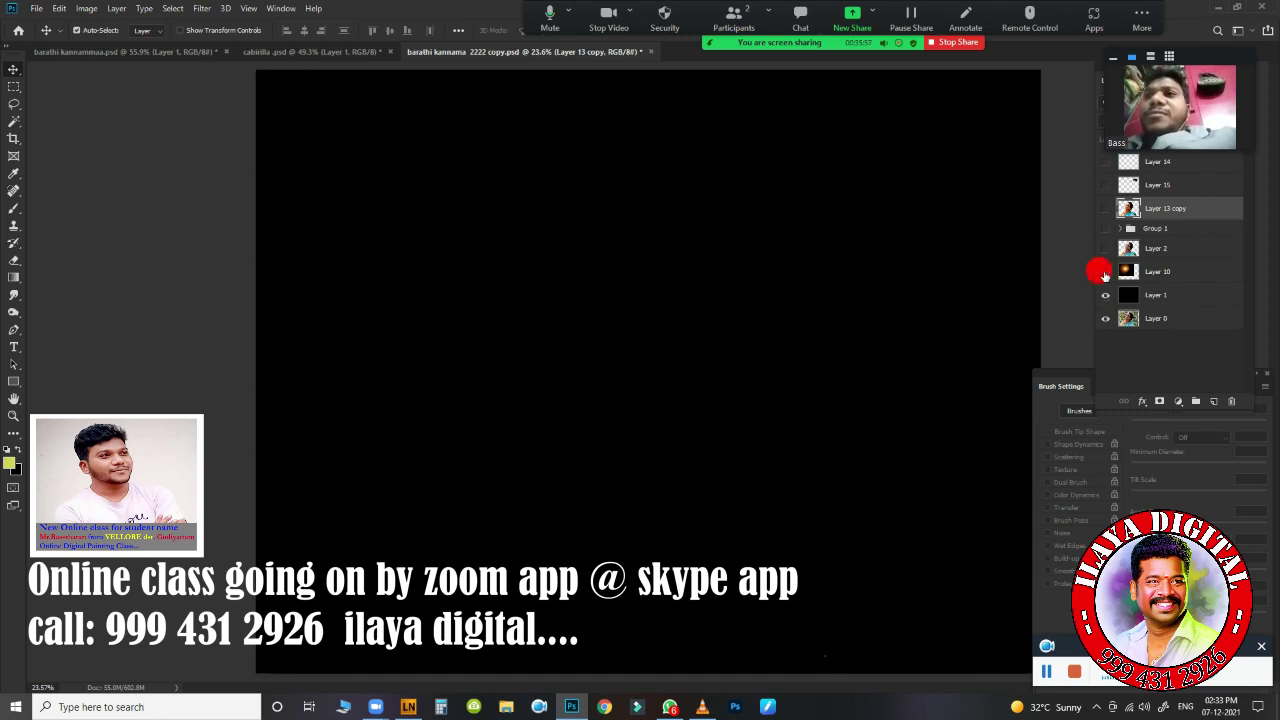
left_click(1105, 271)
left_click(1105, 248)
left_click(1105, 208)
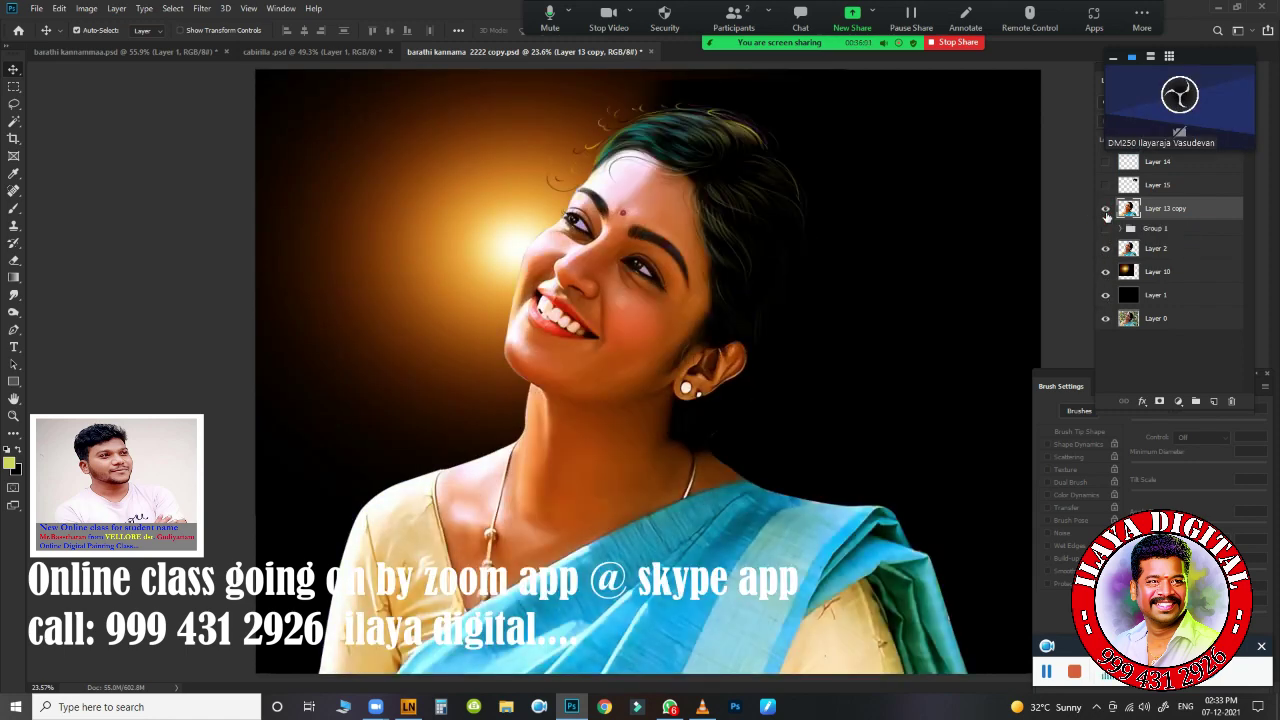
left_click(1105, 209)
left_click(1105, 209)
left_click(1105, 209)
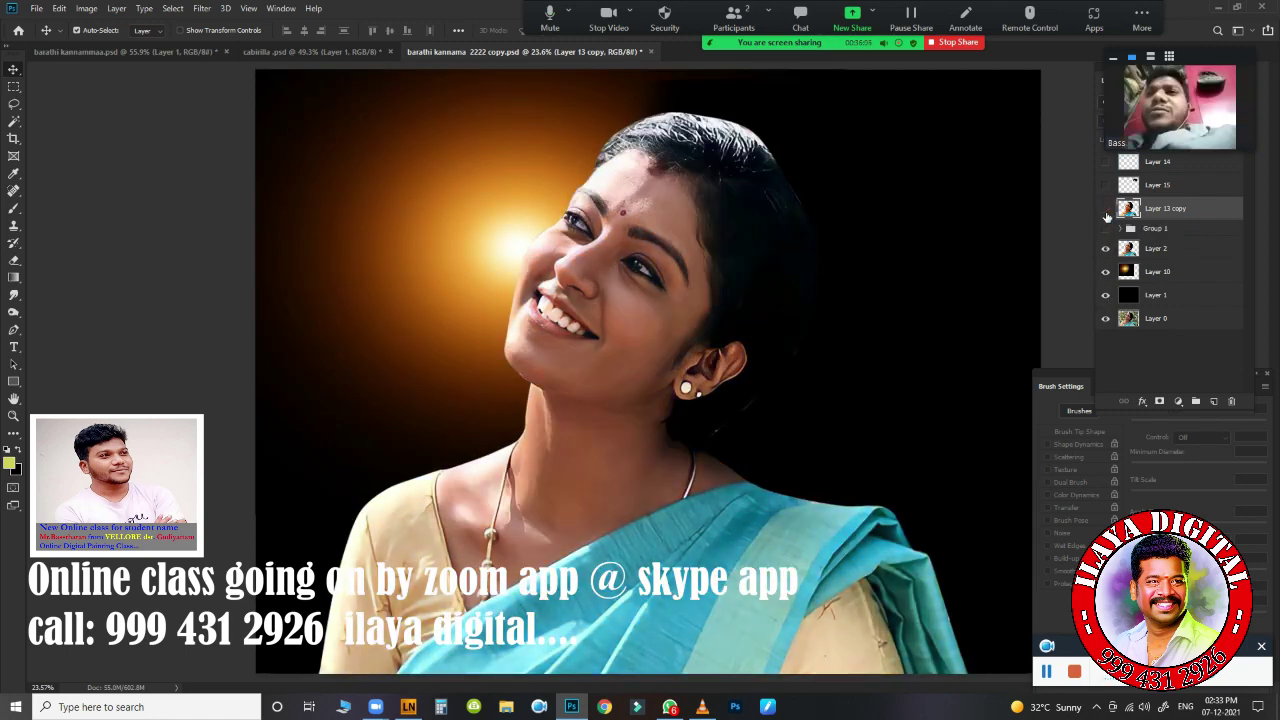
- Expand Group 1, compare its layers, and keep Layer 2 copy's brighter look visible
left_click(1119, 228)
left_click_drag(1249, 298, 1251, 330)
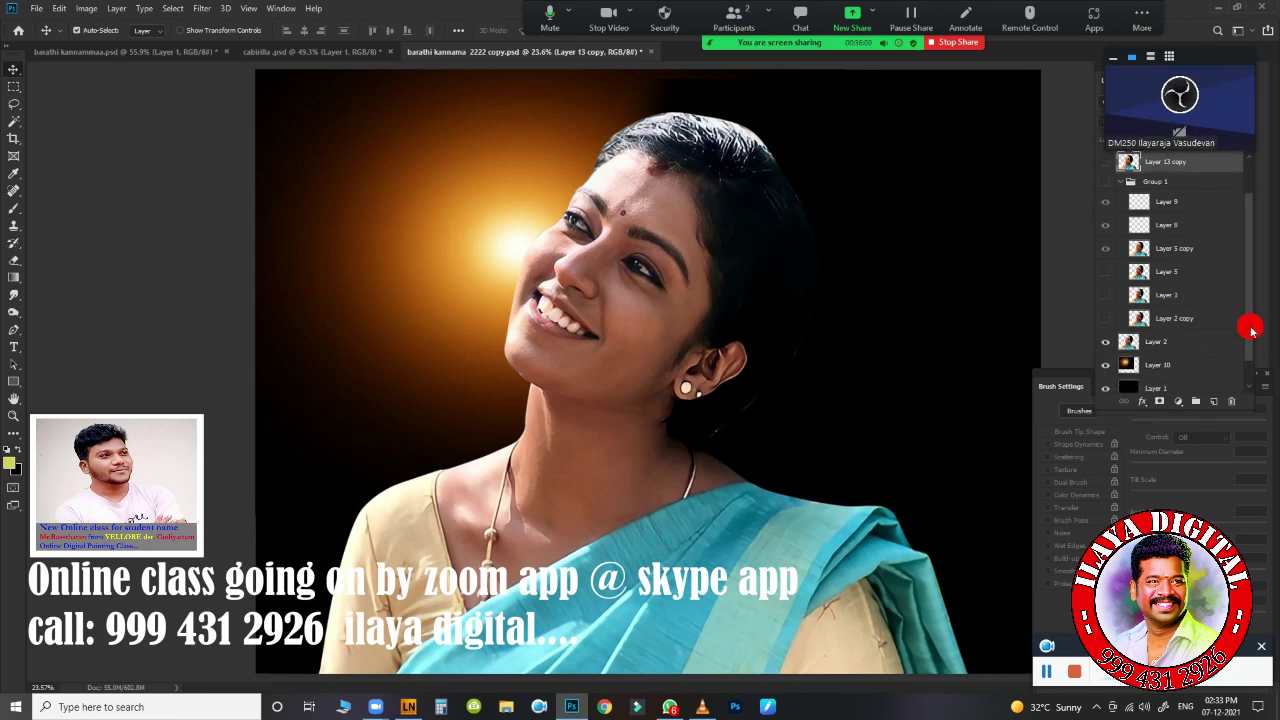
left_click(1106, 182)
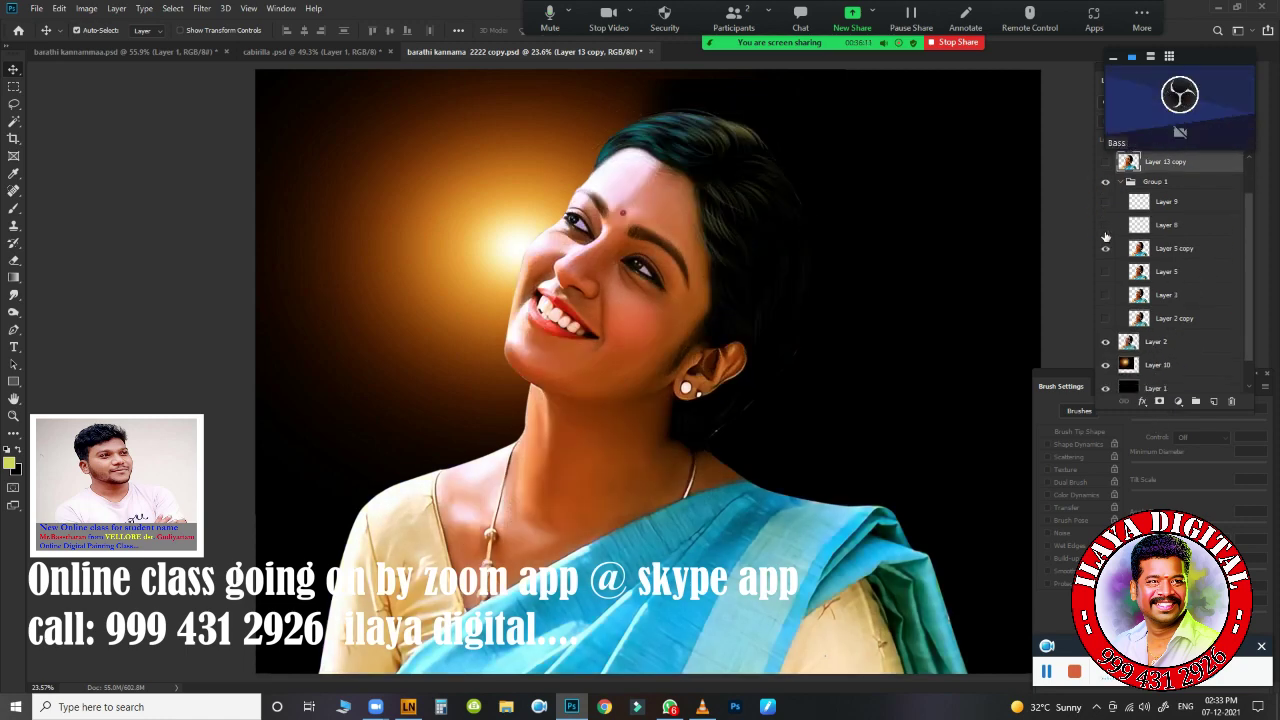
left_click(1106, 343)
left_click(1106, 343)
scroll(737, 224, "up", 3)
scroll(757, 289, "up", 2)
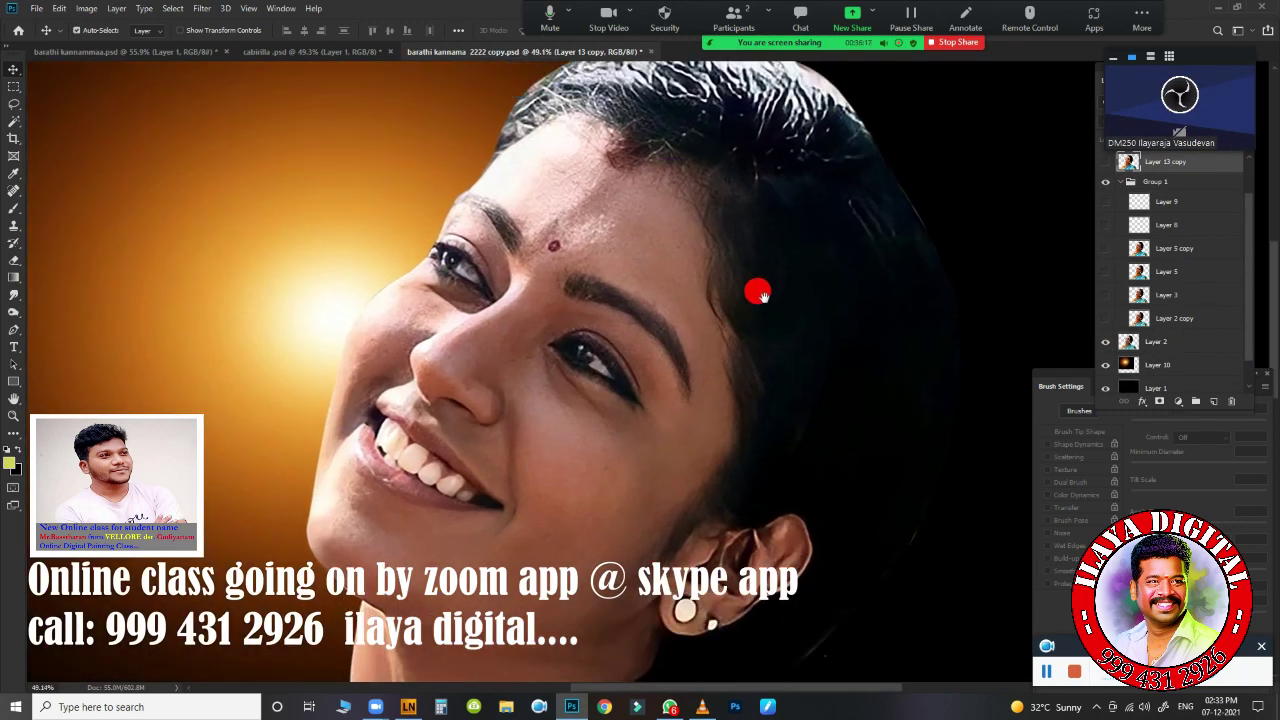
left_click(1105, 320)
left_click(1105, 320)
left_click(1105, 320)
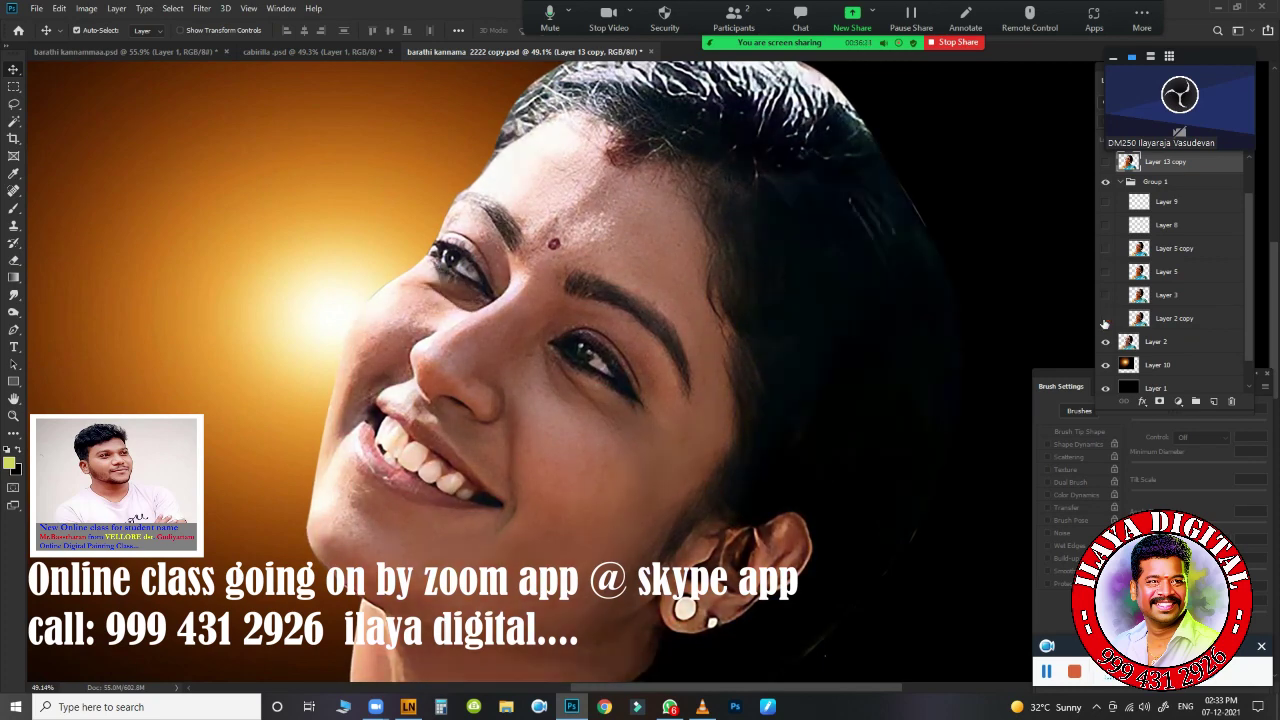
left_click(1105, 320)
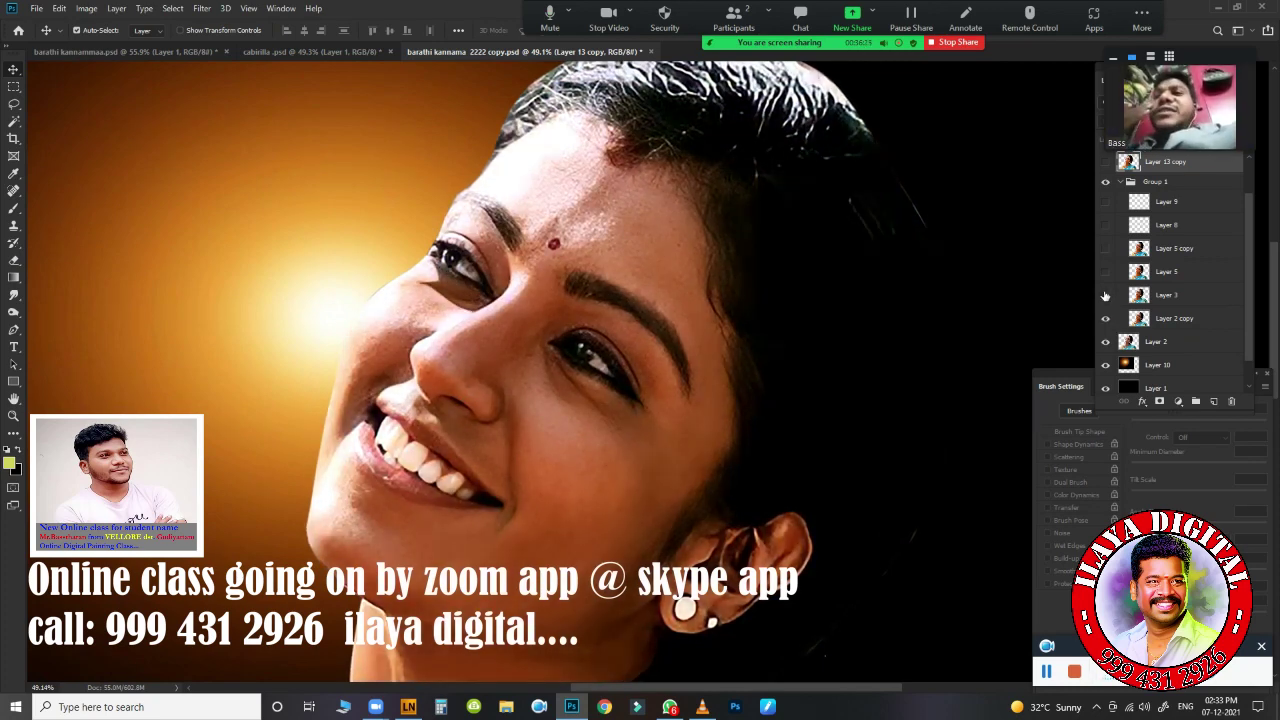
left_click(1105, 320)
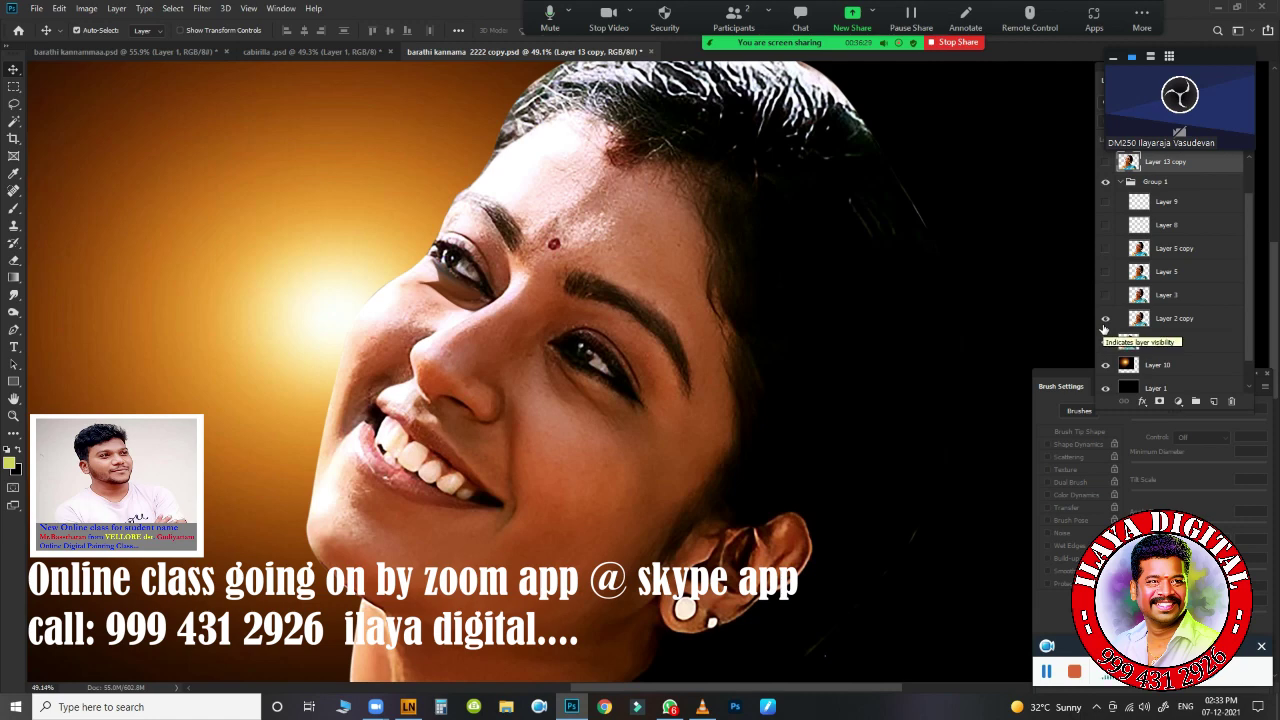
- Turn on Layers 3, 5, 5 copy, 8, 9 and 13 copy to build the painted portrait
left_click(1105, 295)
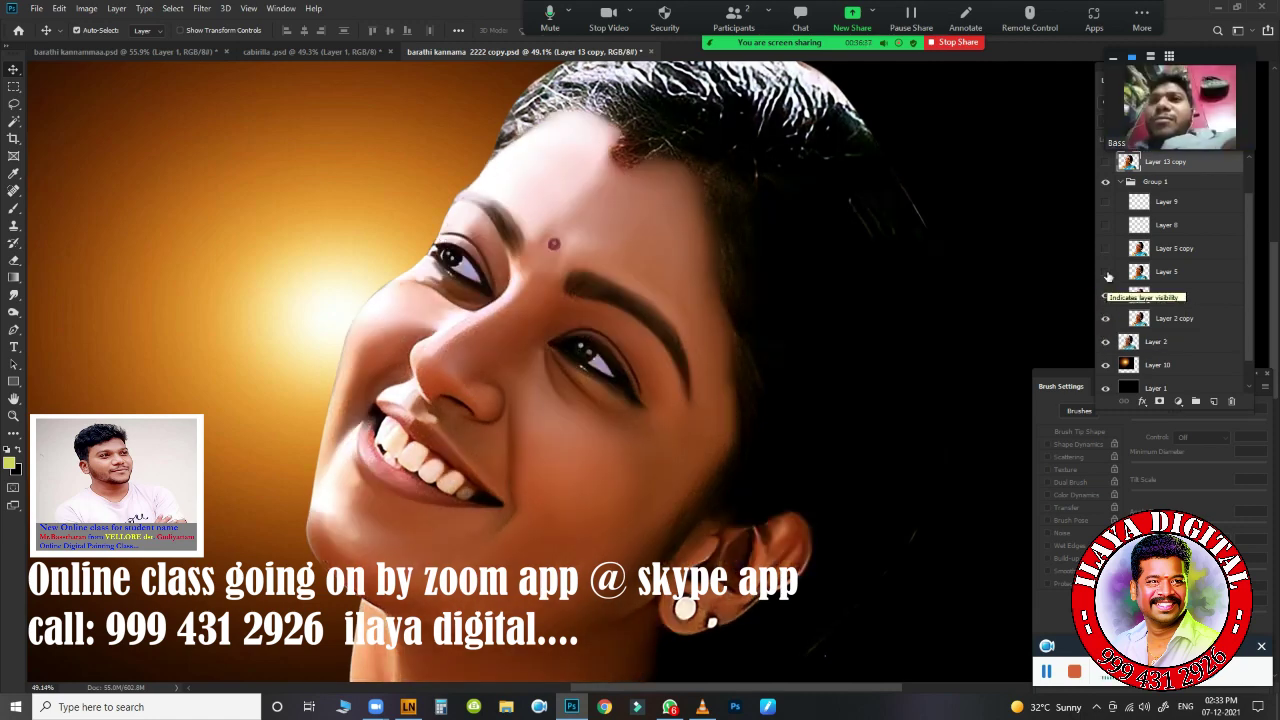
left_click(1105, 272)
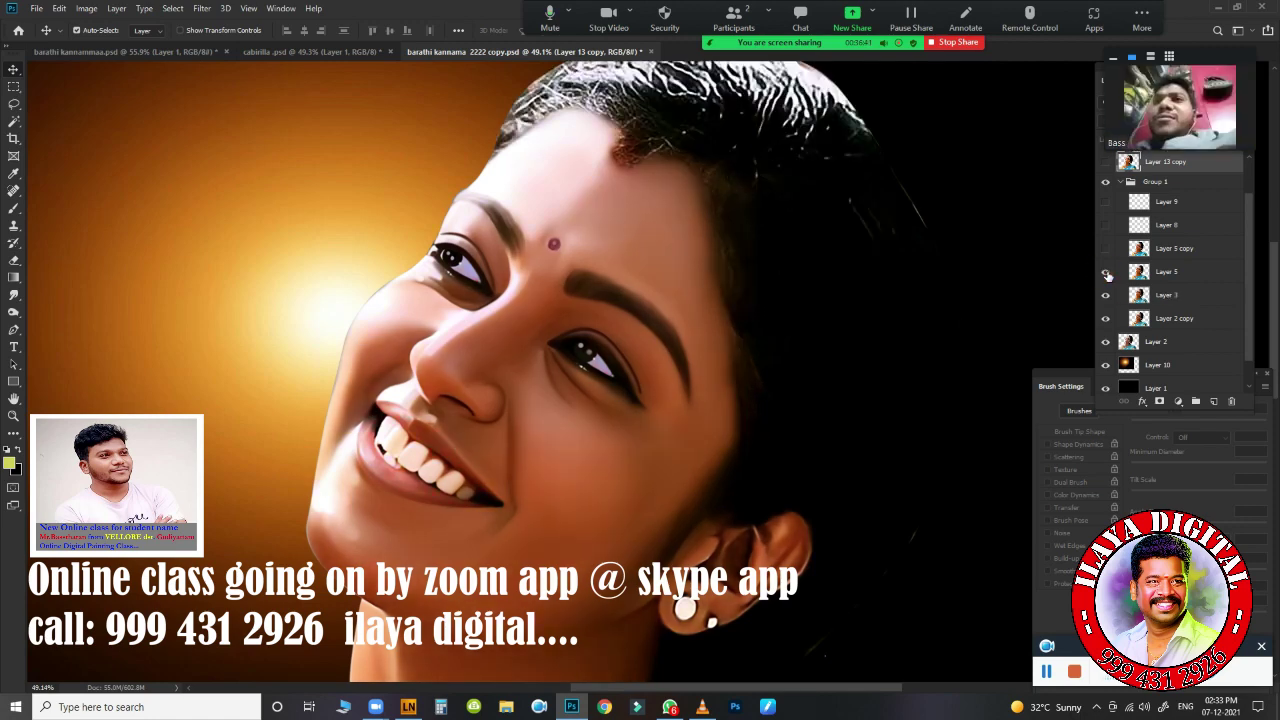
left_click(1105, 272)
left_click(1105, 272)
left_click(1105, 272)
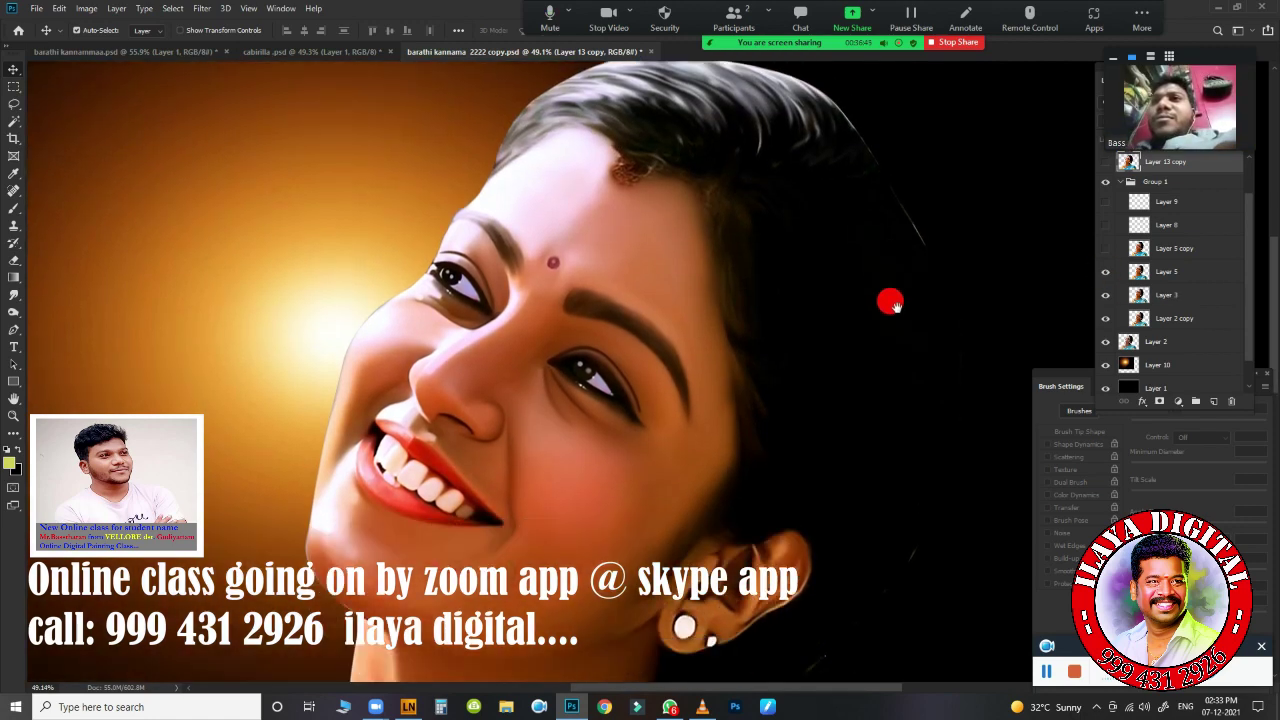
left_click(1105, 248)
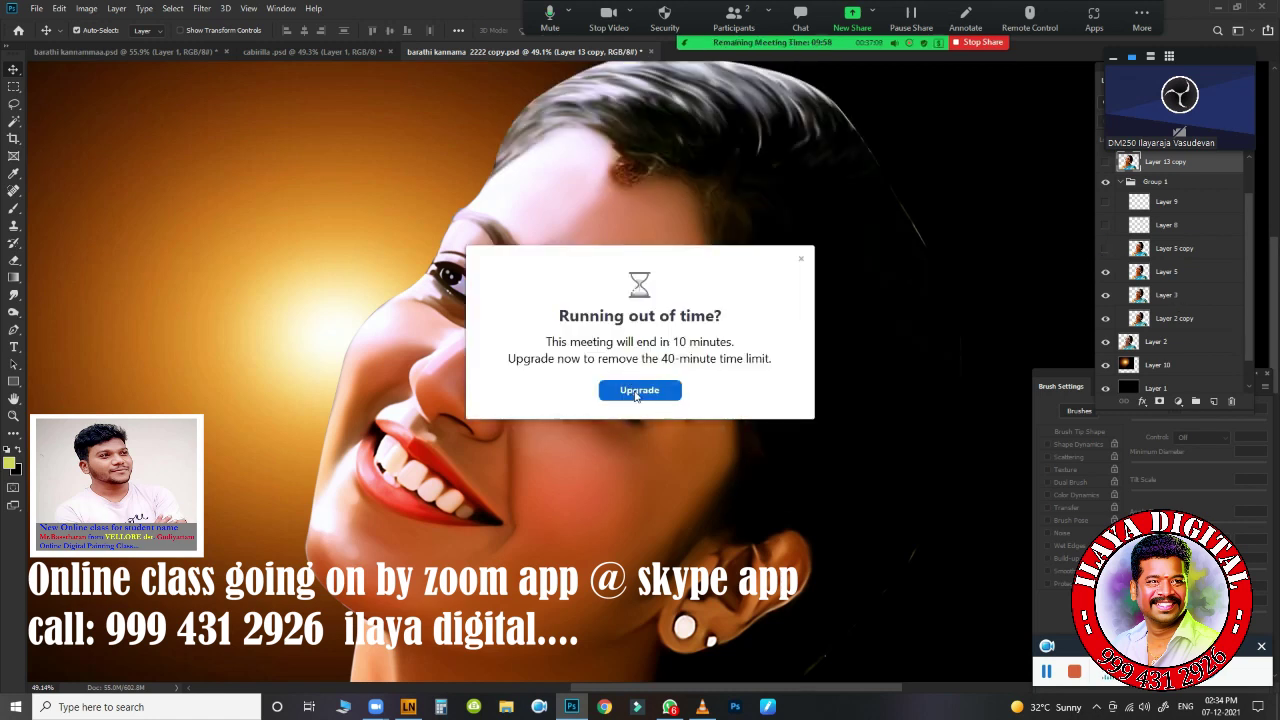
left_click(800, 260)
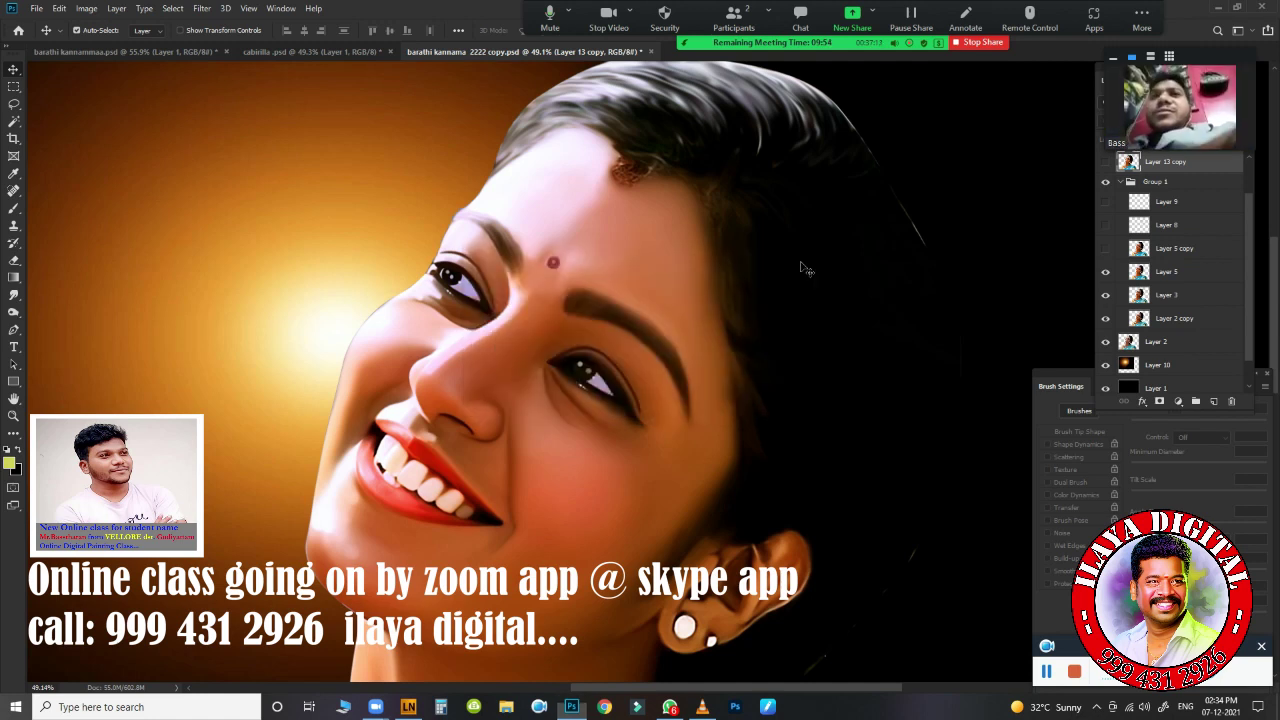
left_click(1105, 248)
left_click(1105, 225)
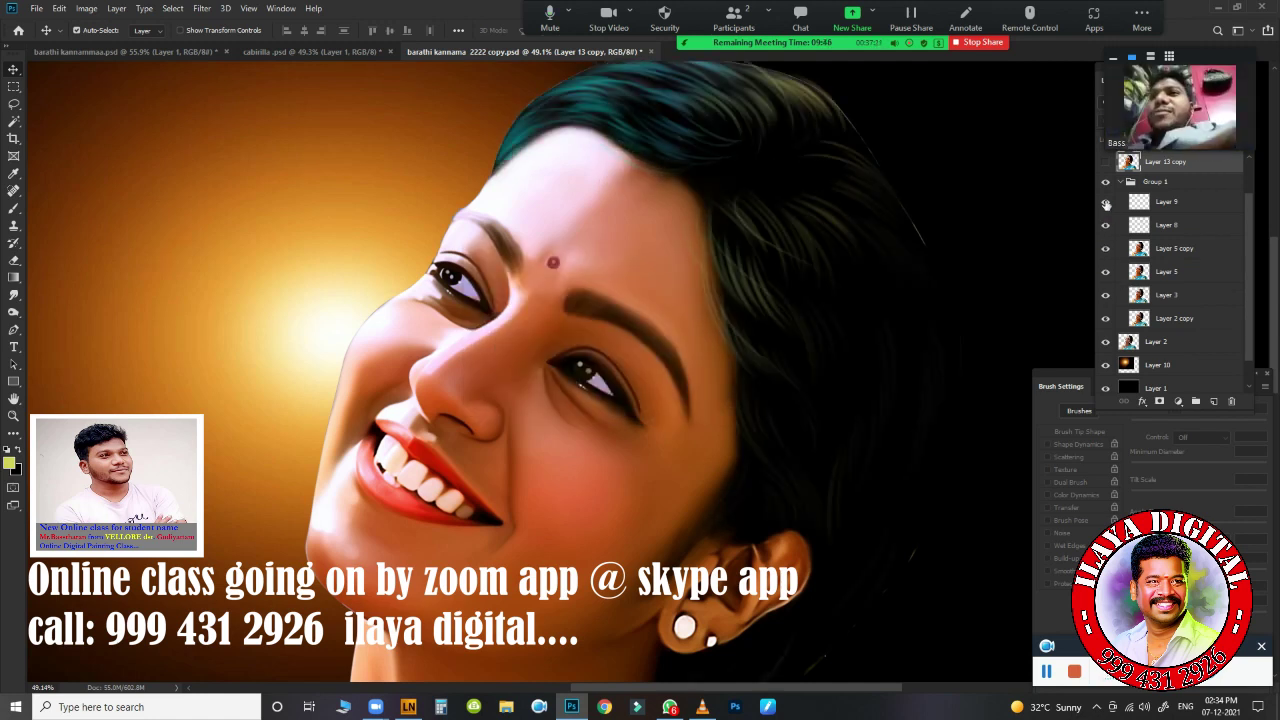
left_click(1105, 202)
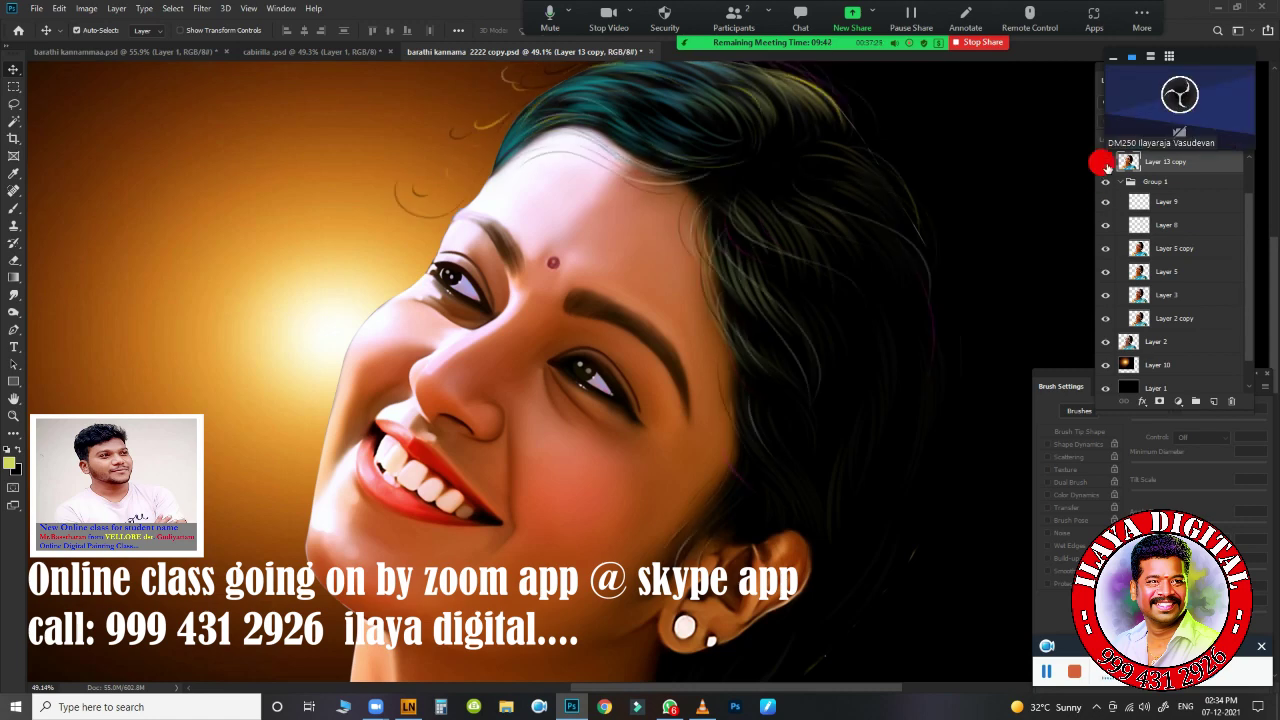
left_click(1105, 162)
- Fit the image to the window, collapse Group 1, compare the top layer, and reopen the Open dialog
key("ctrl+0")
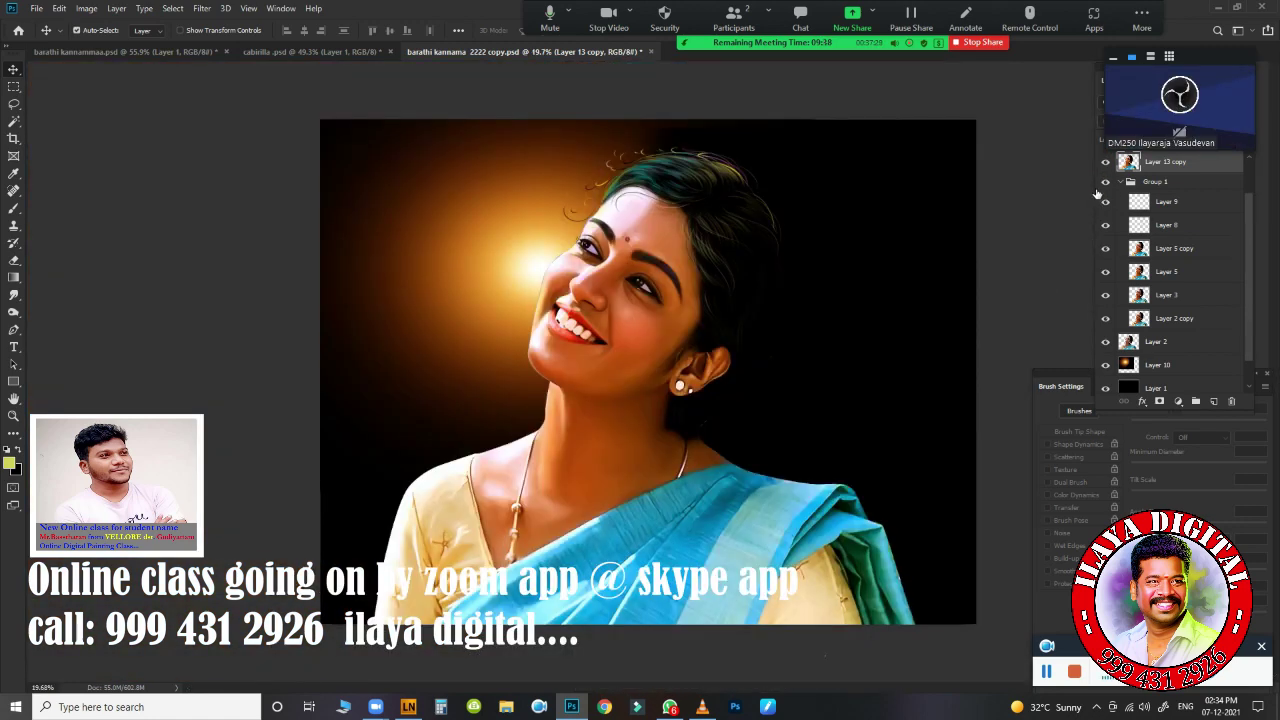
left_click(1121, 182)
left_click(1105, 208)
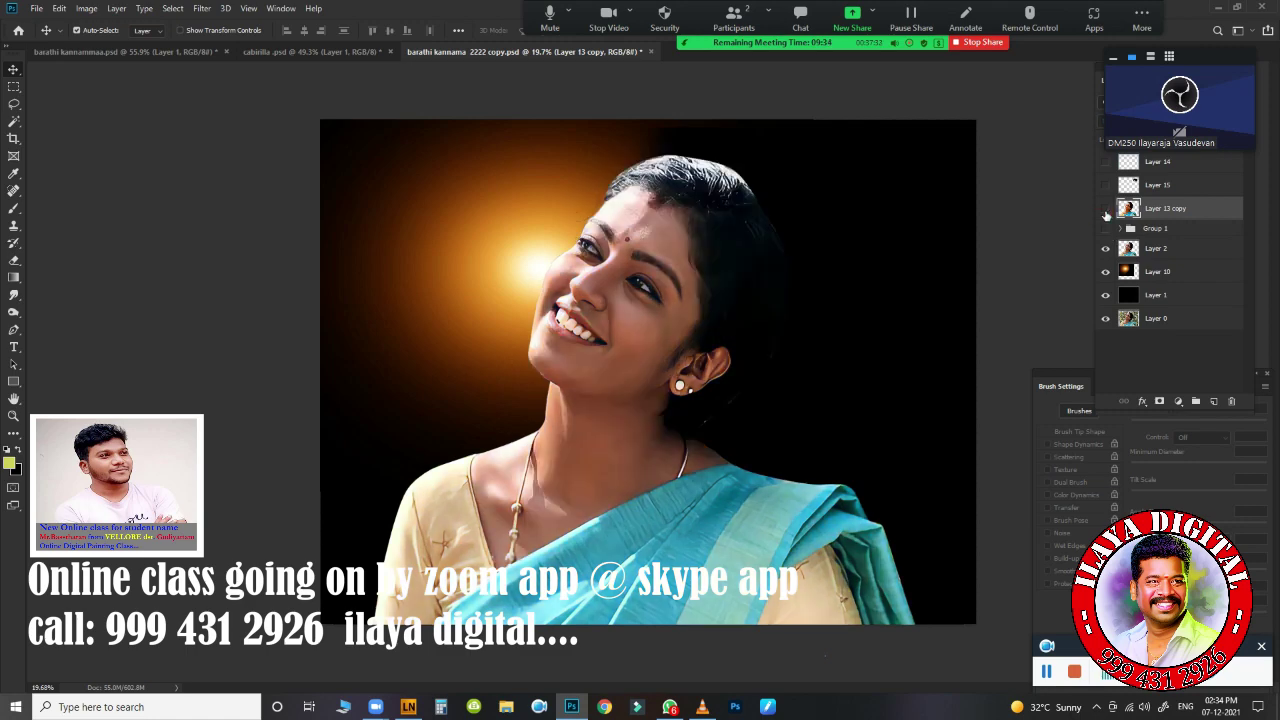
left_click(1105, 208)
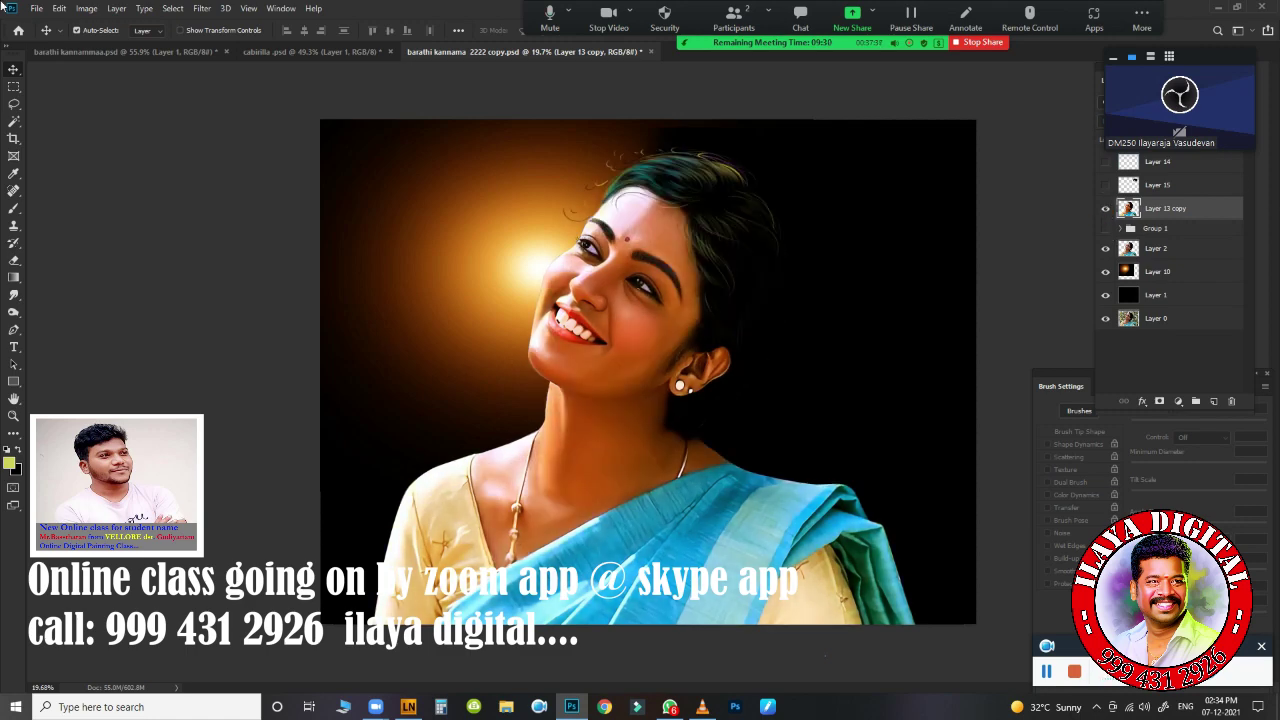
left_click(35, 8)
left_click(576, 294)
key("ctrl+o")
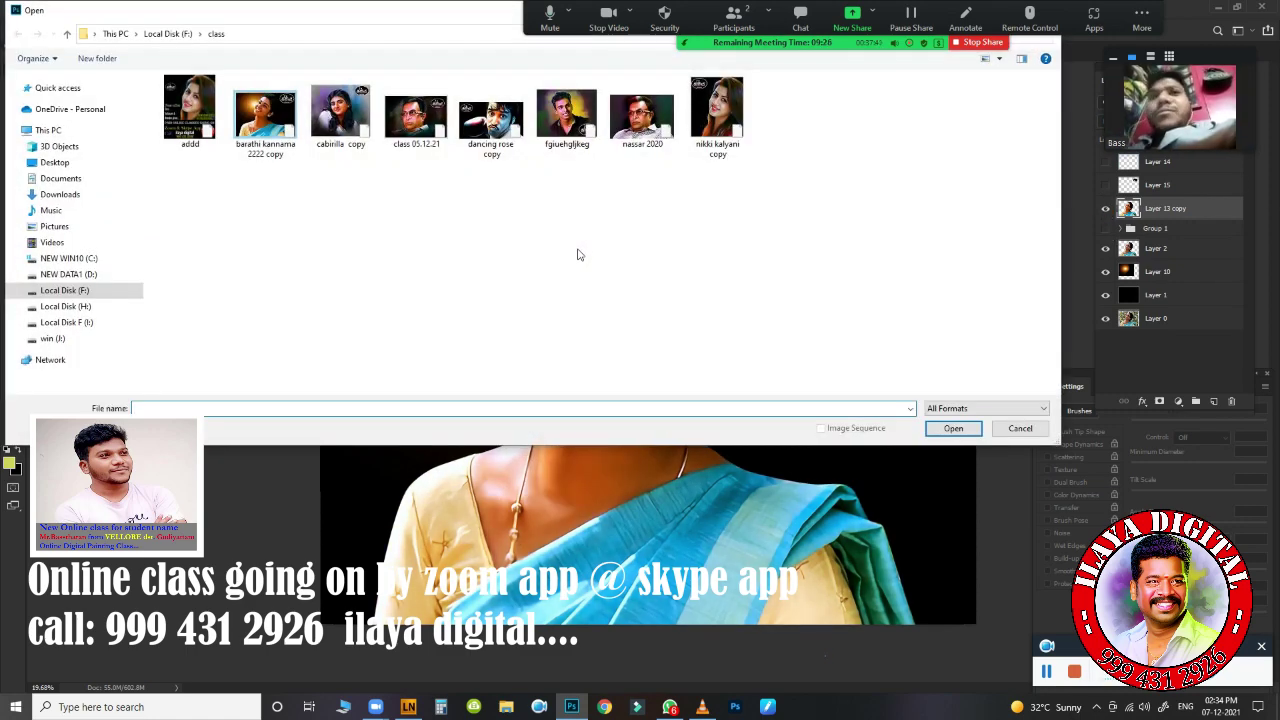
- Open fgjuehgljkeg.psd and toggle its painted layers to compare with the original photo
left_click(566, 115)
left_click(948, 426)
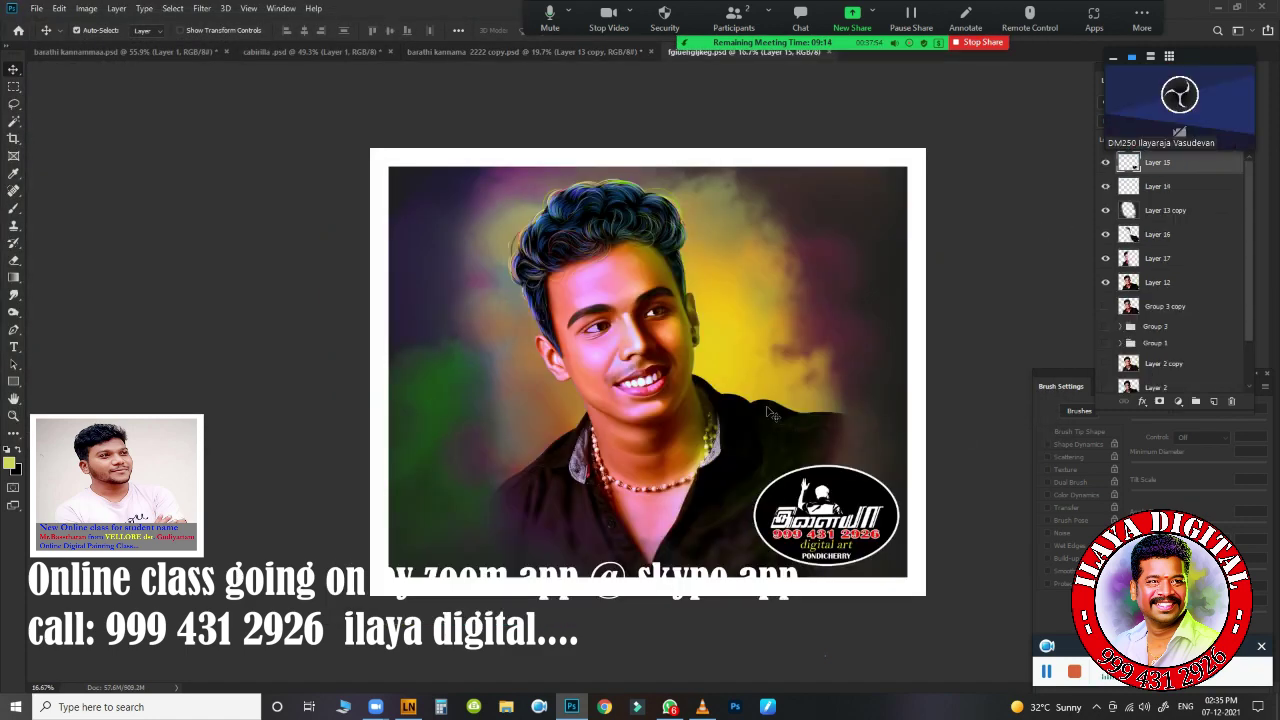
left_click_drag(715, 355, 781, 352)
left_click(1105, 210)
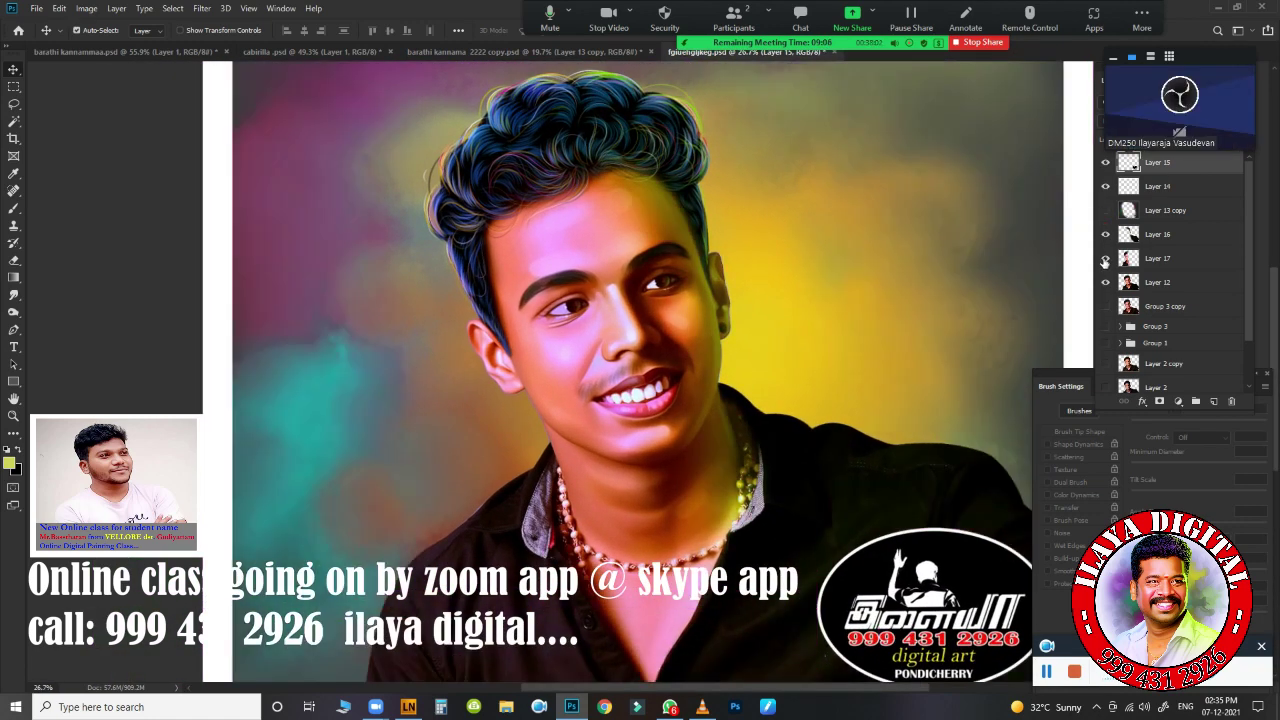
left_click_drag(1105, 234, 1105, 390)
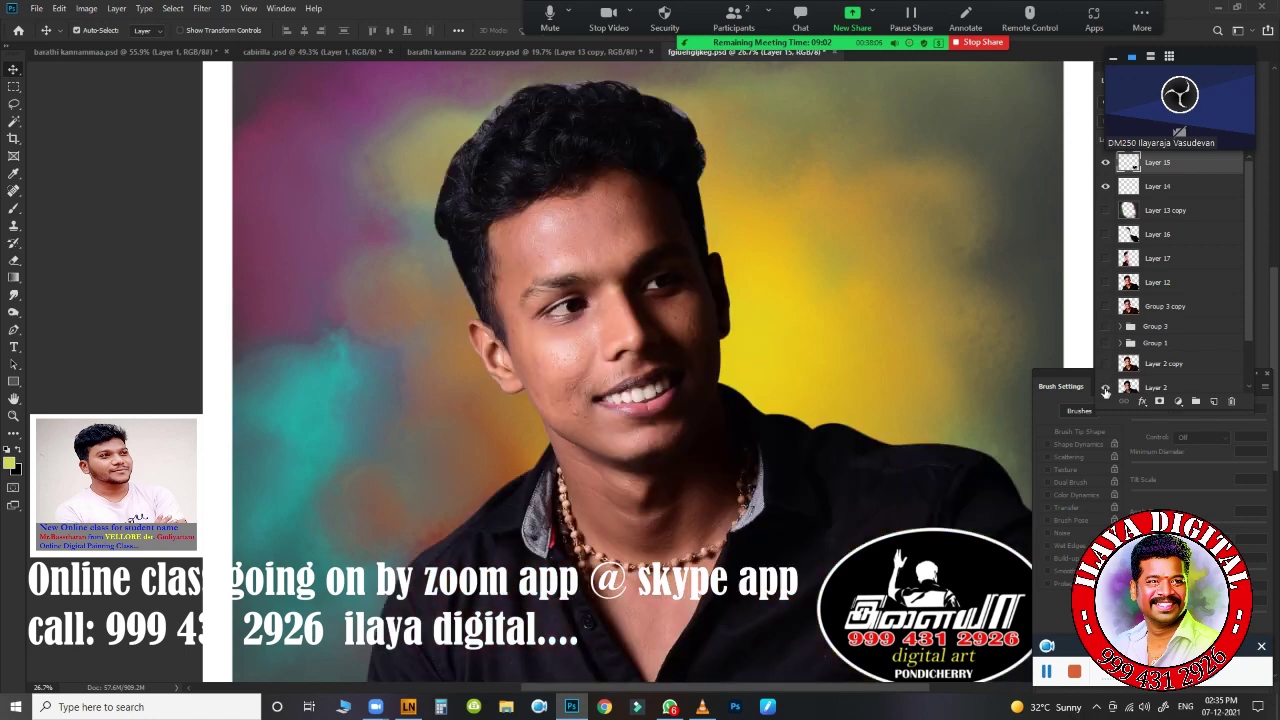
left_click_drag(1105, 390, 1100, 232)
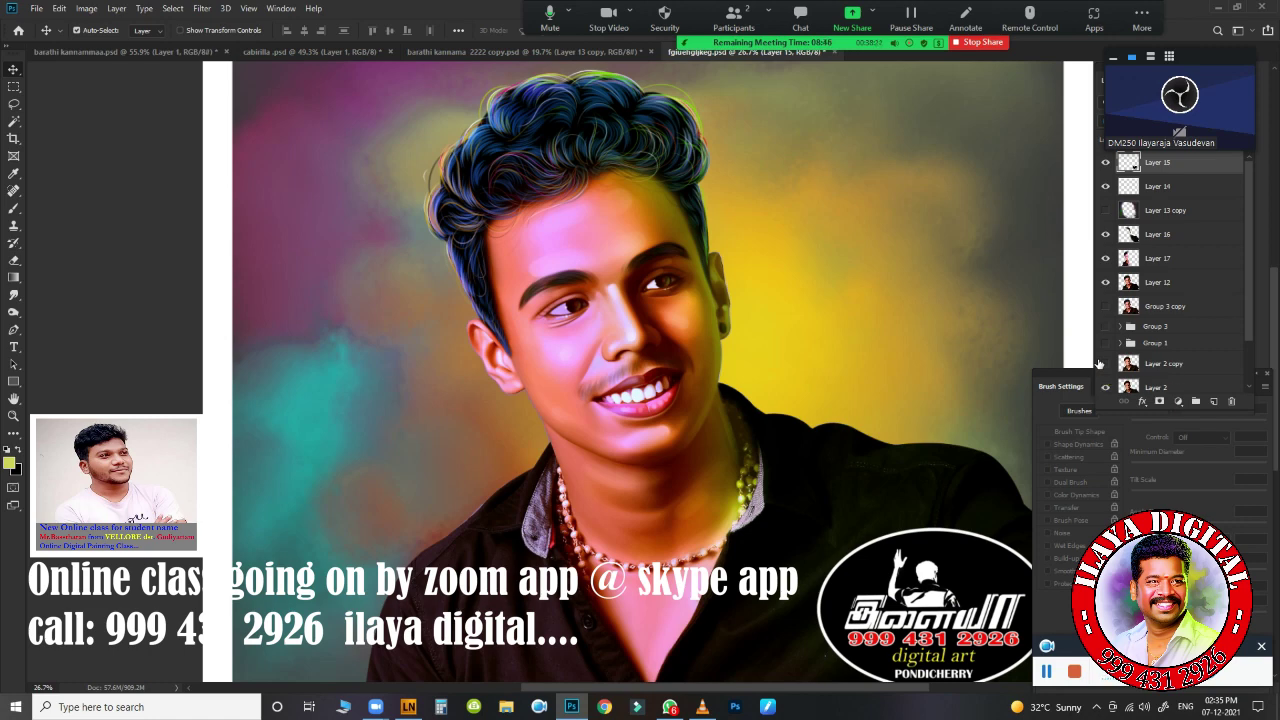
- Close the barathi kannama 2222 copy and the young man's portrait documents
left_click(652, 51)
left_click(640, 263)
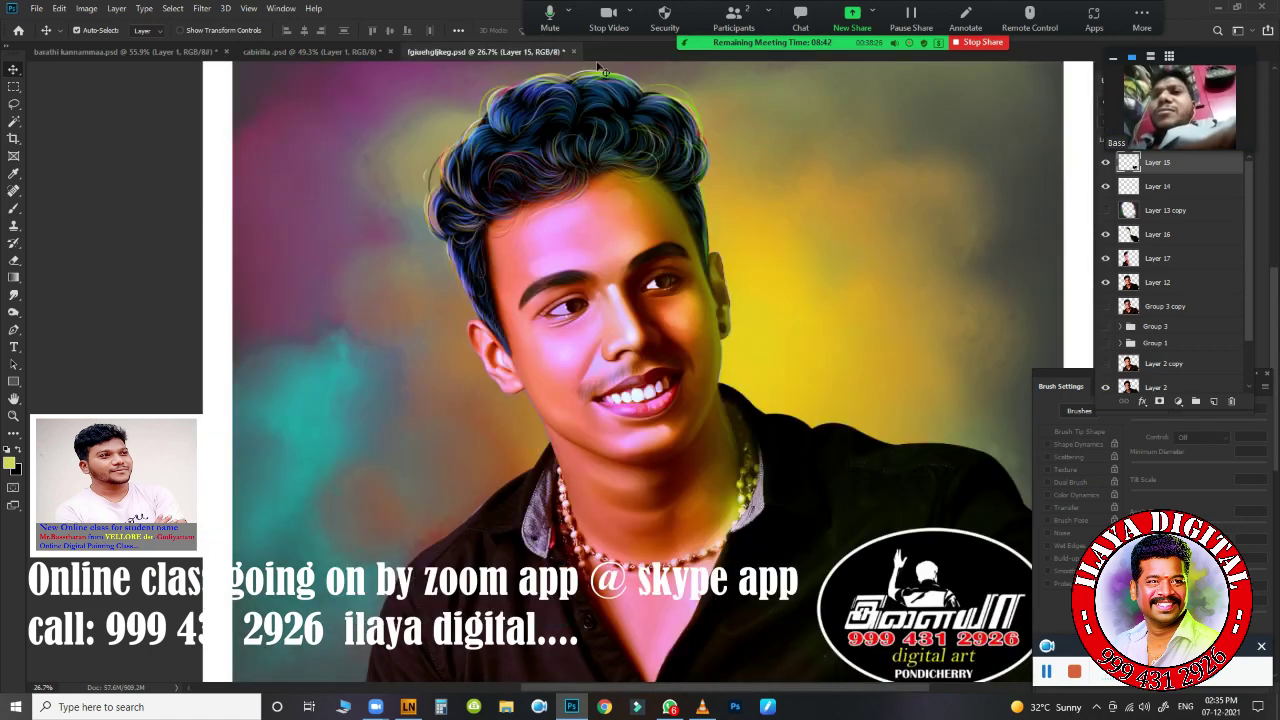
left_click(573, 51)
left_click(640, 263)
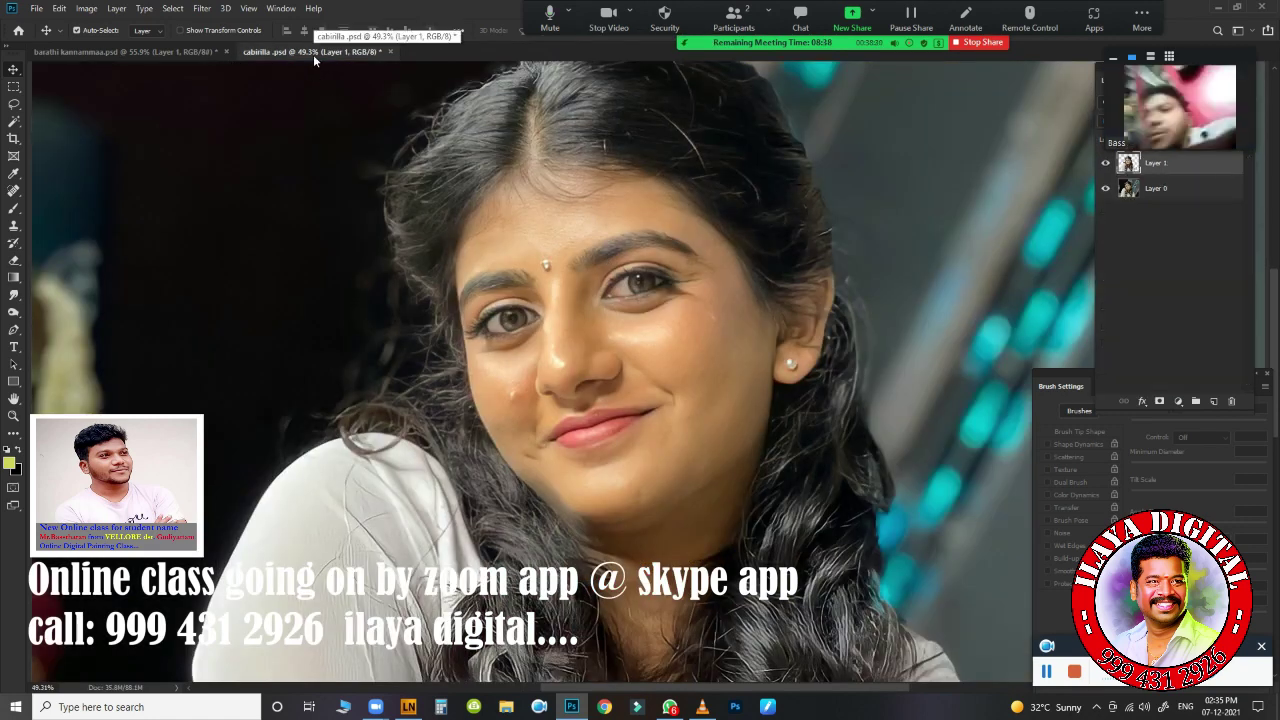
- Close cabirilla, then toggle the grey and cut-out layers to compare with the original
left_click(390, 51)
left_click(634, 263)
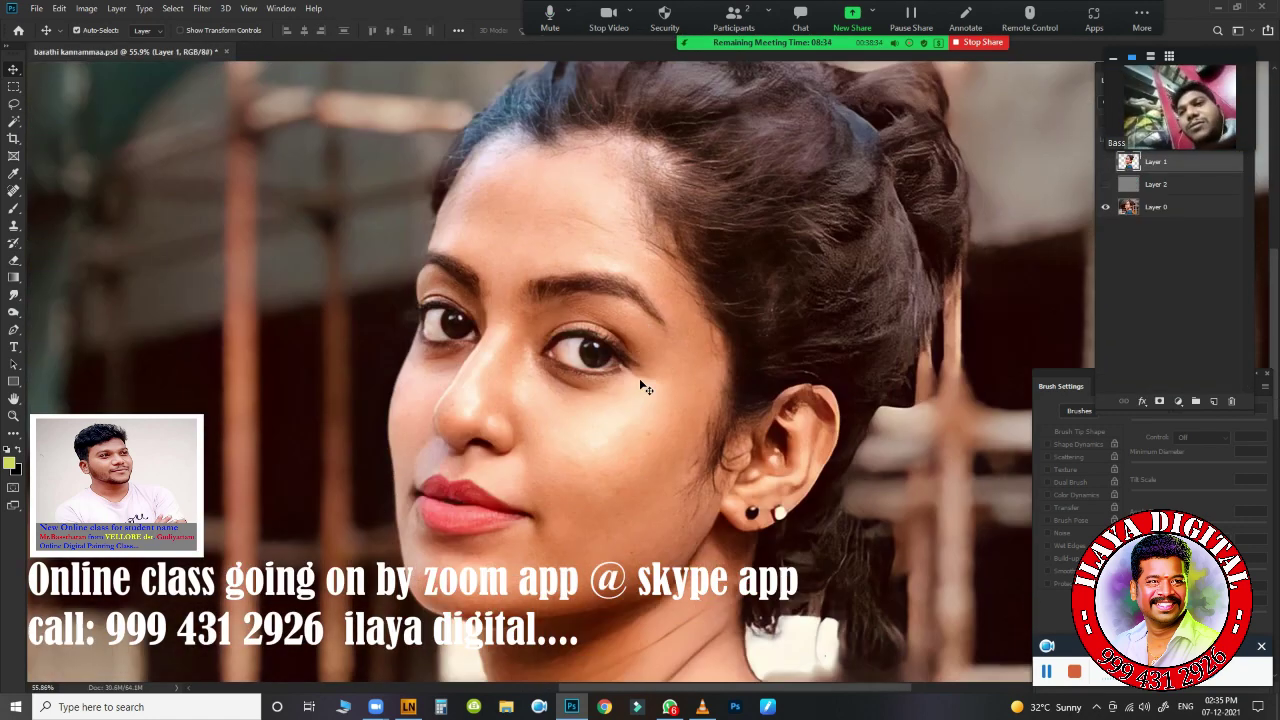
scroll(640, 380, "down", 2)
scroll(620, 337, "down", 5)
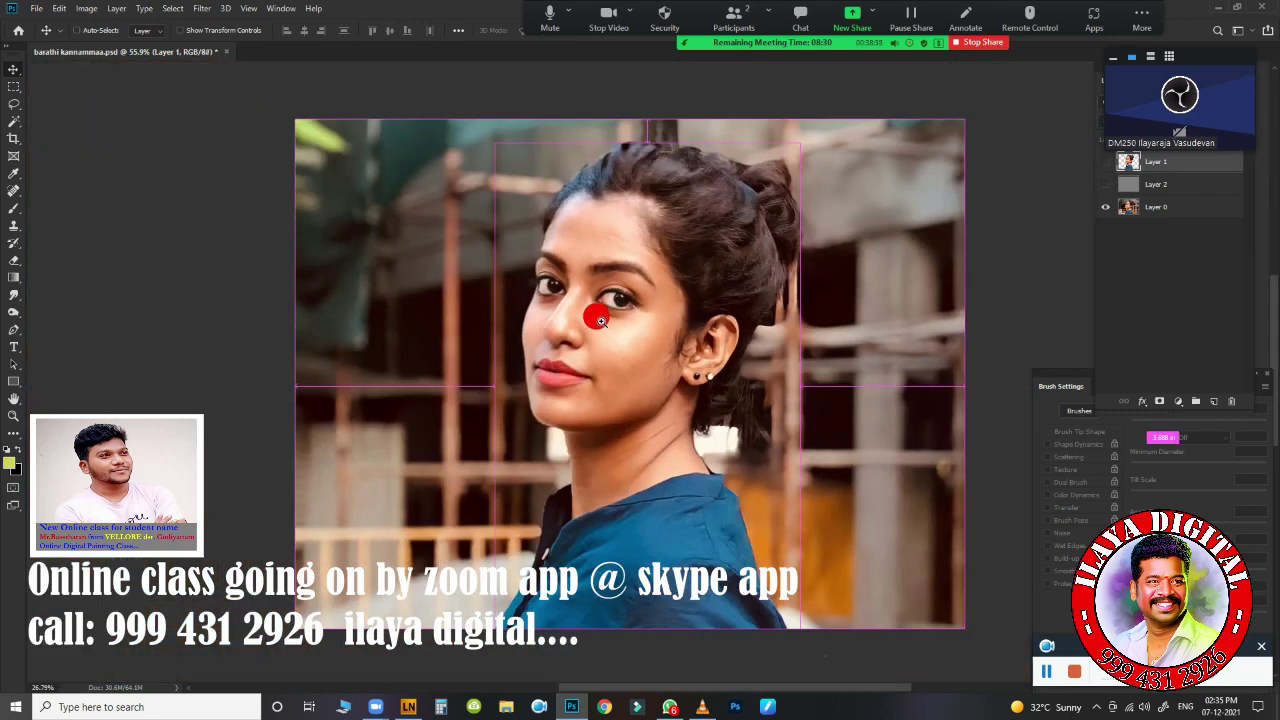
scroll(677, 349, "up", 3)
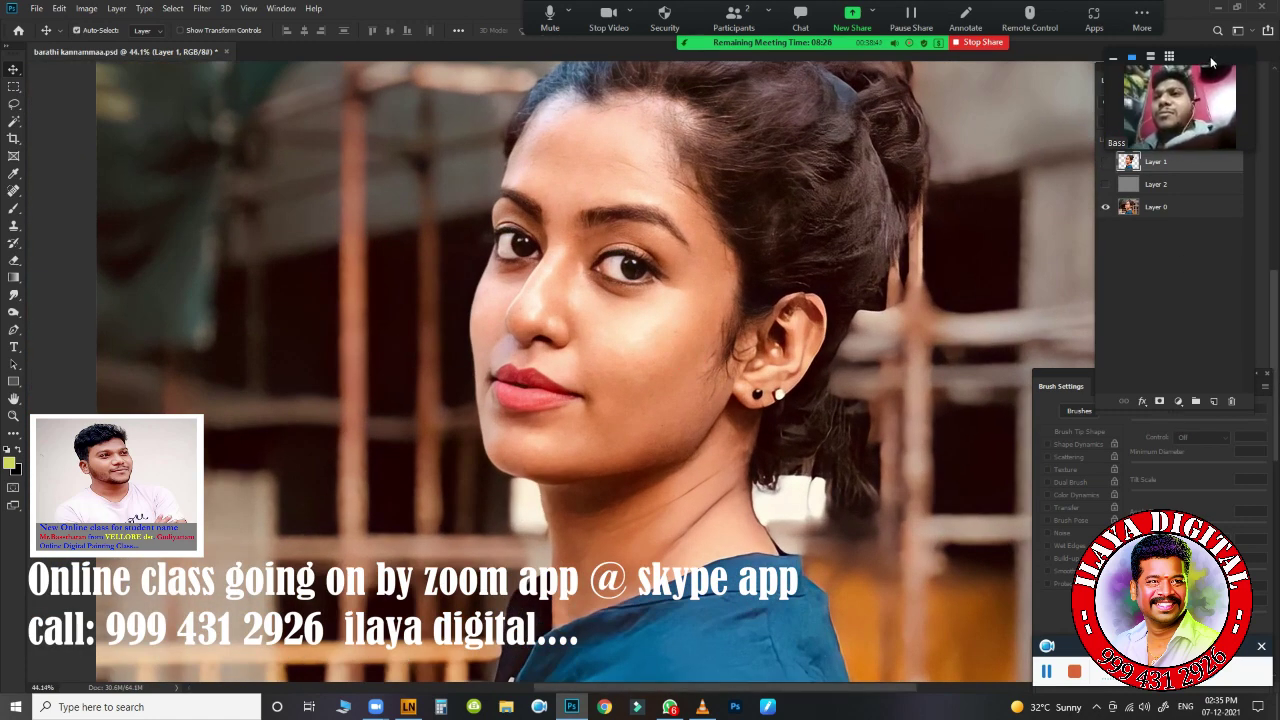
left_click(1106, 180)
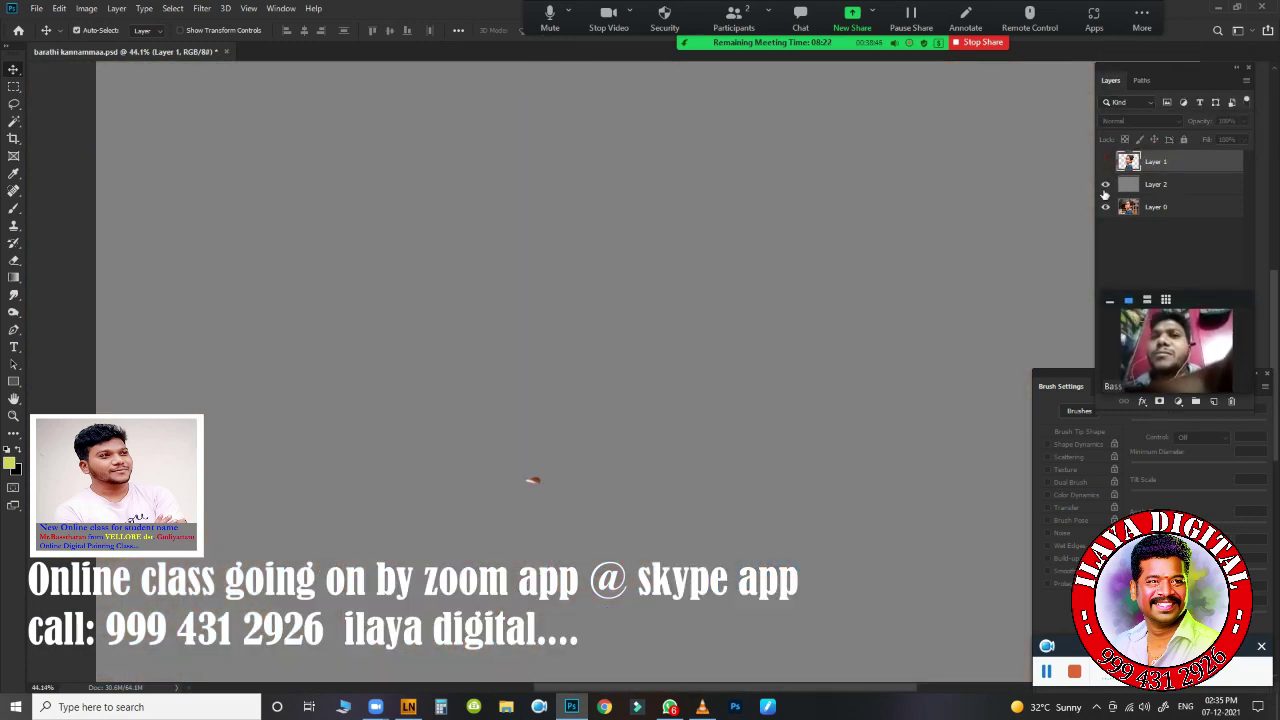
left_click(1106, 184)
left_click(1157, 208)
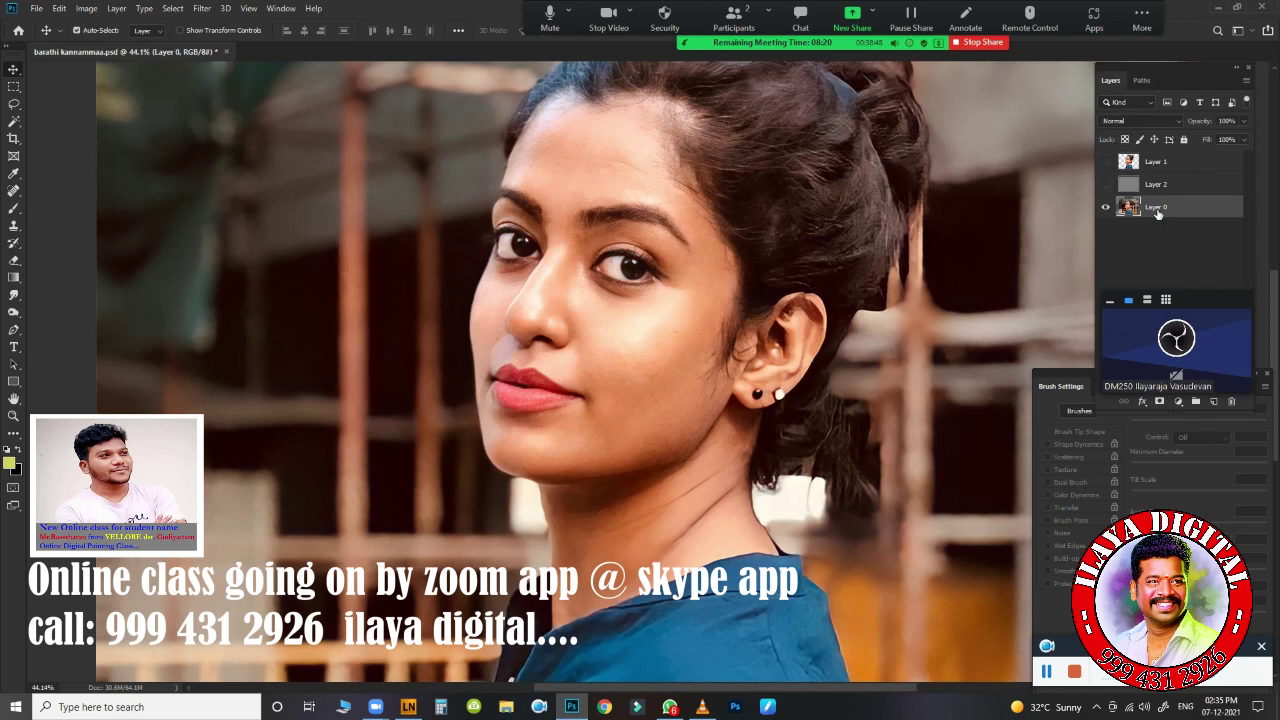
left_click(1106, 184)
left_click(1157, 185)
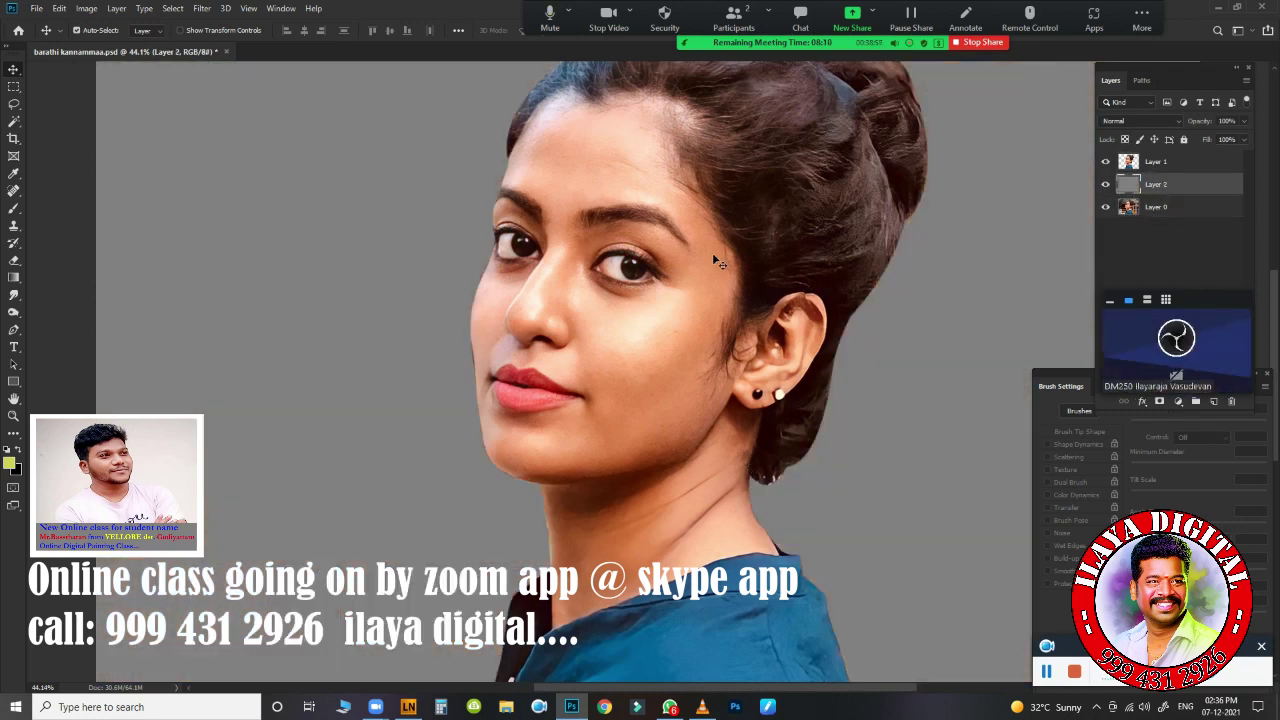
- Duplicate Layer 1 with Ctrl+J and make Layer 1 copy the working layer
left_click(1168, 160)
mouse_move(557, 277)
left_mouse_down()
mouse_move(787, 313)
mouse_move(791, 266)
left_mouse_up()
key("ctrl+j")
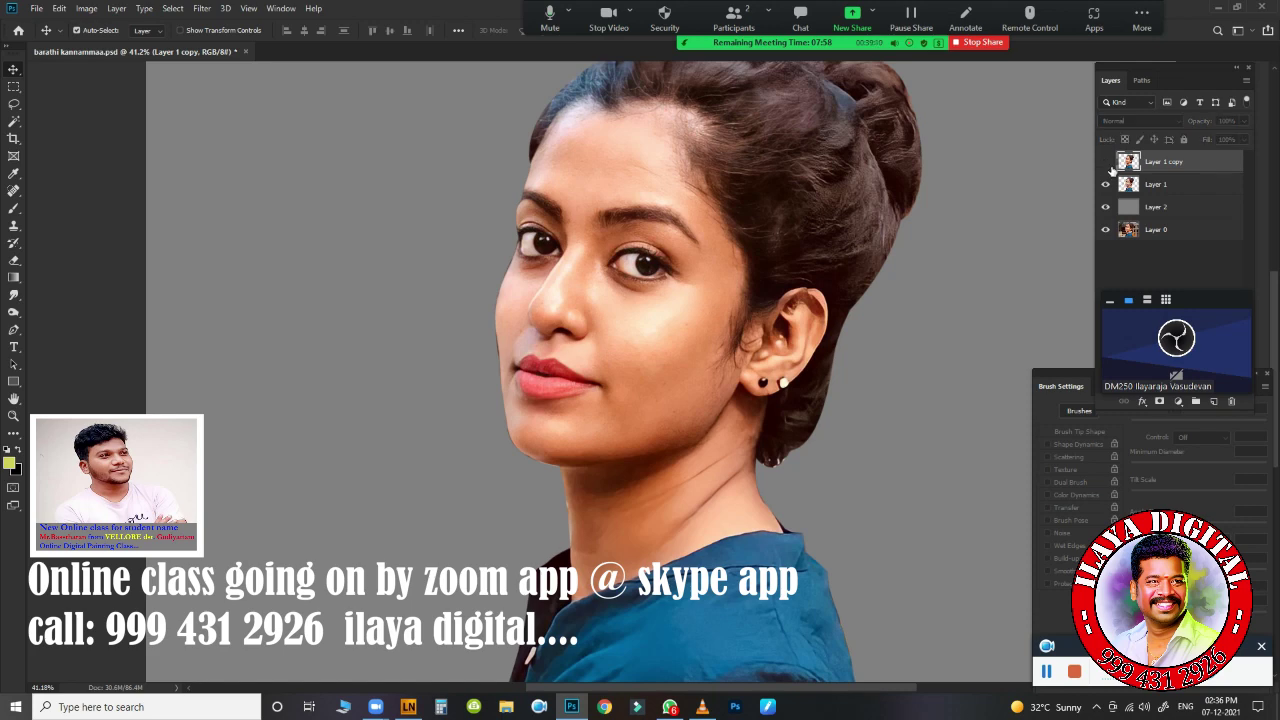
left_click(1138, 183)
left_click(1158, 166)
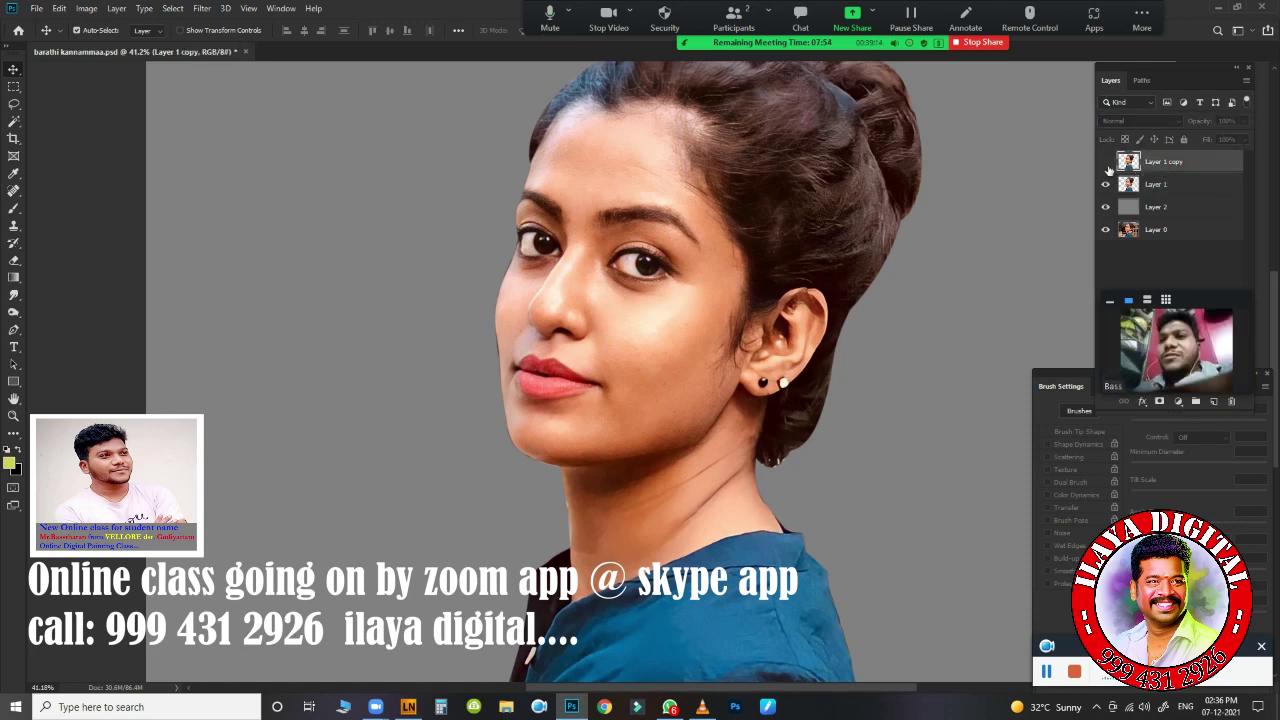
left_click_drag(645, 309, 718, 330)
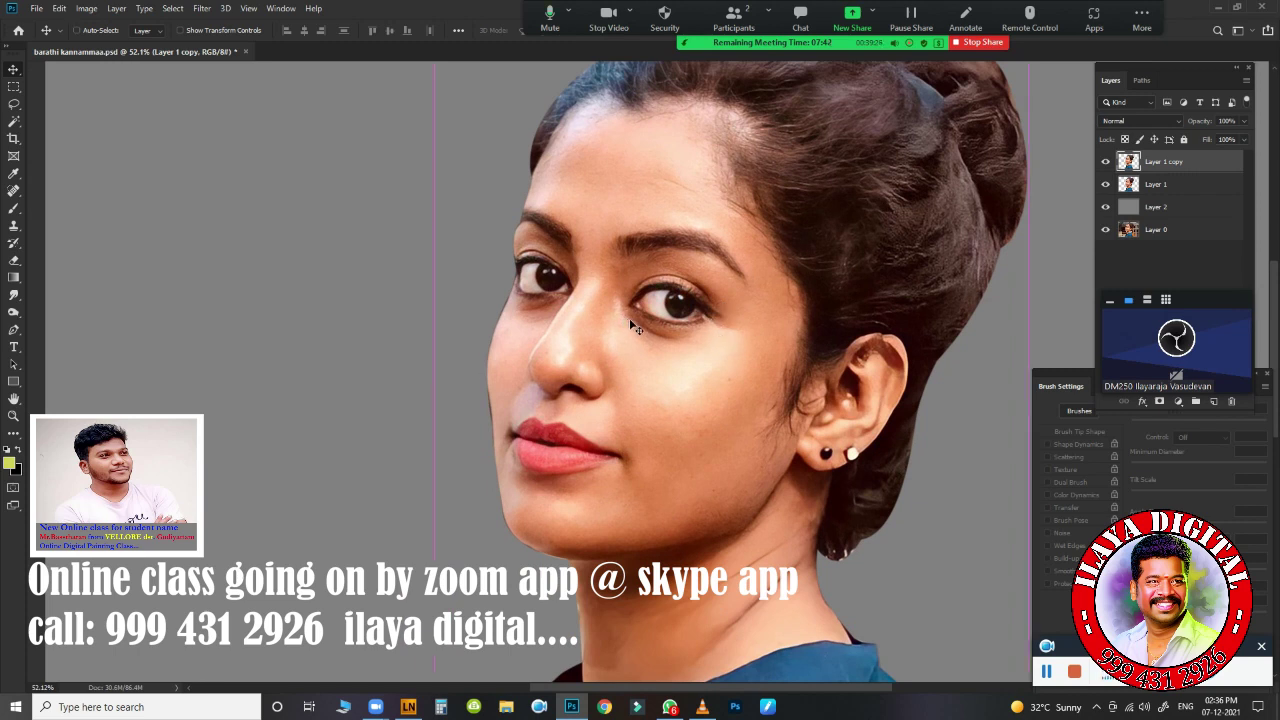
- Apply a quick colour balance and nudge Brightness/Contrast brightness up slightly
key("ctrl+b")
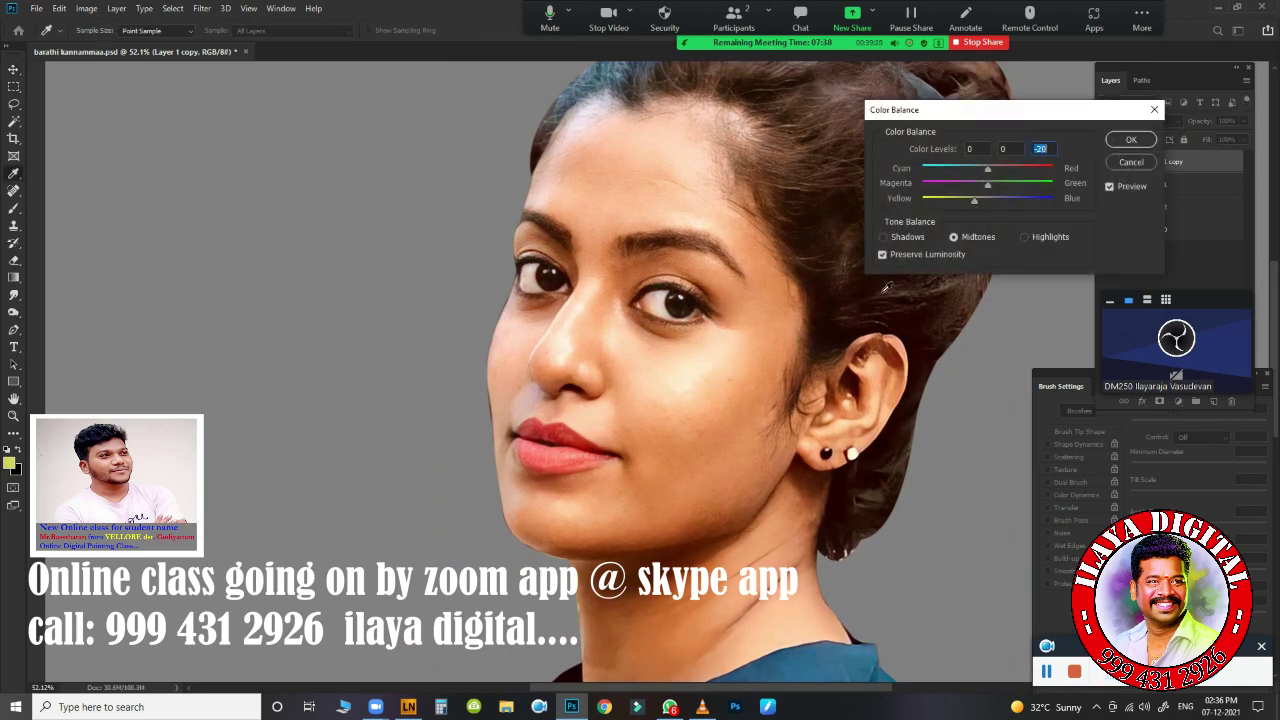
key("Return")
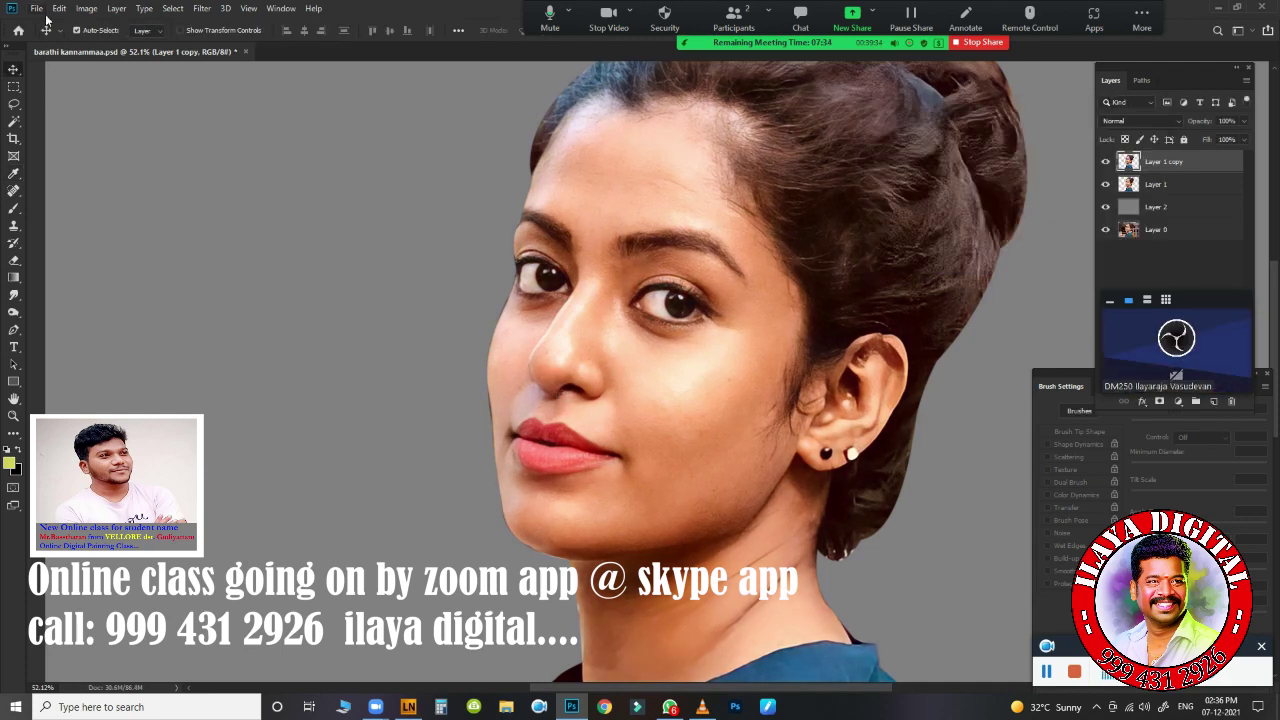
left_click(86, 8)
left_click(286, 45)
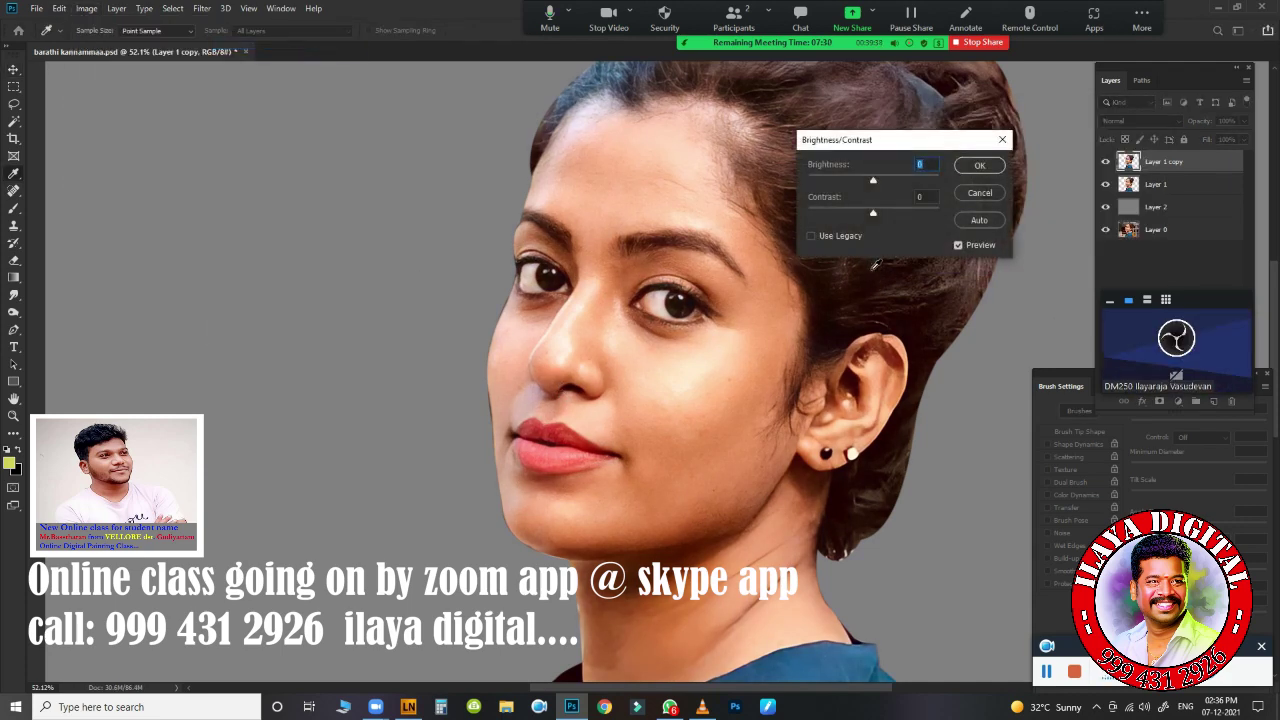
left_click_drag(876, 183, 874, 184)
key("Return")
key("v")
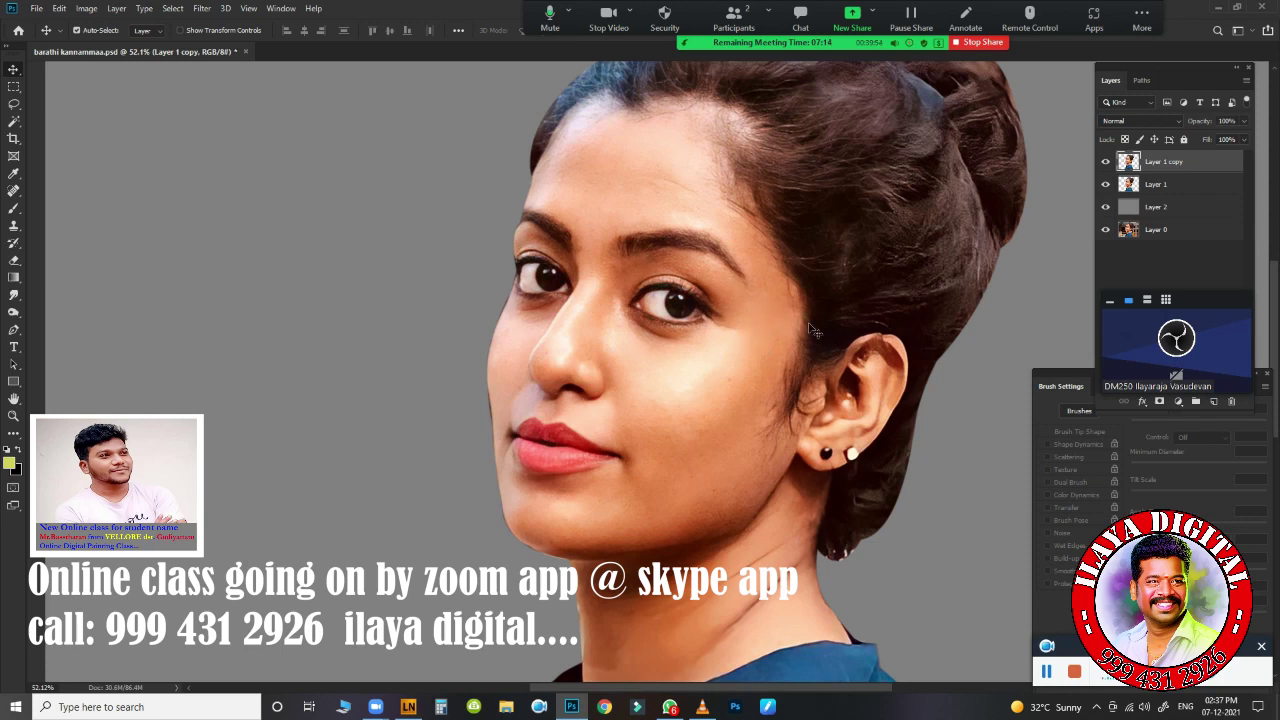
- Set Color Balance midtones to +9, -19, -27 on Layer 1 copy and apply
key("ctrl+b")
key("Escape")
left_click(86, 8)
mouse_move(107, 44)
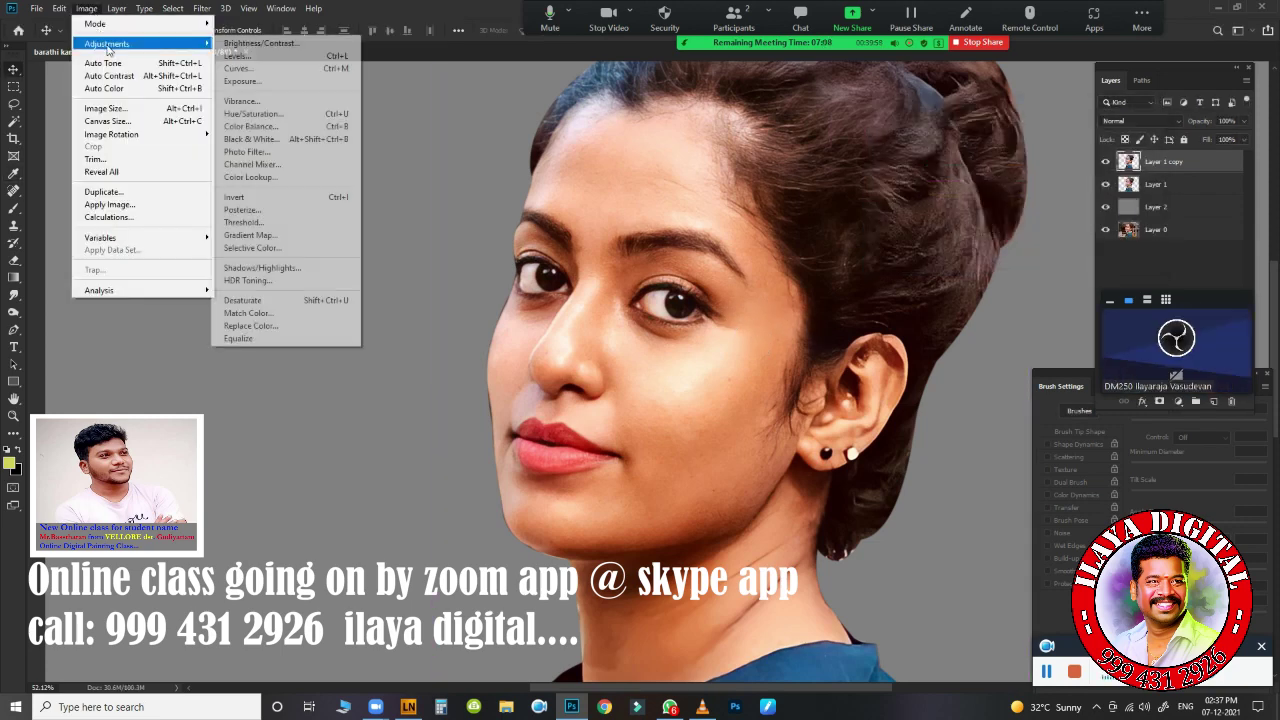
left_click(289, 127)
mouse_move(987, 202)
left_mouse_down()
mouse_move(976, 188)
mouse_move(994, 175)
mouse_move(978, 193)
left_mouse_up()
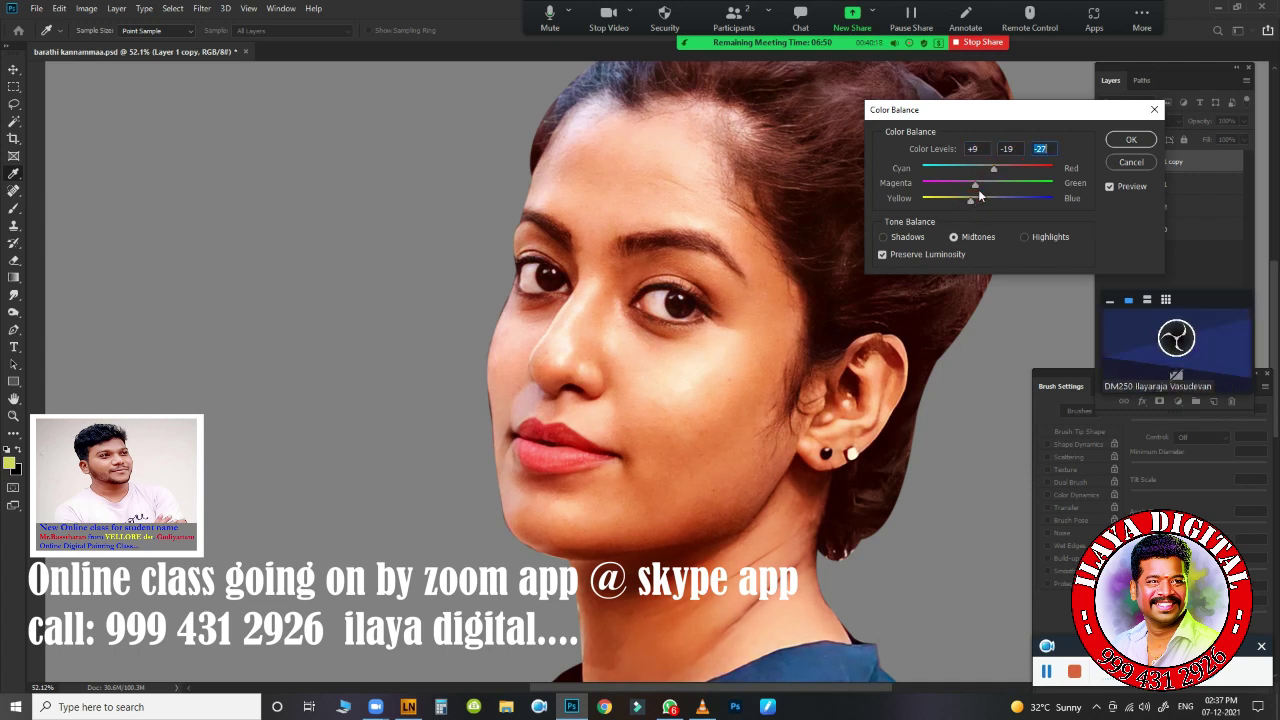
left_click(1124, 143)
key("v")
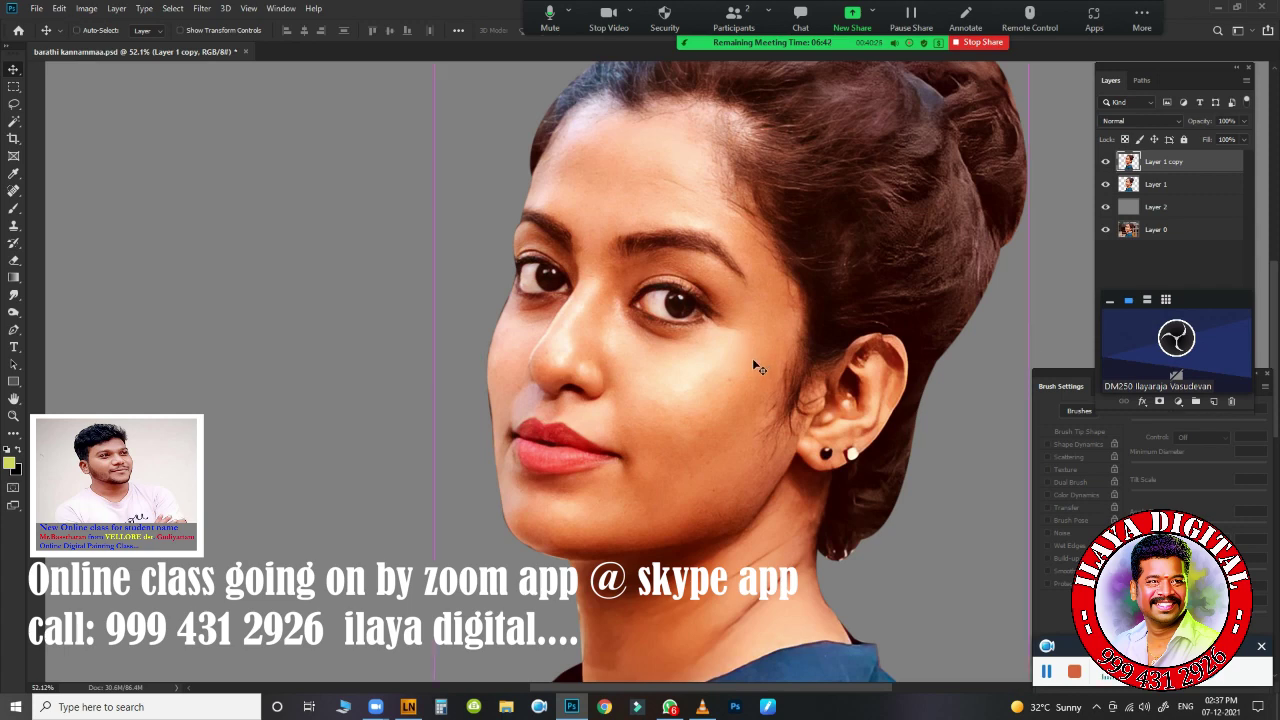
key("ctrl+m")
- In Curves, adjust the RGB black and white endpoints to brighten highlights slightly
left_click(1238, 143)
left_click(86, 8)
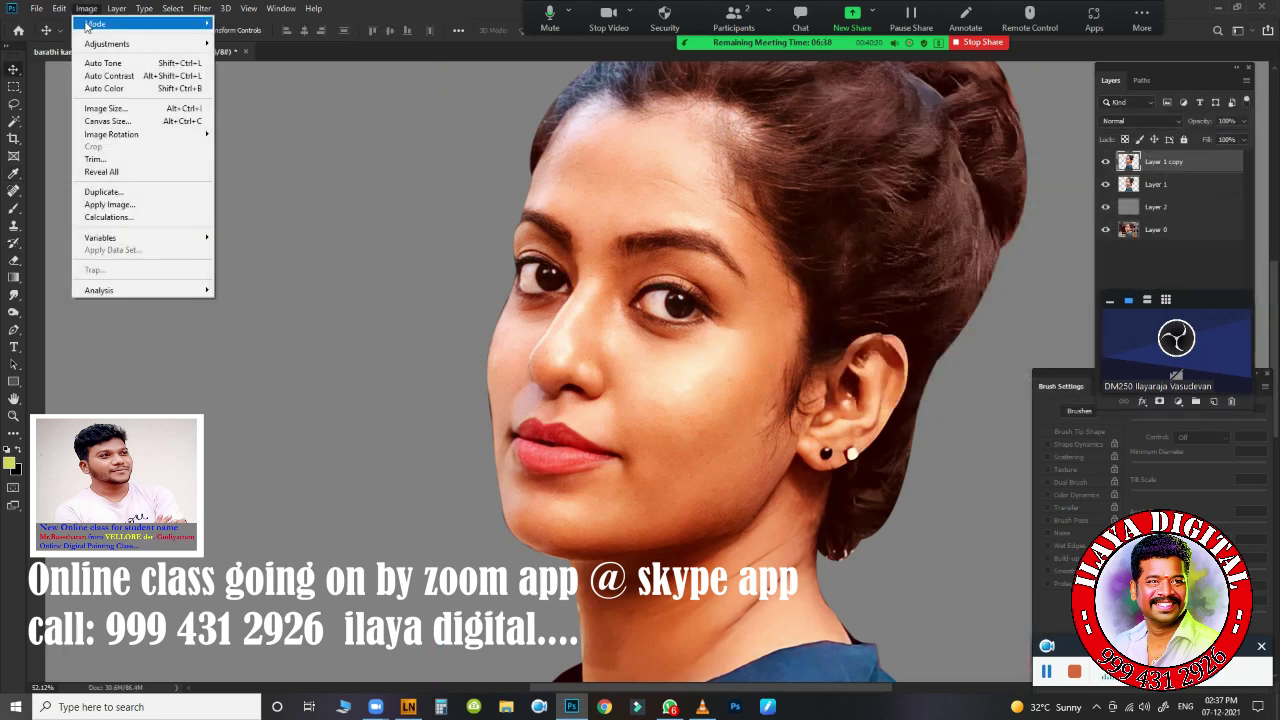
left_click(238, 68)
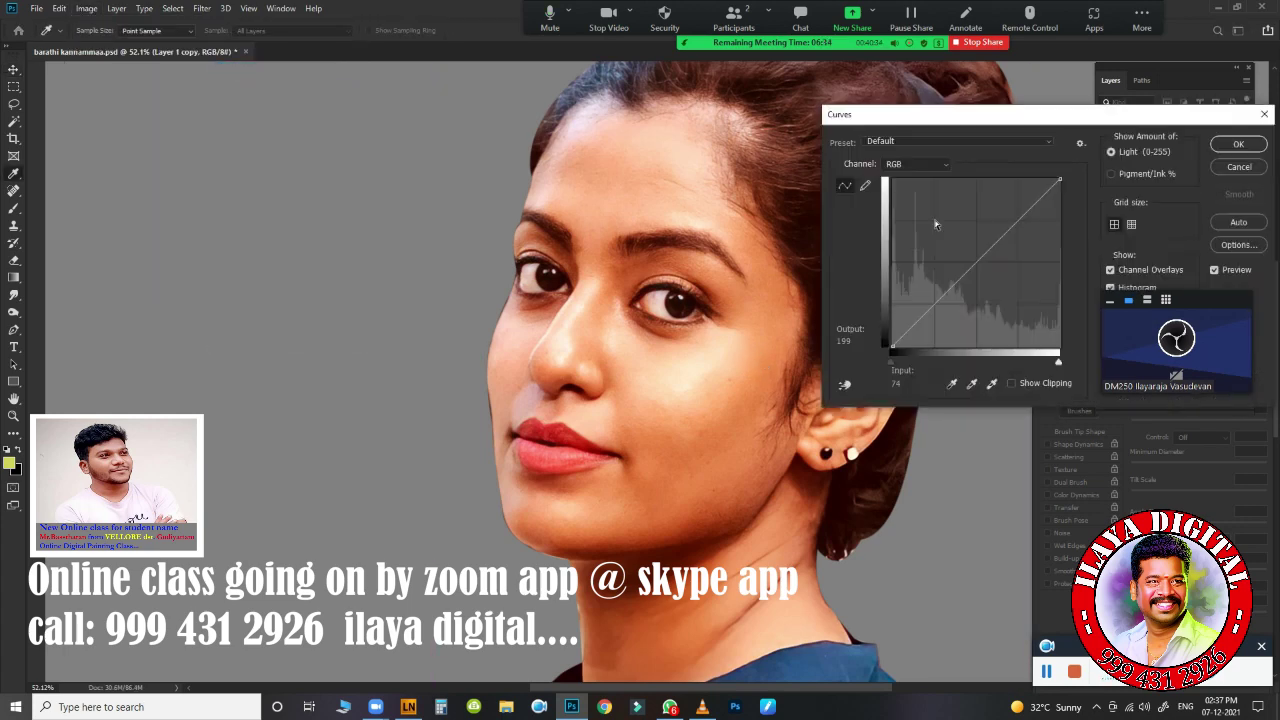
left_click_drag(893, 362, 893, 362)
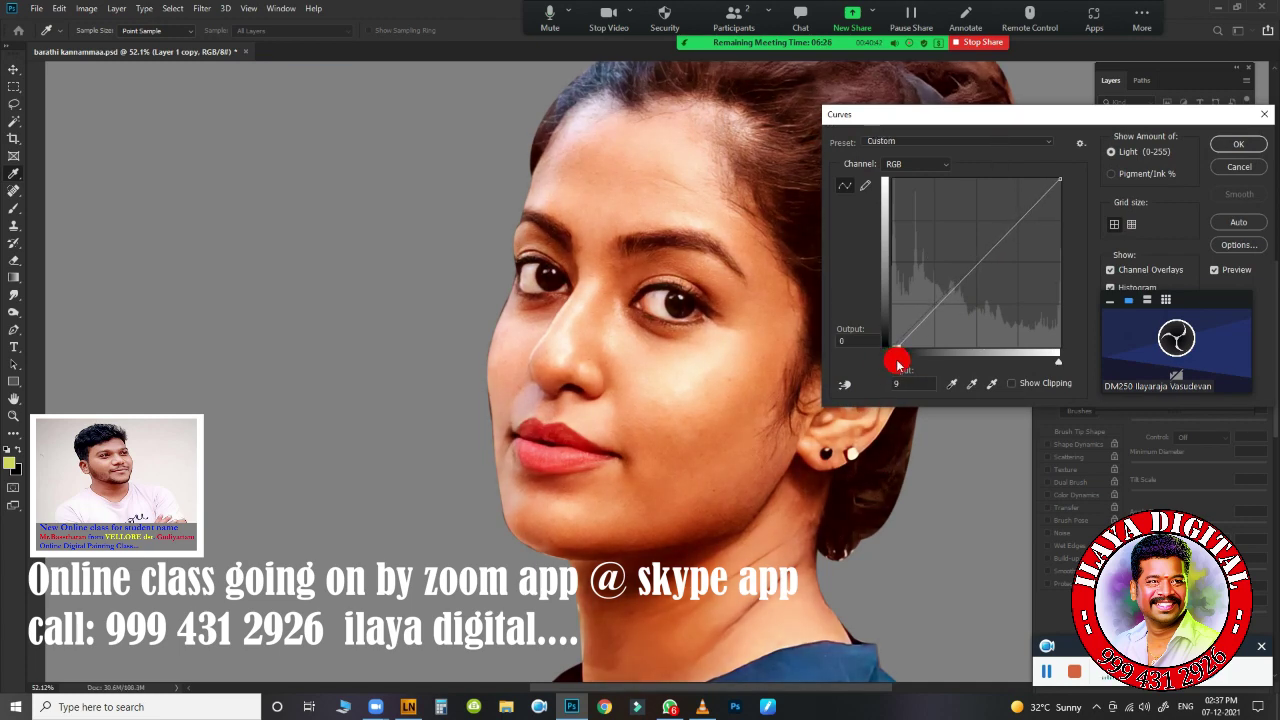
left_click(1059, 362)
left_click_drag(1059, 362, 1056, 362)
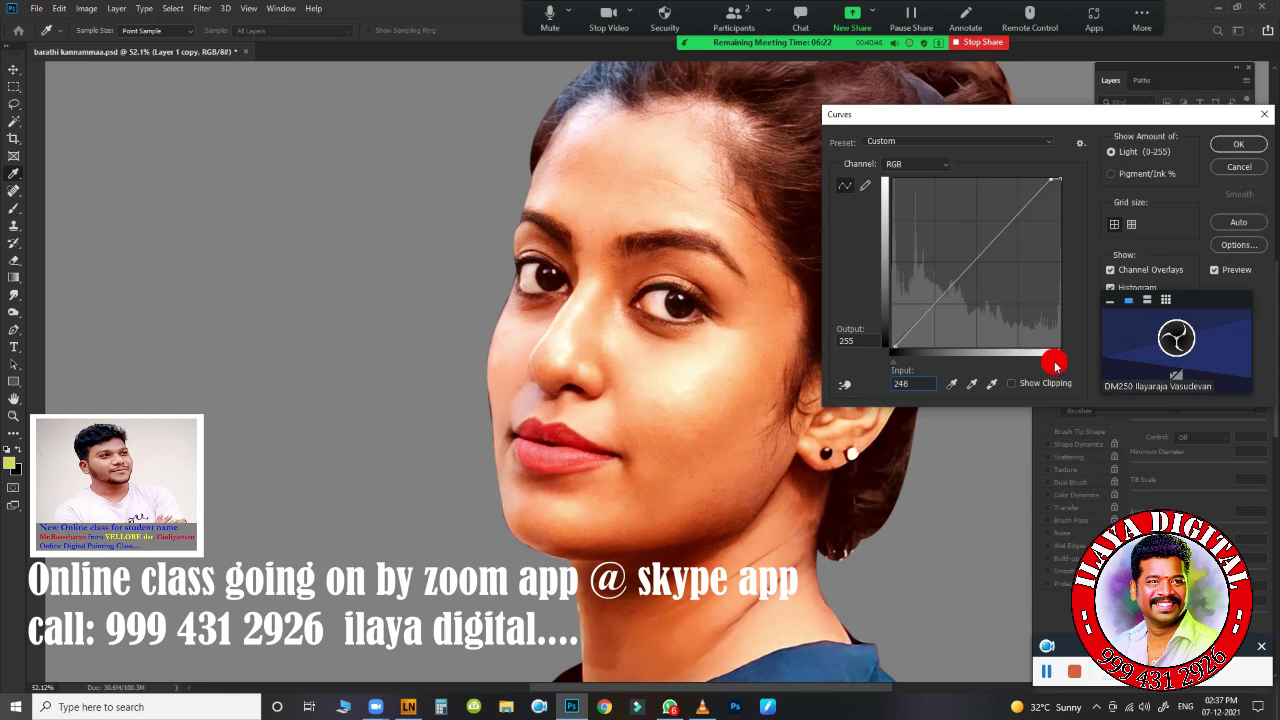
- Set the Blue channel's black input to 20 and white input to 206, then apply
left_click(932, 165)
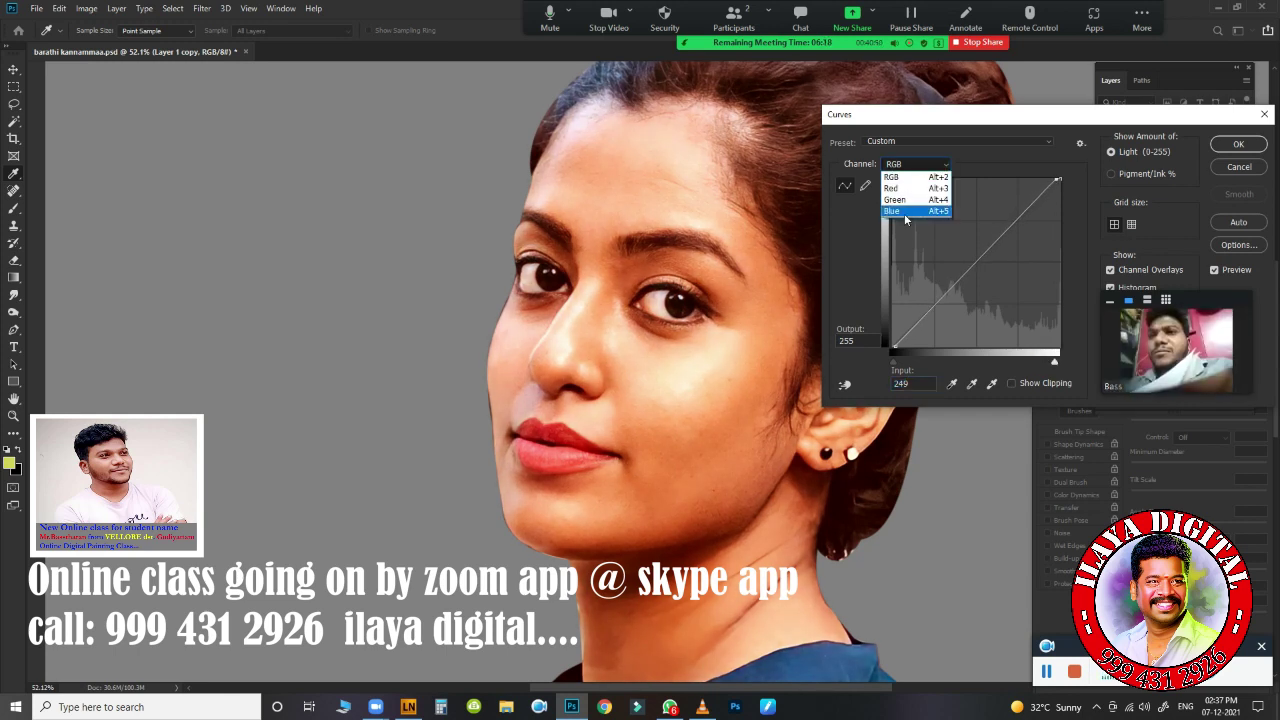
left_click(909, 214)
left_click_drag(890, 362, 905, 362)
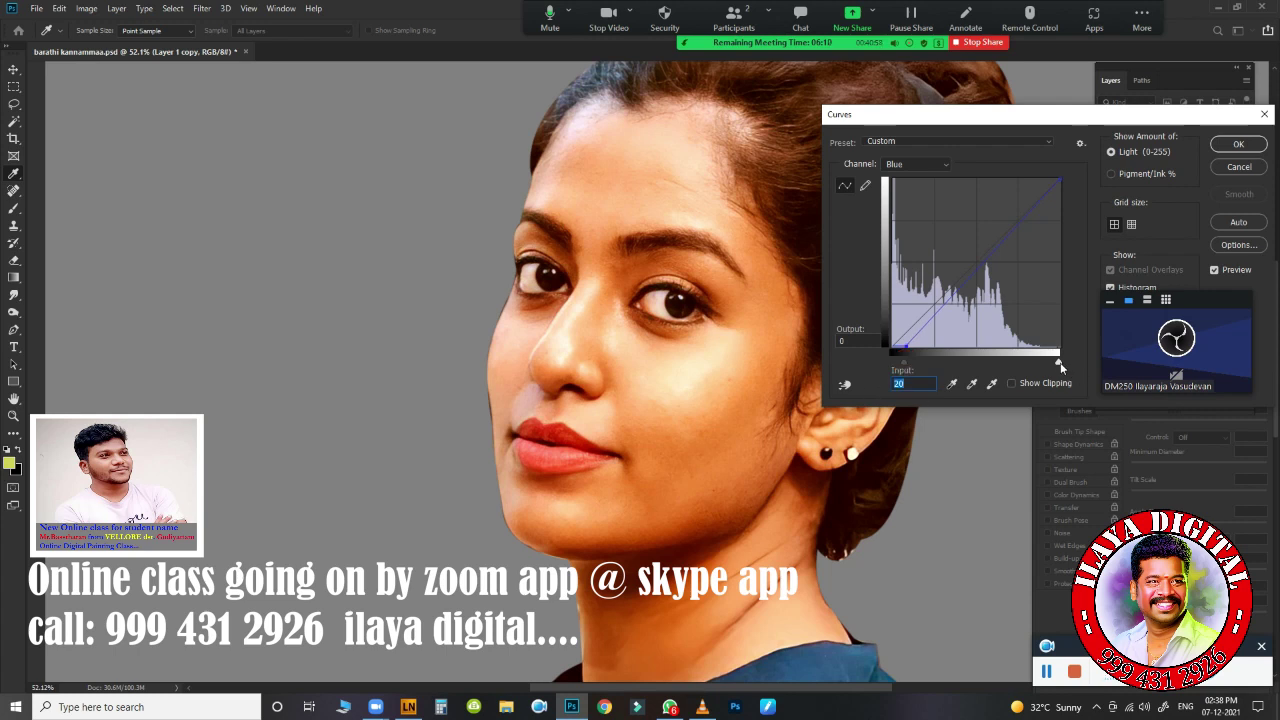
mouse_move(1059, 367)
left_mouse_down()
mouse_move(1040, 369)
mouse_move(1072, 362)
mouse_move(1024, 371)
mouse_move(1040, 371)
left_mouse_up()
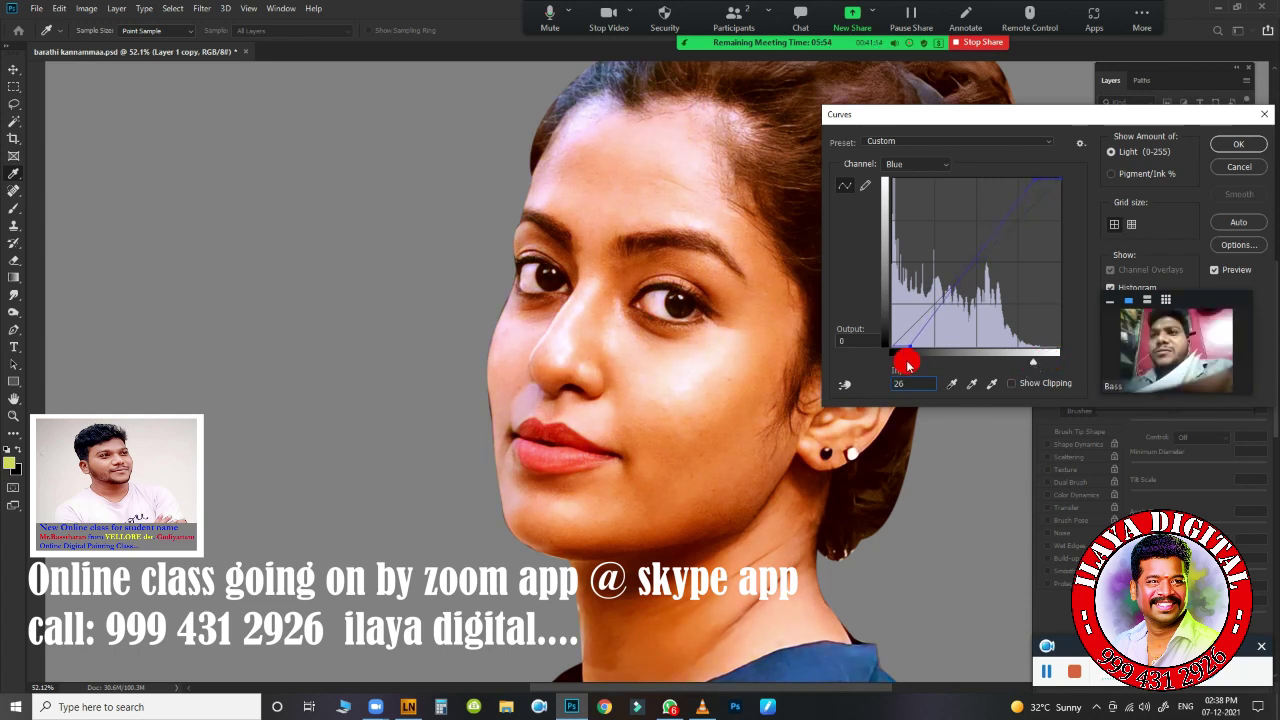
left_click_drag(1033, 362, 1026, 362)
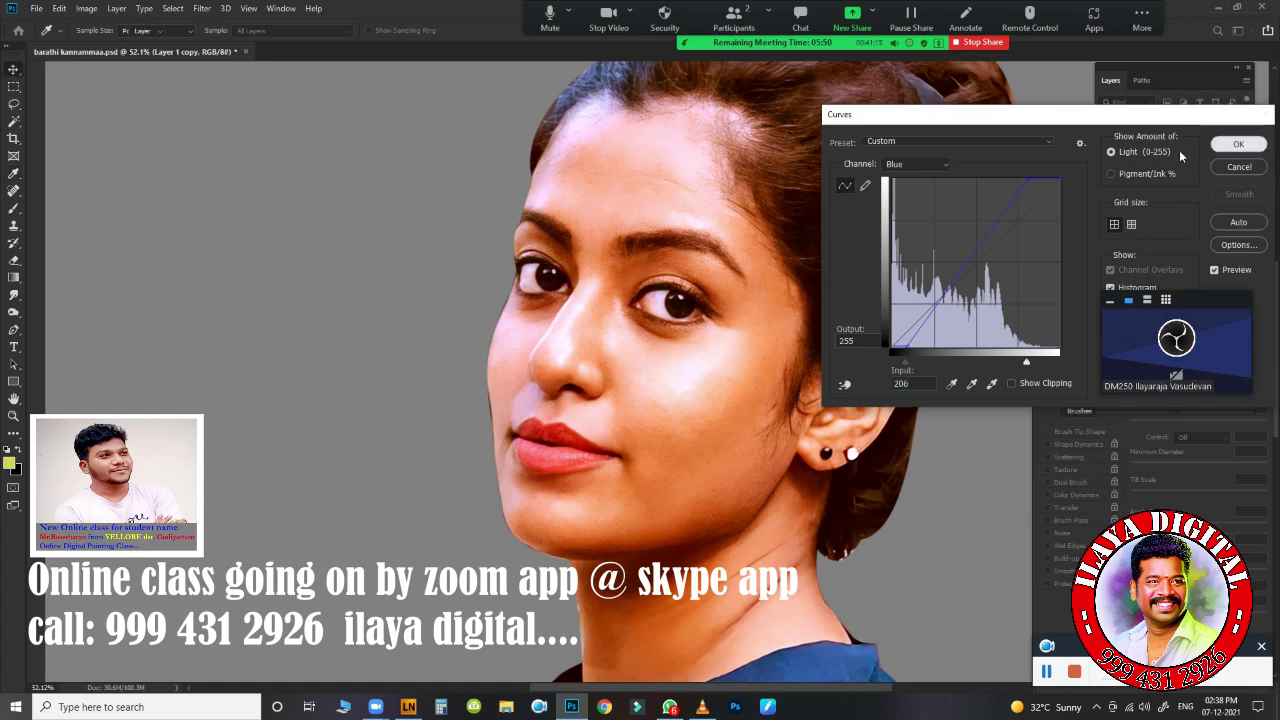
left_click(1237, 144)
- Zoom to the eyes and brows and bring up Unsharp Mask, previewing Amount 92 and Radius 4.2
scroll(735, 350, "up", 1)
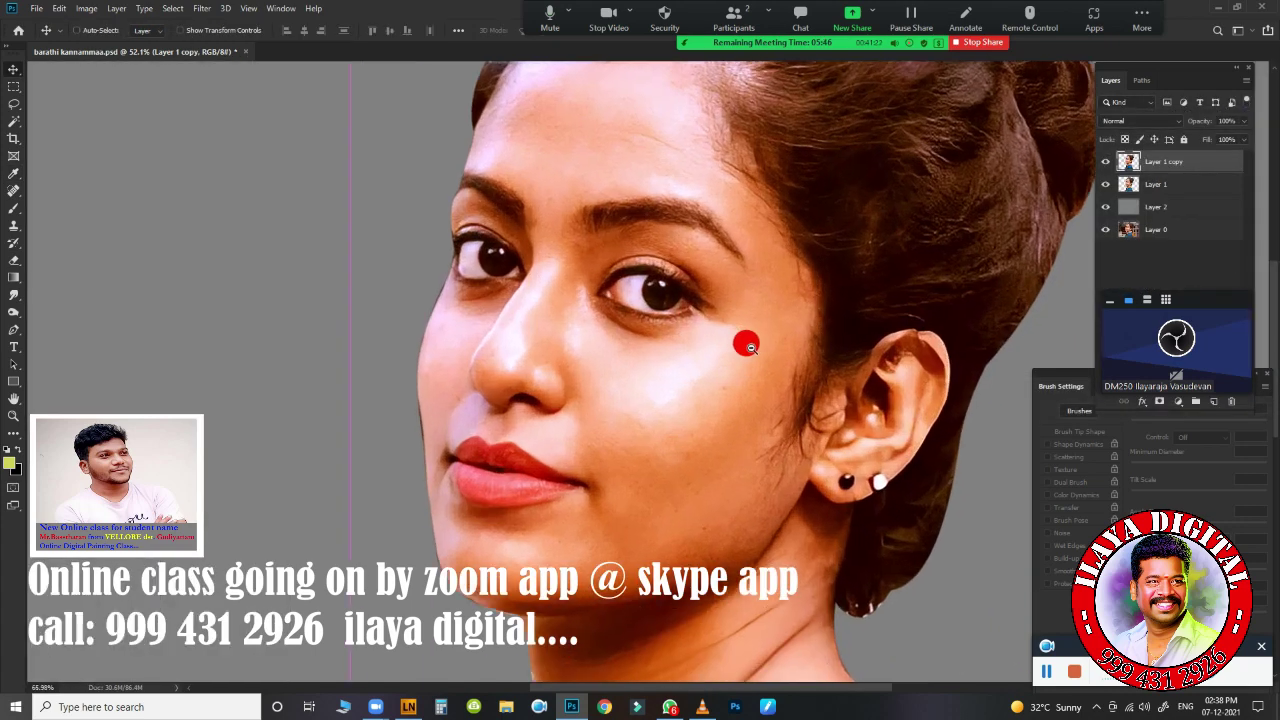
scroll(735, 350, "up", 2)
scroll(498, 357, "up", 2)
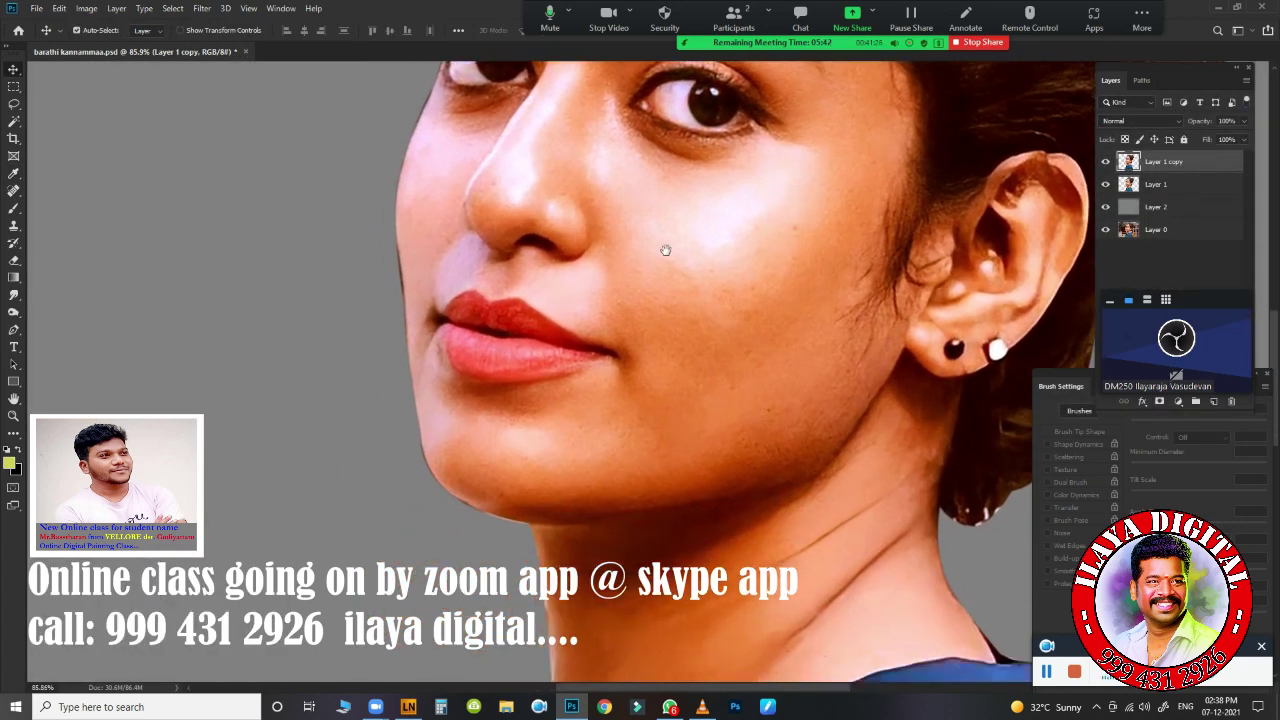
left_click_drag(665, 250, 503, 502)
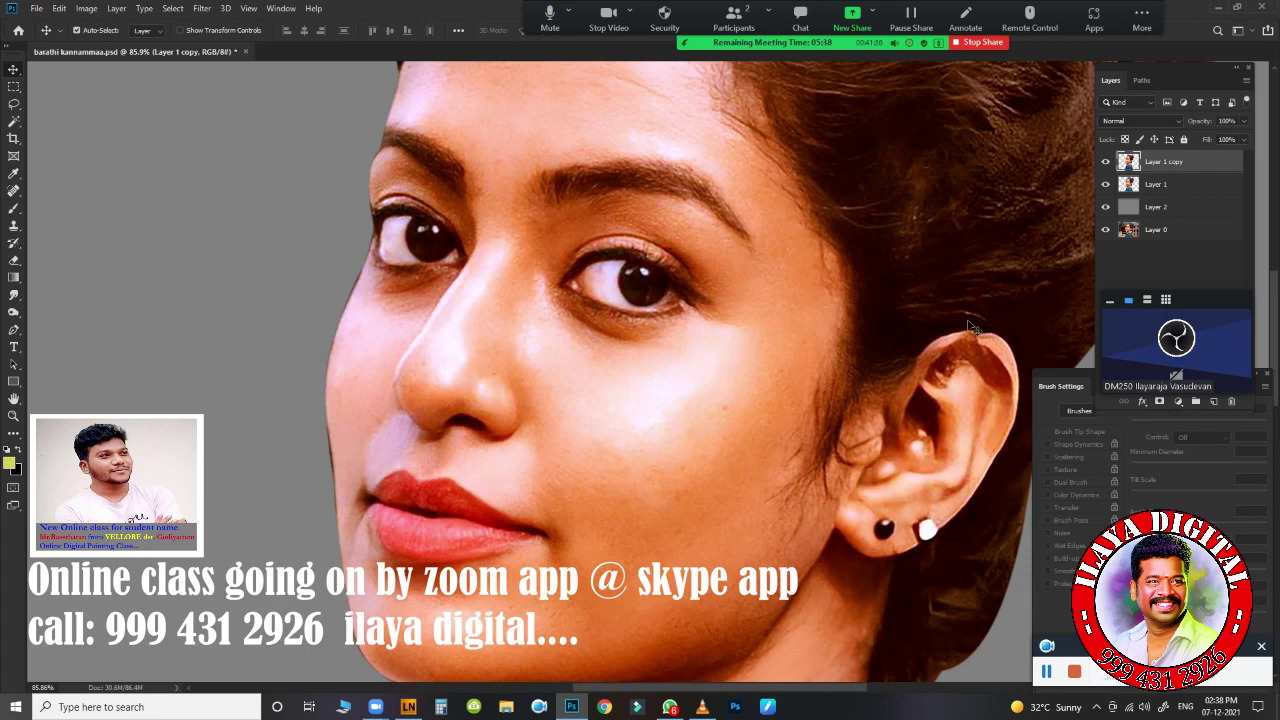
left_click(201, 8)
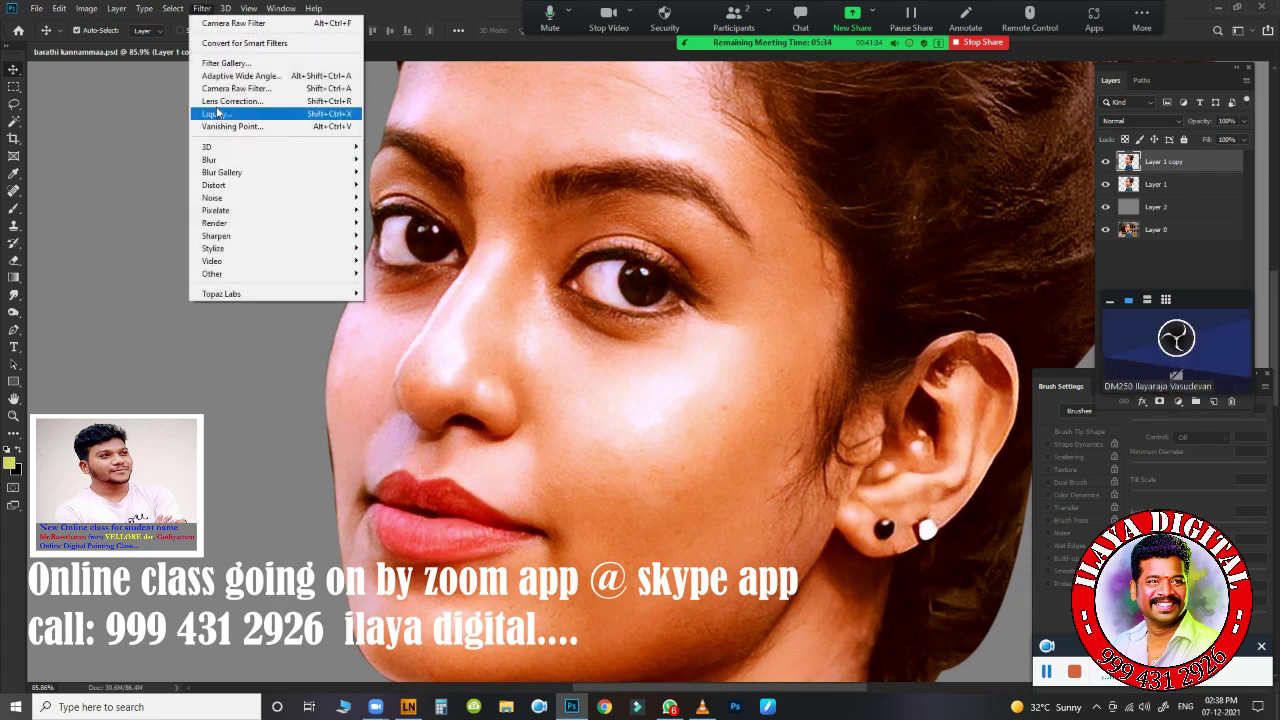
mouse_move(216, 235)
left_click(400, 300)
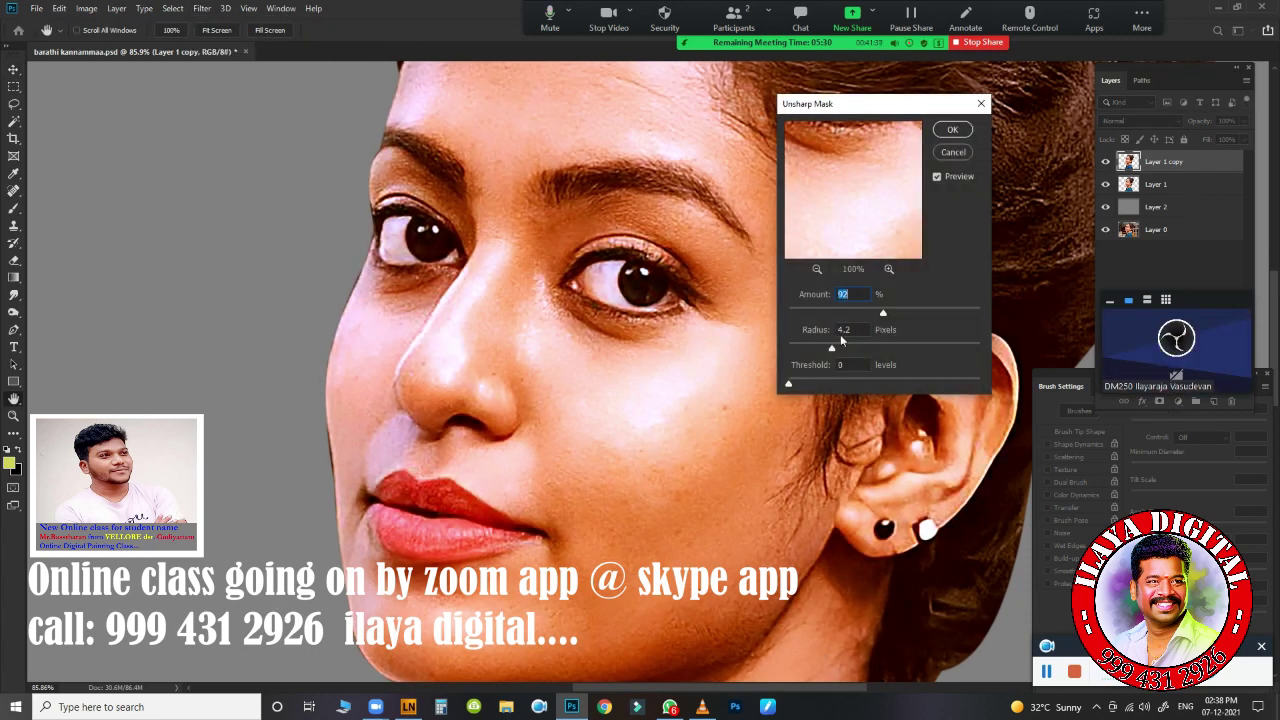
- Try lower Unsharp Mask amount and radius values, then cancel the dialog
left_click_drag(831, 347, 819, 347)
left_click_drag(883, 313, 790, 313)
left_click(791, 347)
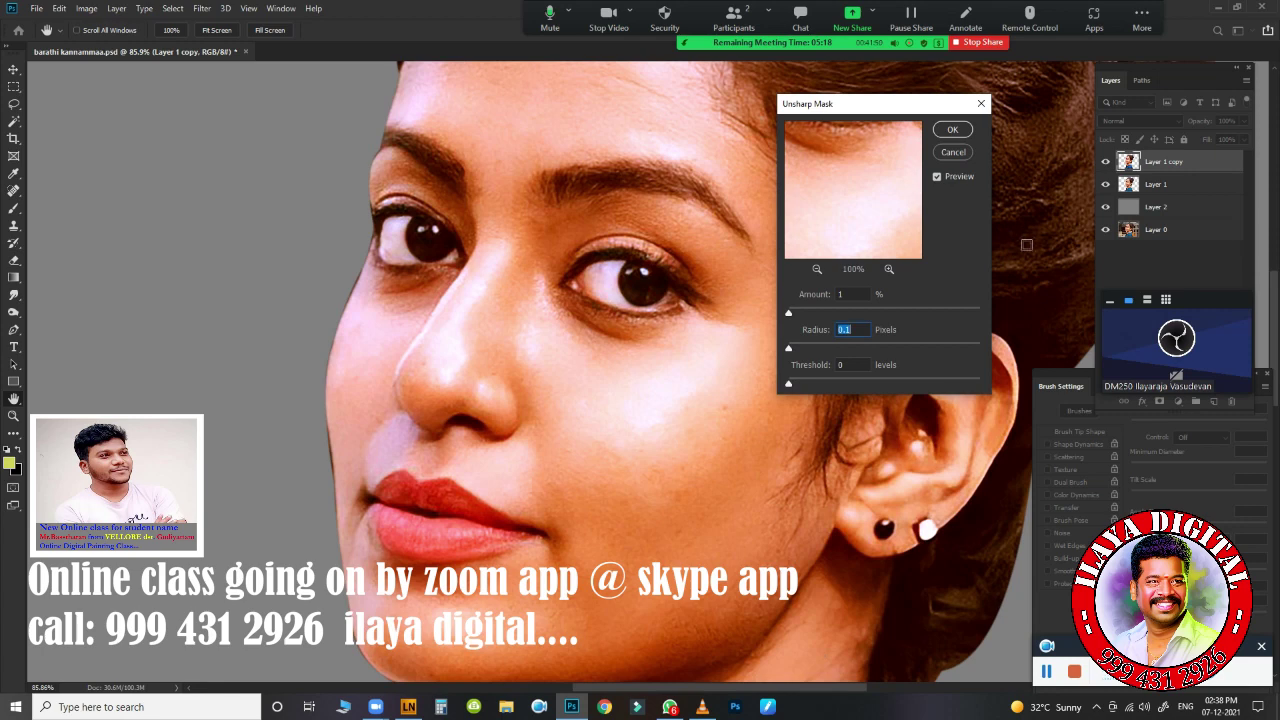
left_click(952, 130)
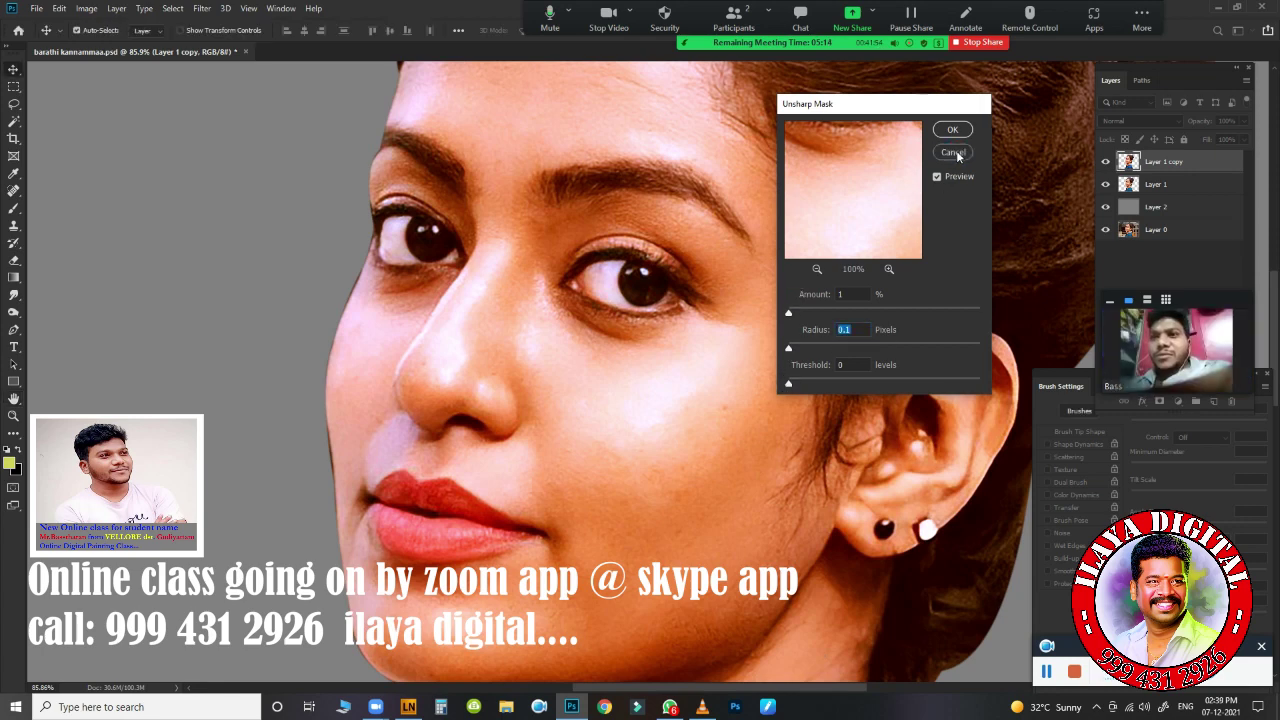
left_click(200, 9)
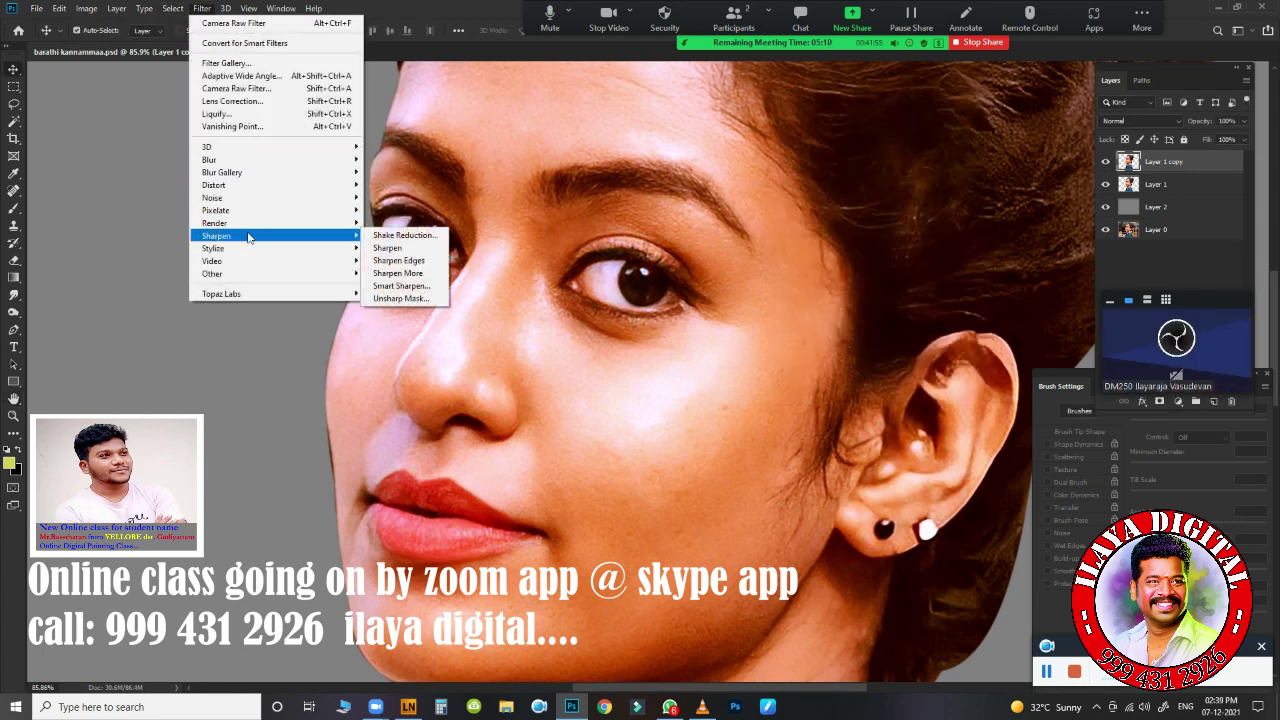
left_click(404, 298)
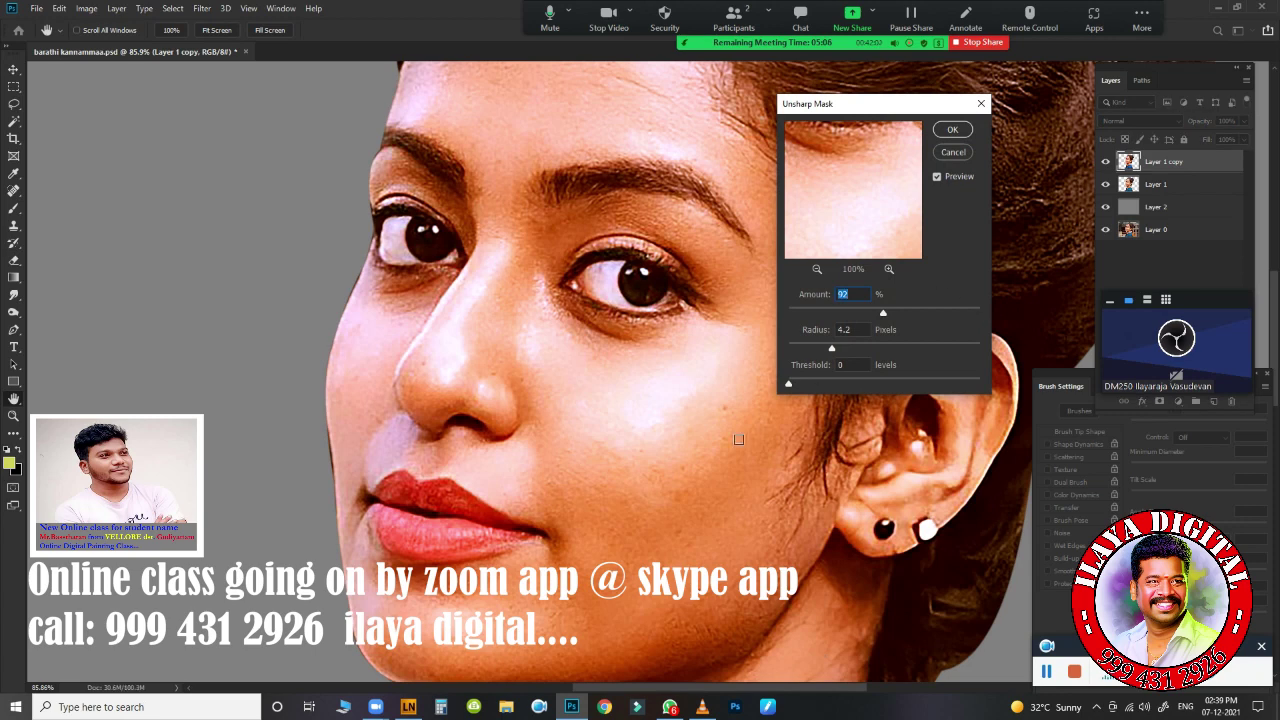
left_click(952, 130)
- Apply Unsharp Mask at Radius 4.2 px and Threshold 0, comparing the face before and after
left_click(201, 8)
left_click(404, 301)
left_click(937, 177)
left_click(937, 177)
key("Down")
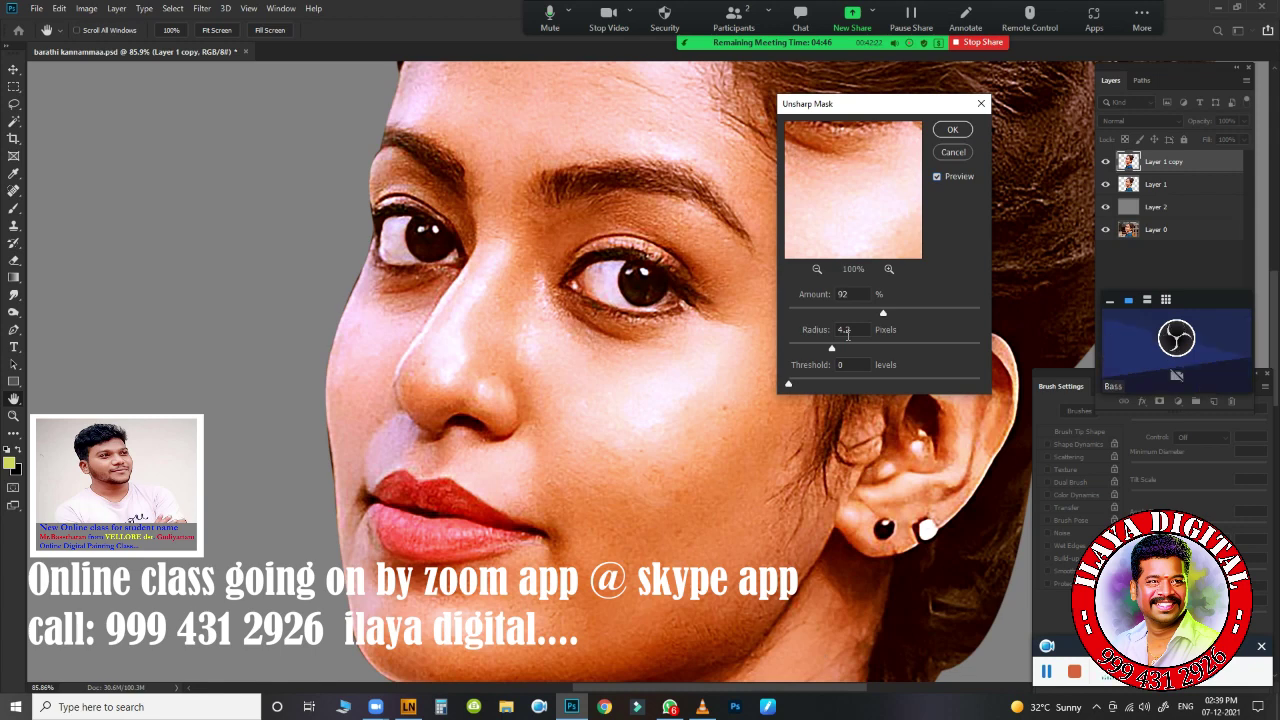
mouse_move(883, 313)
left_mouse_down()
mouse_move(901, 314)
mouse_move(876, 316)
left_mouse_up()
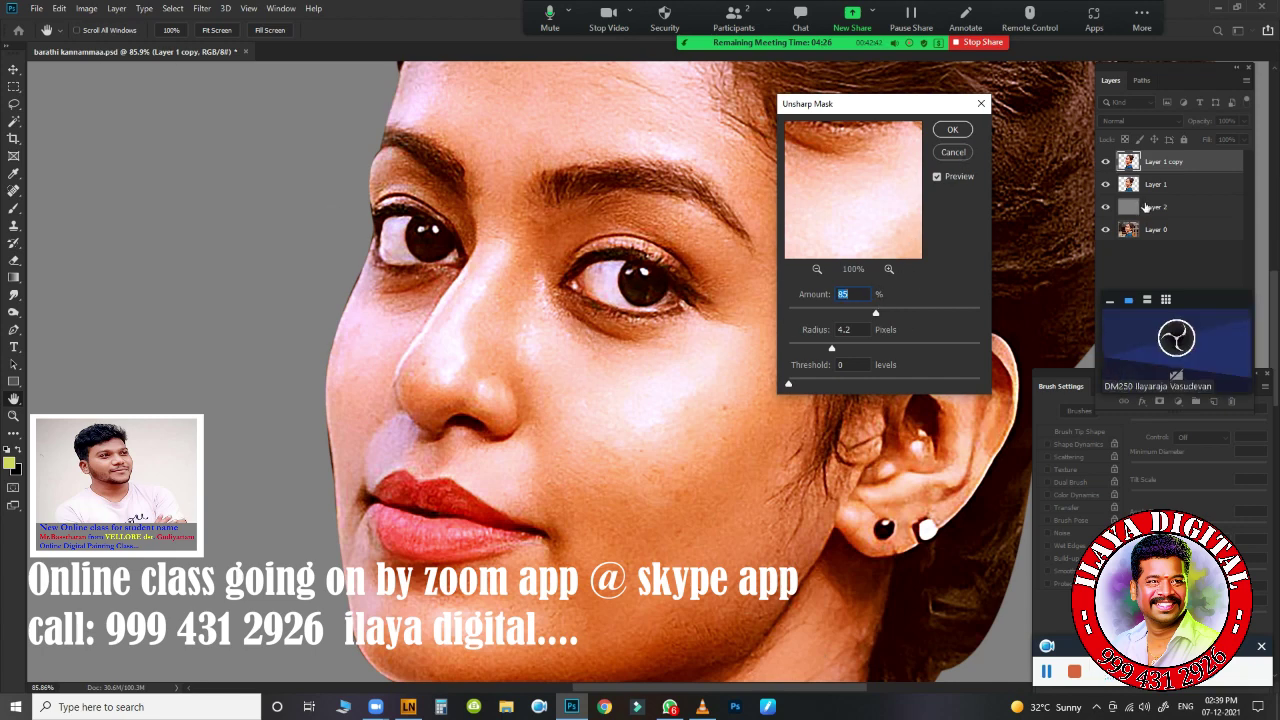
key("Return")
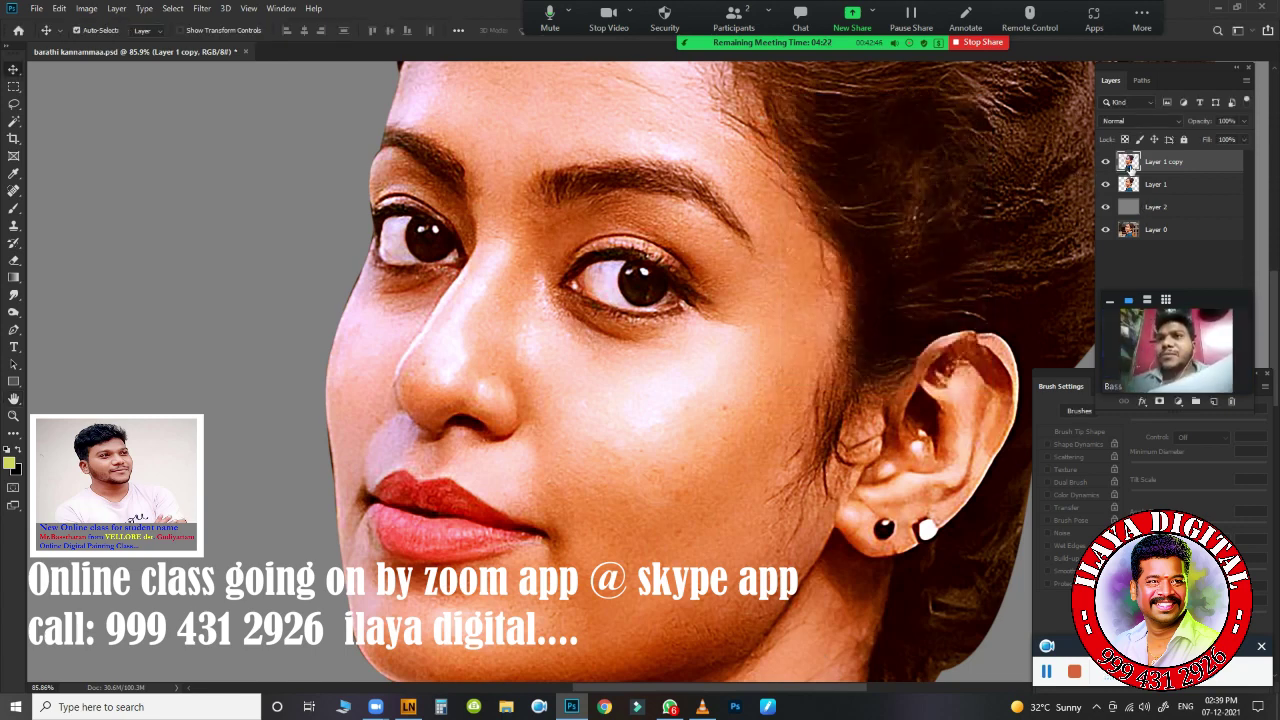
- Compare by toggling Layer 1 copy's visibility, then add an empty Layer 3
left_click(1106, 162)
left_click(1106, 162)
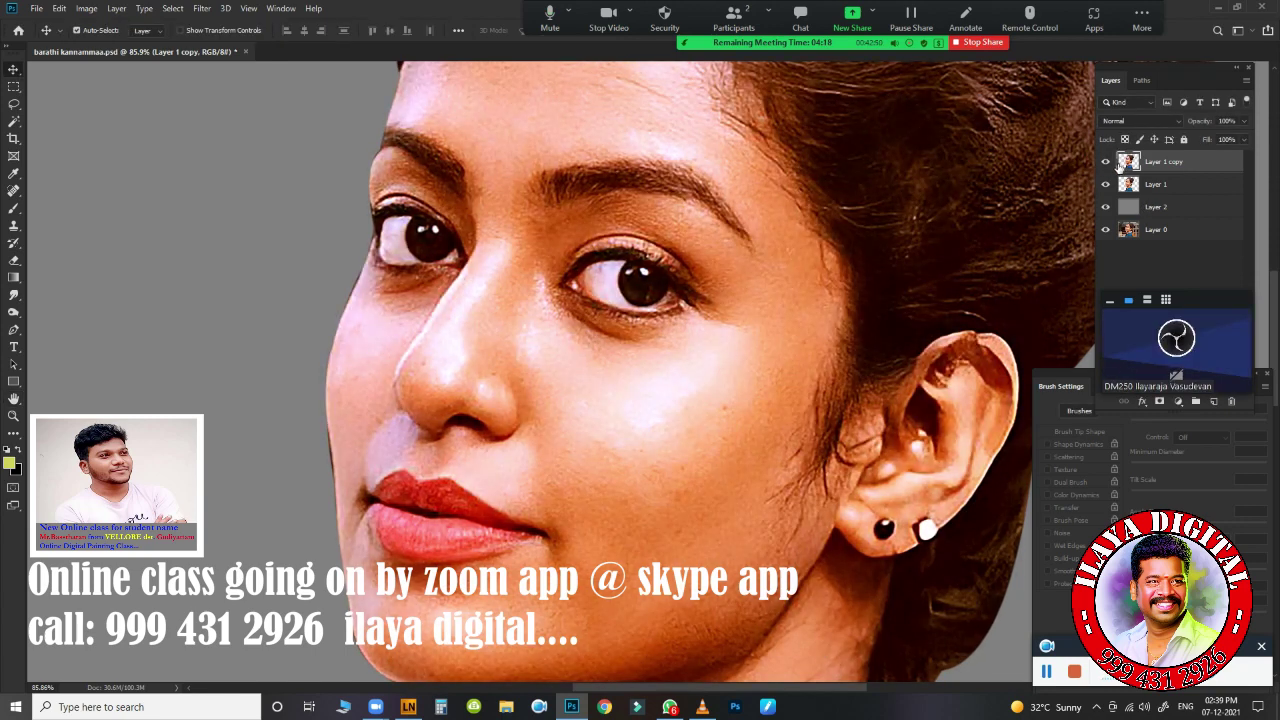
key("ctrl+shift+n")
key("Return")
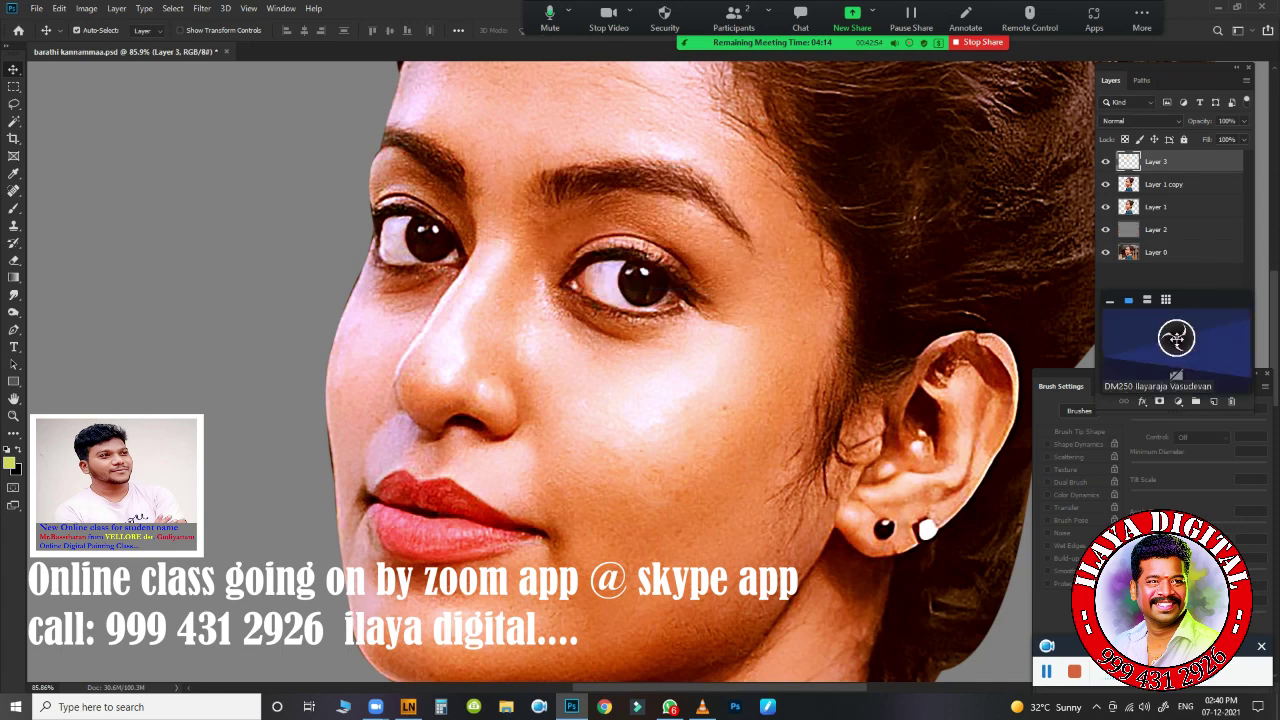
left_click_drag(1206, 291, 140, 573)
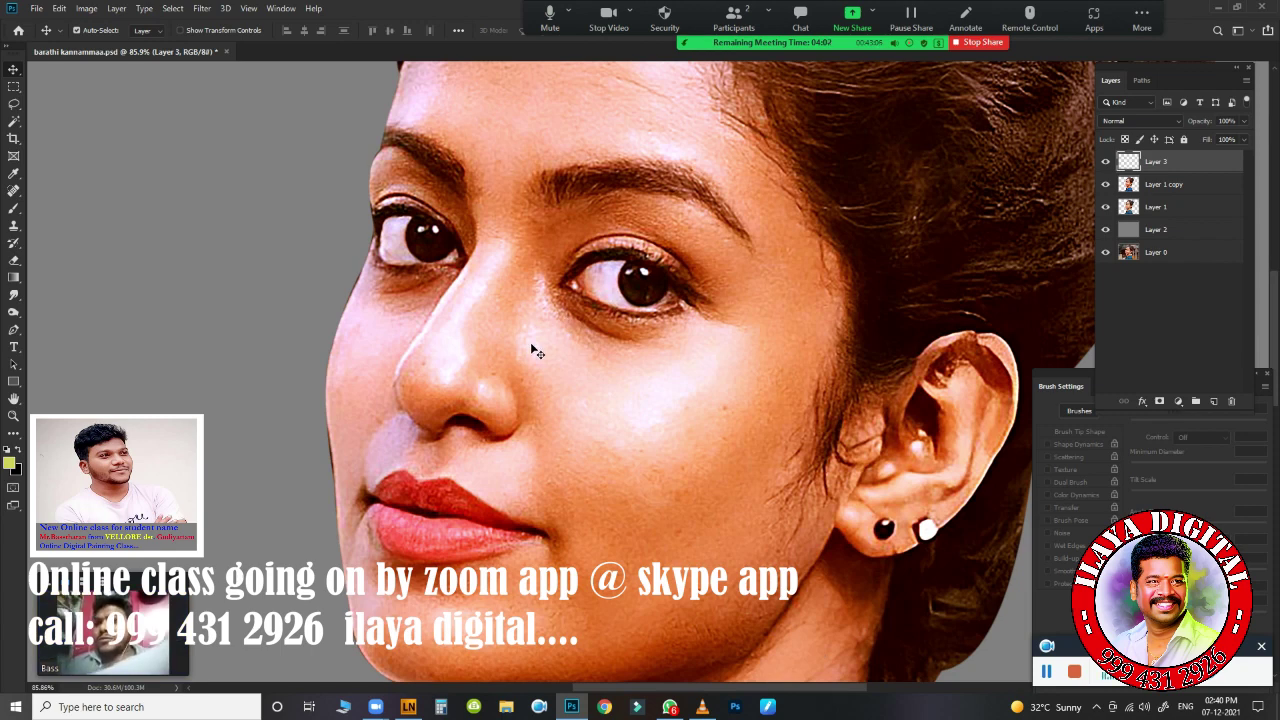
- Switch to the smudge brush and load the ilaya skin Brush preset
key("r")
right_click(400, 298)
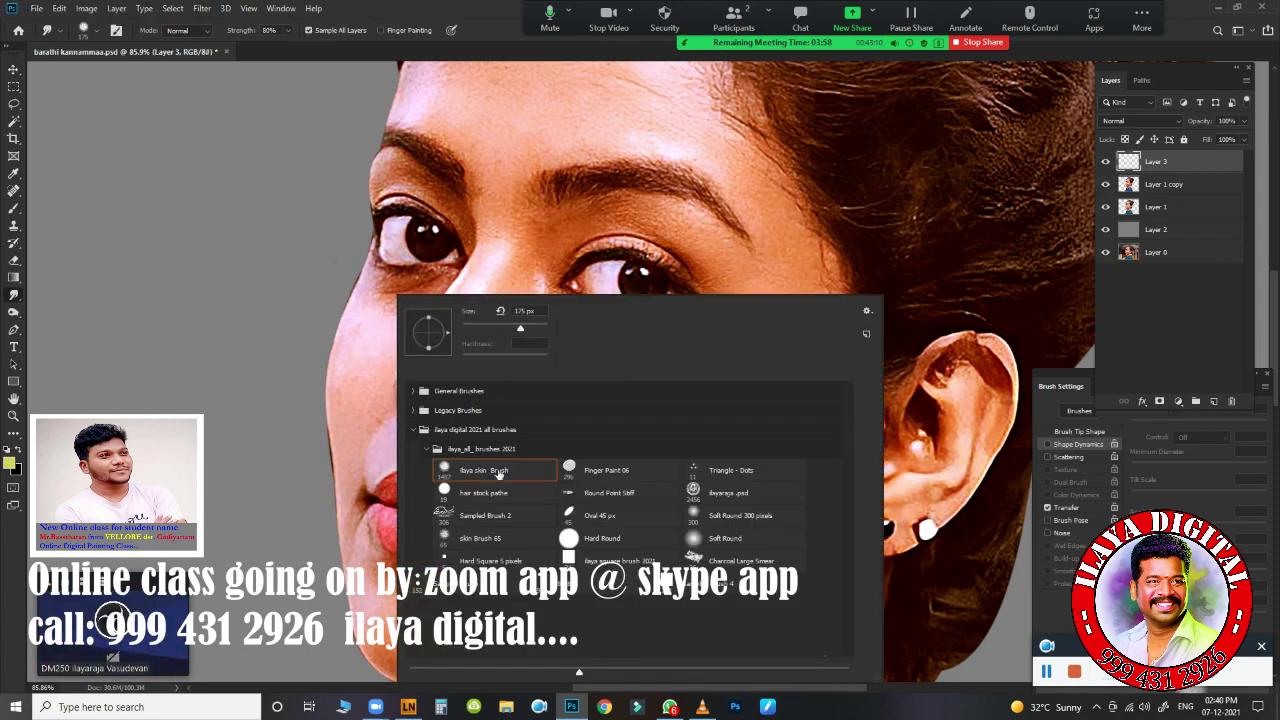
left_click_drag(689, 310, 751, 176)
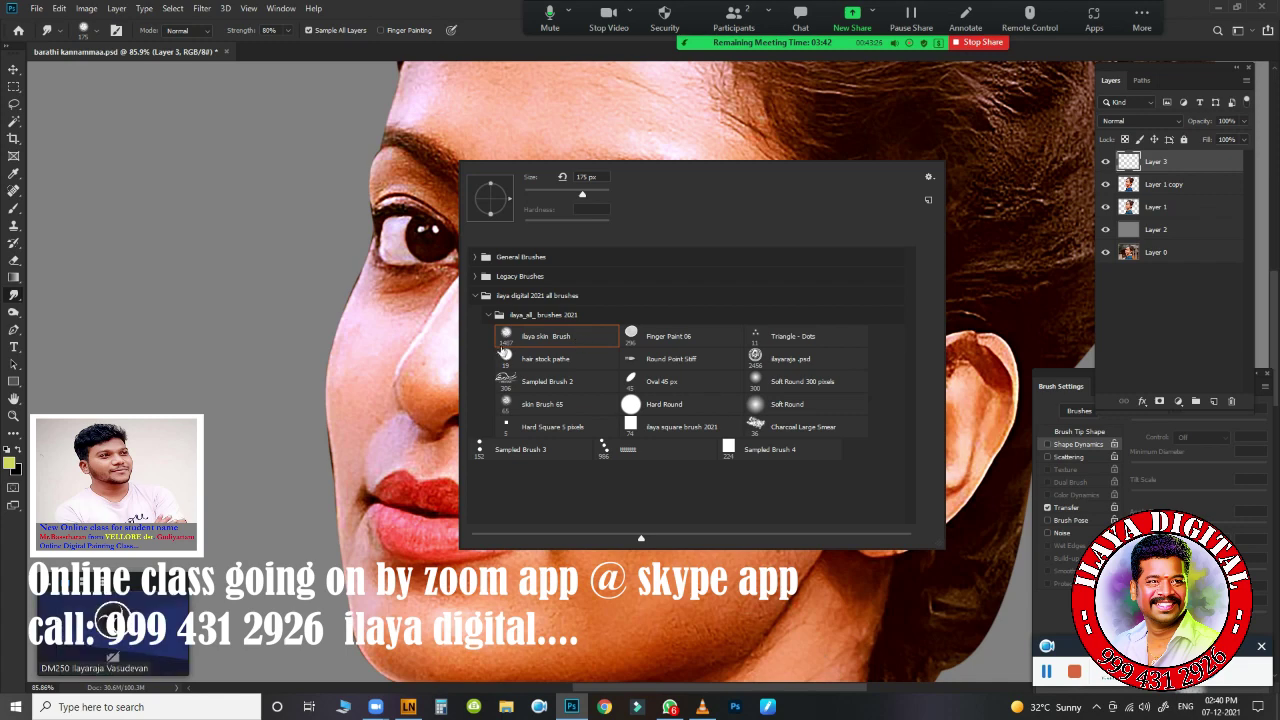
left_click(587, 336)
left_click(490, 34)
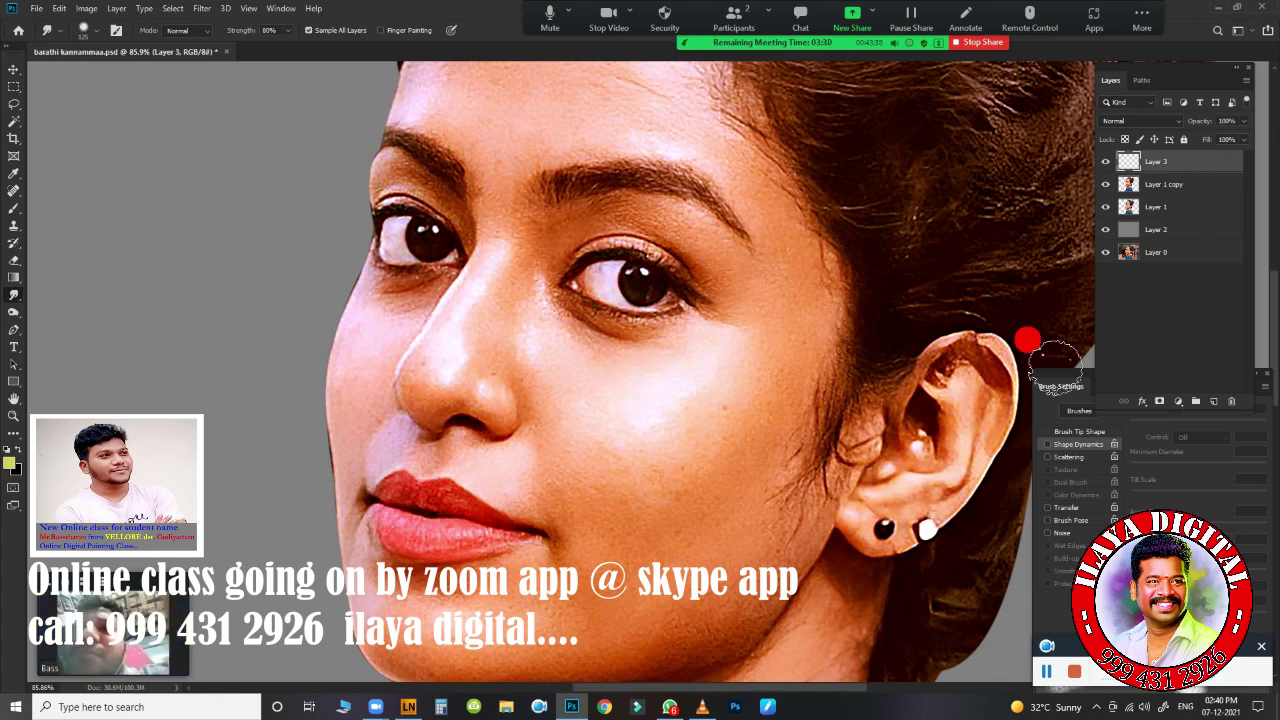
- Enable Transfer on the brush with Control set to Pen Pressure
left_click_drag(1068, 390, 1080, 396)
left_click_drag(1172, 372, 1095, 387)
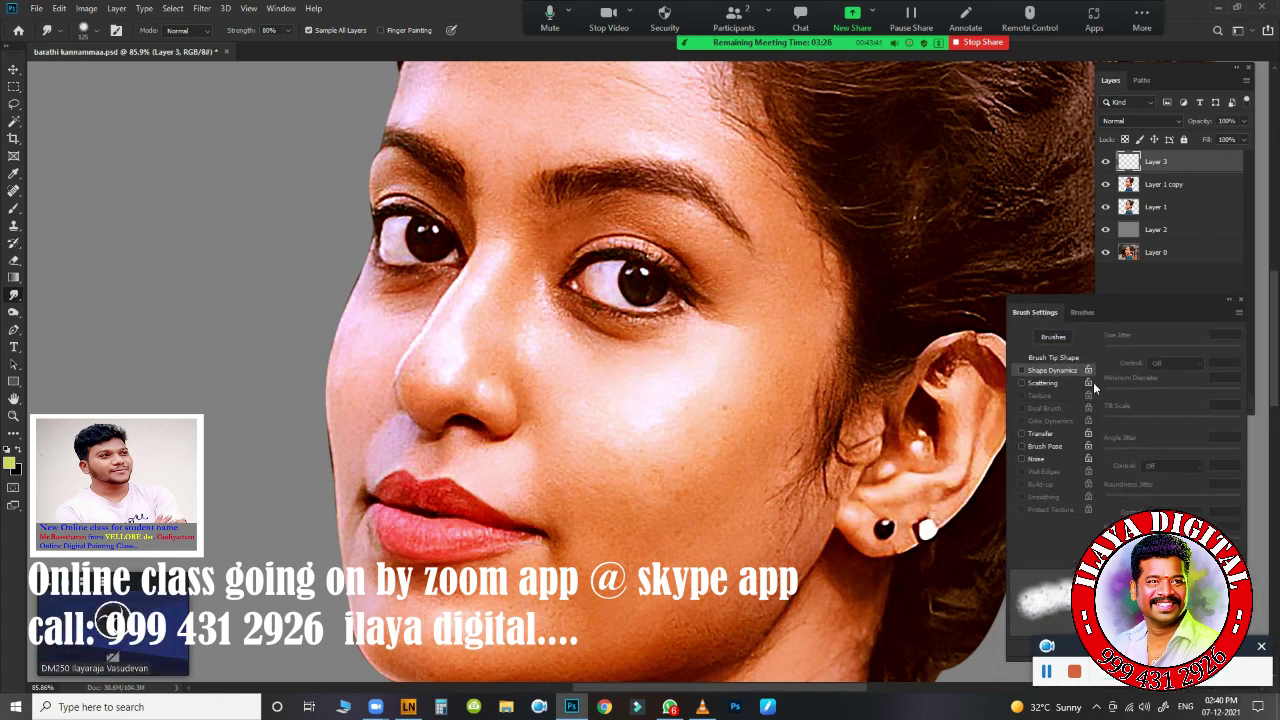
left_click(1021, 433)
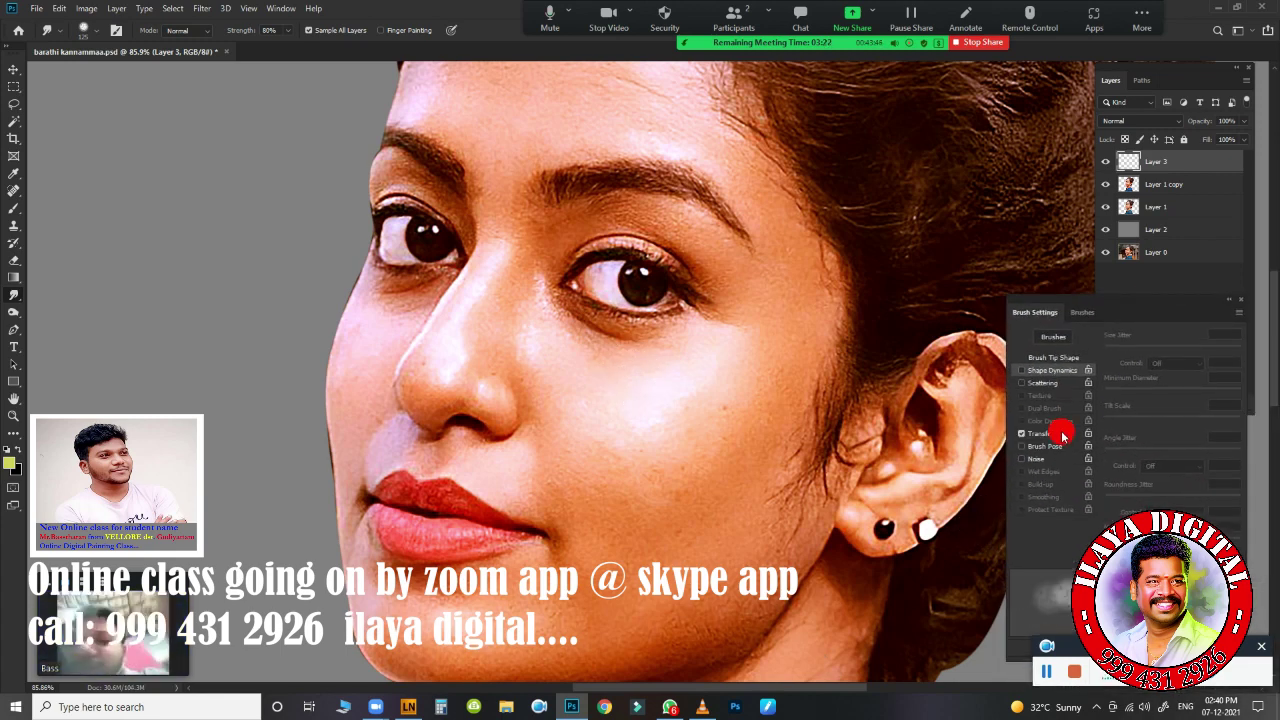
left_click(1060, 433)
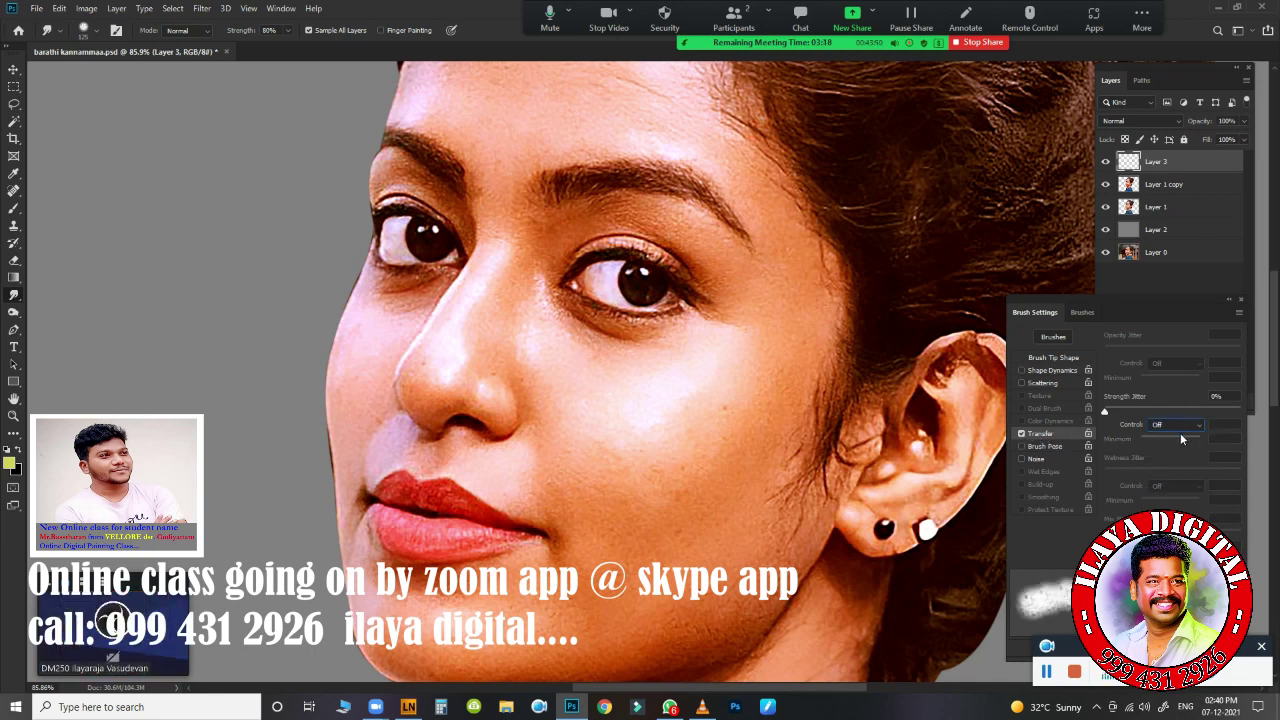
left_click(1196, 427)
left_click(1180, 445)
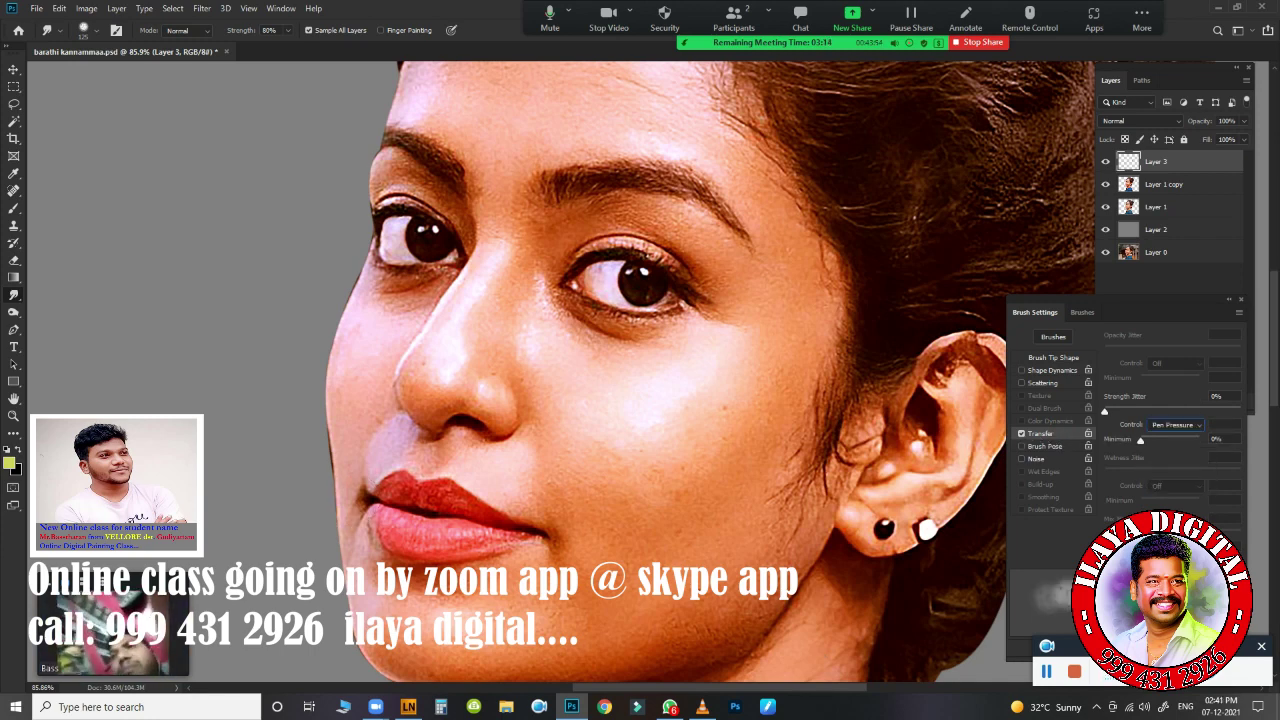
- Set Brush Tip Shape spacing to 1% and dock Brush Settings below the layers
left_click(1053, 357)
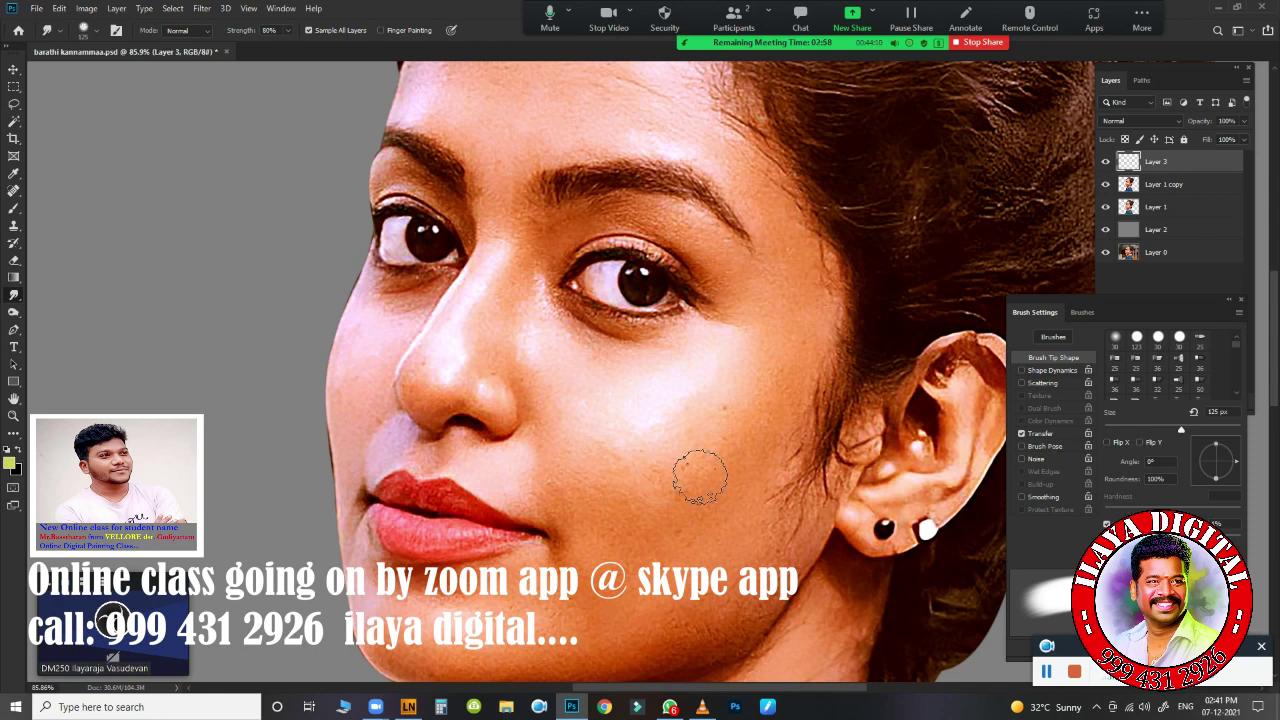
mouse_move(1106, 296)
left_mouse_down()
mouse_move(541, 146)
mouse_move(805, 124)
left_mouse_up()
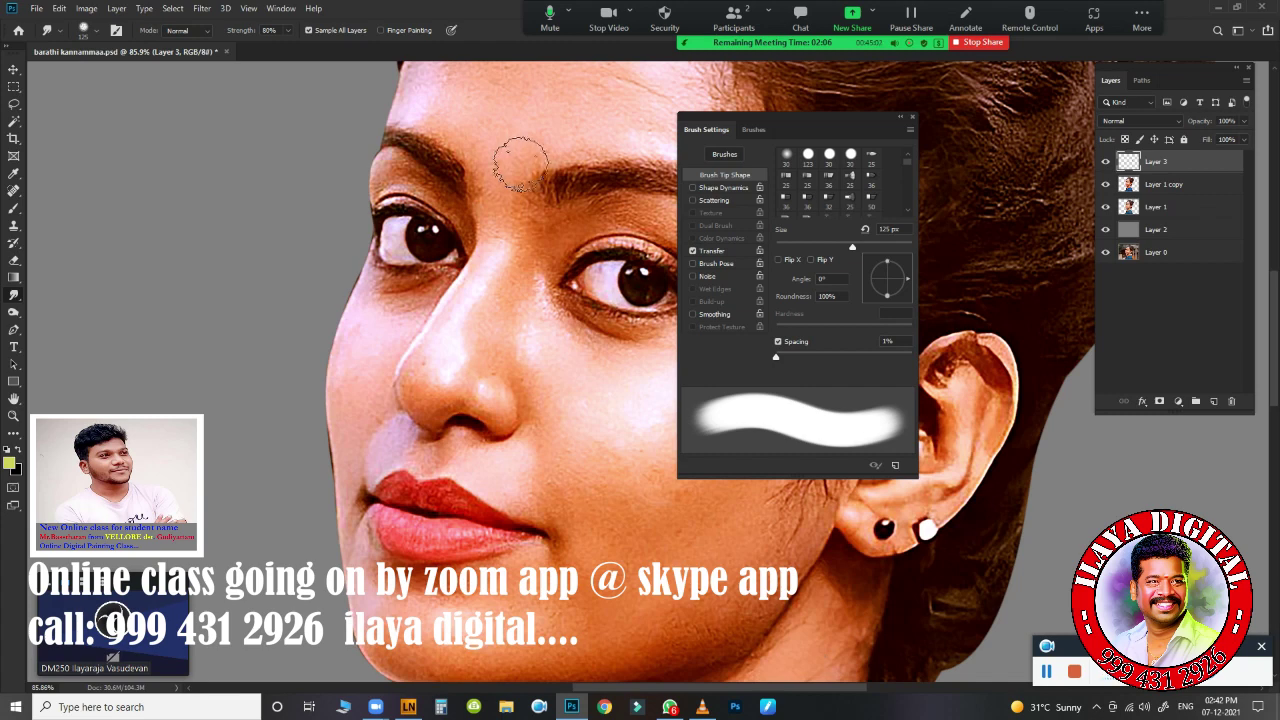
left_click(692, 251)
left_click(778, 342)
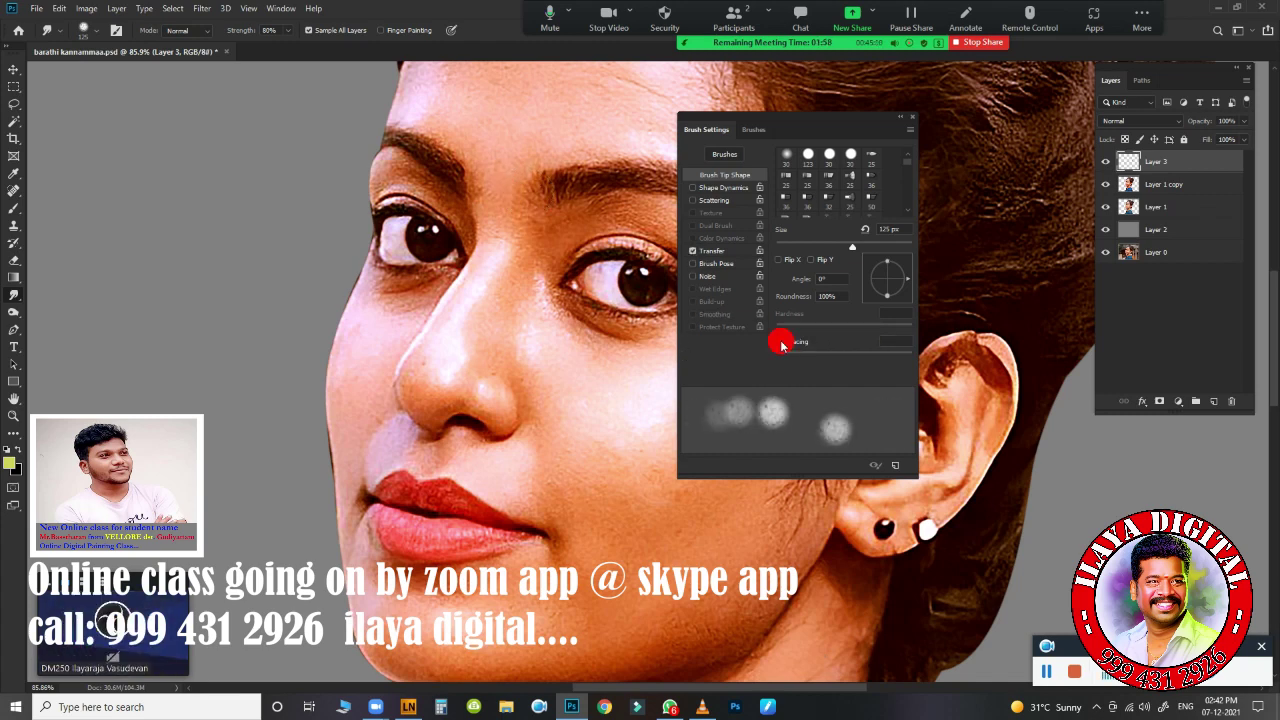
left_click(778, 342)
left_click(778, 342)
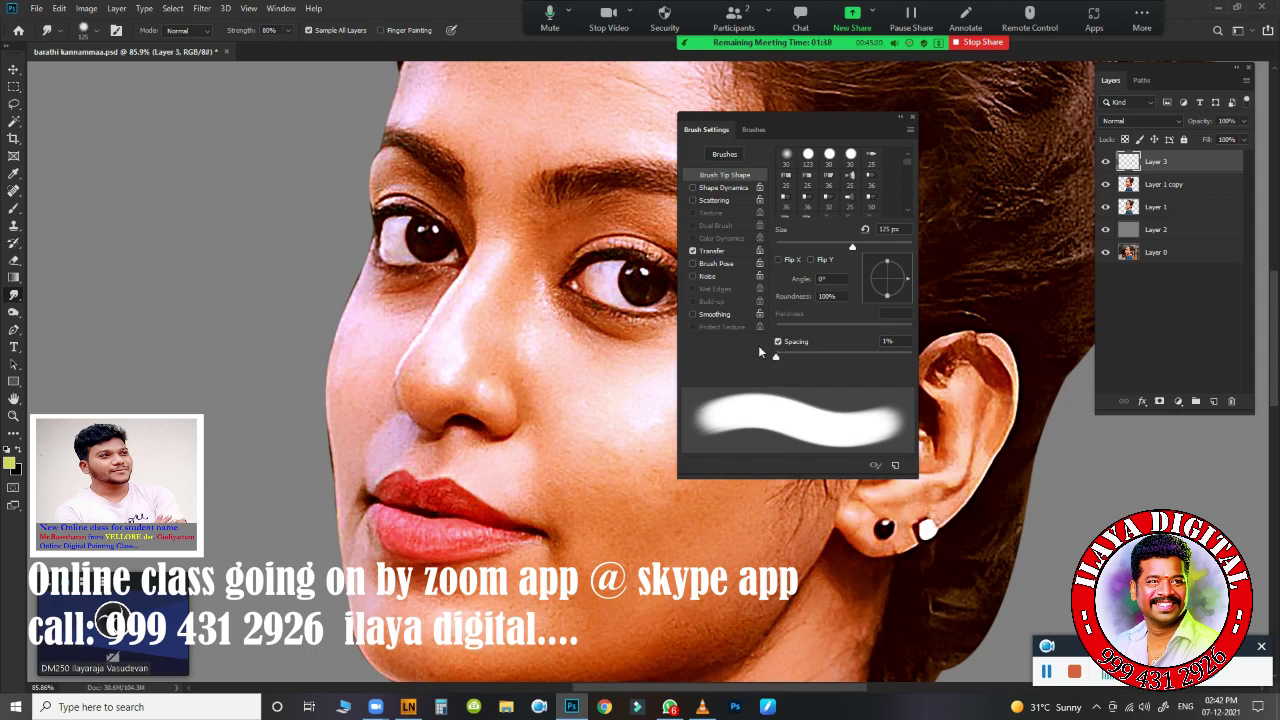
mouse_move(809, 130)
left_mouse_down()
mouse_move(971, 246)
mouse_move(1110, 292)
left_mouse_up()
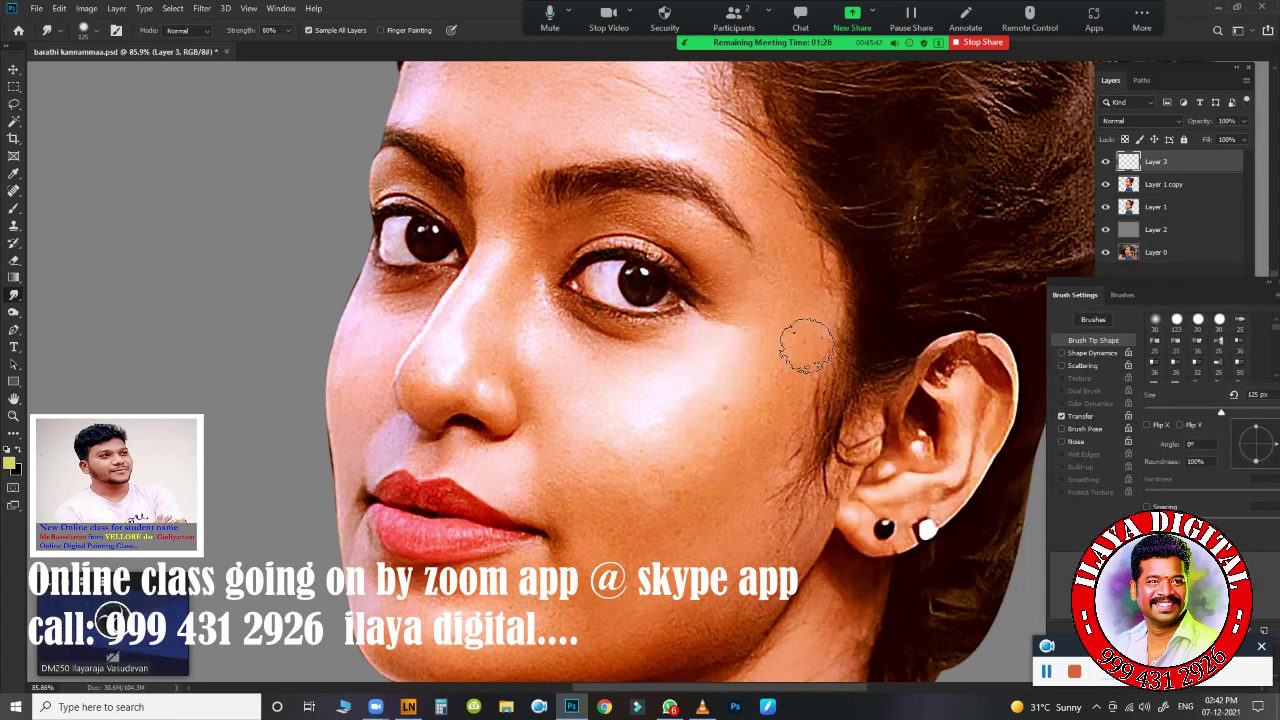
- Test a grey smudge across the right eye on Layer 3, undo it, and reselect Layer 3
left_click(1210, 231)
left_click(1173, 164)
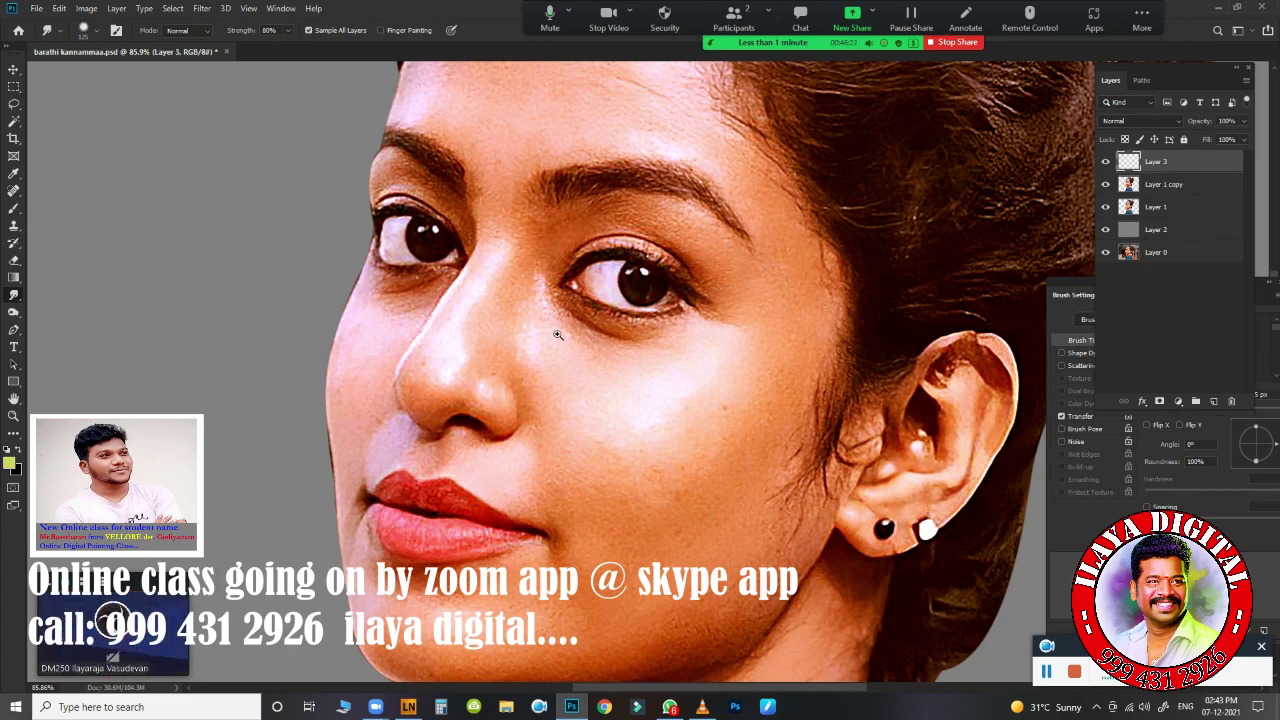
left_click_drag(557, 335, 640, 335)
mouse_move(523, 194)
left_mouse_down()
mouse_move(585, 200)
mouse_move(700, 125)
left_mouse_up()
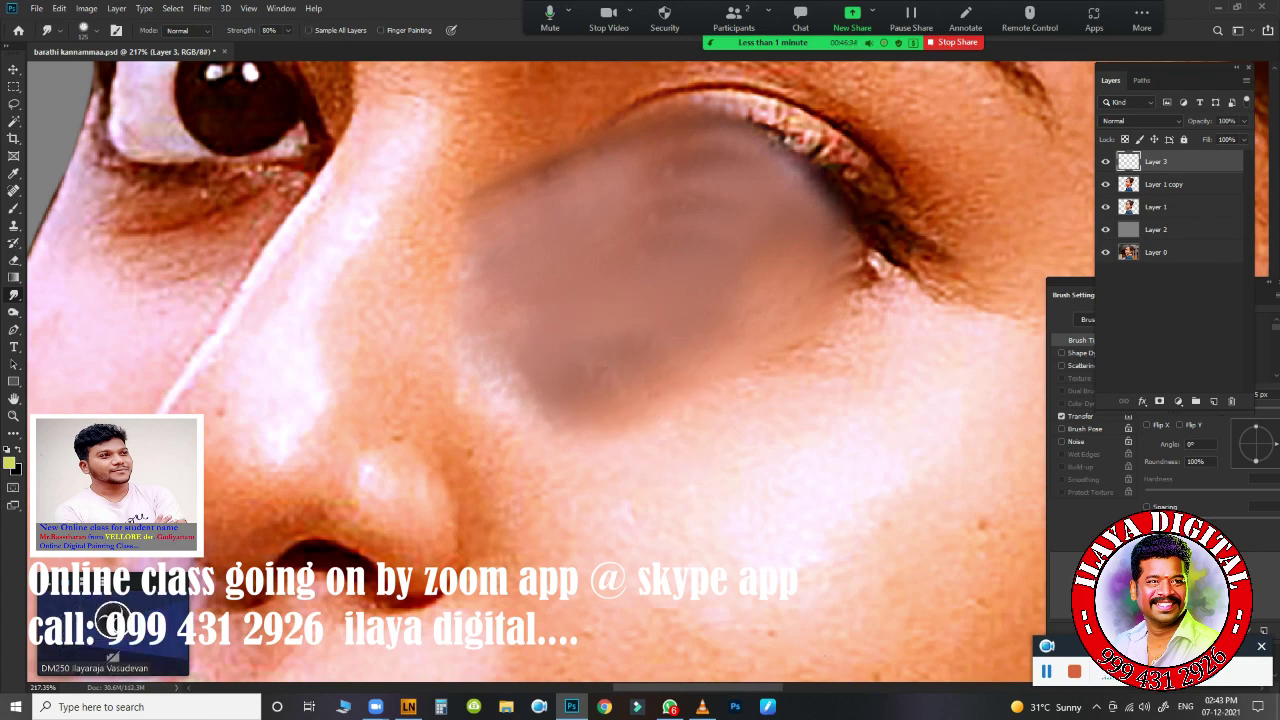
left_click_drag(357, 286, 277, 400)
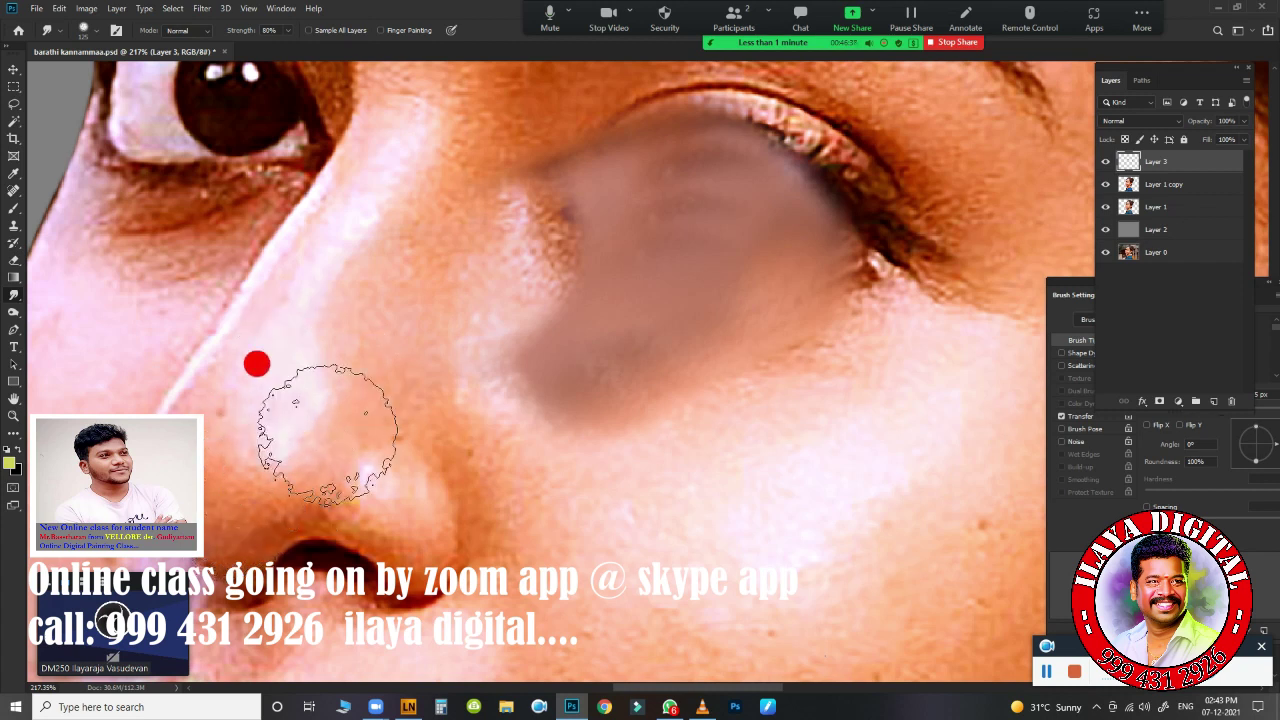
key("ctrl+z")
key("ctrl+z")
key("ctrl+z")
key("ctrl+z")
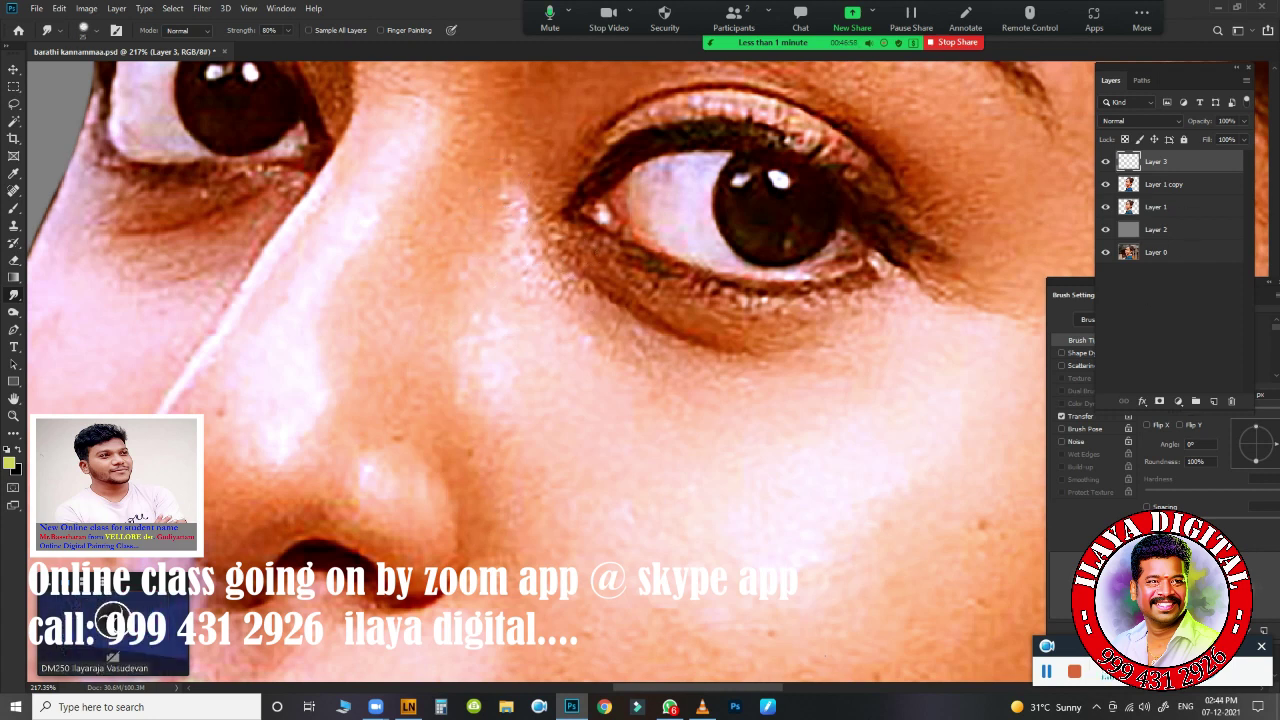
left_click(1152, 186)
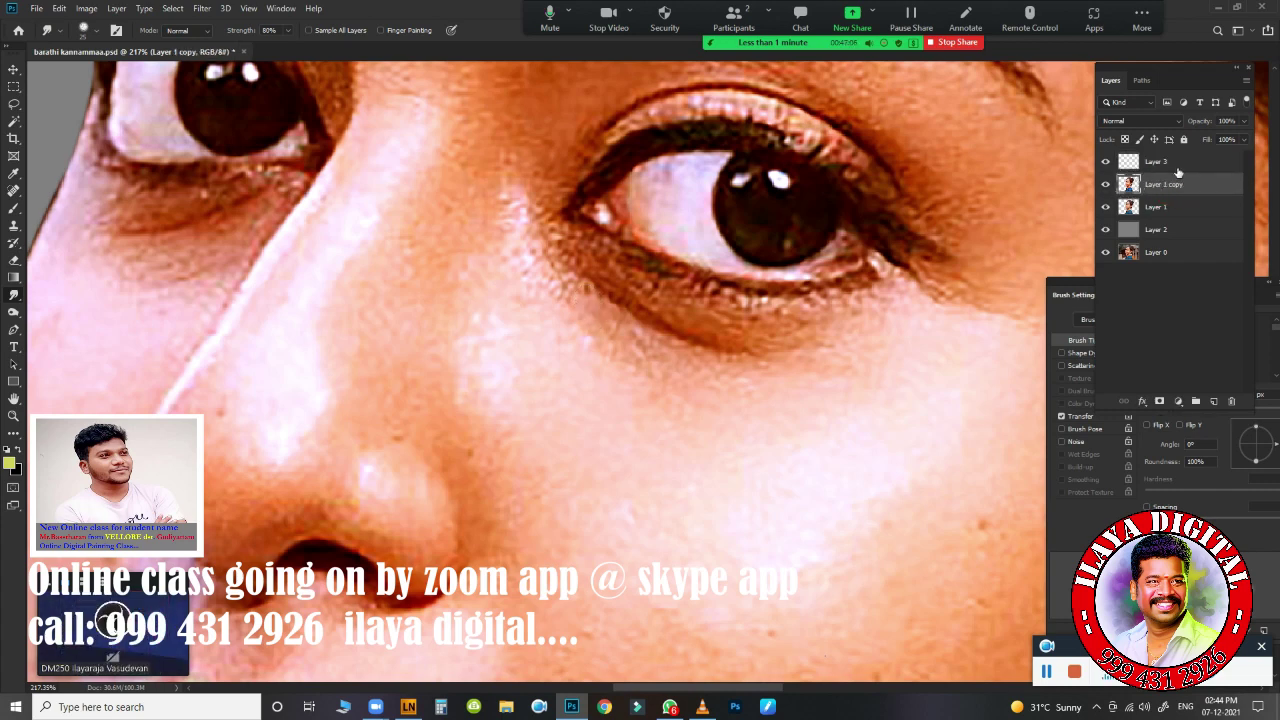
left_click(1177, 166)
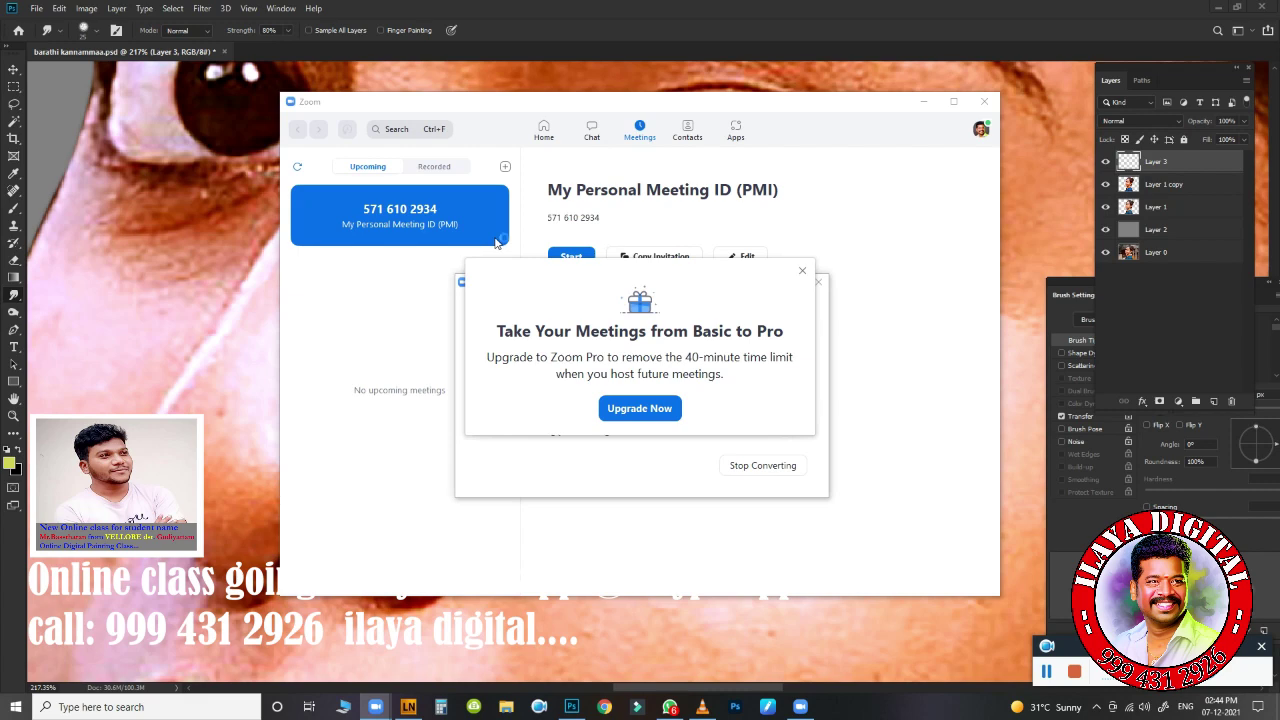
- Dismiss Zoom's Upgrade to Pro popup, stop the recording conversion, and close the sign-up page
left_click(660, 408)
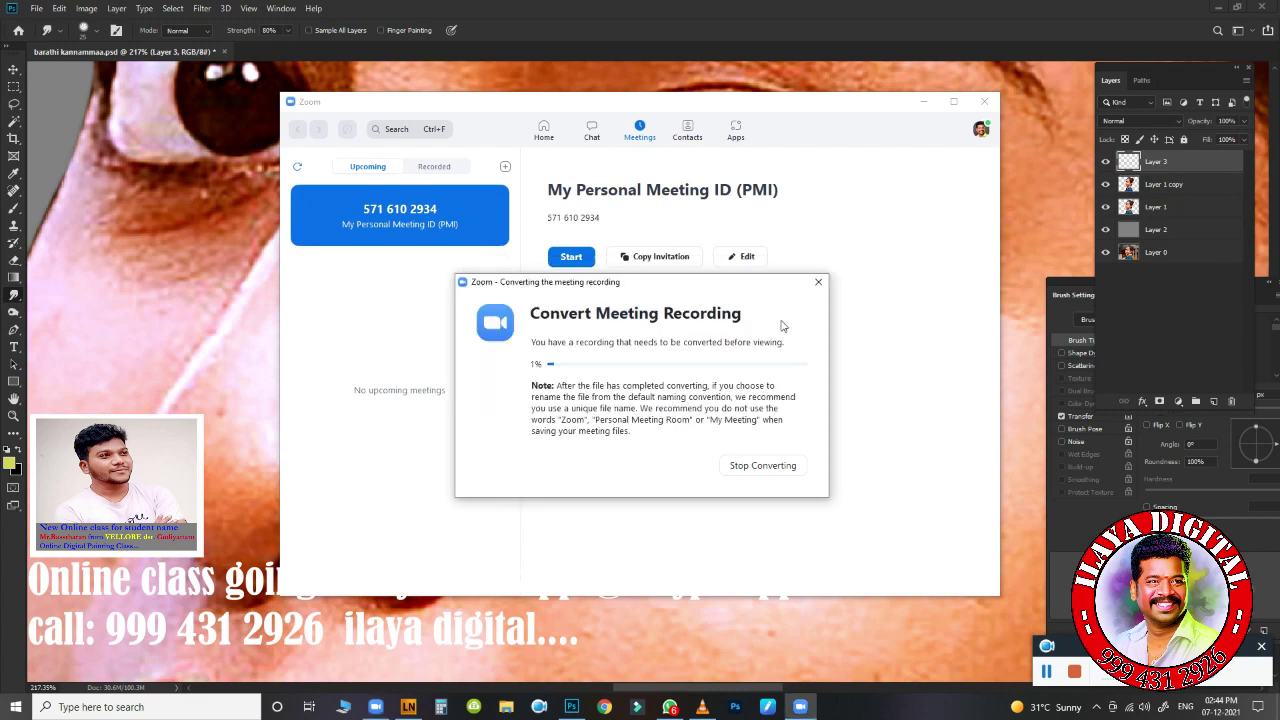
left_click(763, 465)
left_click(718, 407)
left_click(763, 465)
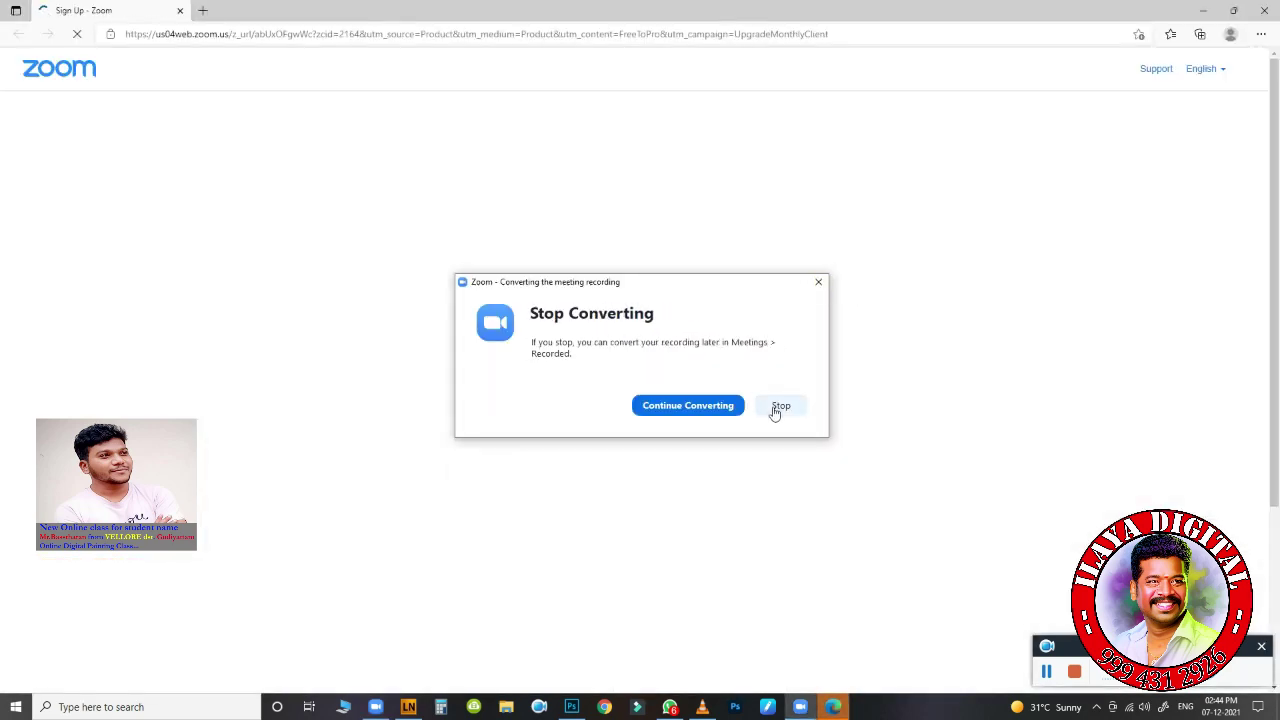
left_click(773, 404)
left_click(1261, 10)
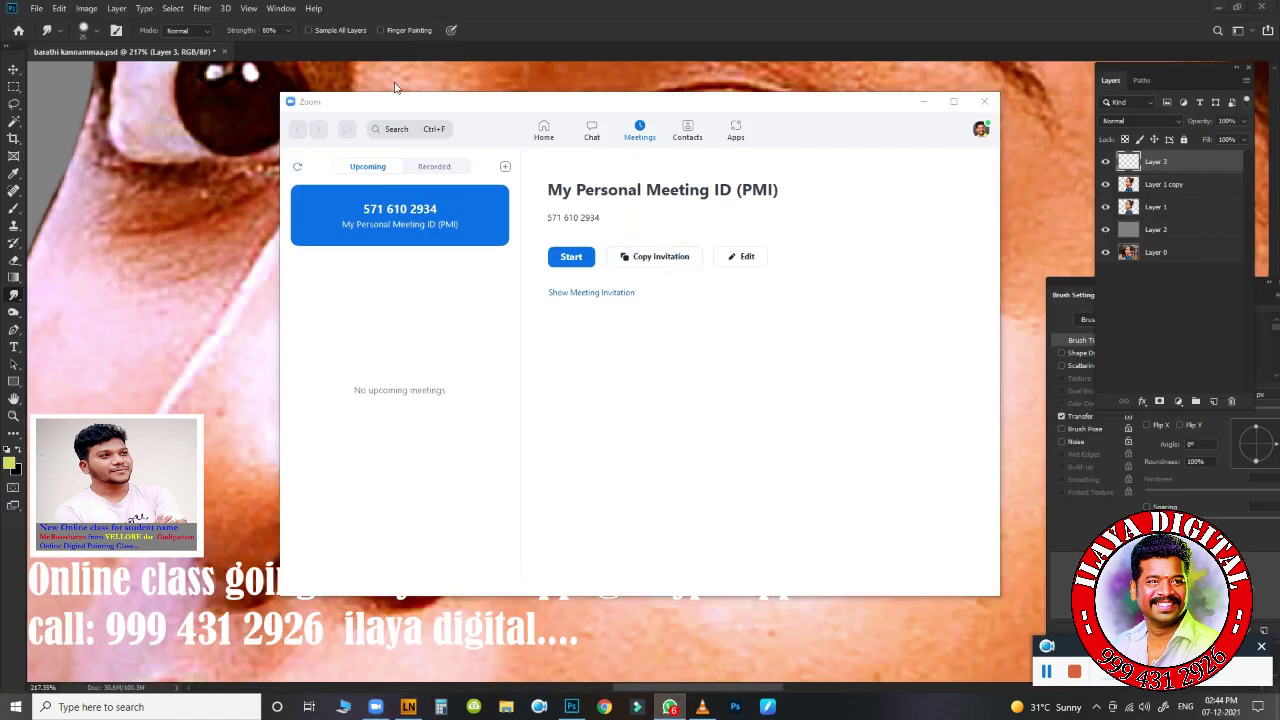
- Bring up WhatsApp and open the online class group chat
left_click(669, 707)
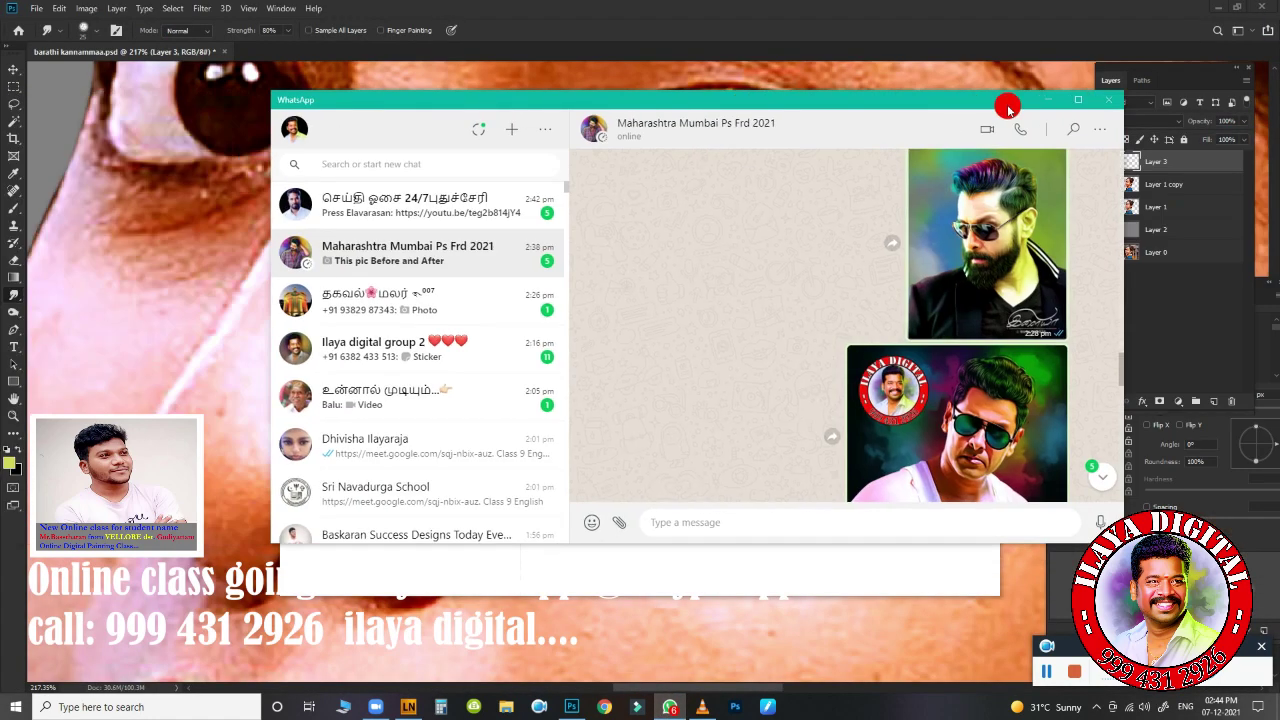
scroll(395, 362, "down", 3)
scroll(410, 385, "down", 1)
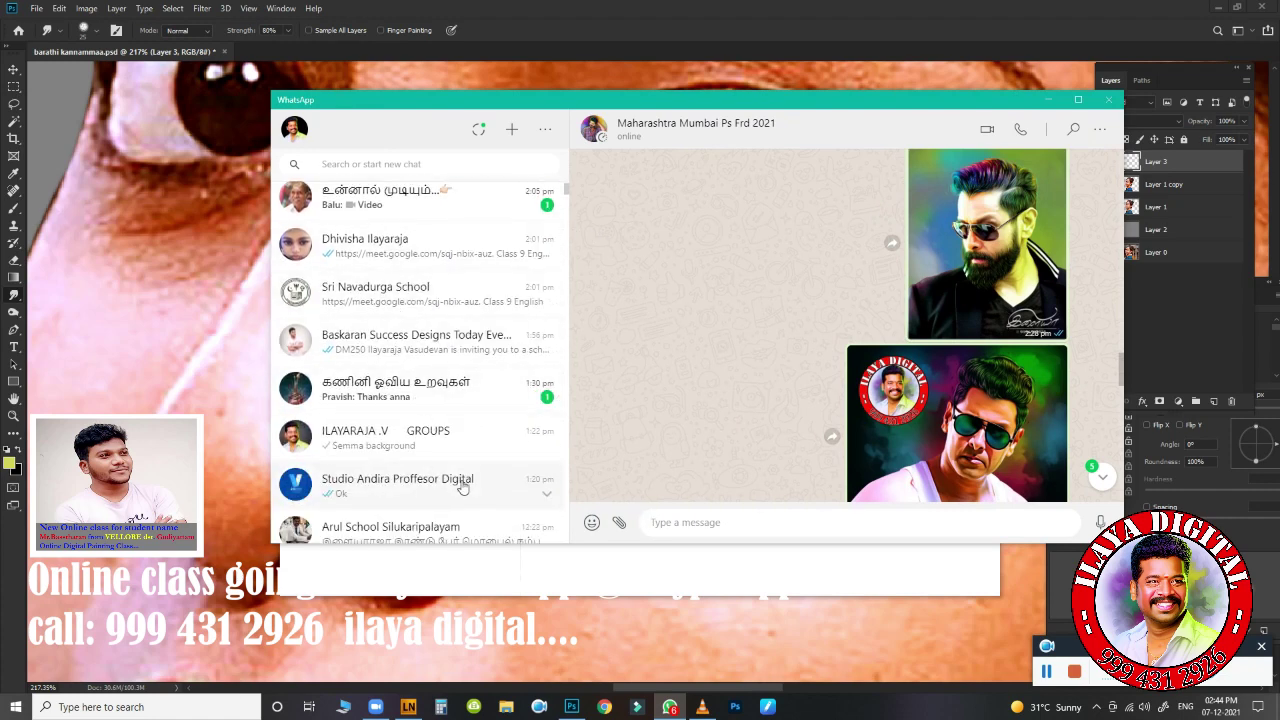
scroll(474, 331, "up", 1)
scroll(476, 321, "up", 2)
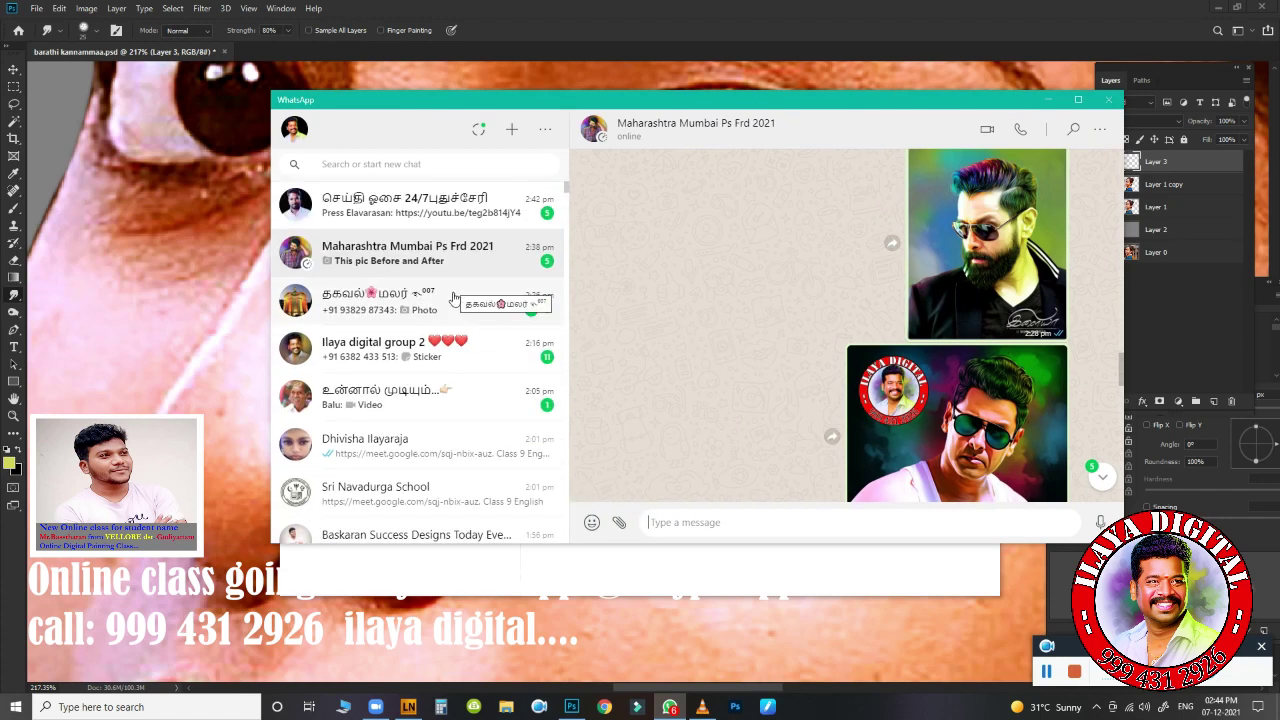
scroll(484, 371, "down", 1)
scroll(484, 371, "down", 1)
left_click(491, 403)
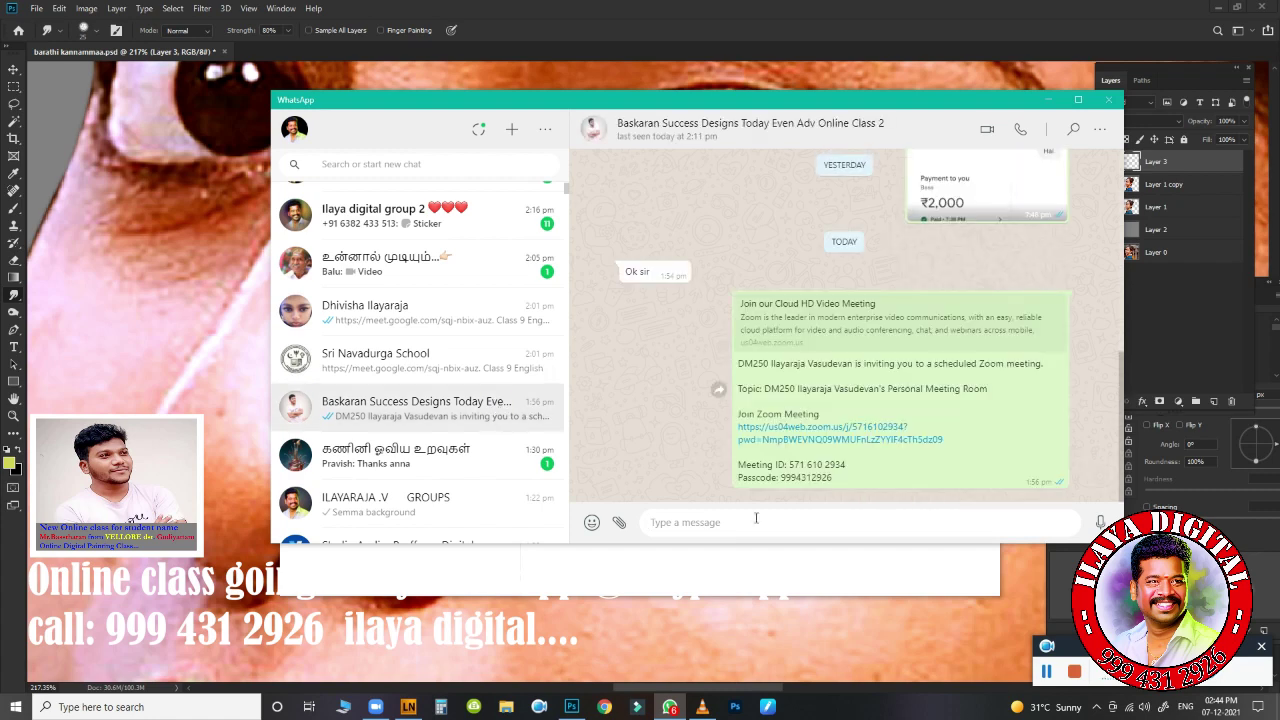
- Paste and send the Zoom meeting invite, then send the message 'connect'
right_click(726, 524)
left_click(735, 549)
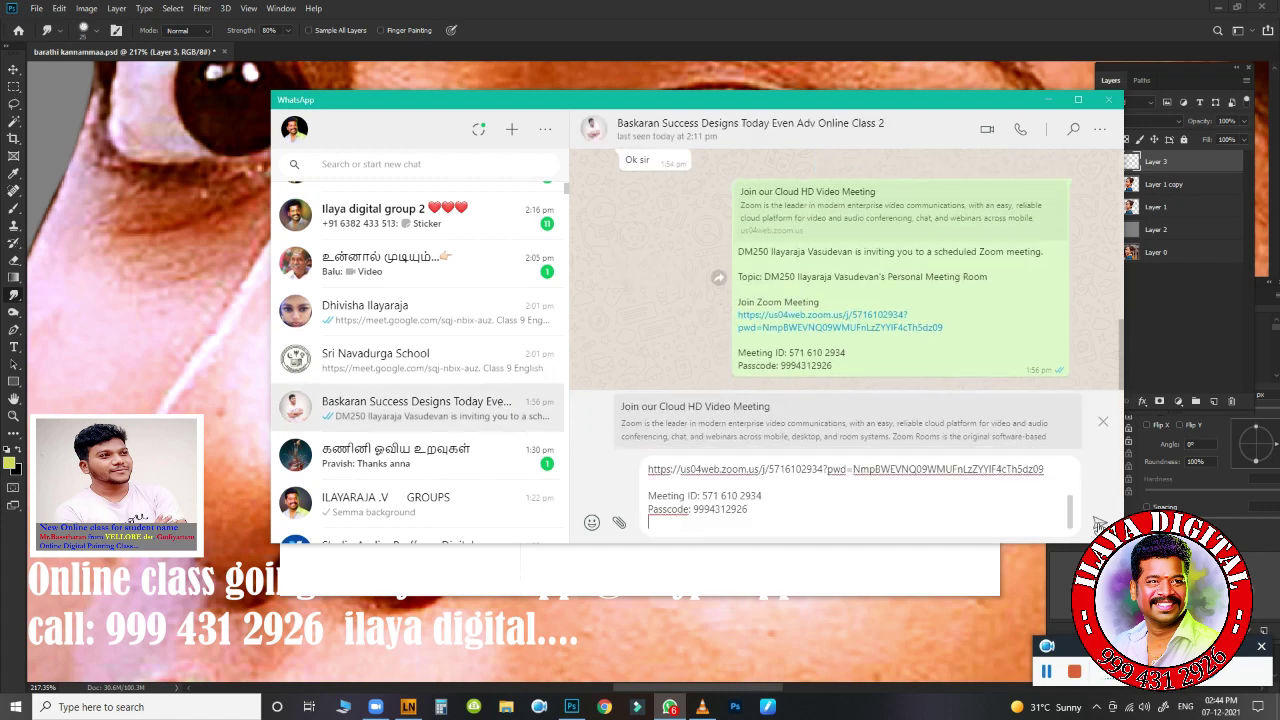
key("Return")
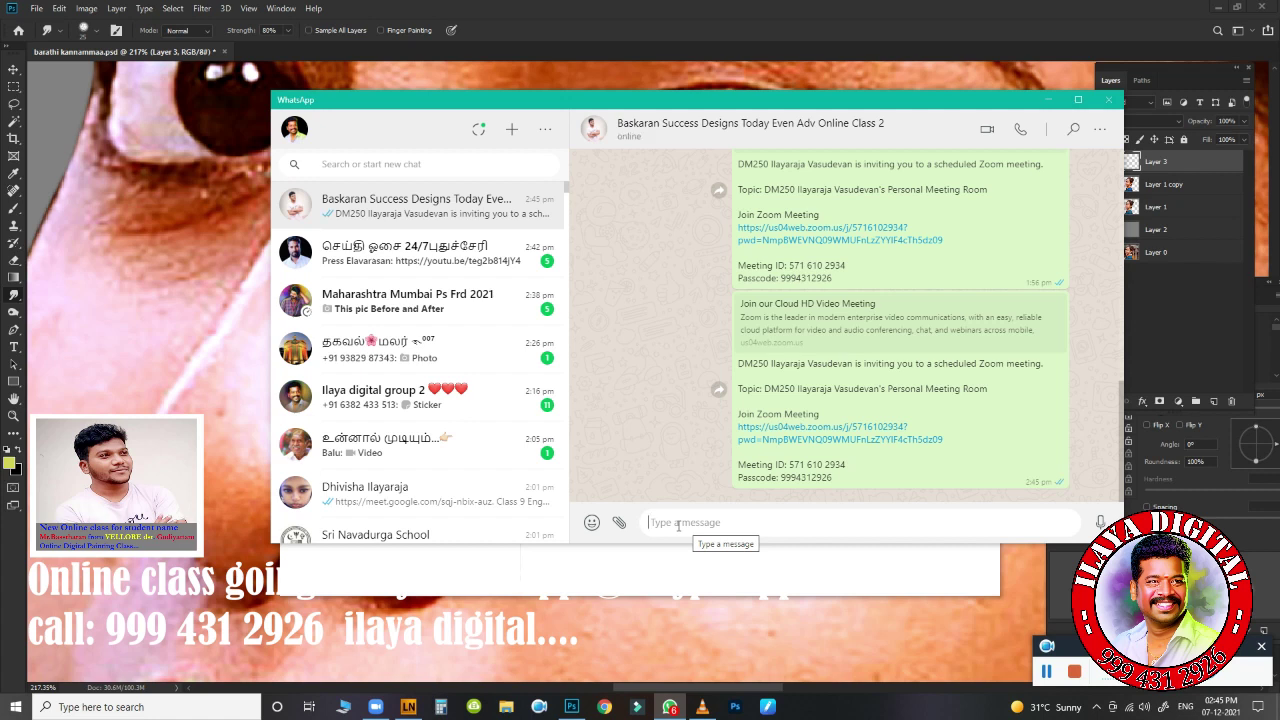
type("connect")
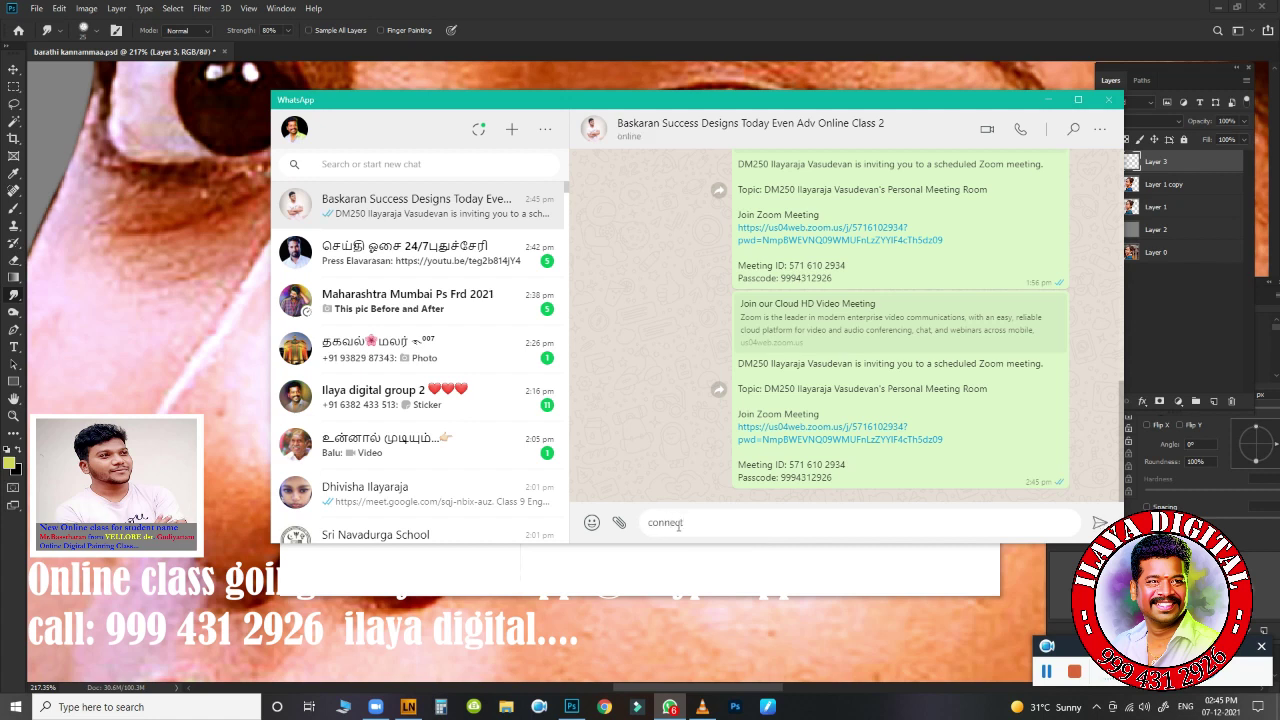
key("Return")
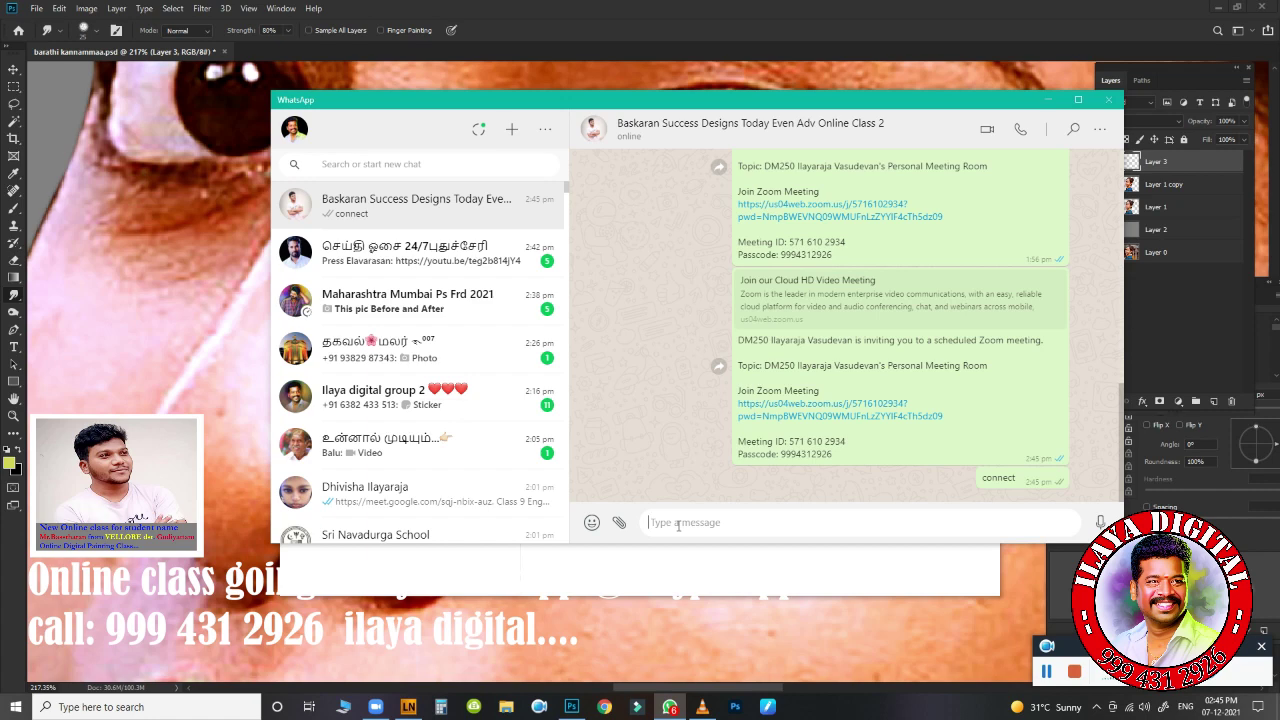
- Start the Zoom personal meeting and share the screen showing the Photoshop portrait
left_click(375, 707)
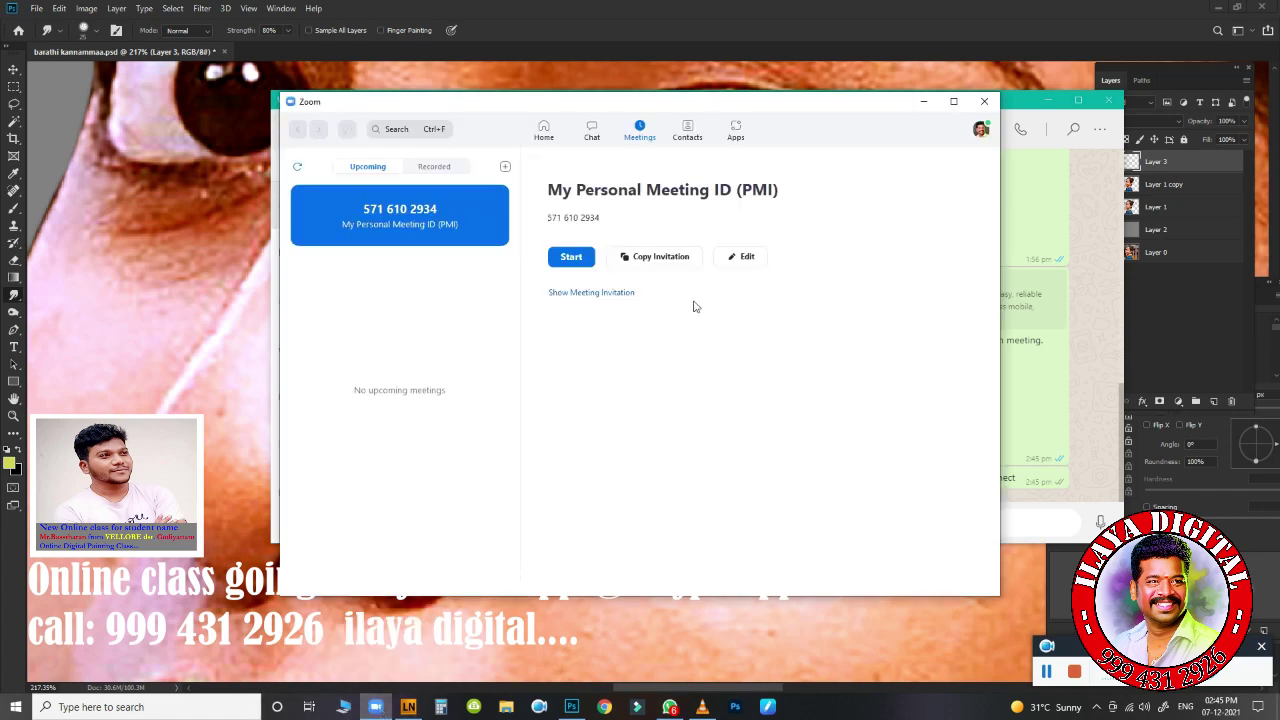
left_click(581, 258)
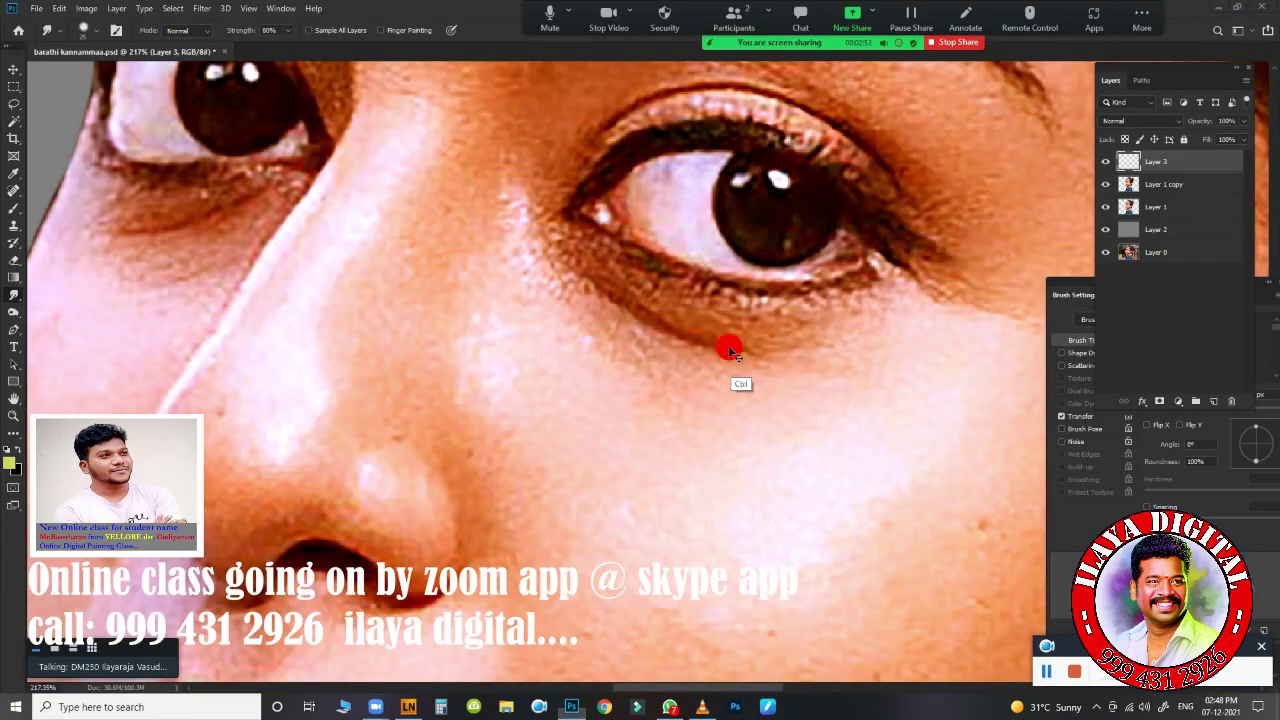
left_click(728, 345, "ctrl")
mouse_move(728, 345)
left_mouse_down()
mouse_move(616, 364)
mouse_move(691, 331)
left_mouse_up()
scroll(677, 326, "down", 3)
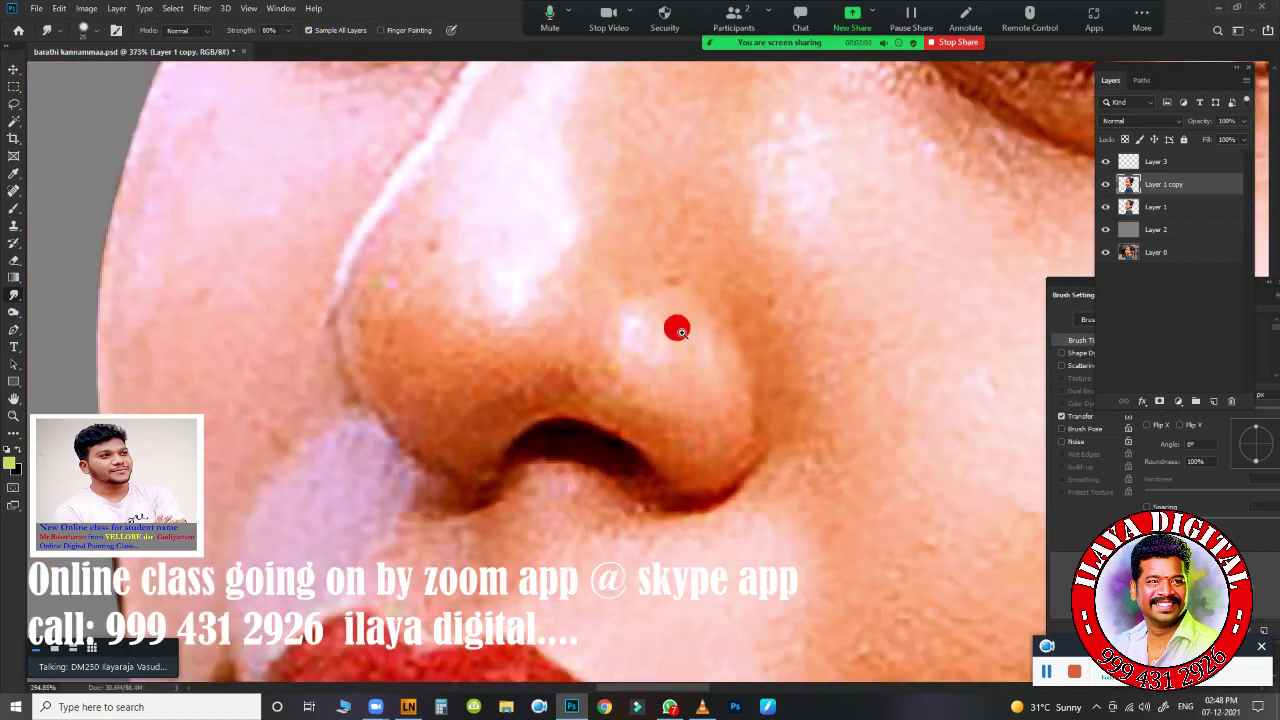
key("r")
left_click(330, 283)
left_click_drag(330, 283, 560, 180)
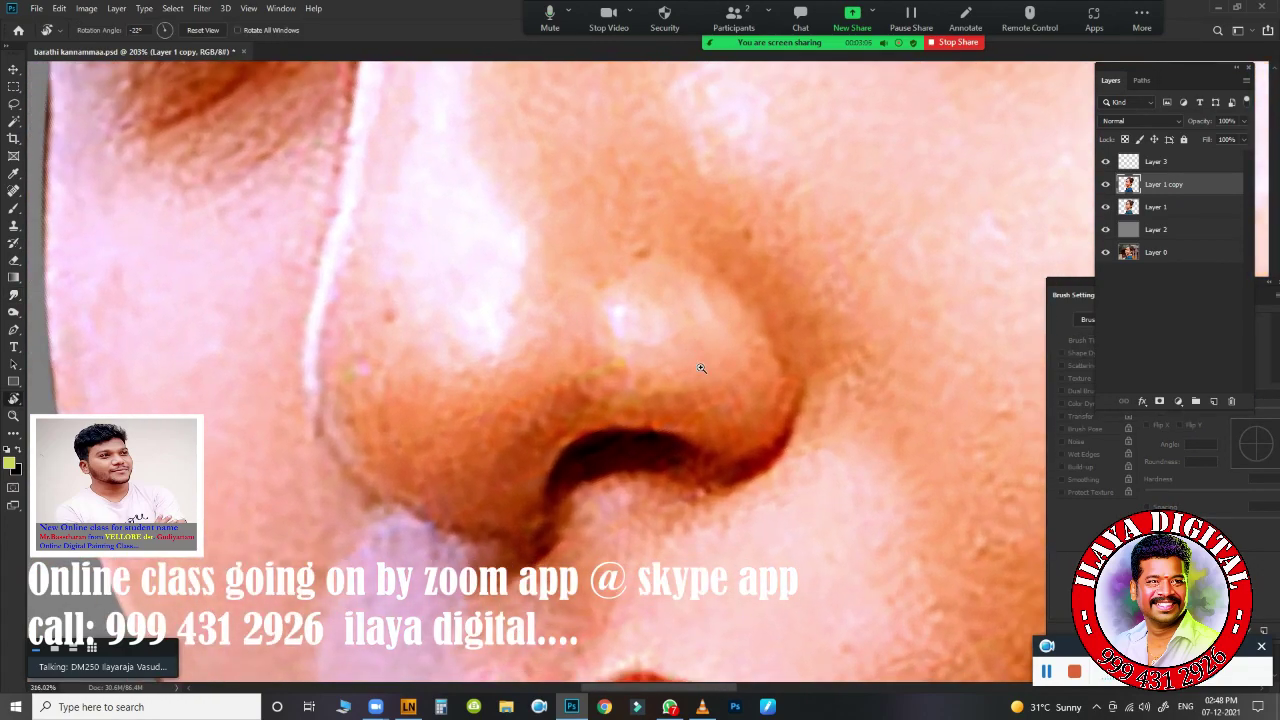
scroll(583, 378, "down", 5)
scroll(581, 378, "up", 3)
key("ctrl+0")
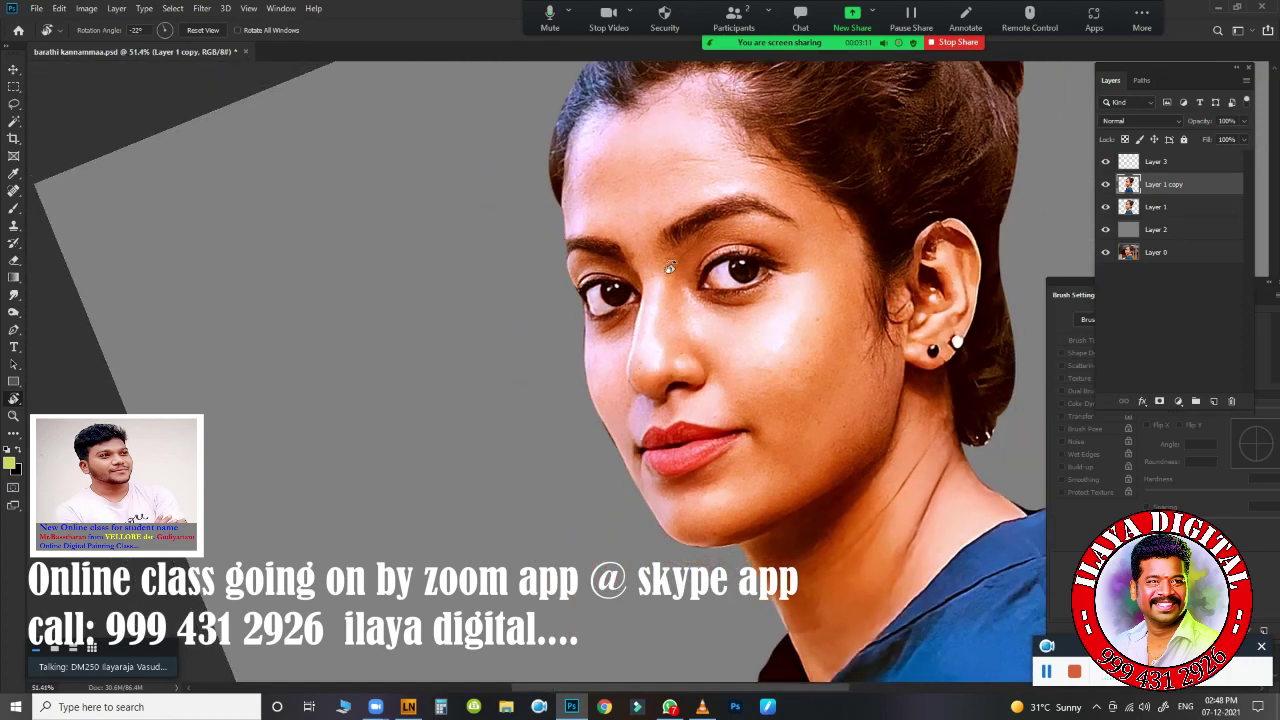
key("ctrl+alt+i")
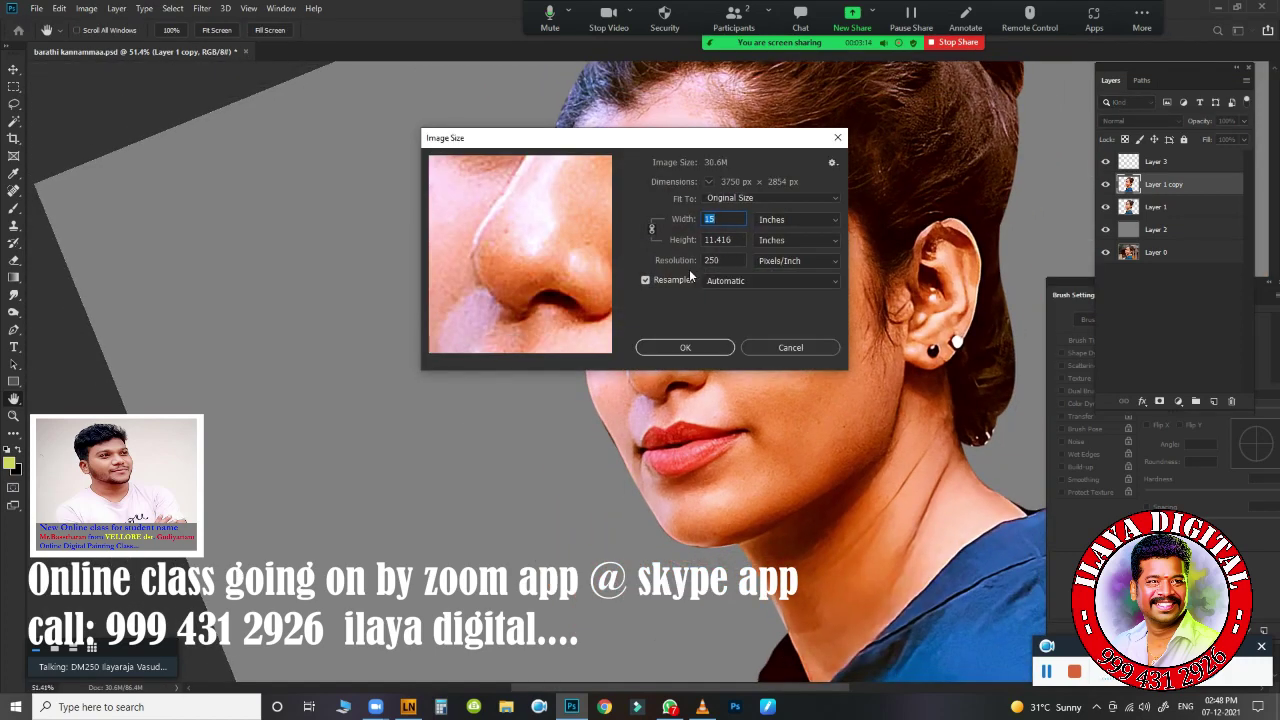
left_click(838, 138)
key("r")
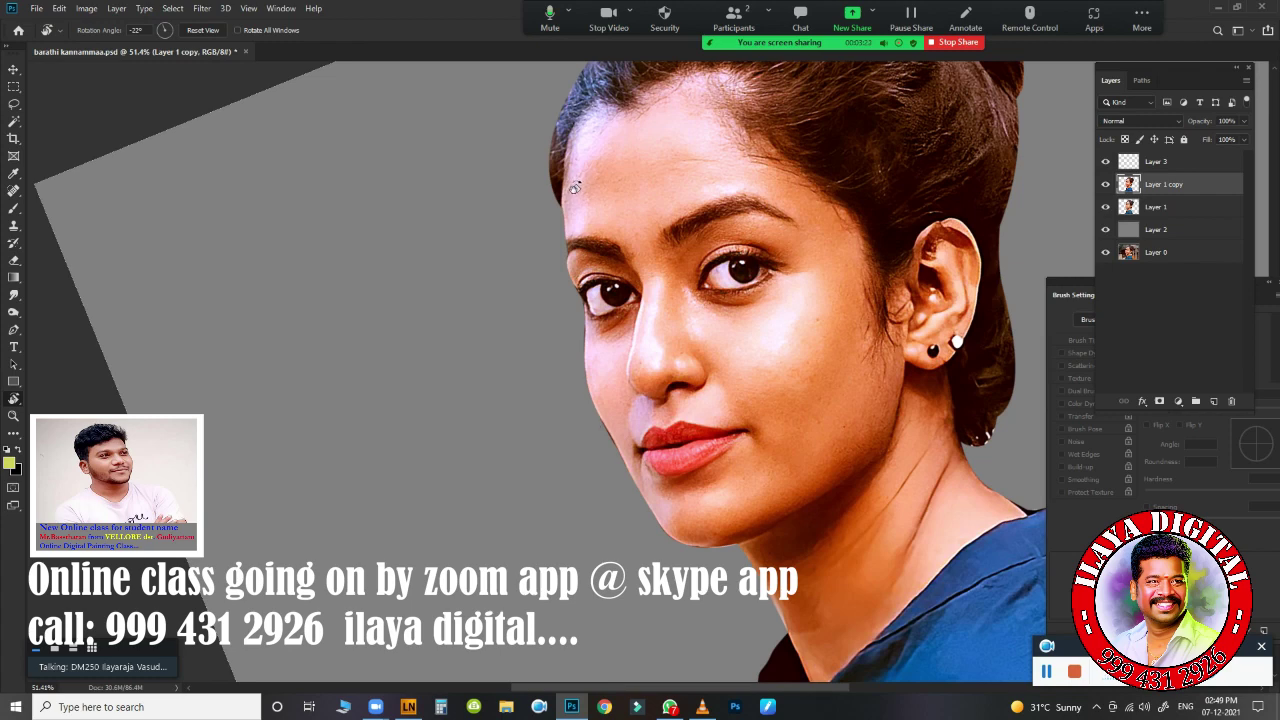
key("Escape")
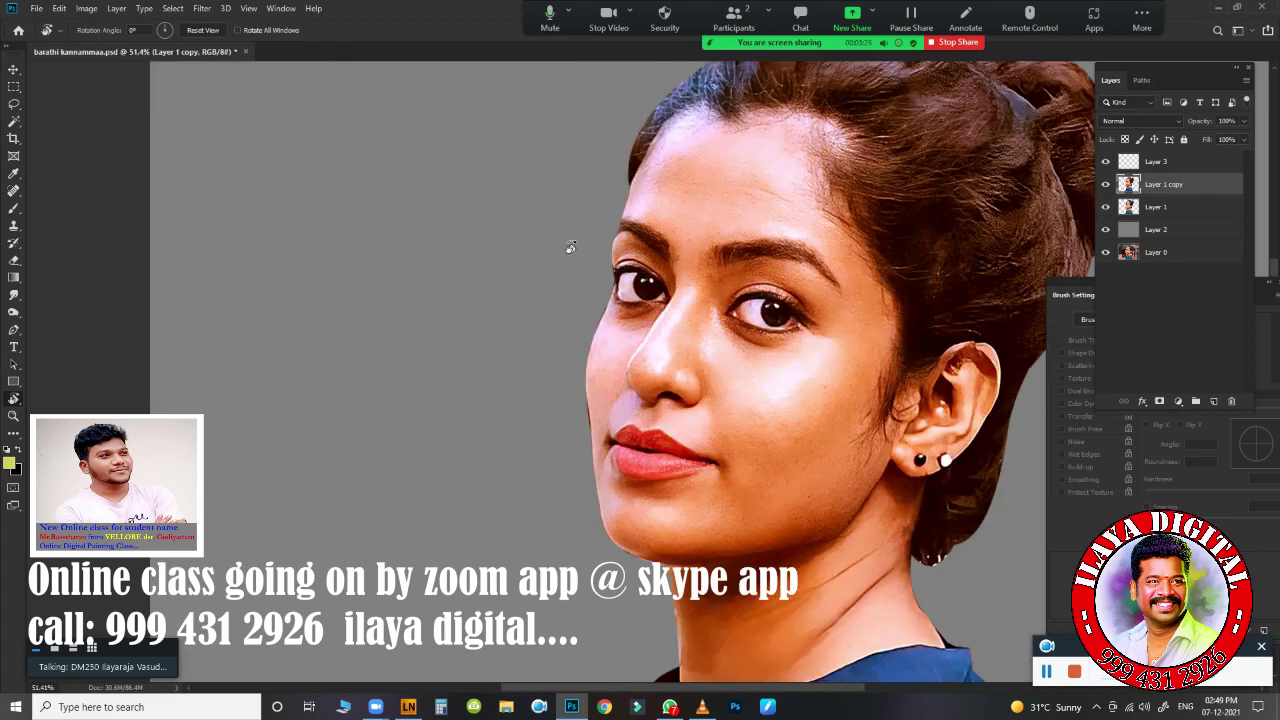
scroll(572, 254, "down", 3)
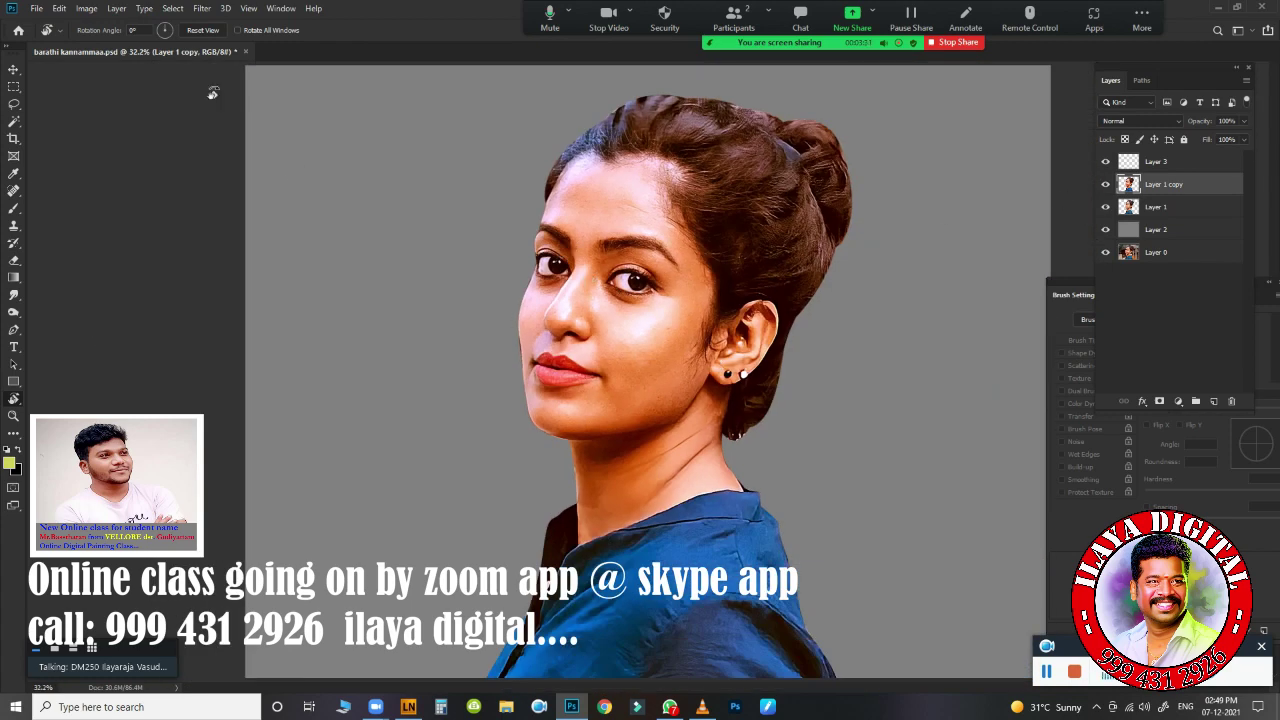
left_click(36, 8)
left_click(87, 8)
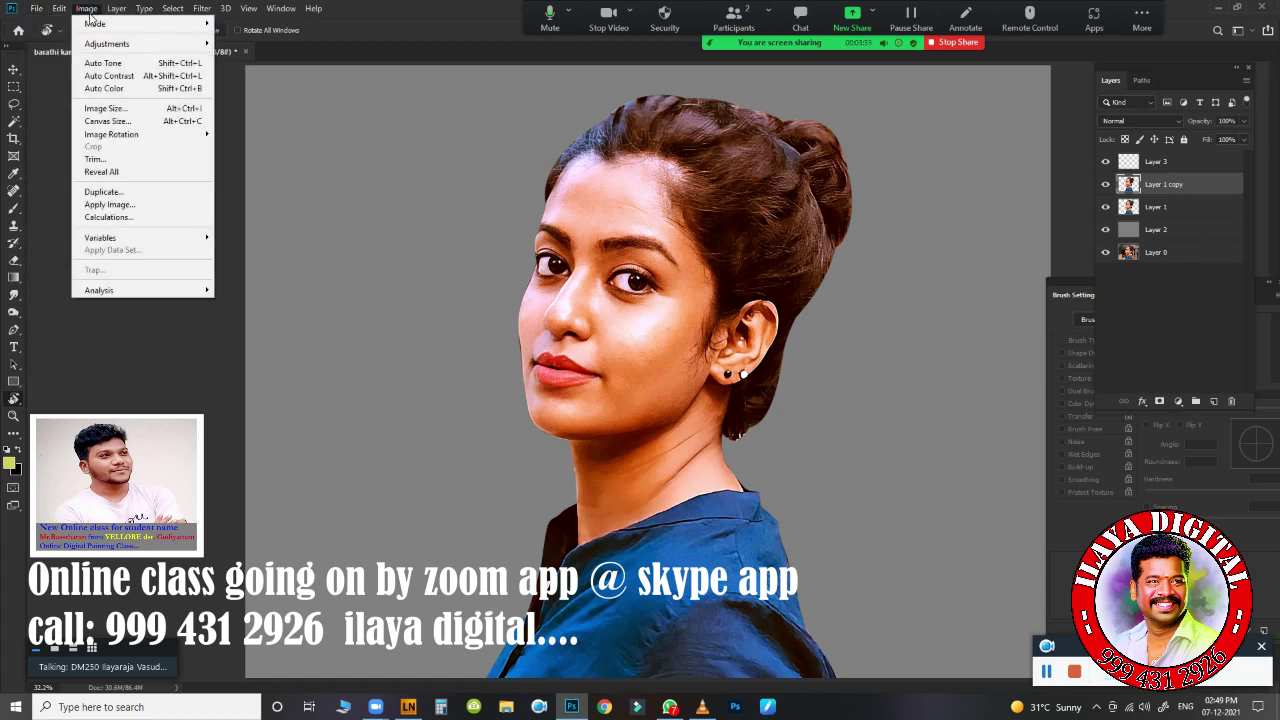
left_click(112, 108)
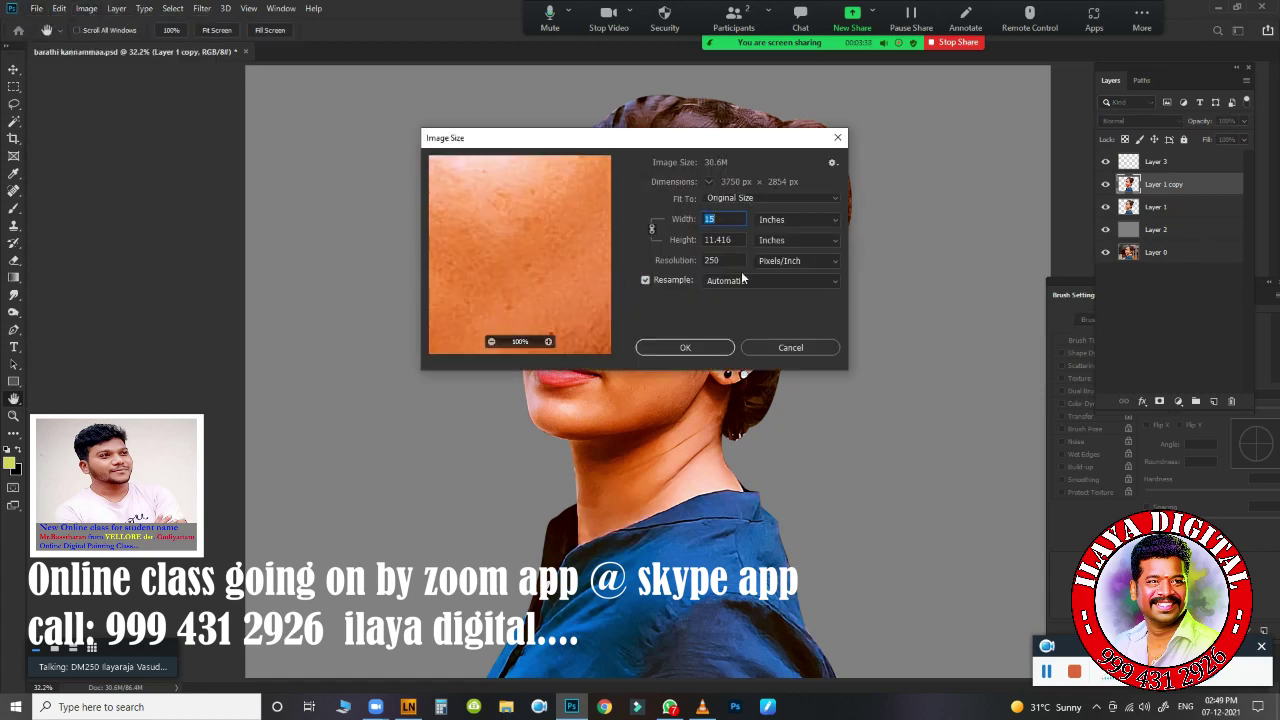
double_click(708, 260)
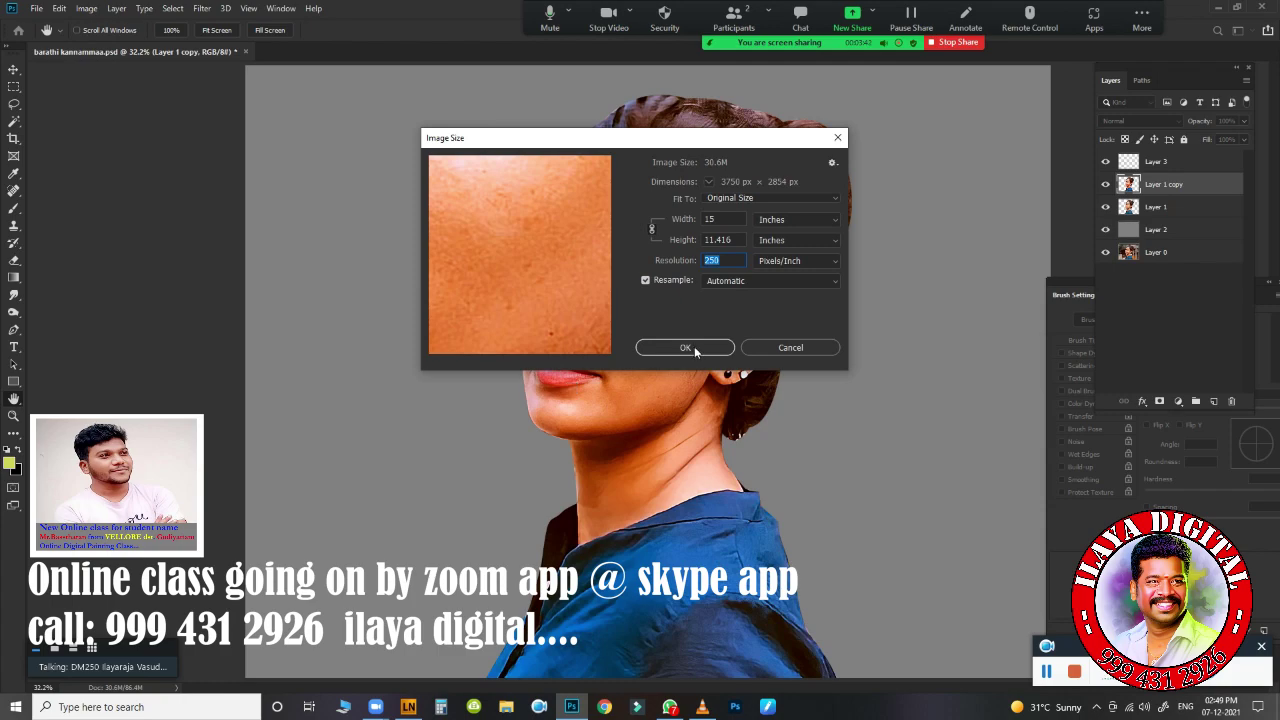
left_click(685, 347)
mouse_move(623, 303)
left_mouse_down()
mouse_move(676, 313)
mouse_move(800, 130)
left_mouse_up()
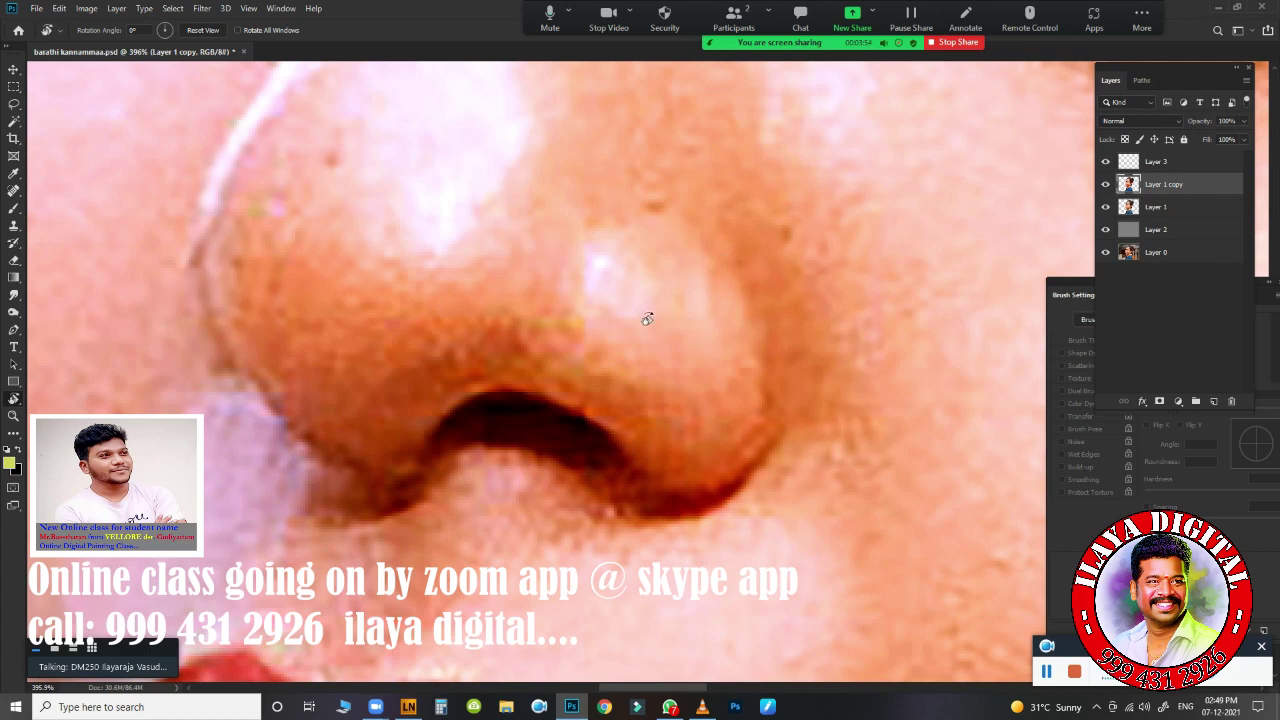
- Check the smudge brush preset choices and make Layer 3 the active layer for the nose
left_click_drag(451, 363, 520, 420)
right_click(533, 443)
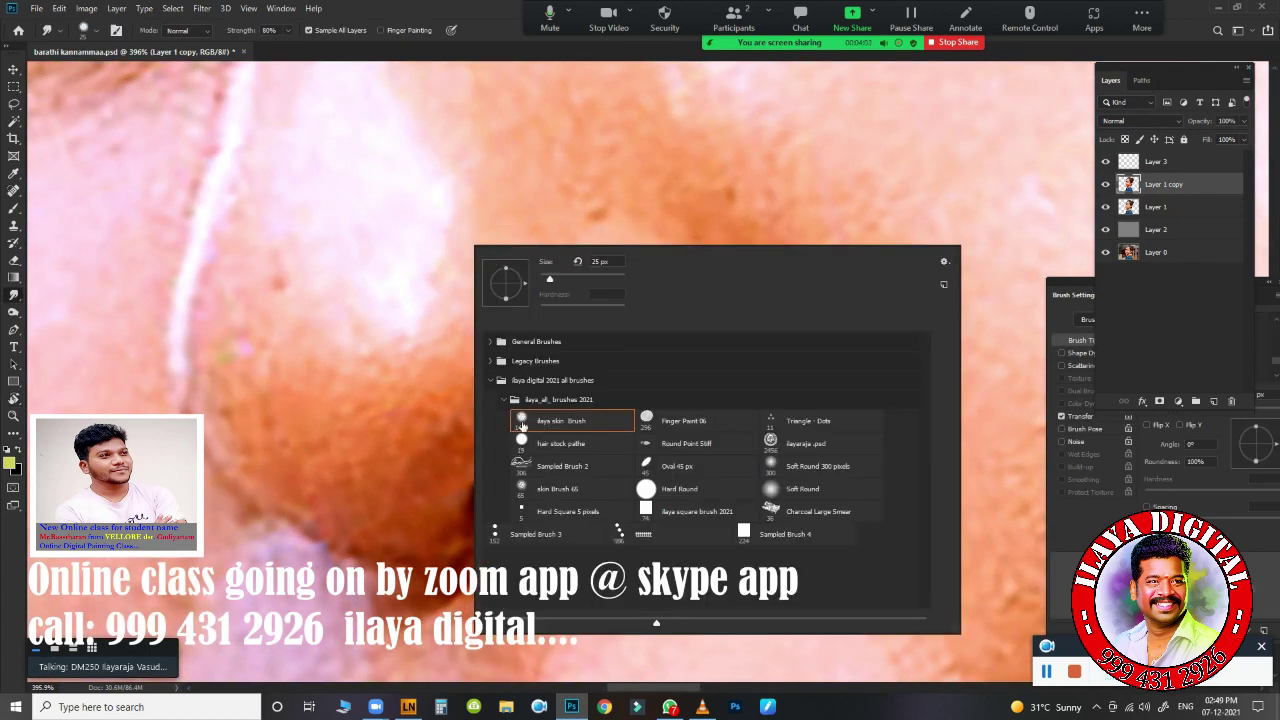
key("Escape")
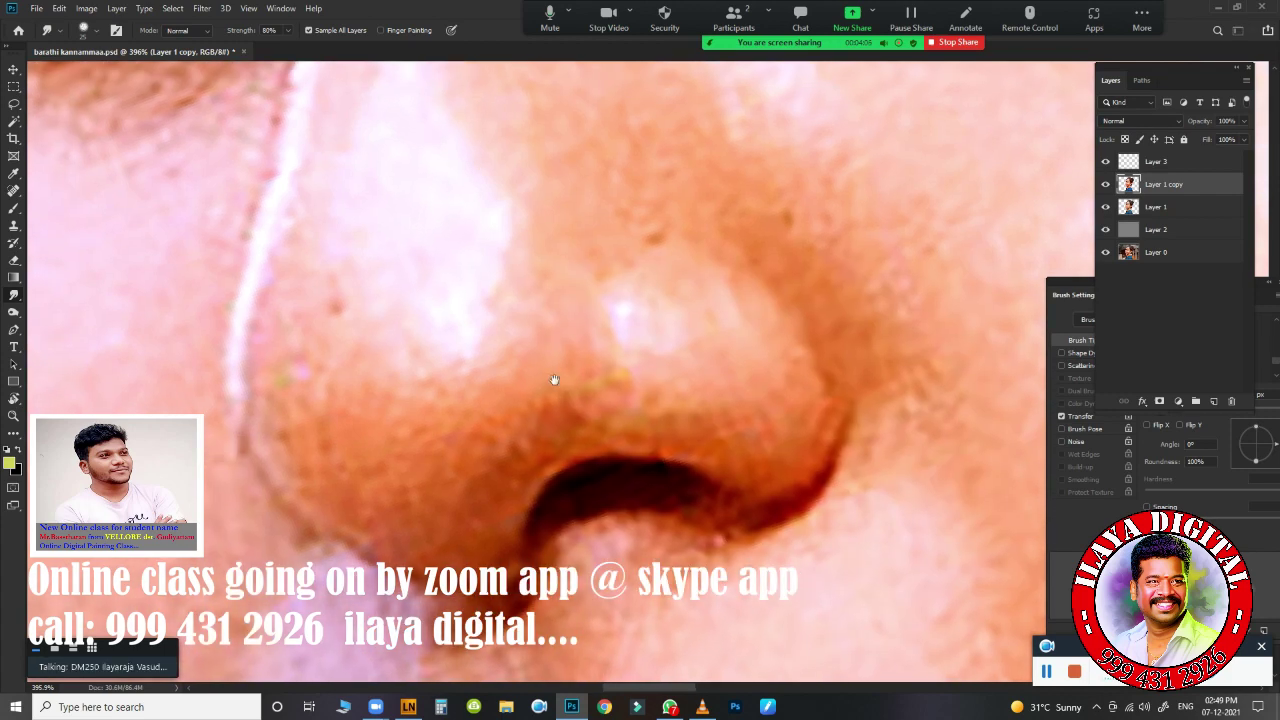
left_click(1150, 163)
scroll(429, 349, "down", 3)
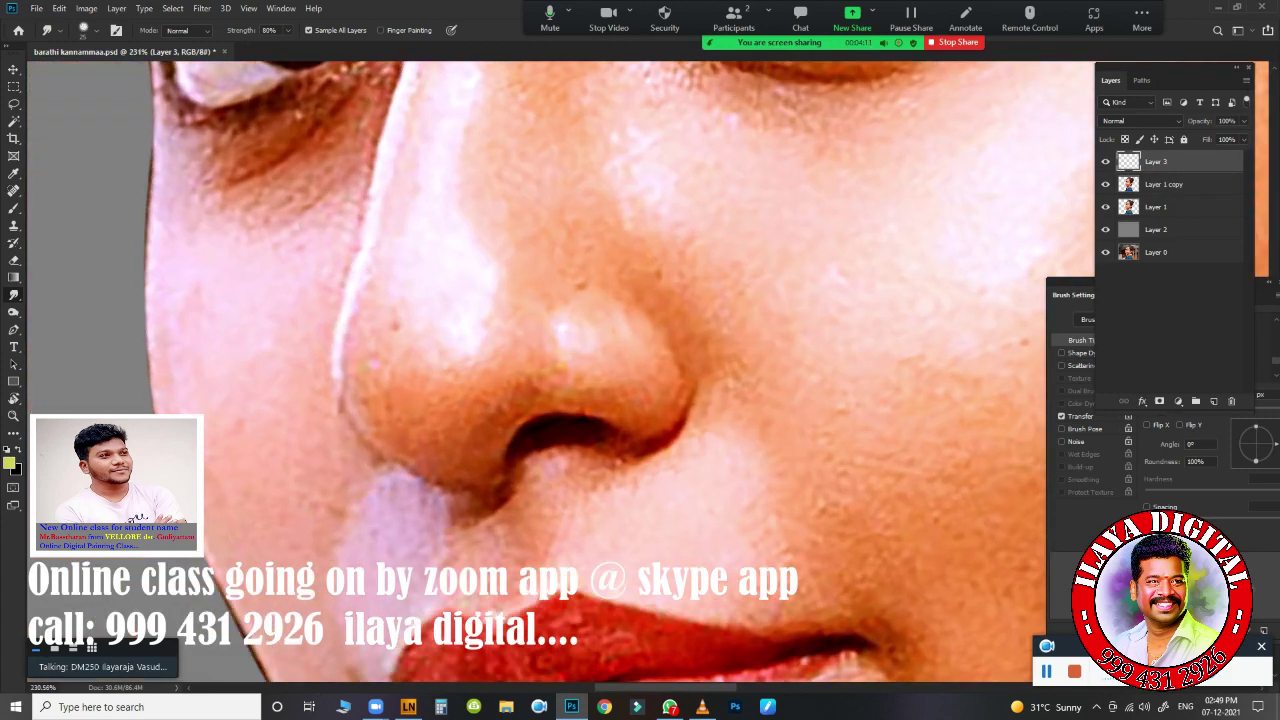
- Zoom in tight on the nose and smudge along the upper nostril edge
scroll(441, 338, "up", 2)
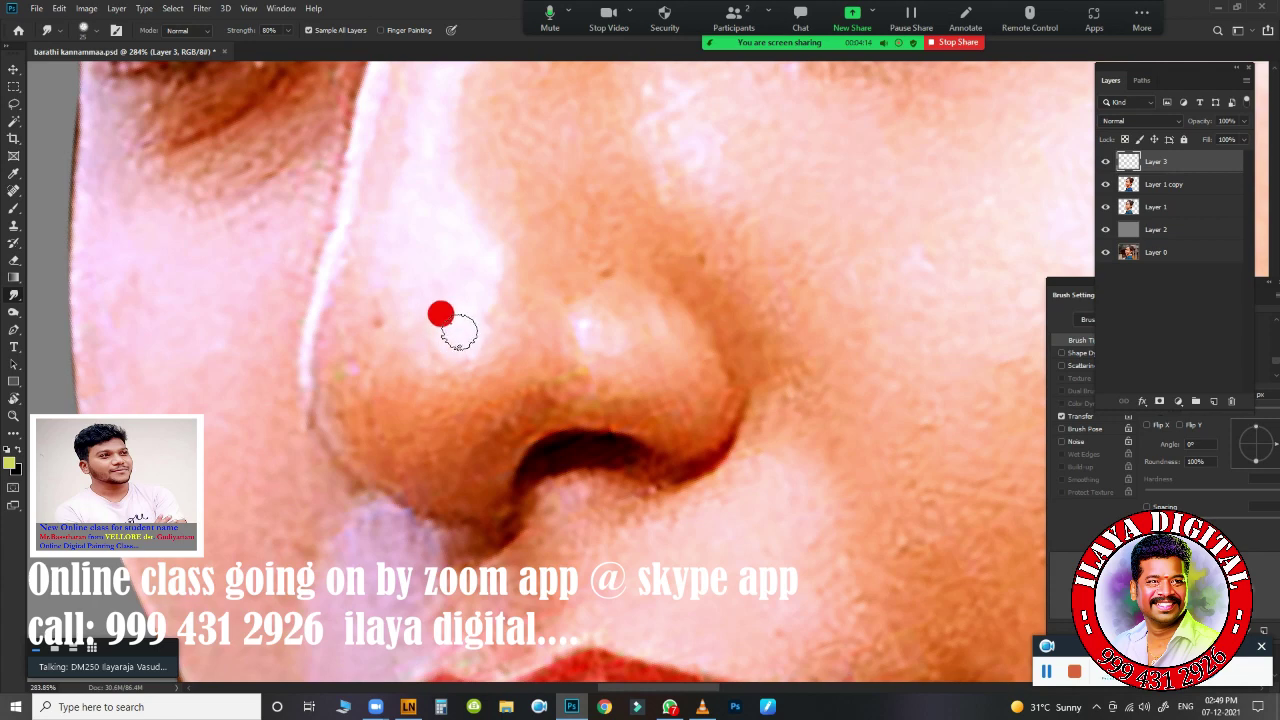
mouse_move(441, 313)
left_mouse_down()
mouse_move(620, 352)
mouse_move(563, 343)
left_mouse_up()
left_click(553, 328)
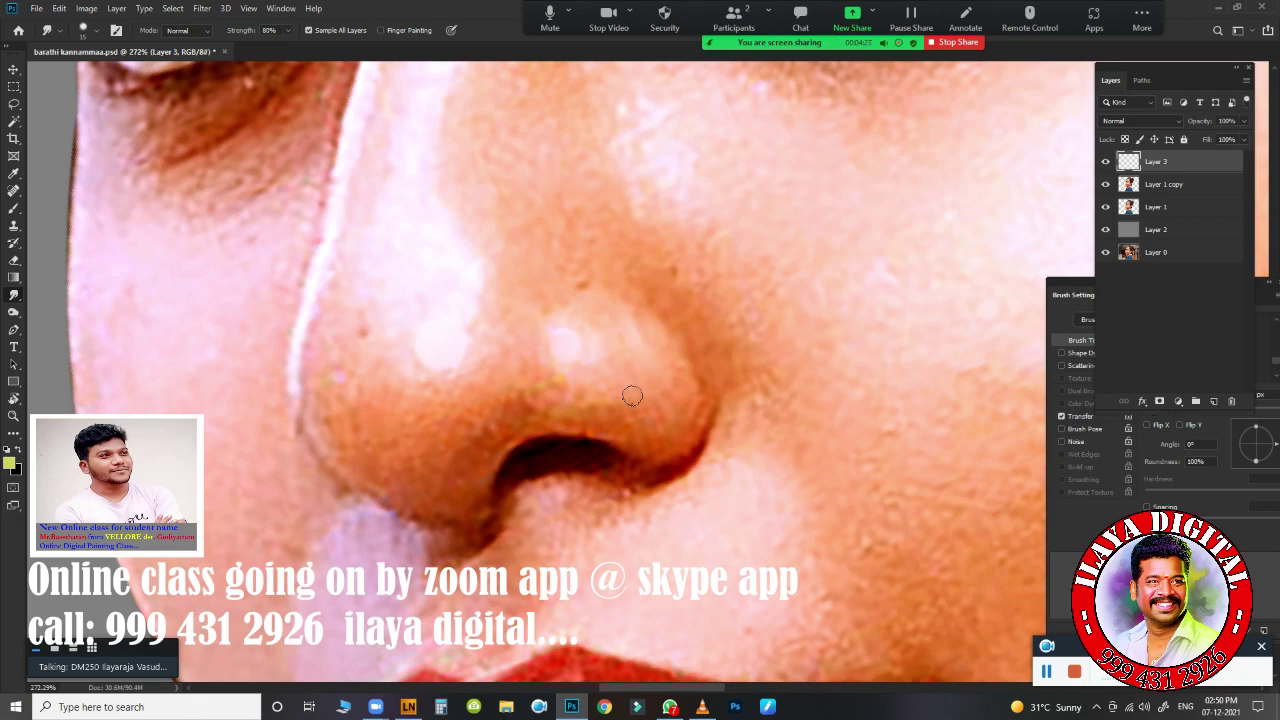
mouse_move(632, 396)
left_mouse_down()
mouse_move(658, 392)
mouse_move(698, 222)
left_mouse_up()
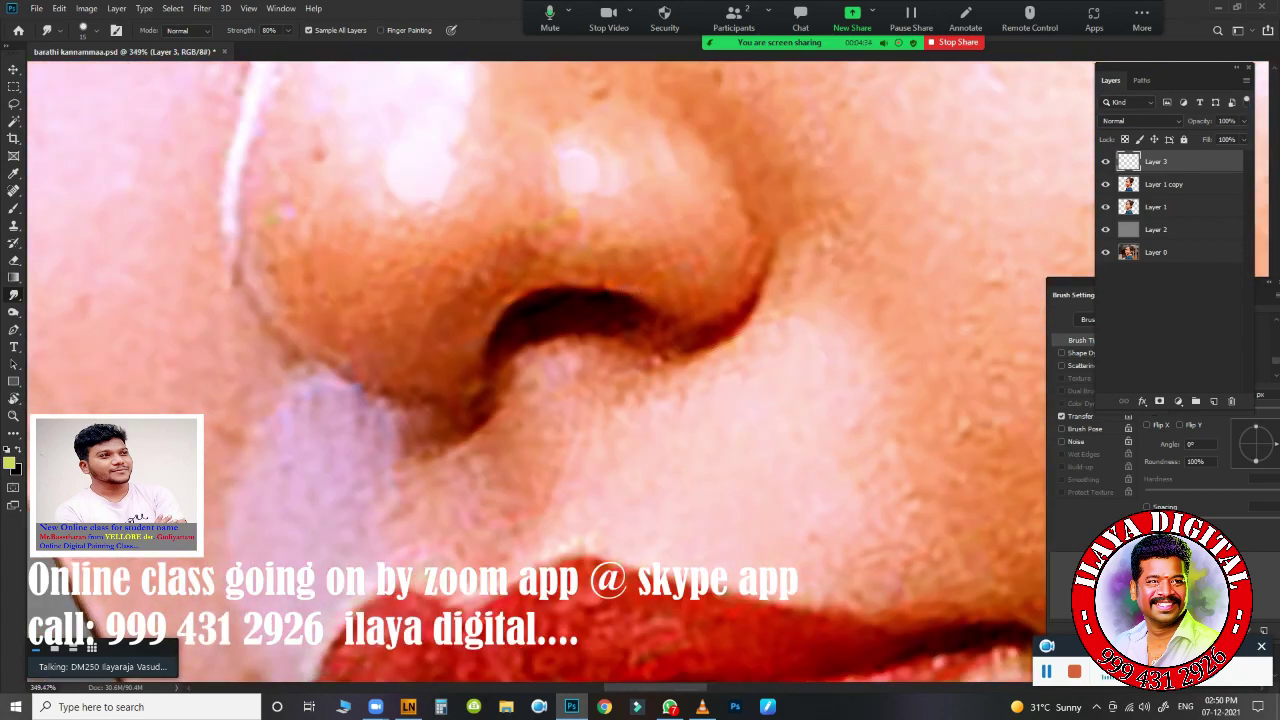
left_click_drag(600, 257, 646, 278)
left_click_drag(502, 256, 652, 290)
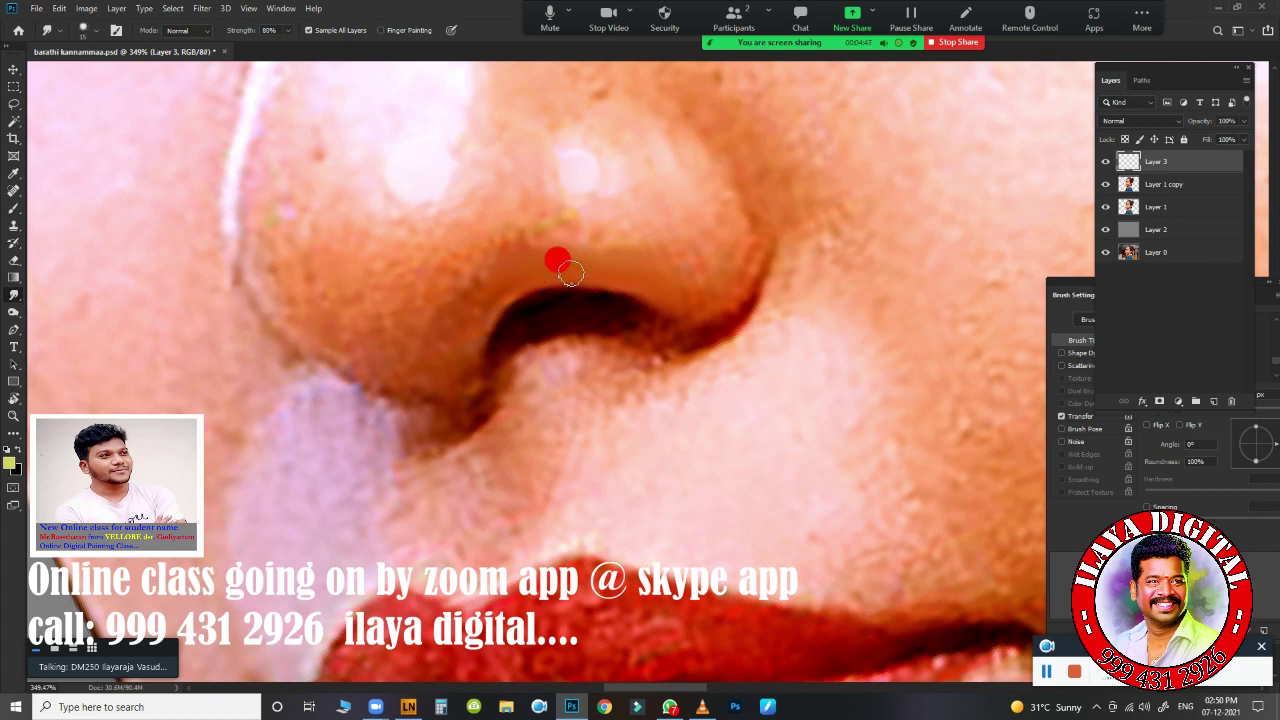
mouse_move(545, 252)
left_mouse_down()
mouse_move(658, 274)
mouse_move(692, 318)
left_mouse_up()
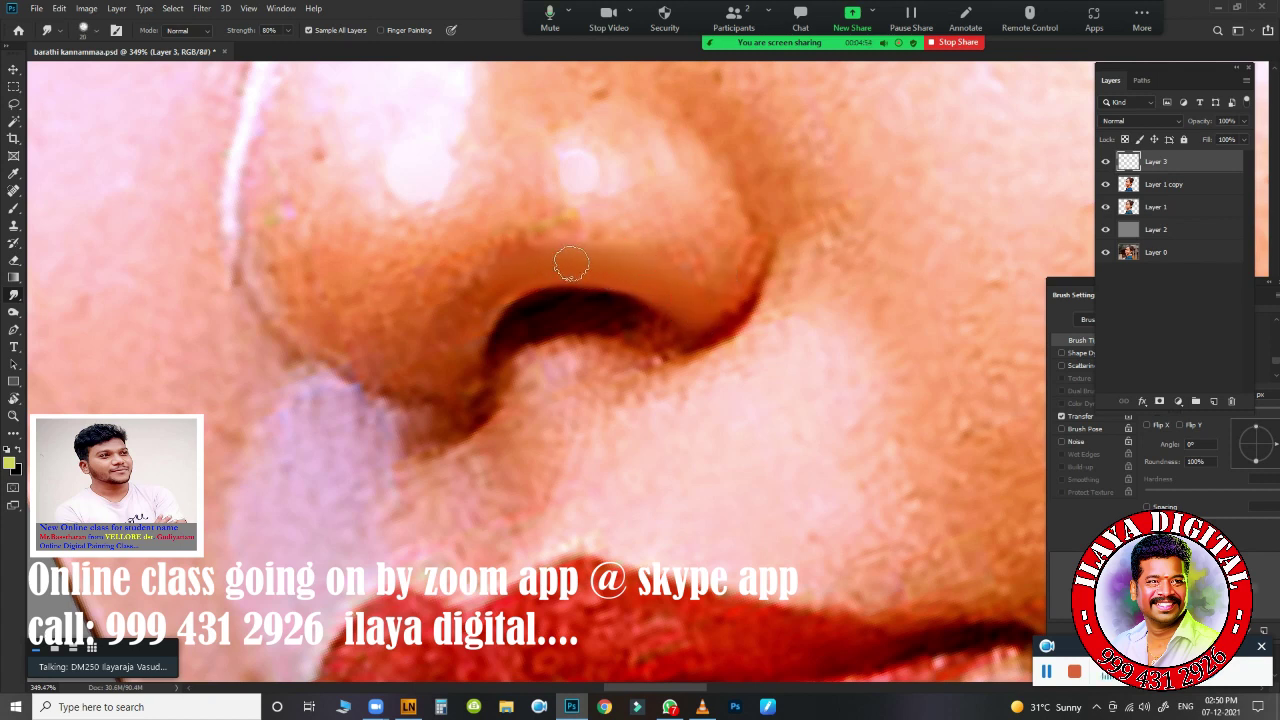
mouse_move(571, 263)
left_mouse_down()
mouse_move(591, 220)
mouse_move(595, 240)
left_mouse_up()
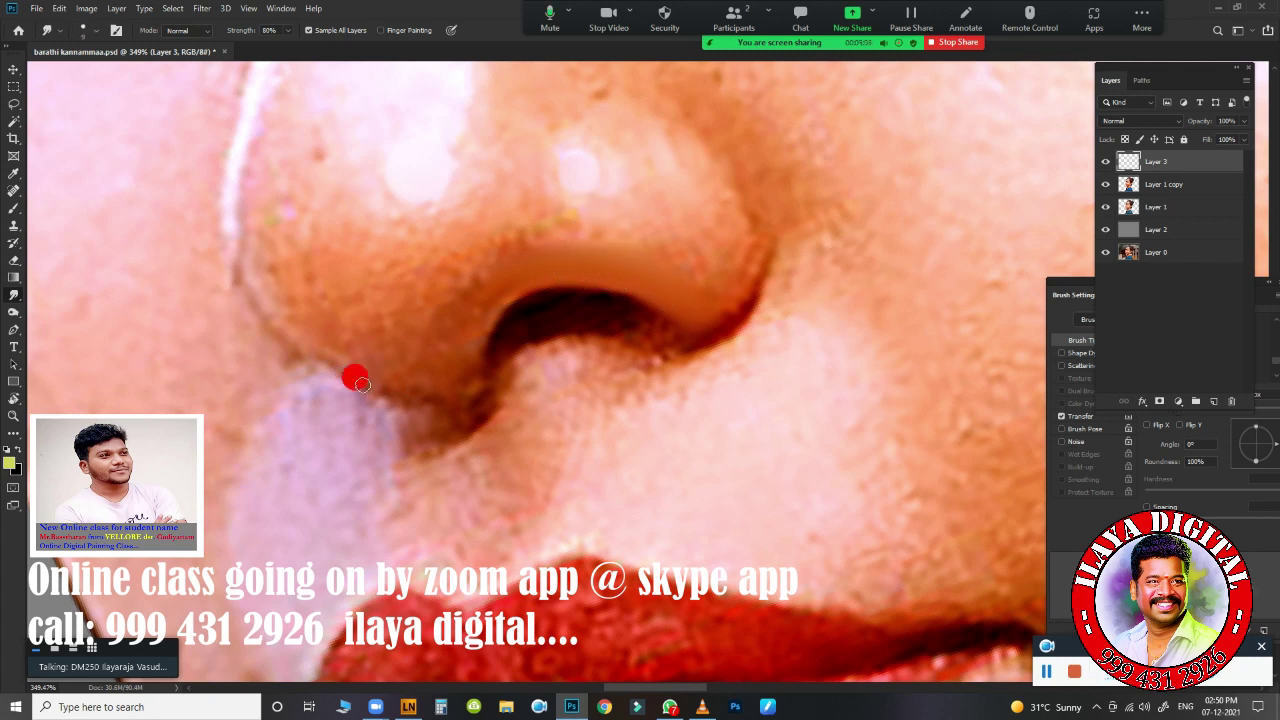
- Blend the nose's lower edges, the nostril's dark rim, and the crease beside it
mouse_move(351, 374)
left_mouse_down()
mouse_move(318, 356)
mouse_move(380, 390)
left_mouse_up()
left_click_drag(484, 370, 485, 361)
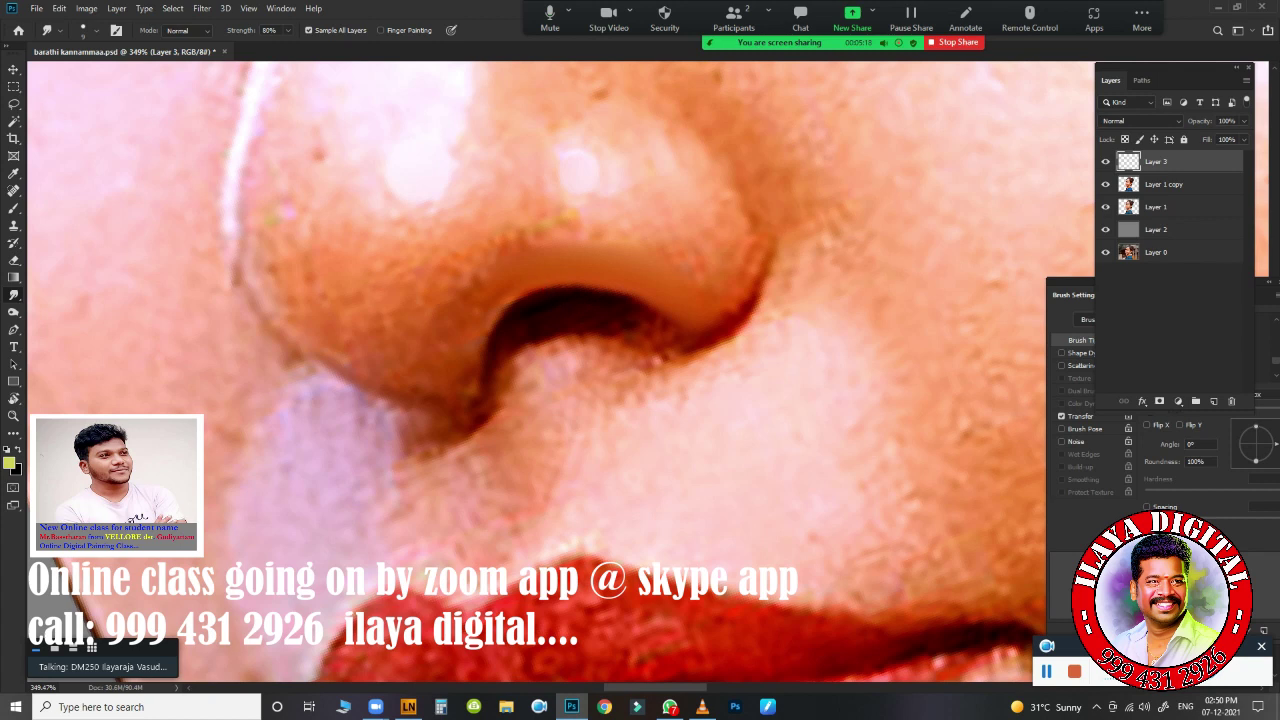
mouse_move(643, 309)
left_mouse_down()
mouse_move(657, 316)
mouse_move(617, 286)
mouse_move(649, 306)
mouse_move(598, 296)
mouse_move(477, 371)
left_mouse_up()
left_click(707, 327)
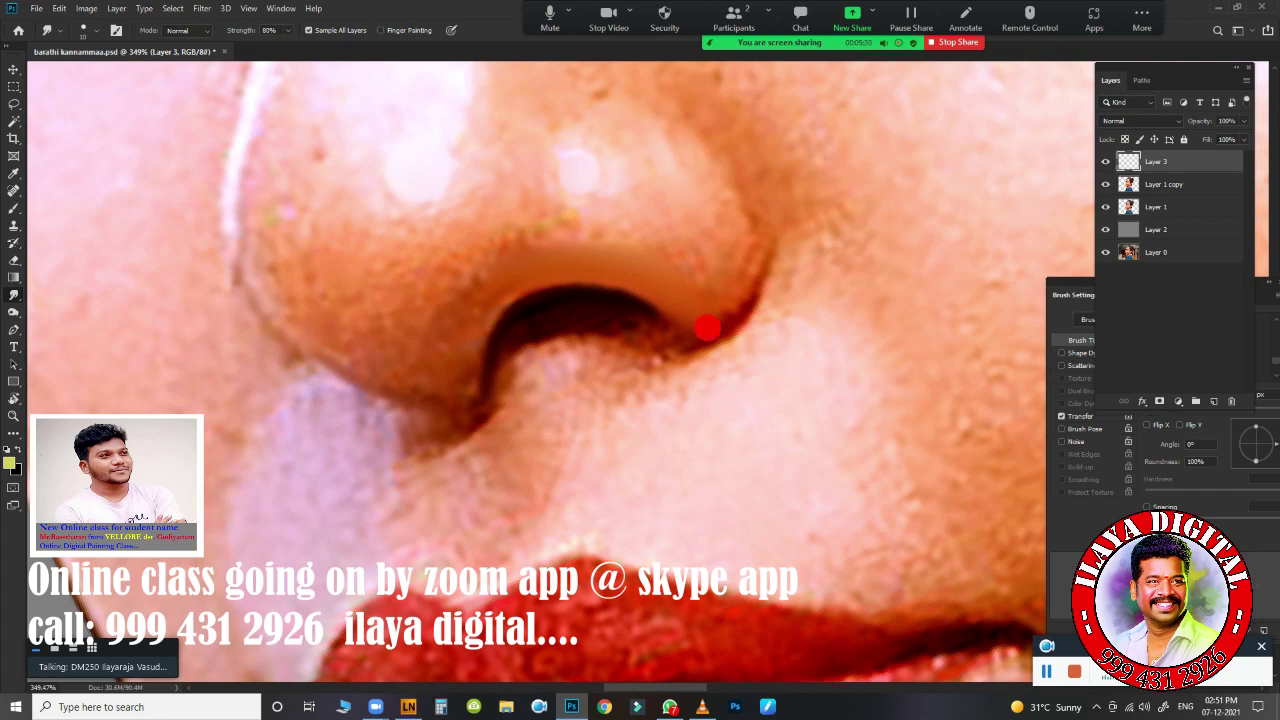
left_click_drag(707, 327, 748, 290)
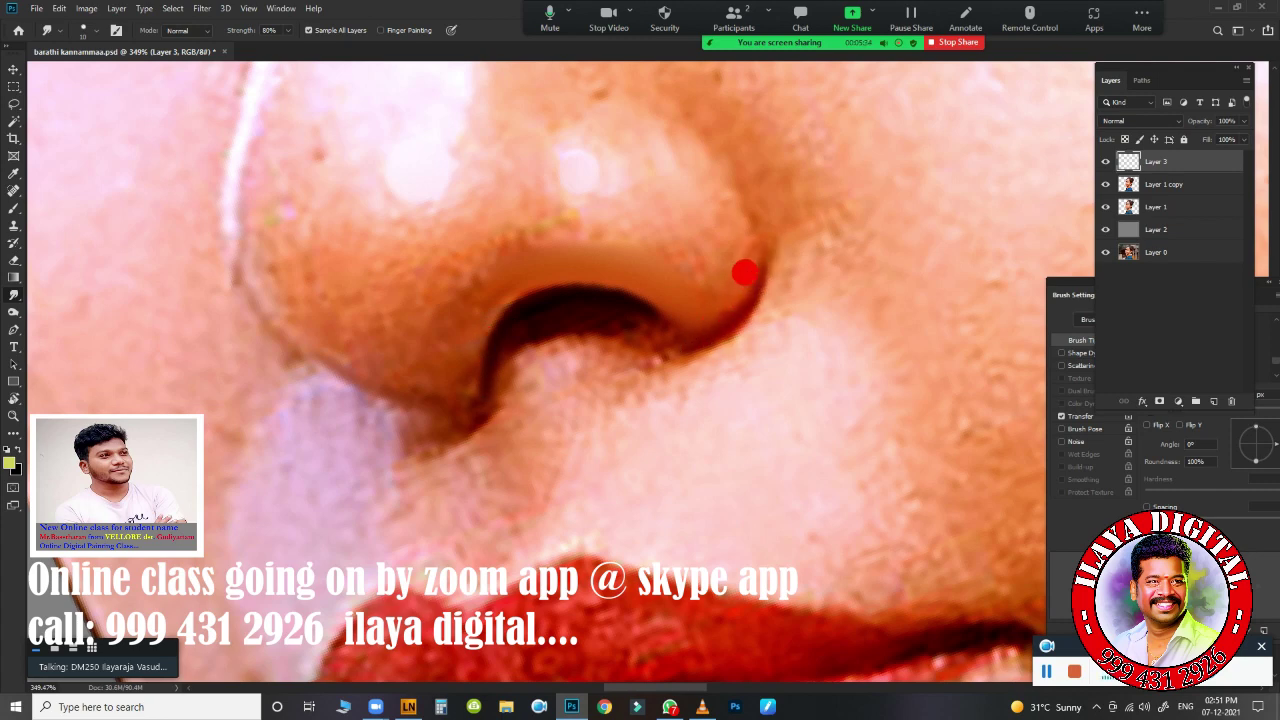
left_click_drag(762, 262, 632, 389)
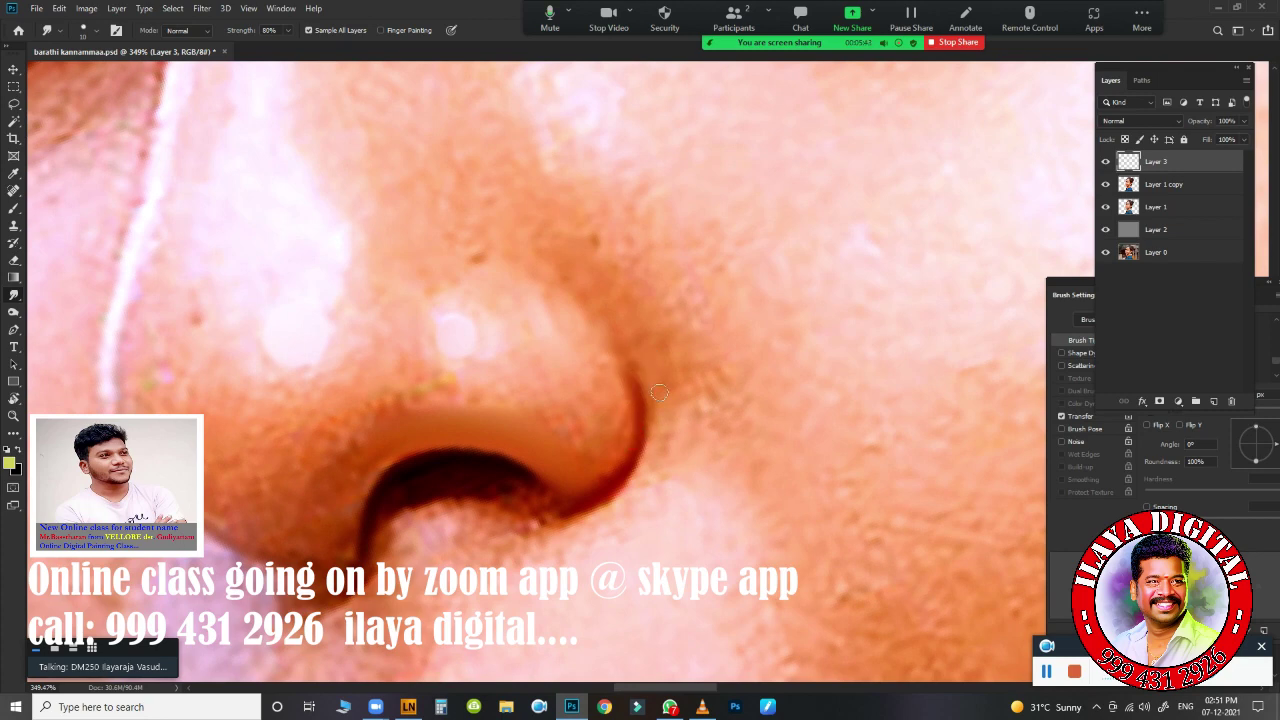
- Smudge the skin beside the nostril smooth, with the nose and lips framed in view
scroll(659, 392, "down", 4)
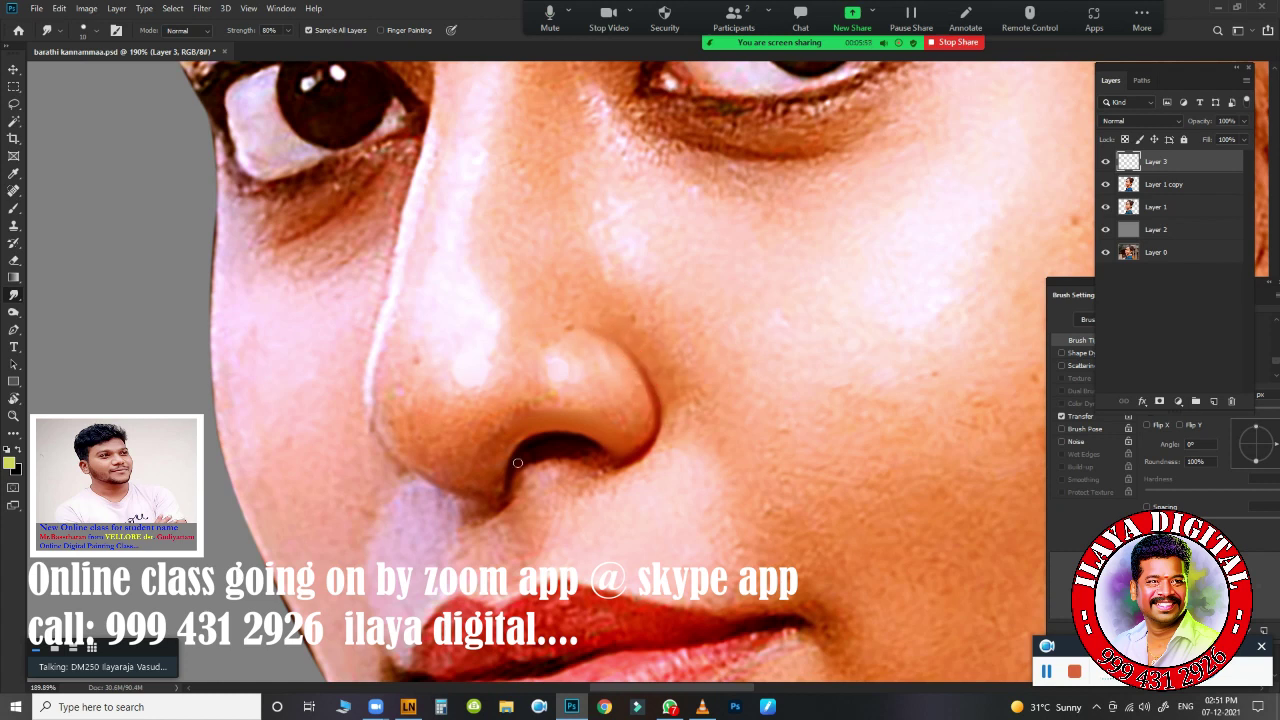
mouse_move(492, 410)
left_mouse_down()
mouse_move(414, 357)
mouse_move(467, 369)
left_mouse_up()
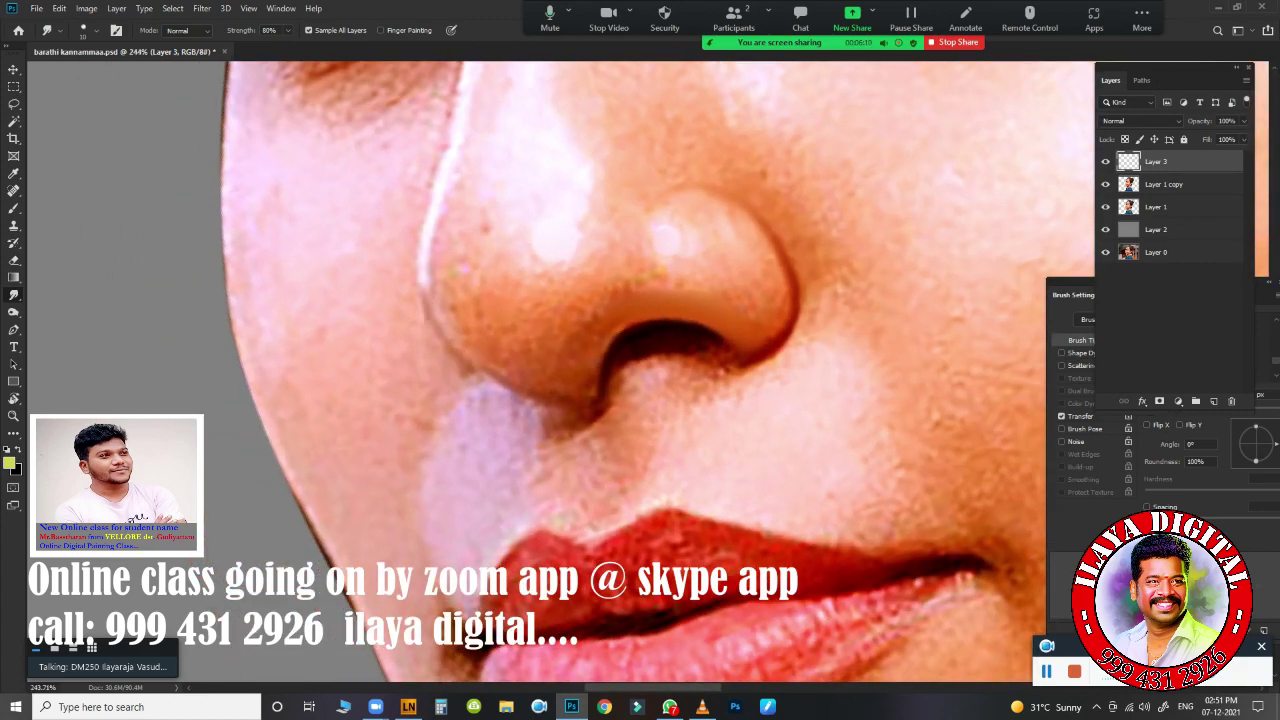
left_click_drag(444, 394, 454, 462)
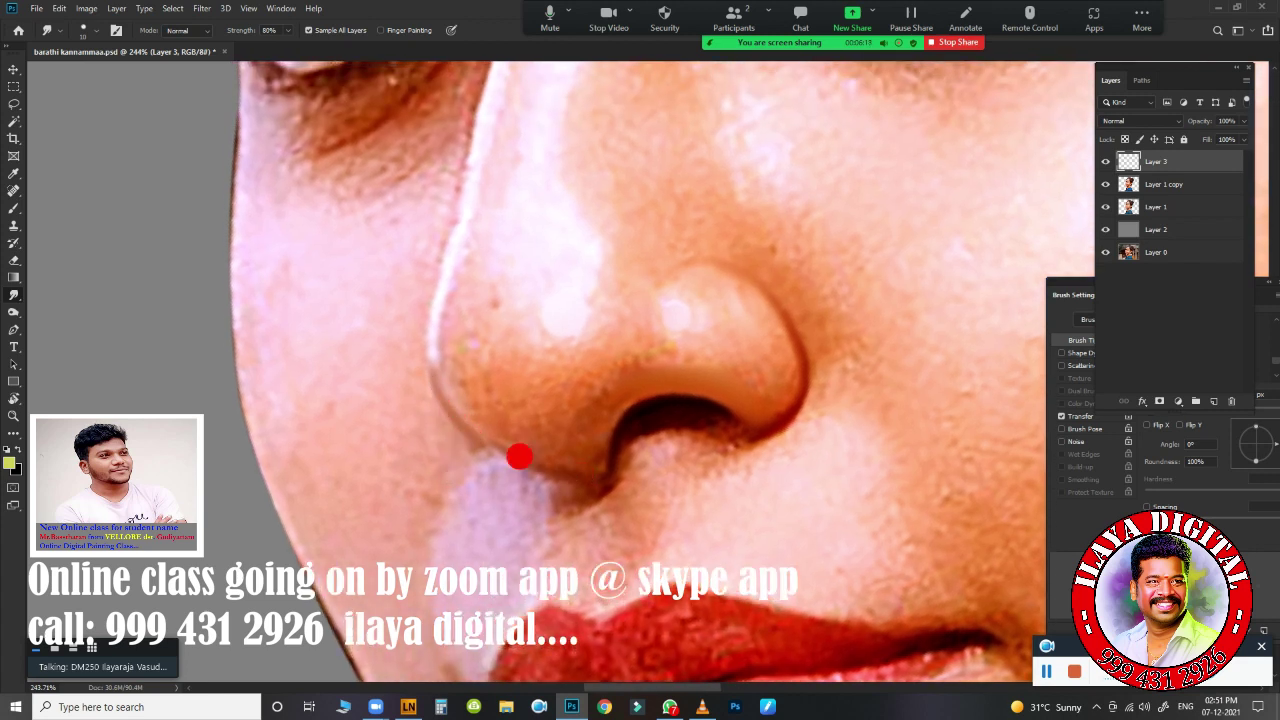
left_click_drag(519, 456, 492, 438)
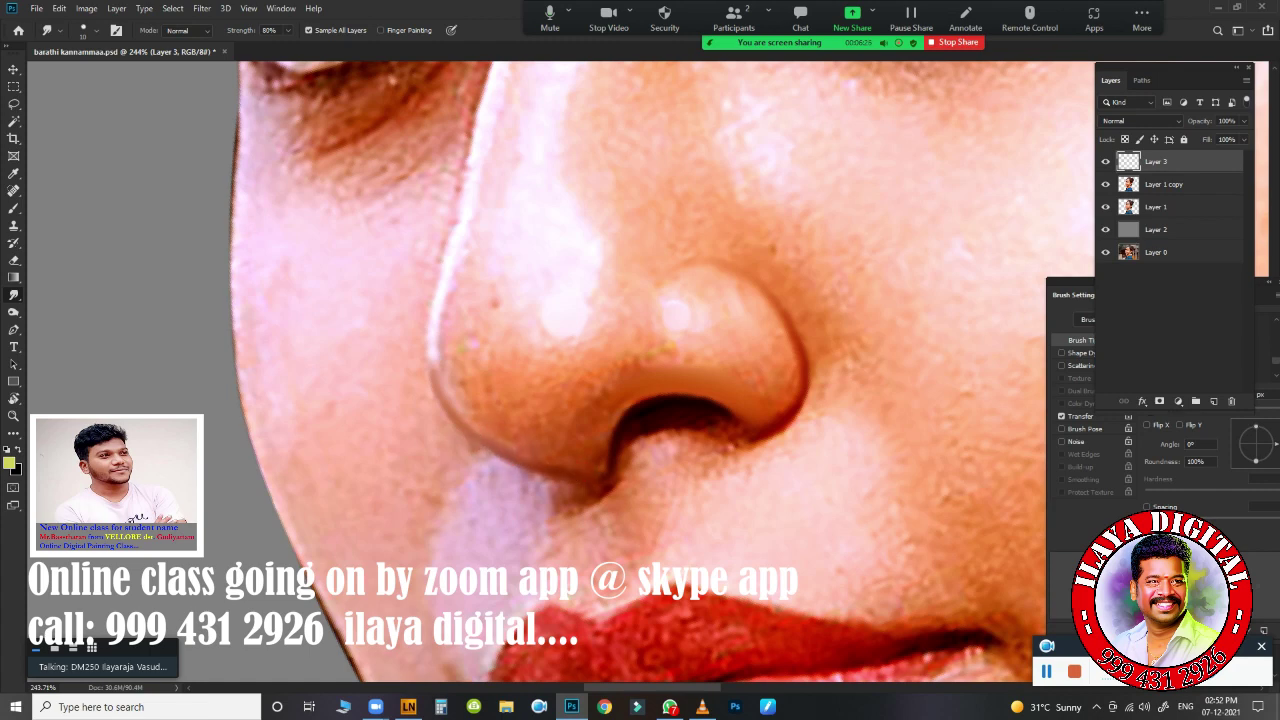
scroll(591, 443, "down", 3)
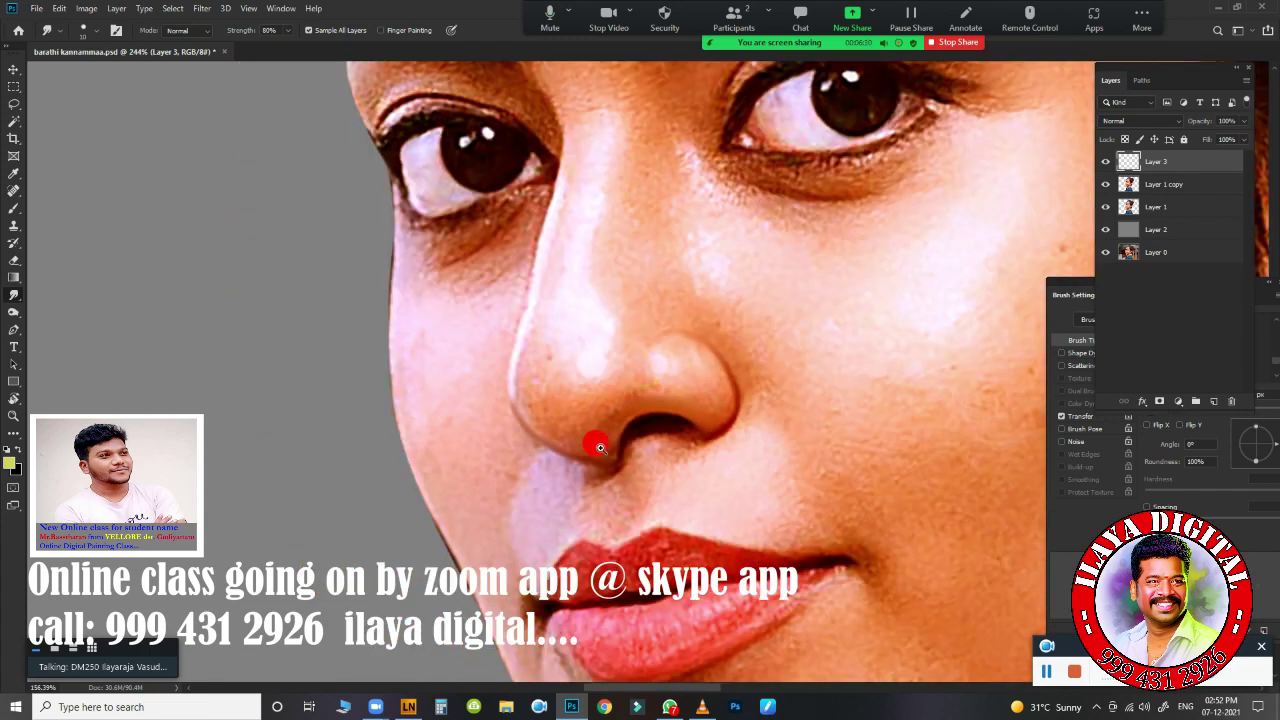
scroll(591, 443, "up", 5)
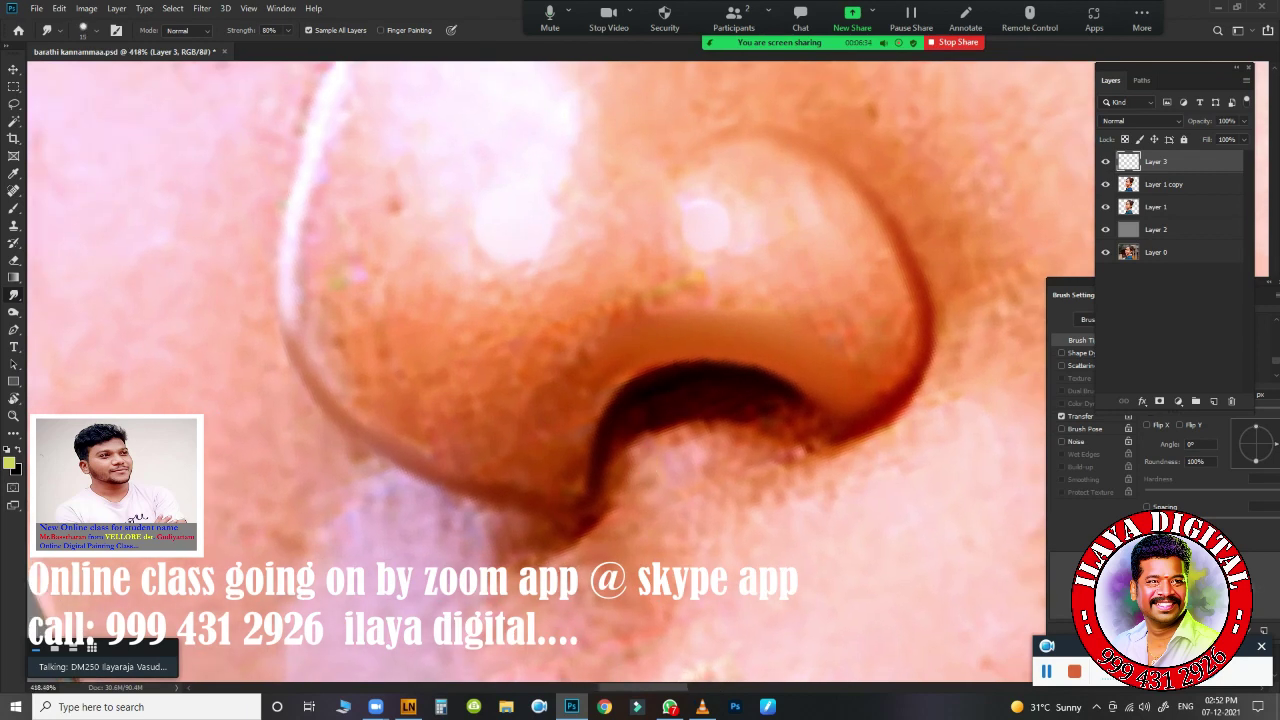
- Smudge the nose edges and the white highlight running along the nose
mouse_move(357, 354)
left_mouse_down()
mouse_move(400, 407)
mouse_move(570, 495)
left_mouse_up()
left_click(567, 421)
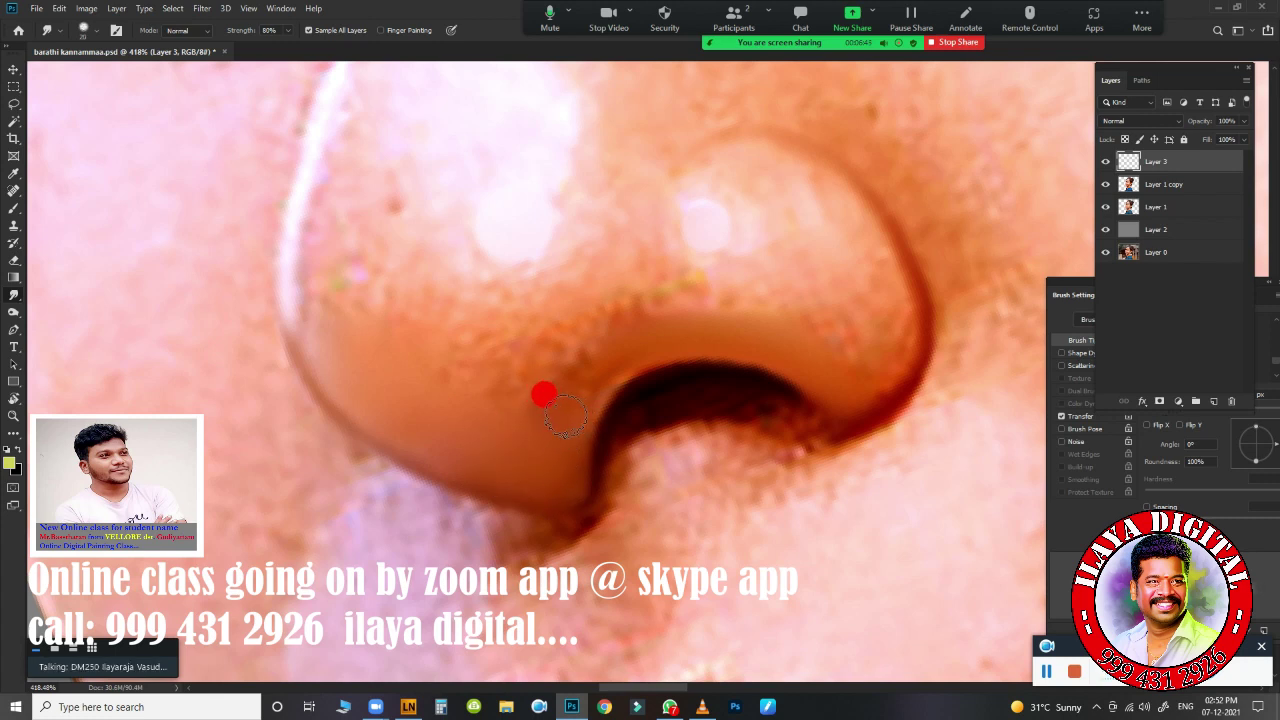
left_click_drag(565, 418, 628, 337)
left_click_drag(342, 268, 337, 251)
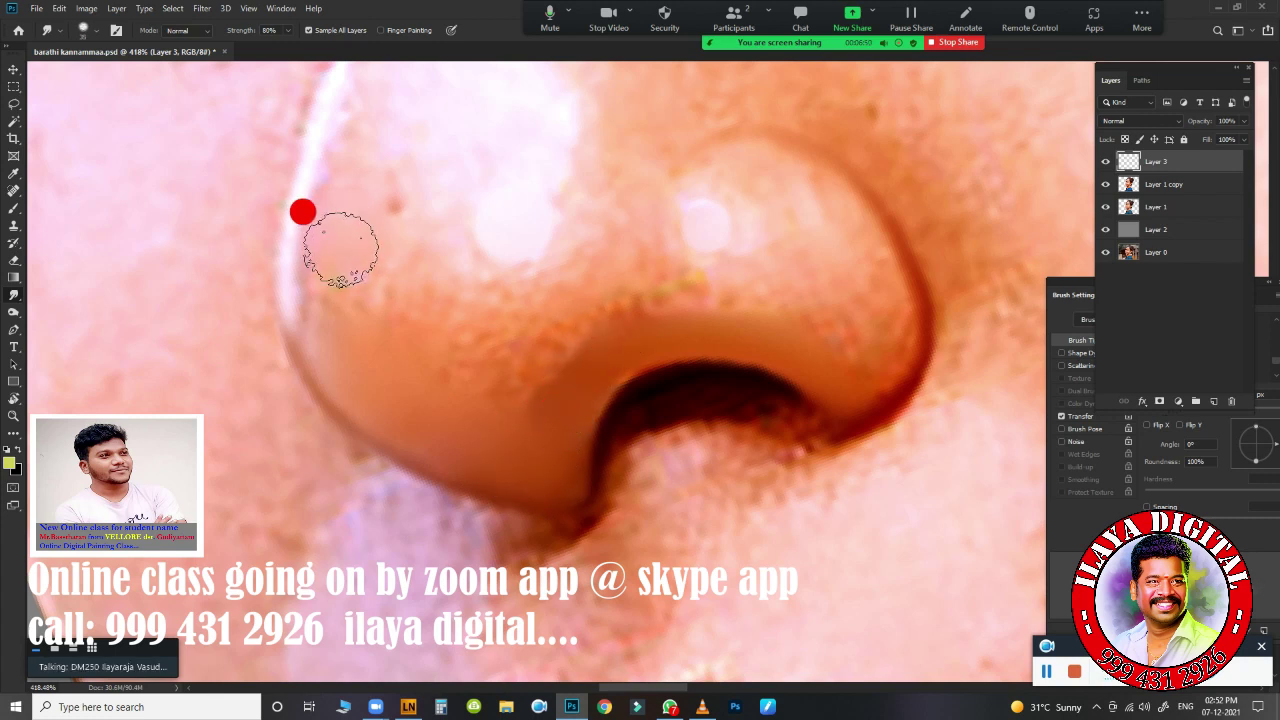
mouse_move(380, 134)
left_mouse_down()
mouse_move(351, 311)
mouse_move(437, 286)
mouse_move(486, 331)
left_mouse_up()
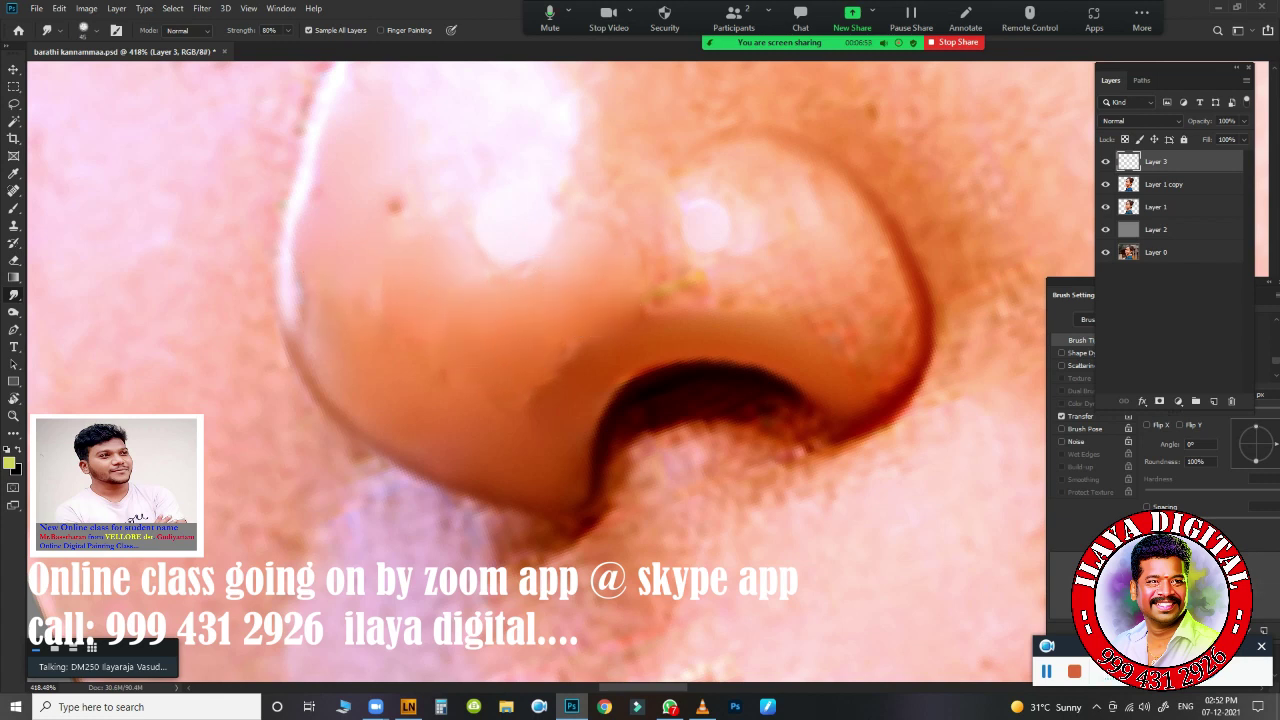
left_click_drag(614, 234, 549, 323)
mouse_move(374, 348)
left_mouse_down()
mouse_move(380, 374)
mouse_move(320, 237)
mouse_move(357, 366)
mouse_move(429, 377)
mouse_move(408, 340)
mouse_move(429, 286)
mouse_move(491, 309)
mouse_move(563, 283)
mouse_move(570, 340)
mouse_move(563, 320)
mouse_move(500, 386)
mouse_move(529, 363)
mouse_move(549, 443)
mouse_move(453, 446)
mouse_move(386, 400)
mouse_move(320, 303)
mouse_move(483, 385)
mouse_move(451, 391)
left_mouse_up()
- With a larger brush, smooth the nose tip and the skin below it
key("]")
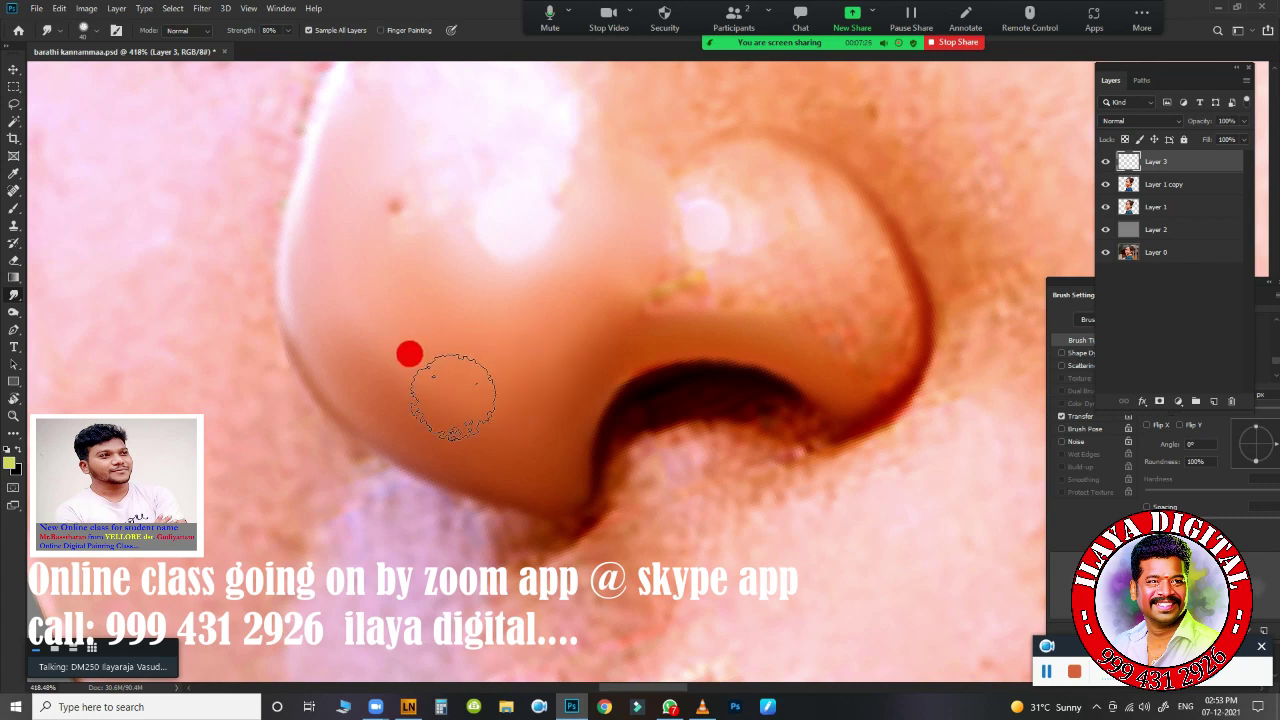
mouse_move(355, 303)
left_mouse_down()
mouse_move(343, 269)
mouse_move(523, 278)
mouse_move(497, 322)
left_mouse_up()
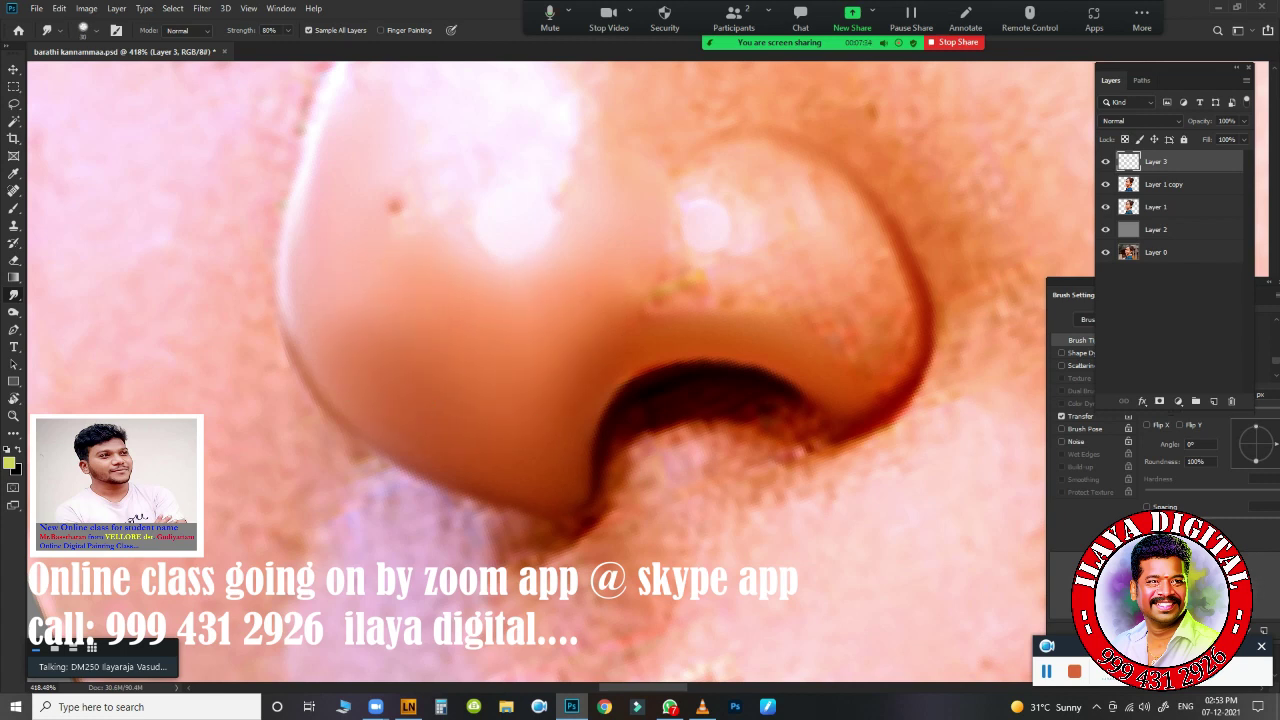
mouse_move(603, 365)
left_mouse_down()
mouse_move(634, 360)
mouse_move(593, 358)
left_mouse_up()
left_click_drag(598, 486, 566, 520)
left_click_drag(462, 506, 518, 544)
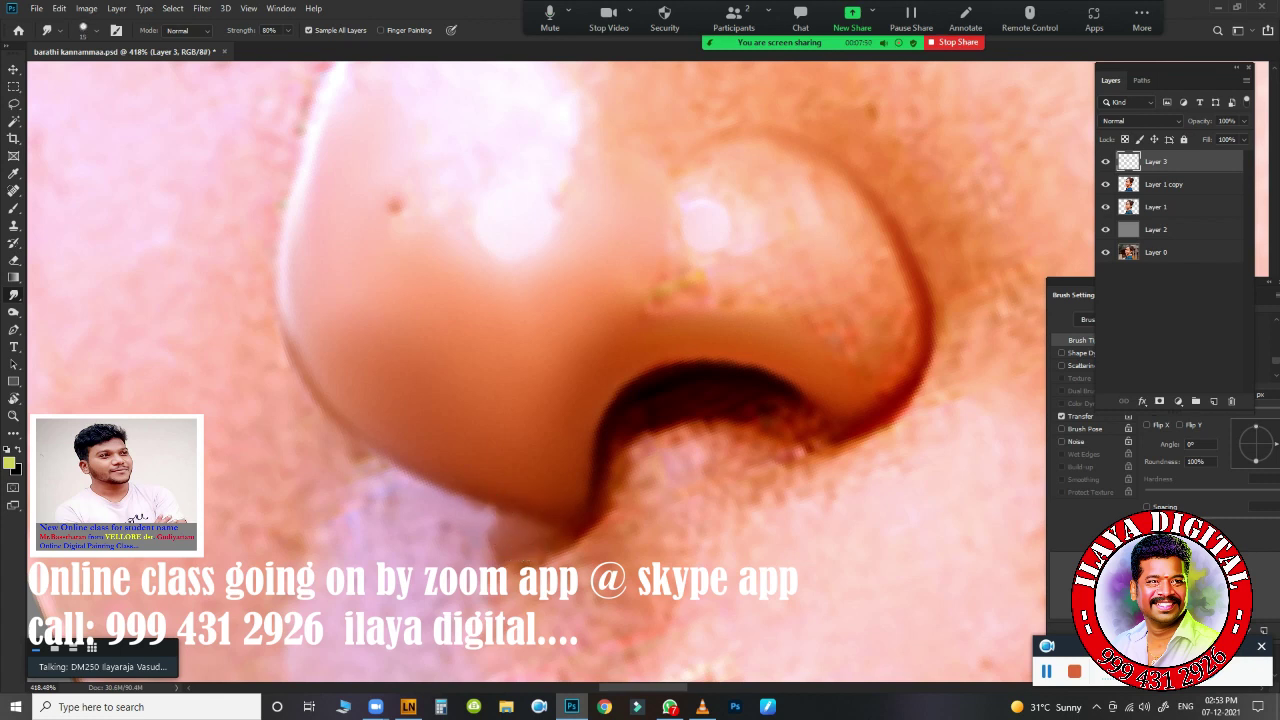
mouse_move(383, 466)
left_mouse_down()
mouse_move(426, 503)
mouse_move(446, 563)
left_mouse_up()
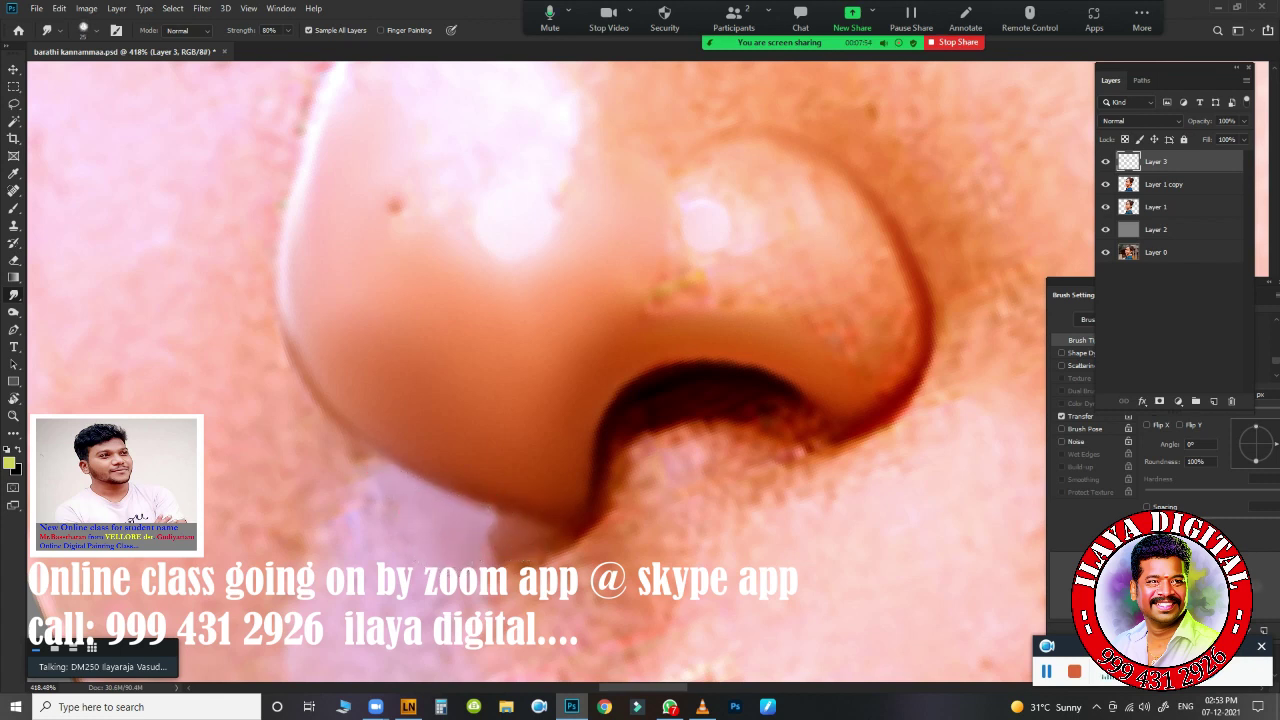
mouse_move(377, 500)
left_mouse_down()
mouse_move(357, 549)
mouse_move(508, 542)
mouse_move(460, 505)
left_mouse_up()
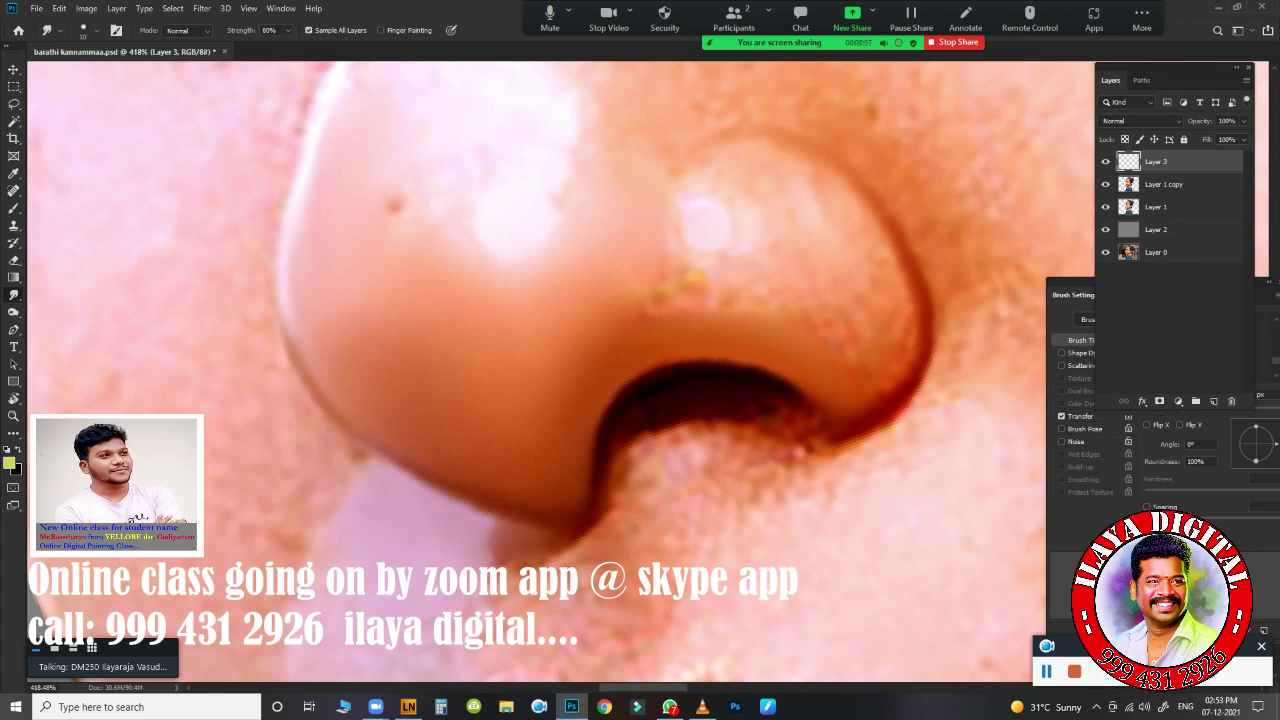
- Blend the dark upper, left and right nostril edges and the pale area below
left_click_drag(740, 382, 628, 392)
mouse_move(618, 444)
left_mouse_down()
mouse_move(681, 452)
mouse_move(566, 580)
mouse_move(516, 582)
left_mouse_up()
mouse_move(645, 440)
left_mouse_down()
mouse_move(669, 457)
mouse_move(697, 402)
mouse_move(631, 449)
mouse_move(789, 404)
left_mouse_up()
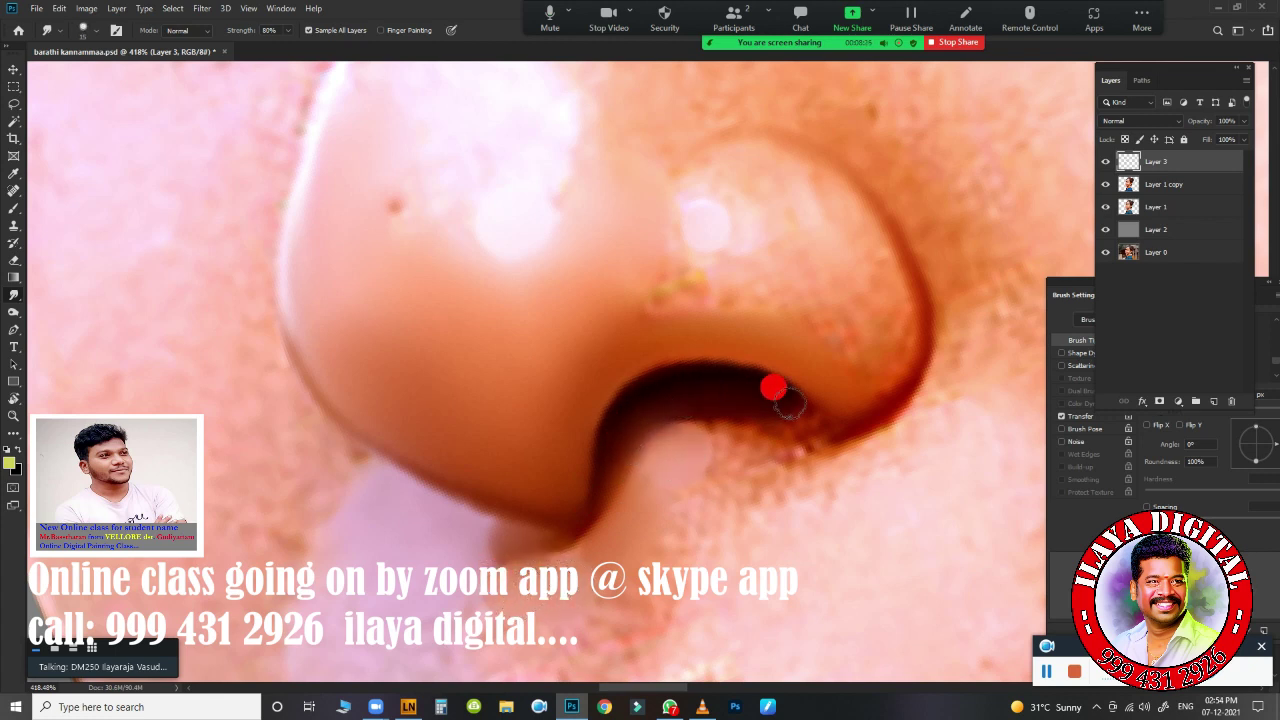
mouse_move(866, 391)
left_mouse_down()
mouse_move(770, 449)
mouse_move(750, 432)
mouse_move(818, 443)
left_mouse_up()
left_click_drag(741, 478, 680, 530)
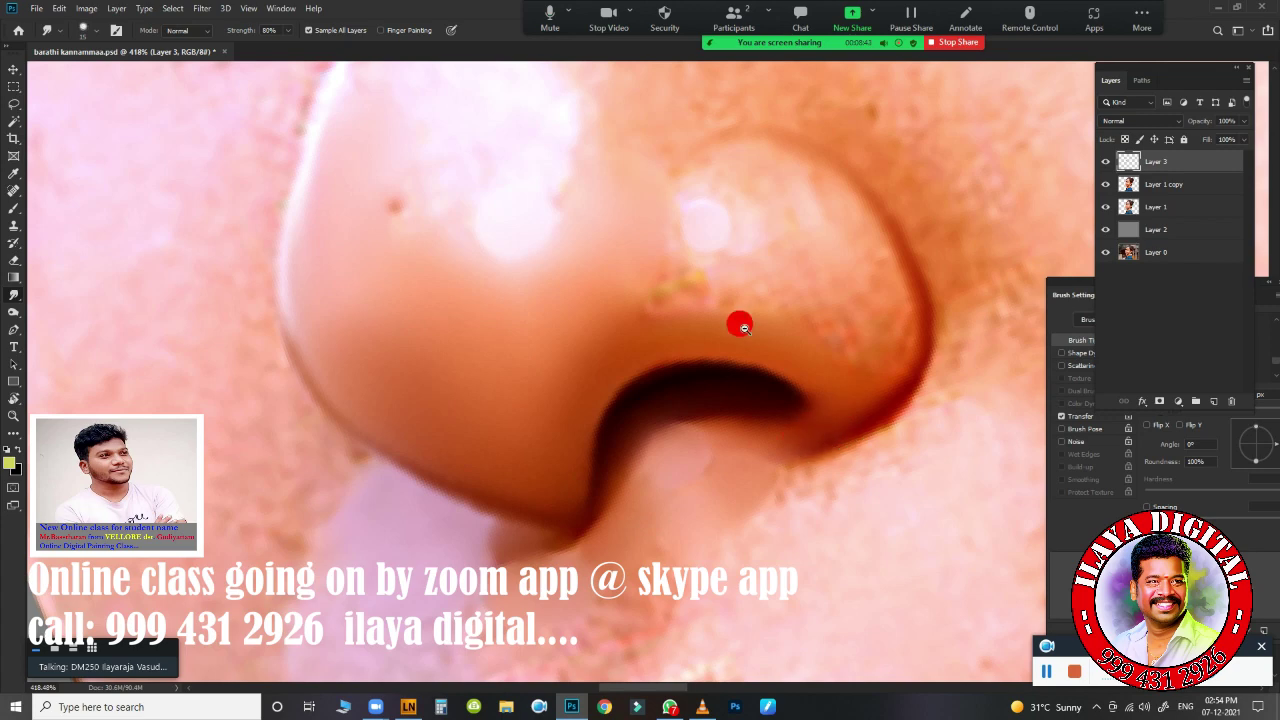
- Zoom out slightly and blend along the nostril rim into the nose tip
left_click_drag(741, 325, 583, 343)
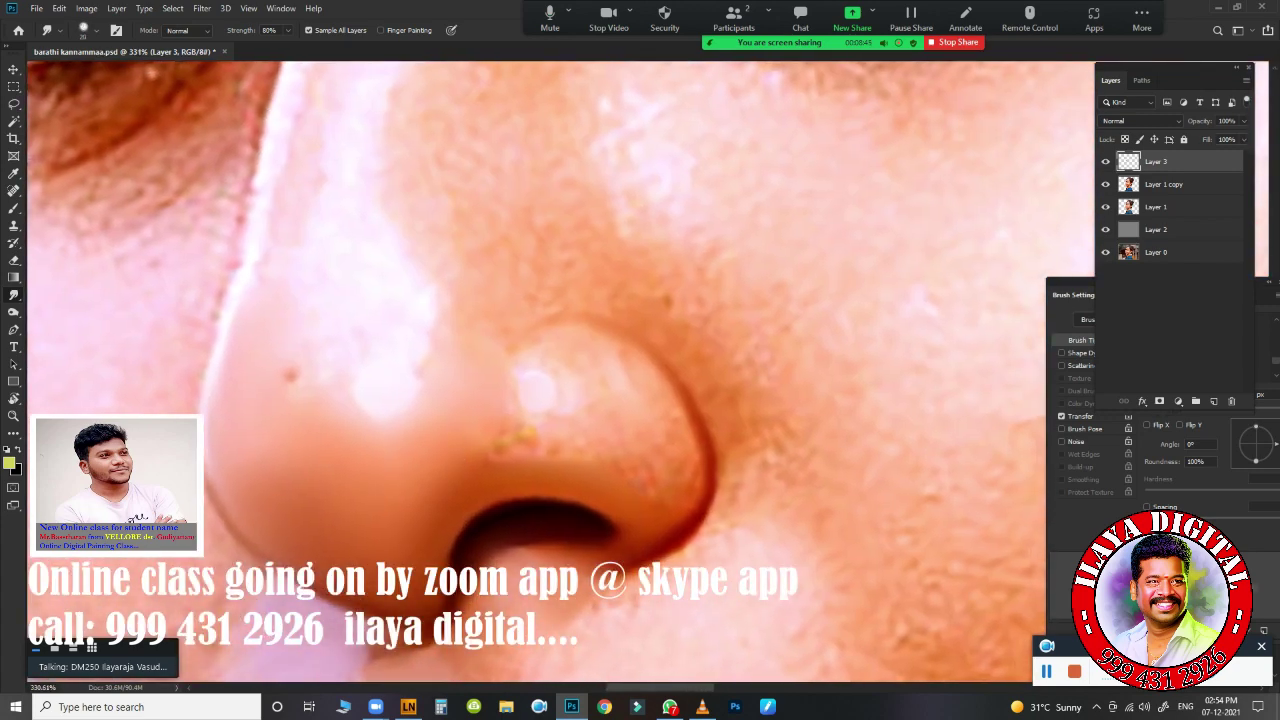
left_click_drag(665, 490, 646, 394)
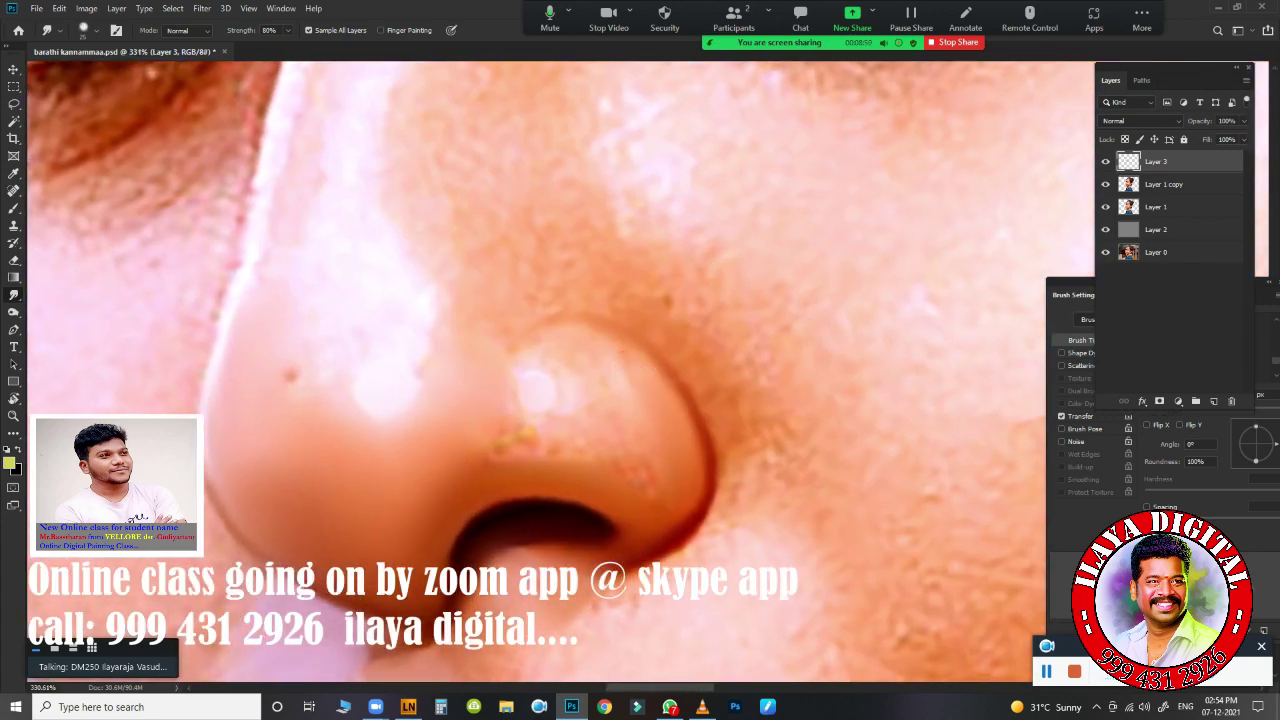
left_click_drag(671, 440, 640, 372)
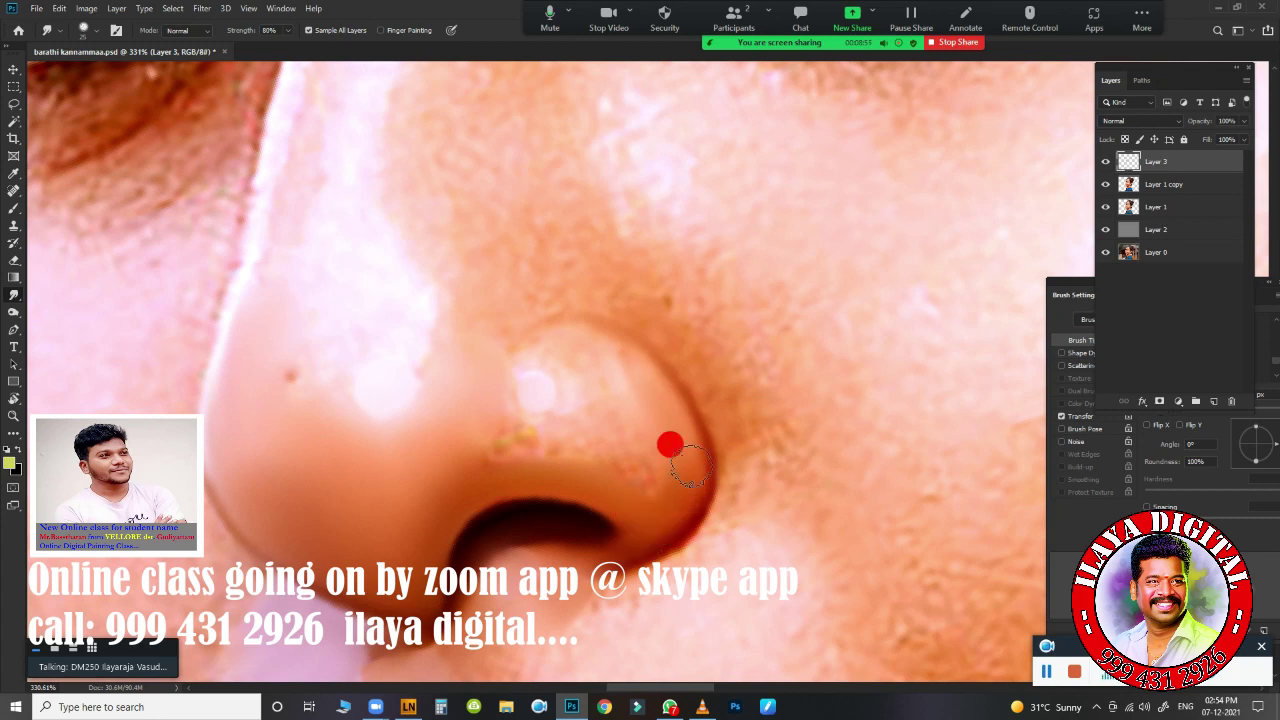
mouse_move(683, 463)
left_mouse_down()
mouse_move(676, 407)
mouse_move(589, 349)
left_mouse_up()
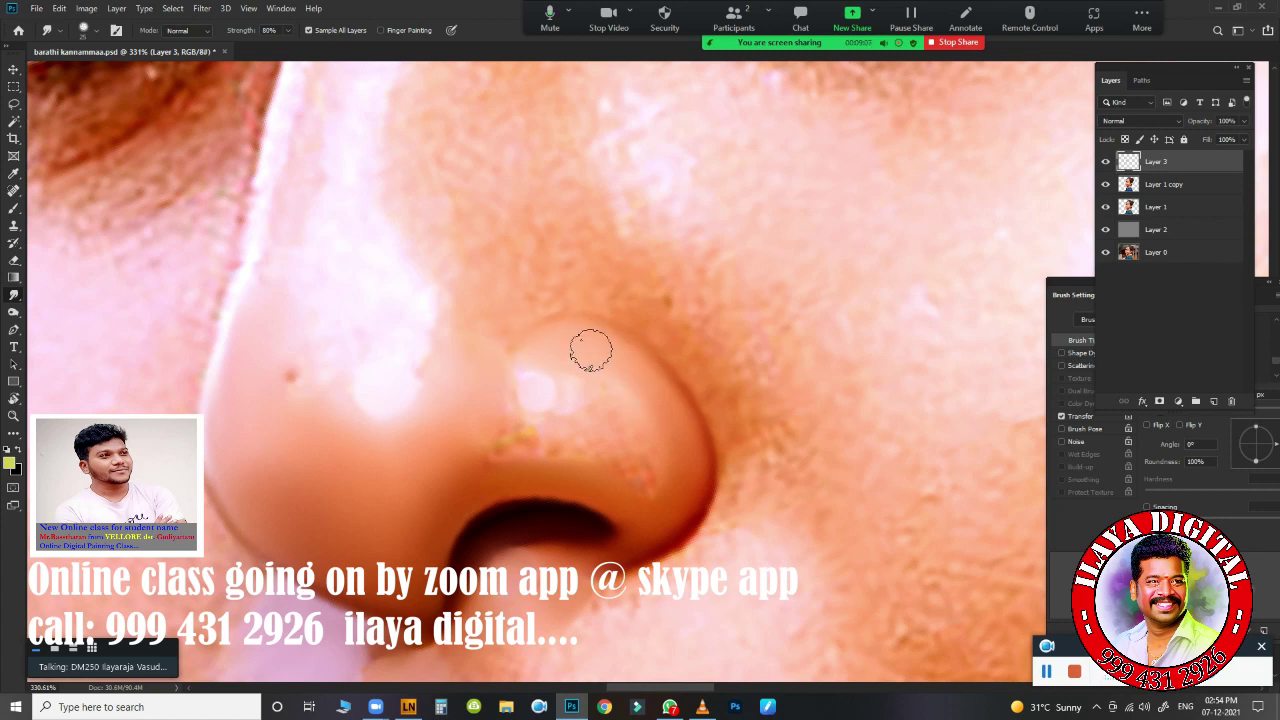
left_click_drag(650, 476, 643, 466)
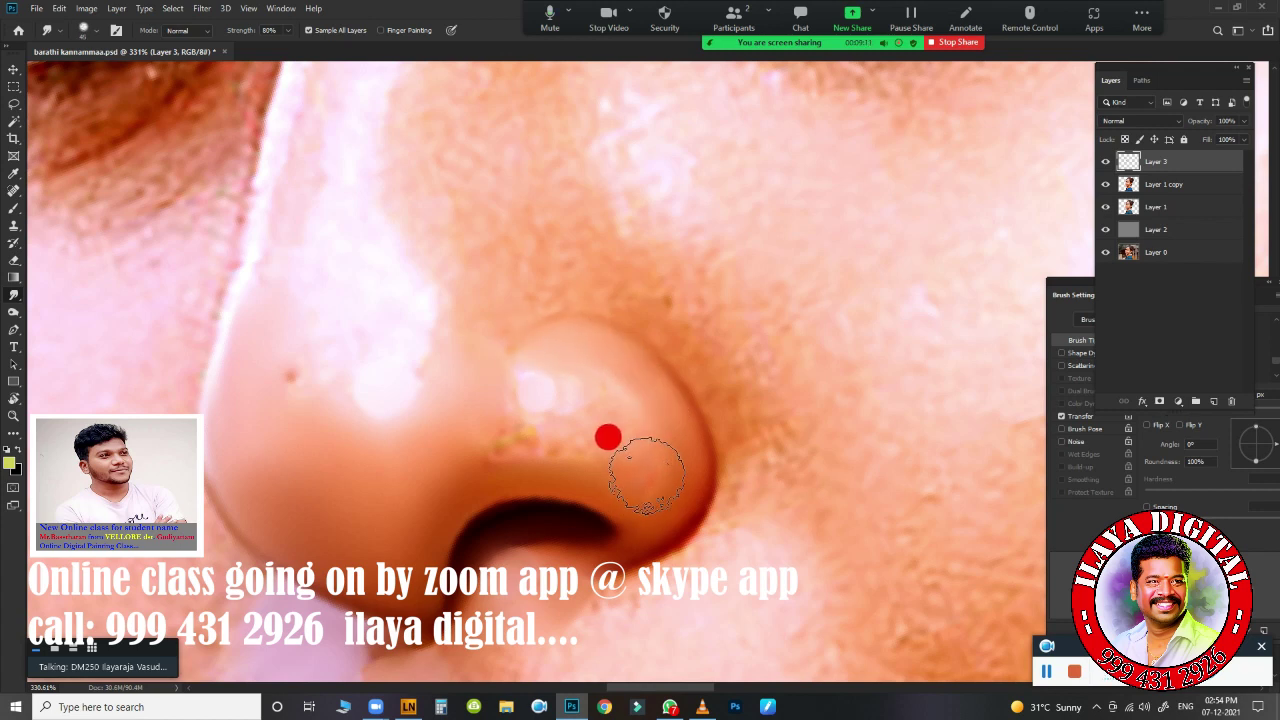
left_click_drag(614, 391, 657, 443)
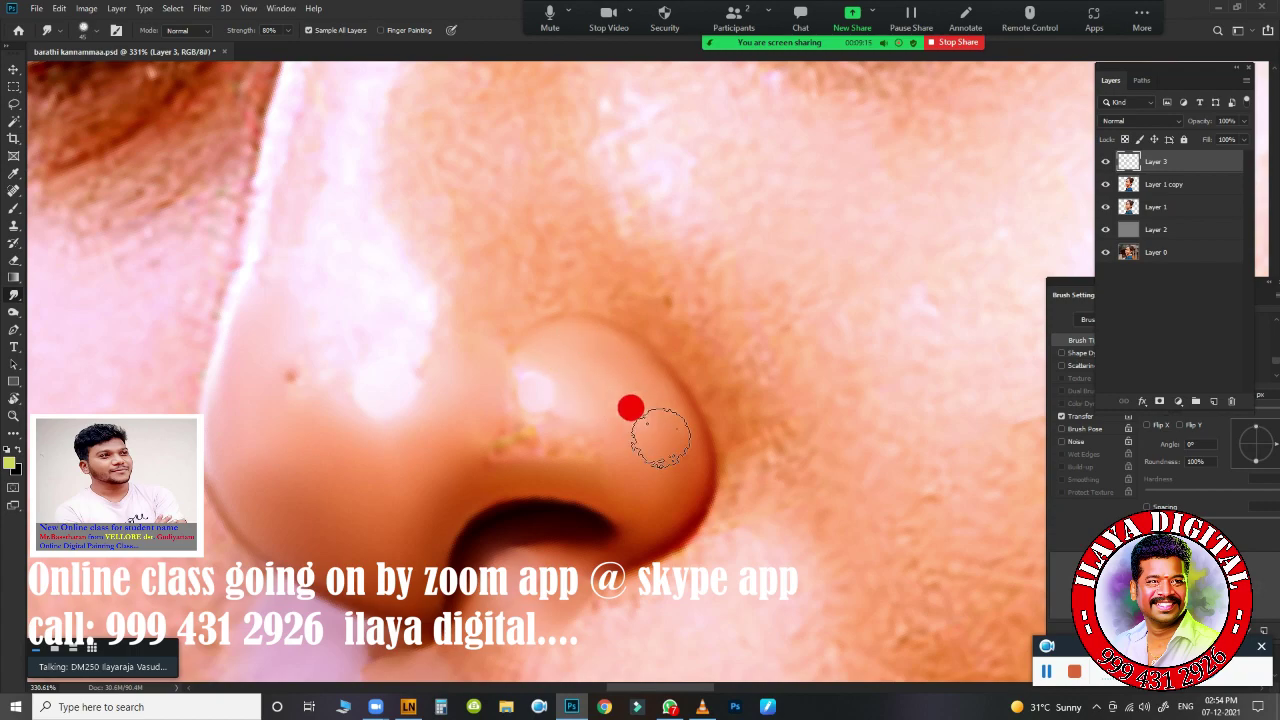
- Rotate the canvas view, then smudge the nostril edge from the new angle
key("r")
left_click_drag(642, 396, 806, 360)
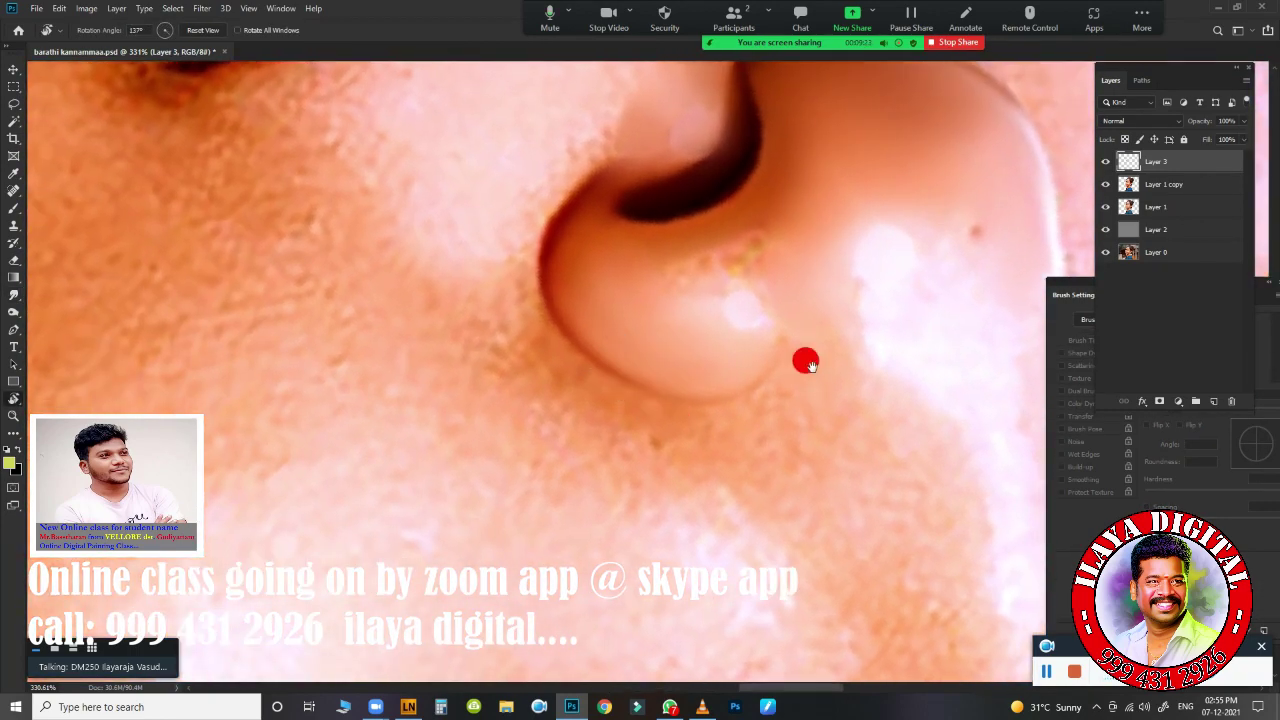
scroll(680, 432, "up", 3)
key("r")
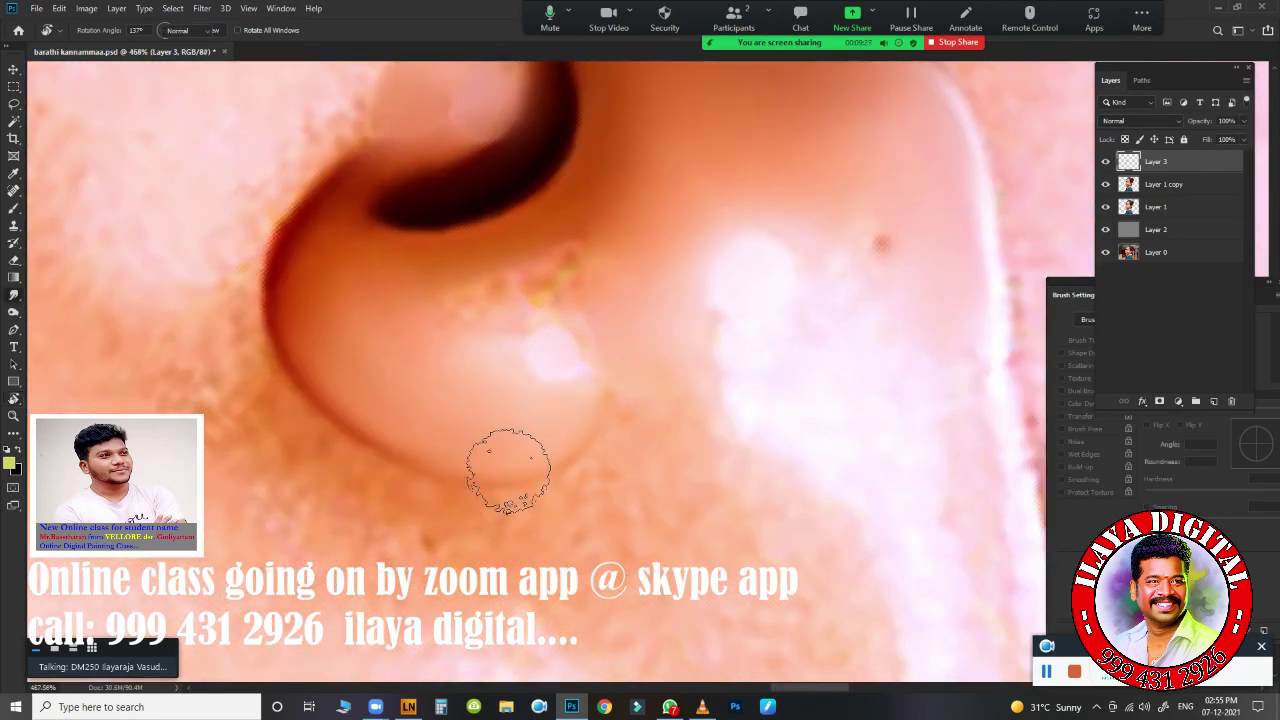
left_click_drag(268, 246, 333, 174)
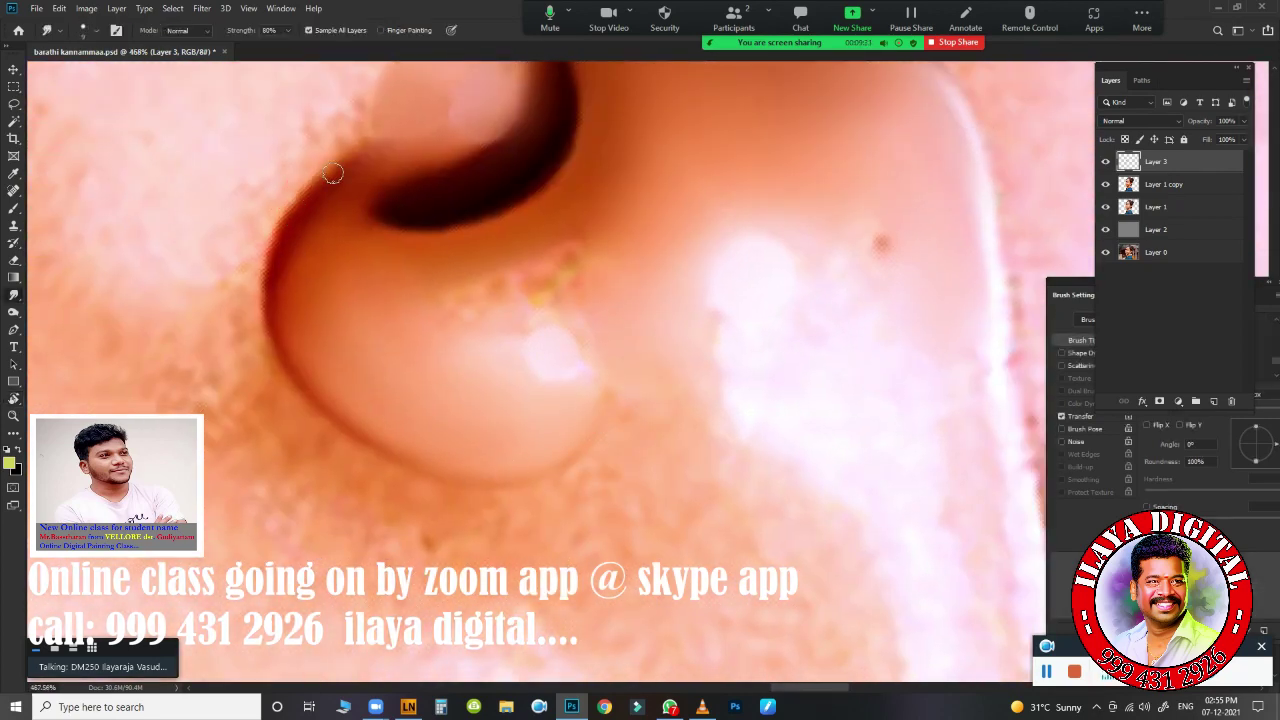
left_click_drag(274, 246, 294, 266)
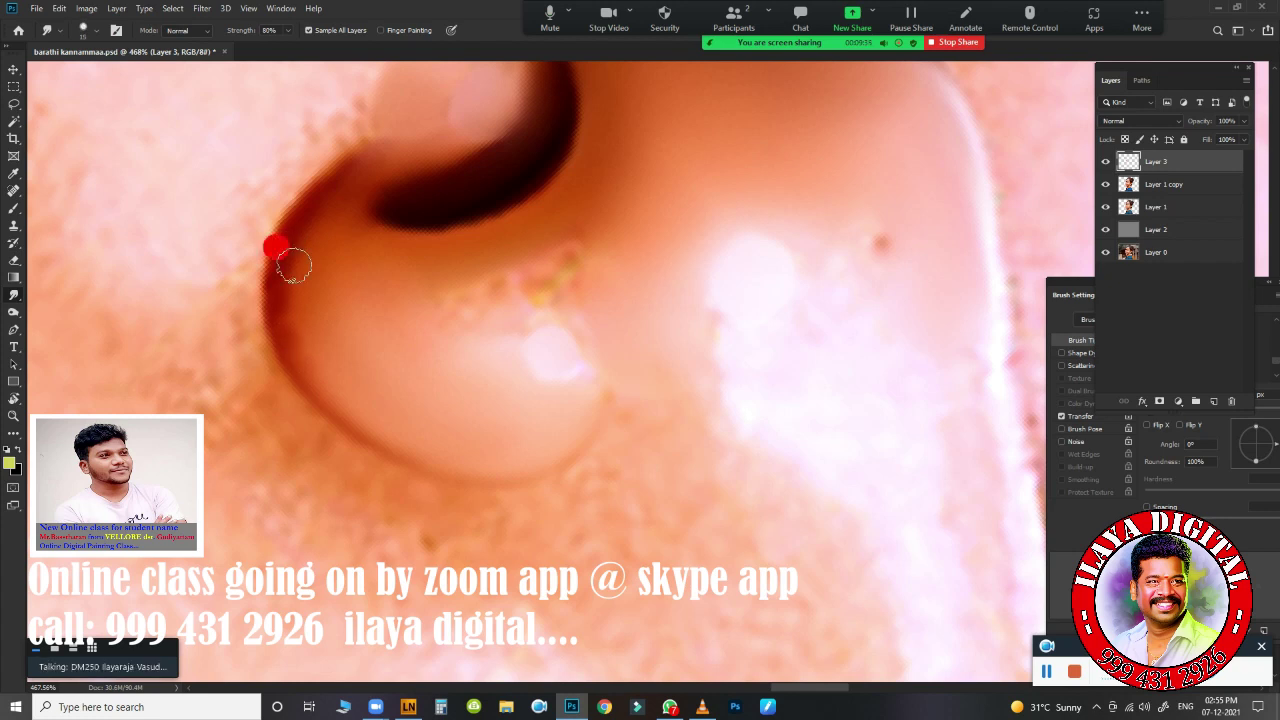
mouse_move(349, 403)
left_mouse_down()
mouse_move(380, 422)
mouse_move(421, 415)
mouse_move(358, 390)
mouse_move(503, 400)
left_mouse_up()
- Blend the inner nostril edge, its shadow, and the yellowish patch on the nostril
left_click(367, 338)
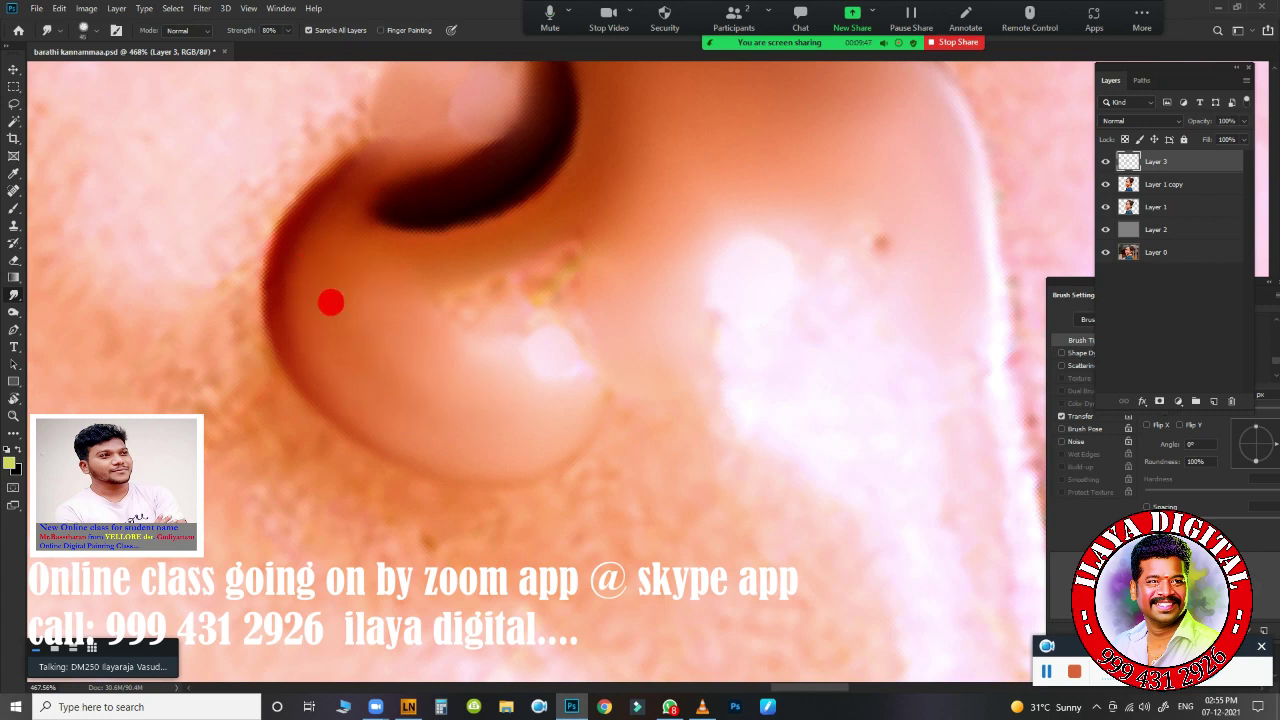
left_click_drag(331, 302, 380, 331)
left_click_drag(310, 230, 295, 255)
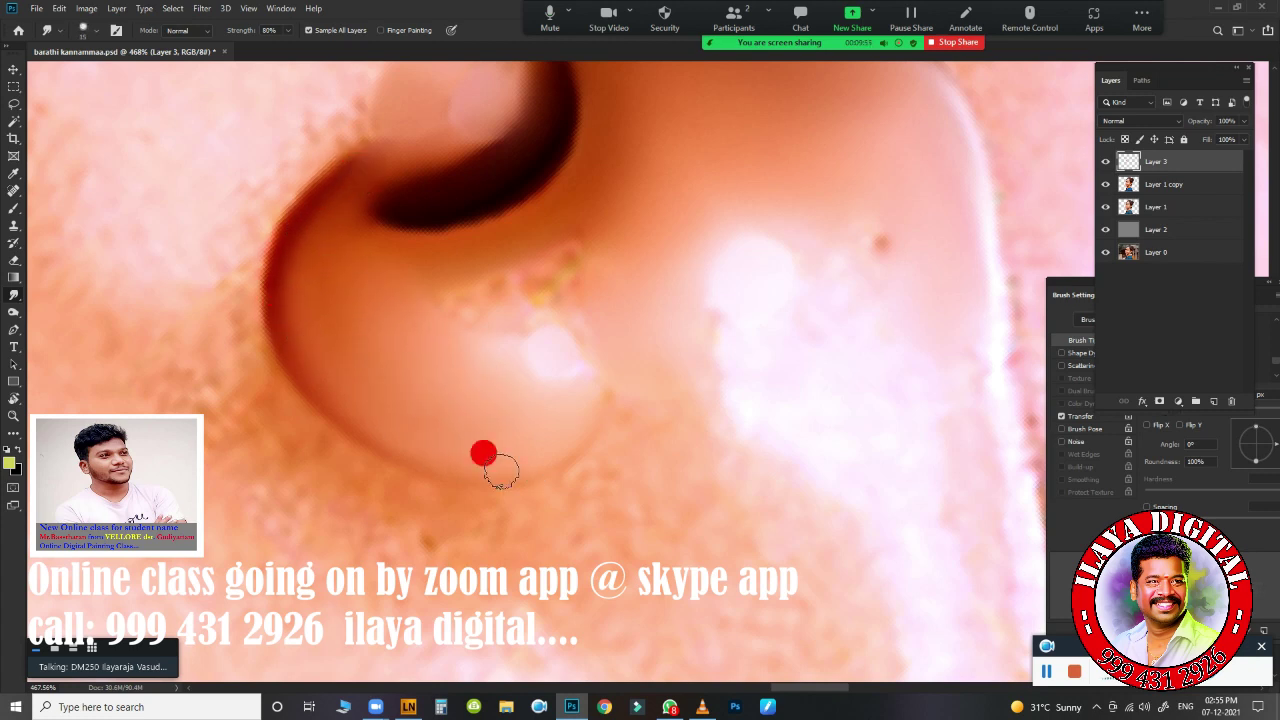
mouse_move(500, 467)
left_mouse_down()
mouse_move(583, 406)
mouse_move(717, 466)
left_mouse_up()
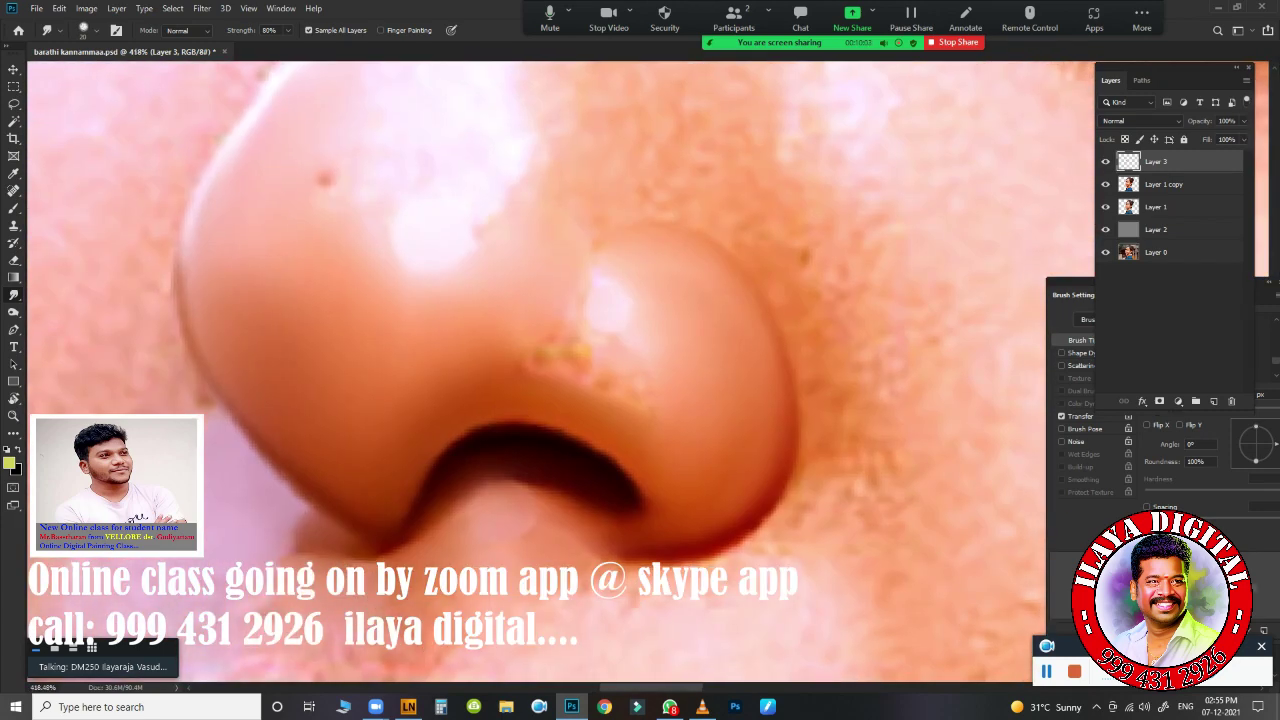
left_click_drag(533, 377, 632, 407)
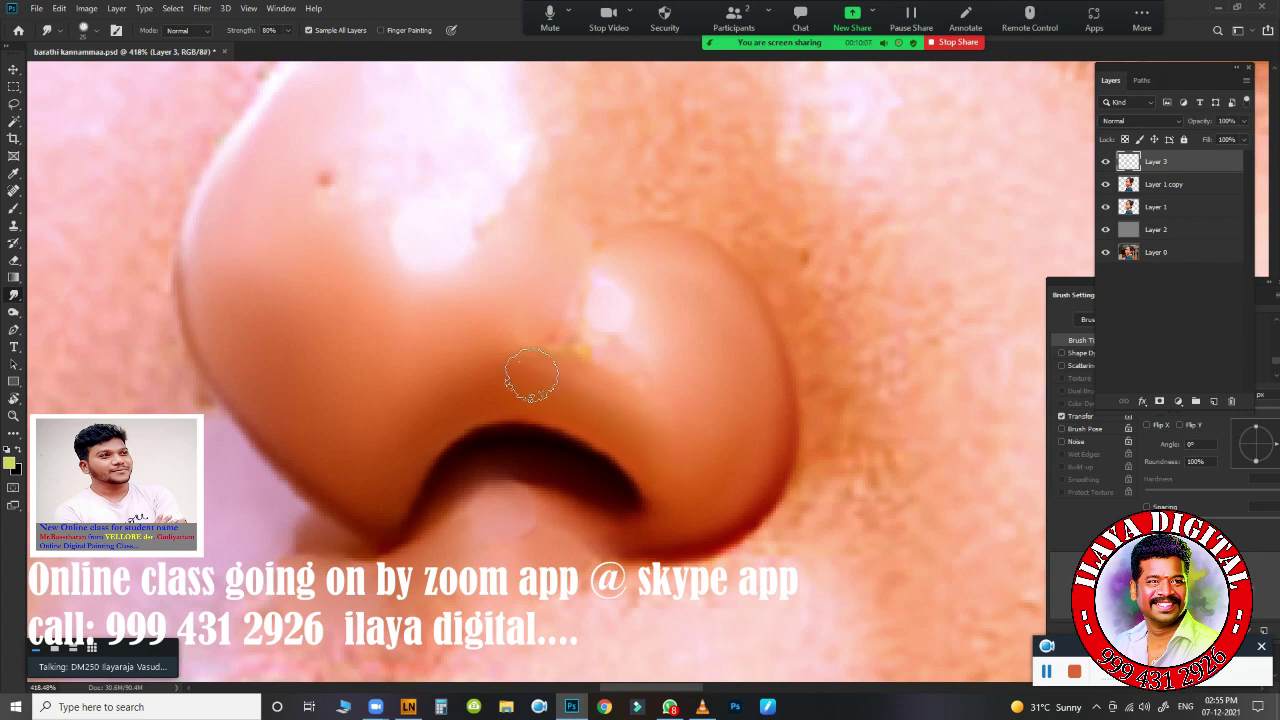
mouse_move(543, 371)
left_mouse_down()
mouse_move(617, 364)
mouse_move(658, 382)
mouse_move(572, 347)
left_mouse_up()
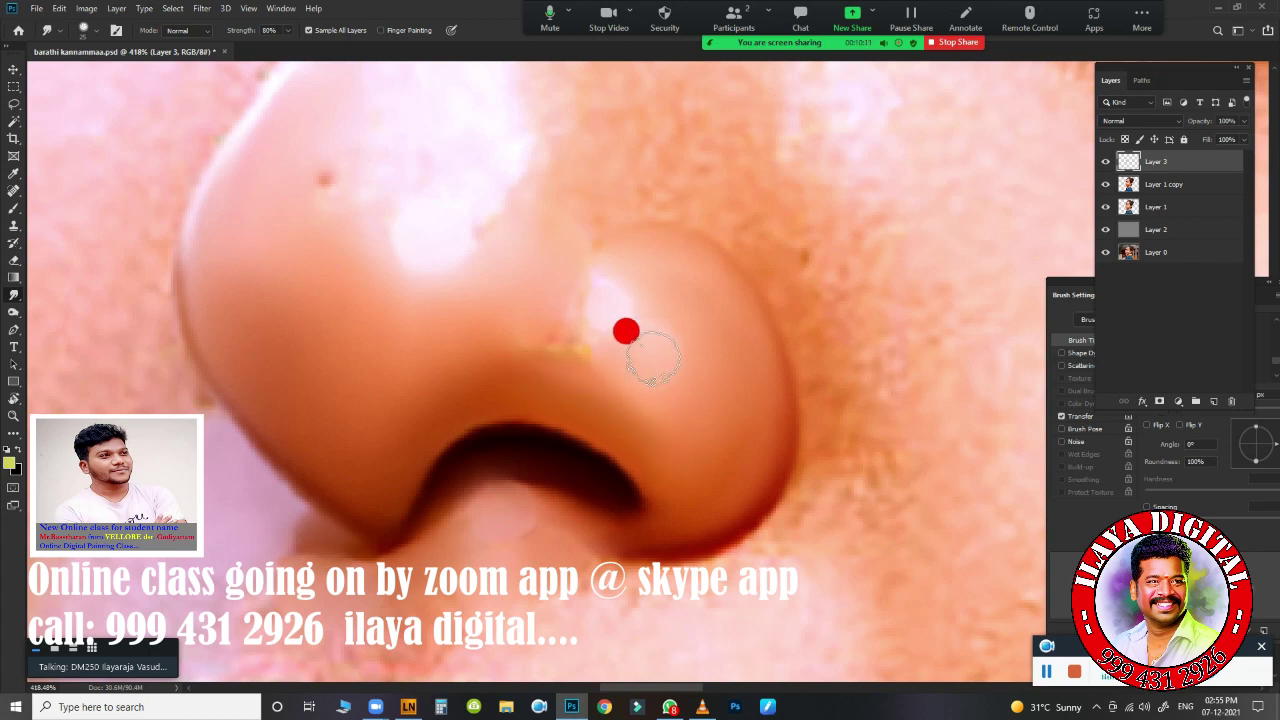
mouse_move(479, 335)
left_mouse_down()
mouse_move(589, 357)
mouse_move(560, 346)
left_mouse_up()
- Blend the upper nostril highlight, undoing one bad smear and re-blending lightly
left_click(573, 270)
mouse_move(600, 297)
left_mouse_down()
mouse_move(519, 358)
mouse_move(580, 366)
mouse_move(627, 318)
left_mouse_up()
key("ctrl+z")
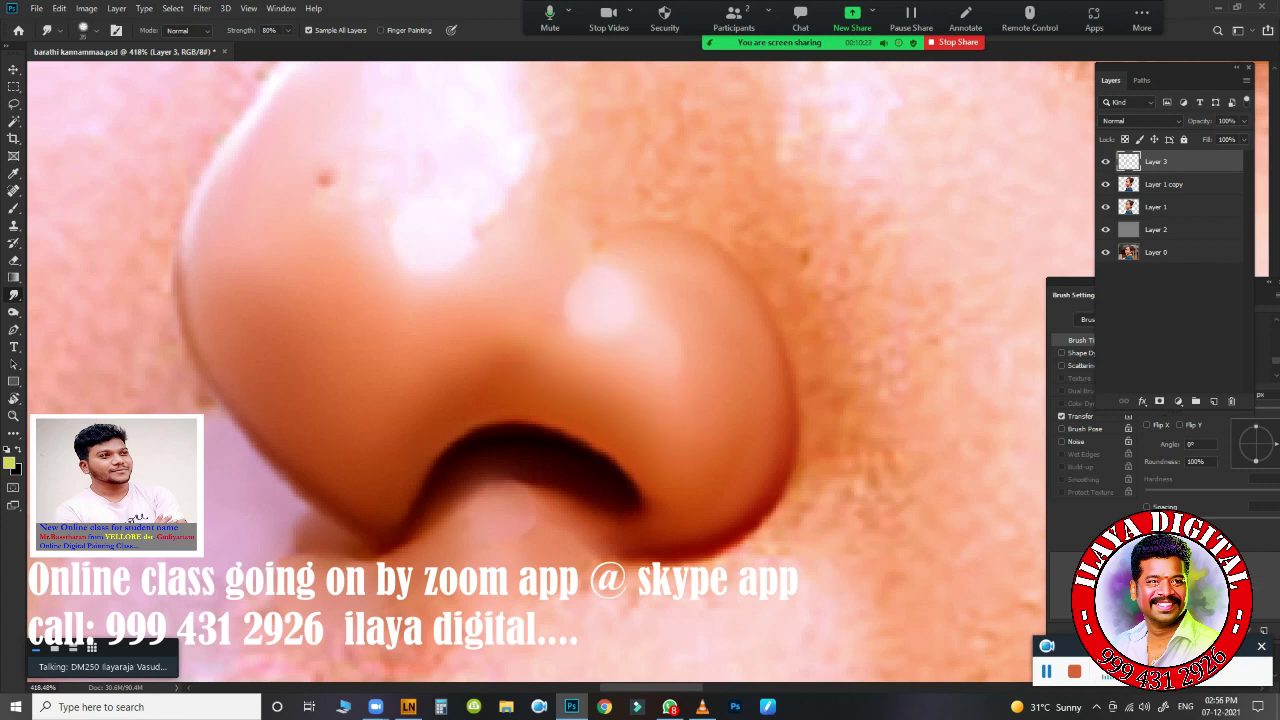
left_click_drag(569, 269, 662, 357)
scroll(650, 420, "down", 5)
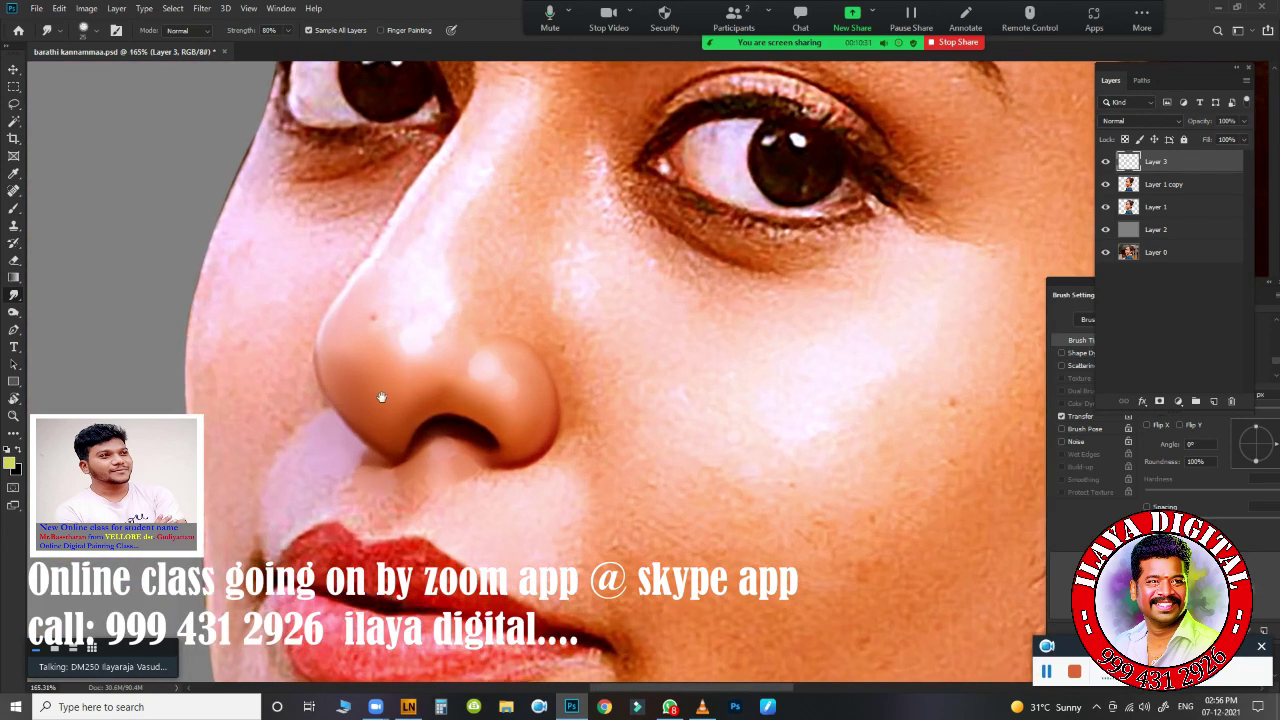
- Frame the eyes and nose, then start a pen path at the inner eye corner
left_click_drag(525, 375, 652, 420)
scroll(668, 316, "up", 1)
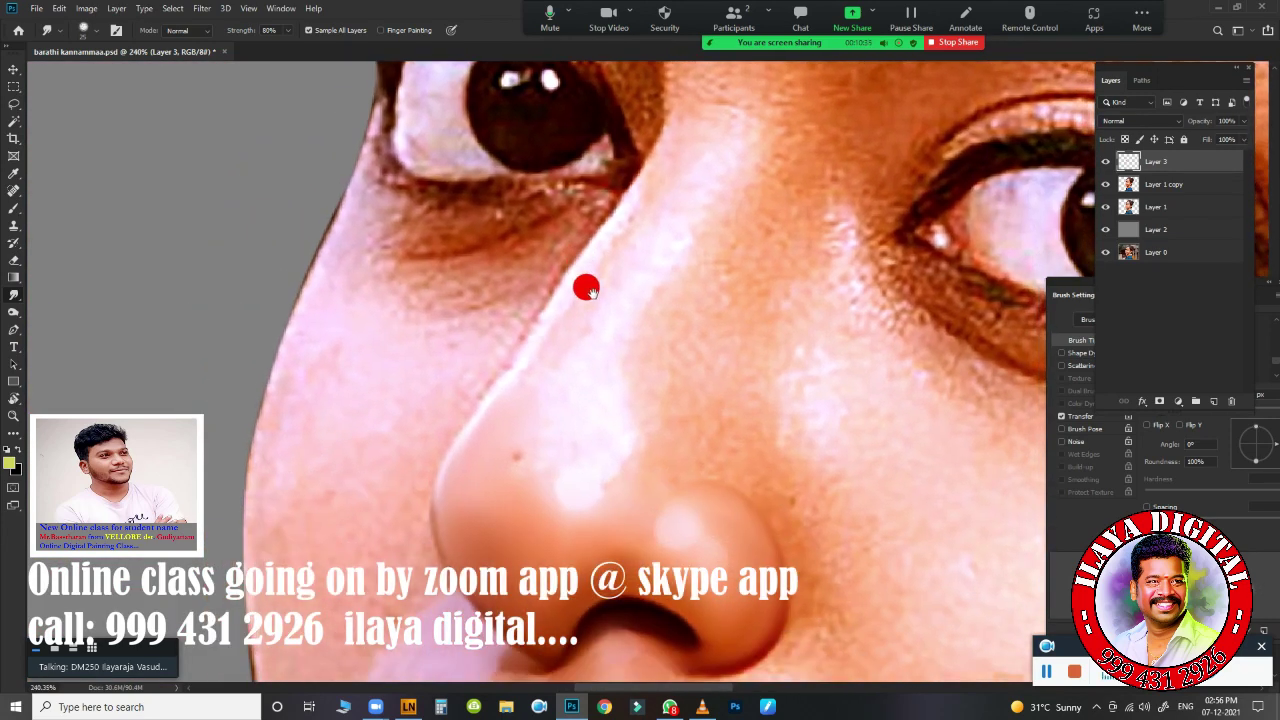
scroll(631, 319, "up", 2)
key("p")
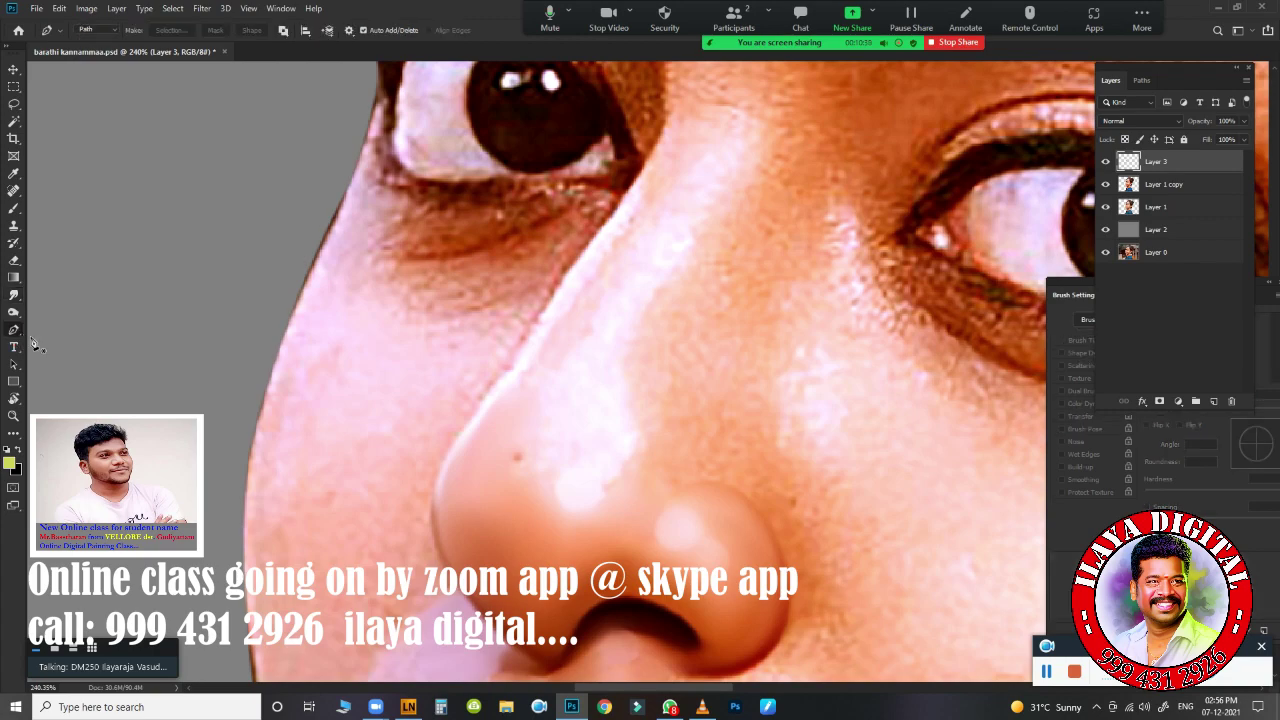
scroll(606, 486, "down", 2)
scroll(608, 366, "down", 1)
scroll(666, 366, "up", 3)
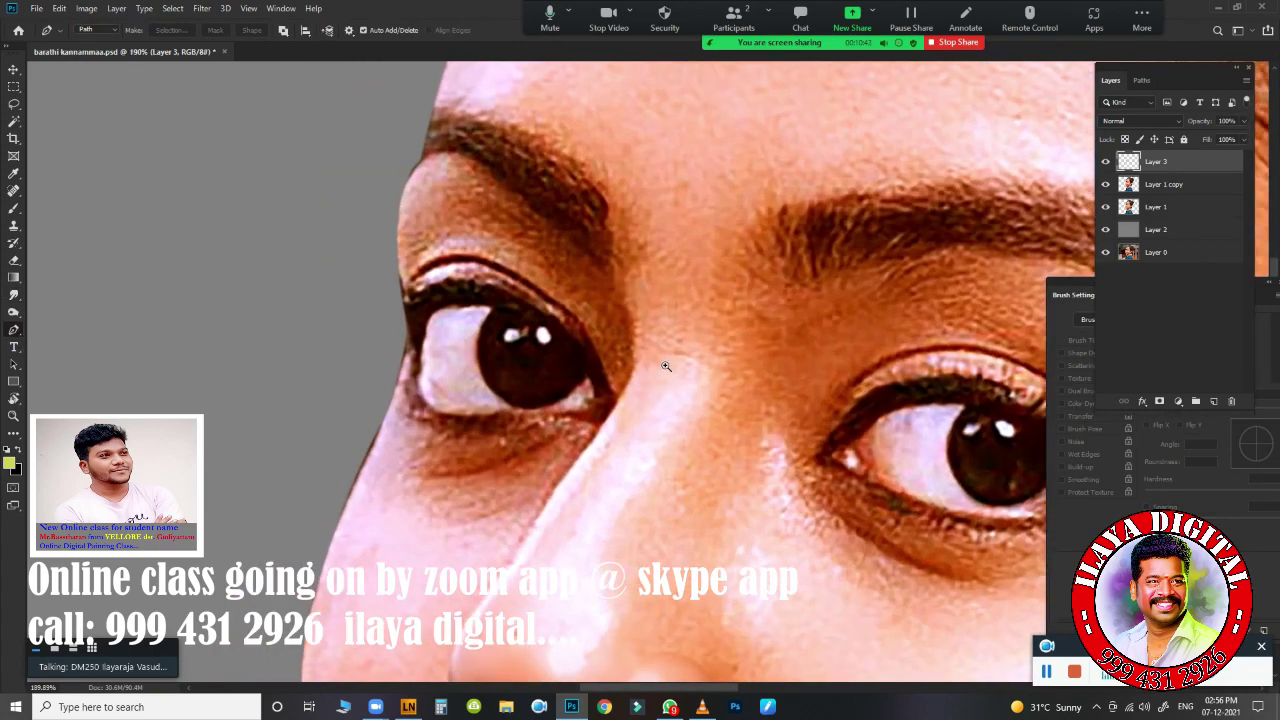
left_click(594, 253)
scroll(620, 300, "down", 1)
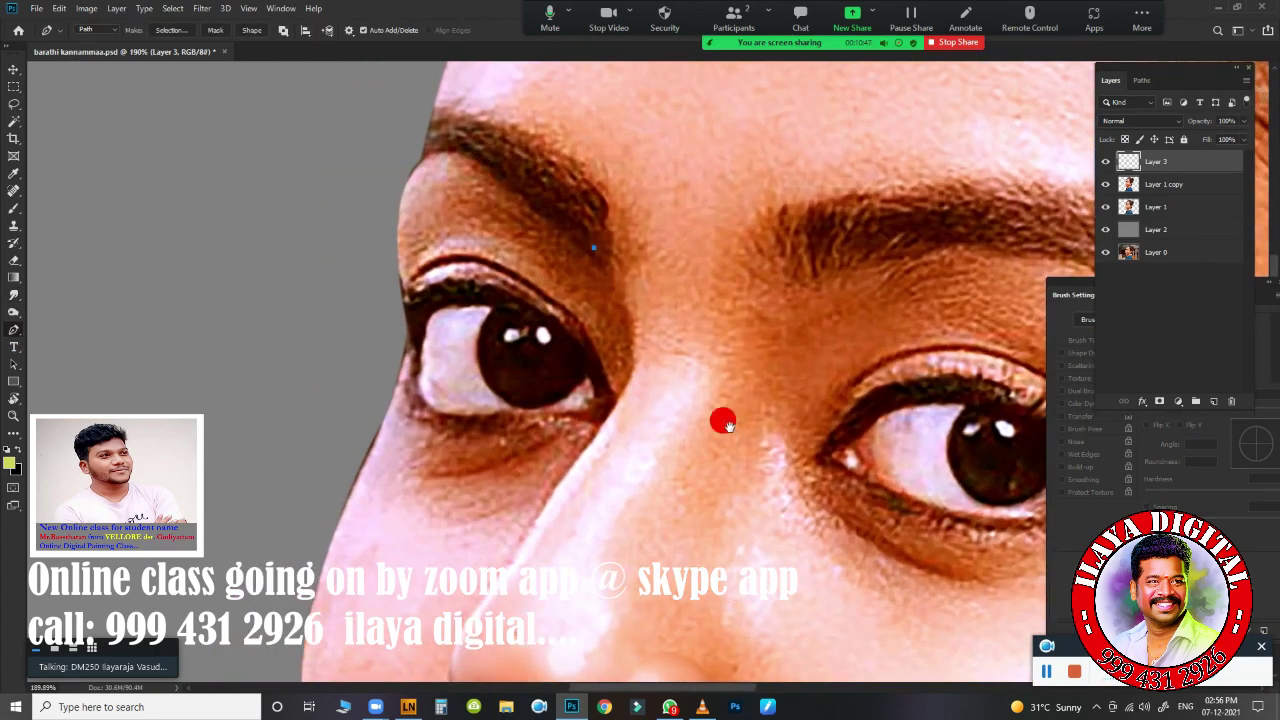
scroll(631, 263, "up", 1)
- Curve the path down the nose bridge and along the side of the nose
left_click_drag(631, 246, 600, 313)
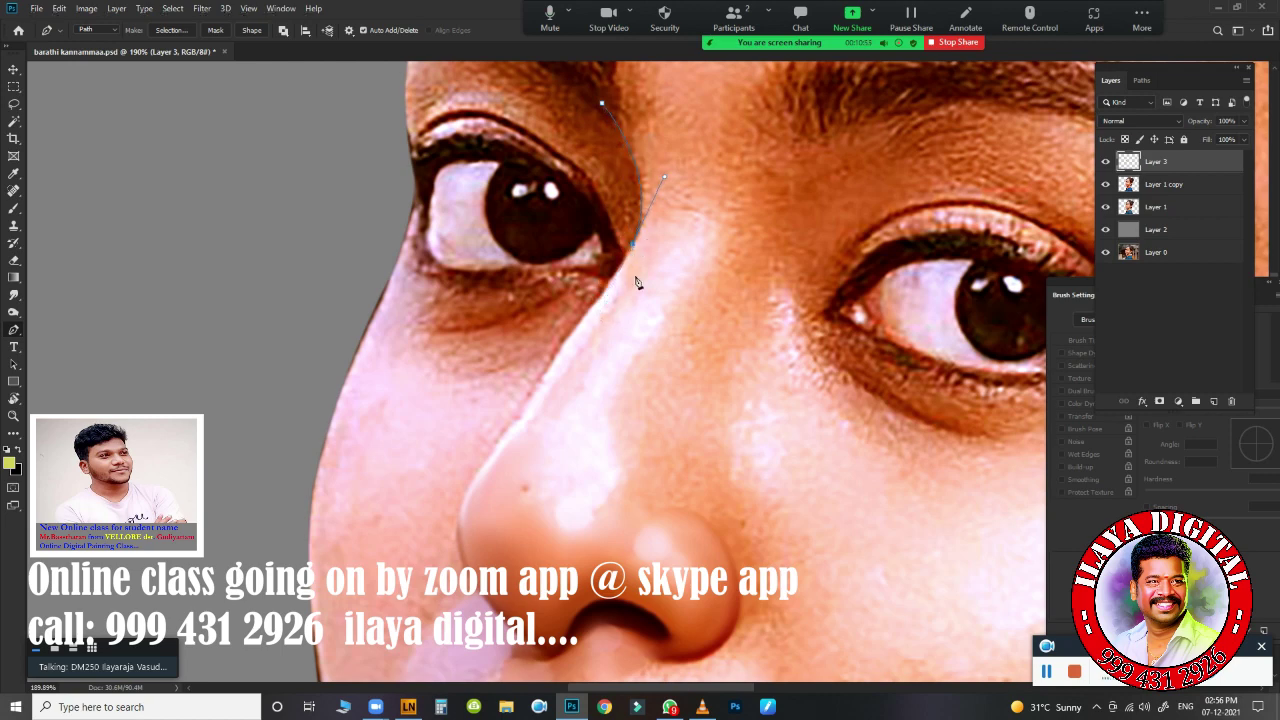
scroll(751, 223, "up", 1)
scroll(622, 277, "up", 1)
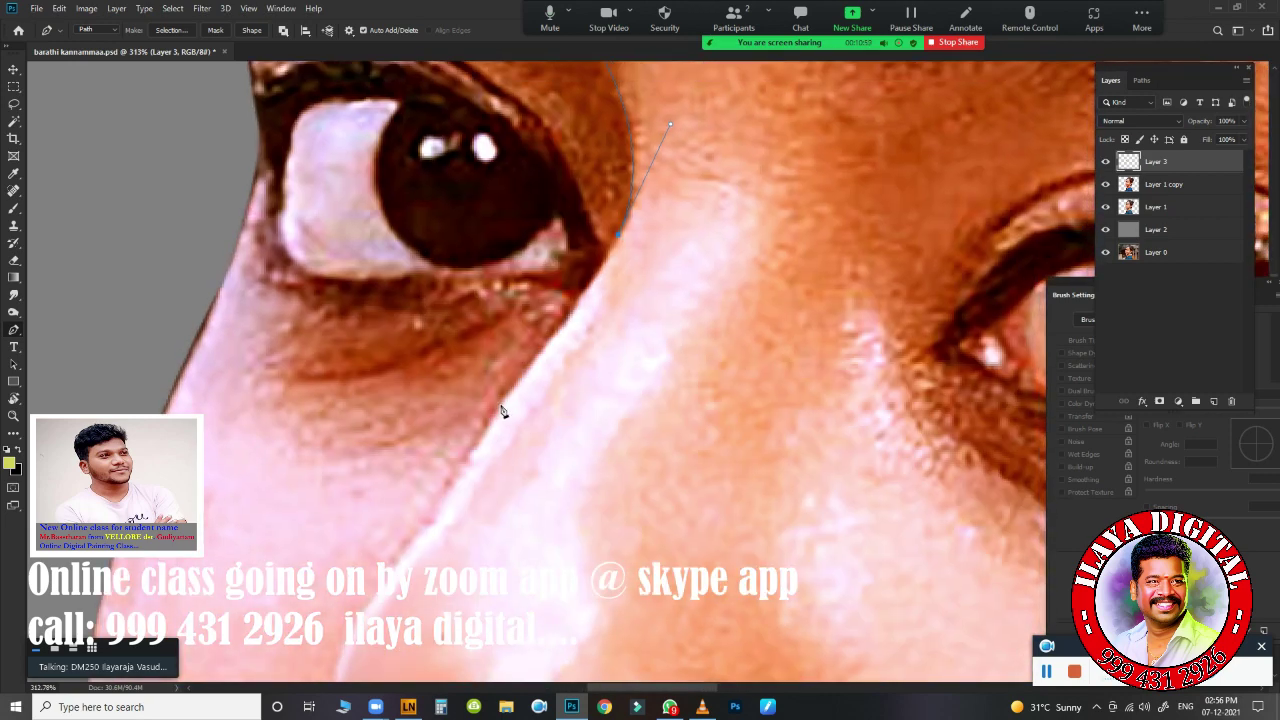
left_click_drag(500, 406, 426, 490)
left_click_drag(513, 411, 631, 229)
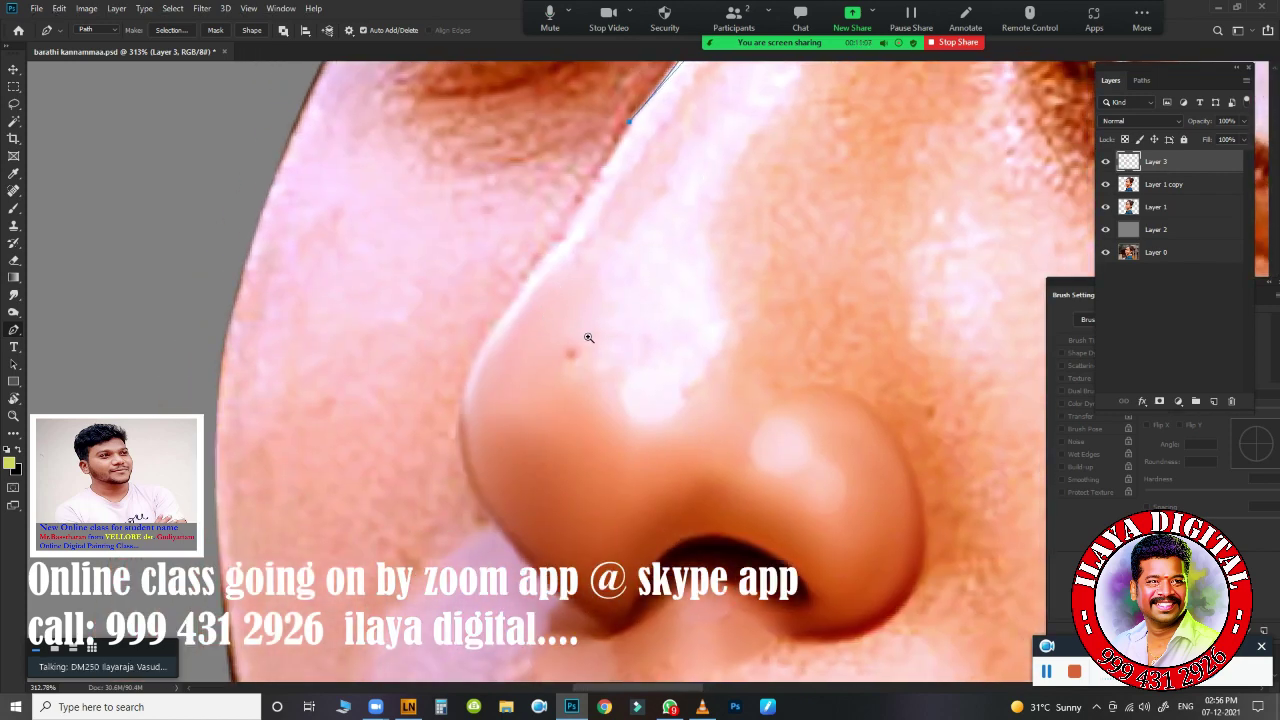
scroll(588, 337, "down", 3)
left_click_drag(557, 312, 531, 345)
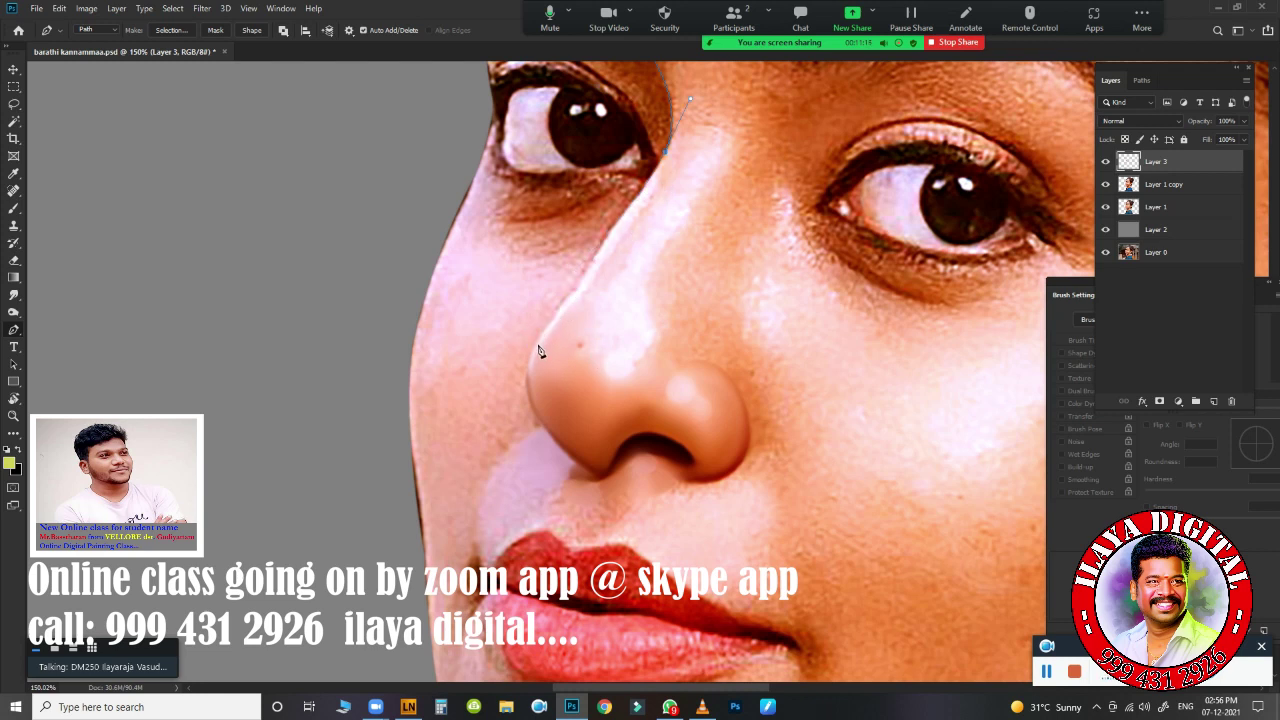
left_click_drag(534, 350, 520, 372)
- Carry the path around the nose tip, under the nostril and up the wing
scroll(612, 395, "up", 4)
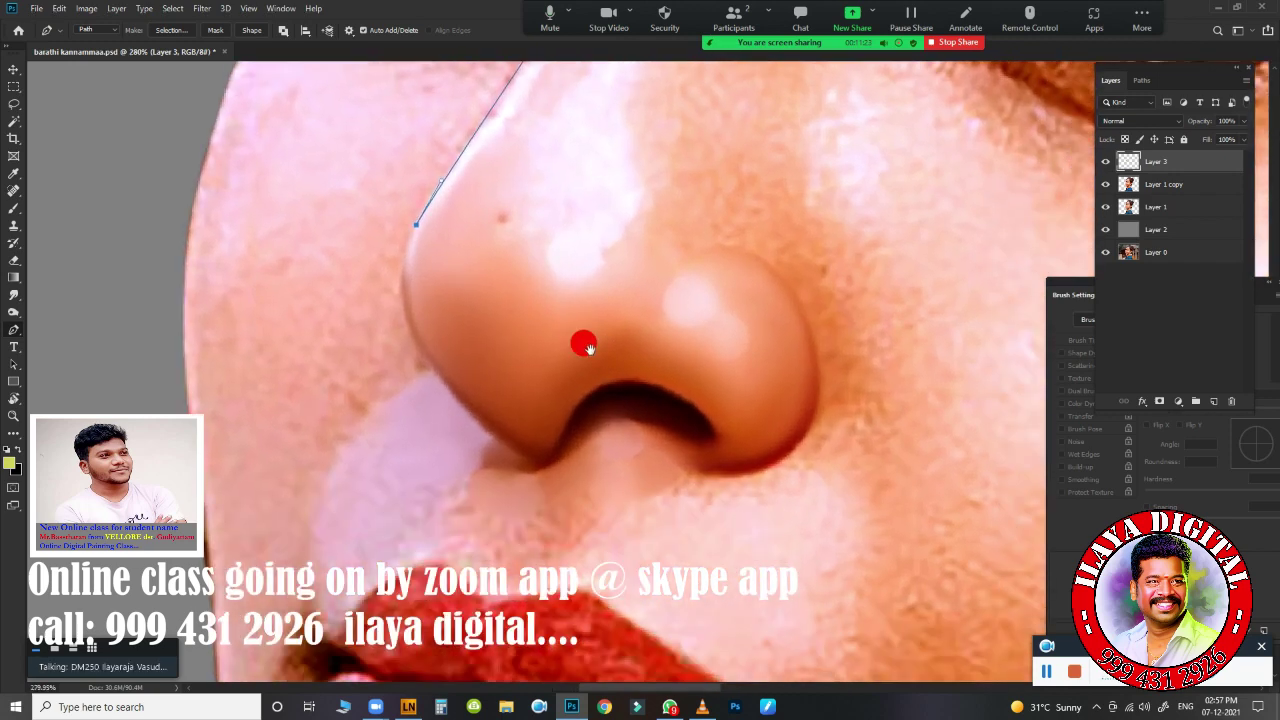
mouse_move(524, 448)
left_mouse_down()
mouse_move(718, 583)
mouse_move(716, 571)
left_mouse_up()
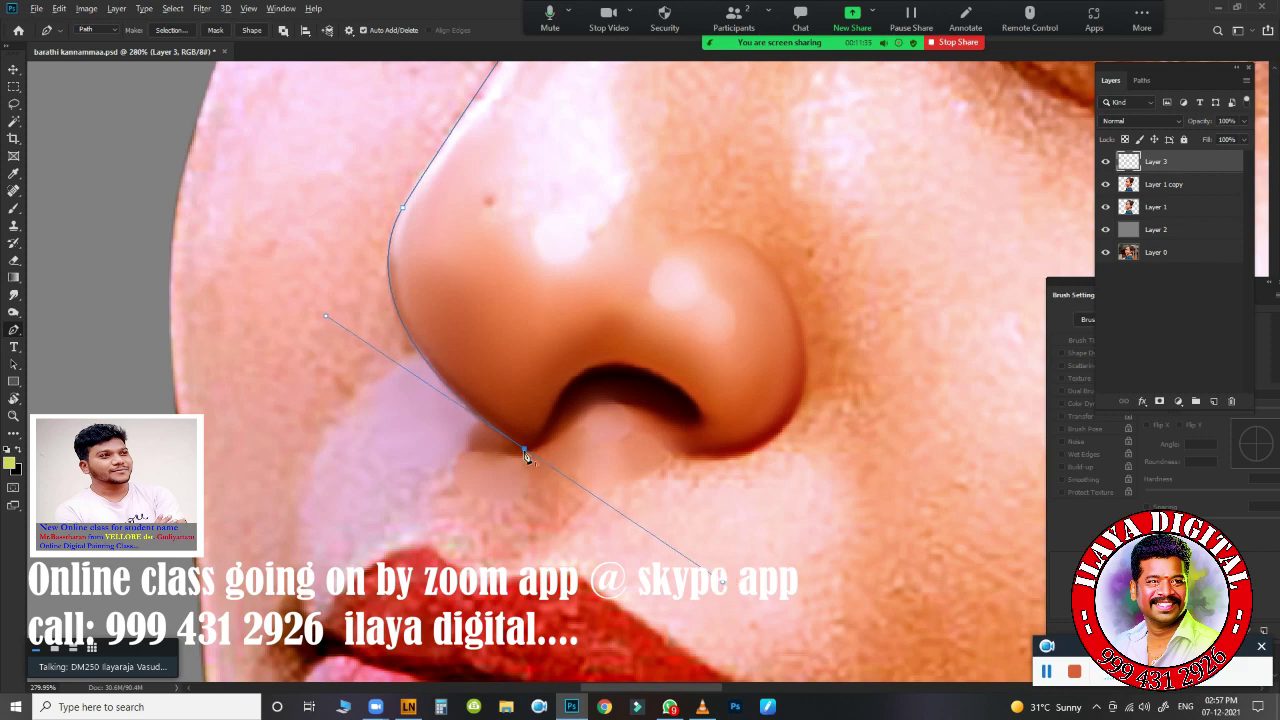
scroll(685, 578, "down", 5)
scroll(671, 508, "up", 5)
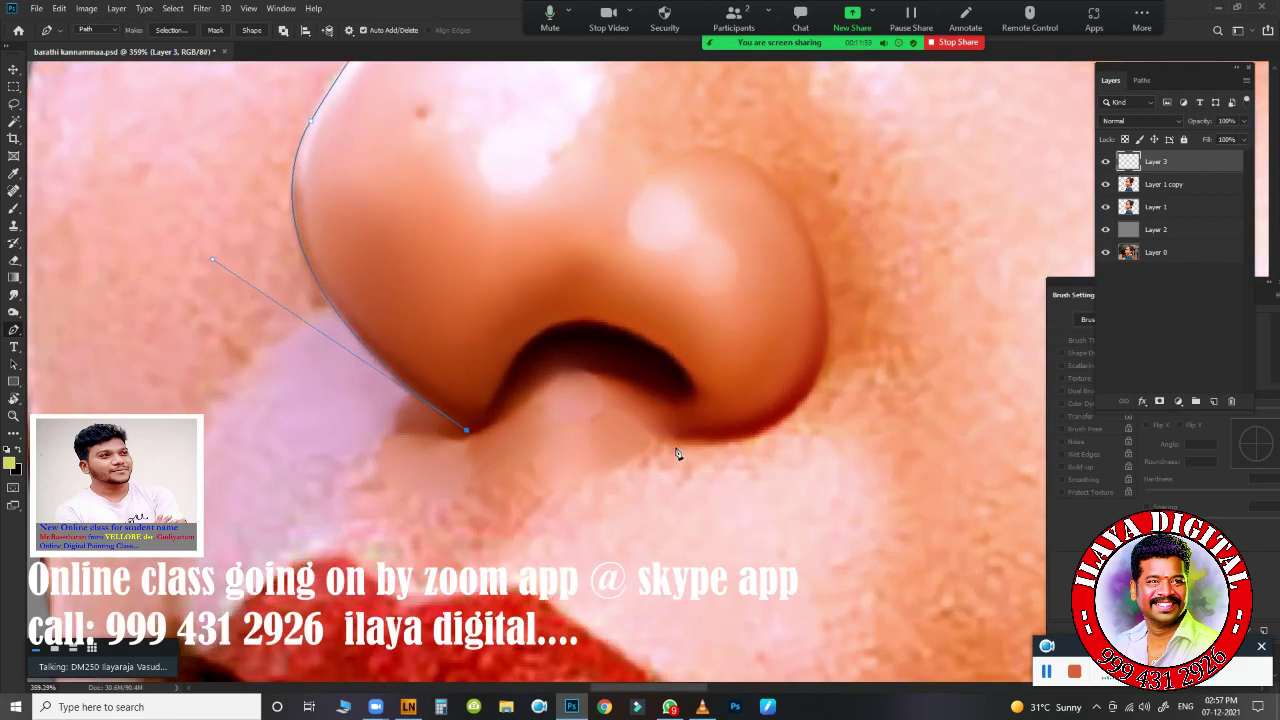
left_click(662, 438)
left_click_drag(830, 313, 833, 140)
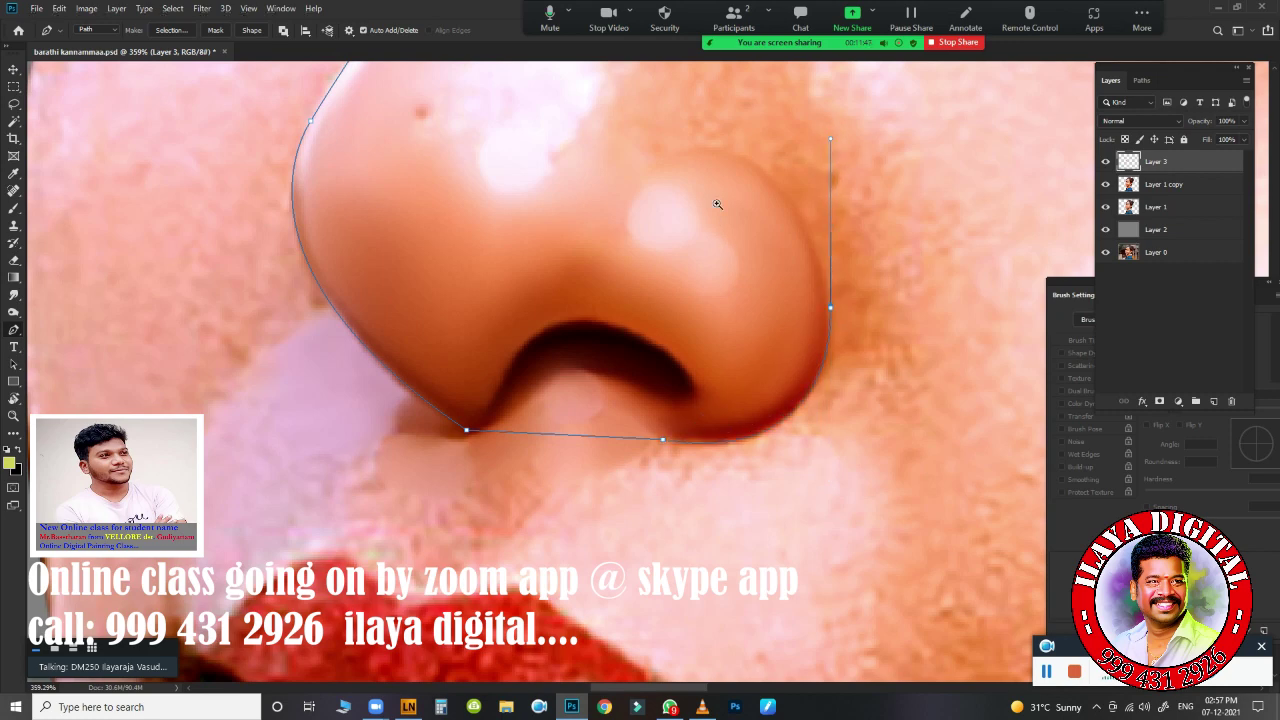
- Curve the path over the top of the nostril and make that anchor a corner
scroll(717, 204, "down", 3)
scroll(726, 234, "up", 2)
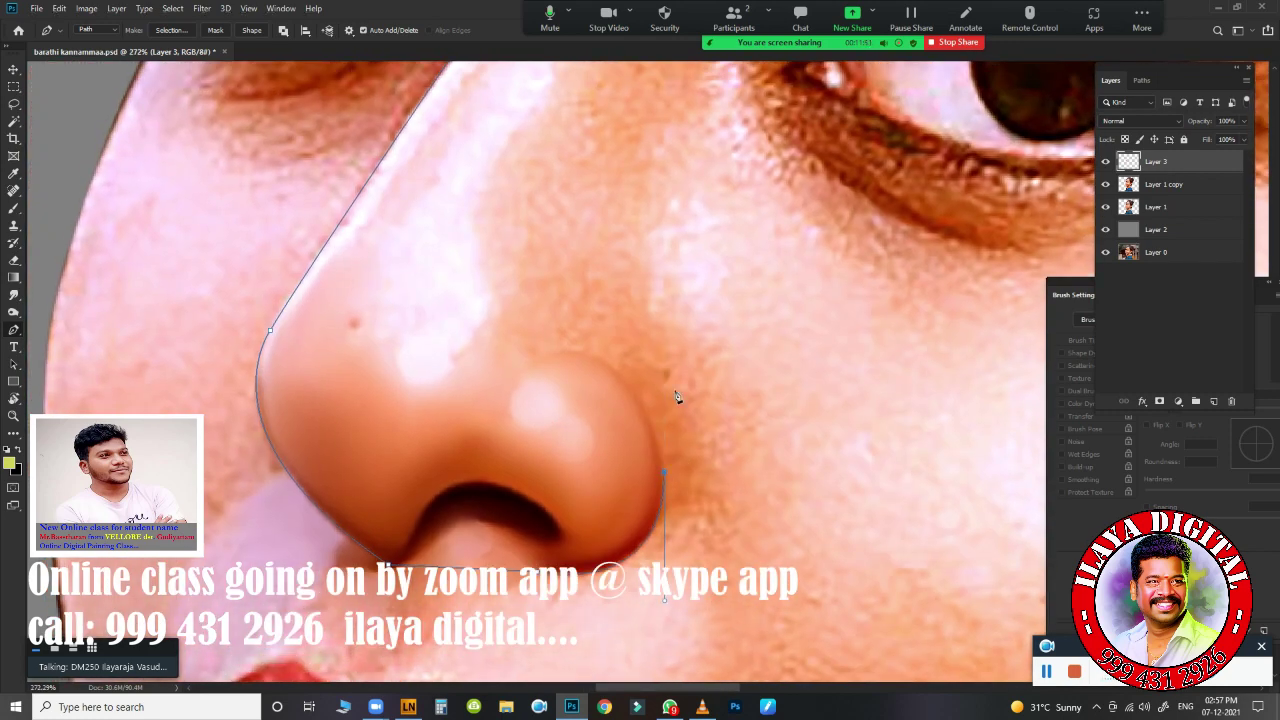
left_click_drag(541, 357, 430, 373)
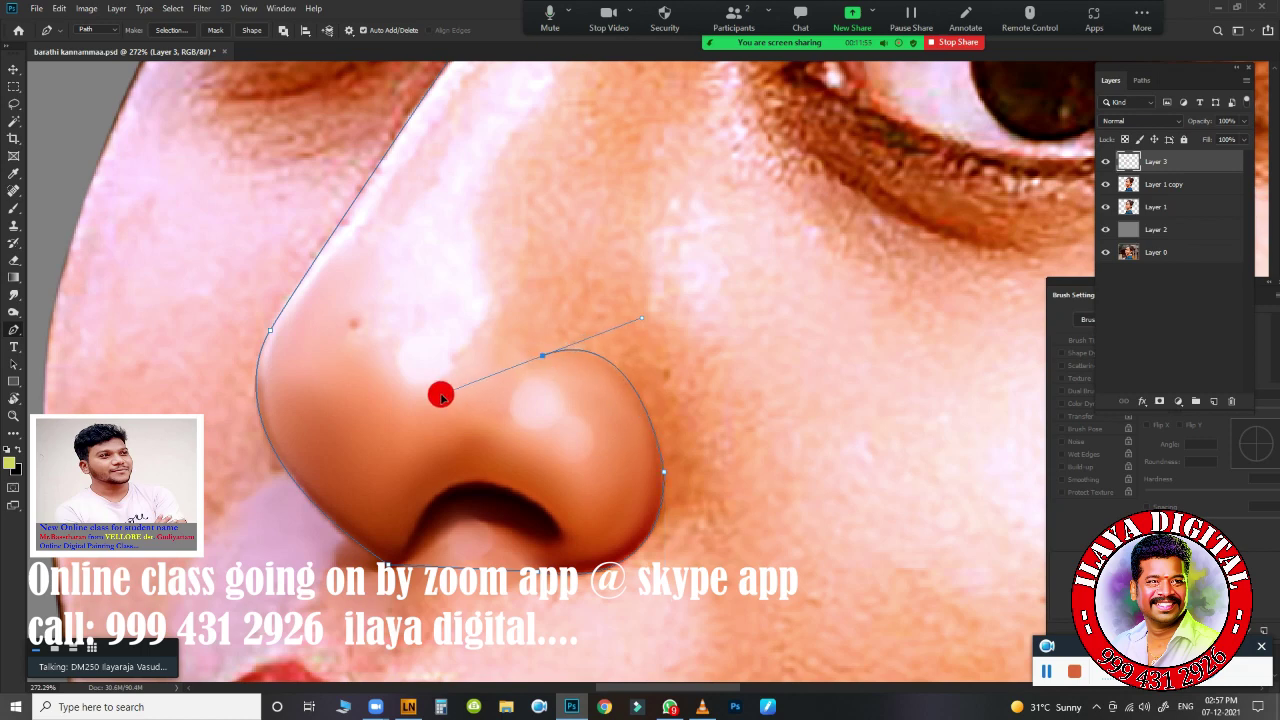
left_click(541, 356, "alt")
scroll(541, 357, "down", 3)
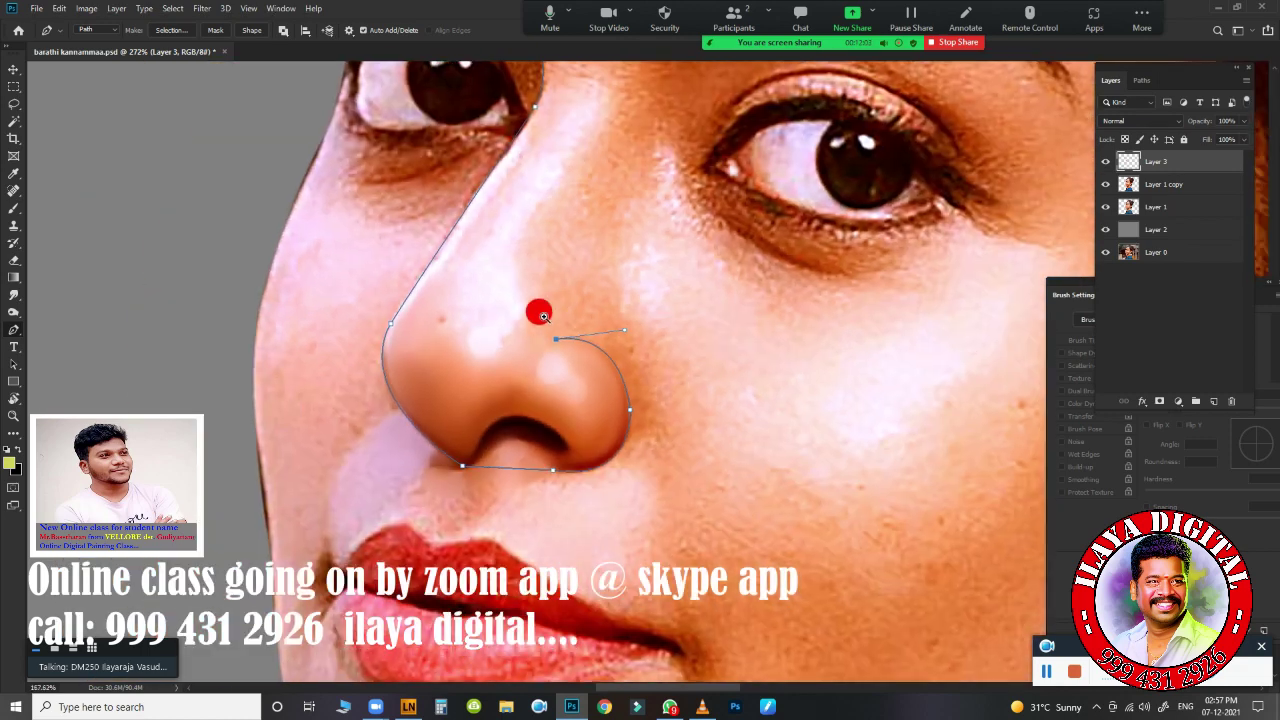
scroll(531, 309, "down", 2)
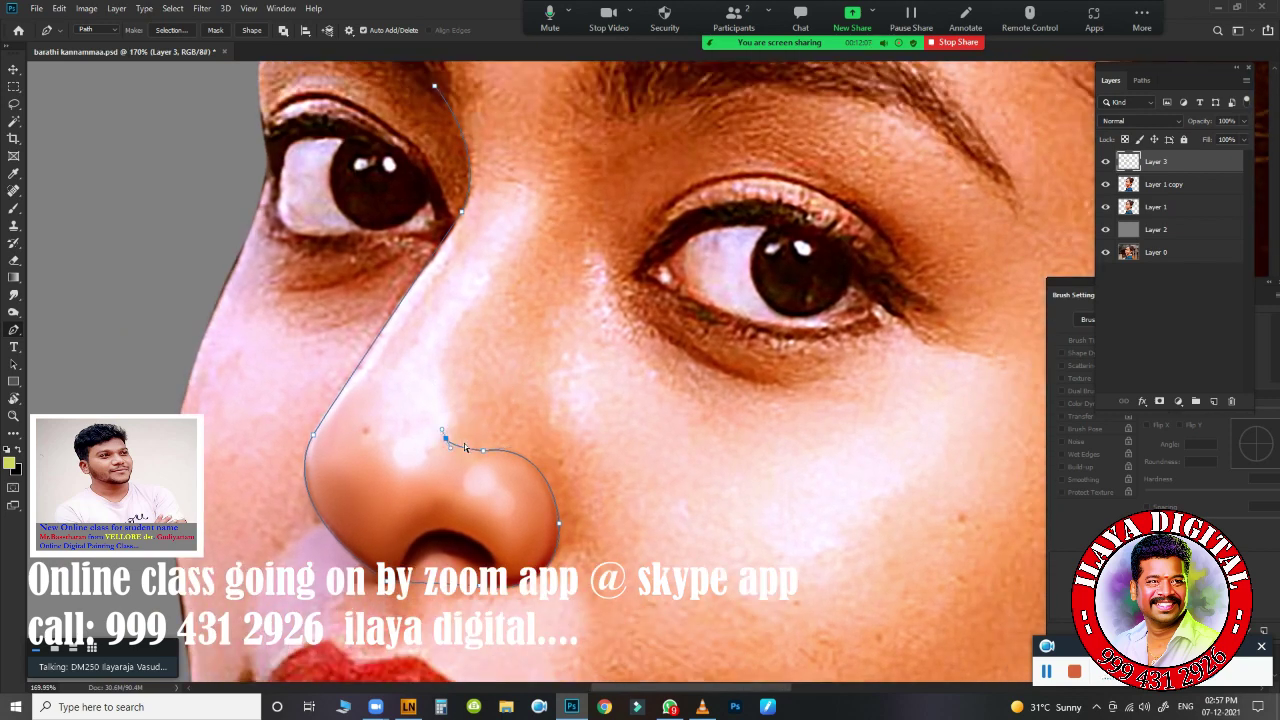
- Extend the pen path from above the nostril up the nose and along the eyebrow
left_click(452, 416)
left_click_drag(441, 362, 452, 338)
left_click_drag(543, 197, 566, 168)
left_click_drag(585, 240, 557, 290)
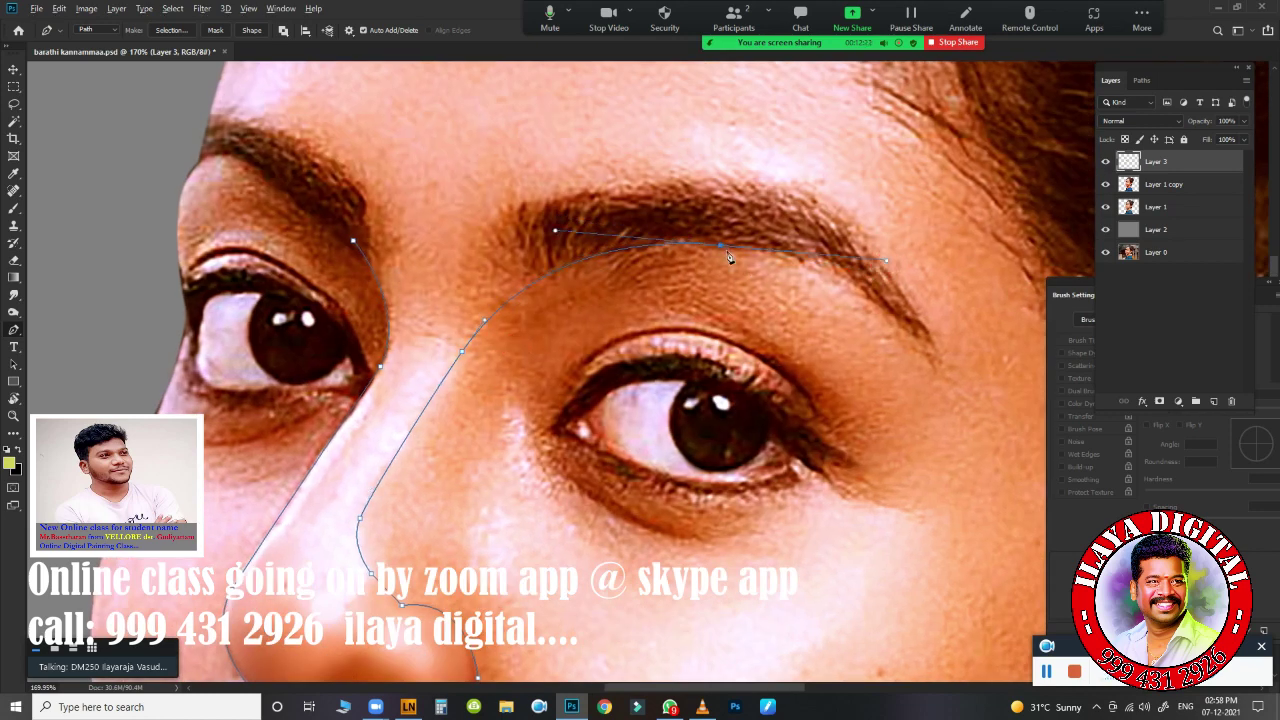
left_click_drag(933, 367, 1016, 487)
- Close the path across the forehead and load it as a selection
left_click(998, 409)
left_click(999, 293)
left_click(976, 212)
left_click_drag(903, 153, 828, 112)
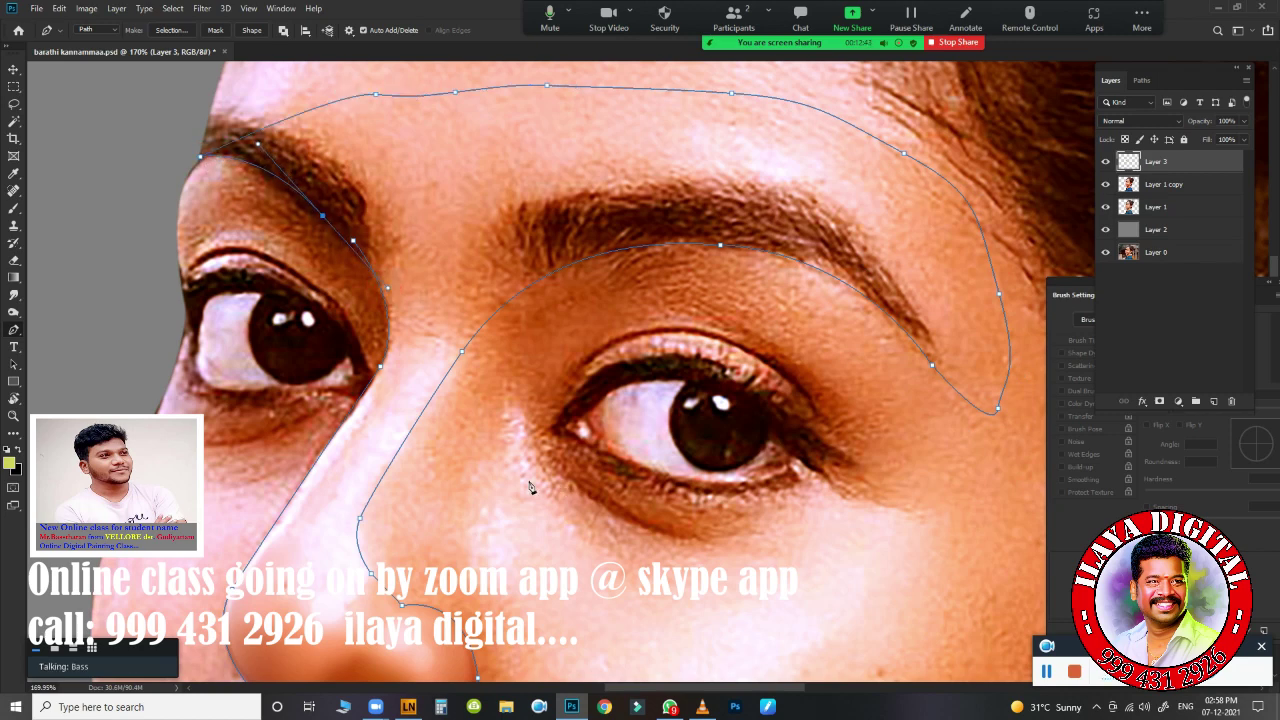
key("ctrl+Return")
key("ctrl+0")
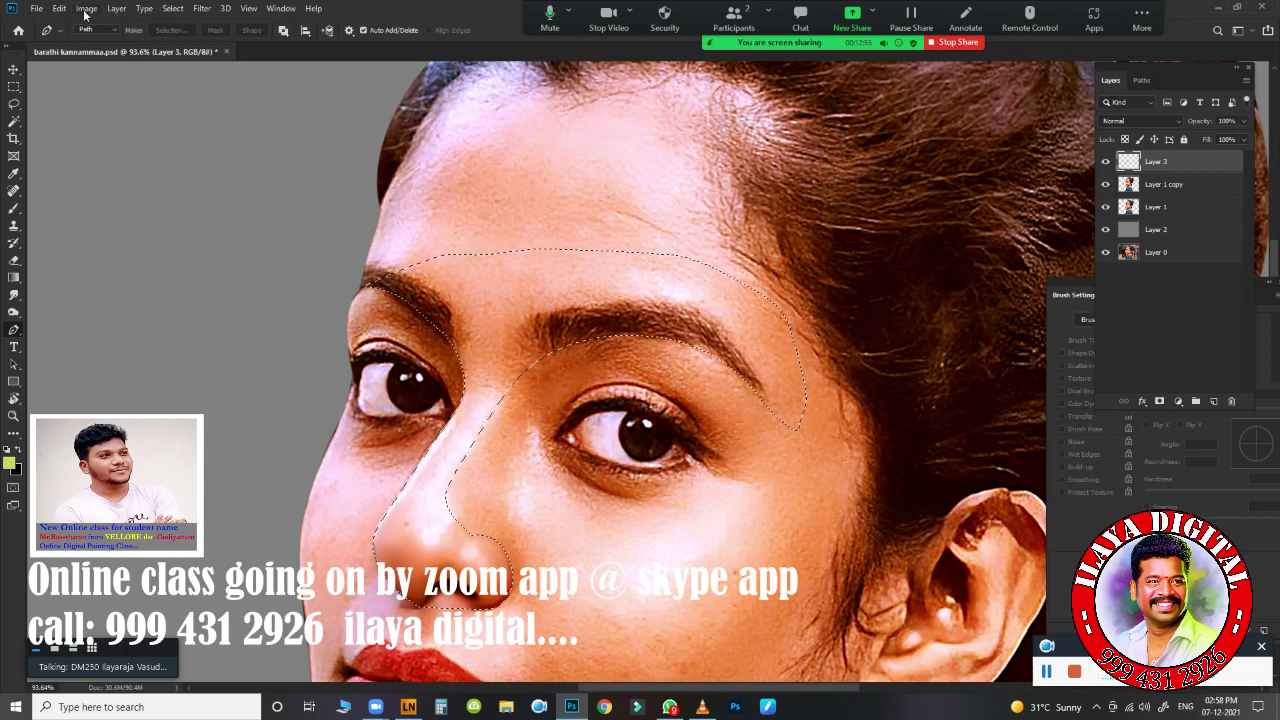
- Apply a 2-pixel Feather Radius to the nose-and-brow selection
key("shift+F6")
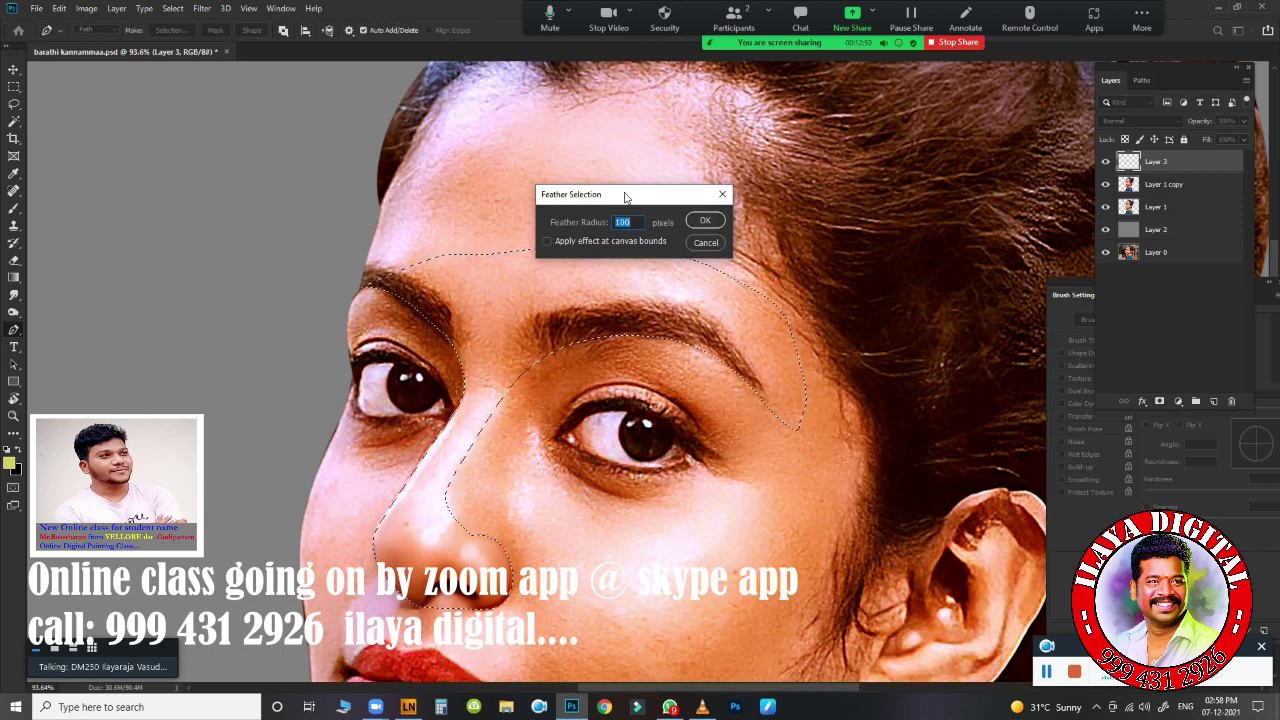
type("2")
key("Return")
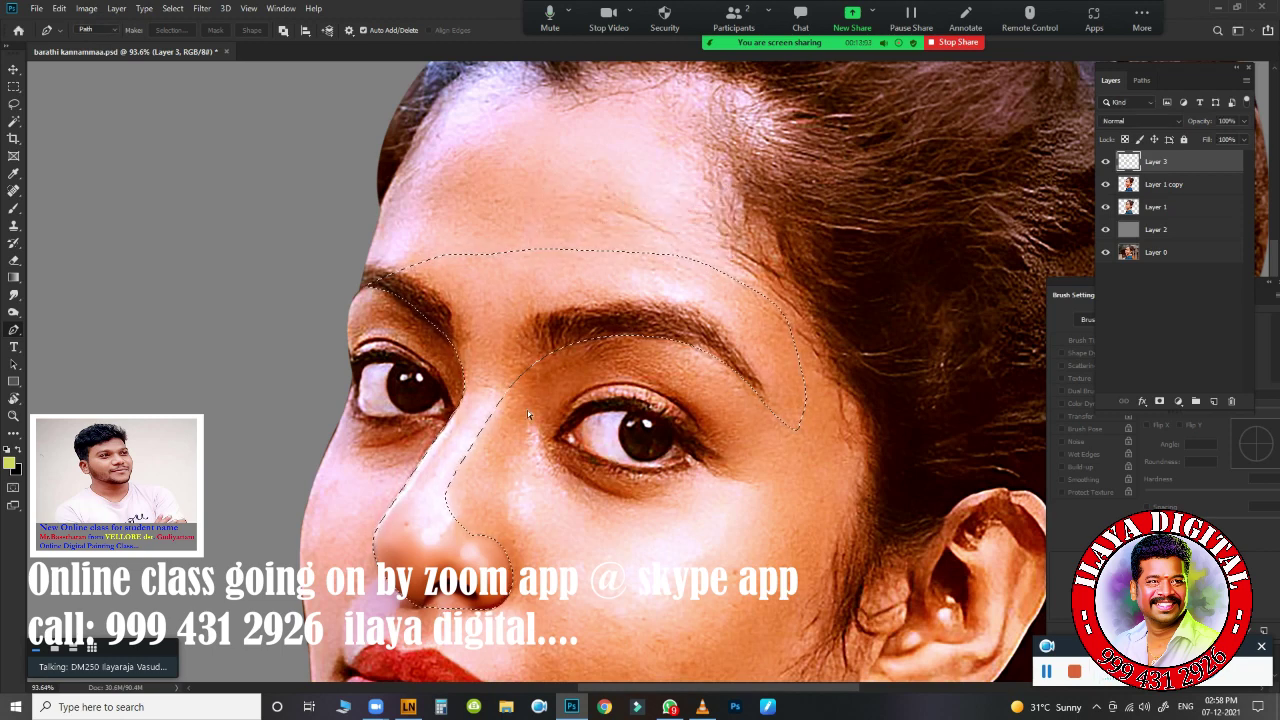
scroll(527, 410, "up", 3)
key("shift+F6")
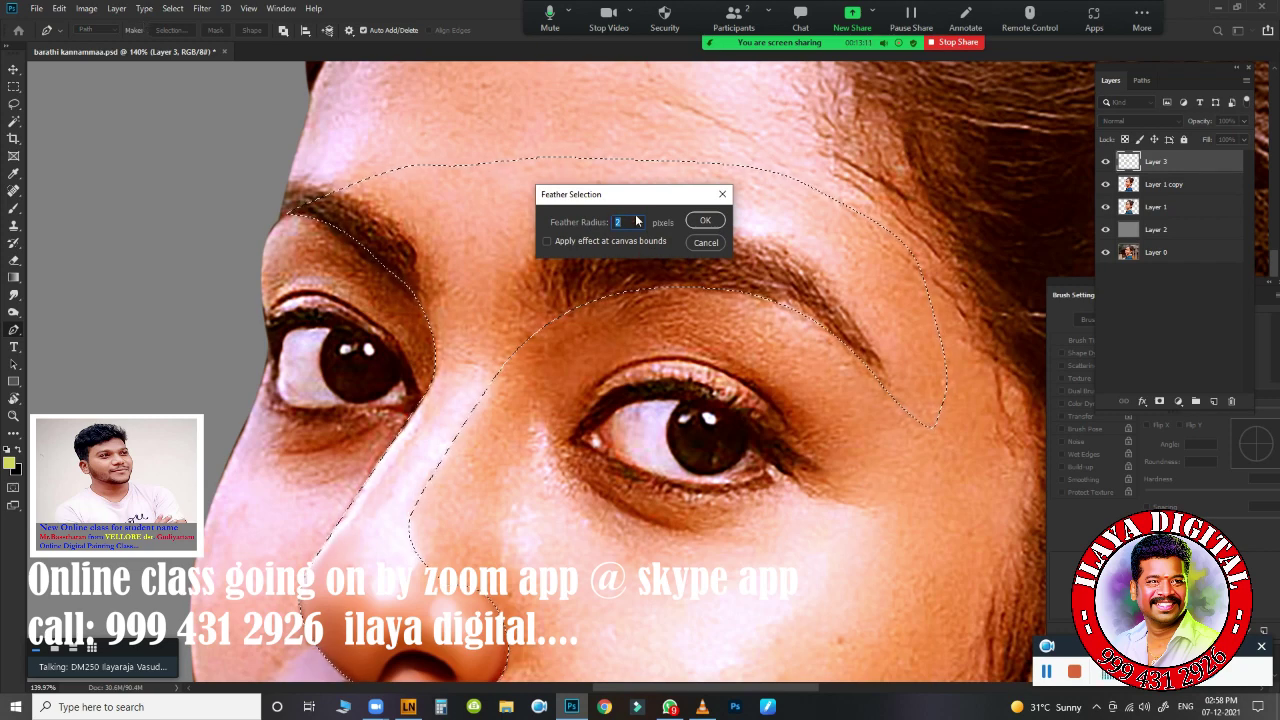
left_click(705, 220)
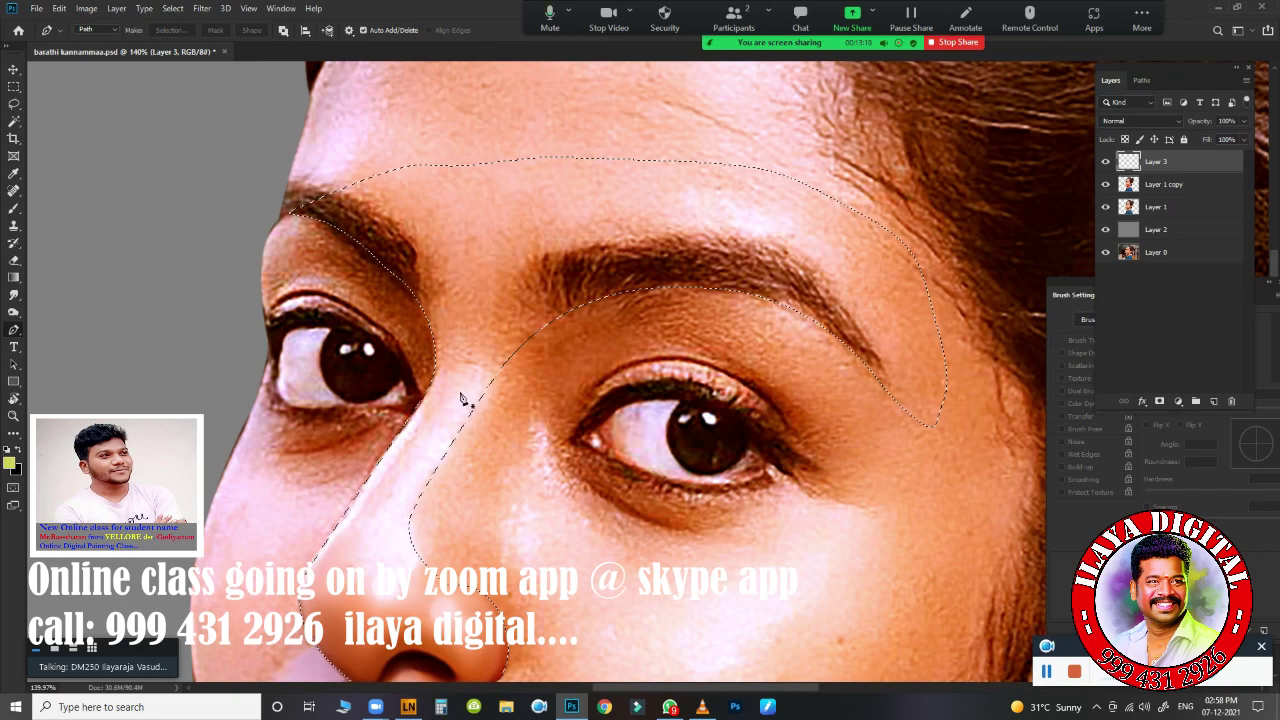
key("r")
key("ctrl+h")
scroll(462, 415, "up", 4)
- Rotate the canvas about 36° along the nose bridge and load the Mixer Brush 'ilaya skin' preset
key("r")
mouse_move(516, 376)
left_mouse_down()
mouse_move(605, 228)
mouse_move(620, 340)
left_mouse_up()
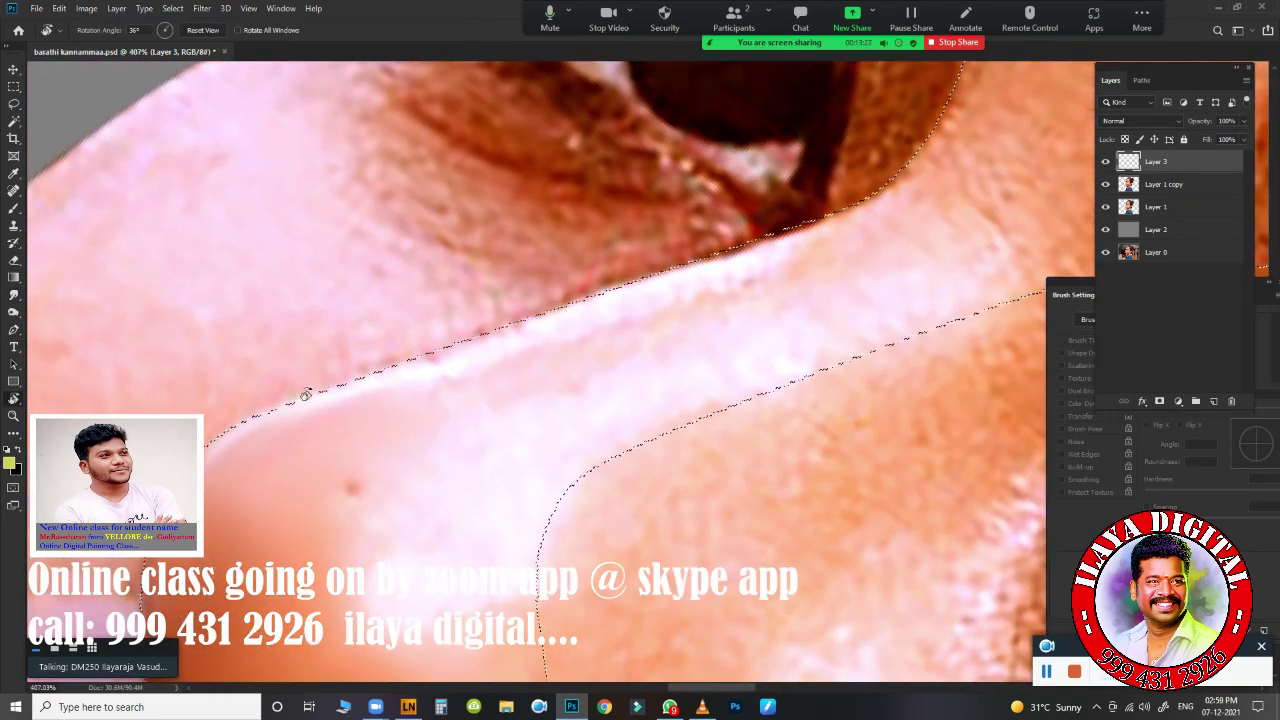
right_click(14, 210)
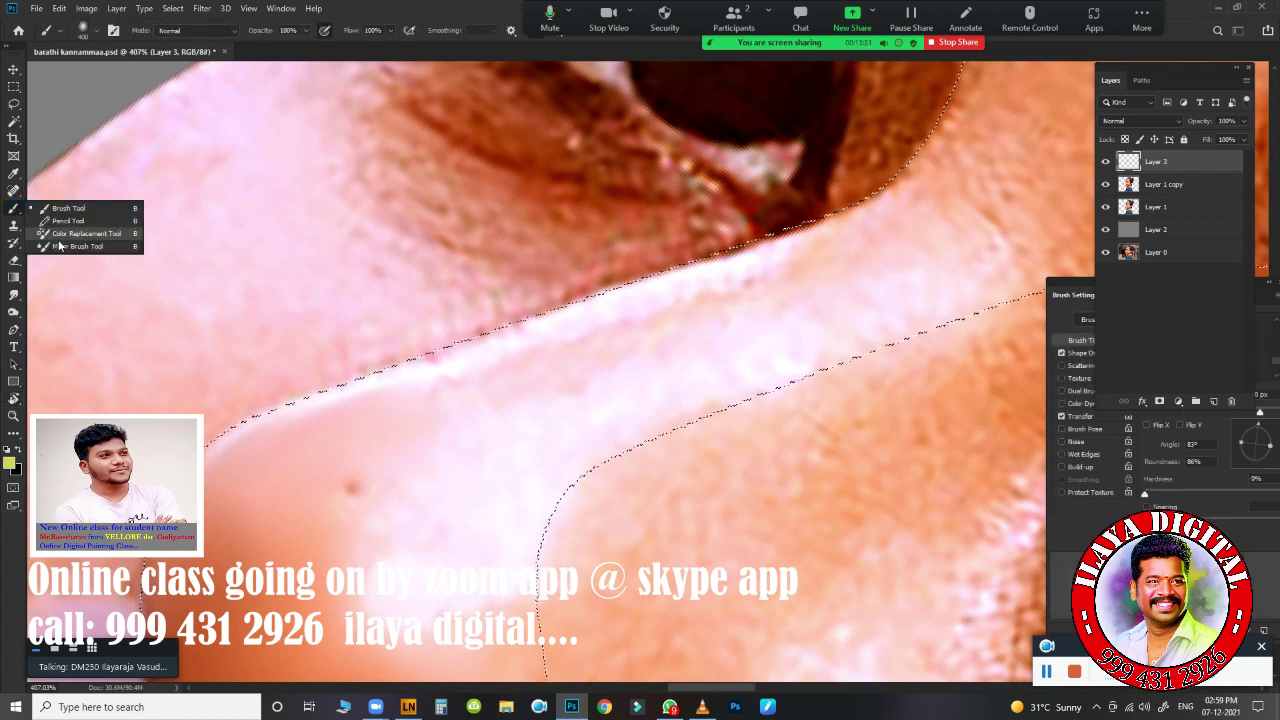
left_click(60, 245)
right_click(330, 308)
left_click(425, 481)
left_click(410, 57)
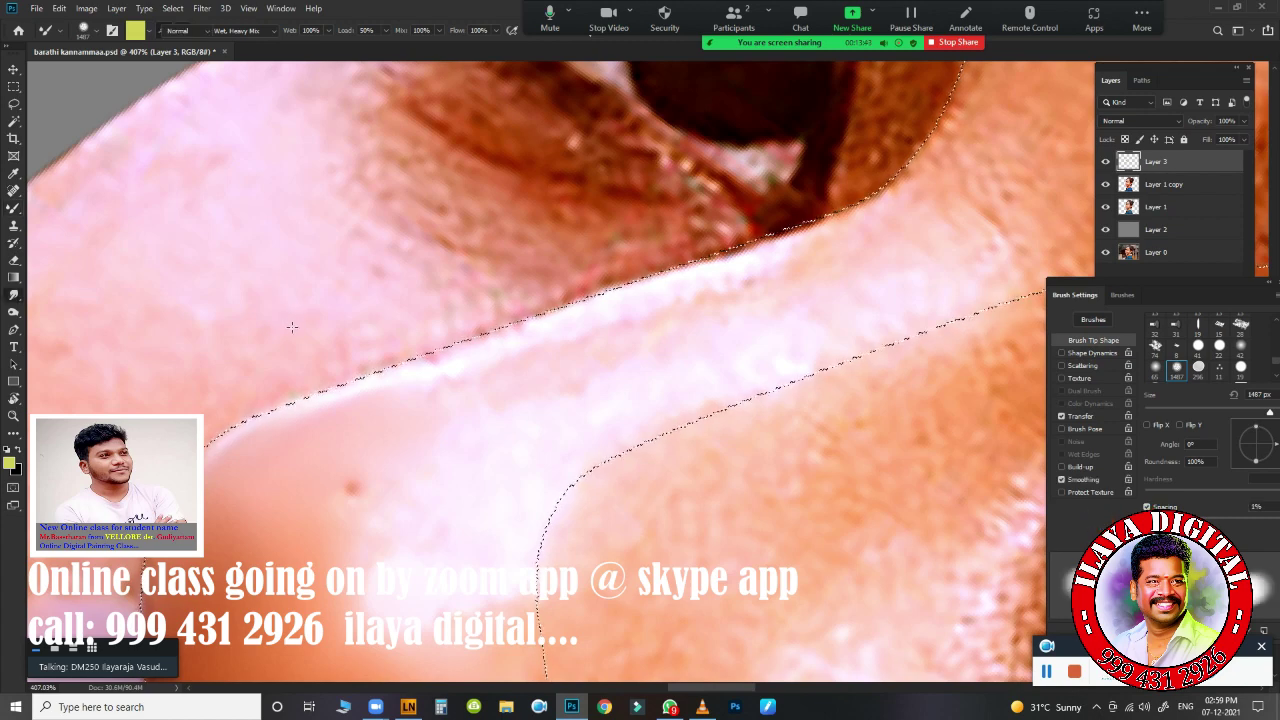
key("r")
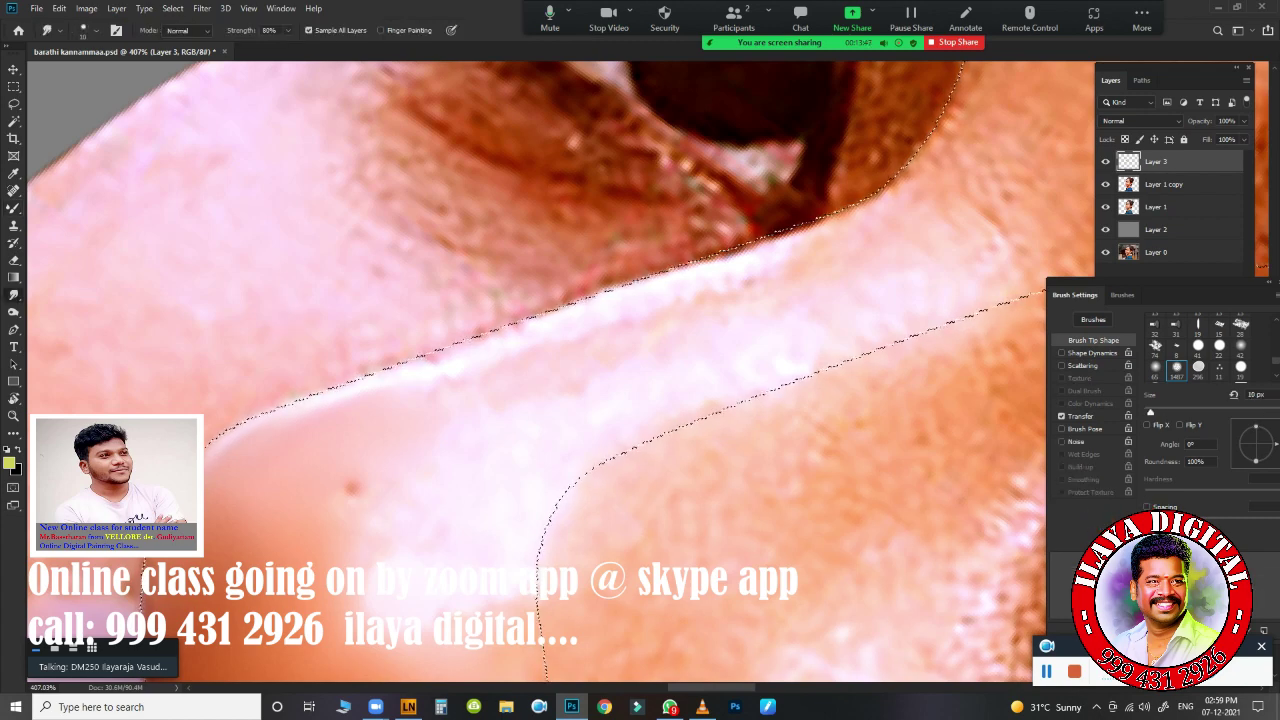
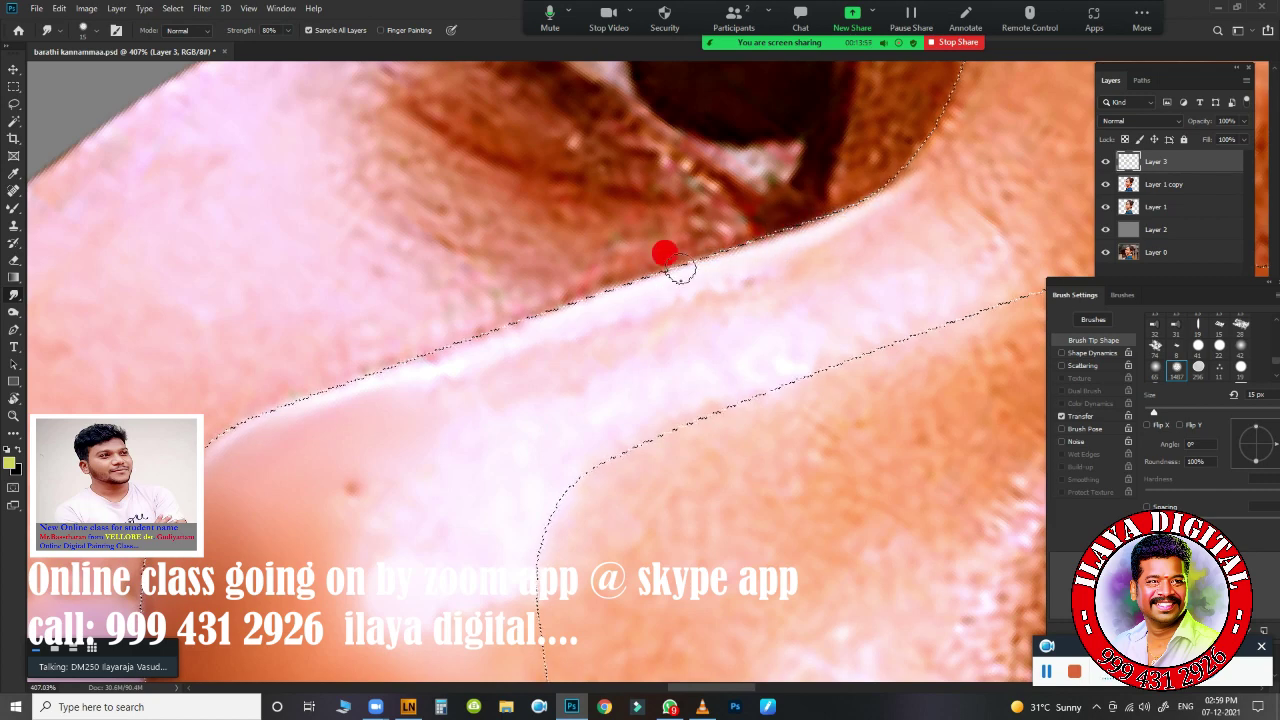
- Choose a different brush tip preset and enable Transfer with Strength set to Pen Pressure
right_click(38, 292)
left_click(497, 14)
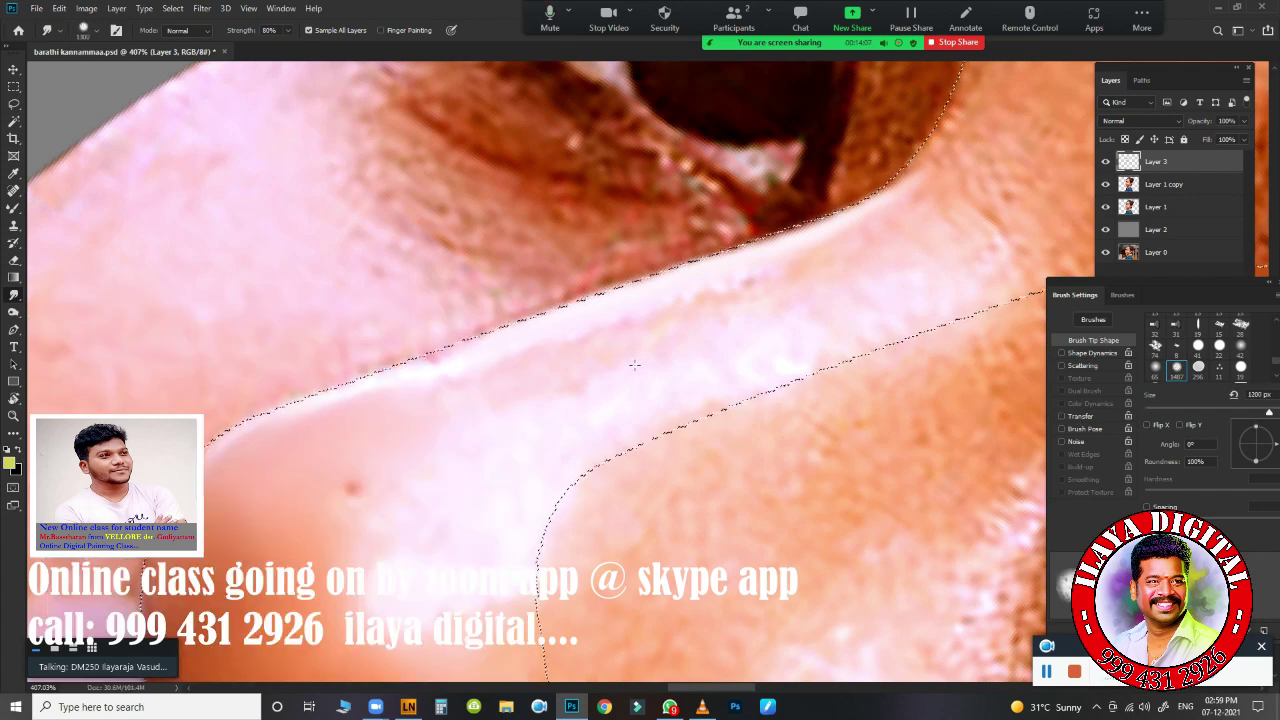
left_click(1080, 417)
left_click(1080, 341)
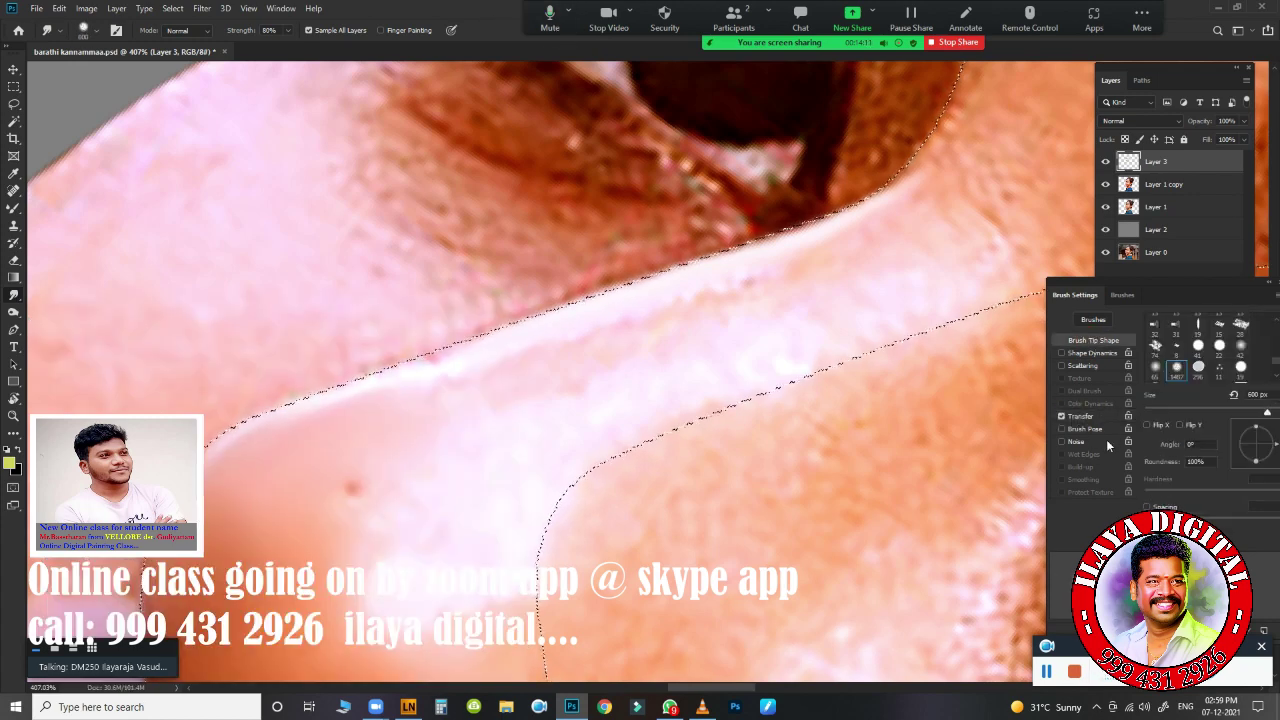
left_click(1081, 415)
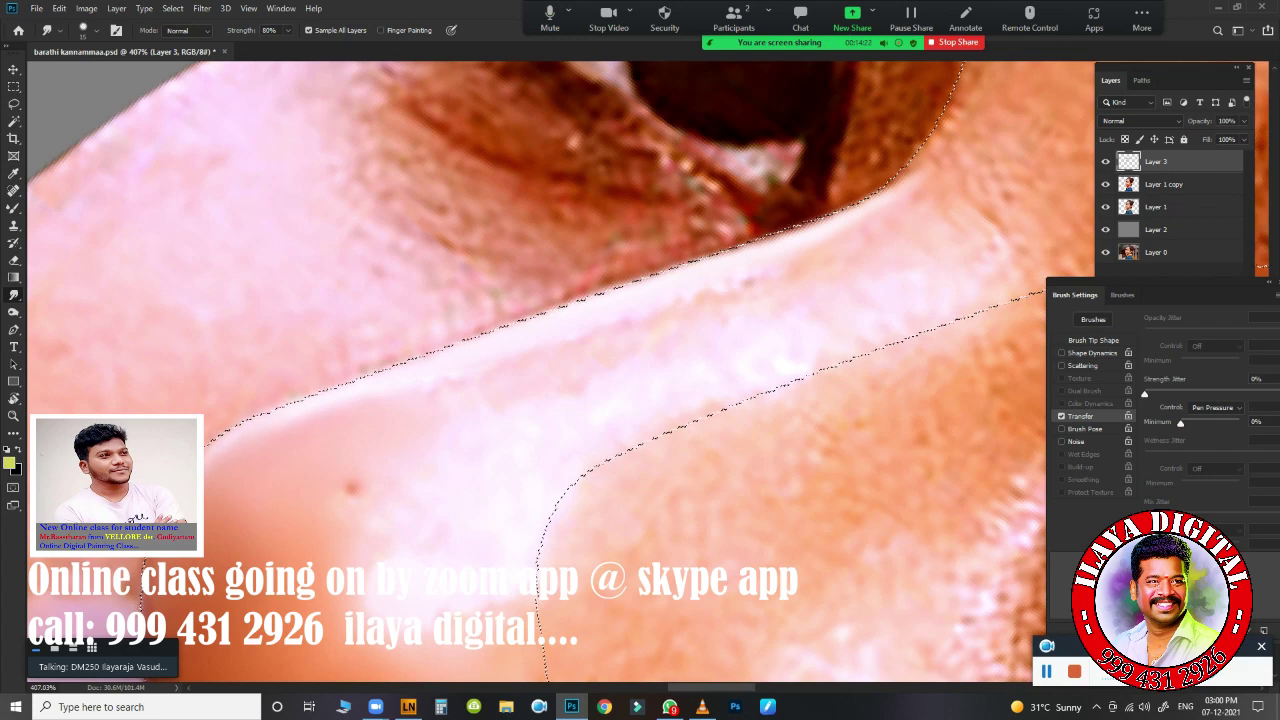
- Smudge down along the nose's side edges and along the nose-bridge edge
left_click_drag(147, 553, 267, 373)
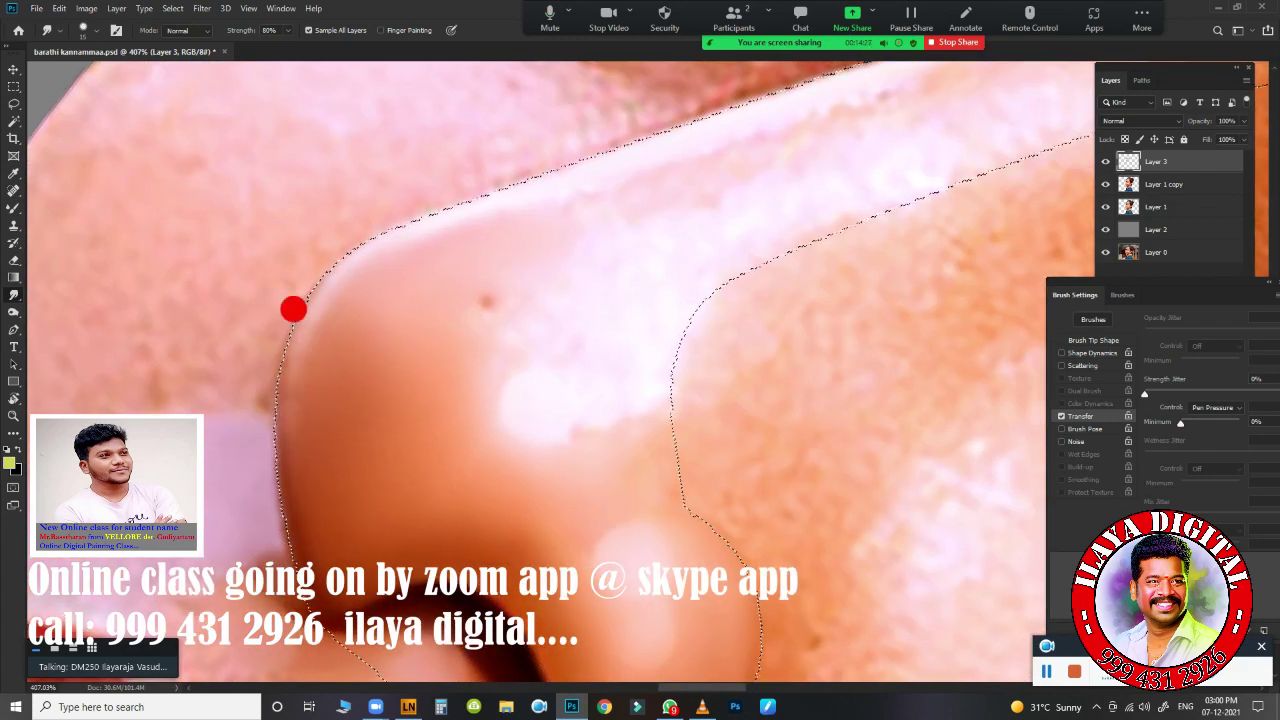
left_click_drag(288, 430, 268, 508)
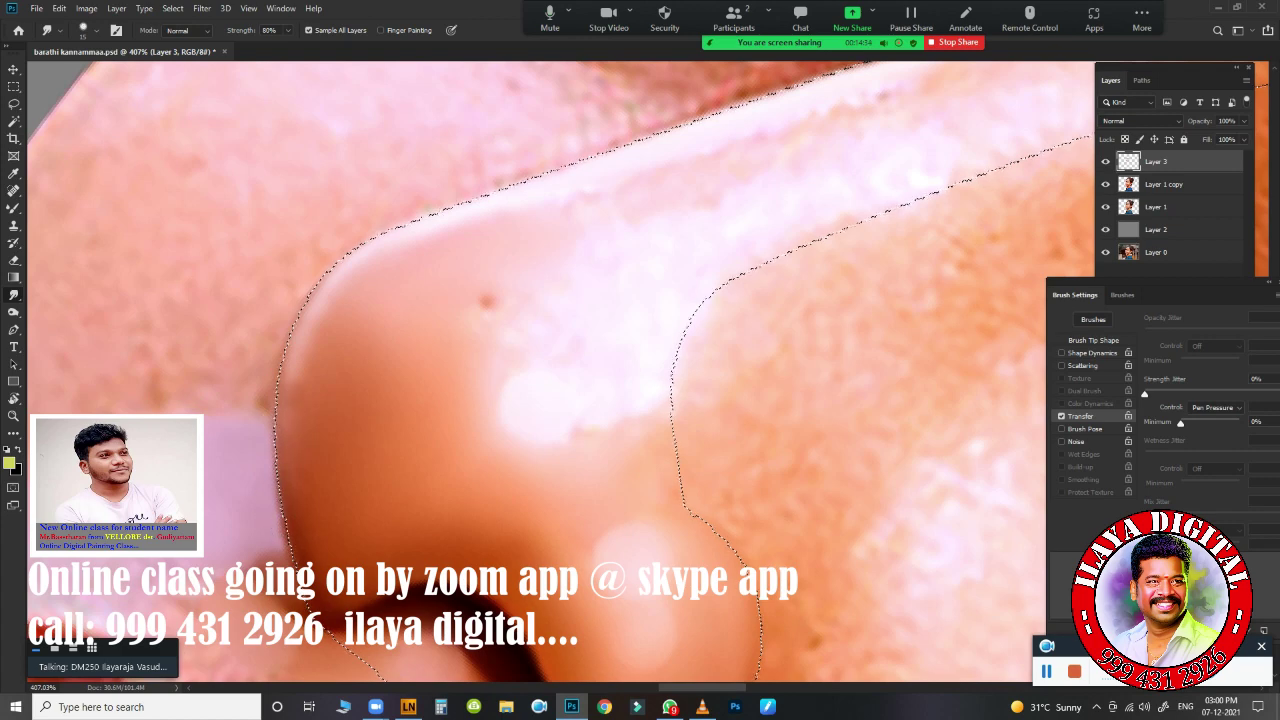
left_click_drag(284, 387, 320, 422)
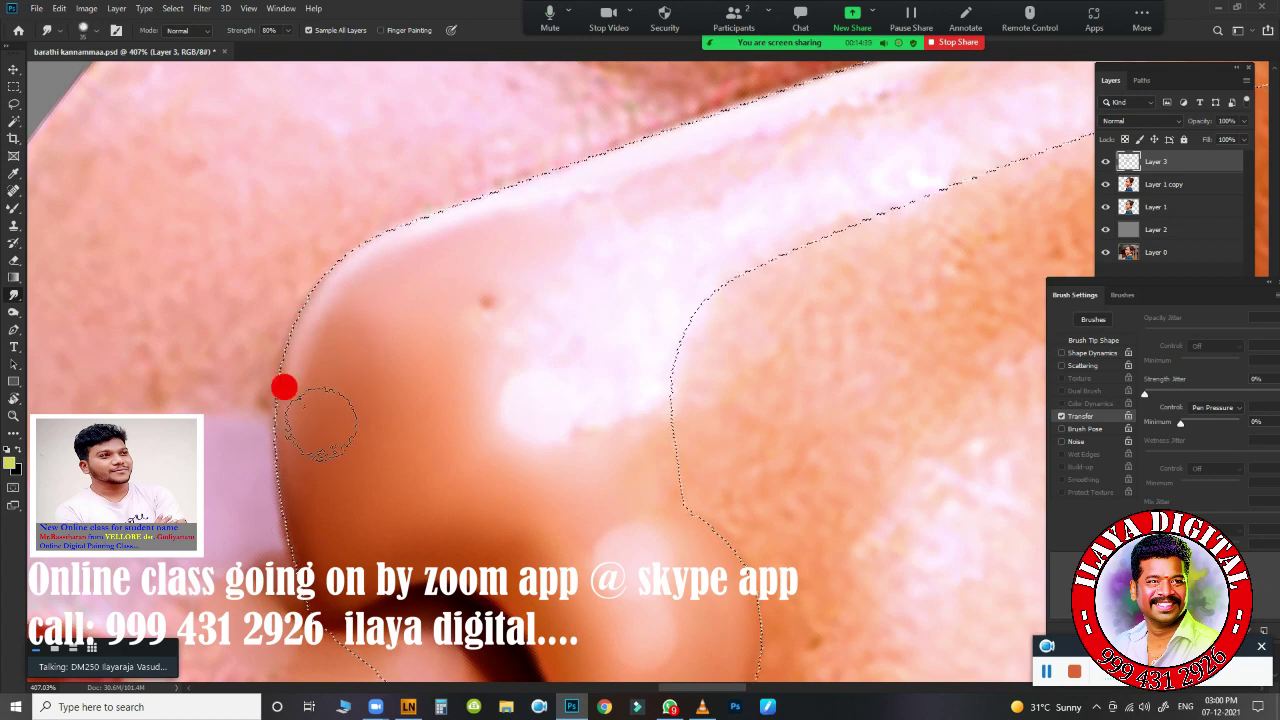
scroll(343, 409, "up", 5)
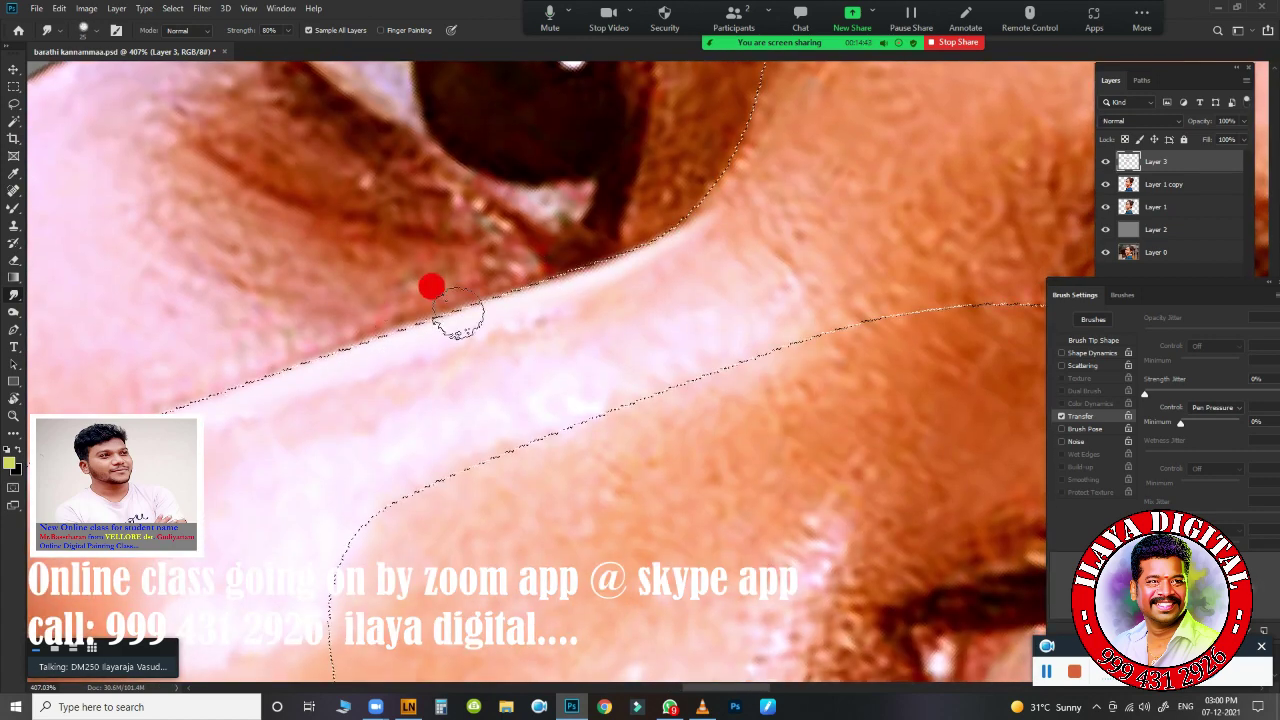
mouse_move(457, 314)
left_mouse_down()
mouse_move(715, 175)
mouse_move(720, 291)
left_mouse_up()
key("ctrl+d")
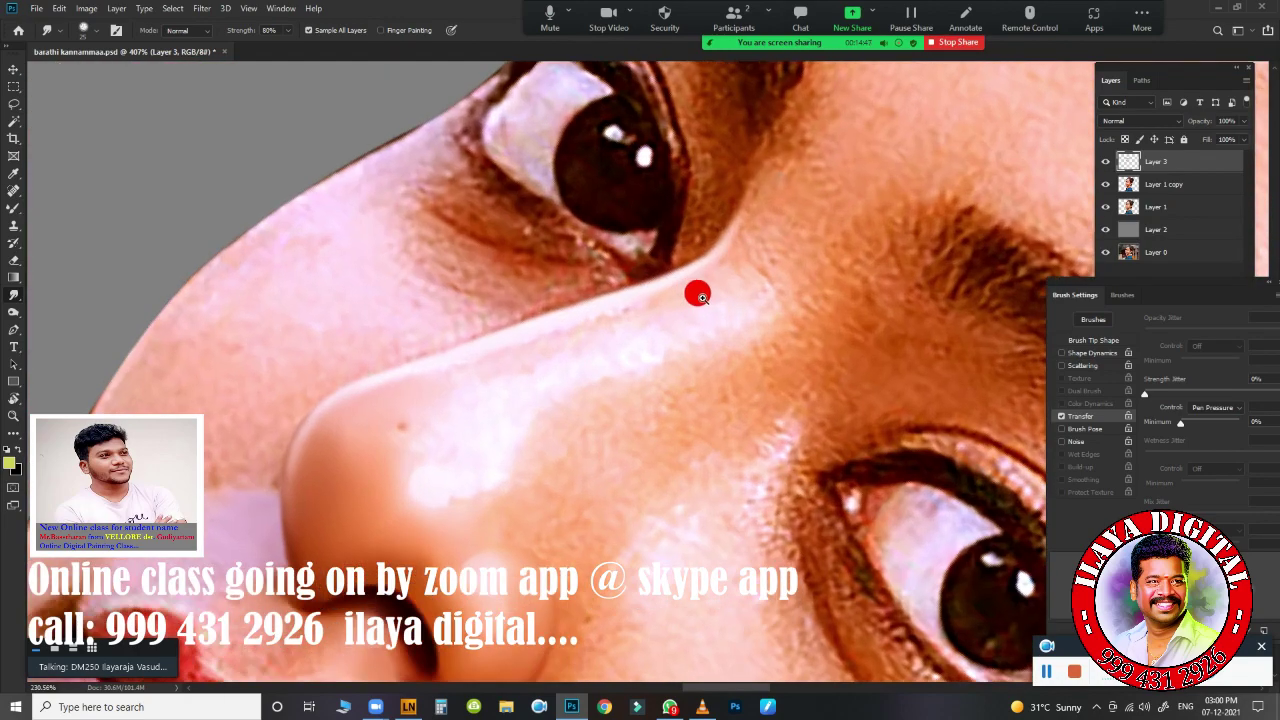
scroll(716, 301, "down", 5)
key("ctrl+shift+d")
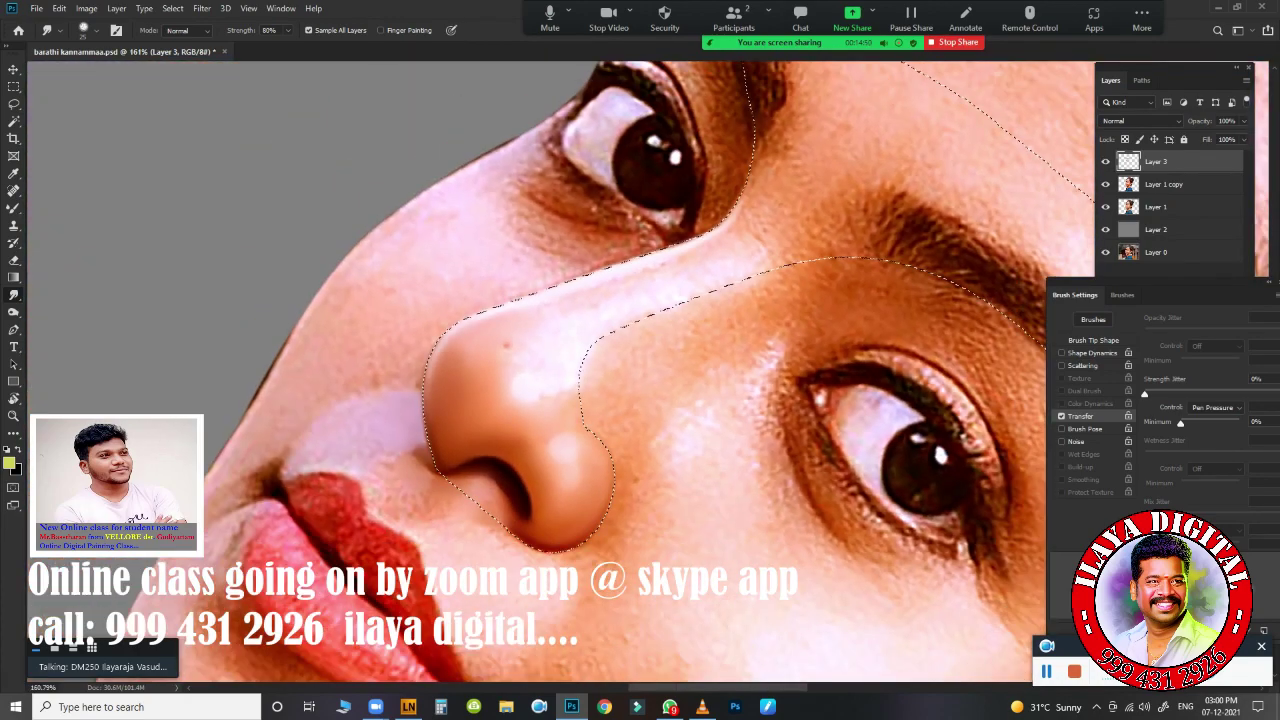
scroll(450, 478, "up", 6)
scroll(674, 411, "down", 2)
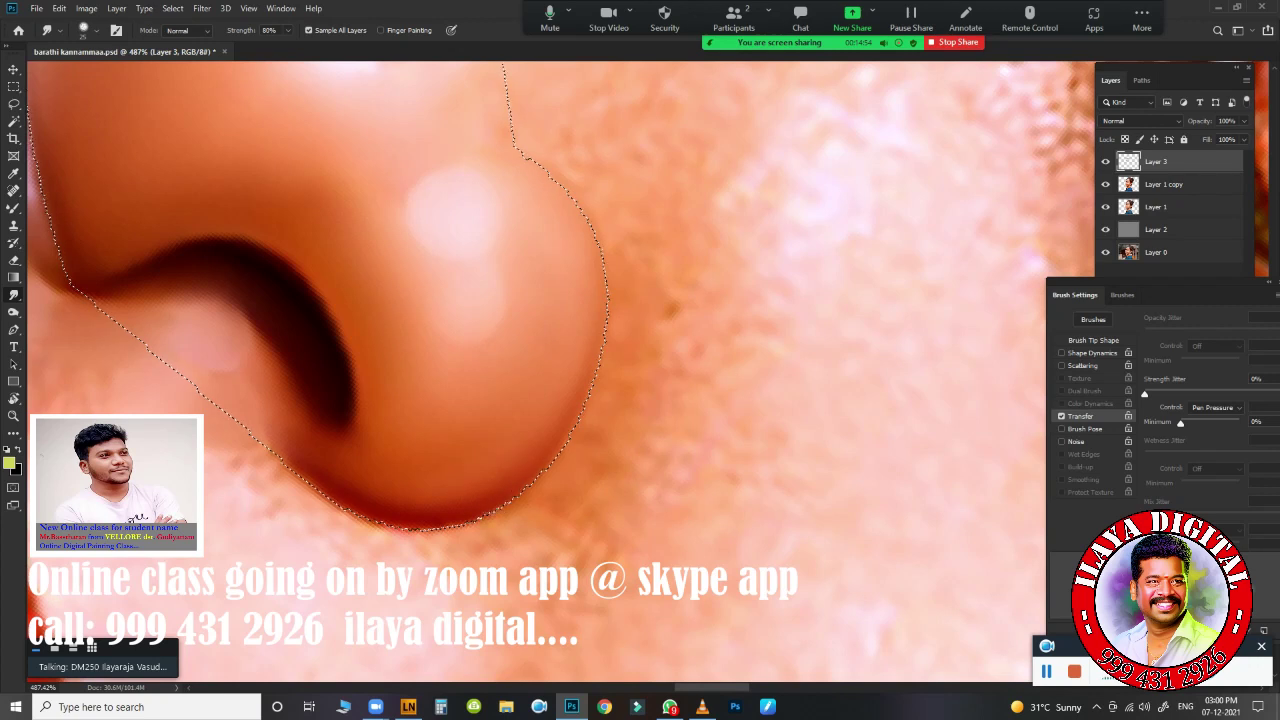
- Smudge the nose's lower-right and left edges and blend the bridge up toward the eyebrow
mouse_move(338, 497)
left_mouse_down()
mouse_move(454, 521)
mouse_move(571, 429)
mouse_move(600, 258)
left_mouse_up()
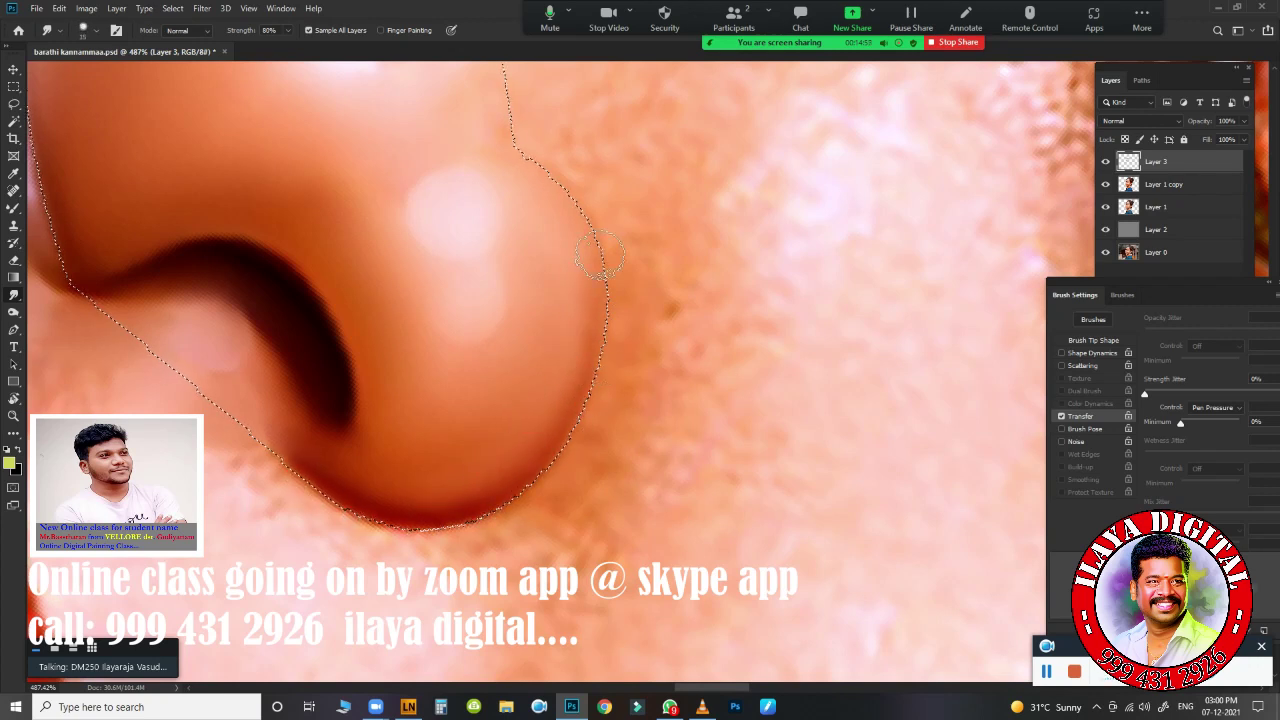
left_click_drag(562, 296, 586, 320)
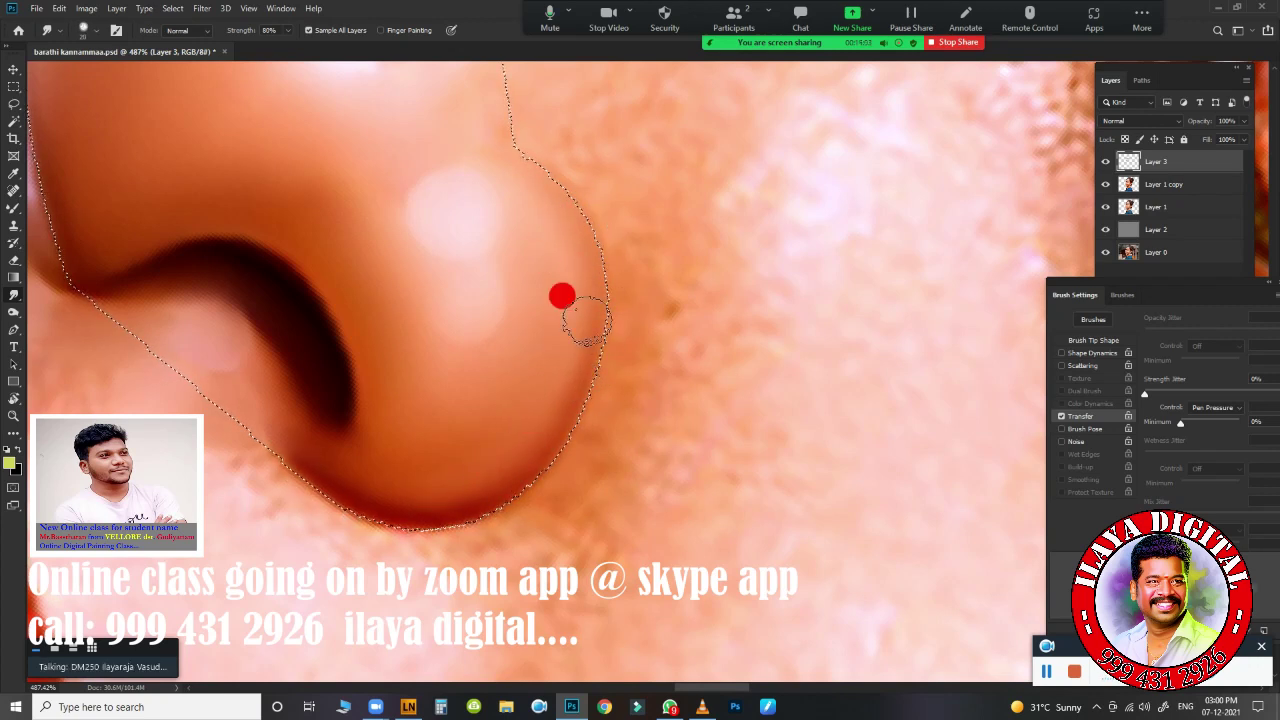
scroll(660, 409, "down", 3)
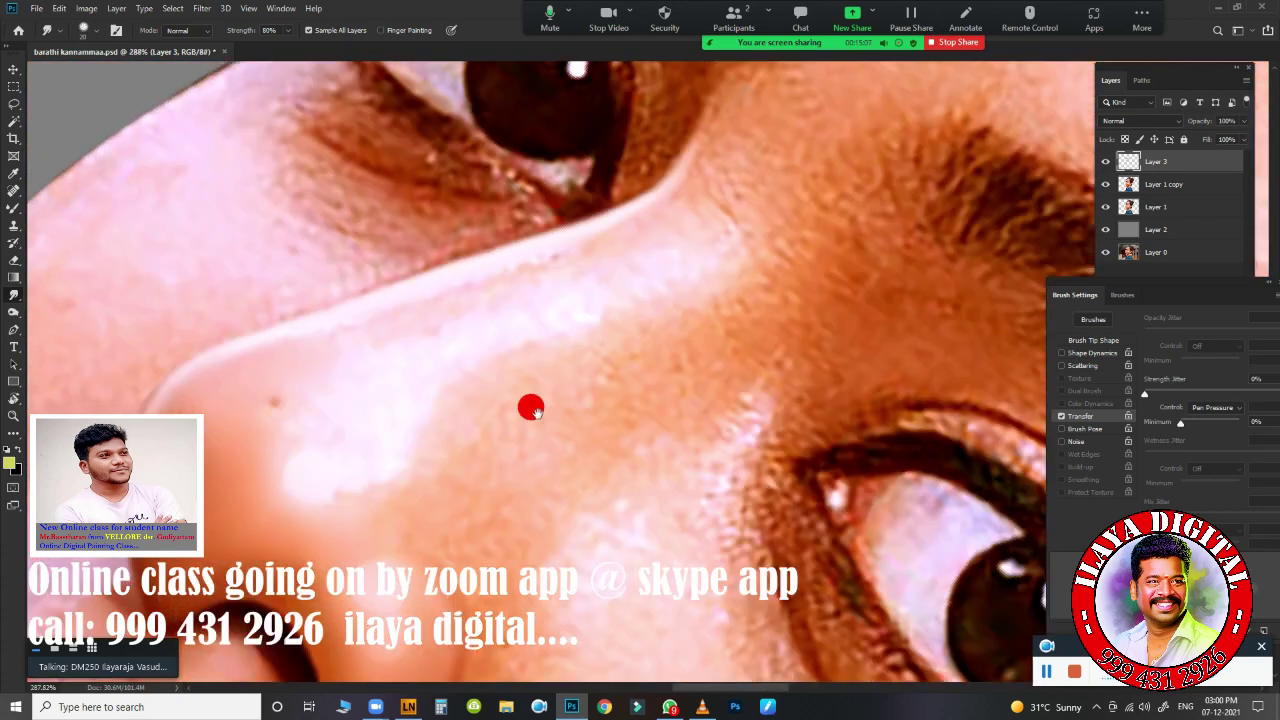
left_click_drag(529, 406, 485, 414)
mouse_move(391, 386)
left_mouse_down()
mouse_move(648, 290)
mouse_move(590, 310)
left_mouse_up()
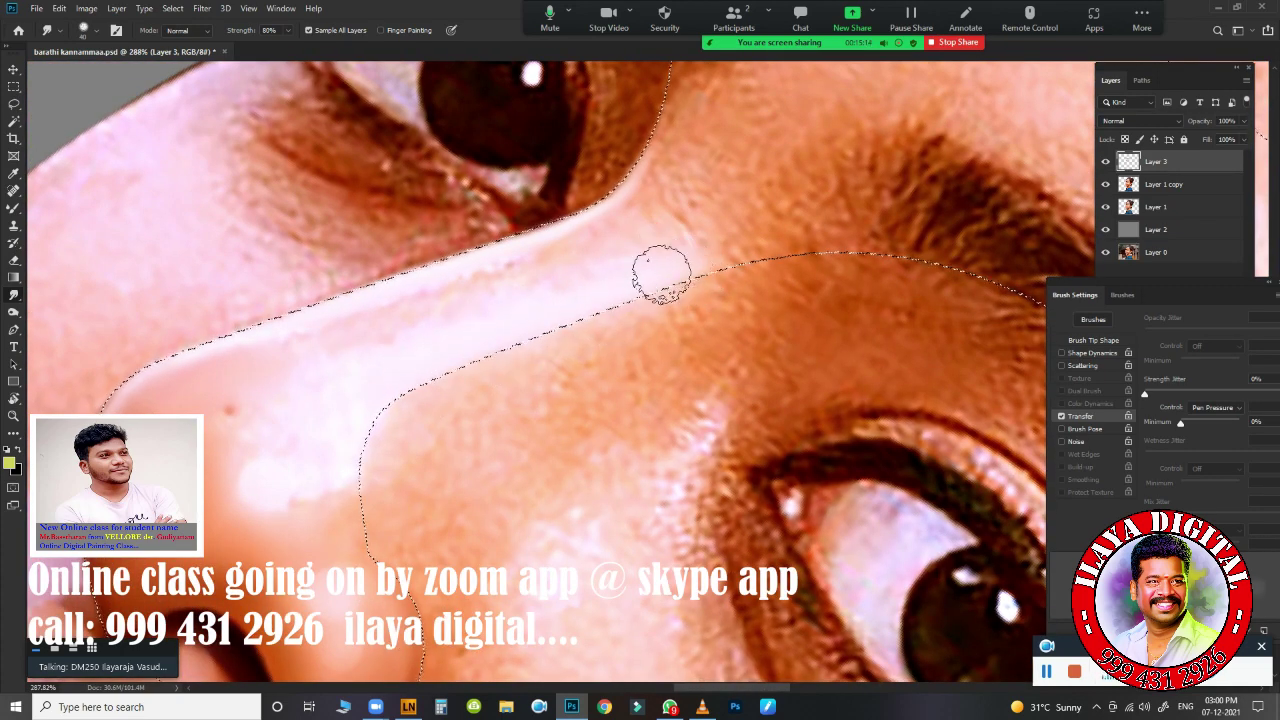
left_click_drag(663, 271, 536, 330)
left_click_drag(331, 449, 357, 509)
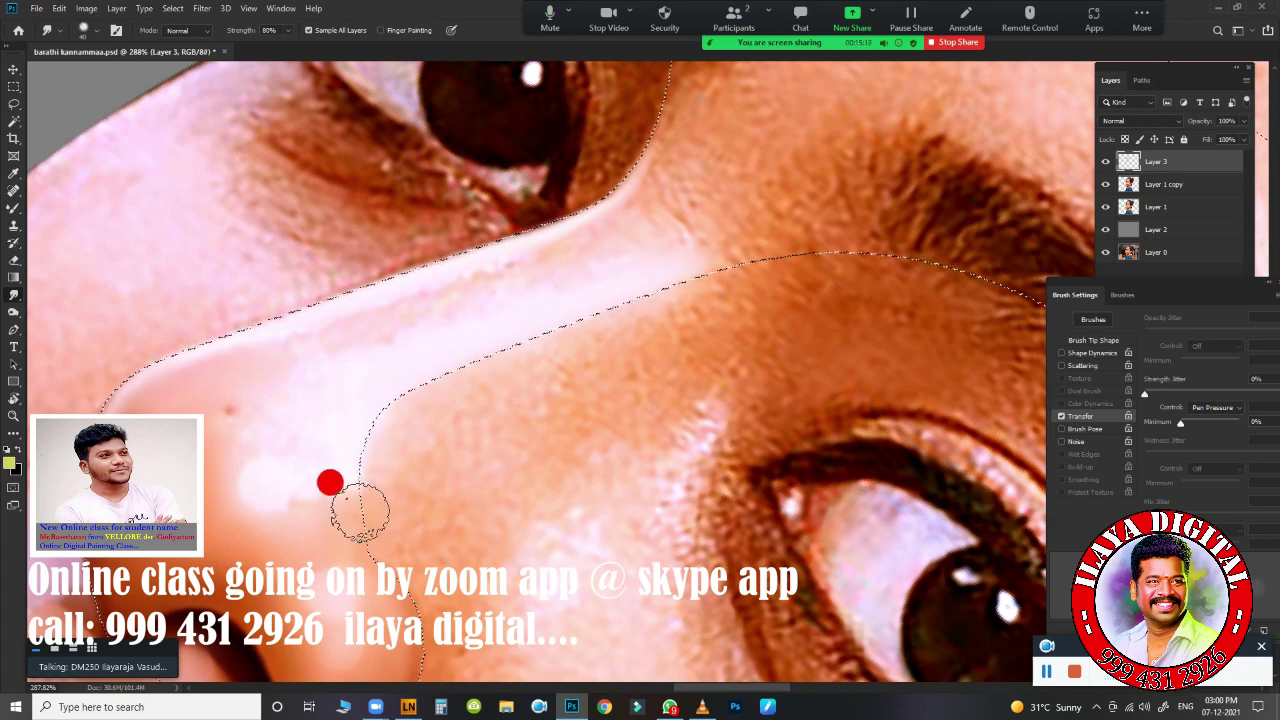
mouse_move(471, 354)
left_mouse_down()
mouse_move(660, 289)
mouse_move(550, 475)
left_mouse_up()
mouse_move(560, 300)
left_mouse_down()
mouse_move(585, 470)
mouse_move(535, 320)
left_mouse_up()
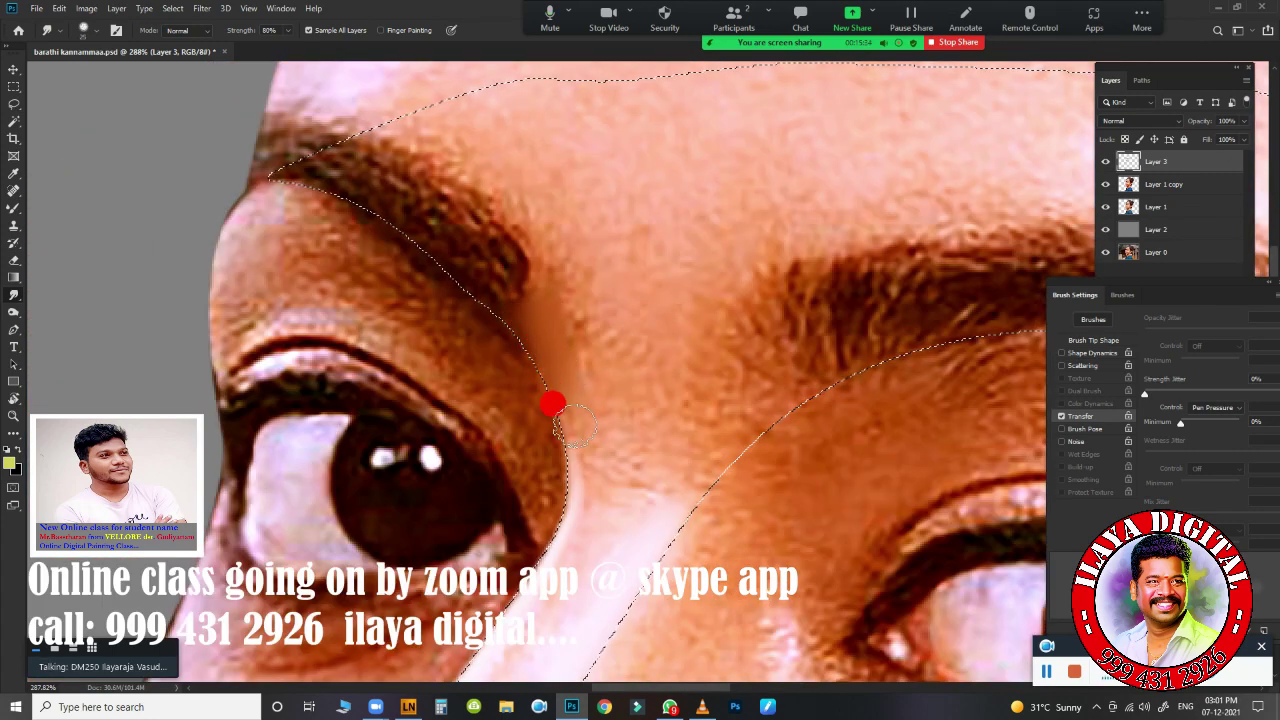
- Blend the skin by the inner eye corner and between the eyebrows
left_click_drag(574, 429, 562, 491)
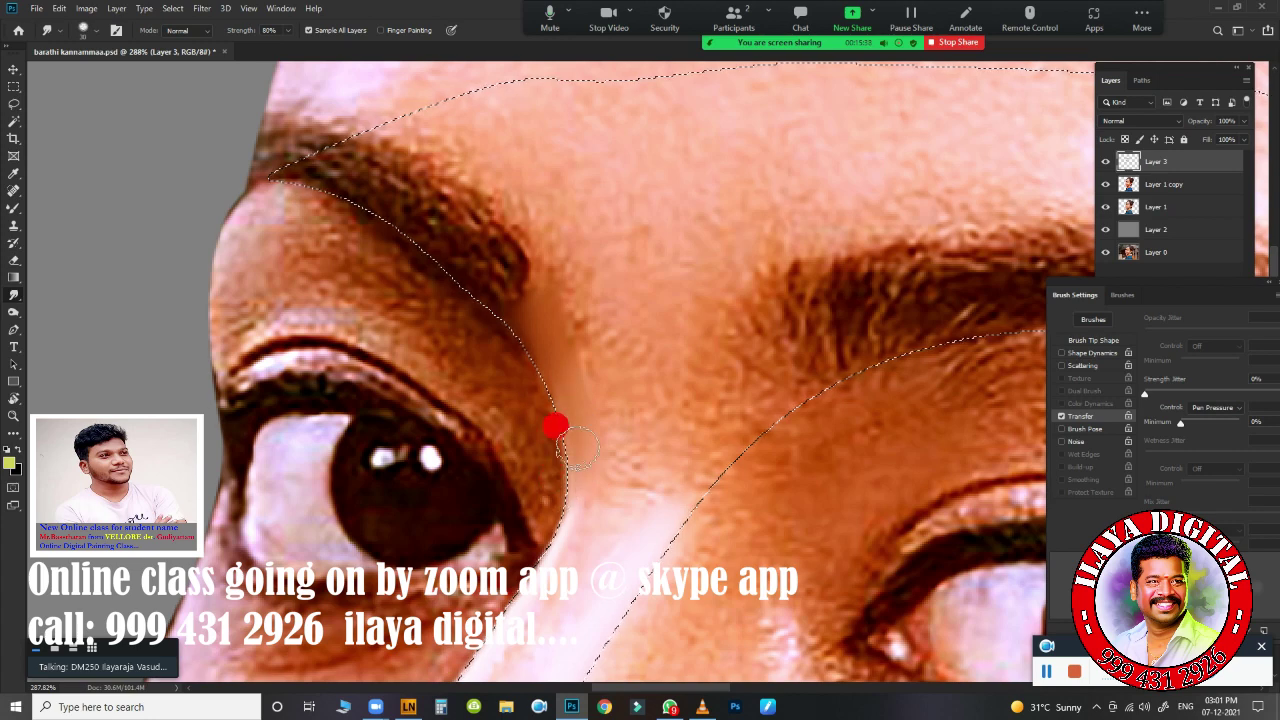
left_click_drag(551, 294, 545, 348)
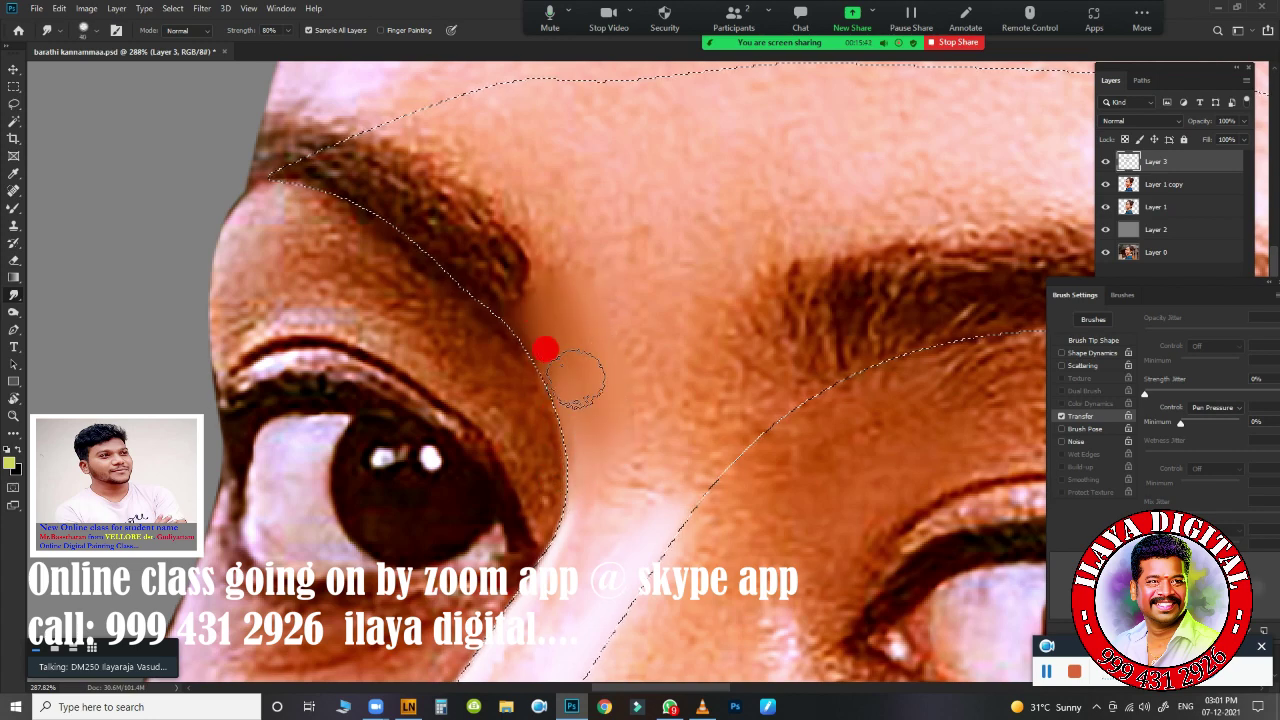
mouse_move(621, 316)
left_mouse_down()
mouse_move(640, 349)
mouse_move(740, 296)
mouse_move(571, 251)
mouse_move(580, 277)
mouse_move(629, 257)
mouse_move(718, 275)
mouse_move(766, 223)
left_mouse_up()
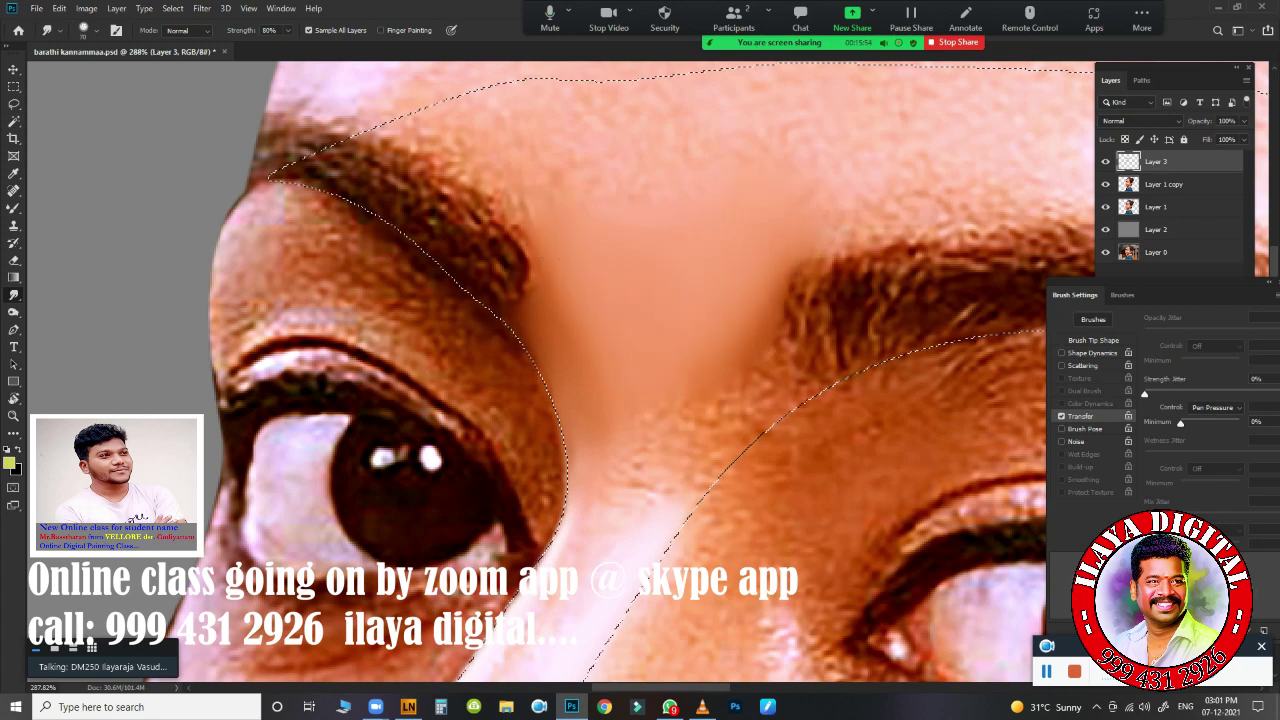
mouse_move(629, 336)
left_mouse_down()
mouse_move(714, 433)
mouse_move(747, 411)
mouse_move(753, 348)
mouse_move(763, 390)
left_mouse_up()
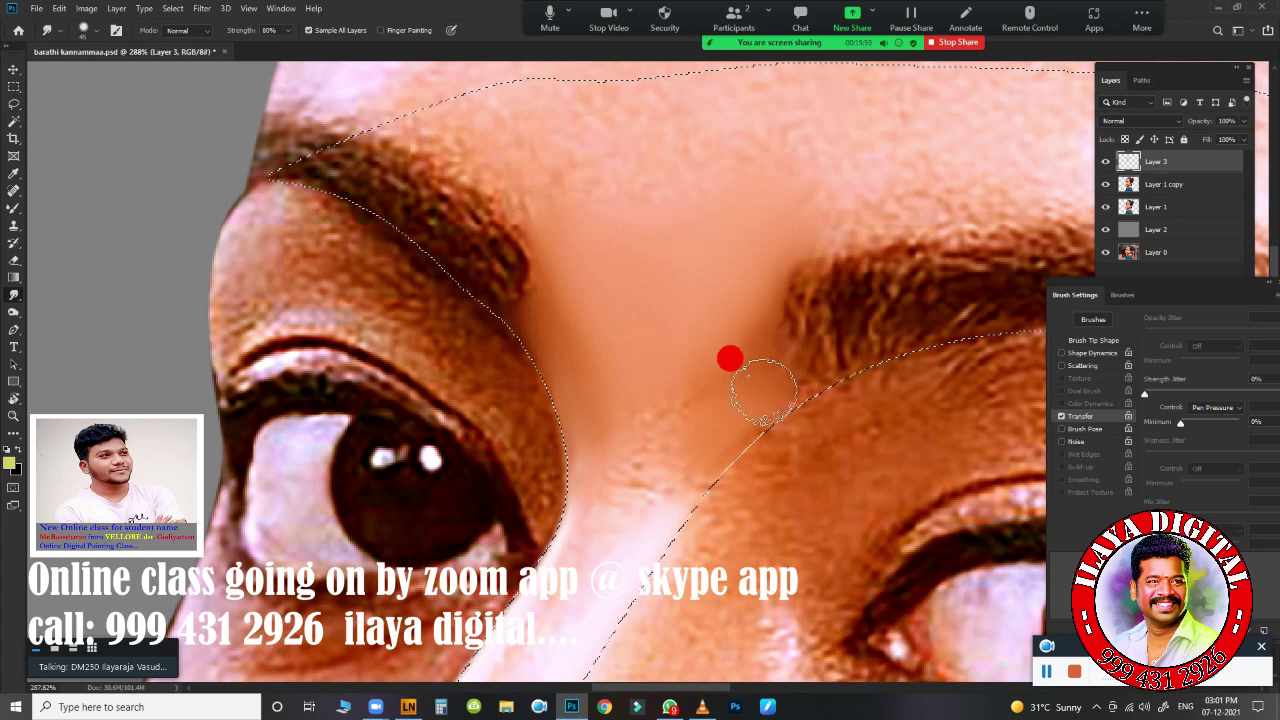
mouse_move(596, 394)
left_mouse_down()
mouse_move(641, 440)
mouse_move(717, 449)
mouse_move(789, 409)
mouse_move(748, 398)
mouse_move(584, 462)
mouse_move(691, 371)
mouse_move(611, 374)
mouse_move(713, 390)
left_mouse_up()
scroll(750, 323, "down", 2)
scroll(660, 310, "down", 3)
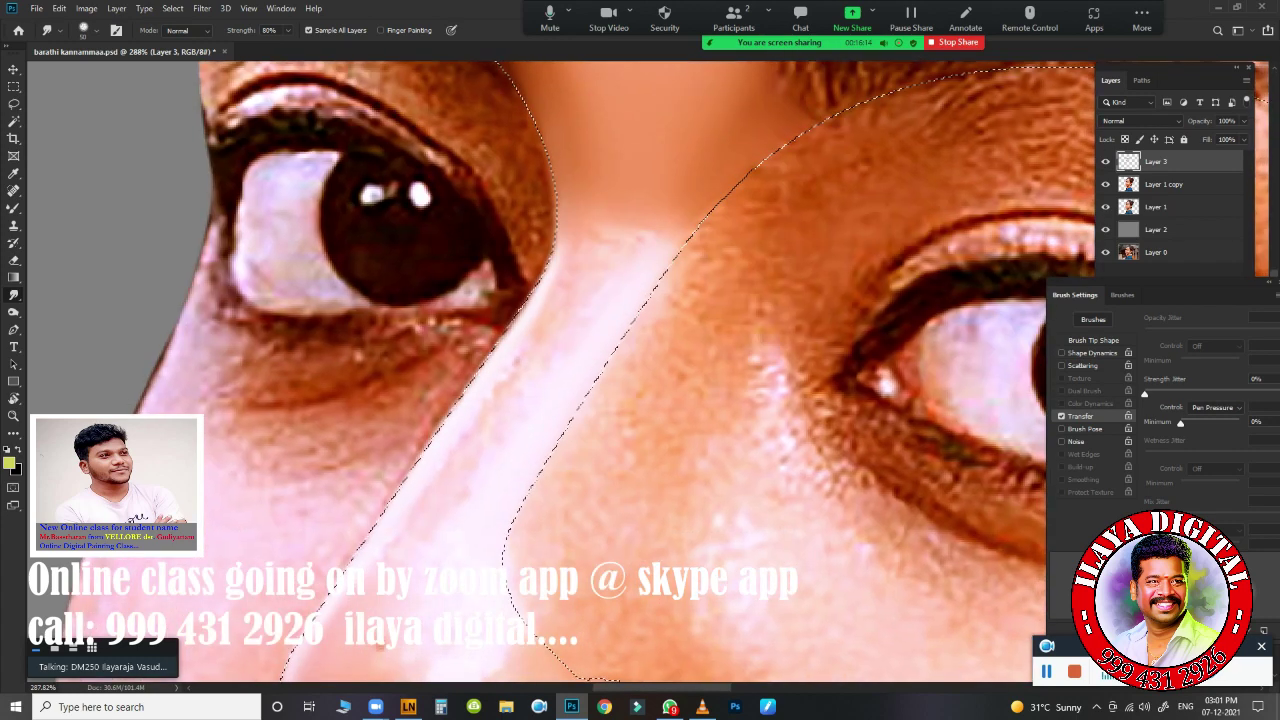
- Smooth the nose bridge, the nose's left edge and the left nostril edge
mouse_move(565, 302)
left_mouse_down()
mouse_move(554, 314)
mouse_move(628, 234)
mouse_move(600, 263)
mouse_move(571, 231)
left_mouse_up()
mouse_move(564, 318)
left_mouse_down()
mouse_move(614, 251)
mouse_move(669, 277)
mouse_move(668, 317)
left_mouse_up()
scroll(600, 290, "down", 1)
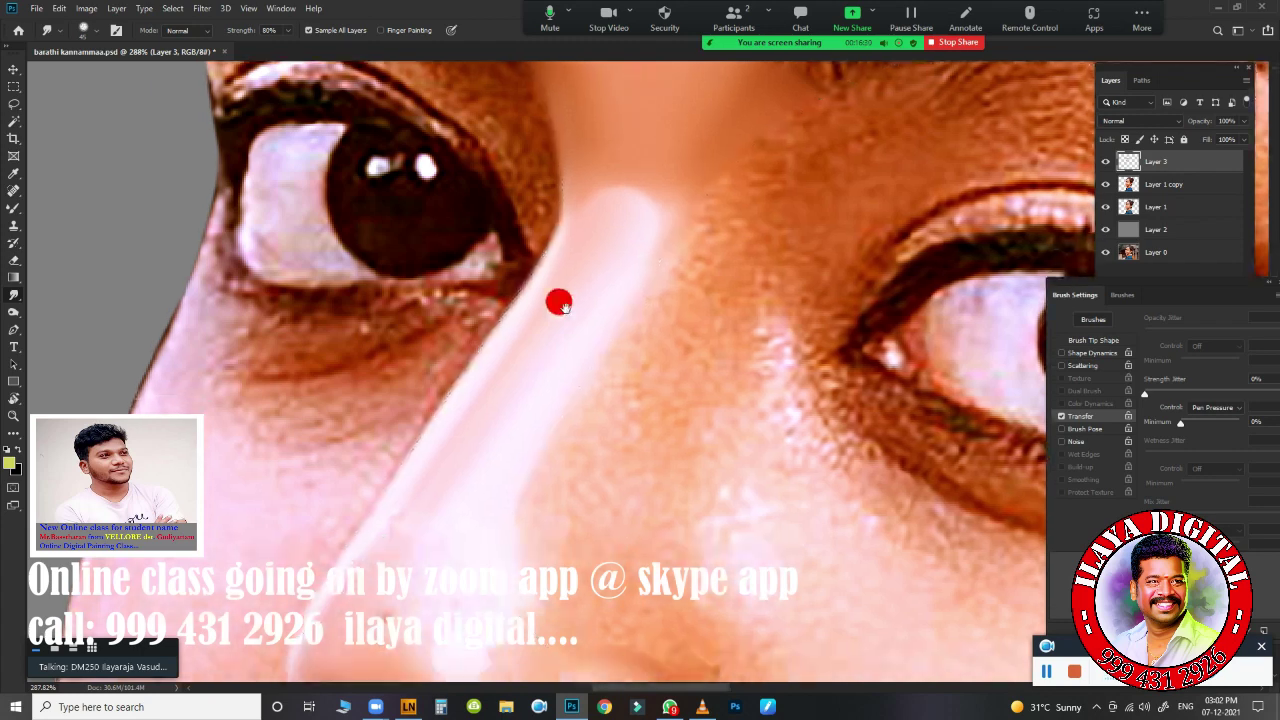
scroll(557, 297, "down", 5)
mouse_move(431, 400)
left_mouse_down()
mouse_move(457, 451)
mouse_move(400, 400)
mouse_move(429, 342)
mouse_move(482, 423)
mouse_move(535, 398)
mouse_move(429, 371)
left_mouse_up()
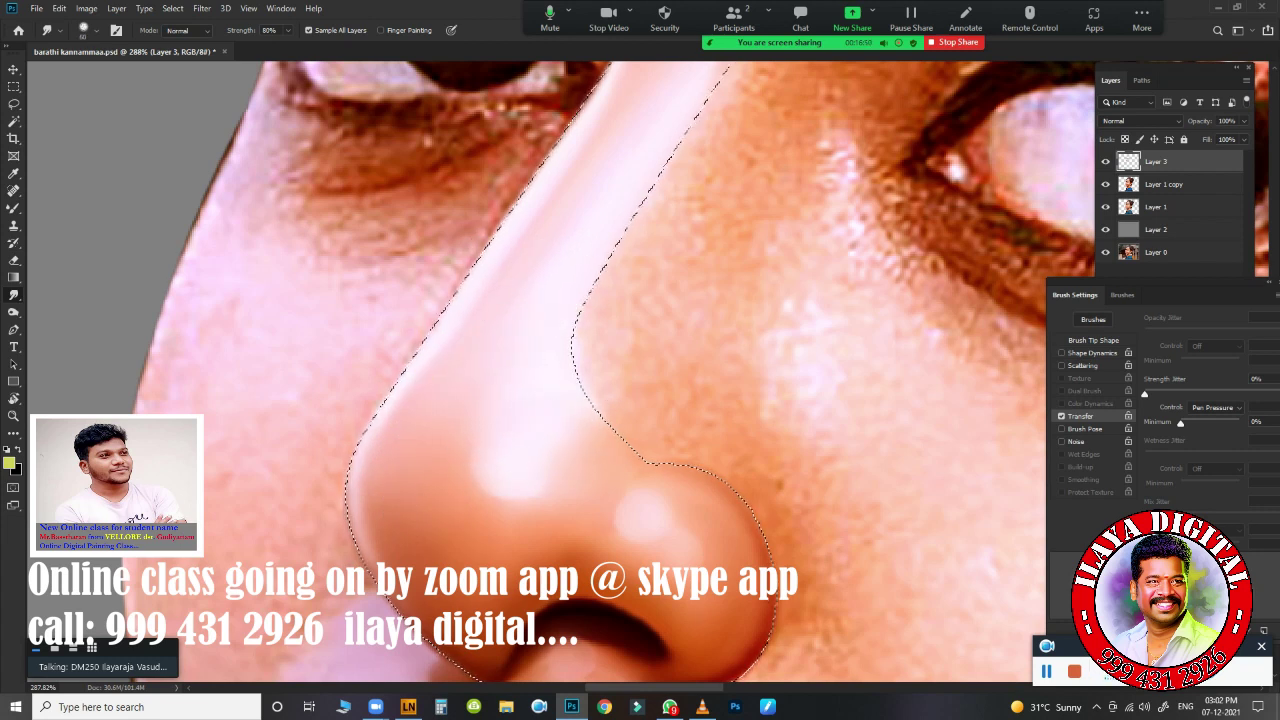
left_click_drag(531, 362, 477, 417)
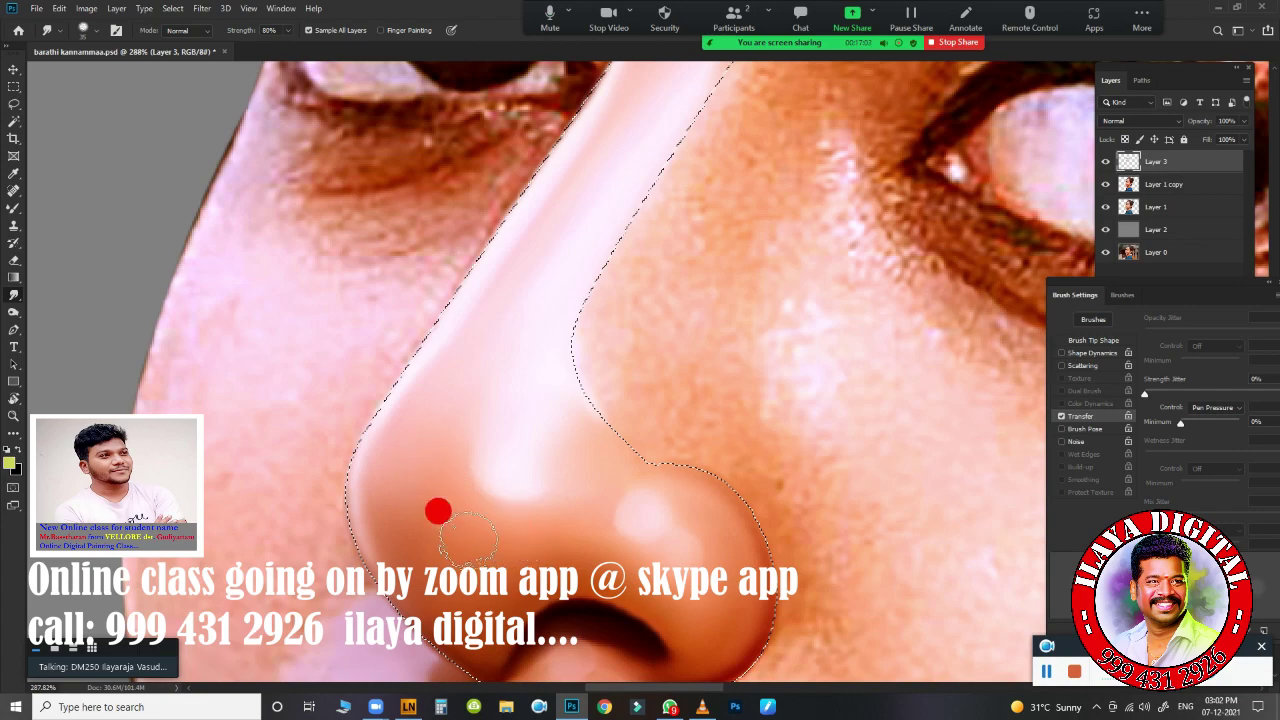
left_click_drag(438, 512, 389, 514)
key("ctrl+d")
mouse_move(686, 371)
left_mouse_down()
mouse_move(752, 378)
mouse_move(506, 466)
mouse_move(414, 531)
mouse_move(346, 434)
mouse_move(656, 358)
mouse_move(800, 350)
left_mouse_up()
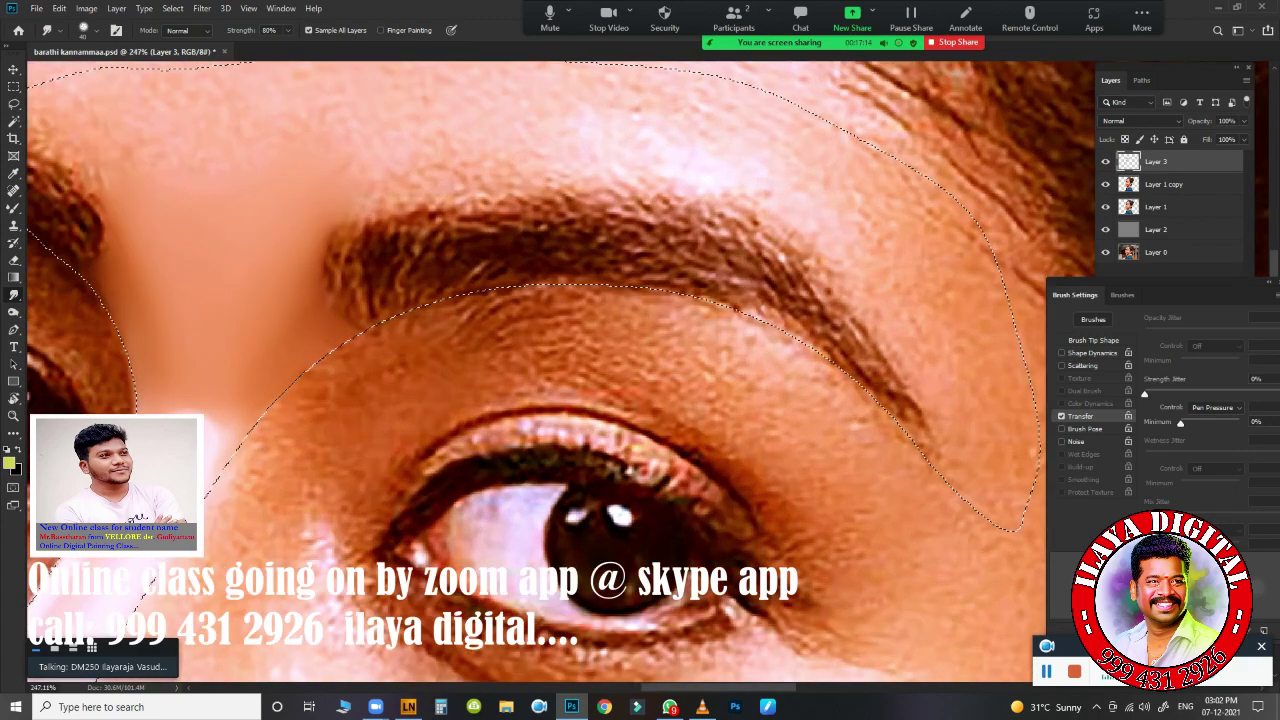
- Undo a trial smudge over the eye and rotate the canvas view 36° around the eye
mouse_move(738, 378)
left_mouse_down()
mouse_move(737, 366)
mouse_move(711, 366)
mouse_move(731, 371)
mouse_move(744, 218)
left_mouse_up()
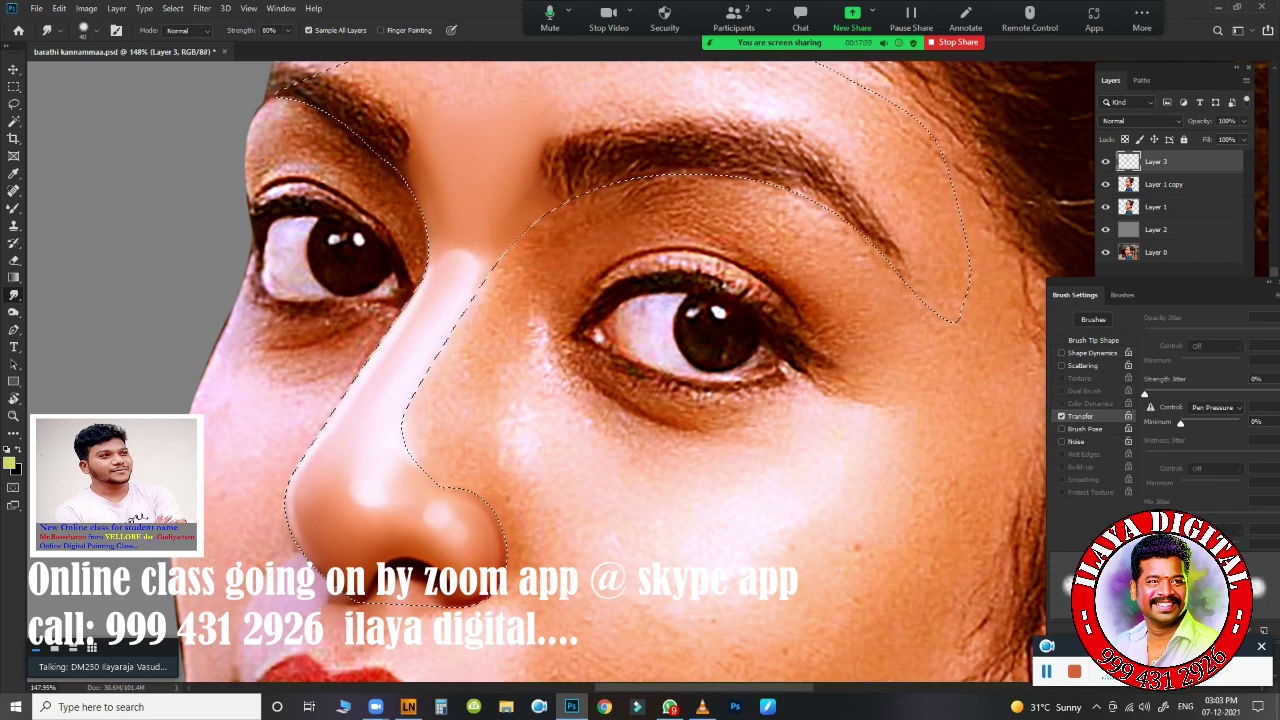
mouse_move(444, 275)
left_mouse_down()
mouse_move(526, 350)
mouse_move(650, 398)
left_mouse_up()
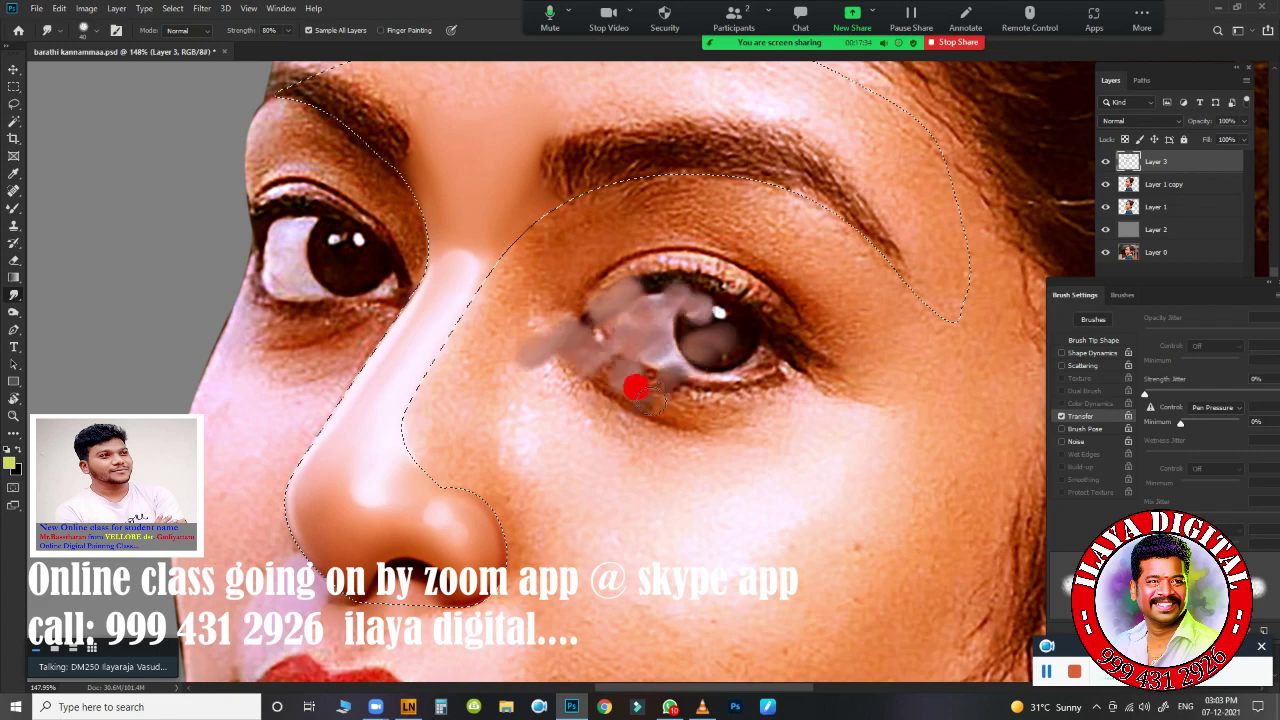
key("ctrl+z")
scroll(588, 358, "up", 1)
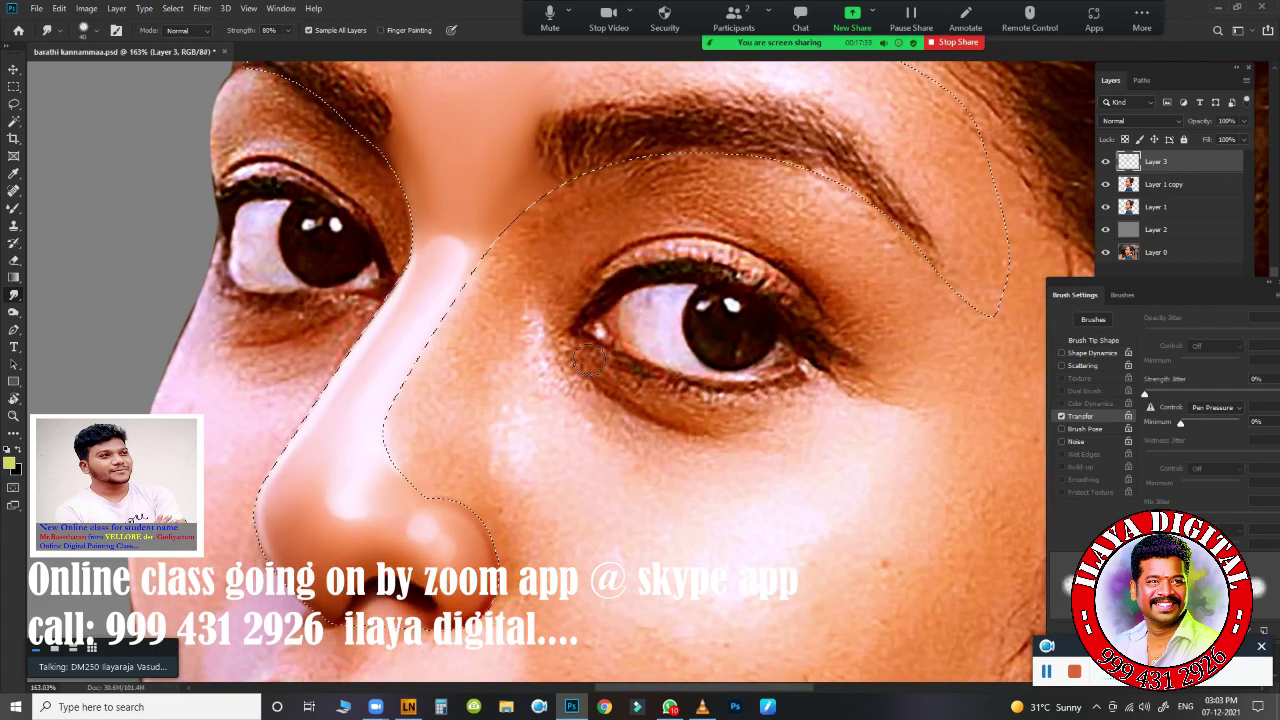
scroll(560, 355, "up", 2)
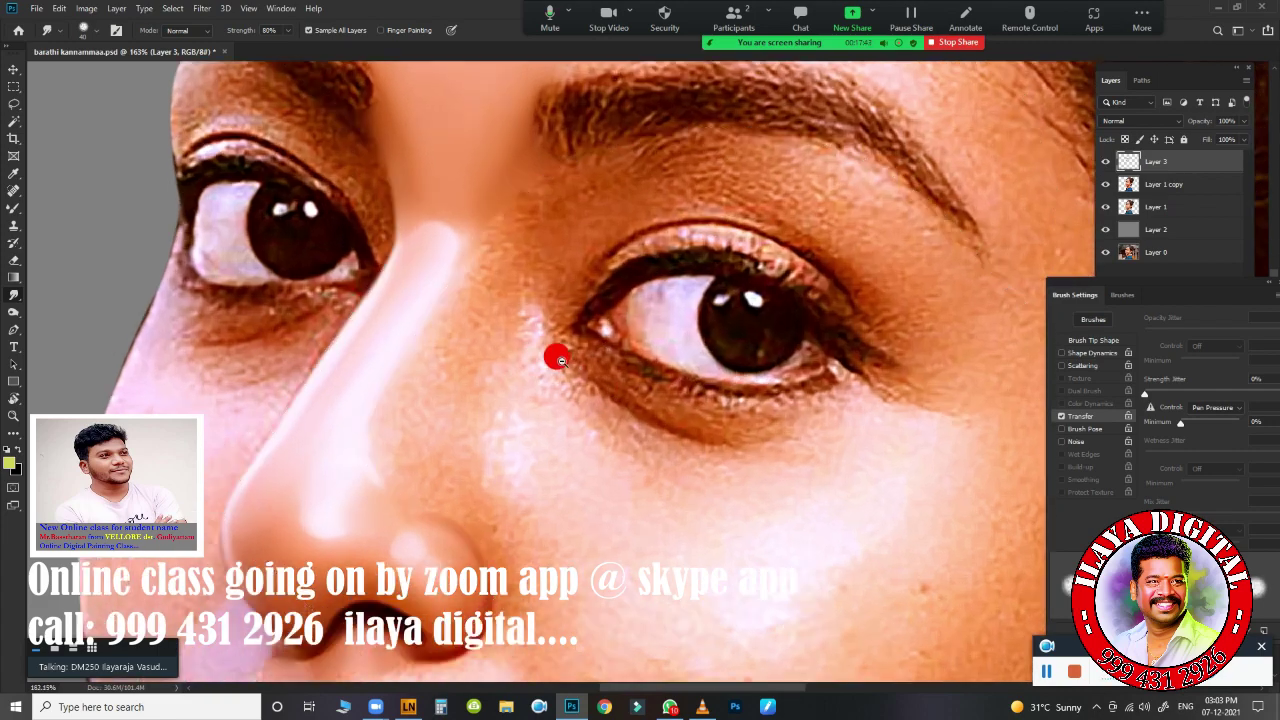
scroll(529, 358, "up", 7)
left_click_drag(529, 358, 777, 320)
key("r")
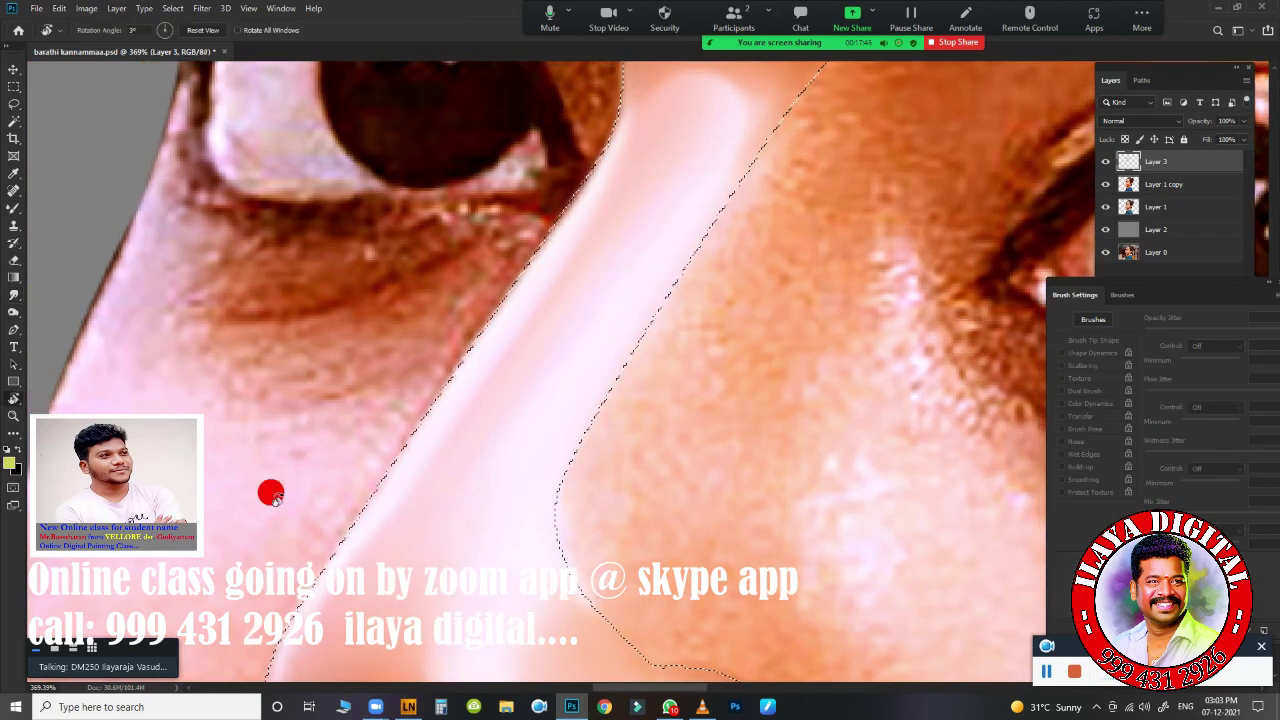
left_click_drag(268, 491, 166, 259)
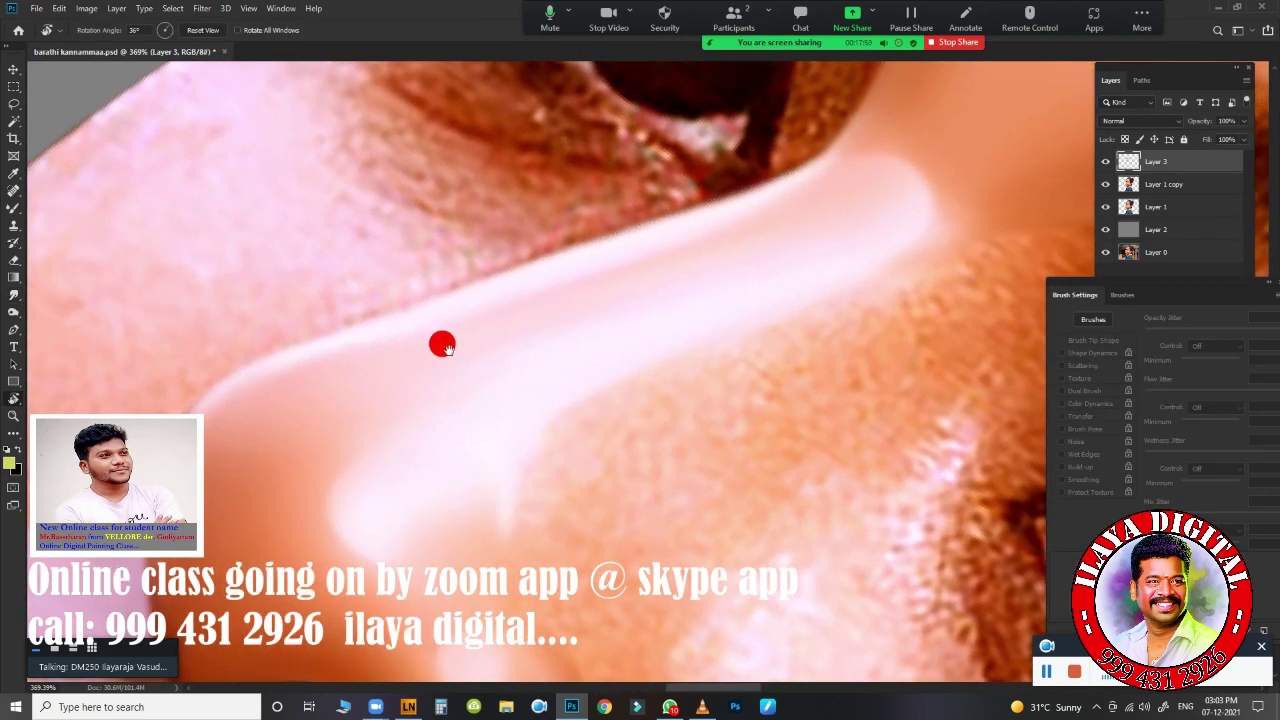
left_click_drag(443, 346, 505, 354)
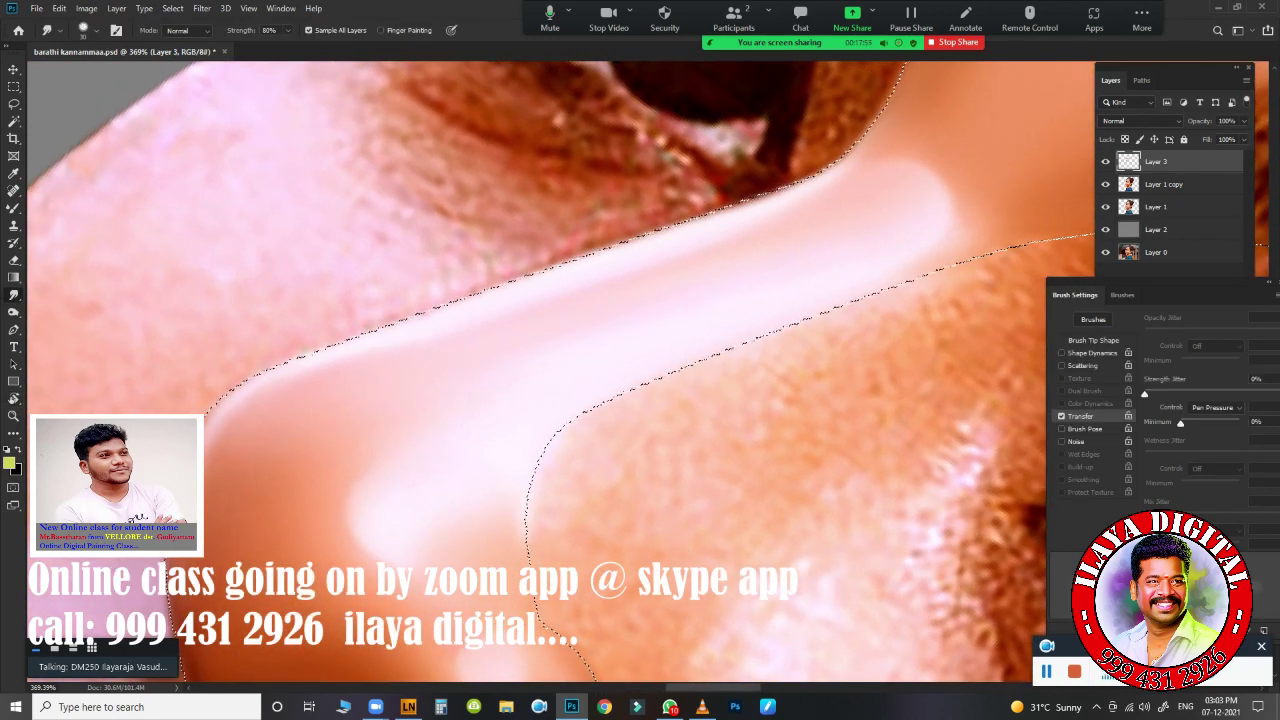
left_click_drag(850, 90, 766, 371)
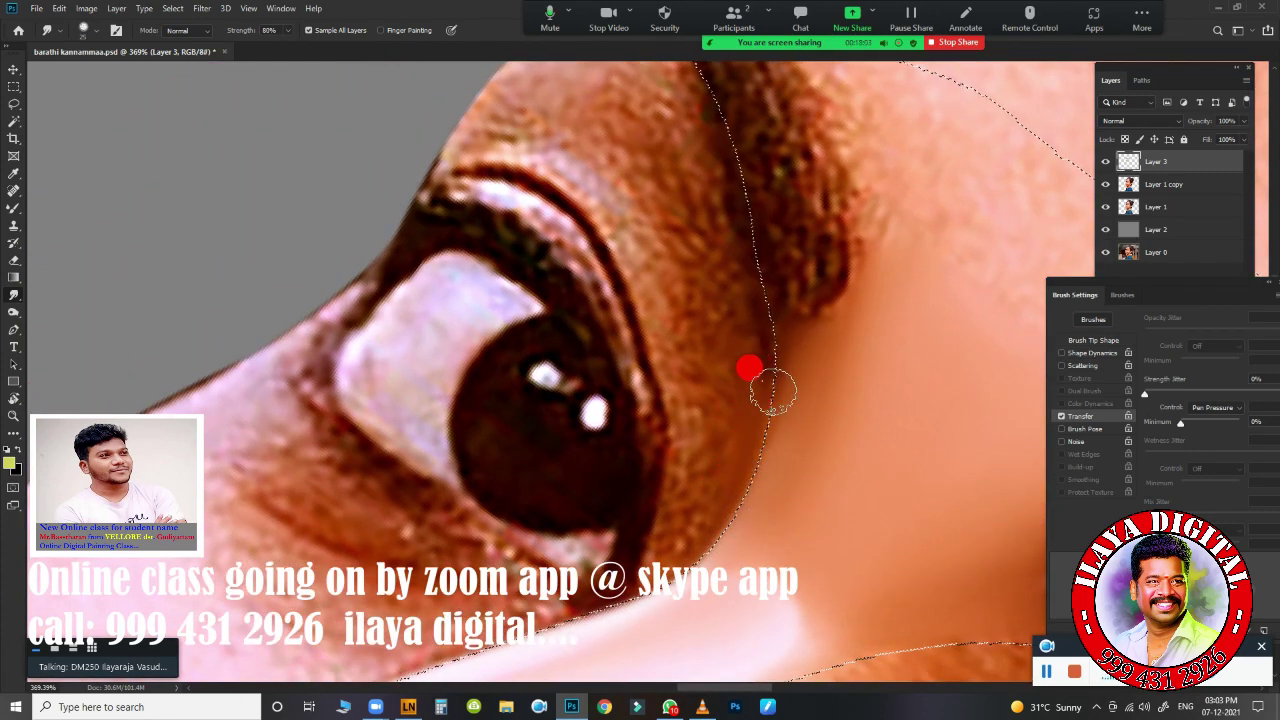
- Blend the skin along the cheek, under-eye, eye-corner and nose selection edges
mouse_move(773, 392)
left_mouse_down()
mouse_move(754, 257)
mouse_move(749, 471)
mouse_move(662, 596)
mouse_move(763, 420)
mouse_move(767, 484)
mouse_move(925, 175)
left_mouse_up()
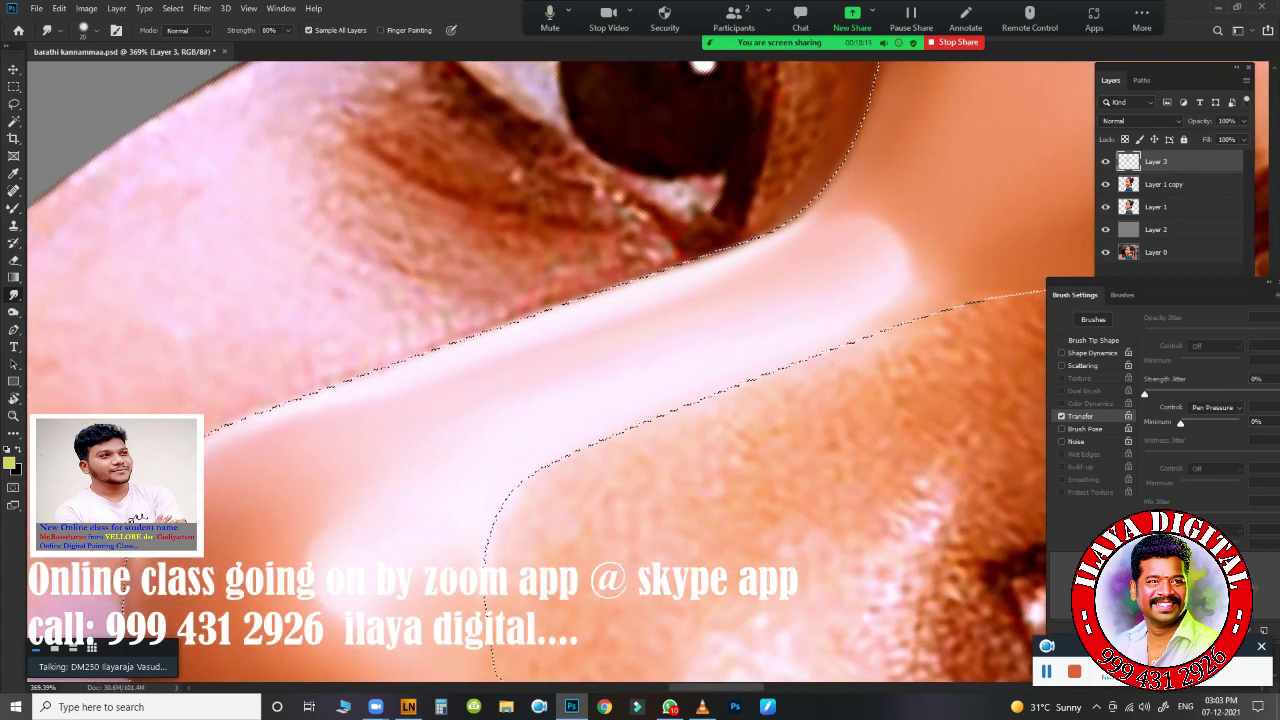
left_click_drag(629, 249, 600, 256)
mouse_move(740, 218)
left_mouse_down()
mouse_move(750, 212)
mouse_move(694, 243)
left_mouse_up()
left_click_drag(497, 294, 615, 302)
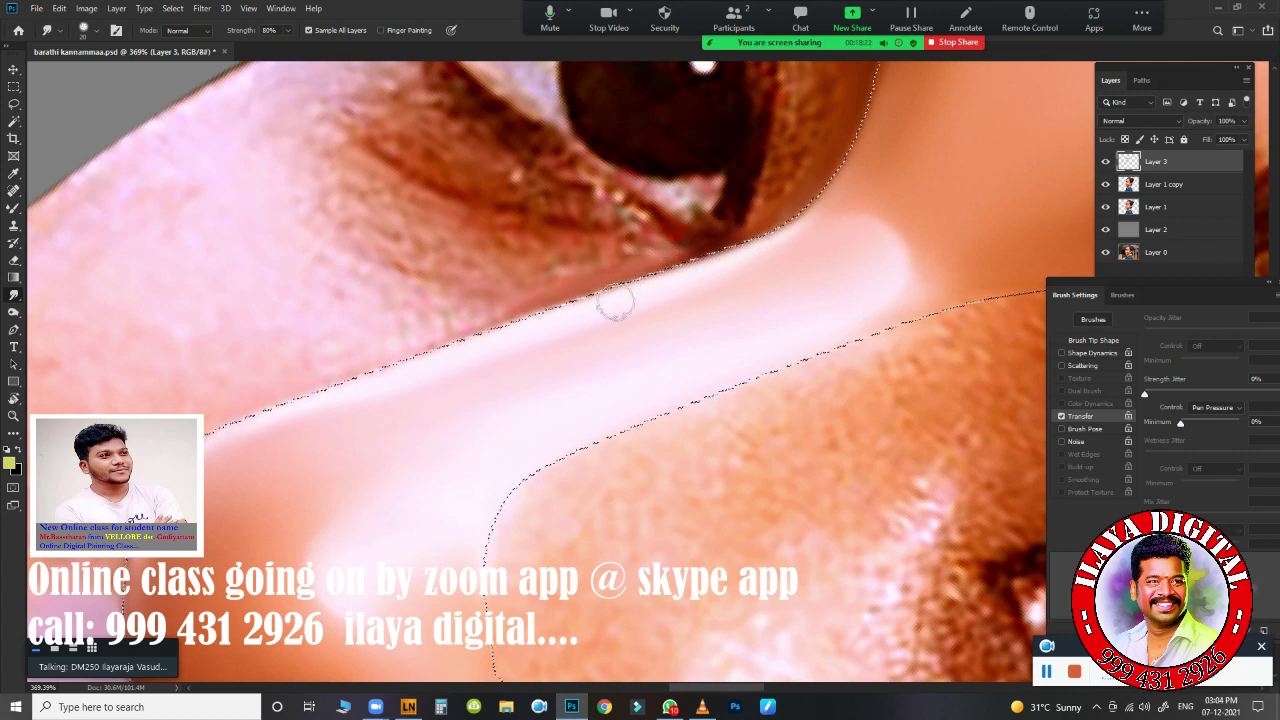
left_click_drag(524, 287, 286, 371)
scroll(409, 394, "down", 5)
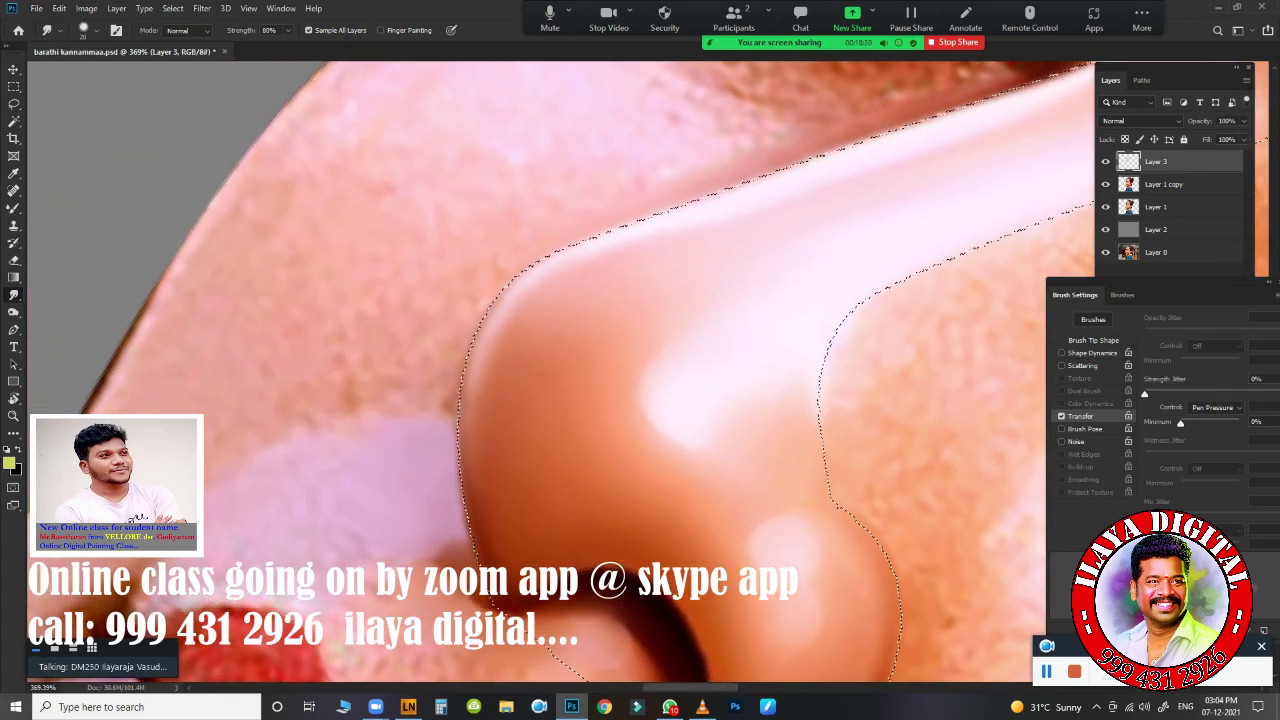
mouse_move(441, 374)
left_mouse_down()
mouse_move(450, 512)
mouse_move(449, 403)
left_mouse_up()
mouse_move(468, 318)
left_mouse_down()
mouse_move(749, 166)
mouse_move(837, 149)
mouse_move(311, 271)
mouse_move(607, 653)
left_mouse_up()
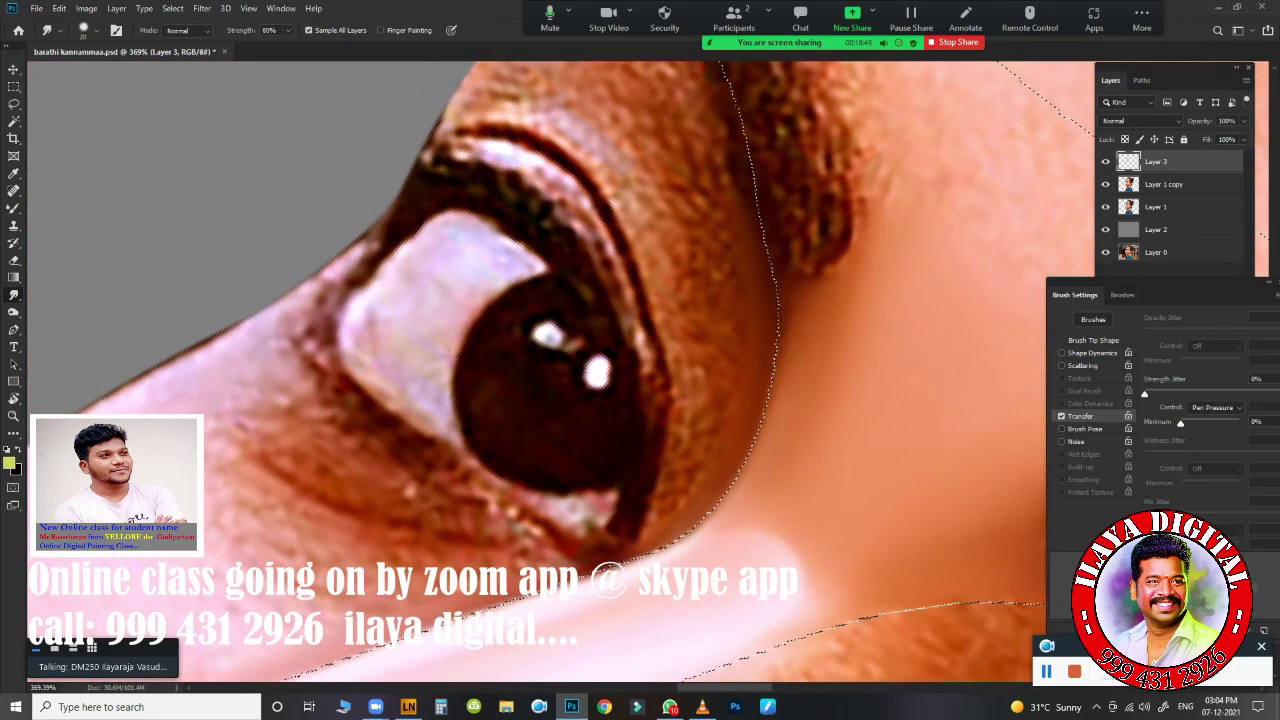
- Smooth the skin along the eyelid edge, lid corner and the brow above it
left_click_drag(540, 360, 545, 590)
left_click_drag(470, 235, 690, 368)
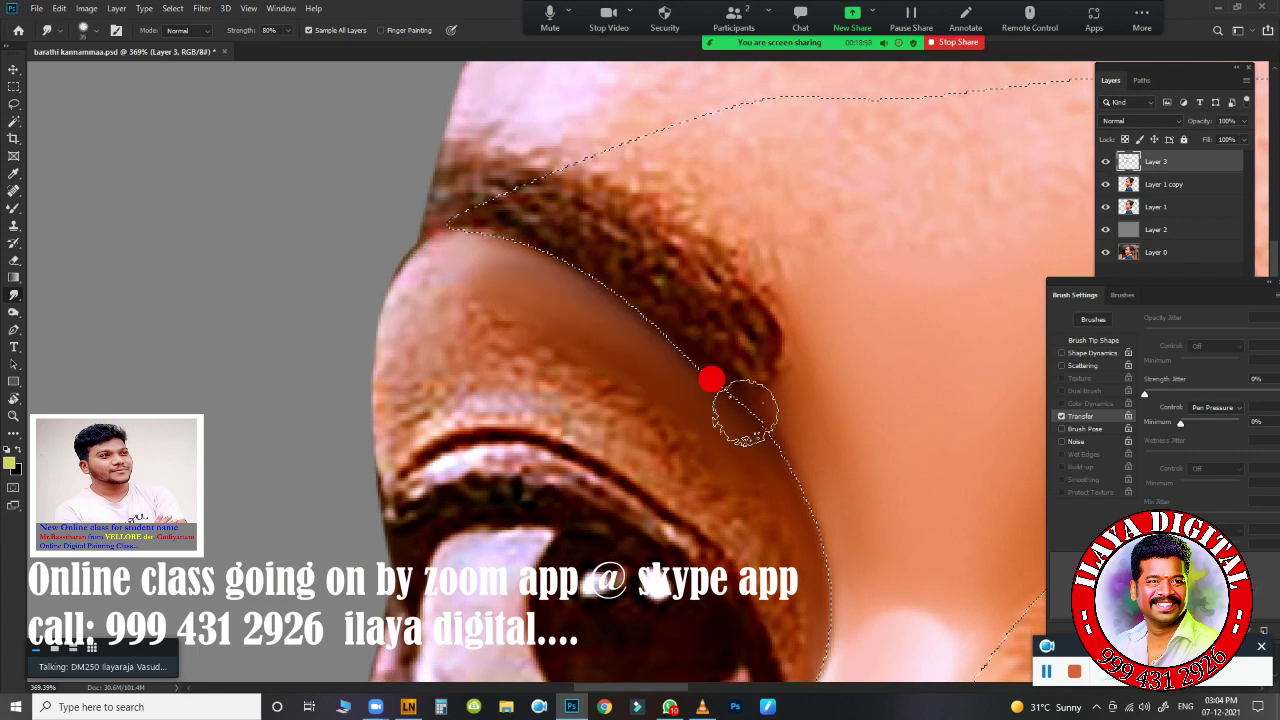
left_click_drag(787, 455, 680, 354)
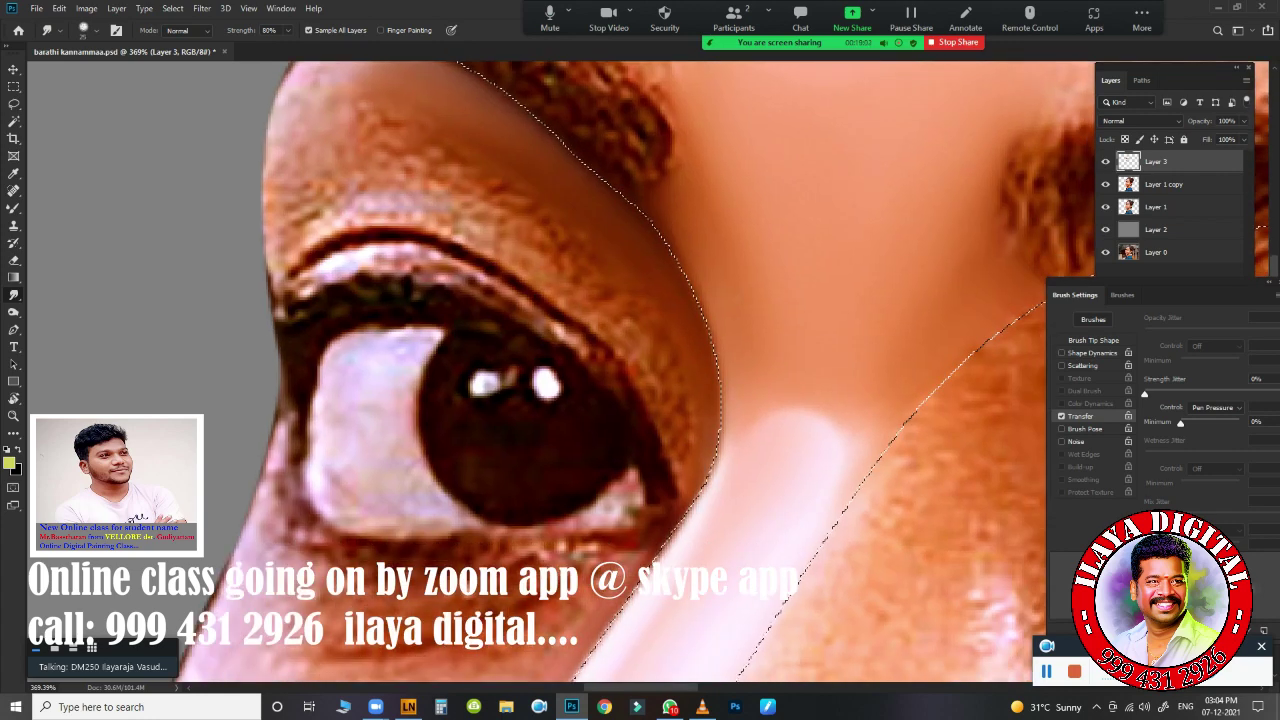
left_click_drag(678, 438, 694, 418)
mouse_move(697, 482)
left_mouse_down()
mouse_move(660, 369)
mouse_move(694, 428)
mouse_move(631, 309)
mouse_move(518, 237)
mouse_move(491, 200)
mouse_move(466, 149)
mouse_move(486, 129)
mouse_move(581, 262)
mouse_move(350, 140)
mouse_move(419, 169)
mouse_move(376, 118)
mouse_move(374, 156)
left_mouse_up()
mouse_move(335, 117)
left_mouse_down()
mouse_move(529, 220)
mouse_move(414, 151)
left_mouse_up()
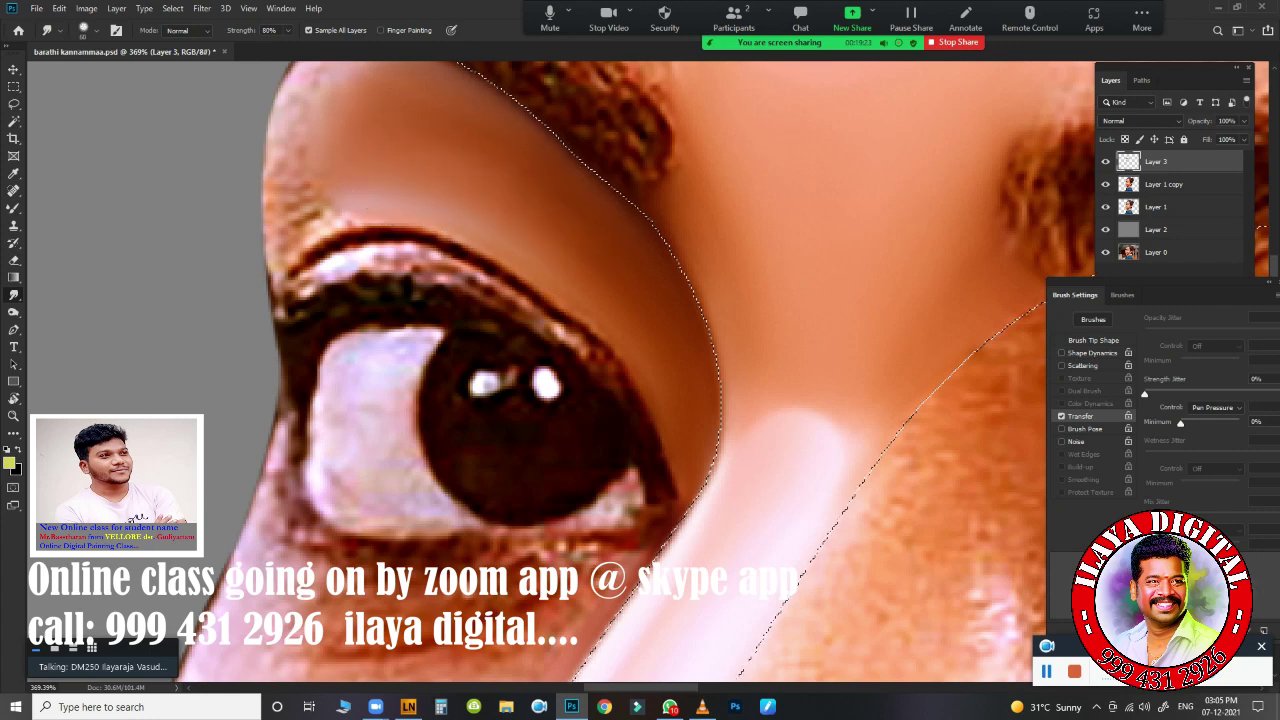
left_click_drag(480, 177, 508, 148)
left_click_drag(556, 238, 686, 428)
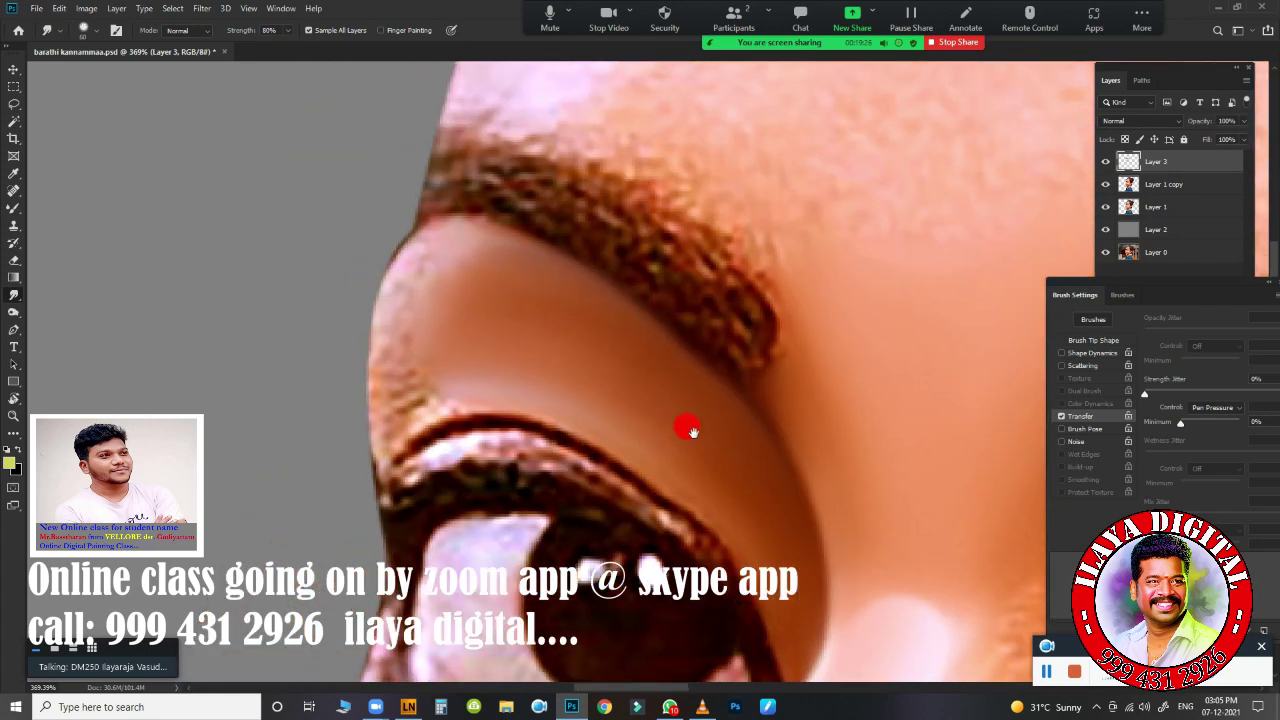
mouse_move(380, 277)
left_mouse_down()
mouse_move(465, 200)
mouse_move(380, 277)
mouse_move(434, 194)
mouse_move(403, 343)
mouse_move(542, 290)
left_mouse_up()
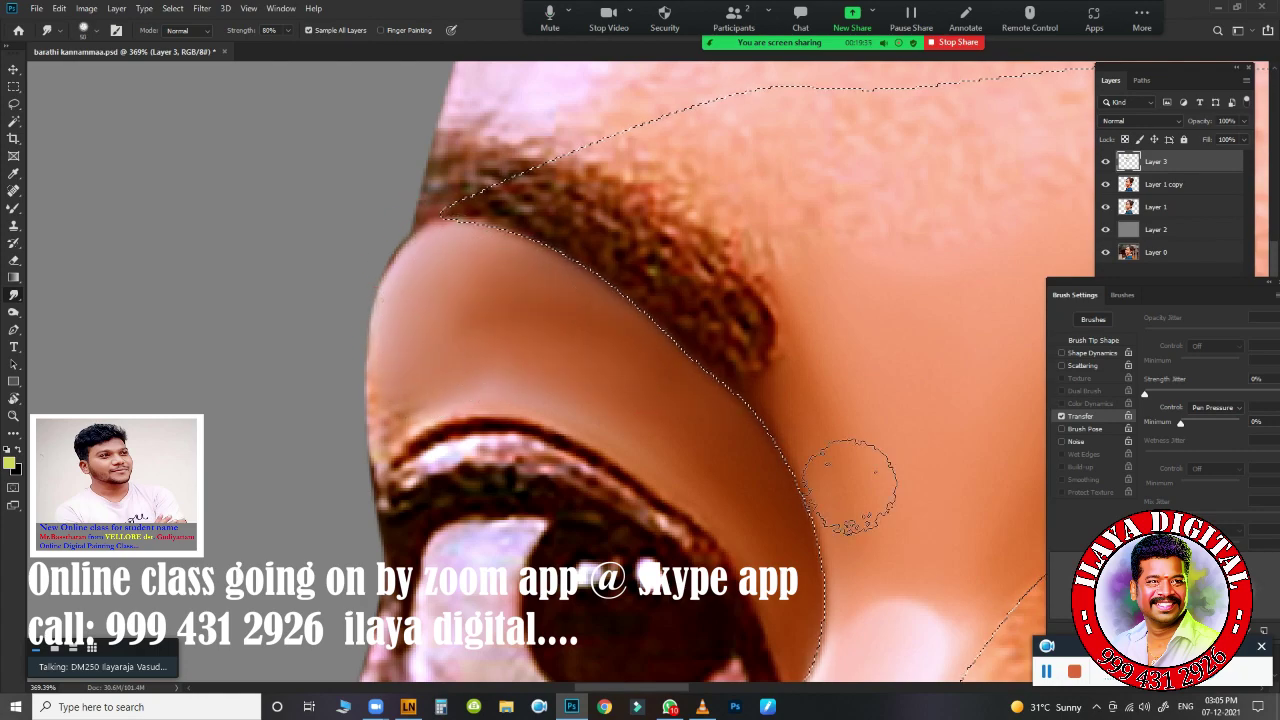
- Smooth the skin above the right eye and along the nose bridge
mouse_move(829, 457)
left_mouse_down()
mouse_move(686, 200)
mouse_move(474, 300)
left_mouse_up()
scroll(604, 279, "down", 3)
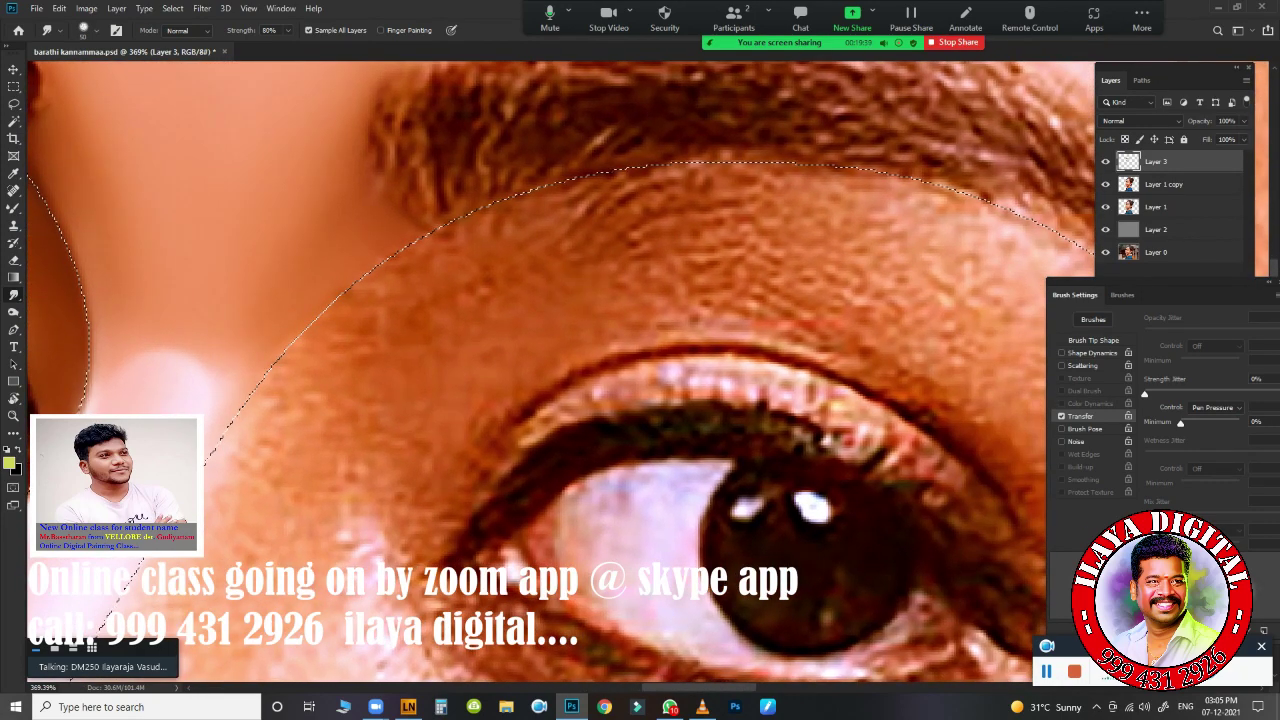
mouse_move(780, 277)
left_mouse_down()
mouse_move(777, 262)
mouse_move(580, 248)
left_mouse_up()
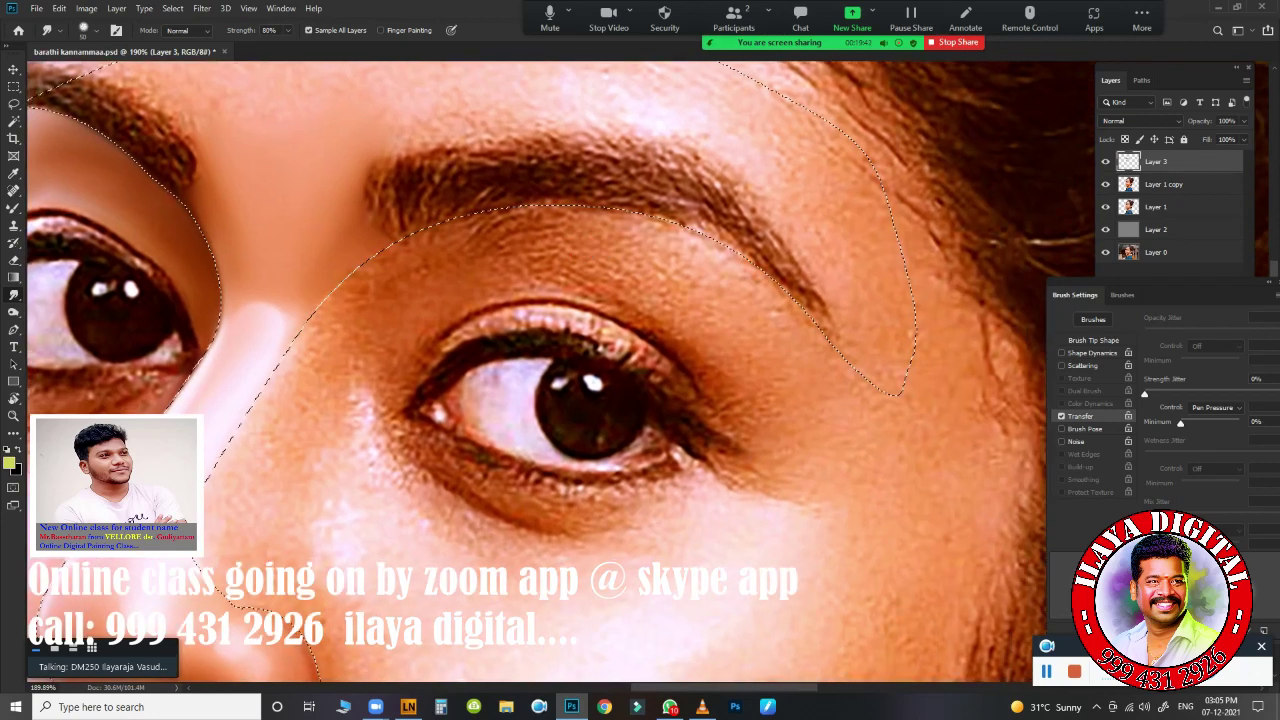
mouse_move(694, 311)
left_mouse_down()
mouse_move(688, 325)
mouse_move(777, 349)
mouse_move(701, 260)
mouse_move(640, 228)
left_mouse_up()
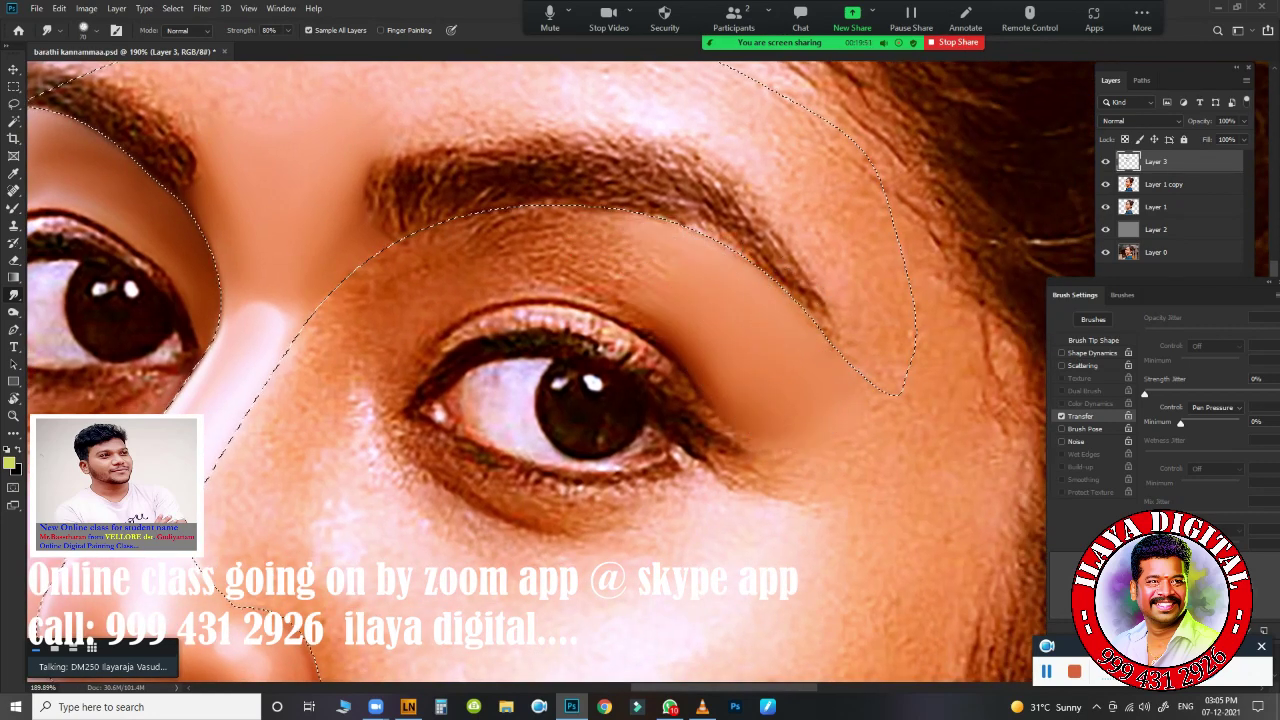
mouse_move(478, 228)
left_mouse_down()
mouse_move(494, 194)
mouse_move(597, 207)
mouse_move(663, 251)
mouse_move(588, 278)
left_mouse_up()
key("r")
left_click_drag(781, 318, 701, 271)
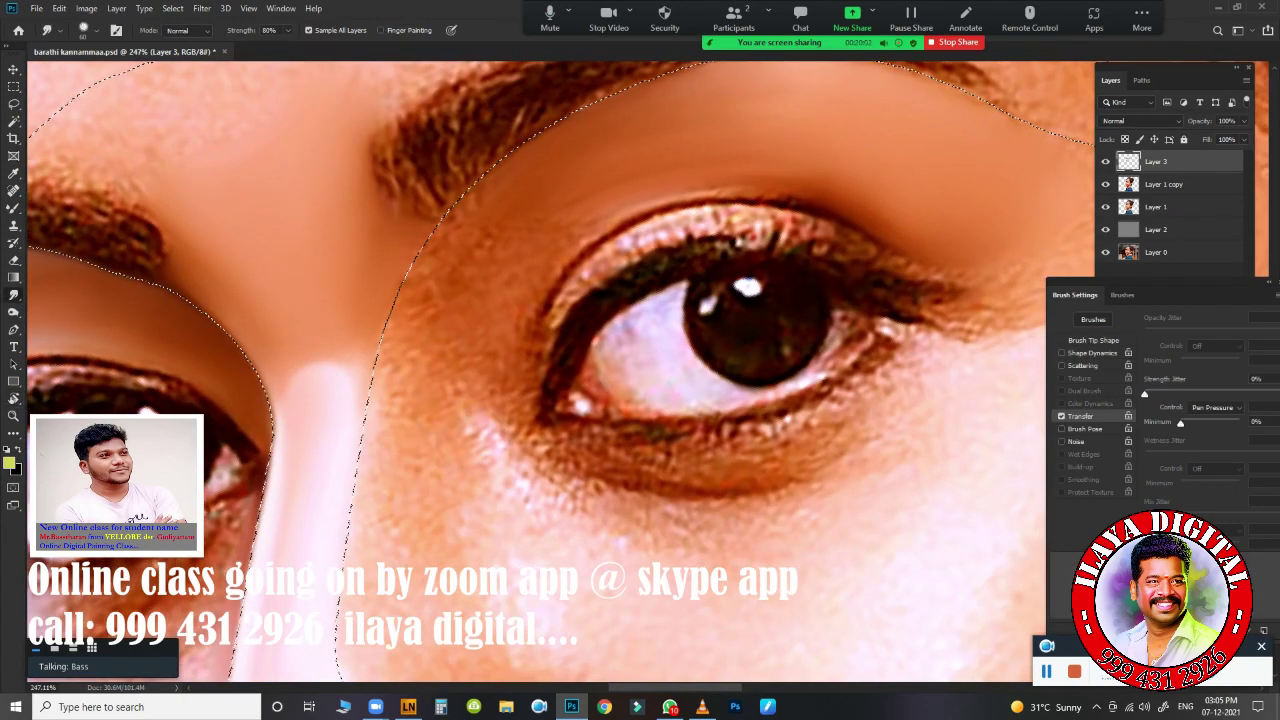
left_click_drag(754, 171, 736, 176)
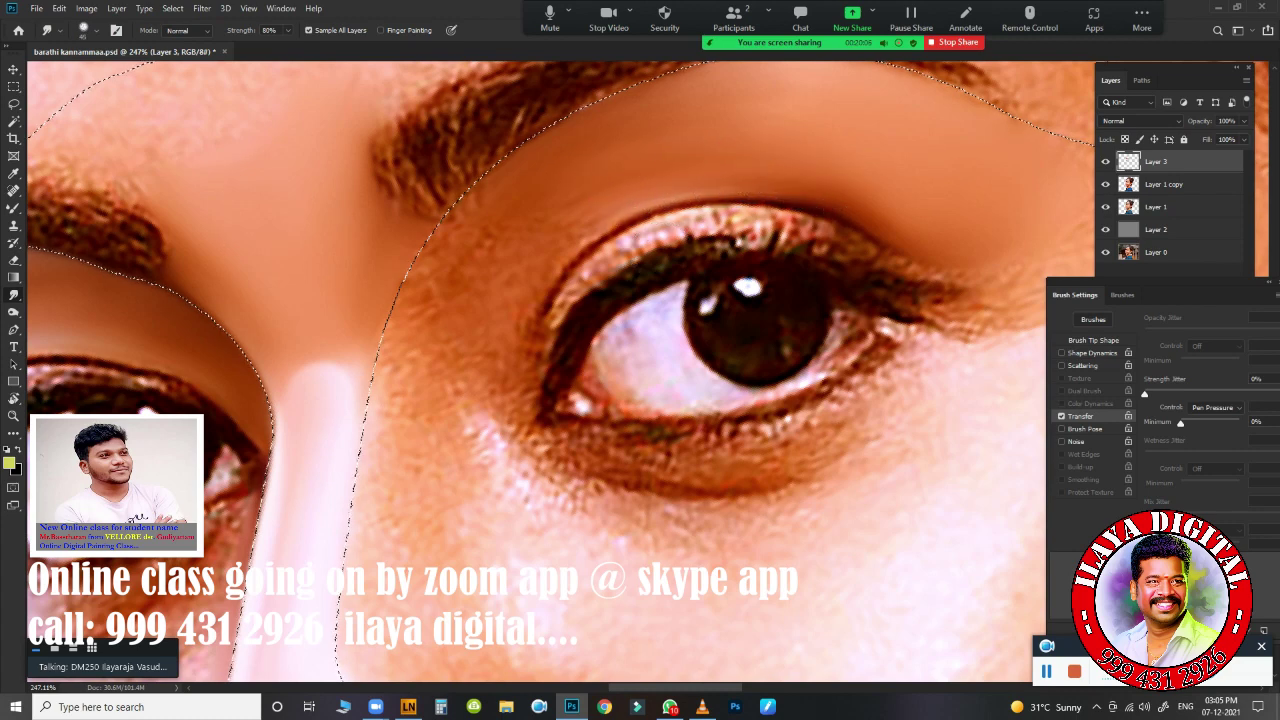
mouse_move(499, 310)
left_mouse_down()
mouse_move(557, 229)
mouse_move(496, 333)
left_mouse_up()
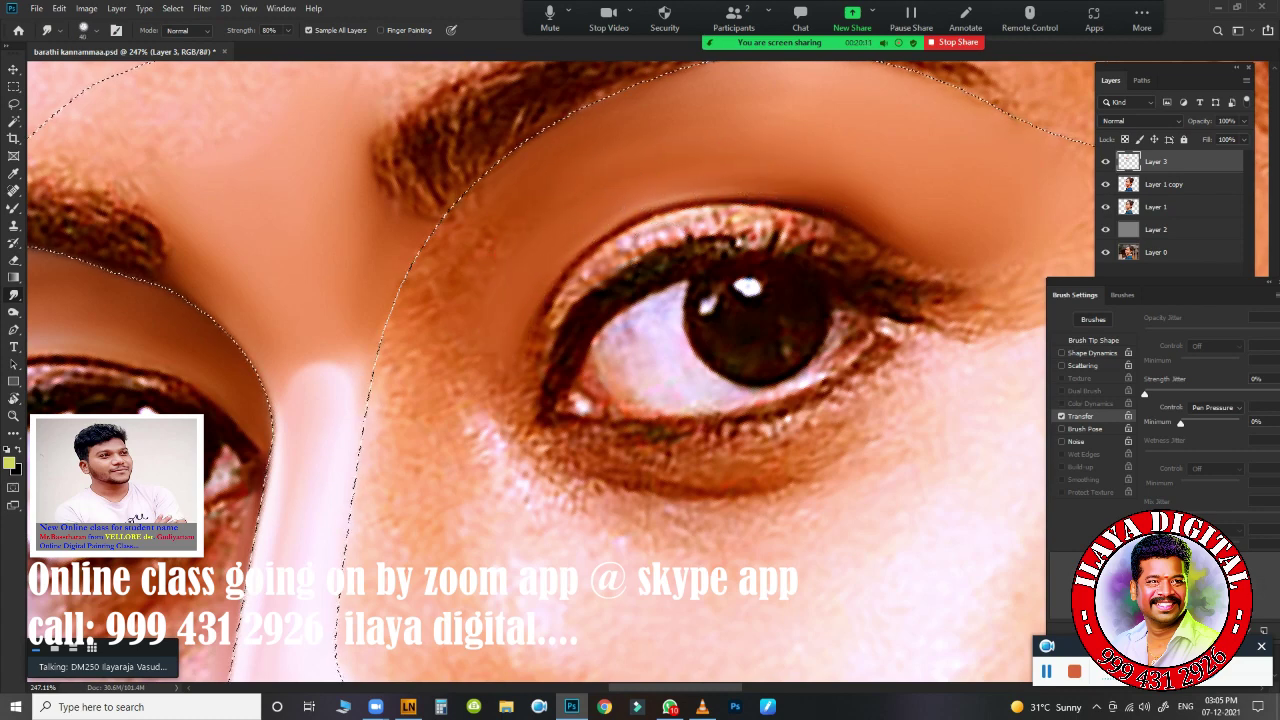
mouse_move(420, 277)
left_mouse_down()
mouse_move(543, 189)
mouse_move(393, 348)
left_mouse_up()
- Blend the nose-bridge edge, the nostril edge and the side of the nose
scroll(452, 292, "down", 3)
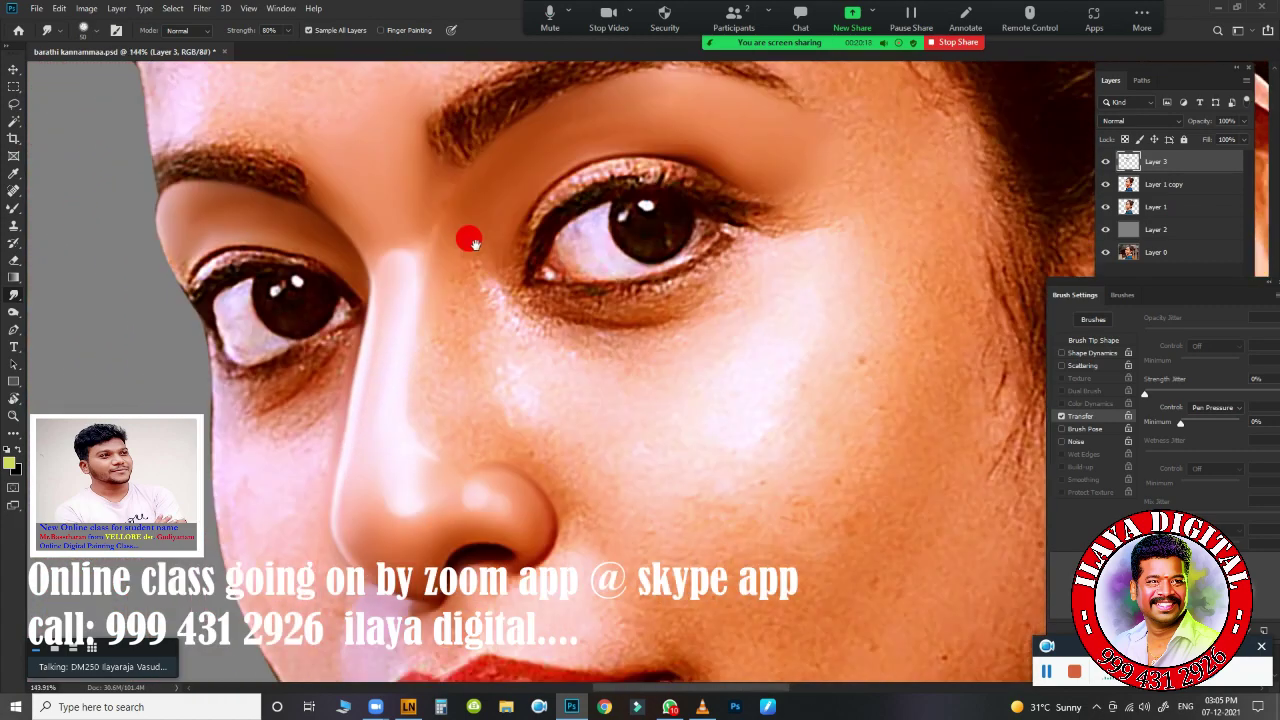
left_click(451, 329)
scroll(451, 329, "up", 2)
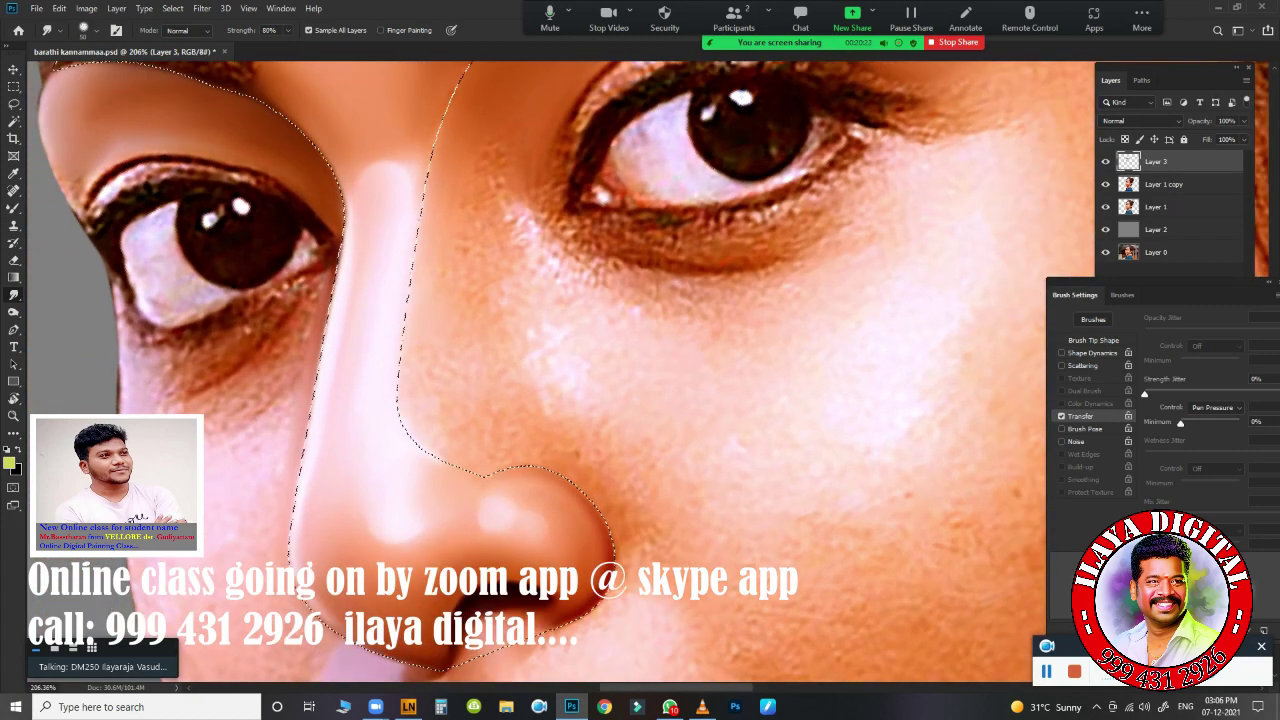
left_click_drag(420, 250, 375, 170)
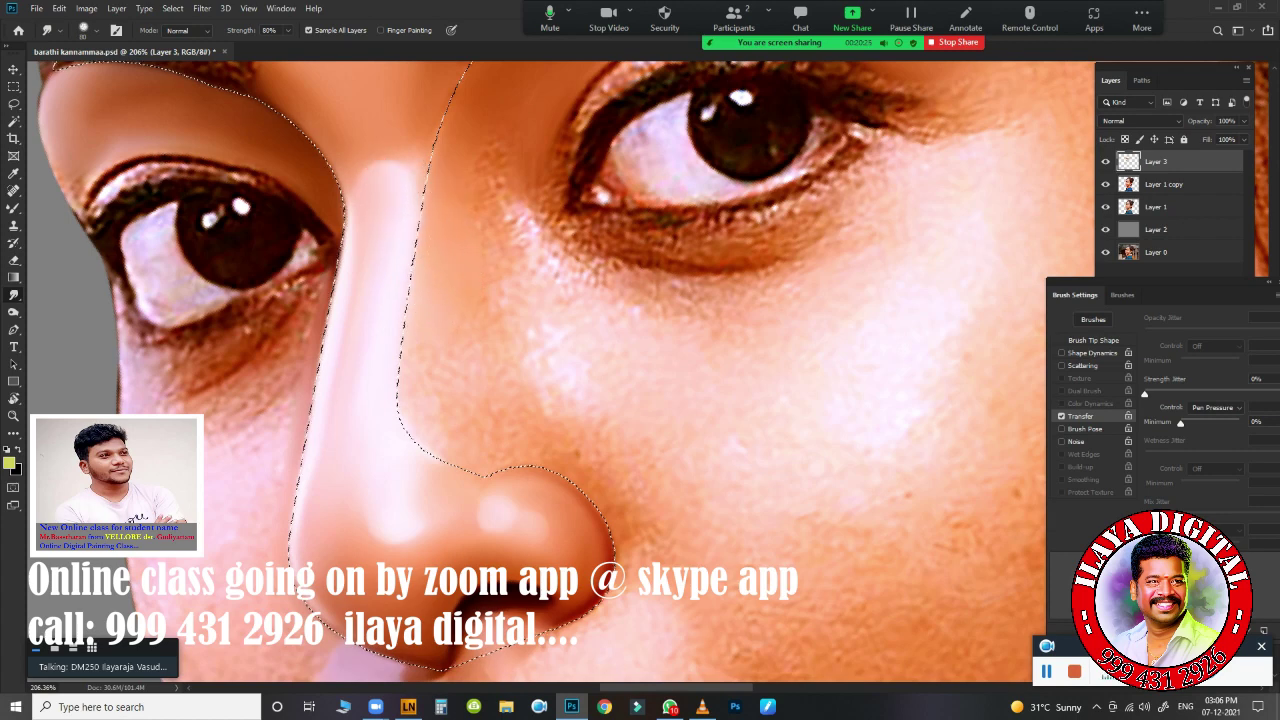
left_click_drag(394, 394, 391, 151)
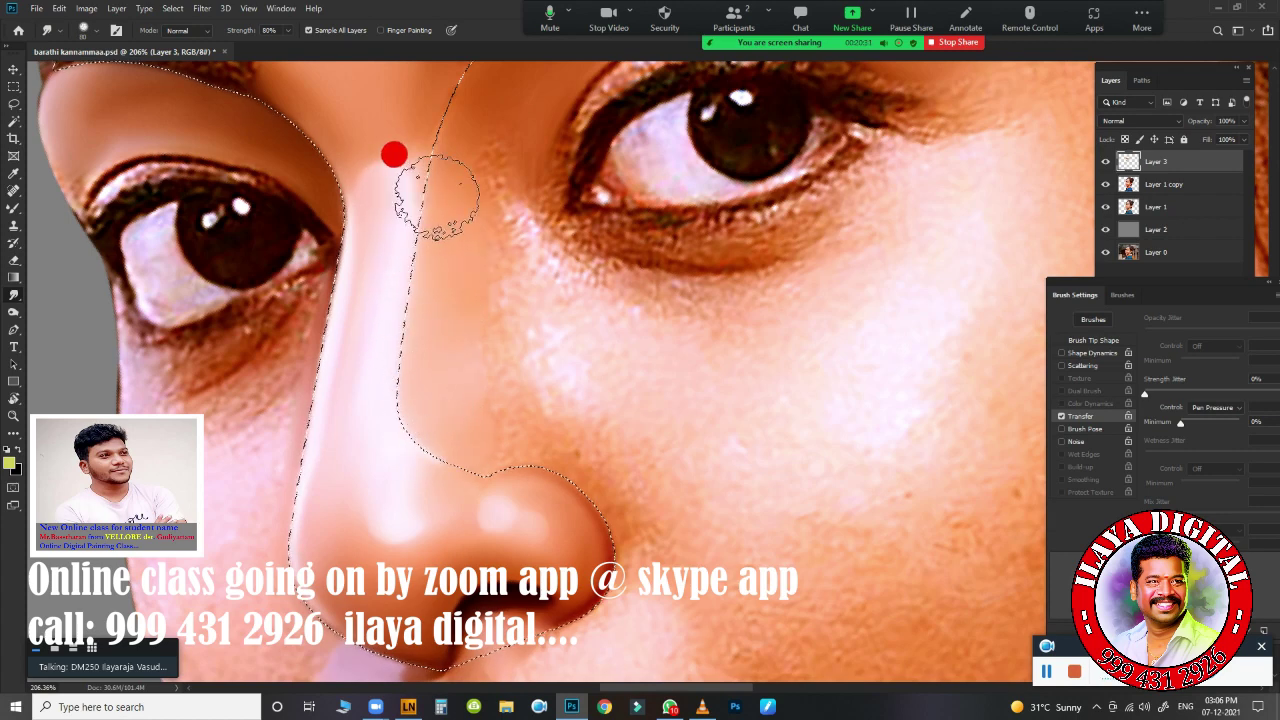
scroll(657, 478, "up", 2)
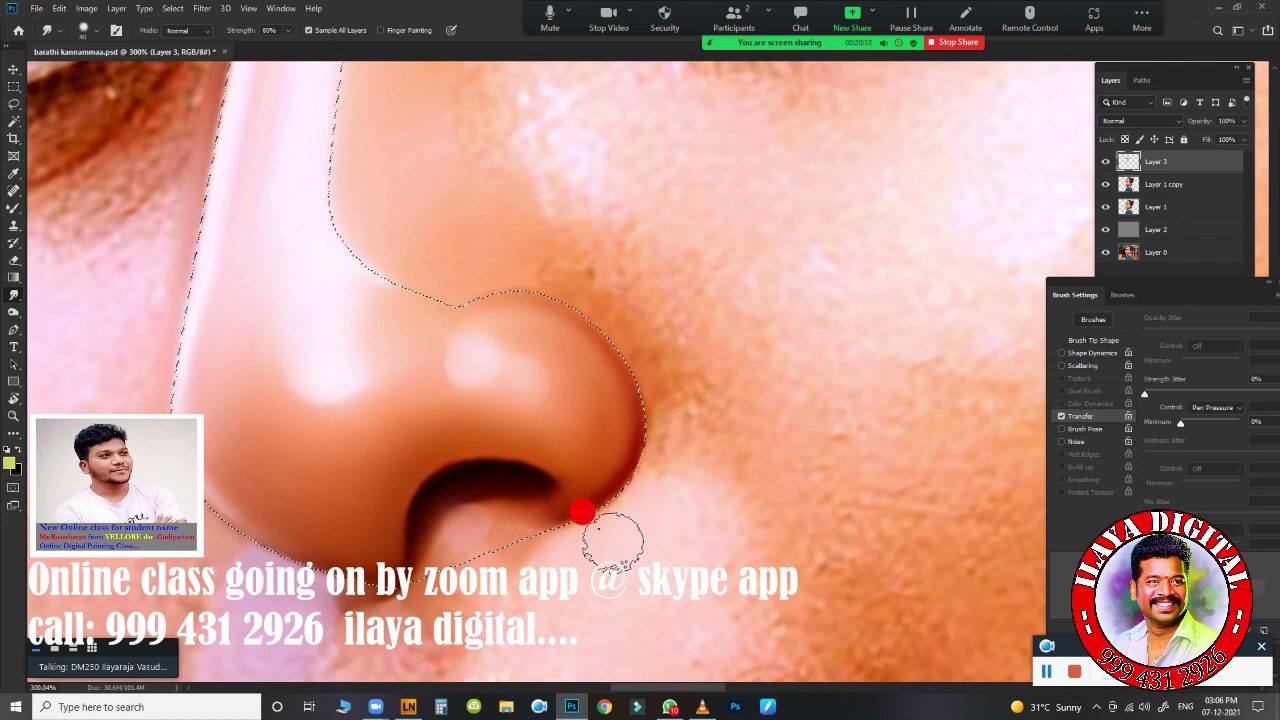
left_click_drag(581, 512, 523, 546)
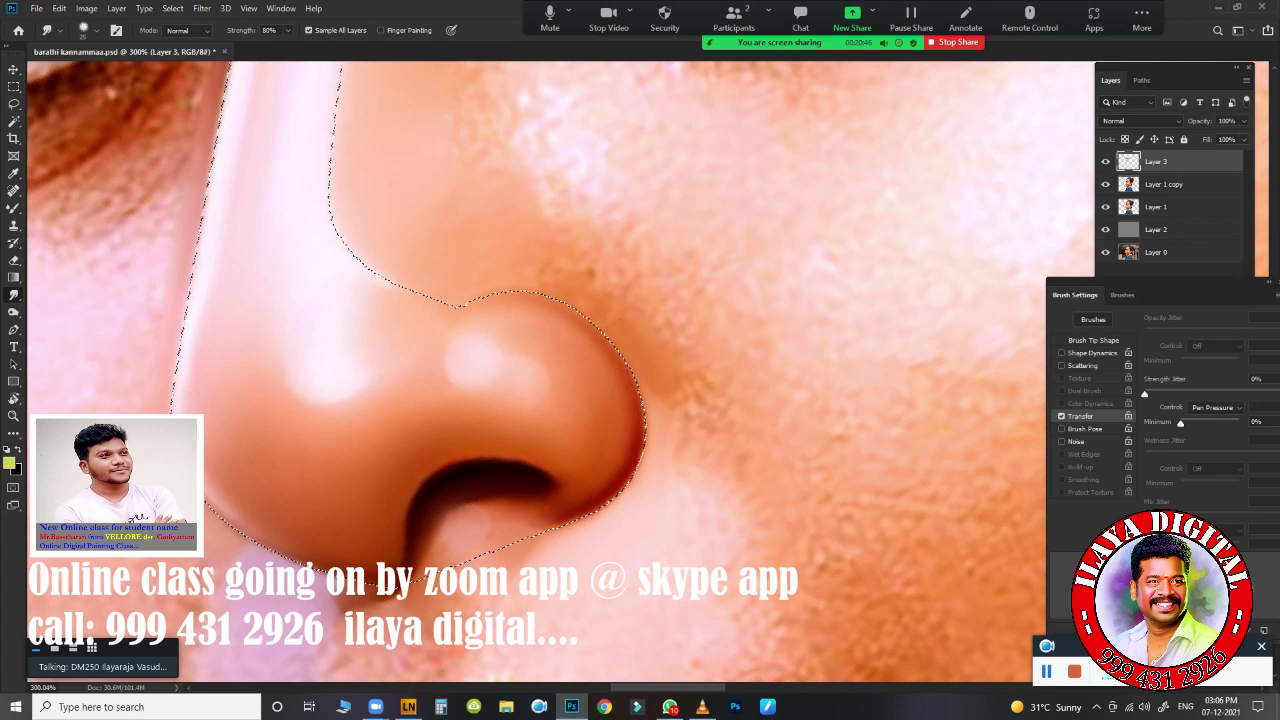
left_click_drag(583, 289, 603, 307)
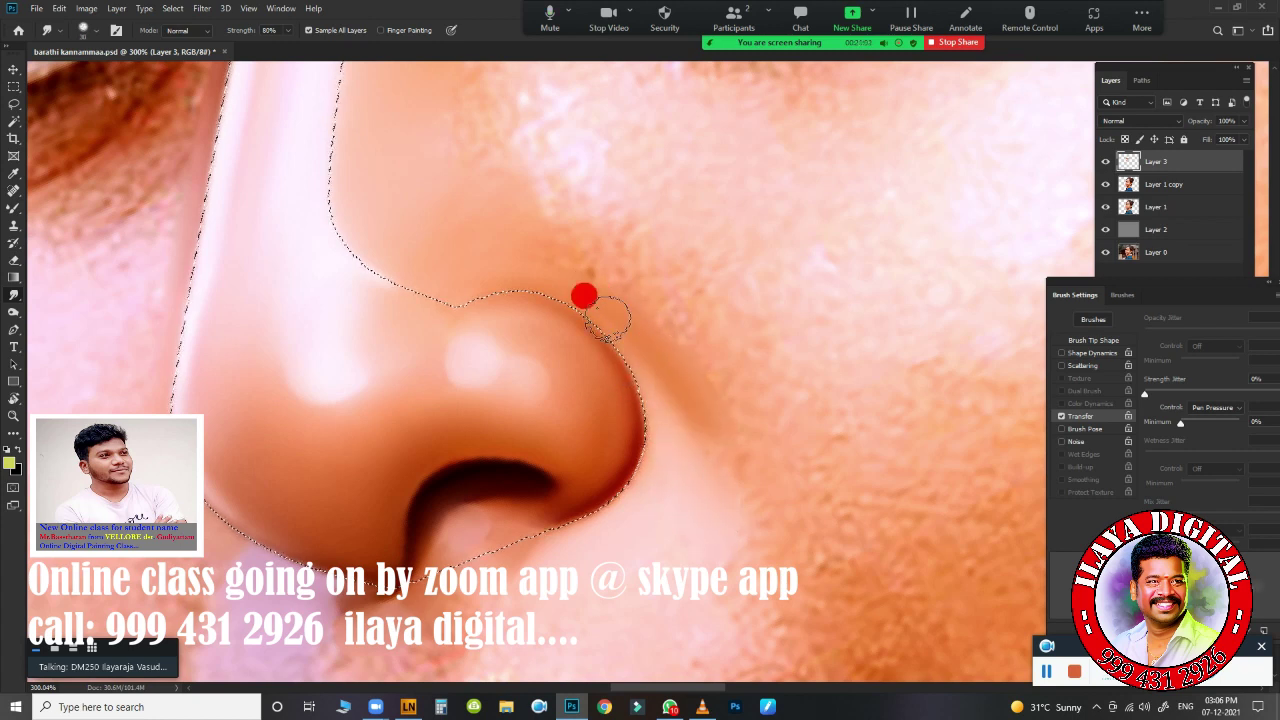
left_click_drag(641, 343, 442, 264)
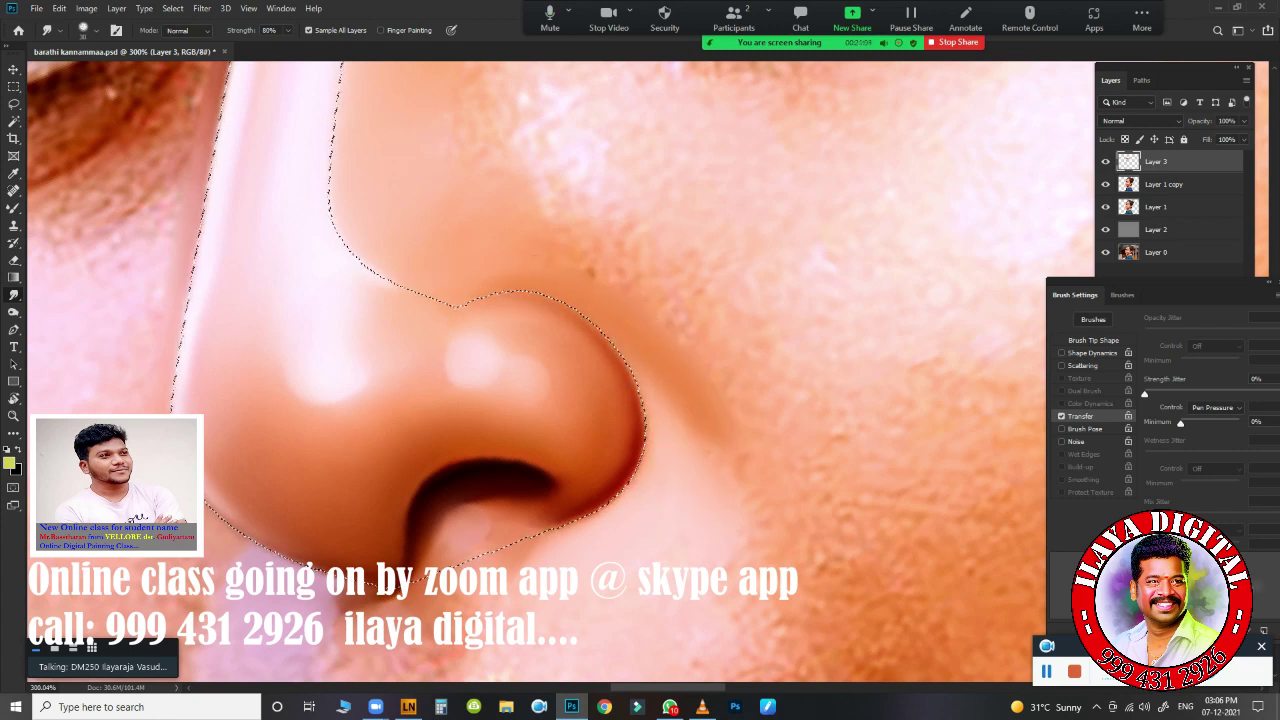
- Smooth the skin down the nose and over the bridge toward the inner eye corner
scroll(646, 407, "down", 3)
scroll(600, 360, "up", 5)
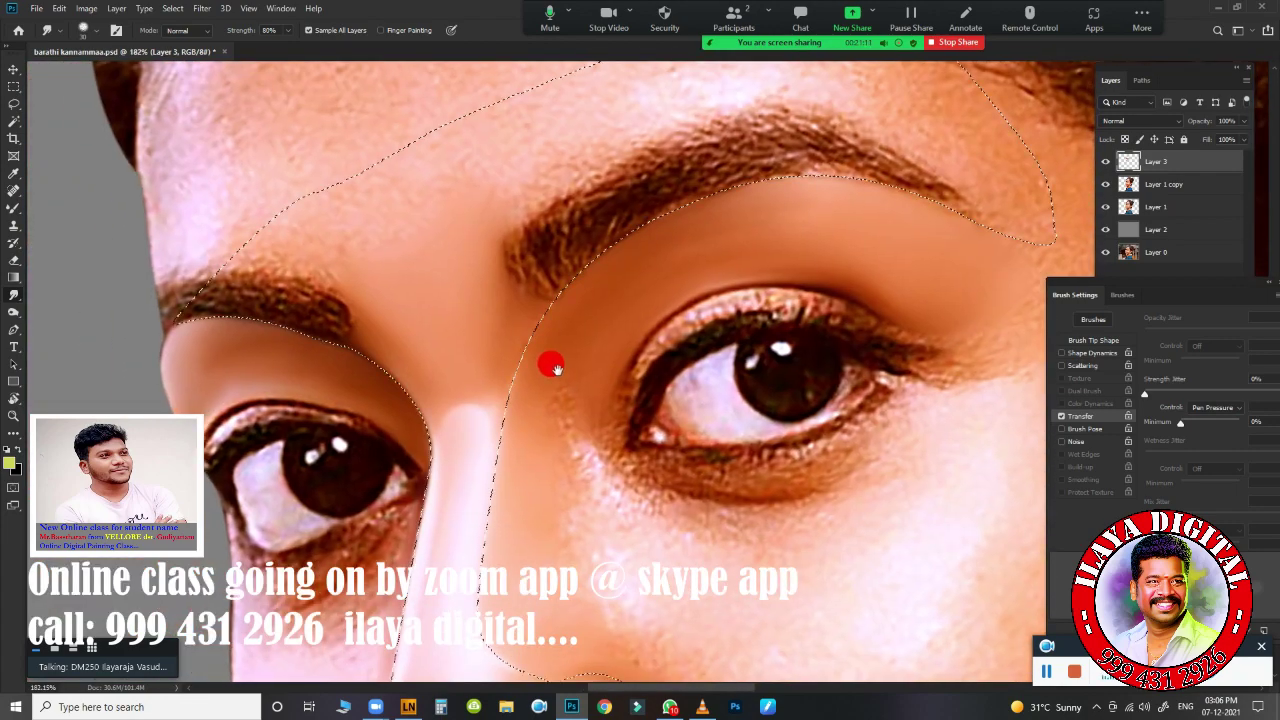
scroll(830, 295, "down", 3)
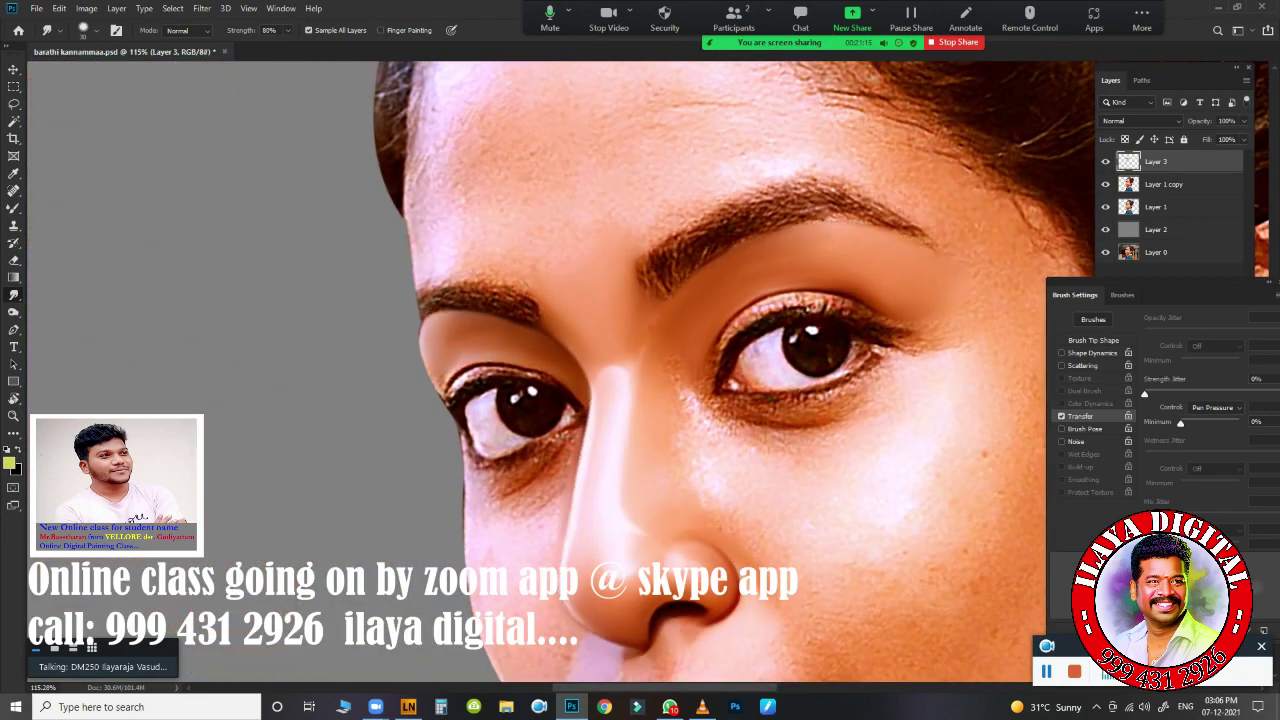
scroll(870, 330, "down", 2)
scroll(800, 372, "up", 4)
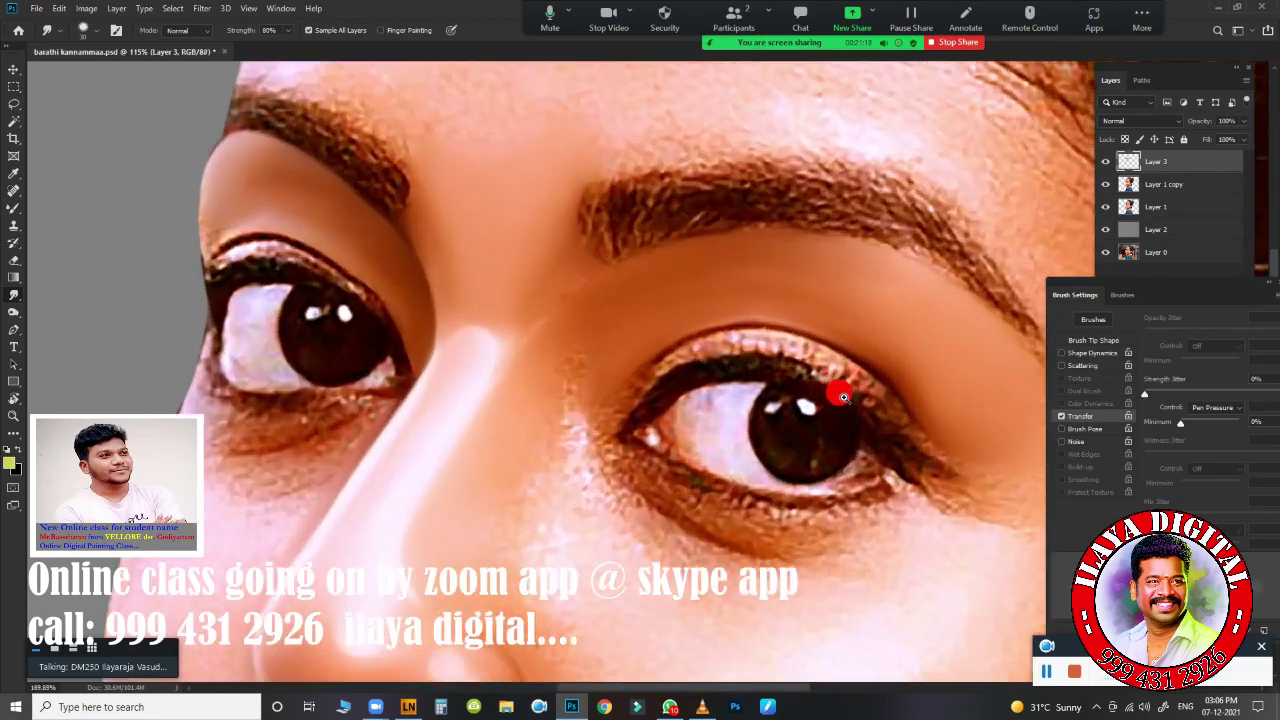
scroll(845, 390, "up", 2)
scroll(858, 398, "down", 2)
scroll(590, 200, "up", 2)
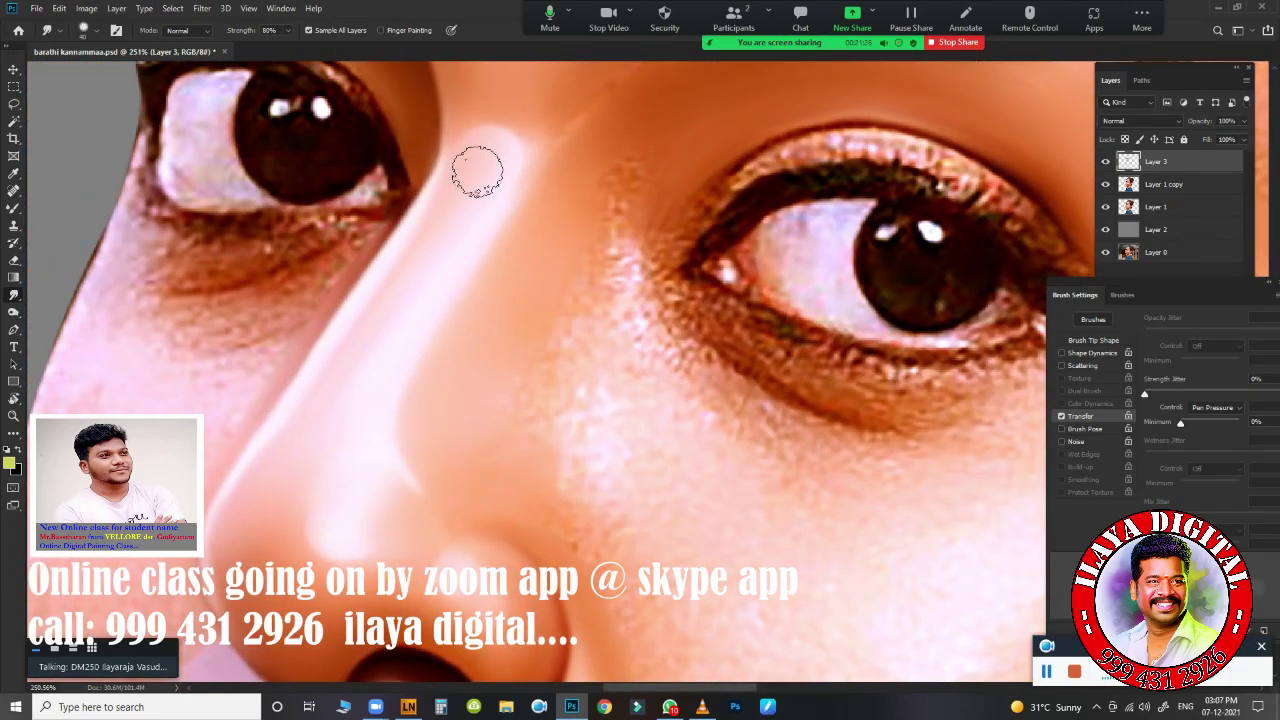
mouse_move(336, 427)
left_mouse_down()
mouse_move(257, 523)
mouse_move(420, 428)
mouse_move(444, 492)
mouse_move(471, 277)
mouse_move(532, 160)
mouse_move(552, 148)
mouse_move(424, 492)
left_mouse_up()
left_click_drag(489, 294, 480, 385)
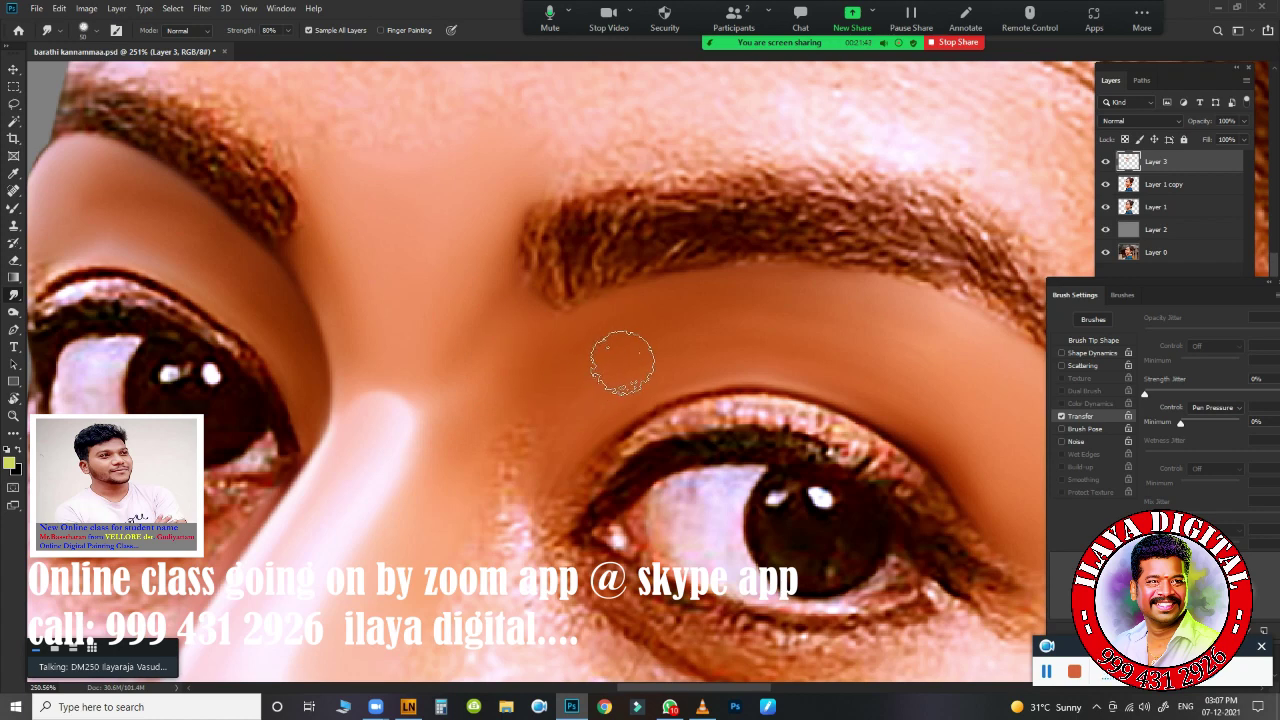
scroll(566, 256, "down", 5)
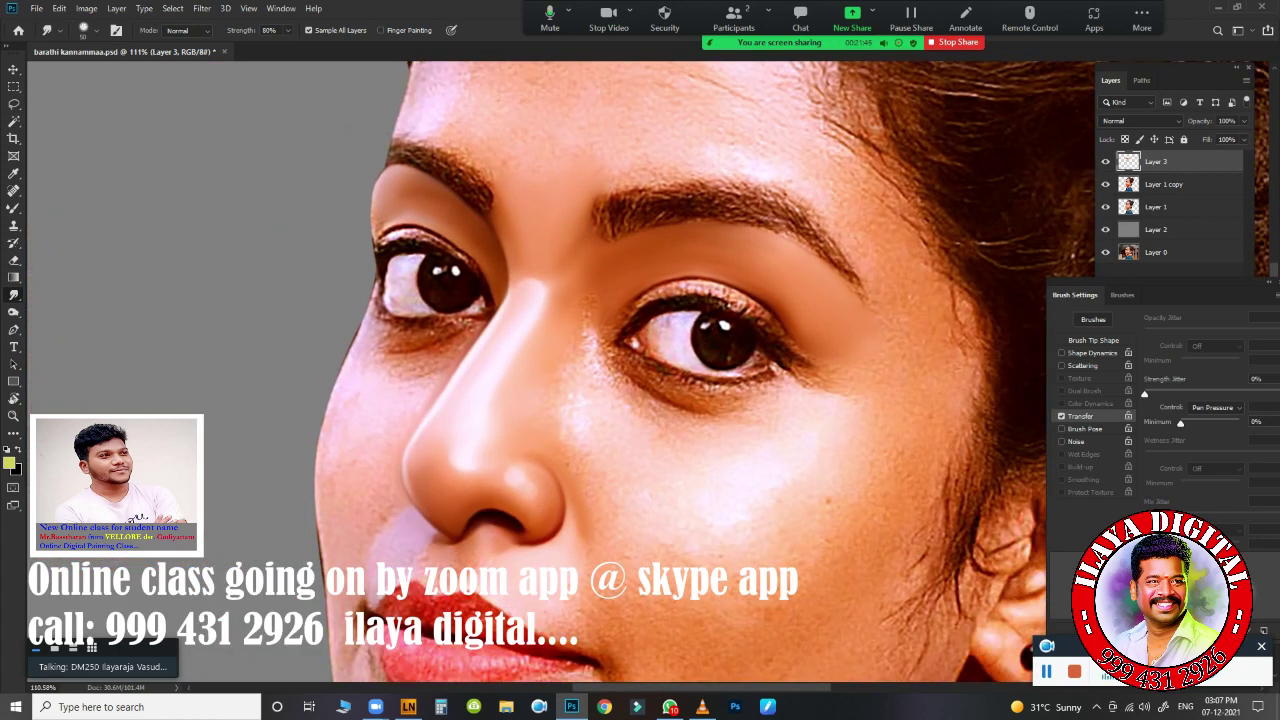
left_click_drag(562, 242, 562, 211)
left_click_drag(529, 286, 531, 309)
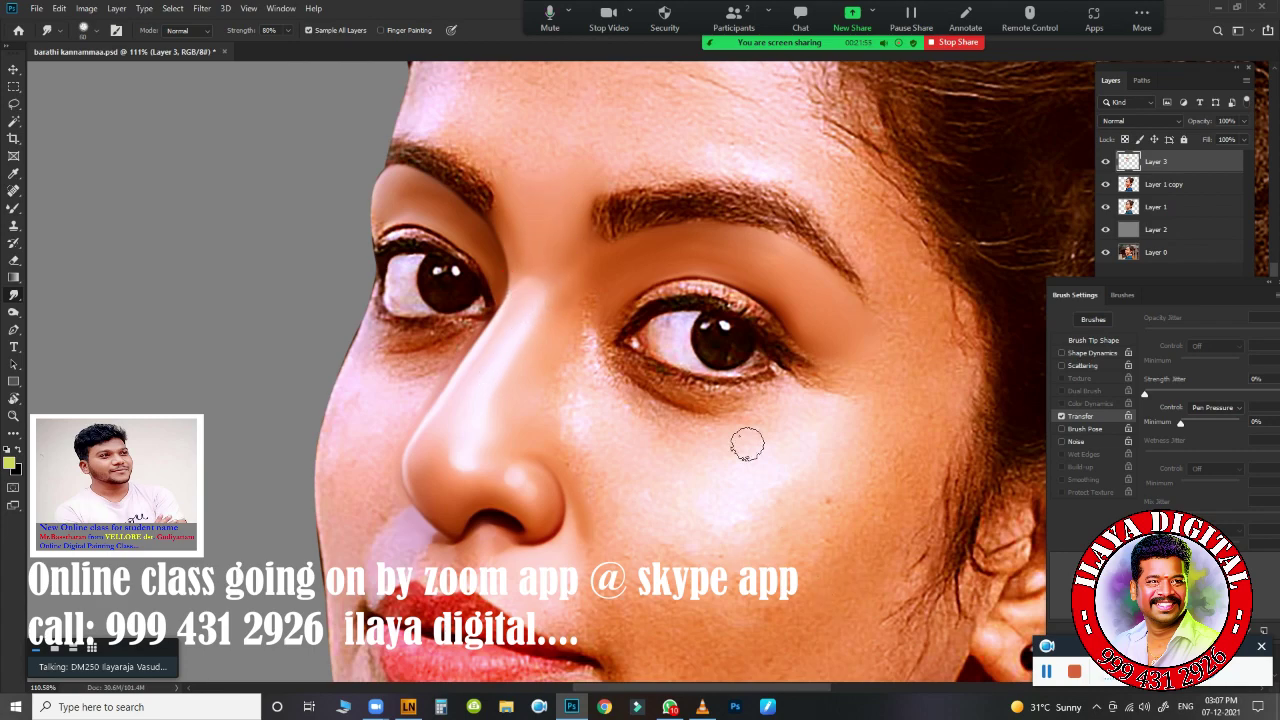
scroll(747, 443, "down", 2)
scroll(780, 506, "up", 5)
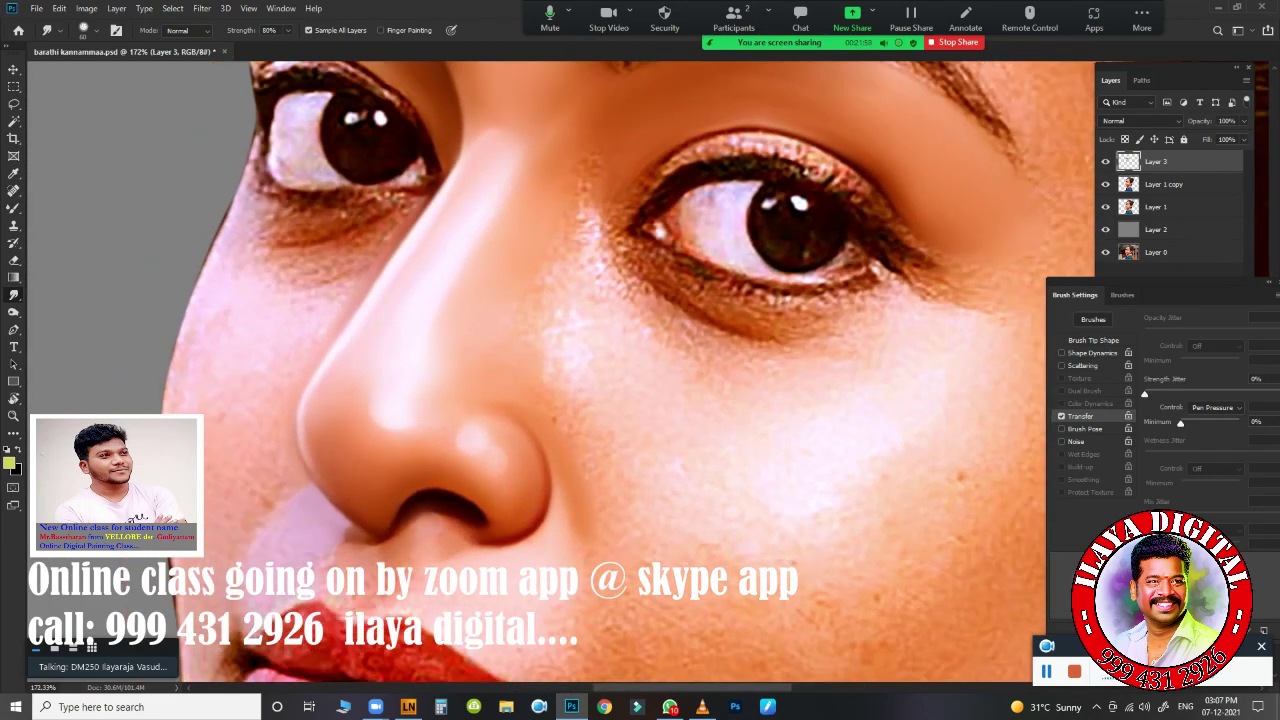
left_click_drag(831, 358, 623, 457)
- Pen-outline below the eye, down the cheek, along the face edge and nostril, then load as selection
key("p")
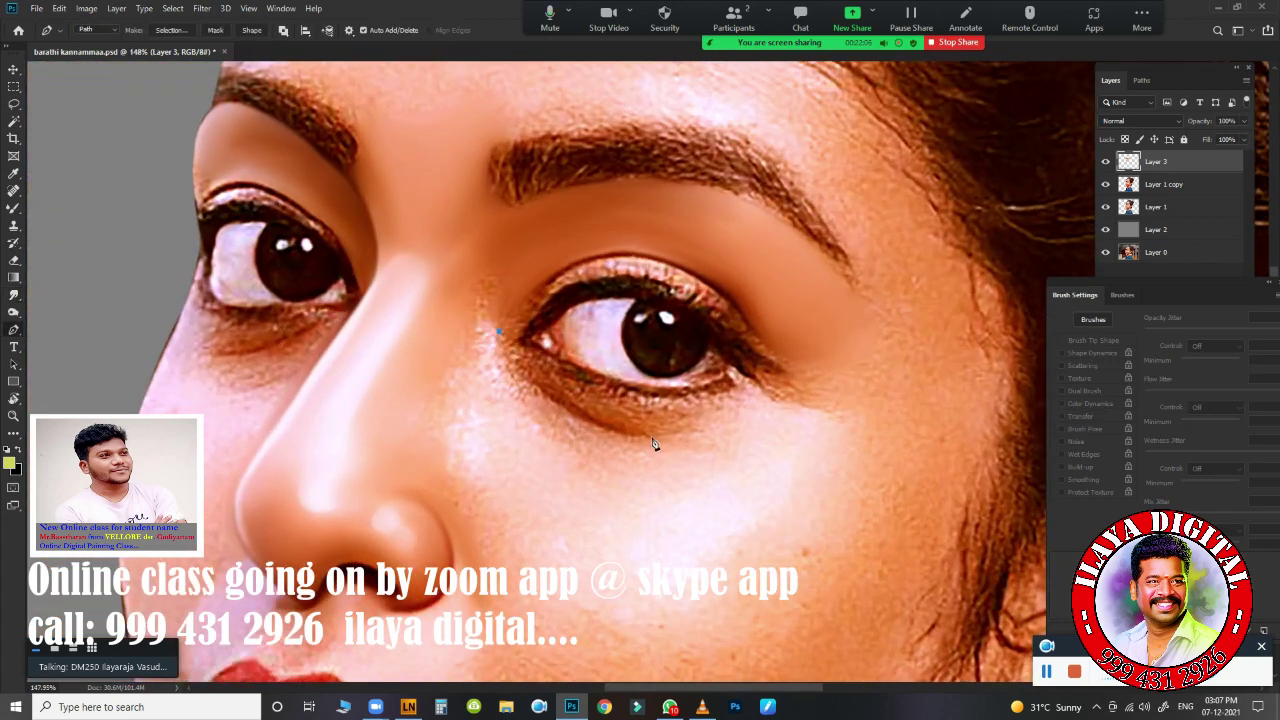
left_click_drag(653, 437, 770, 443)
left_click_drag(858, 551, 863, 584)
left_click_drag(828, 500, 886, 328)
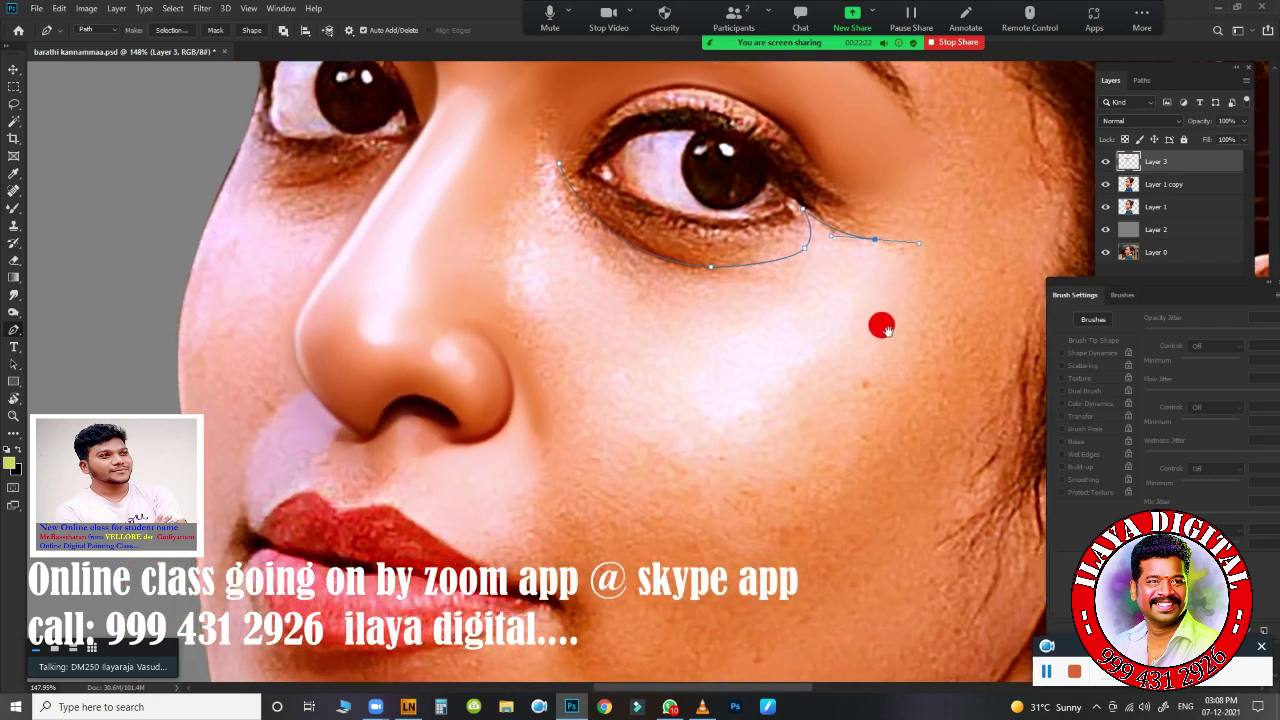
left_click(1000, 260)
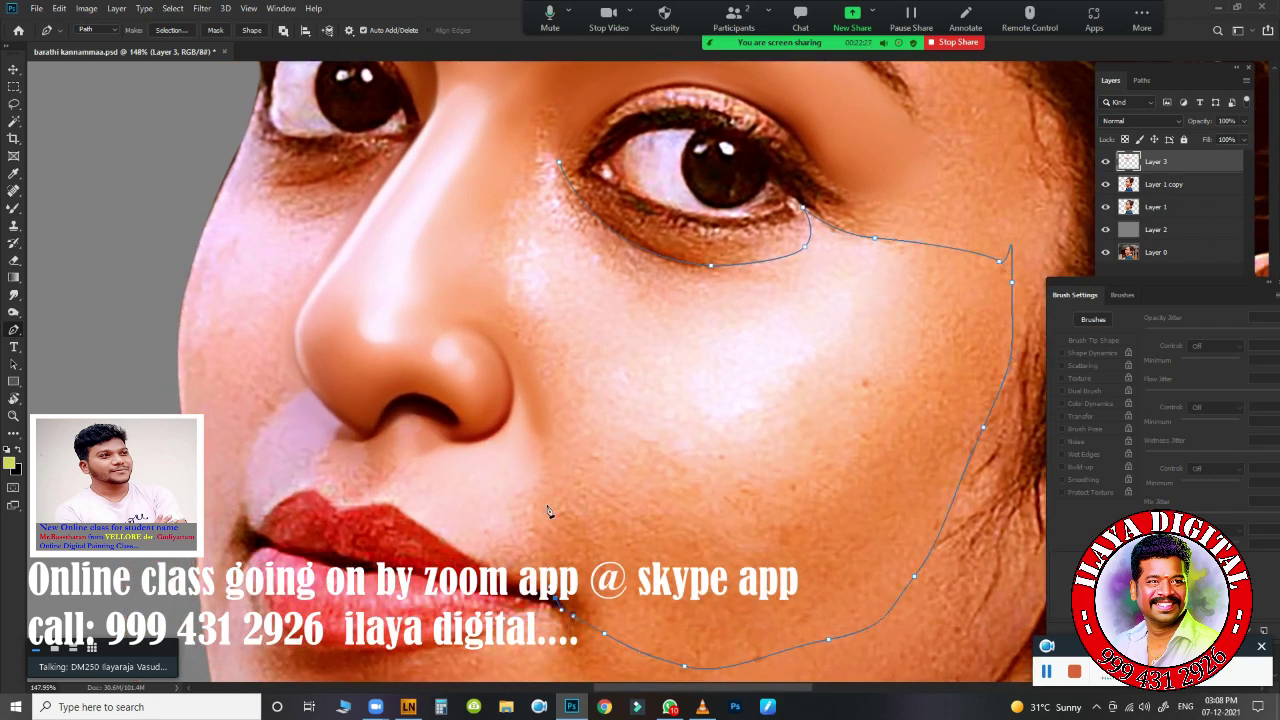
scroll(540, 498, "down", 5)
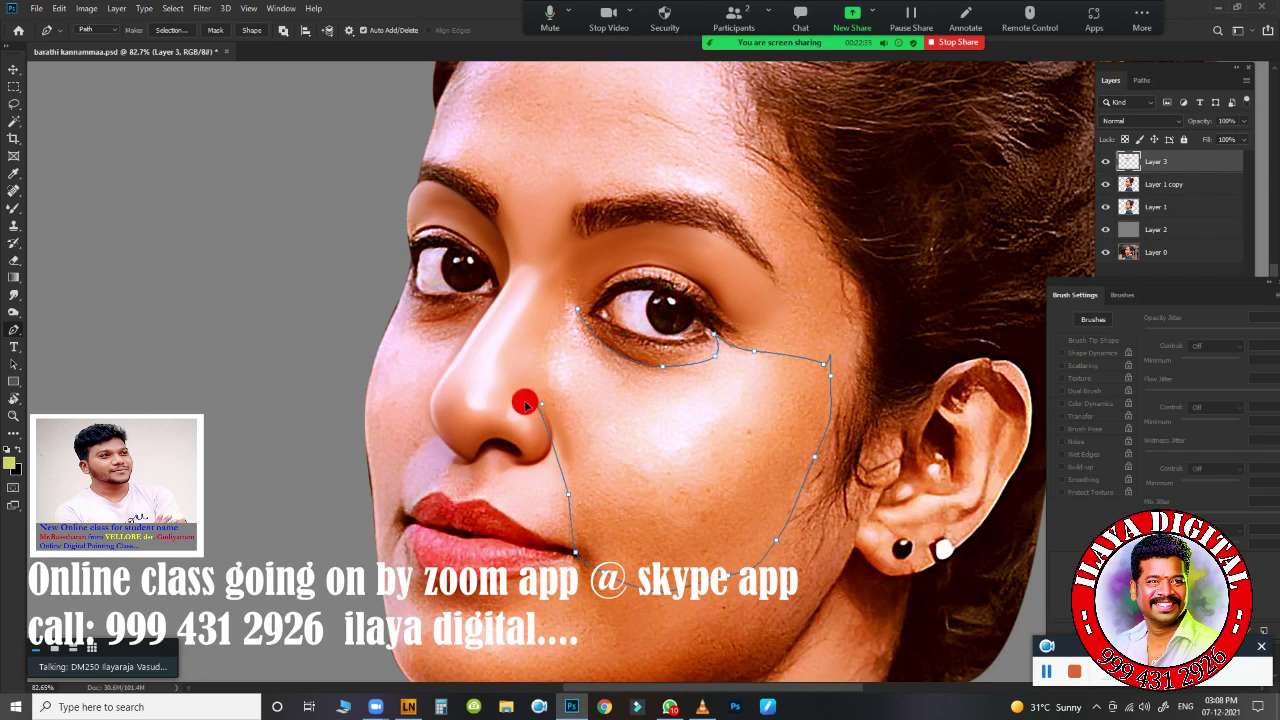
left_click_drag(533, 403, 505, 393)
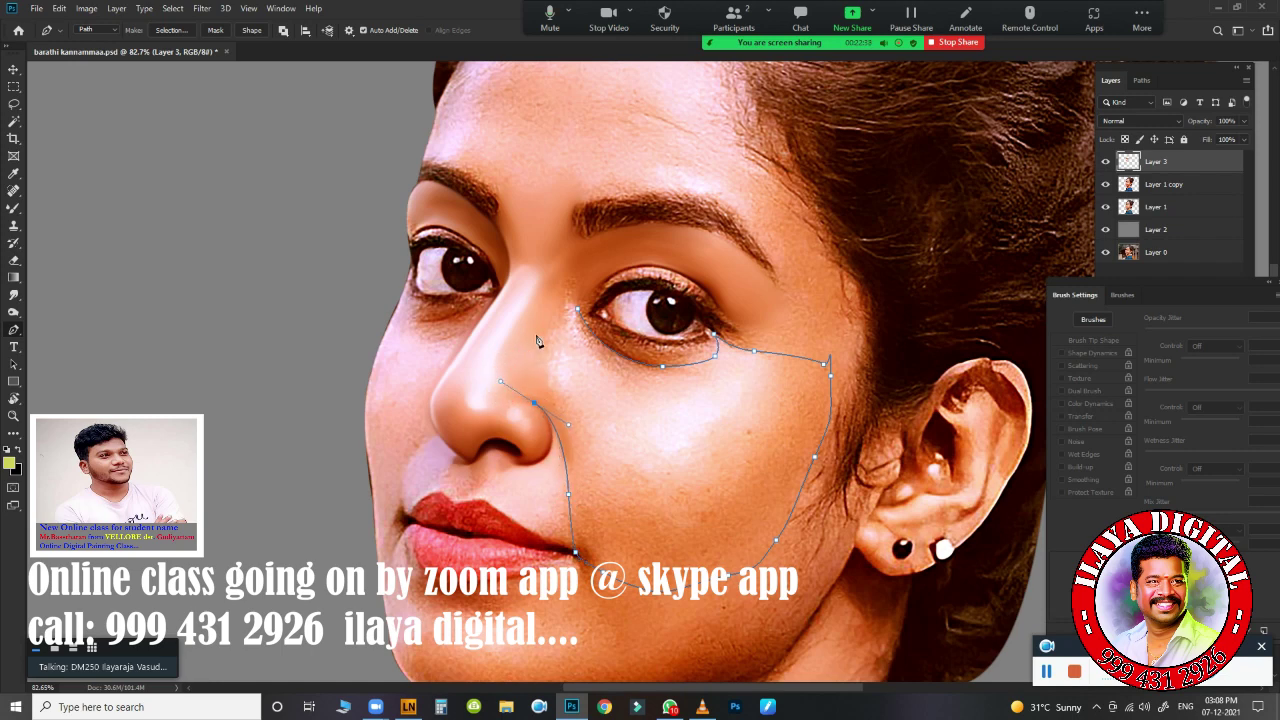
scroll(707, 408, "up", 3)
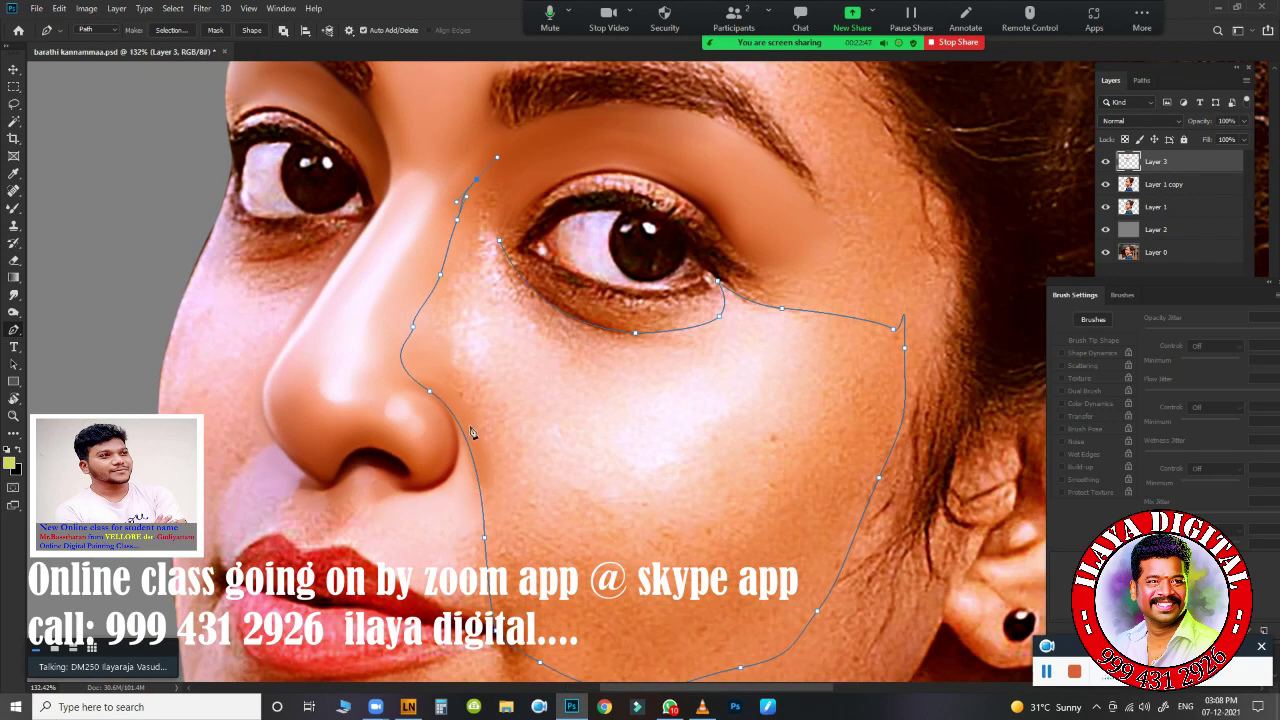
scroll(505, 418, "up", 3)
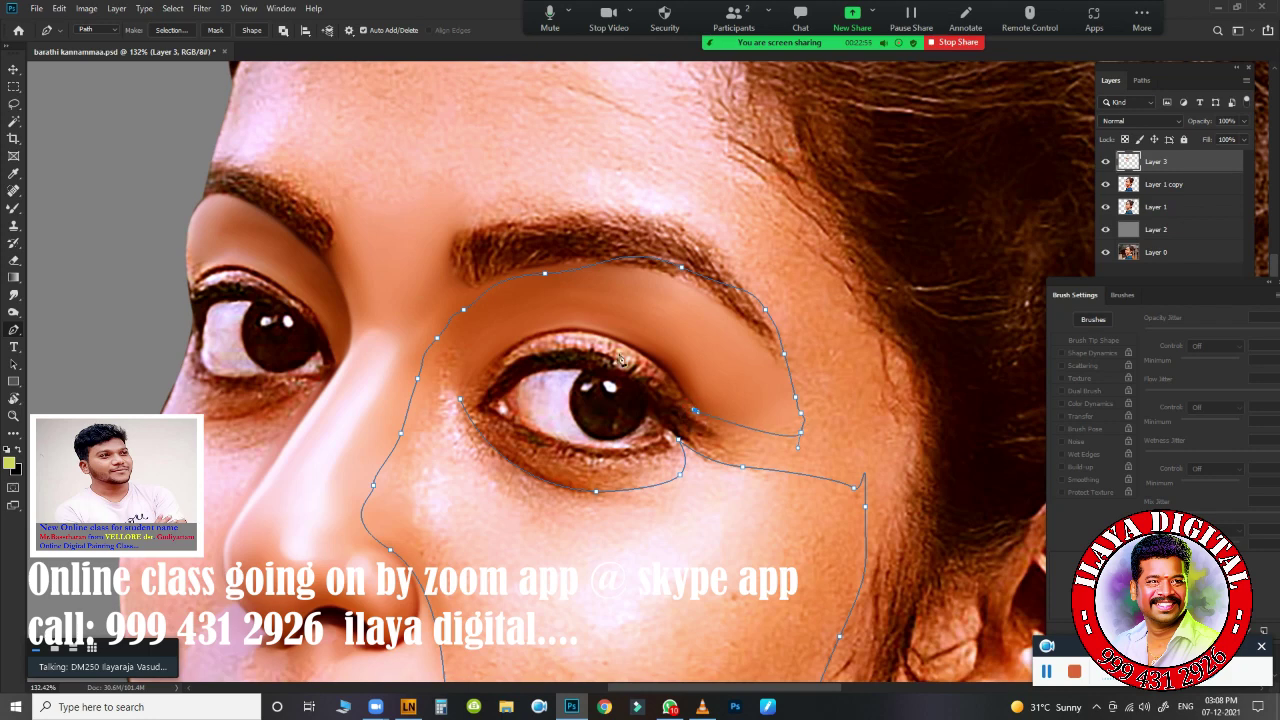
left_click_drag(503, 360, 371, 430)
key("ctrl+Return")
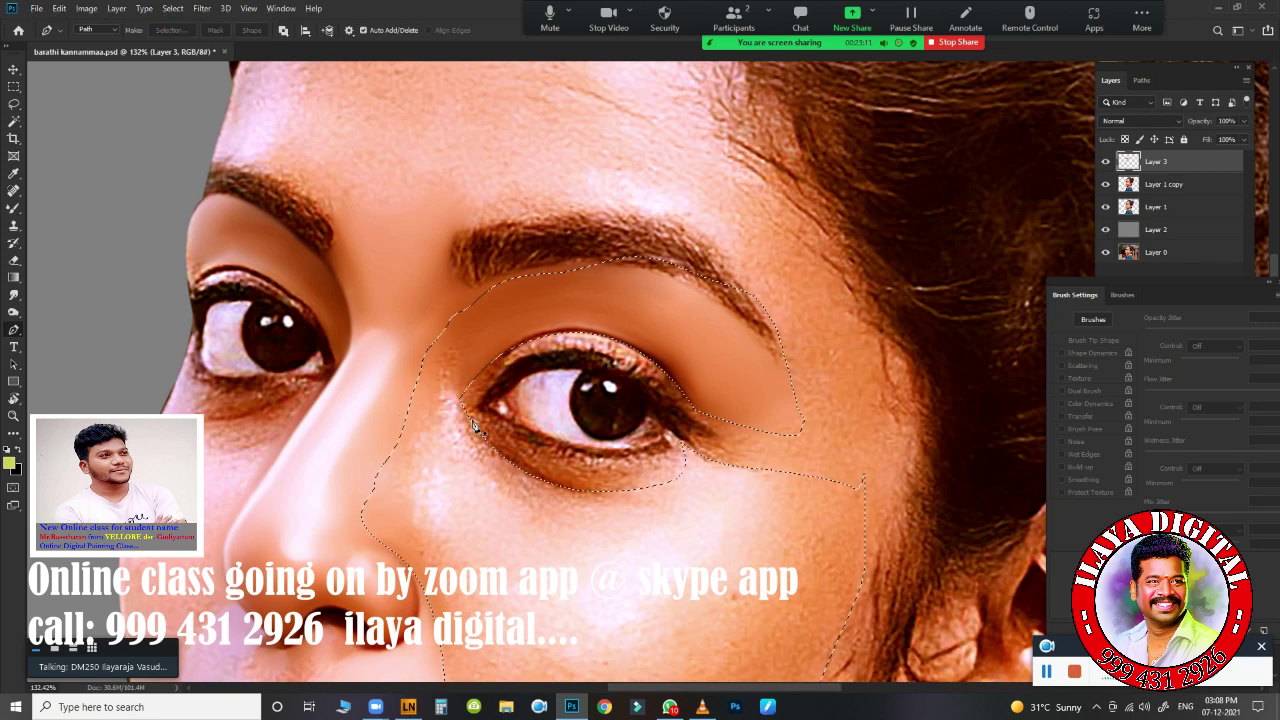
- Feather the selection by 2 px
key("shift+F6")
key("Return")
key("b")
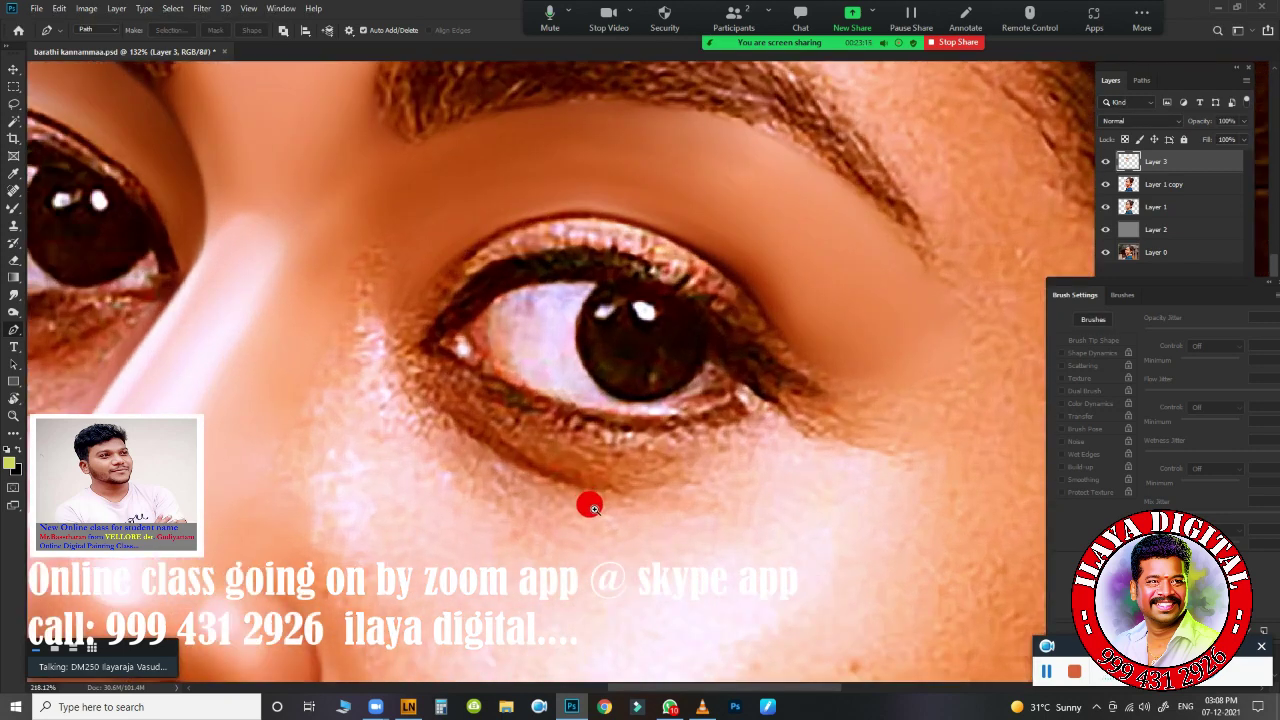
scroll(586, 506, "up", 3)
- Smudge the skin under the eye, toward the inner corner, beside the nose and beneath the lower lid
key("r")
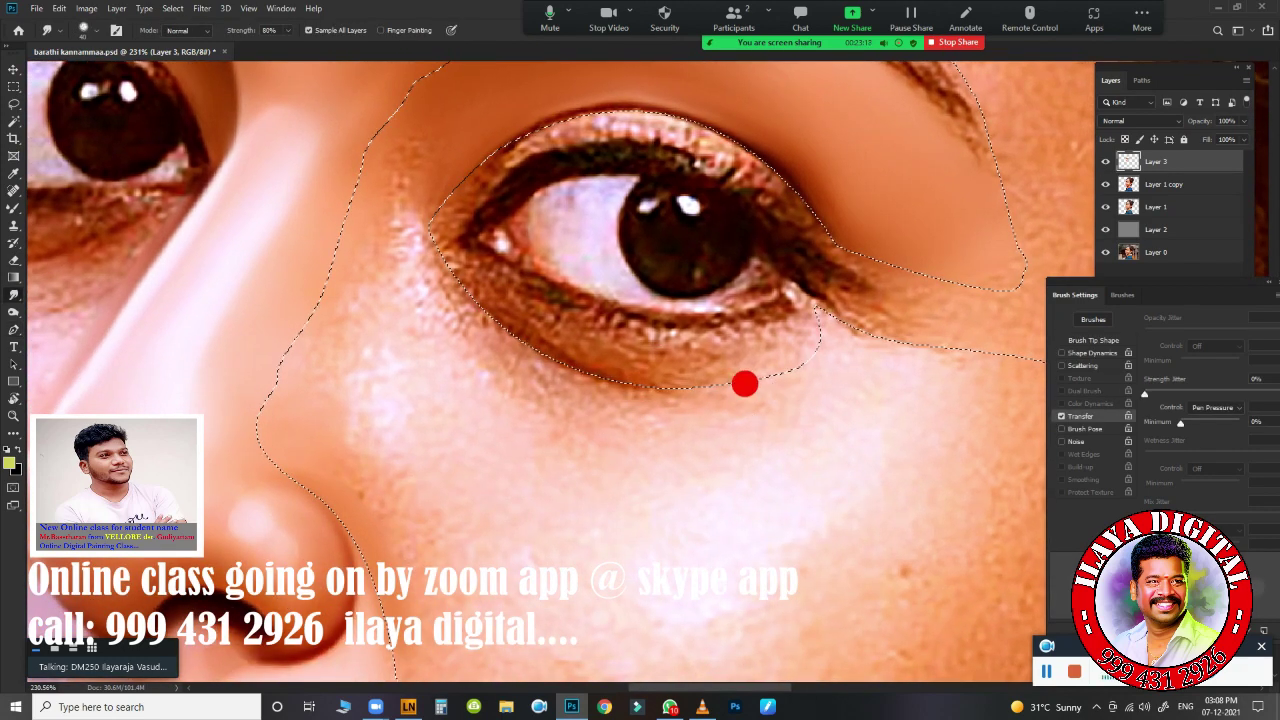
mouse_move(791, 357)
left_mouse_down()
mouse_move(546, 357)
mouse_move(611, 351)
mouse_move(494, 306)
mouse_move(444, 265)
mouse_move(477, 334)
mouse_move(580, 383)
left_mouse_up()
mouse_move(386, 117)
left_mouse_down()
mouse_move(429, 137)
mouse_move(429, 154)
left_mouse_up()
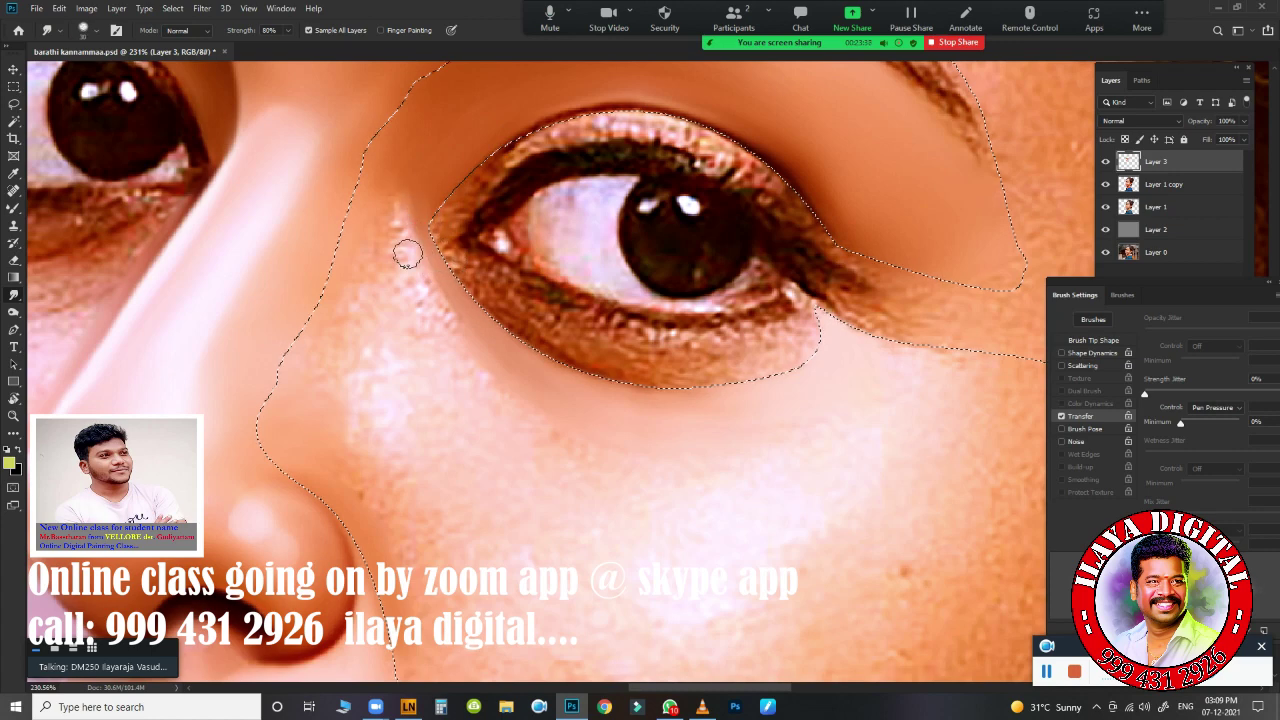
mouse_move(390, 238)
left_mouse_down()
mouse_move(360, 177)
mouse_move(414, 212)
left_mouse_up()
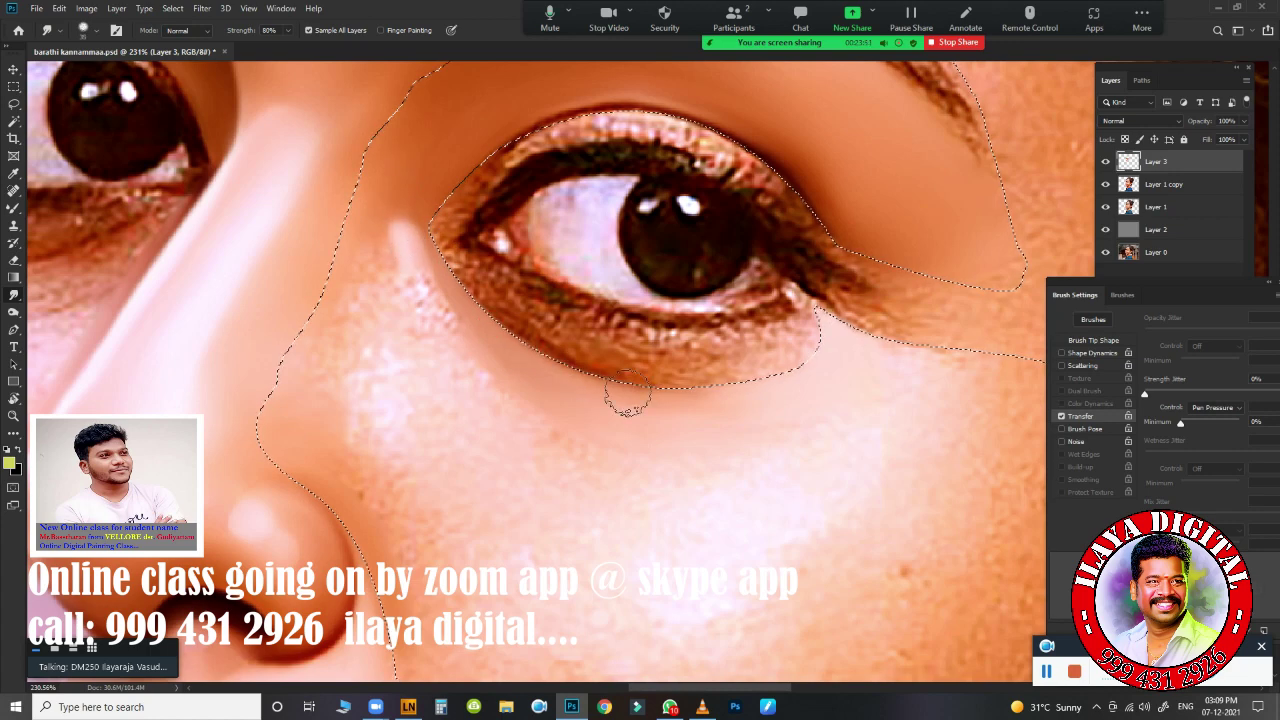
mouse_move(623, 394)
left_mouse_down()
mouse_move(723, 371)
mouse_move(763, 337)
mouse_move(501, 312)
left_mouse_up()
scroll(640, 370, "up", 3)
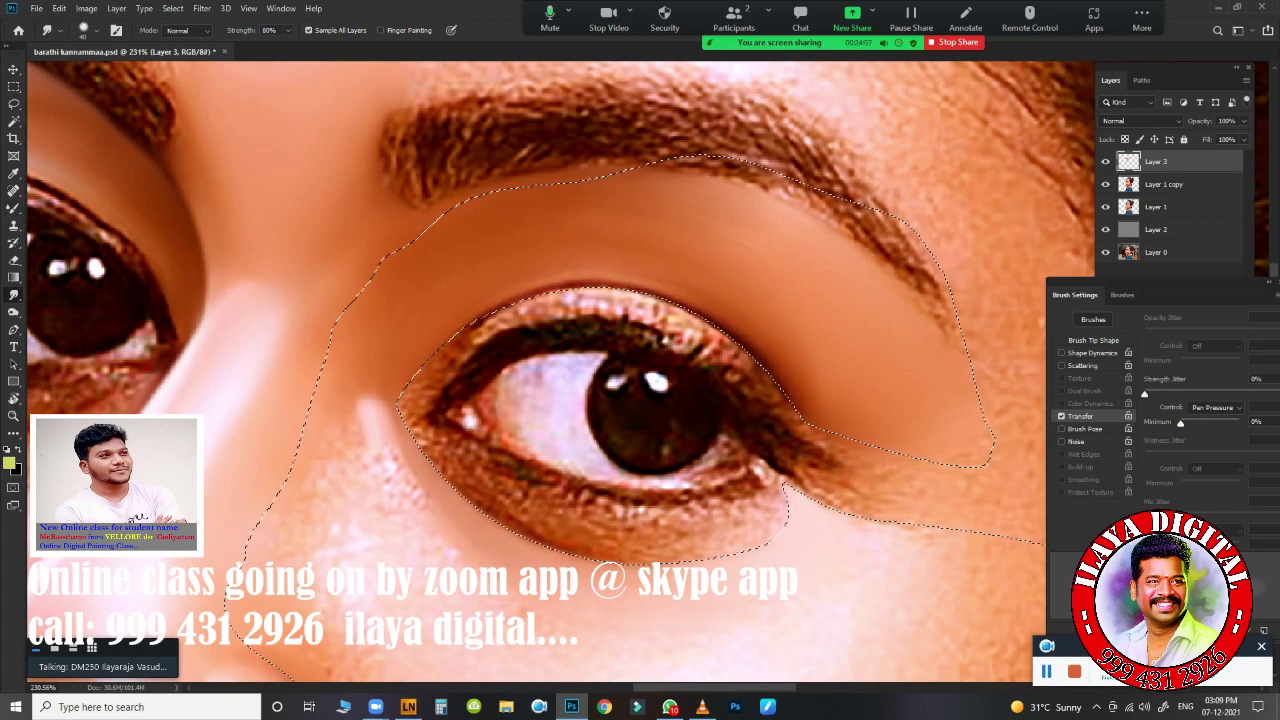
left_click(14, 210)
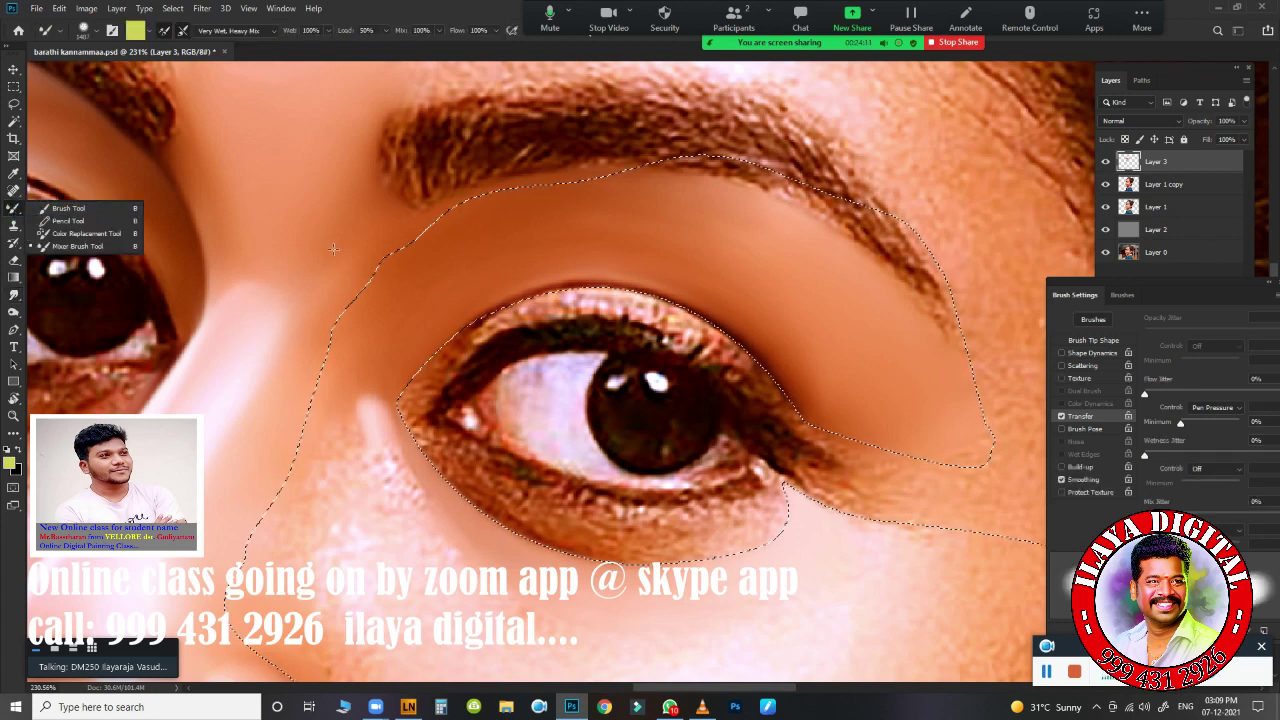
- Load the custom skin preset on the Mixer Brush, clean the brush, and set mix to 0%
left_click(104, 247)
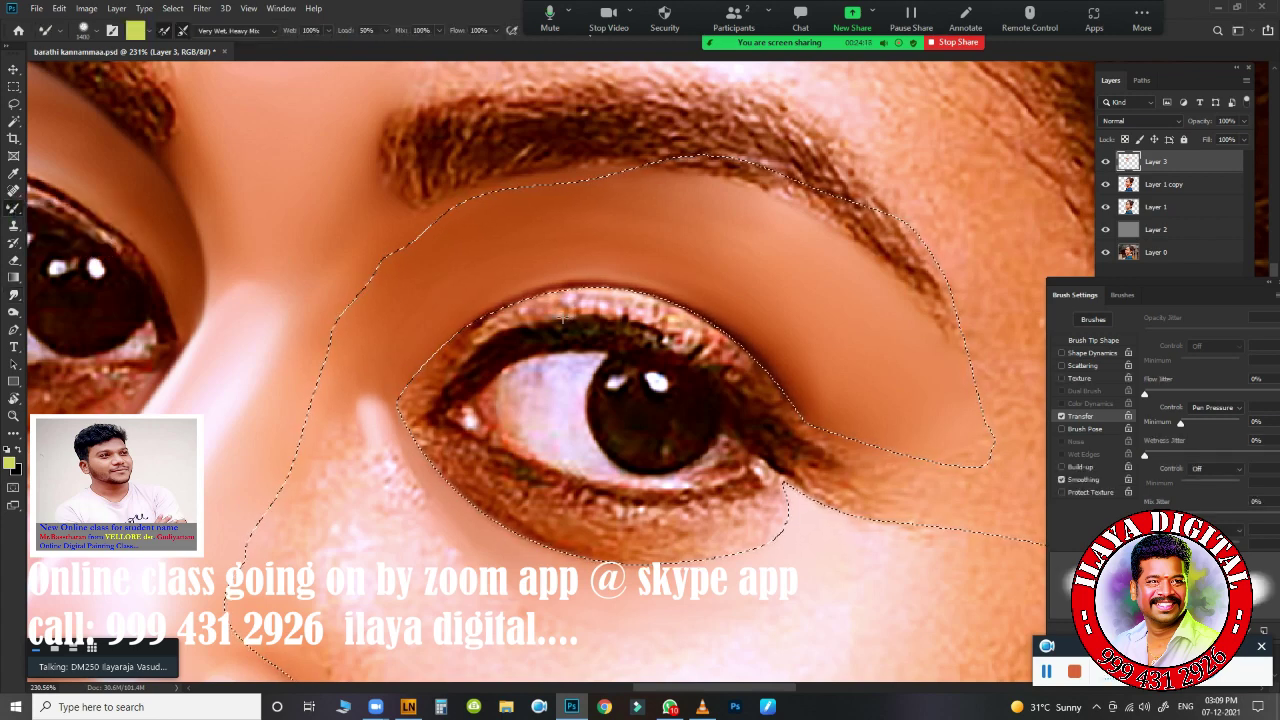
right_click(556, 317)
left_click(553, 468)
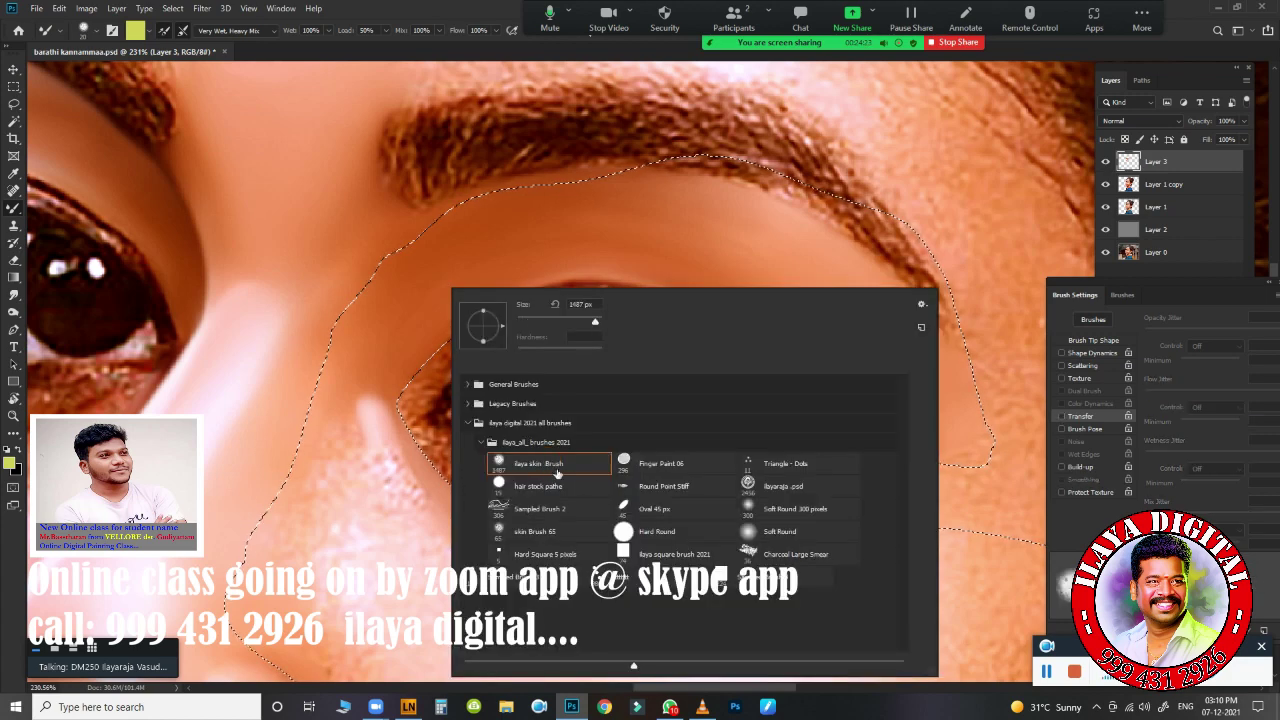
left_click(481, 7)
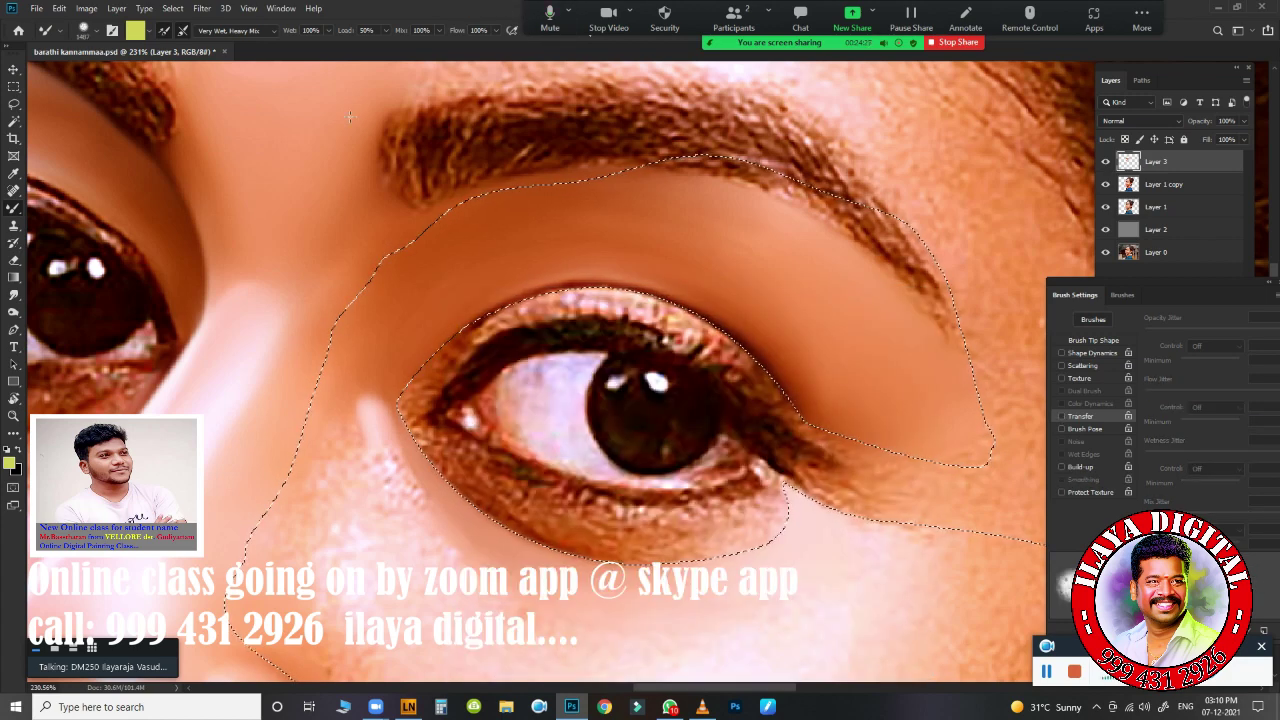
left_click(163, 30)
left_click(136, 42)
left_click(274, 32)
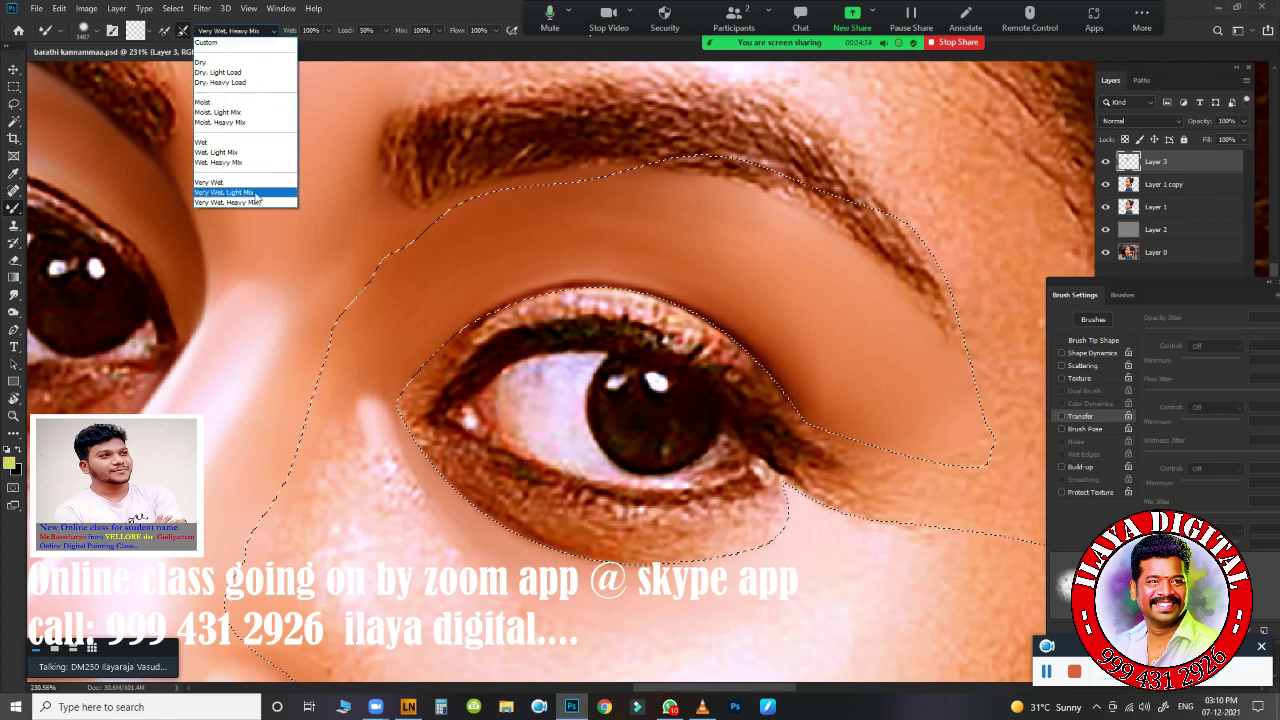
left_click(371, 35)
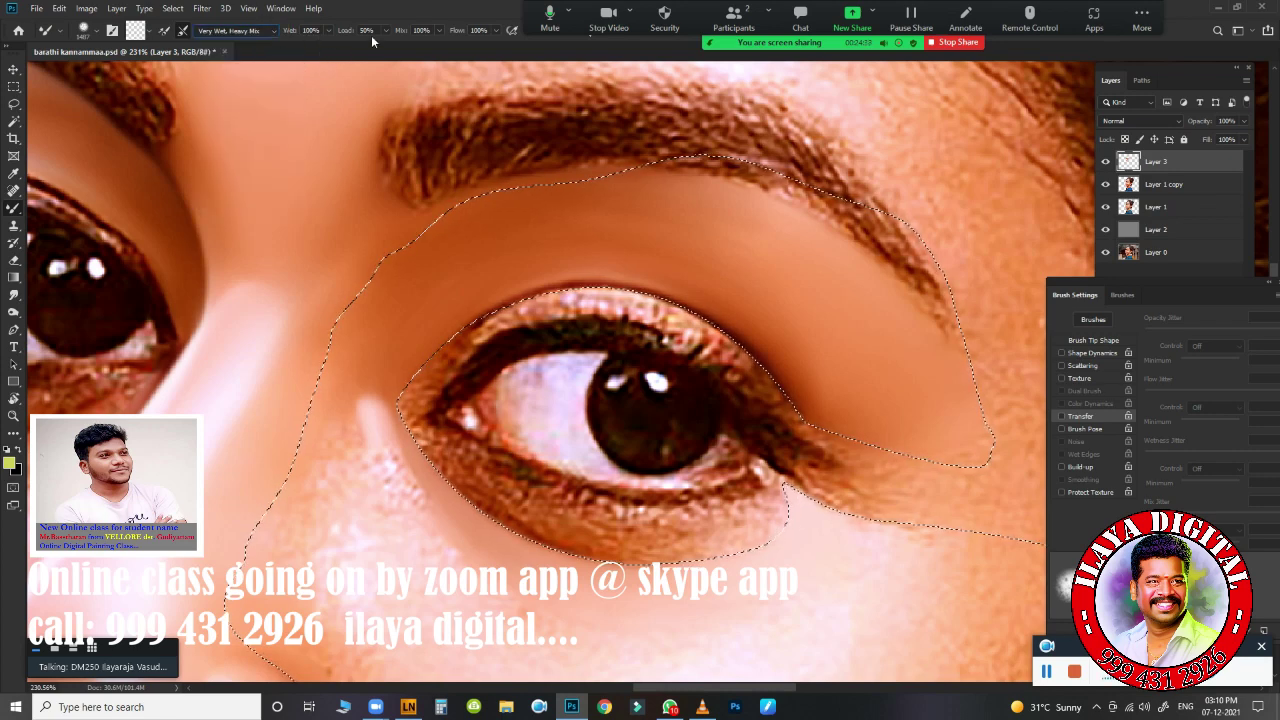
left_click(440, 30)
left_click_drag(443, 46, 340, 50)
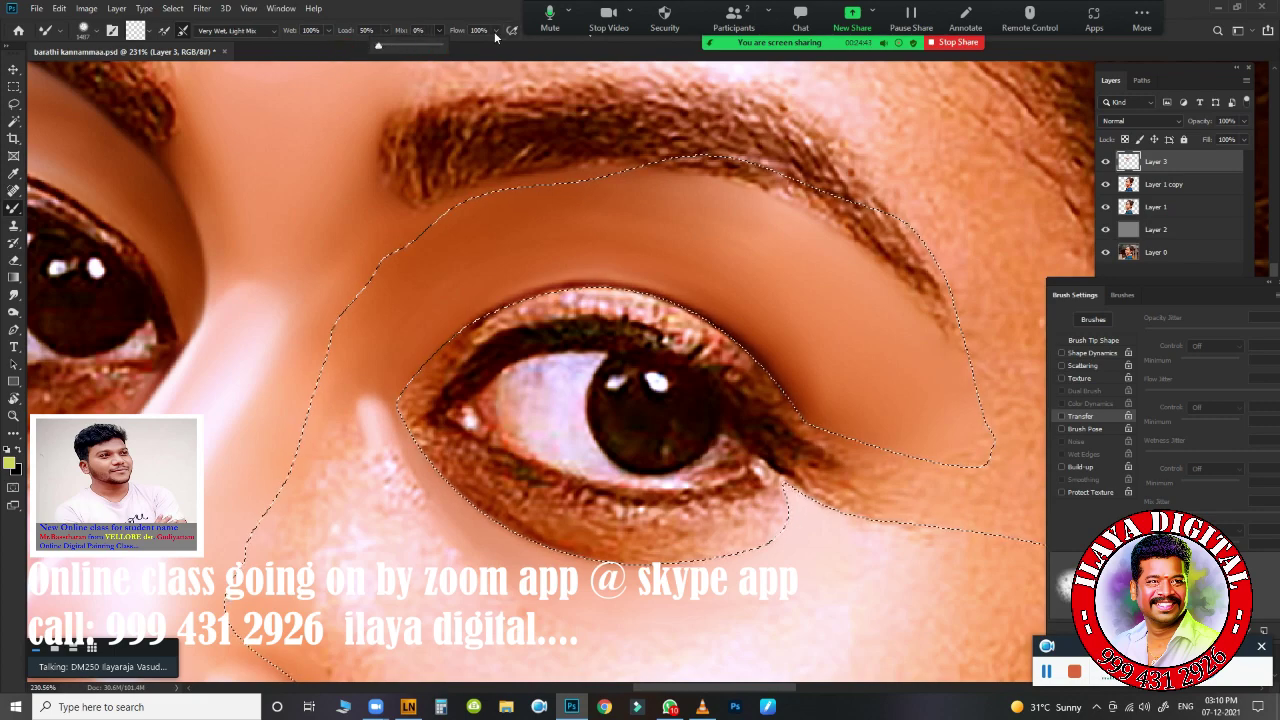
- Rotate the canvas -20° along the eyelid, enable Transfer, and set the brush to 10 px
left_click(790, 318)
scroll(790, 318, "up", 2)
key("r")
left_click_drag(271, 394, 655, 380)
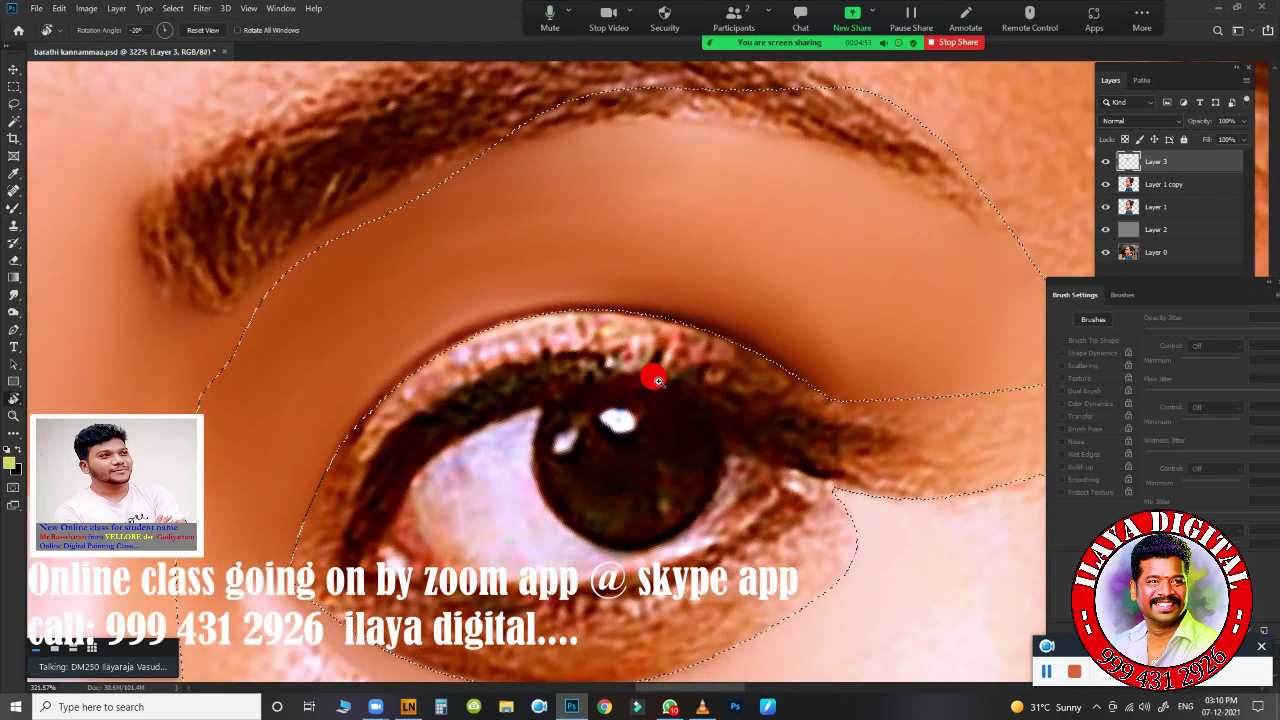
scroll(655, 380, "up", 2)
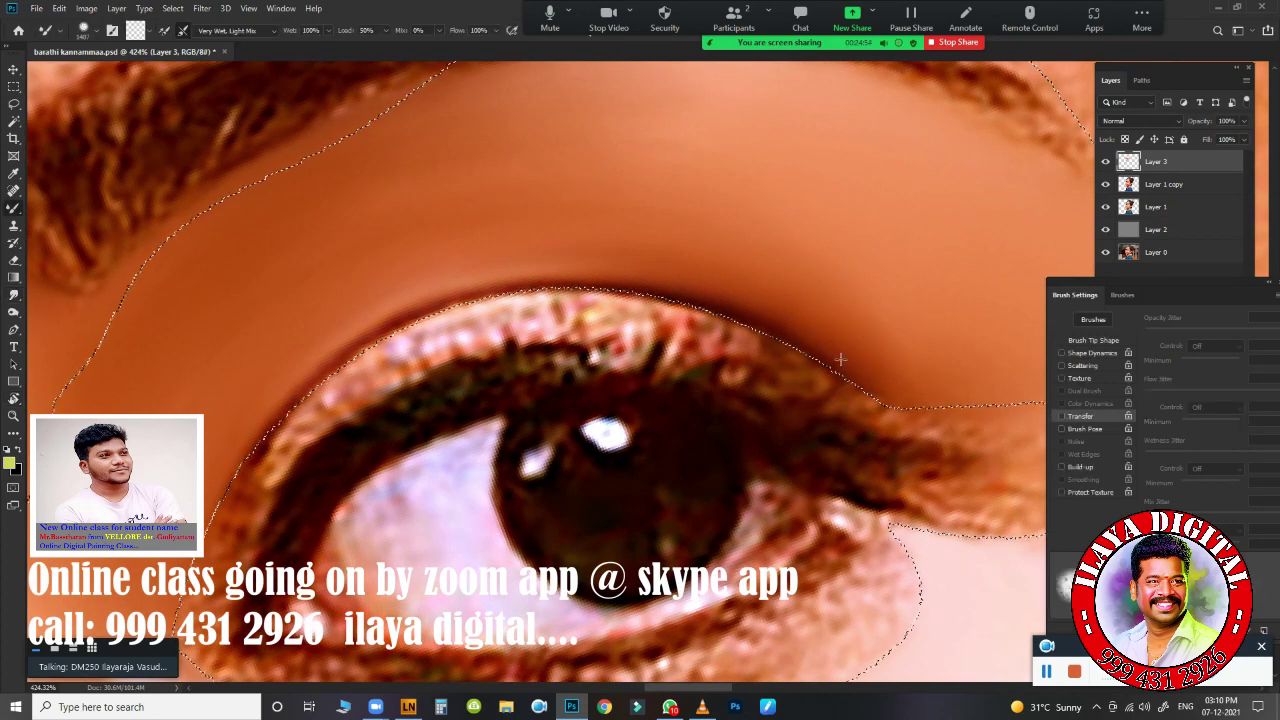
left_click(1062, 416)
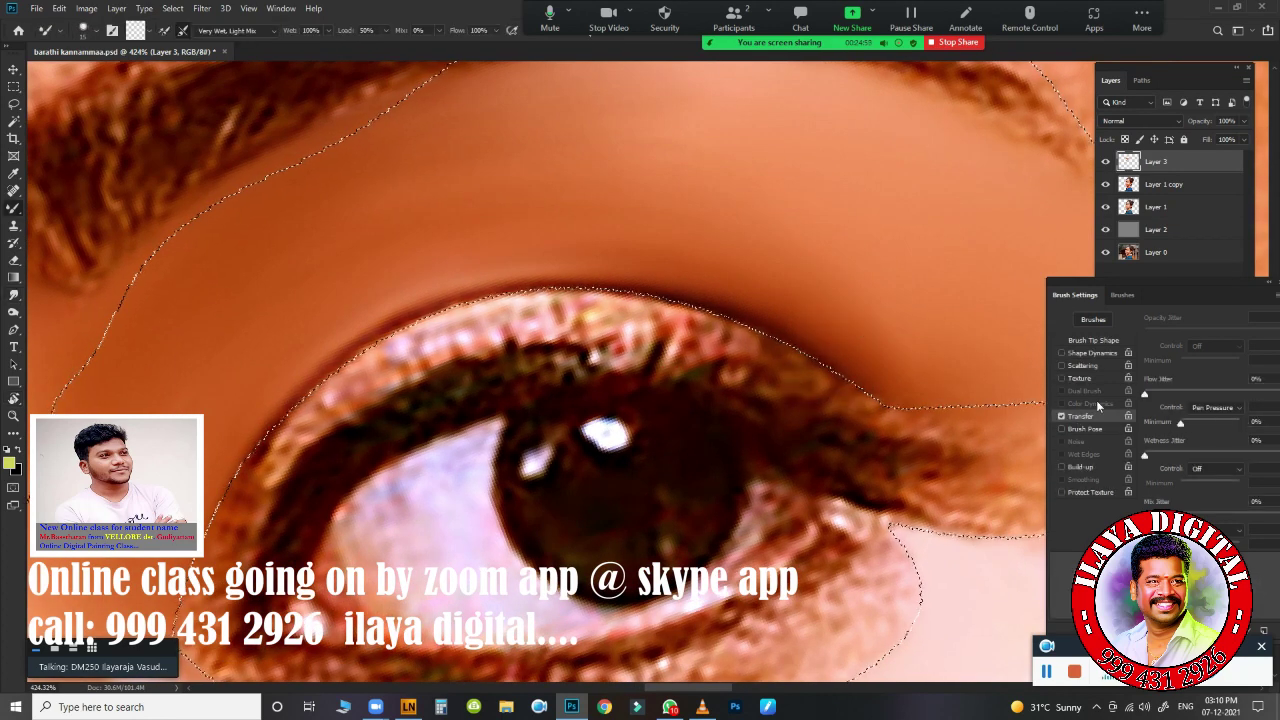
left_click(1093, 340)
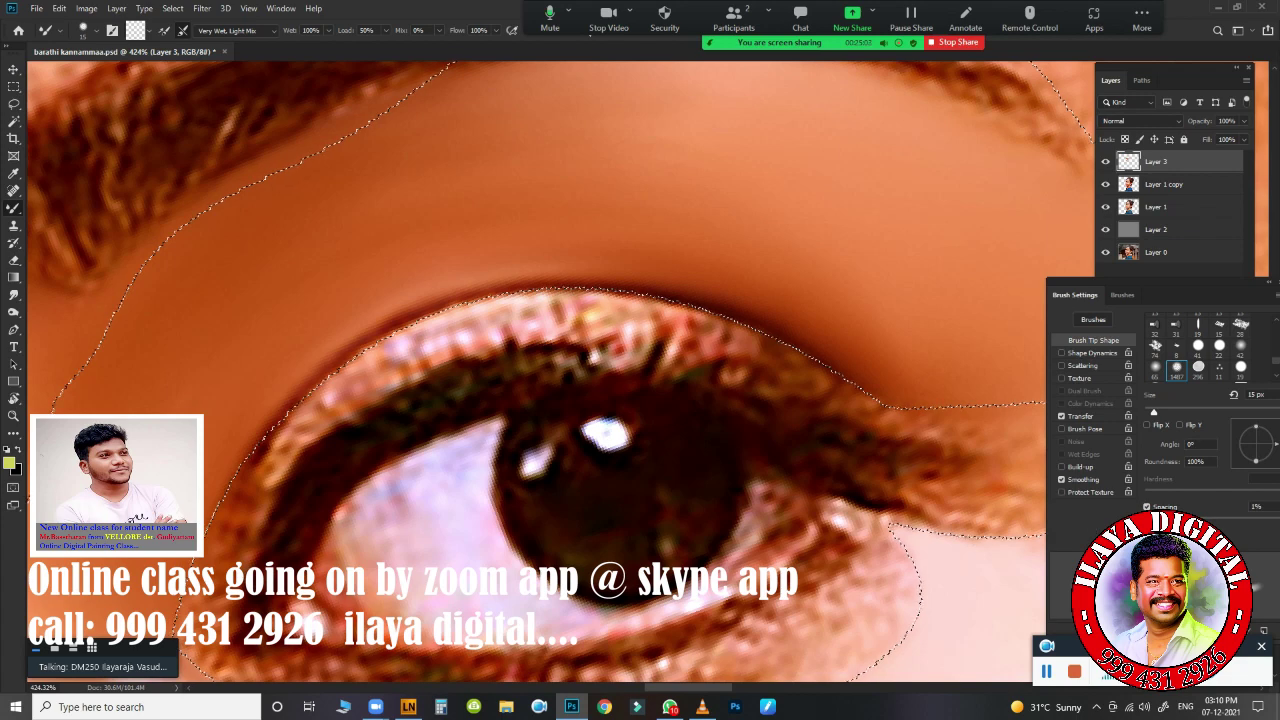
key("bracketleft")
- Blend the upper eyelid edge and inner corner, enlarging the brush to 15 px
mouse_move(650, 297)
left_mouse_down()
mouse_move(795, 335)
mouse_move(850, 373)
left_mouse_up()
left_click_drag(775, 322, 640, 285)
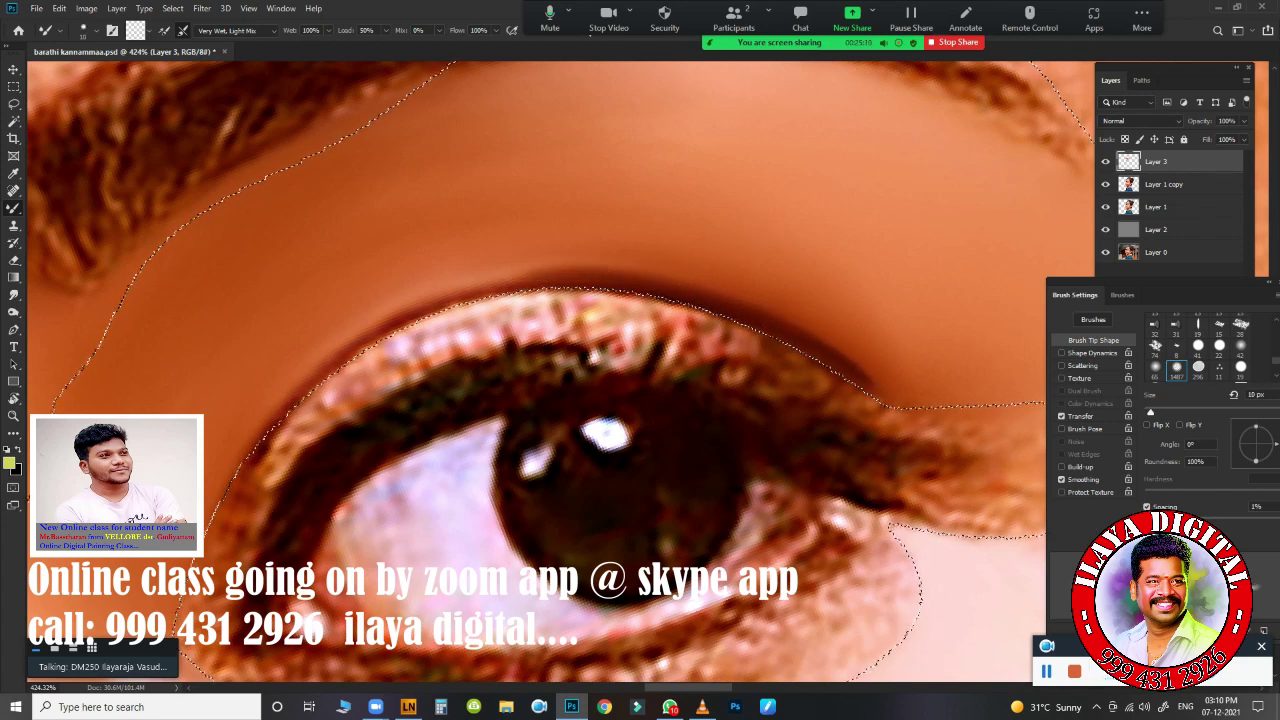
key("bracketright")
mouse_move(448, 289)
left_mouse_down()
mouse_move(517, 282)
mouse_move(368, 325)
left_mouse_up()
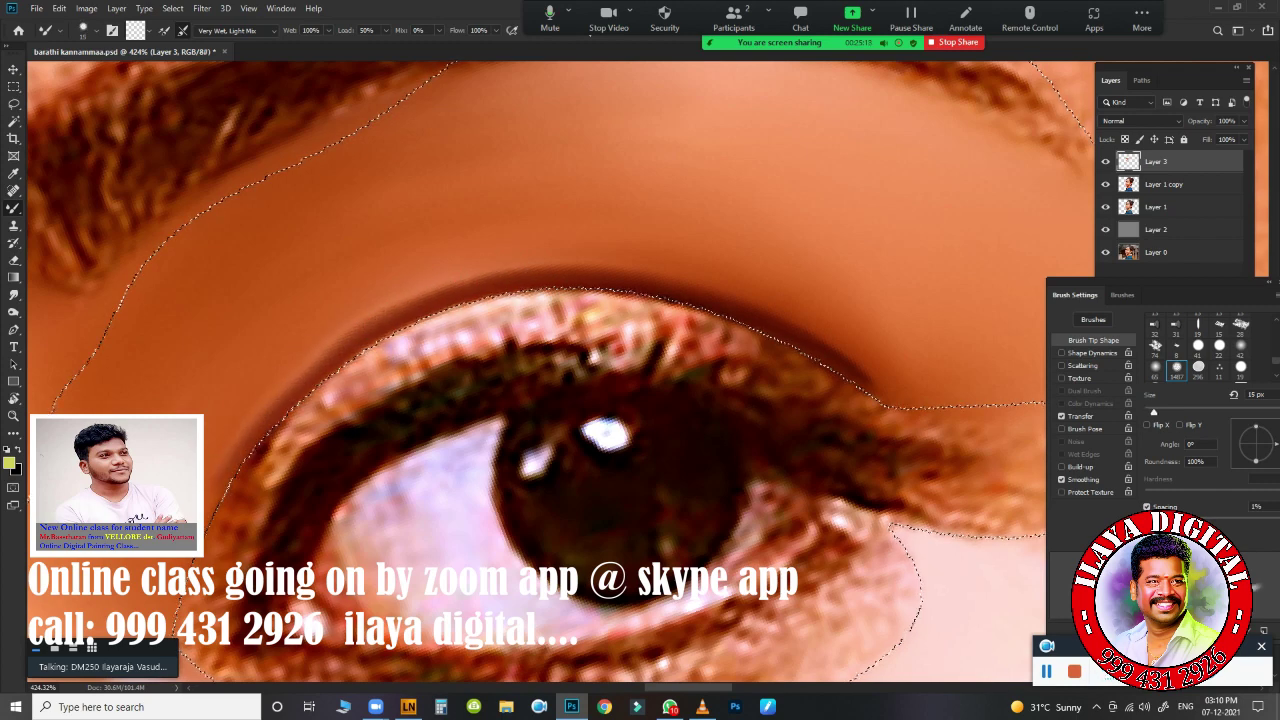
mouse_move(457, 304)
left_mouse_down()
mouse_move(486, 243)
mouse_move(567, 152)
left_mouse_up()
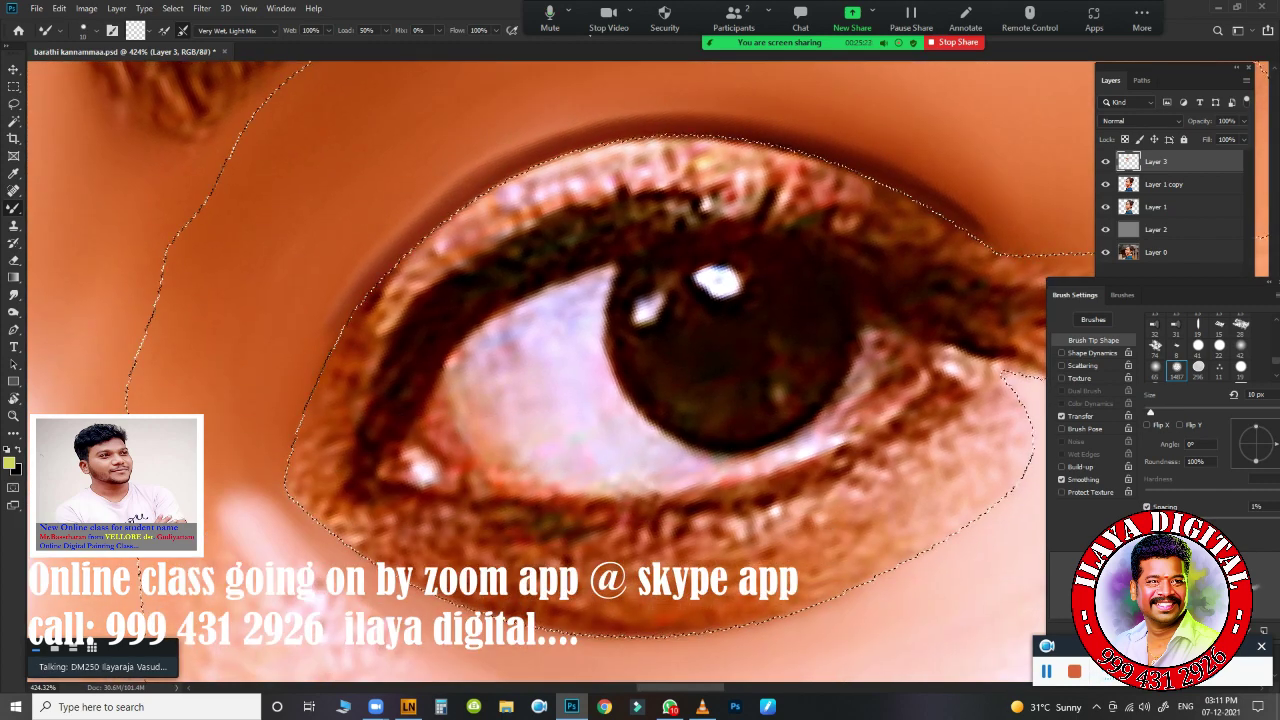
left_click_drag(362, 288, 323, 320)
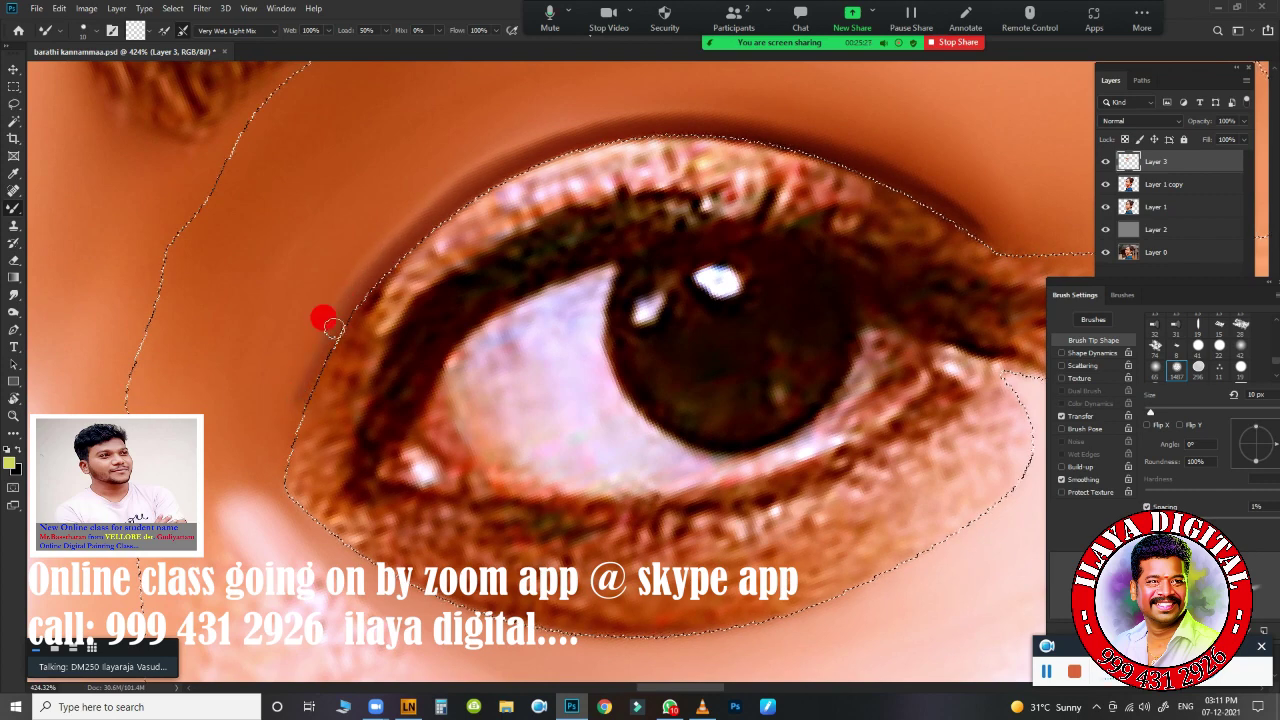
left_click_drag(400, 245, 490, 178)
left_click_drag(786, 134, 871, 171)
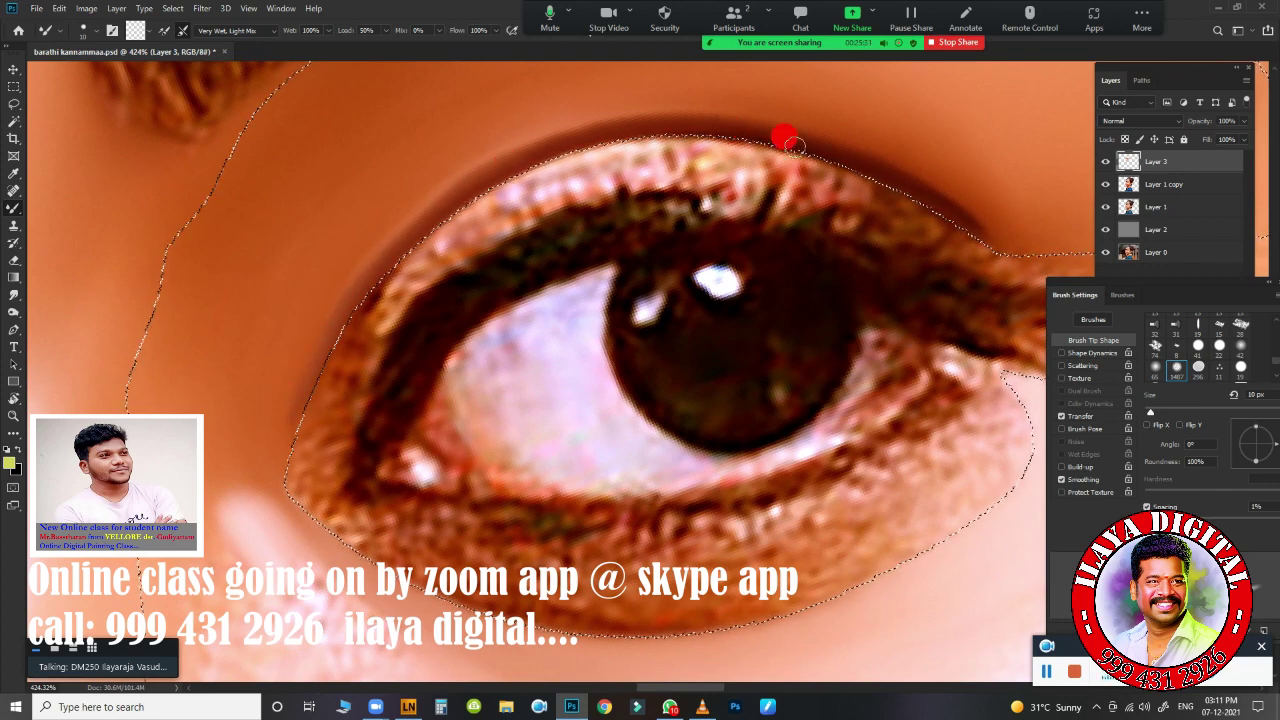
- Blend the skin up along the eye's upper-left edge and down its outer edge
left_click(322, 344)
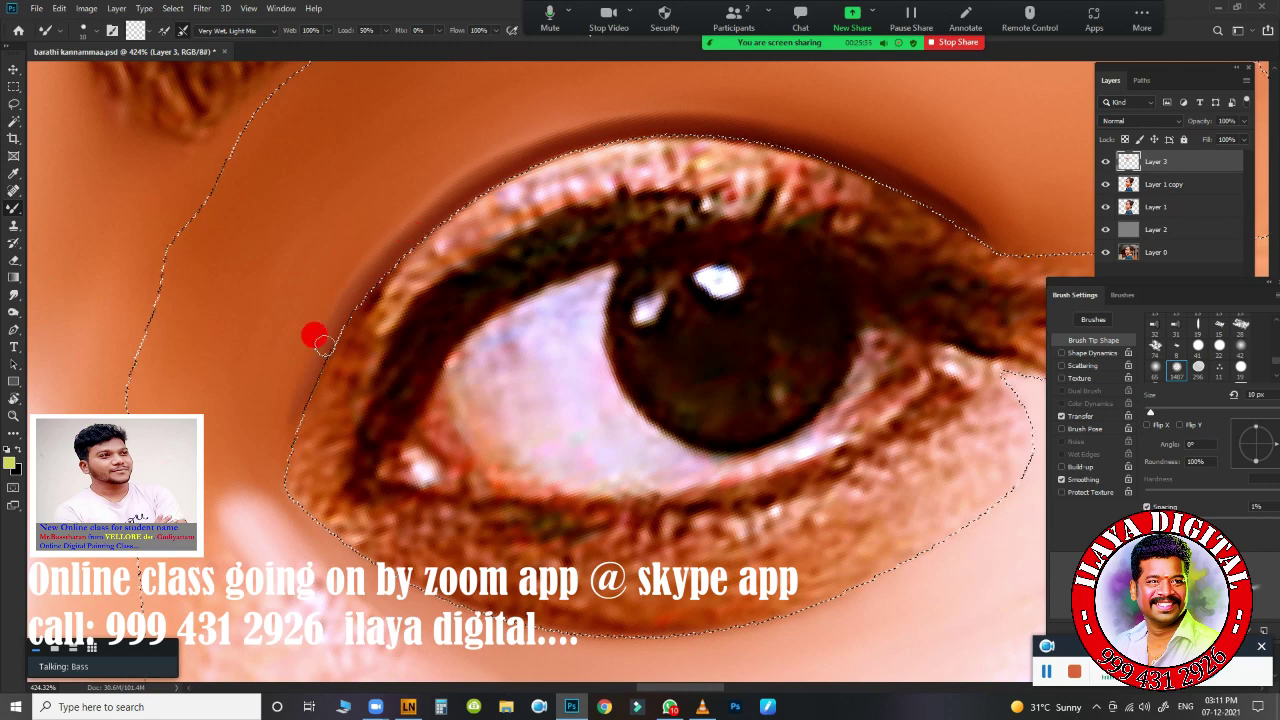
left_click_drag(296, 384, 500, 170)
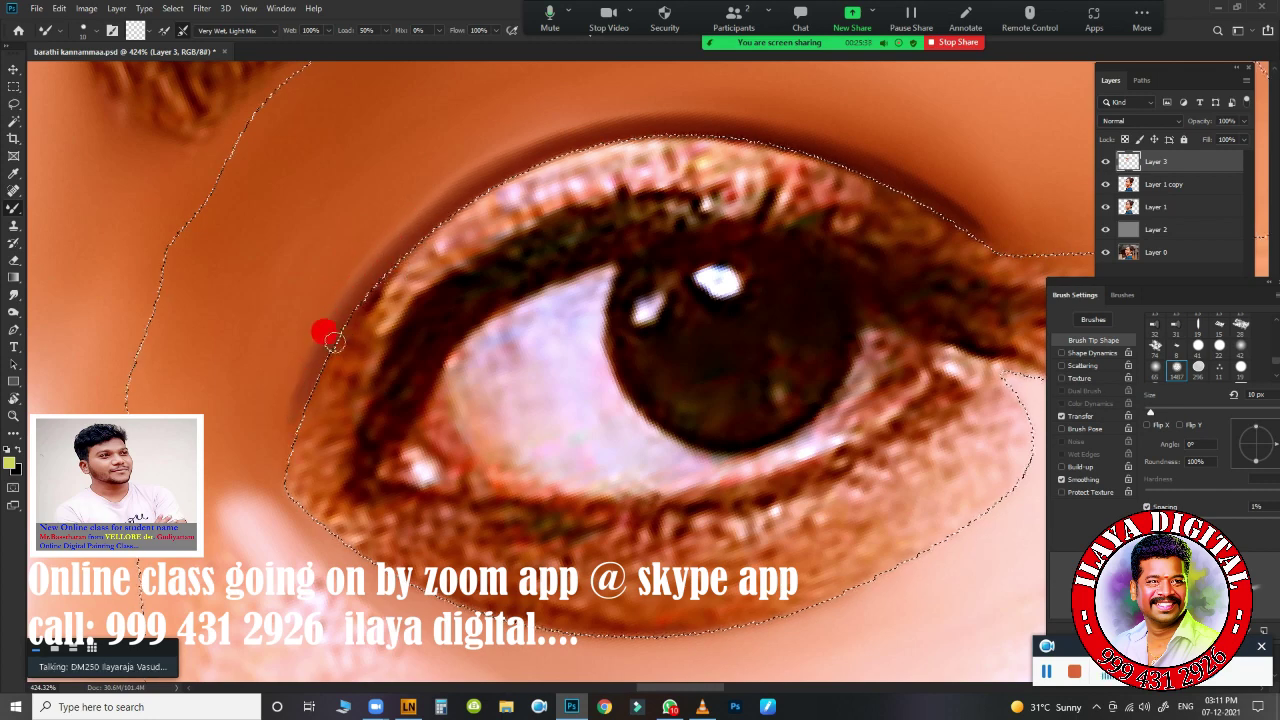
left_click_drag(372, 287, 456, 201)
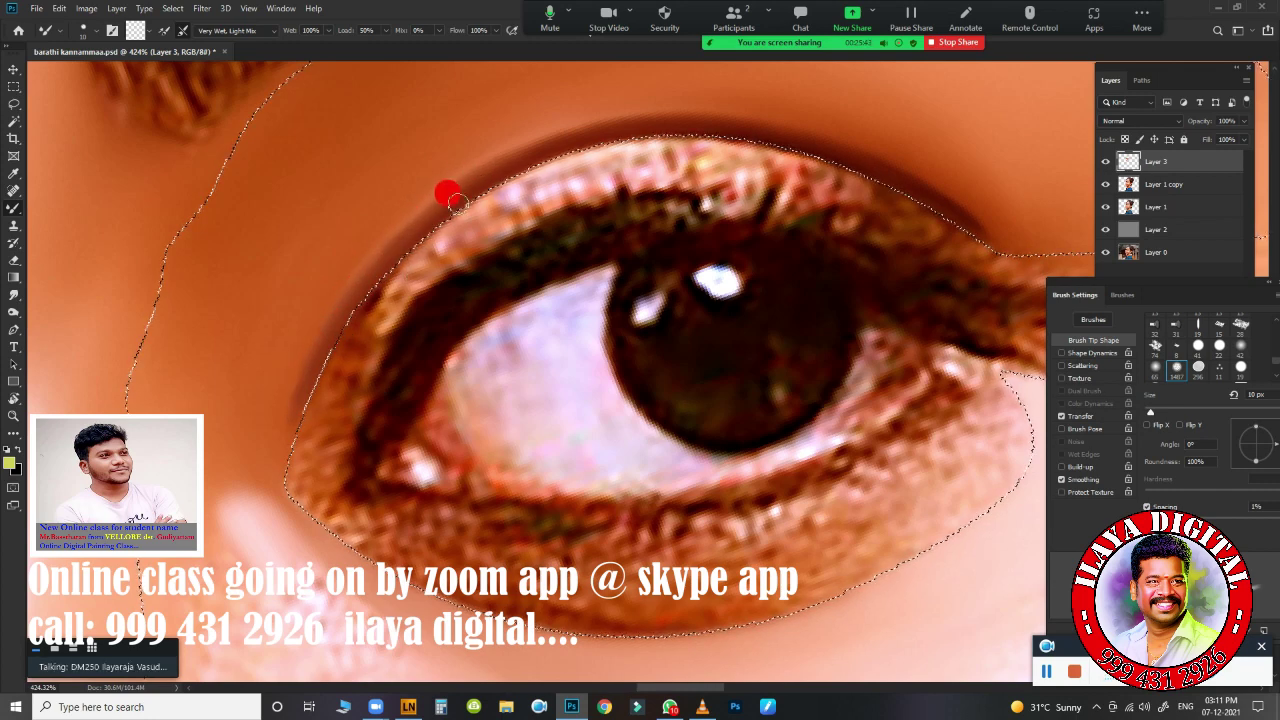
left_click_drag(362, 293, 290, 426)
- Smudge the skin along the eye's outer edge, then zoom toward the nose
left_click(14, 295)
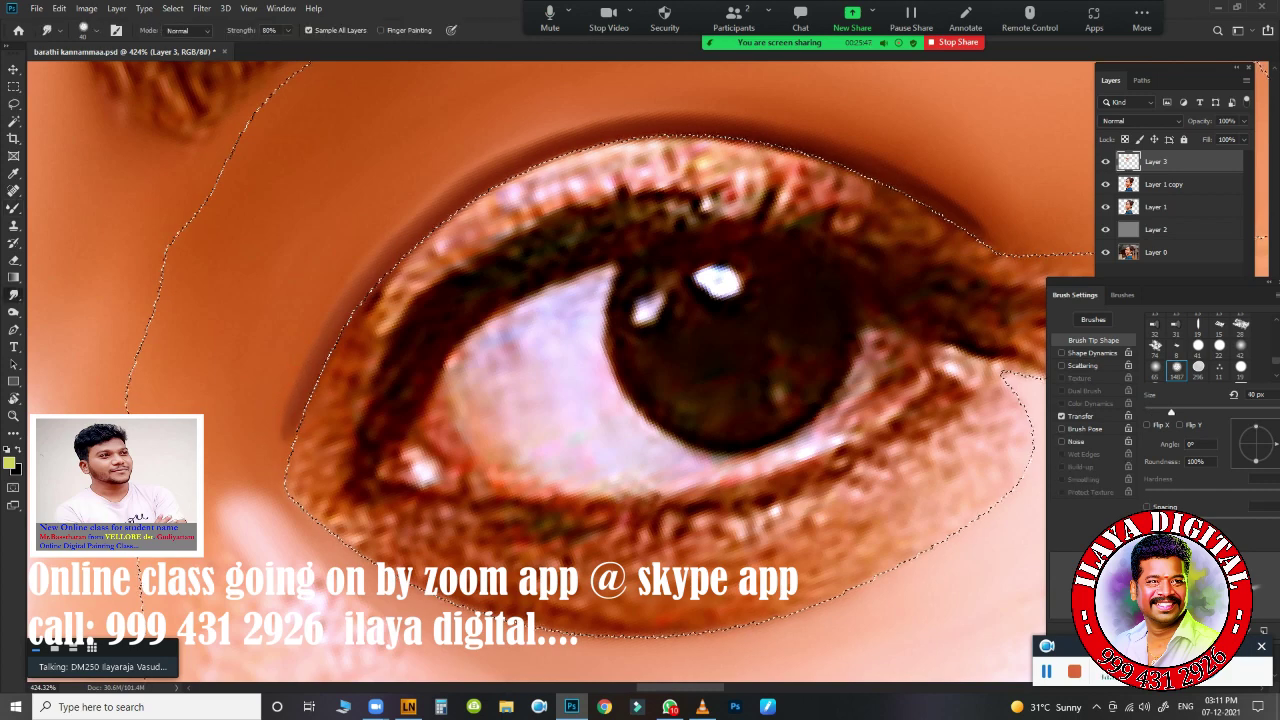
scroll(300, 450, "up", 3)
left_click(253, 456)
left_click_drag(253, 456, 210, 530)
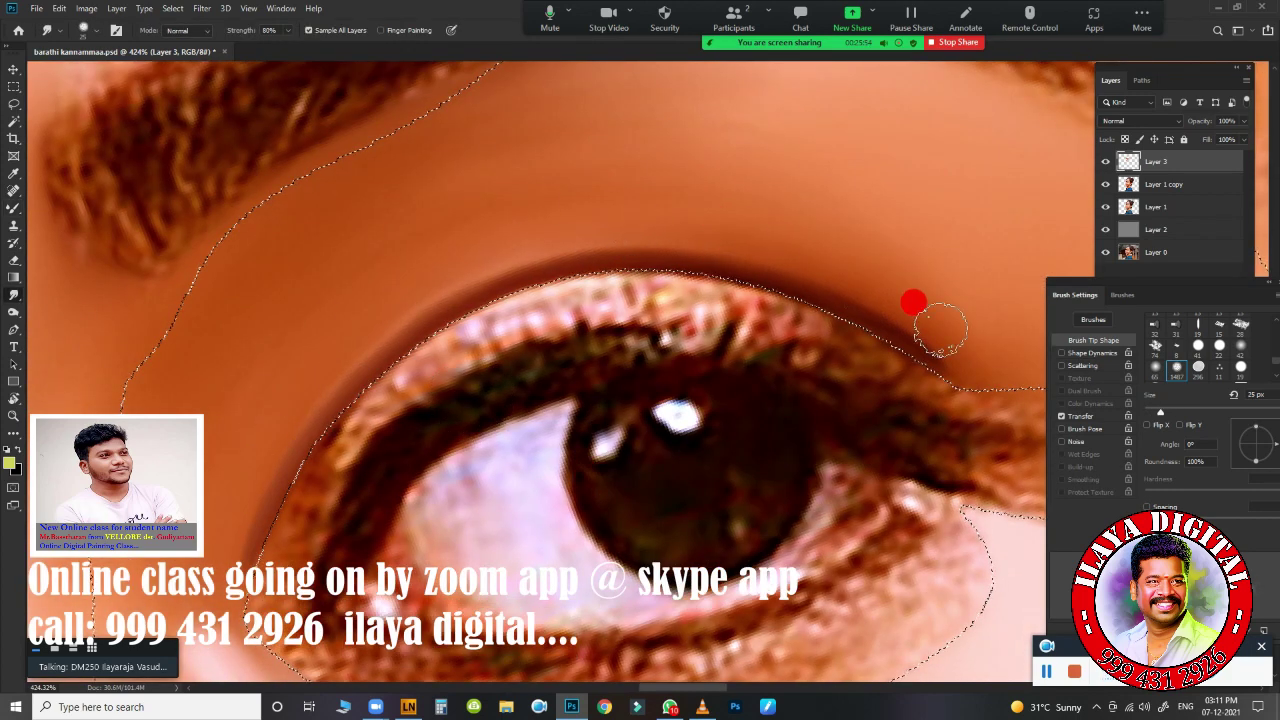
scroll(913, 302, "down", 3)
scroll(590, 481, "down", 2)
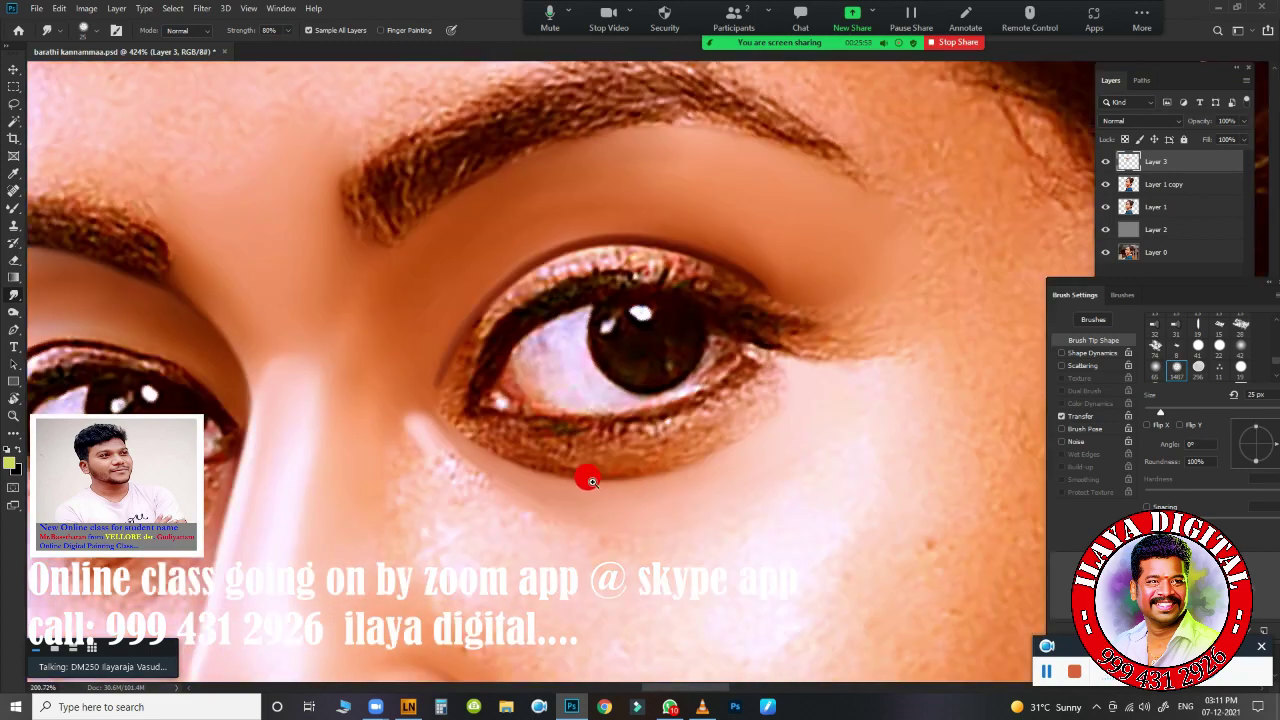
scroll(590, 481, "down", 5)
scroll(677, 303, "up", 2)
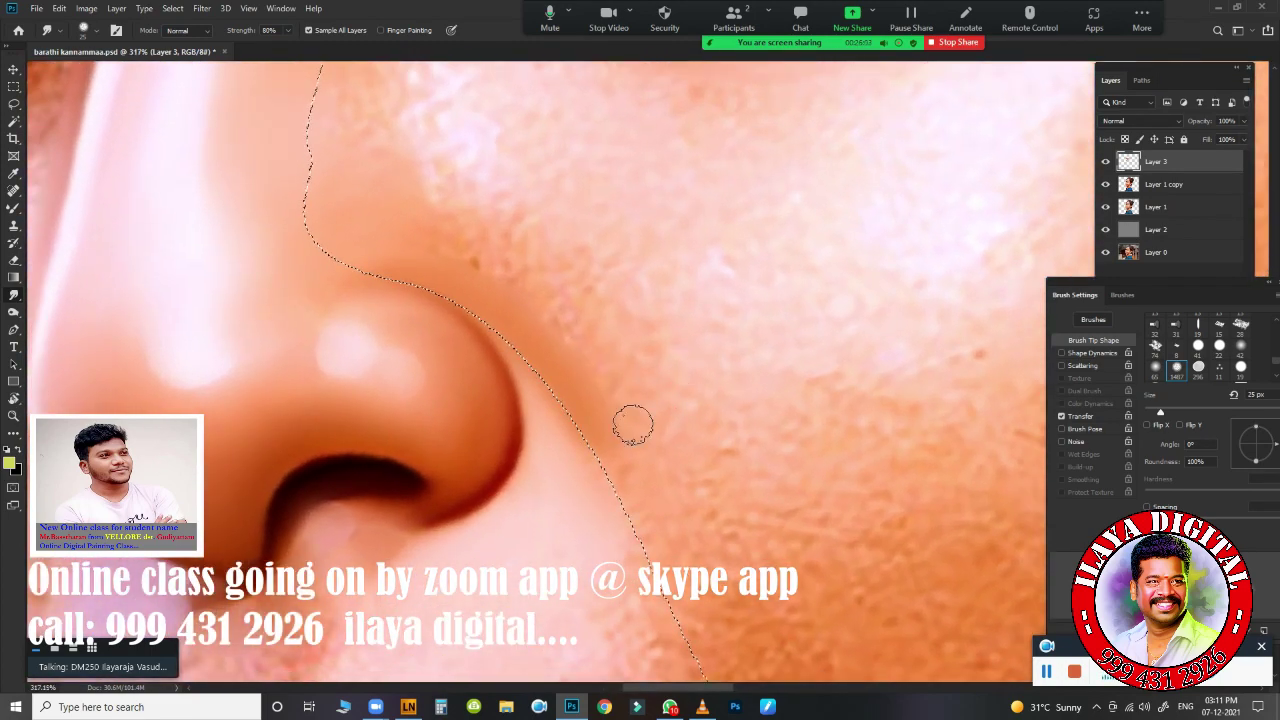
- Erase a stroke with the Eraser shrunk to 30 px
key("e")
key("bracketleft")
key("bracketleft")
key("bracketleft")
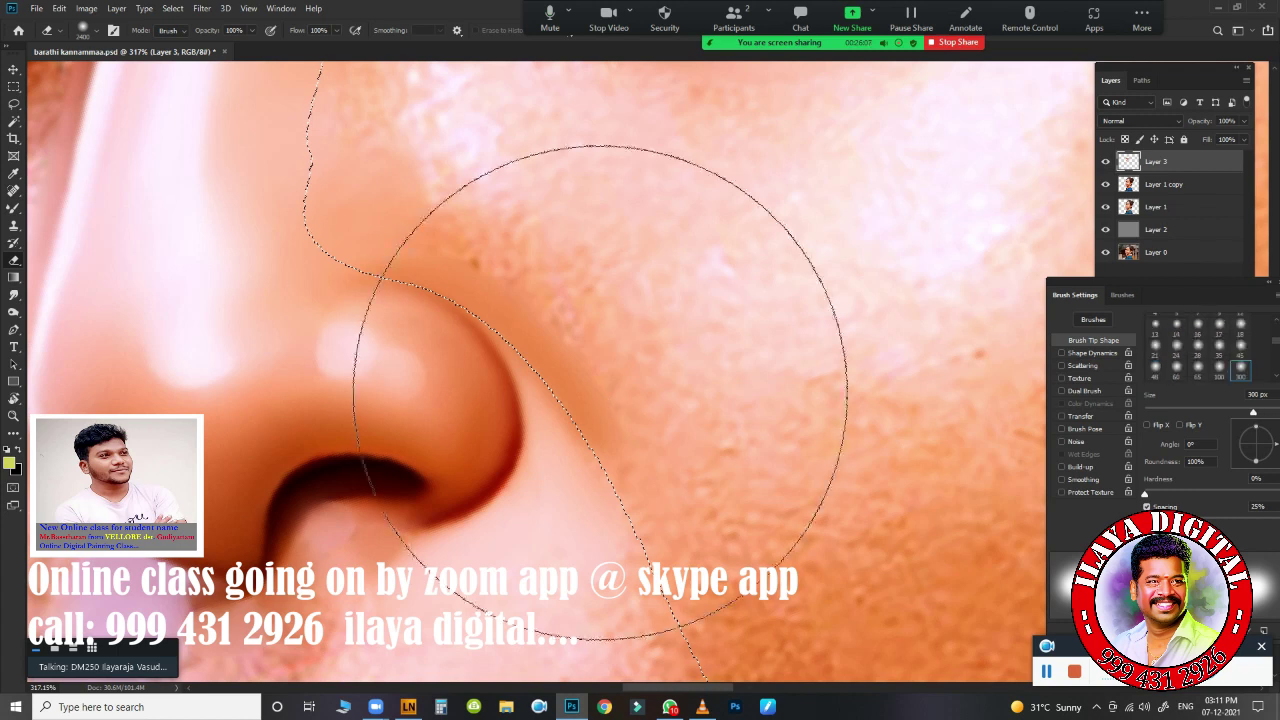
mouse_move(574, 351)
left_mouse_down()
mouse_move(466, 260)
mouse_move(641, 508)
left_mouse_up()
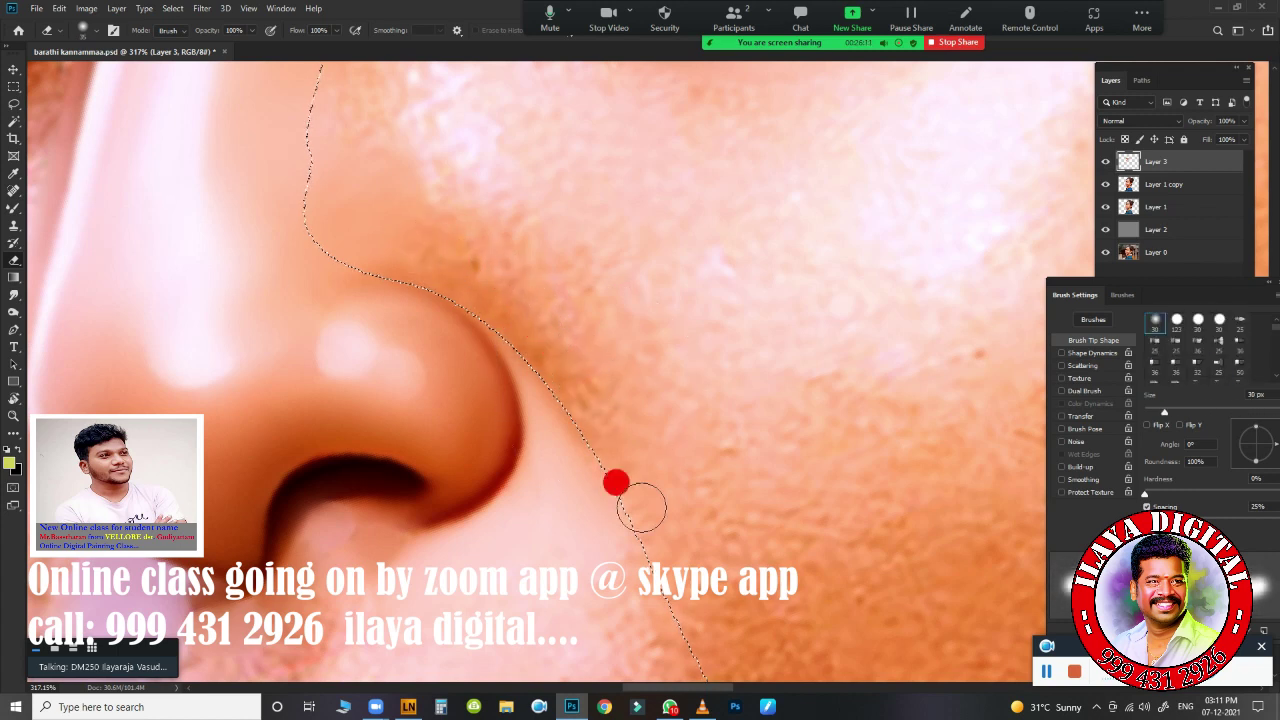
- Blend the skin down and back up along the nose outline with the Mixer Brush
key("b")
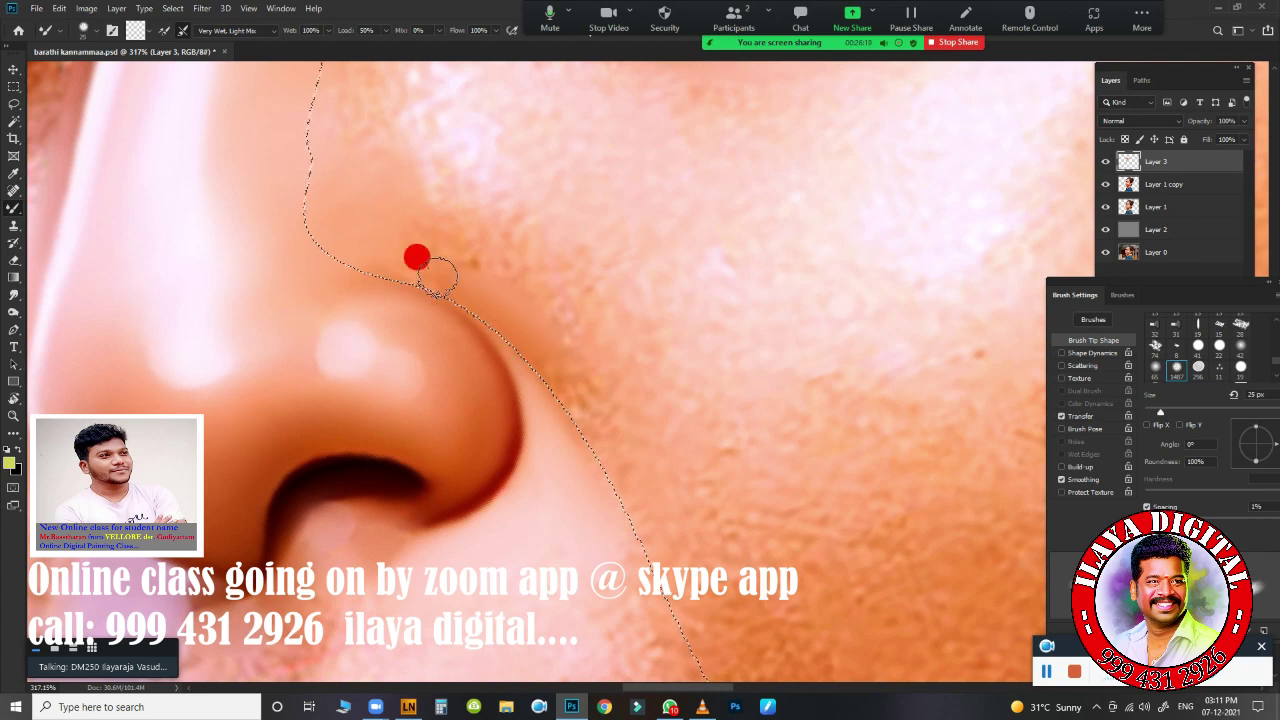
left_click_drag(436, 273, 690, 640)
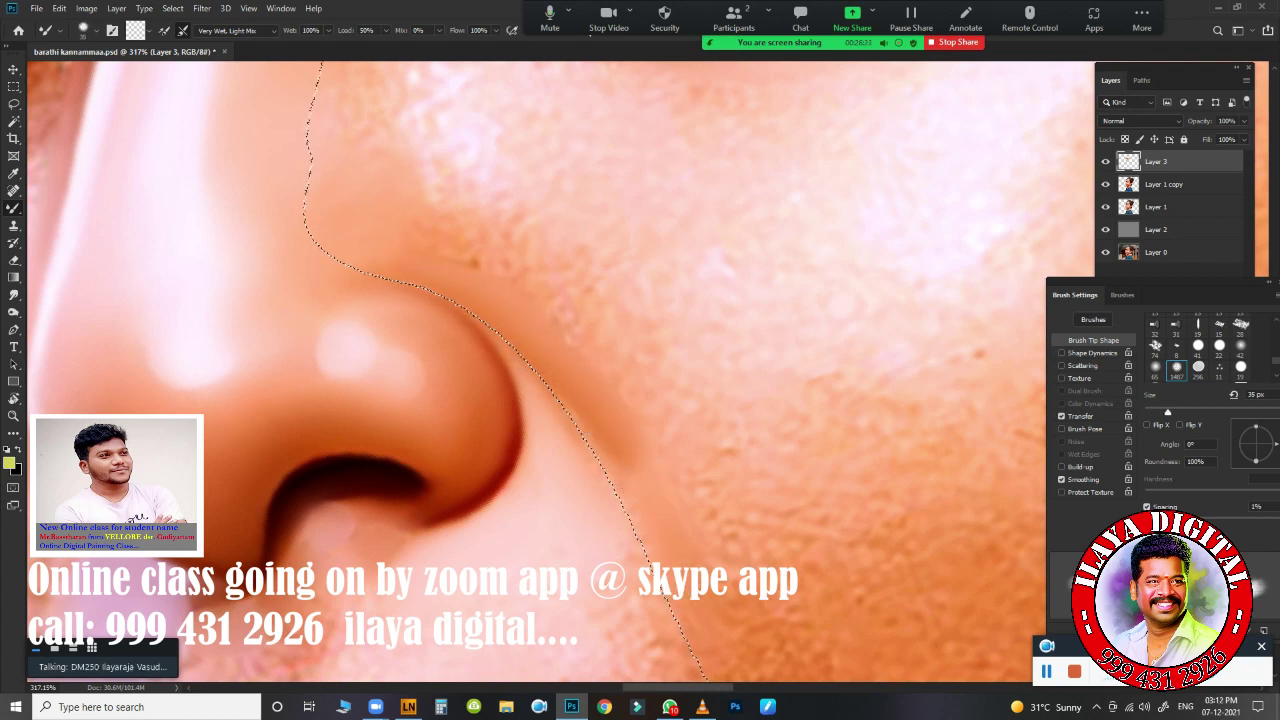
left_click_drag(631, 512, 531, 312)
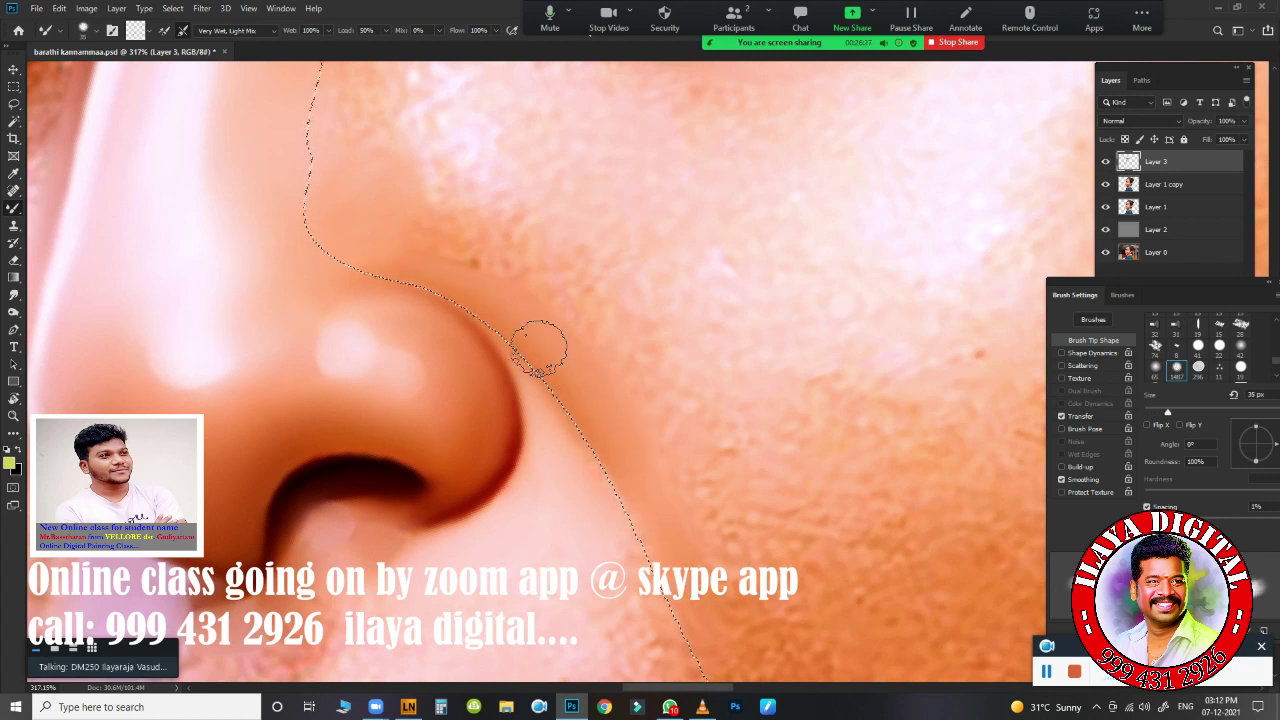
scroll(670, 360, "down", 5)
- Smudge the lower eyelid skin smooth, including its outer corner
key("r")
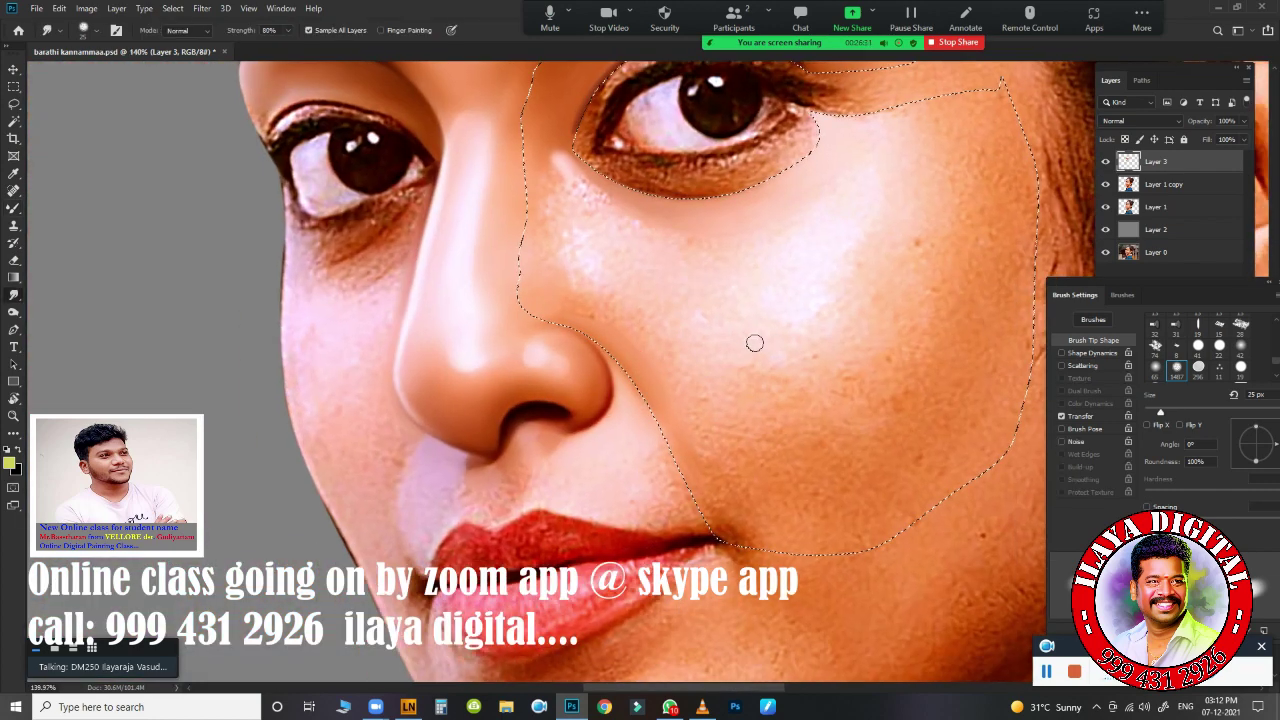
scroll(800, 290, "up", 1)
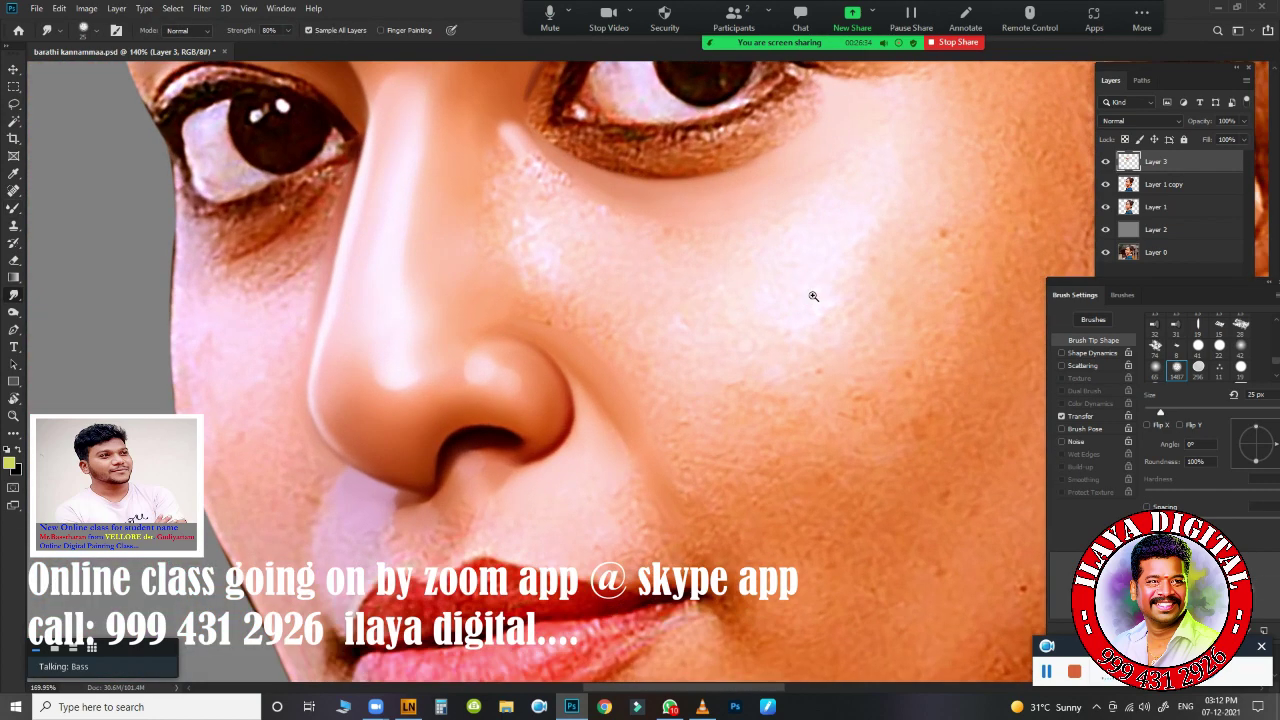
scroll(674, 283, "up", 4)
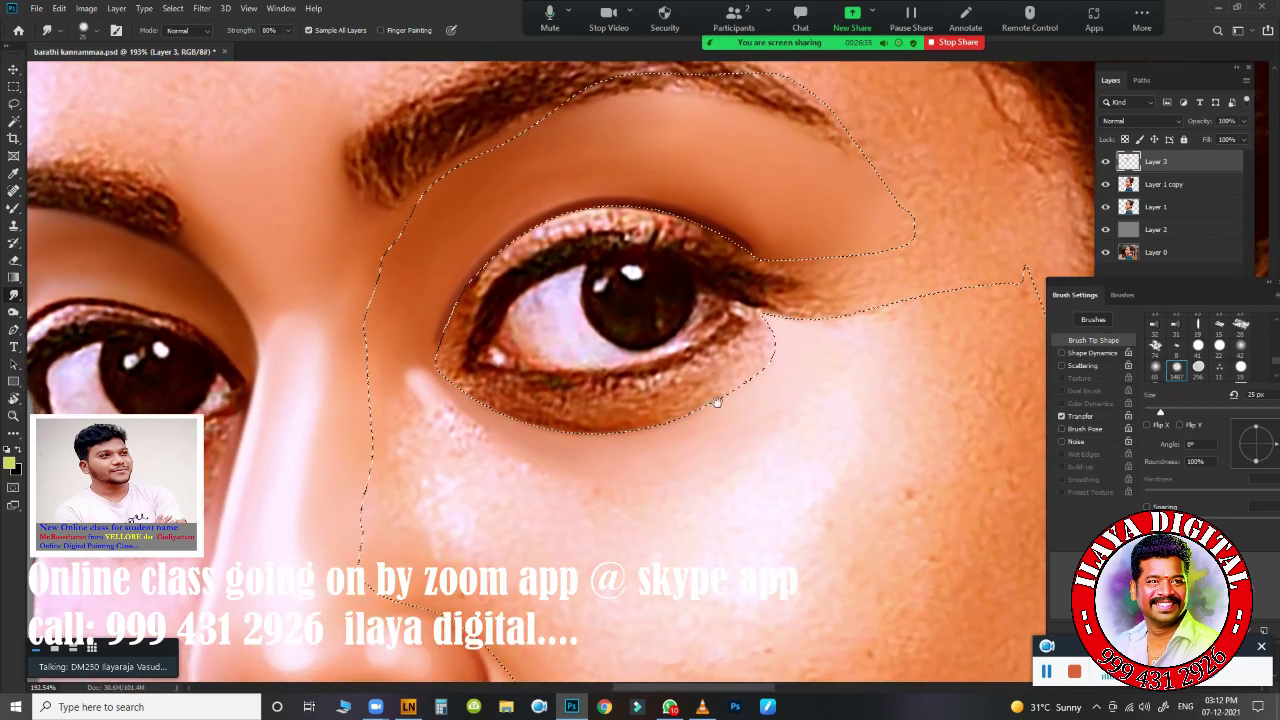
scroll(630, 280, "up", 3)
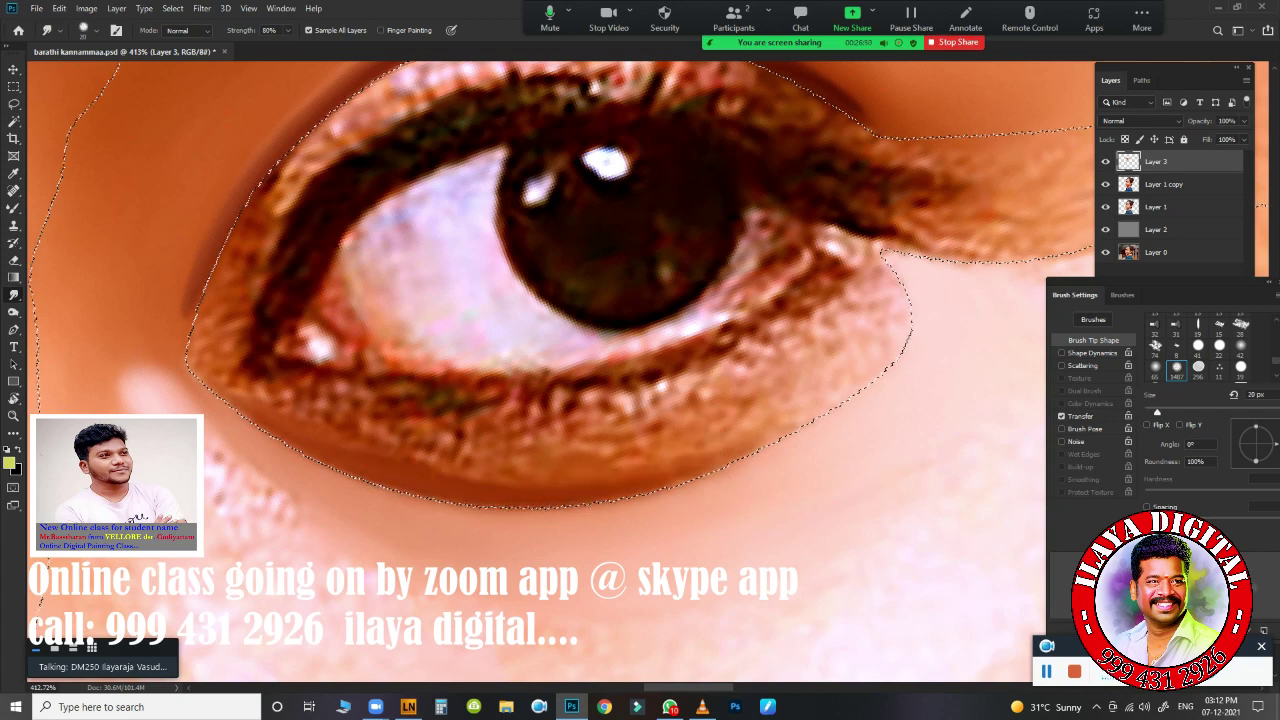
mouse_move(710, 410)
left_mouse_down()
mouse_move(614, 414)
mouse_move(729, 419)
left_mouse_up()
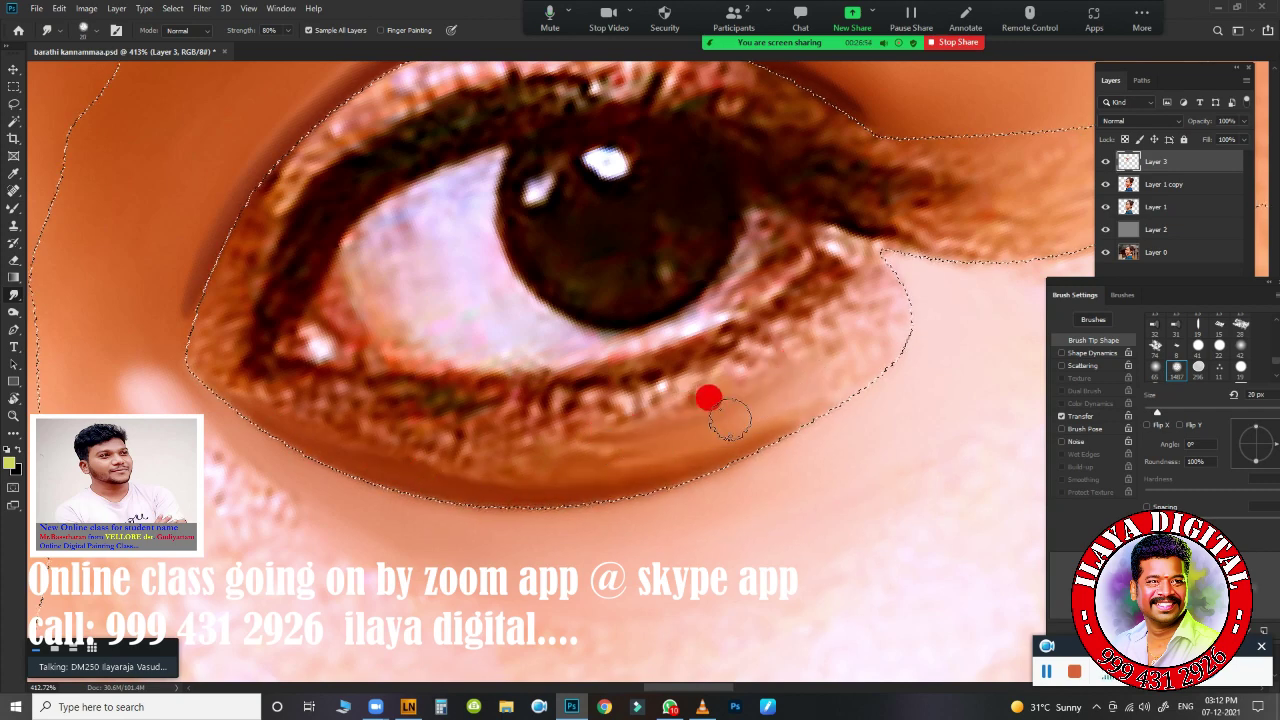
left_click_drag(455, 435, 387, 443)
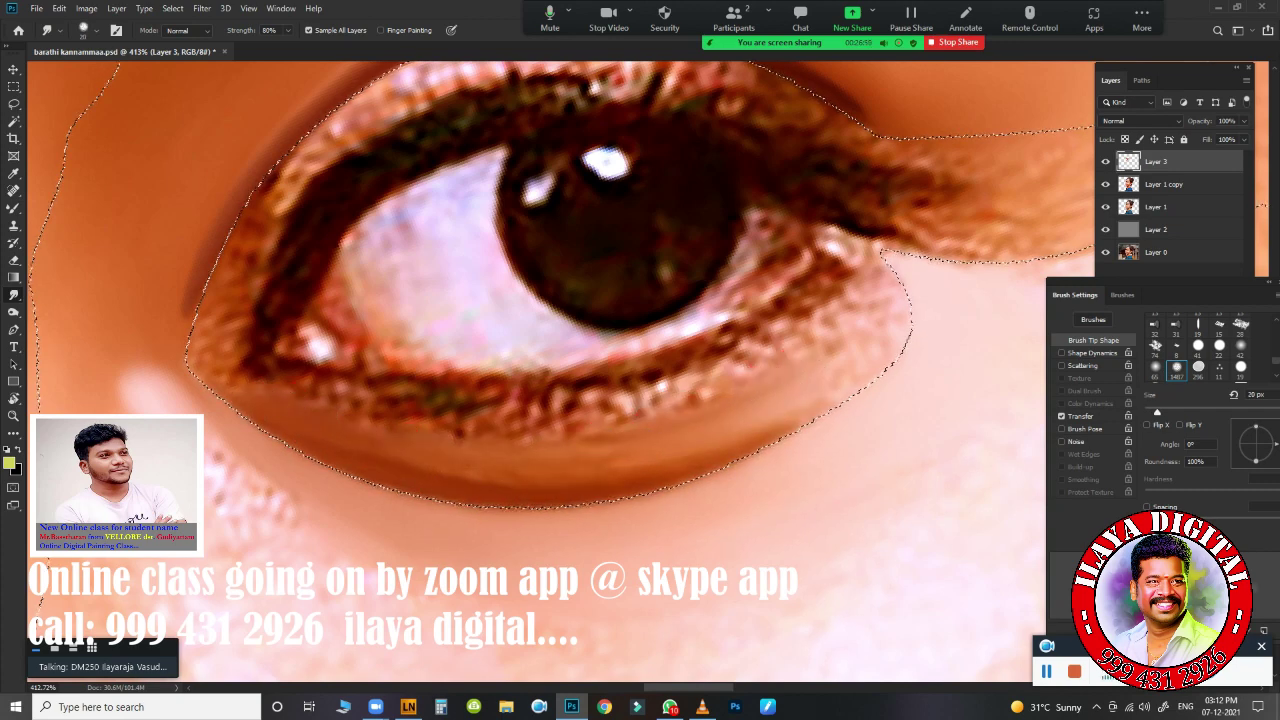
left_click_drag(640, 434, 726, 414)
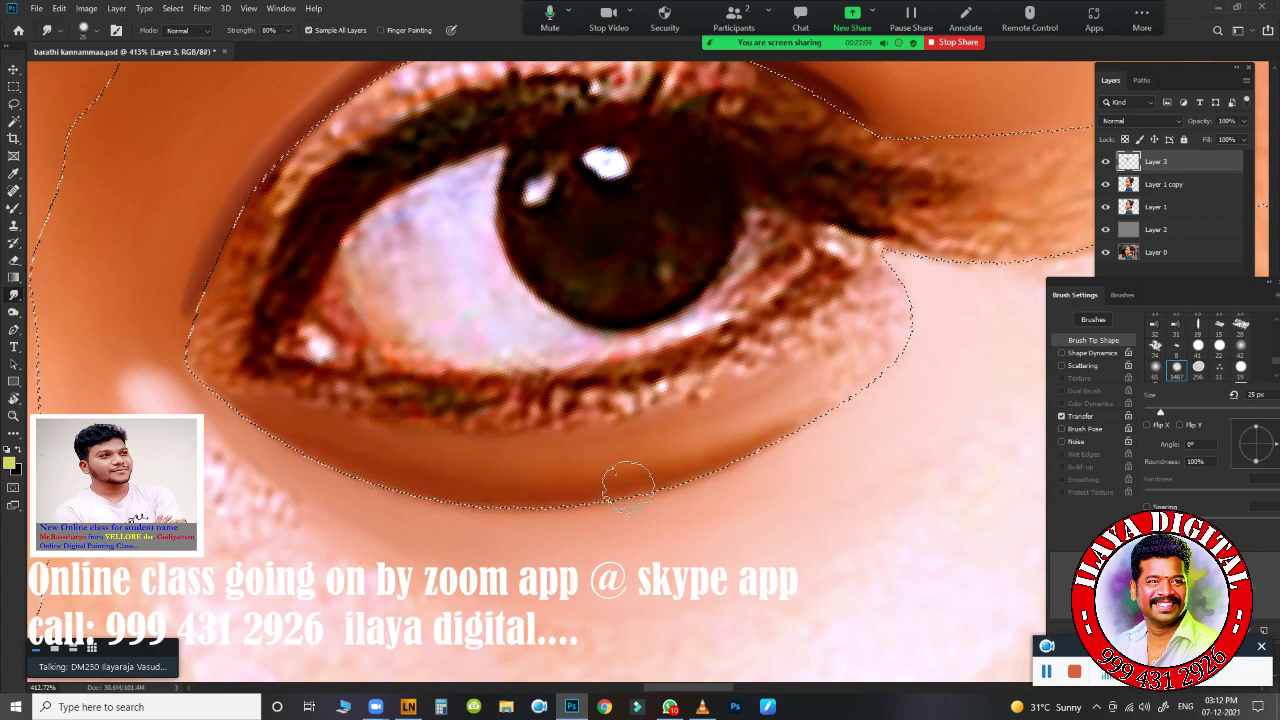
left_click_drag(829, 306, 838, 400)
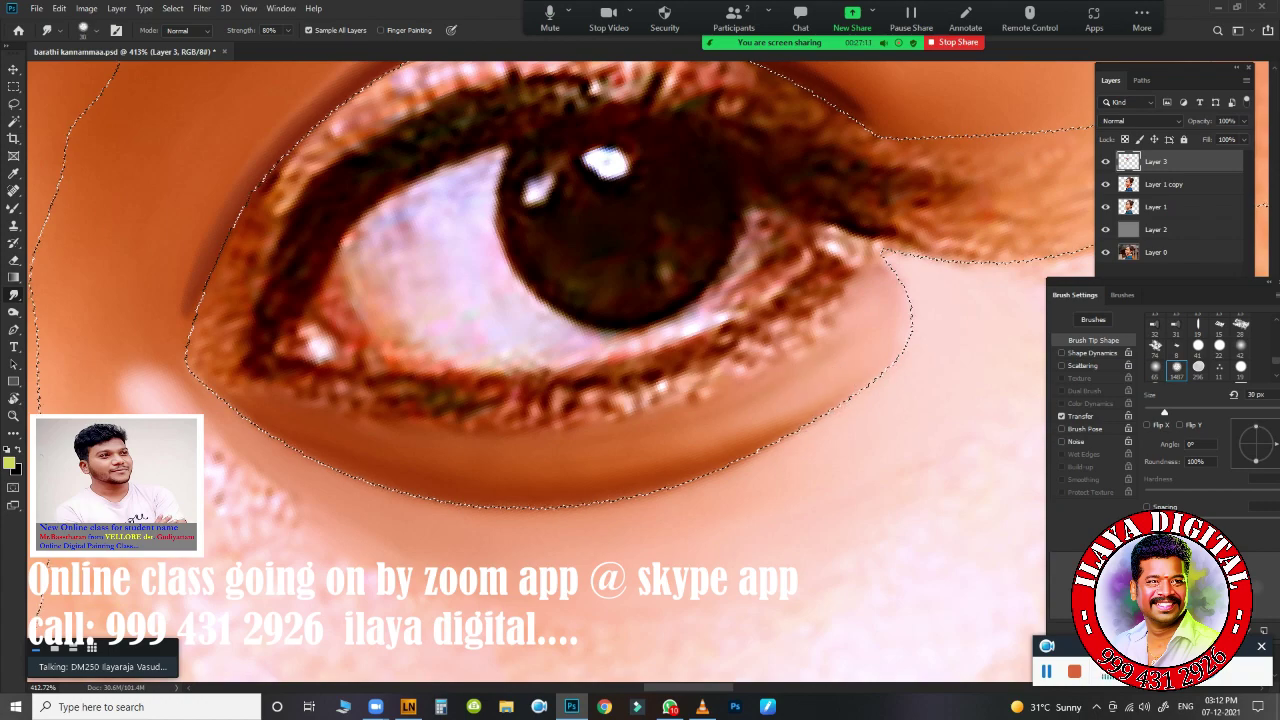
- With a 20 px brush, smooth the upper lash line and upper-left eyelid edge
key("bracketleft")
mouse_move(623, 282)
left_mouse_down()
mouse_move(630, 492)
mouse_move(640, 462)
left_mouse_up()
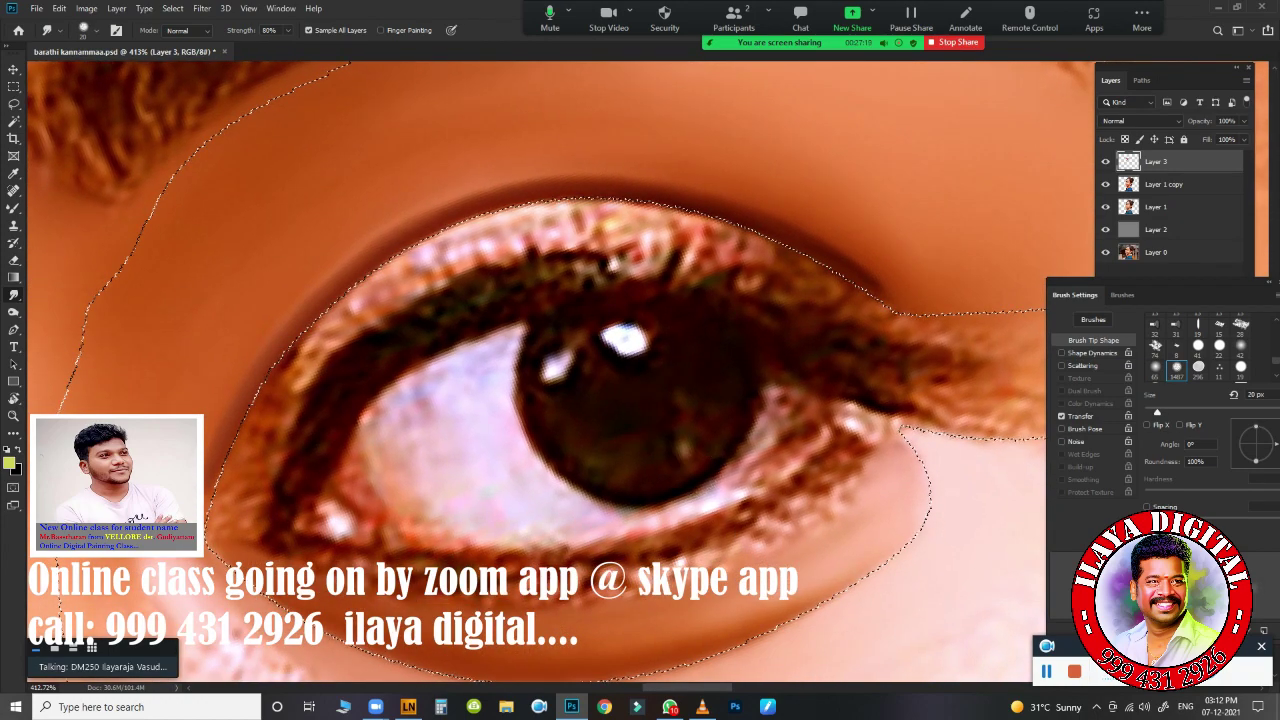
mouse_move(490, 210)
left_mouse_down()
mouse_move(750, 235)
mouse_move(885, 315)
left_mouse_up()
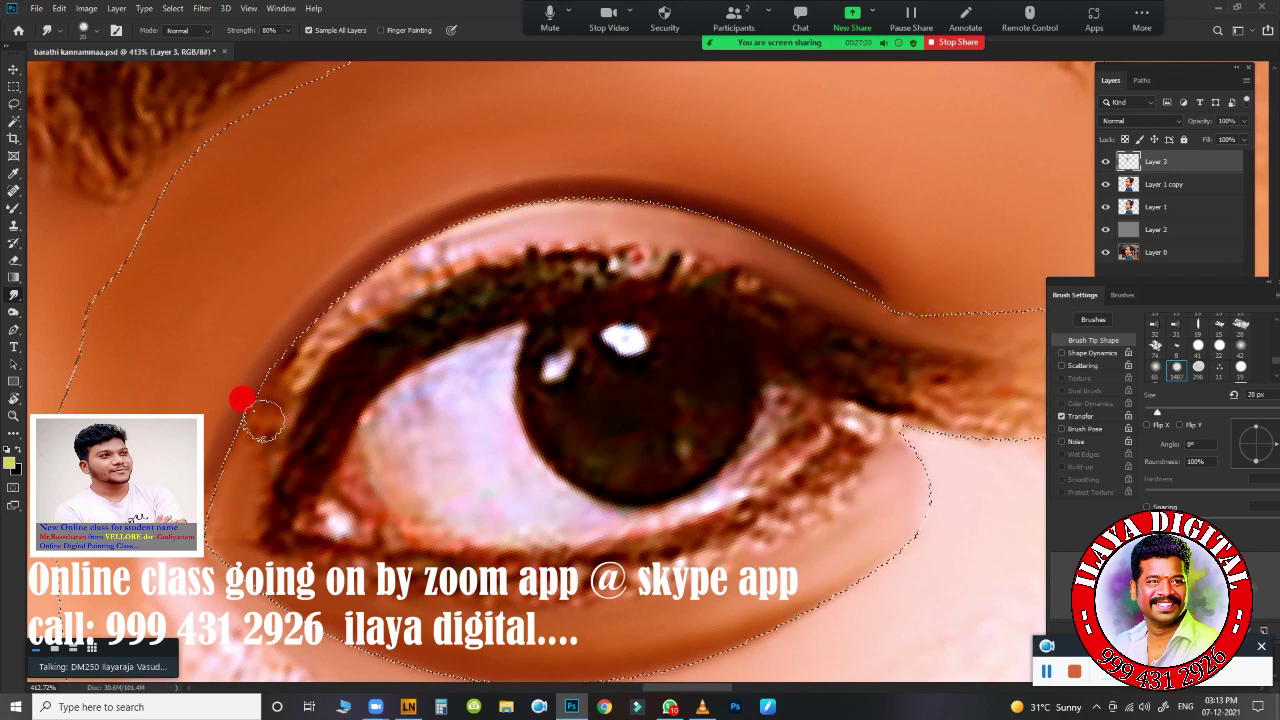
left_click_drag(263, 420, 335, 335)
left_click_drag(376, 294, 243, 448)
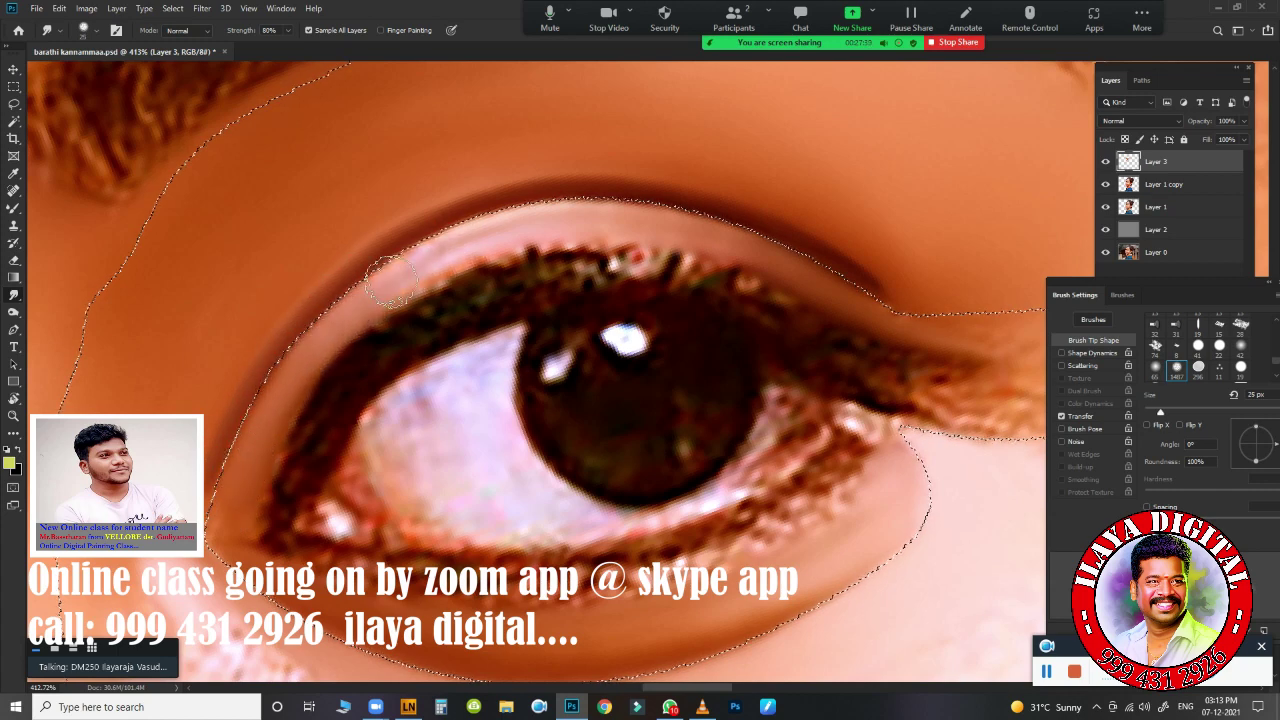
left_click_drag(390, 280, 425, 250)
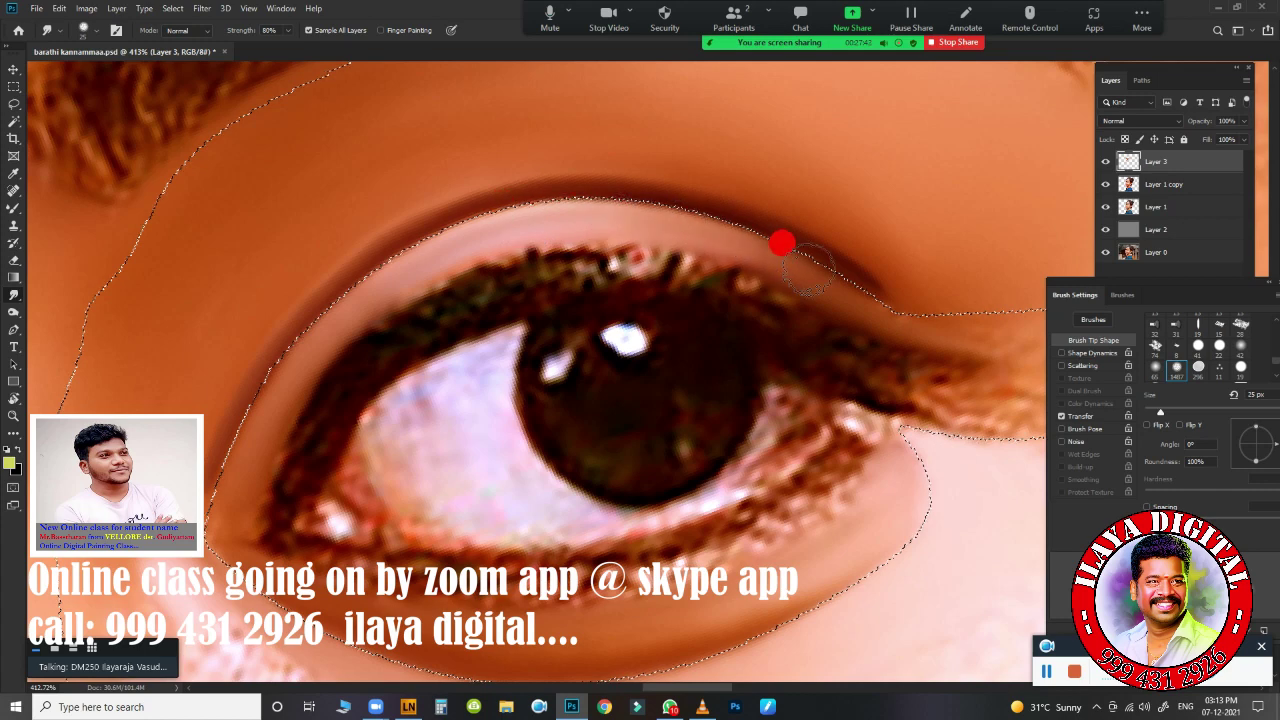
left_click_drag(840, 283, 660, 240)
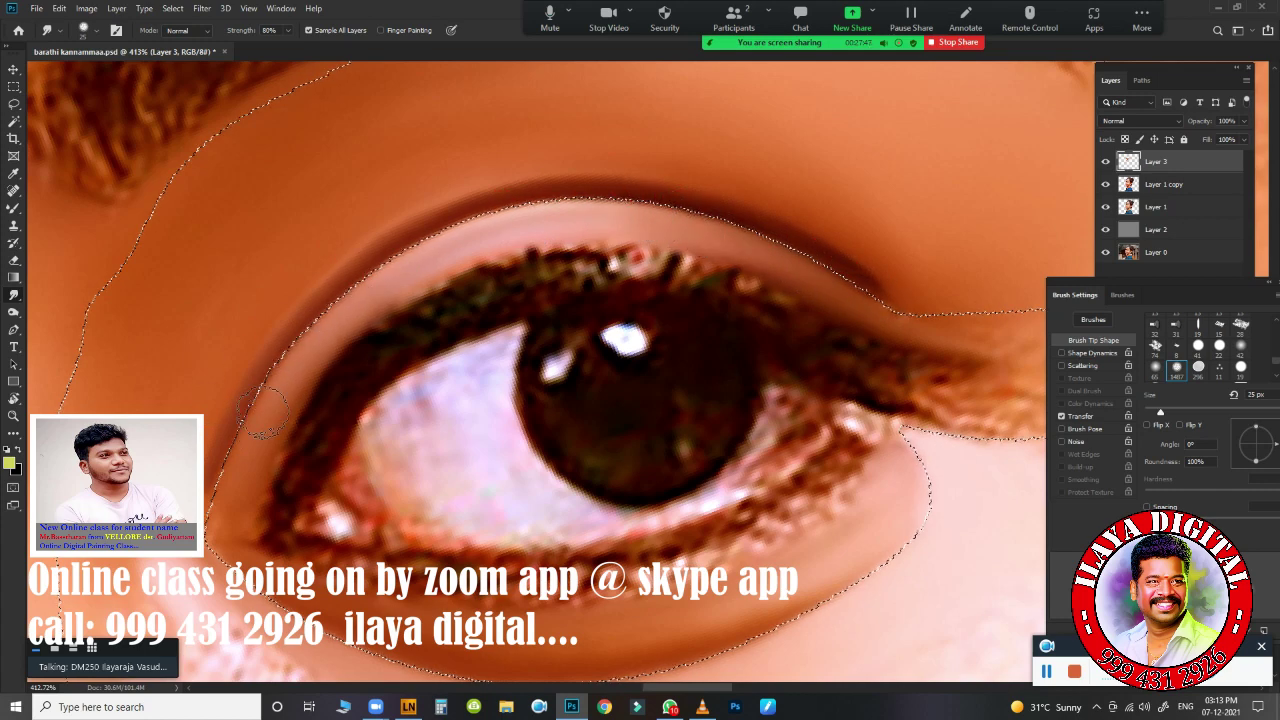
left_click_drag(228, 520, 240, 458)
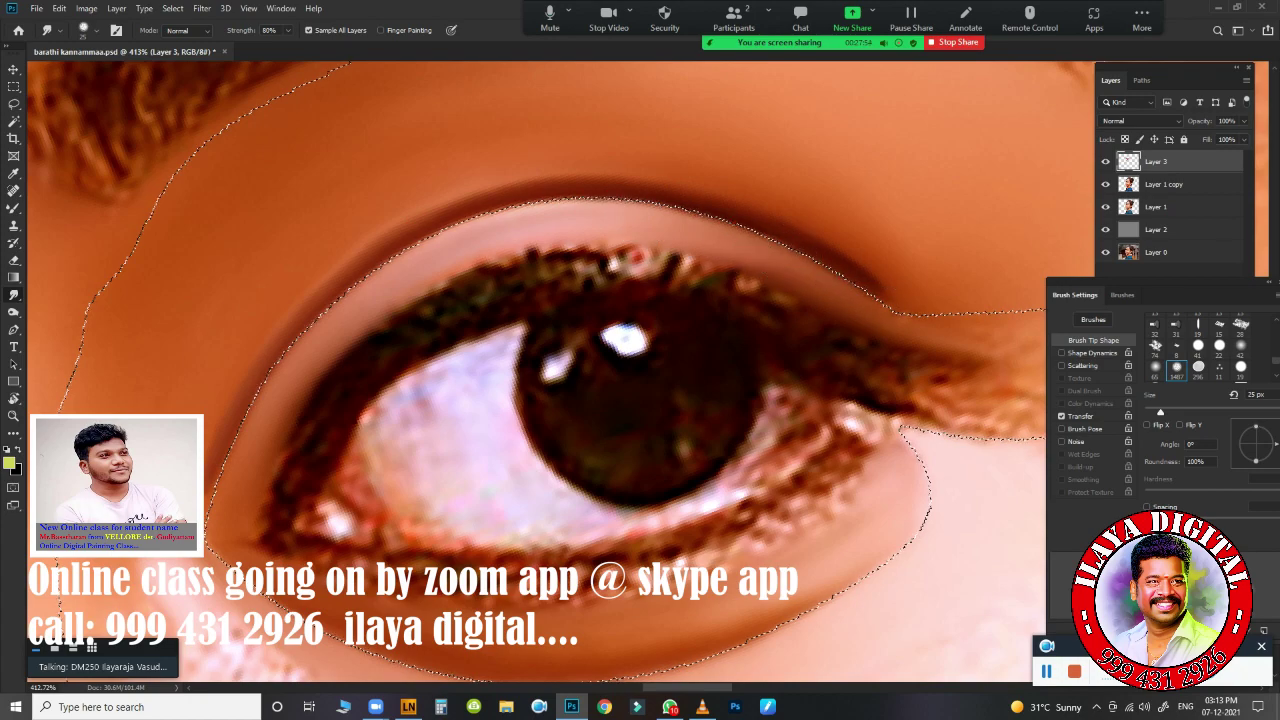
- Drop the selection with Ctrl+D, fit the view, then zoom back in on the eye
left_click_drag(607, 534, 580, 389)
key("ctrl+d")
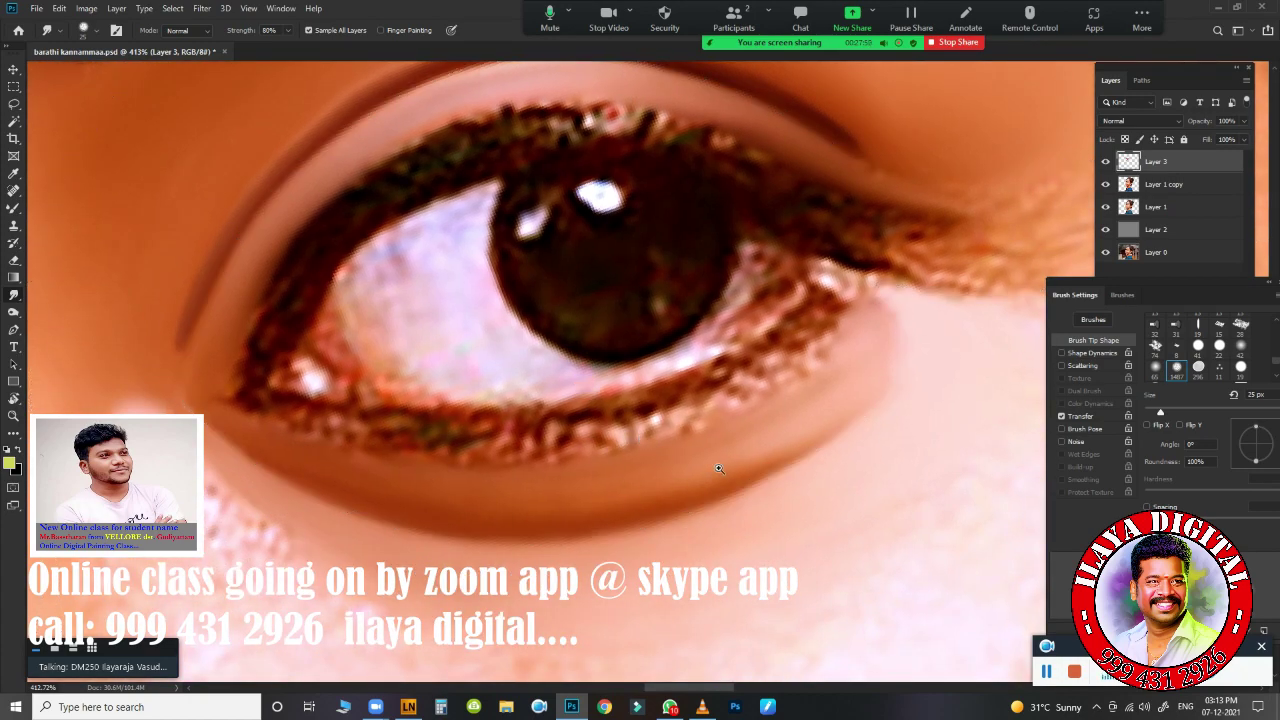
key("ctrl+0")
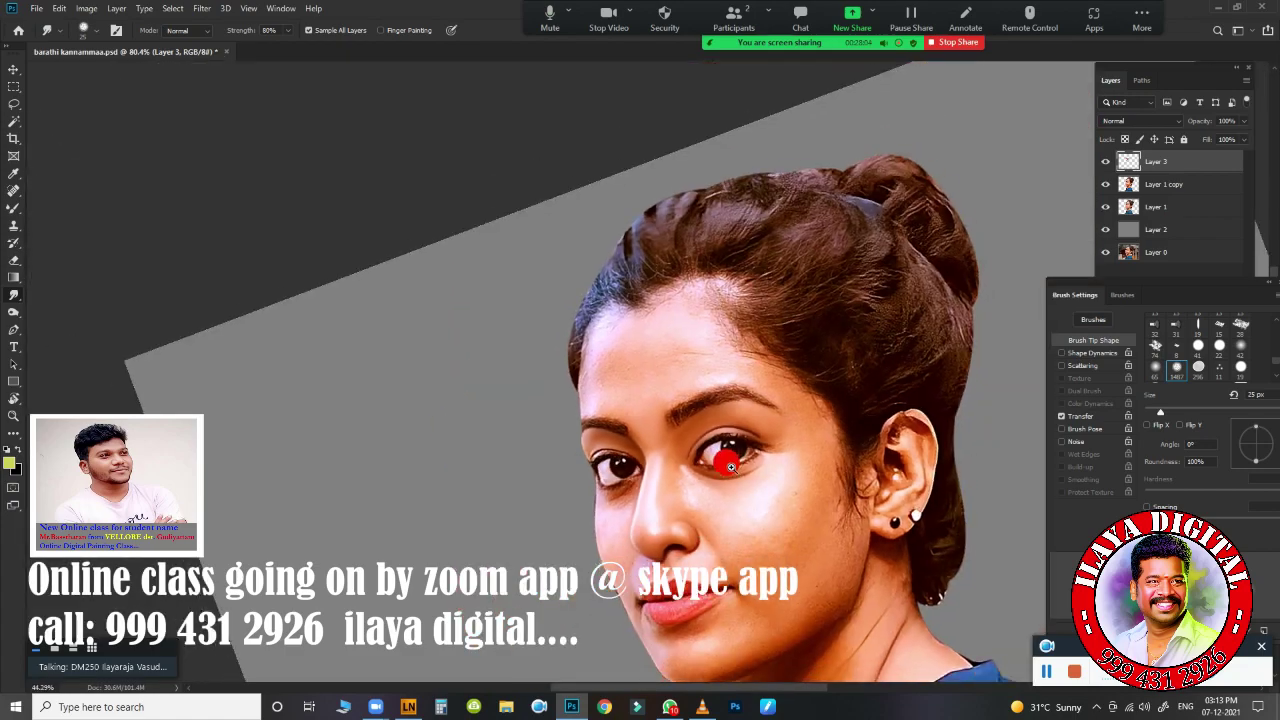
left_click_drag(763, 462, 786, 486)
mouse_move(574, 346)
left_mouse_down()
mouse_move(510, 373)
mouse_move(600, 380)
left_mouse_up()
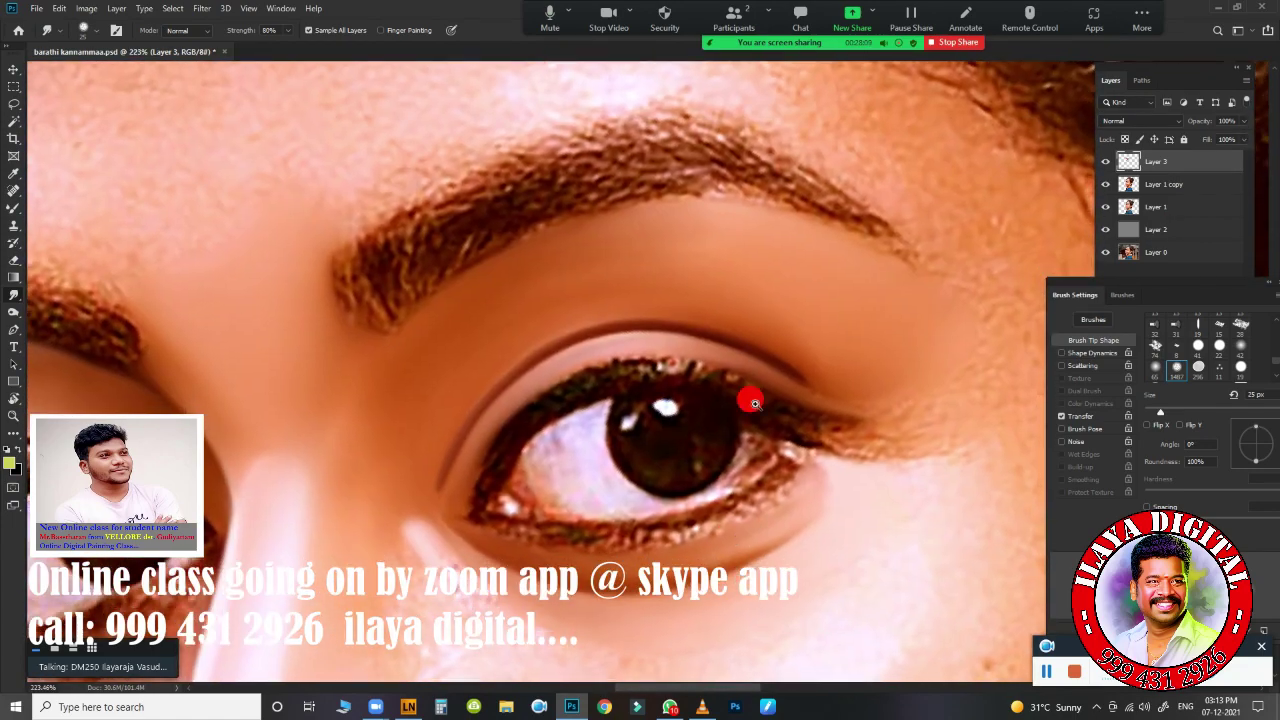
mouse_move(748, 394)
left_mouse_down()
mouse_move(740, 289)
mouse_move(726, 291)
left_mouse_up()
- Smudge the skin down into the eyelid crease with a 20 px brush
left_click_drag(297, 308, 312, 325)
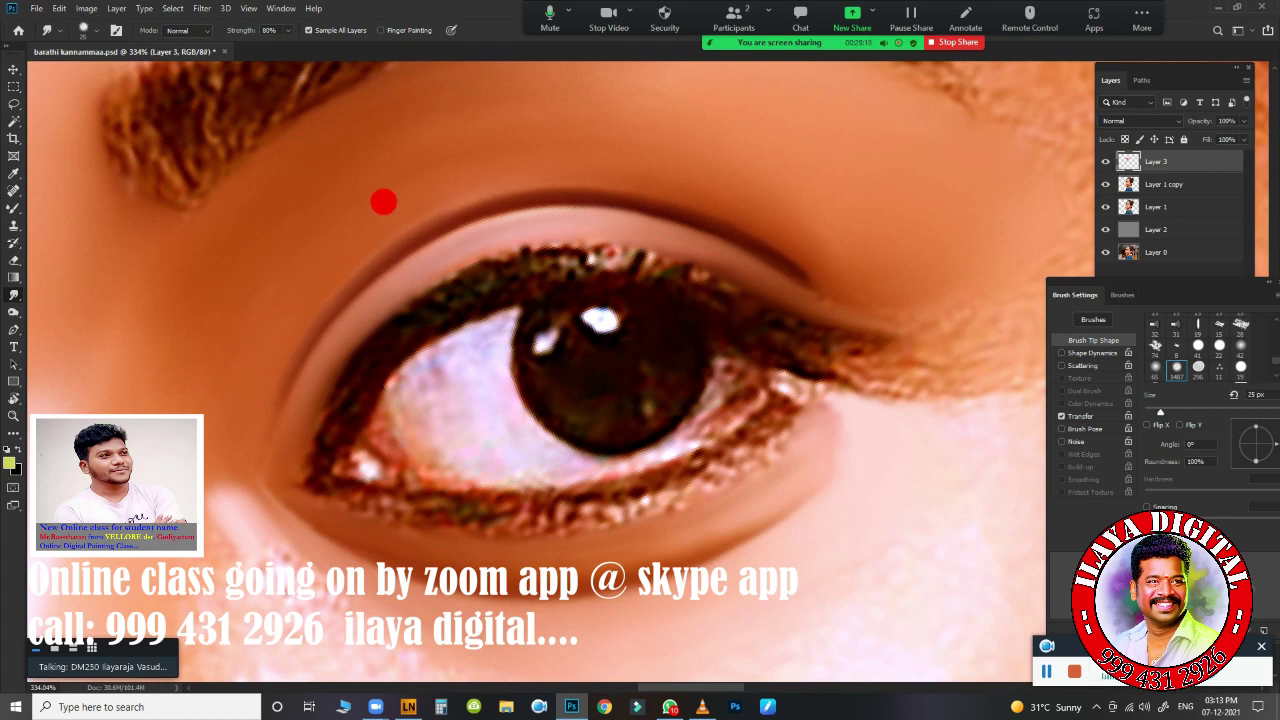
left_click_drag(573, 178, 761, 235)
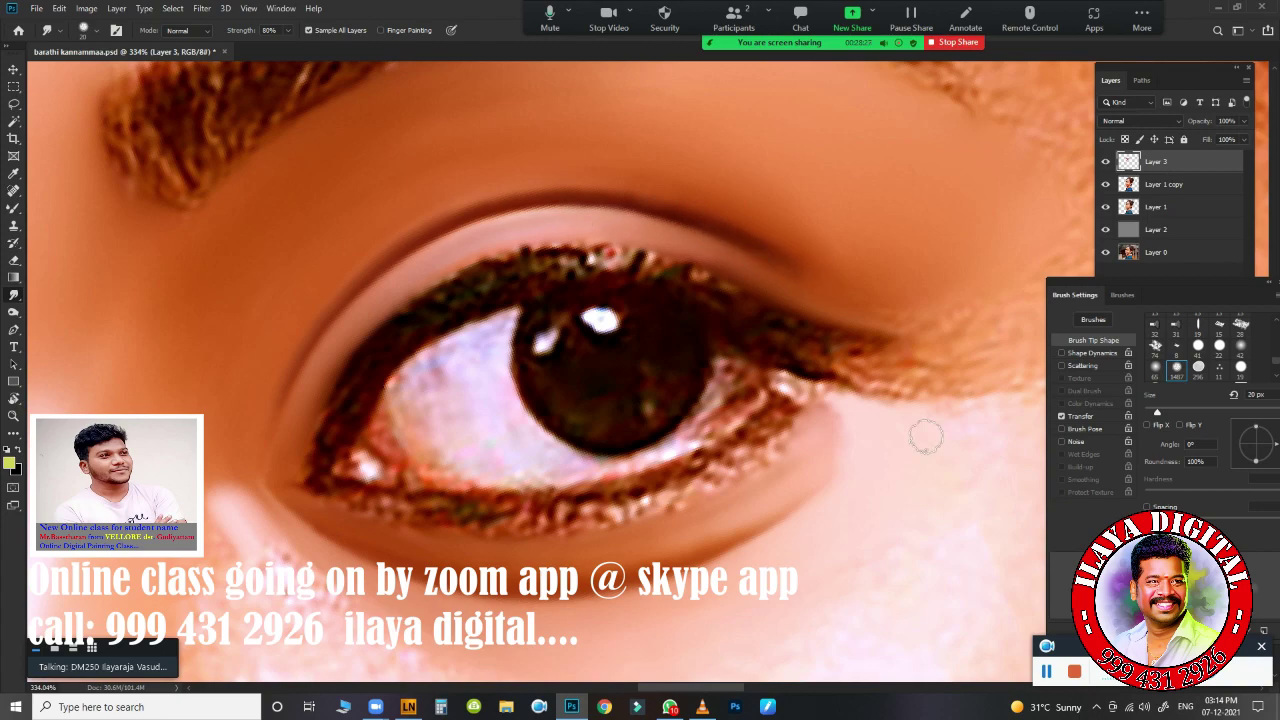
scroll(682, 519, "down", 3)
scroll(690, 410, "down", 2)
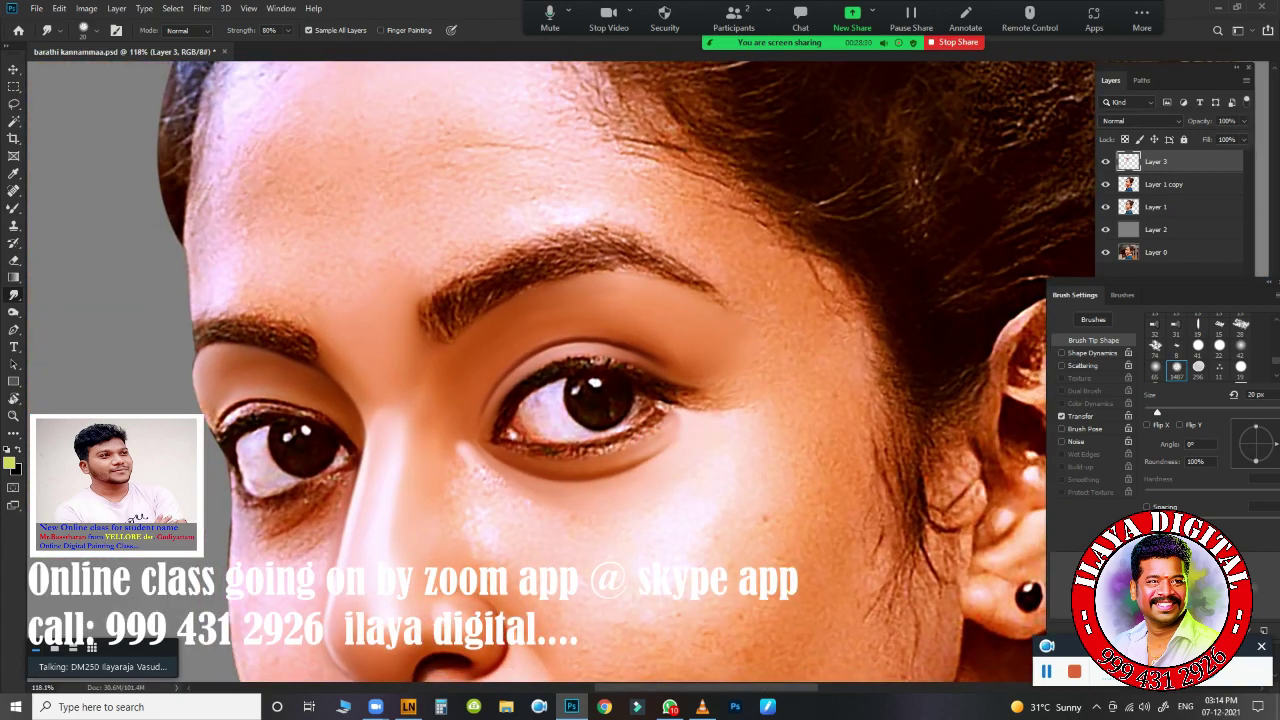
- Tilt the canvas view and enlarge the Smudge brush to 90 px
scroll(690, 410, "up", 2)
key("r")
left_click_drag(386, 551, 800, 358)
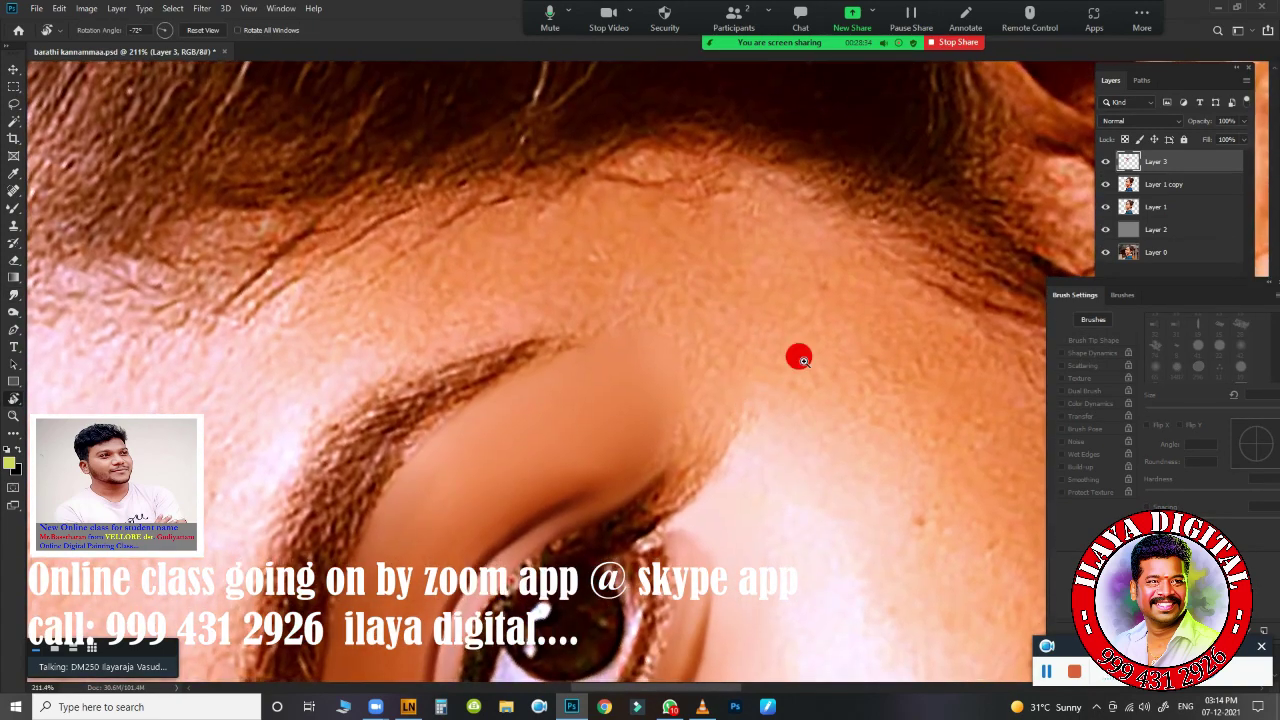
scroll(800, 358, "down", 2)
scroll(800, 358, "up", 1)
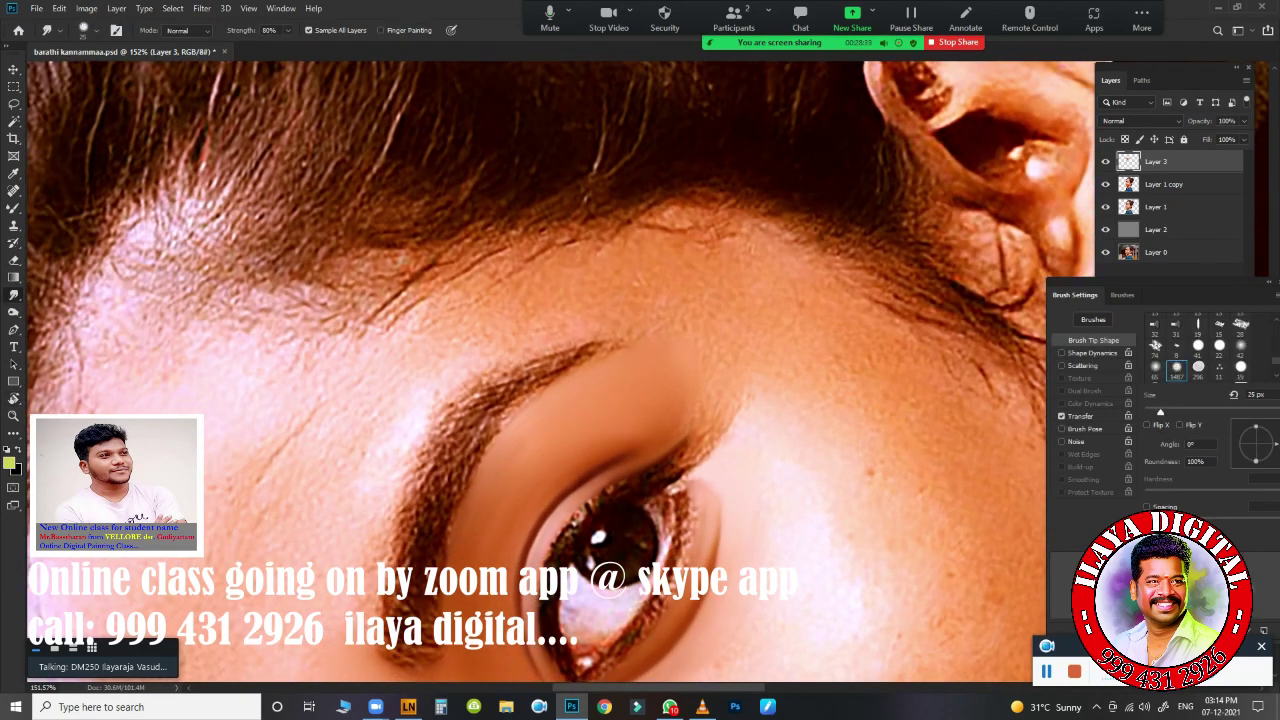
key("]")
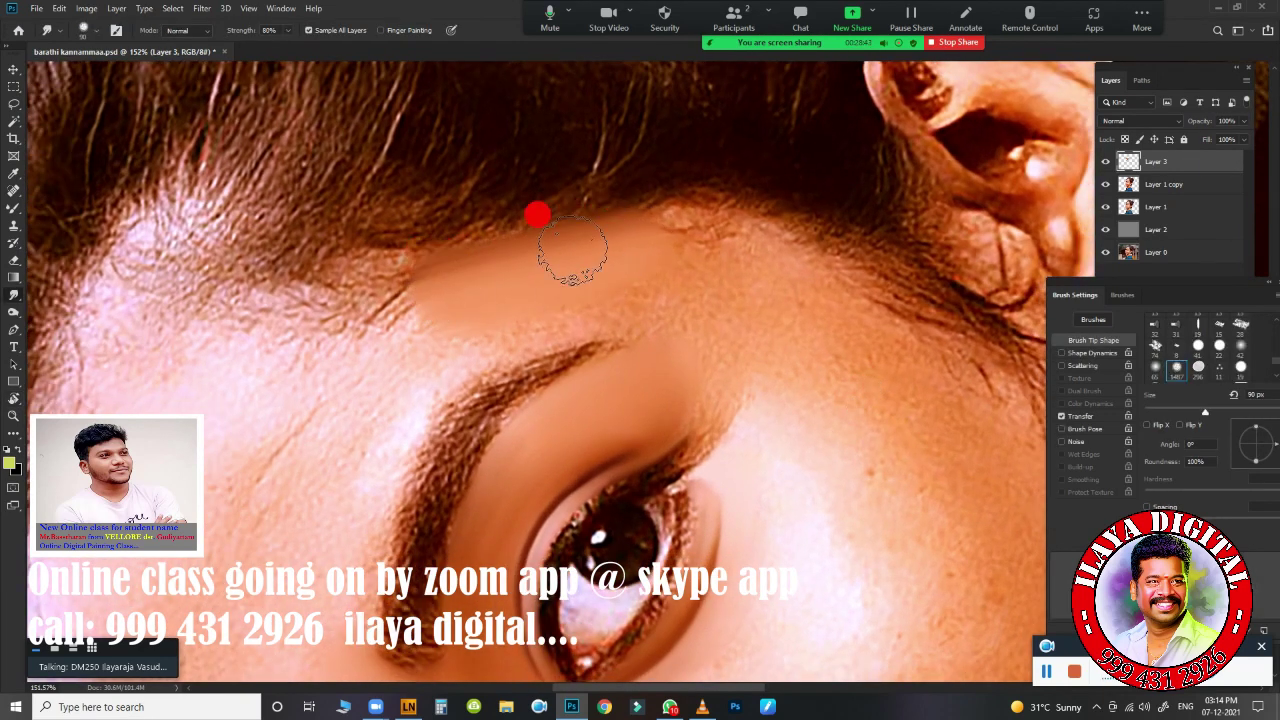
- Smudge the hairline into the forehead skin, dropping to an 80 px brush
mouse_move(397, 290)
left_mouse_down()
mouse_move(749, 234)
mouse_move(794, 252)
left_mouse_up()
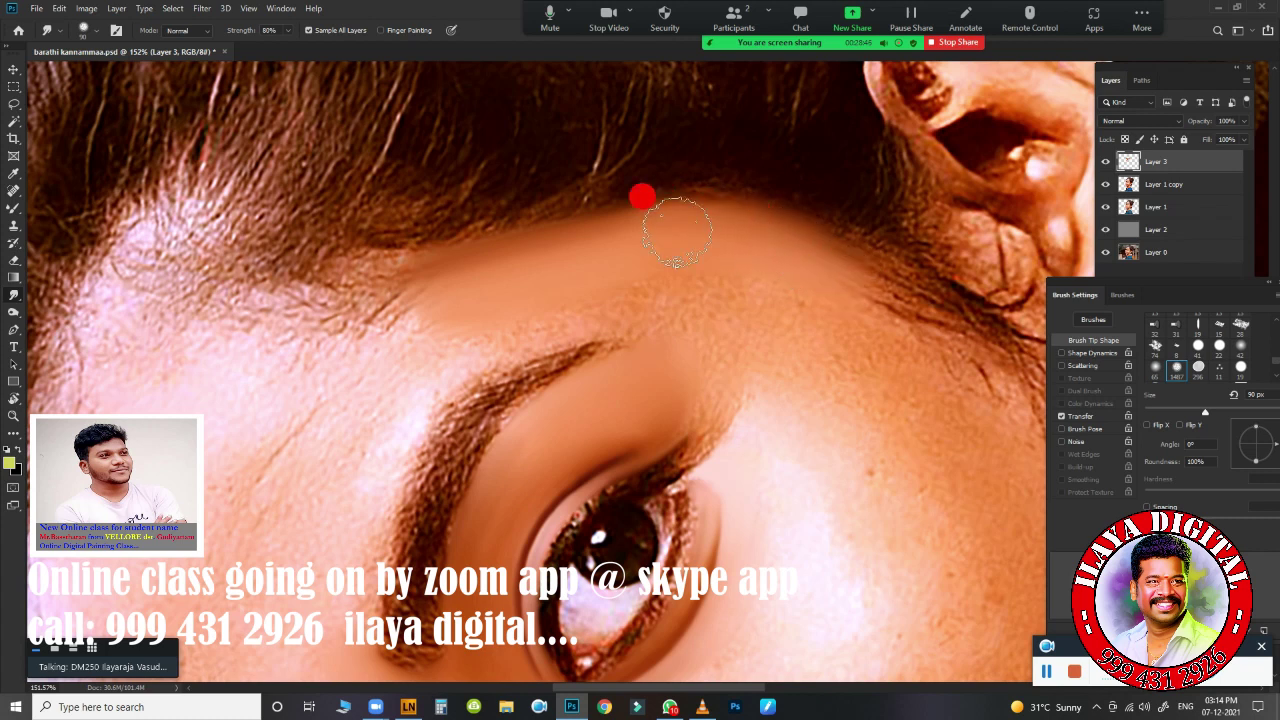
mouse_move(677, 232)
left_mouse_down()
mouse_move(381, 282)
mouse_move(597, 305)
left_mouse_up()
left_click_drag(863, 314, 839, 270)
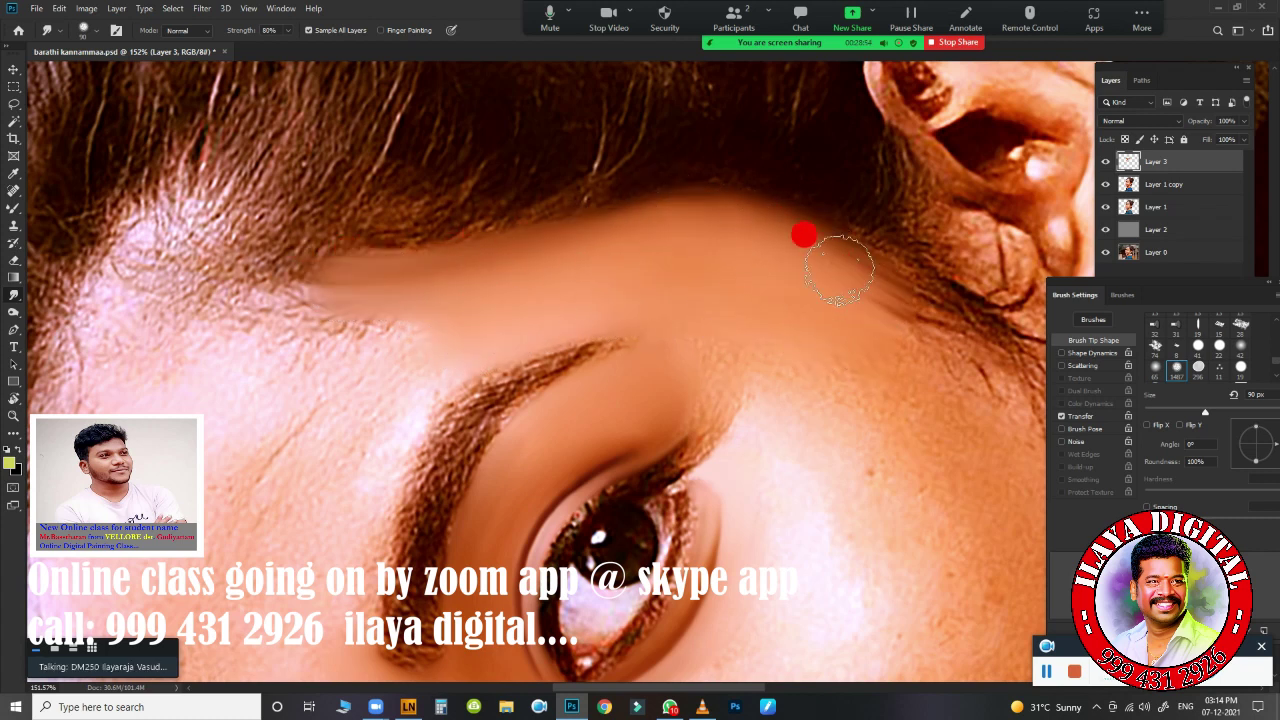
mouse_move(679, 225)
left_mouse_down()
mouse_move(508, 271)
mouse_move(335, 292)
mouse_move(385, 332)
mouse_move(410, 390)
left_mouse_up()
key("bracketleft")
mouse_move(294, 323)
left_mouse_down()
mouse_move(355, 298)
mouse_move(414, 366)
mouse_move(631, 291)
mouse_move(630, 376)
left_mouse_up()
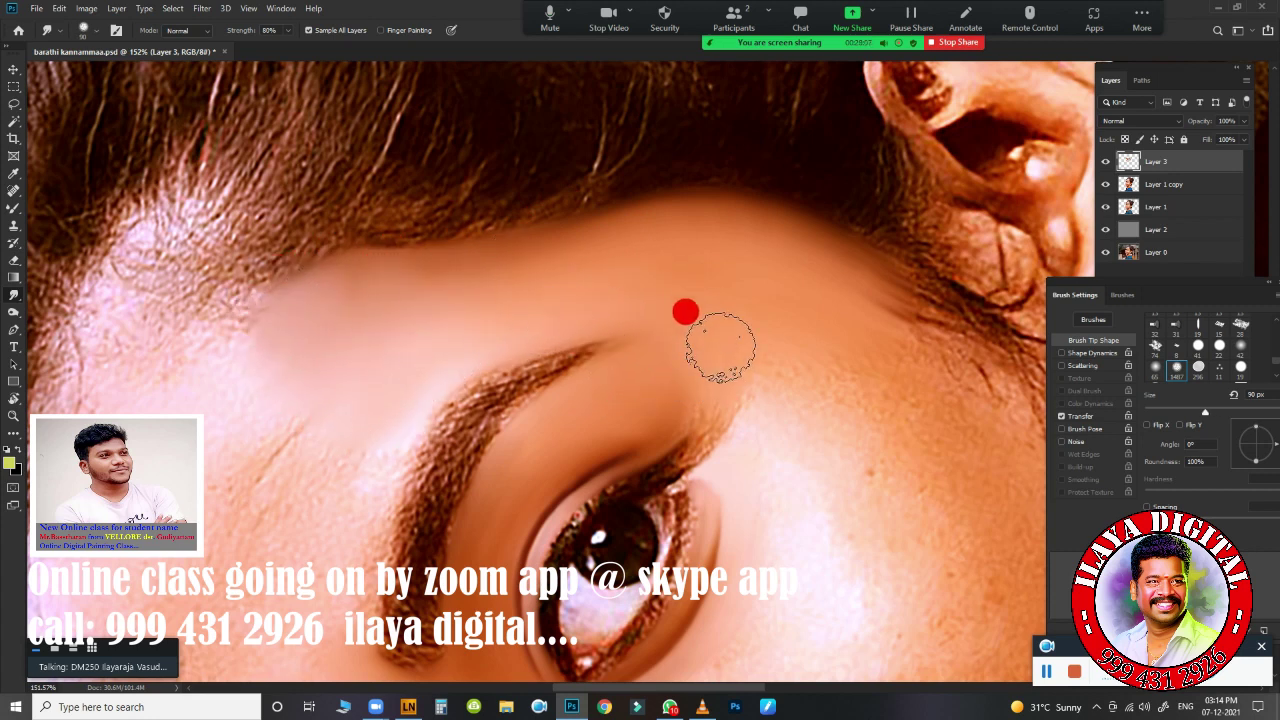
- Smooth the skin above the brow and near the left temple at about 90 px
left_click_drag(768, 436, 772, 422)
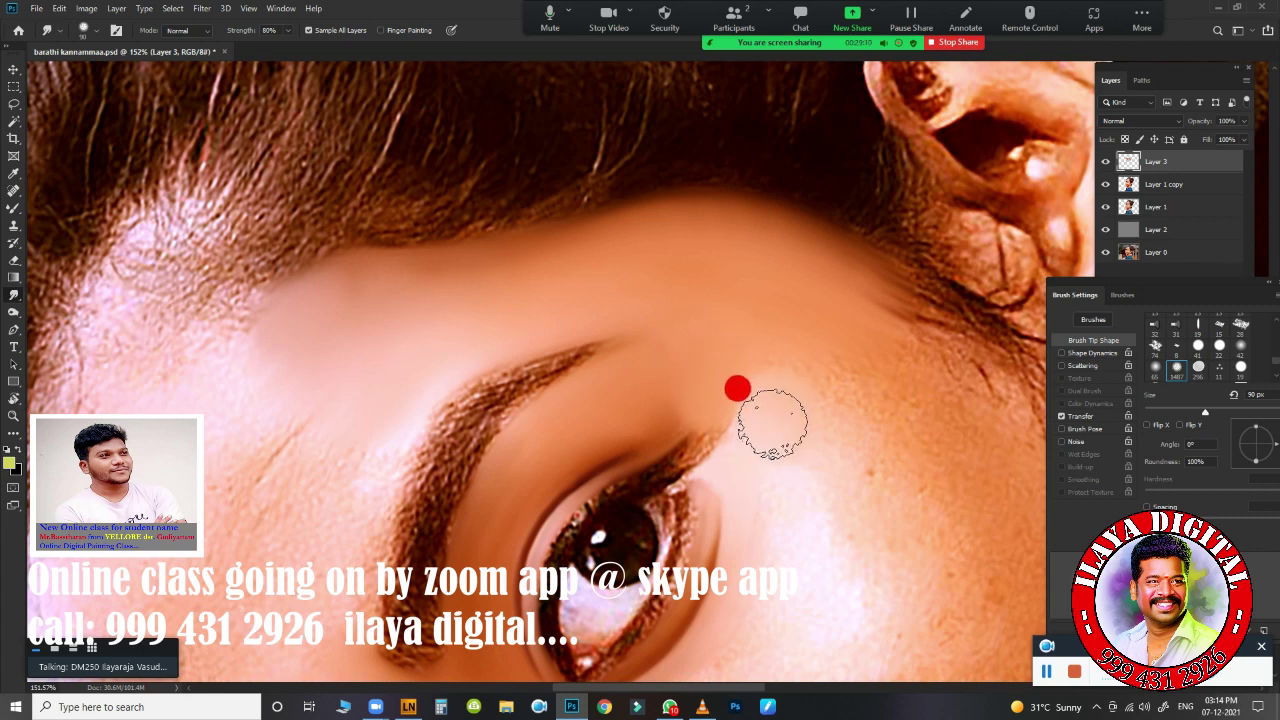
key("bracketright")
key("bracketright")
key("bracketright")
mouse_move(796, 336)
left_mouse_down()
mouse_move(829, 334)
mouse_move(771, 286)
left_mouse_up()
mouse_move(275, 383)
left_mouse_down()
mouse_move(271, 371)
mouse_move(333, 445)
mouse_move(250, 375)
mouse_move(147, 352)
mouse_move(216, 400)
mouse_move(168, 280)
mouse_move(249, 312)
left_mouse_up()
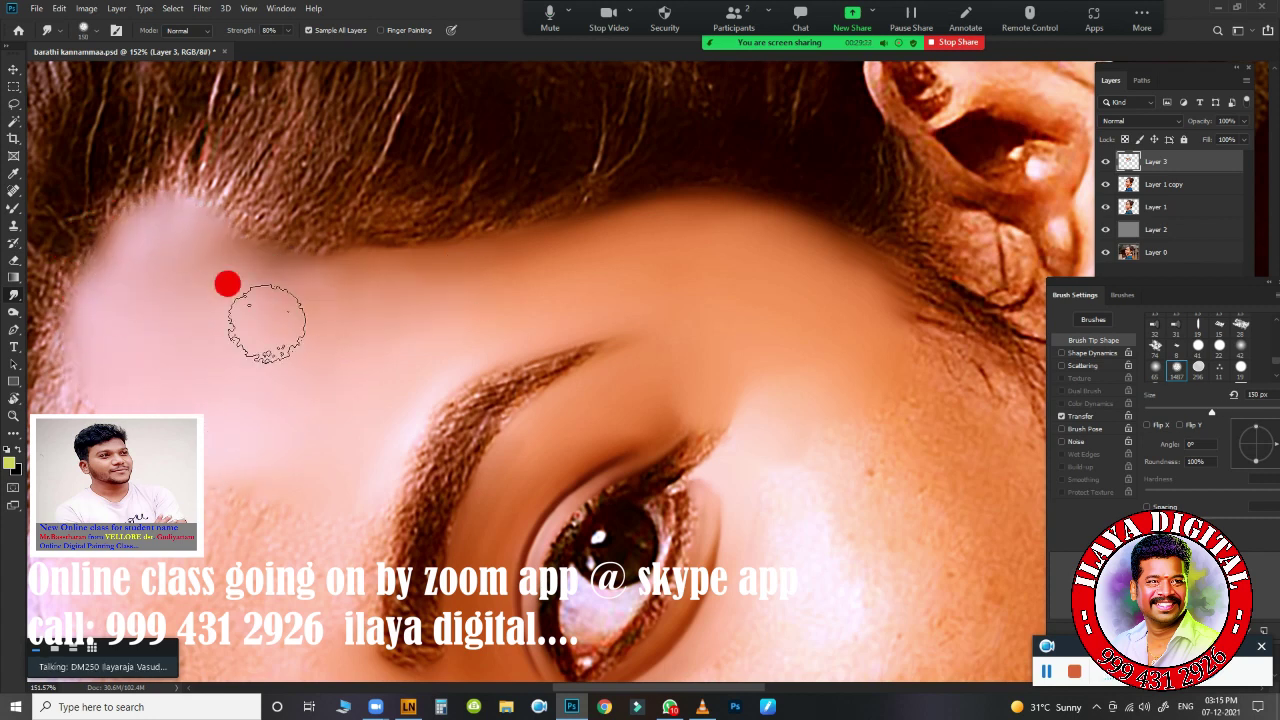
key("bracketleft")
key("bracketleft")
key("bracketleft")
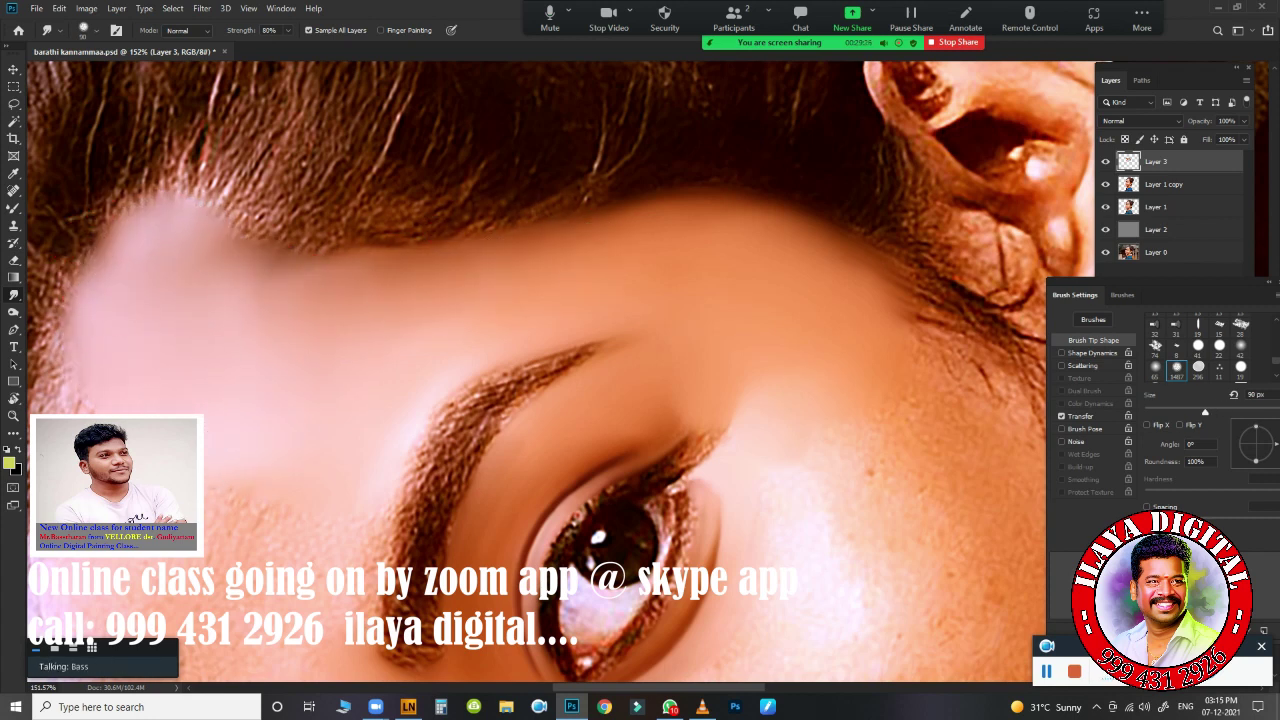
left_click_drag(343, 297, 408, 280)
left_click_drag(214, 277, 410, 297)
- Smooth the temple skin with strokes at 80-100 px brush sizes
key("bracketright")
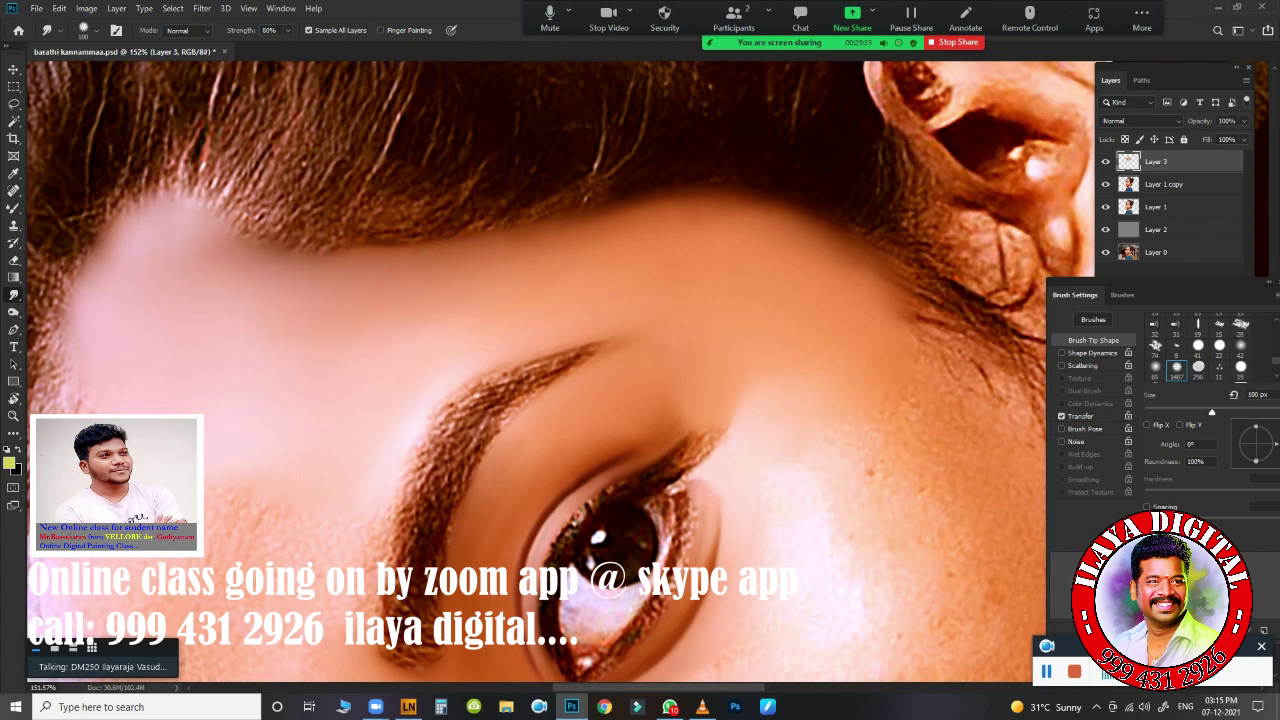
left_click_drag(1212, 412, 1174, 412)
key("bracketright")
left_click_drag(200, 278, 370, 295)
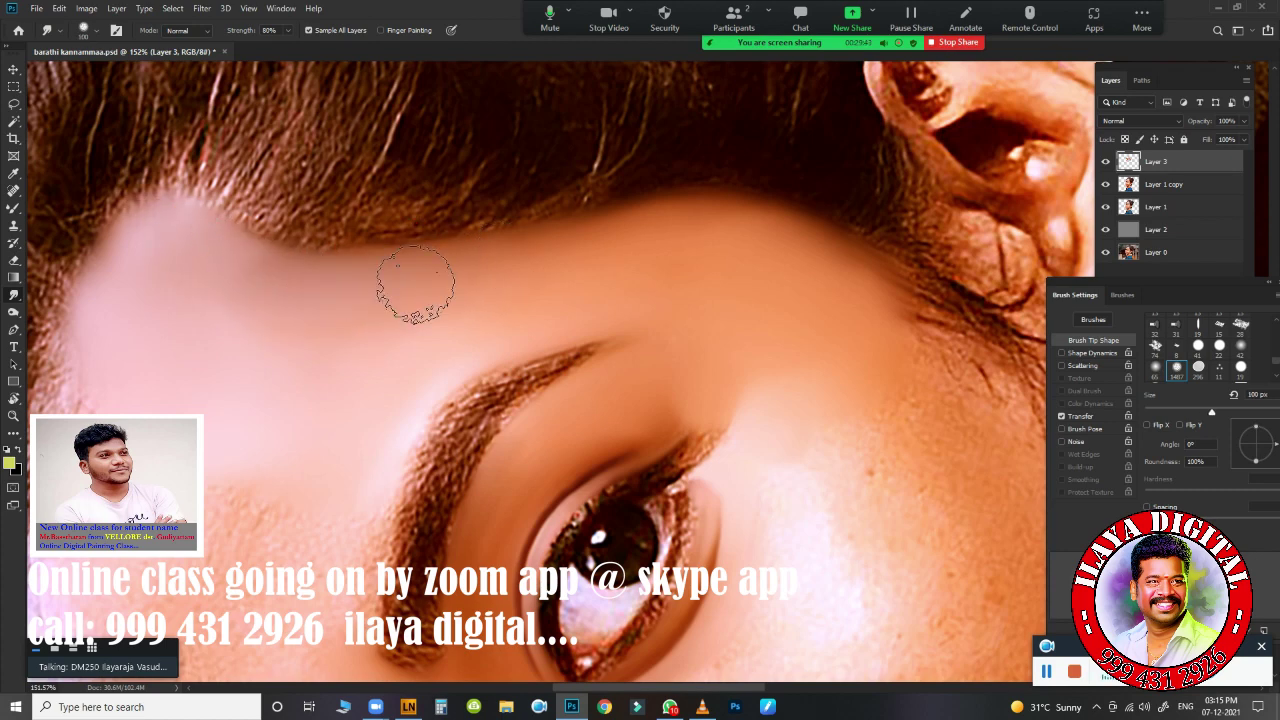
key("bracketright")
key("bracketright")
key("bracketright")
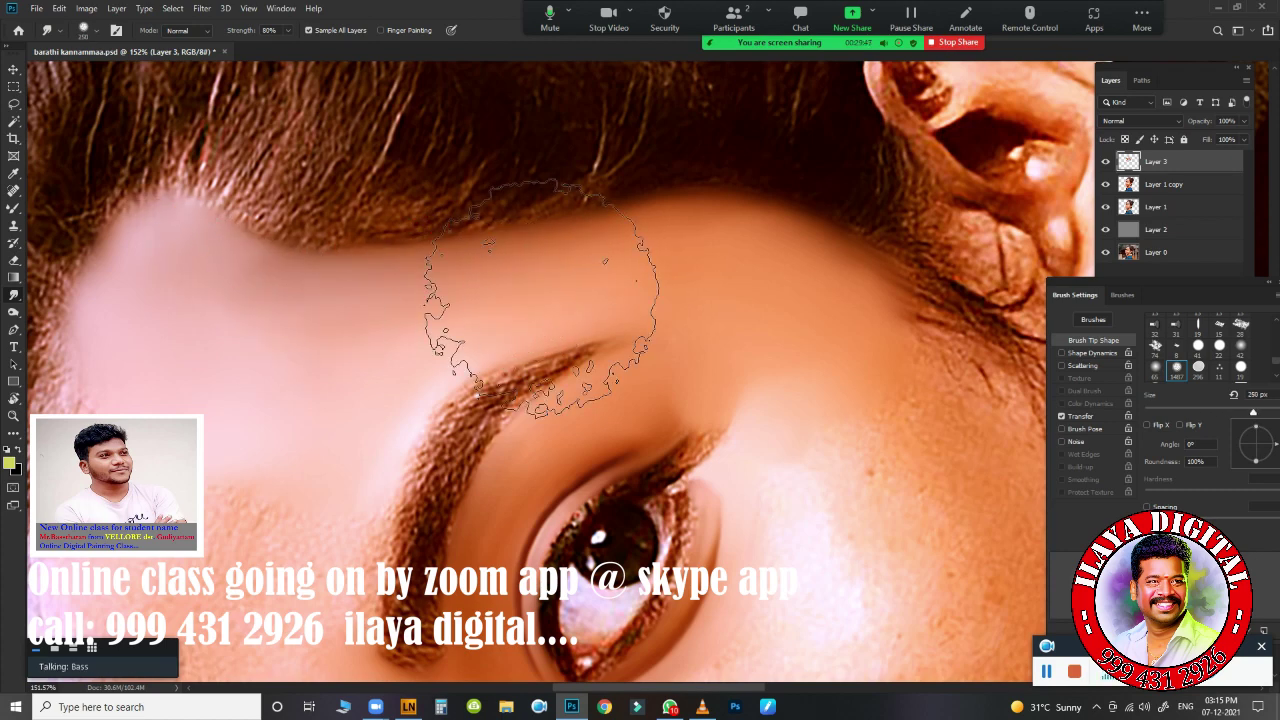
key("bracketleft")
key("bracketleft")
key("bracketleft")
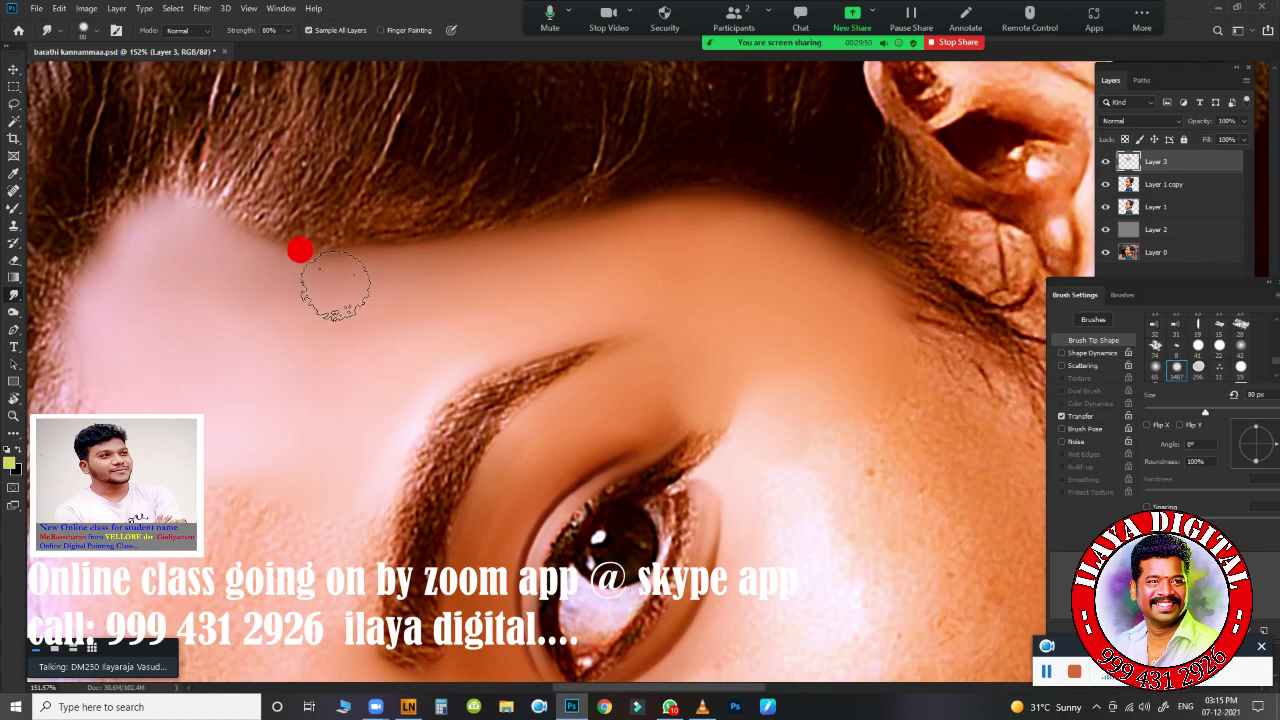
left_click_drag(334, 285, 591, 251)
left_click_drag(255, 315, 474, 286)
key("bracketright")
key("bracketright")
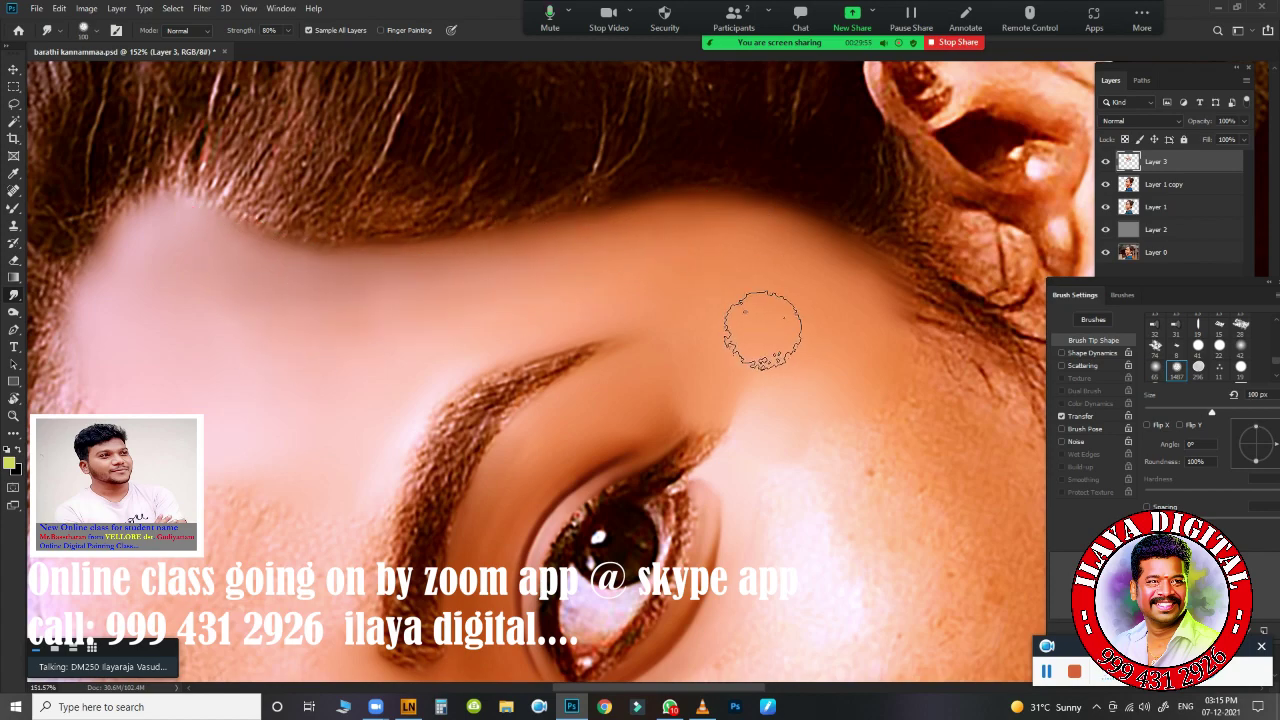
scroll(763, 330, "down", 5)
- Push forehead skin up to fill the hairline dips using 80 px then 150 px brushes
scroll(686, 463, "up", 2)
scroll(686, 480, "up", 2)
scroll(727, 443, "up", 2)
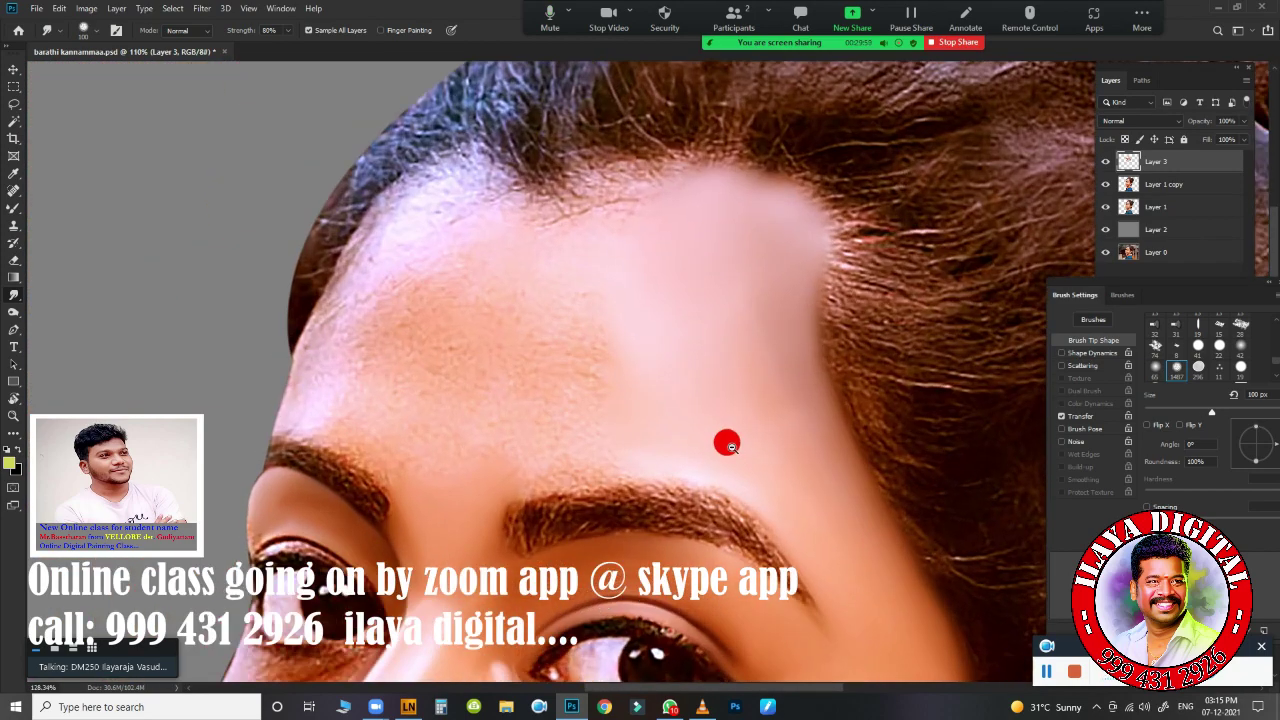
scroll(727, 443, "down", 1)
key("bracketleft")
key("bracketleft")
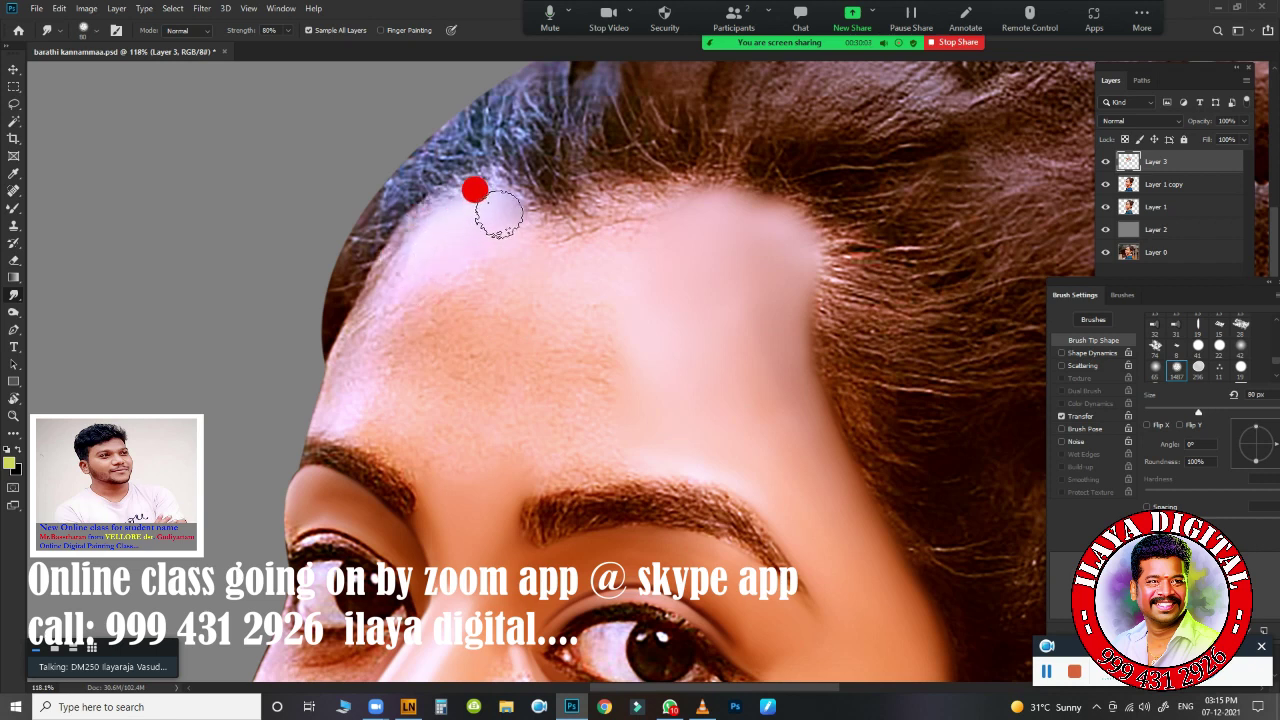
mouse_move(498, 213)
left_mouse_down()
mouse_move(486, 194)
mouse_move(403, 271)
mouse_move(470, 200)
left_mouse_up()
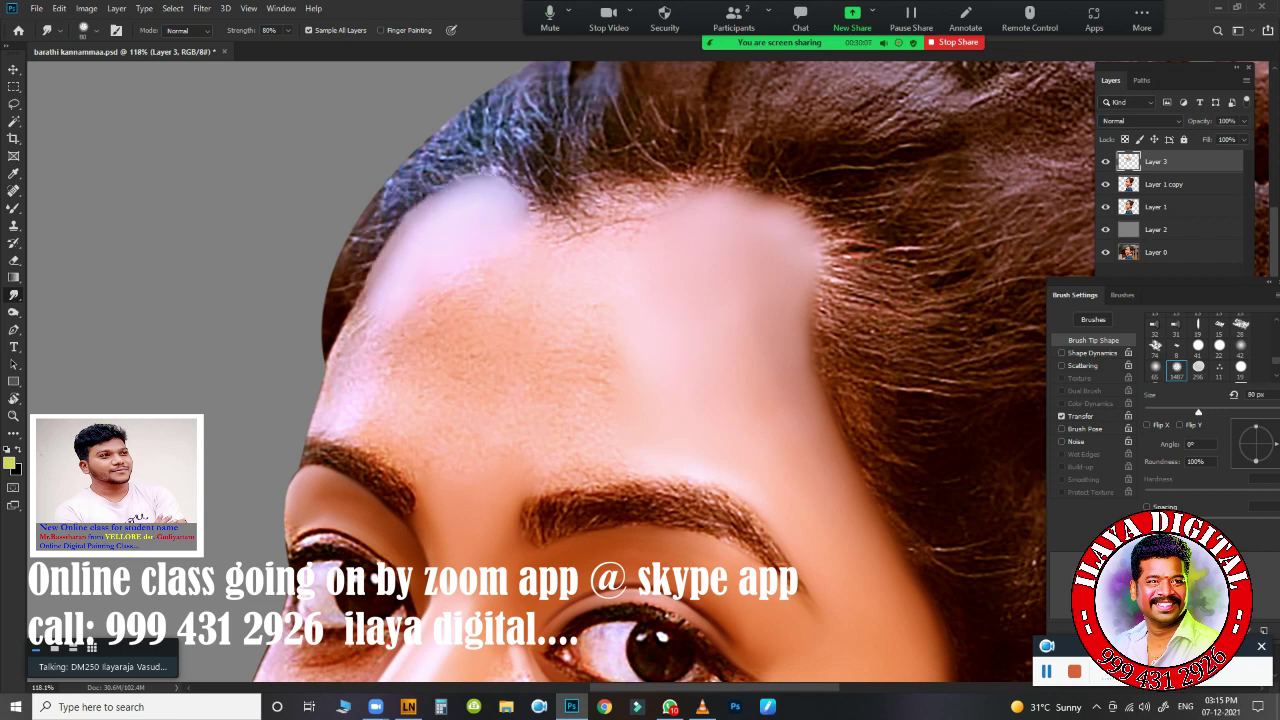
mouse_move(430, 290)
left_mouse_down()
mouse_move(463, 300)
mouse_move(514, 251)
left_mouse_up()
key("bracketright")
key("bracketright")
key("bracketright")
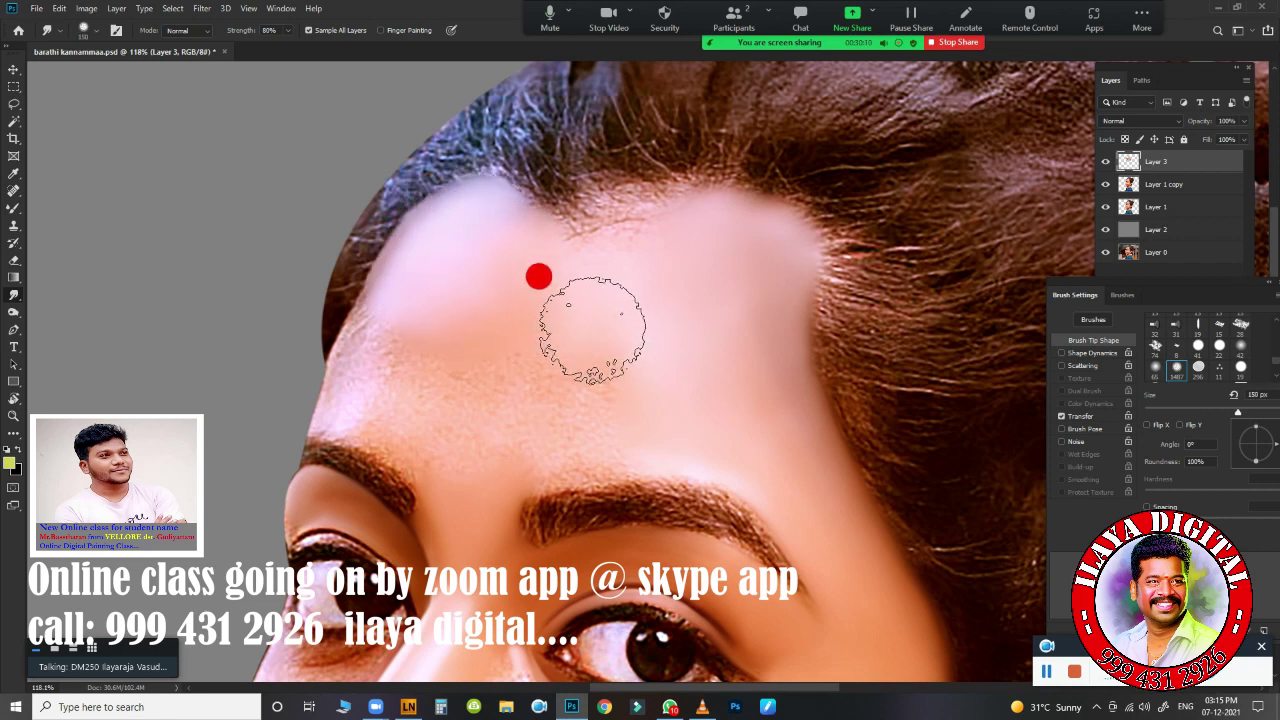
mouse_move(592, 328)
left_mouse_down()
mouse_move(586, 271)
mouse_move(643, 251)
mouse_move(609, 243)
mouse_move(662, 183)
mouse_move(677, 186)
mouse_move(660, 171)
mouse_move(697, 245)
left_mouse_up()
- At 175 px, smear the left forehead edge upward and blend skin above the eyebrow
key("bracketright")
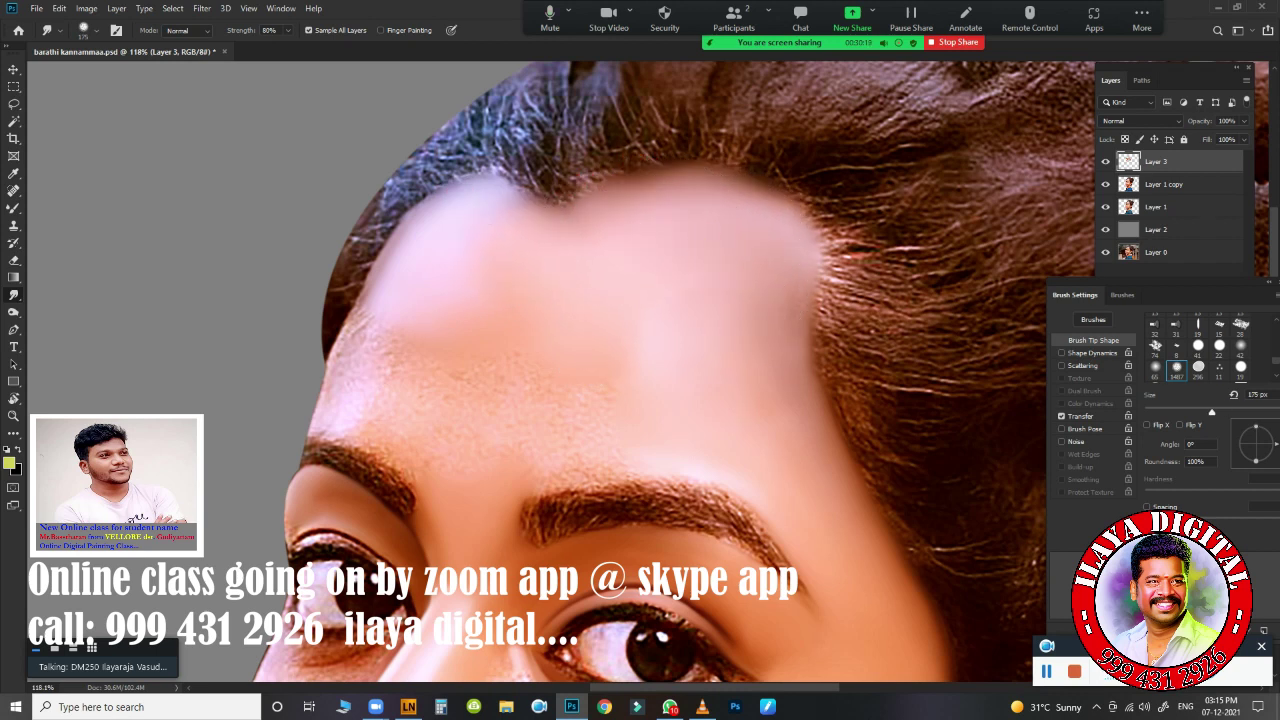
left_click_drag(338, 393, 383, 268)
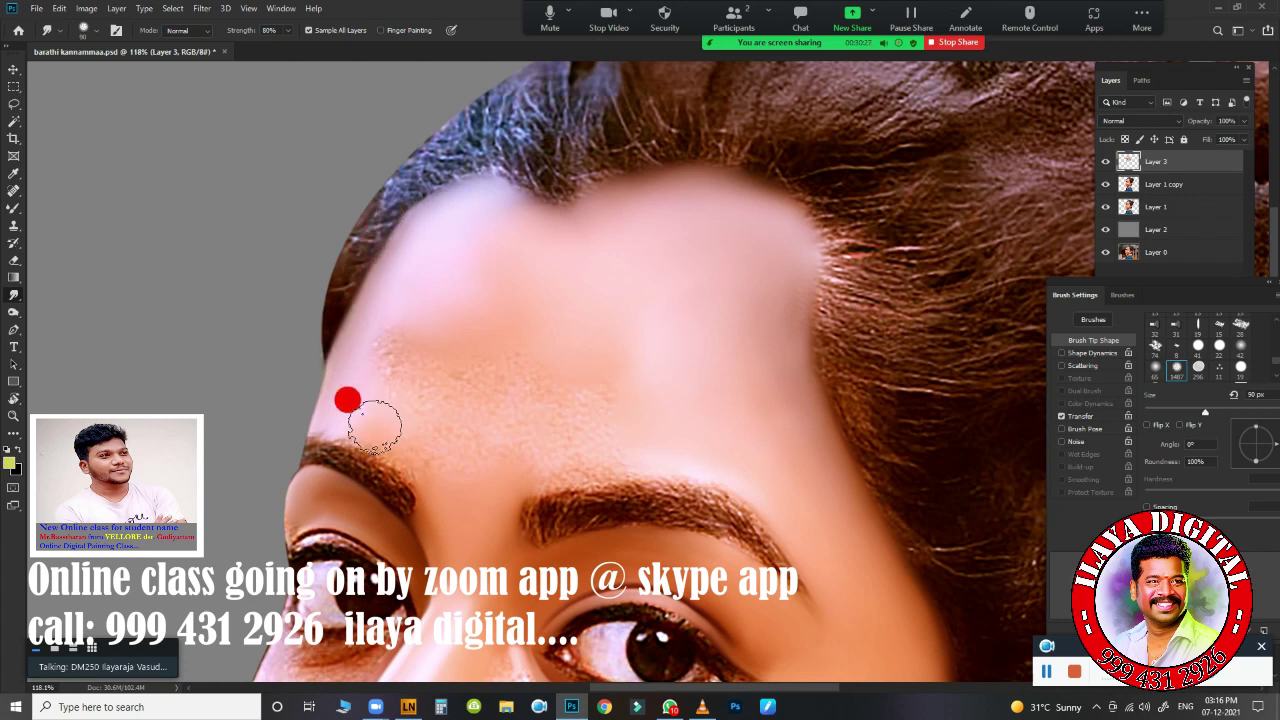
left_click_drag(375, 427, 431, 461)
mouse_move(396, 374)
left_mouse_down()
mouse_move(466, 400)
mouse_move(514, 443)
left_mouse_up()
left_click_drag(471, 400, 388, 346)
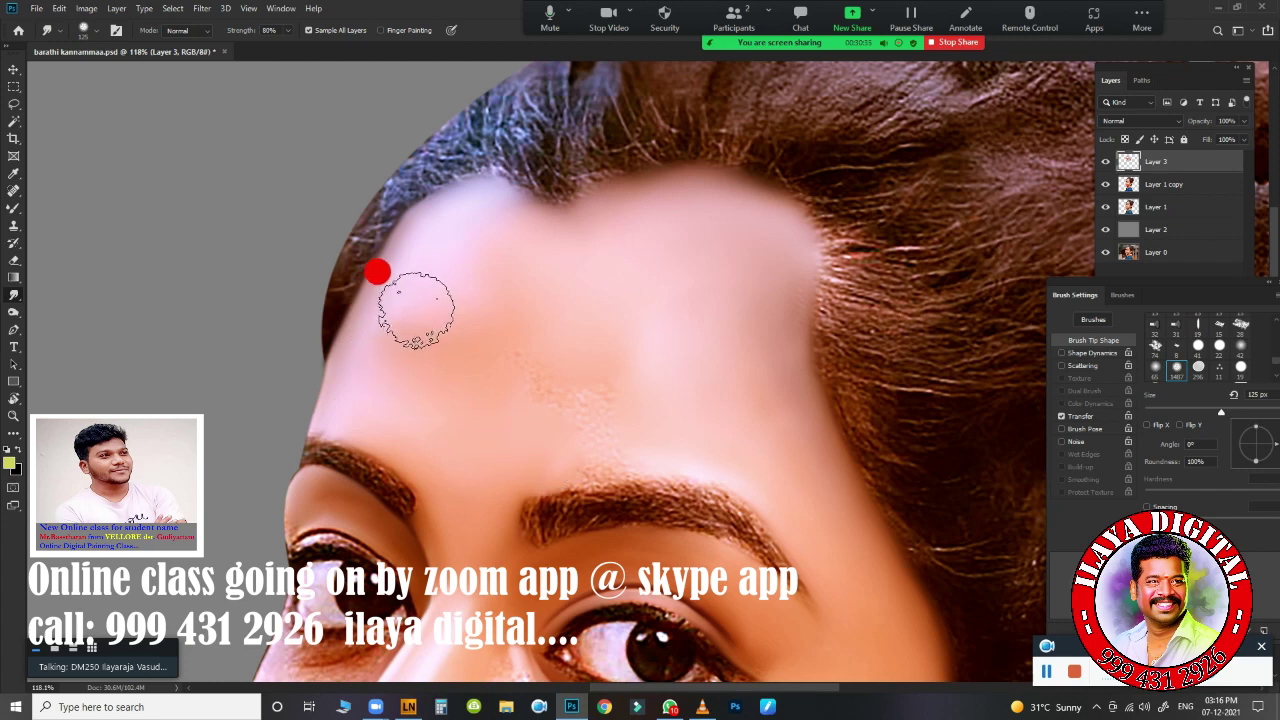
left_click_drag(519, 318, 550, 363)
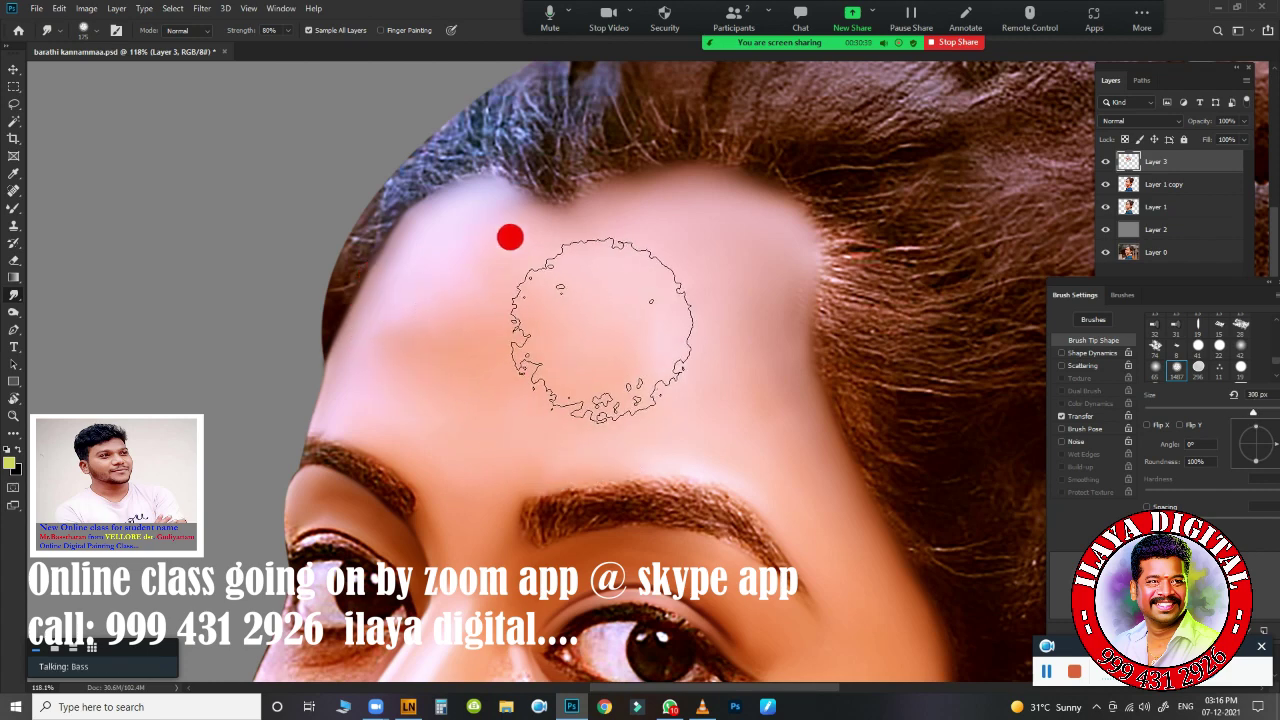
left_click_drag(508, 234, 572, 222)
- Set the brush to around 250 px and fit the whole portrait with Ctrl+0
key("bracketleft")
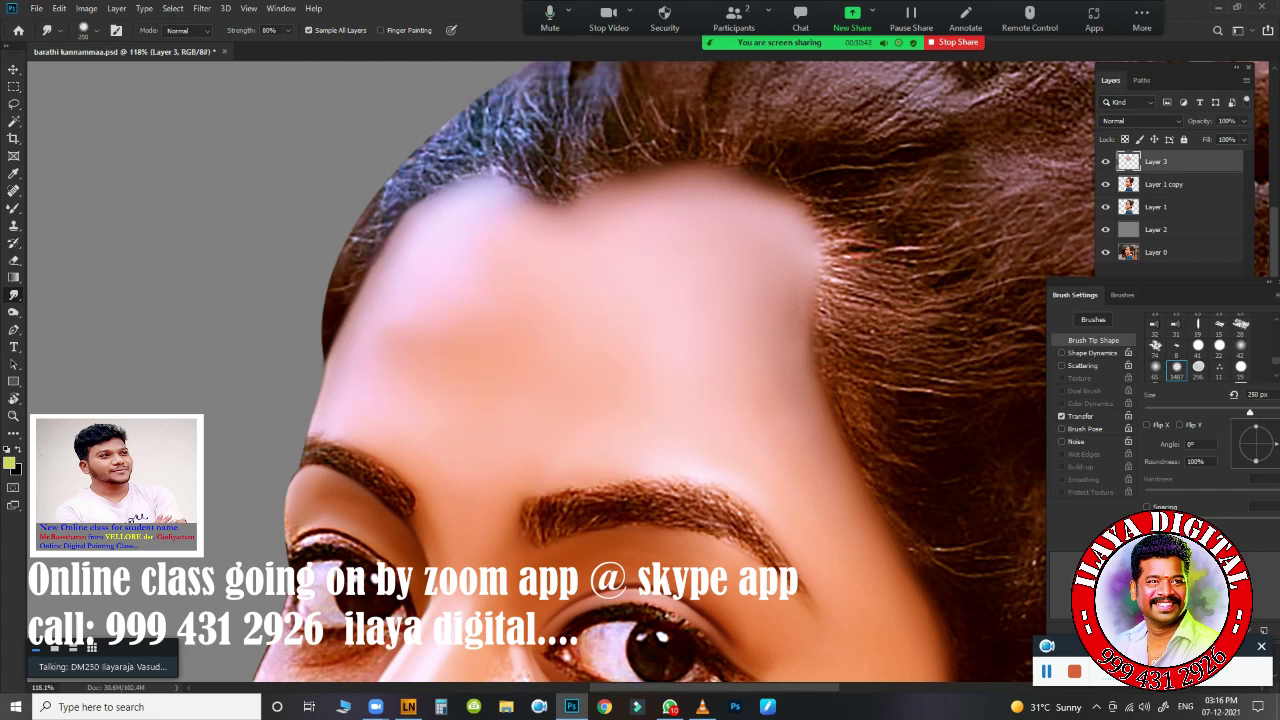
key("bracketright")
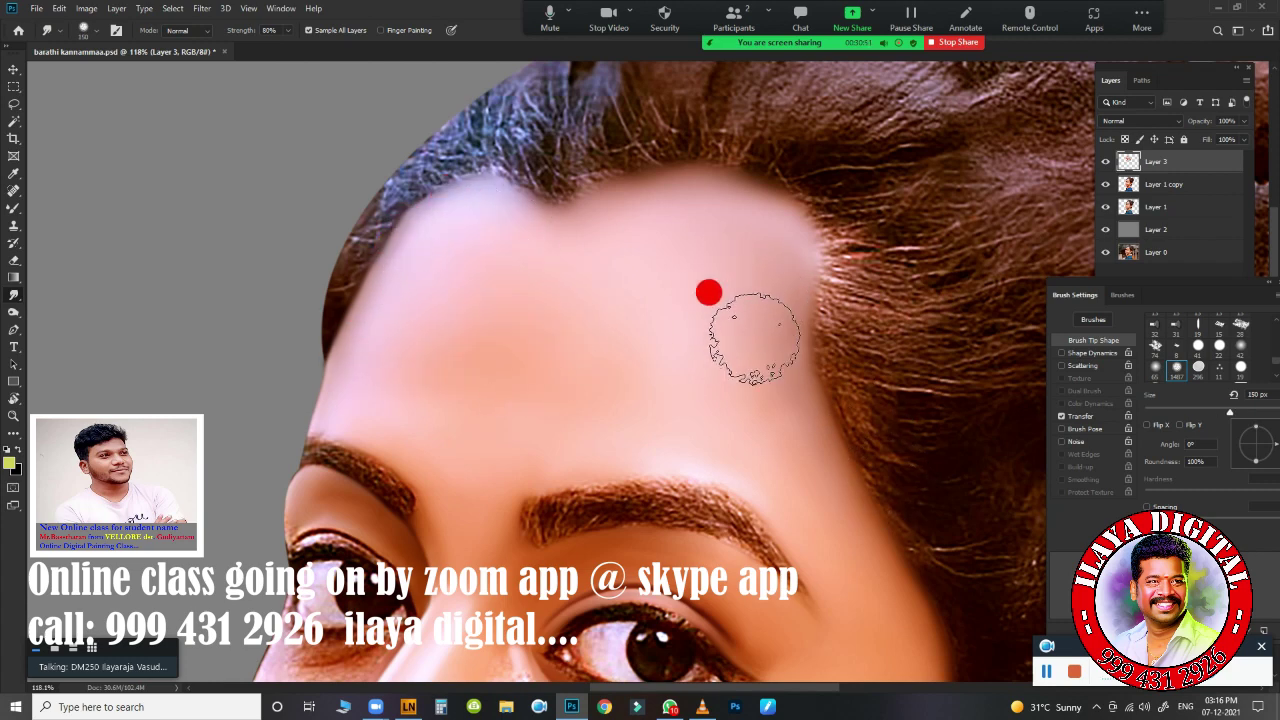
key("ctrl+0")
scroll(653, 208, "up", 5)
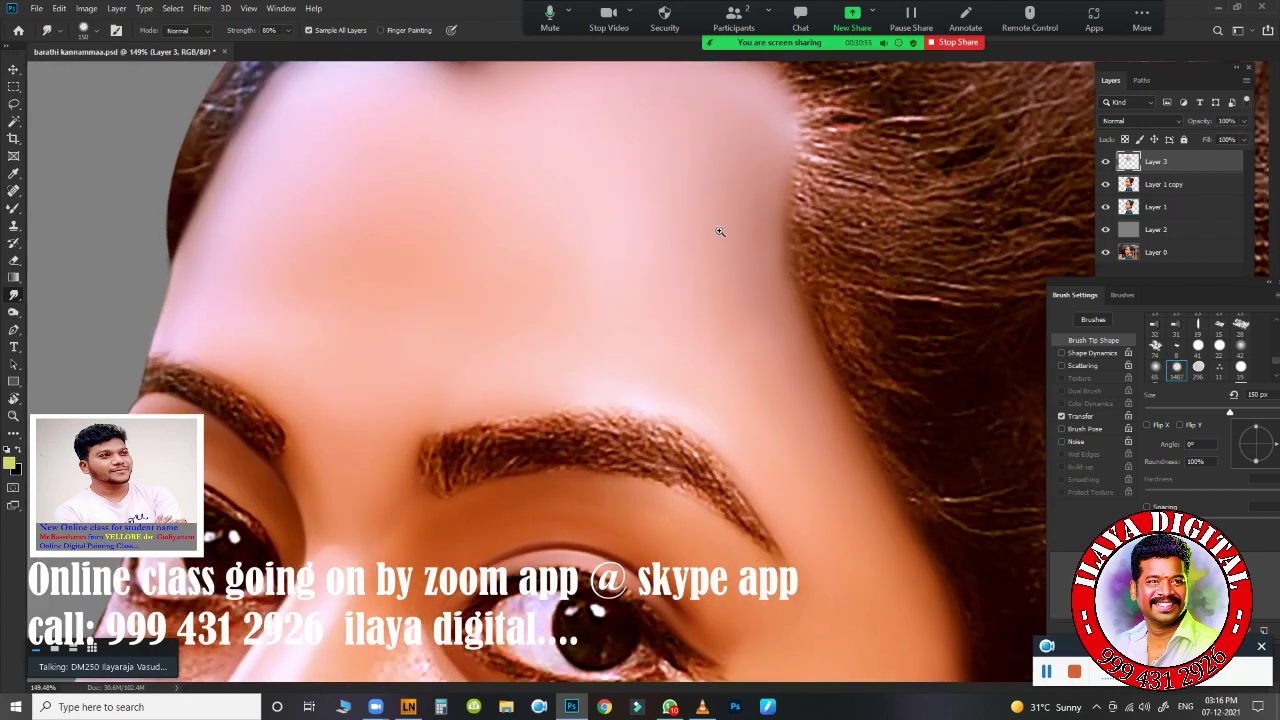
scroll(608, 394, "up", 5)
- Toggle Layer 3 to compare, then erase smeared skin over the hairline to reveal hair strands
left_click(1106, 162)
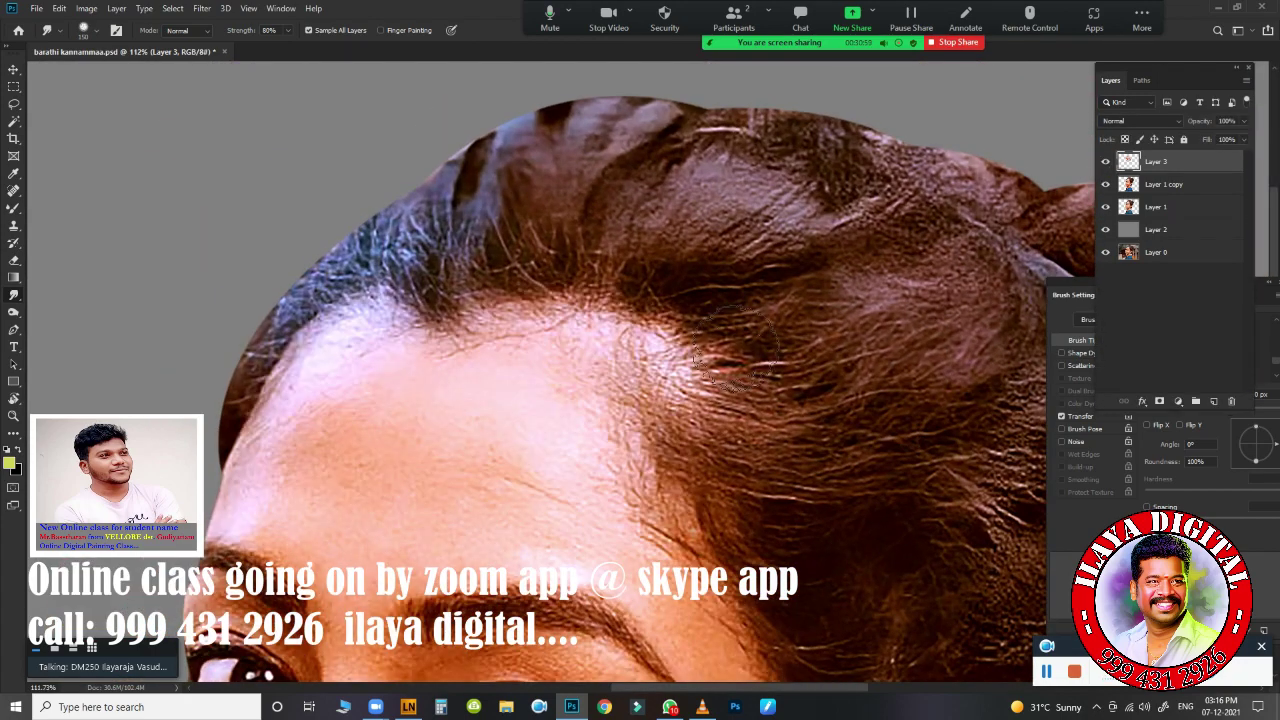
left_click(1106, 162)
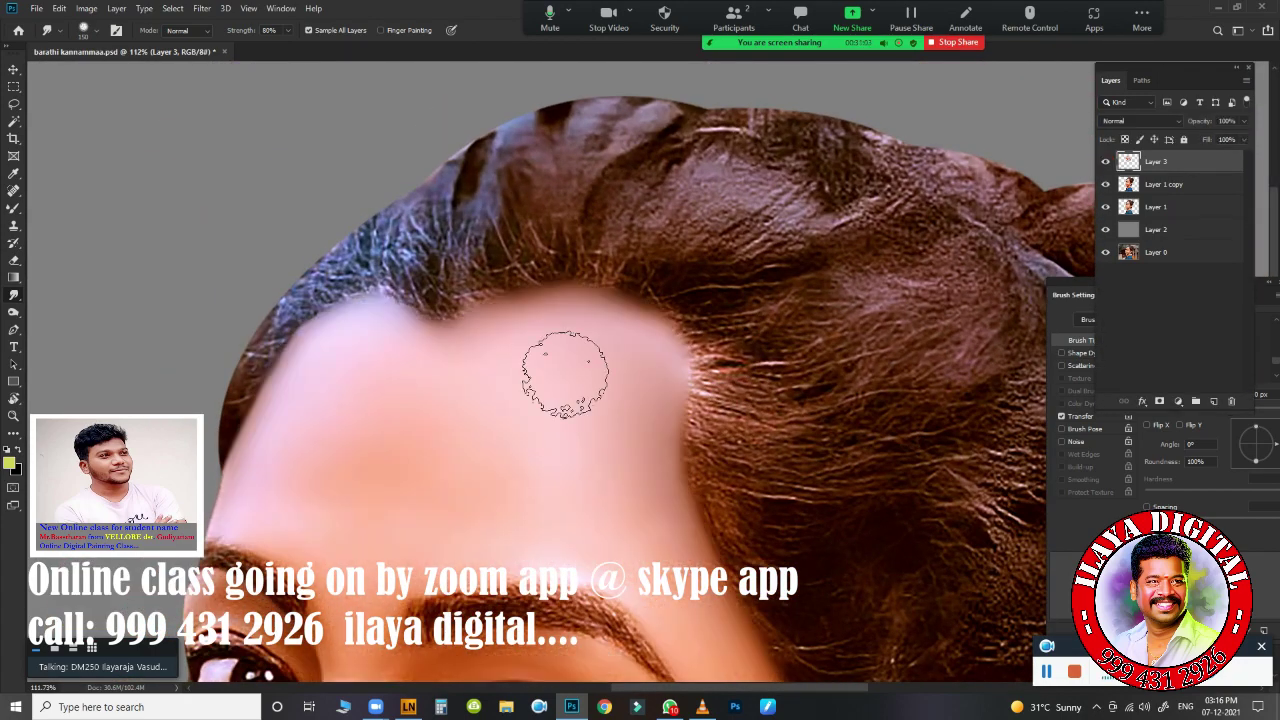
key("e")
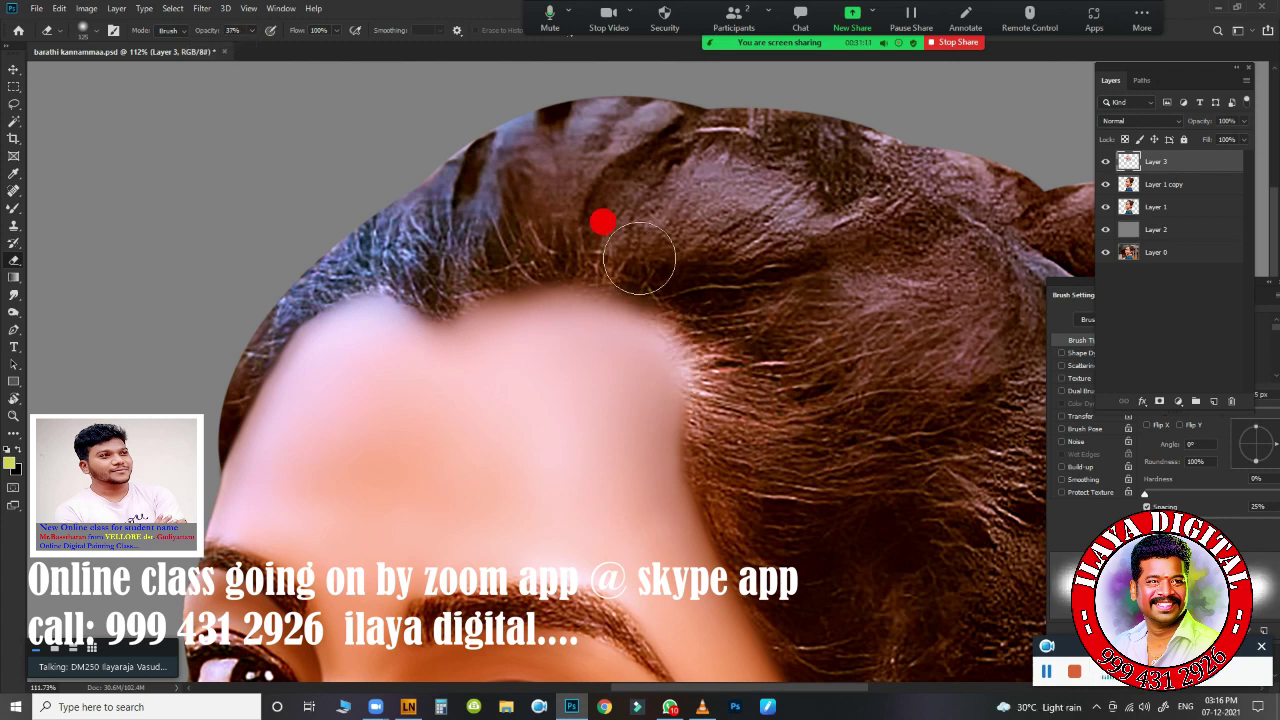
left_click_drag(620, 300, 680, 420)
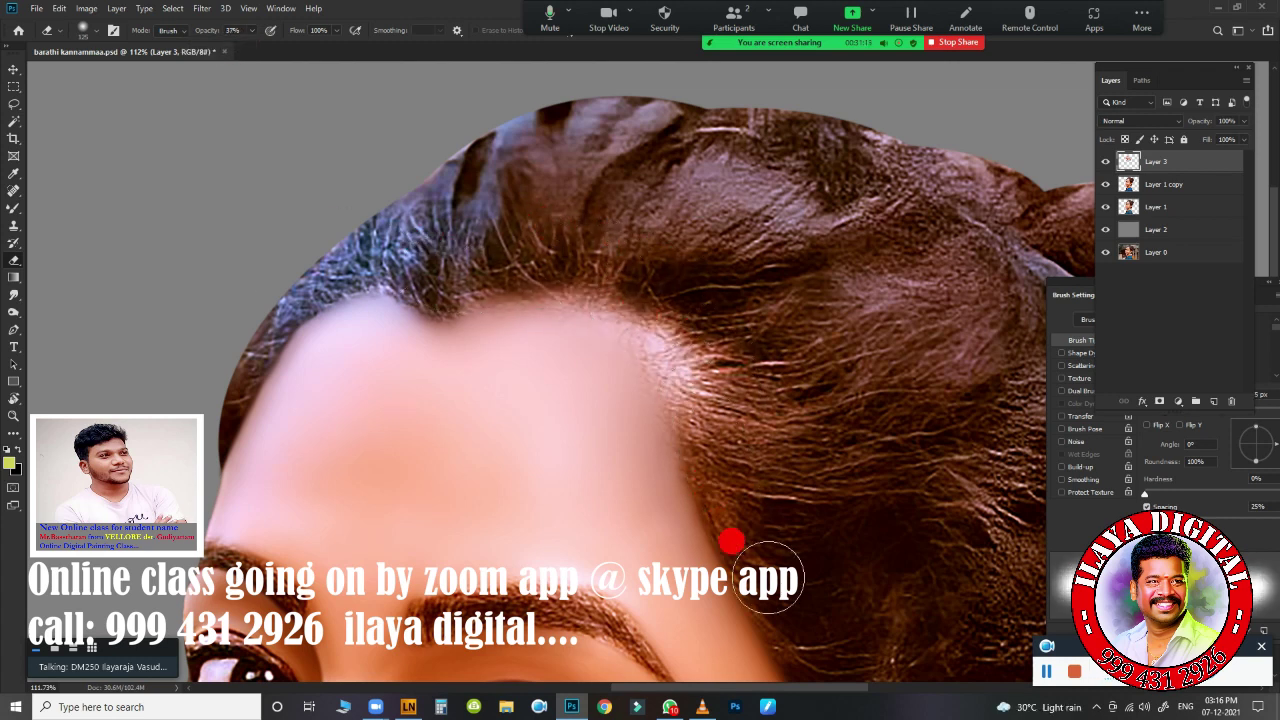
left_click_drag(330, 300, 288, 298)
scroll(851, 501, "down", 5)
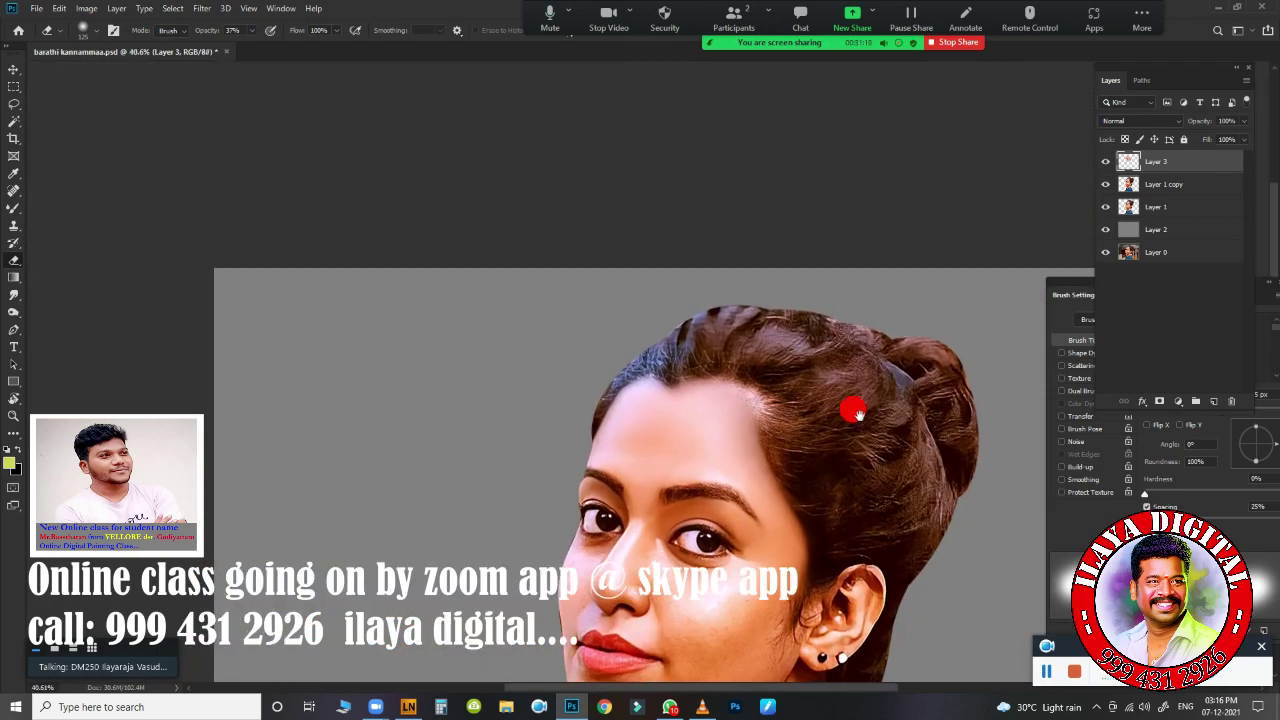
scroll(777, 360, "up", 3)
scroll(709, 429, "up", 2)
scroll(727, 309, "up", 1)
- Smudge the cheek skin near the lip corner smooth on Layer 3
scroll(583, 385, "up", 1)
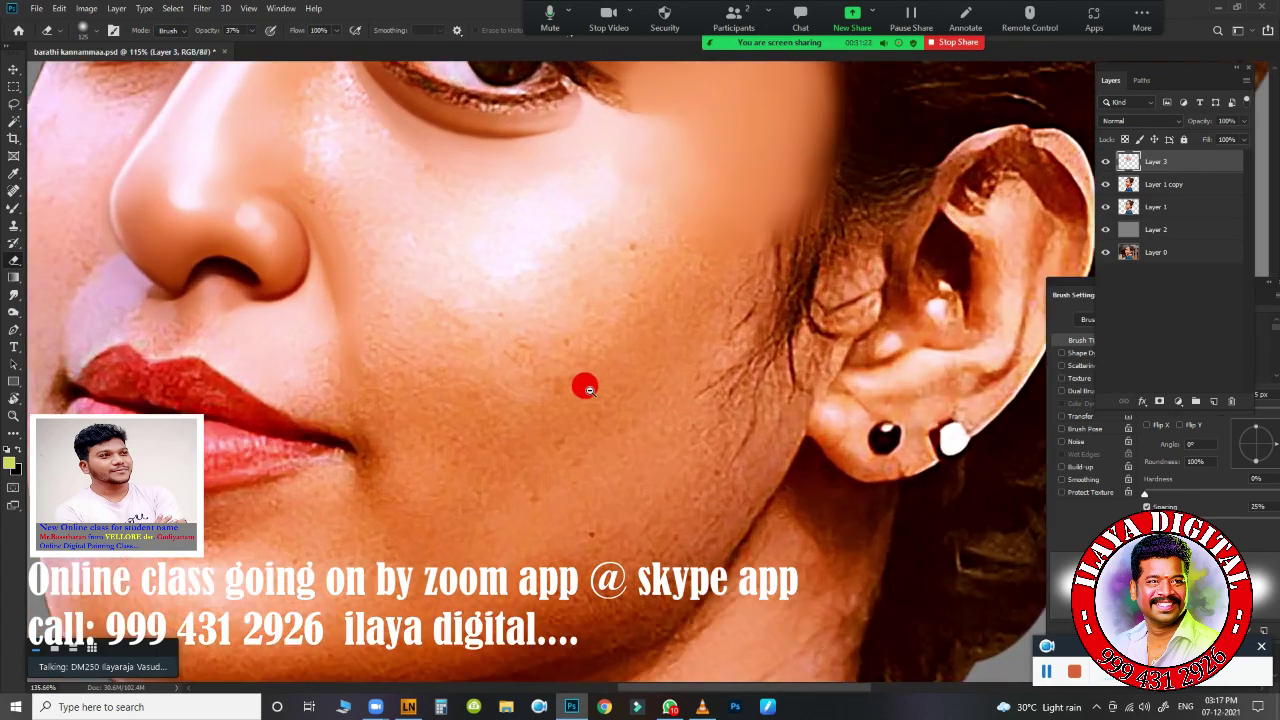
key("r")
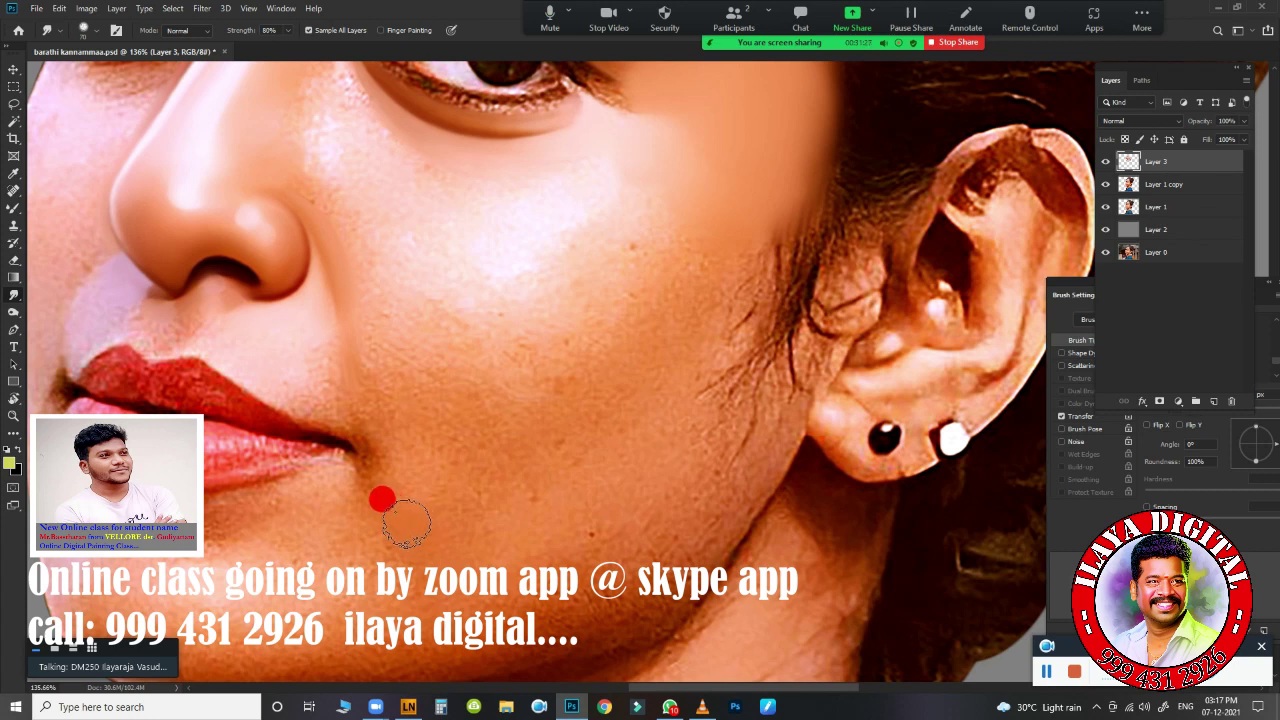
mouse_move(405, 520)
left_mouse_down()
mouse_move(390, 484)
mouse_move(443, 529)
mouse_move(455, 498)
left_mouse_up()
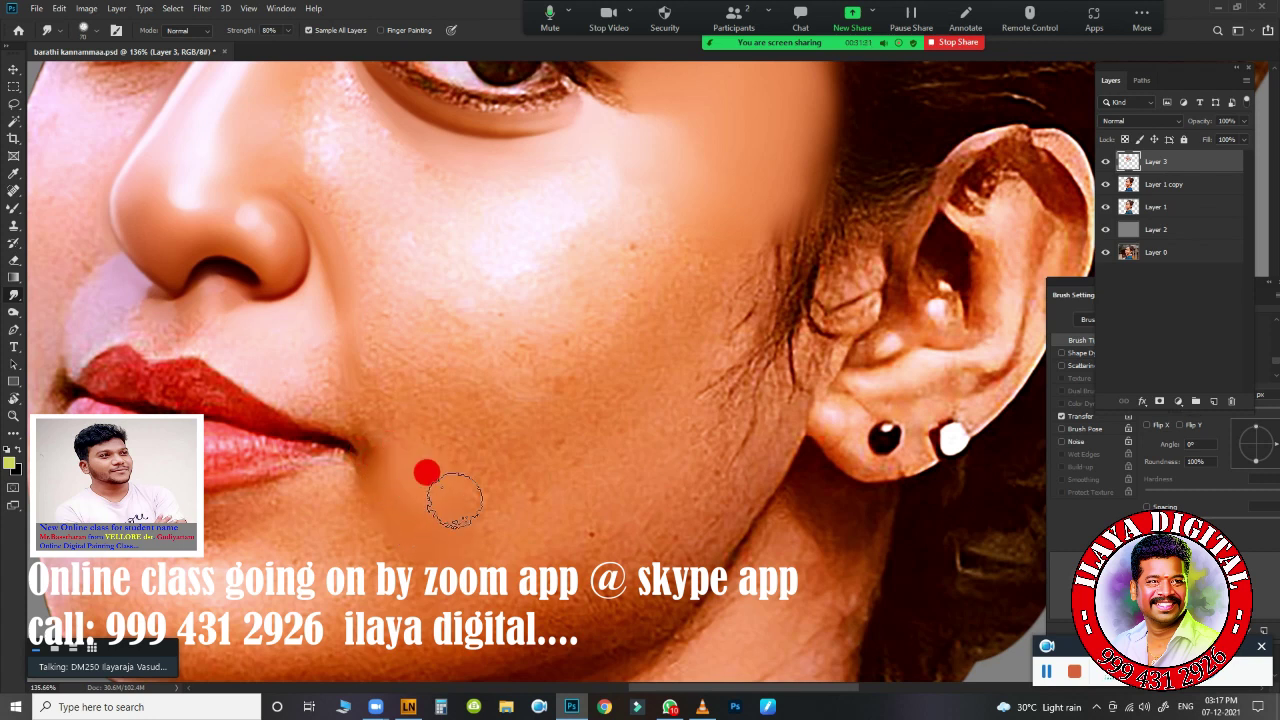
mouse_move(398, 398)
left_mouse_down()
mouse_move(402, 414)
mouse_move(494, 457)
mouse_move(586, 386)
left_mouse_up()
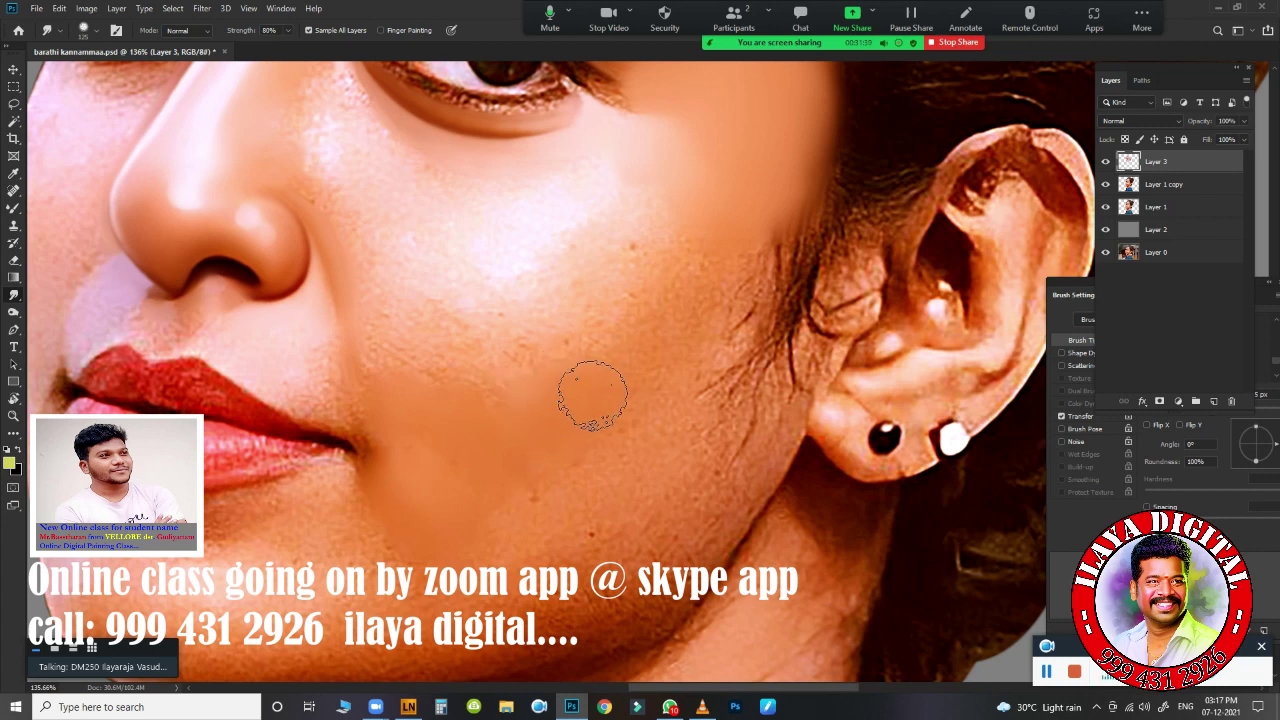
left_click_drag(514, 445, 379, 380)
left_click(509, 409)
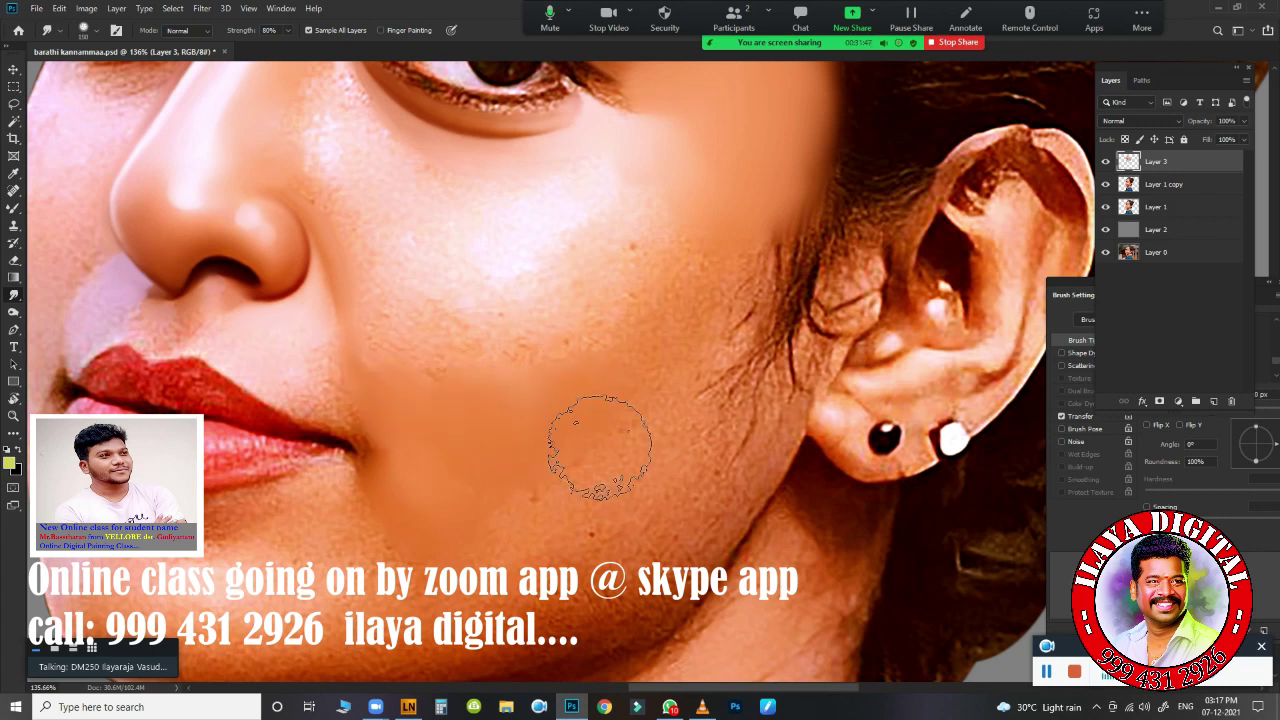
mouse_move(600, 447)
left_mouse_down()
mouse_move(580, 443)
mouse_move(610, 457)
left_mouse_up()
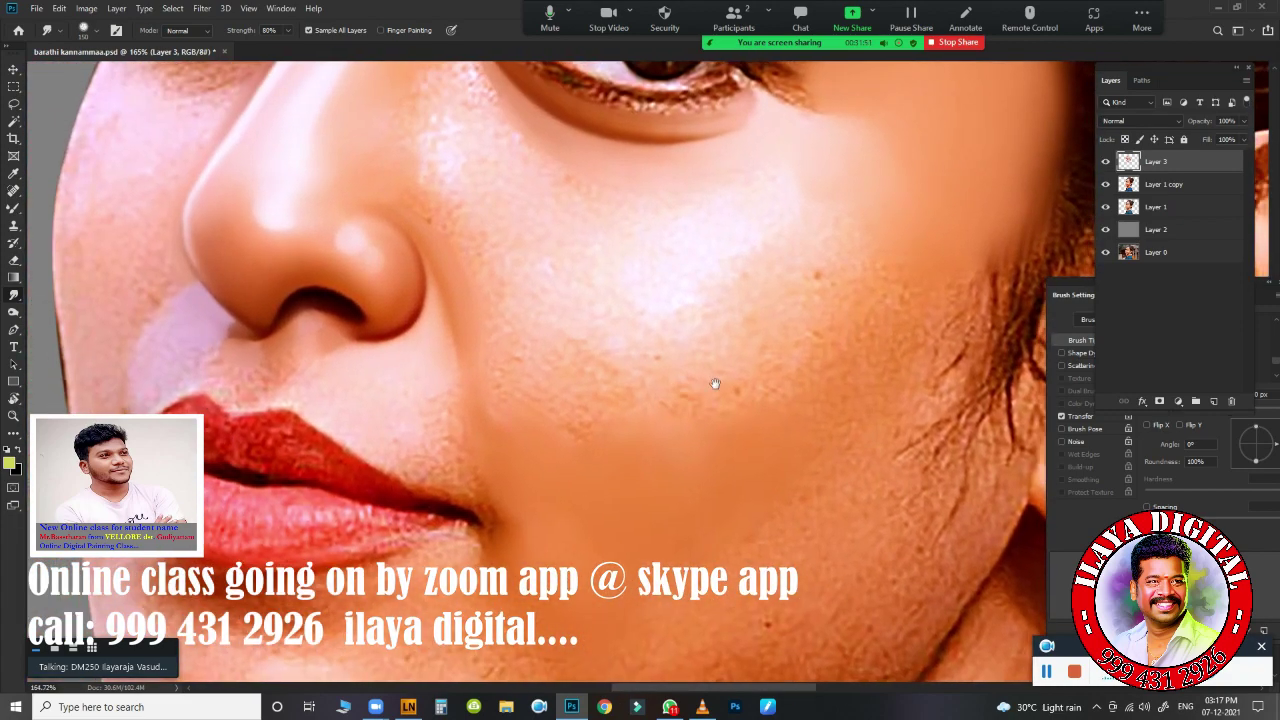
left_click_drag(714, 380, 591, 423)
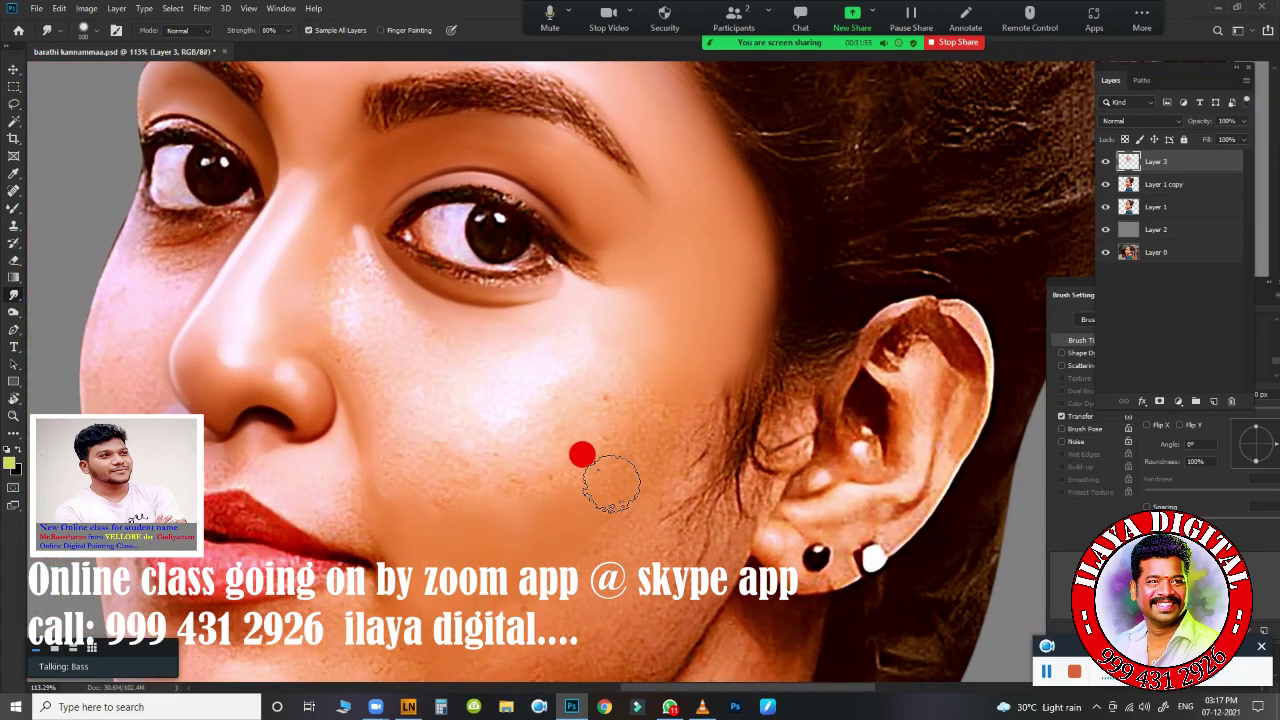
left_click_drag(616, 468, 644, 438)
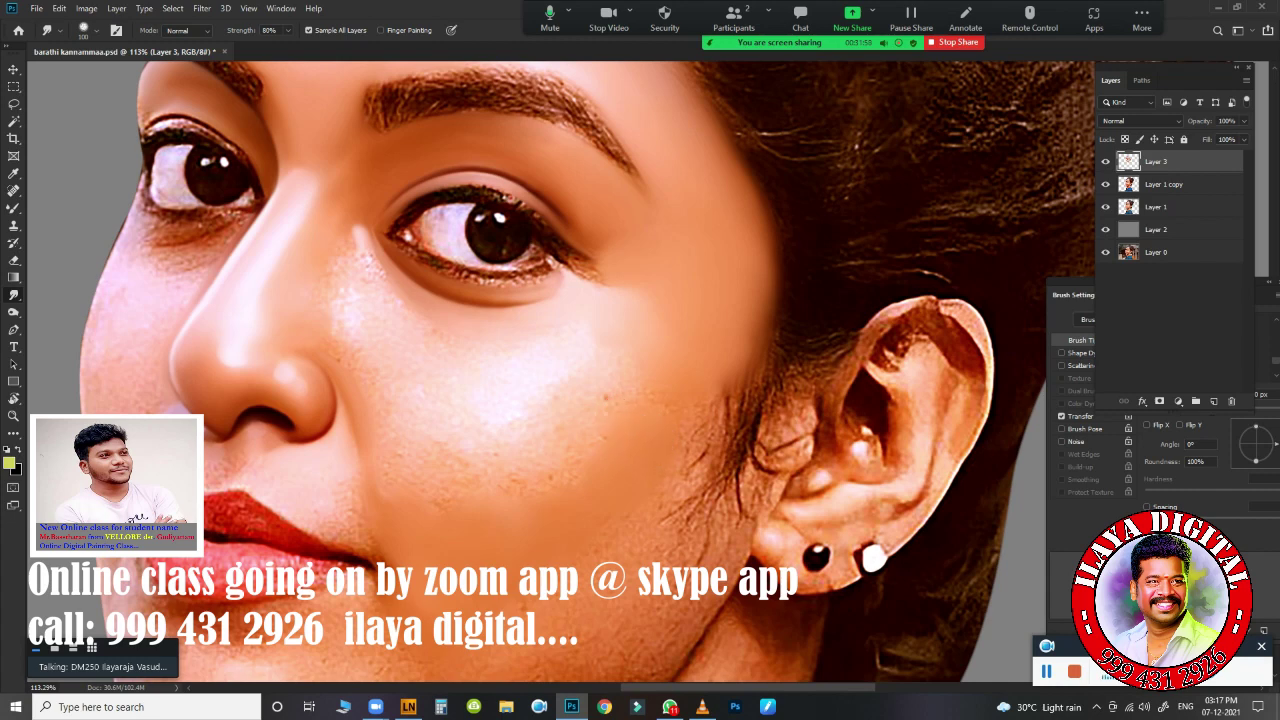
mouse_move(686, 380)
left_mouse_down()
mouse_move(691, 357)
mouse_move(657, 414)
mouse_move(555, 505)
mouse_move(626, 420)
left_mouse_up()
mouse_move(424, 527)
left_mouse_down()
mouse_move(474, 531)
mouse_move(614, 471)
mouse_move(466, 529)
mouse_move(557, 491)
mouse_move(627, 430)
left_mouse_up()
- Smooth the spotty cheek texture and blend the skin along the side of the nose toward the eye
scroll(600, 440, "up", 5)
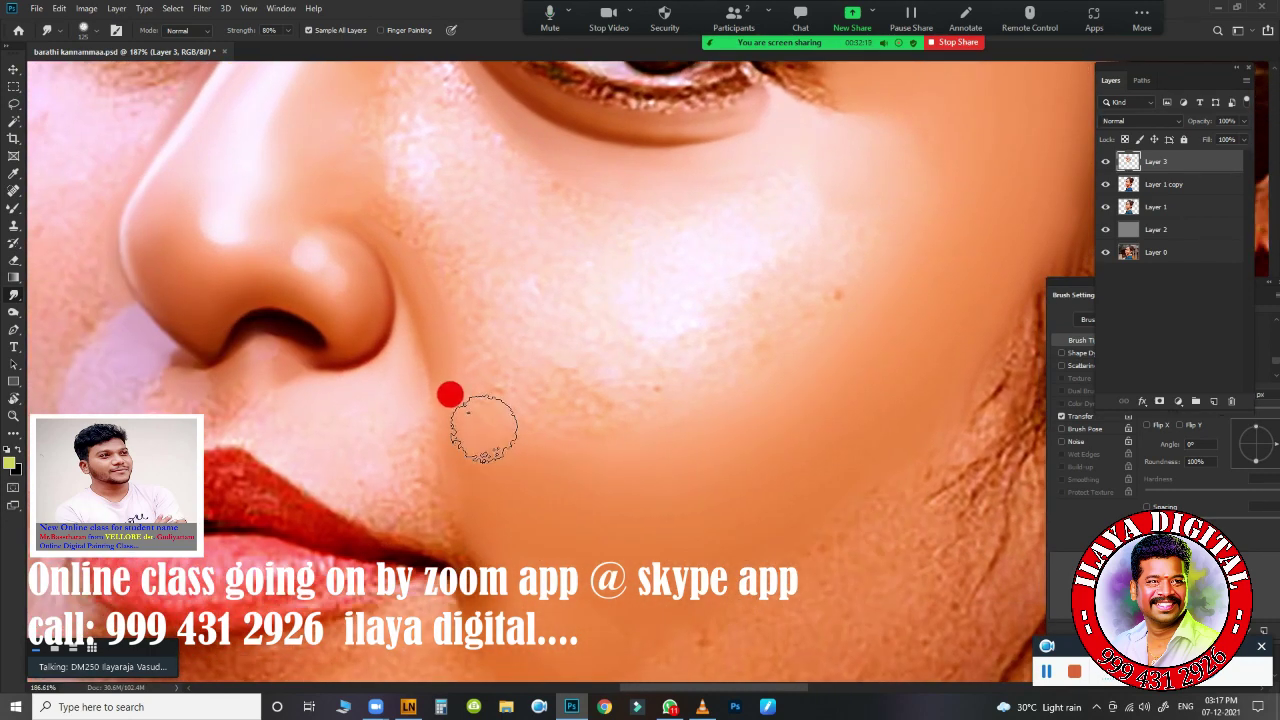
left_click_drag(486, 429, 486, 366)
left_click_drag(486, 449, 462, 366)
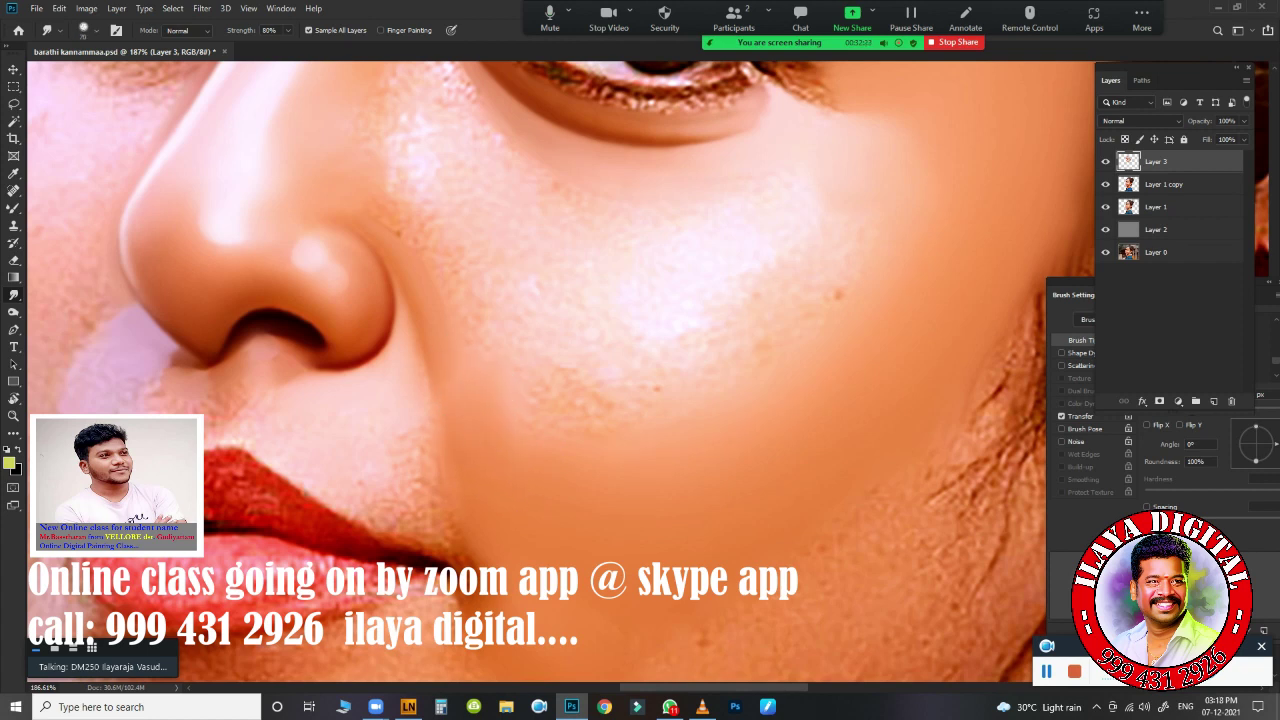
left_click_drag(566, 391, 614, 429)
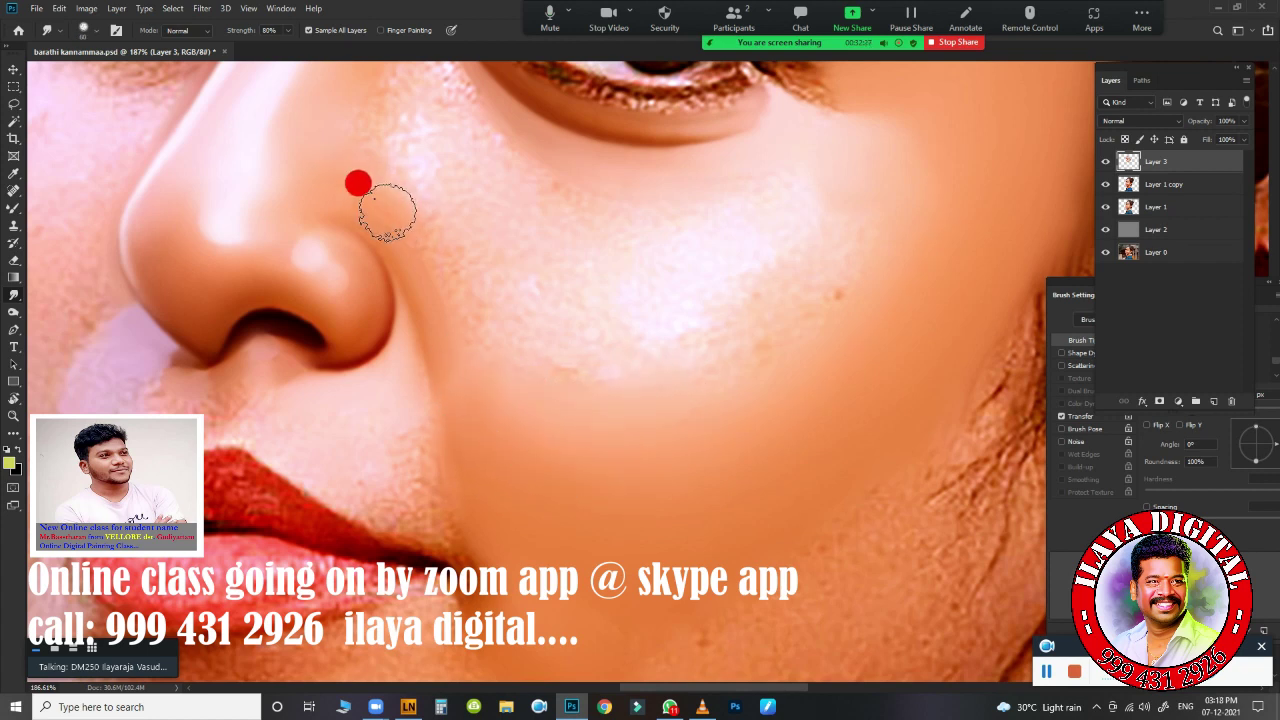
left_click_drag(386, 209, 451, 286)
mouse_move(359, 179)
left_mouse_down()
mouse_move(447, 308)
mouse_move(460, 408)
left_mouse_up()
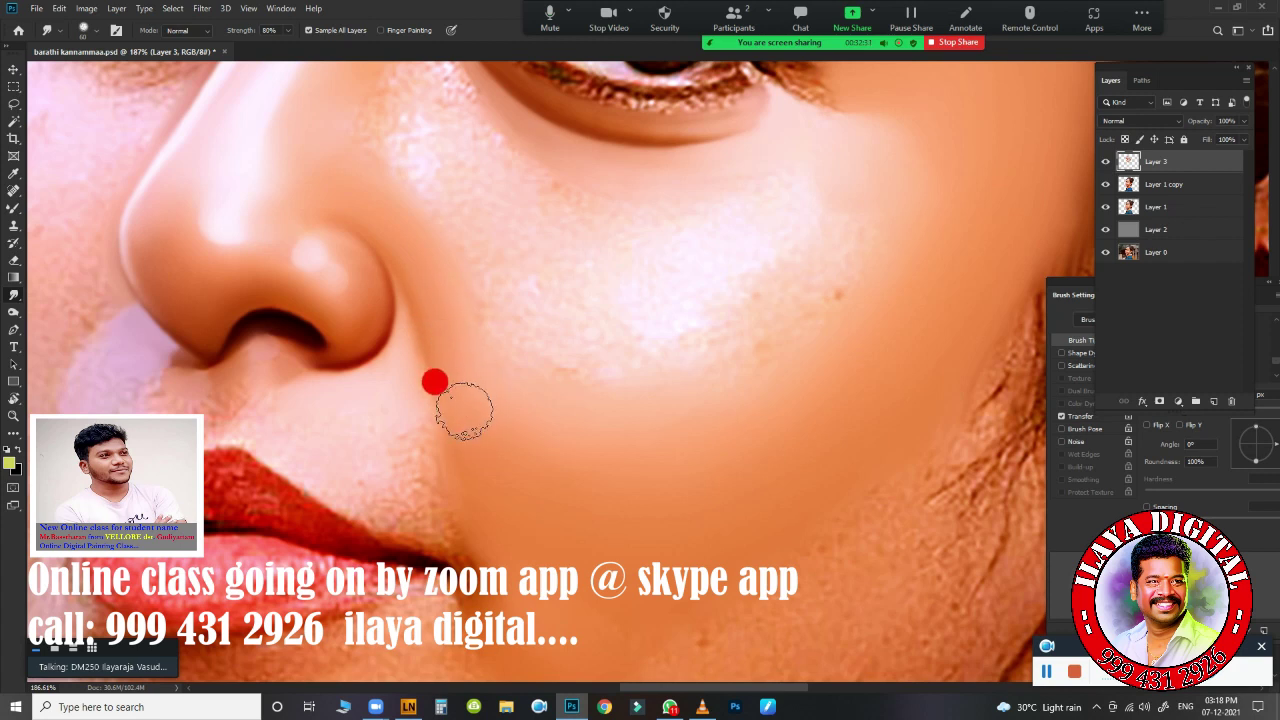
mouse_move(400, 223)
left_mouse_down()
mouse_move(456, 313)
mouse_move(586, 360)
mouse_move(457, 286)
mouse_move(734, 263)
mouse_move(640, 349)
mouse_move(700, 329)
left_mouse_up()
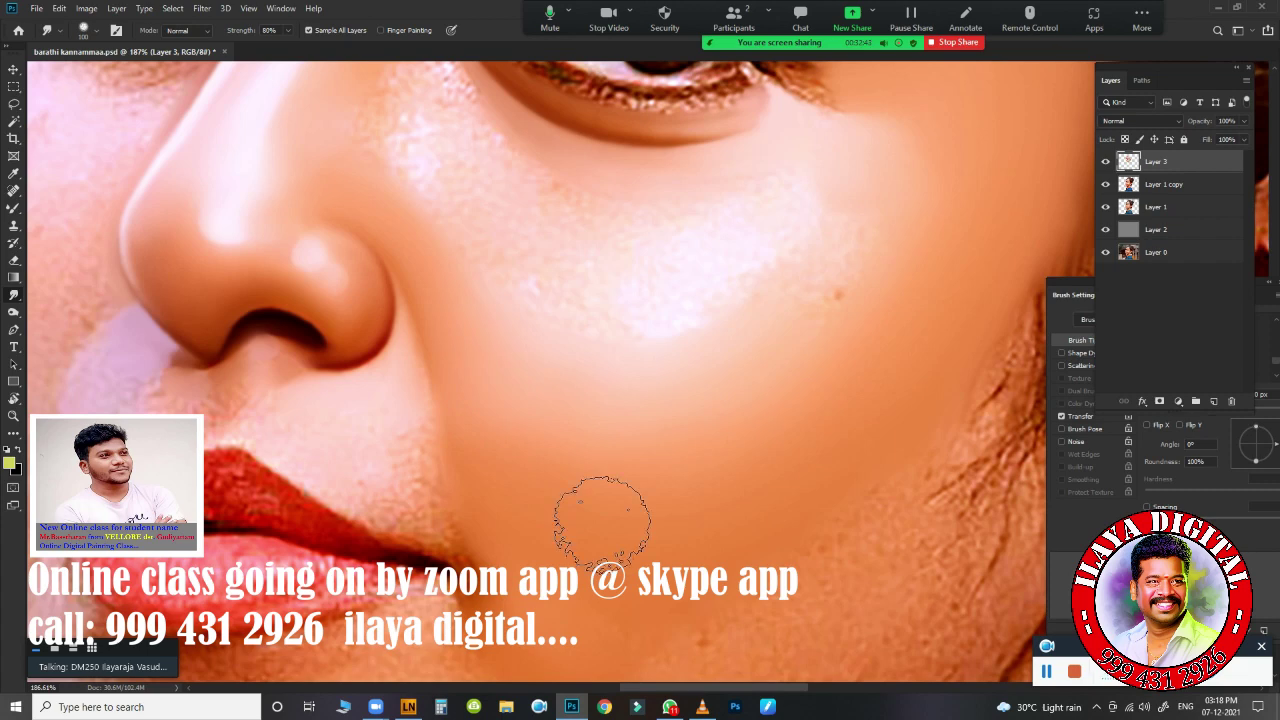
left_click(691, 385)
mouse_move(499, 310)
left_mouse_down()
mouse_move(506, 297)
mouse_move(551, 297)
mouse_move(701, 137)
mouse_move(778, 271)
left_mouse_up()
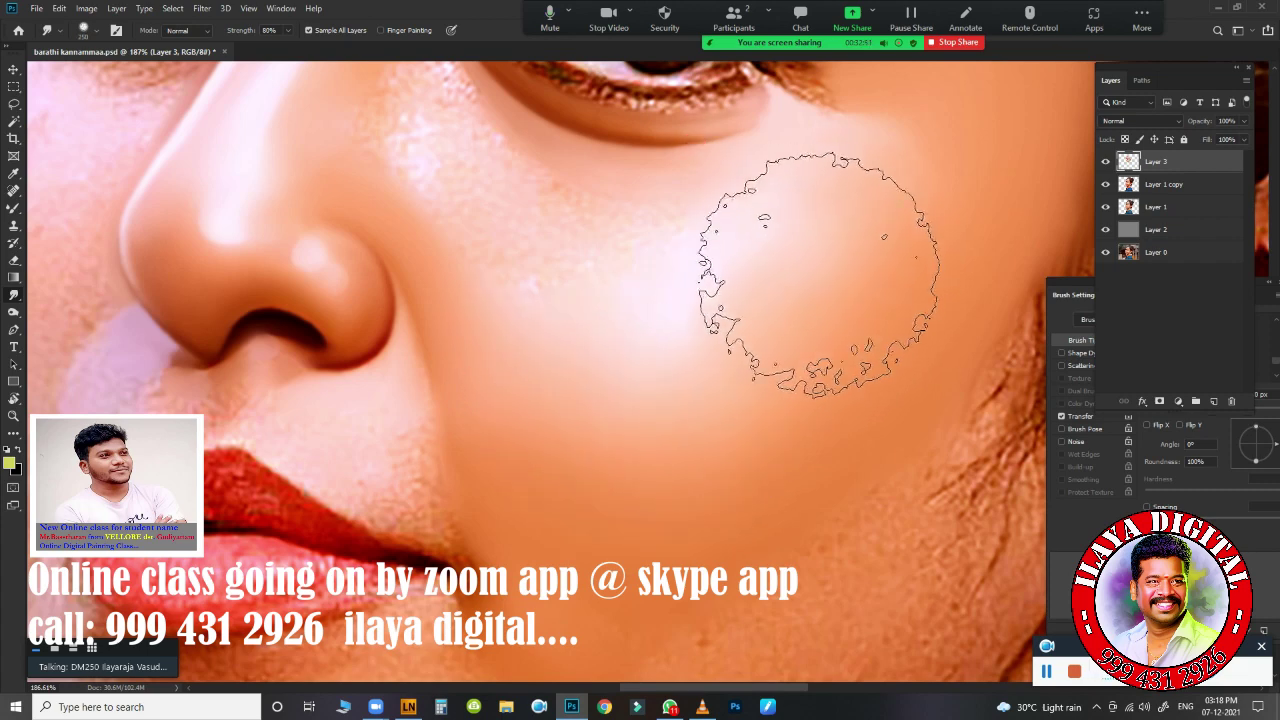
mouse_move(874, 109)
left_mouse_down()
mouse_move(789, 123)
mouse_move(897, 120)
mouse_move(797, 189)
left_mouse_up()
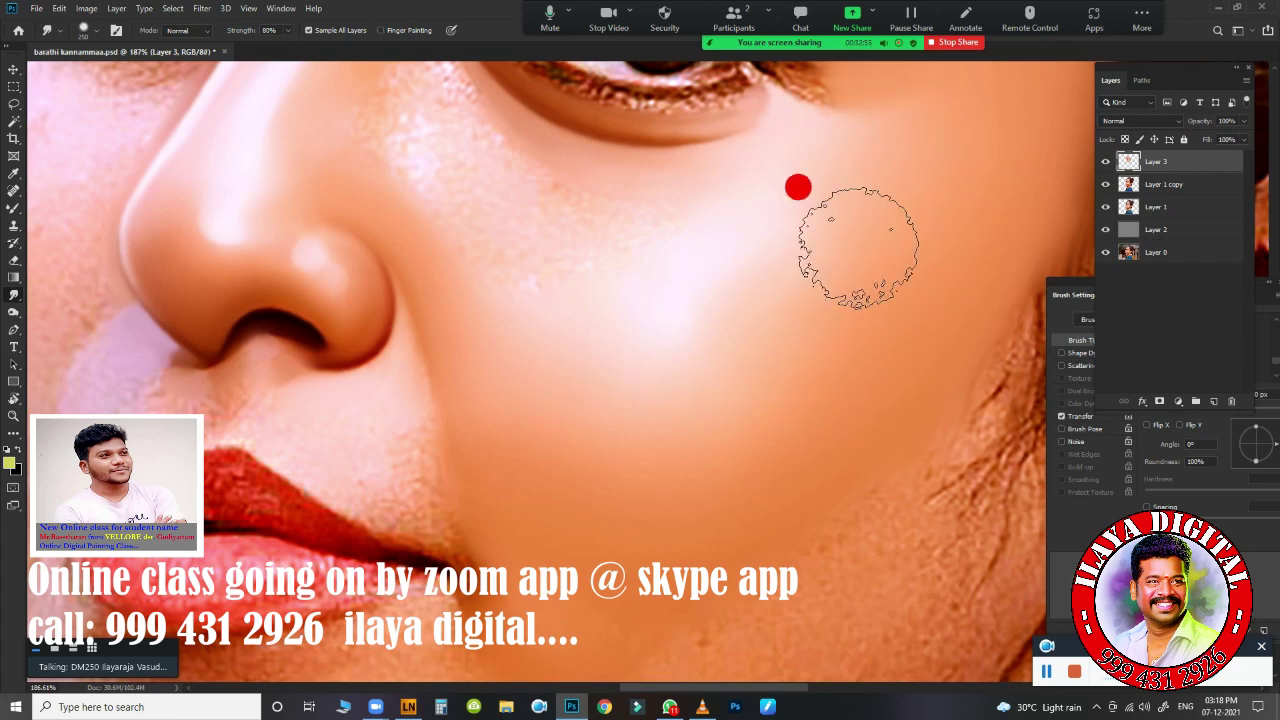
- Soften the speckled highlights beside the nose bridge and below the right eye
scroll(806, 366, "down", 5)
scroll(567, 225, "up", 5)
left_click_drag(567, 225, 512, 435)
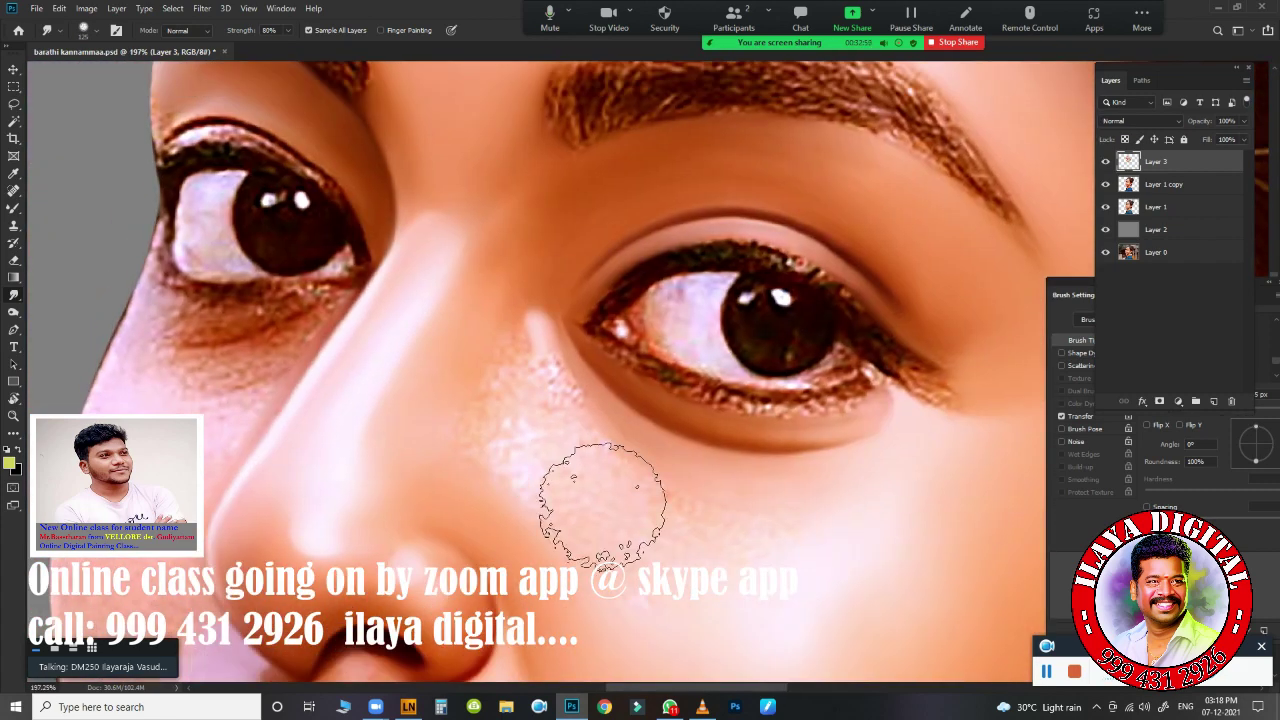
mouse_move(586, 514)
left_mouse_down()
mouse_move(586, 555)
mouse_move(620, 615)
mouse_move(609, 451)
mouse_move(771, 523)
mouse_move(734, 543)
left_mouse_up()
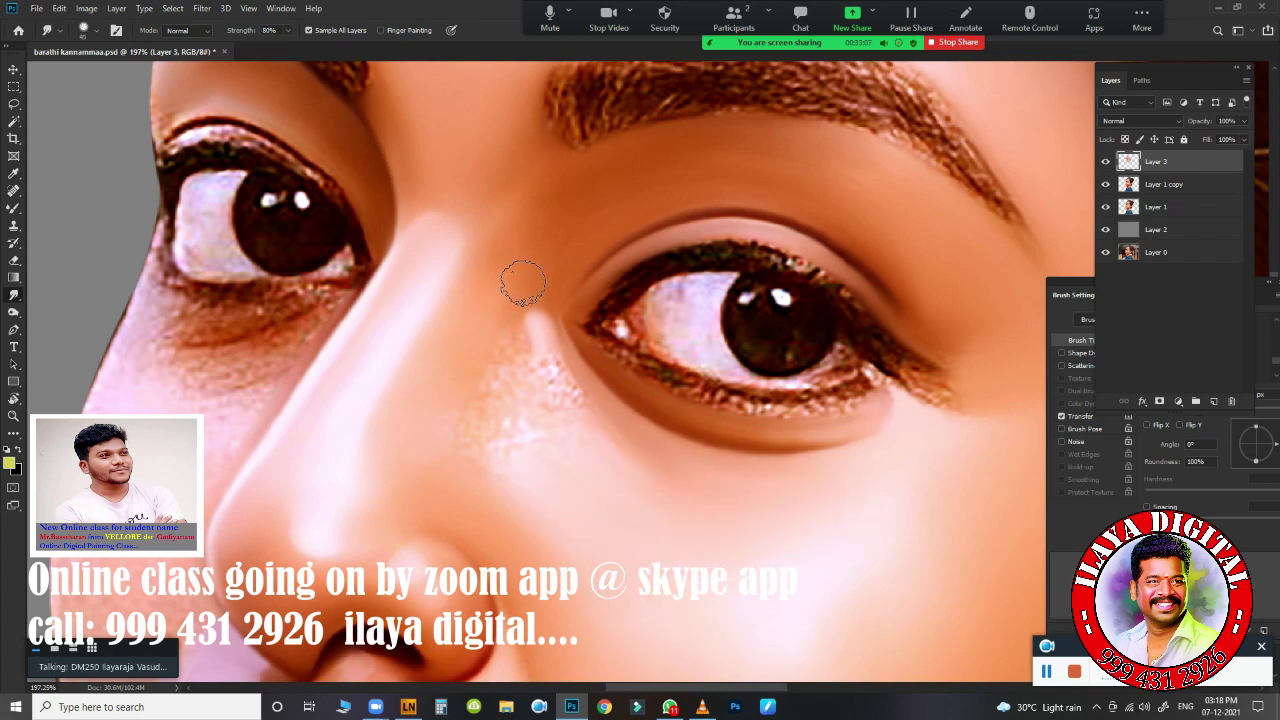
left_click_drag(523, 284, 523, 329)
left_click(512, 468)
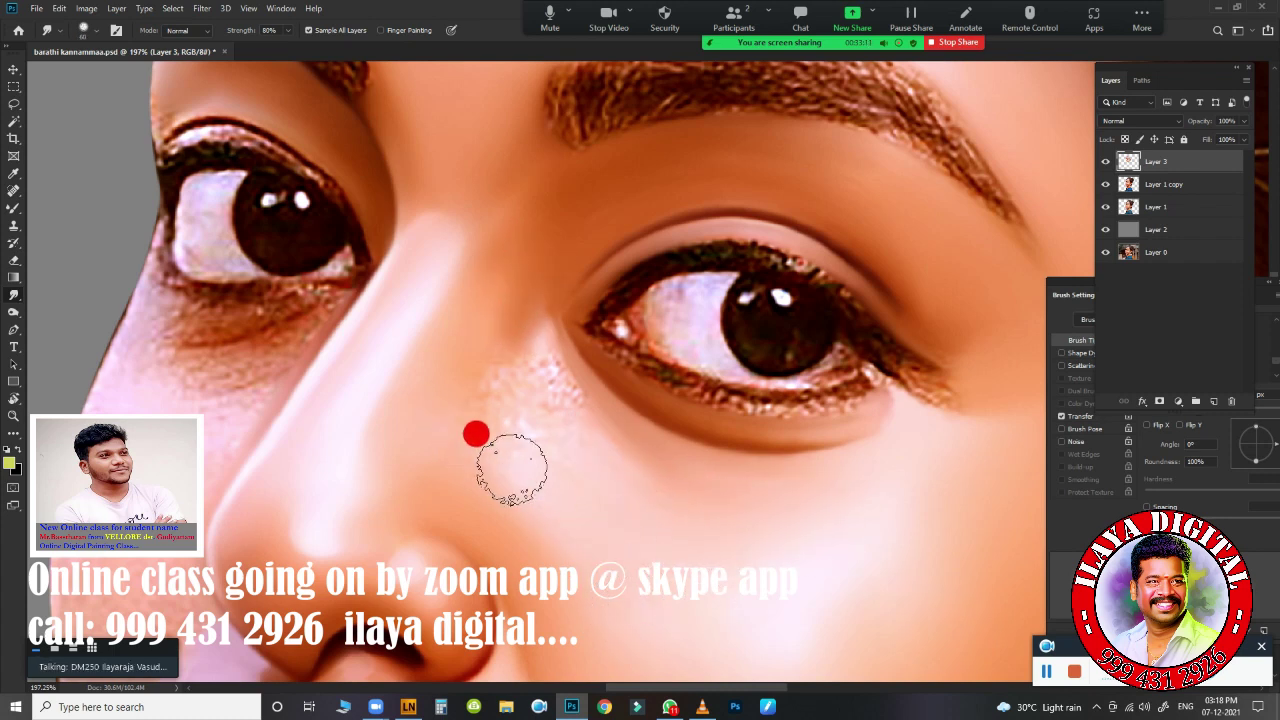
mouse_move(512, 468)
left_mouse_down()
mouse_move(543, 437)
mouse_move(460, 391)
mouse_move(540, 222)
left_mouse_up()
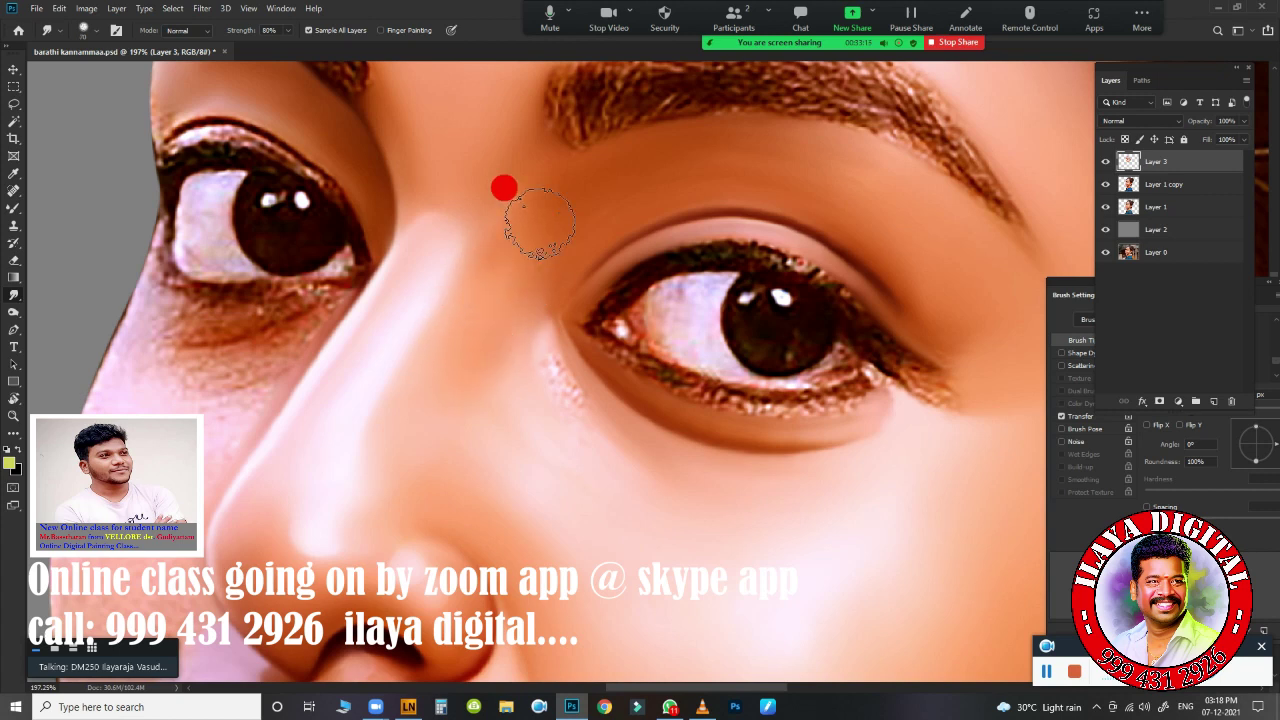
left_click_drag(586, 557, 500, 377)
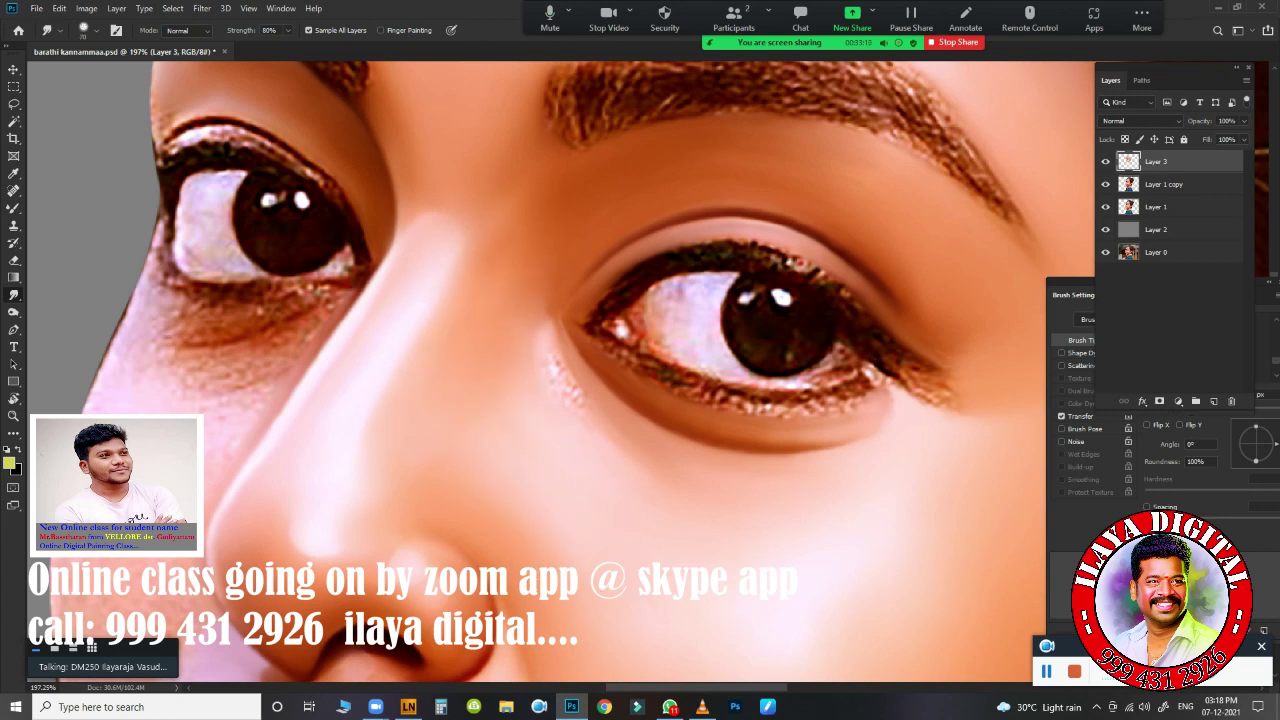
mouse_move(571, 394)
left_mouse_down()
mouse_move(523, 320)
mouse_move(577, 220)
mouse_move(537, 271)
left_mouse_up()
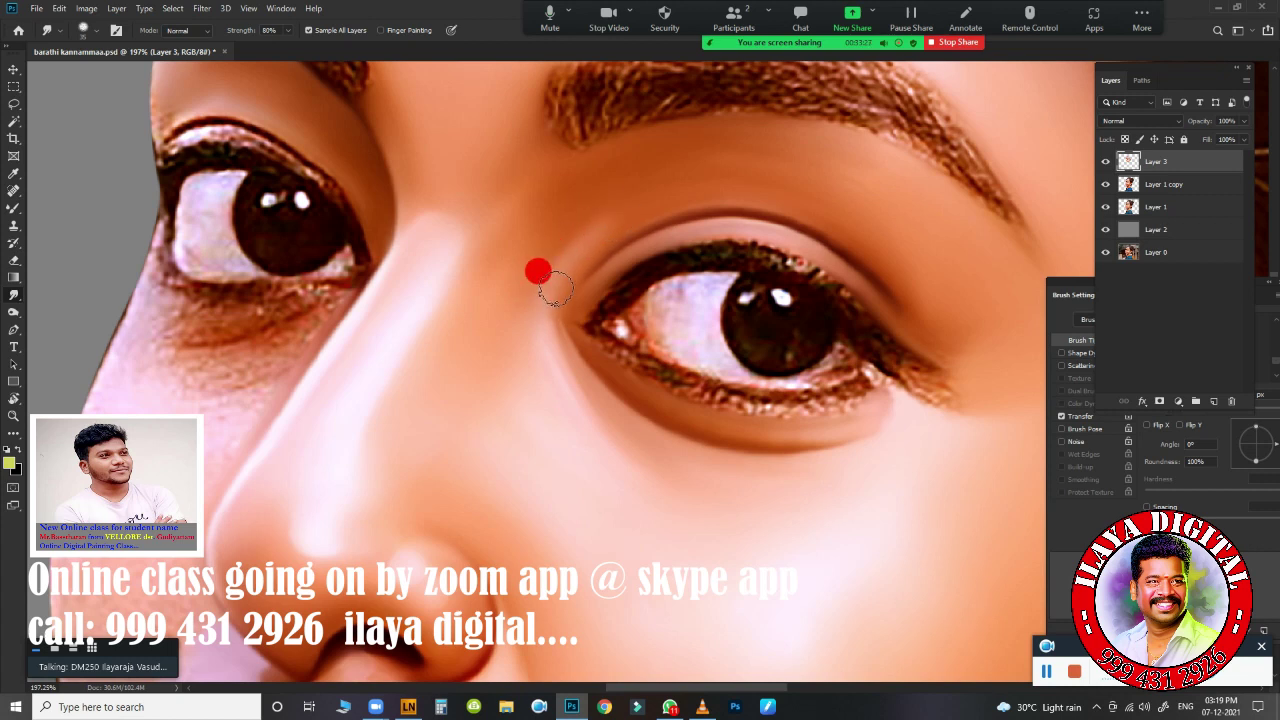
left_click_drag(551, 376, 605, 458)
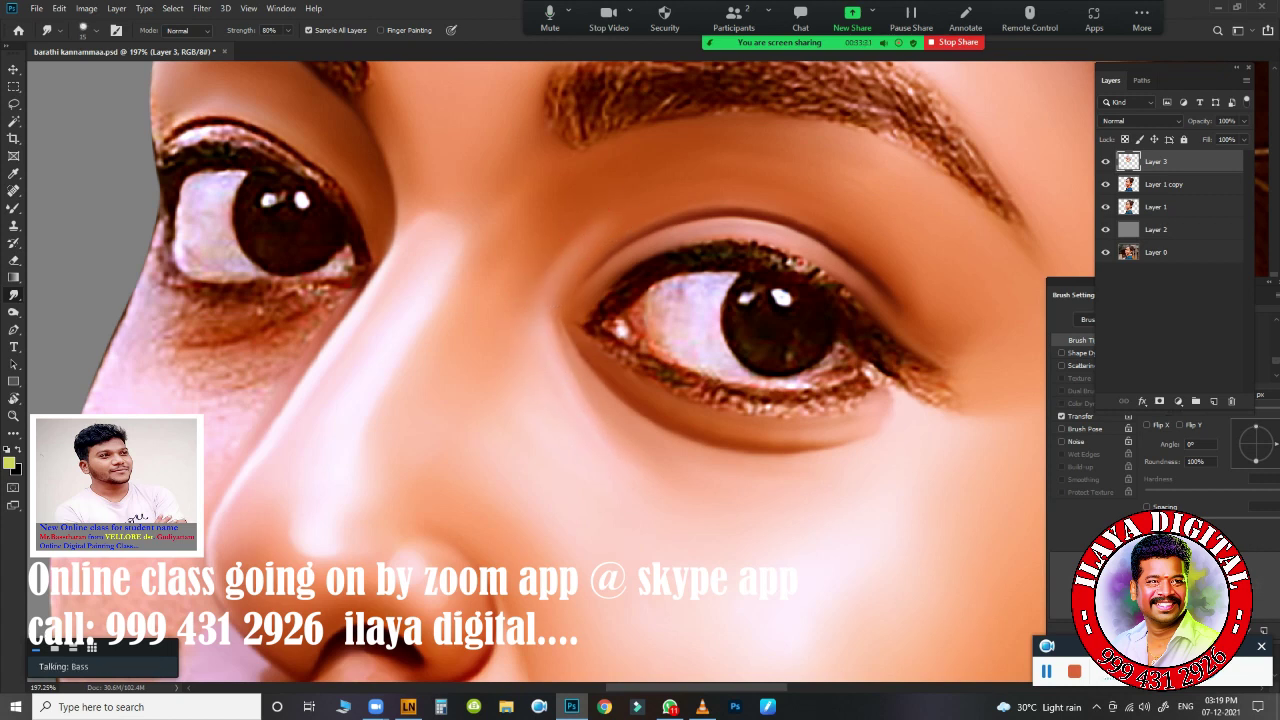
mouse_move(632, 405)
left_mouse_down()
mouse_move(886, 412)
mouse_move(771, 434)
left_mouse_up()
left_click_drag(560, 357, 598, 408)
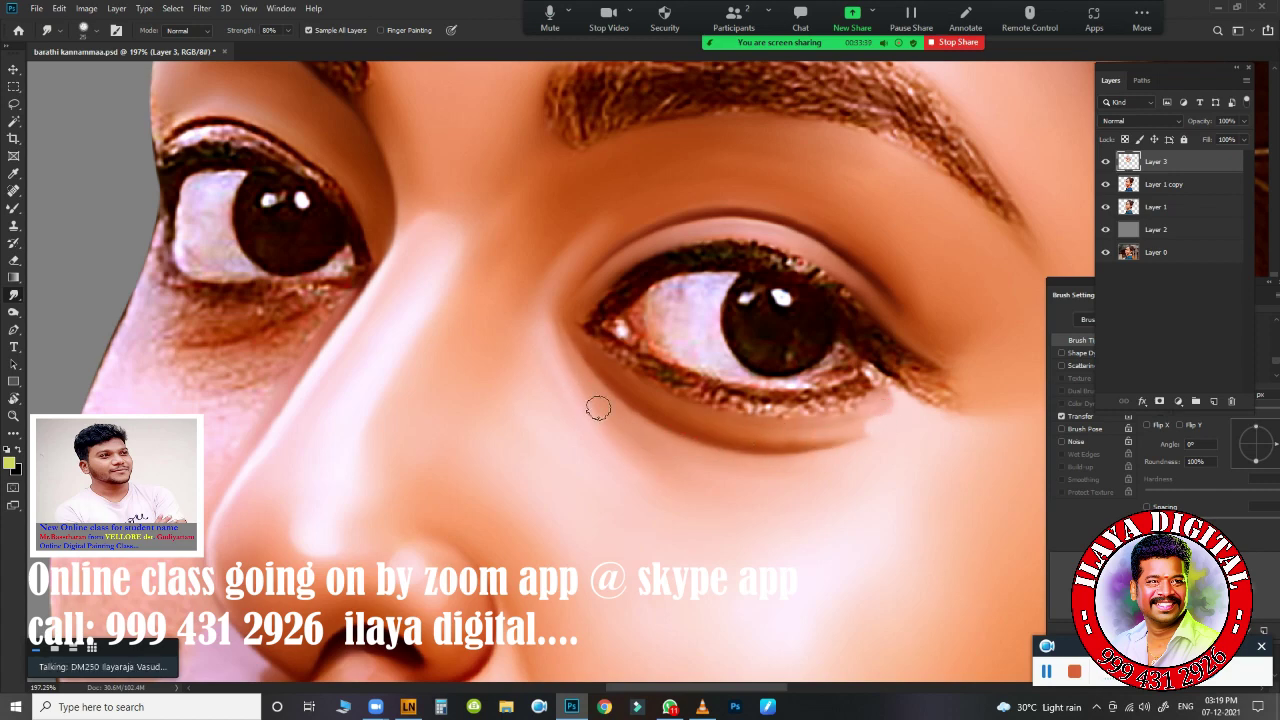
- Zoom in and smooth the skin under the lower eyelid
scroll(529, 291, "down", 3)
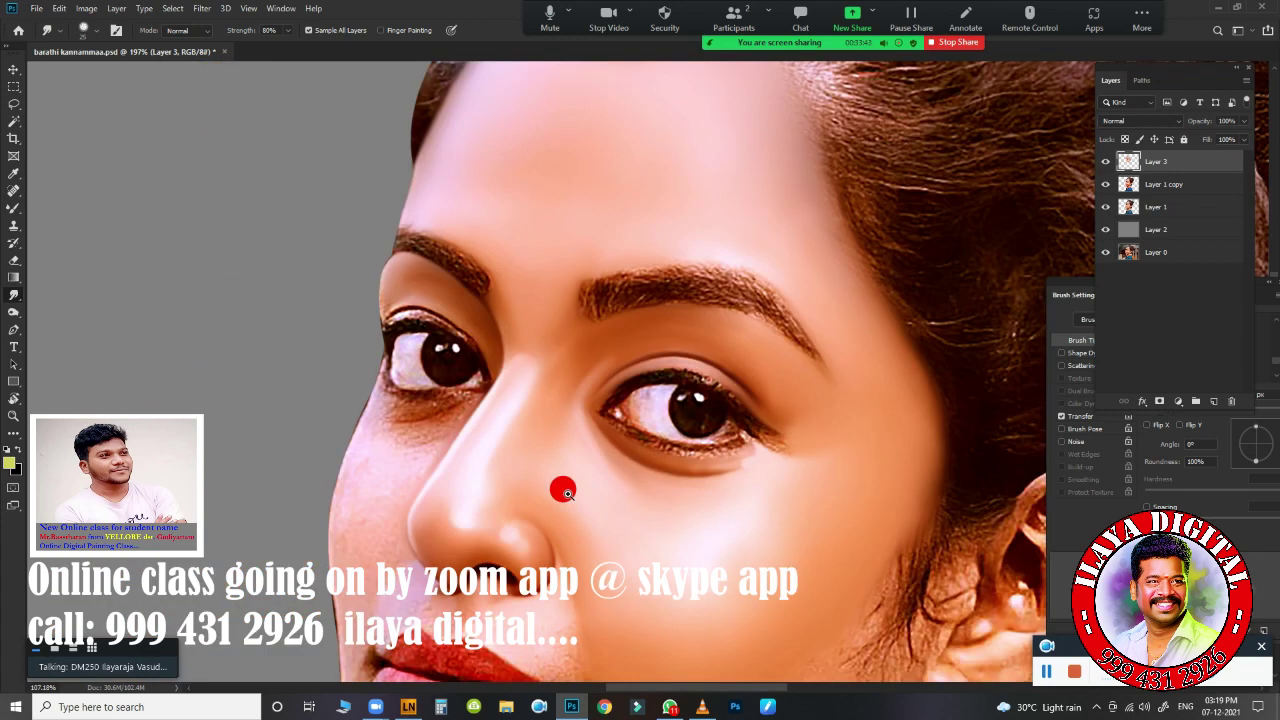
scroll(703, 503, "up", 3)
scroll(571, 417, "up", 3)
key("r")
left_click_drag(734, 457, 791, 261)
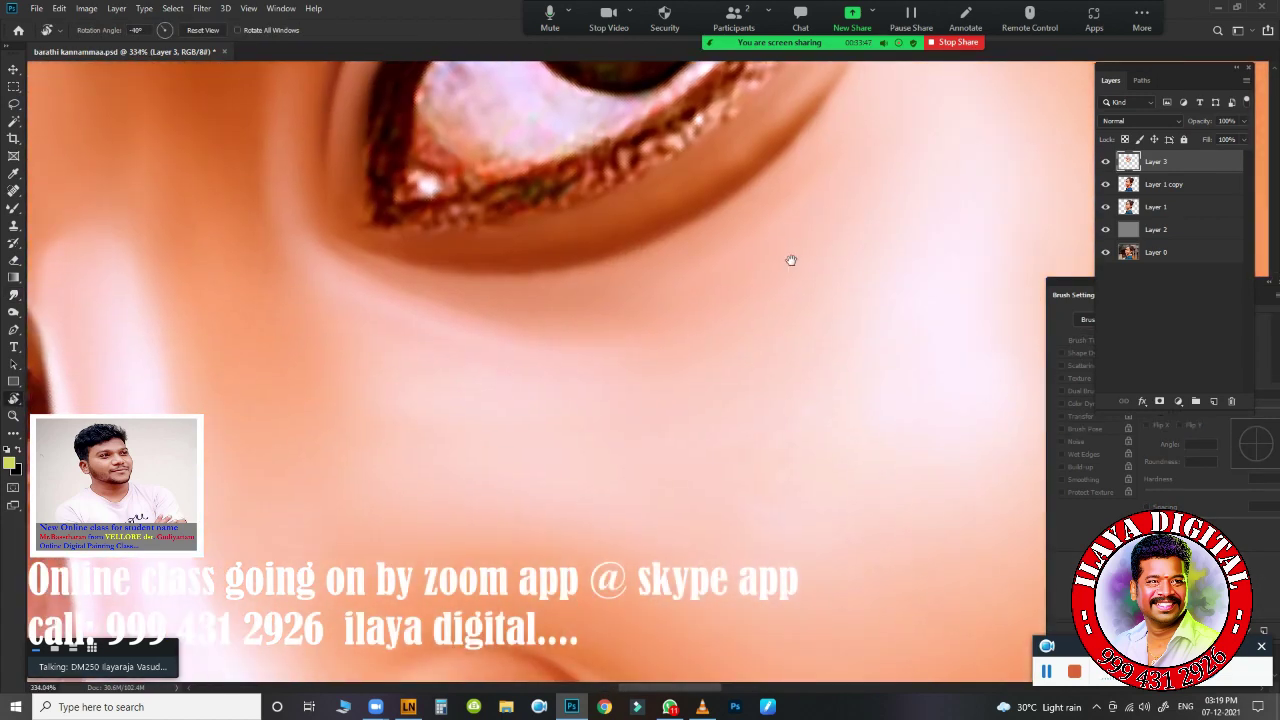
key("r")
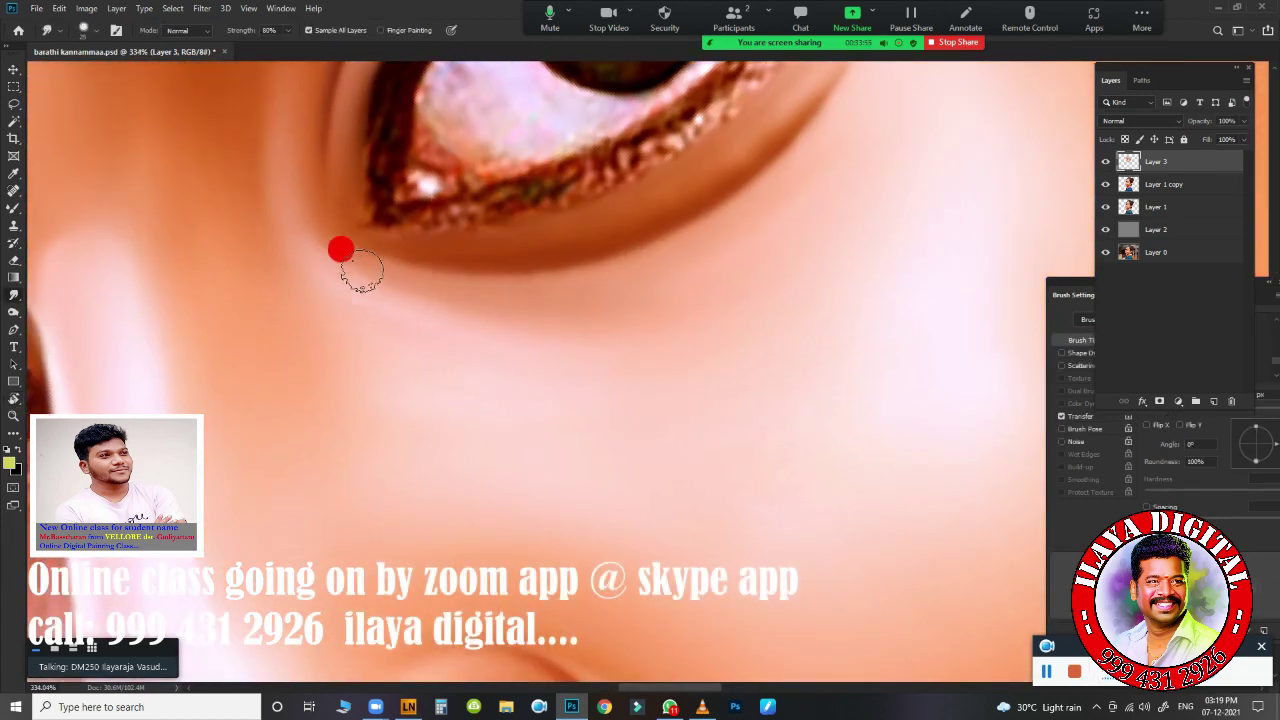
mouse_move(394, 304)
left_mouse_down()
mouse_move(523, 309)
mouse_move(585, 340)
mouse_move(480, 337)
mouse_move(385, 285)
left_mouse_up()
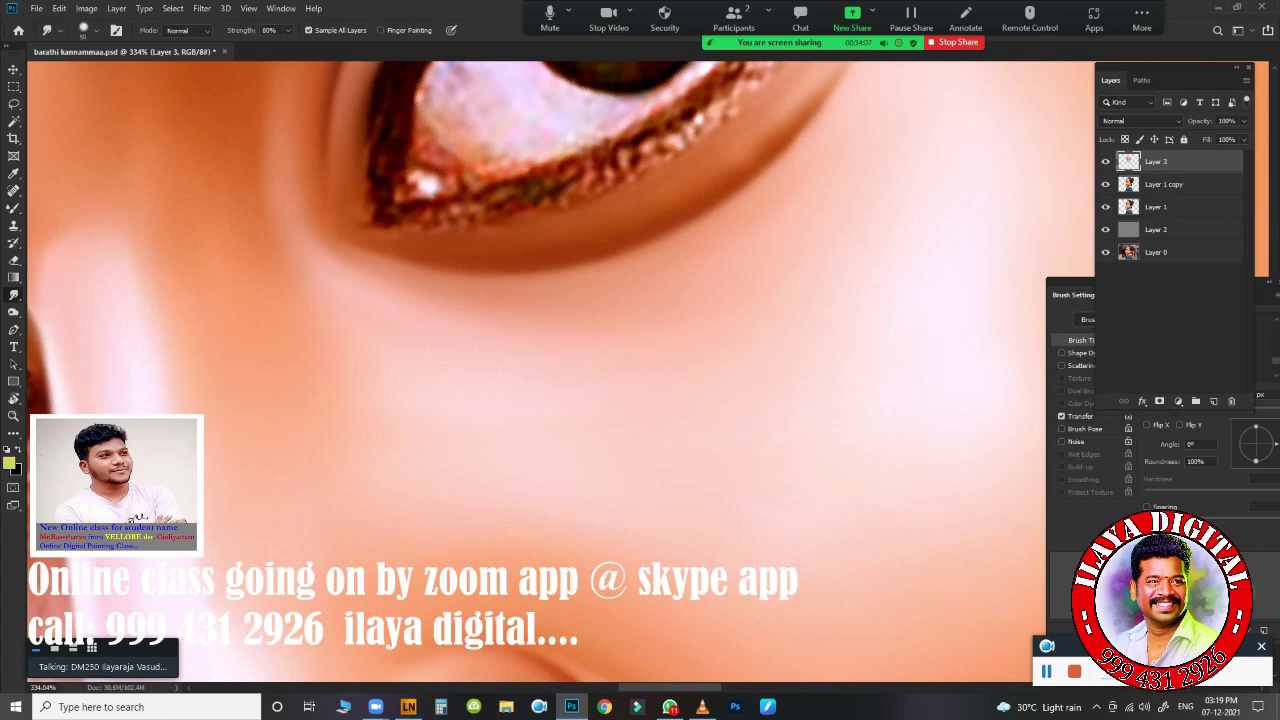
mouse_move(750, 428)
left_mouse_down()
mouse_move(700, 428)
mouse_move(737, 357)
left_mouse_up()
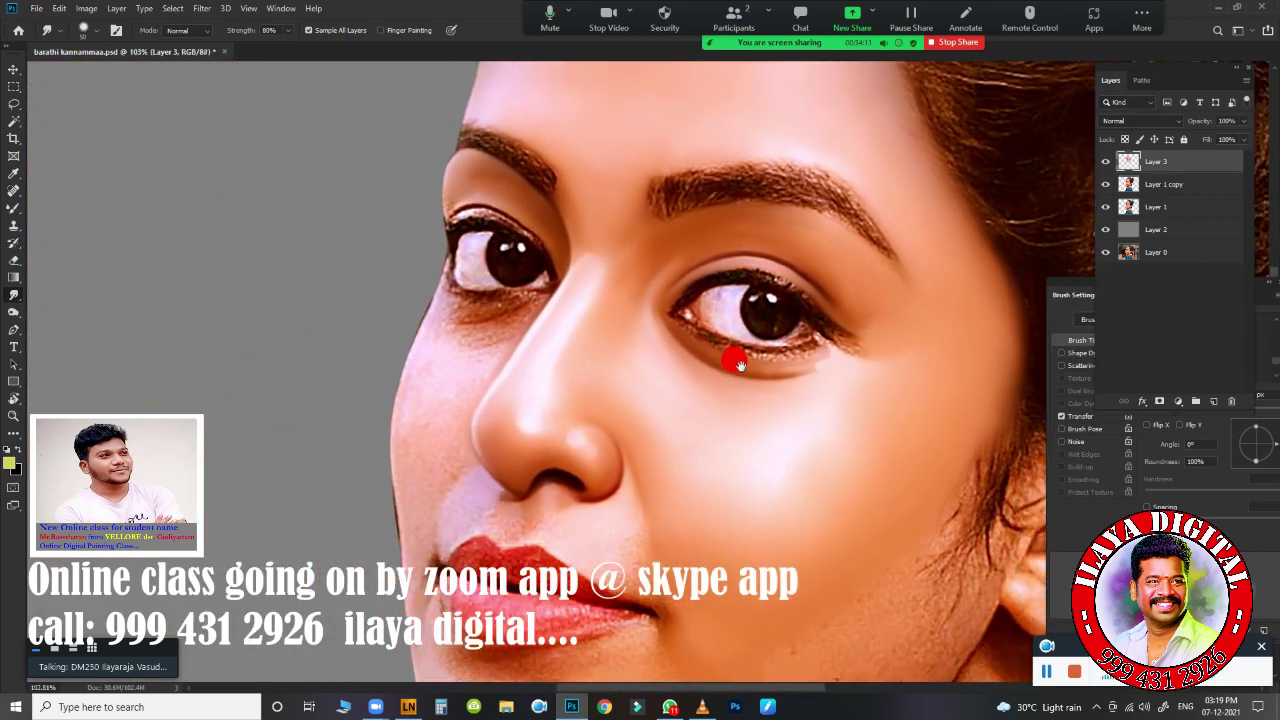
- Toggle Layer 3 to compare before and after, leaving the retouched face visible
left_click(1106, 163)
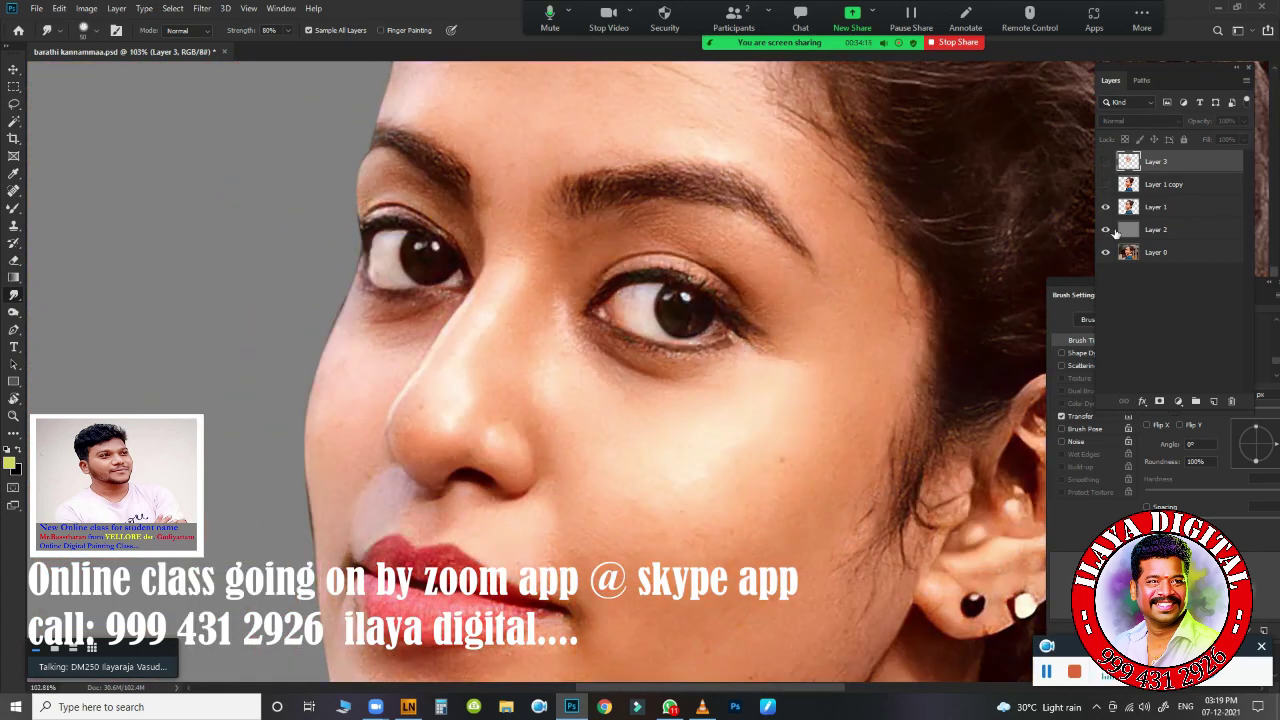
left_click(1106, 184)
left_click(1106, 162)
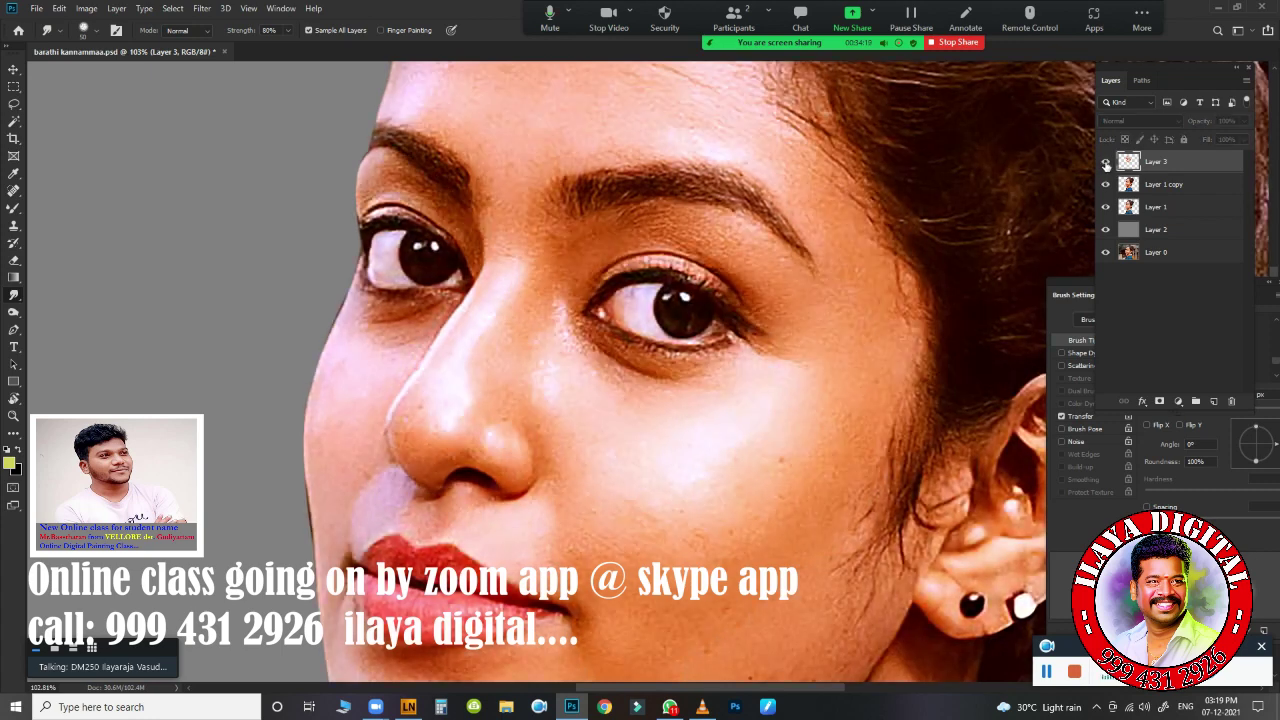
left_click(1106, 163)
left_click(1106, 163)
left_click(1106, 163)
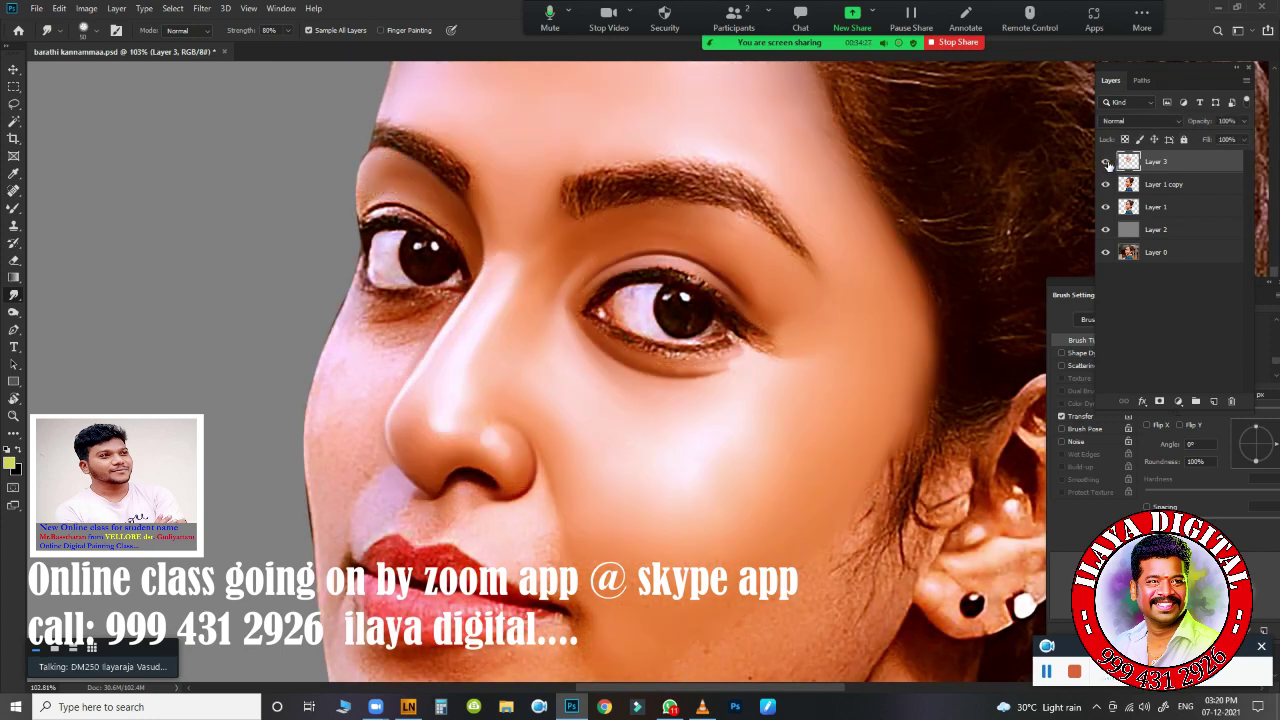
scroll(686, 391, "up", 5)
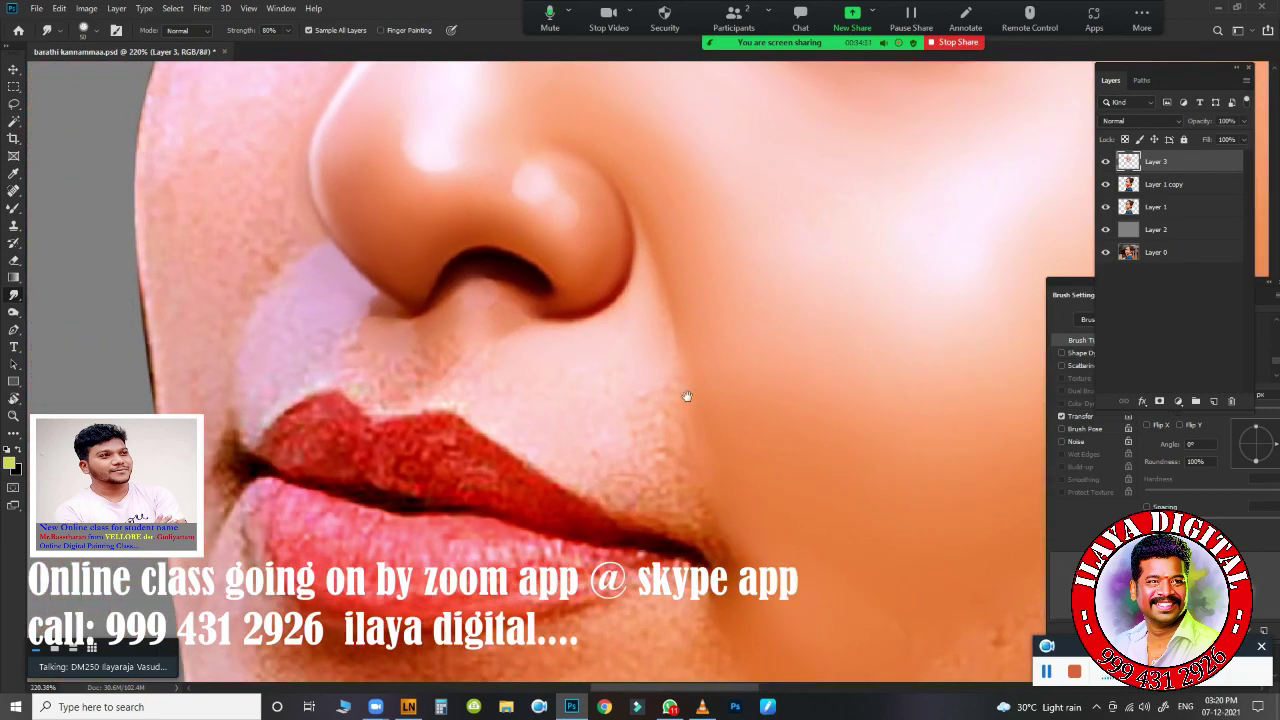
scroll(687, 397, "down", 2)
scroll(640, 313, "up", 1)
scroll(591, 245, "down", 4)
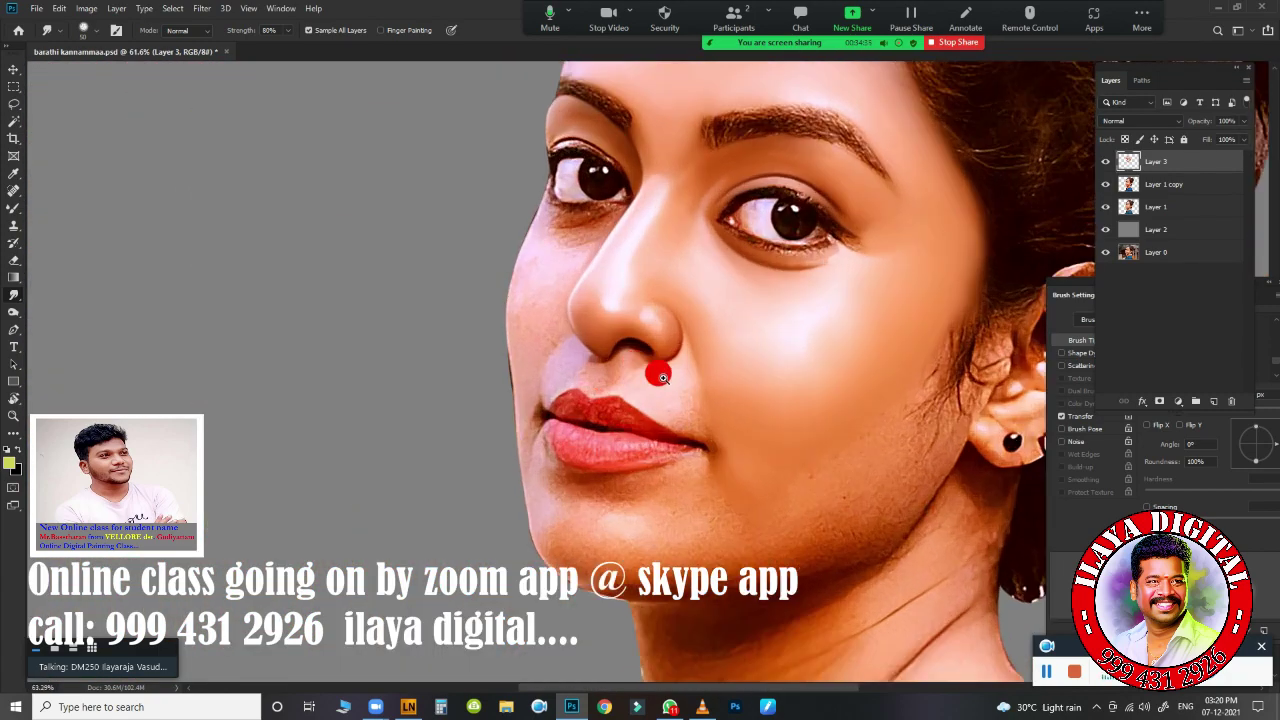
scroll(620, 370, "up", 5)
- Start a Pen path at the nose tip, curving down the fold to the mouth corner
key("p")
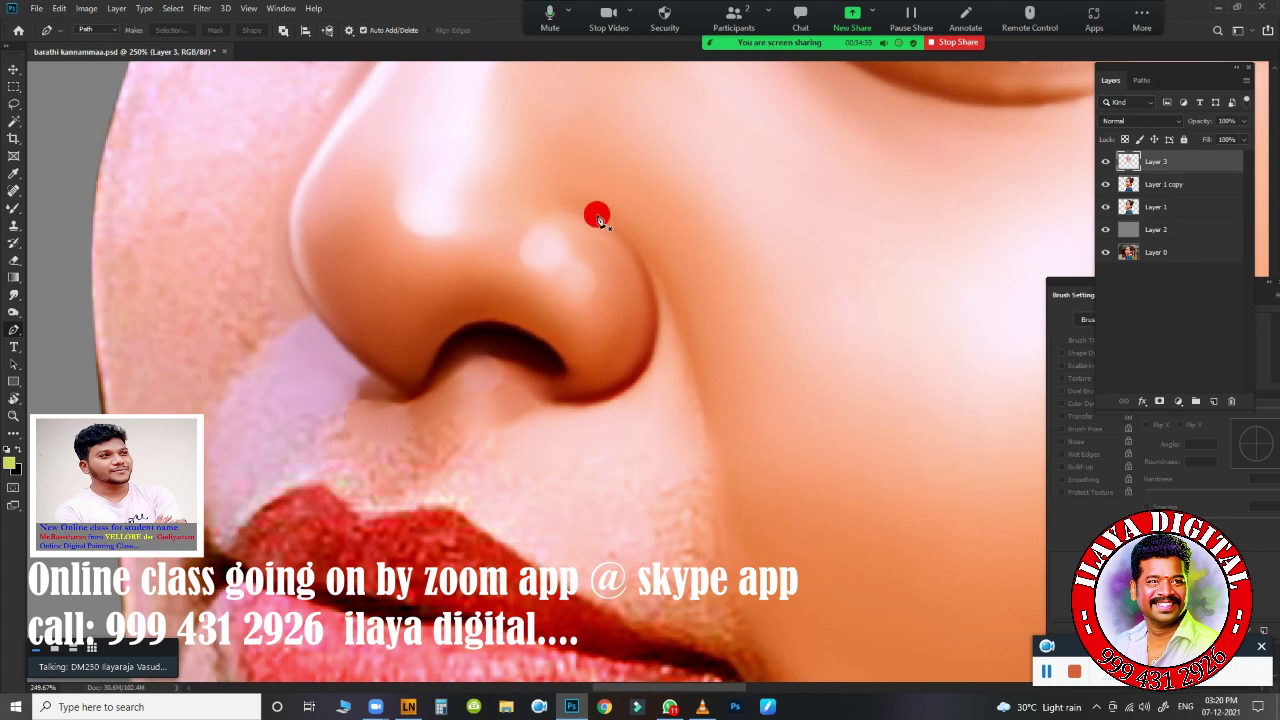
left_click(597, 215)
left_click_drag(719, 530, 738, 660)
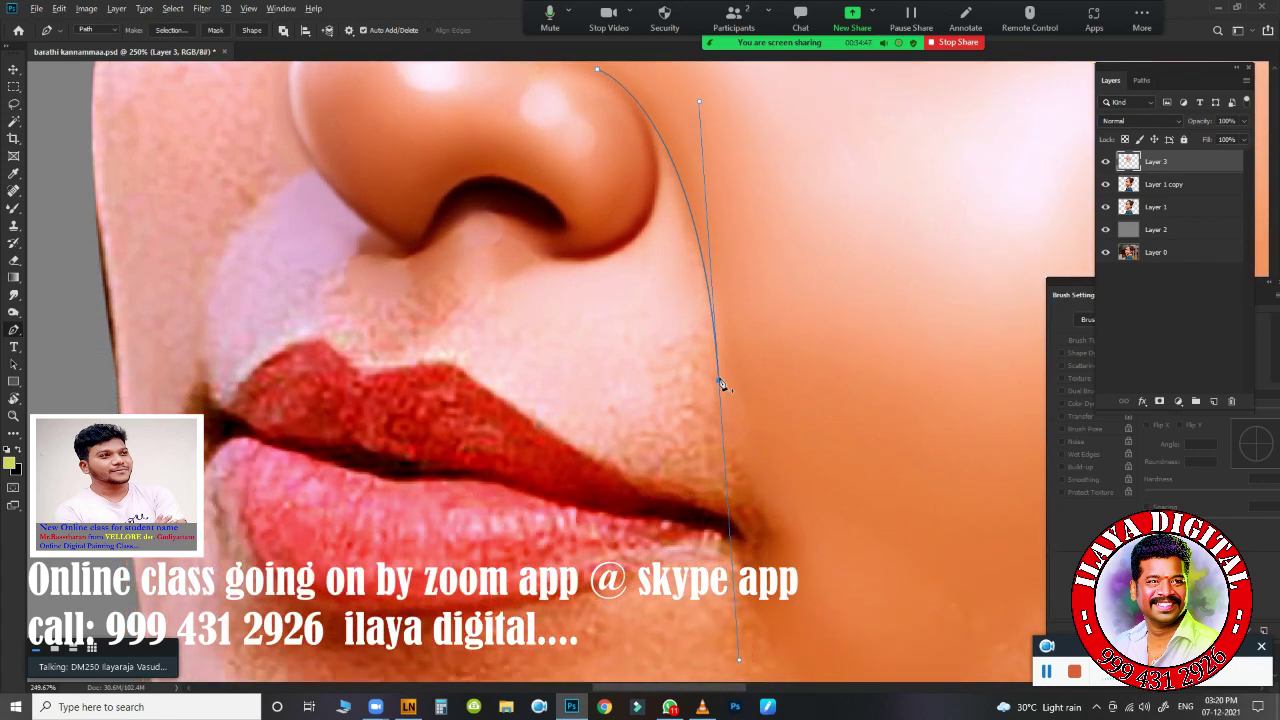
left_click_drag(776, 532, 808, 572)
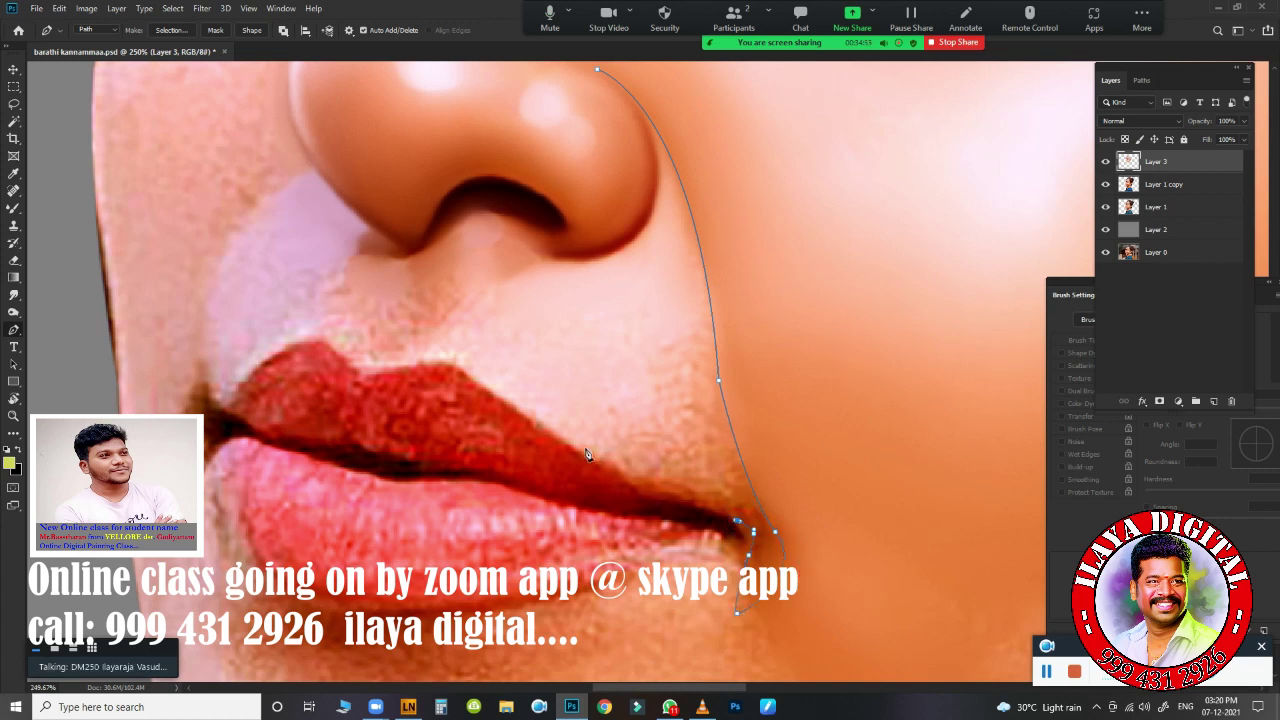
- Continue the curved path along the upper lip to a sharp left lip corner
left_click_drag(520, 407, 437, 333)
key("ctrl+z")
left_click_drag(494, 391, 427, 333)
left_click_drag(361, 379, 252, 414)
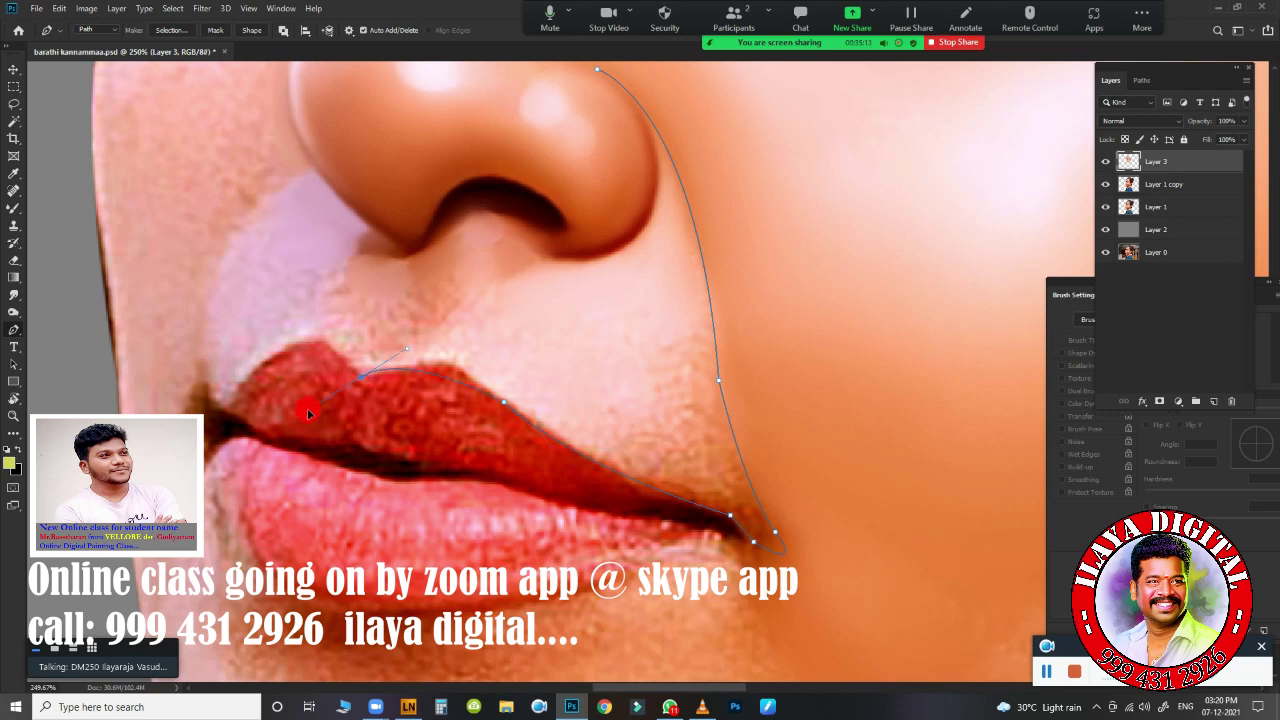
left_click(457, 372)
left_click_drag(462, 372, 349, 265)
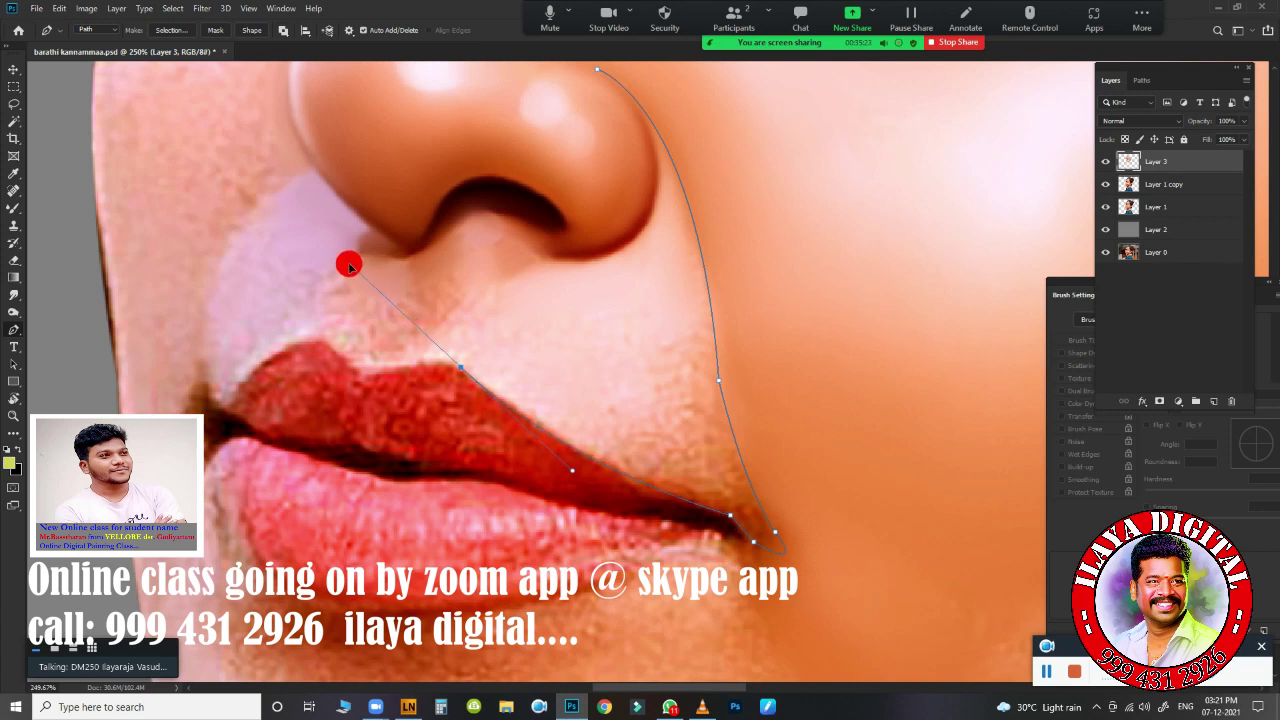
left_click(460, 369, "alt")
left_click_drag(358, 380, 284, 408)
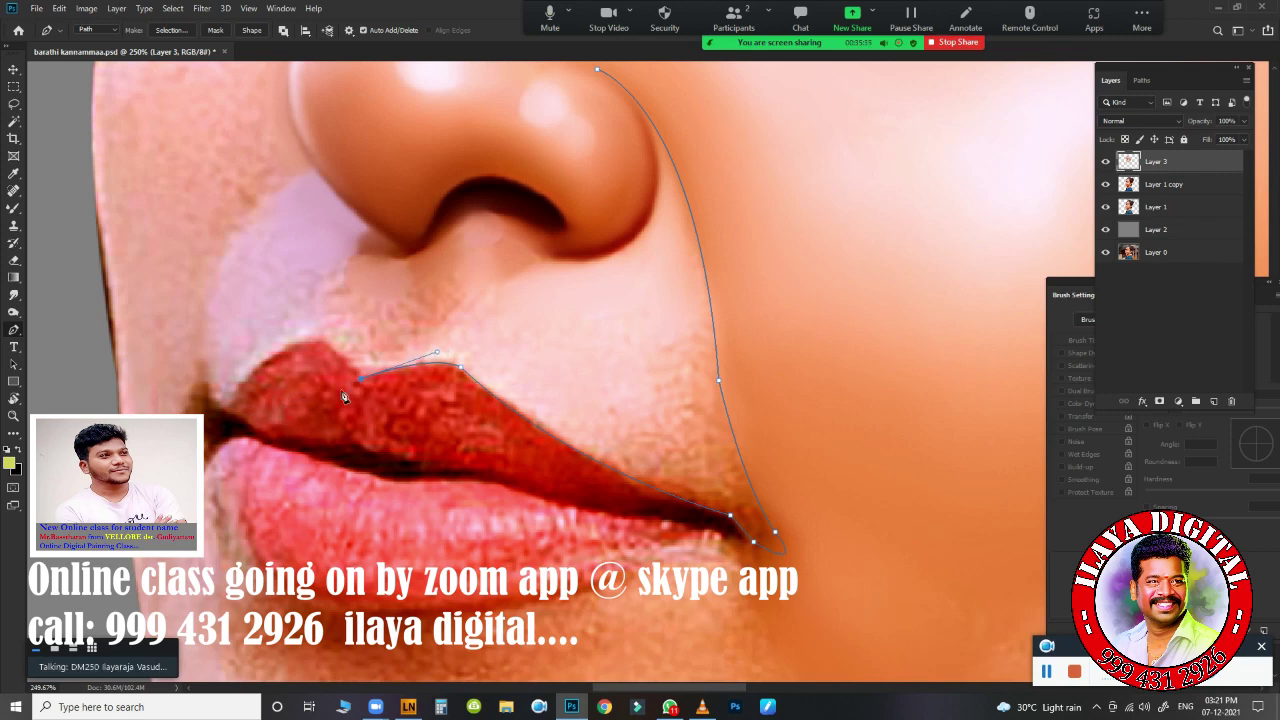
left_click_drag(306, 342, 282, 350)
key("super")
key("super")
left_click(308, 345, "alt")
- Curve the path along the lower lip and connect it to the right lip corner
left_click_drag(224, 423, 190, 474)
scroll(521, 519, "down", 5)
scroll(560, 380, "up", 3)
scroll(560, 380, "up", 1)
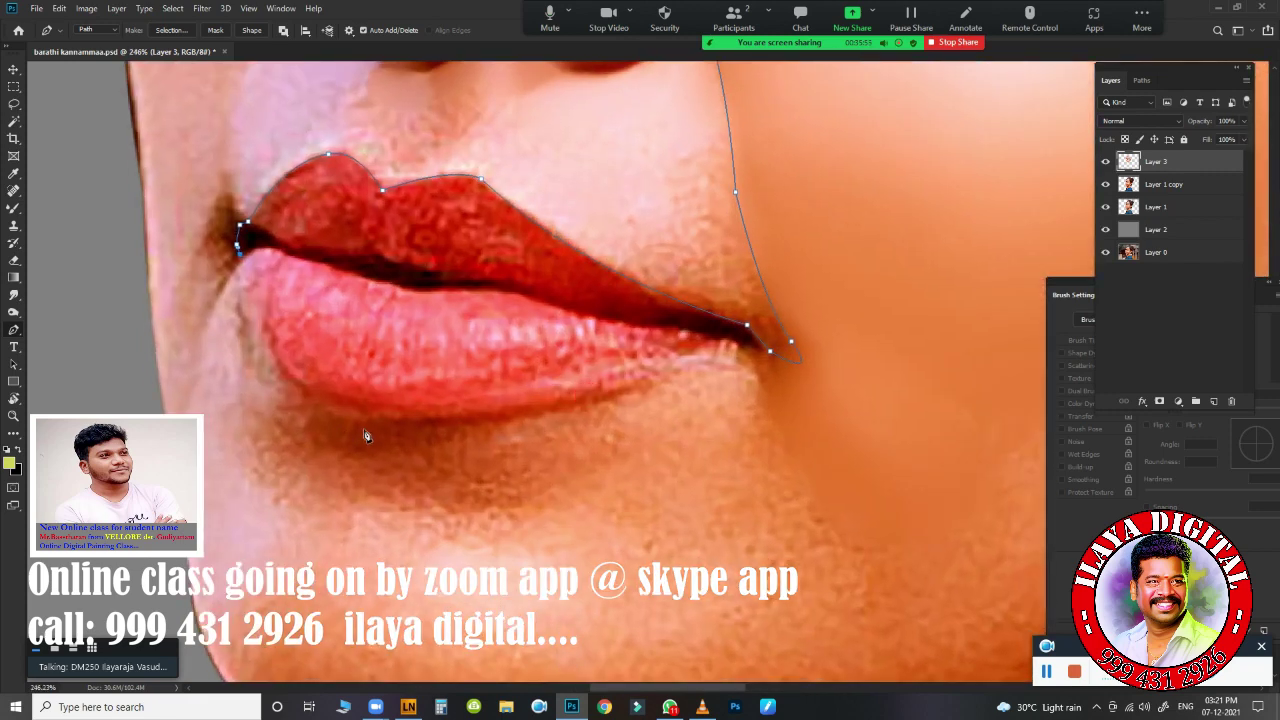
scroll(407, 443, "down", 1)
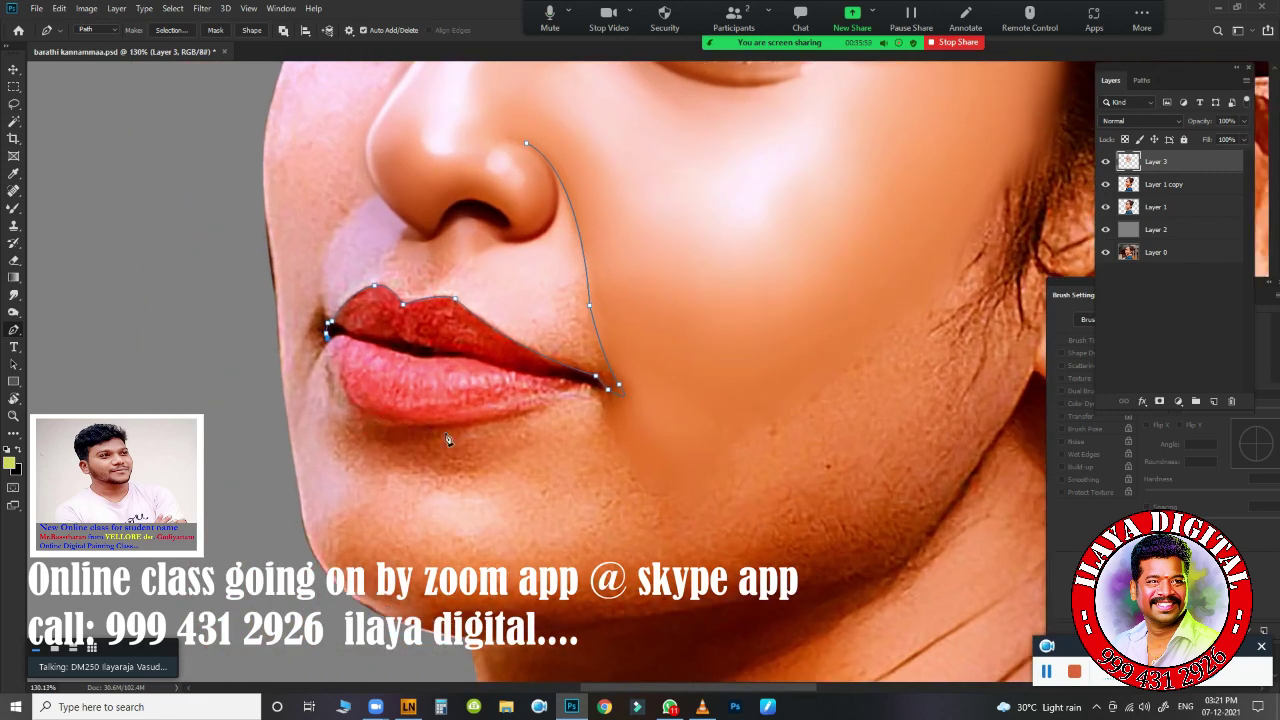
mouse_move(464, 418)
left_mouse_down()
mouse_move(612, 386)
mouse_move(606, 374)
left_mouse_up()
scroll(452, 415, "up", 4)
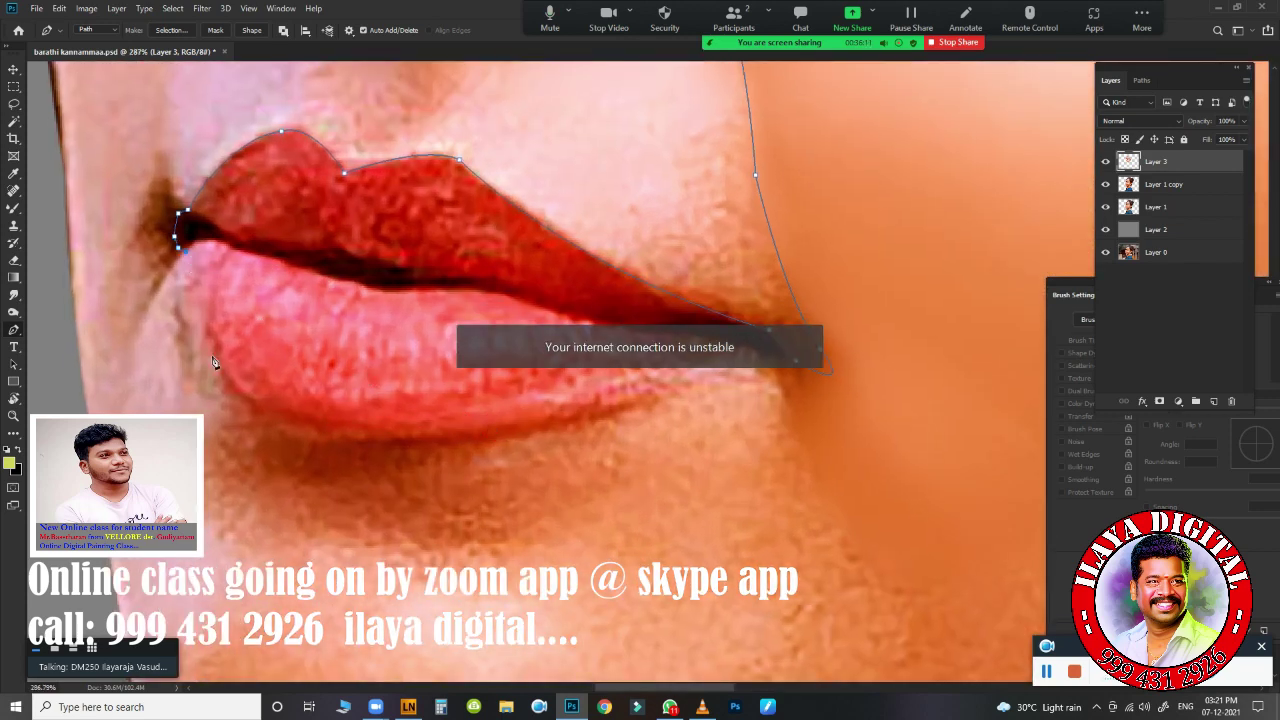
left_click_drag(488, 412, 664, 383)
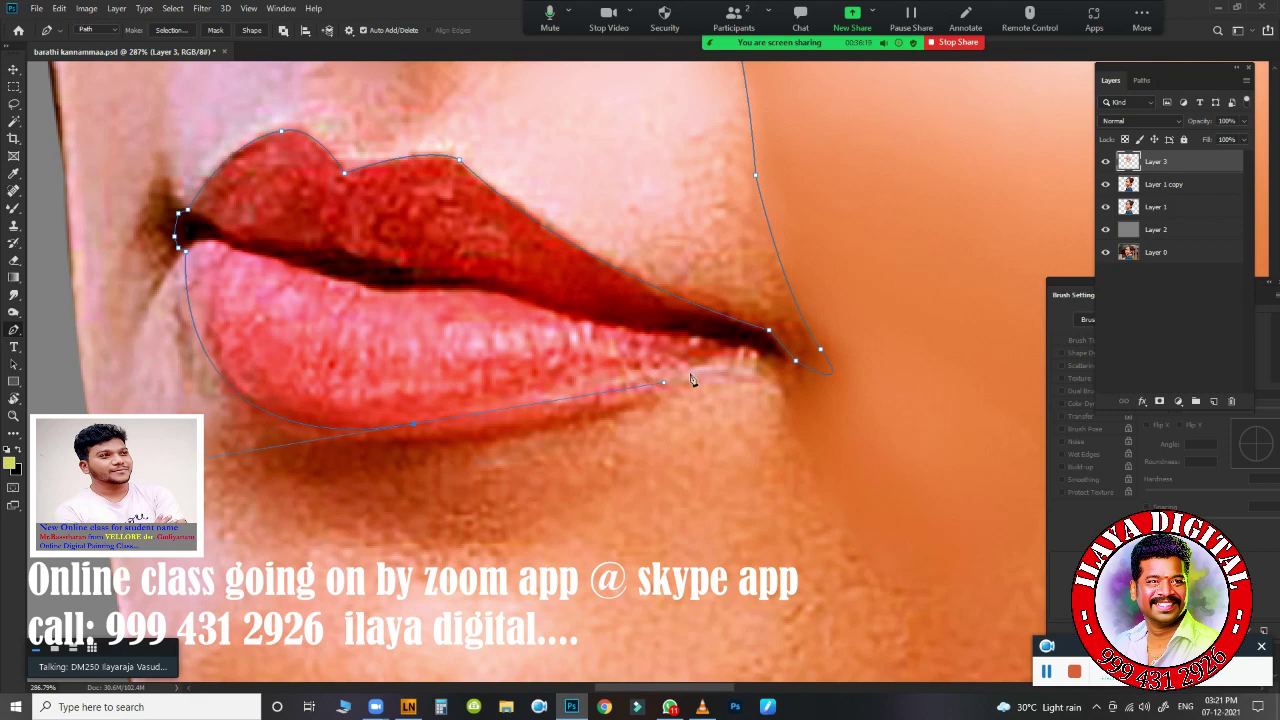
left_click_drag(768, 345, 788, 342)
scroll(720, 420, "up", 2)
scroll(709, 449, "down", 5)
scroll(720, 455, "up", 4)
scroll(731, 463, "up", 1)
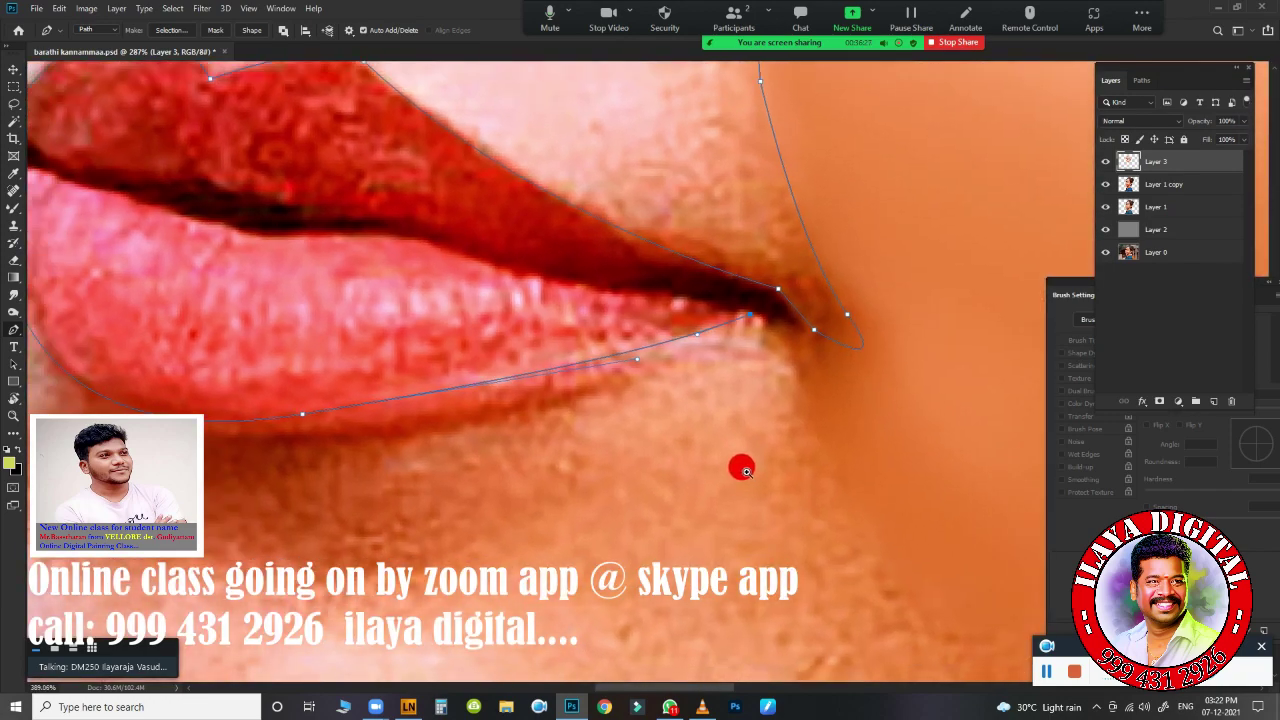
scroll(742, 470, "down", 4)
scroll(686, 451, "up", 3)
scroll(720, 477, "down", 3)
scroll(634, 471, "up", 2)
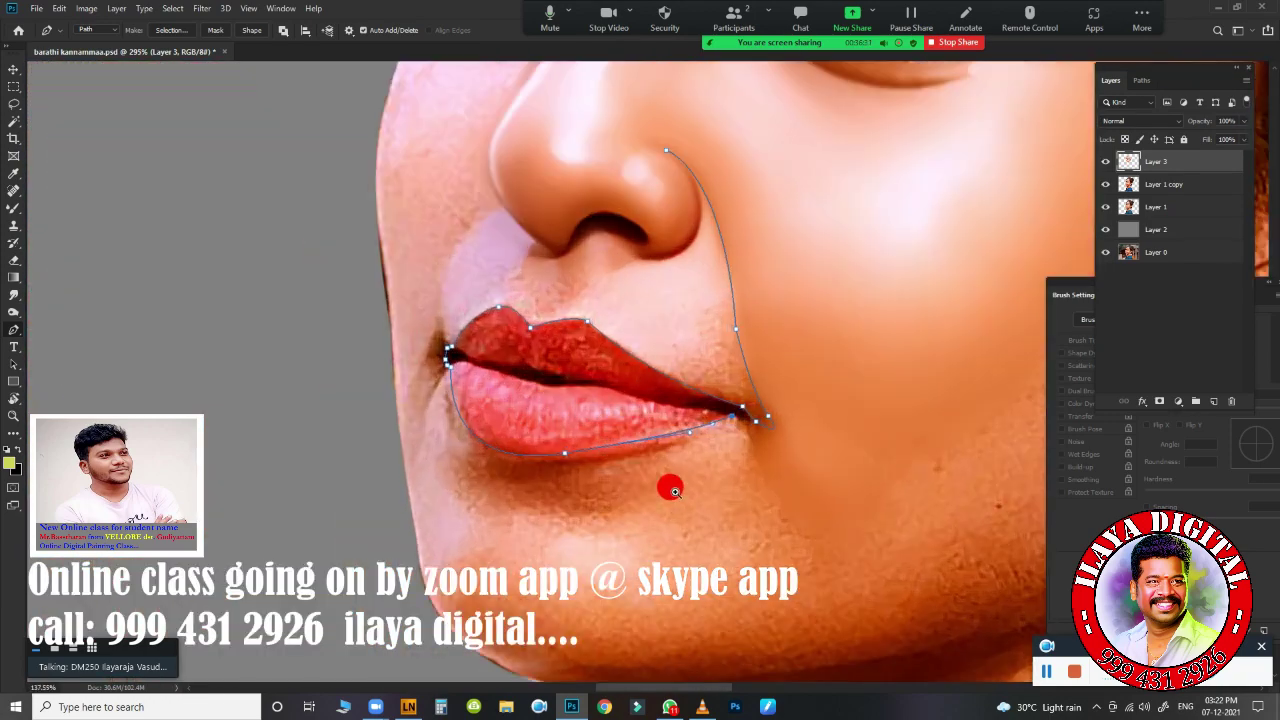
scroll(674, 490, "up", 2)
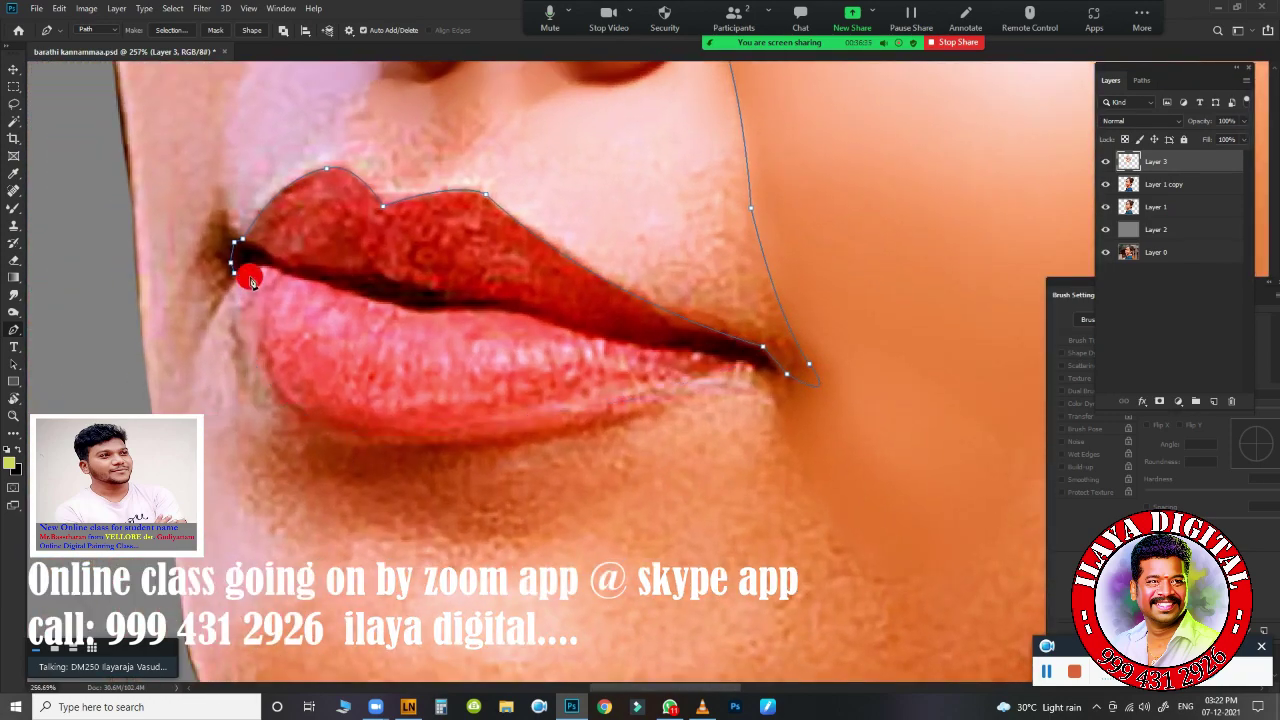
- Refine the lower-lip curve to hug the edge and load the path as a selection
left_click_drag(420, 438, 526, 430)
left_click_drag(603, 422, 626, 414)
scroll(800, 502, "down", 5)
key("ctrl+Return")
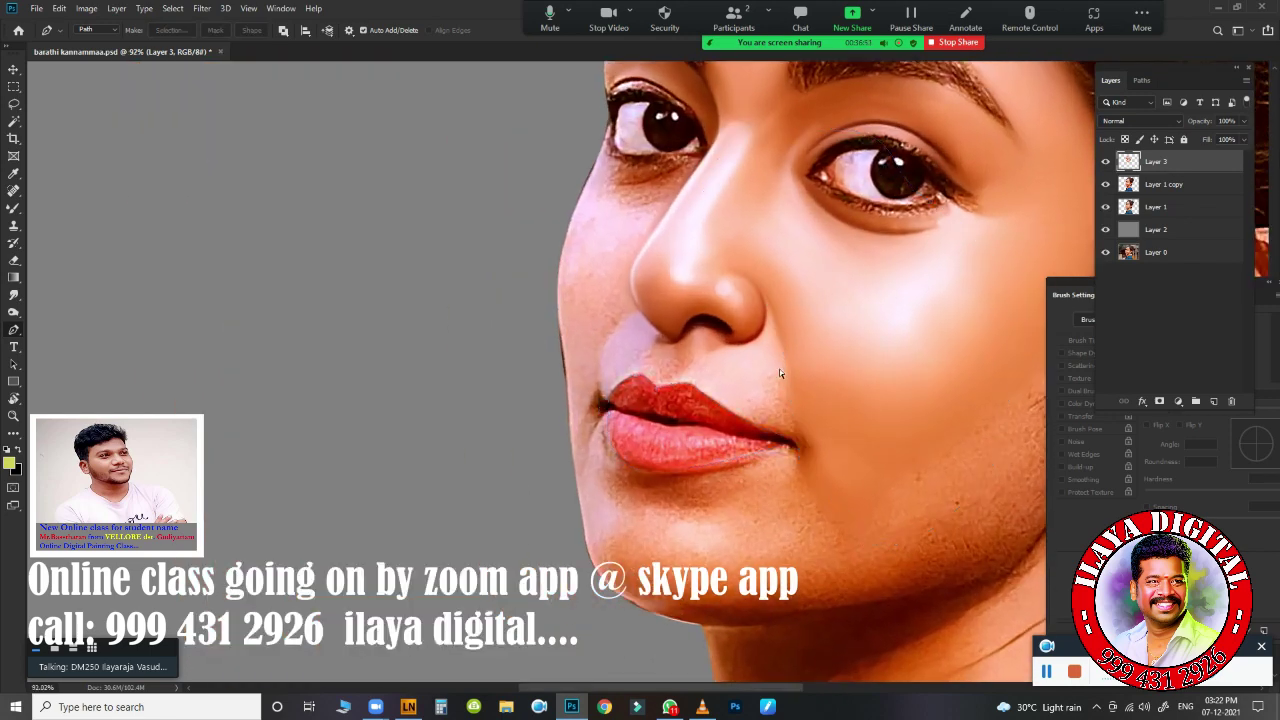
scroll(779, 369, "up", 4)
- Return to the Smudge tool and feather the lip selection by 2 pixels
left_click_drag(737, 414, 612, 482)
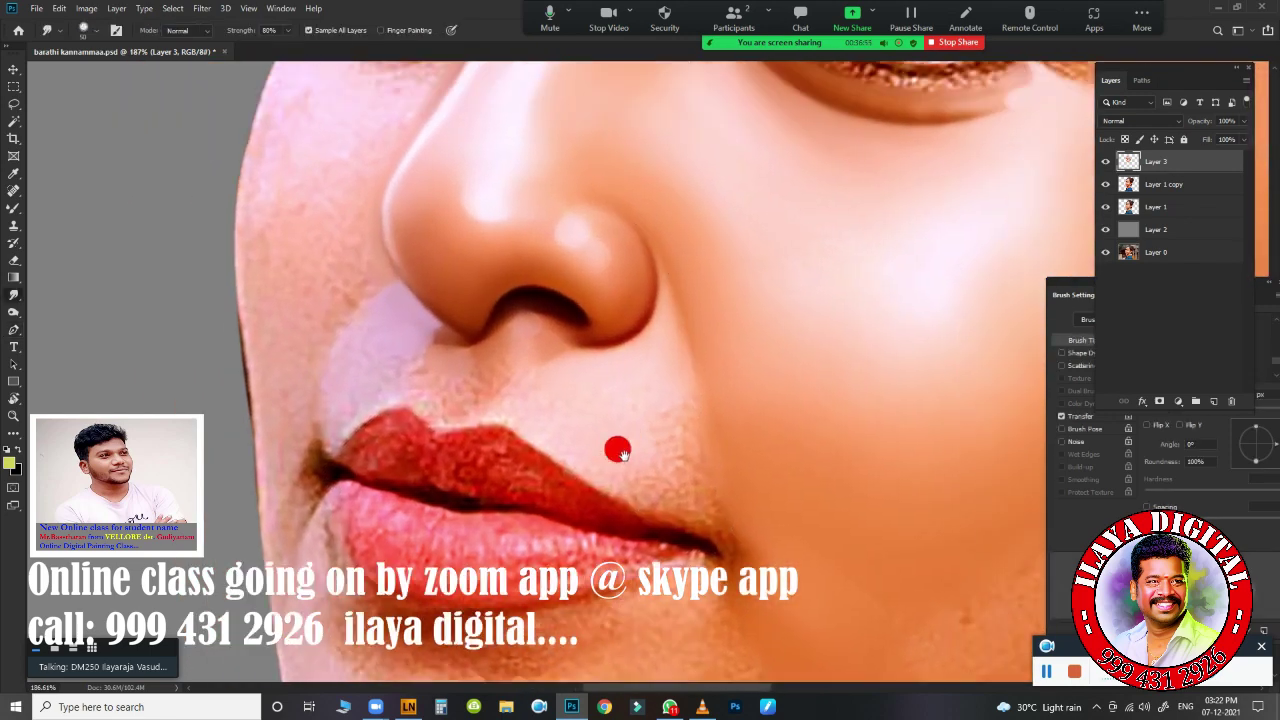
key("r")
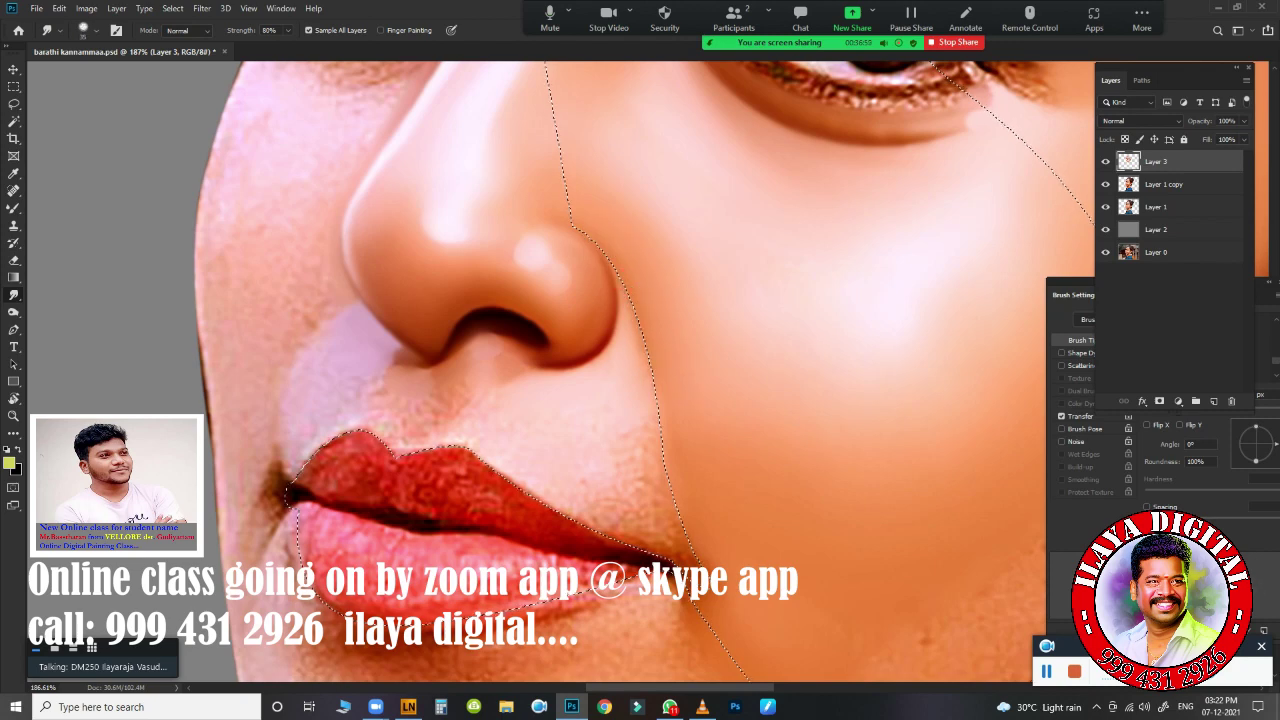
scroll(663, 363, "up", 2)
scroll(643, 403, "up", 1)
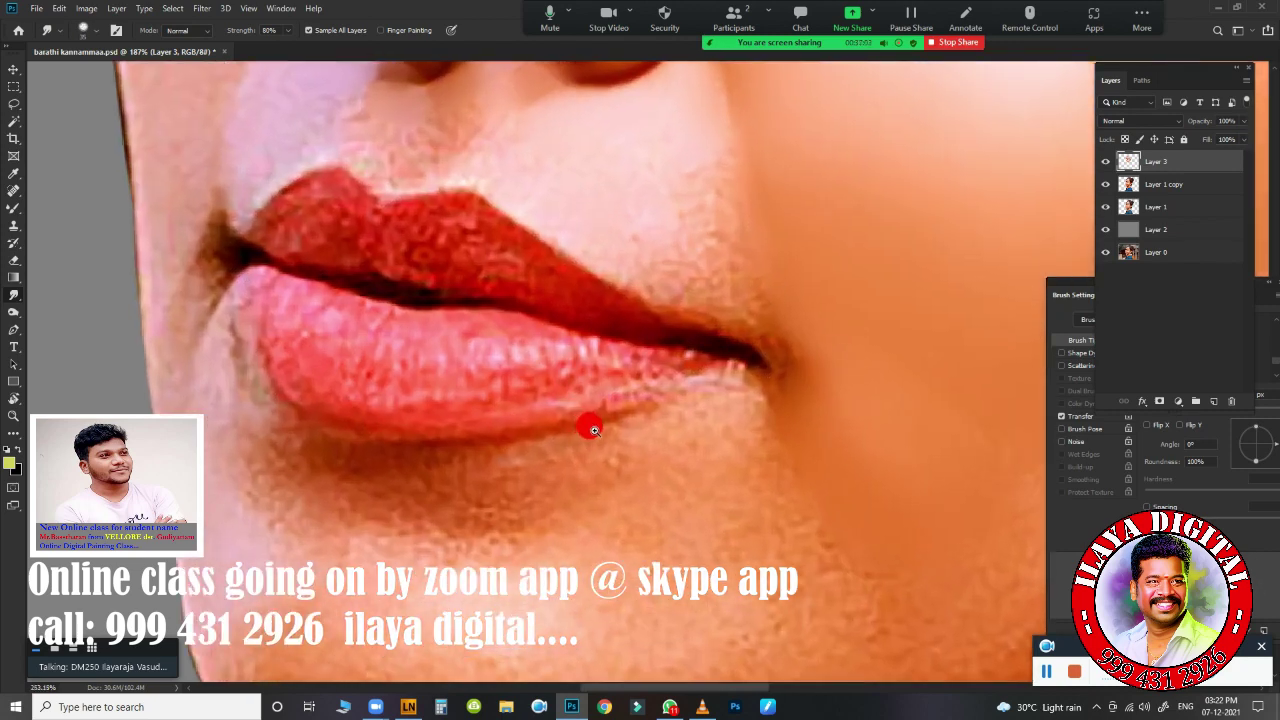
mouse_move(594, 430)
left_mouse_down()
mouse_move(430, 423)
mouse_move(500, 391)
left_mouse_up()
key("shift+F6")
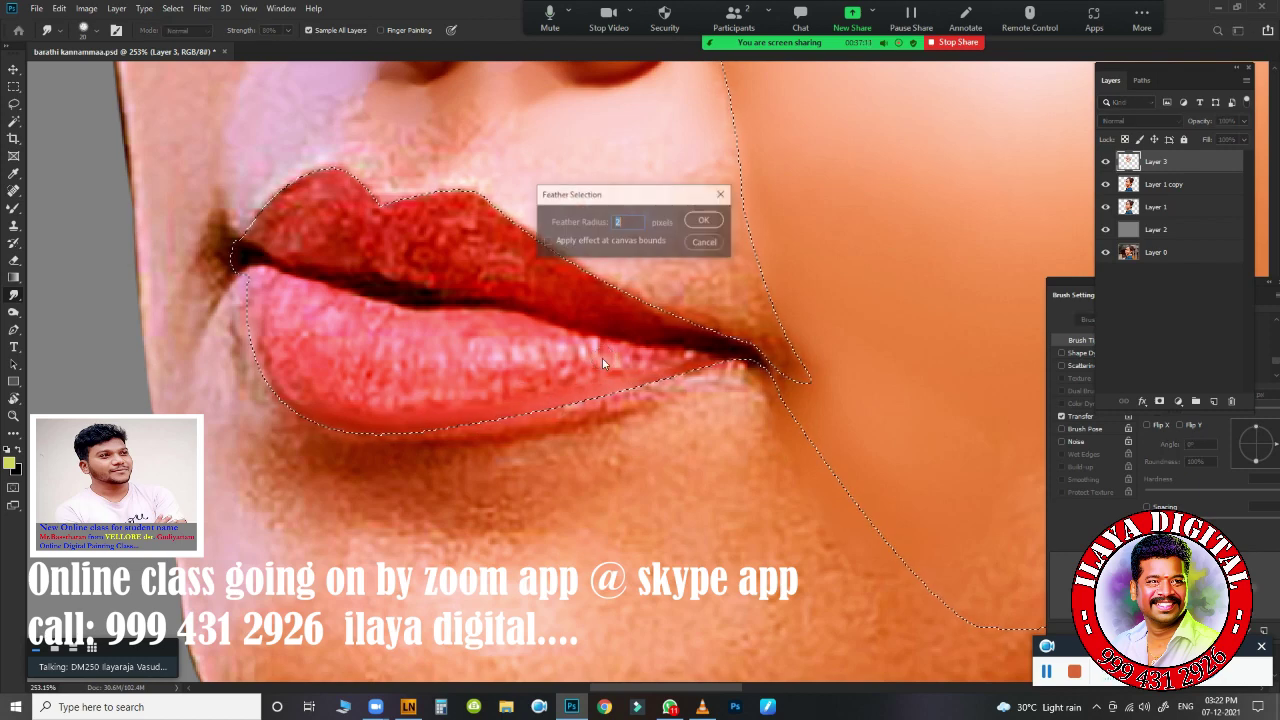
key("Return")
- Smudge the lower- and upper-lip edges and the shadowed lip corners smooth
left_click(590, 400)
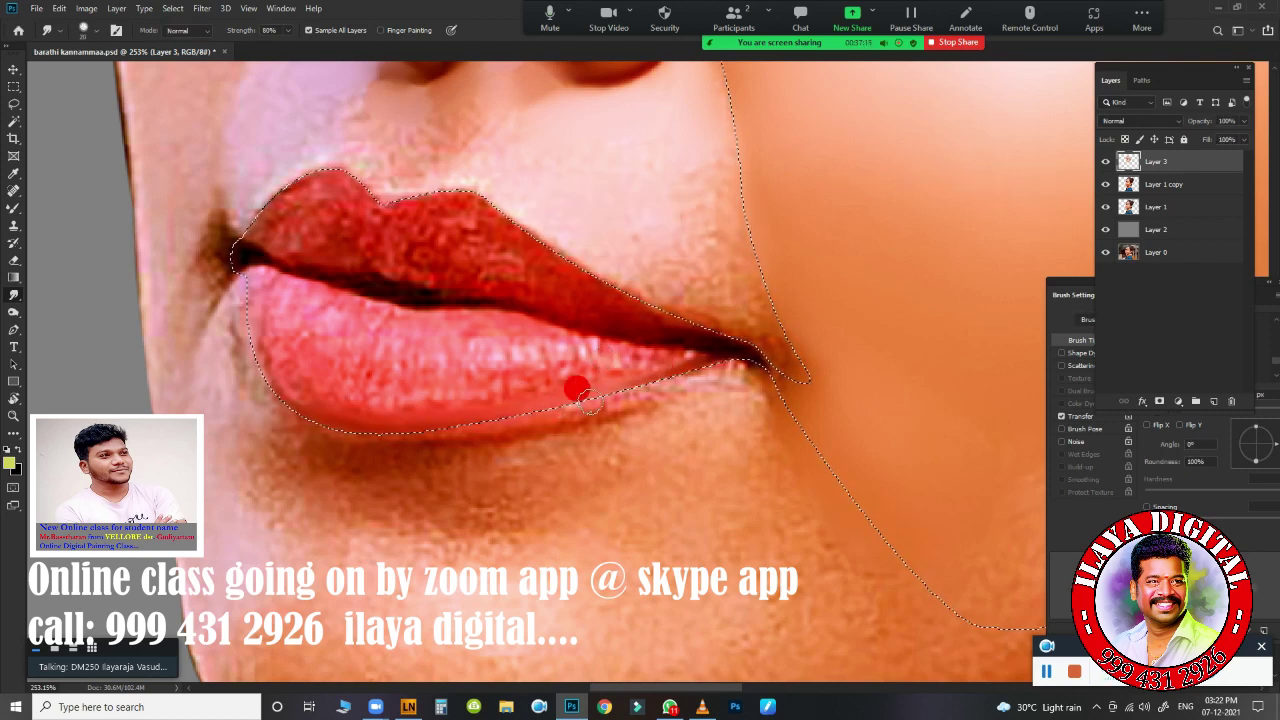
mouse_move(437, 409)
left_mouse_down()
mouse_move(560, 386)
mouse_move(585, 407)
mouse_move(265, 378)
left_mouse_up()
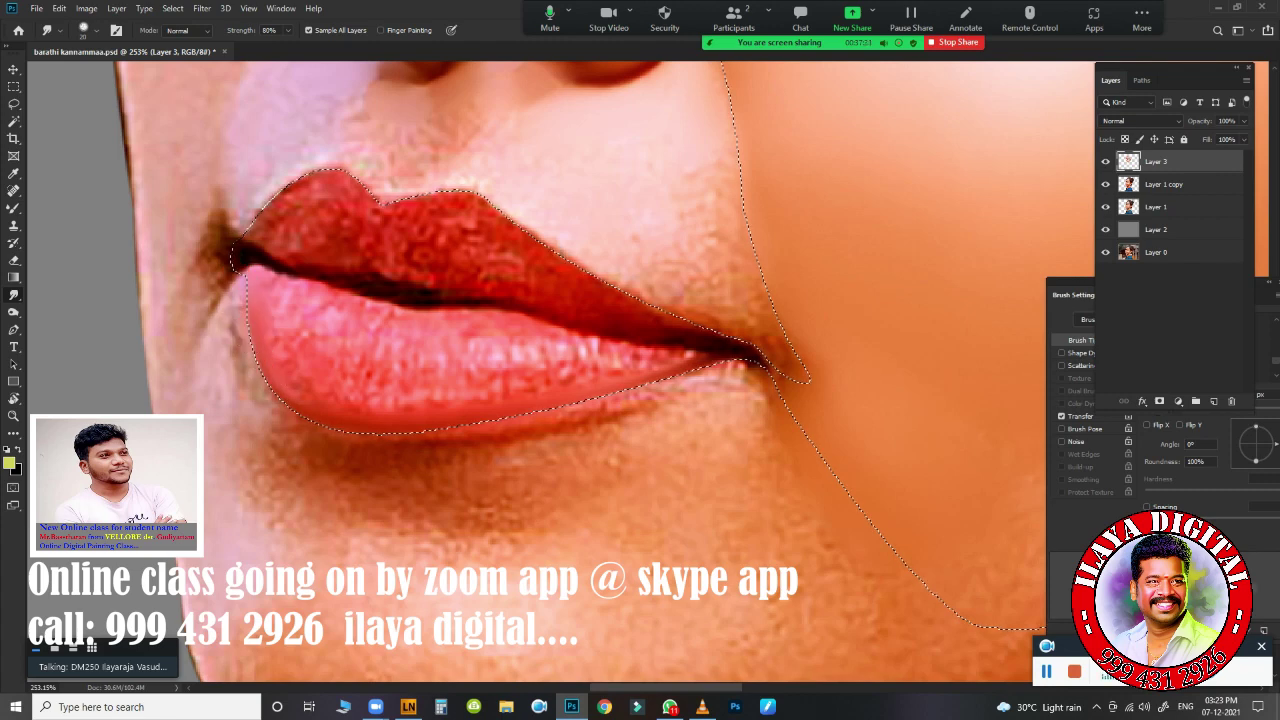
left_click_drag(328, 409, 463, 404)
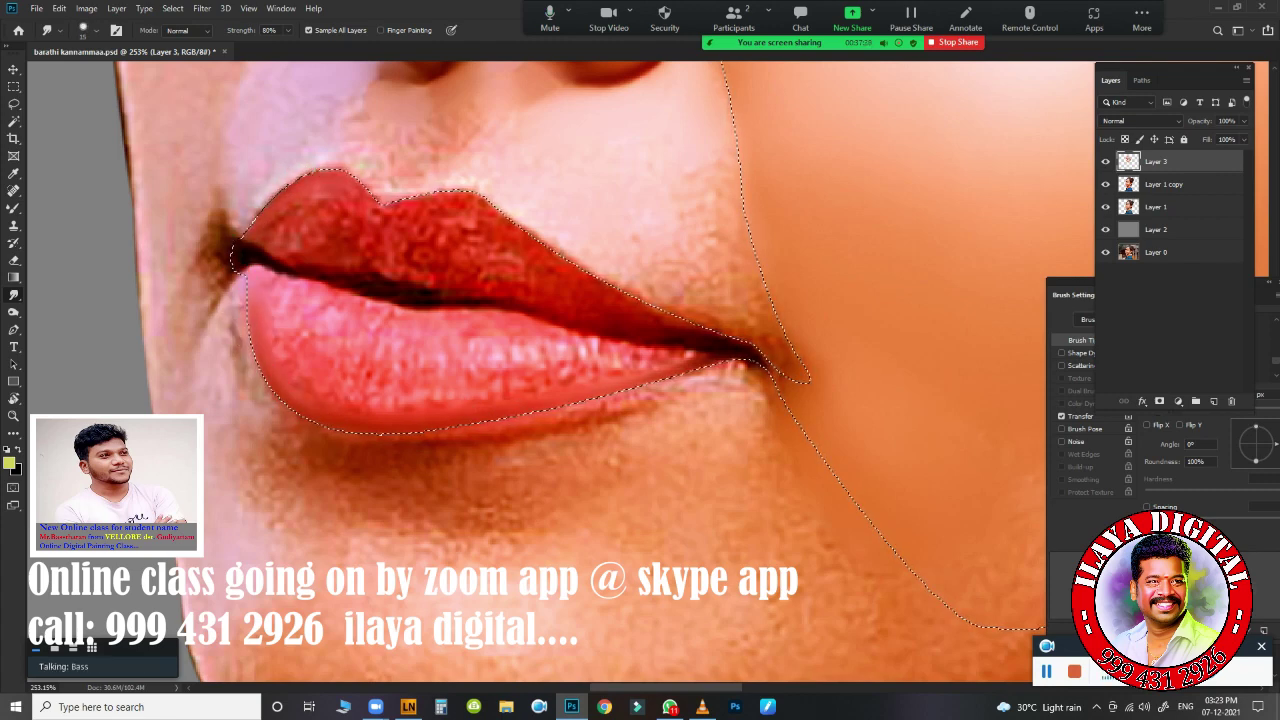
left_click_drag(367, 196, 374, 204)
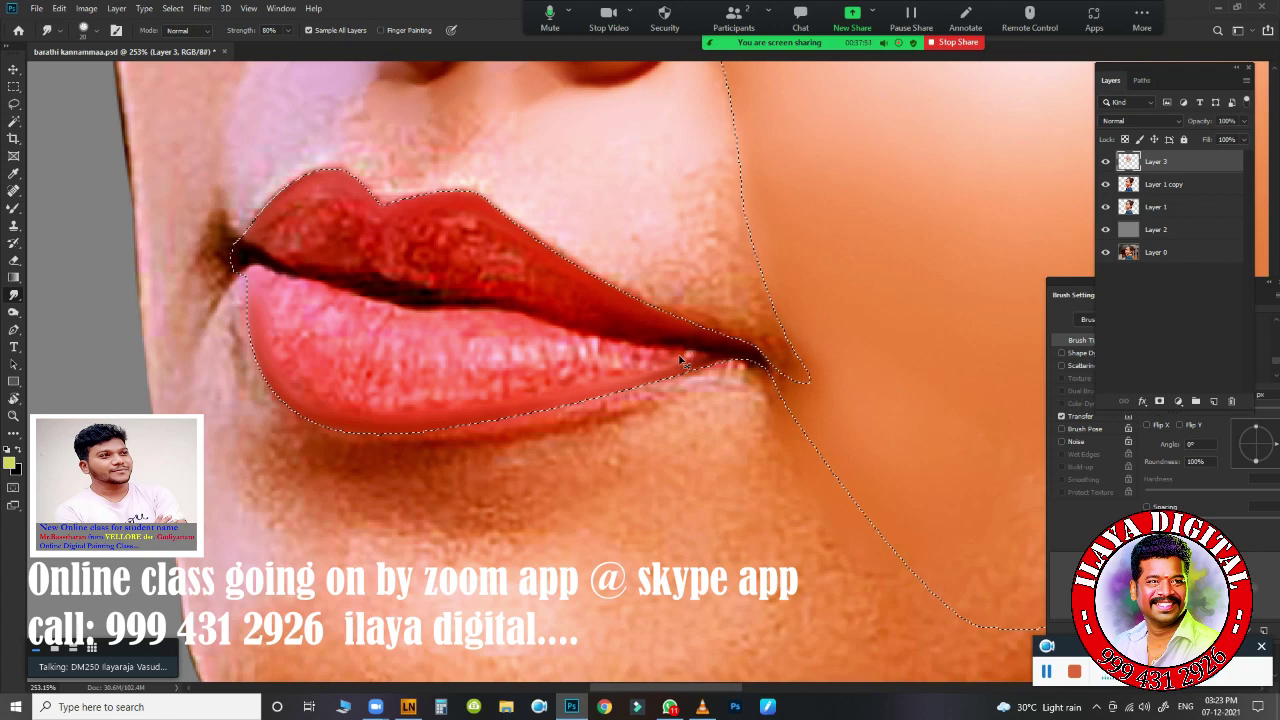
left_click_drag(680, 360, 655, 445)
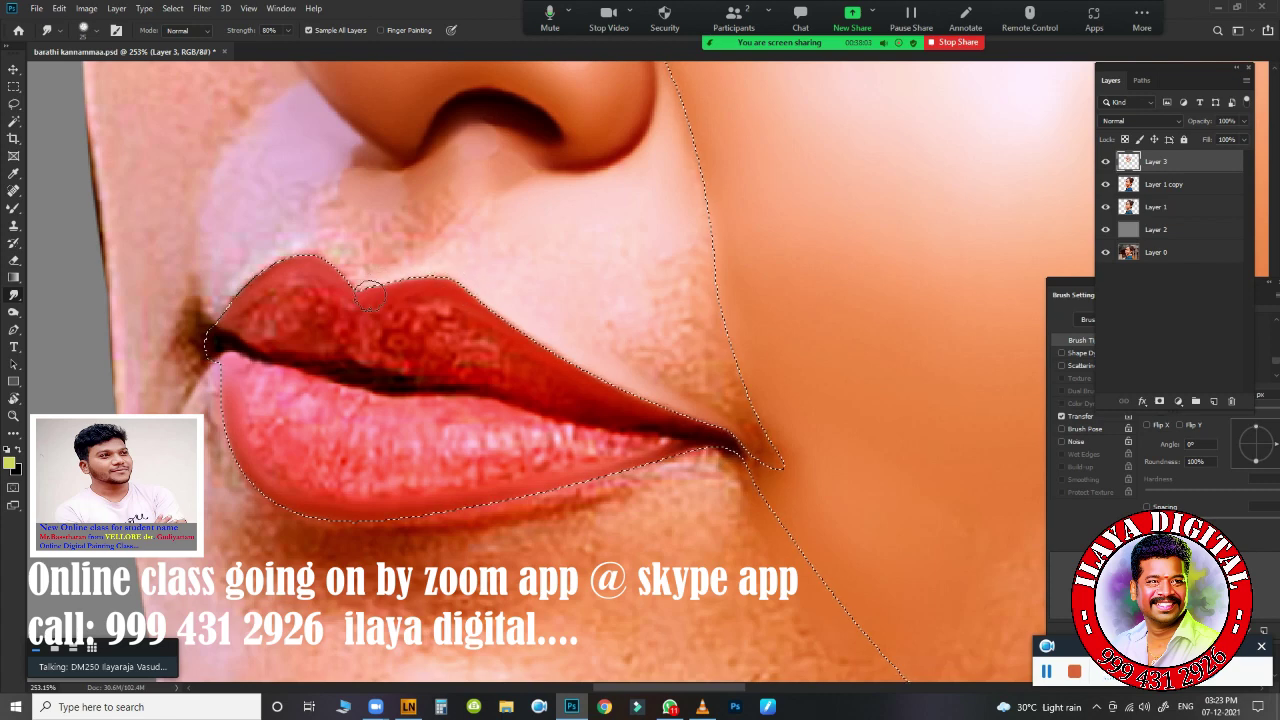
left_click_drag(276, 258, 255, 283)
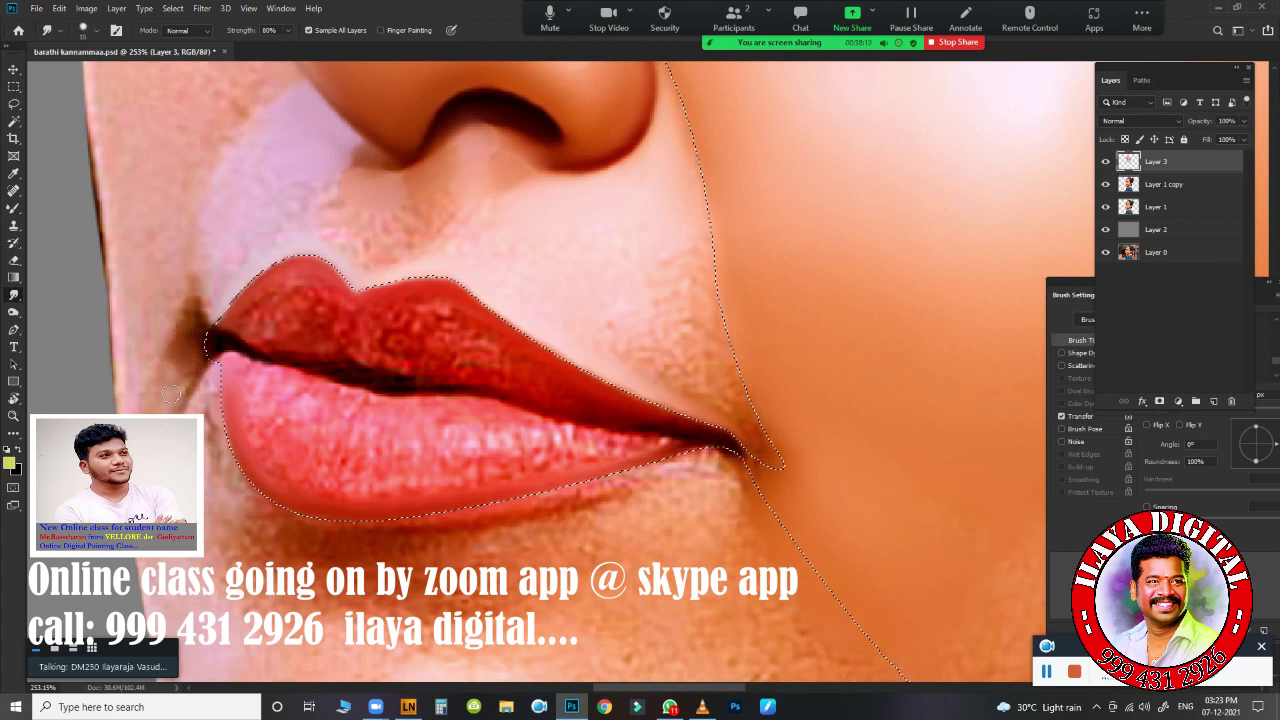
mouse_move(189, 342)
left_mouse_down()
mouse_move(174, 414)
mouse_move(199, 402)
left_mouse_up()
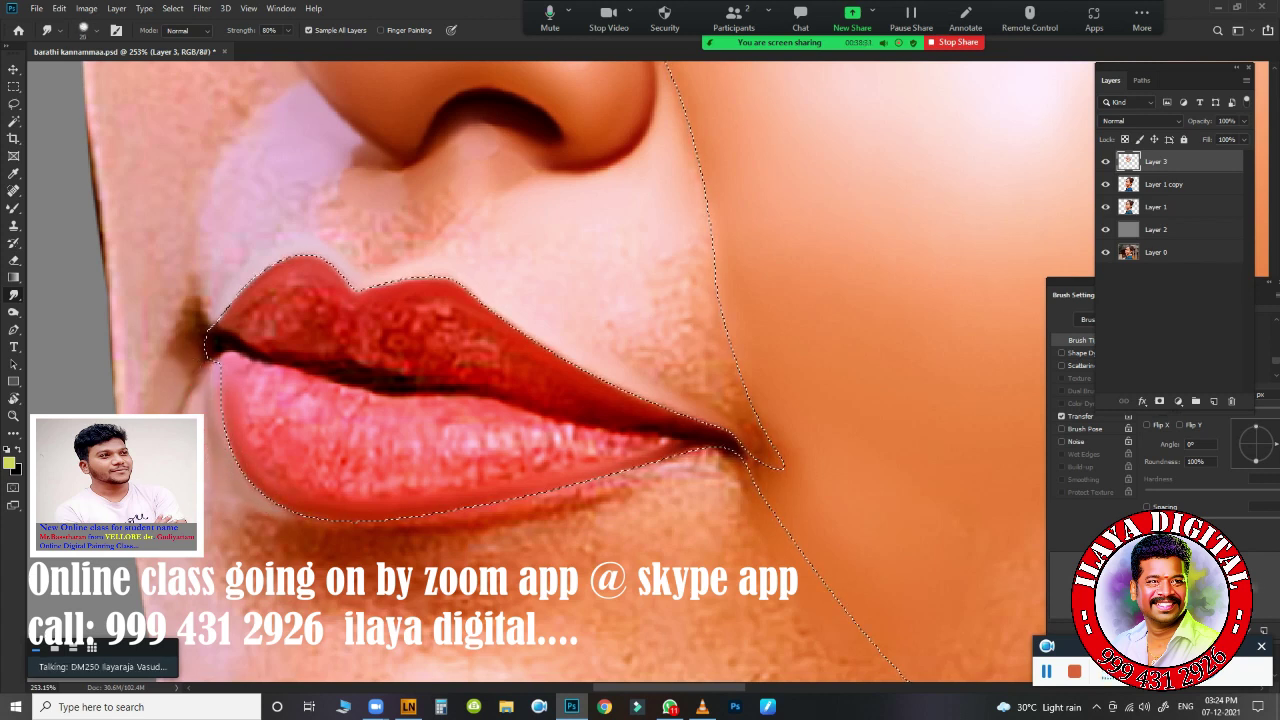
mouse_move(188, 364)
left_mouse_down()
mouse_move(164, 275)
mouse_move(149, 346)
mouse_move(218, 287)
mouse_move(197, 283)
left_mouse_up()
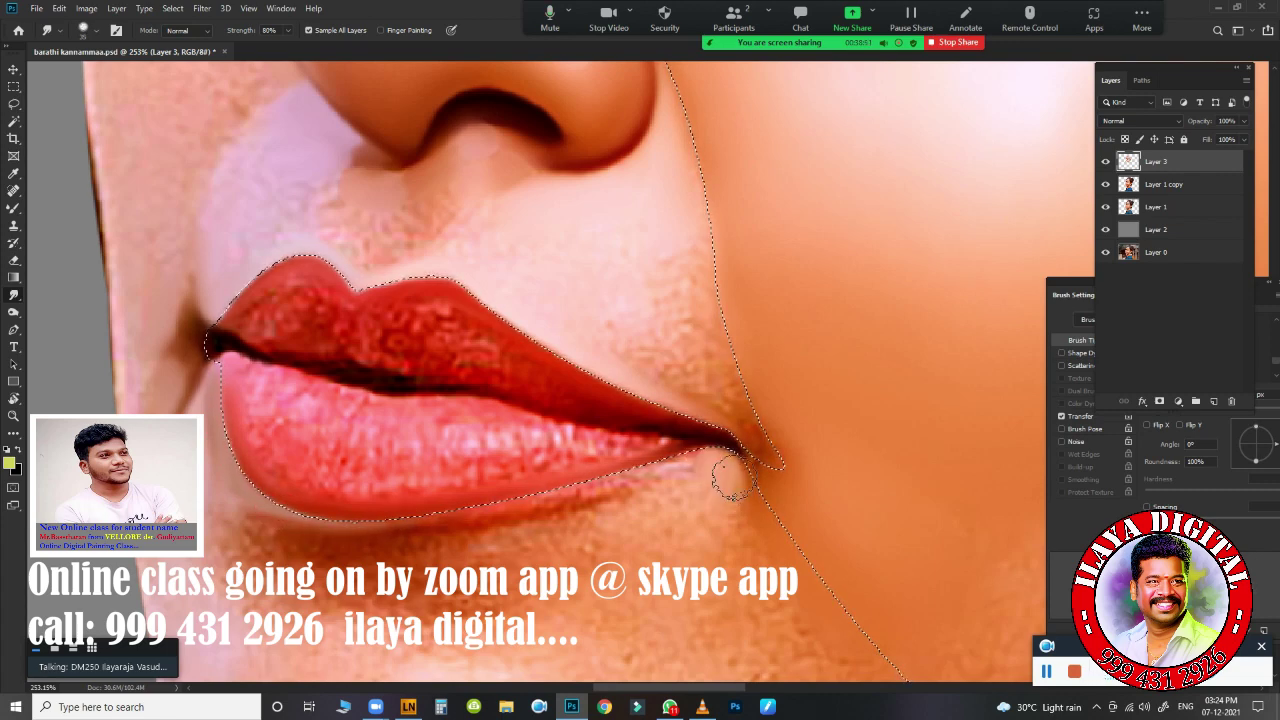
left_click_drag(693, 466, 655, 467)
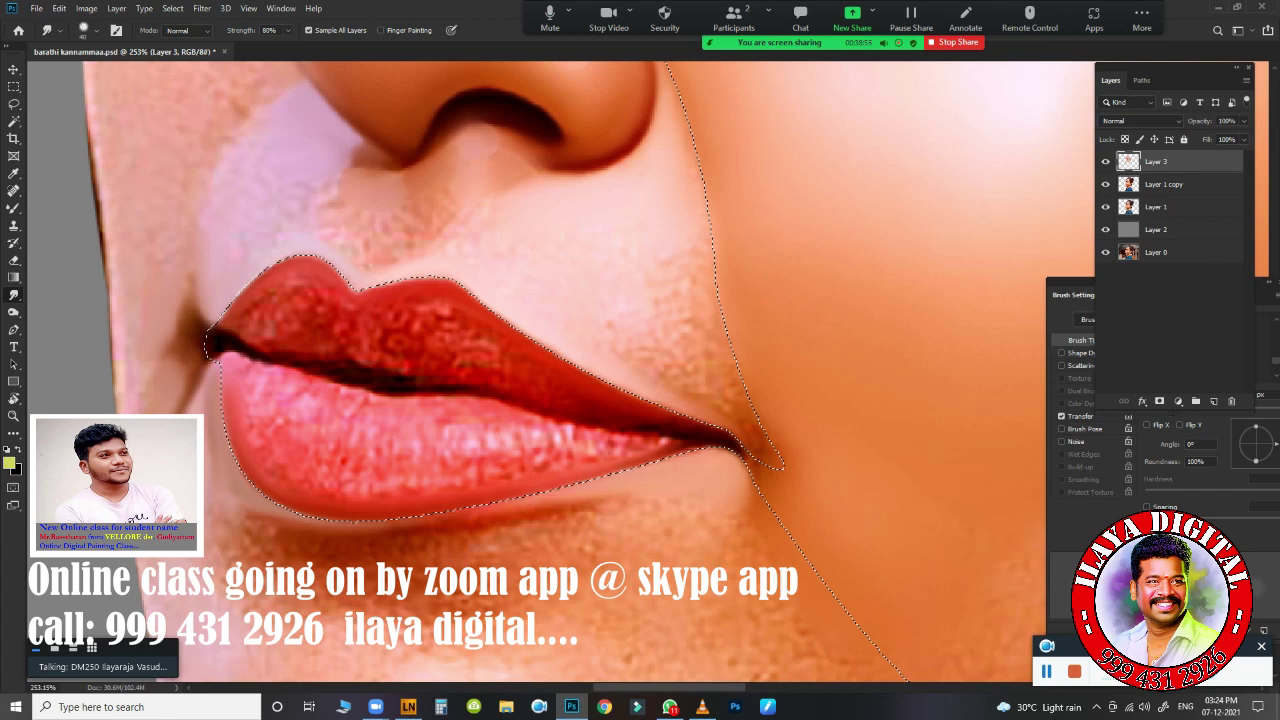
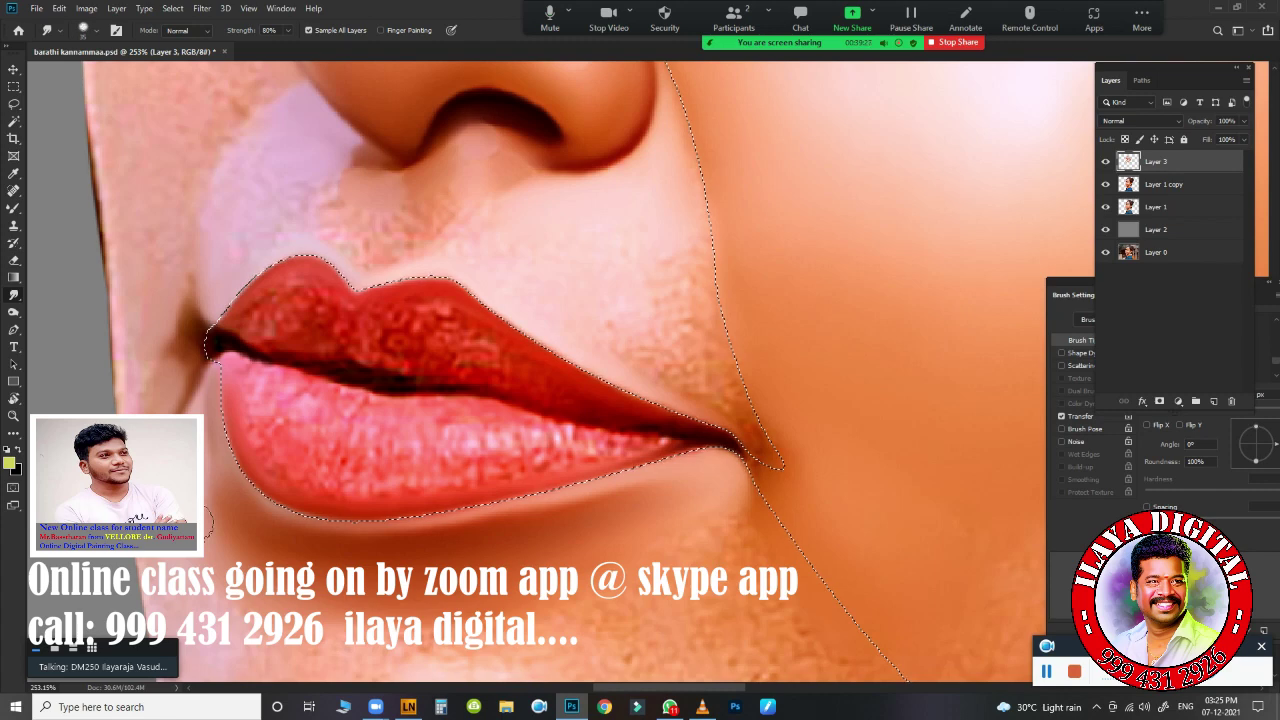
- Shrink the Smudge brush and blend the grainy chin skin beneath the lower lip smooth
scroll(700, 410, "down", 3)
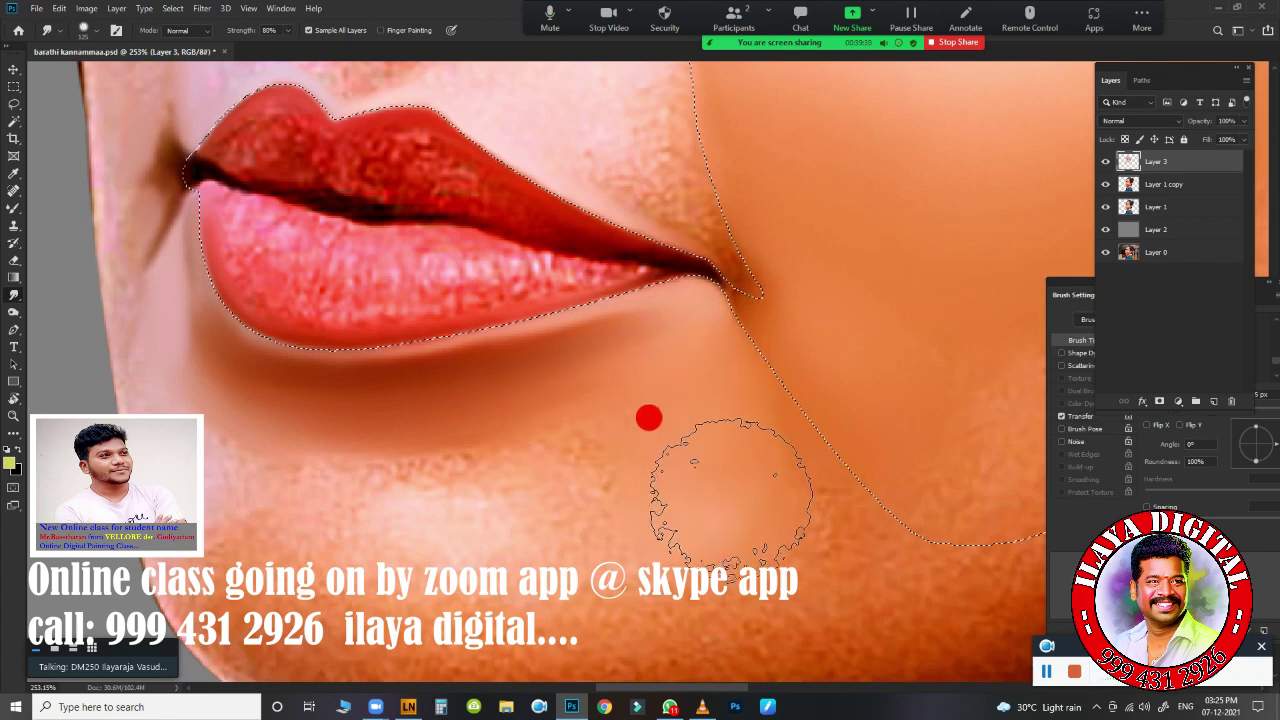
key("bracketleft")
key("bracketleft")
key("bracketleft")
left_click_drag(371, 443, 625, 367)
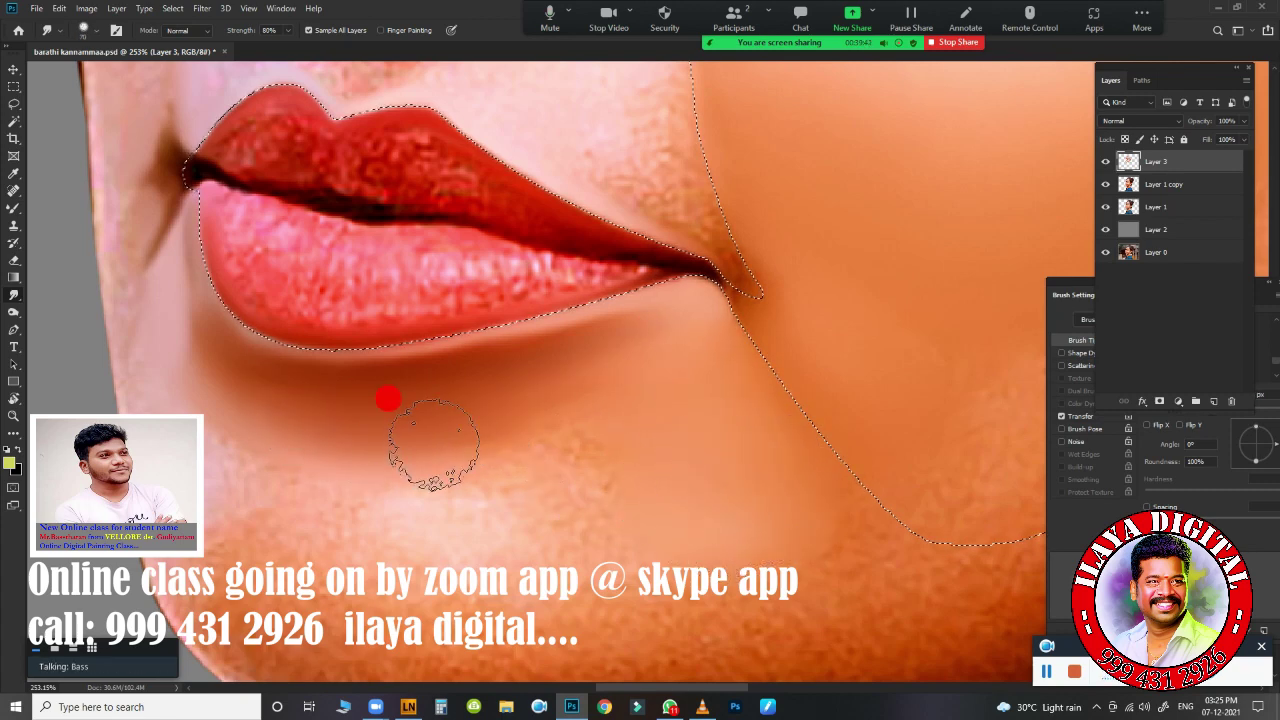
left_click_drag(246, 349, 229, 343)
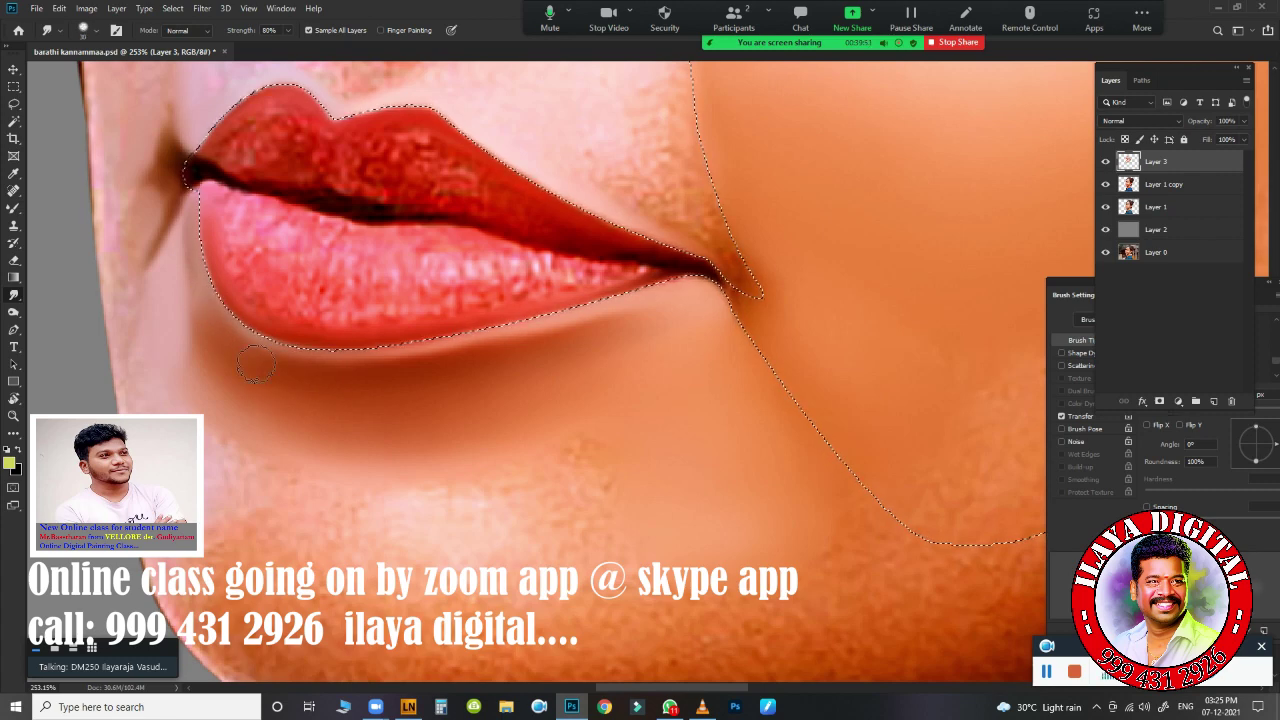
left_click(579, 348)
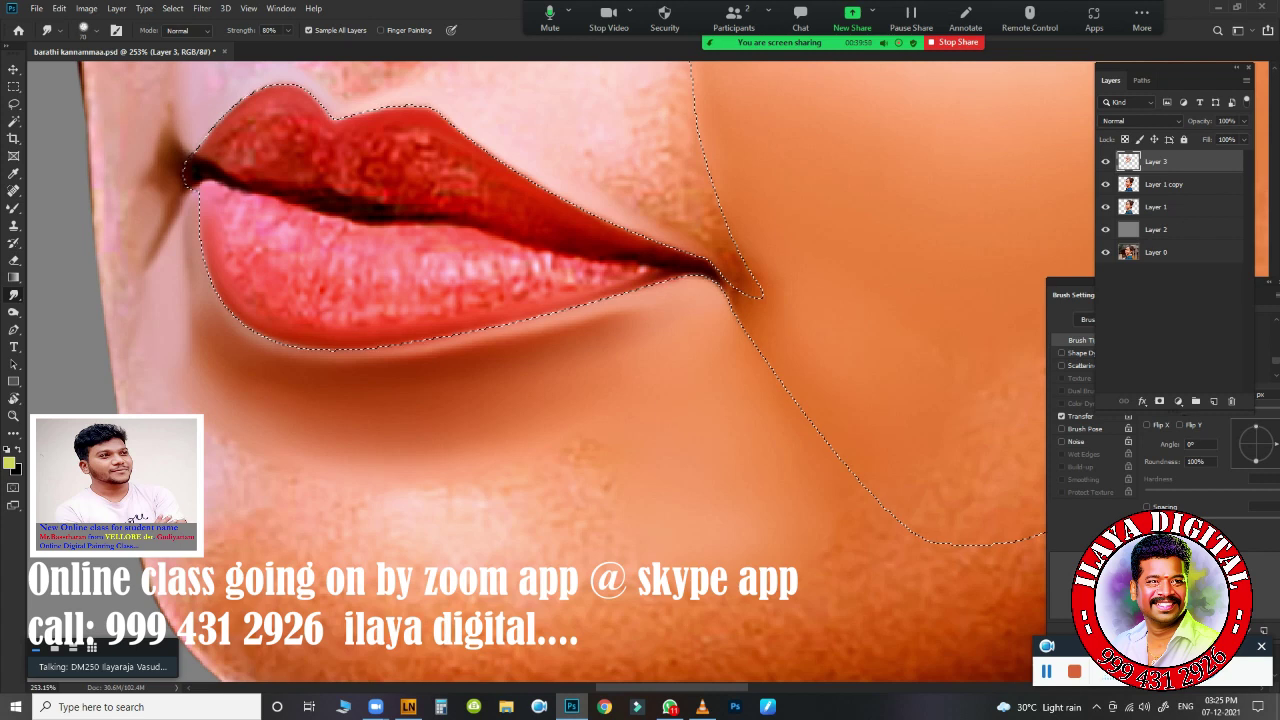
left_click_drag(429, 514, 443, 529)
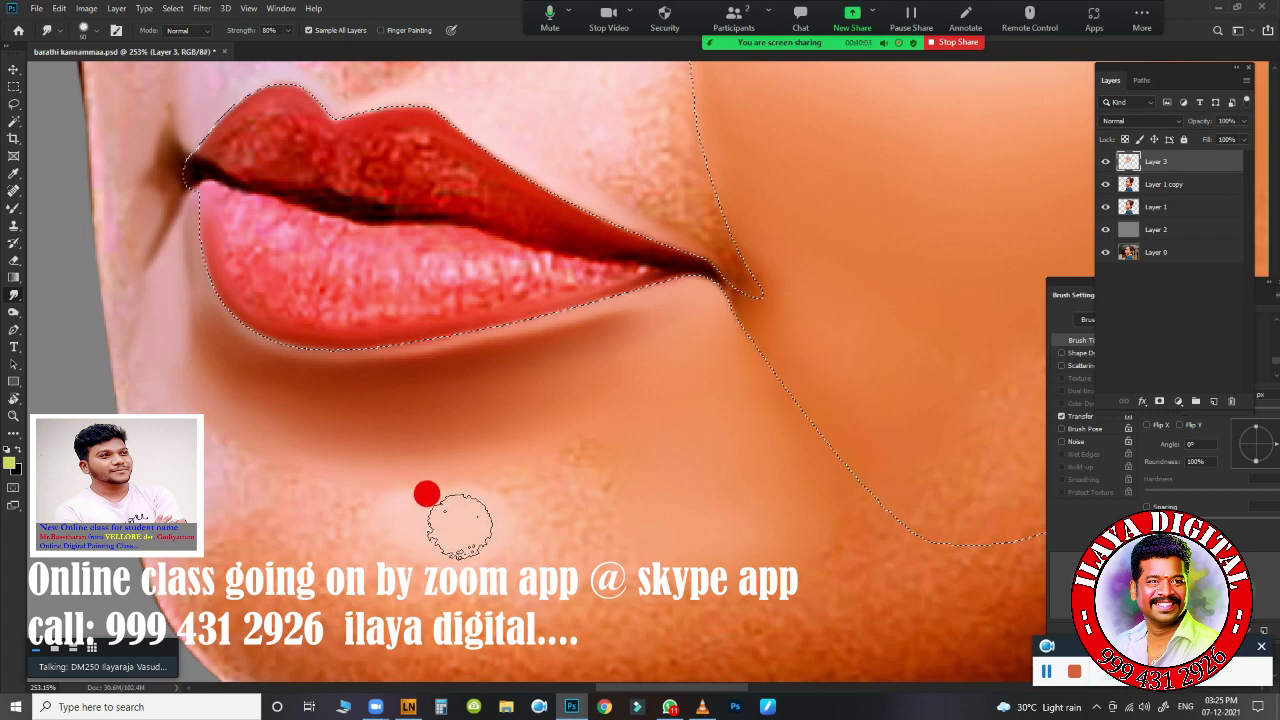
left_click(572, 490)
left_click(592, 488)
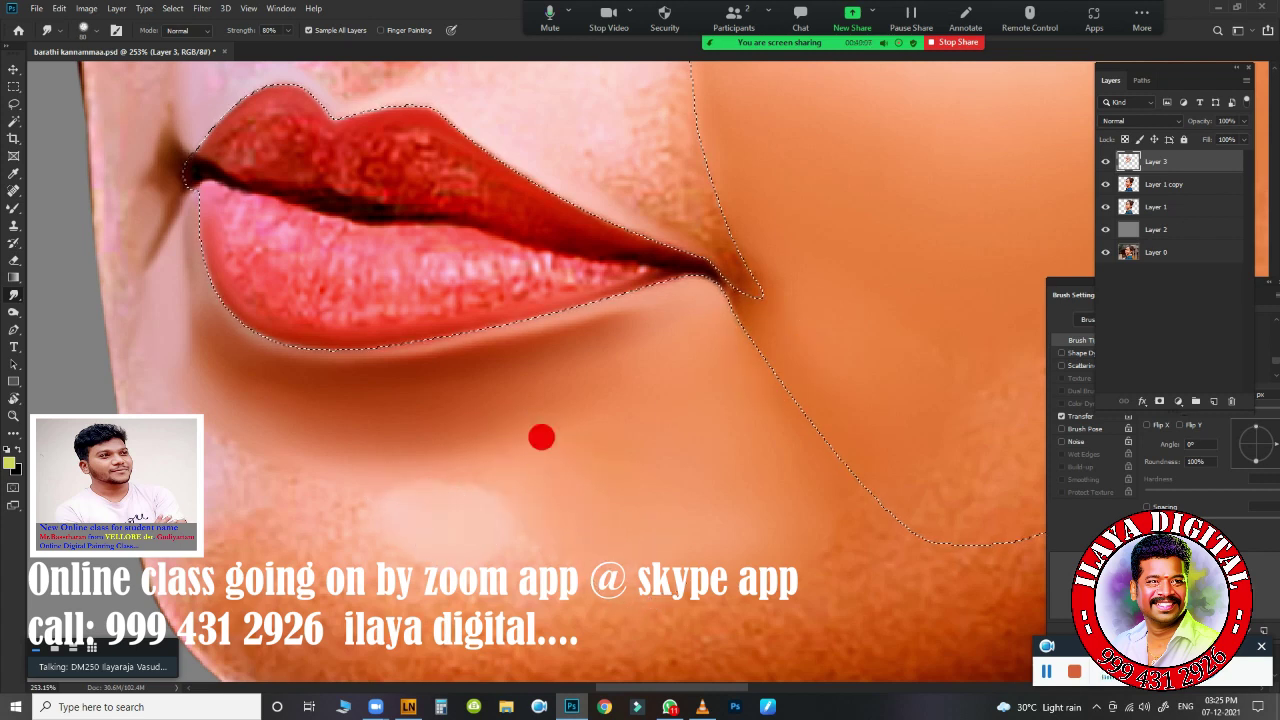
mouse_move(198, 446)
left_mouse_down()
mouse_move(208, 493)
mouse_move(162, 313)
left_mouse_up()
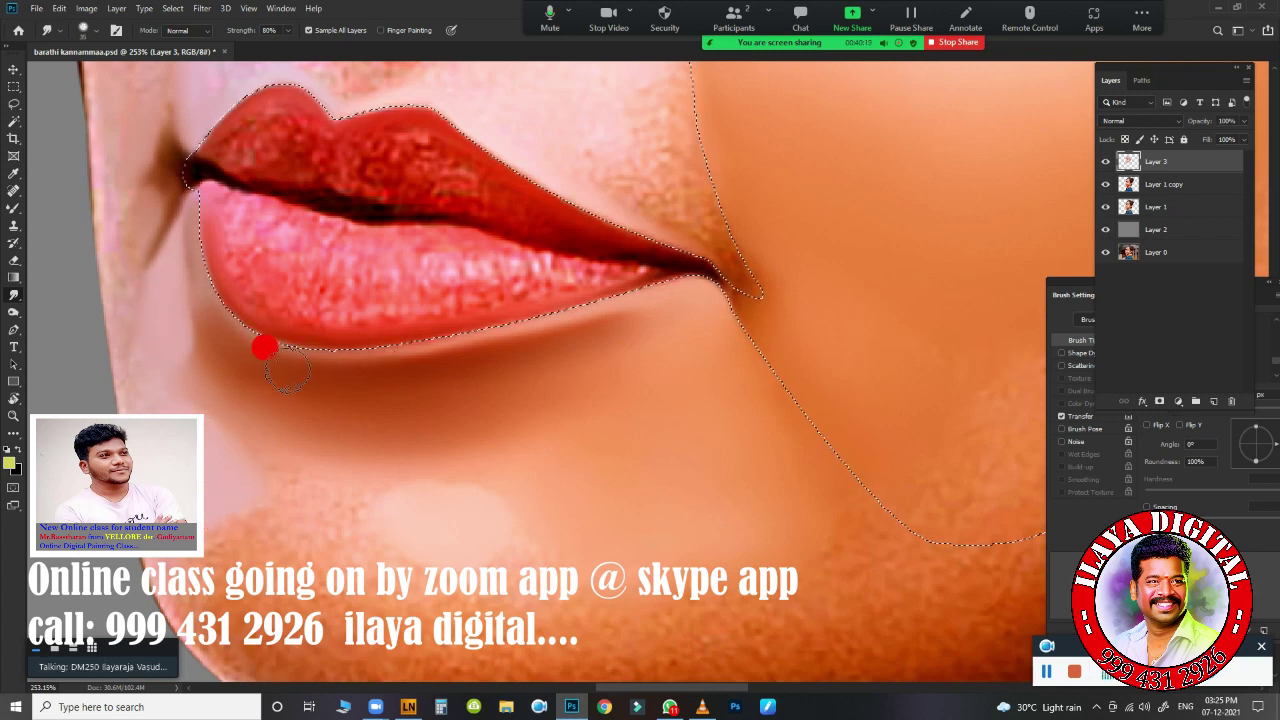
mouse_move(359, 482)
left_mouse_down()
mouse_move(457, 523)
mouse_move(429, 529)
left_mouse_up()
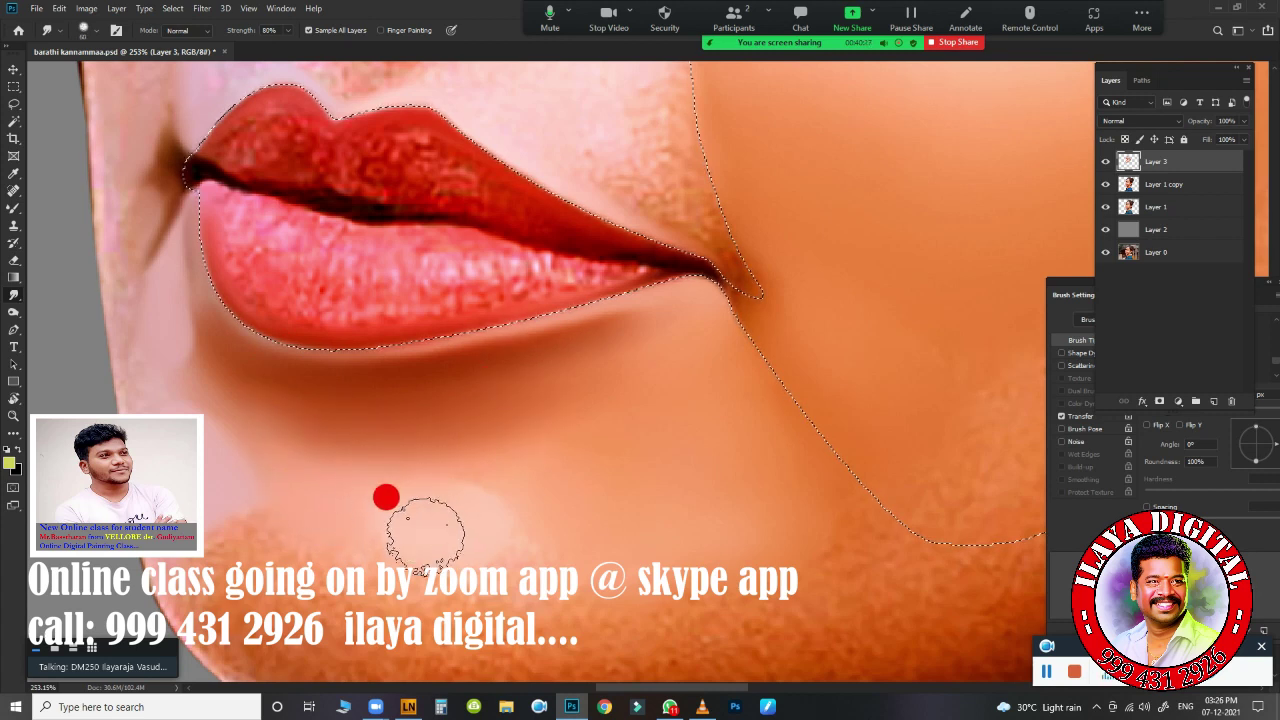
- Zoom to 275% around the nose and smudge the lip corner and the skin above the lip
scroll(568, 326, "down", 3)
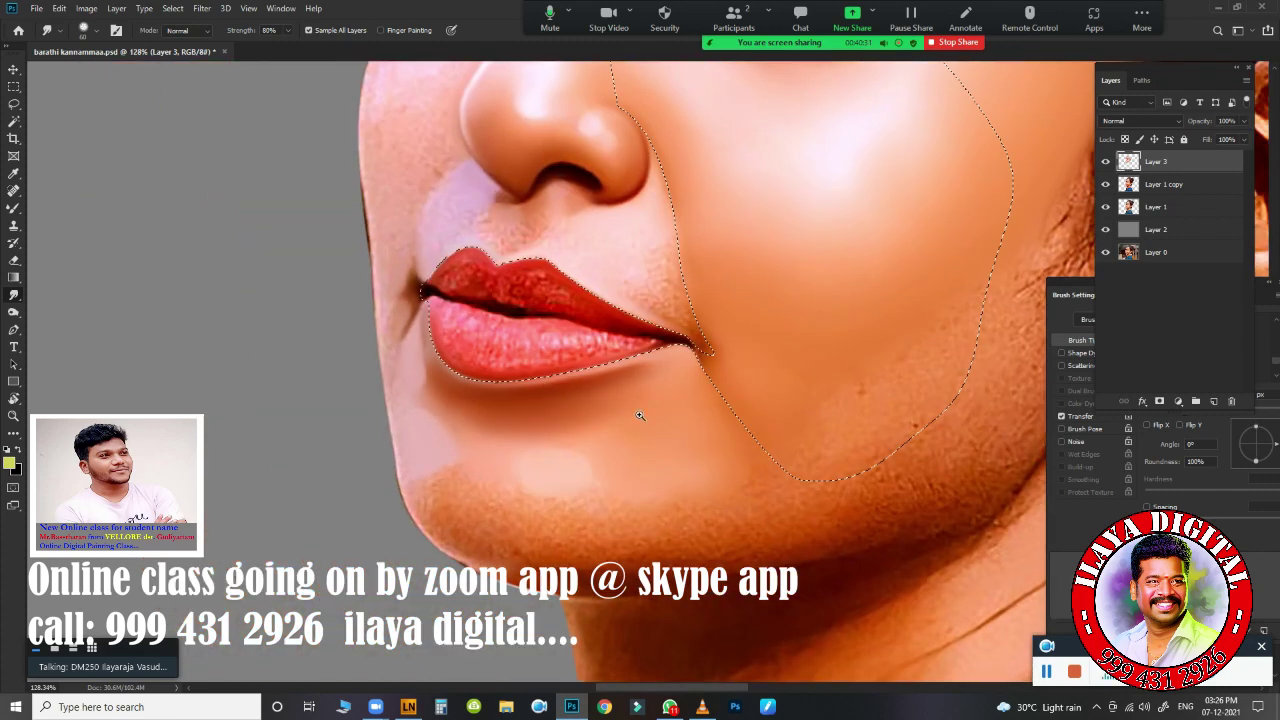
scroll(568, 326, "up", 2)
left_click_drag(568, 326, 458, 526)
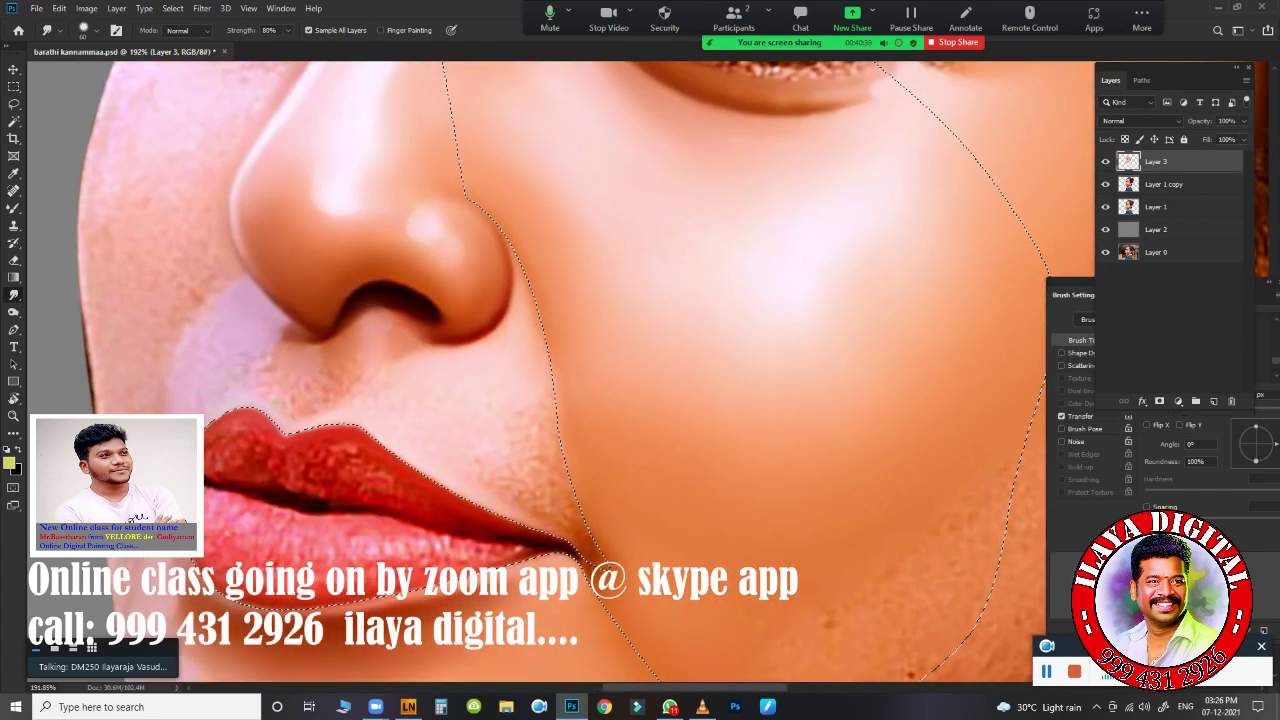
scroll(563, 413, "up", 2)
scroll(563, 413, "up", 2)
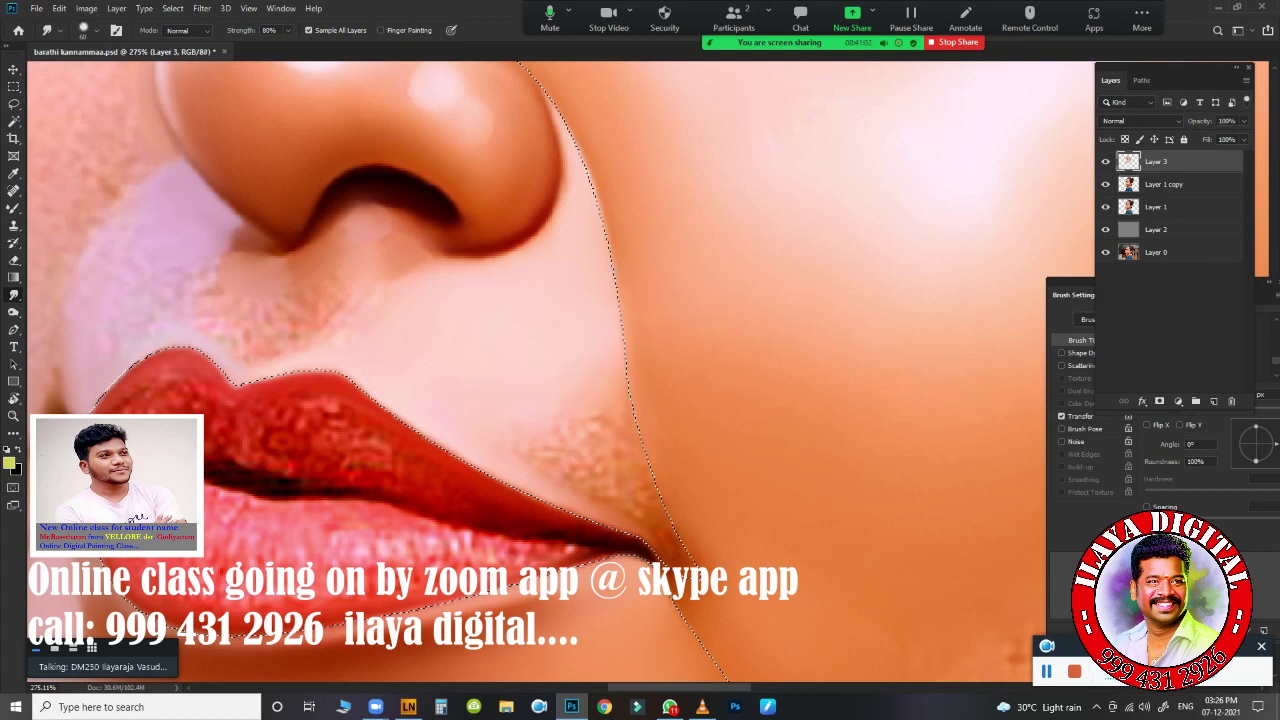
mouse_move(548, 423)
left_mouse_down()
mouse_move(608, 428)
mouse_move(643, 457)
mouse_move(590, 505)
left_mouse_up()
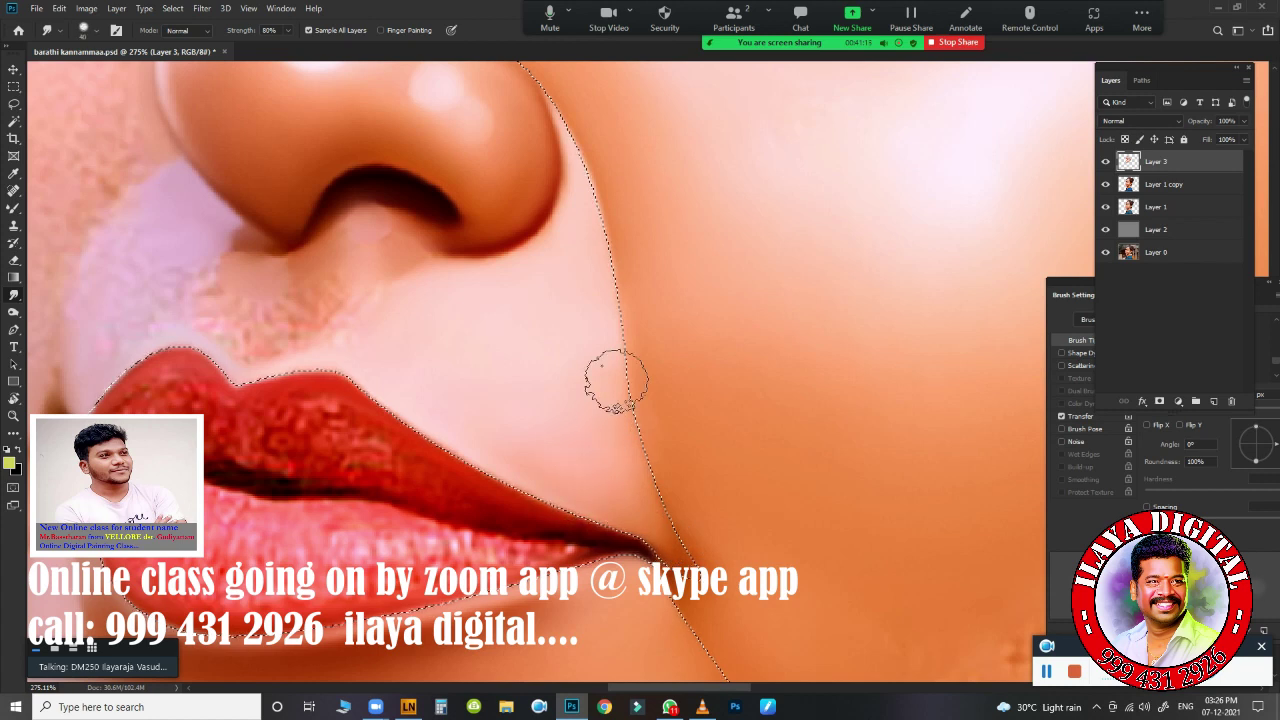
mouse_move(365, 252)
left_mouse_down()
mouse_move(357, 306)
mouse_move(440, 286)
left_mouse_up()
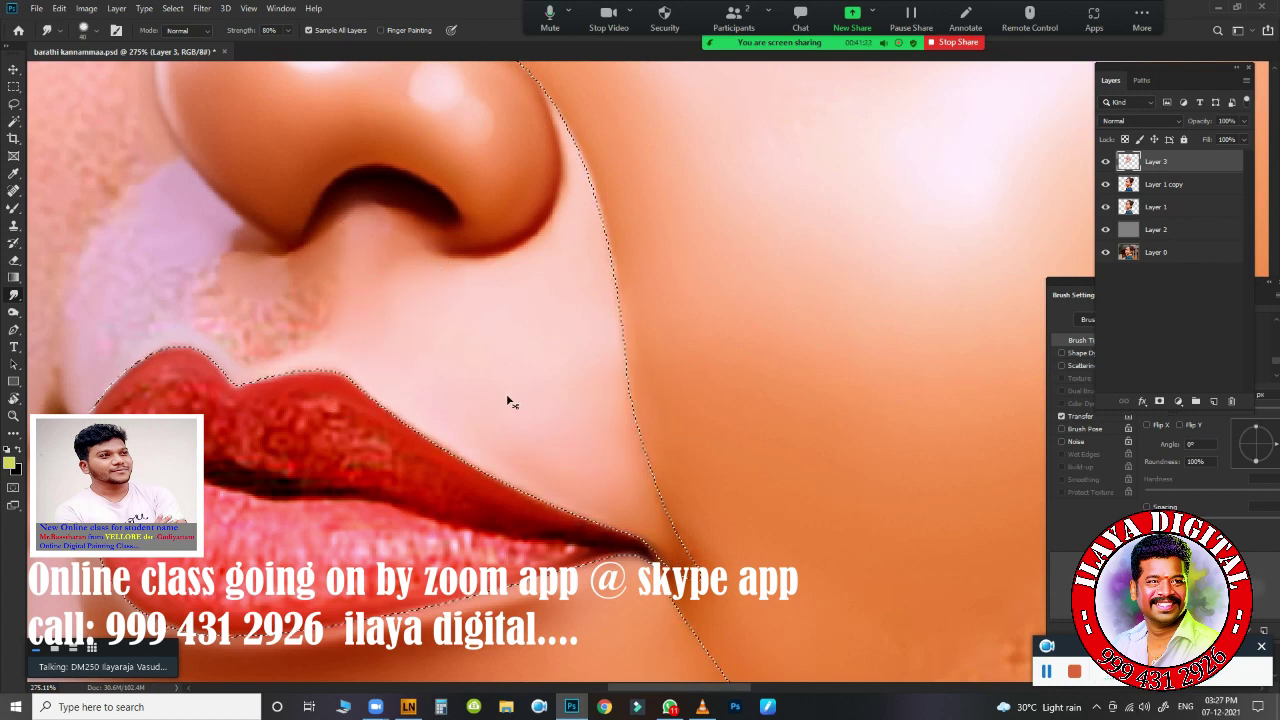
scroll(509, 400, "down", 5)
scroll(749, 434, "down", 2)
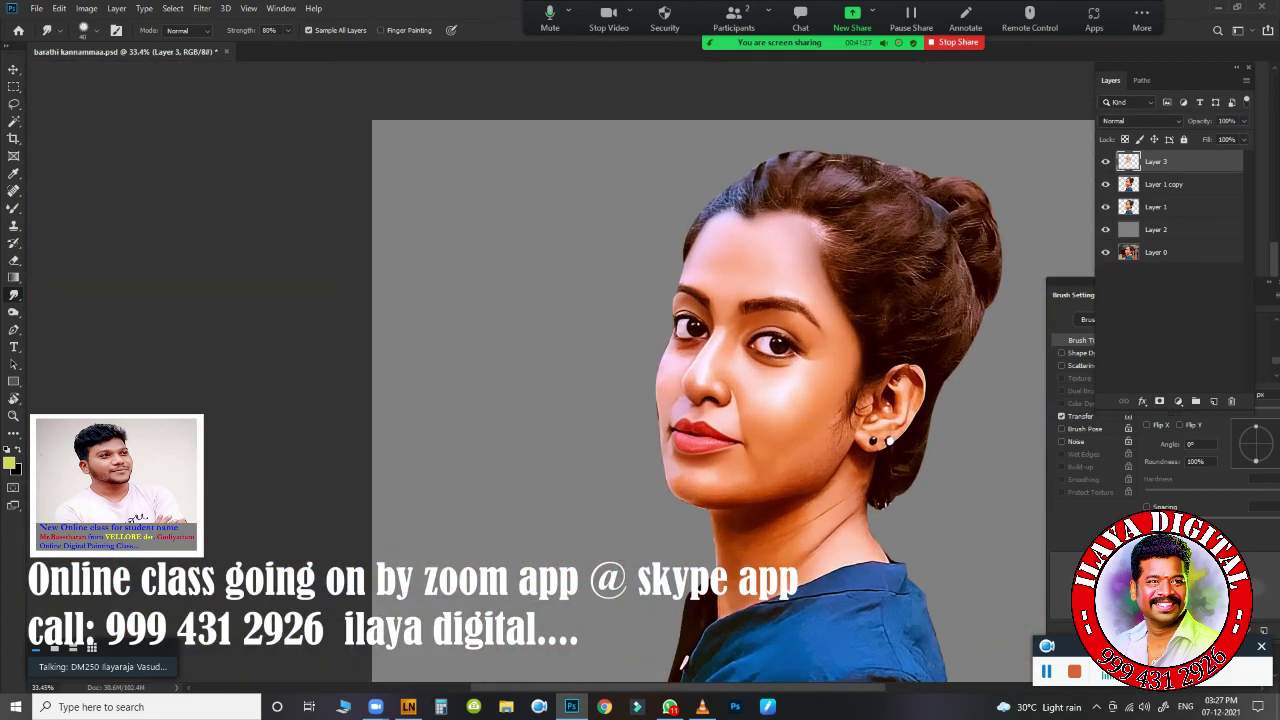
- Tilt the canvas view and soften the upper nostril edge and the cheek beside the nose
scroll(754, 359, "up", 4)
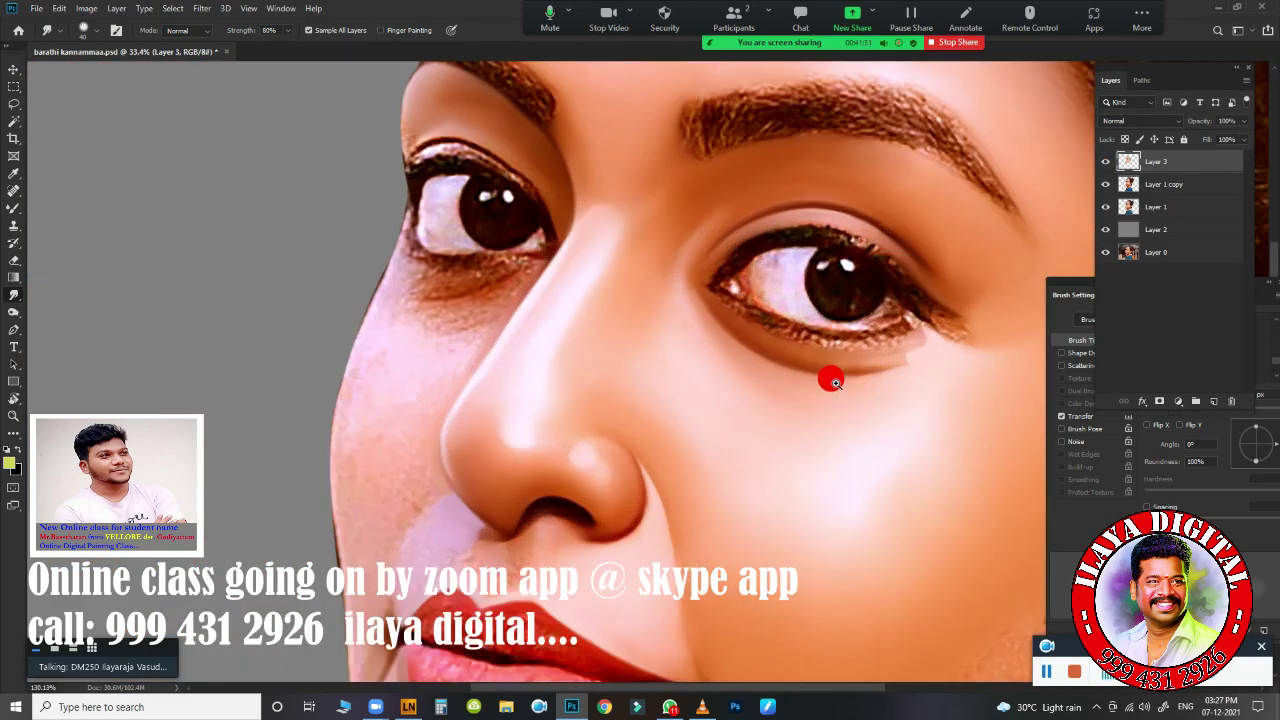
scroll(829, 374, "up", 1)
key("r")
left_click_drag(386, 500, 888, 446)
scroll(806, 231, "up", 3)
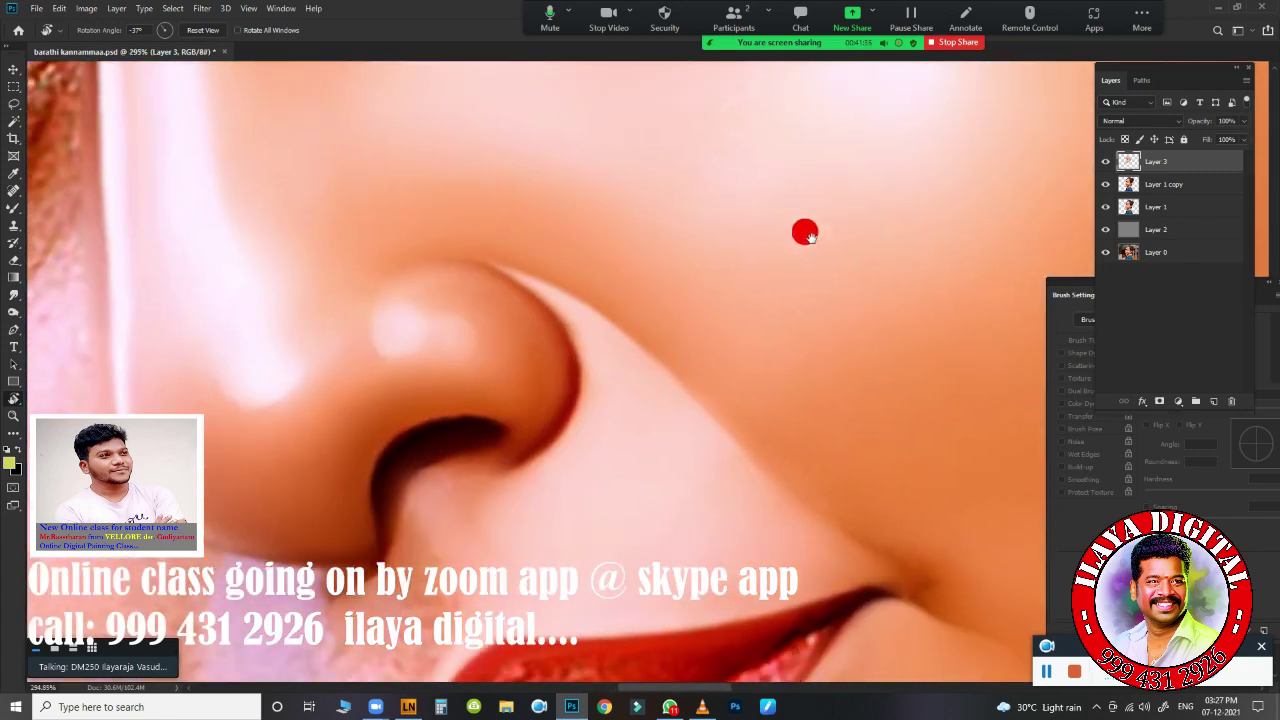
key("r")
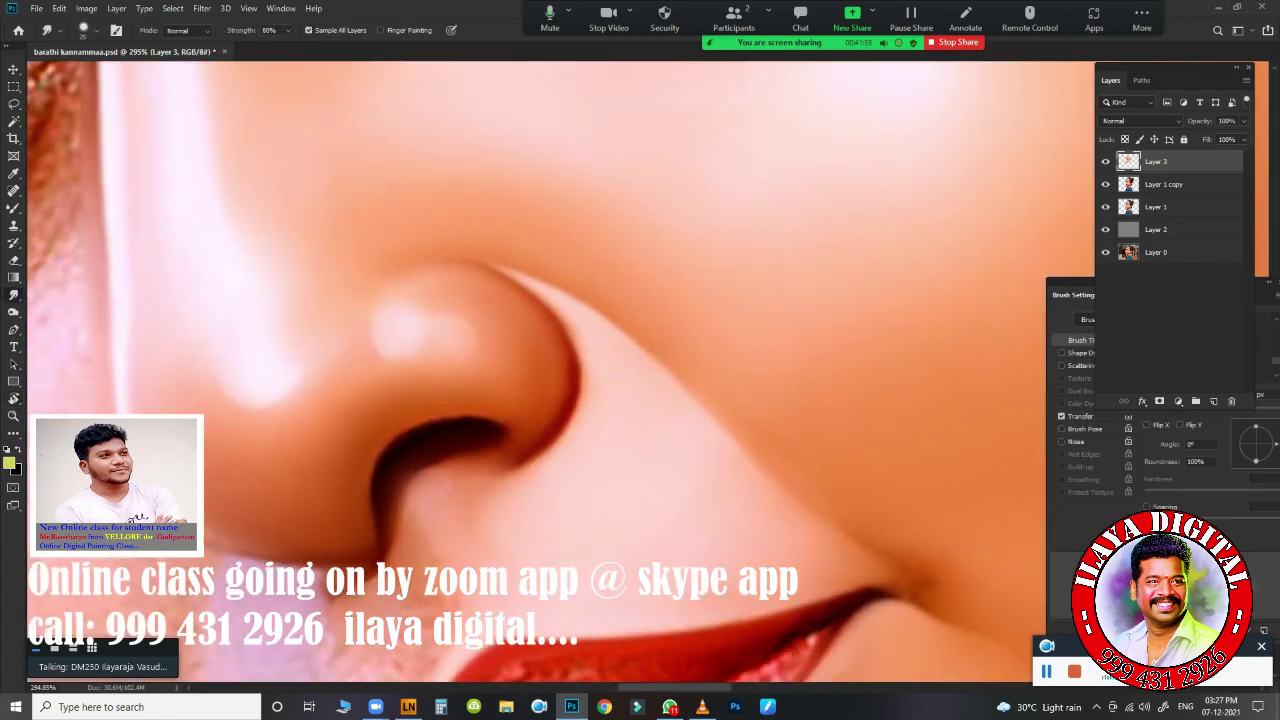
mouse_move(529, 322)
left_mouse_down()
mouse_move(508, 289)
mouse_move(449, 257)
left_mouse_up()
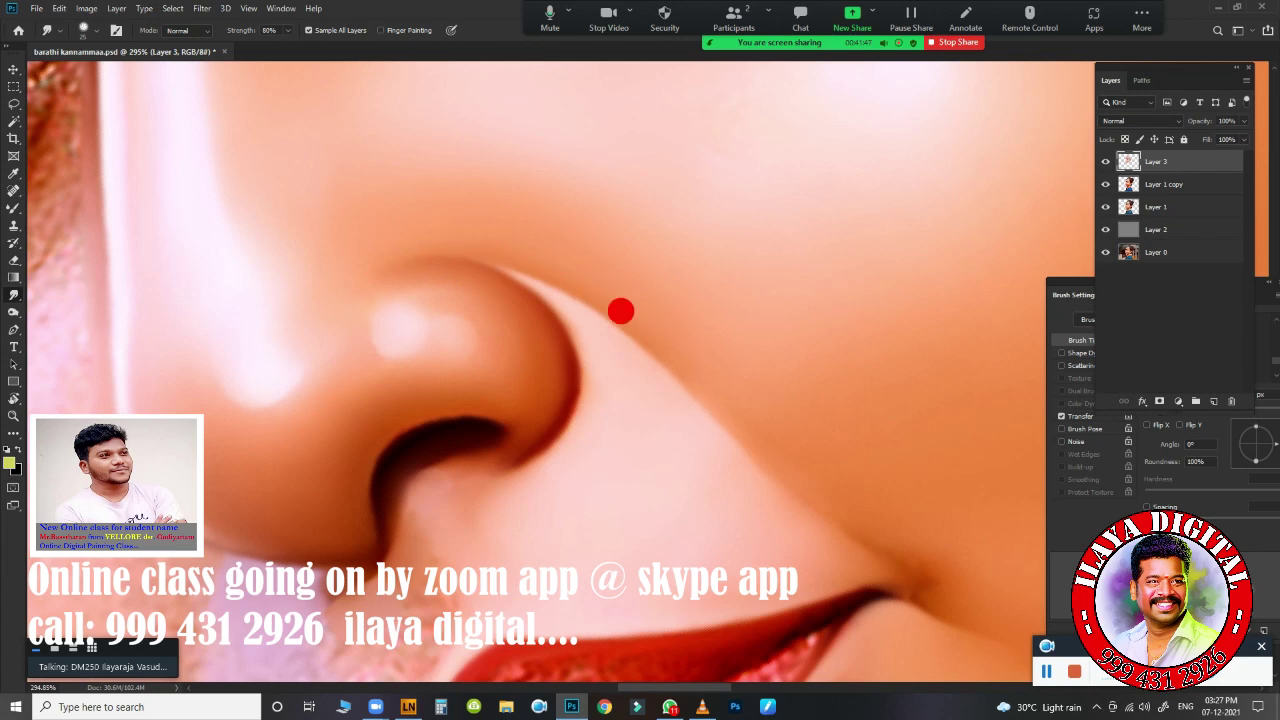
left_click_drag(620, 311, 695, 355)
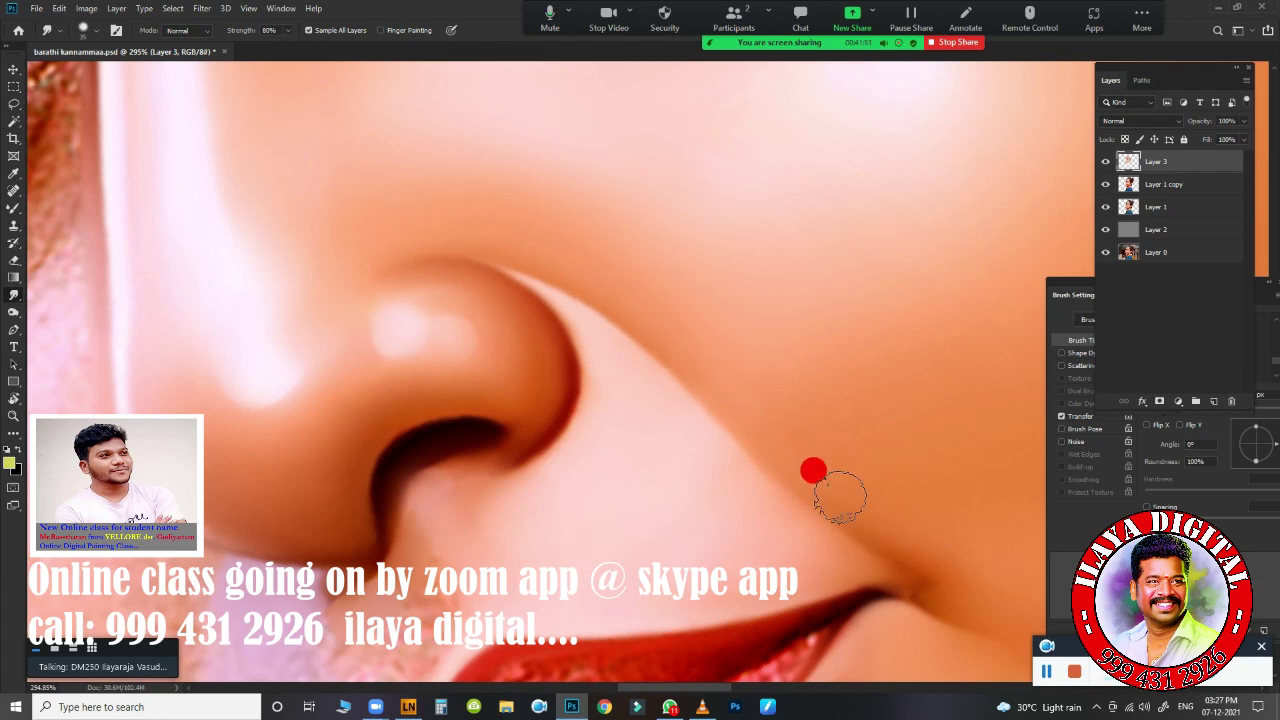
- Soften the lip corner outward into the cheek skin
left_click_drag(666, 423, 516, 243)
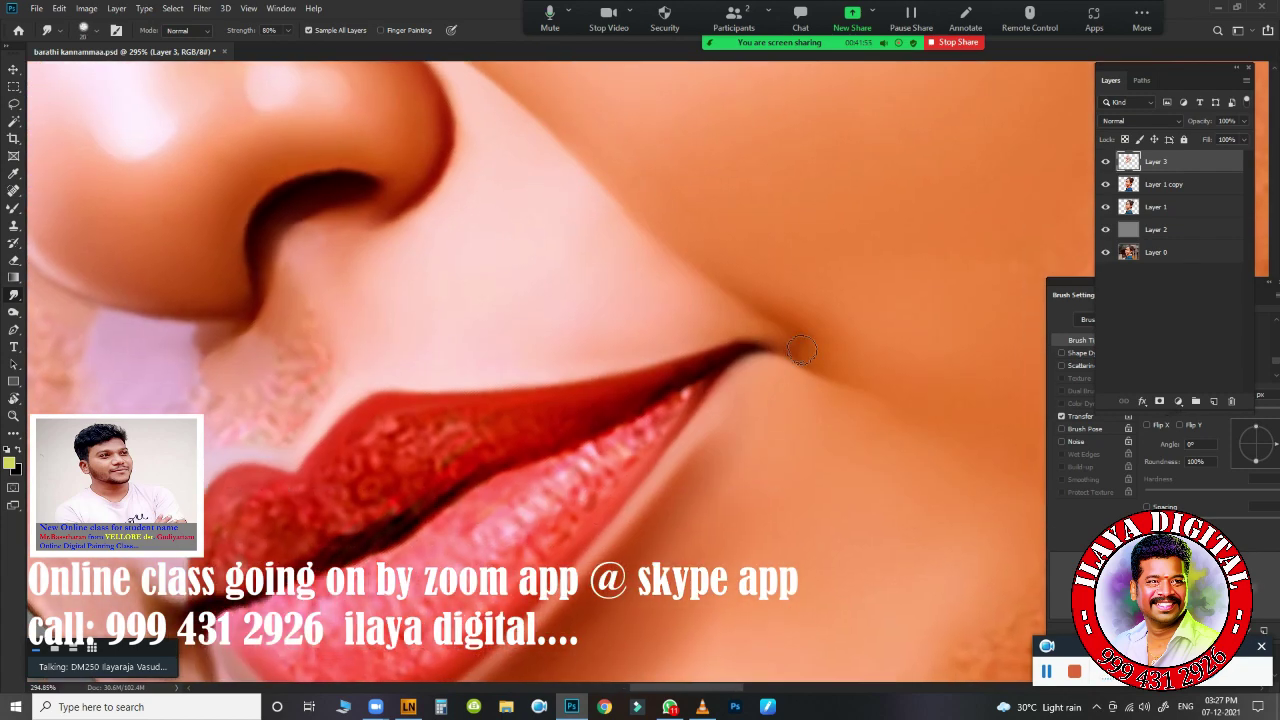
left_click_drag(741, 358, 826, 340)
mouse_move(697, 320)
left_mouse_down()
mouse_move(751, 206)
mouse_move(686, 103)
left_mouse_up()
scroll(640, 360, "down", 3)
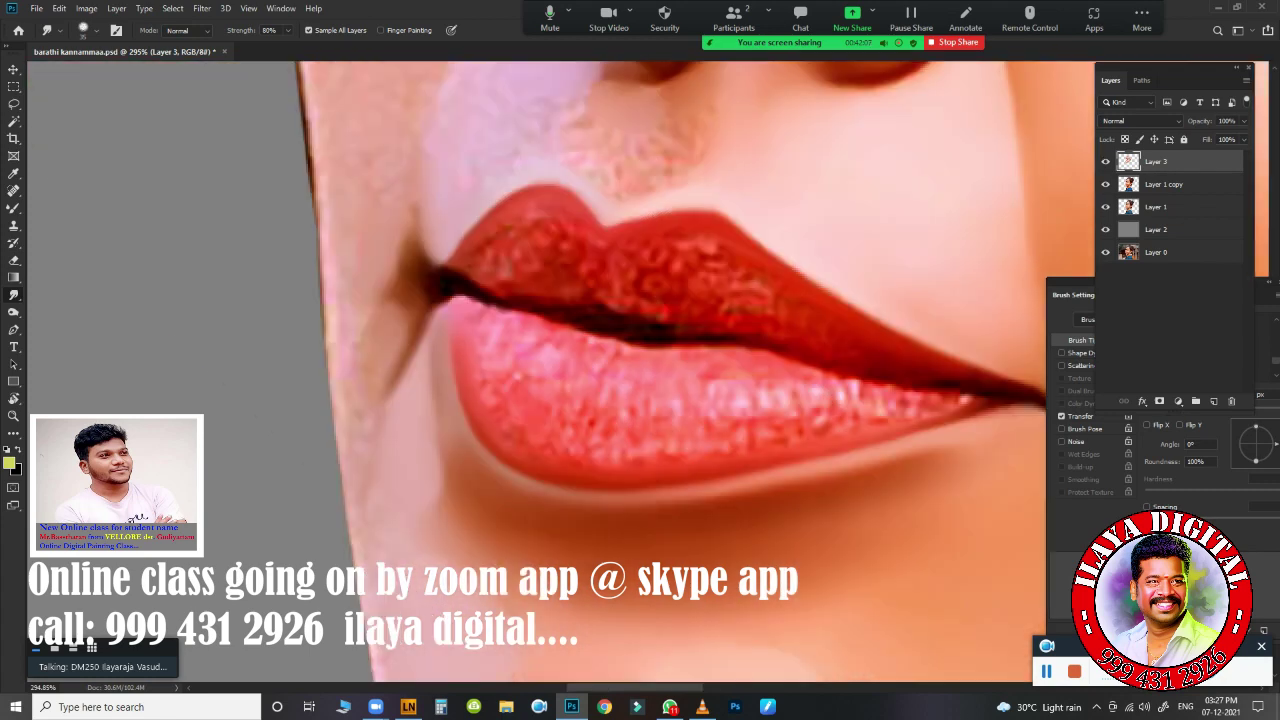
left_click_drag(697, 251, 565, 393)
scroll(565, 393, "up", 2)
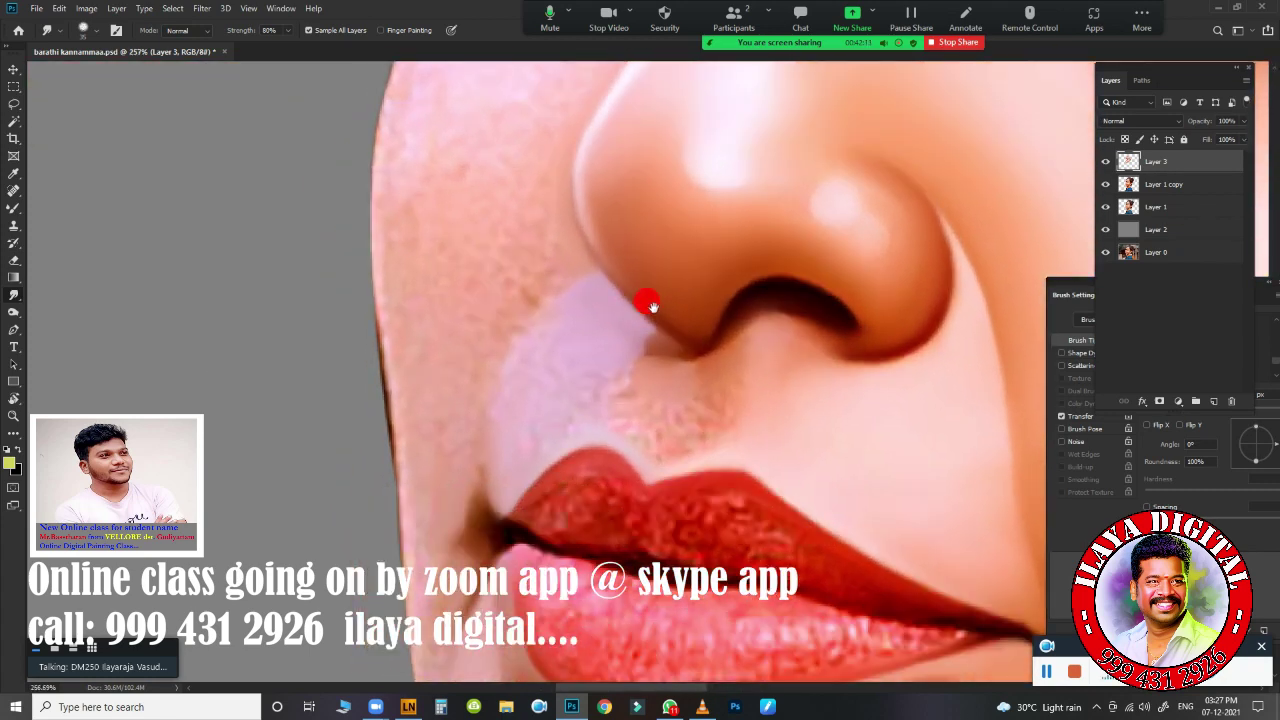
- Trace a Pen path from the lip corner around the nostril and load it as a selection
key("p")
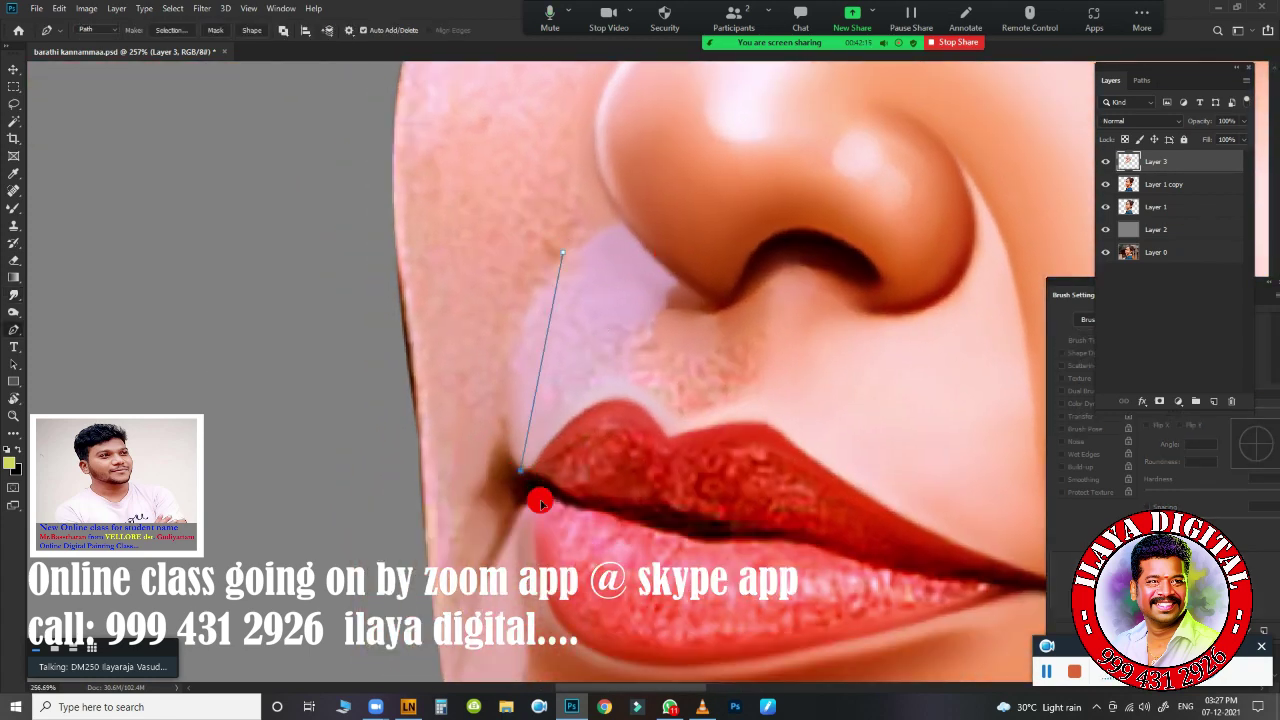
left_click_drag(540, 504, 560, 560)
scroll(704, 457, "down", 3)
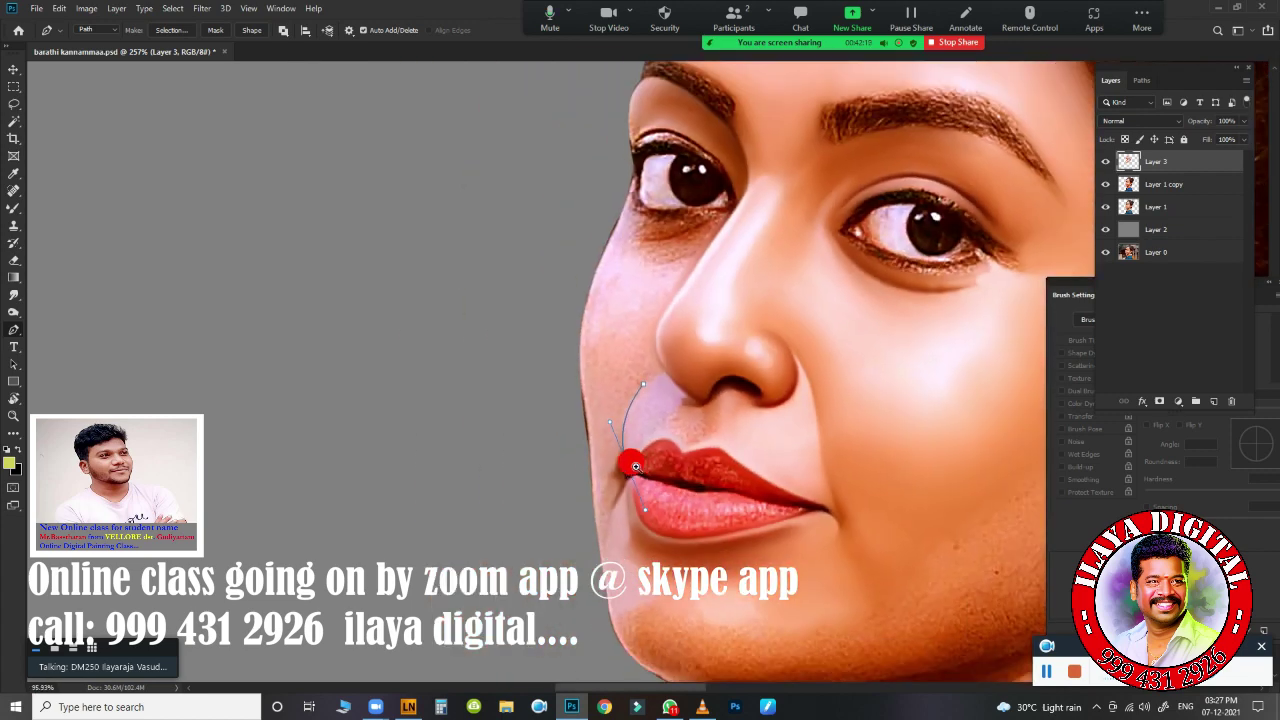
scroll(640, 400, "up", 3)
left_click_drag(660, 470, 686, 492)
left_click_drag(810, 315, 841, 358)
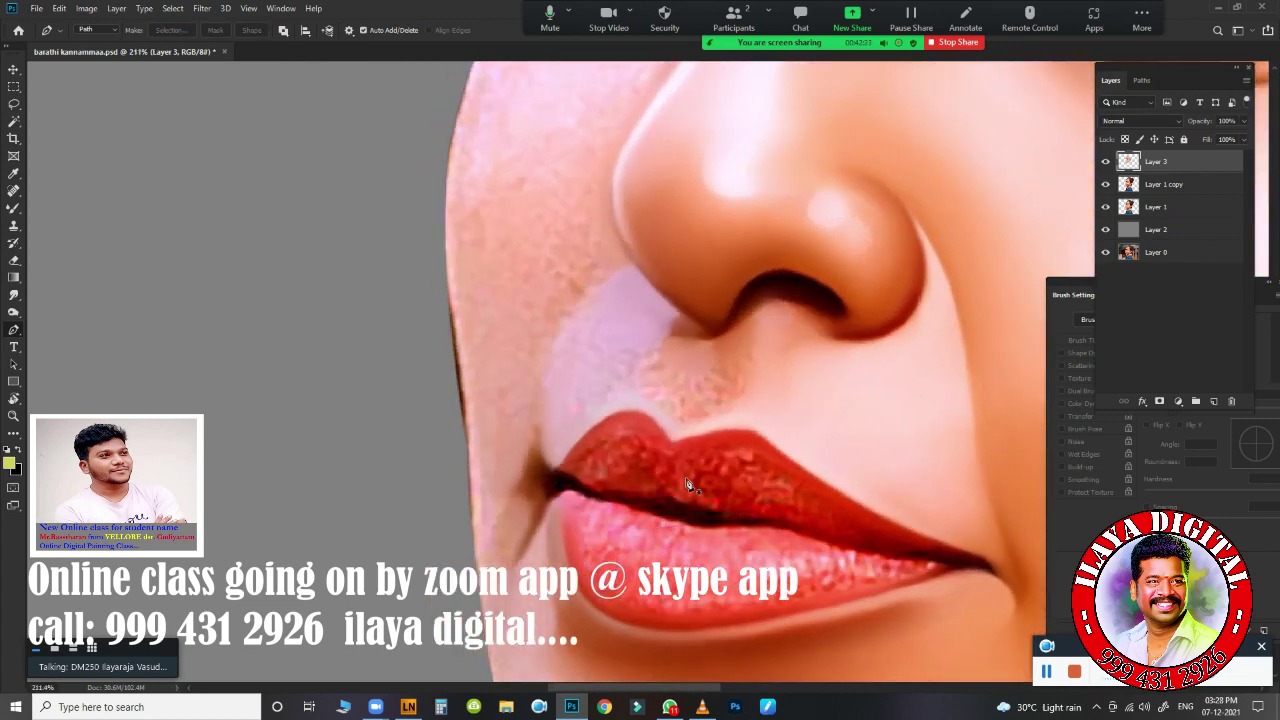
scroll(522, 441, "up", 2)
key("ctrl+Return")
- Smudge the grainy skin below and beside the nostril inside the selection, then deselect
key("r")
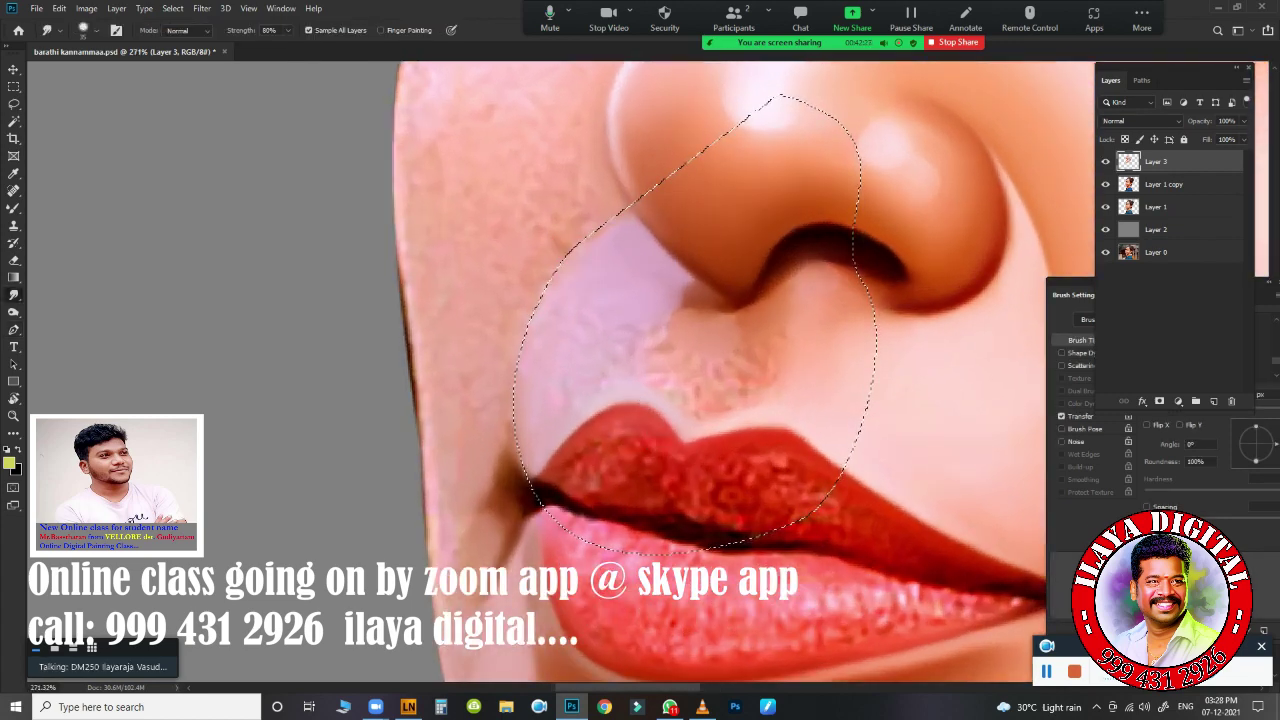
left_click_drag(580, 243, 514, 386)
left_click_drag(642, 332, 671, 329)
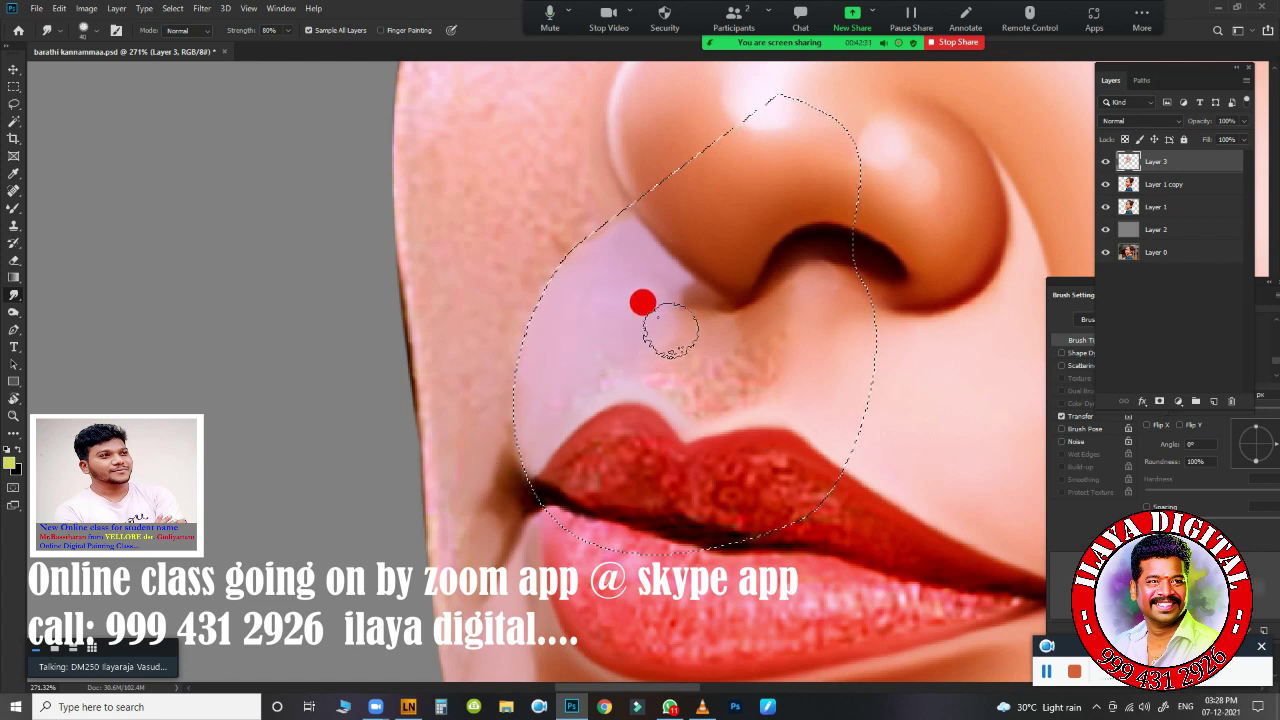
mouse_move(595, 358)
left_mouse_down()
mouse_move(586, 329)
mouse_move(670, 362)
mouse_move(714, 357)
mouse_move(739, 313)
mouse_move(680, 297)
left_mouse_up()
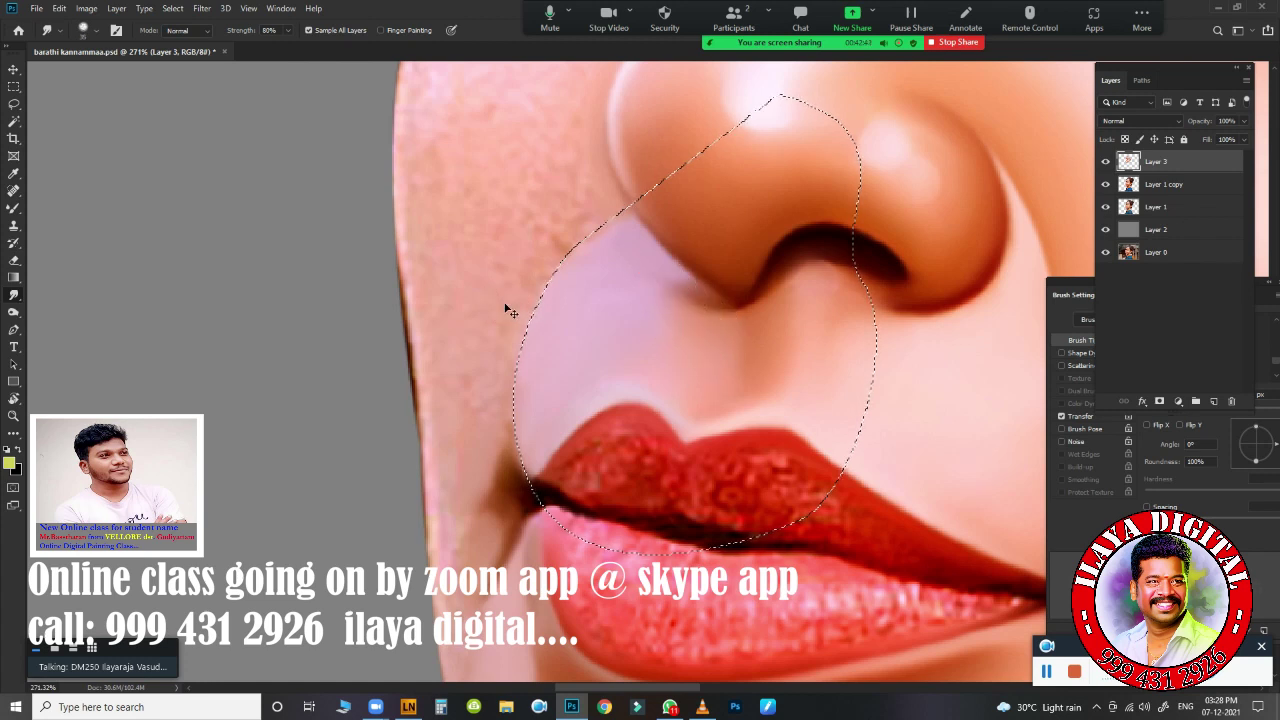
left_click_drag(594, 214, 587, 230)
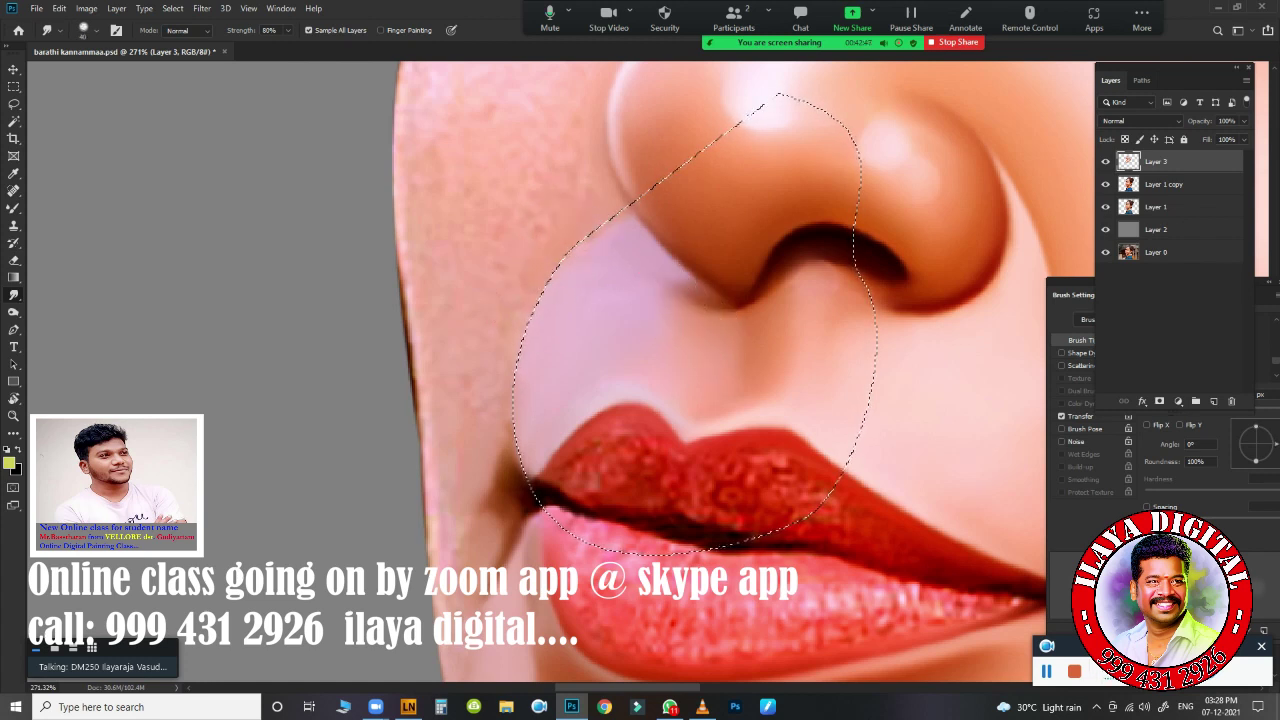
mouse_move(505, 385)
left_mouse_down()
mouse_move(517, 323)
mouse_move(600, 234)
left_mouse_up()
key("ctrl+d")
- Smudge the cheek edge down toward the left lip corner
scroll(780, 407, "down", 5)
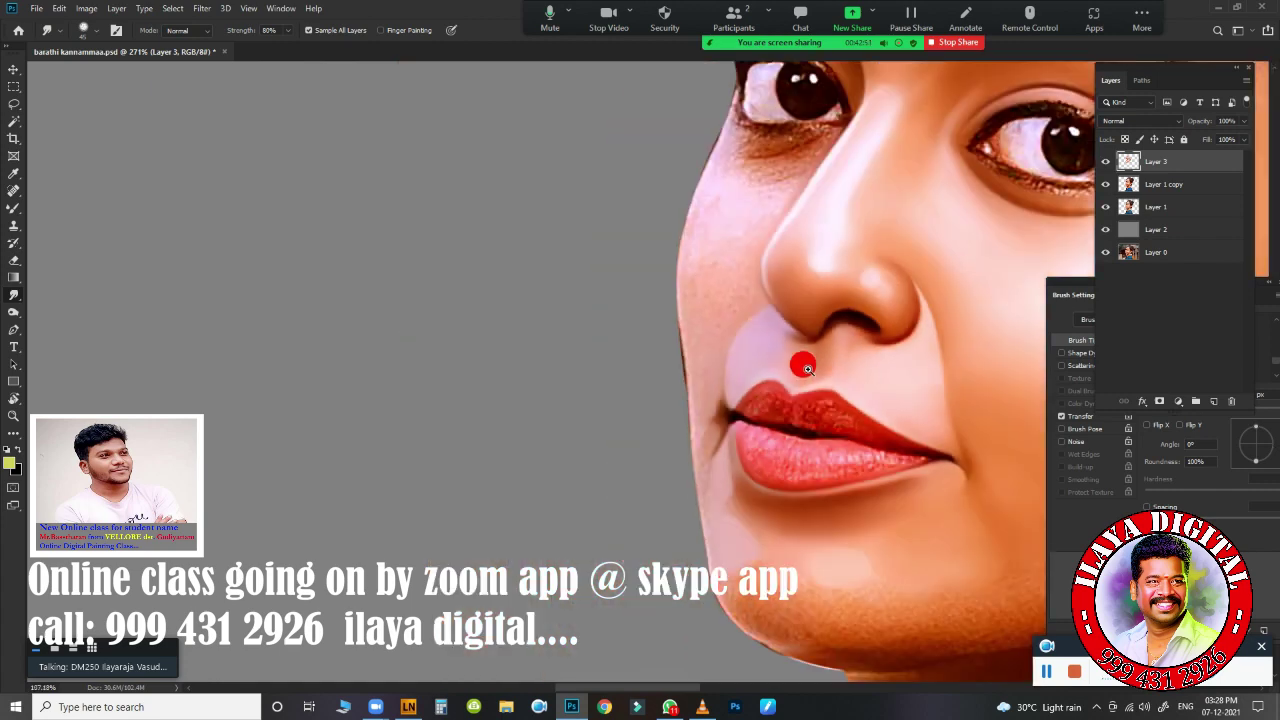
scroll(786, 366, "up", 3)
scroll(728, 384, "up", 3)
scroll(575, 328, "up", 1)
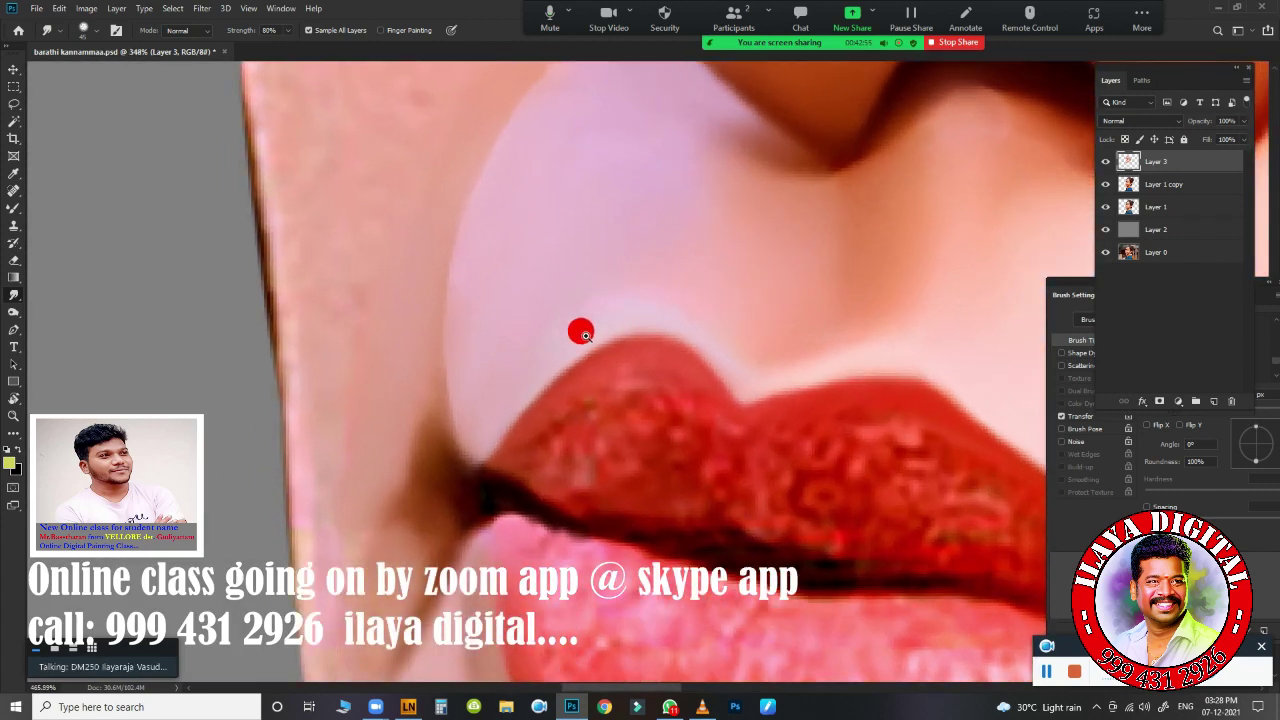
scroll(580, 329, "up", 1)
left_click_drag(490, 220, 462, 442)
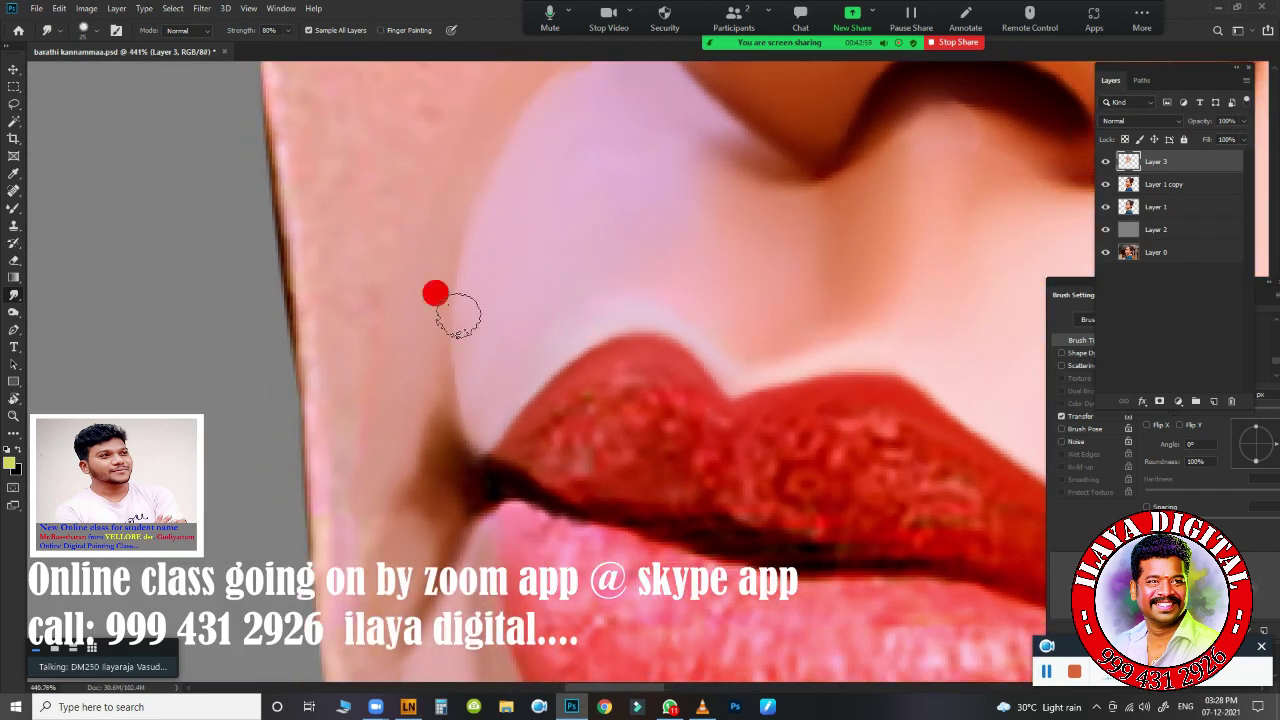
scroll(468, 497, "down", 10)
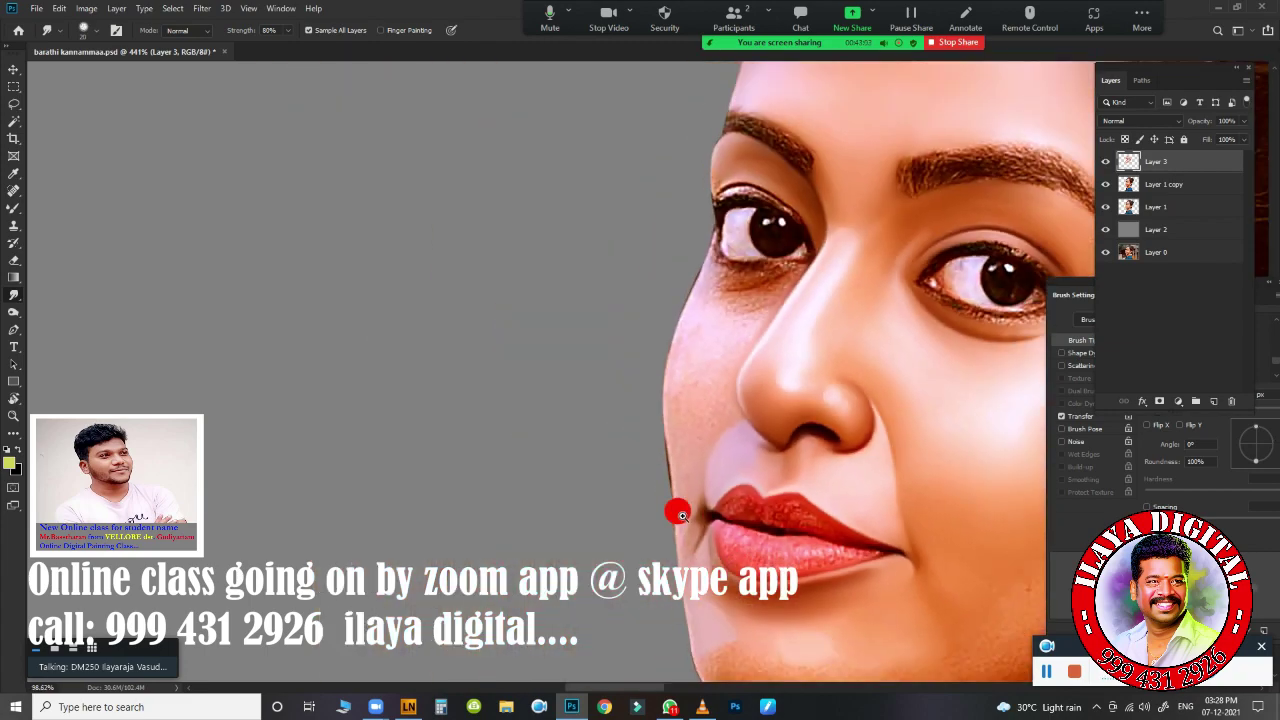
scroll(677, 509, "up", 1)
scroll(797, 440, "up", 4)
scroll(773, 447, "down", 5)
scroll(634, 366, "up", 1)
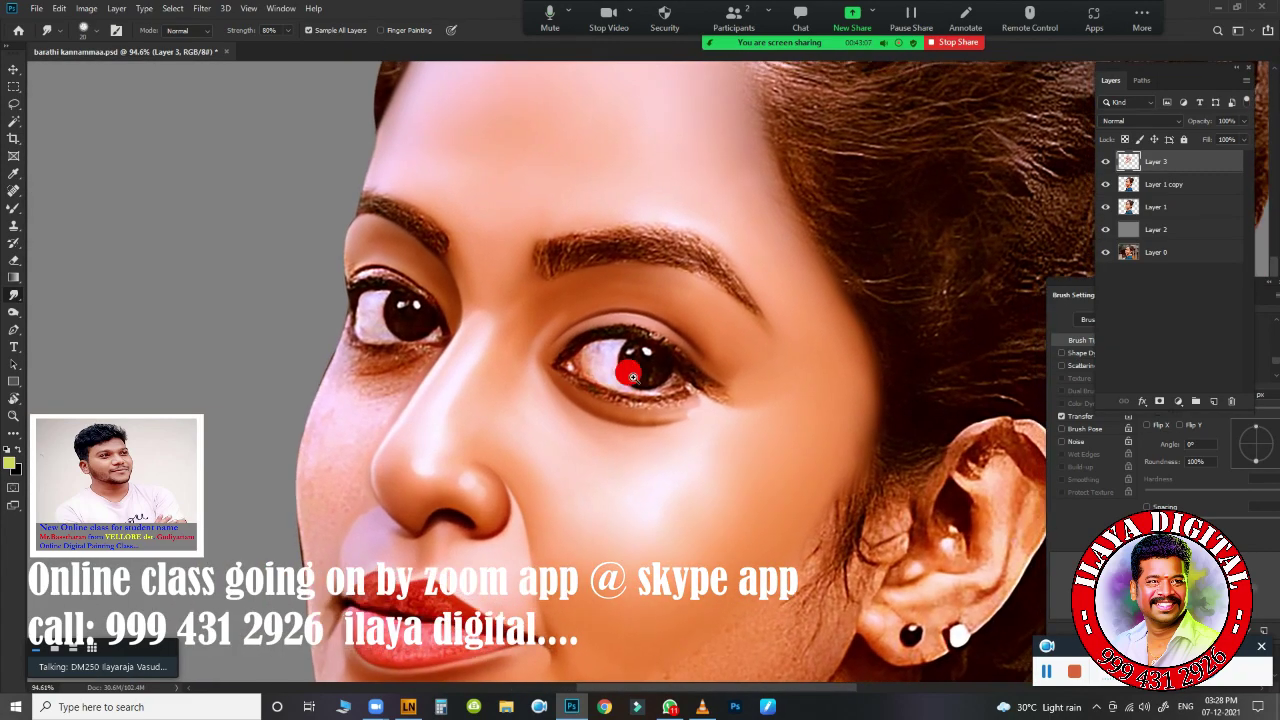
key("alt+bracketleft")
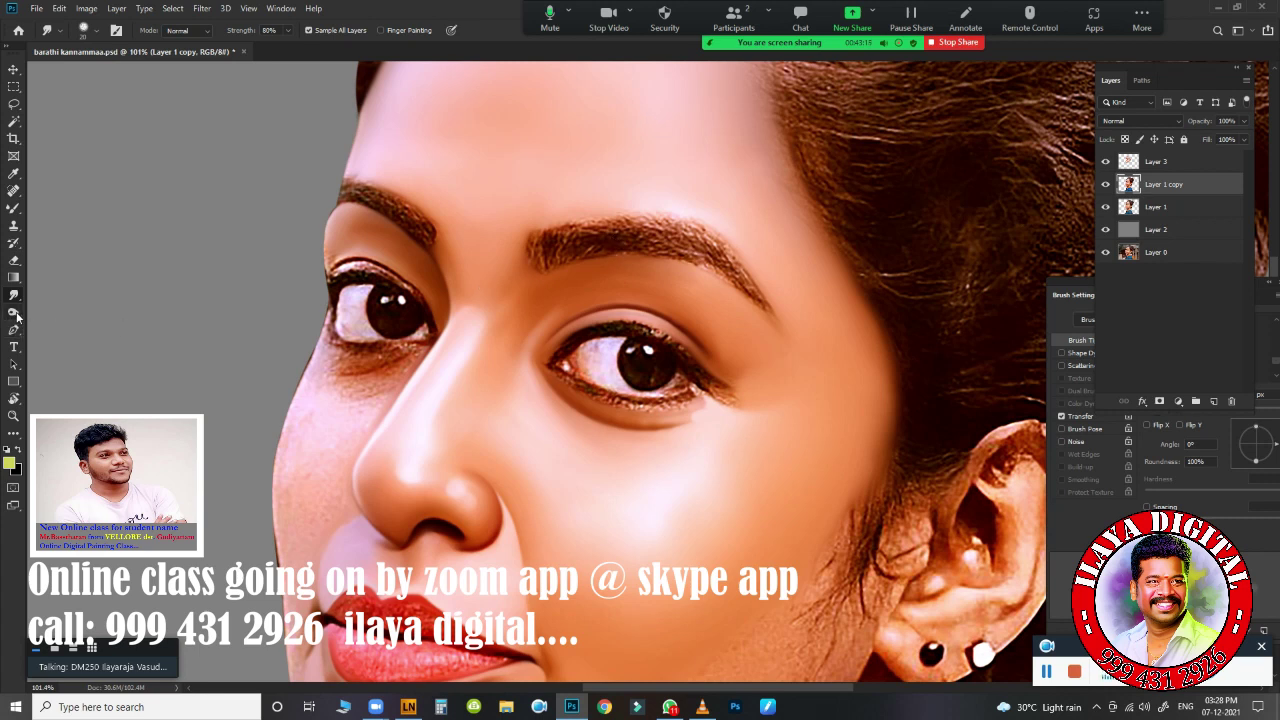
- Darken the eyebrow slightly with the Burn tool on Shadows at 30% exposure
left_click(15, 313)
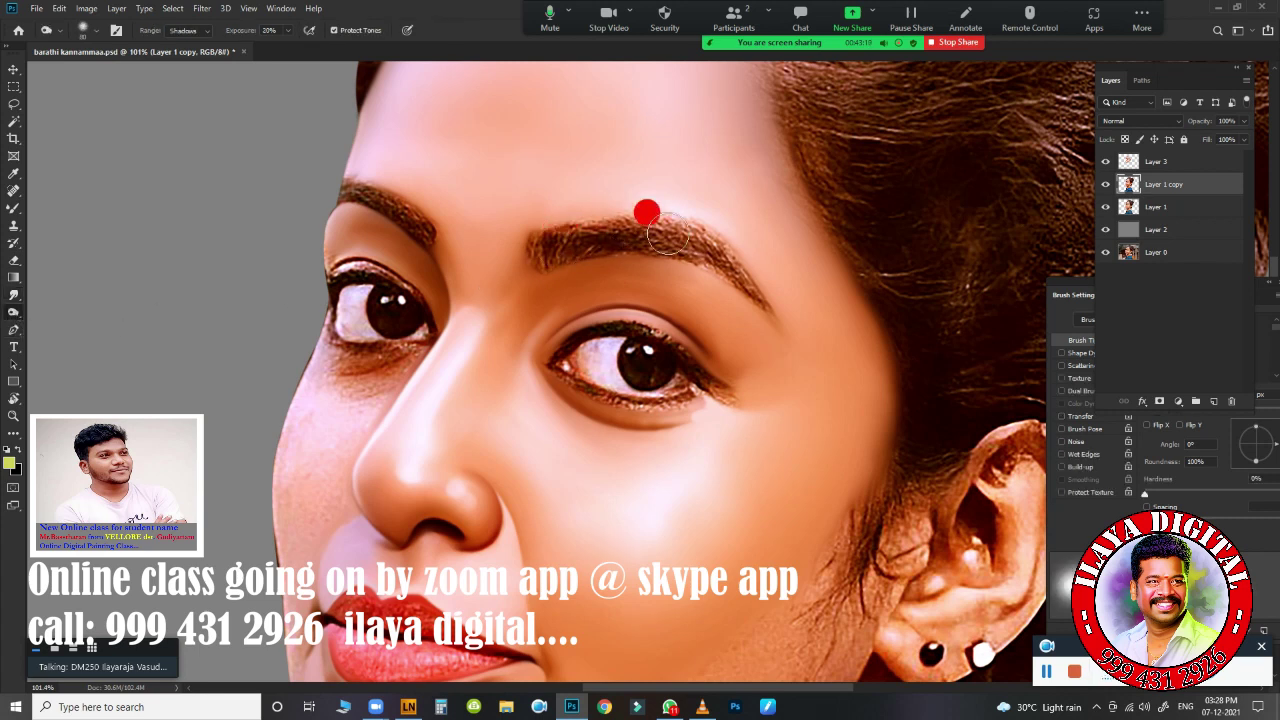
left_click_drag(666, 234, 619, 234)
left_click(289, 31)
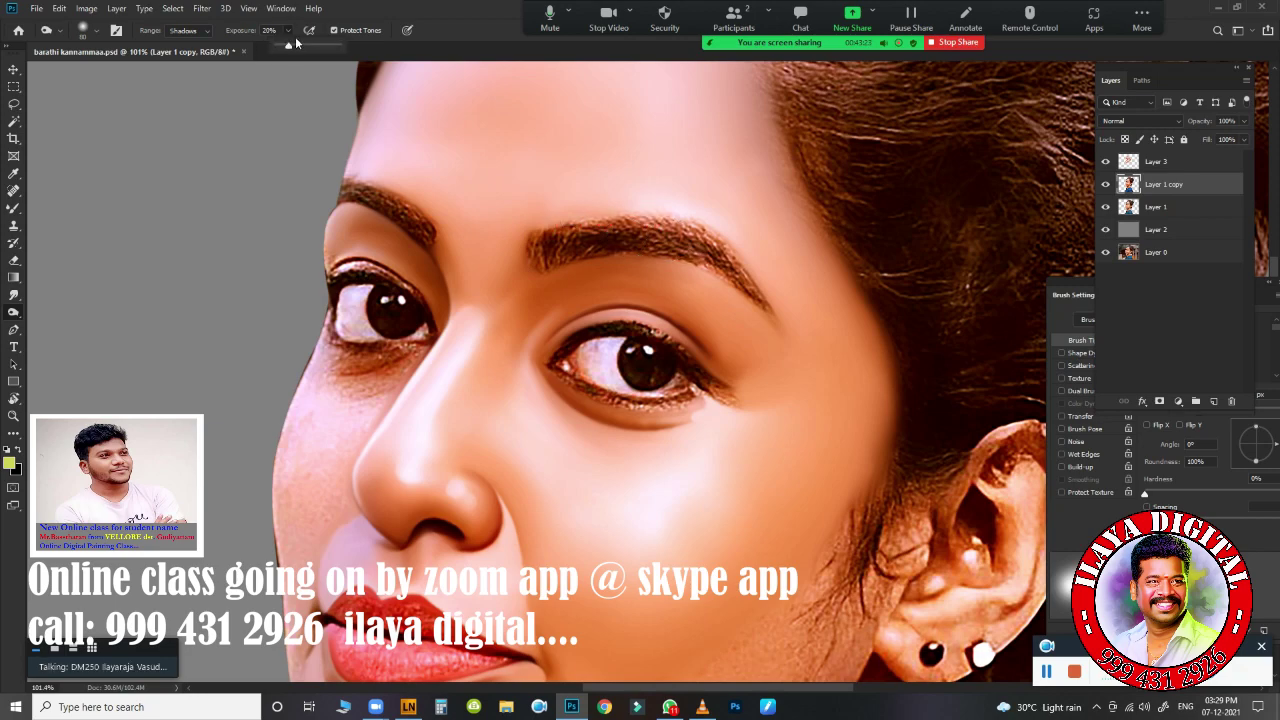
left_click(538, 229)
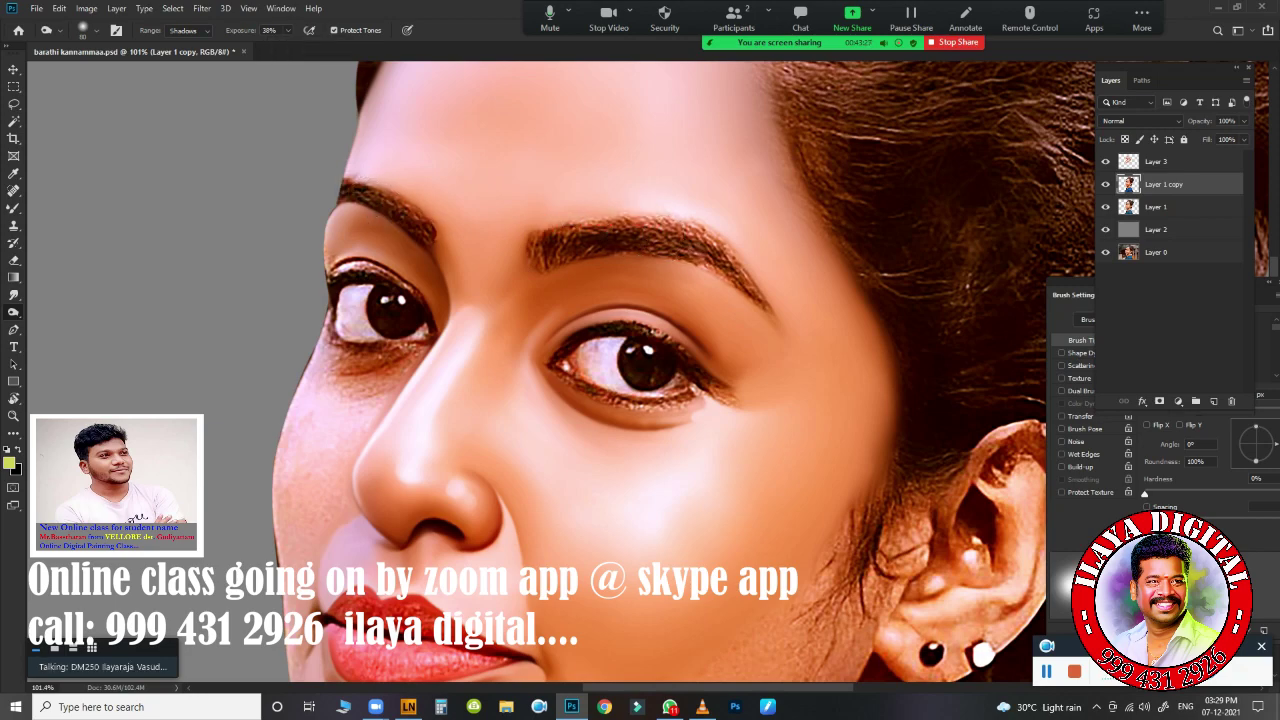
- On Layer 3, smudge the eyebrow's upper edge, body and lower edge smooth
left_click(1155, 163)
scroll(551, 266, "up", 5)
scroll(551, 266, "down", 3)
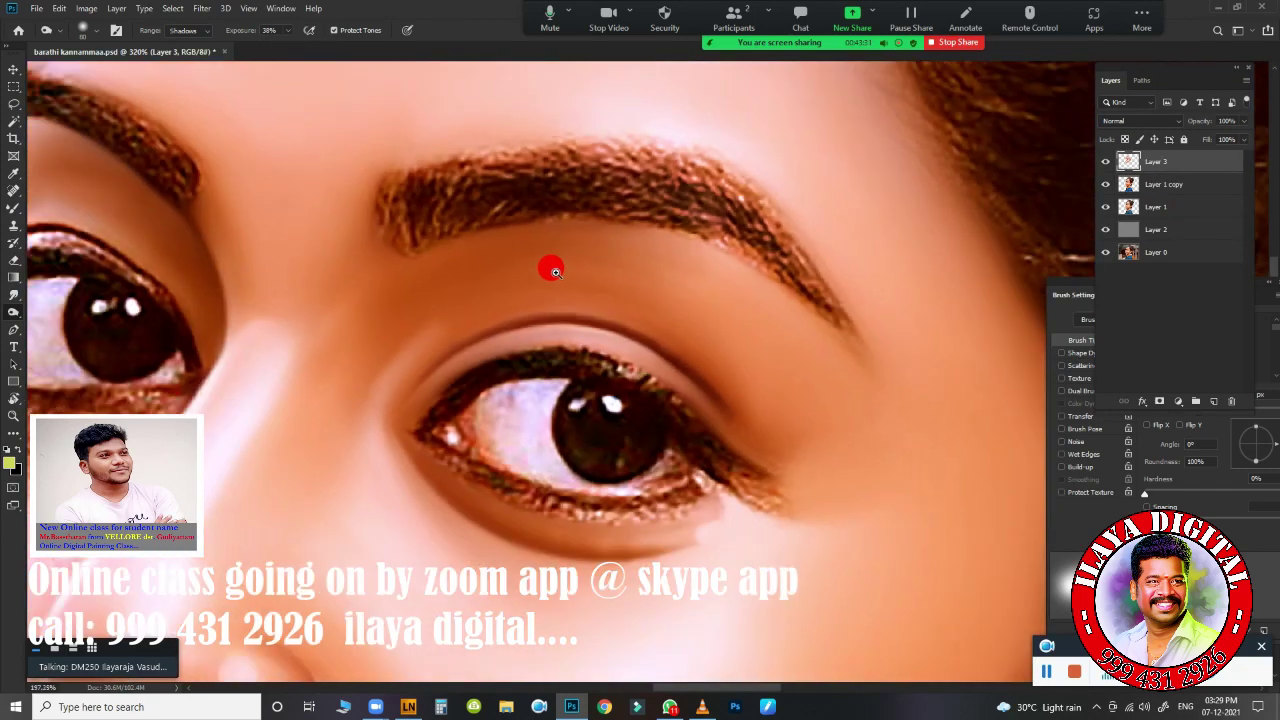
left_click_drag(551, 266, 563, 400)
key("r")
scroll(740, 423, "up", 3)
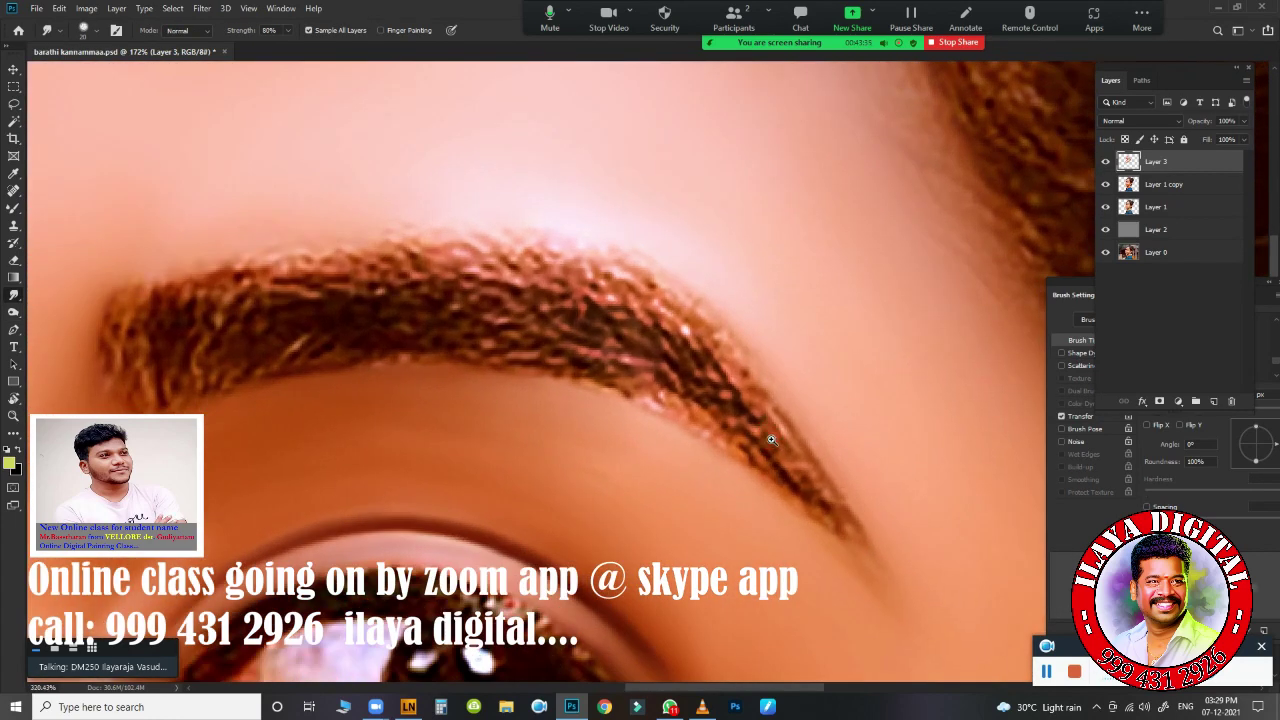
mouse_move(662, 351)
left_mouse_down()
mouse_move(631, 286)
mouse_move(680, 306)
mouse_move(728, 381)
mouse_move(714, 322)
mouse_move(826, 507)
left_mouse_up()
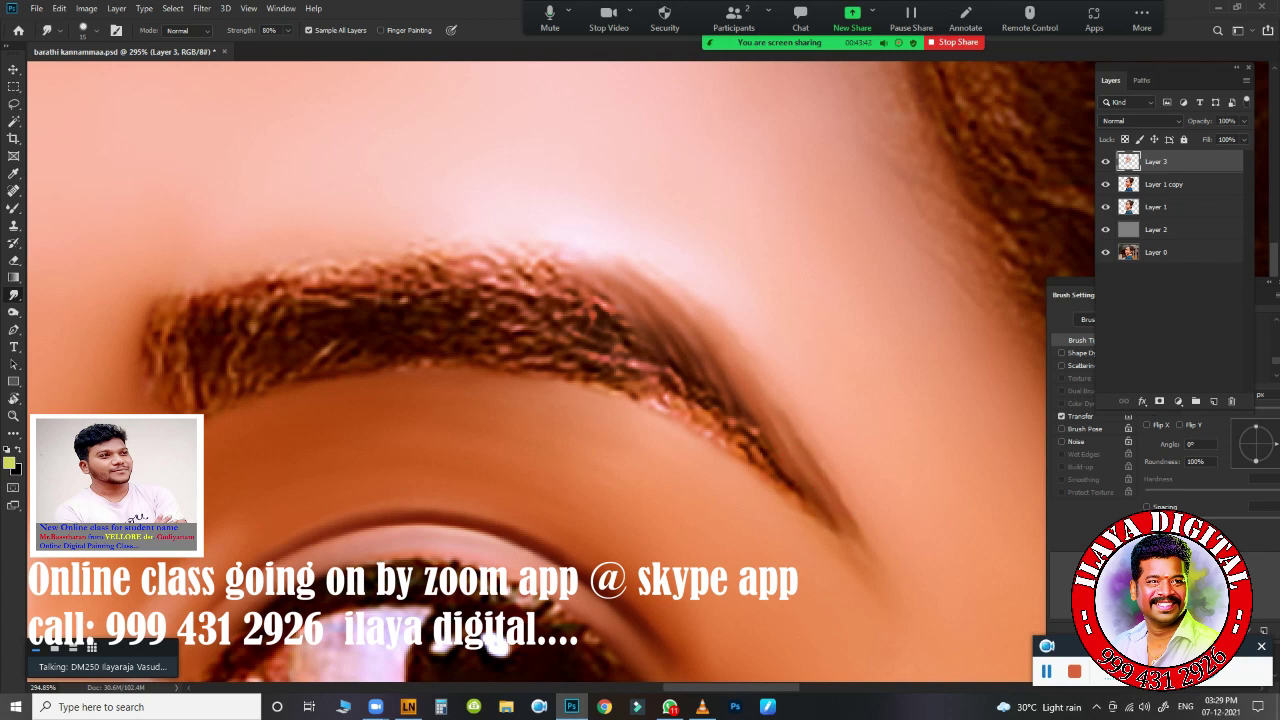
mouse_move(523, 296)
left_mouse_down()
mouse_move(408, 243)
mouse_move(543, 289)
mouse_move(500, 234)
mouse_move(626, 274)
mouse_move(680, 314)
left_mouse_up()
mouse_move(330, 262)
left_mouse_down()
mouse_move(357, 251)
mouse_move(449, 266)
mouse_move(440, 305)
mouse_move(646, 366)
mouse_move(651, 354)
mouse_move(810, 478)
left_mouse_up()
mouse_move(251, 338)
left_mouse_down()
mouse_move(398, 293)
mouse_move(332, 322)
mouse_move(358, 347)
mouse_move(421, 355)
mouse_move(479, 321)
left_mouse_up()
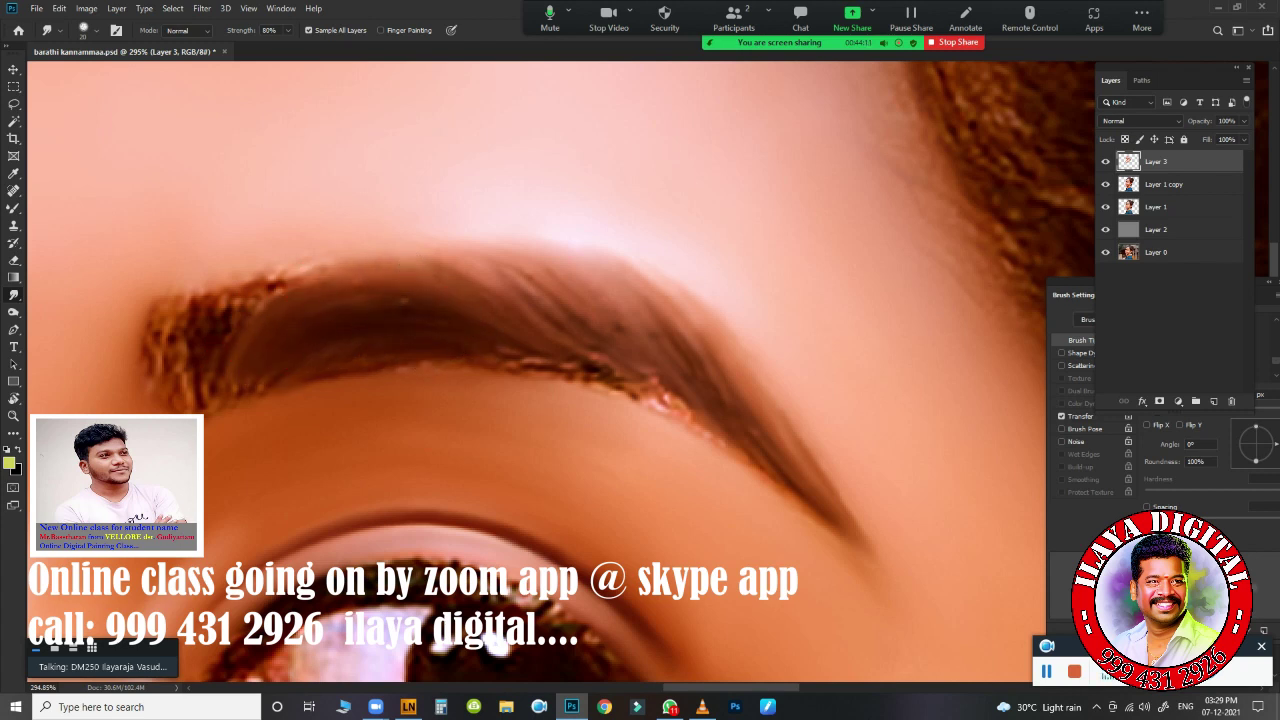
mouse_move(395, 340)
left_mouse_down()
mouse_move(531, 349)
mouse_move(360, 277)
mouse_move(491, 271)
mouse_move(606, 316)
left_mouse_up()
mouse_move(493, 236)
left_mouse_down()
mouse_move(609, 269)
mouse_move(763, 389)
mouse_move(531, 337)
mouse_move(645, 400)
mouse_move(620, 371)
mouse_move(737, 417)
mouse_move(759, 463)
left_mouse_up()
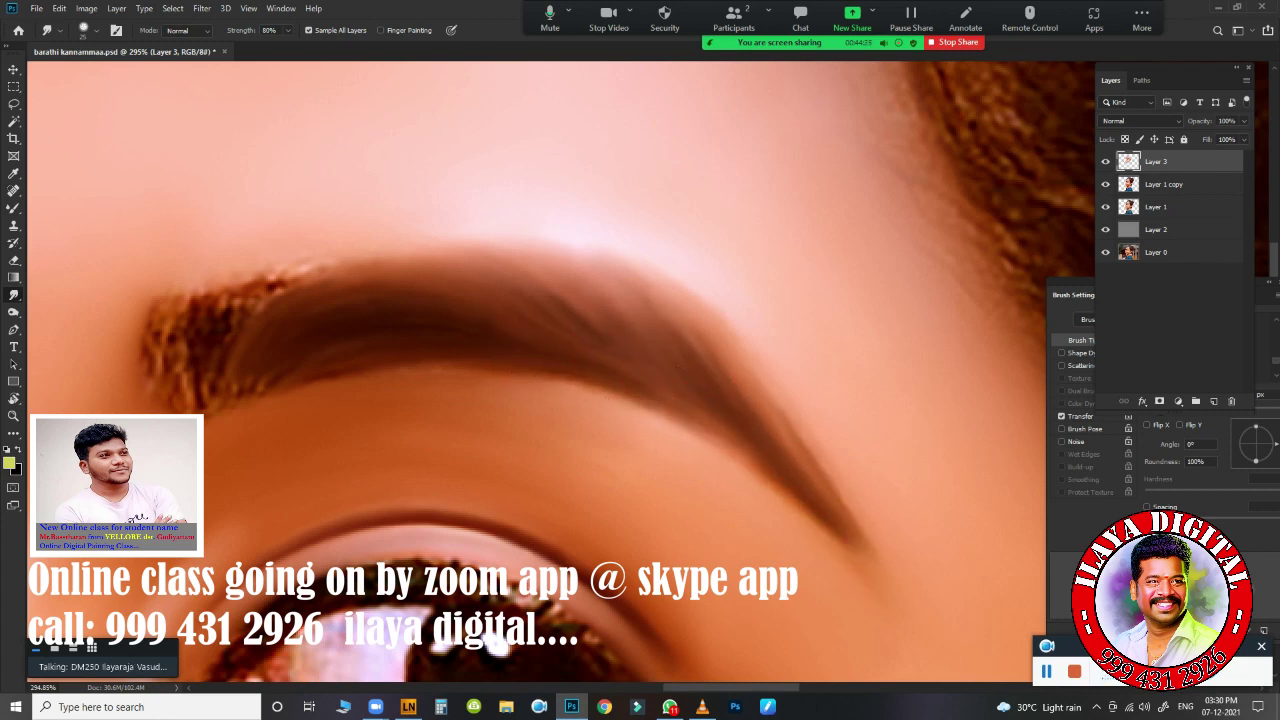
- Blend the eyebrow's inner head and lower-left edge, then give the whole brow a final smoothing pass
left_click_drag(452, 349, 692, 293)
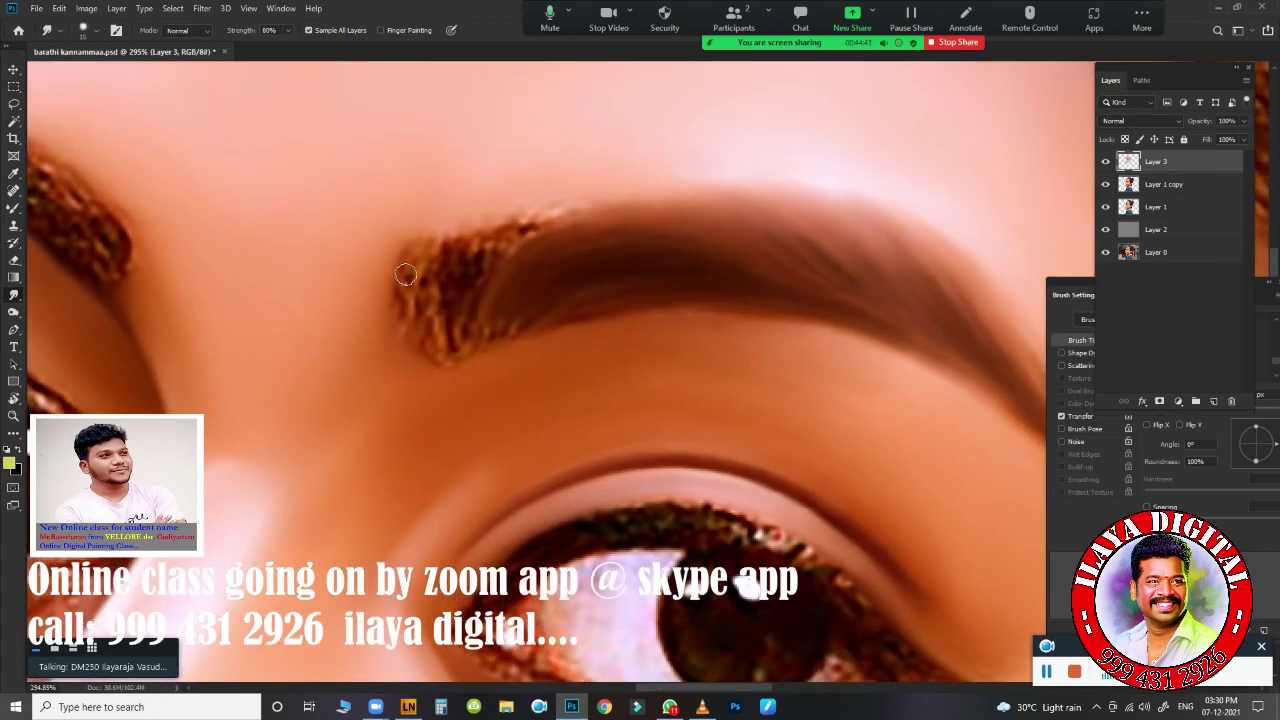
mouse_move(409, 276)
left_mouse_down()
mouse_move(422, 241)
mouse_move(408, 304)
mouse_move(416, 255)
mouse_move(440, 230)
mouse_move(429, 271)
mouse_move(585, 212)
left_mouse_up()
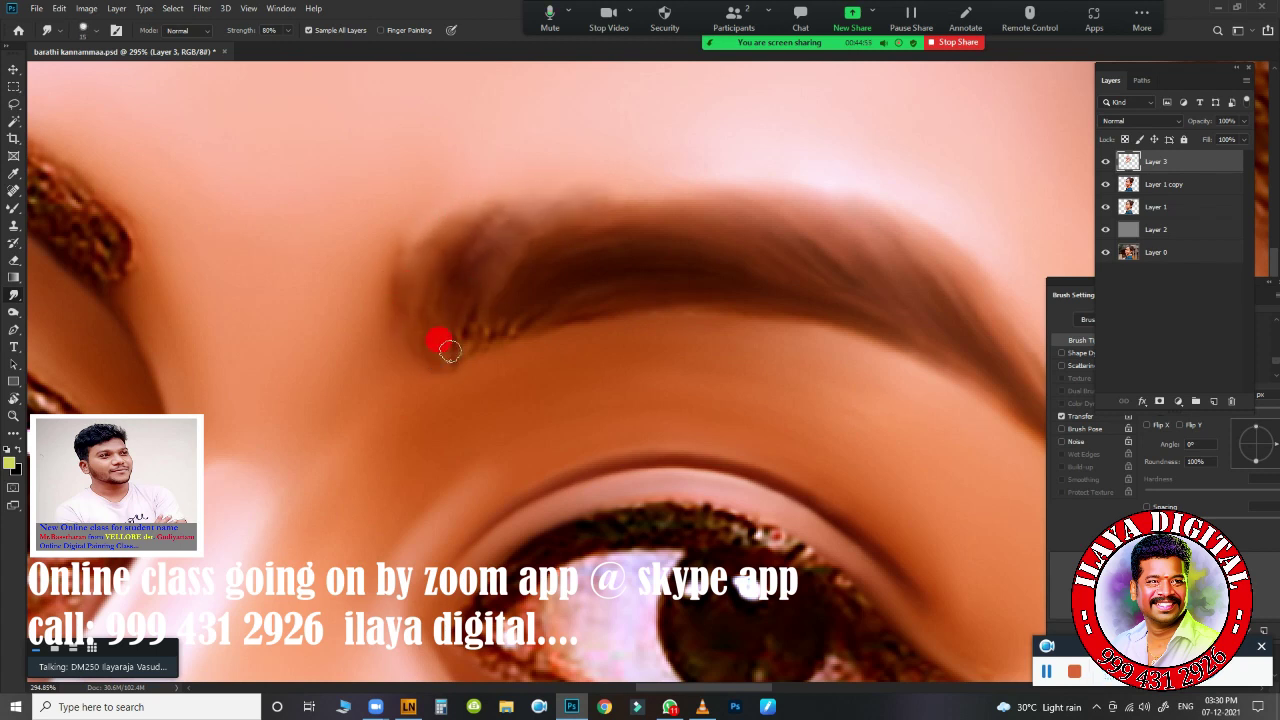
mouse_move(449, 350)
left_mouse_down()
mouse_move(494, 289)
mouse_move(617, 328)
left_mouse_up()
left_click_drag(666, 274, 682, 249)
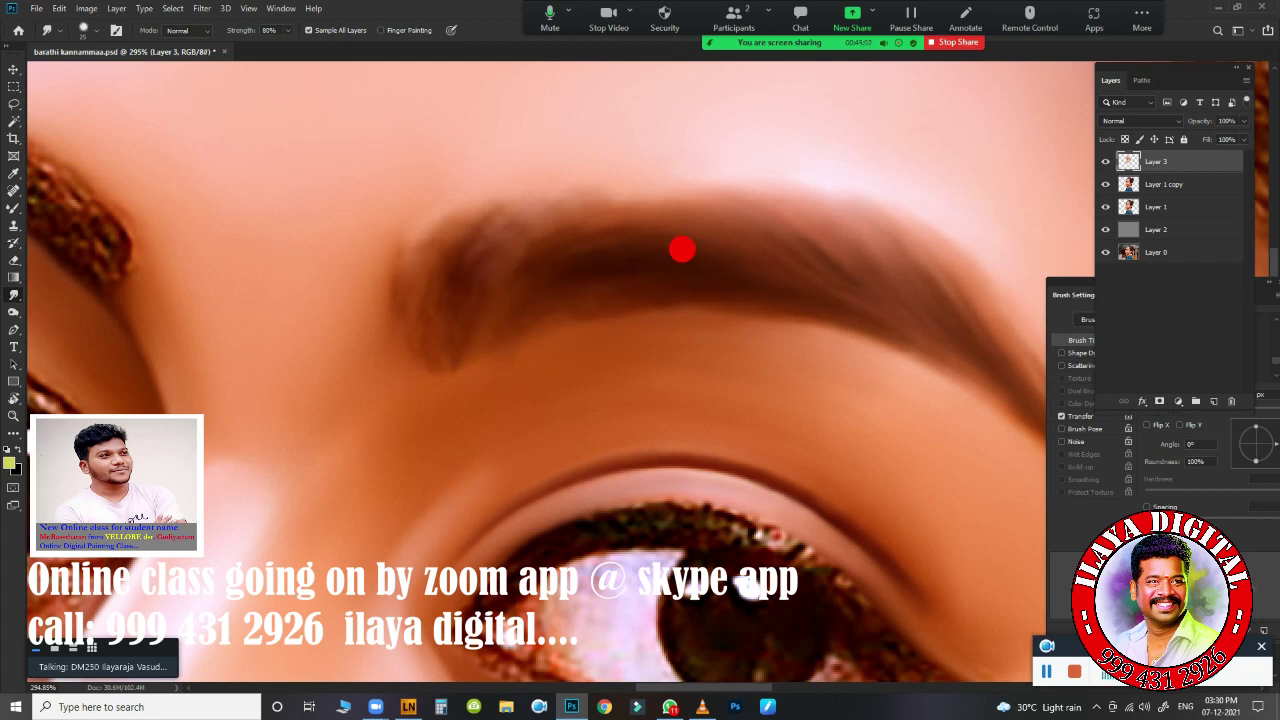
mouse_move(383, 285)
left_mouse_down()
mouse_move(410, 245)
mouse_move(548, 190)
left_mouse_up()
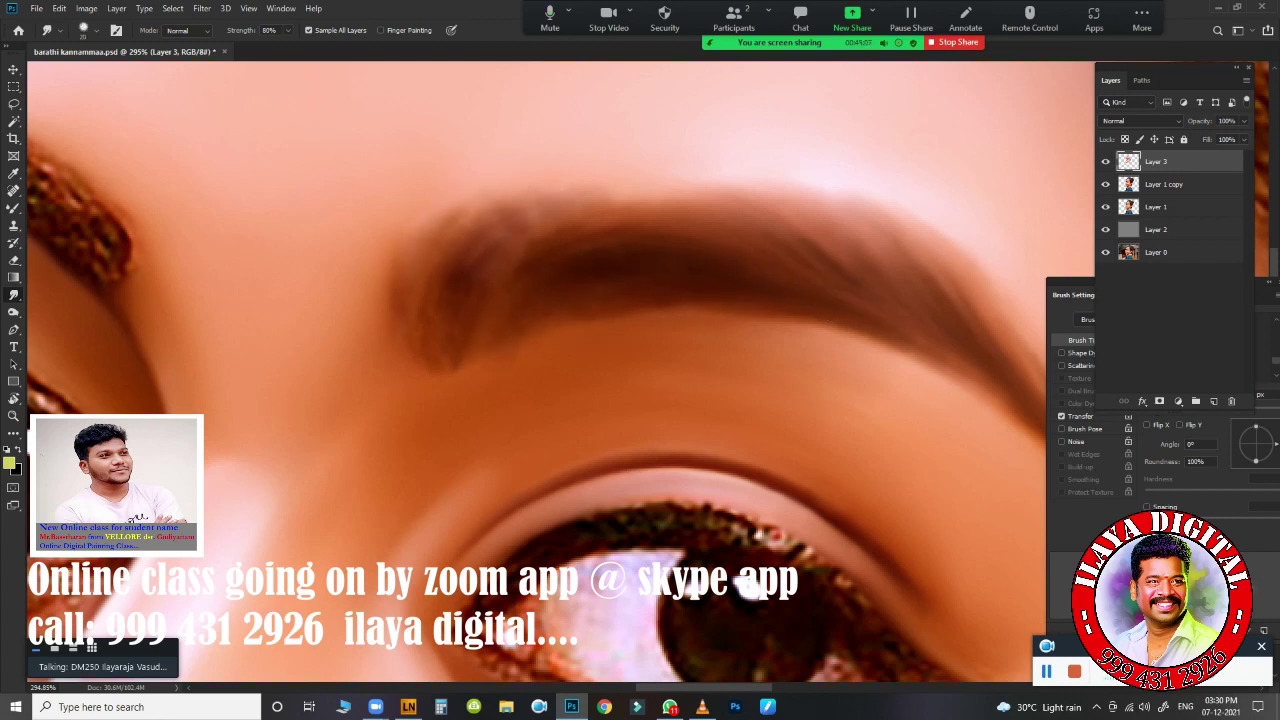
left_click_drag(444, 311, 616, 242)
mouse_move(587, 295)
left_mouse_down()
mouse_move(428, 291)
mouse_move(608, 206)
left_mouse_up()
key("ctrl+0")
mouse_move(400, 372)
left_mouse_down()
mouse_move(686, 449)
mouse_move(766, 434)
left_mouse_up()
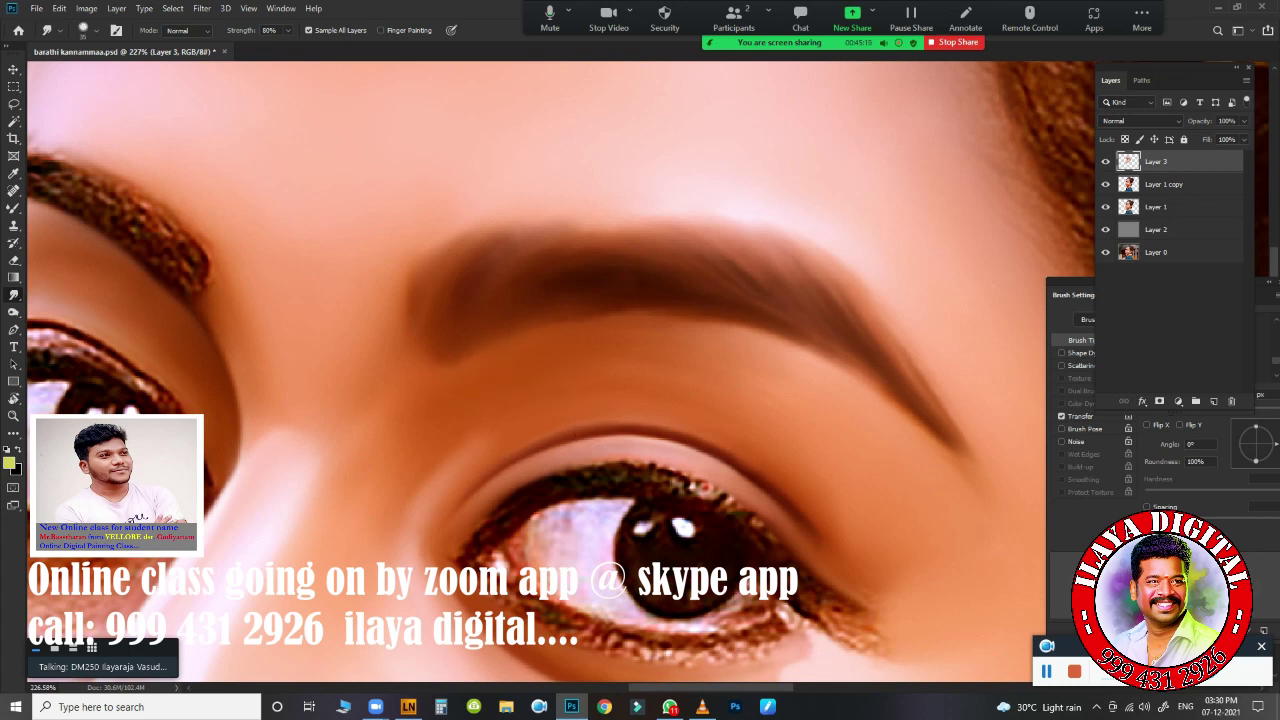
mouse_move(461, 377)
left_mouse_down()
mouse_move(634, 329)
mouse_move(954, 386)
mouse_move(814, 223)
mouse_move(566, 206)
mouse_move(434, 229)
mouse_move(398, 330)
mouse_move(834, 226)
mouse_move(317, 457)
mouse_move(847, 396)
left_mouse_up()
key("r")
- Trace a Pen path around the right eye white along the upper and lower lids
scroll(777, 391, "up", 1)
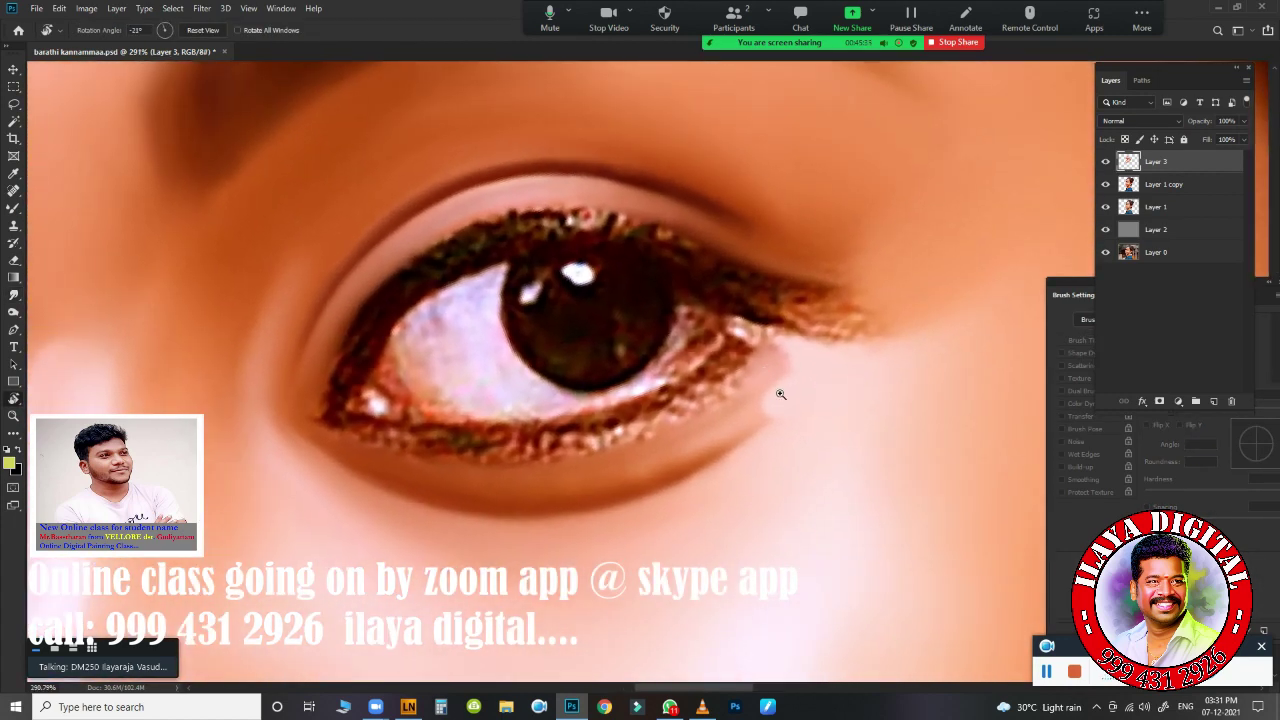
scroll(766, 389, "up", 2)
key("p")
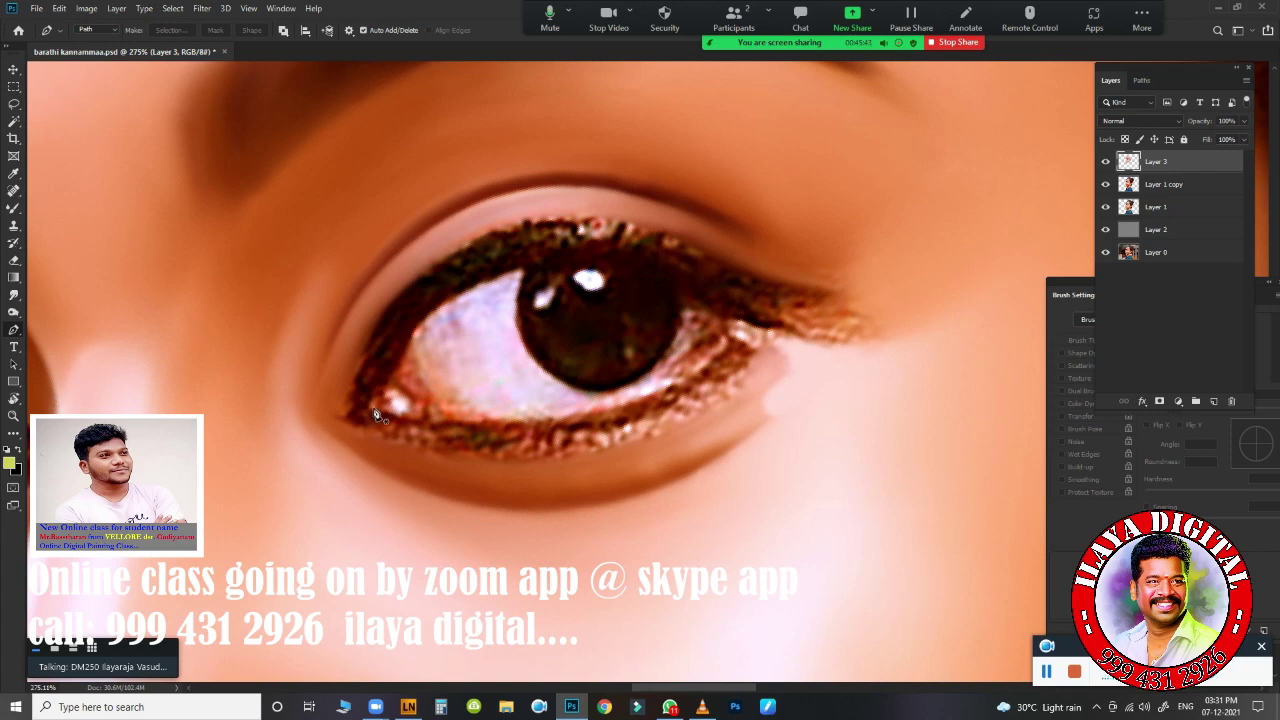
scroll(740, 316, "down", 4)
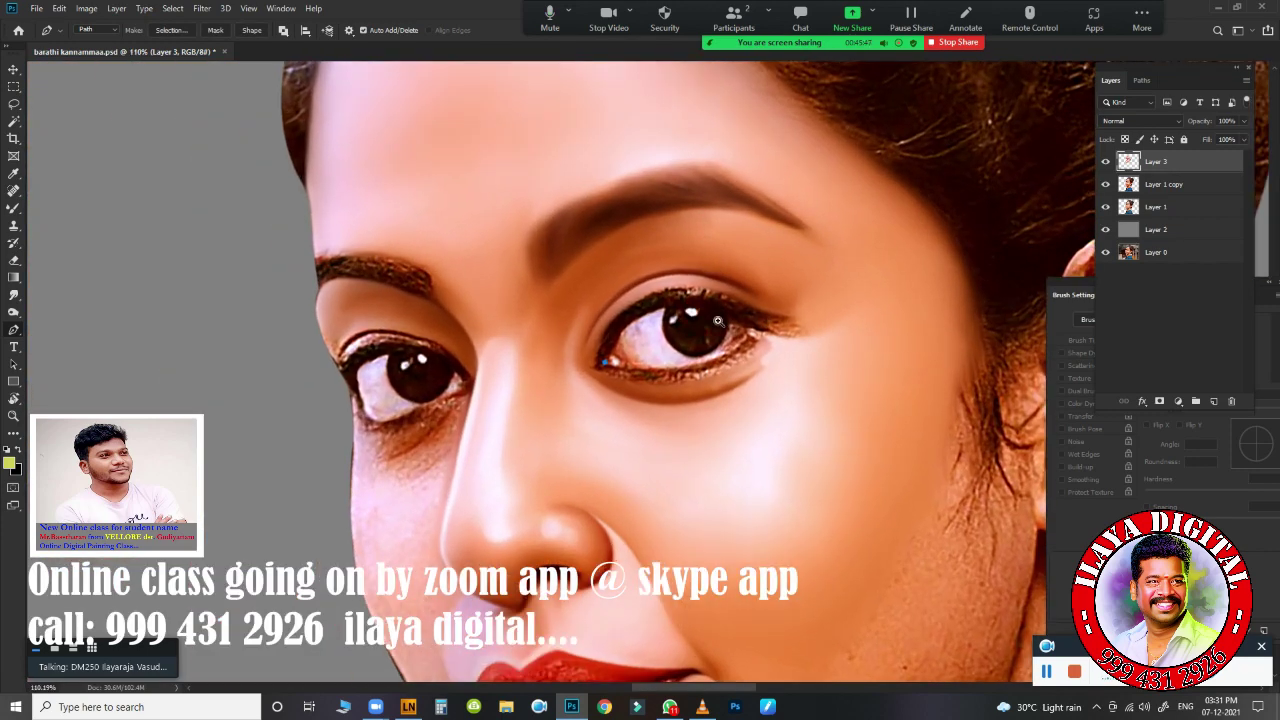
left_click_drag(748, 332, 851, 399)
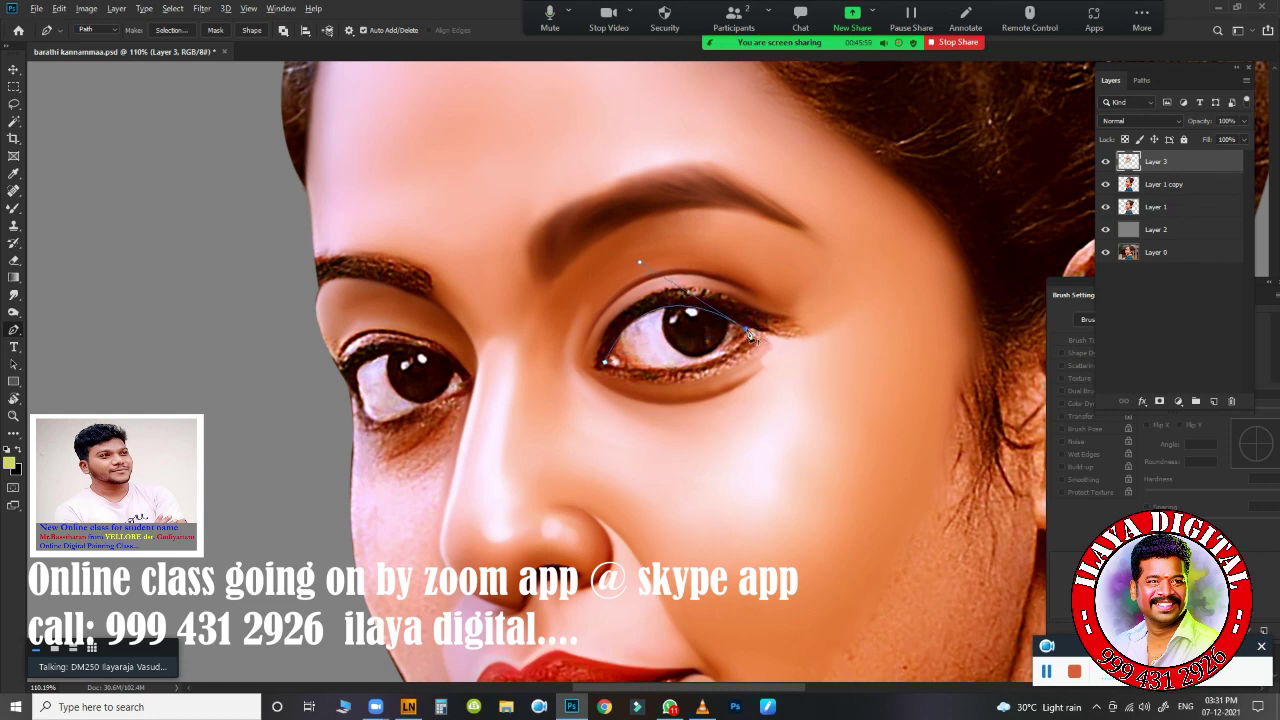
left_click_drag(610, 366, 490, 353)
- Load the eye outline as a selection and feather its edges
key("ctrl+Return")
key("shift+F6")
key("Return")
scroll(657, 363, "up", 5)
left_click_drag(652, 313, 777, 443)
scroll(777, 443, "up", 1)
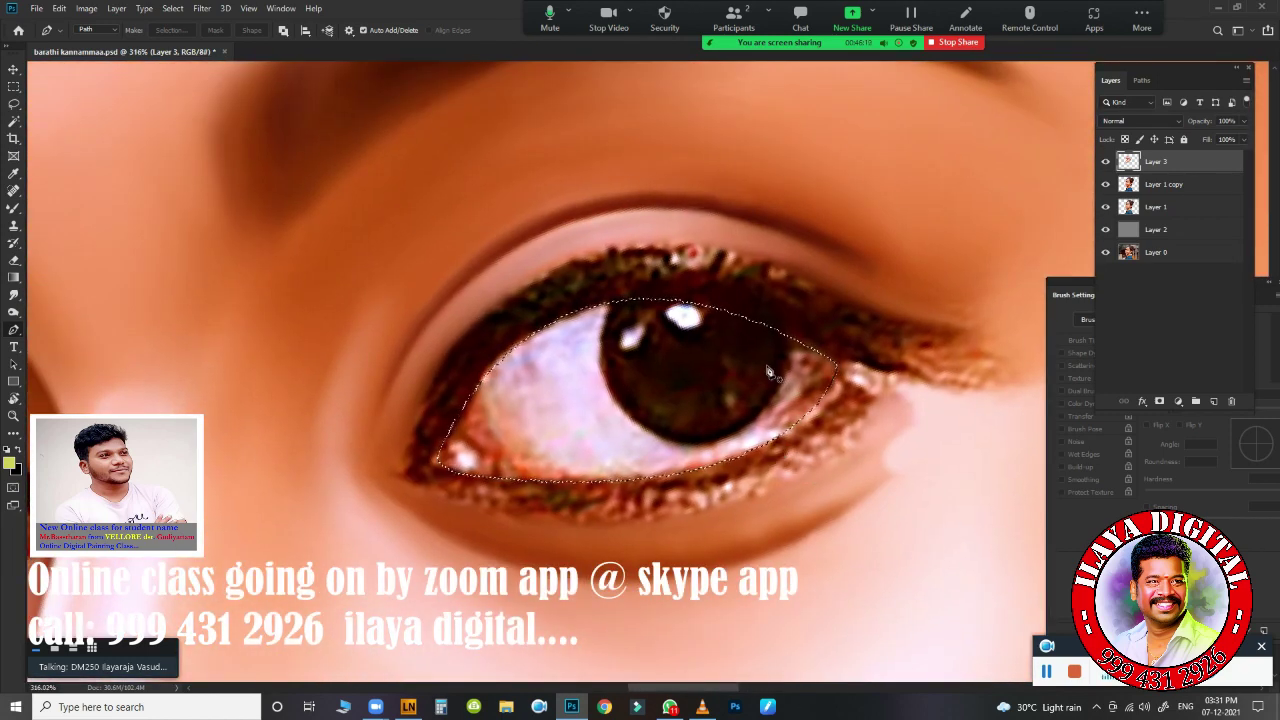
key("r")
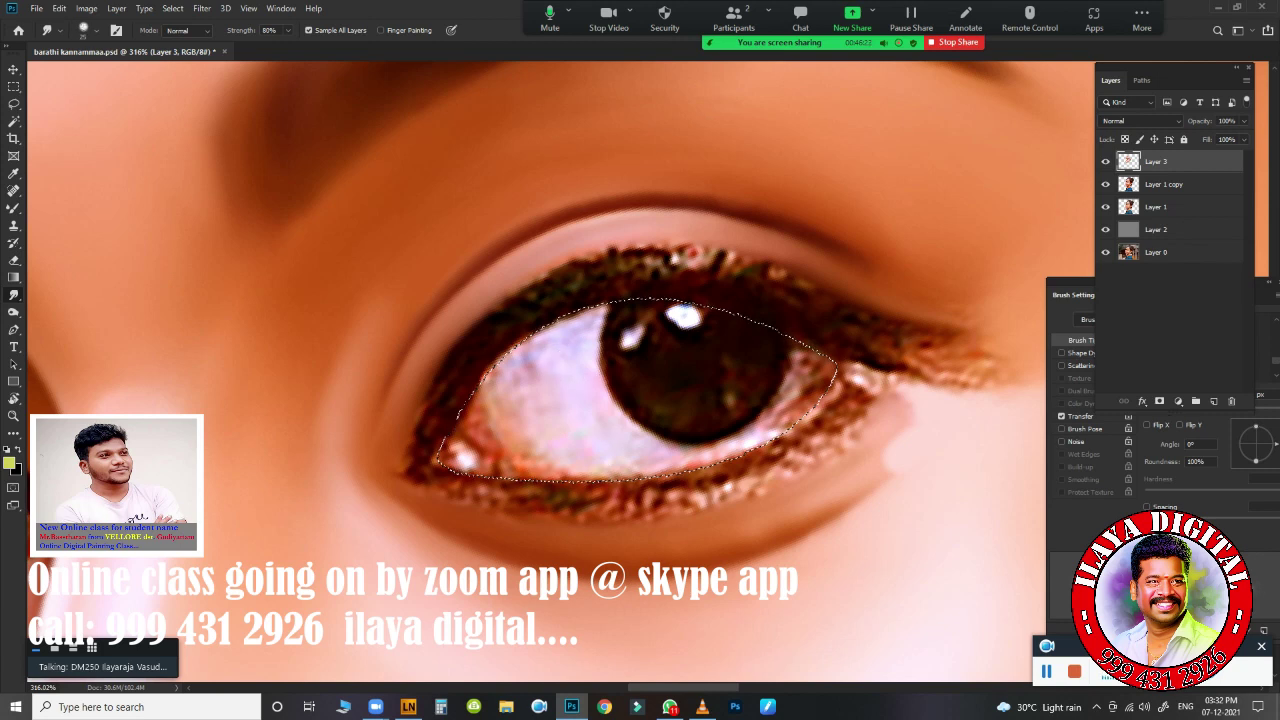
- Smudge the eye white's inner corner, lower area and right side, and soften the iris's right edge
mouse_move(555, 370)
left_mouse_down()
mouse_move(578, 330)
mouse_move(580, 414)
mouse_move(712, 479)
mouse_move(646, 466)
mouse_move(760, 455)
mouse_move(800, 350)
mouse_move(820, 380)
mouse_move(800, 340)
mouse_move(790, 412)
mouse_move(780, 366)
mouse_move(750, 440)
mouse_move(694, 446)
left_mouse_up()
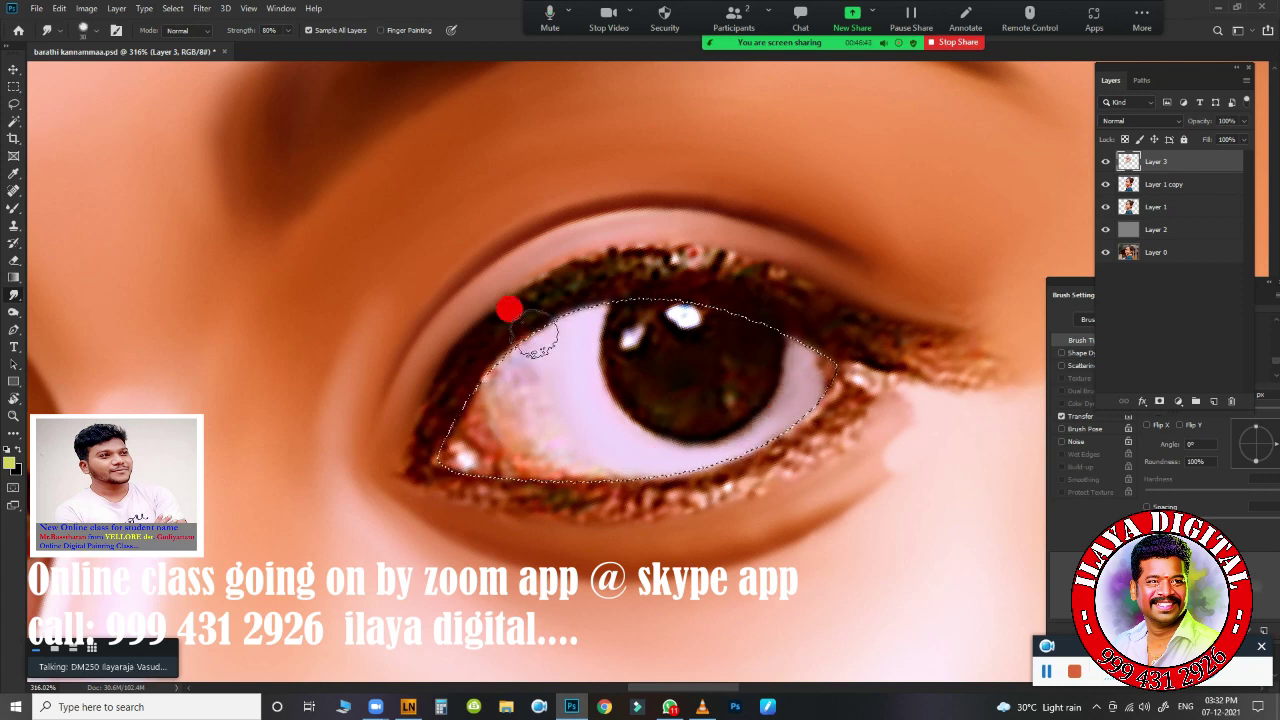
mouse_move(509, 306)
left_mouse_down()
mouse_move(530, 390)
mouse_move(490, 422)
mouse_move(590, 460)
left_mouse_up()
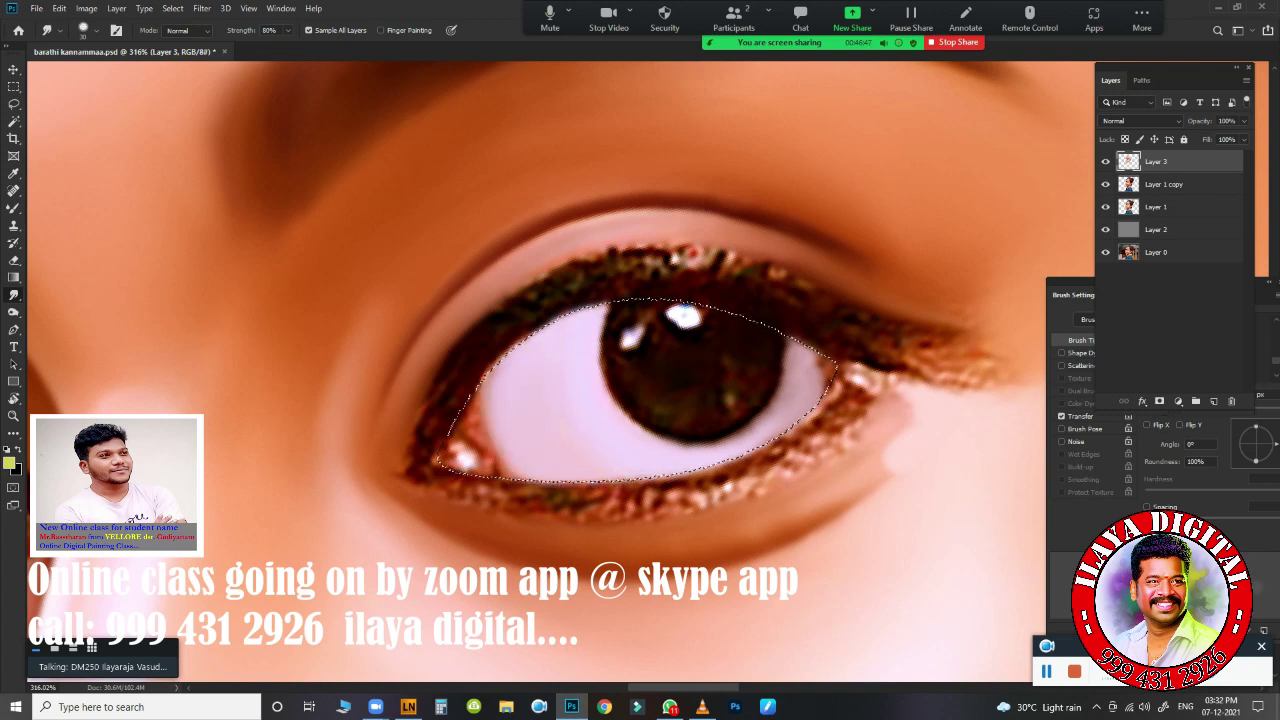
mouse_move(489, 414)
left_mouse_down()
mouse_move(523, 428)
mouse_move(505, 349)
left_mouse_up()
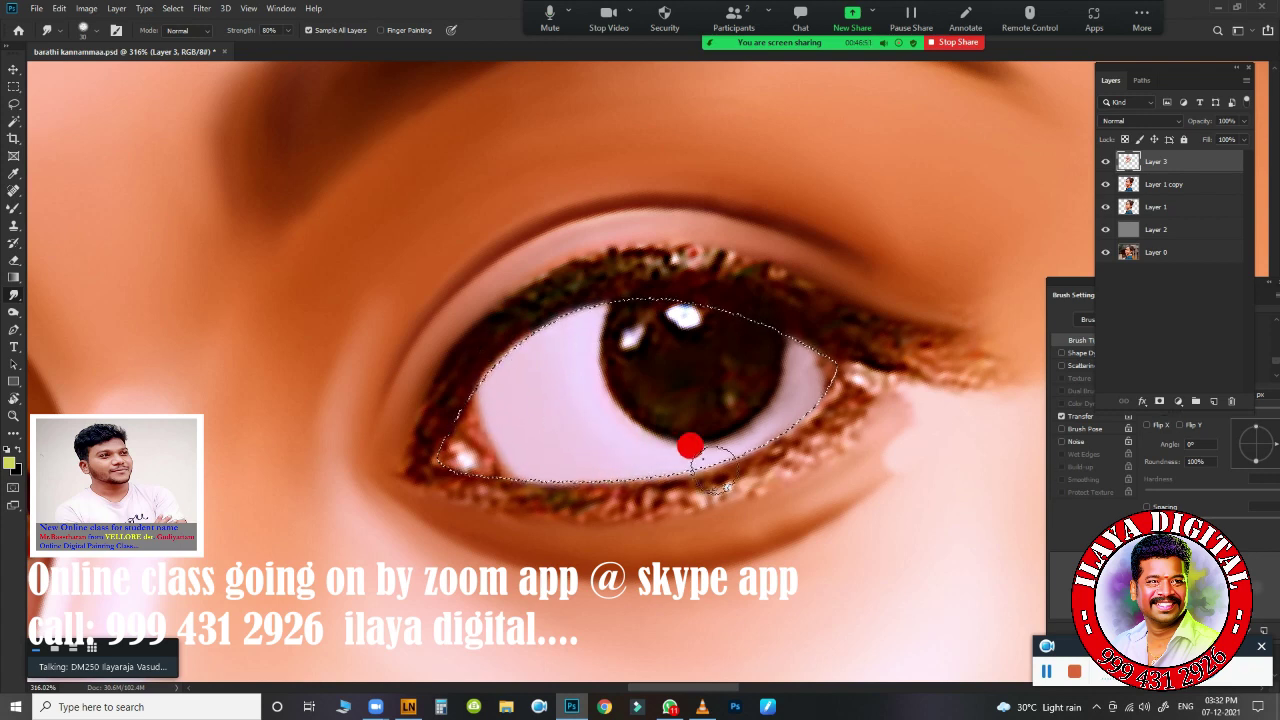
left_click_drag(712, 466, 787, 410)
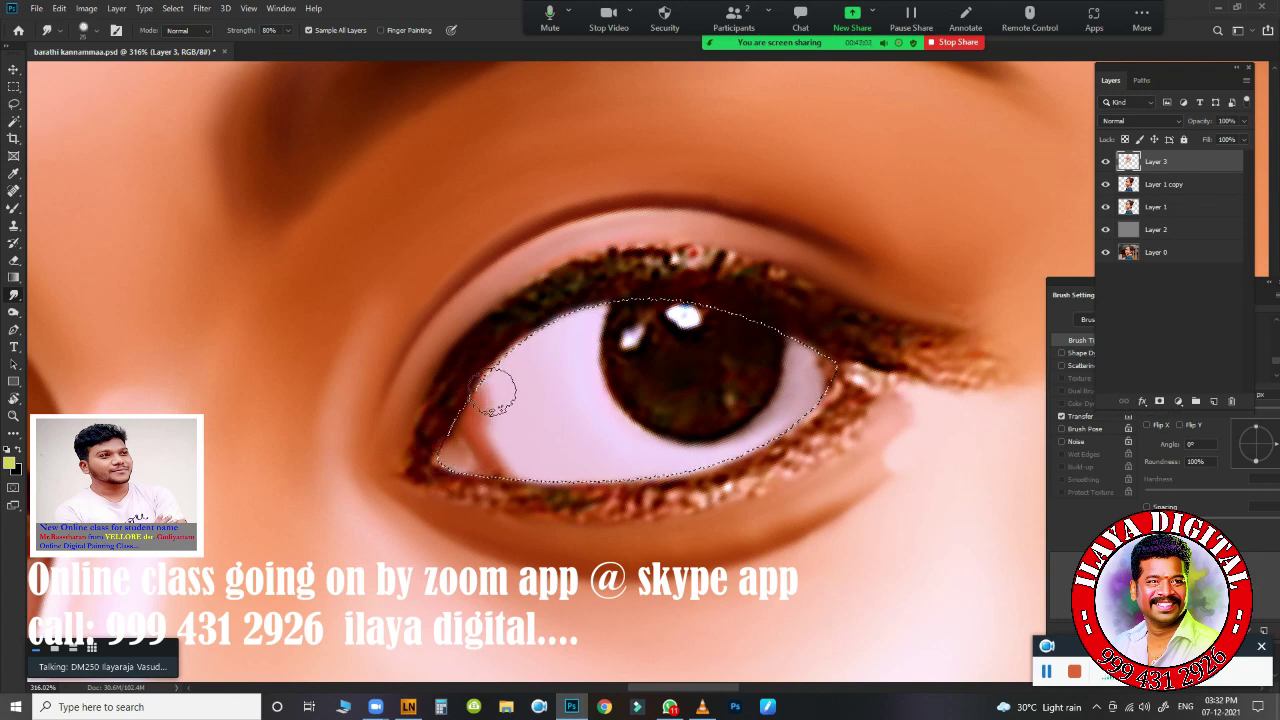
mouse_move(486, 429)
left_mouse_down()
mouse_move(490, 449)
mouse_move(471, 363)
mouse_move(483, 403)
mouse_move(514, 391)
mouse_move(526, 406)
left_mouse_up()
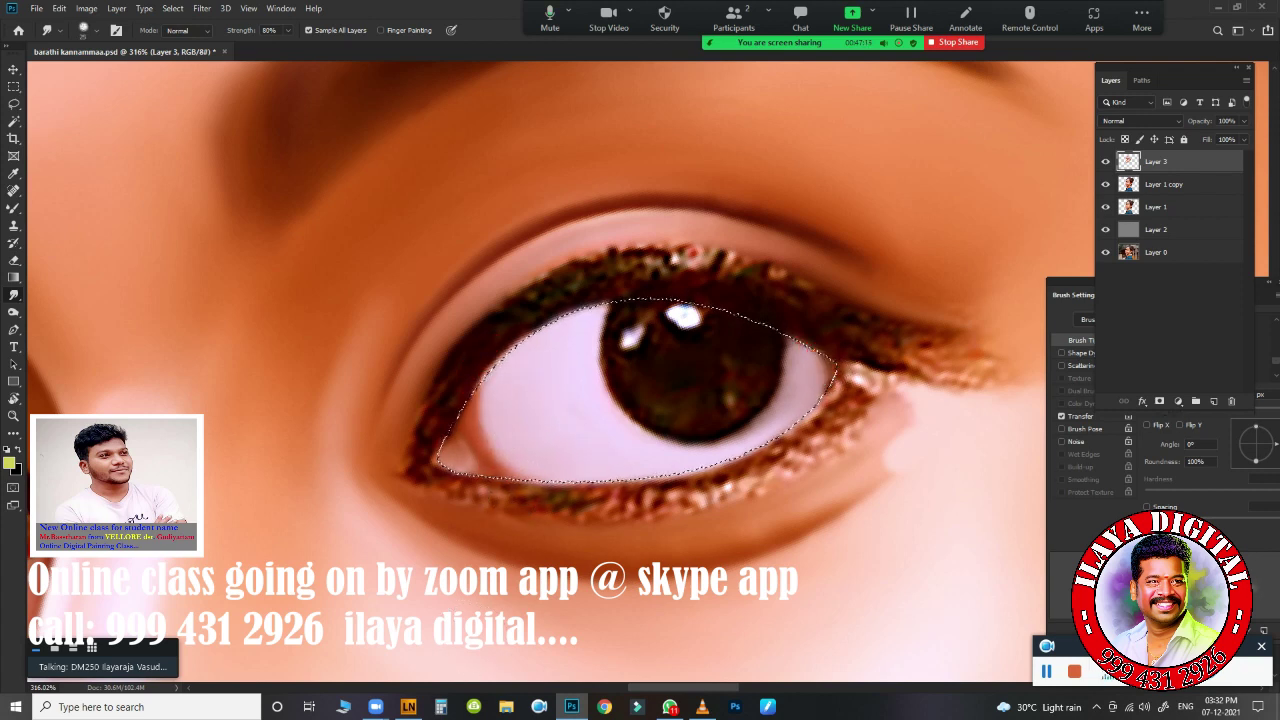
left_click_drag(817, 355, 810, 424)
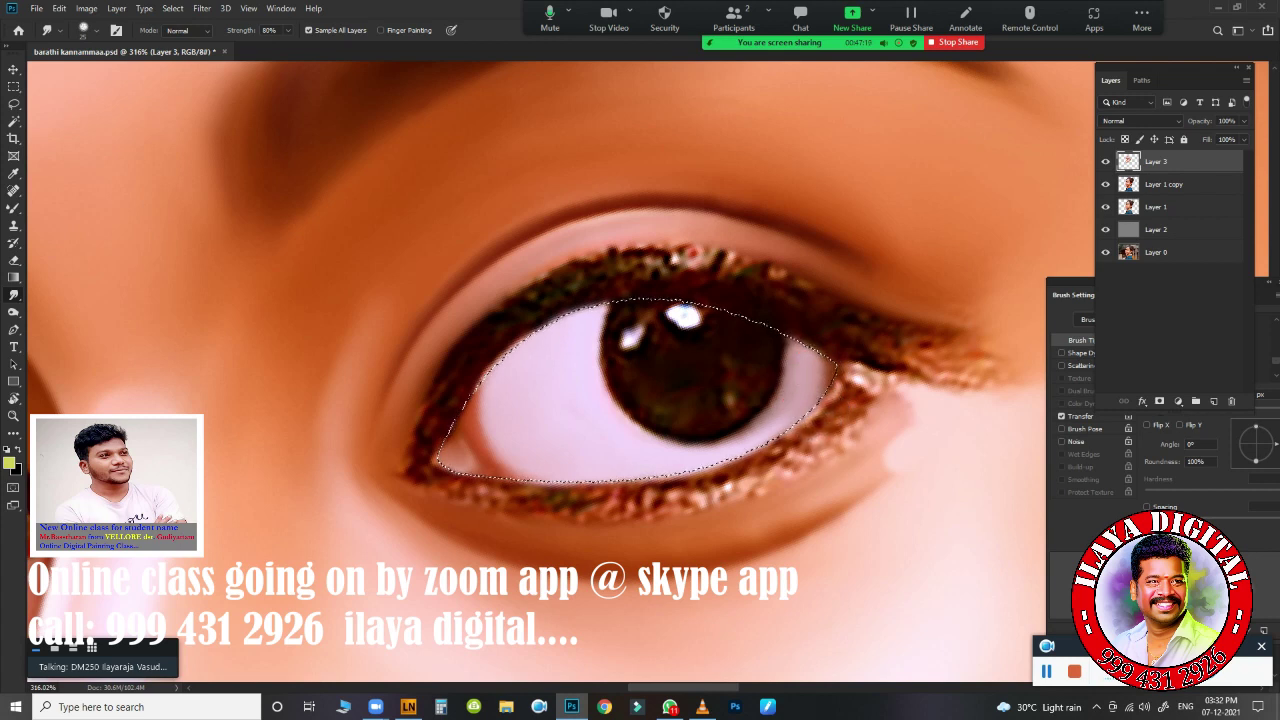
left_click_drag(777, 383, 730, 345)
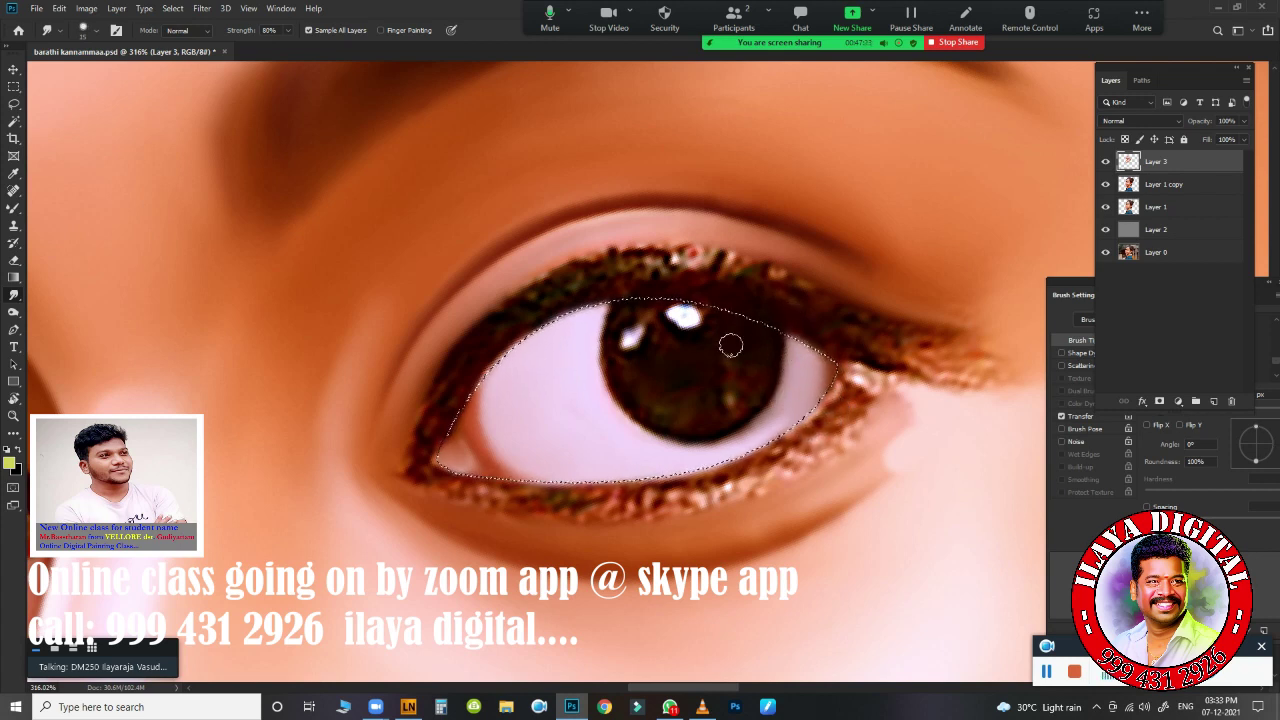
- Switch to the Mixer Brush, tilt the view, and check its Transfer settings
left_click(13, 208)
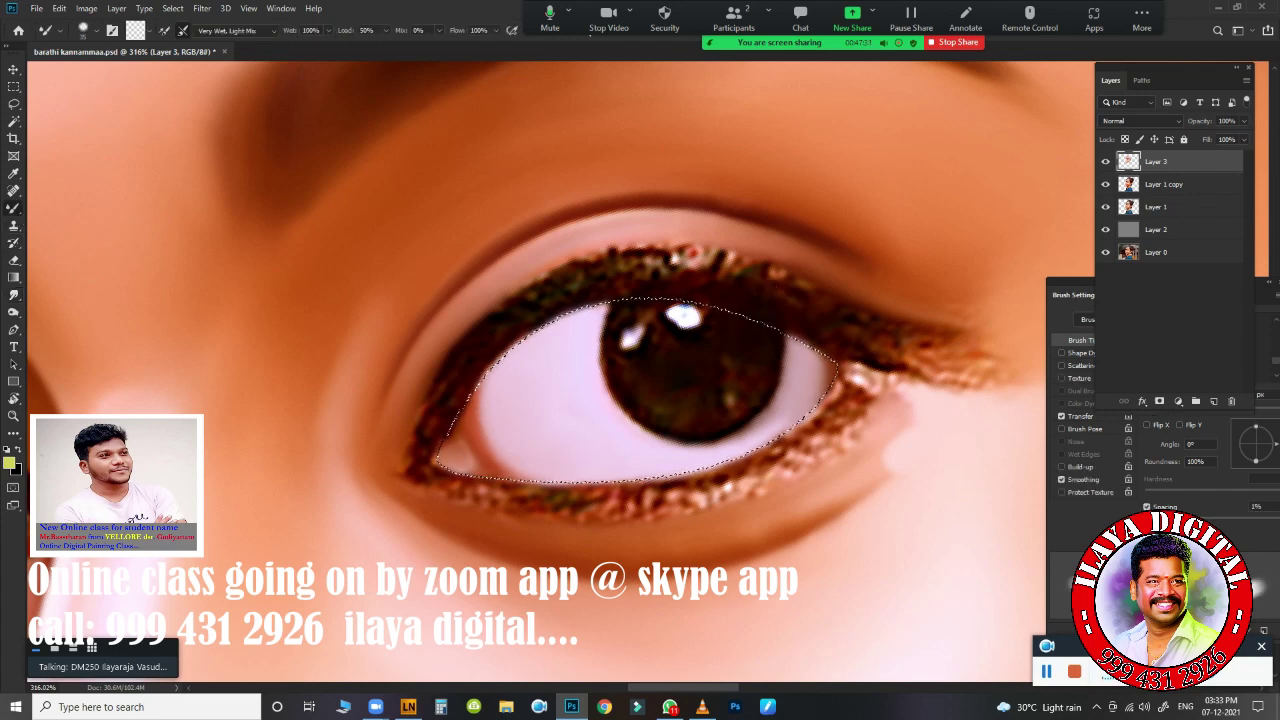
key("r")
mouse_move(440, 360)
left_mouse_down()
mouse_move(424, 373)
mouse_move(503, 431)
mouse_move(745, 340)
left_mouse_up()
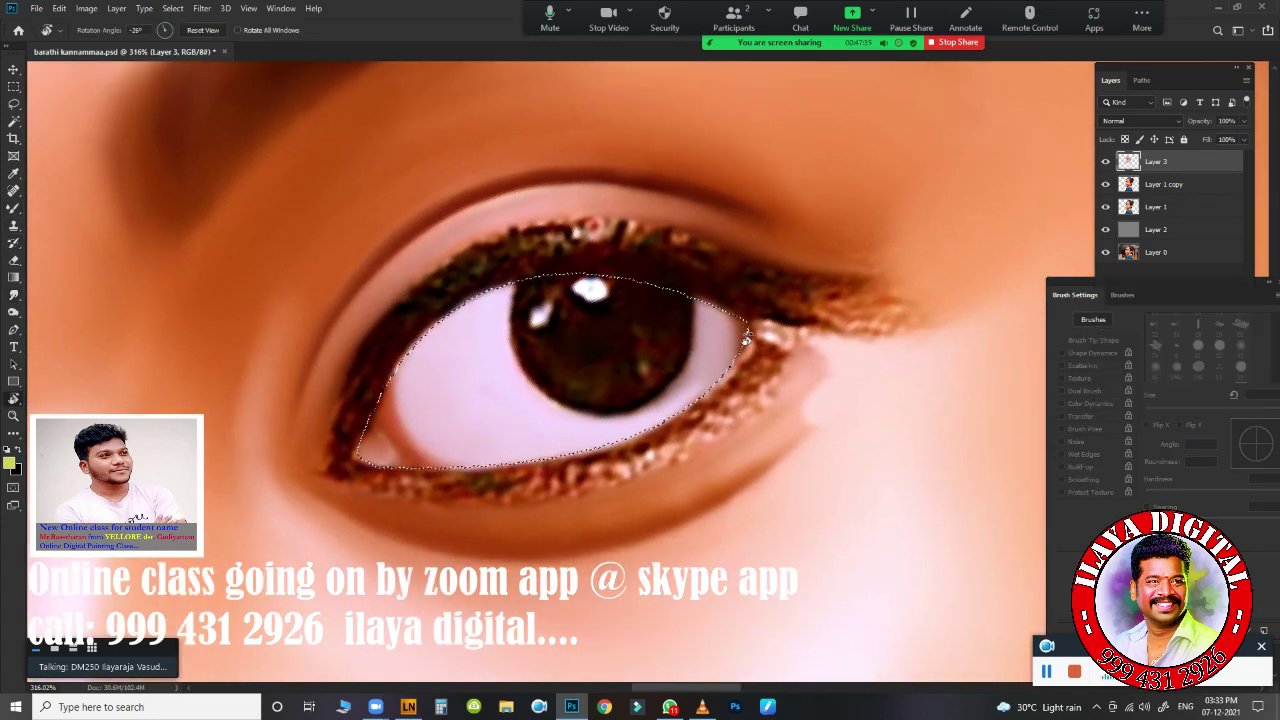
key("b")
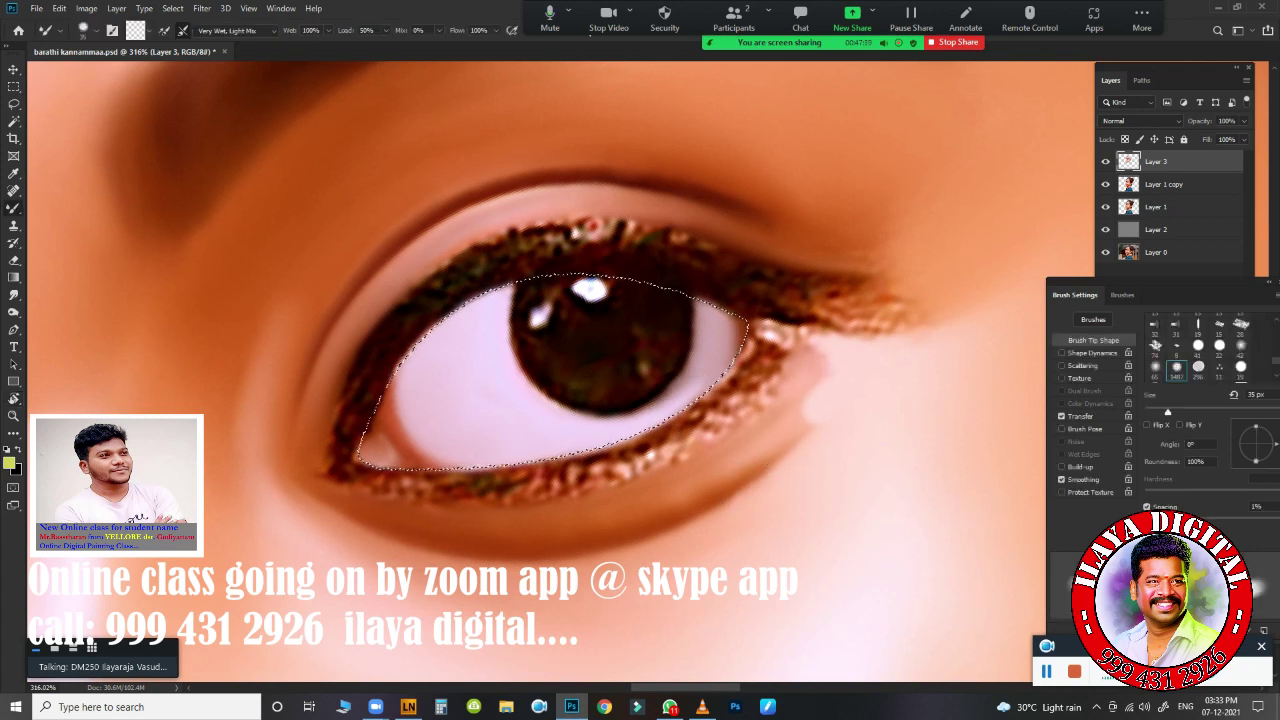
left_click(1080, 416)
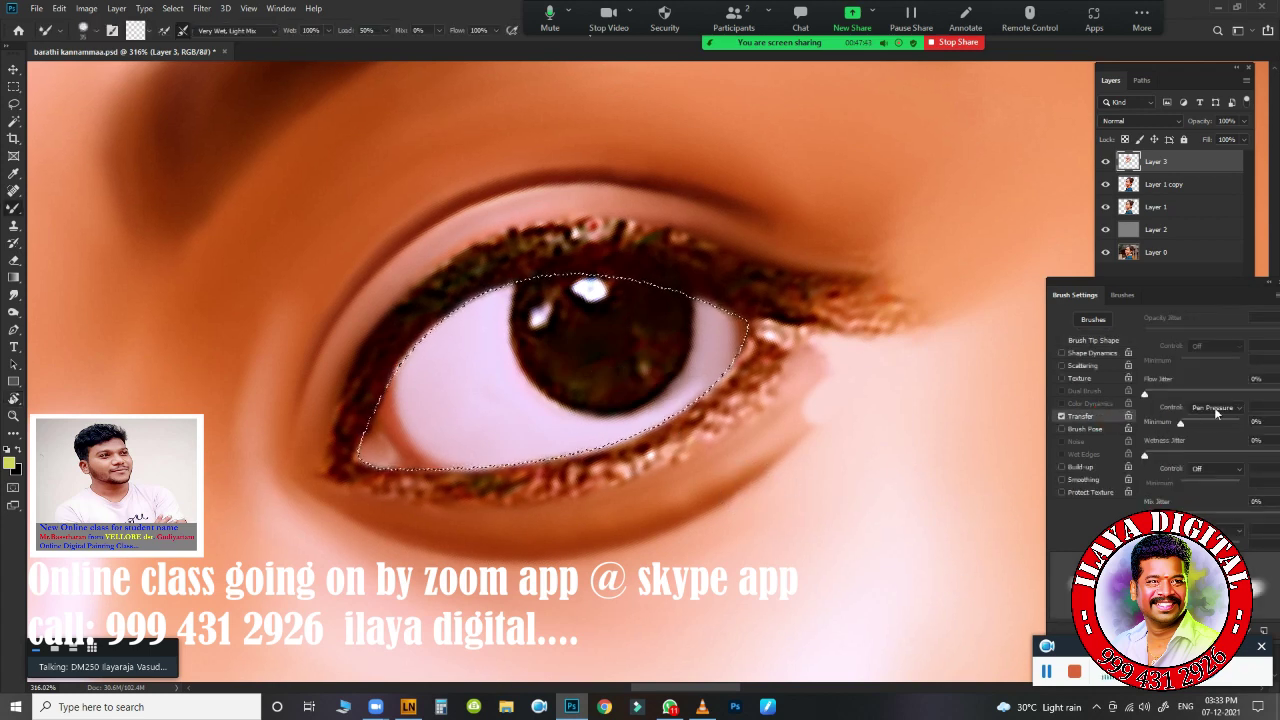
left_click(1100, 341)
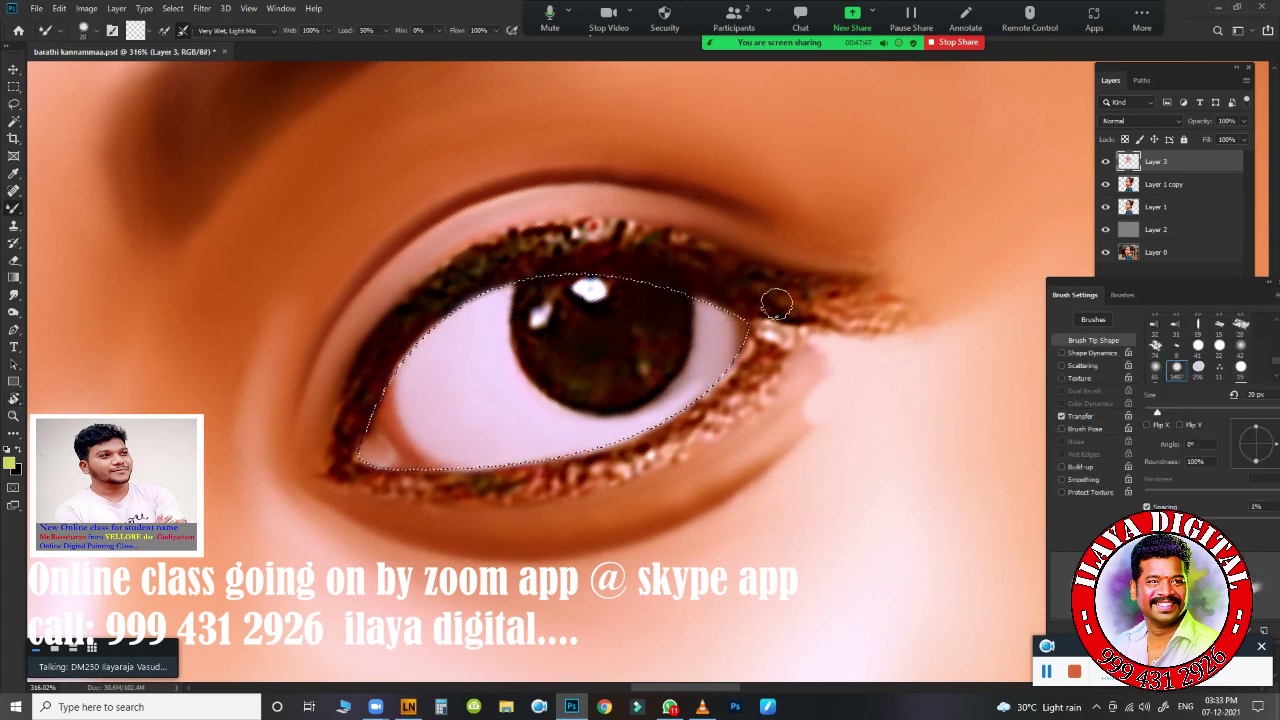
- Paint a dark brown band along the upper lid, then at 15 px darken both eye corners and the lower lid
left_click_drag(676, 276, 743, 300)
left_click_drag(614, 257, 516, 244)
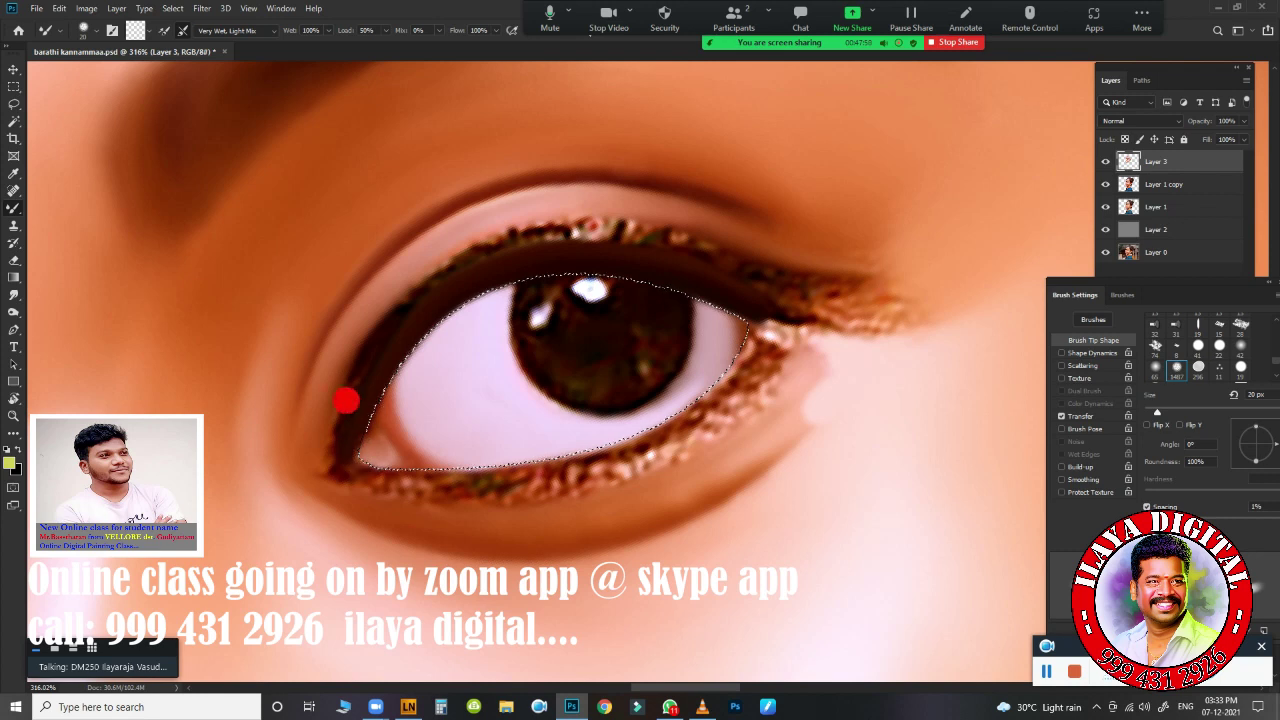
key("bracketleft")
mouse_move(329, 457)
left_mouse_down()
mouse_move(338, 472)
mouse_move(416, 478)
left_mouse_up()
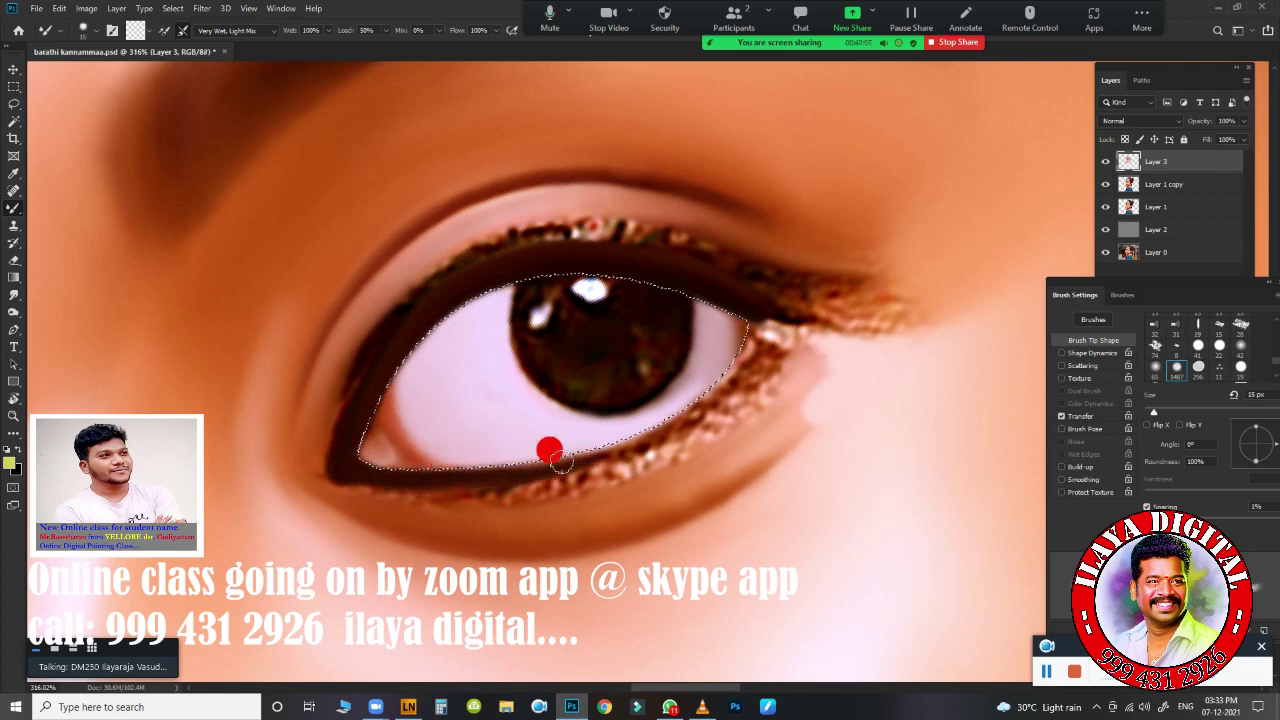
left_click_drag(745, 338, 690, 432)
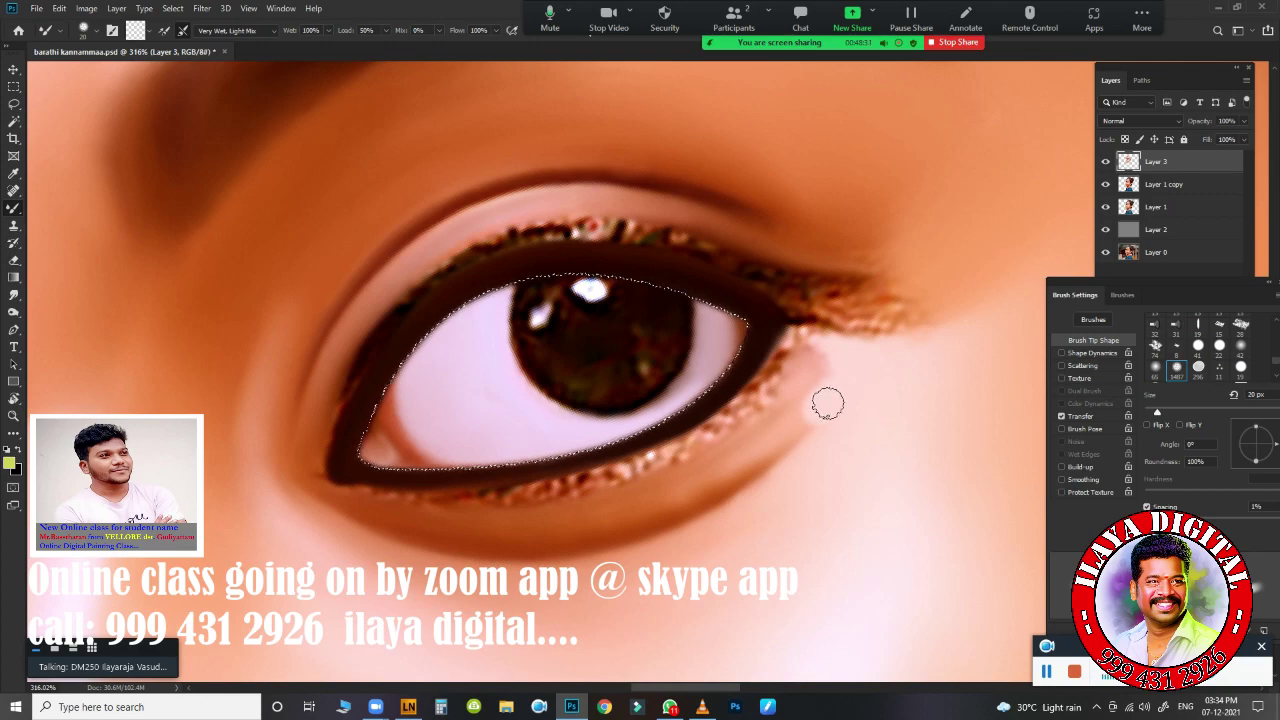
- Smudge the outer corner of the eye with the Smudge tool
left_click_drag(828, 402, 857, 357)
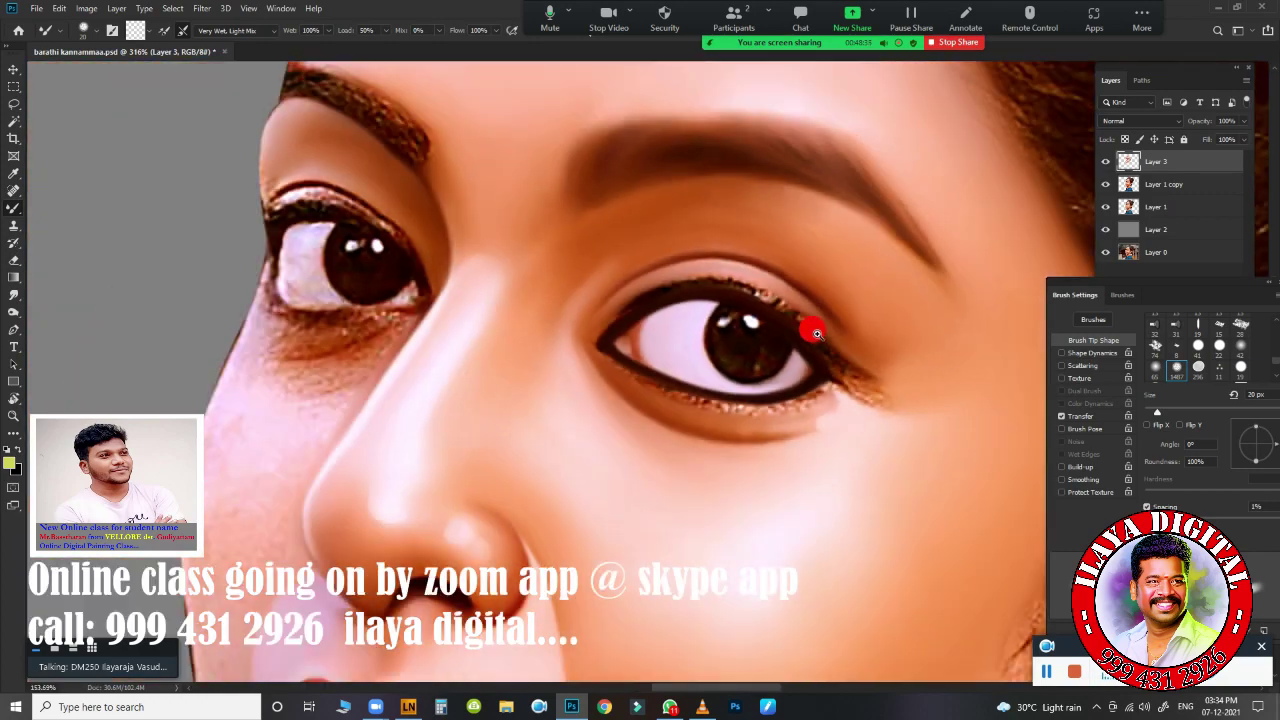
scroll(858, 357, "up", 2)
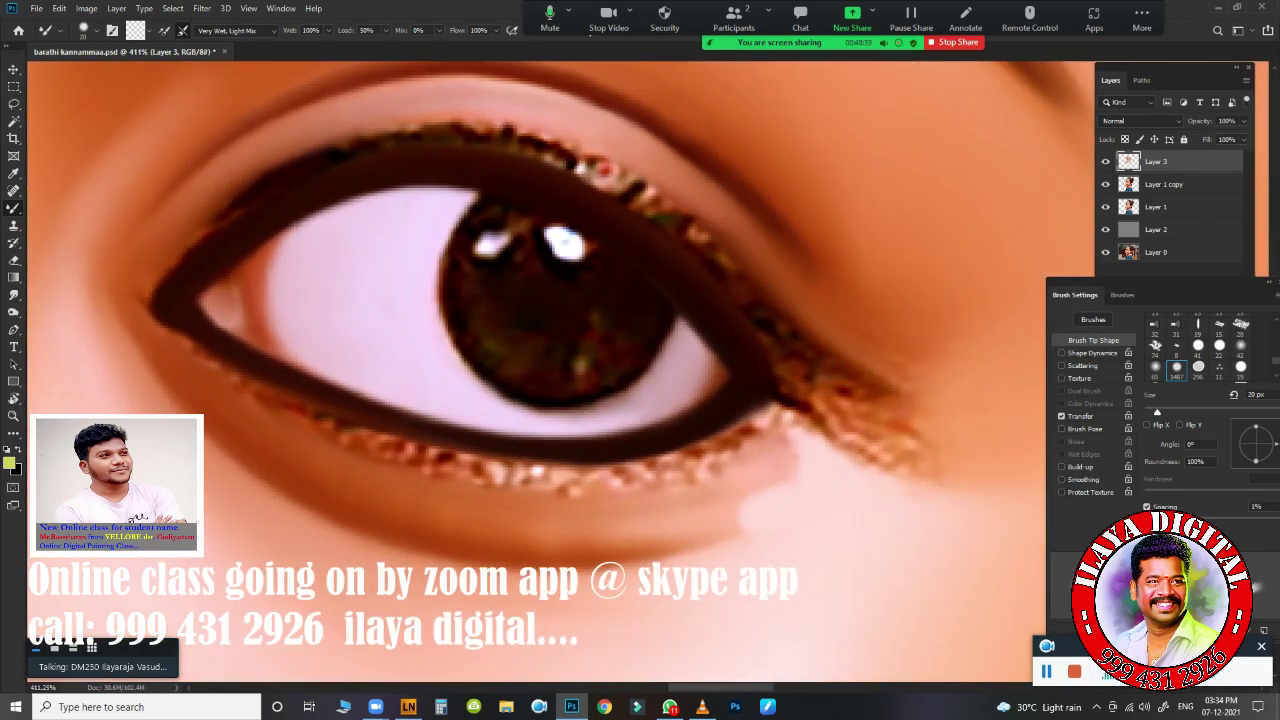
key("r")
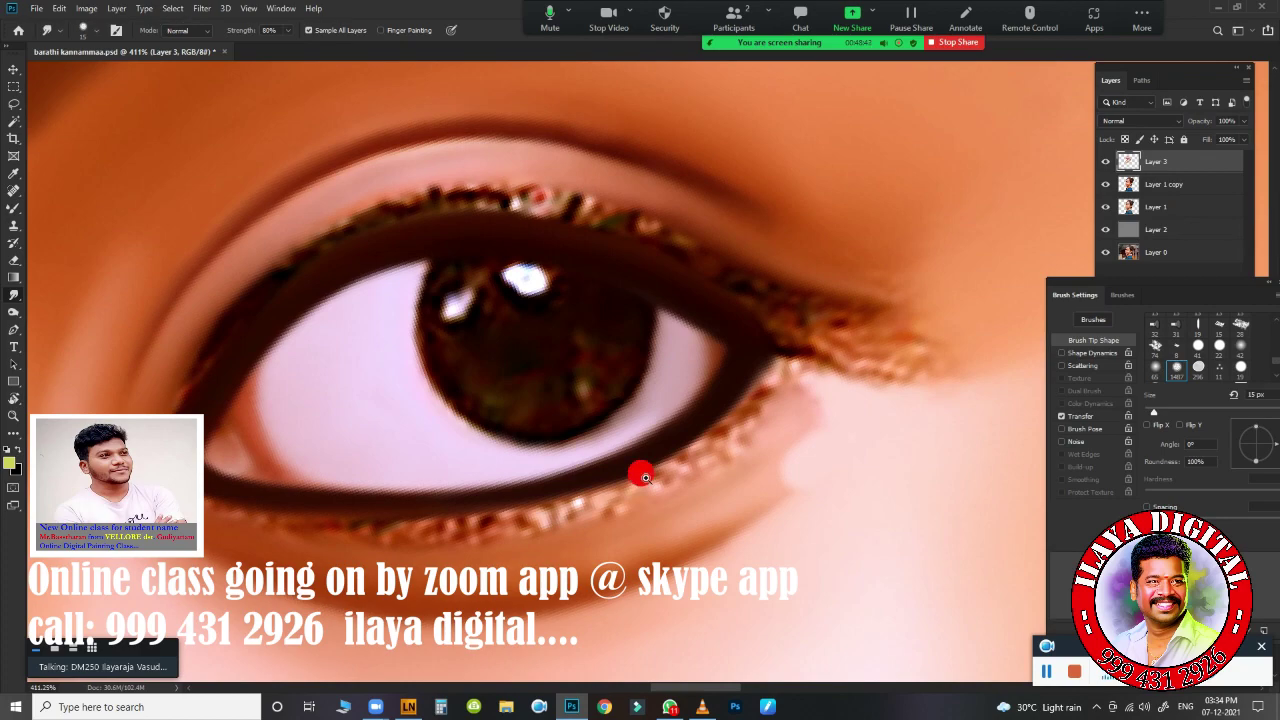
scroll(645, 477, "down", 2)
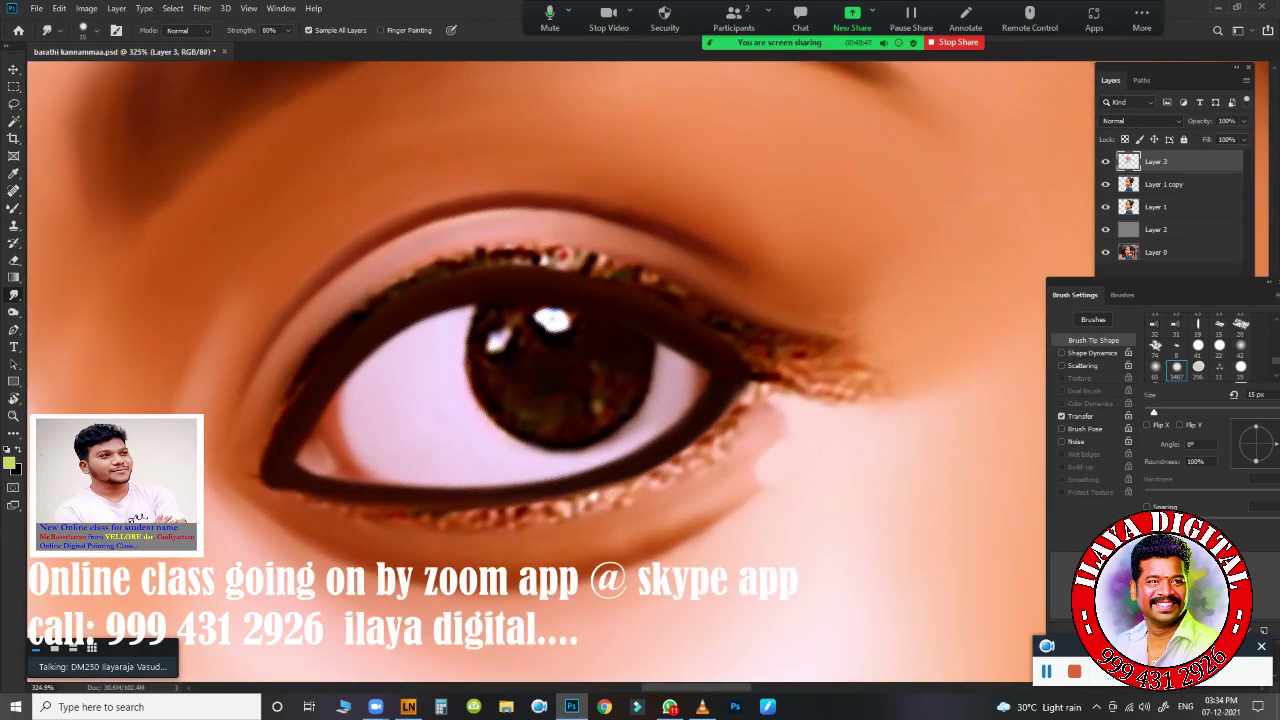
mouse_move(751, 380)
left_mouse_down()
mouse_move(778, 423)
mouse_move(766, 423)
left_mouse_up()
- With a 25 px smudge brush, smooth the lower lash line from inner corner outward
key("]")
key("]")
key("bracketleft")
mouse_move(714, 509)
left_mouse_down()
mouse_move(655, 540)
mouse_move(544, 564)
left_mouse_up()
mouse_move(767, 404)
left_mouse_down()
mouse_move(704, 458)
mouse_move(725, 425)
left_mouse_up()
mouse_move(690, 465)
left_mouse_down()
mouse_move(600, 500)
mouse_move(737, 423)
mouse_move(726, 377)
mouse_move(748, 366)
left_mouse_up()
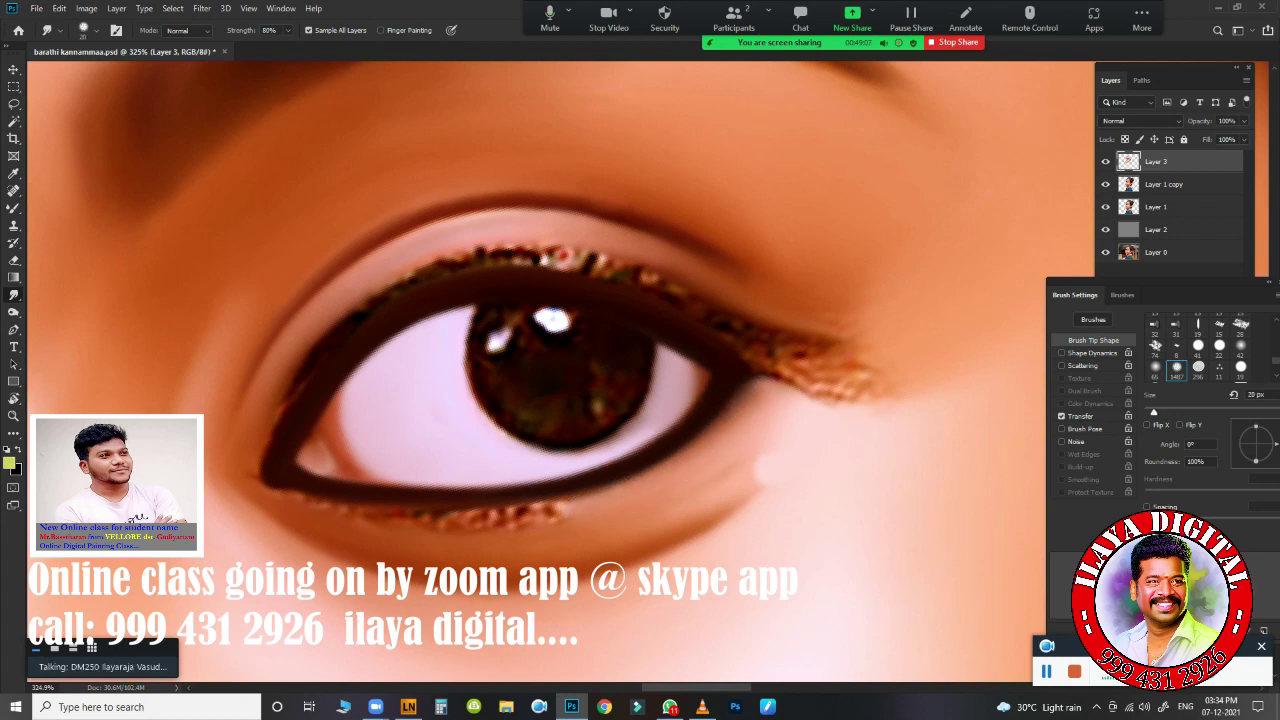
mouse_move(297, 494)
left_mouse_down()
mouse_move(363, 509)
mouse_move(552, 506)
mouse_move(368, 510)
mouse_move(634, 460)
mouse_move(686, 443)
mouse_move(700, 406)
left_mouse_up()
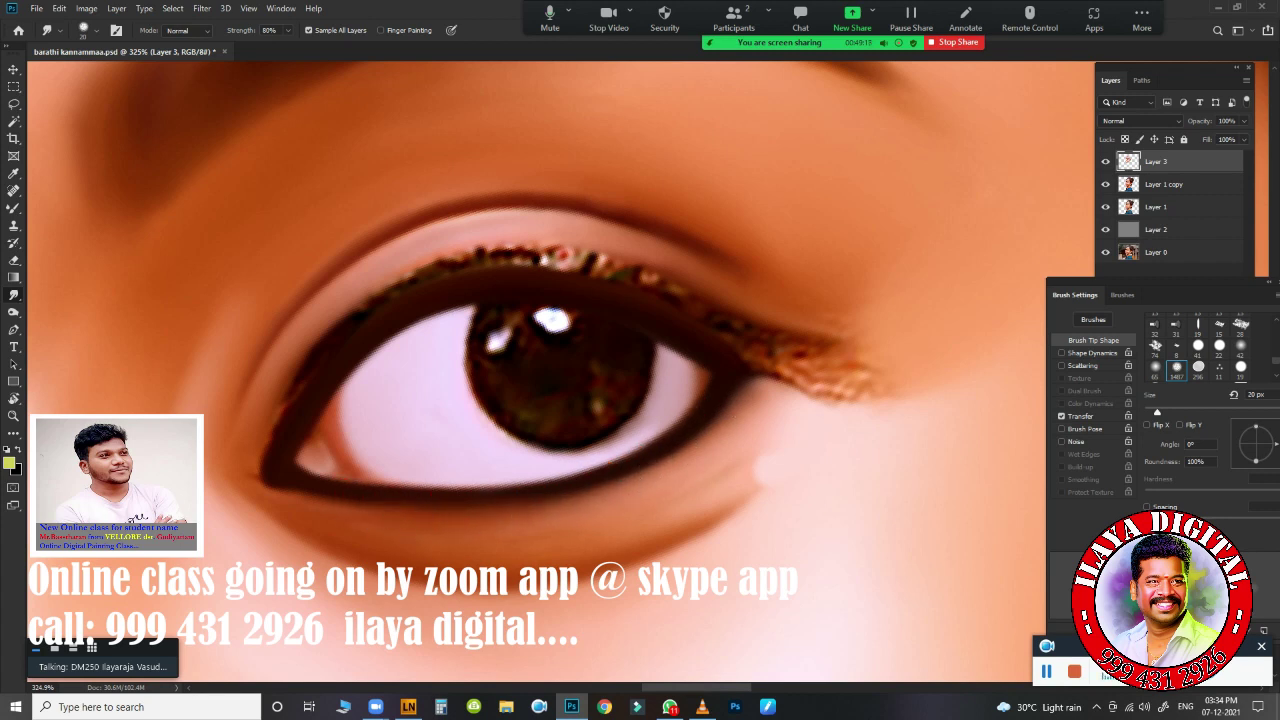
- Reshape the lower lash line and inner eye corner with a 15–10 px brush
key("bracketleft")
left_click_drag(263, 474, 336, 490)
key("bracketleft")
left_click_drag(282, 447, 268, 480)
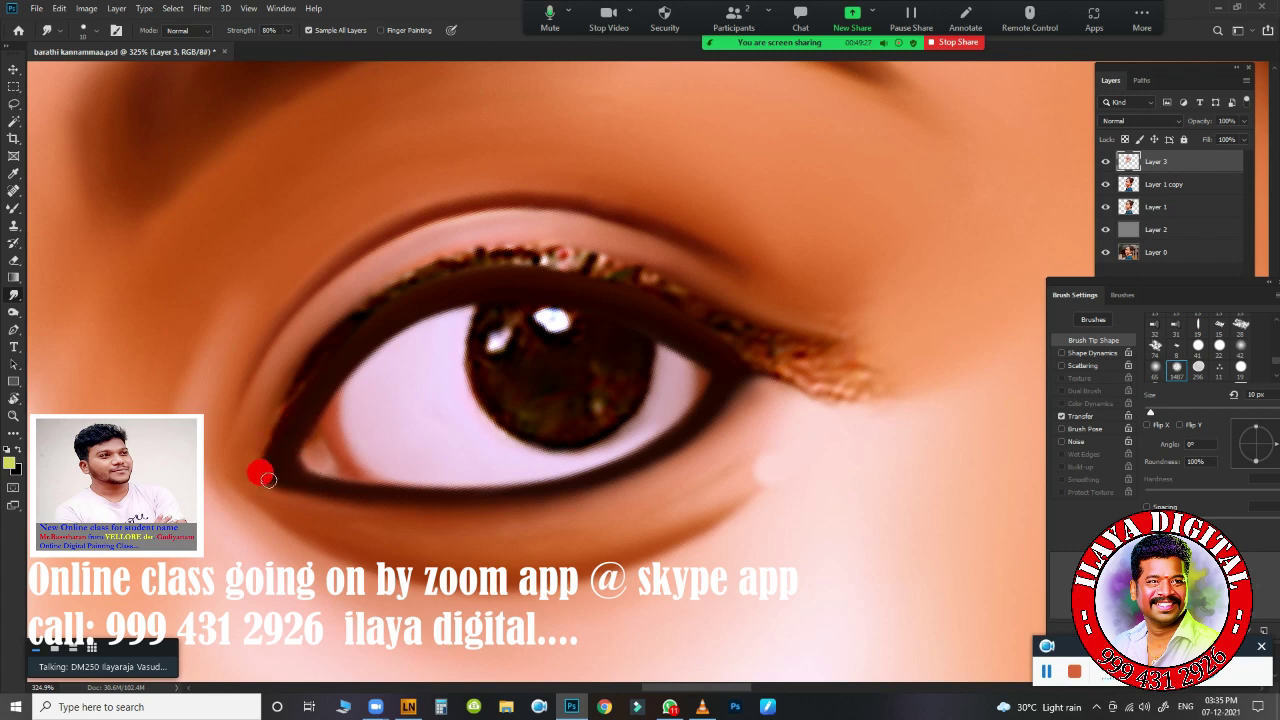
- At 20 px, smudge along the upper lash line and blend its outer end
key("bracketright")
key("bracketright")
left_click(230, 446)
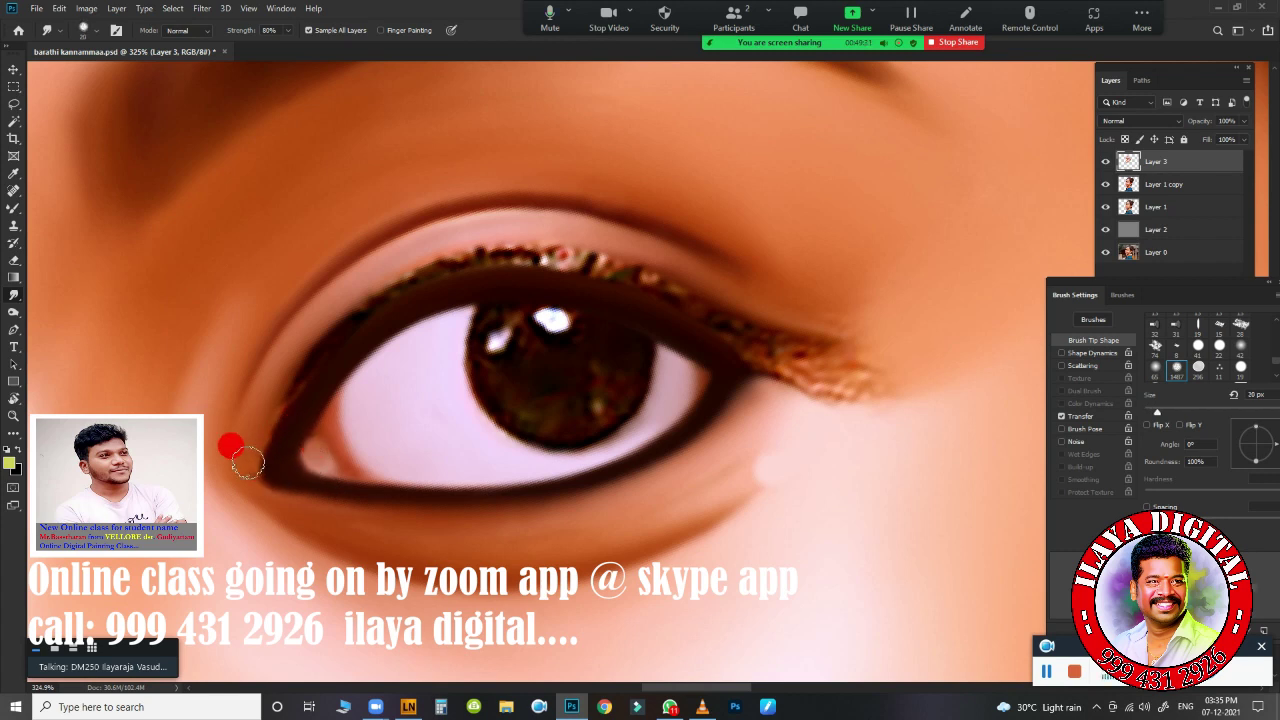
mouse_move(257, 386)
left_mouse_down()
mouse_move(366, 271)
mouse_move(466, 240)
mouse_move(349, 297)
mouse_move(251, 429)
left_mouse_up()
left_click(376, 291)
mouse_move(751, 320)
left_mouse_down()
mouse_move(790, 345)
mouse_move(757, 337)
mouse_move(860, 343)
mouse_move(880, 360)
mouse_move(771, 294)
mouse_move(872, 262)
left_mouse_up()
mouse_move(756, 360)
left_mouse_down()
mouse_move(797, 357)
mouse_move(726, 343)
mouse_move(740, 374)
mouse_move(727, 378)
mouse_move(786, 374)
mouse_move(766, 391)
mouse_move(914, 349)
mouse_move(861, 410)
left_mouse_up()
- Smooth away the colourful specks along the upper lash line and outer corner
key("bracketleft")
left_click(896, 356)
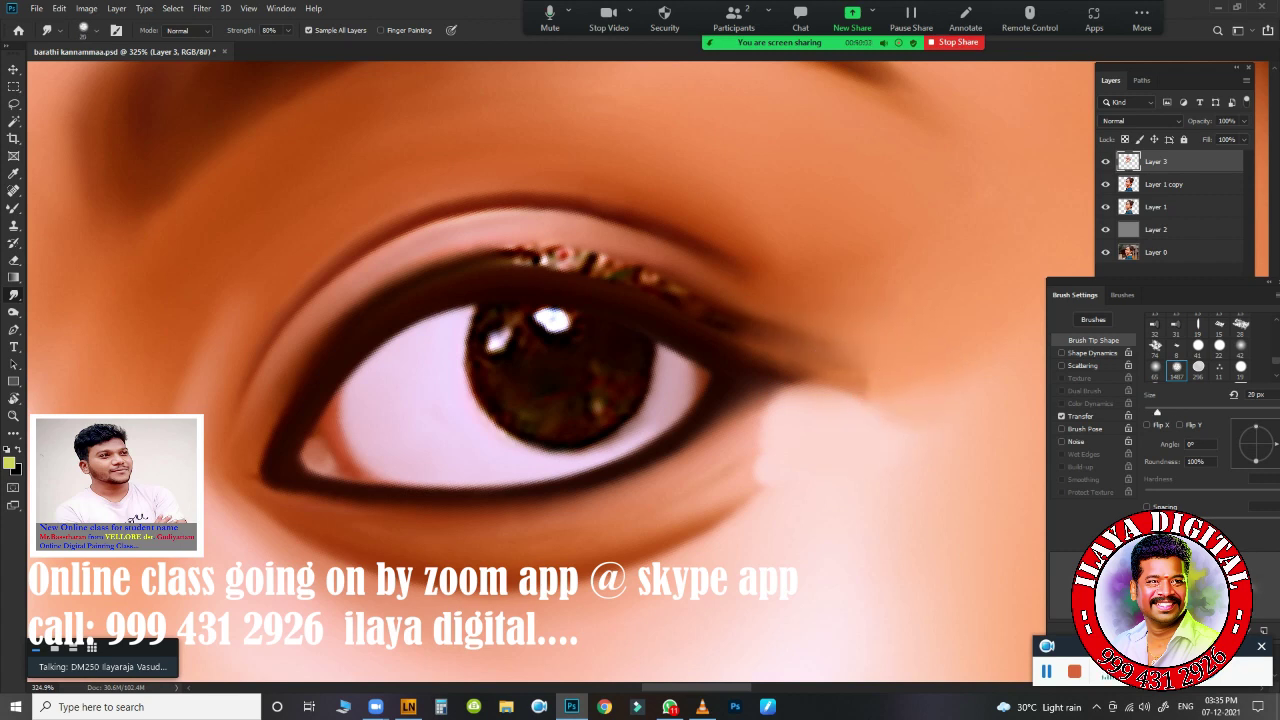
mouse_move(563, 243)
left_mouse_down()
mouse_move(714, 300)
mouse_move(520, 240)
left_mouse_up()
left_click(434, 266)
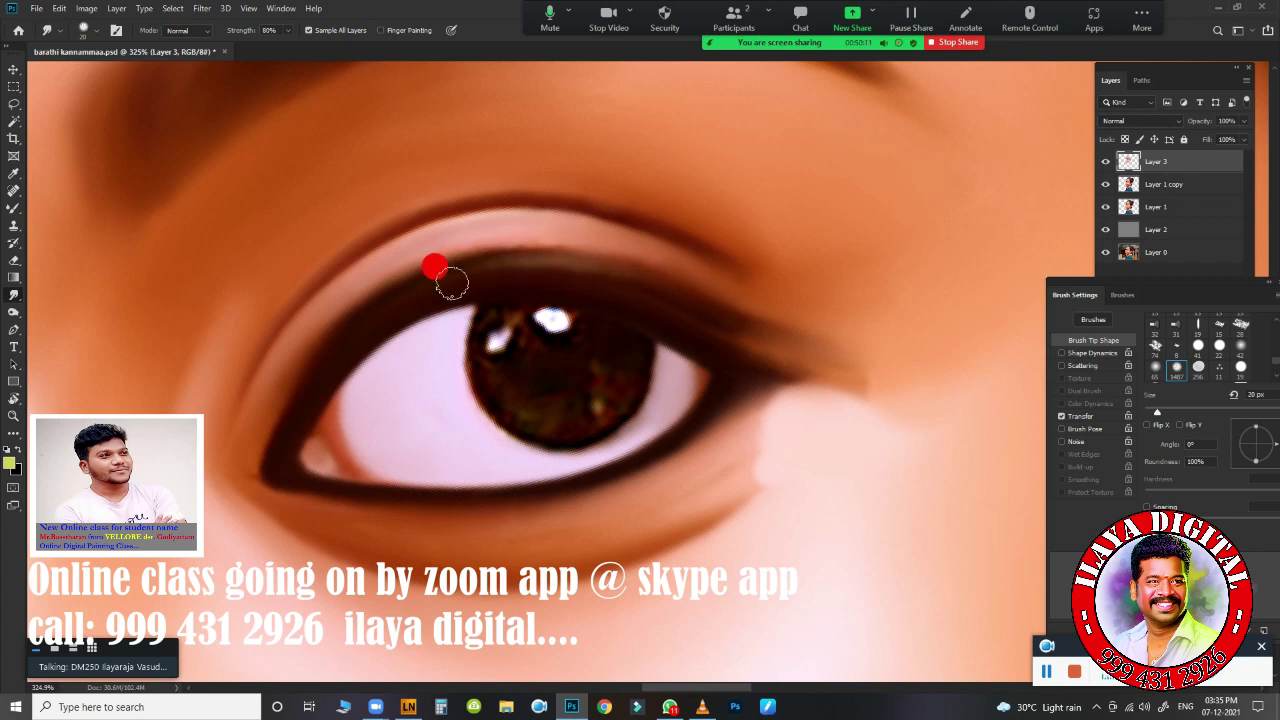
mouse_move(451, 283)
left_mouse_down()
mouse_move(649, 291)
mouse_move(583, 263)
mouse_move(651, 274)
mouse_move(586, 266)
mouse_move(621, 272)
mouse_move(720, 345)
mouse_move(666, 300)
mouse_move(813, 346)
left_mouse_up()
left_click(543, 257)
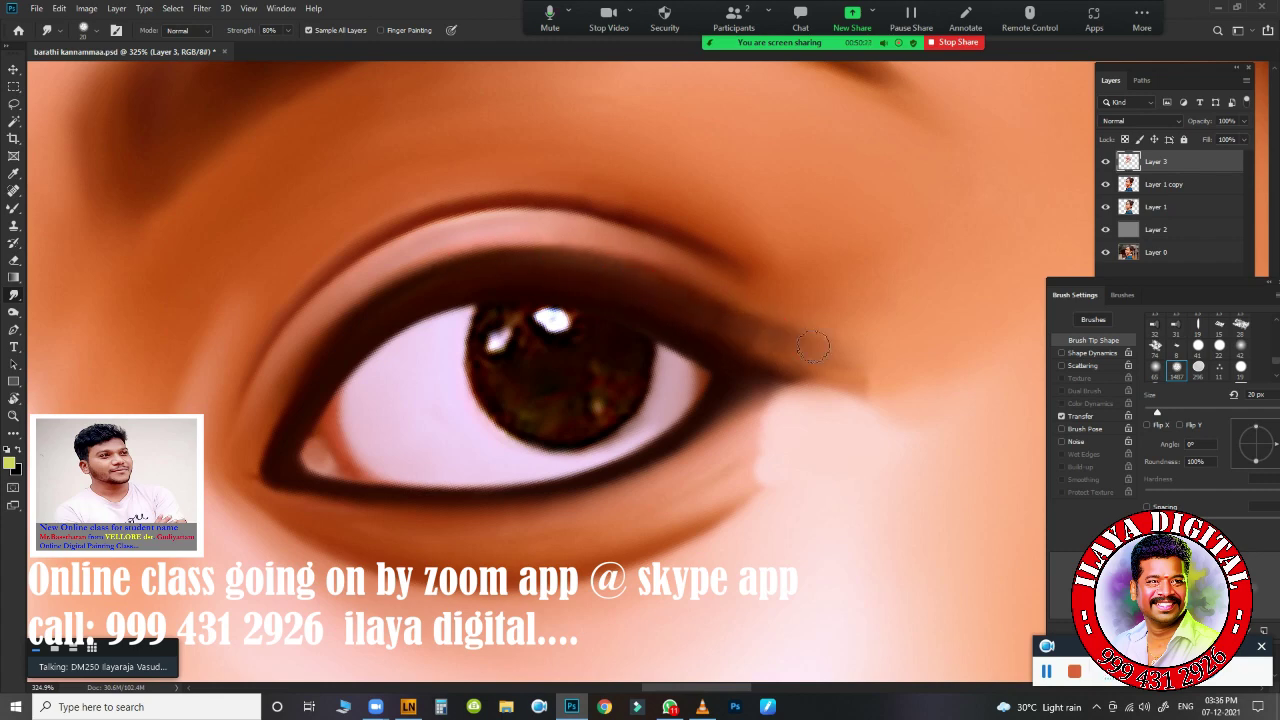
mouse_move(830, 440)
left_mouse_down()
mouse_move(789, 431)
mouse_move(843, 477)
left_mouse_up()
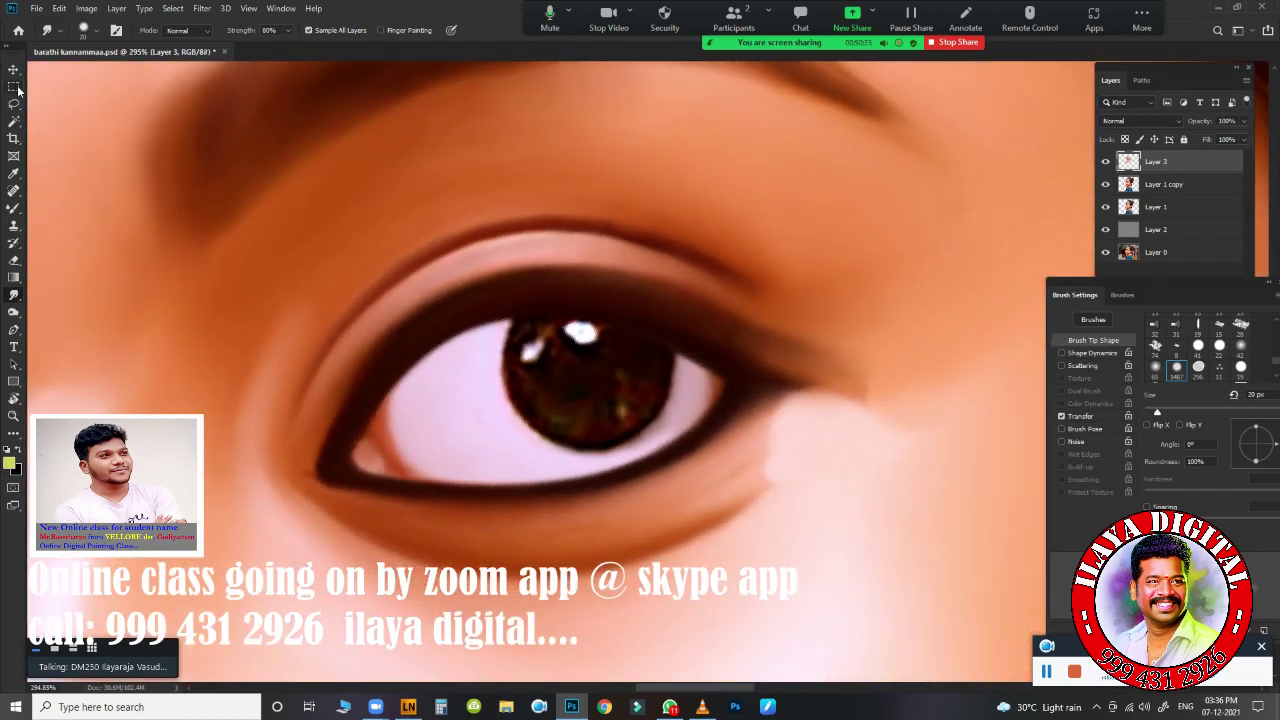
- Draw a feathered elliptical marquee around the iris, then zoom in with Smudge active
left_click(15, 87)
left_click(97, 101)
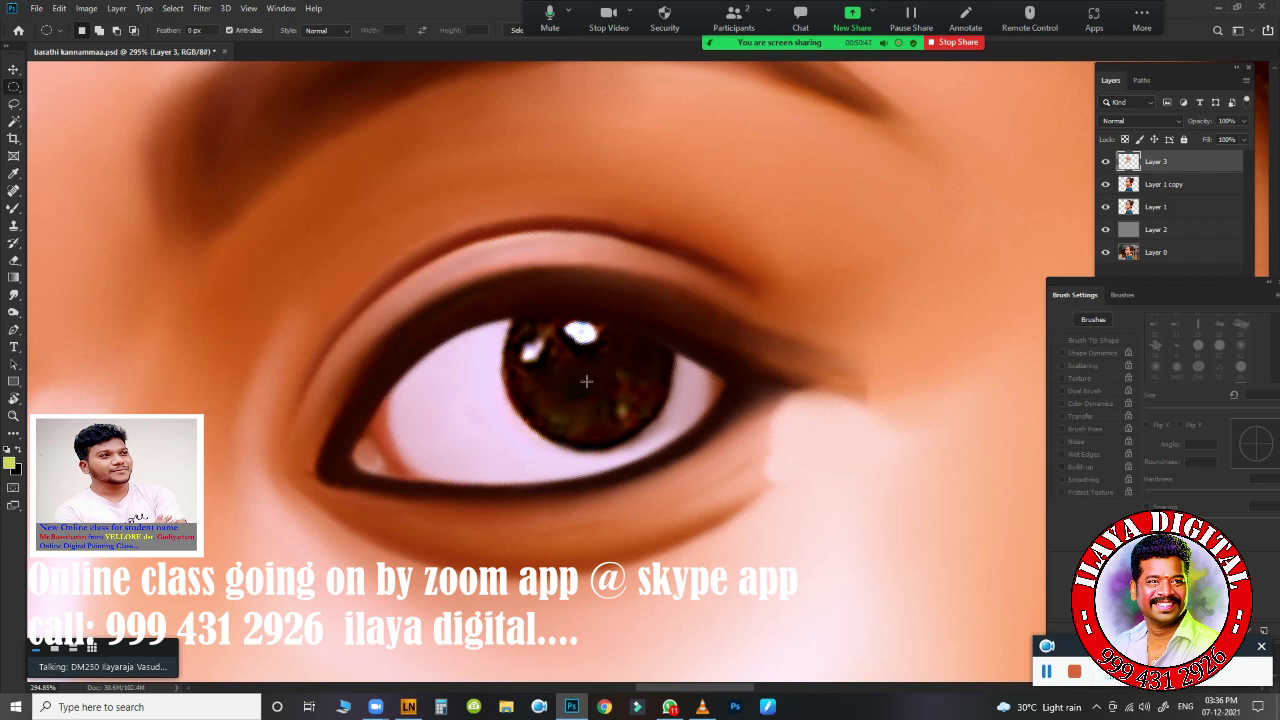
left_click_drag(579, 366, 716, 492)
key("shift+F6")
key("Return")
key("r")
left_click(730, 400, "ctrl")
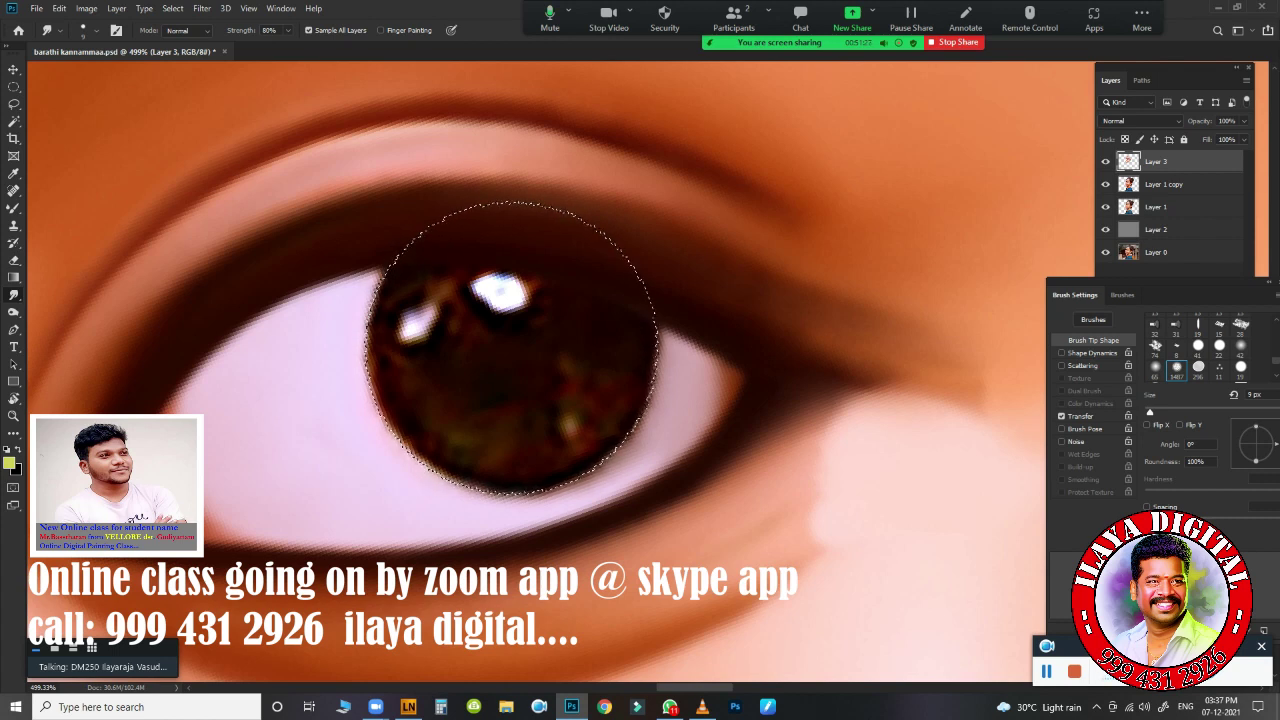
- Soften the iris's left and right edges and lightly blend its highlights
left_click(397, 415)
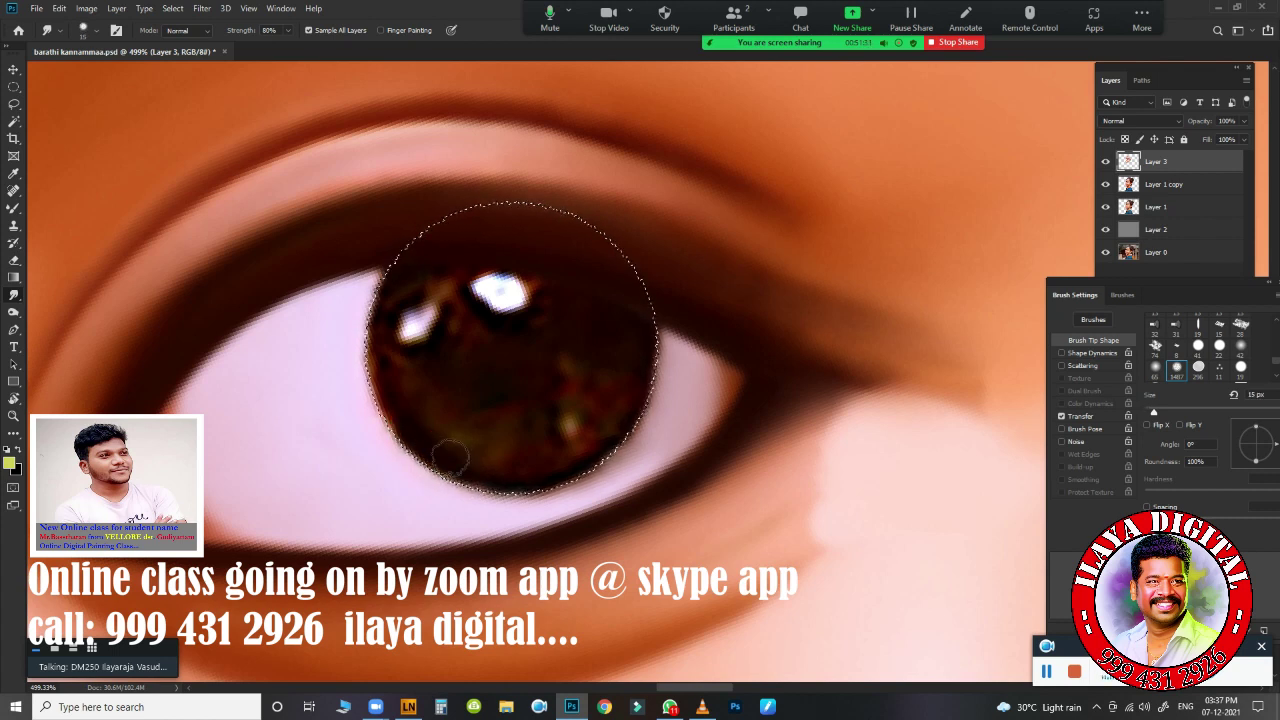
left_click_drag(508, 462, 591, 397)
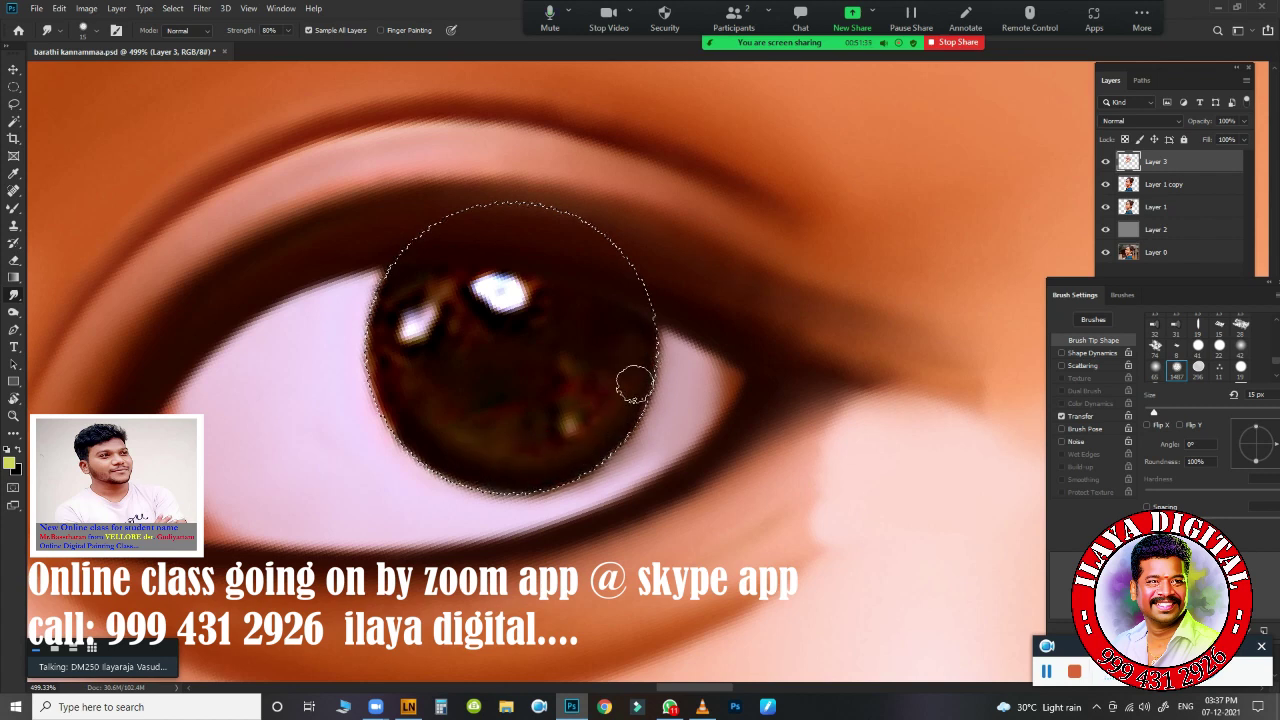
left_click_drag(614, 332, 633, 350)
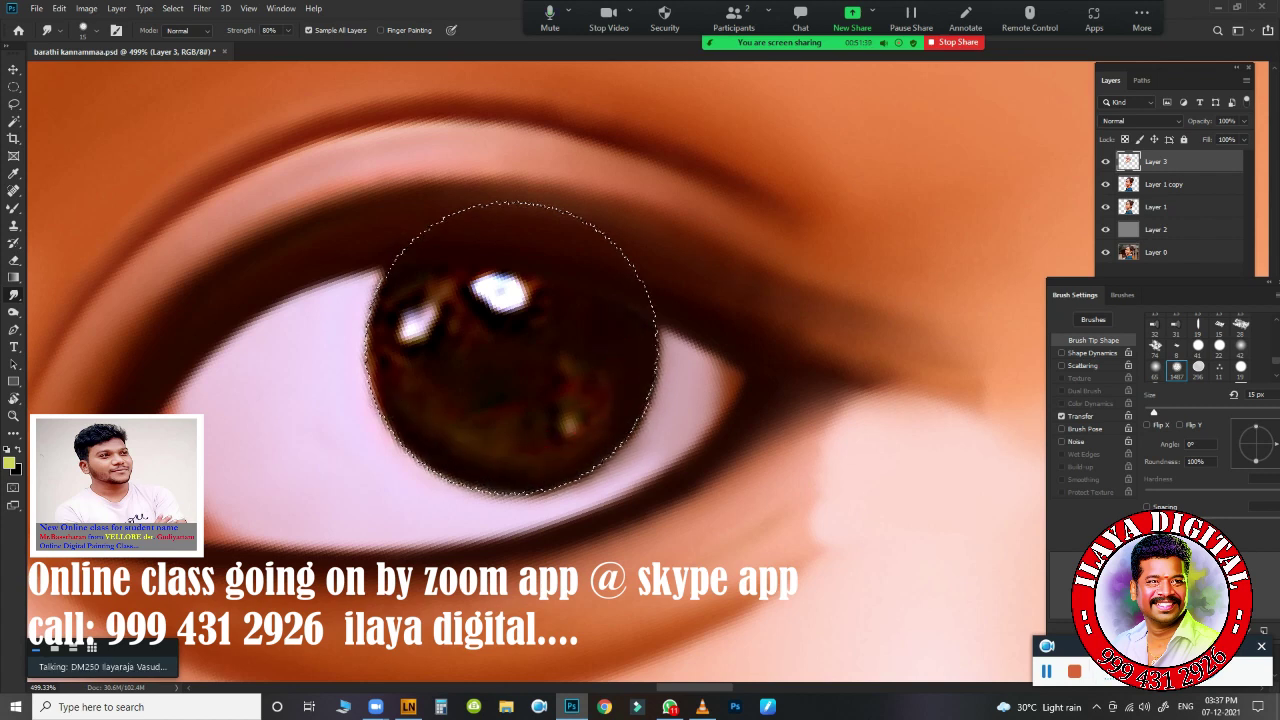
mouse_move(400, 340)
left_mouse_down()
mouse_move(394, 297)
mouse_move(473, 328)
left_mouse_up()
key("bracketright")
mouse_move(471, 391)
left_mouse_down()
mouse_move(497, 418)
mouse_move(583, 380)
left_mouse_up()
- Smooth the lower part of the iris with a 10 px or smaller brush
key("bracketleft")
left_click(524, 312)
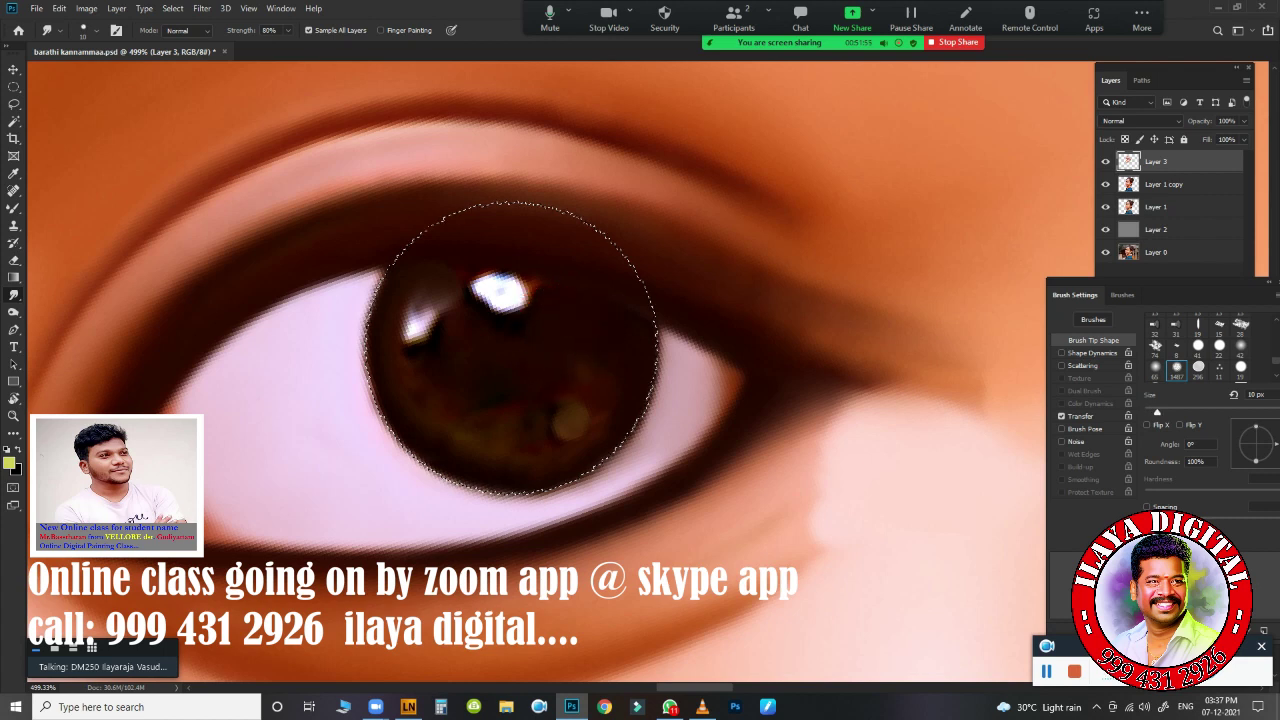
mouse_move(483, 437)
left_mouse_down()
mouse_move(515, 388)
mouse_move(591, 386)
left_mouse_up()
key("bracketleft")
mouse_move(505, 431)
left_mouse_down()
mouse_move(467, 433)
mouse_move(414, 371)
left_mouse_up()
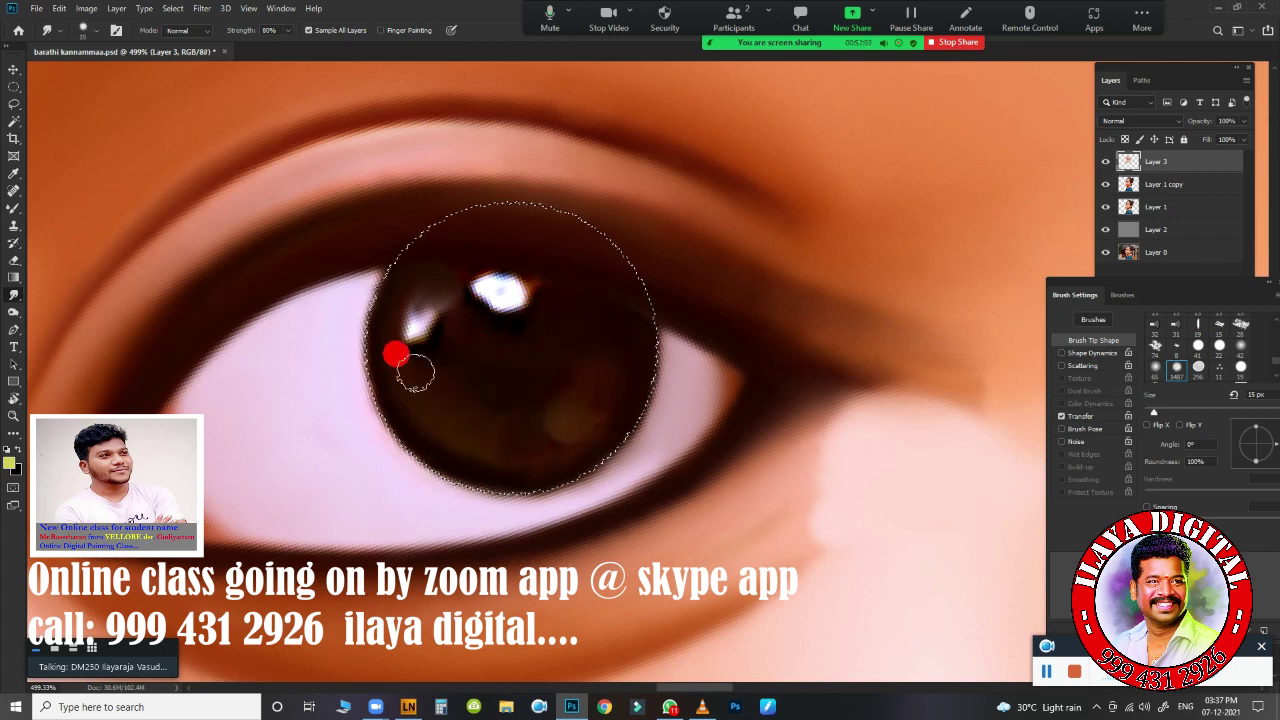
key("bracketleft")
- Reshape the upper catchlight into a rounder spot and smooth the lower-left iris edge
left_click_drag(456, 310, 437, 289)
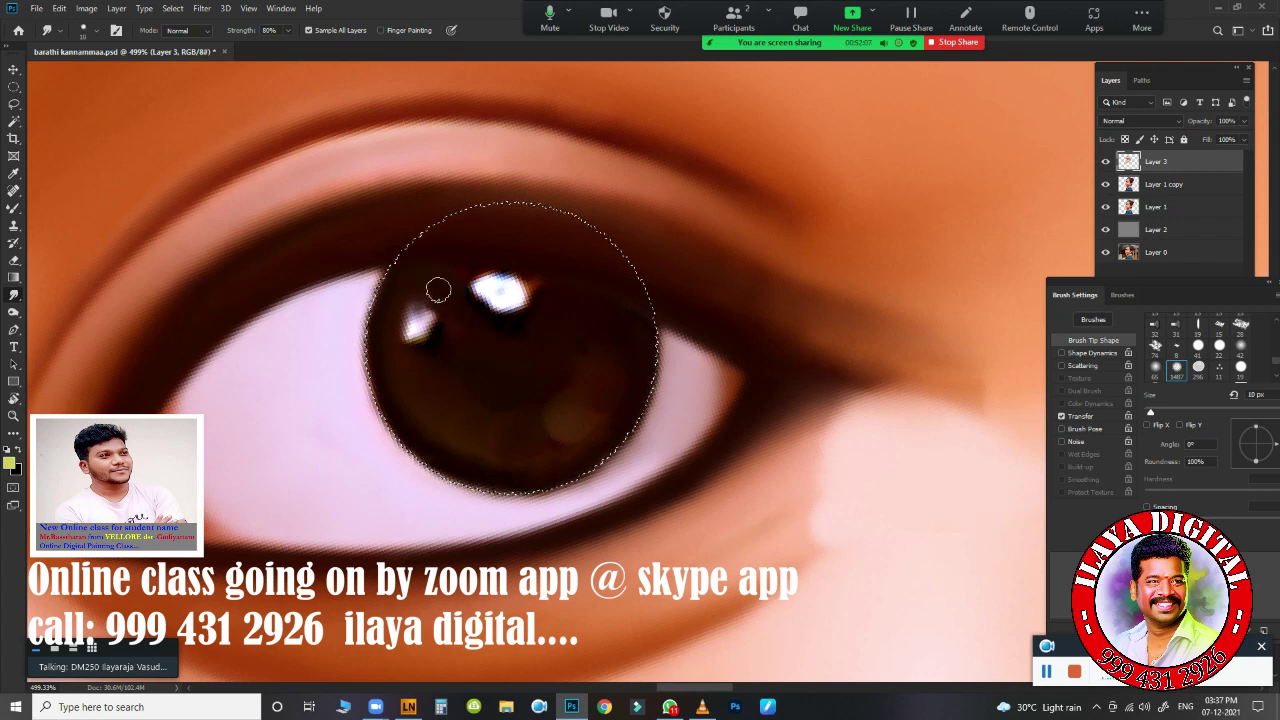
mouse_move(528, 285)
left_mouse_down()
mouse_move(513, 319)
mouse_move(452, 267)
left_mouse_up()
key("bracketright")
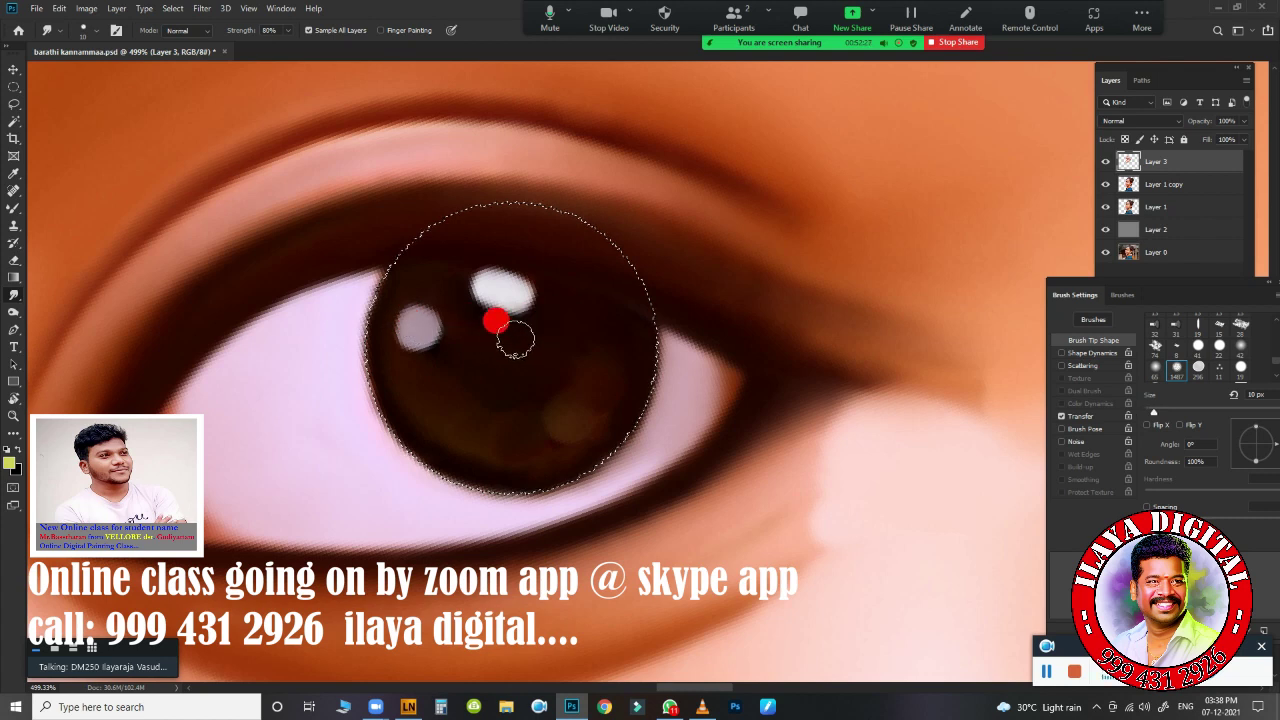
mouse_move(515, 340)
left_mouse_down()
mouse_move(439, 370)
mouse_move(618, 316)
left_mouse_up()
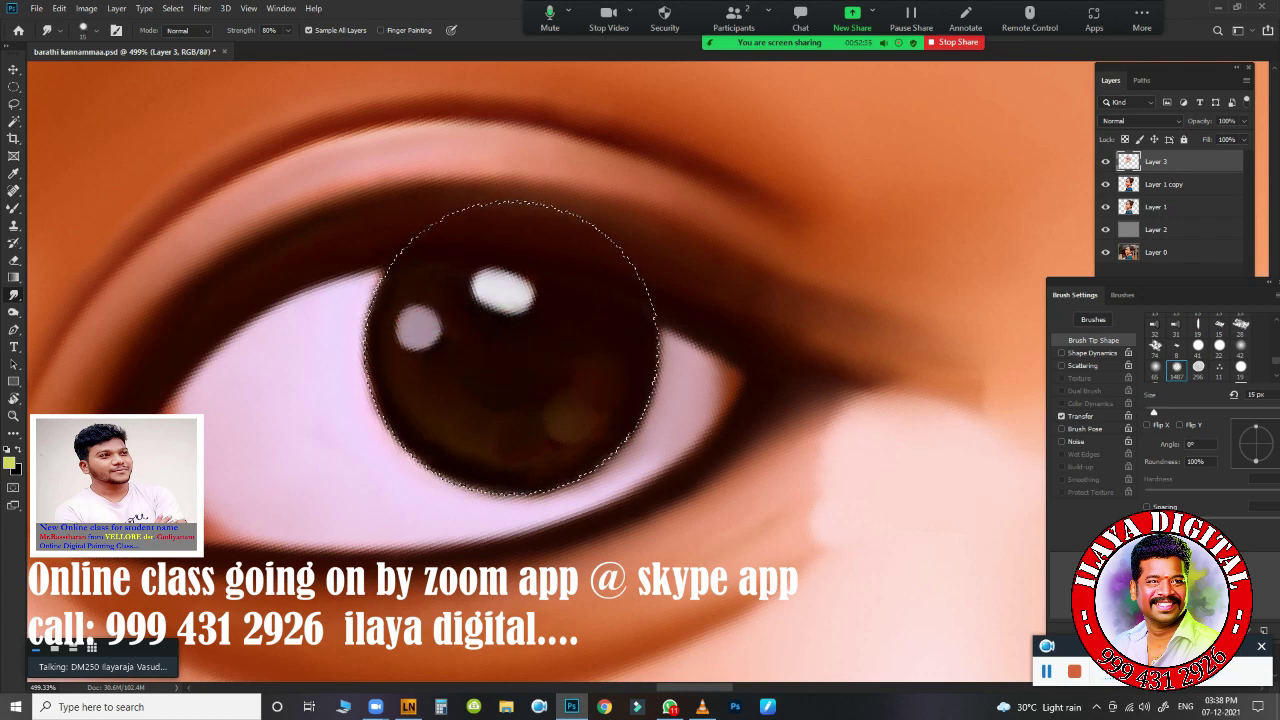
left_click_drag(390, 385, 428, 460)
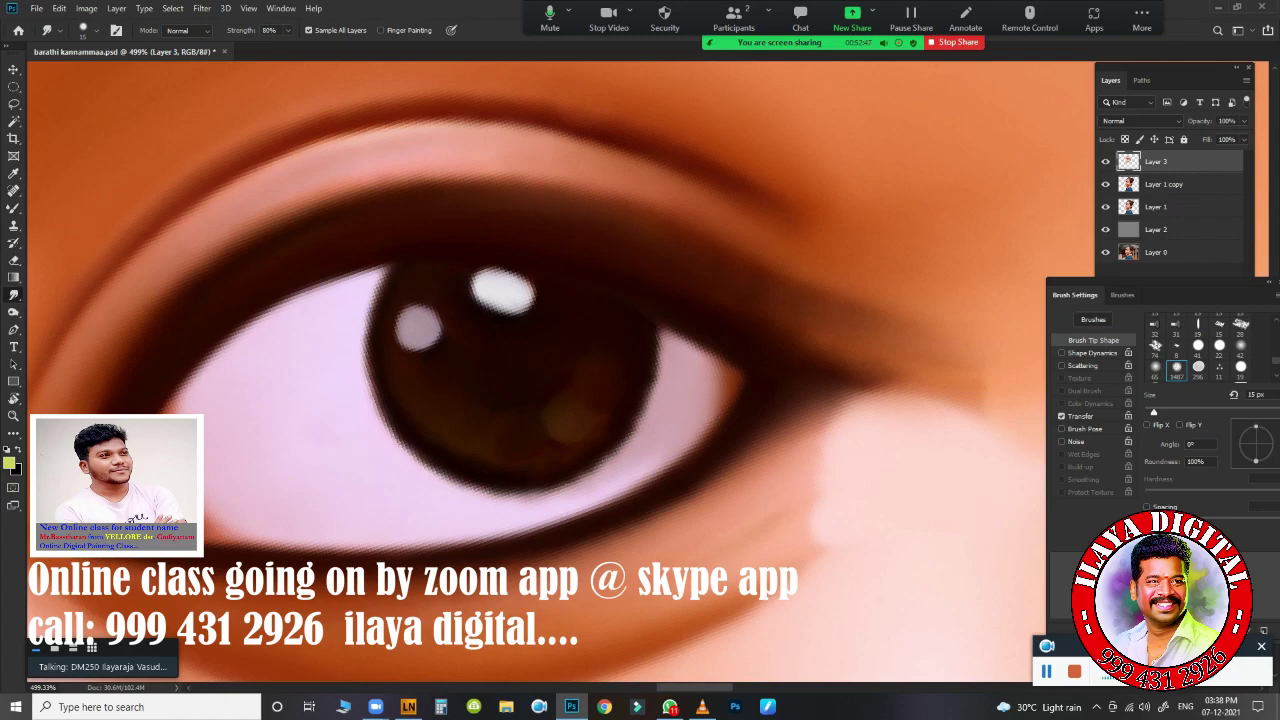
- Zoom out and back in to compare the finished eye with the whole face
scroll(808, 414, "down", 2)
scroll(728, 448, "down", 2)
scroll(723, 451, "down", 2)
scroll(650, 473, "down", 4)
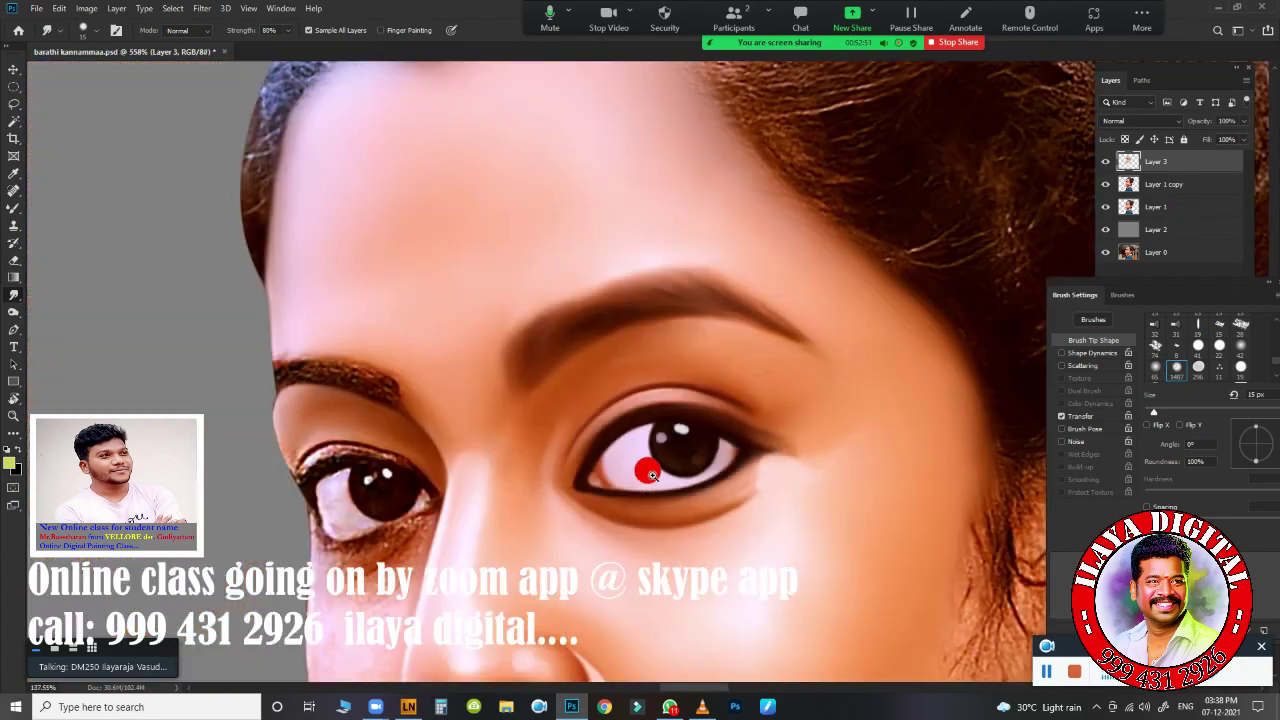
scroll(650, 473, "down", 8)
scroll(819, 432, "up", 4)
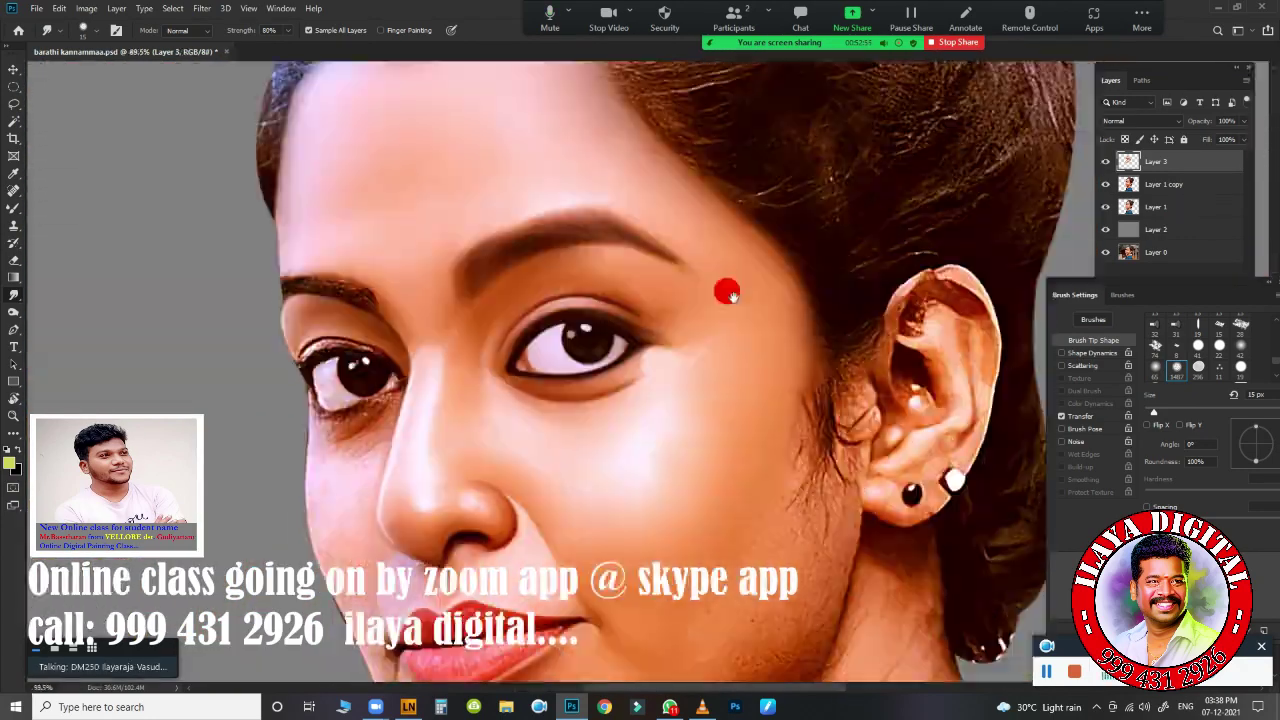
scroll(292, 364, "up", 1)
scroll(292, 364, "down", 3)
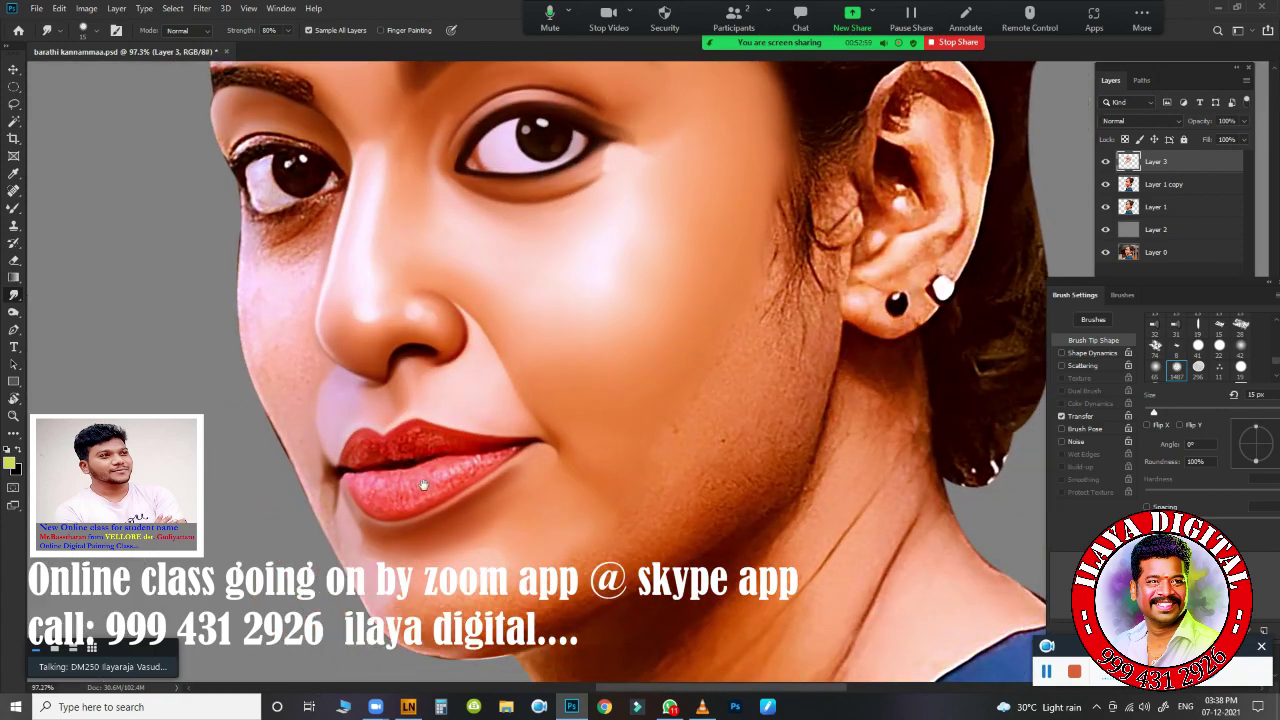
scroll(828, 531, "down", 3)
scroll(777, 286, "up", 2)
scroll(729, 443, "down", 1)
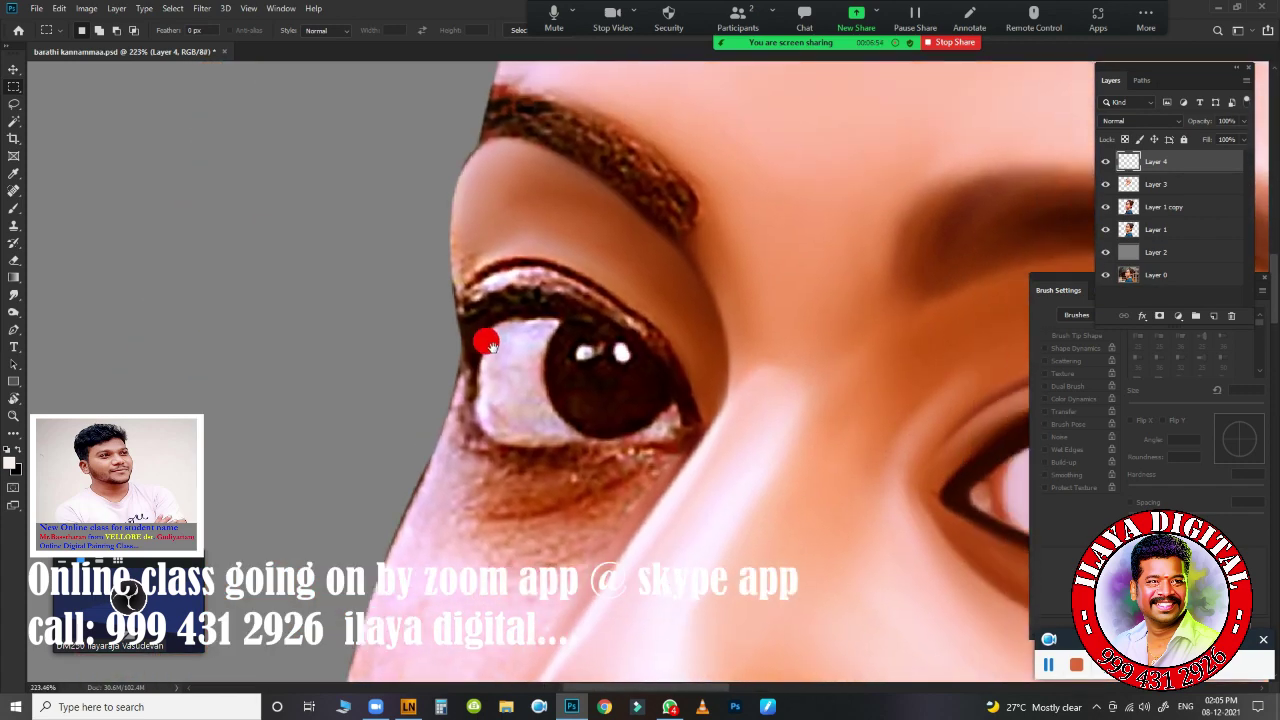
- Enable brush transfer options and smooth the face's outer edge beside the eye
left_click(1085, 411)
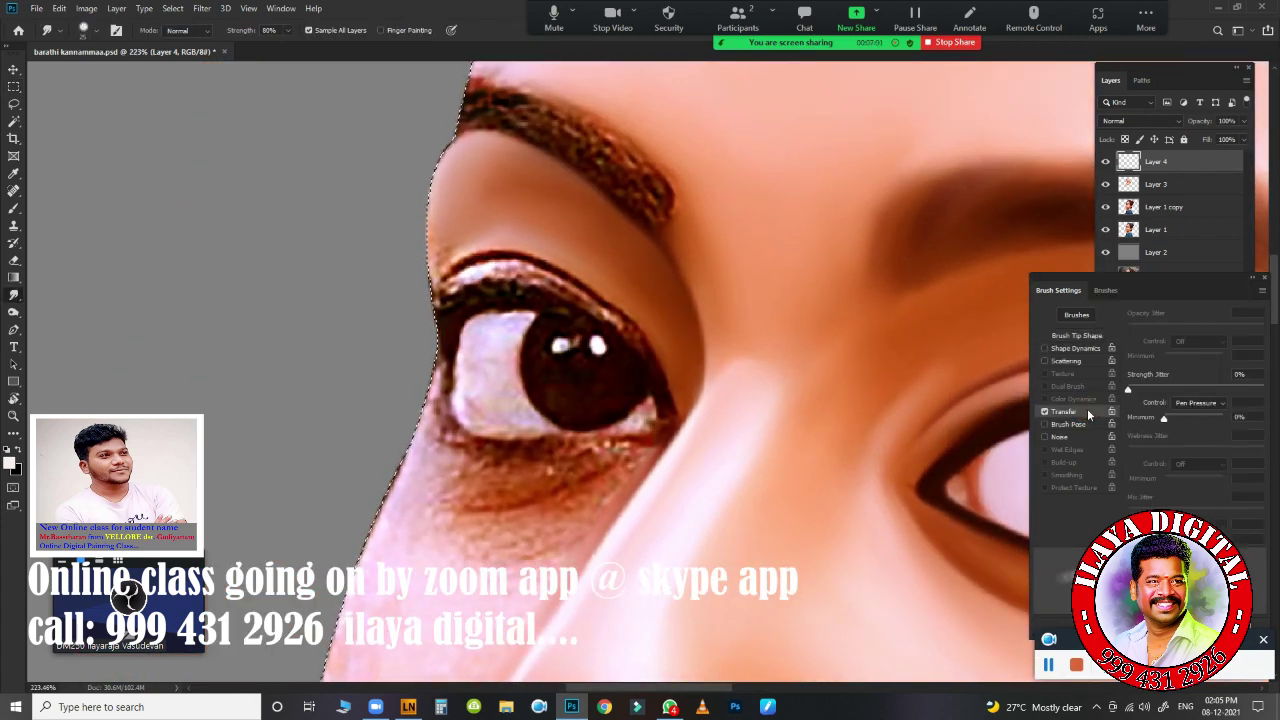
left_click(438, 226)
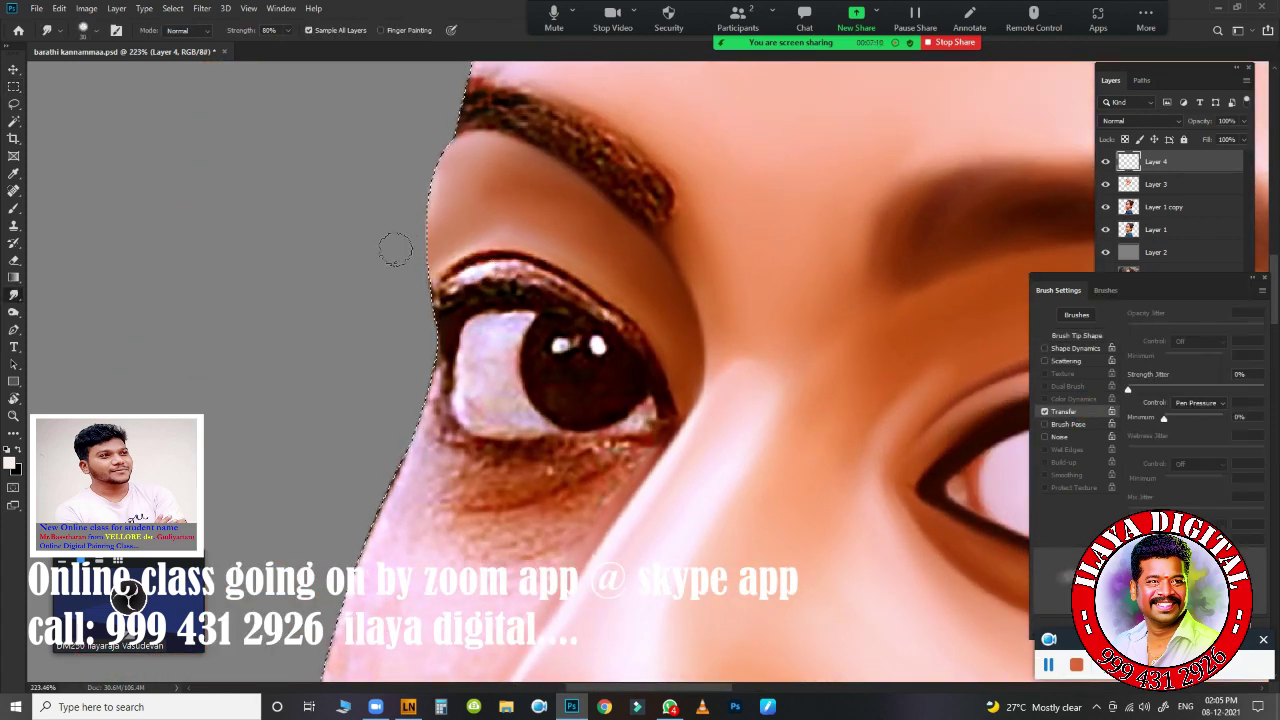
left_click_drag(497, 214, 431, 275)
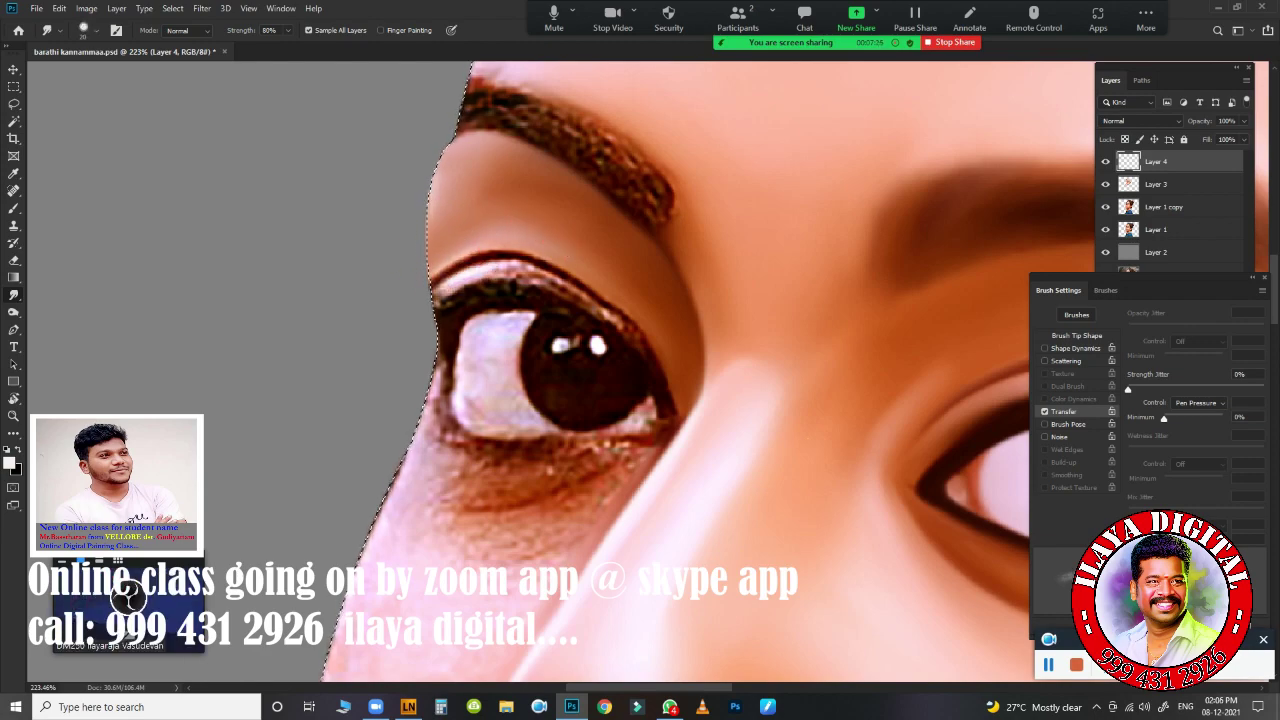
scroll(600, 300, "up", 5)
key("r")
mouse_move(766, 189)
left_mouse_down()
mouse_move(683, 240)
mouse_move(537, 229)
left_mouse_up()
scroll(542, 316, "down", 5)
mouse_move(542, 316)
left_mouse_down()
mouse_move(486, 349)
mouse_move(537, 355)
left_mouse_up()
key("r")
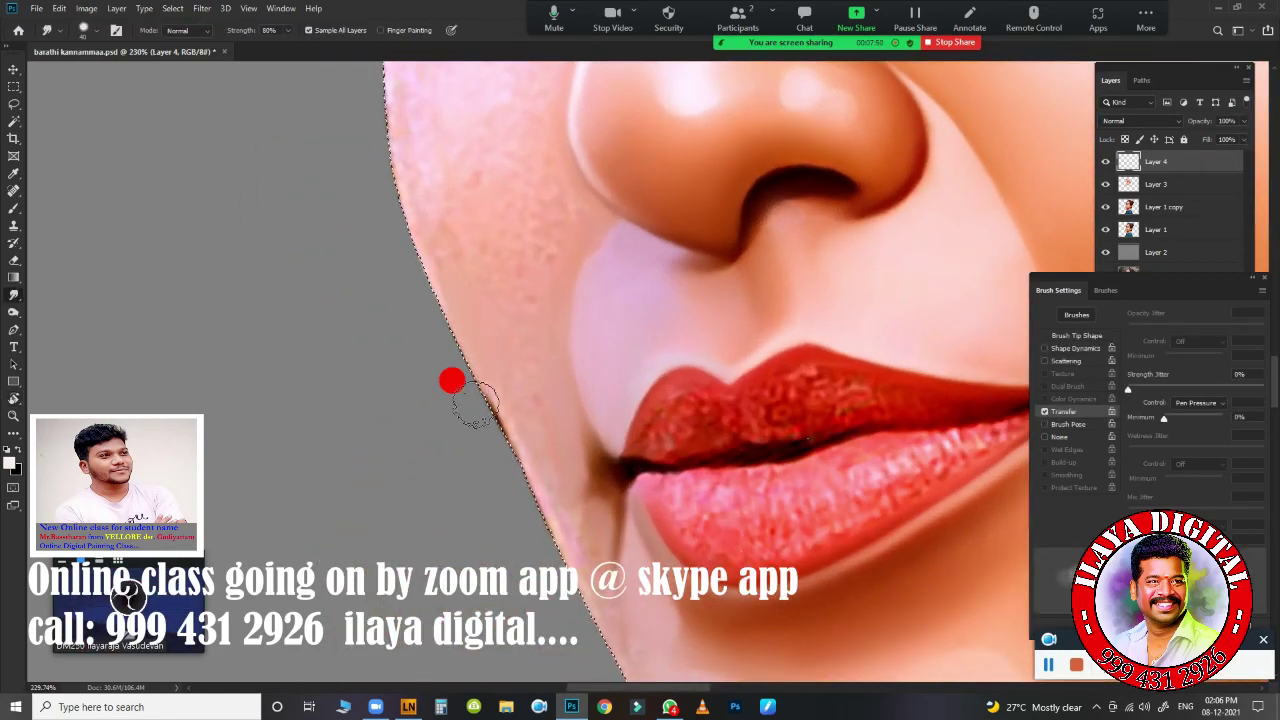
- Smudge the cheek edge from the nostril down to the chin
mouse_move(474, 400)
left_mouse_down()
mouse_move(612, 240)
mouse_move(580, 355)
left_mouse_up()
left_click_drag(551, 304, 543, 528)
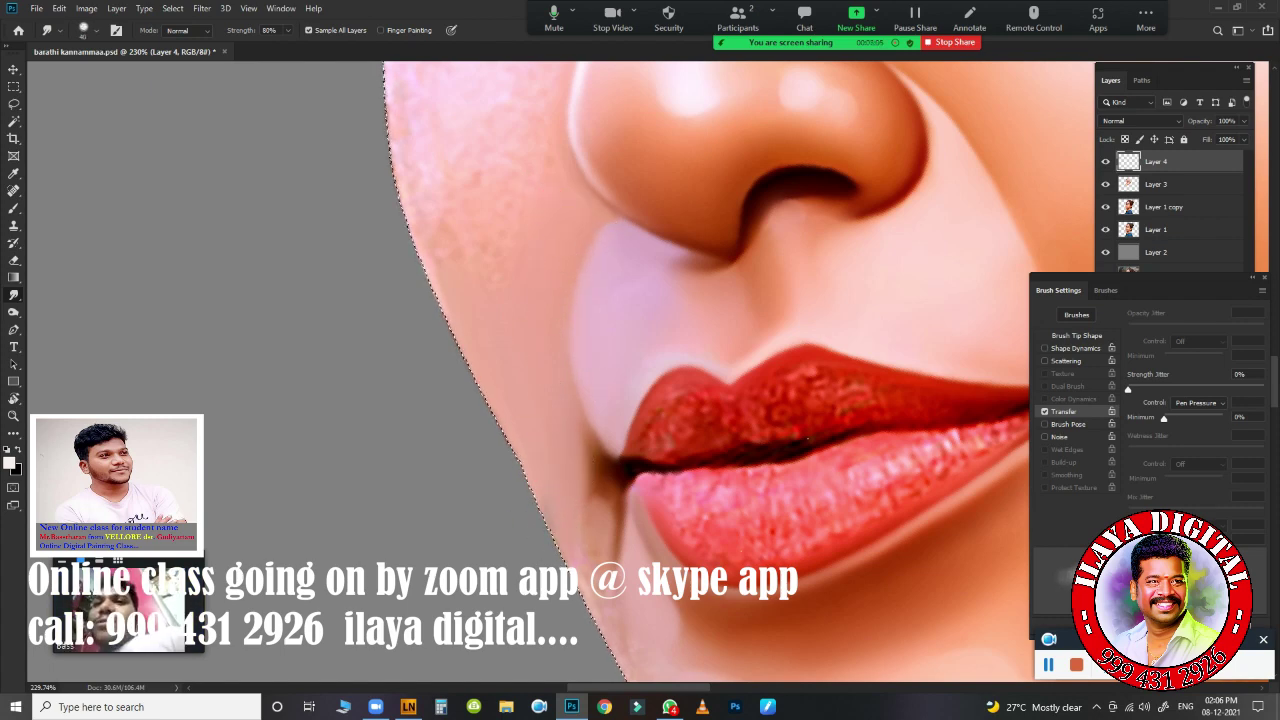
mouse_move(581, 427)
left_mouse_down()
mouse_move(604, 564)
mouse_move(543, 549)
mouse_move(431, 317)
left_mouse_up()
mouse_move(500, 400)
left_mouse_down()
mouse_move(477, 371)
mouse_move(514, 437)
left_mouse_up()
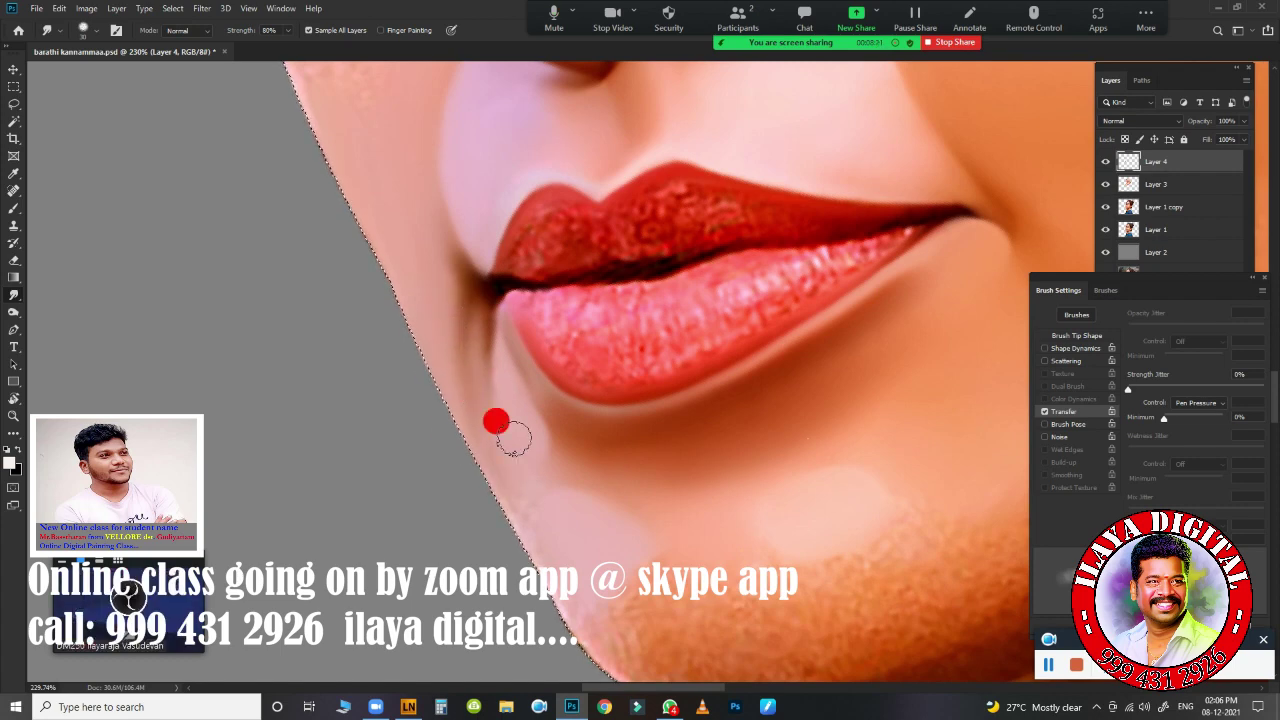
- Soften the dark shading under the eye and blend it into the cheek
mouse_move(340, 65)
left_mouse_down()
mouse_move(438, 443)
mouse_move(515, 340)
mouse_move(415, 560)
left_mouse_up()
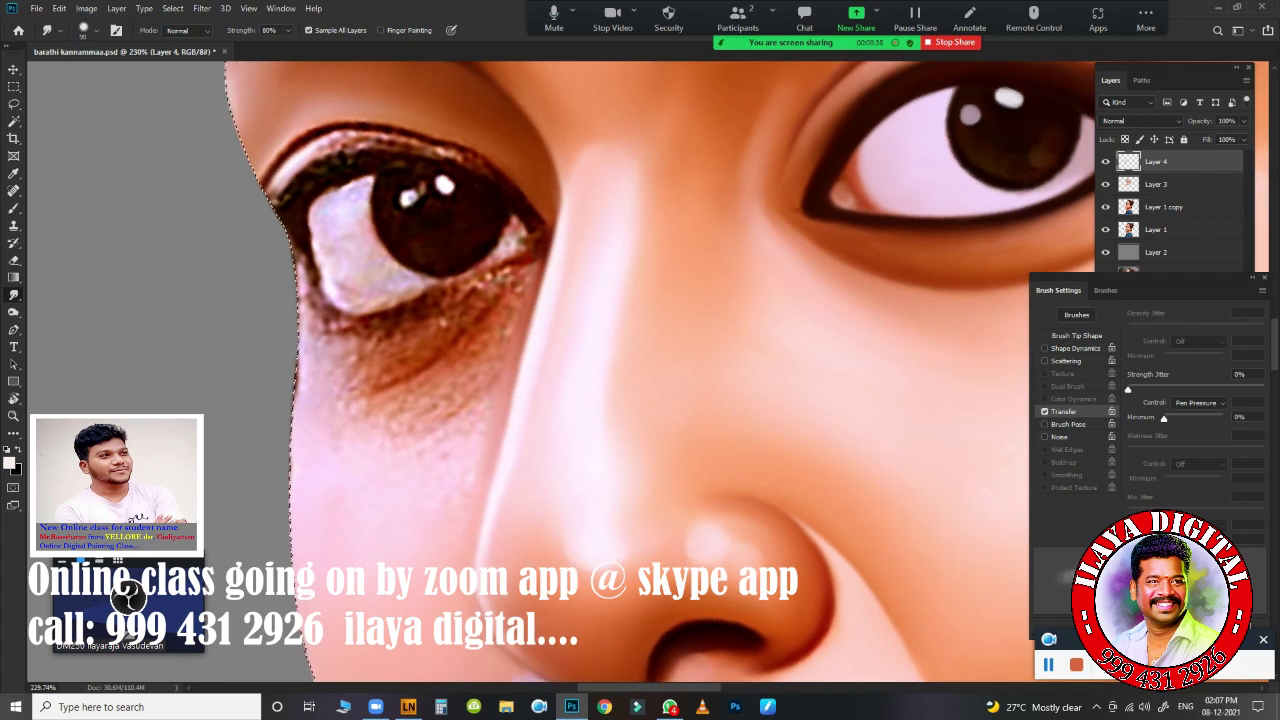
left_click_drag(469, 386, 410, 445)
left_click_drag(386, 371, 349, 400)
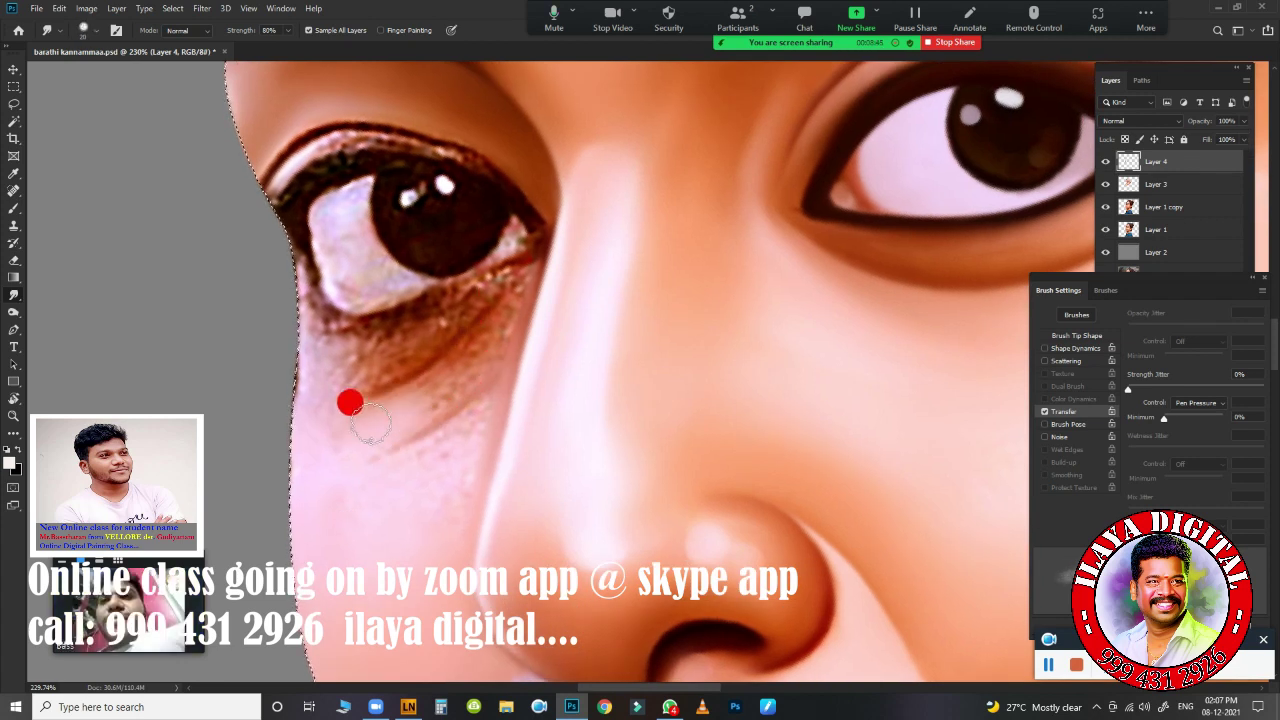
left_click_drag(479, 343, 506, 277)
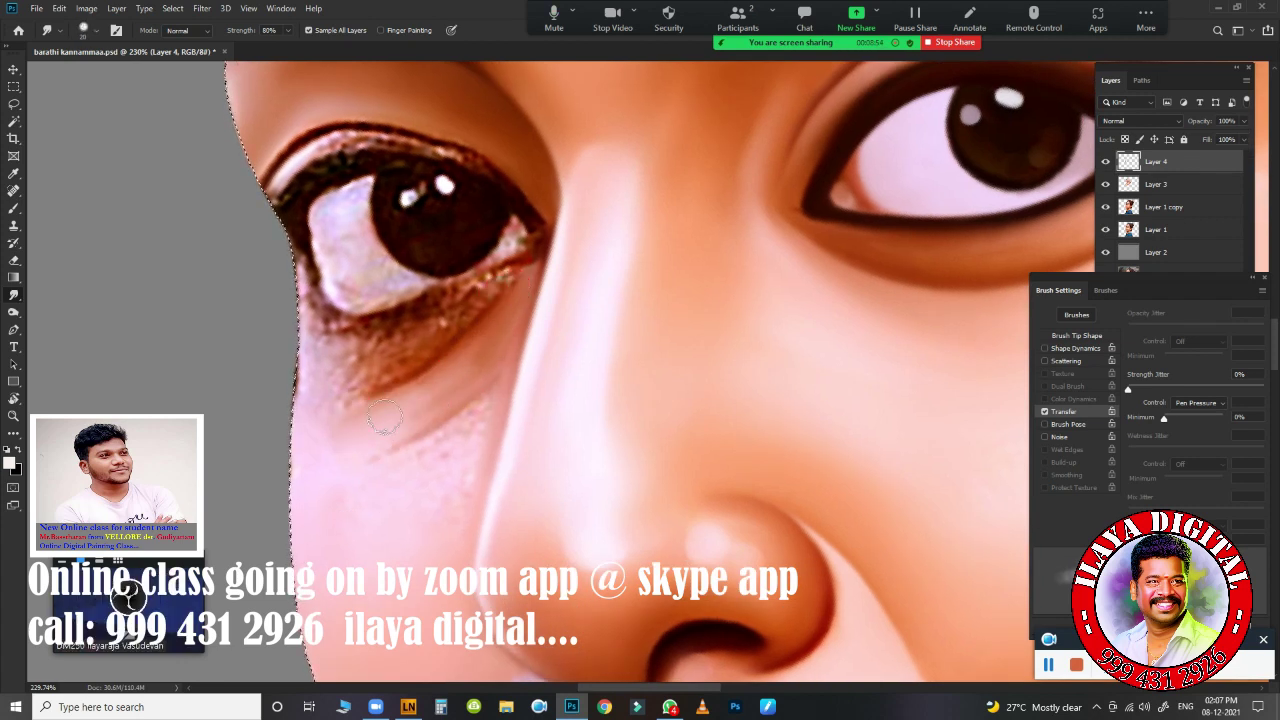
mouse_move(383, 420)
left_mouse_down()
mouse_move(391, 470)
mouse_move(480, 357)
mouse_move(491, 400)
mouse_move(340, 510)
left_mouse_up()
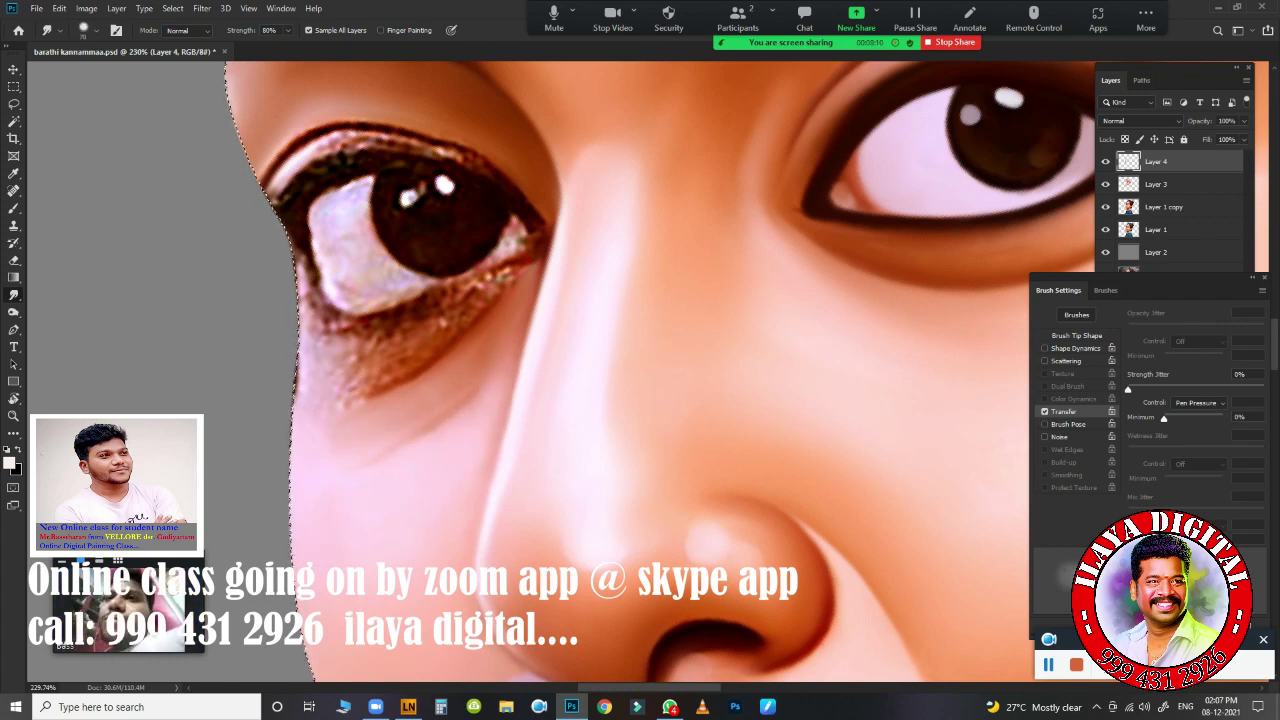
mouse_move(286, 371)
left_mouse_down()
mouse_move(282, 440)
mouse_move(467, 315)
mouse_move(320, 409)
left_mouse_up()
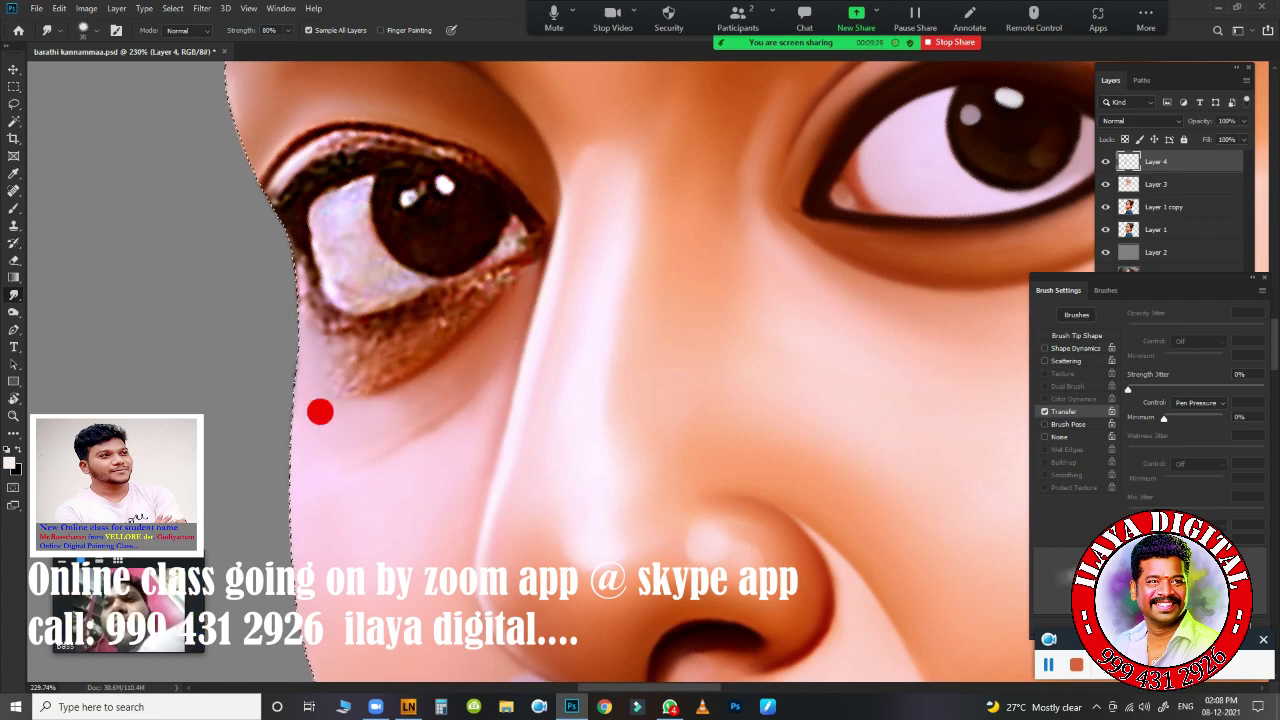
left_click_drag(421, 430, 331, 466)
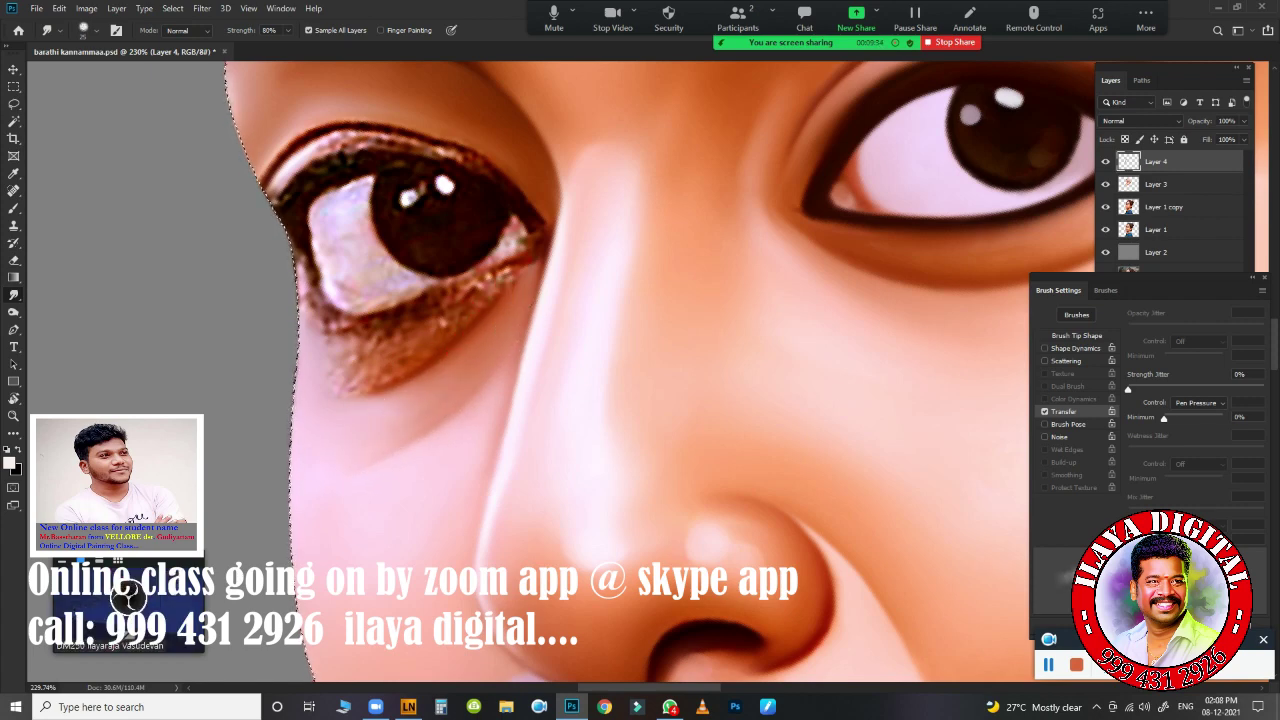
- Blend the cheek up toward the outer eye corner
scroll(534, 400, "down", 2)
scroll(534, 400, "down", 4)
scroll(534, 400, "up", 4)
scroll(523, 343, "up", 2)
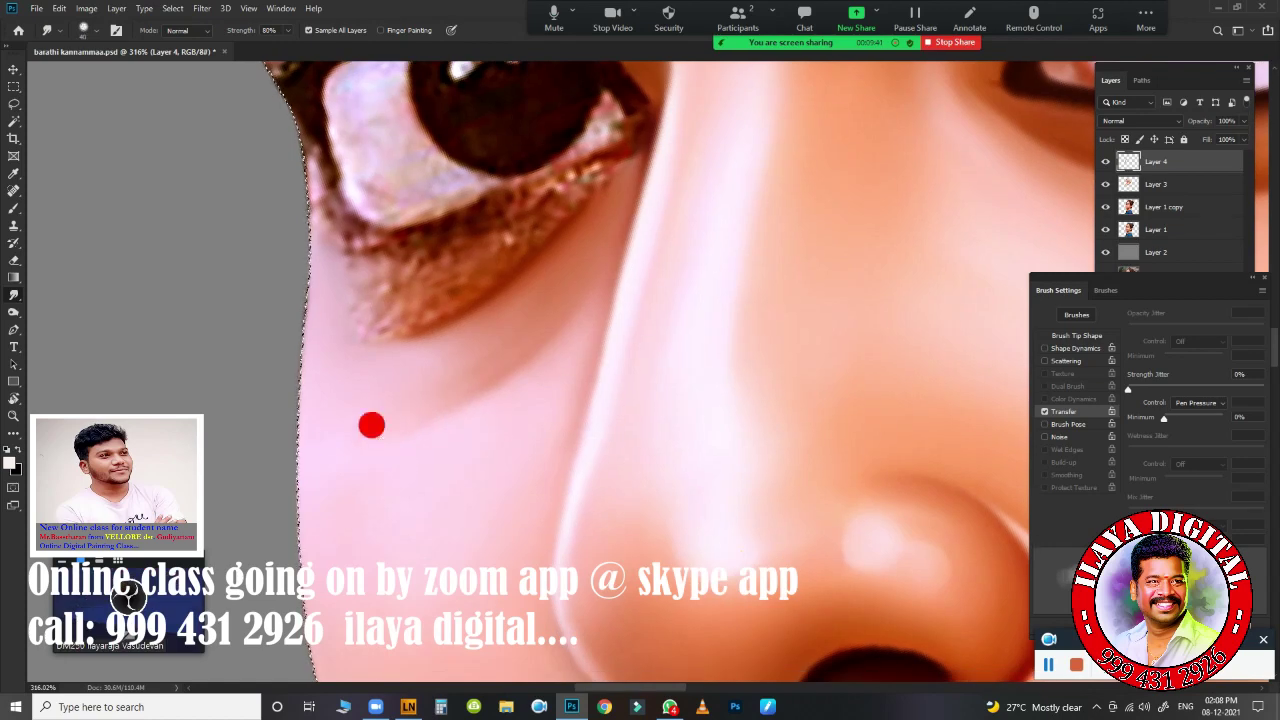
left_click_drag(371, 425, 586, 251)
scroll(363, 431, "up", 2)
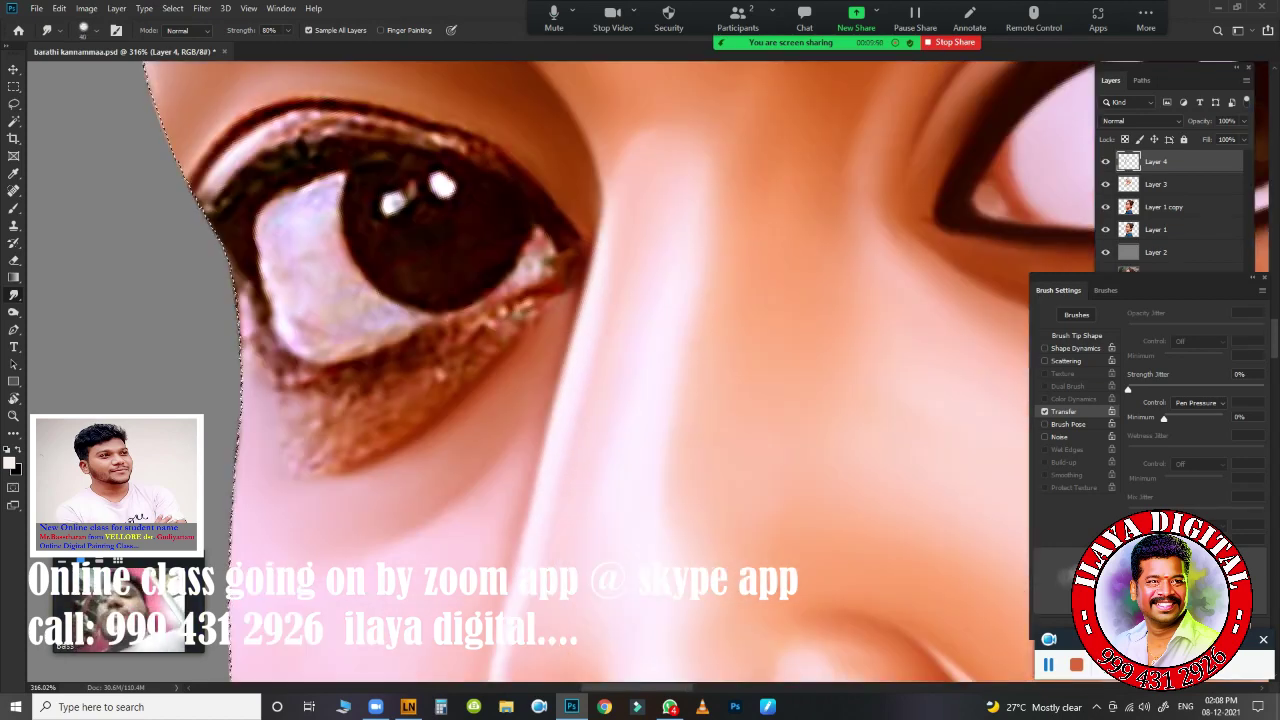
- Undo a stray grey dab on the iris and restore Photoshop to full screen
key("b")
right_click(344, 268)
left_click(373, 167)
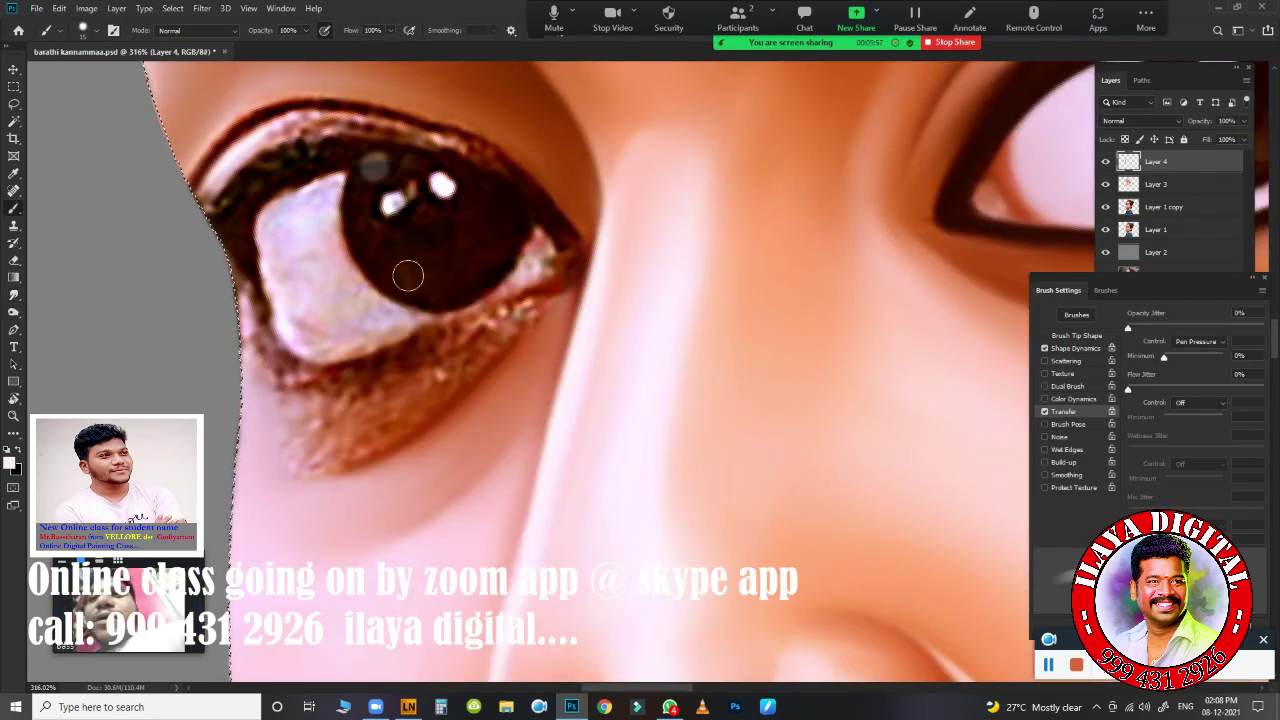
key("ctrl+z")
key("super+Down")
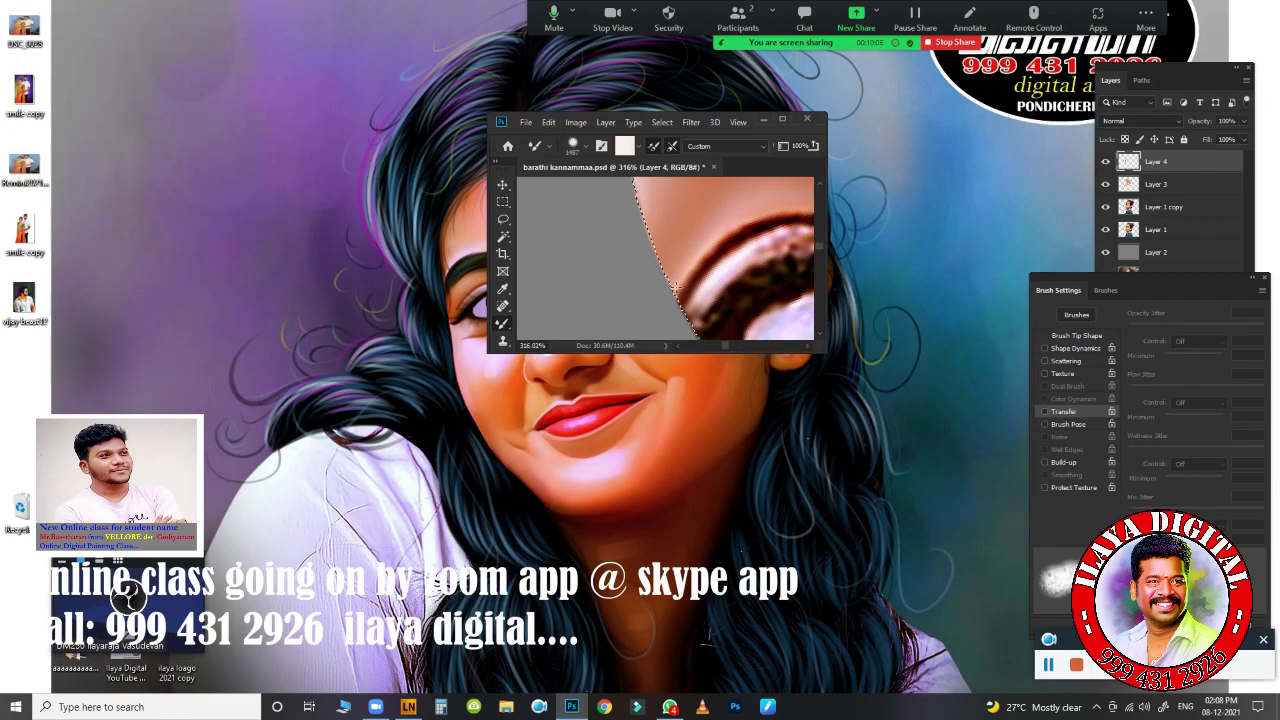
key("super+Up")
- Set brush transfer to Pen Pressure and smudge the face edge beside the eye with a smaller brush
left_click(1044, 411)
left_click(1198, 402)
left_click(1212, 411)
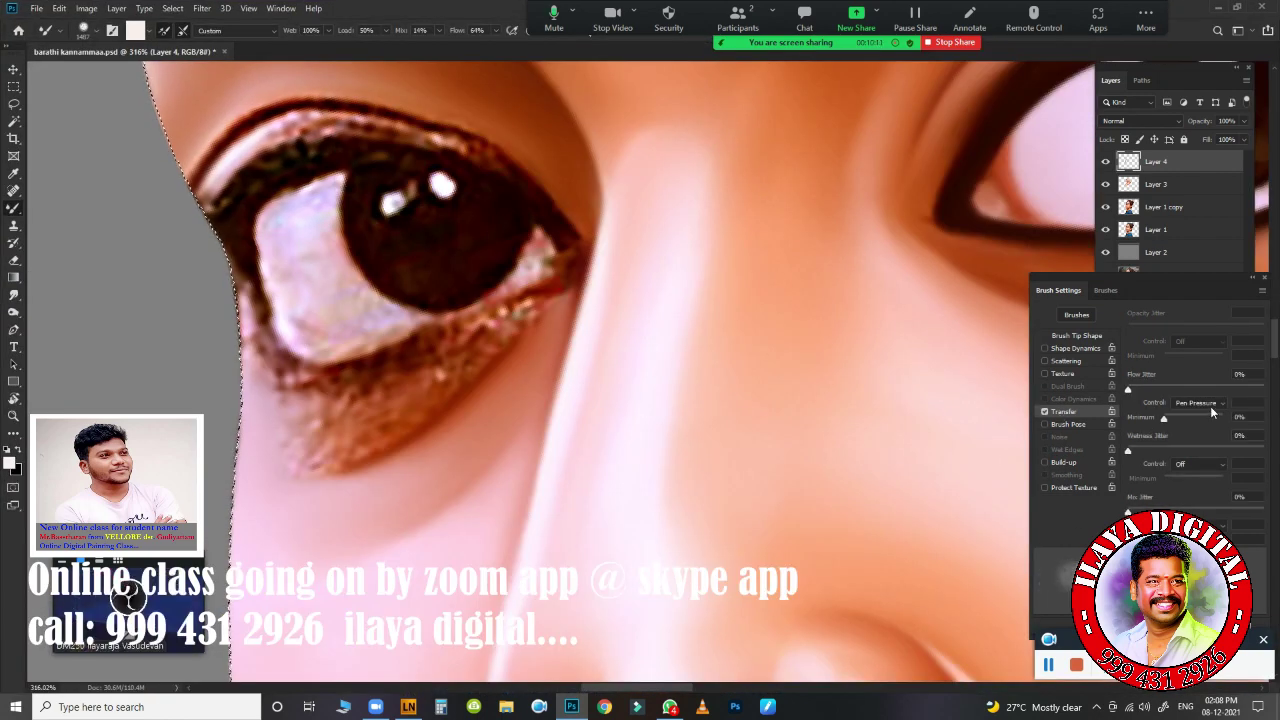
left_click(1080, 336)
key("r")
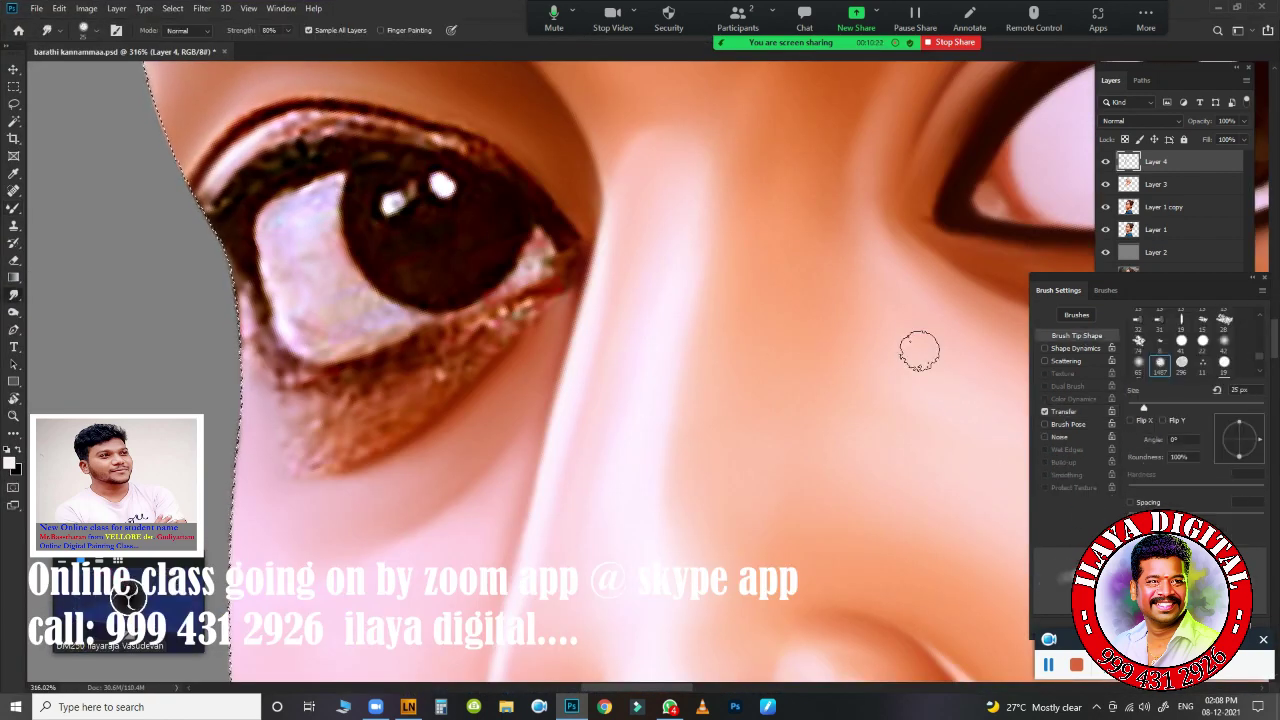
left_click(1063, 411)
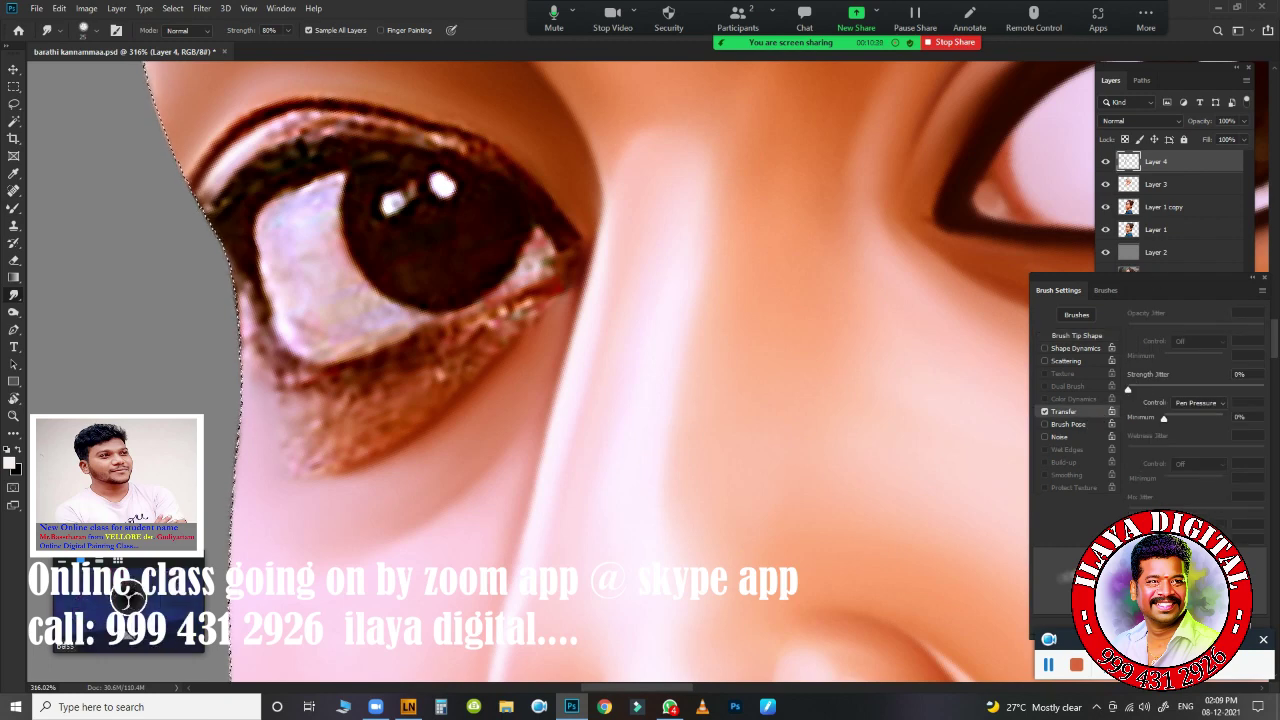
scroll(503, 404, "up", 1)
key("bracketleft")
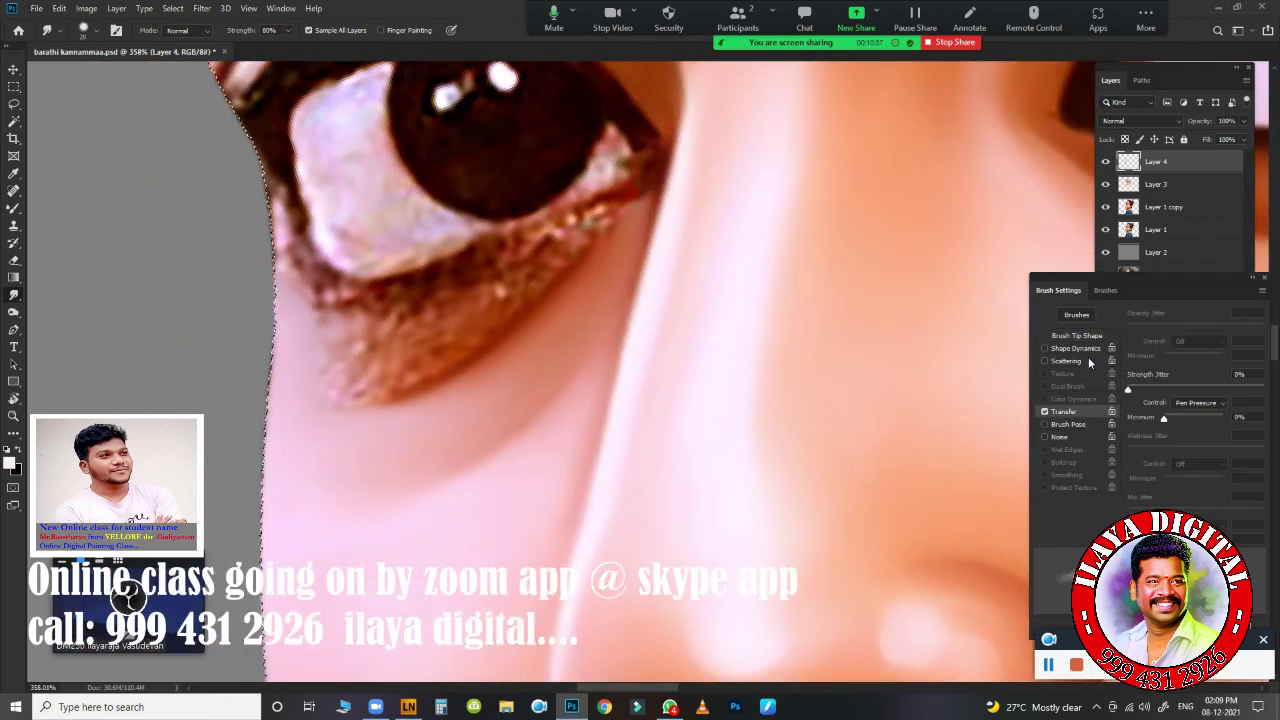
left_click_drag(280, 340, 250, 200)
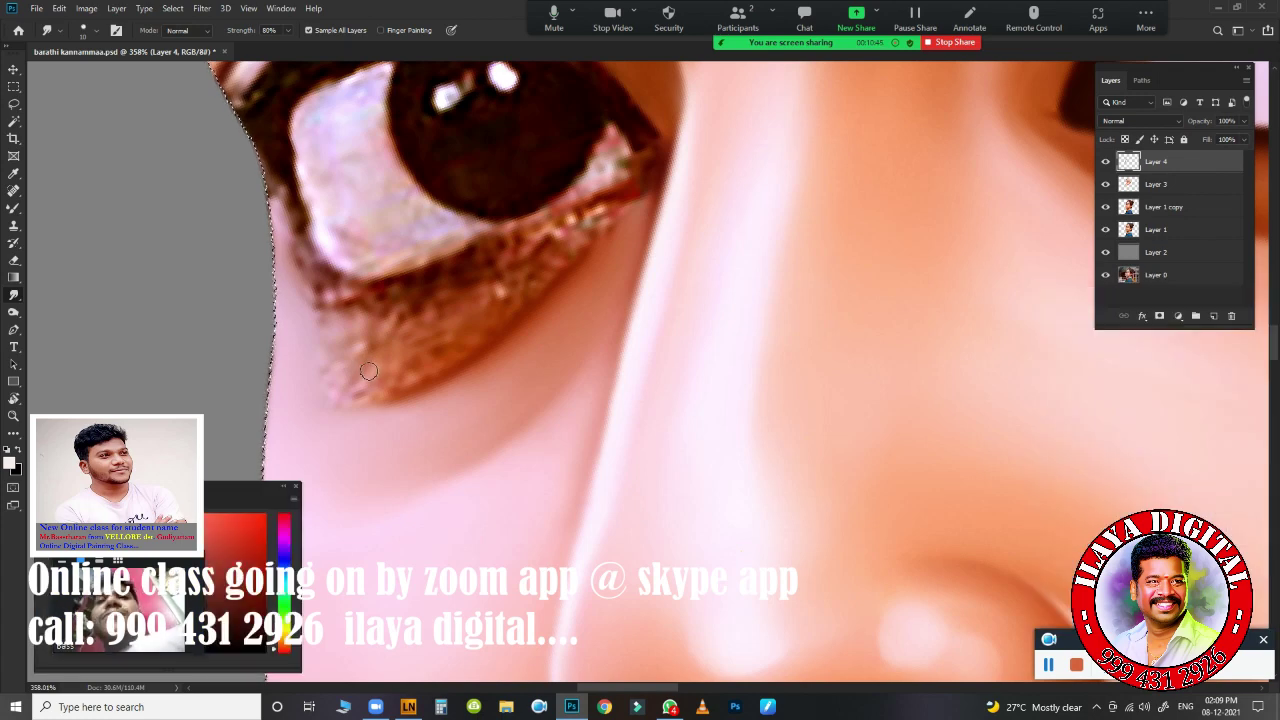
- Dab the mixer brush along the lower eyelid and cheek to blend the skin
key("b")
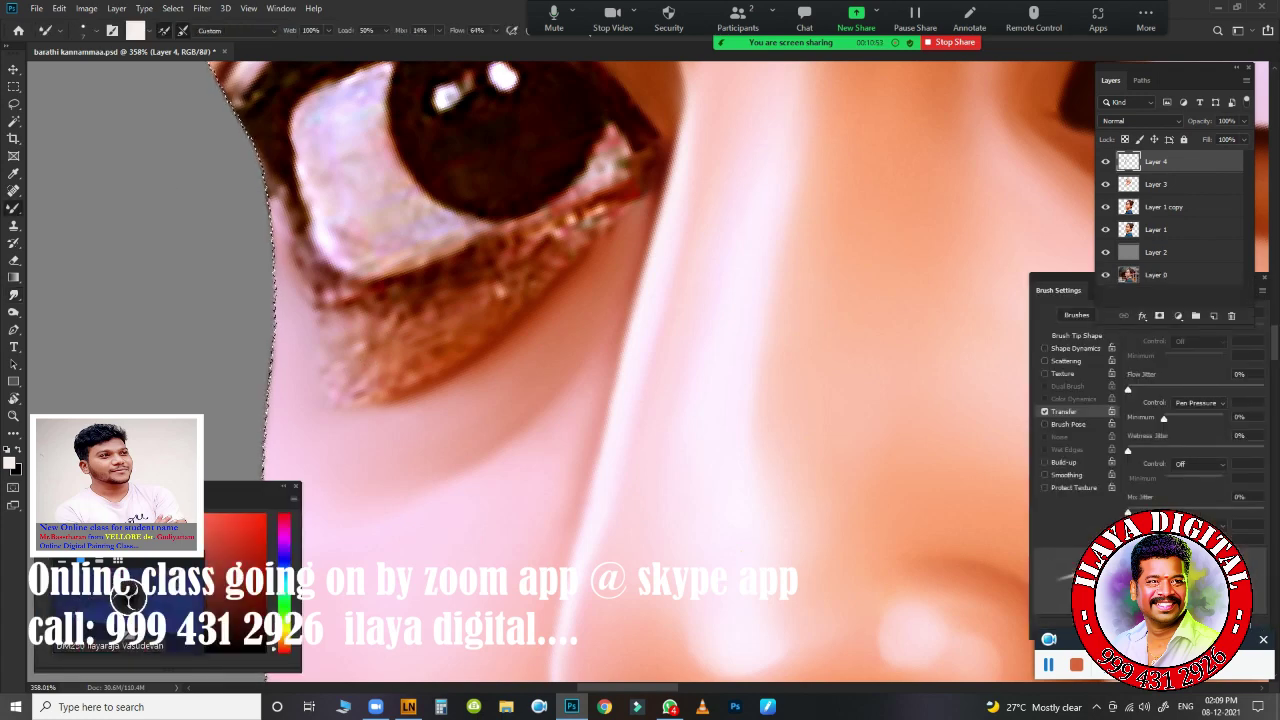
scroll(640, 360, "down", 3)
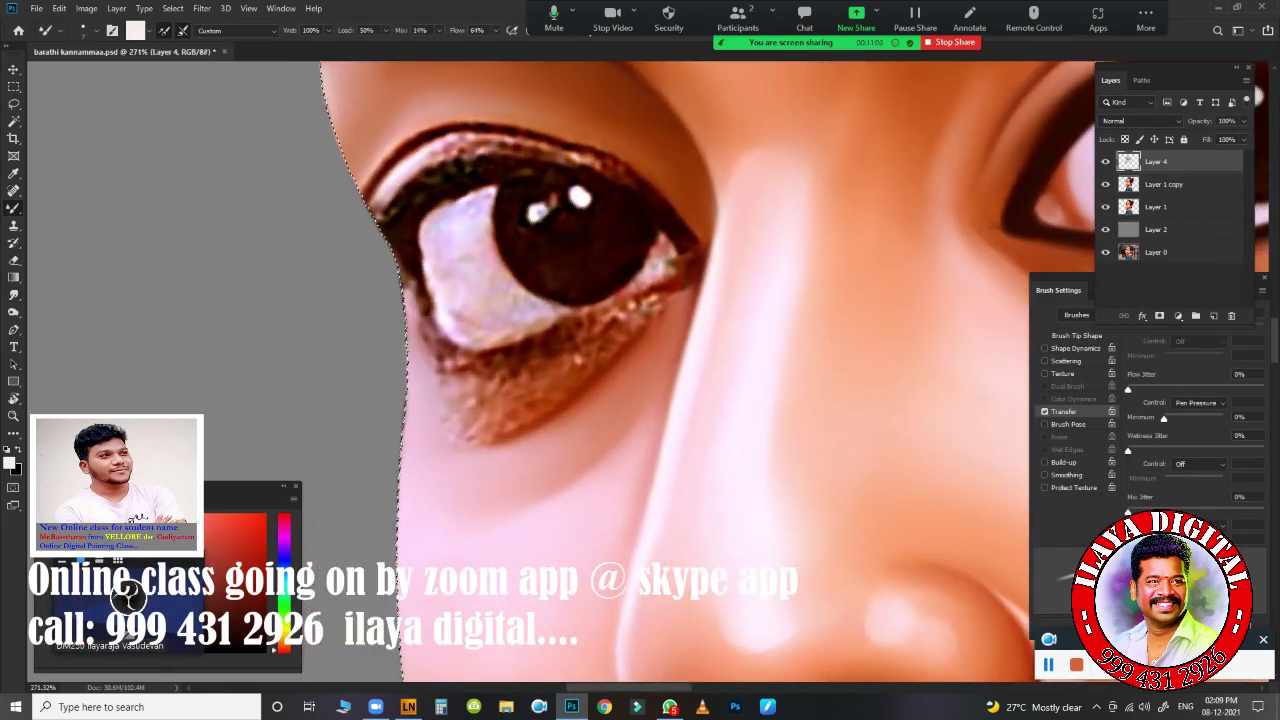
left_click(645, 323)
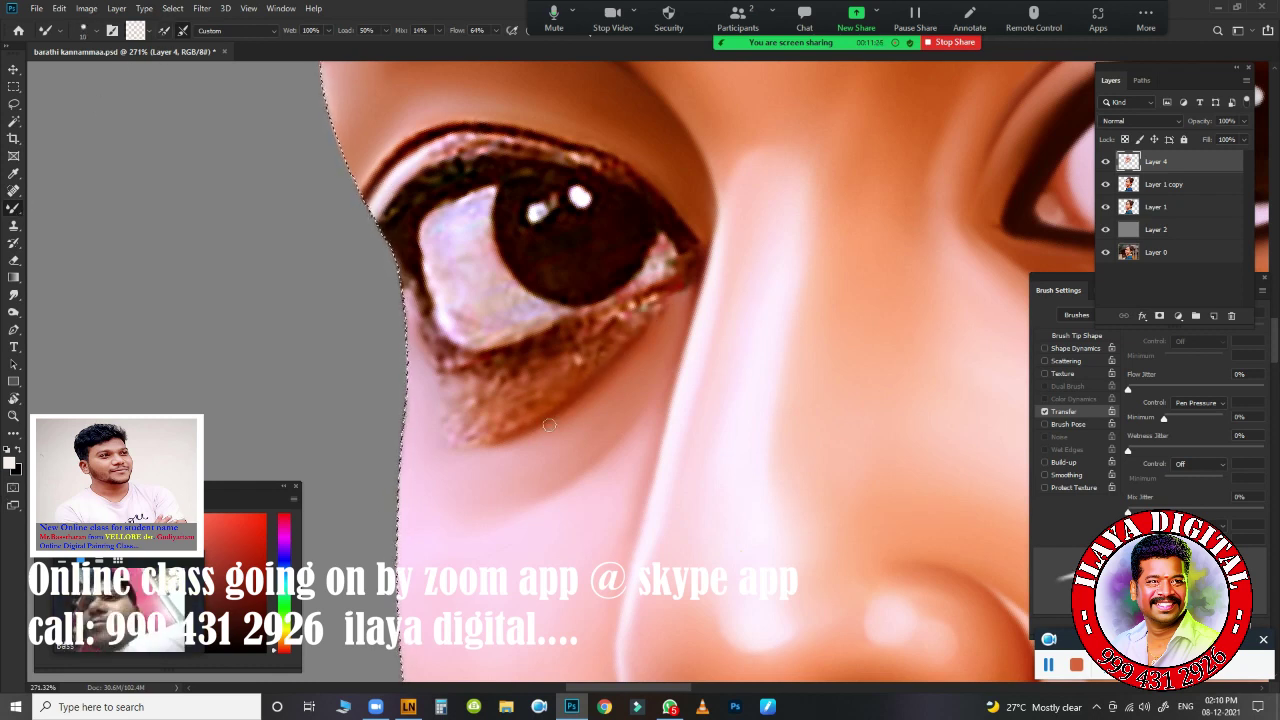
left_click(456, 432)
left_click(640, 323)
left_click(617, 420)
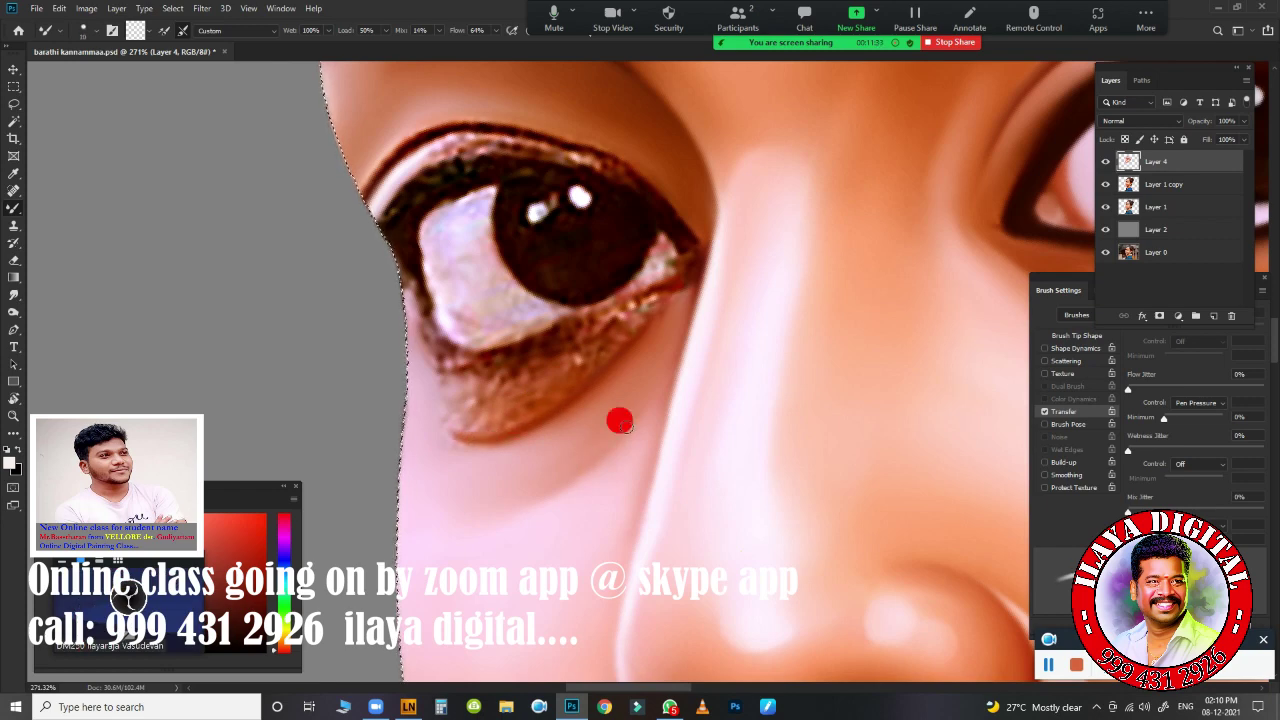
left_click(590, 448)
- Trace a curved Pen path along the upper eyelid to the inner eye corner
key("p")
scroll(413, 278, "down", 2)
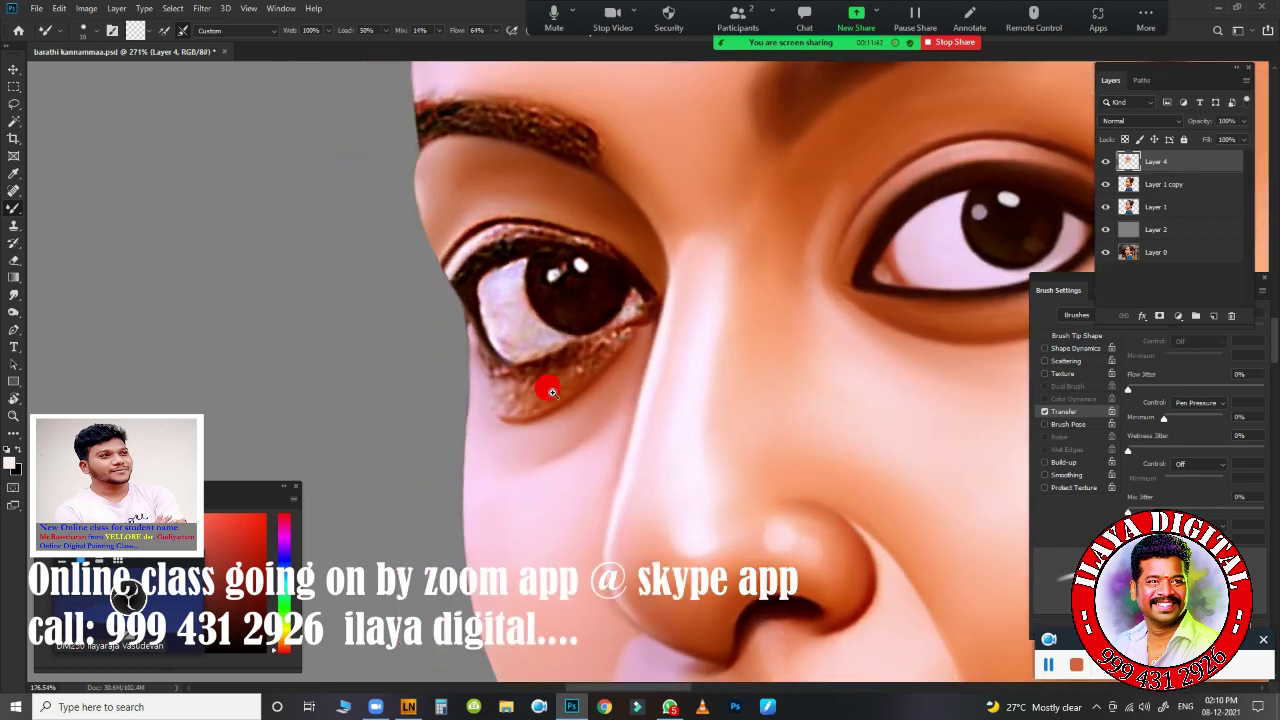
left_click_drag(543, 380, 492, 328)
scroll(494, 328, "up", 3)
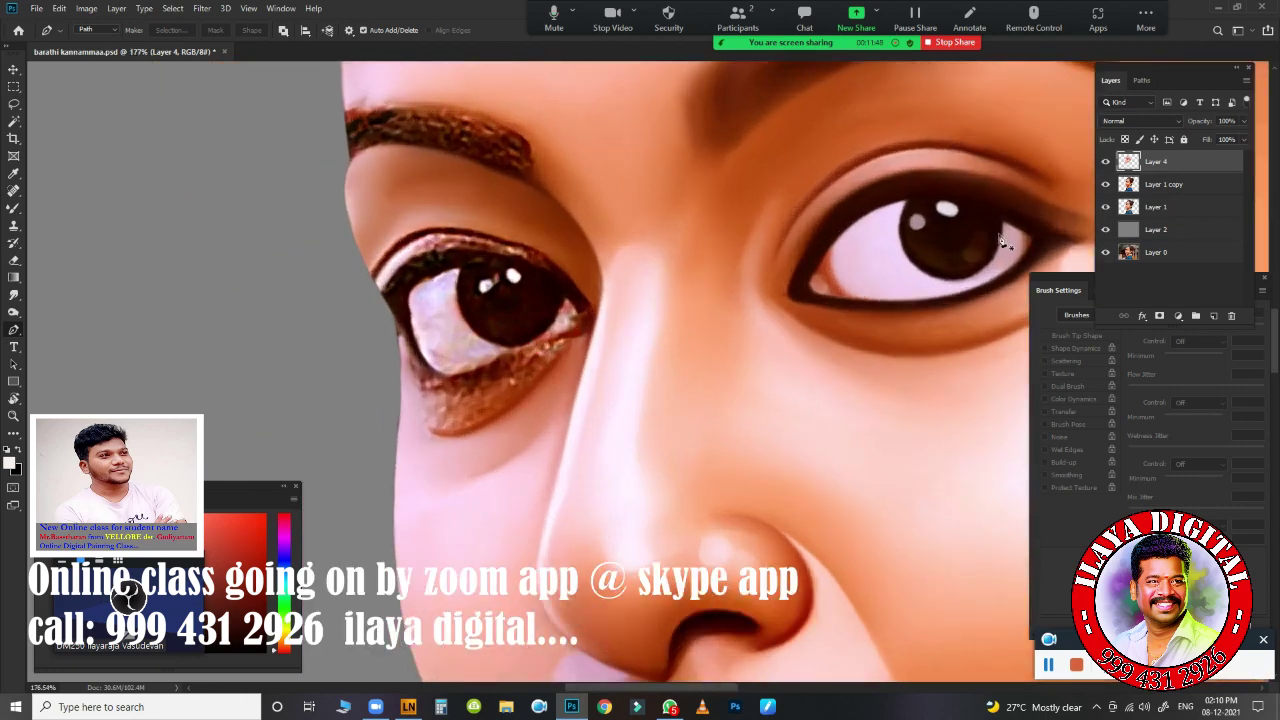
scroll(387, 303, "down", 3)
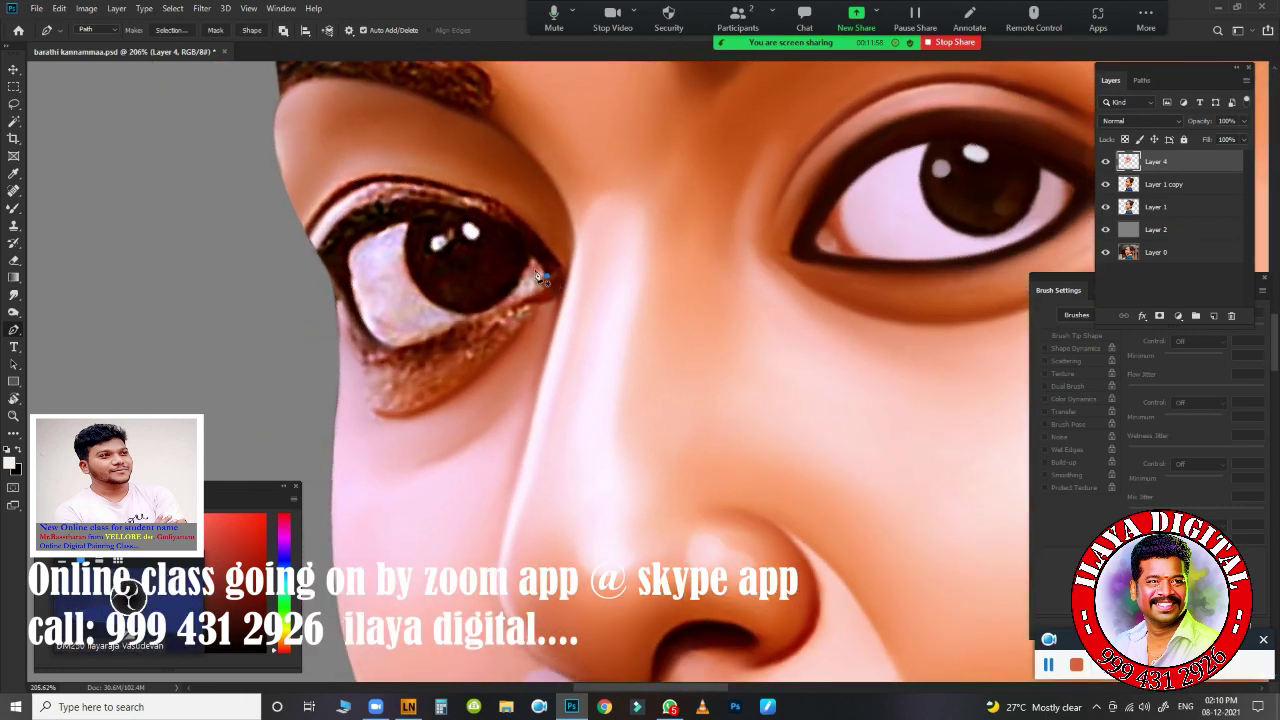
left_click_drag(349, 259, 247, 350)
left_click_drag(310, 294, 236, 347)
left_click_drag(355, 247, 228, 323)
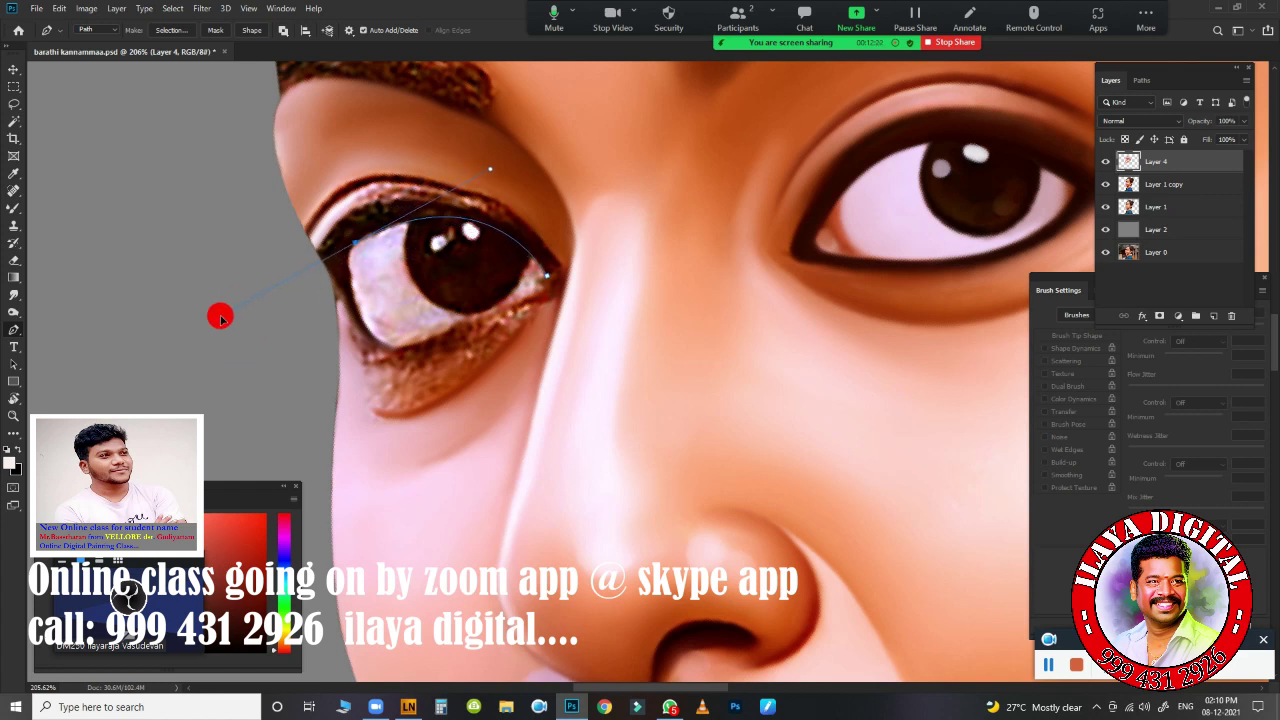
left_click(356, 246, "alt")
- Extend the path along the lower eyelid and convert it into a selection
key("b")
left_click_drag(345, 287, 370, 307)
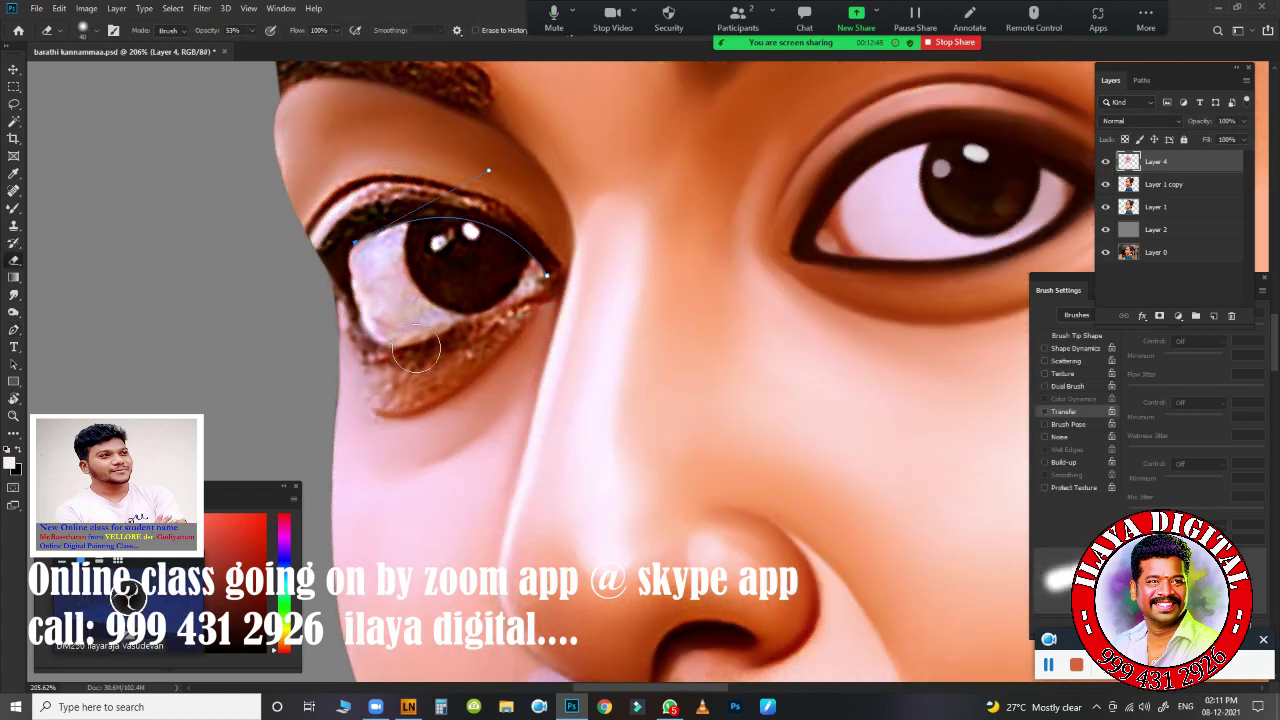
key("p")
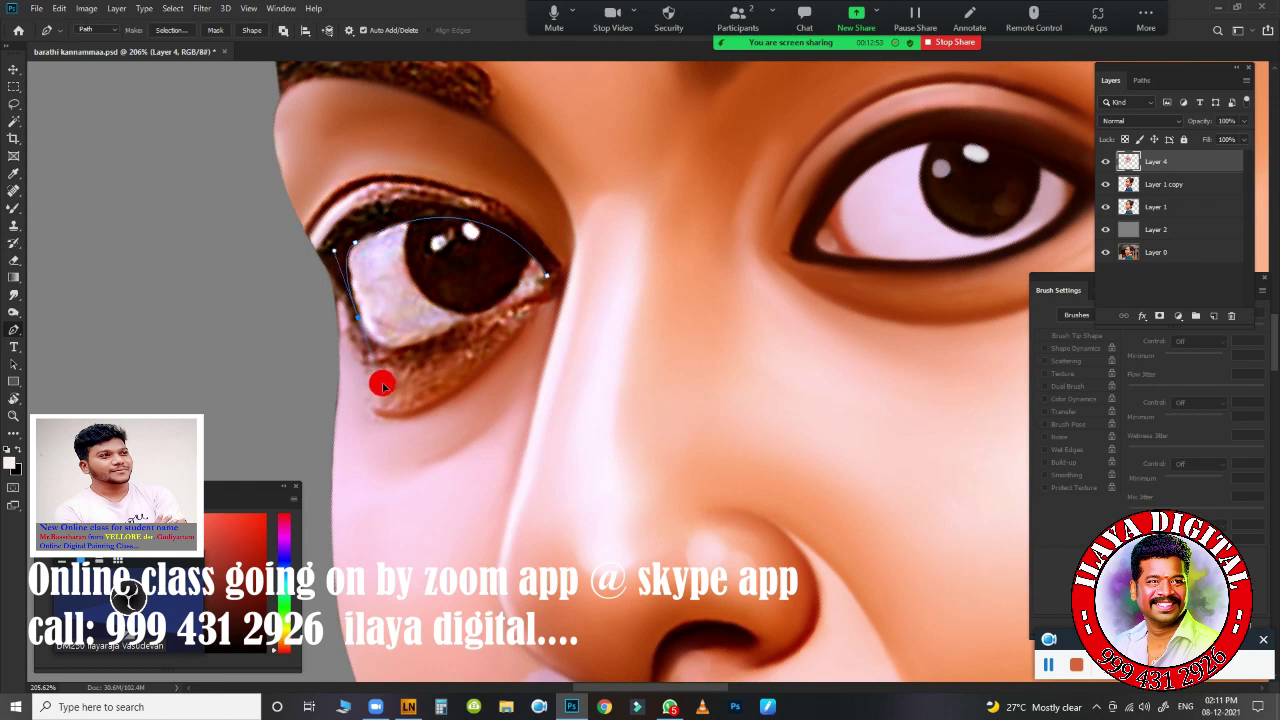
left_click(380, 381)
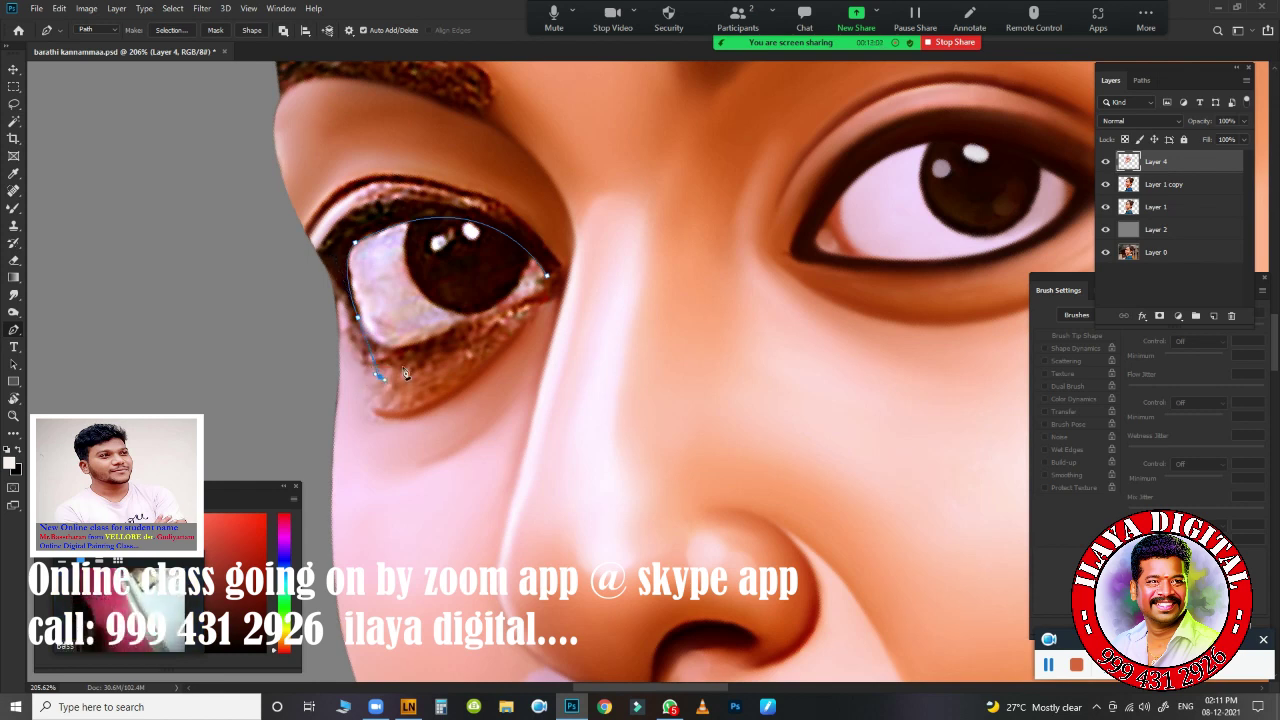
mouse_move(456, 335)
left_mouse_down()
mouse_move(433, 340)
mouse_move(527, 292)
left_mouse_up()
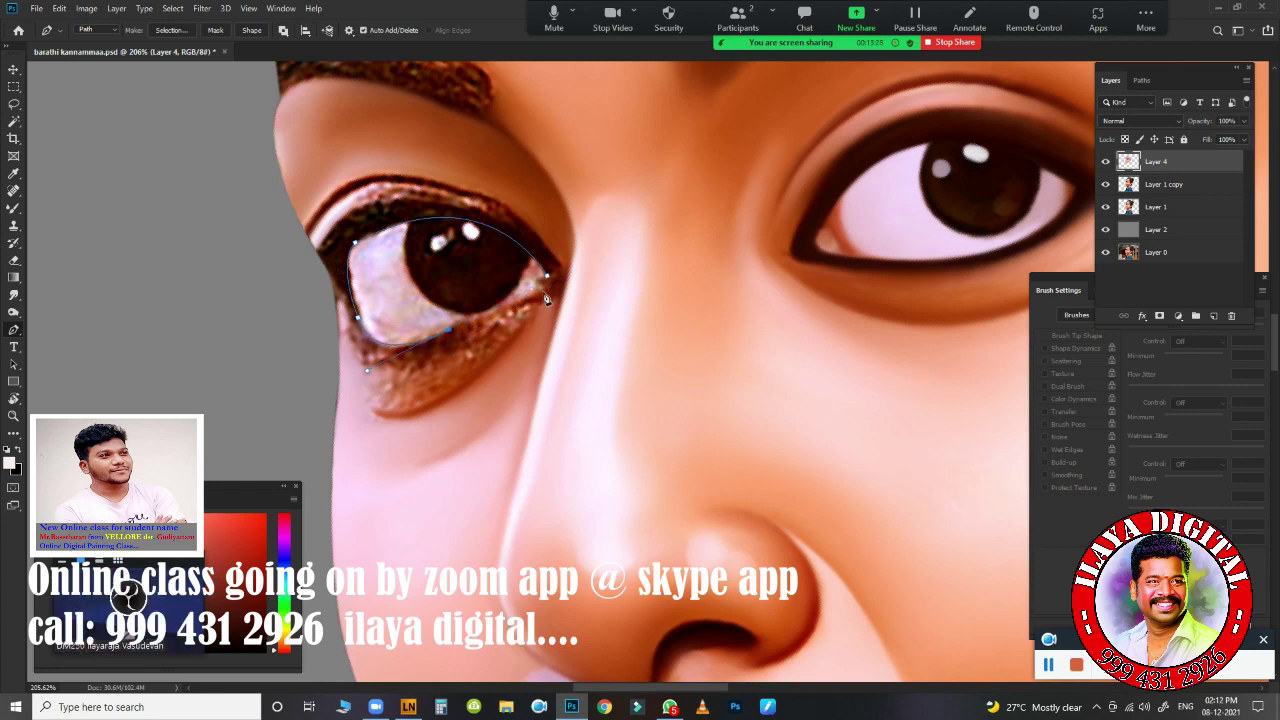
left_click(171, 30)
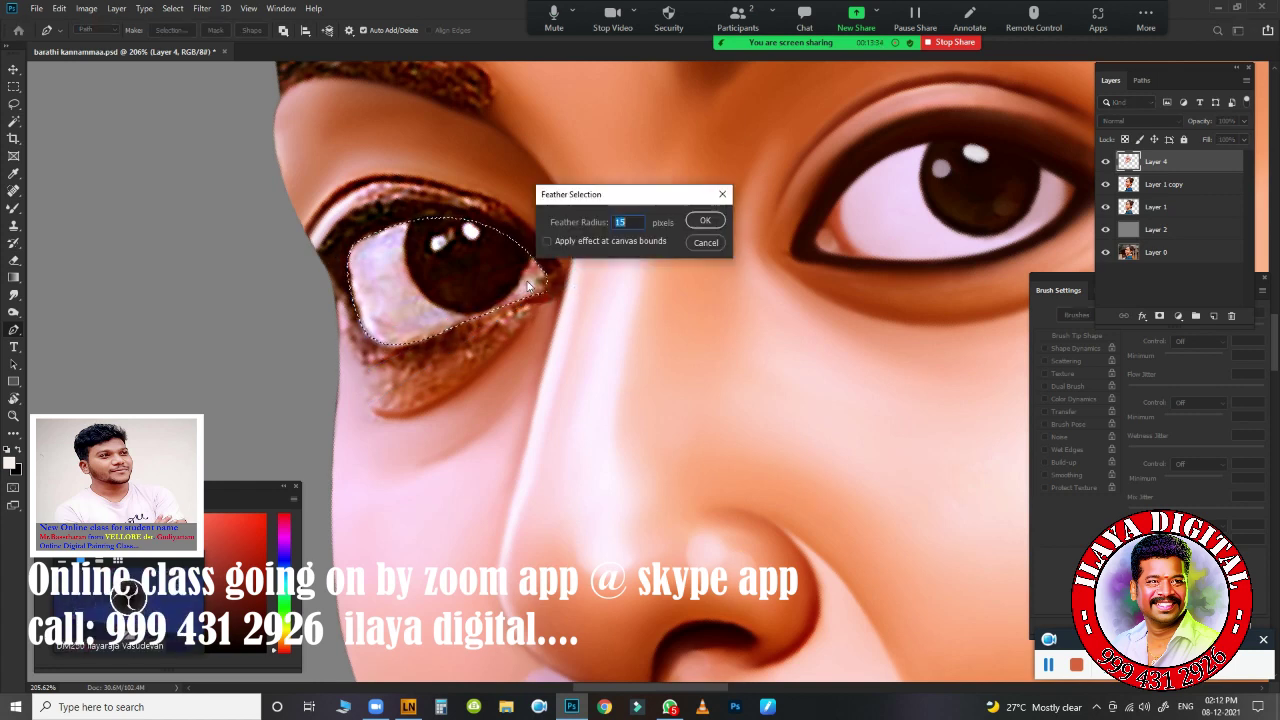
- Apply the 15-pixel feather and smudge the eye white smooth inside the selection
key("Return")
key("r")
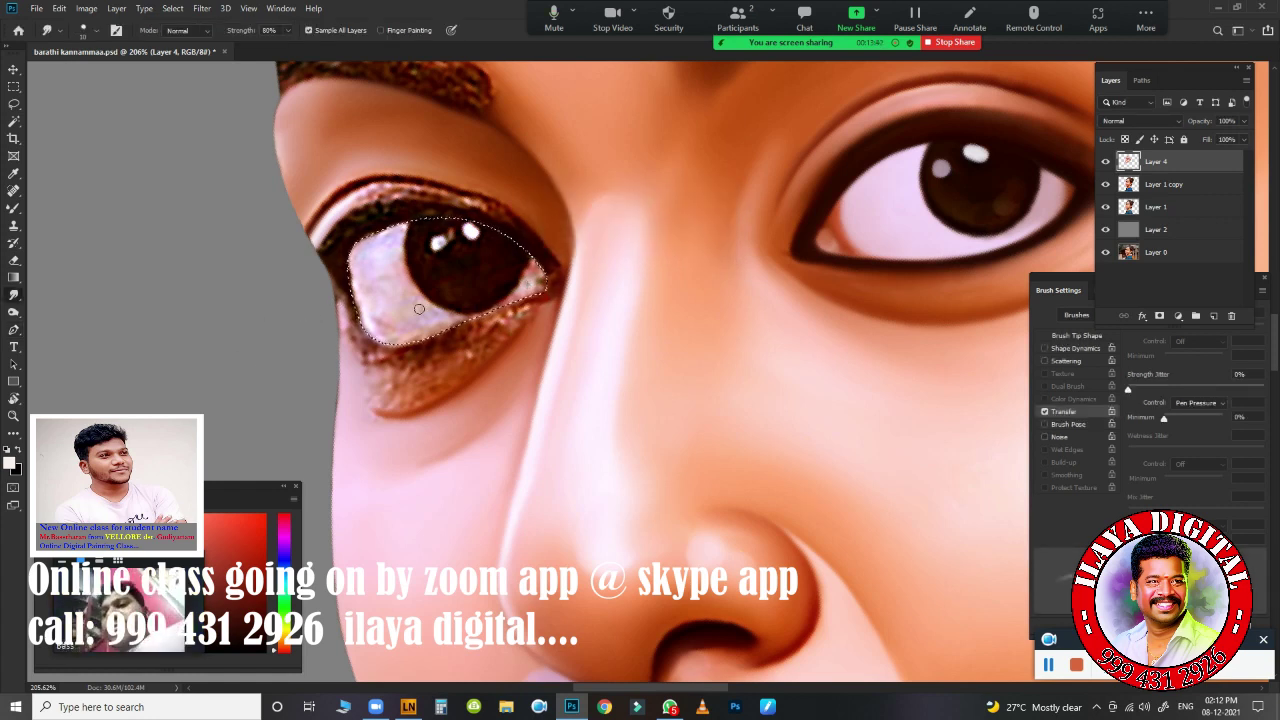
mouse_move(356, 263)
left_mouse_down()
mouse_move(370, 278)
mouse_move(393, 232)
mouse_move(480, 320)
left_mouse_up()
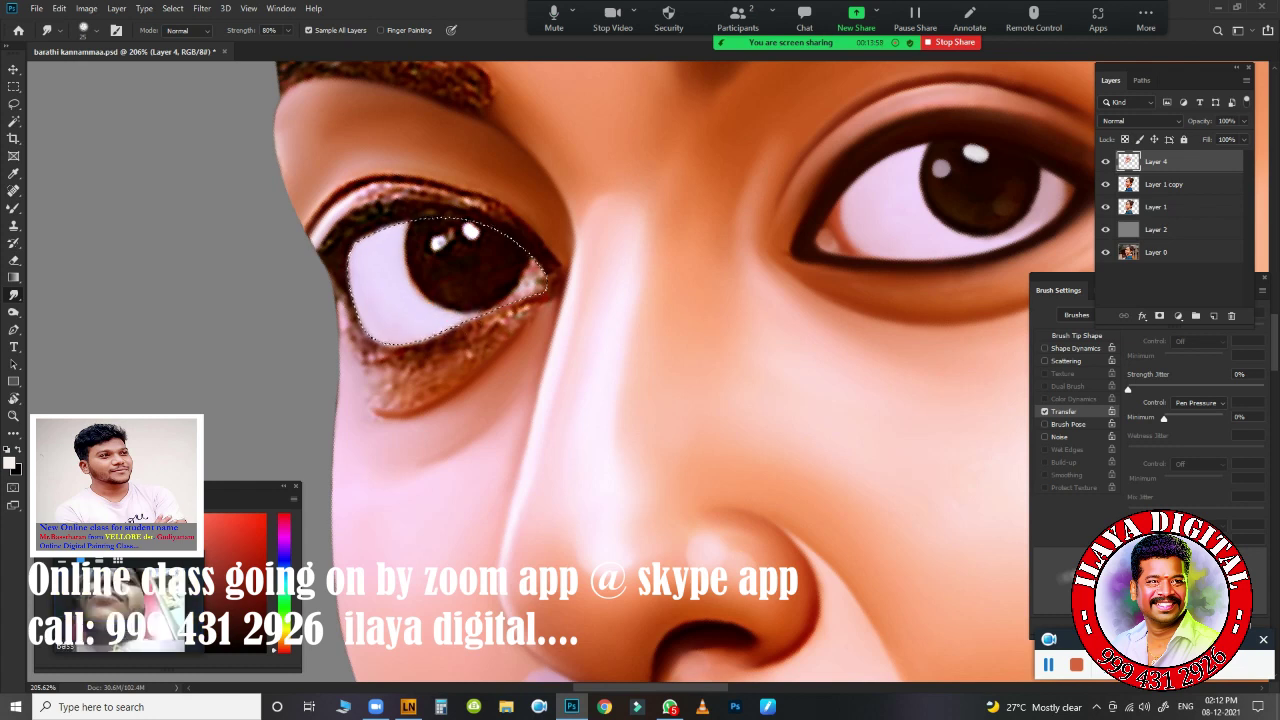
mouse_move(535, 272)
left_mouse_down()
mouse_move(515, 293)
mouse_move(508, 283)
left_mouse_up()
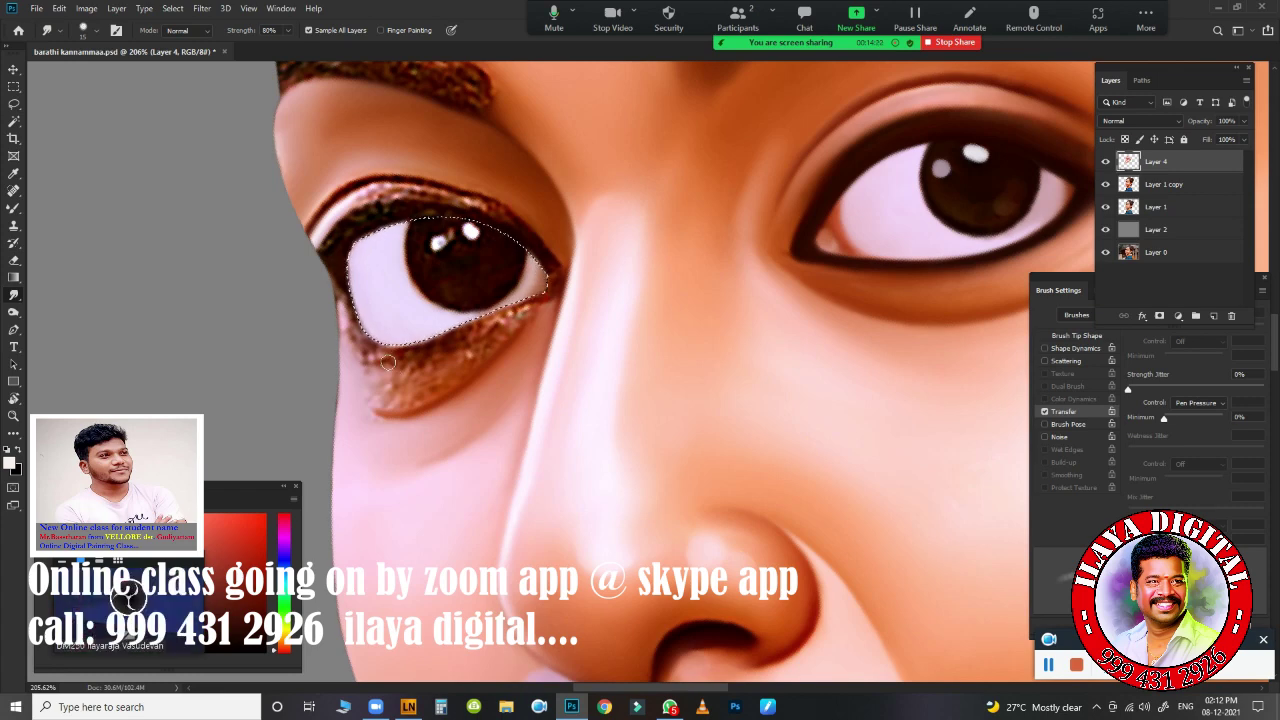
scroll(510, 315, "up", 2)
scroll(510, 315, "up", 2)
- Thicken the upper lid line and blend the outer corner and lower lid with the mixer brush
key("b")
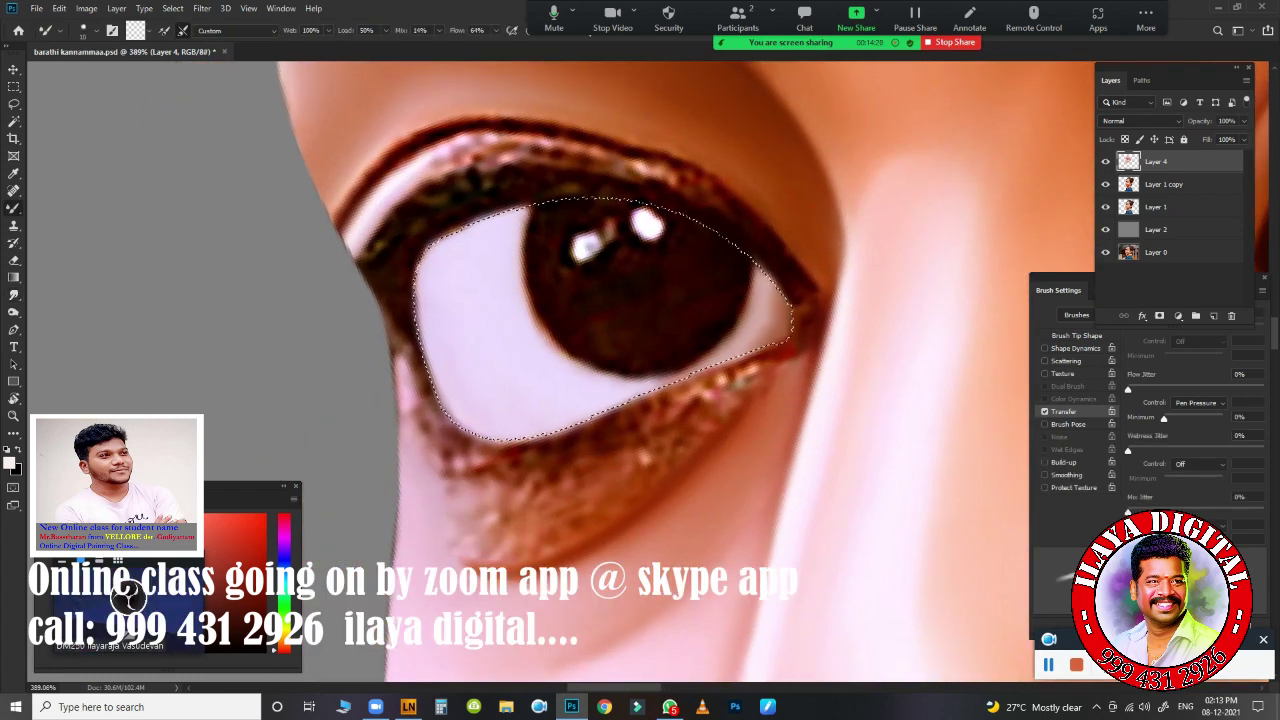
left_click_drag(403, 254, 563, 195)
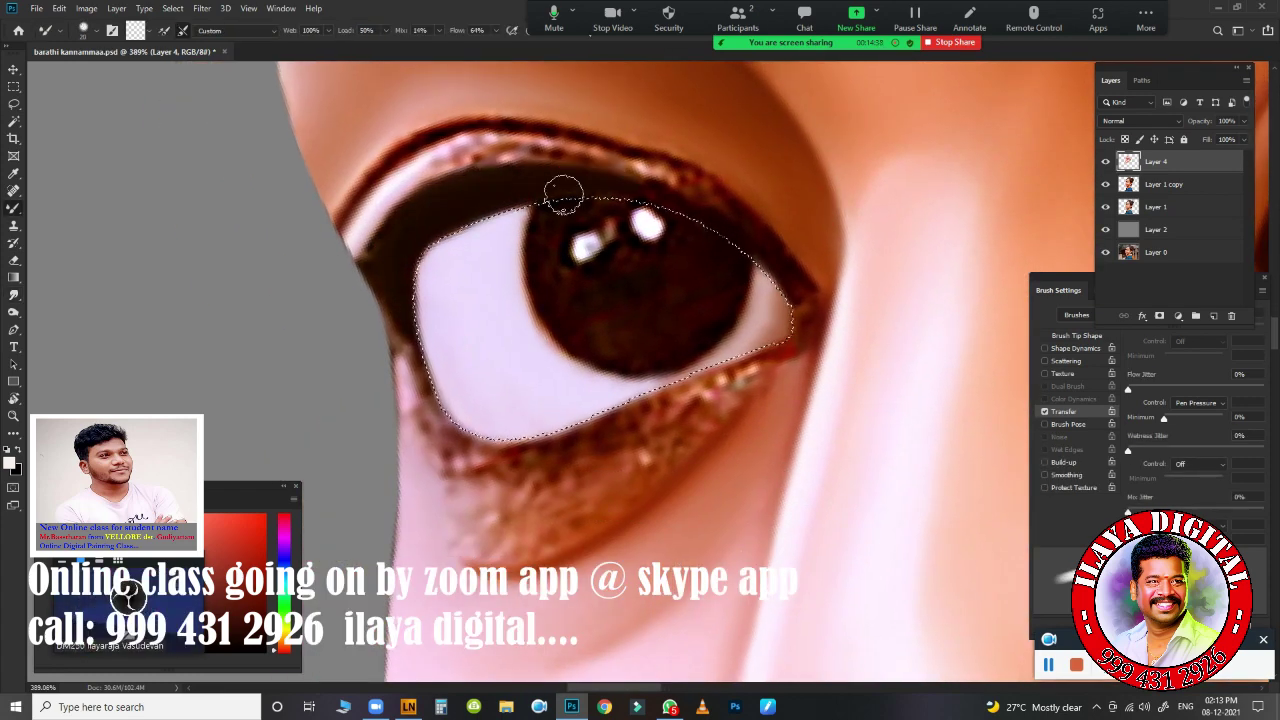
mouse_move(788, 303)
left_mouse_down()
mouse_move(802, 317)
mouse_move(654, 405)
left_mouse_up()
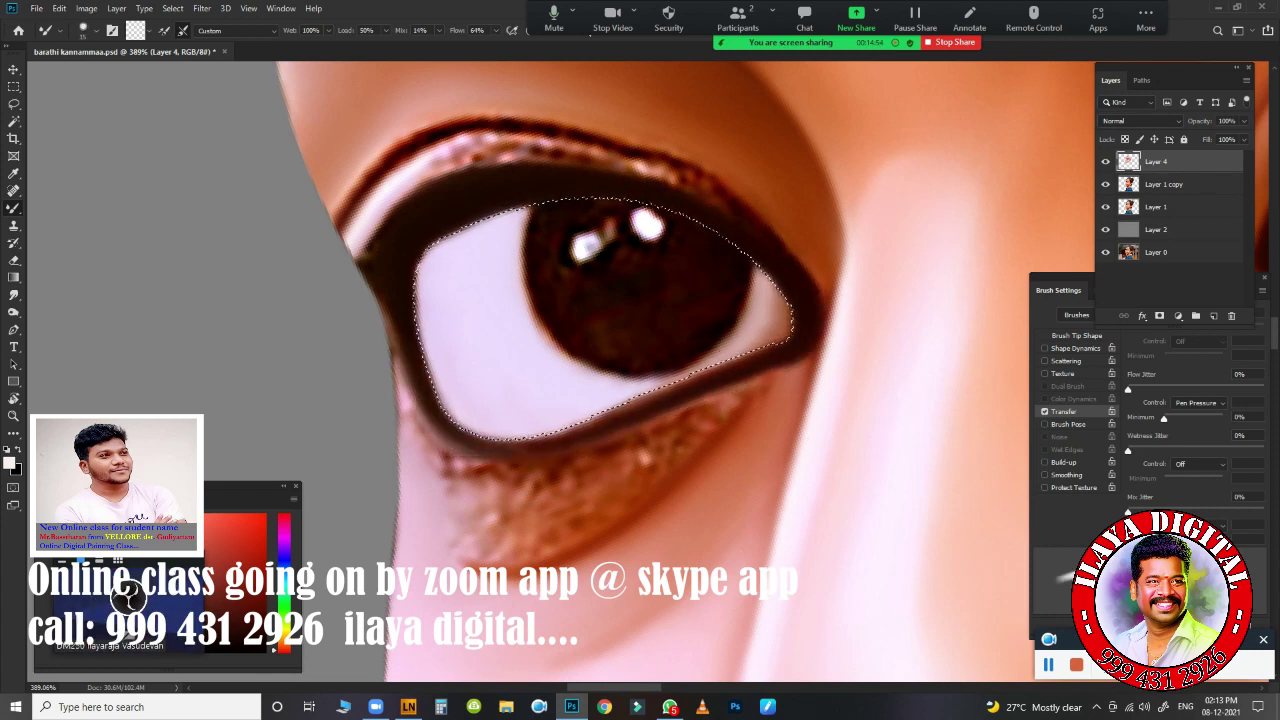
left_click_drag(706, 354, 465, 403)
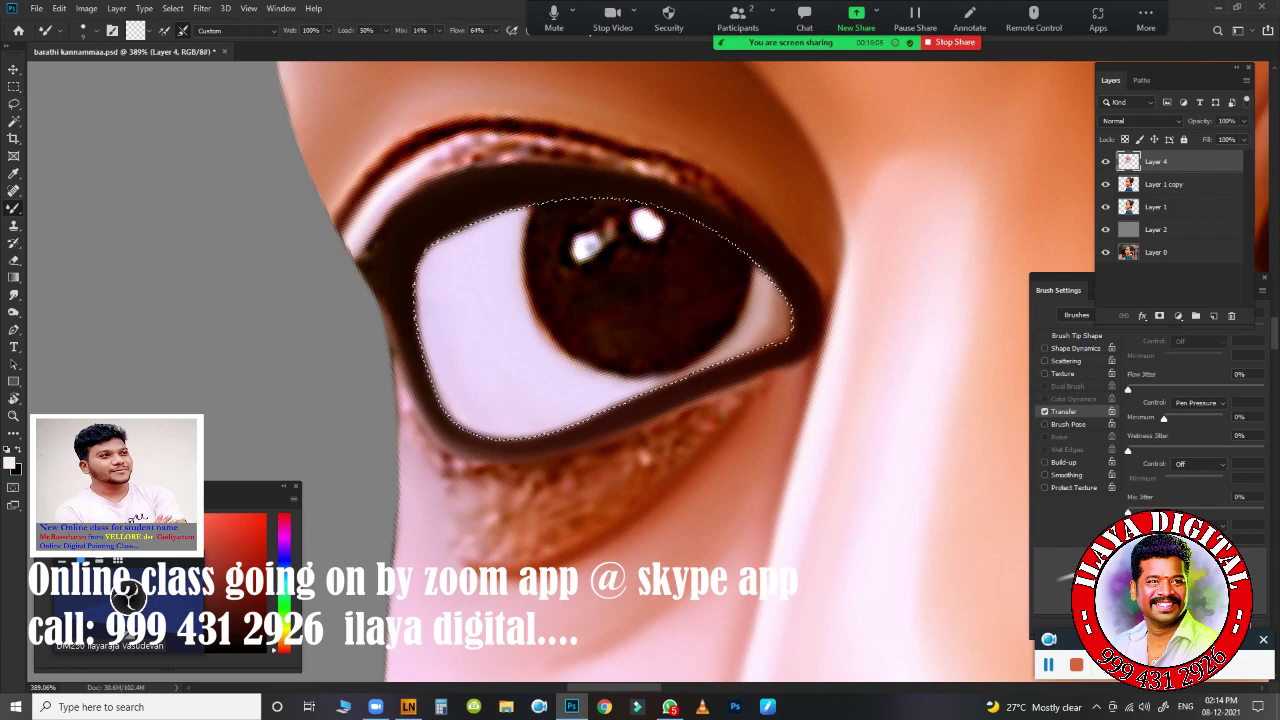
left_click_drag(508, 377, 575, 427)
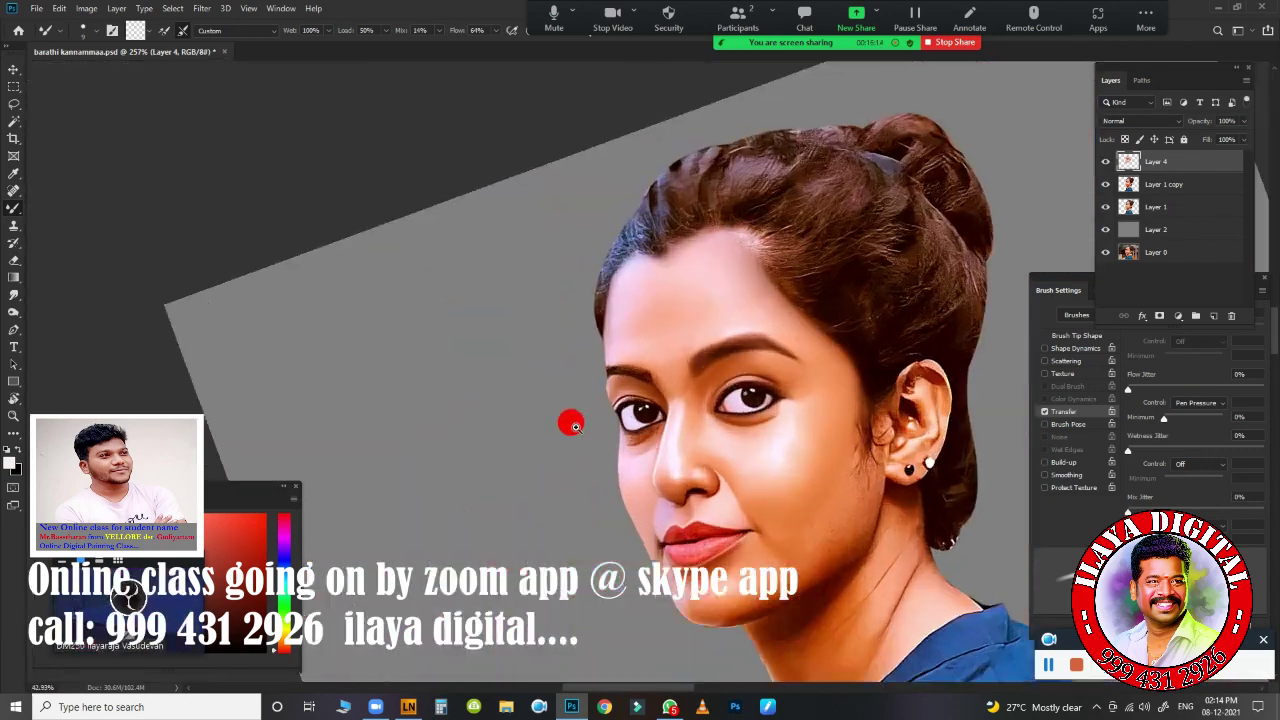
- Trace a curved Pen path around the left eye's upper eyelid and outer corner
scroll(575, 427, "up", 5)
key("p")
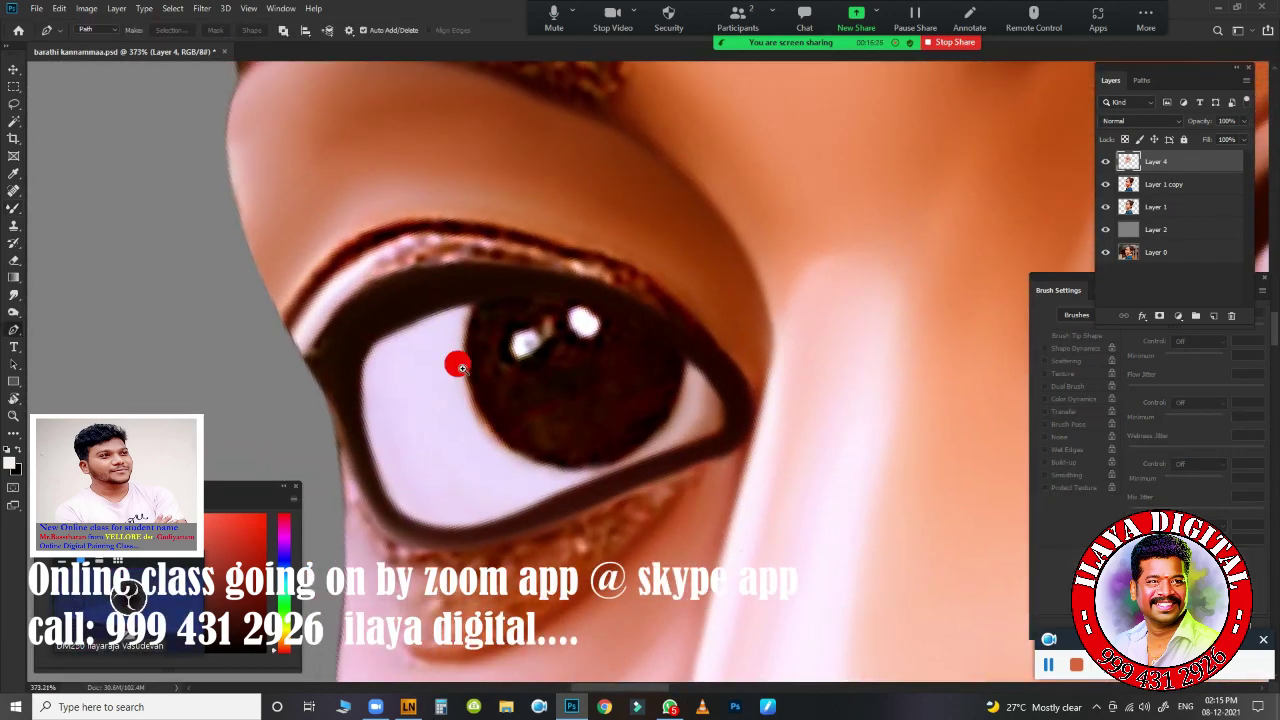
scroll(459, 367, "up", 1)
left_click_drag(789, 325, 779, 368)
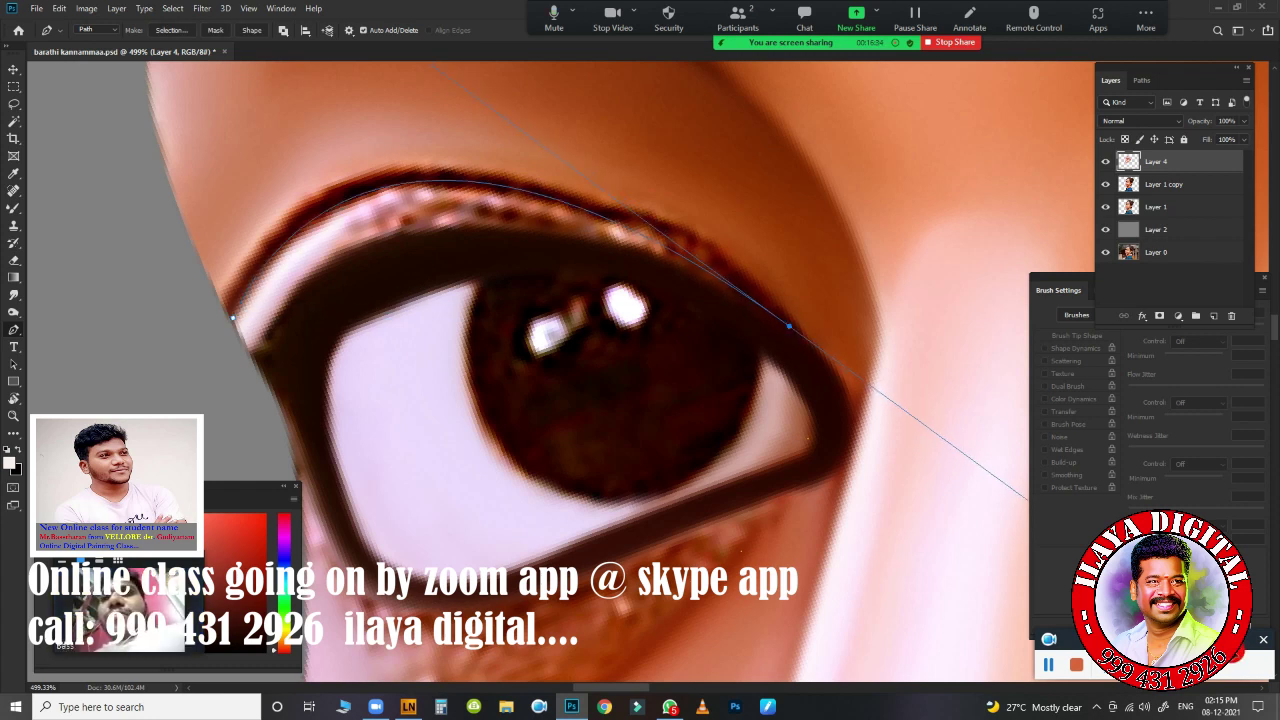
left_click_drag(645, 228, 989, 365)
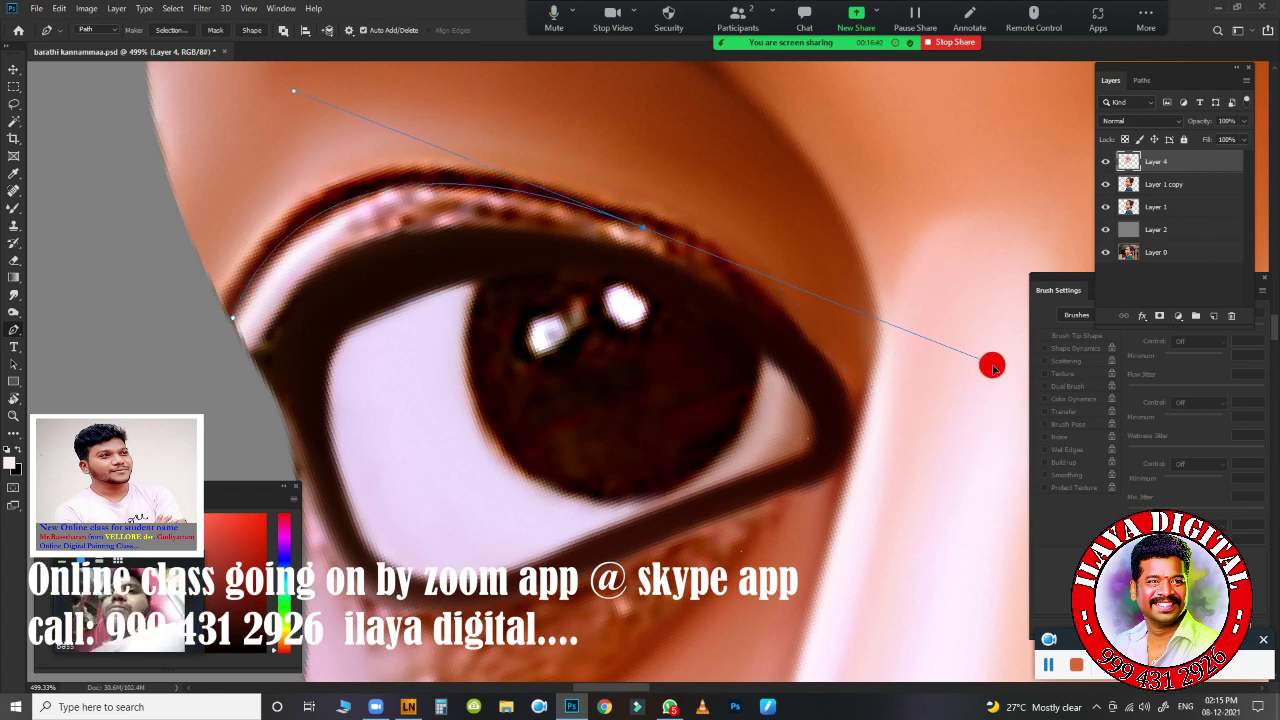
left_click_drag(852, 471, 866, 528)
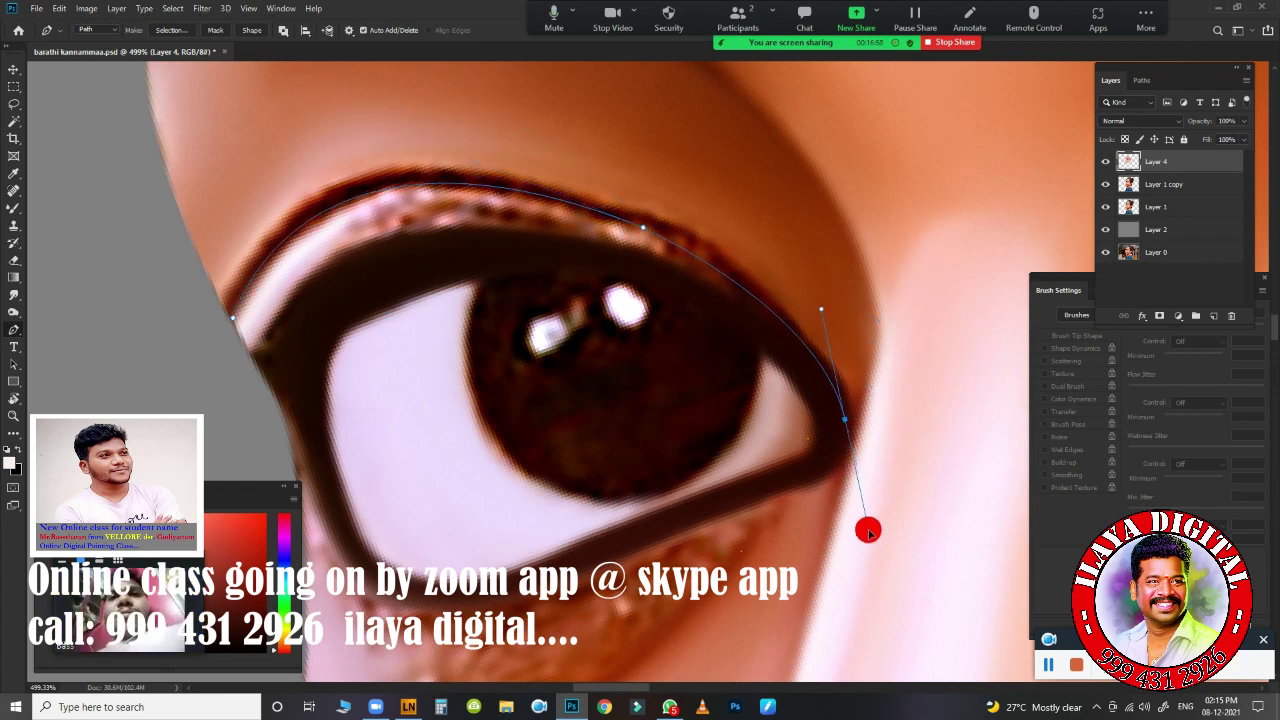
scroll(784, 345, "down", 3)
left_click(780, 345)
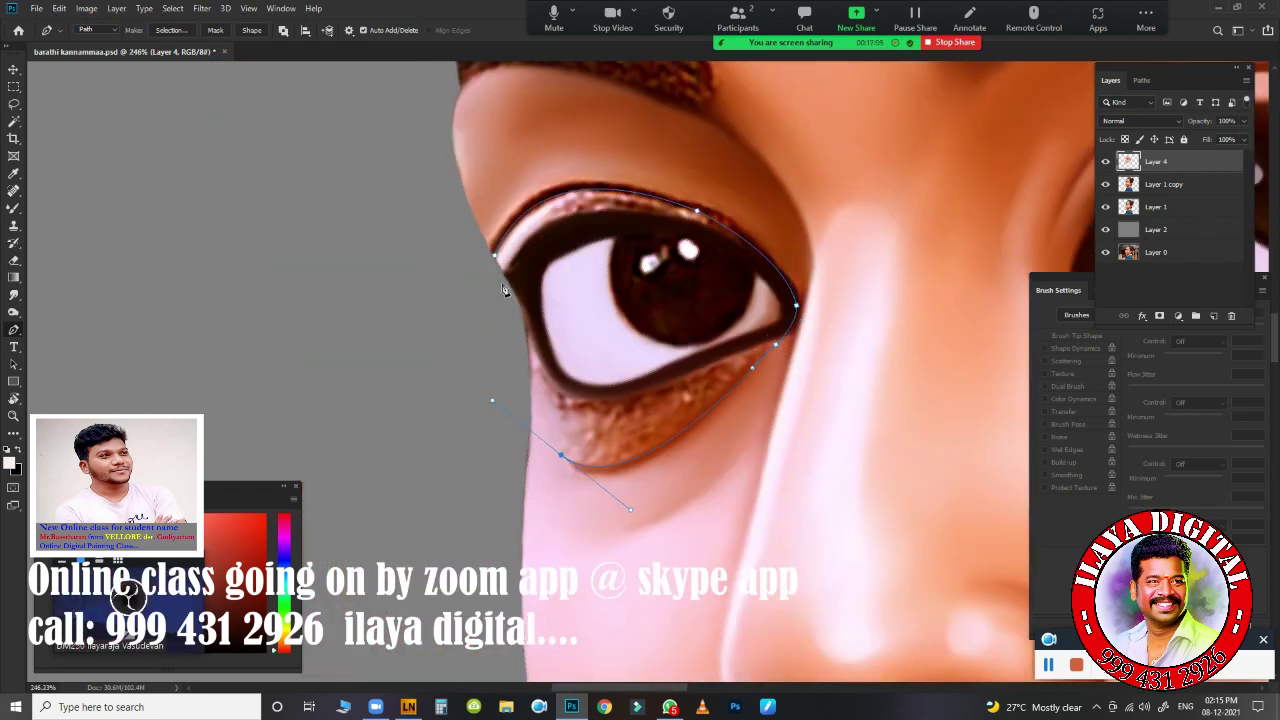
scroll(709, 349, "up", 2)
- Turn the eye path into a selection and smudge the upper and lower lash lines smooth
key("ctrl+Return")
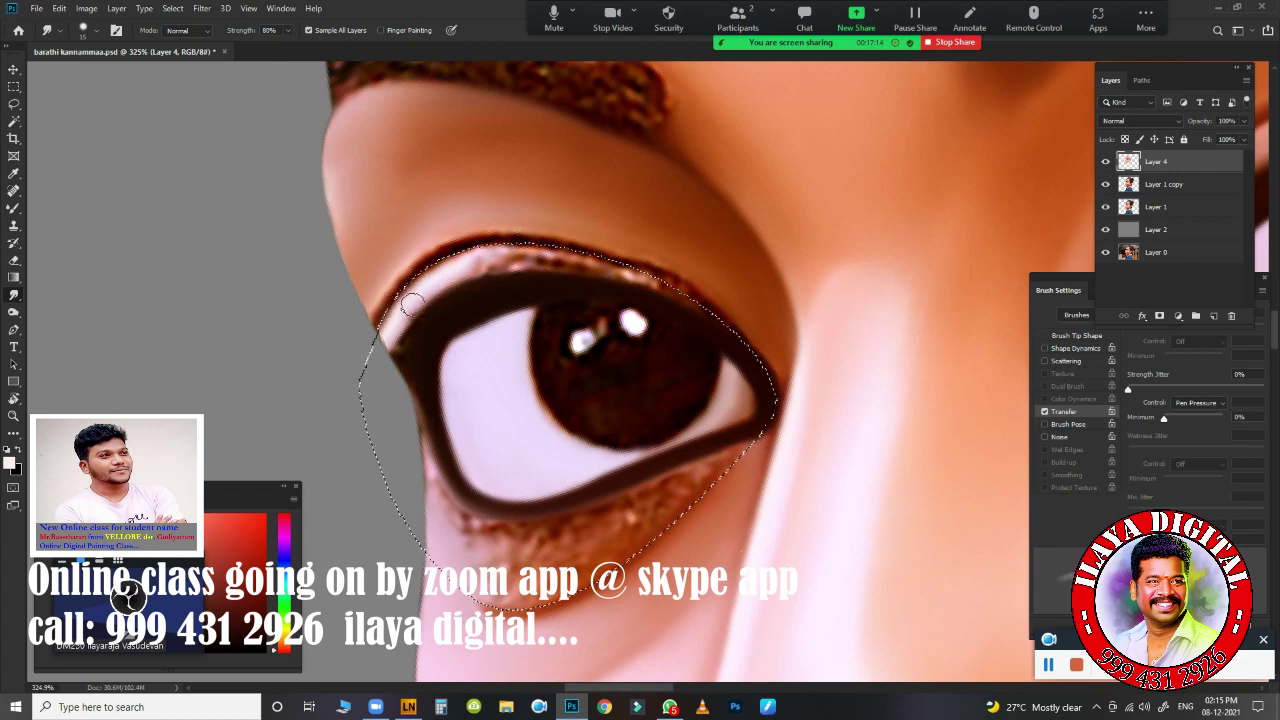
left_click_drag(411, 303, 690, 288)
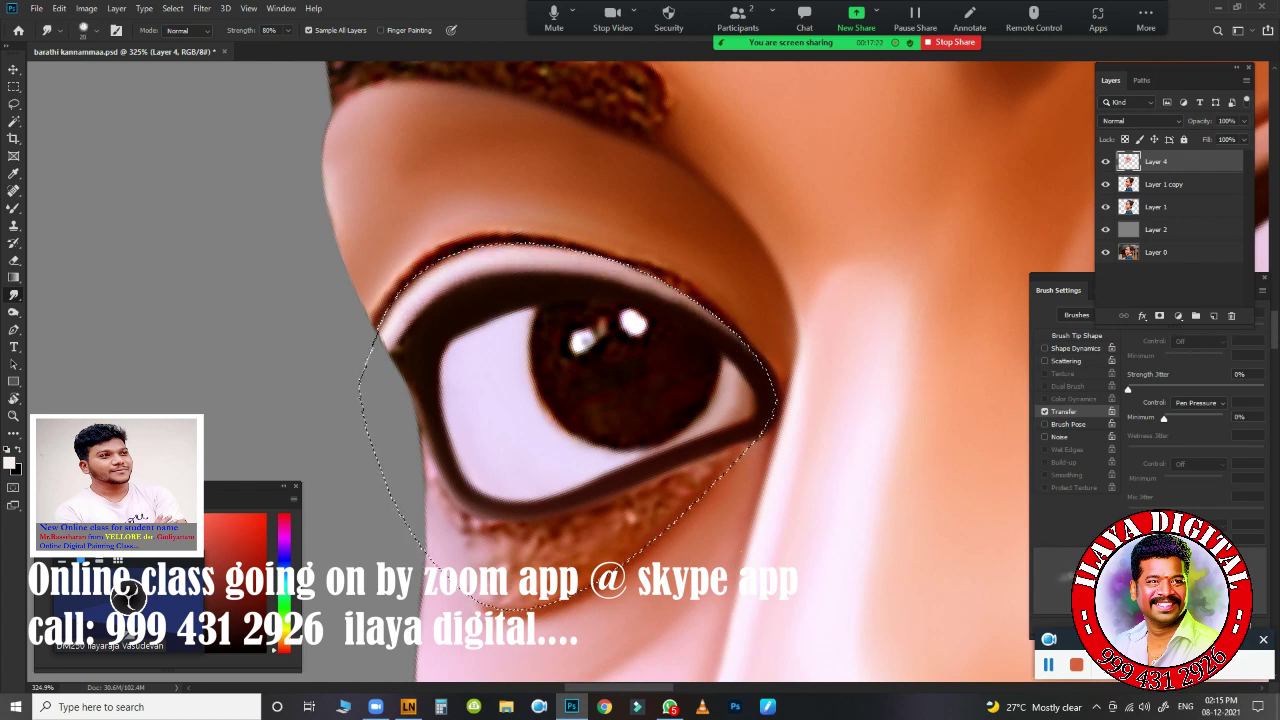
left_click_drag(384, 330, 400, 334)
left_click_drag(651, 294, 714, 337)
left_click_drag(460, 549, 470, 540)
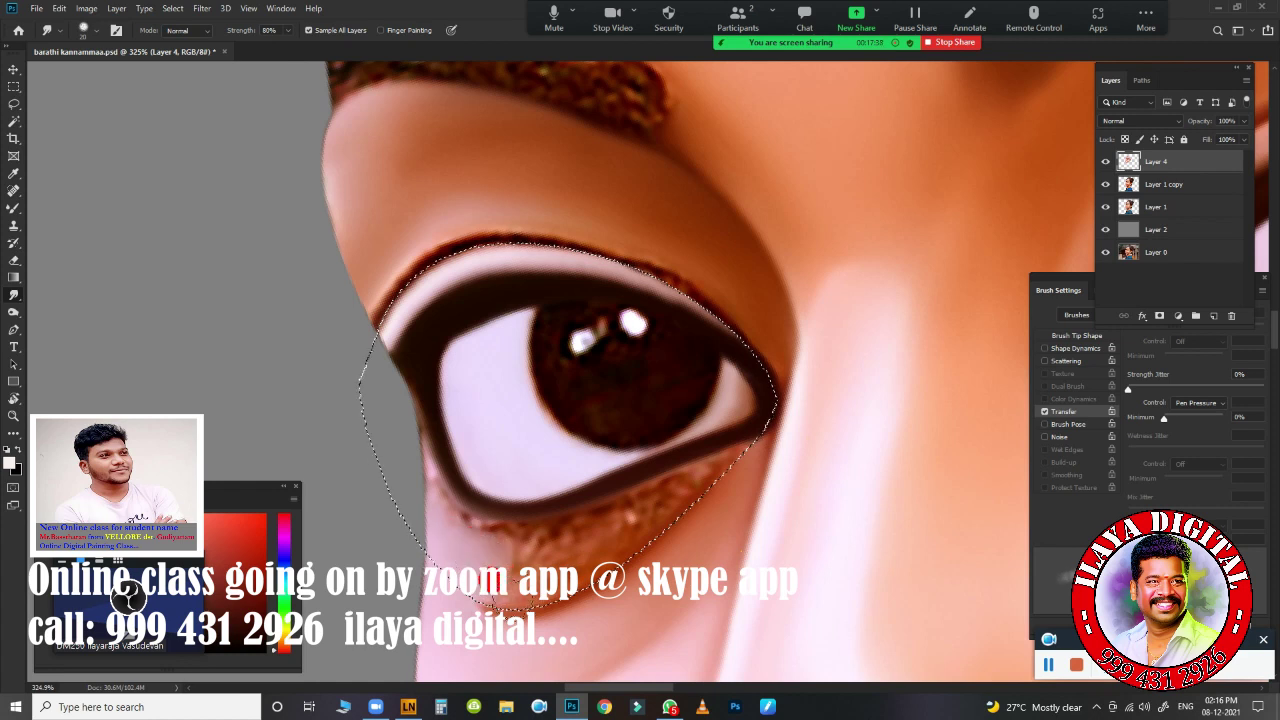
left_click_drag(700, 457, 441, 499)
left_click_drag(508, 540, 759, 421)
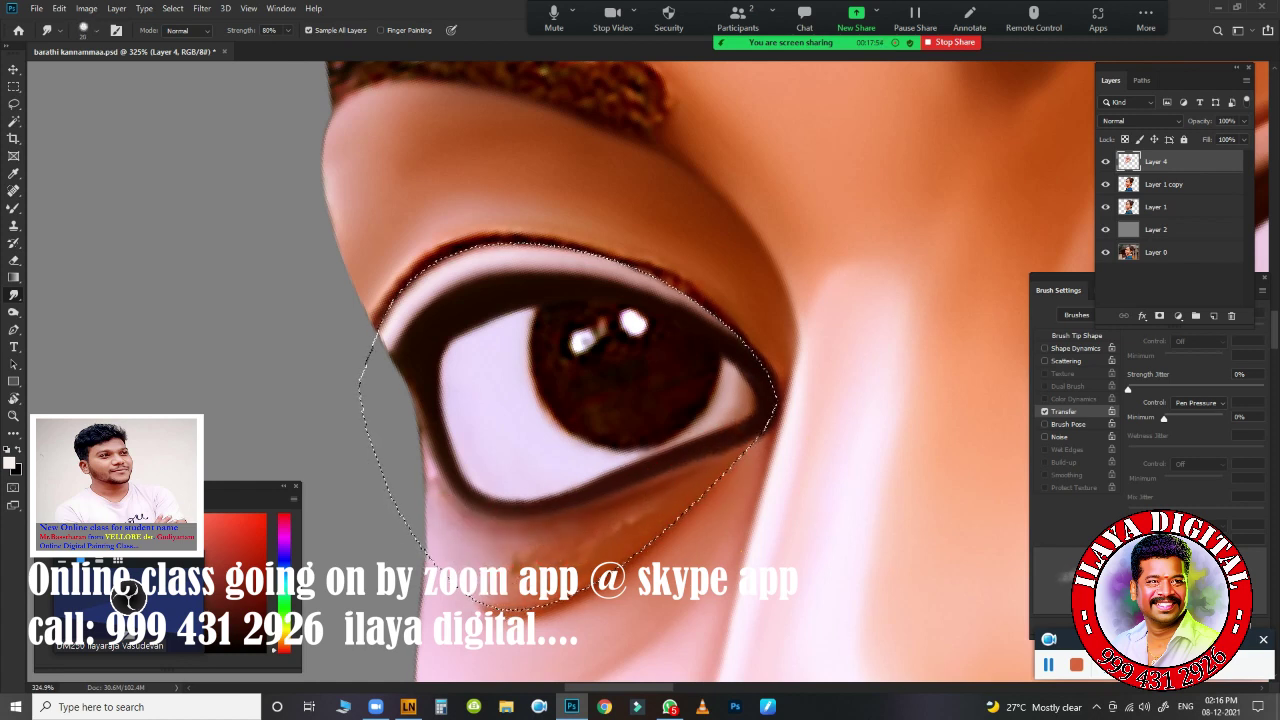
- Brush darker tone onto the lower eyelid line and under the eye
key("b")
left_click_drag(587, 416, 547, 266)
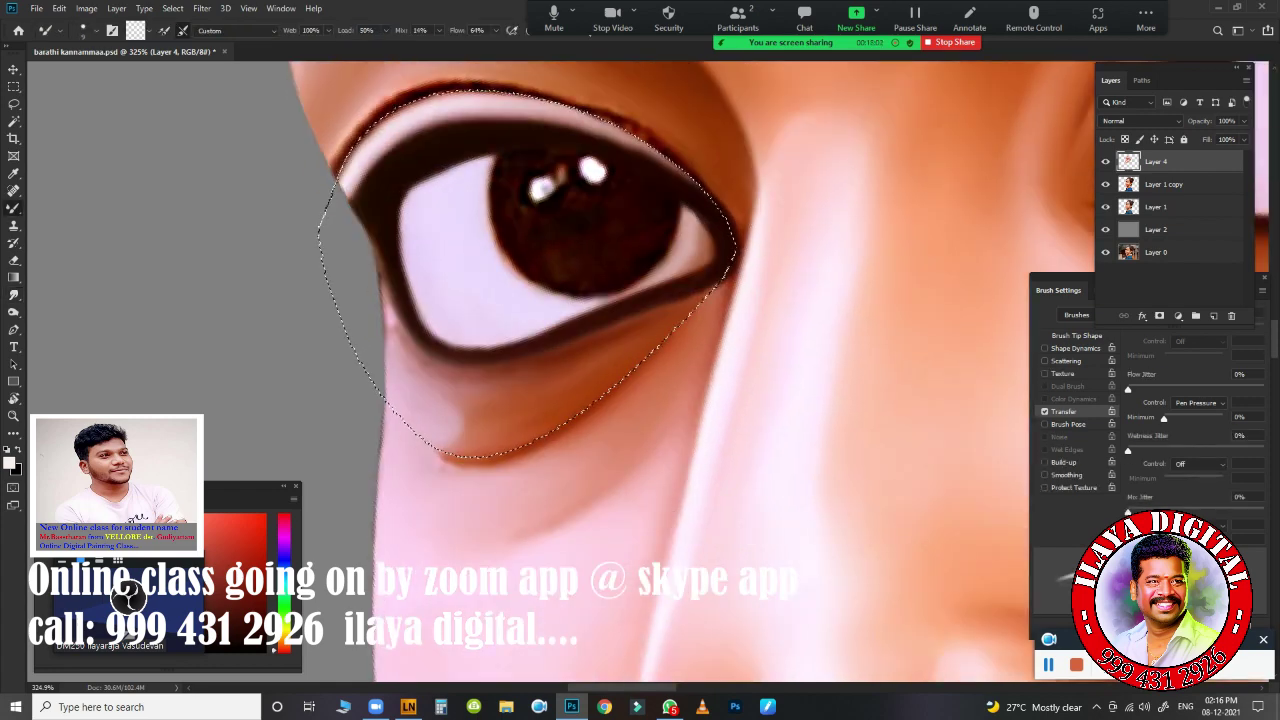
left_click_drag(474, 337, 463, 351)
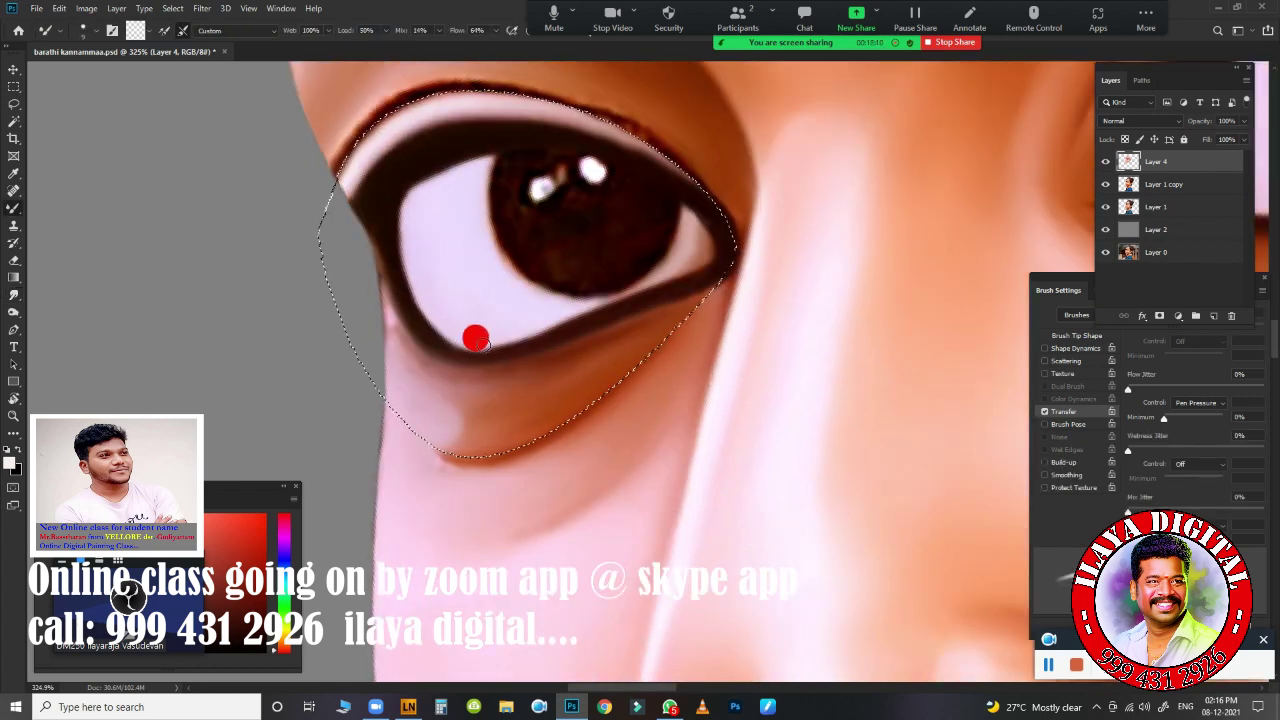
left_click(697, 266)
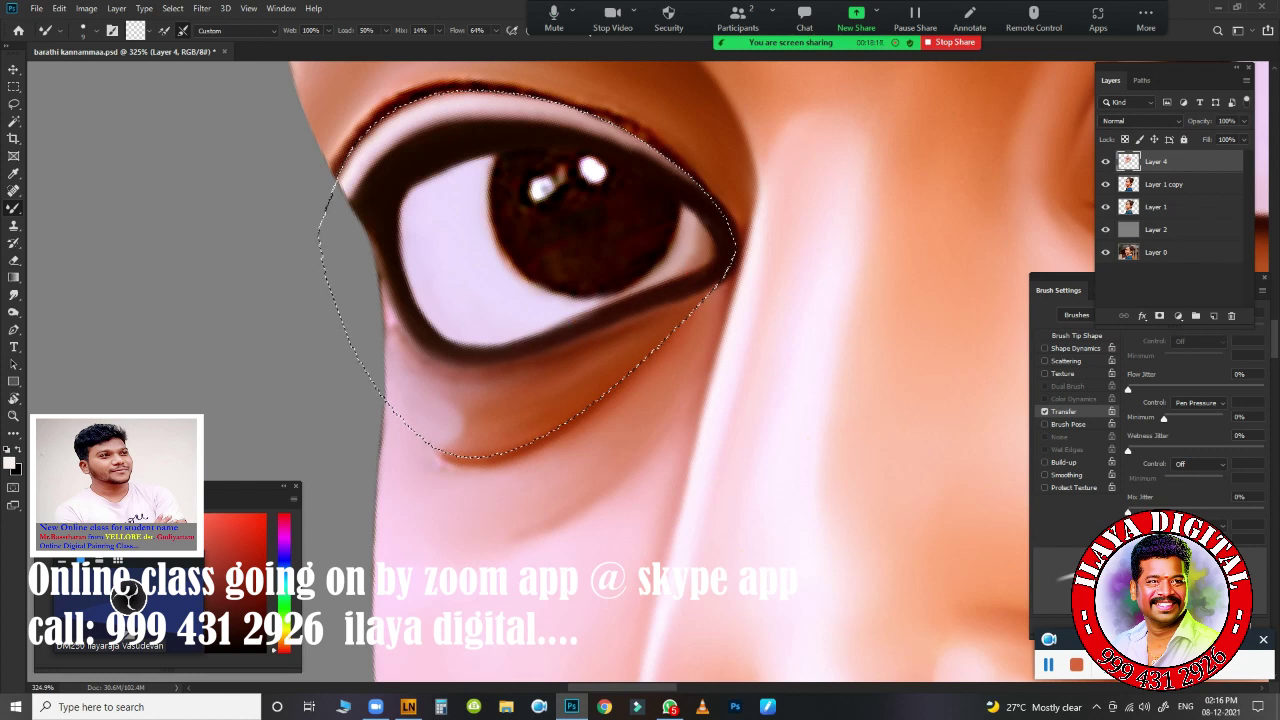
left_click(426, 337)
left_click(508, 342)
- Darken the eye's left corner and upper eyelid line, and touch up the right corner
left_click(386, 191)
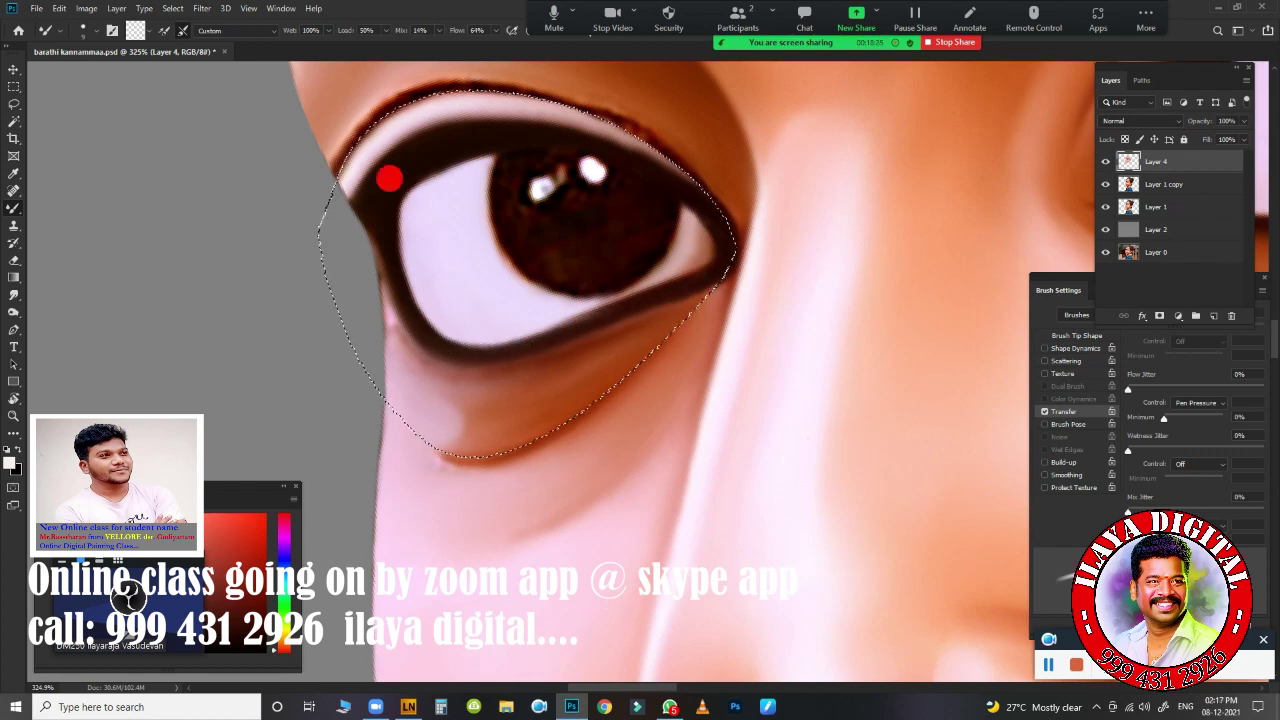
left_click_drag(483, 248, 498, 398)
left_click_drag(389, 246, 364, 284)
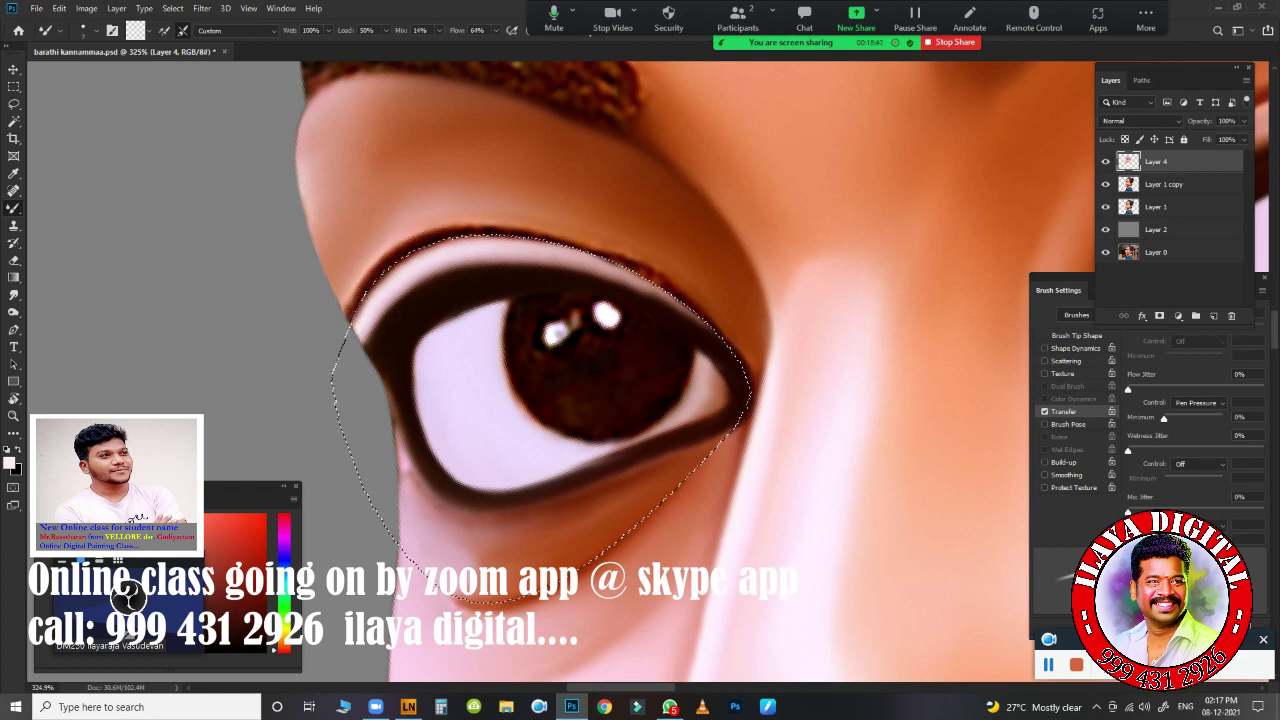
left_click_drag(429, 229, 590, 248)
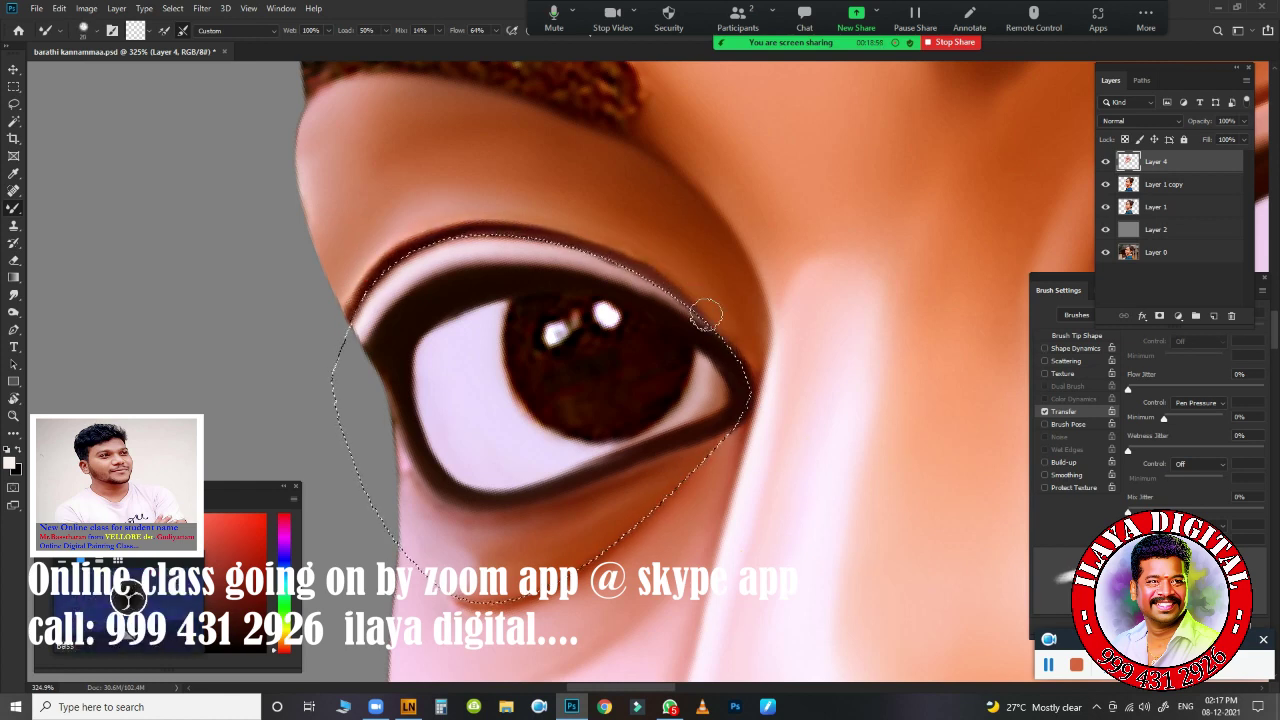
left_click_drag(709, 323, 735, 420)
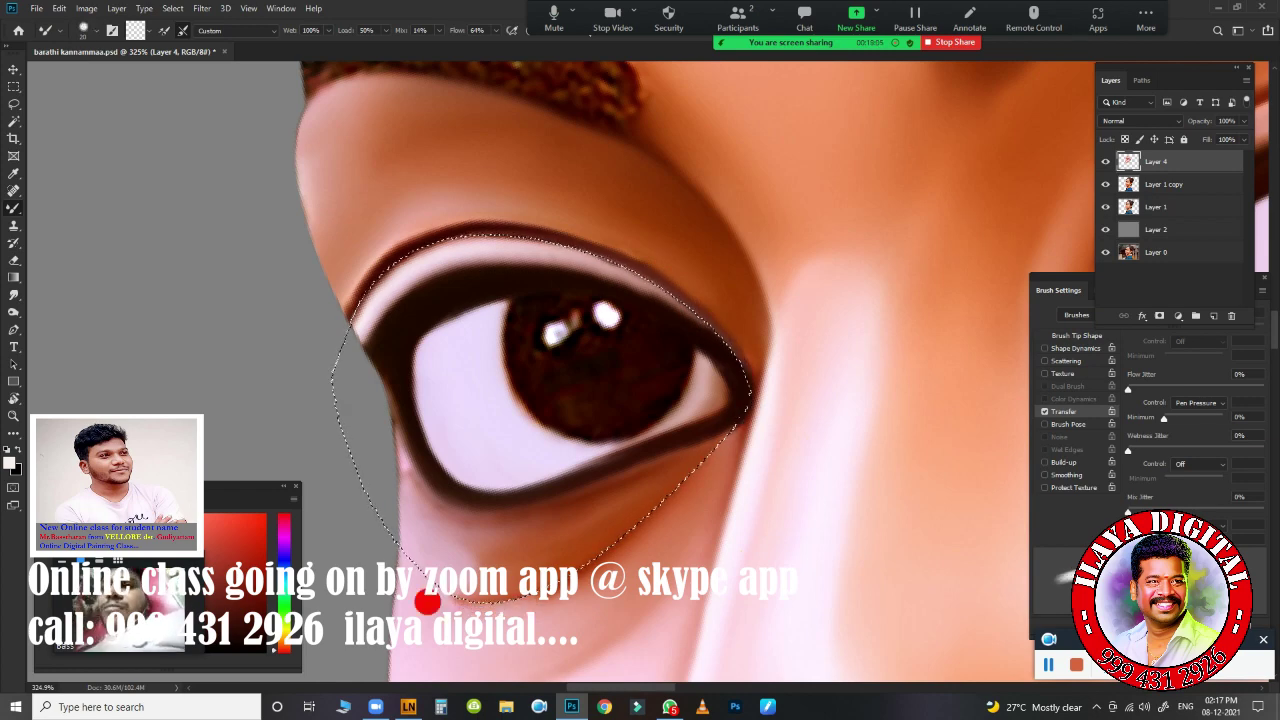
- Deselect and smudge the skin shading along the lower eyelid
key("ctrl+d")
scroll(640, 360, "down", 5)
scroll(531, 217, "up", 5)
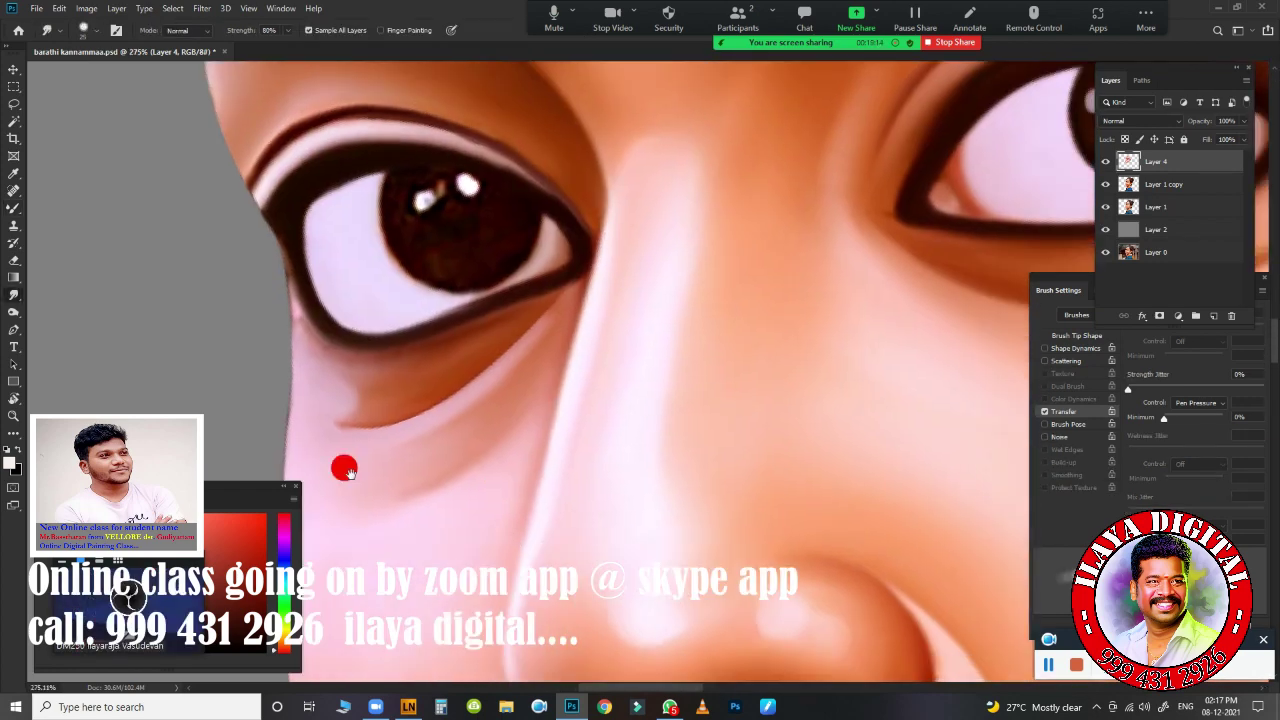
key("r")
mouse_move(396, 252)
left_mouse_down()
mouse_move(483, 191)
mouse_move(527, 204)
left_mouse_up()
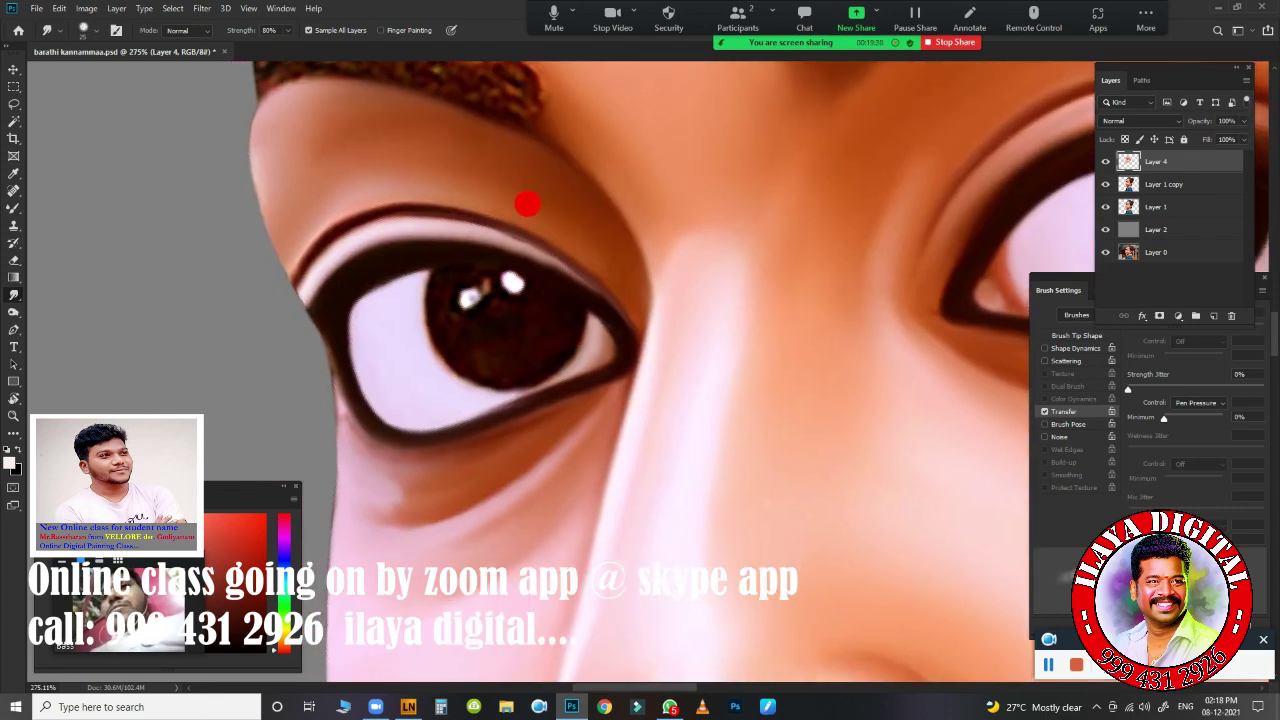
- Smudge the eyebrow's dark left end and speckled texture smooth
scroll(651, 426, "down", 5)
scroll(300, 280, "up", 6)
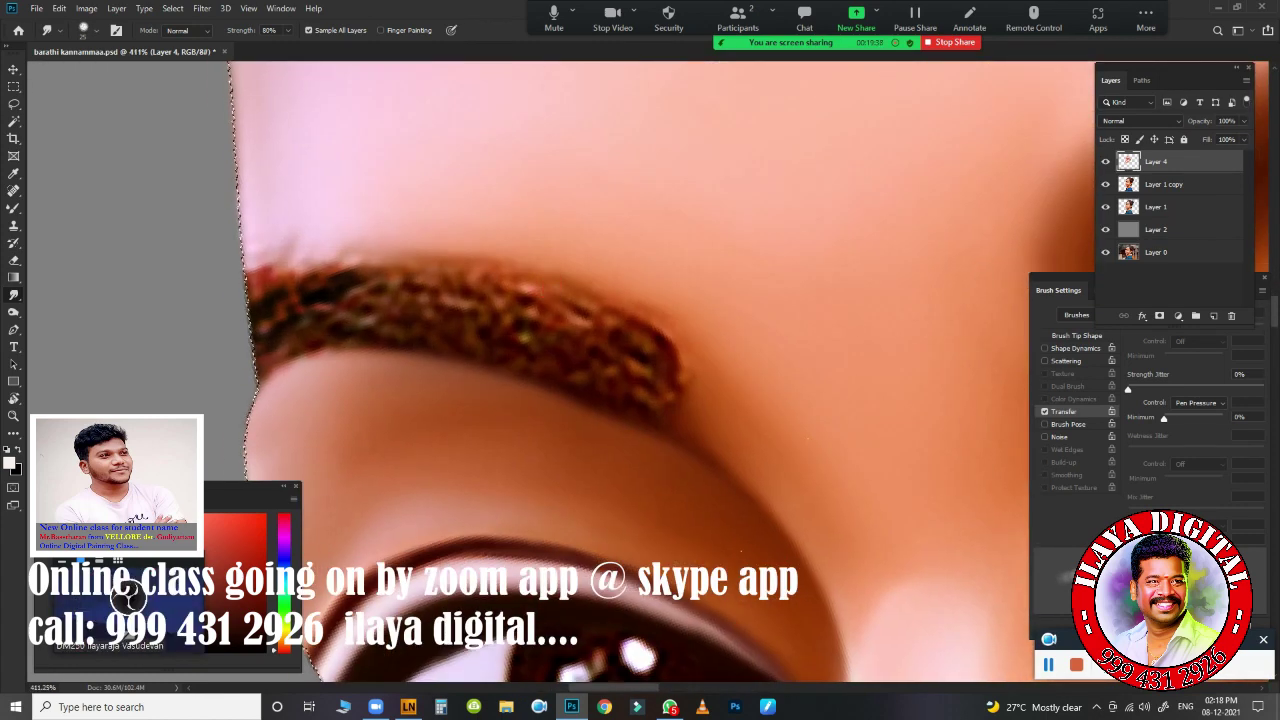
mouse_move(242, 215)
left_mouse_down()
mouse_move(262, 285)
mouse_move(330, 305)
left_mouse_up()
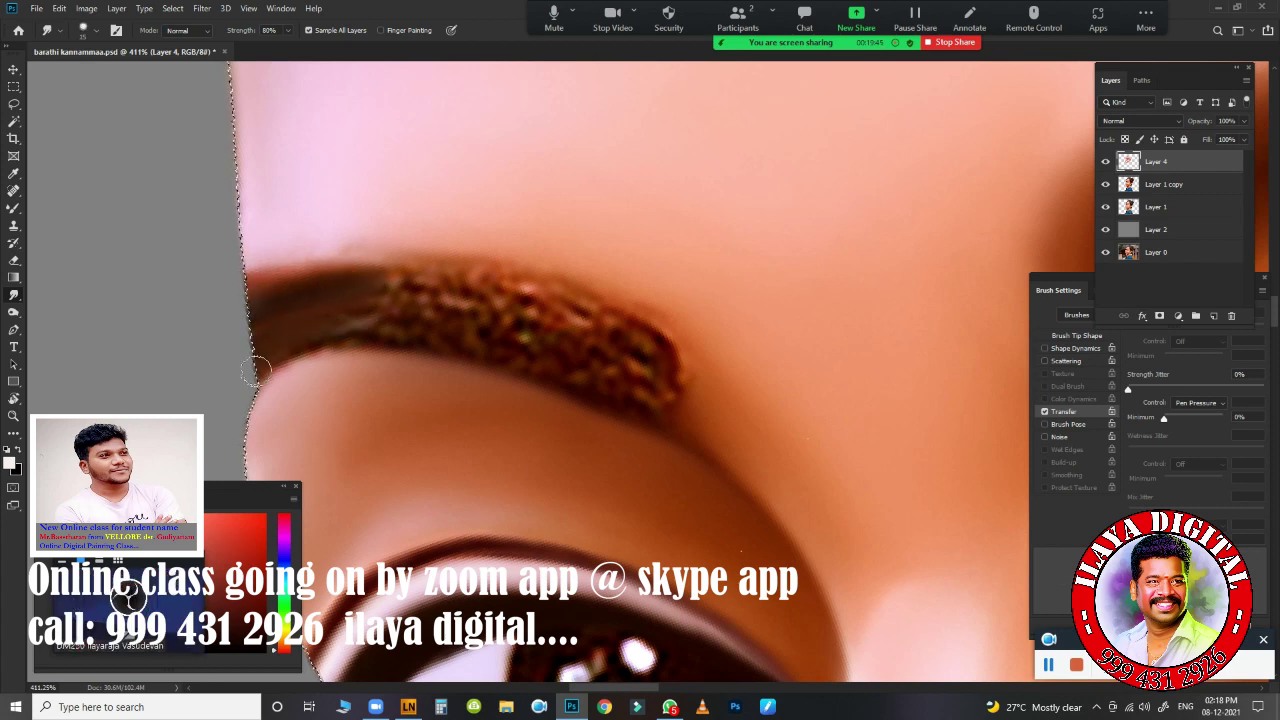
left_click_drag(326, 243, 276, 265)
mouse_move(350, 320)
left_mouse_down()
mouse_move(397, 331)
mouse_move(549, 303)
mouse_move(350, 280)
left_mouse_up()
mouse_move(280, 340)
left_mouse_down()
mouse_move(357, 323)
mouse_move(300, 400)
left_mouse_up()
- Smooth the eyebrow's right part and blend its lower edge into the skin
mouse_move(660, 400)
left_mouse_down()
mouse_move(686, 423)
mouse_move(645, 350)
mouse_move(546, 295)
left_mouse_up()
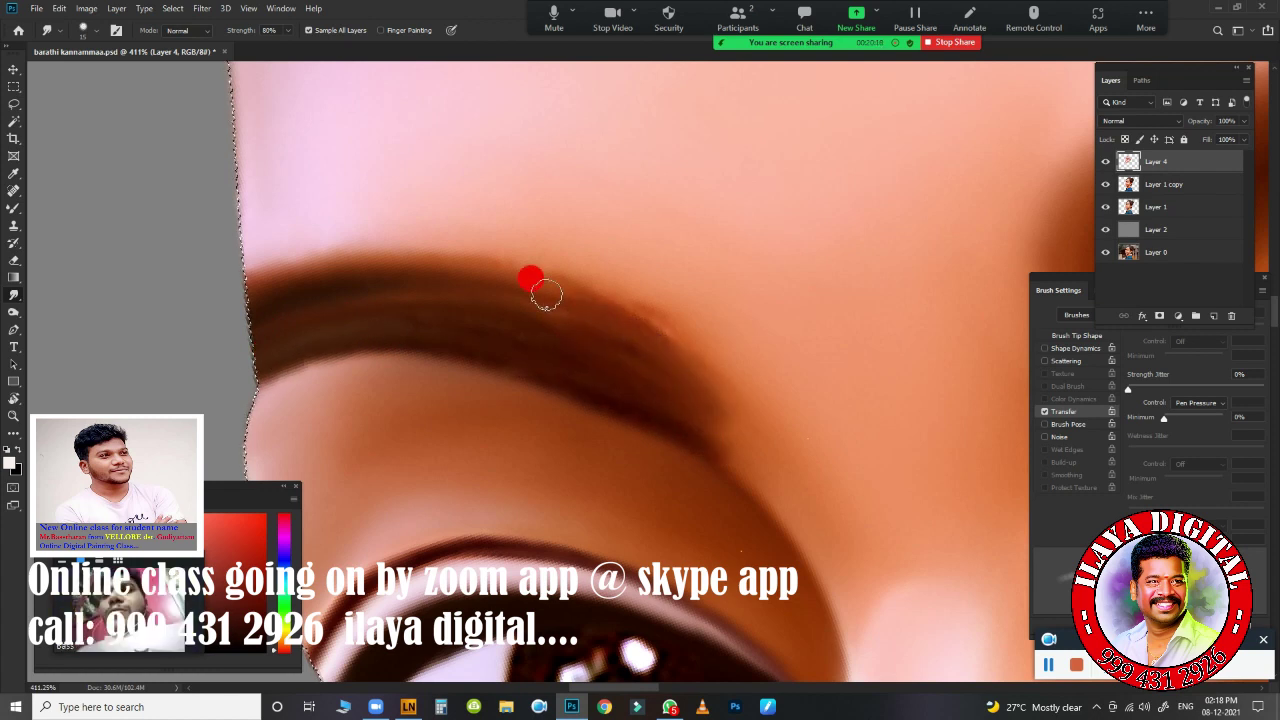
left_click_drag(634, 404, 750, 470)
left_click_drag(750, 470, 692, 386)
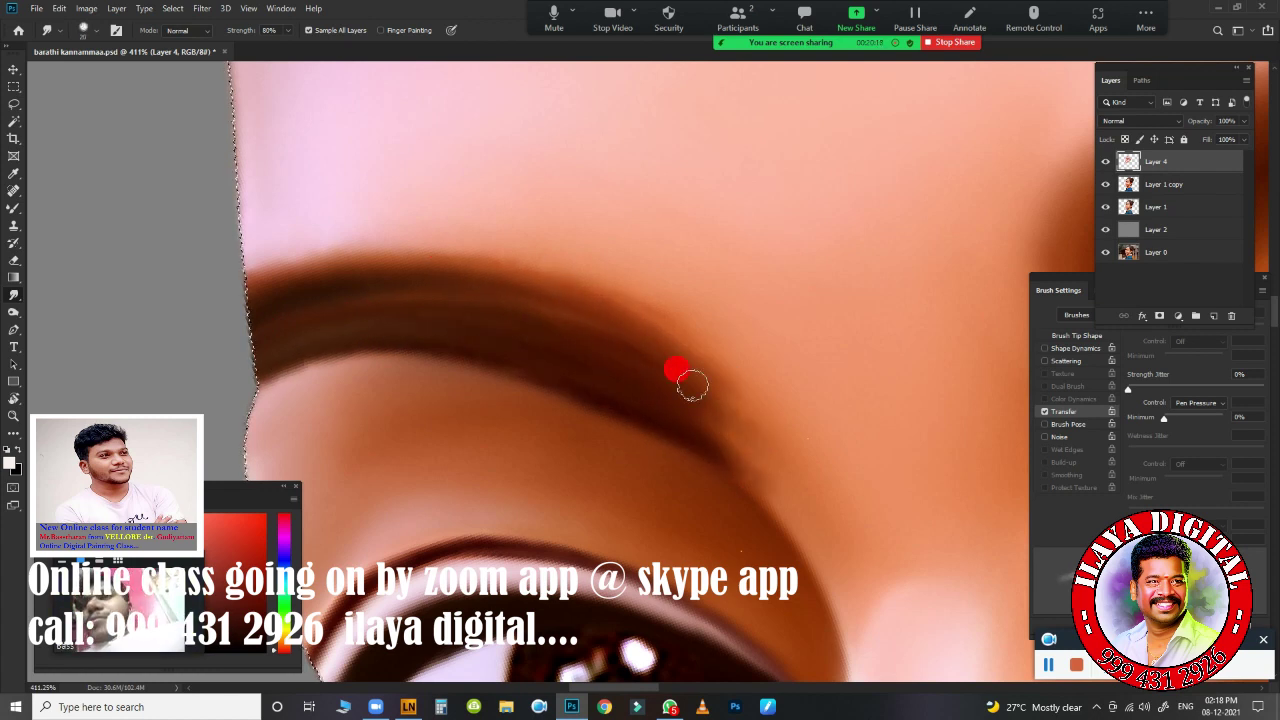
mouse_move(797, 425)
left_mouse_down()
mouse_move(763, 471)
mouse_move(620, 346)
left_mouse_up()
scroll(640, 340, "down", 5)
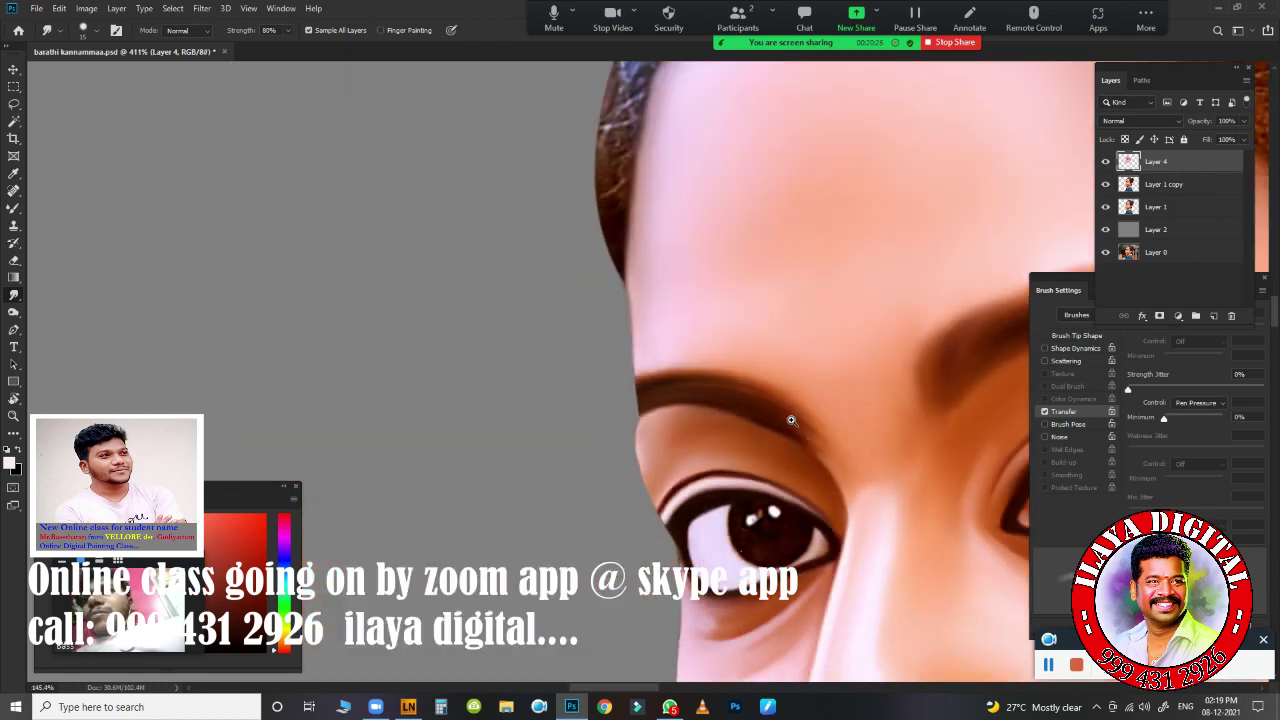
scroll(682, 313, "up", 5)
- Select the iris with an elliptical marquee and smudge its left edge and texture
key("m")
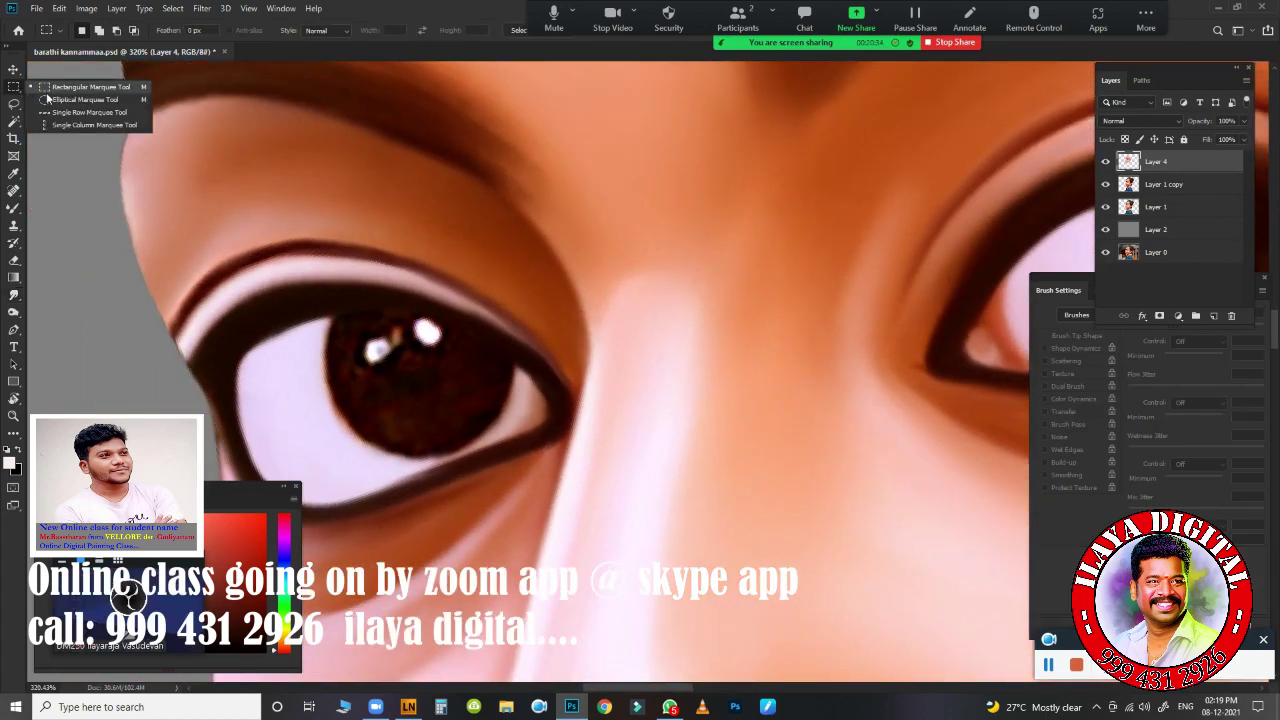
left_click_drag(414, 378, 511, 467)
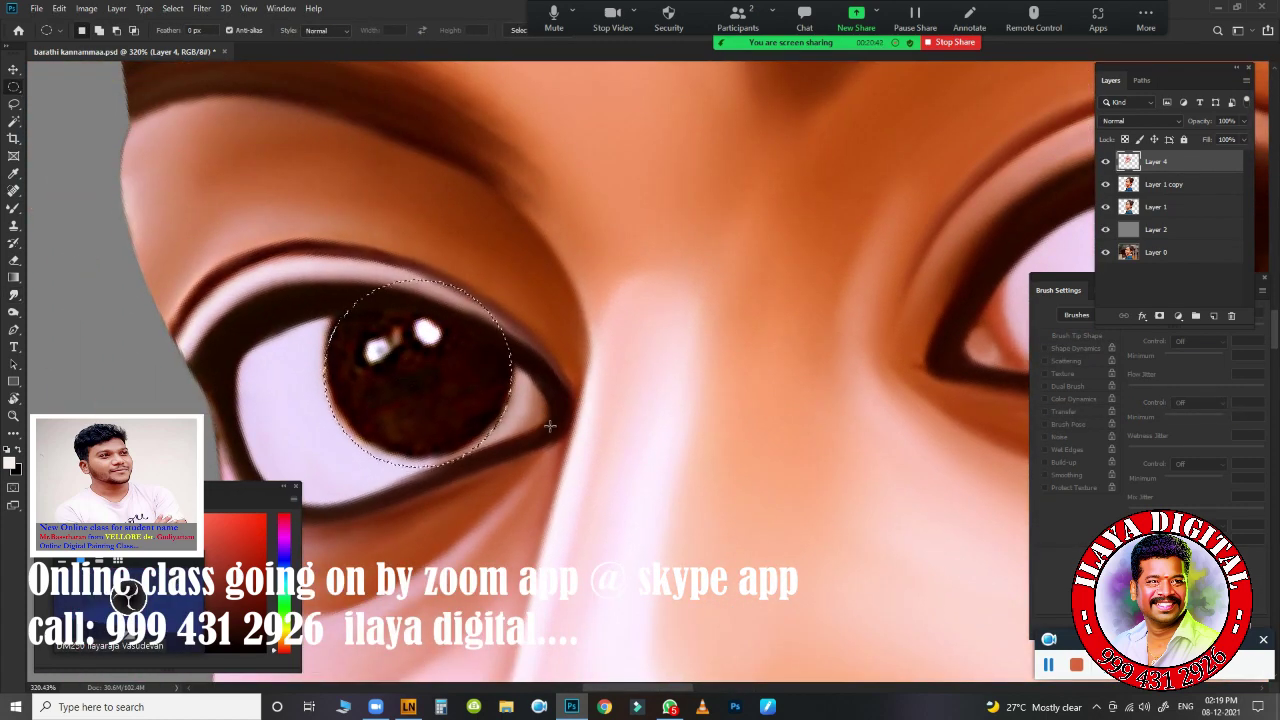
key("r")
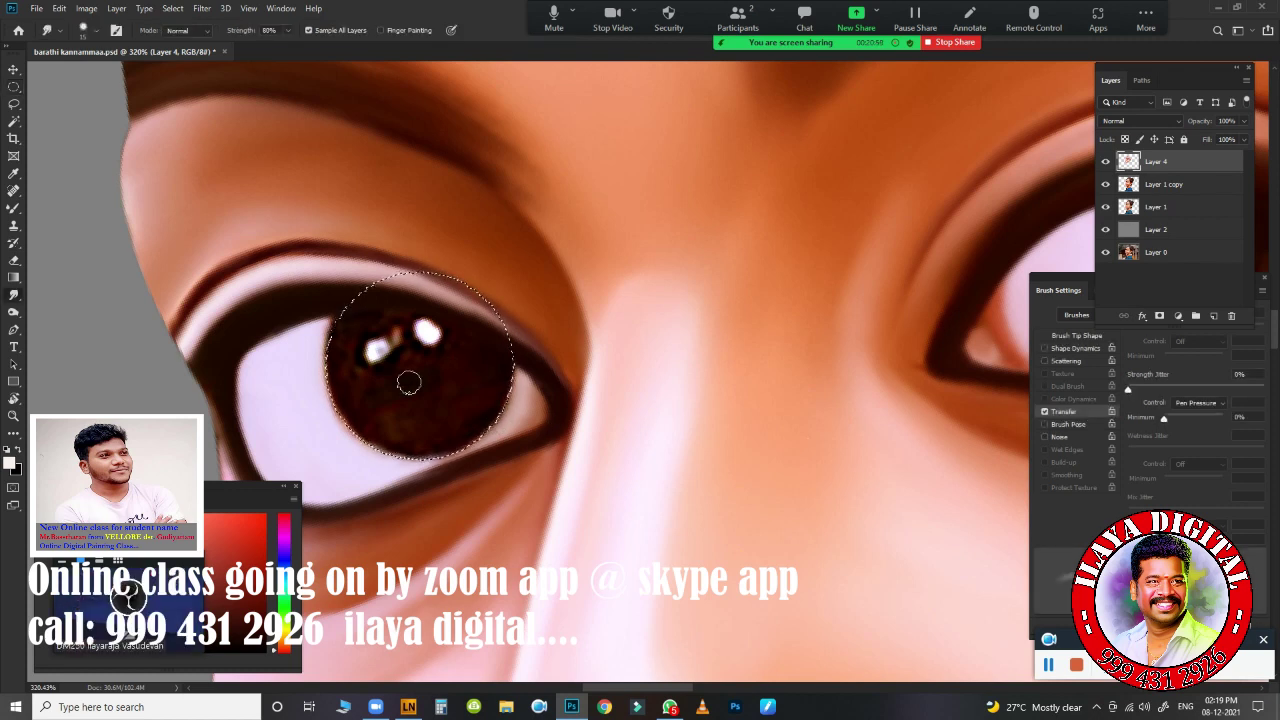
mouse_move(367, 374)
left_mouse_down()
mouse_move(351, 349)
mouse_move(423, 349)
left_mouse_up()
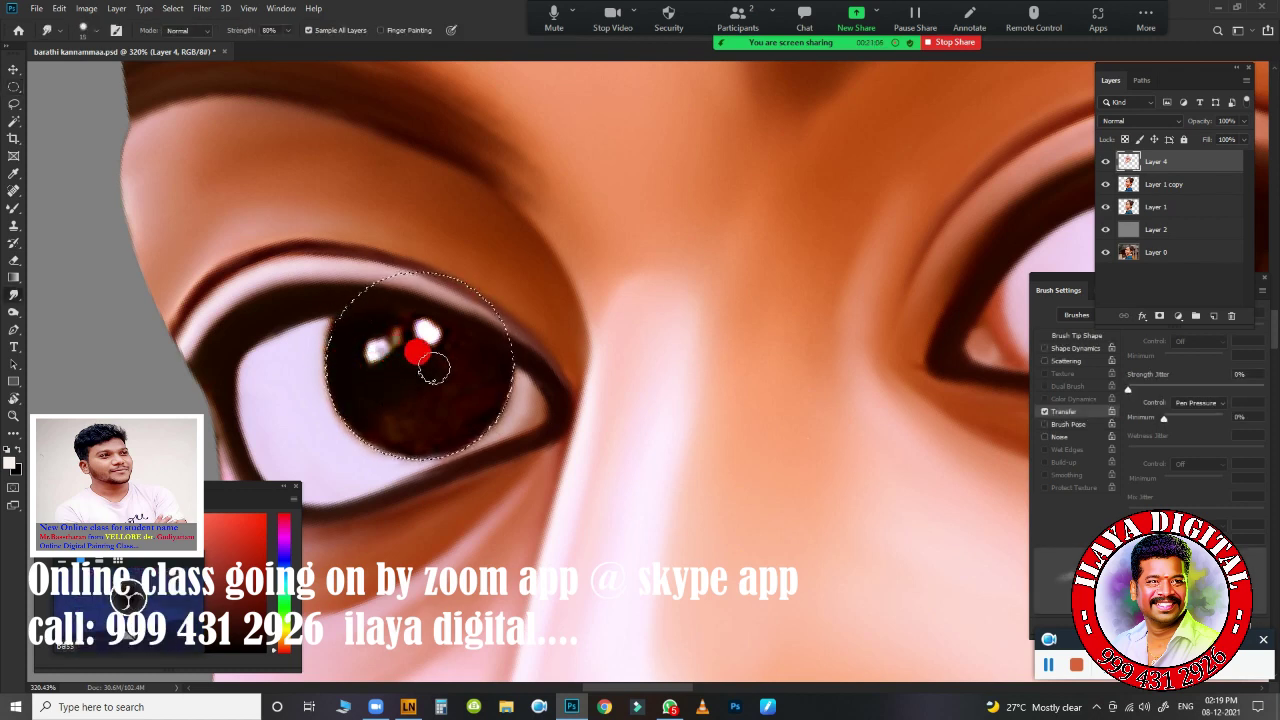
key("ctrl+d")
left_click_drag(623, 355, 739, 334)
key("ctrl+z")
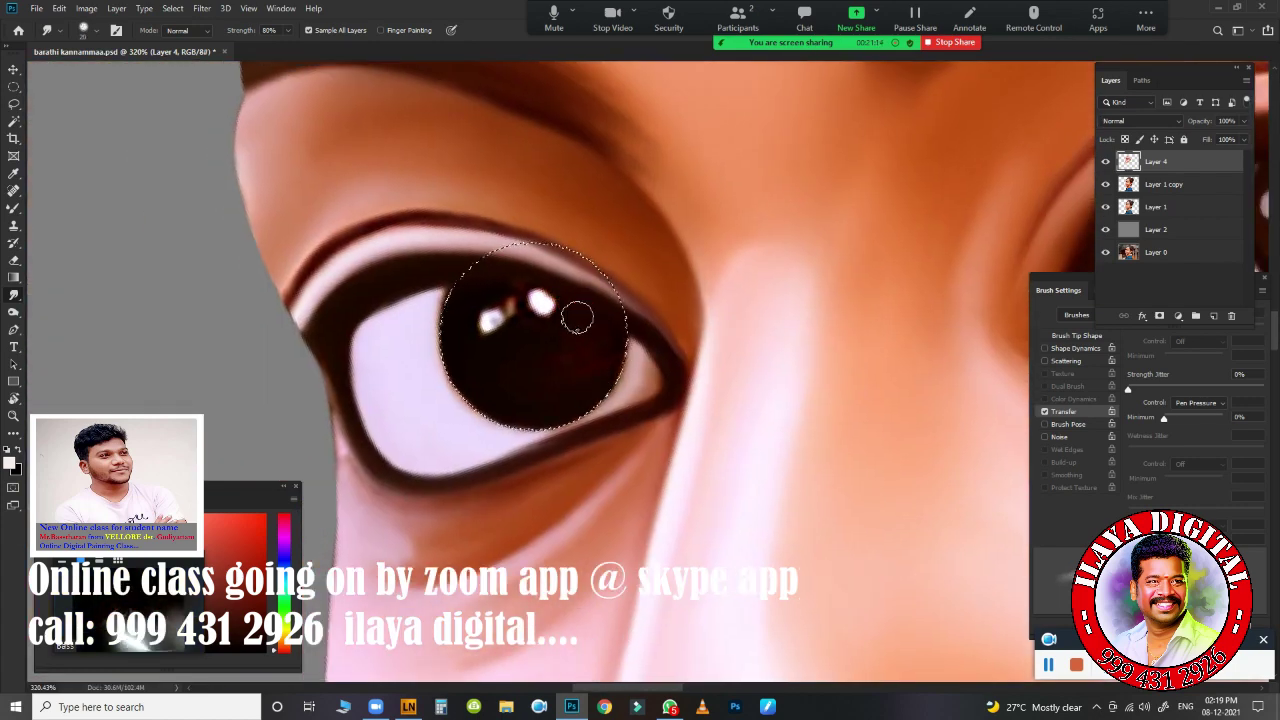
mouse_move(577, 318)
left_mouse_down()
mouse_move(577, 354)
mouse_move(535, 335)
left_mouse_up()
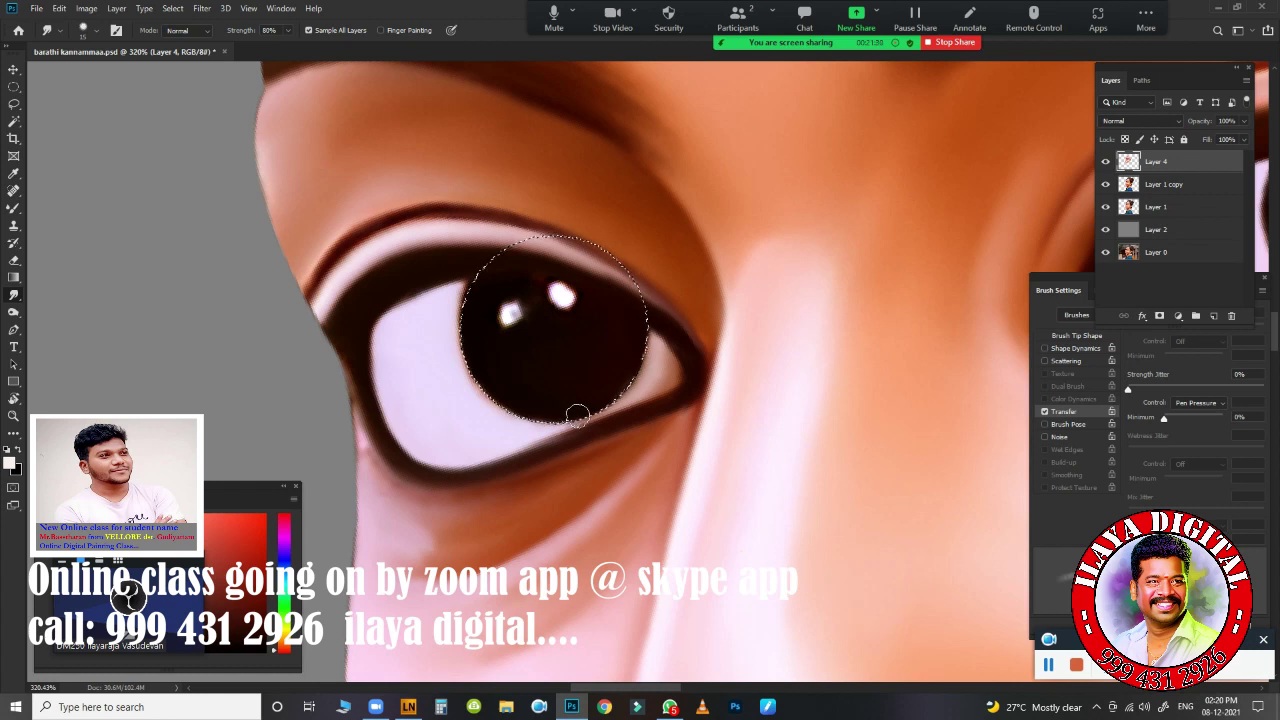
left_click(498, 307)
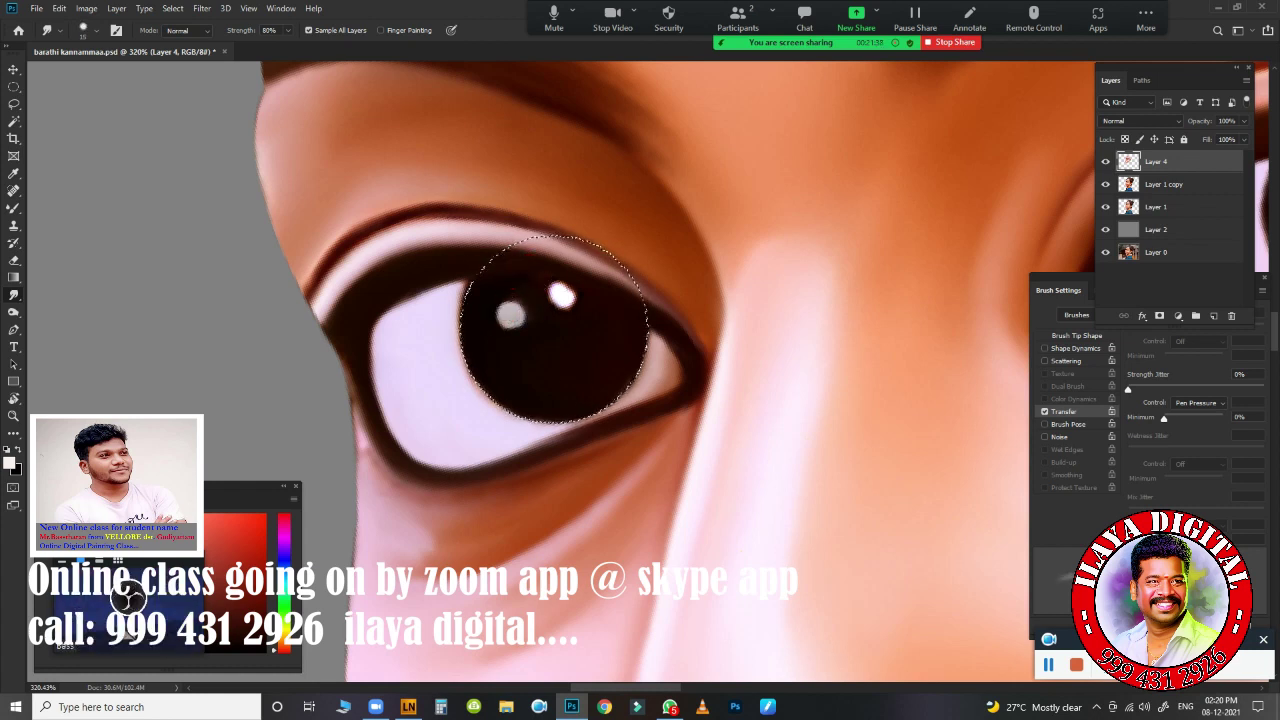
- Smudge the iris's right edge to blend it
key("b")
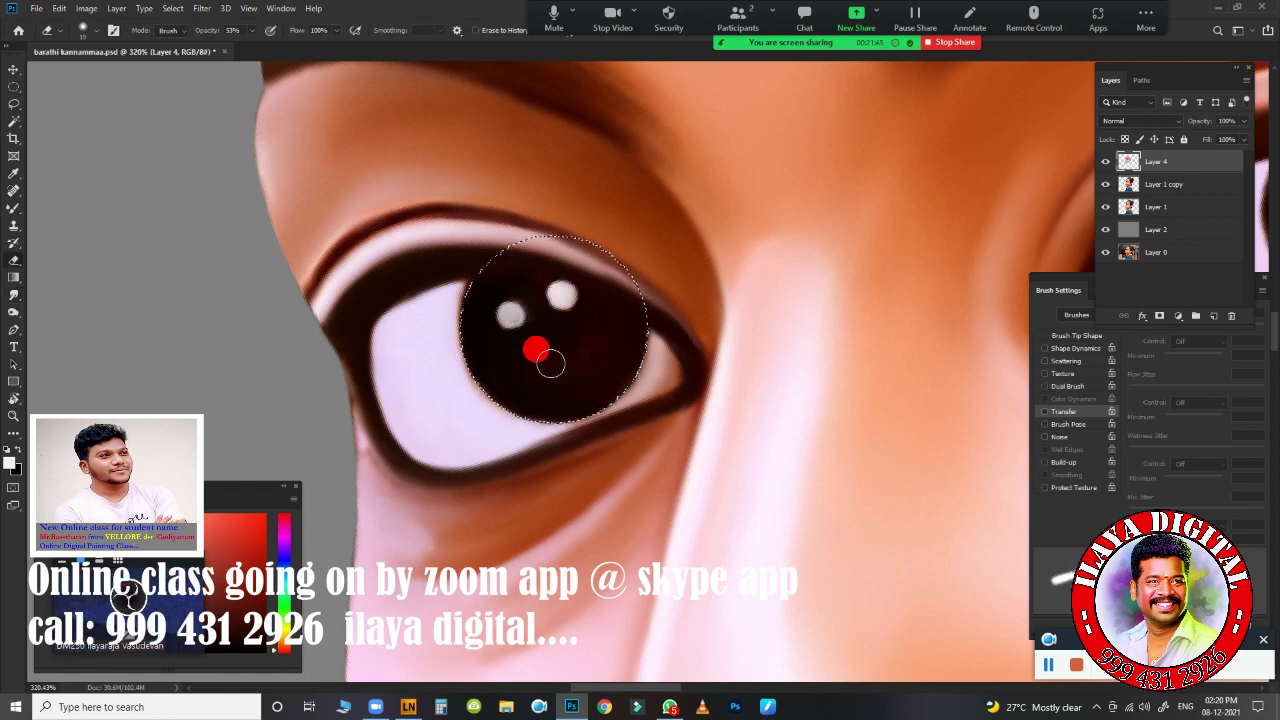
key("r")
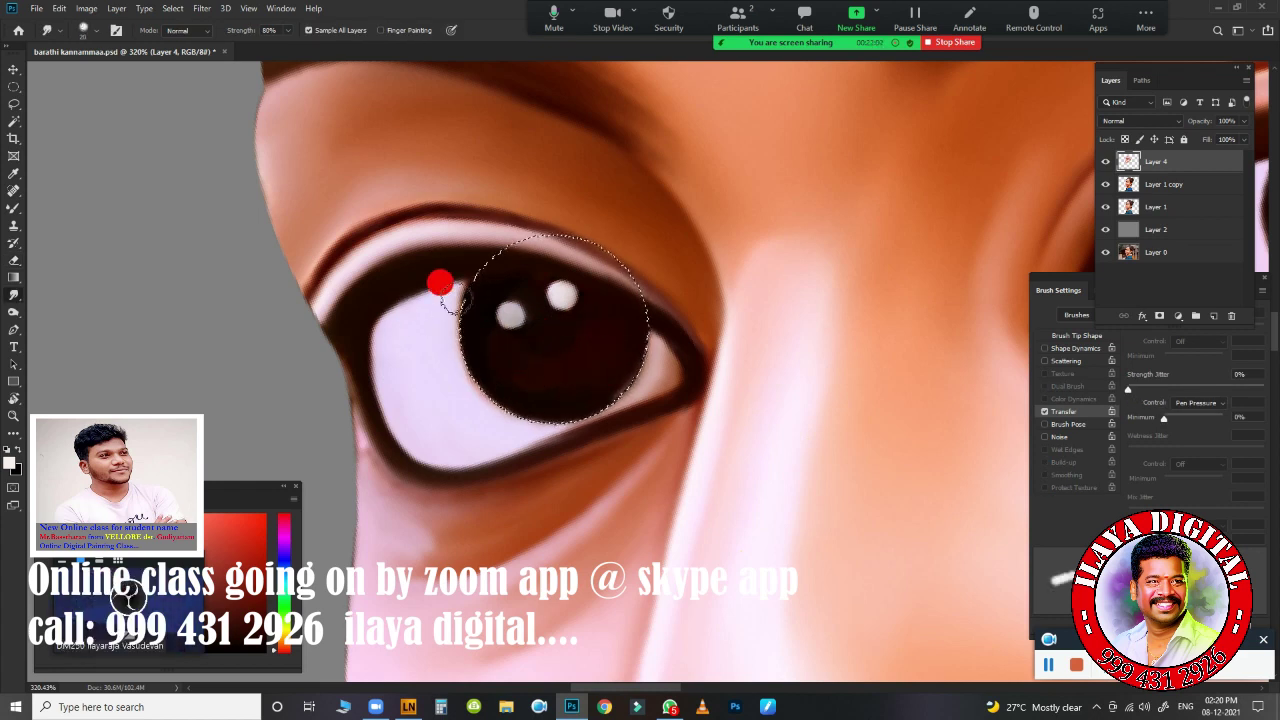
left_click(632, 348)
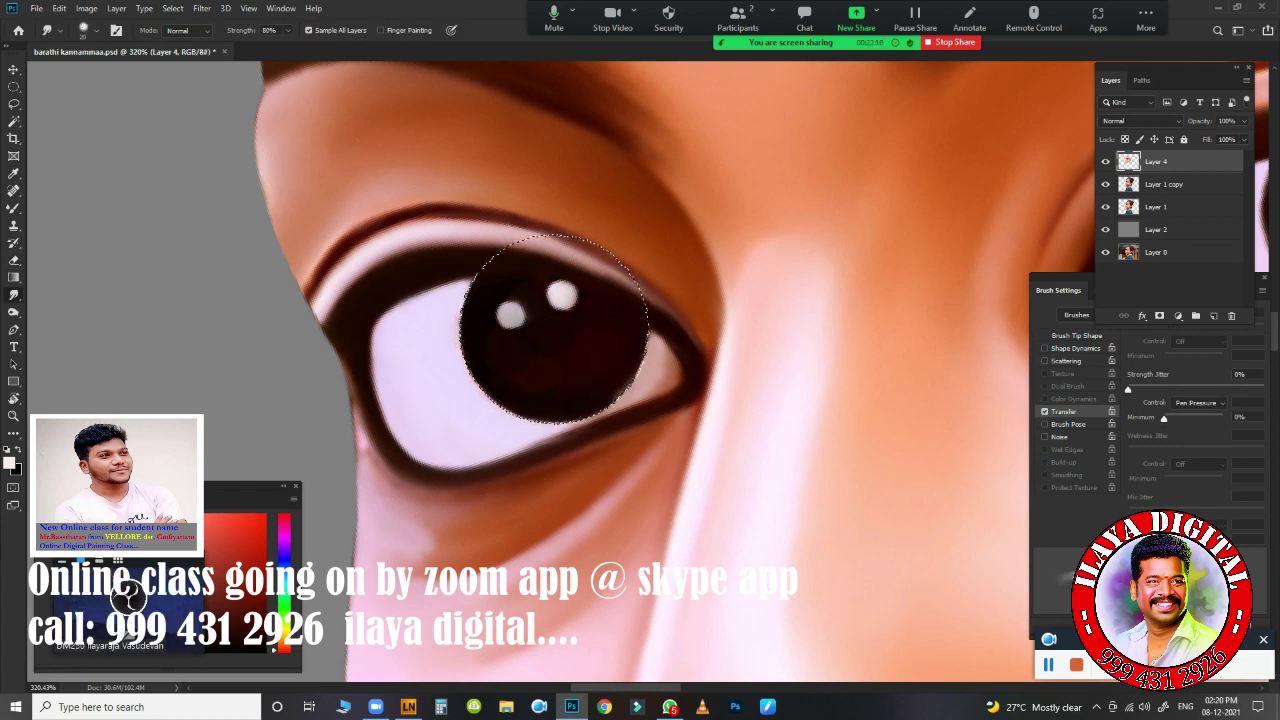
left_click_drag(678, 349, 671, 331)
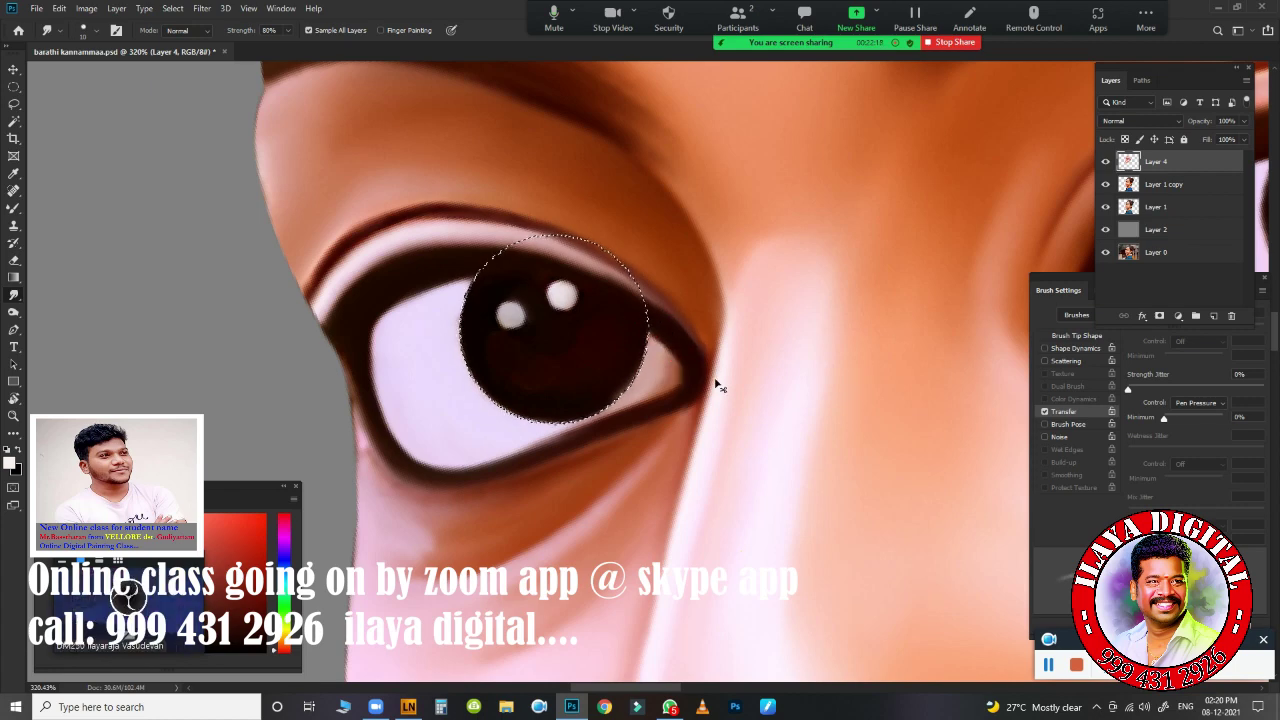
scroll(715, 385, "down", 3)
scroll(715, 385, "up", 5)
- Redraw the circular selection and position it over the iris, ready for smudging
key("m")
left_click_drag(470, 294, 577, 406)
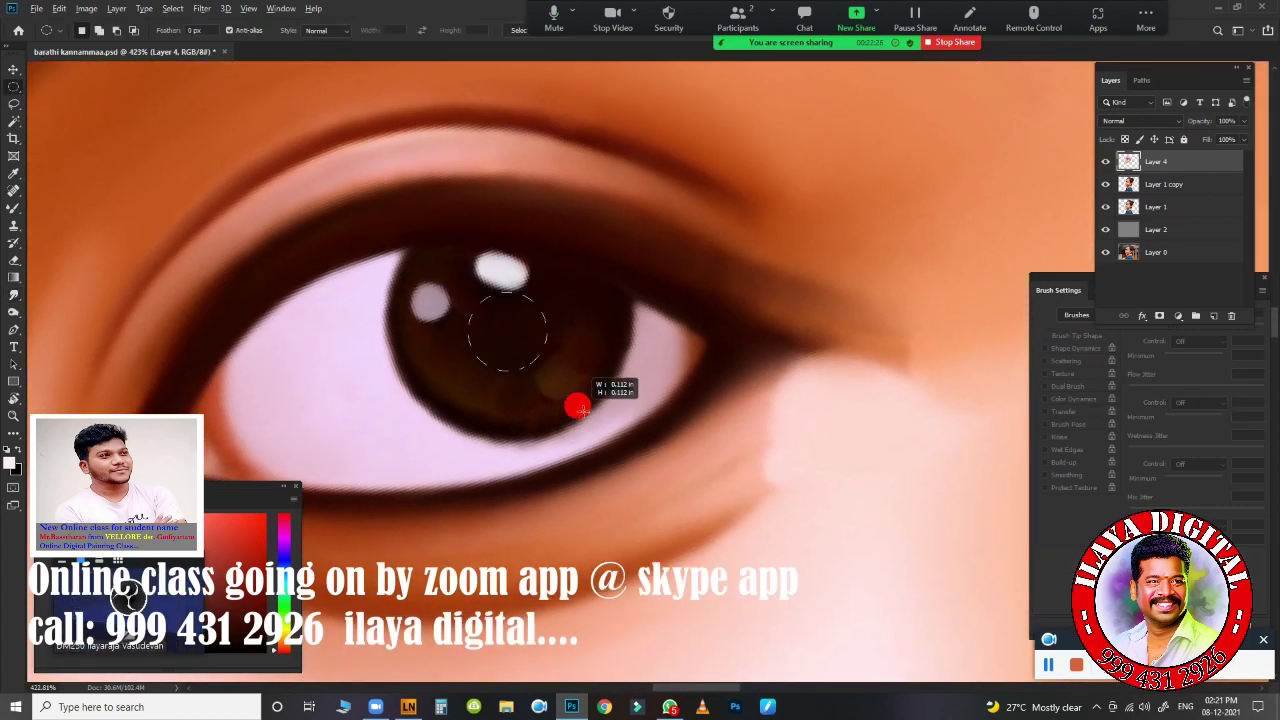
left_click_drag(649, 465, 649, 461)
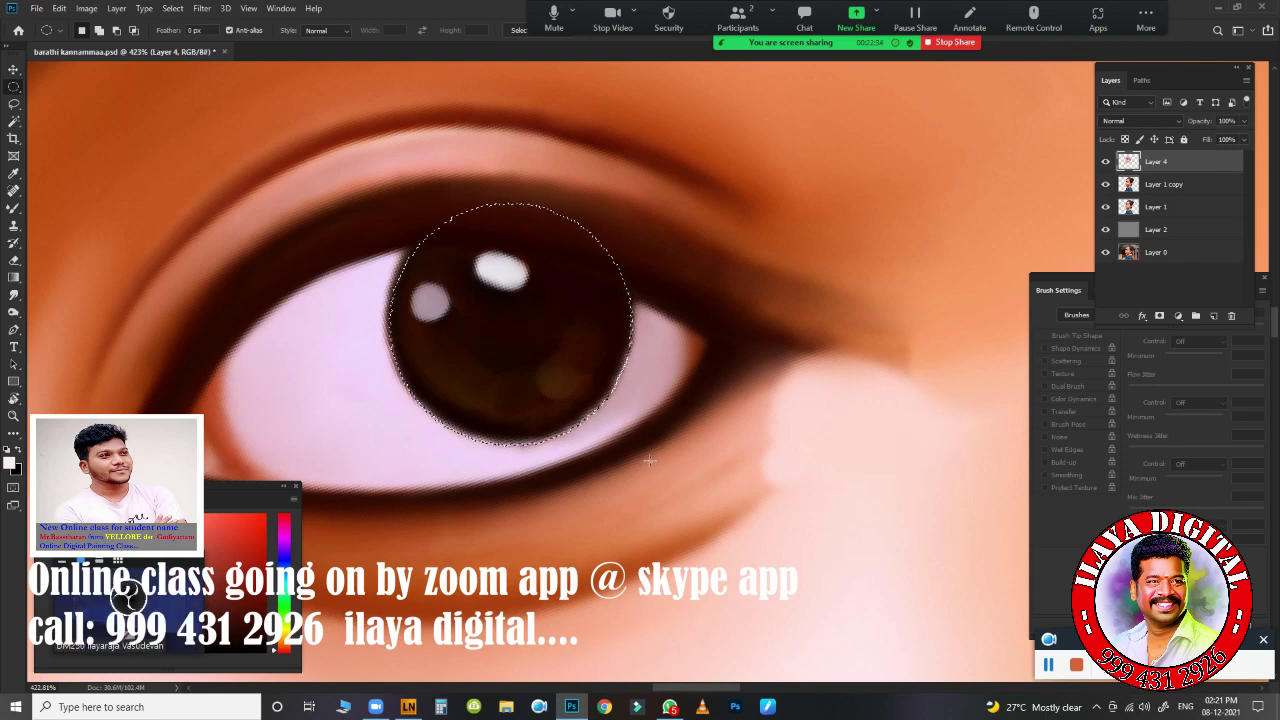
key("r")
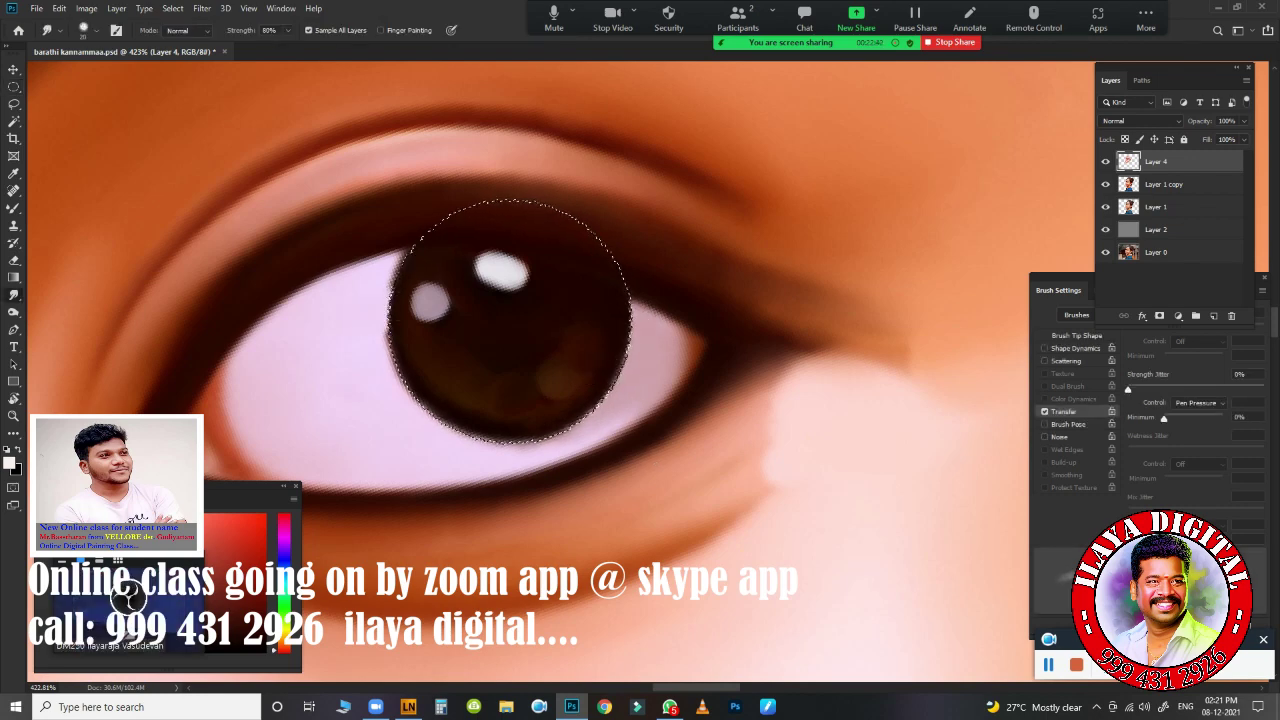
- Deselect, extend the outer eyeliner tip upward and blend the lower eyelid line
key("ctrl+d")
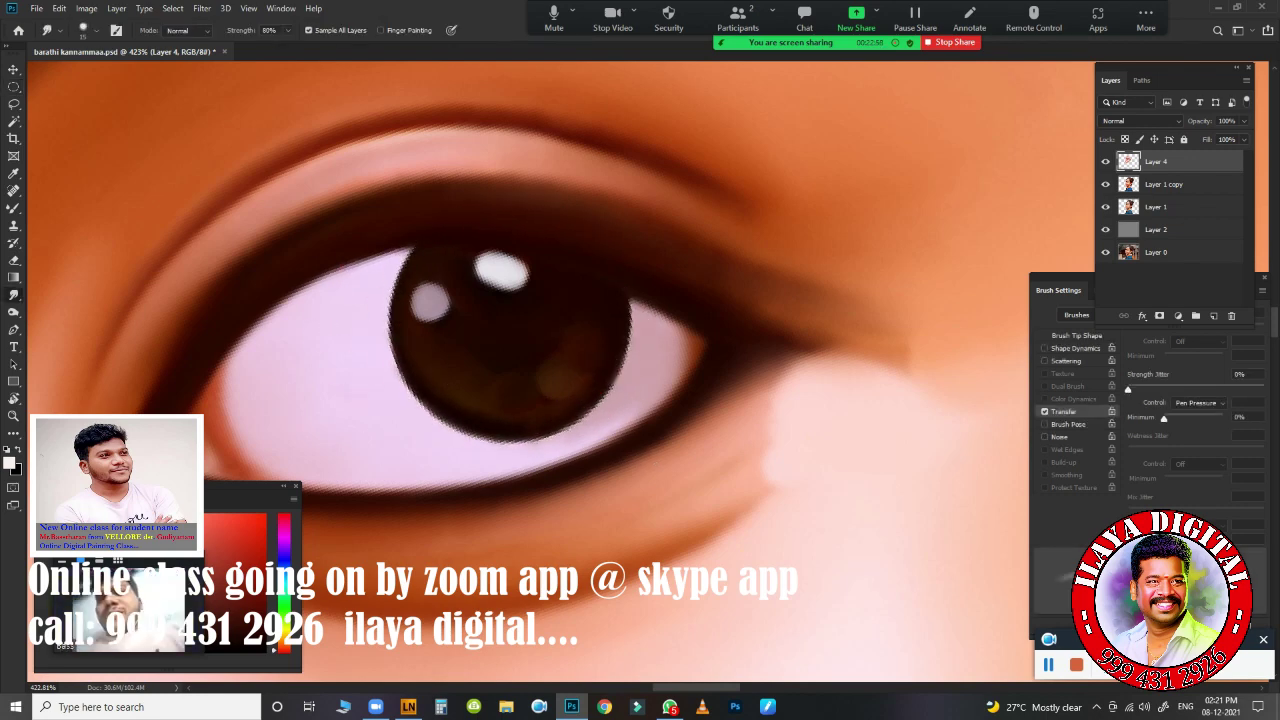
scroll(557, 423, "down", 5)
scroll(557, 423, "up", 5)
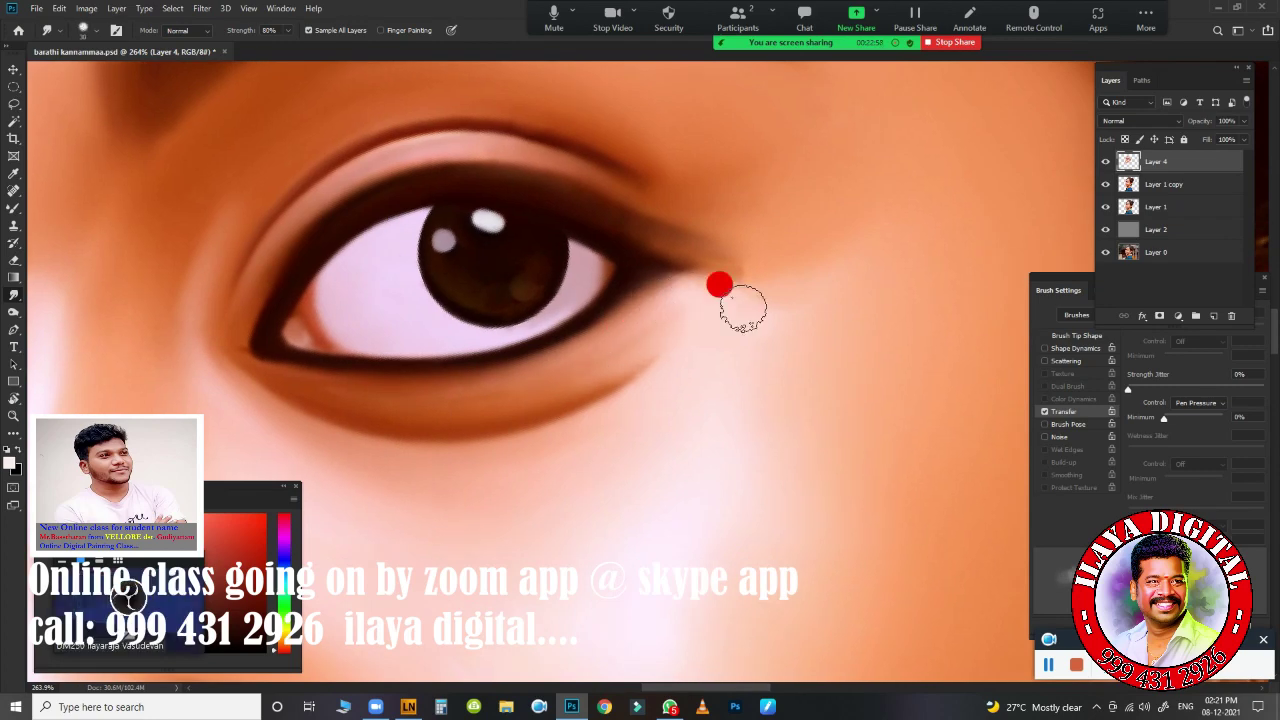
left_click_drag(742, 308, 748, 259)
left_click_drag(479, 398, 586, 371)
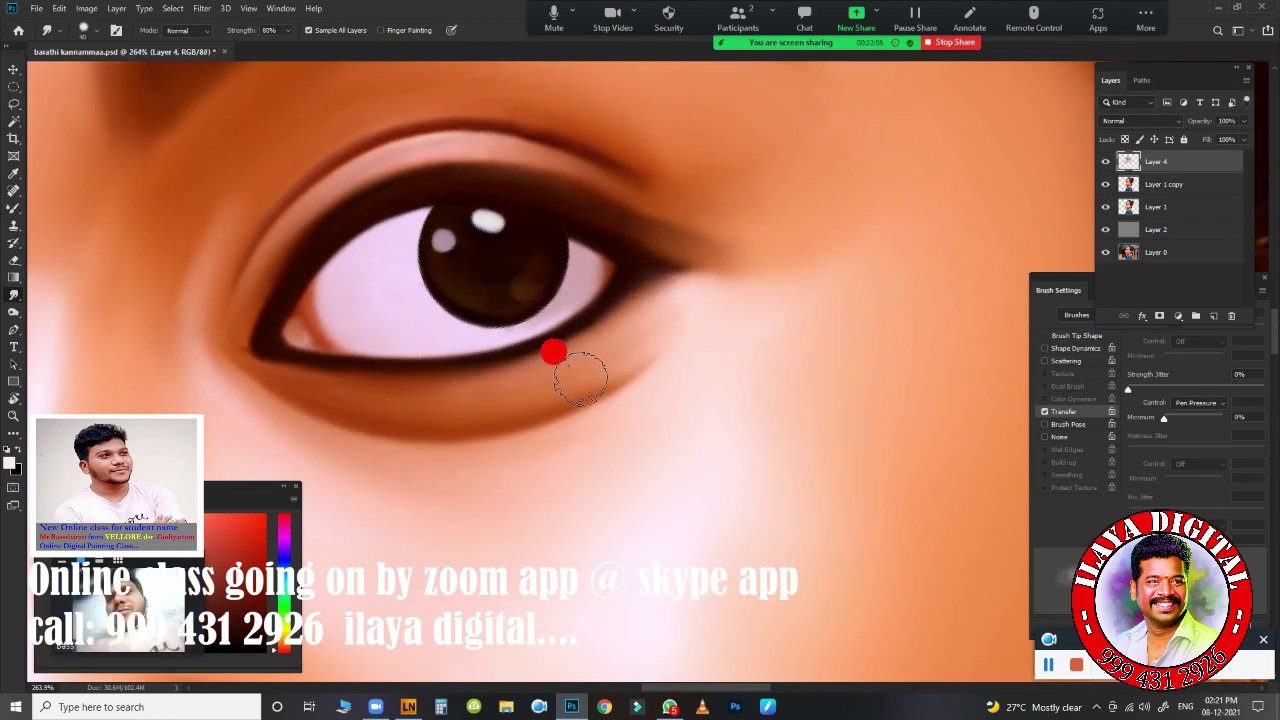
- Smudge the chin's pink highlight and skin texture using a larger brush
scroll(667, 486, "down", 5)
scroll(667, 486, "up", 4)
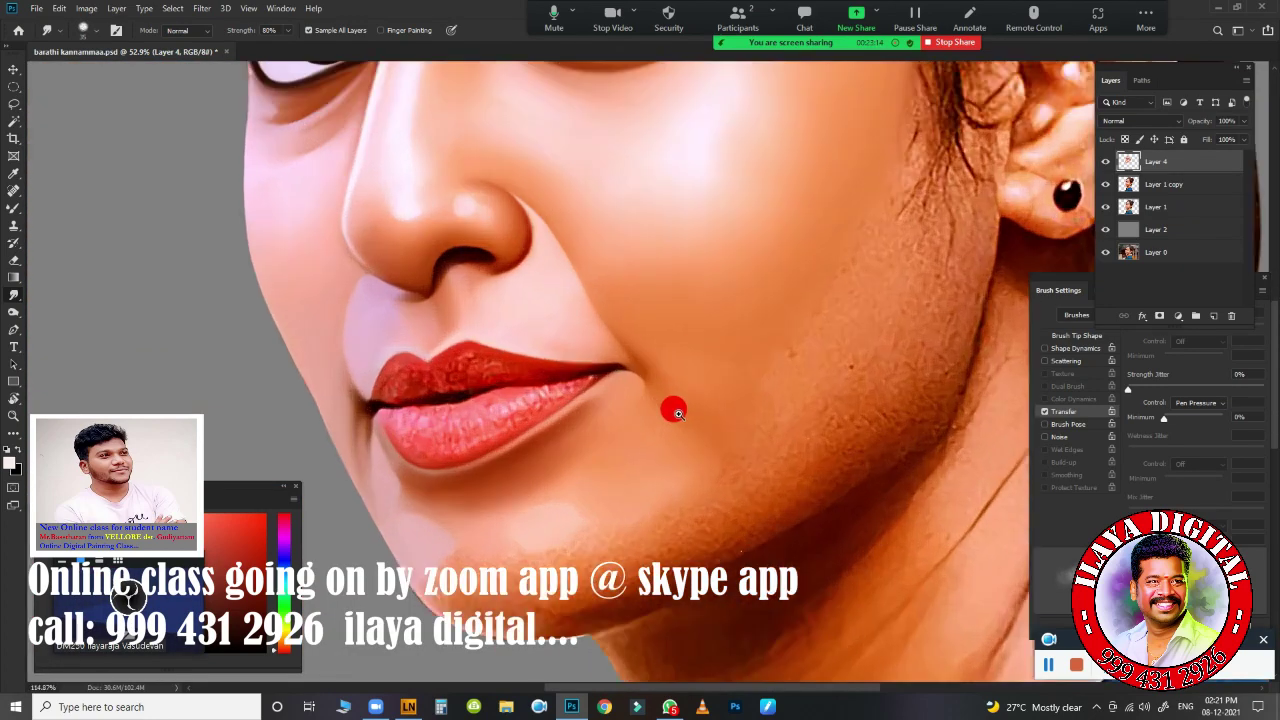
scroll(652, 345, "up", 2)
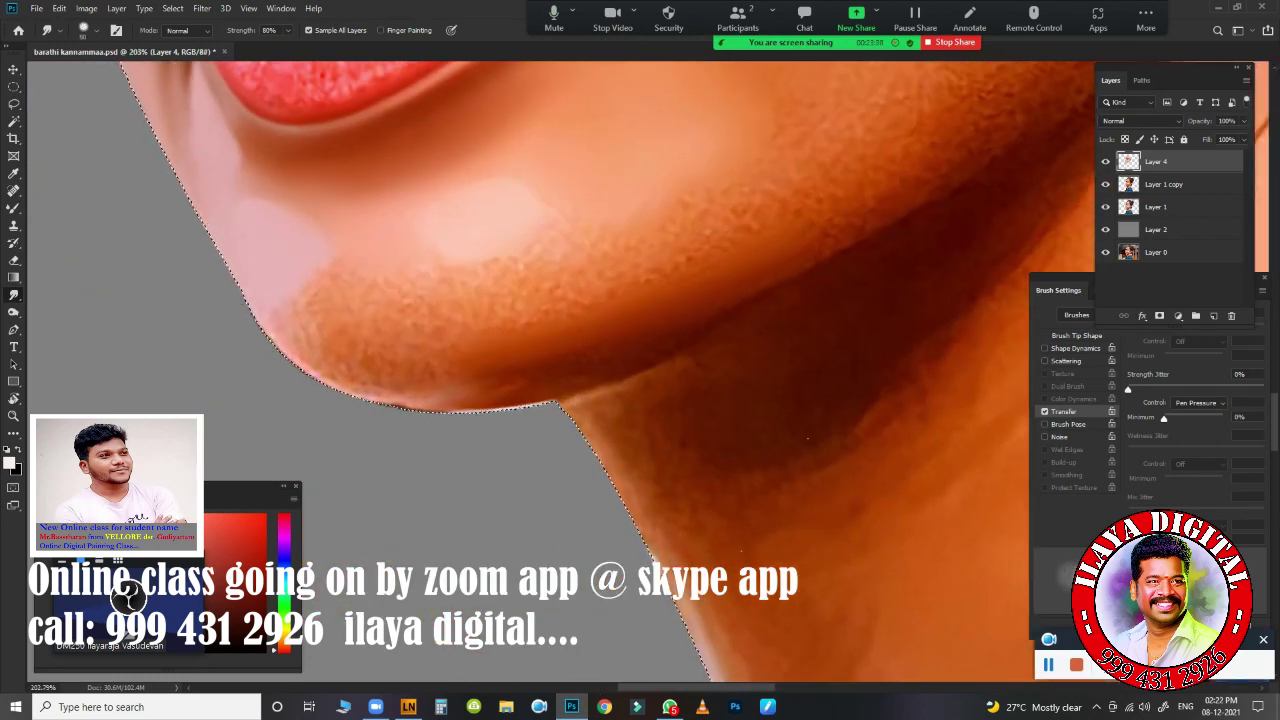
mouse_move(305, 330)
left_mouse_down()
mouse_move(267, 297)
mouse_move(442, 425)
left_mouse_up()
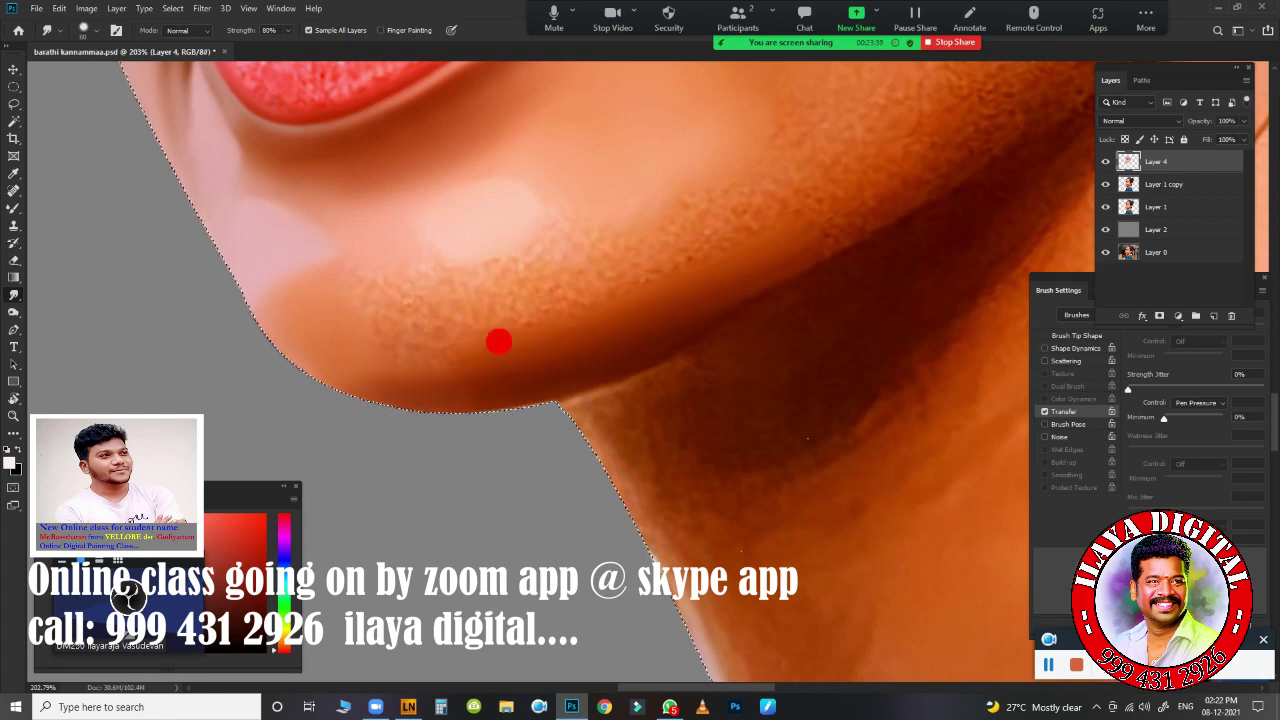
key("bracketright")
key("bracketright")
key("bracketright")
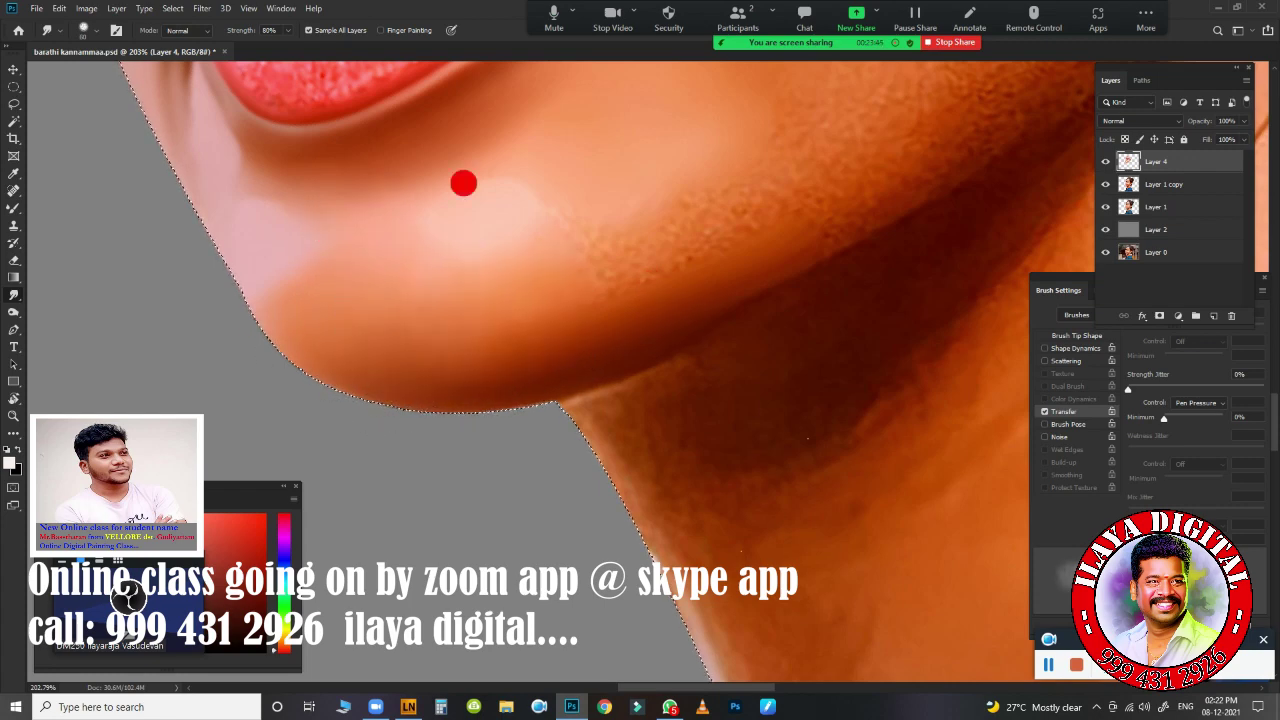
mouse_move(341, 245)
left_mouse_down()
mouse_move(528, 350)
mouse_move(618, 370)
left_mouse_up()
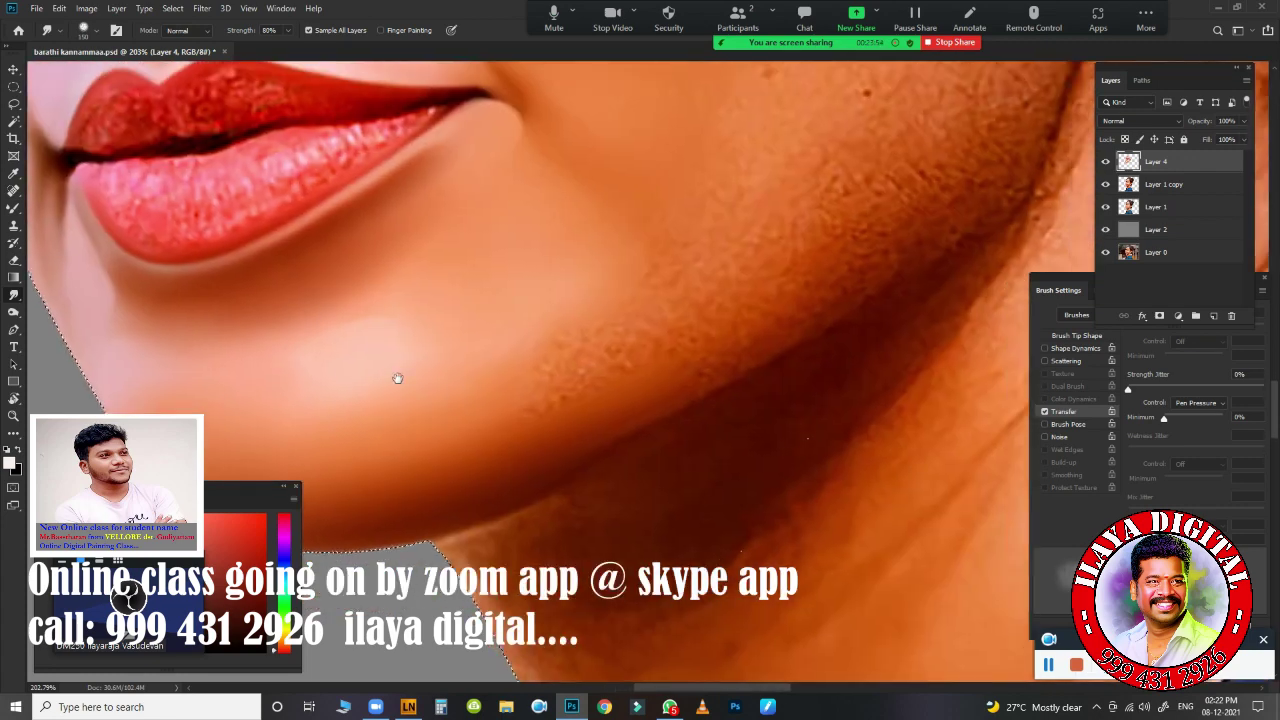
- Rotate the view and smooth the neck, cheek below the lips and jawline
left_click_drag(600, 430, 390, 445)
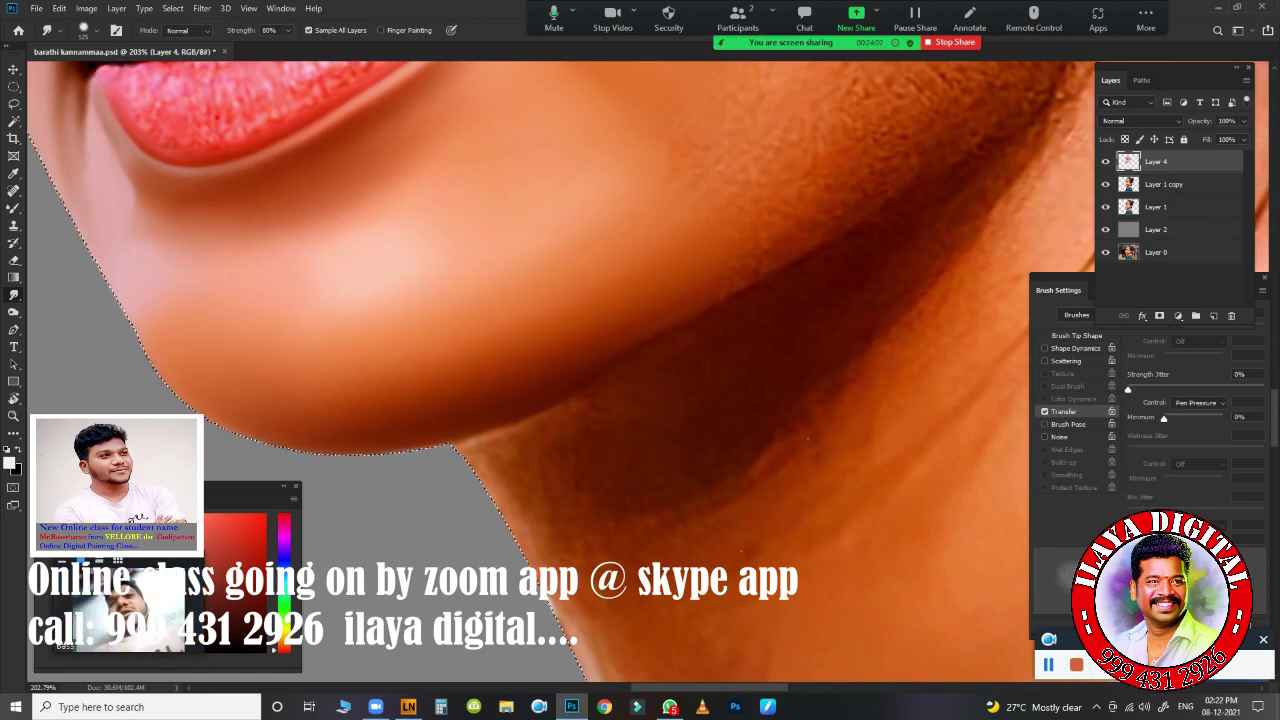
scroll(526, 289, "down", 3)
left_click_drag(620, 390, 650, 365)
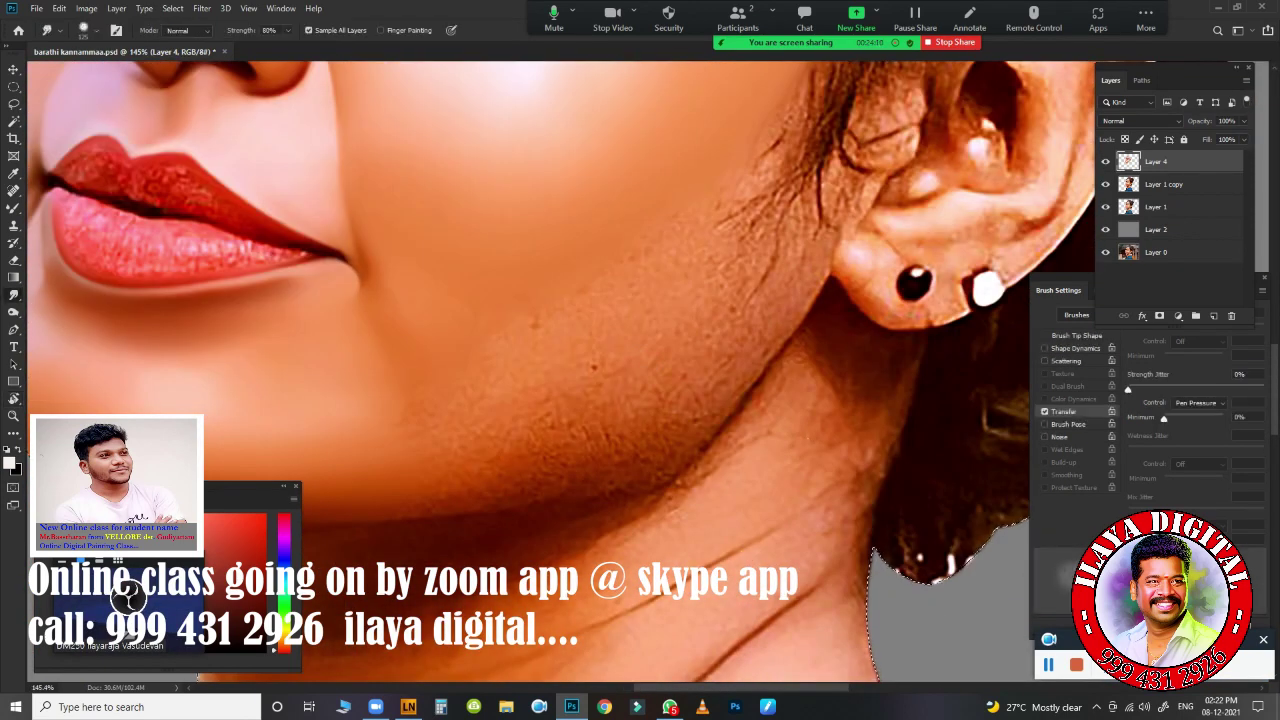
left_click_drag(611, 451, 625, 452)
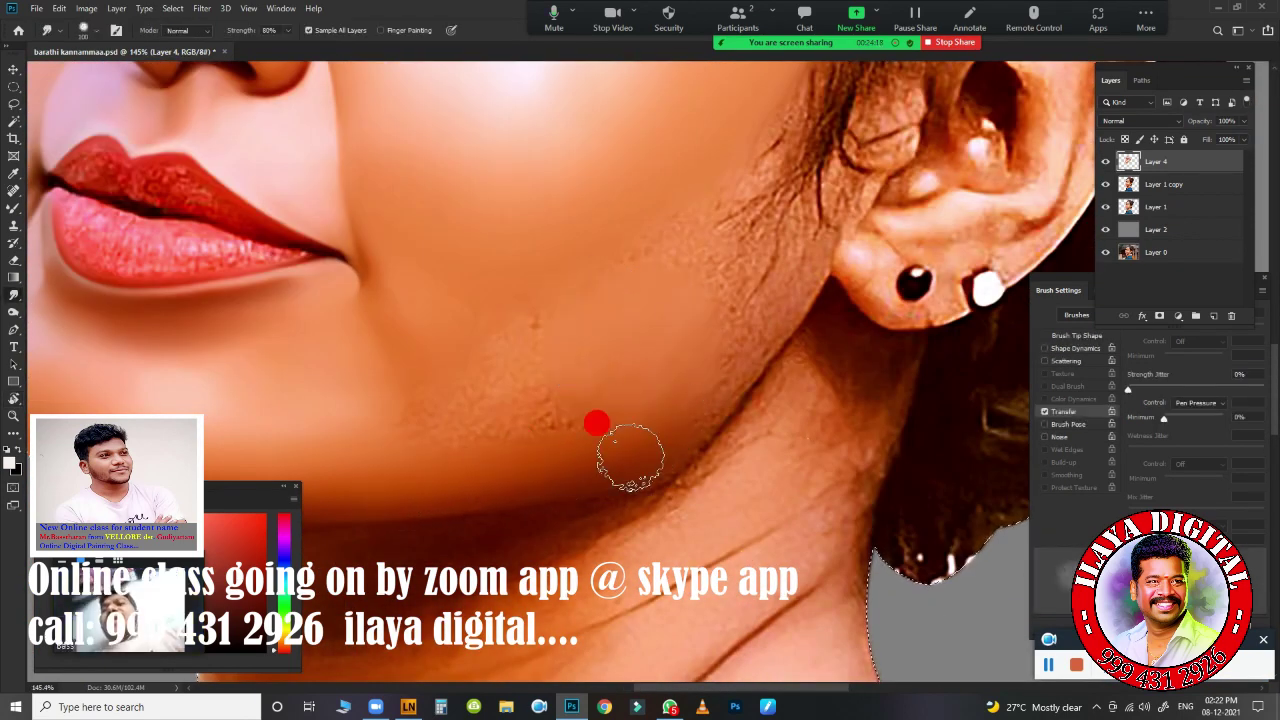
left_click_drag(582, 347, 508, 414)
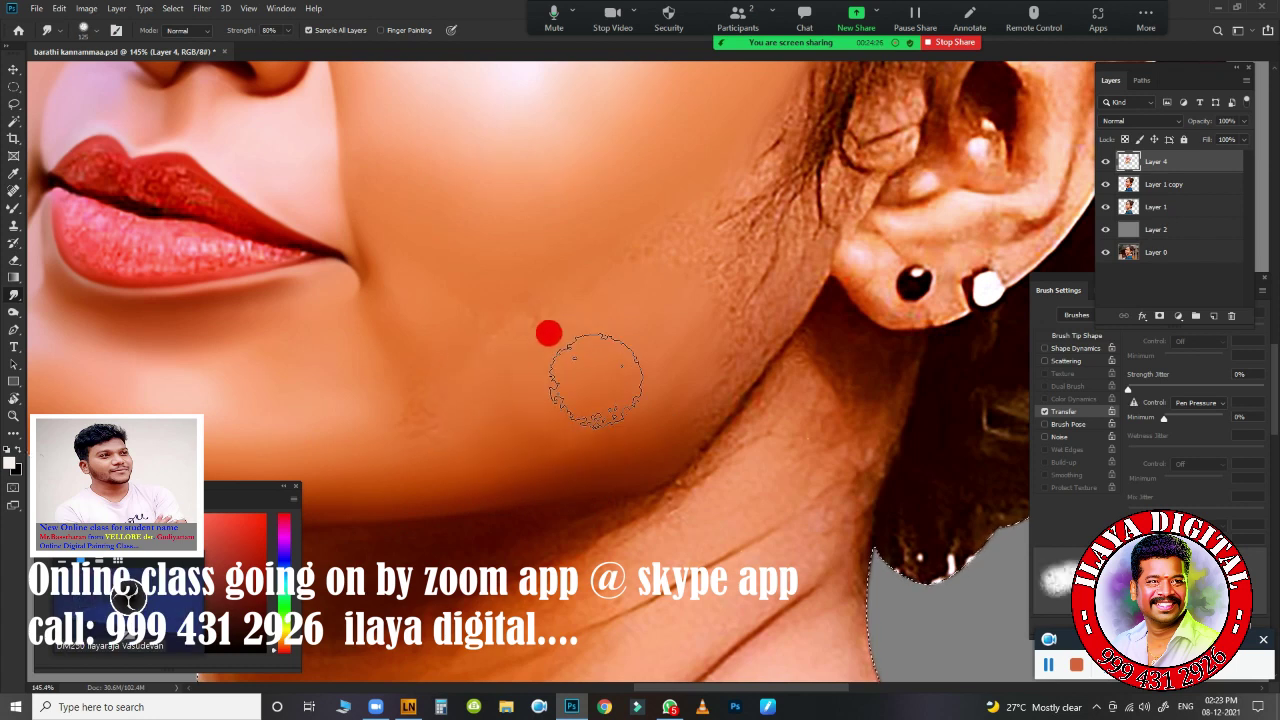
left_click_drag(591, 371, 535, 402)
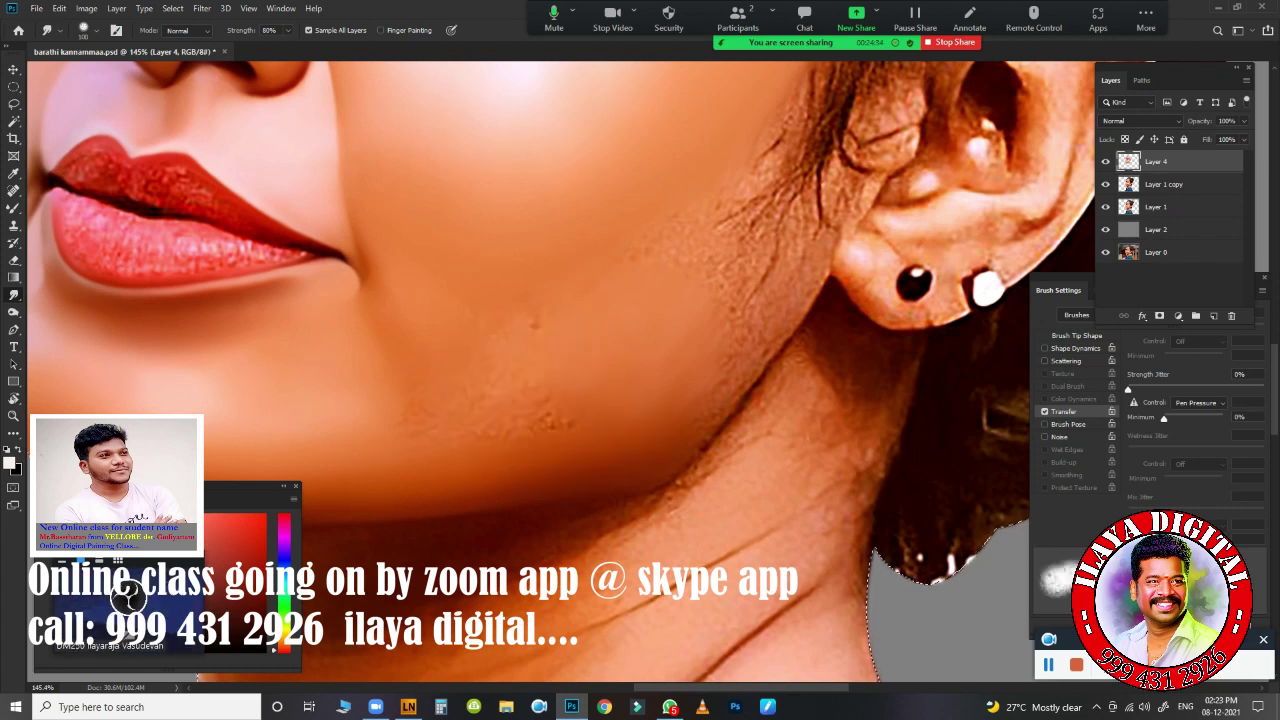
left_click_drag(630, 398, 700, 386)
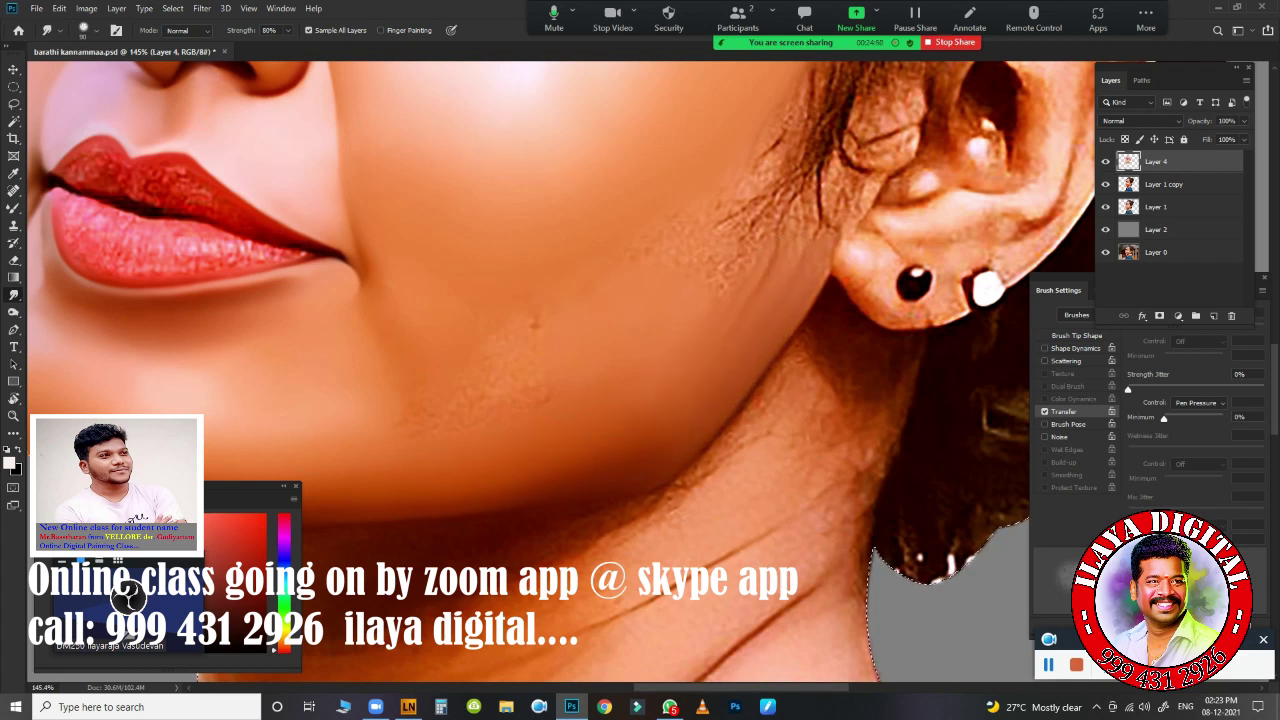
- Blend the skin by the earlobe, along the jaw, across the chin and up the cheek
mouse_move(741, 223)
left_mouse_down()
mouse_move(826, 163)
mouse_move(817, 245)
mouse_move(697, 297)
left_mouse_up()
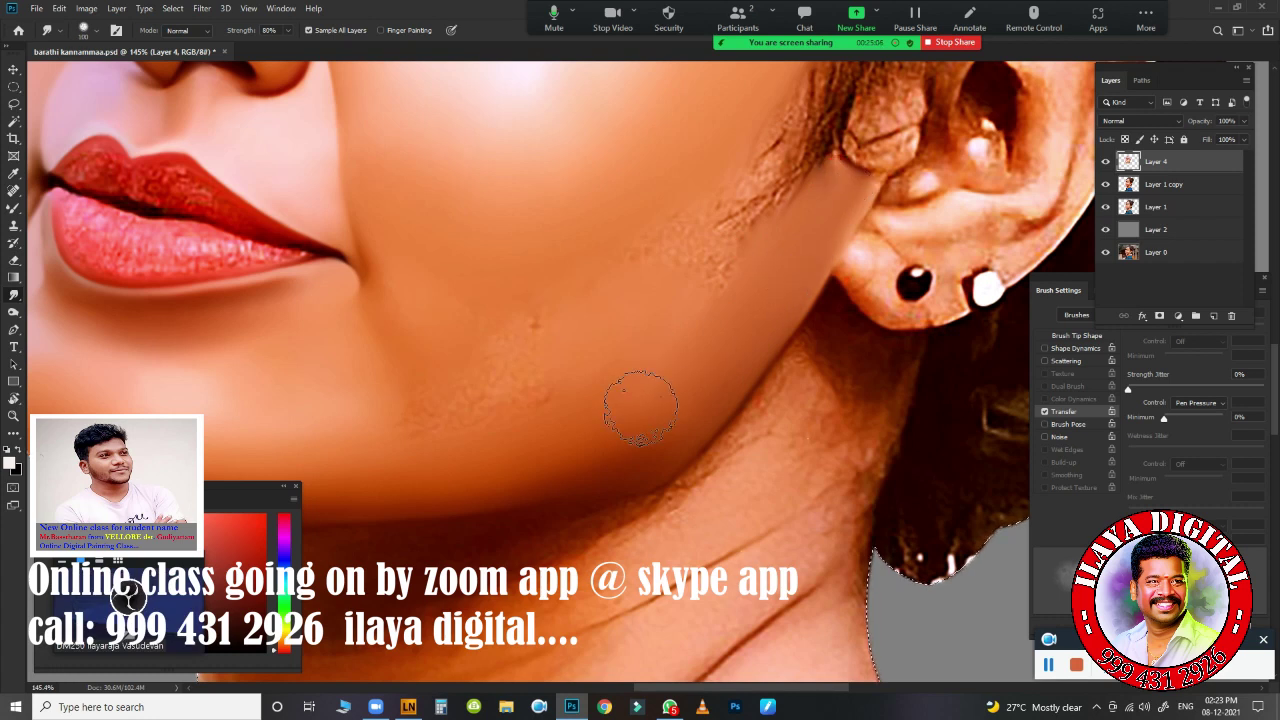
left_click_drag(503, 467, 545, 465)
left_click_drag(351, 400, 451, 410)
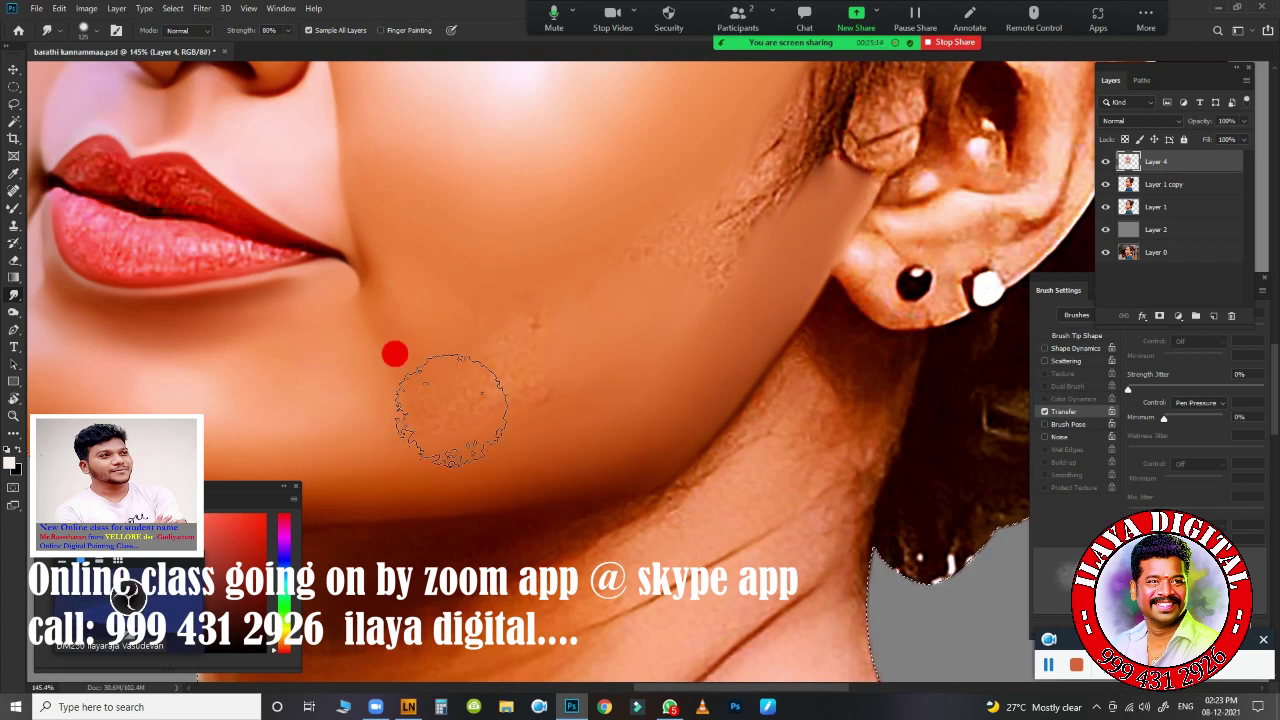
left_click_drag(349, 390, 628, 310)
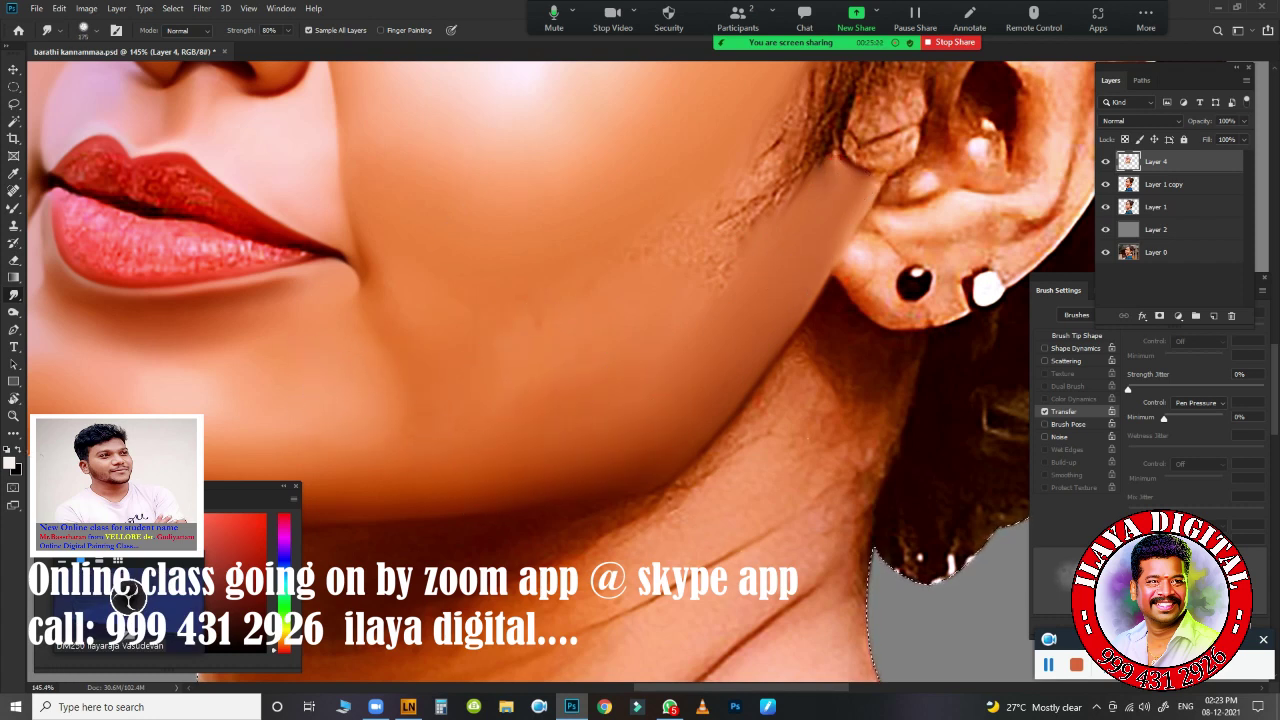
left_click_drag(586, 229, 547, 206)
left_click(392, 282)
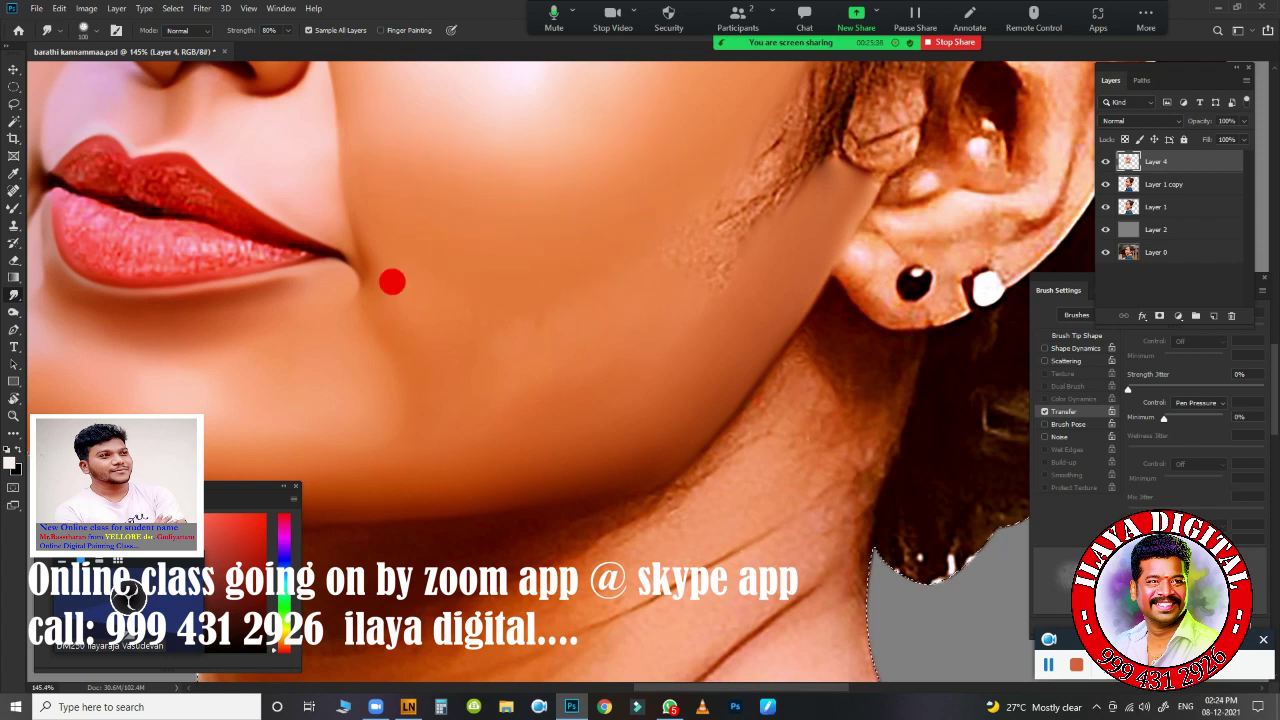
- With a smaller brush, smooth the cheek, the hair wisps at the jaw edge, and the chin
key("bracketleft")
key("bracketleft")
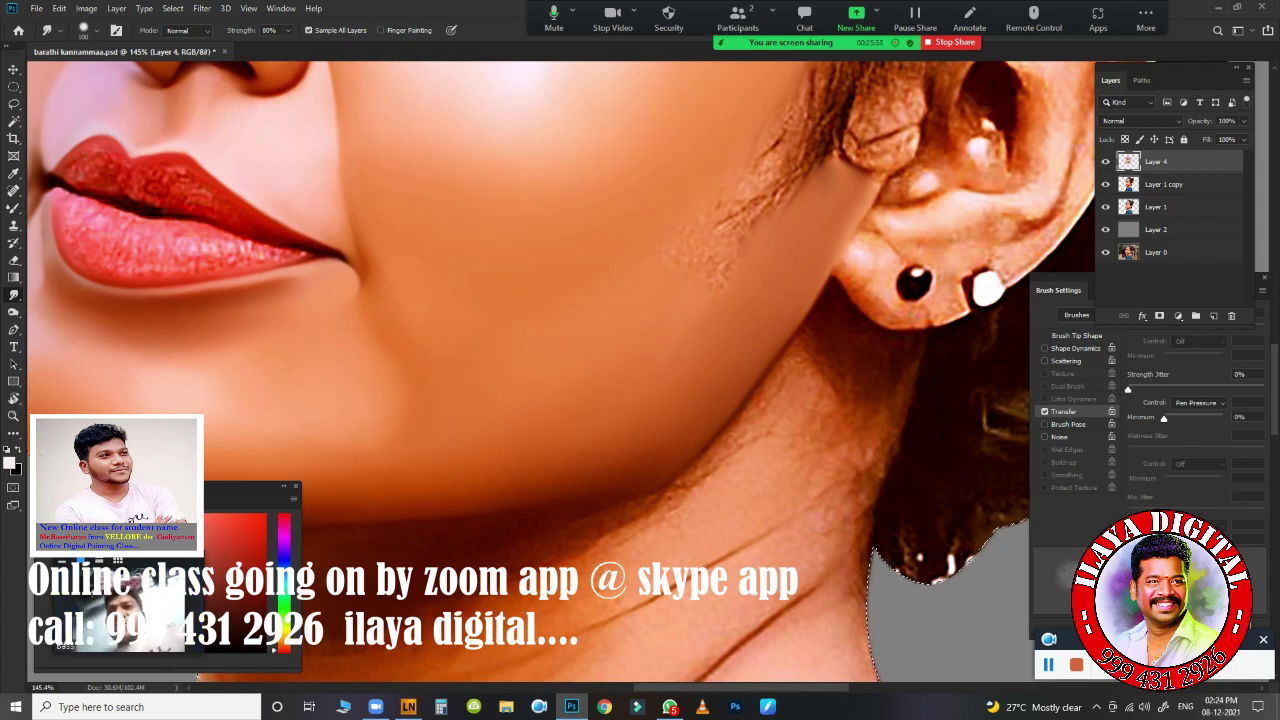
left_click_drag(692, 90, 626, 131)
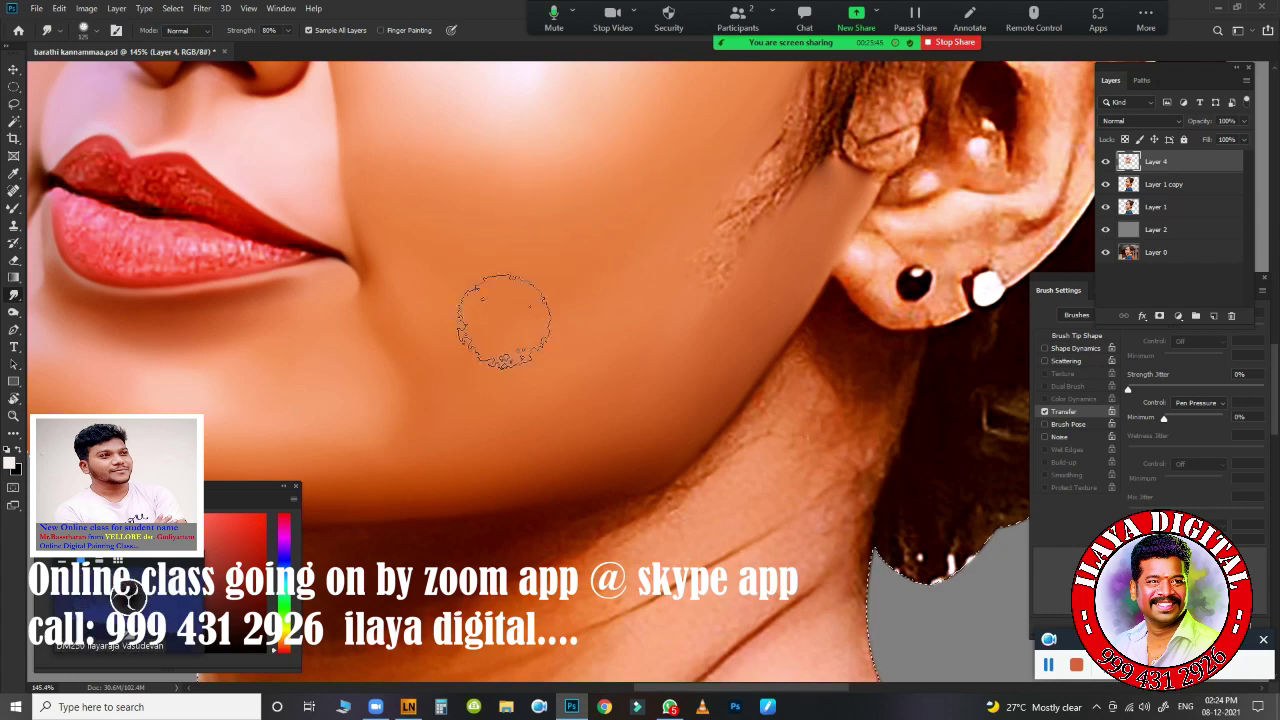
left_click_drag(719, 267, 746, 195)
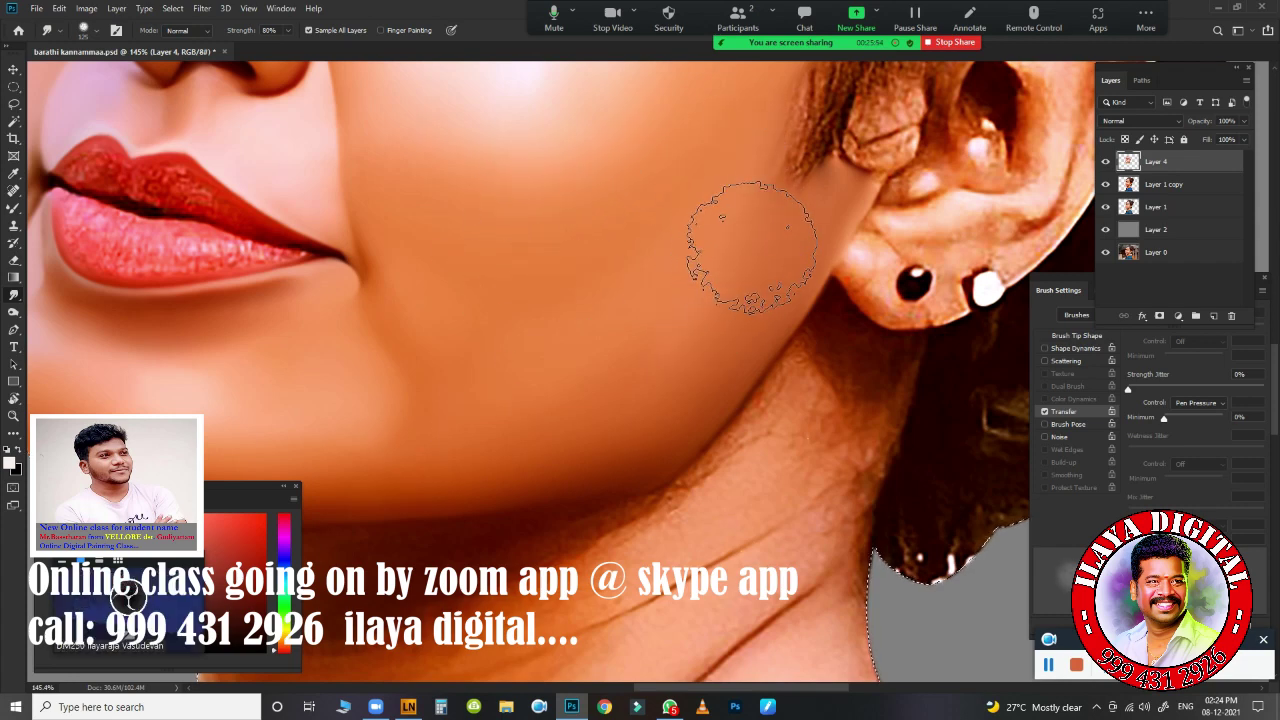
left_click_drag(752, 245, 600, 257)
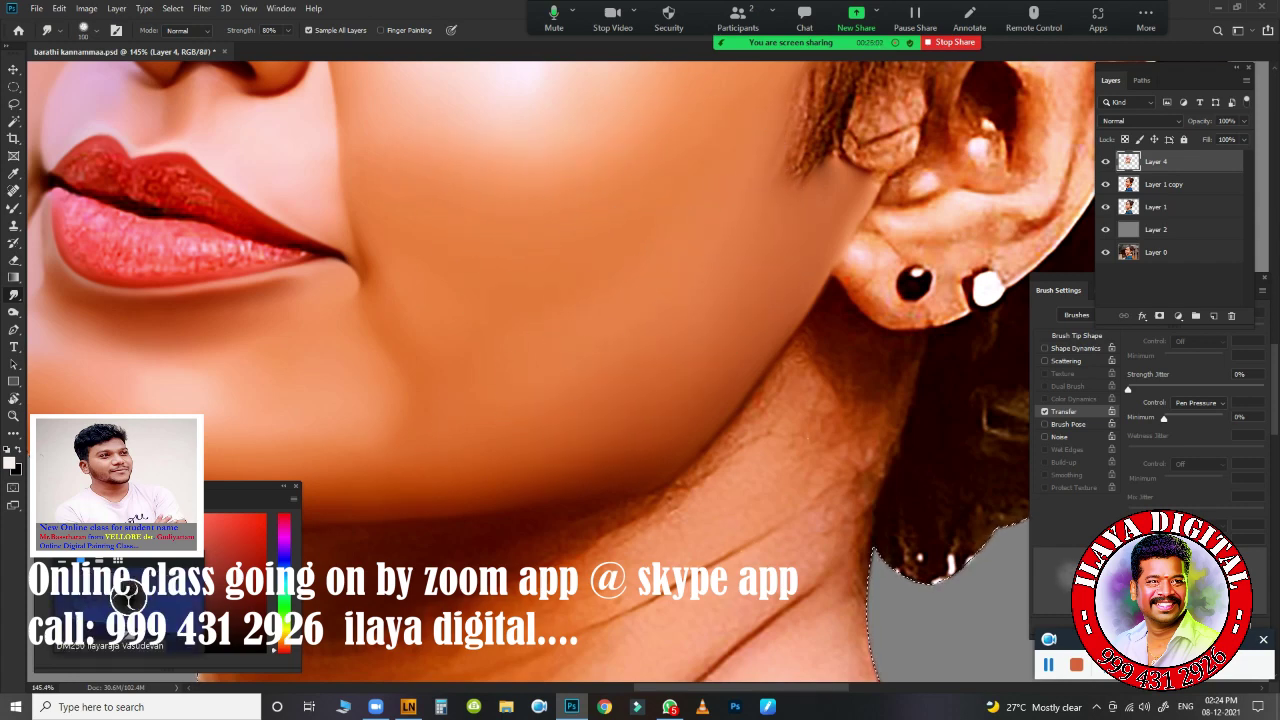
scroll(617, 366, "down", 5)
scroll(743, 271, "up", 5)
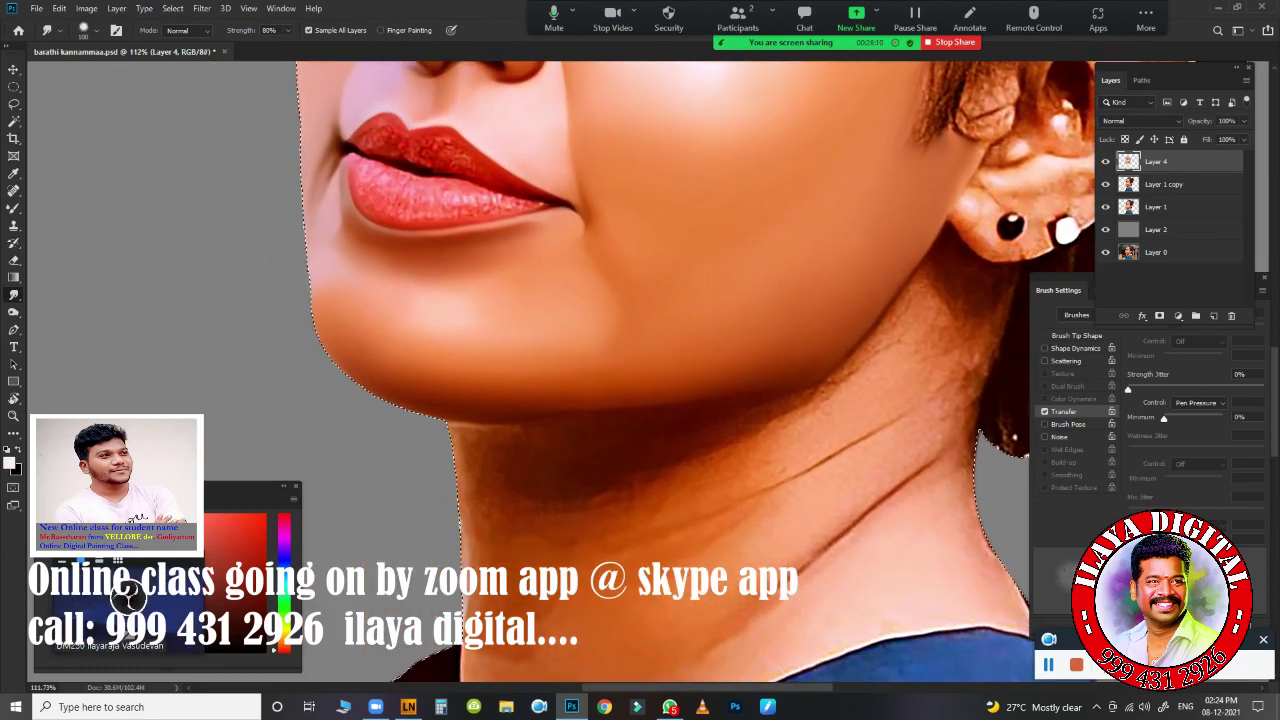
left_click_drag(531, 337, 574, 377)
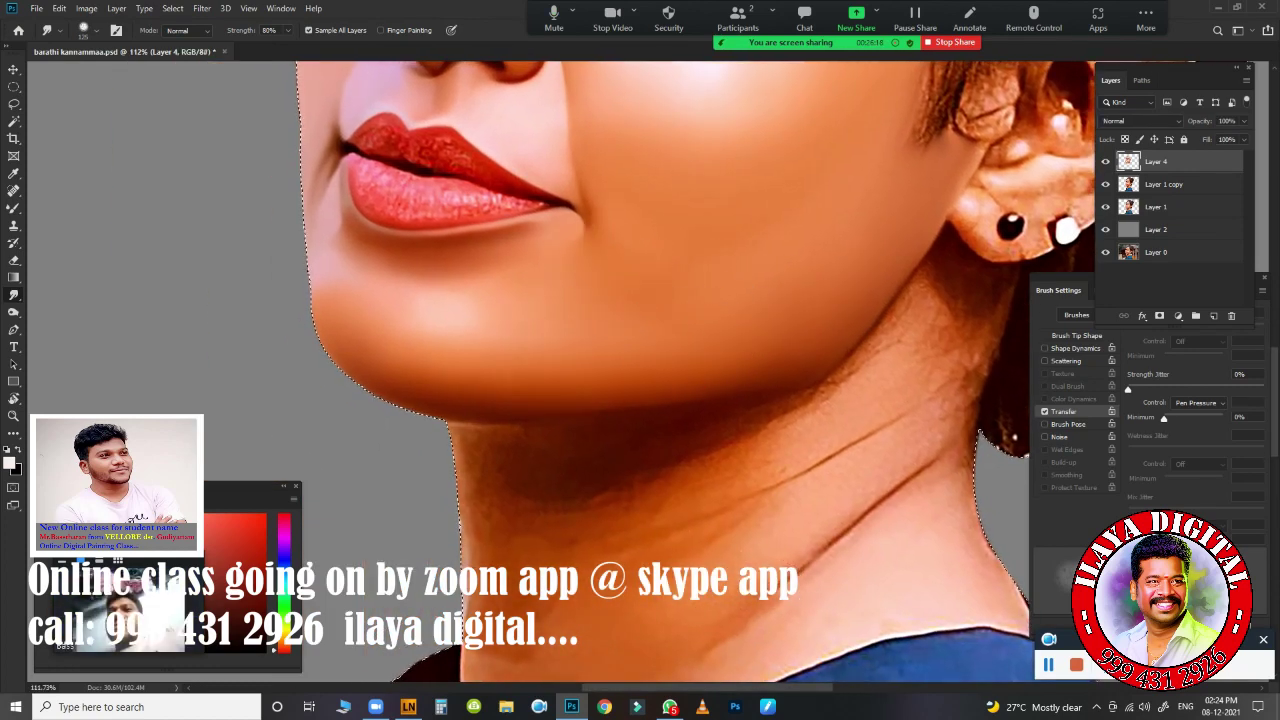
scroll(634, 337, "up", 5)
scroll(634, 337, "right", 3)
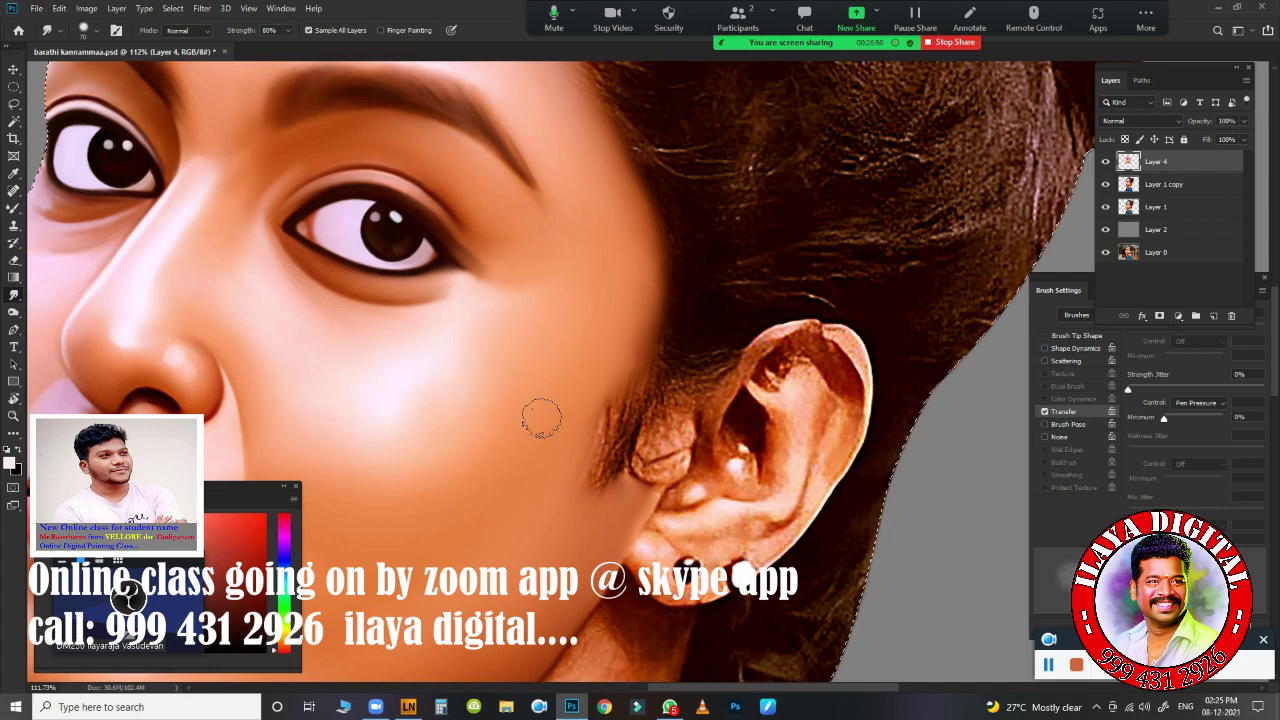
- Smudge the cheek edge beside the ear and blend skin into the gap by the ear
left_click(605, 405)
left_click_drag(597, 423, 613, 461)
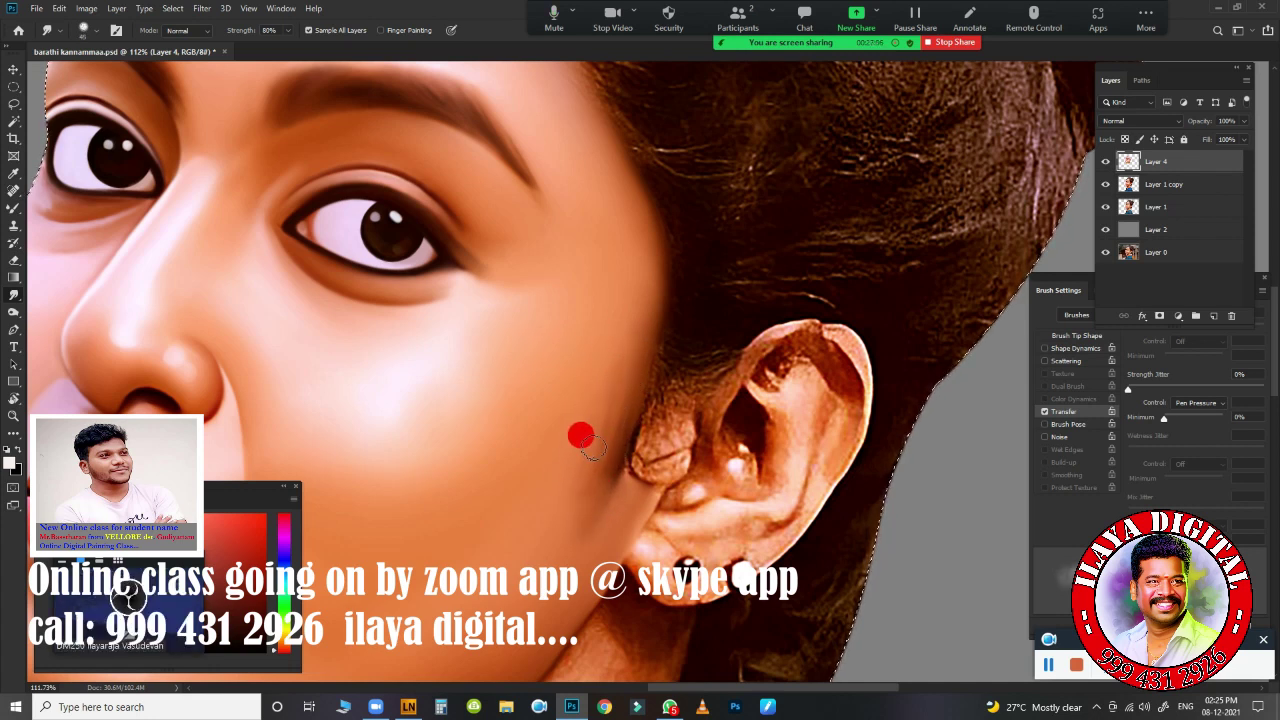
mouse_move(615, 350)
left_mouse_down()
mouse_move(571, 443)
mouse_move(648, 447)
mouse_move(715, 412)
left_mouse_up()
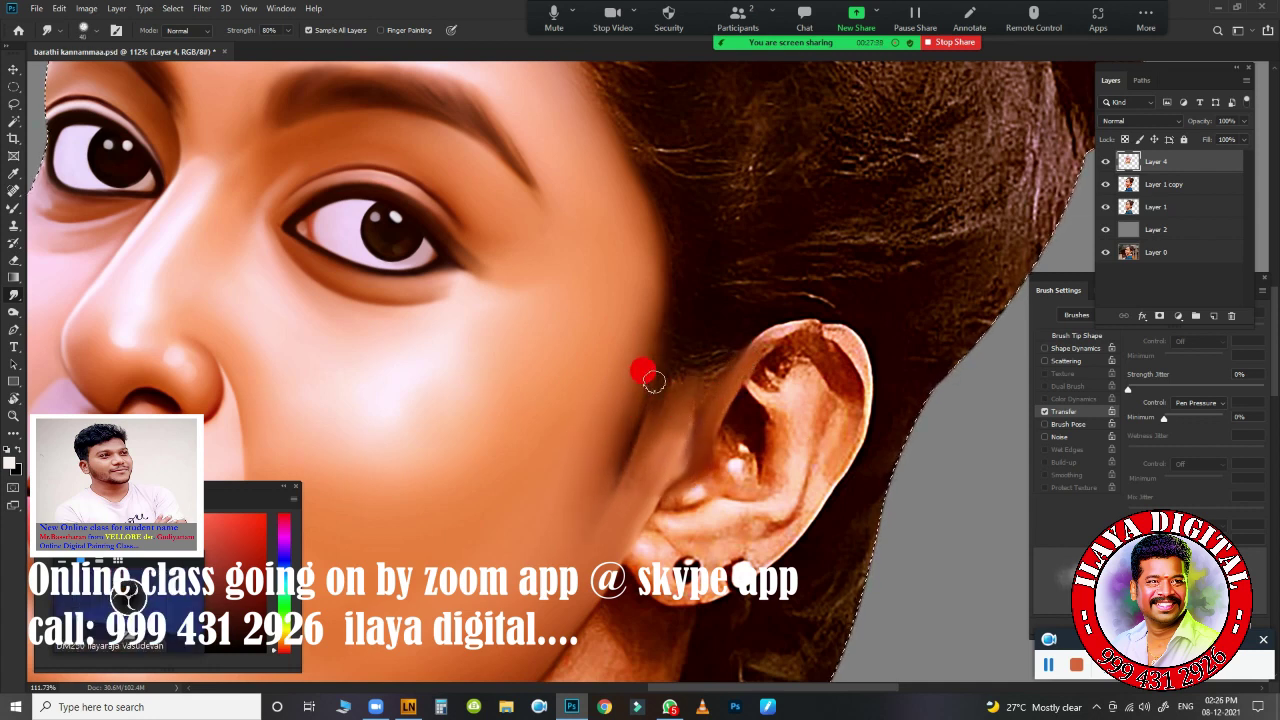
left_click_drag(740, 330, 612, 491)
left_click_drag(645, 400, 637, 381)
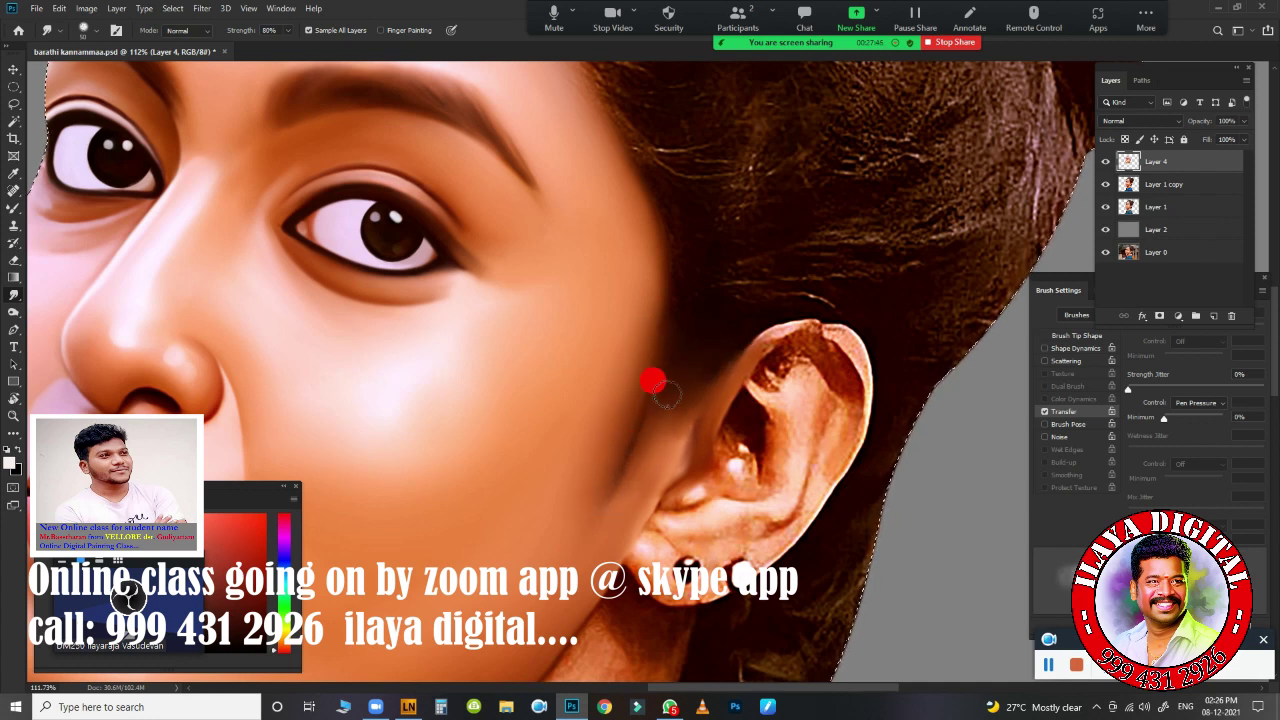
scroll(632, 455, "up", 3)
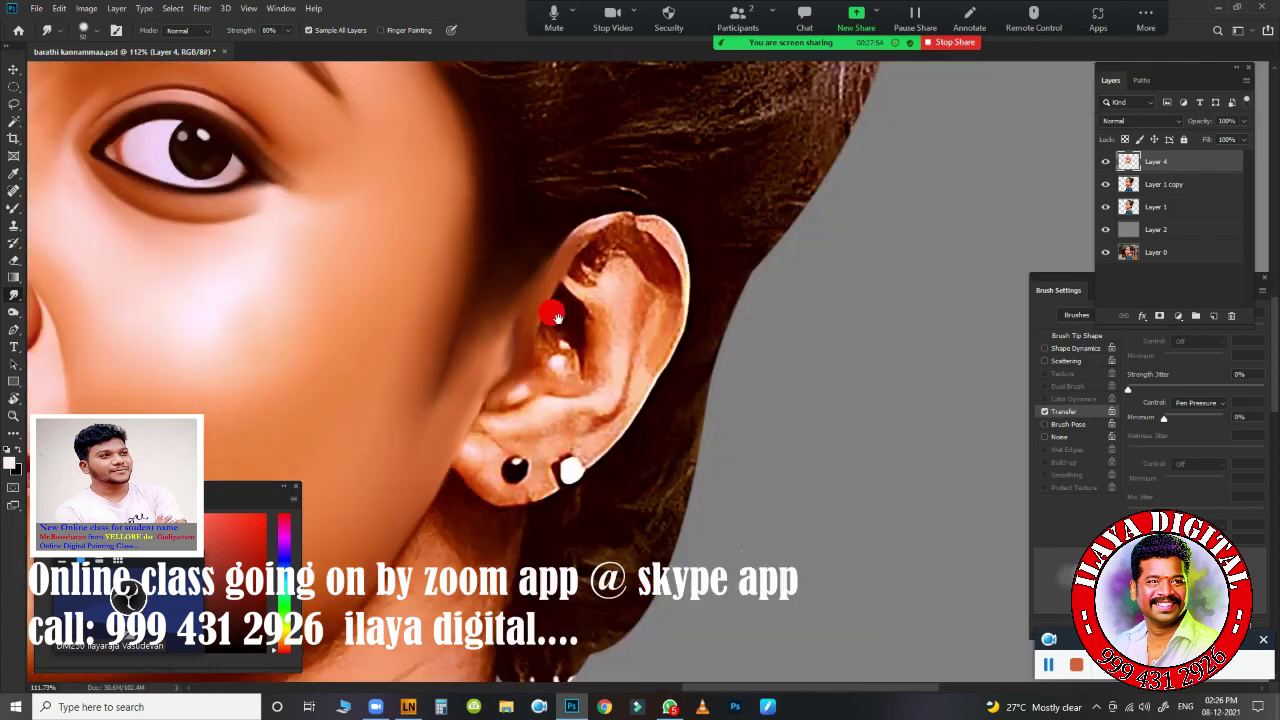
- Tilt the view so the ear is upright, smooth its edge and wet-blend the upper ear
key("r")
left_click_drag(657, 357, 661, 372)
key("r")
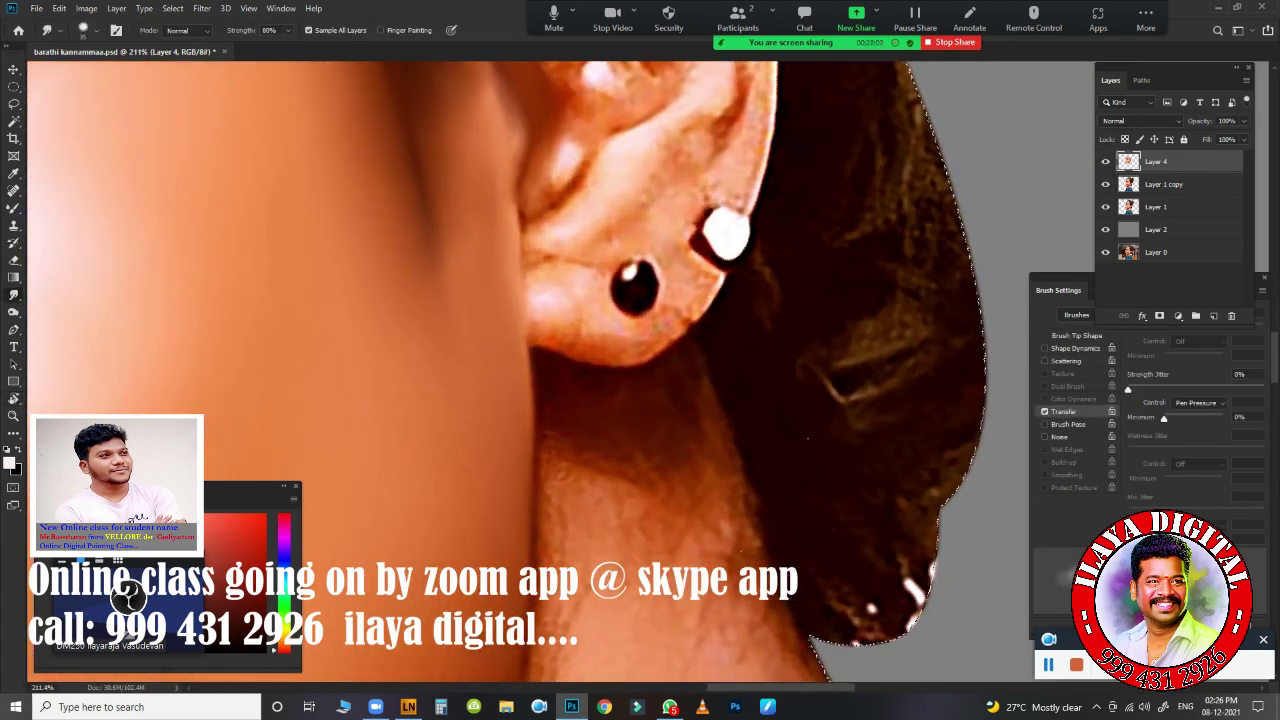
left_click_drag(530, 295, 543, 307)
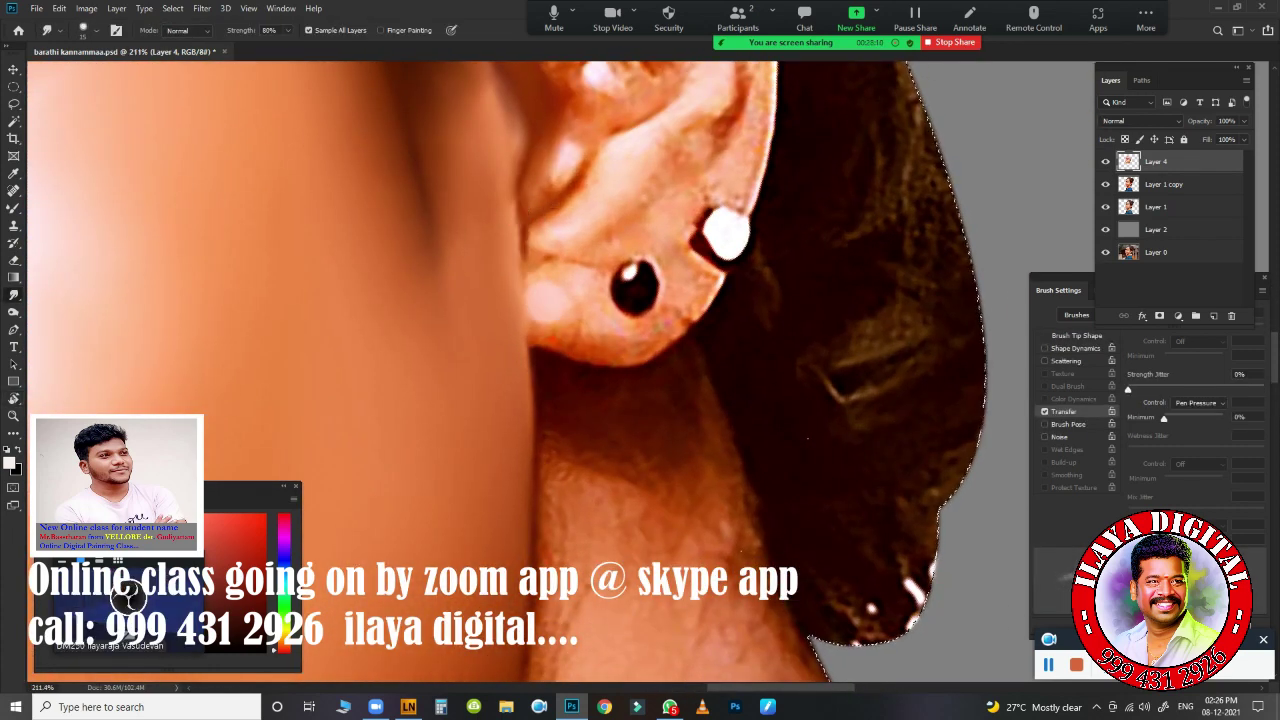
key("b")
mouse_move(572, 186)
left_mouse_down()
mouse_move(517, 157)
mouse_move(554, 143)
mouse_move(540, 214)
mouse_move(600, 180)
mouse_move(545, 268)
left_mouse_up()
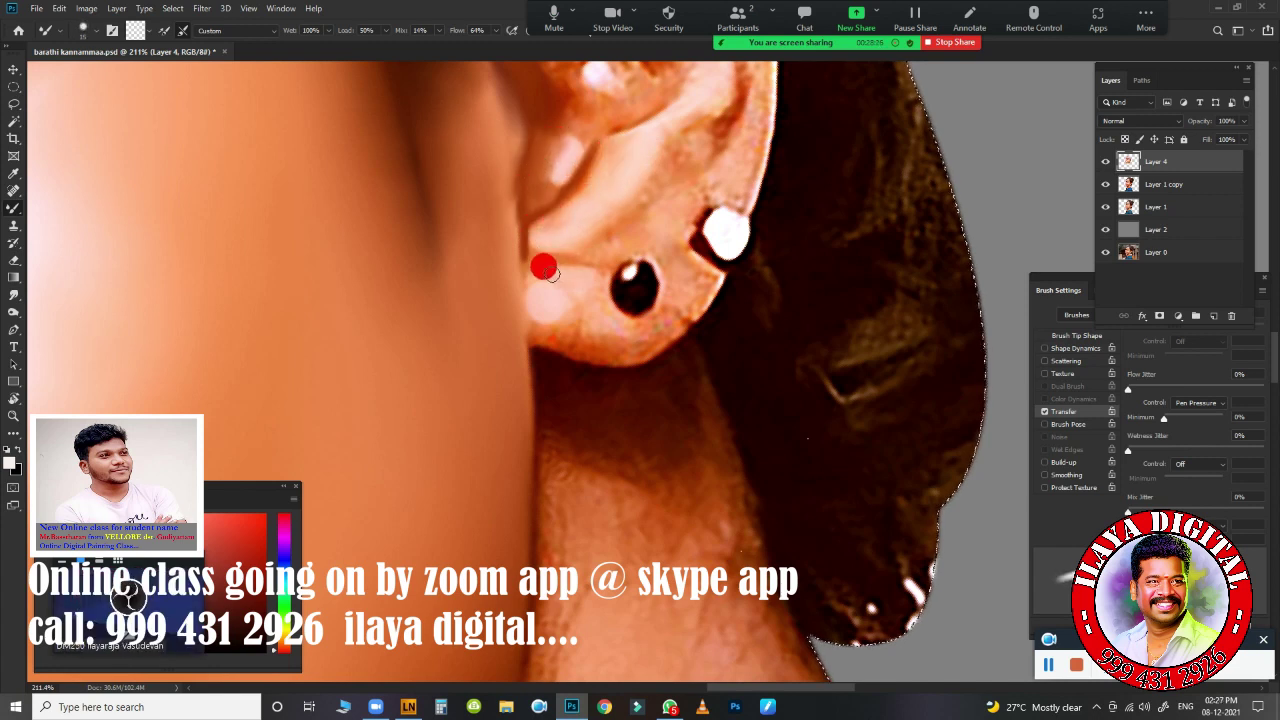
key("r")
- Smooth the earlobe and neck edge, undoing a stray dark smear
left_click_drag(526, 329, 586, 343)
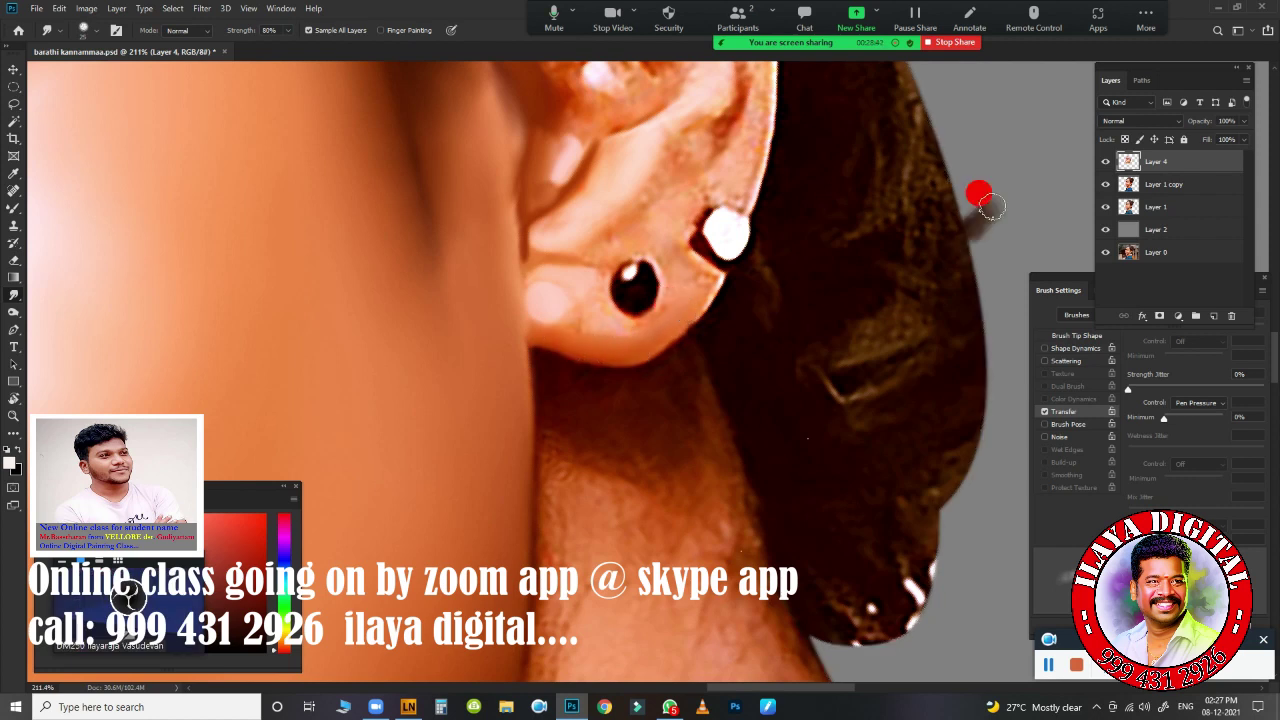
key("ctrl+z")
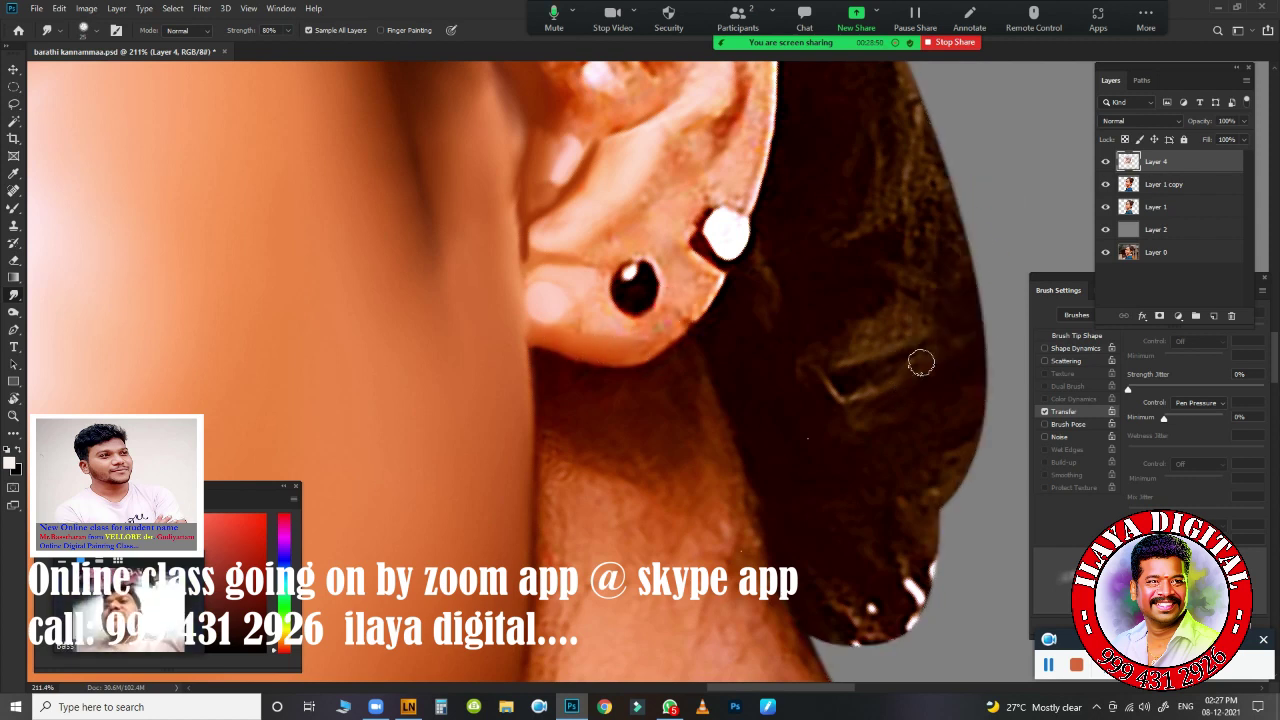
left_click_drag(497, 356, 510, 370)
mouse_move(598, 344)
left_mouse_down()
mouse_move(624, 284)
mouse_move(684, 311)
left_mouse_up()
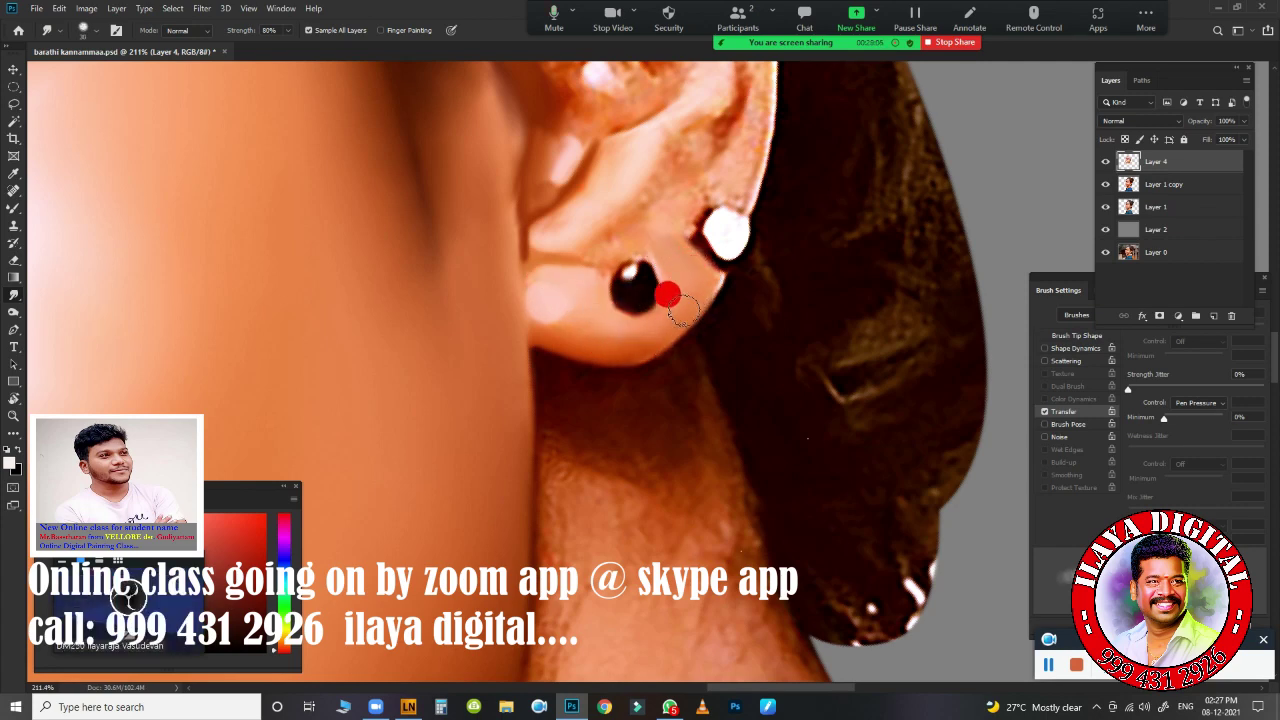
scroll(628, 328, "up", 4)
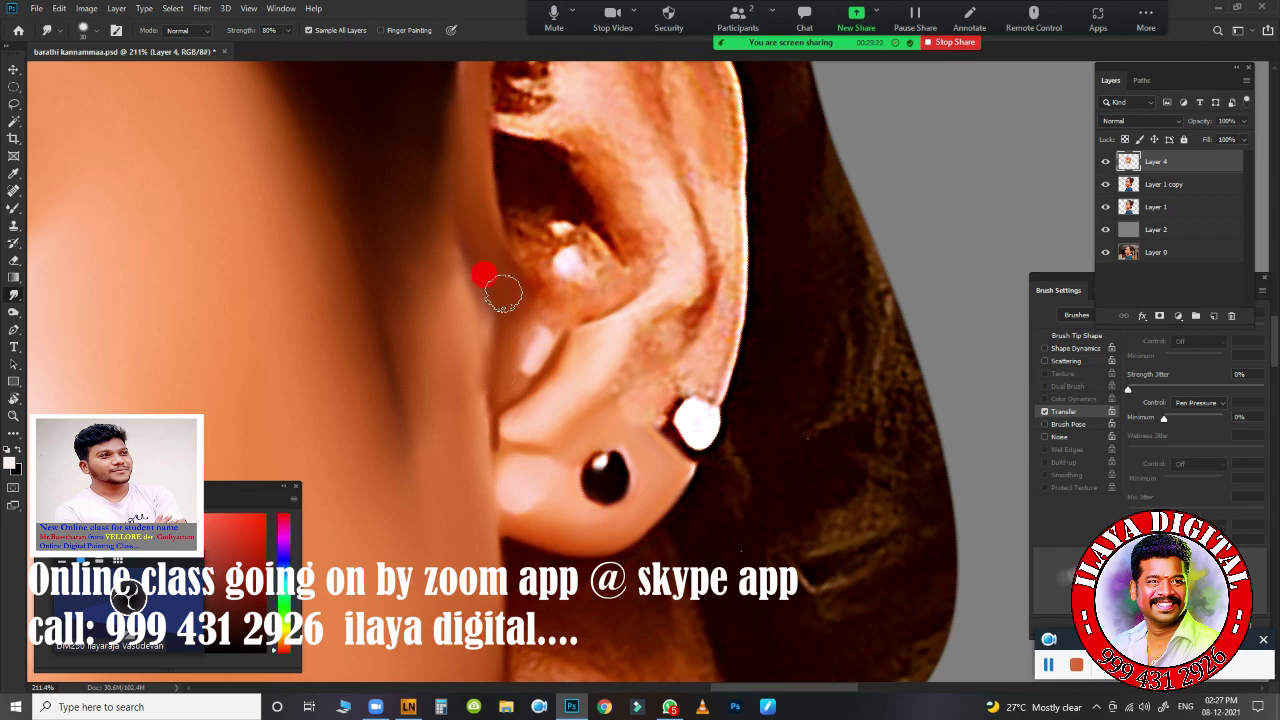
- Smooth the cheek edge, the ear's upper rim, hollow and inner rim toward the earring
left_click_drag(503, 292, 482, 415)
mouse_move(509, 149)
left_mouse_down()
mouse_move(591, 214)
mouse_move(549, 209)
mouse_move(566, 259)
mouse_move(509, 240)
left_mouse_up()
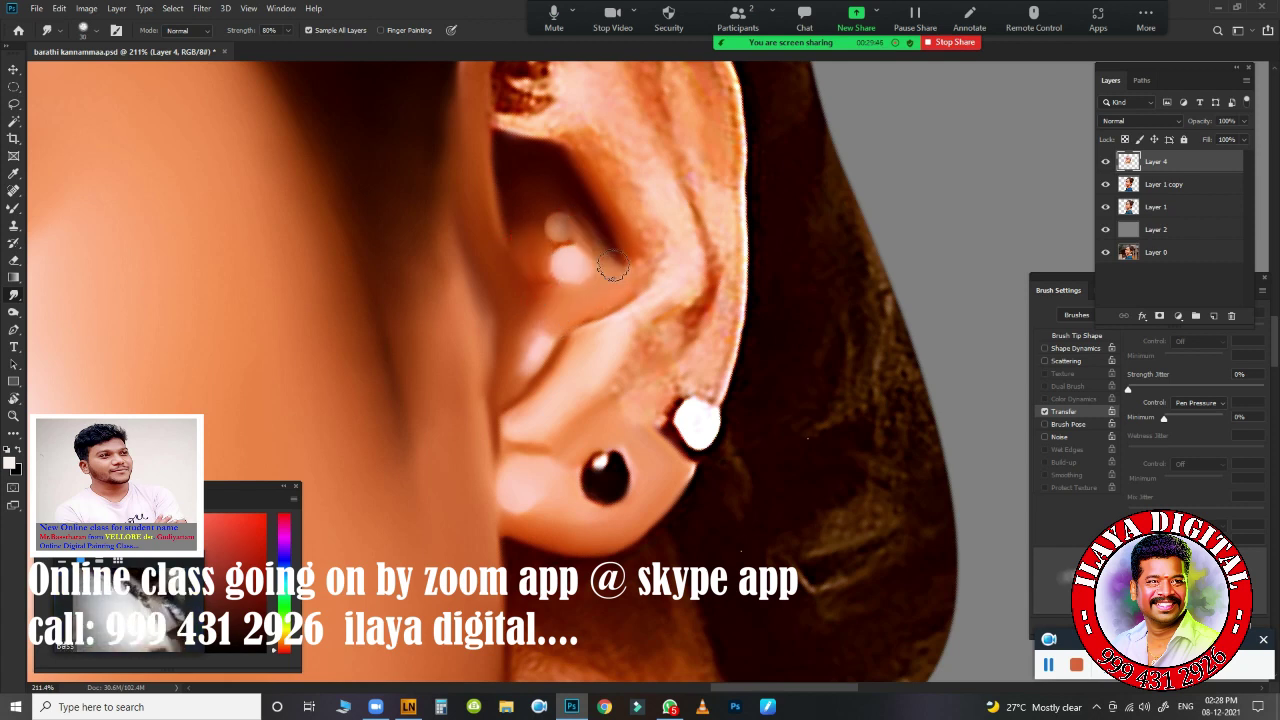
left_click_drag(612, 272, 607, 219)
left_click_drag(609, 323, 663, 360)
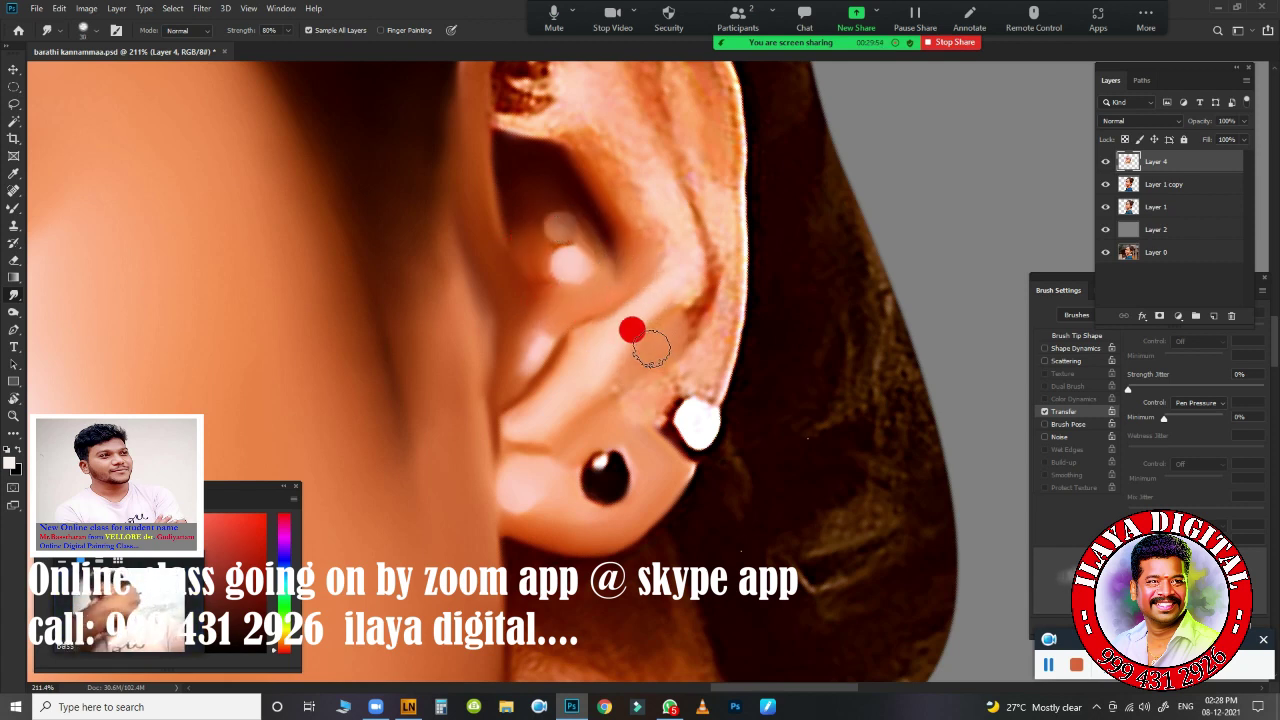
mouse_move(600, 398)
left_mouse_down()
mouse_move(626, 391)
mouse_move(674, 443)
left_mouse_up()
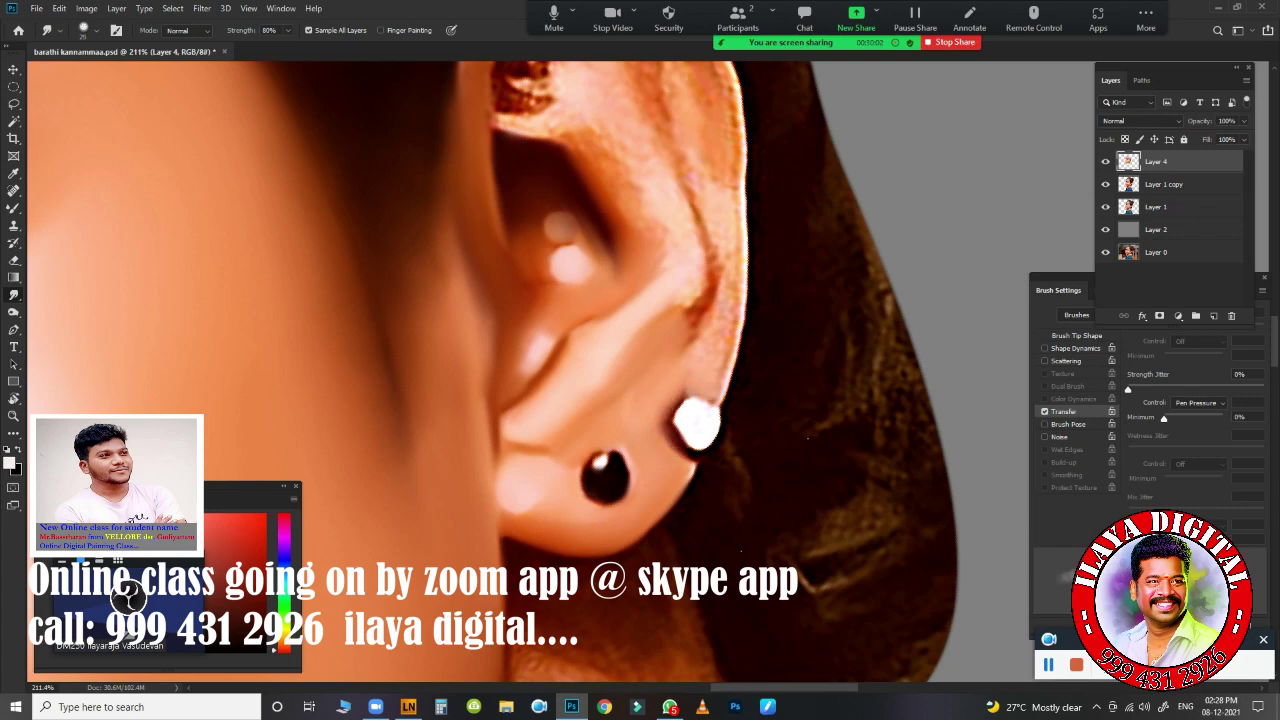
- Blend the lower rim, the dark patch at the ear's top and its upper-right curve
left_click_drag(716, 292, 712, 367)
left_click_drag(698, 306, 666, 183)
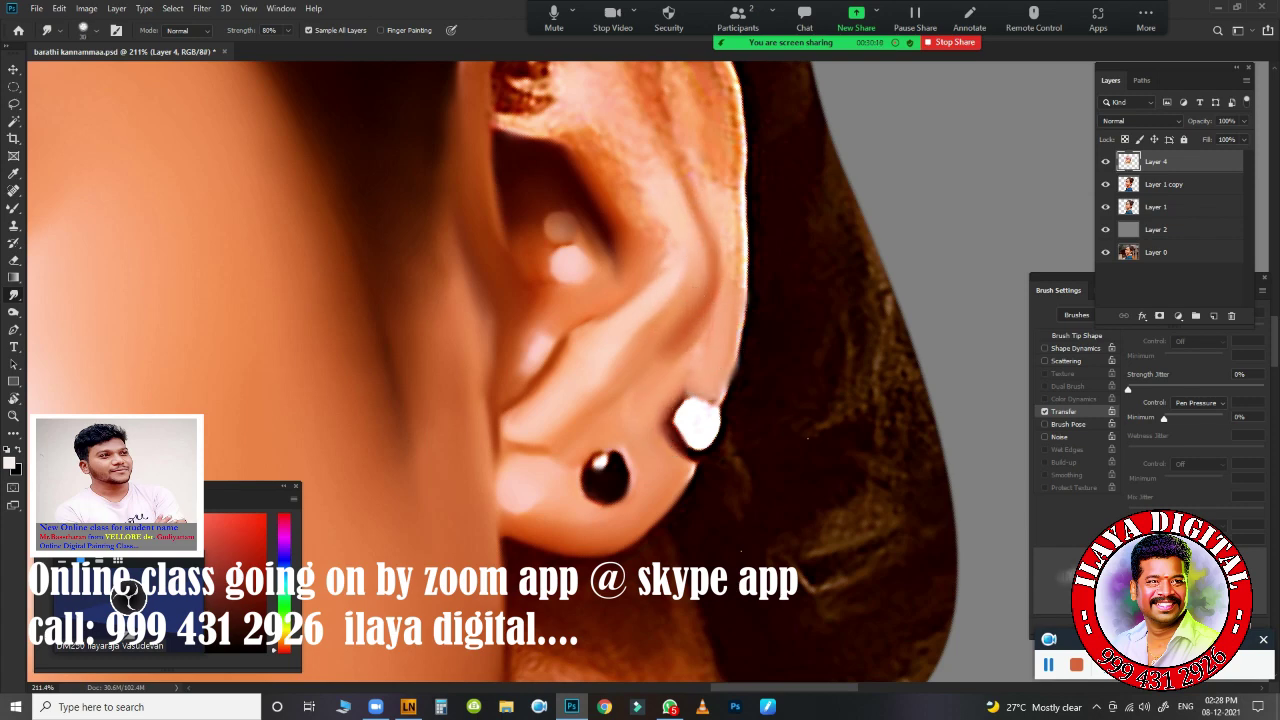
mouse_move(668, 306)
left_mouse_down()
mouse_move(614, 126)
mouse_move(716, 390)
left_mouse_up()
scroll(614, 200, "up", 3)
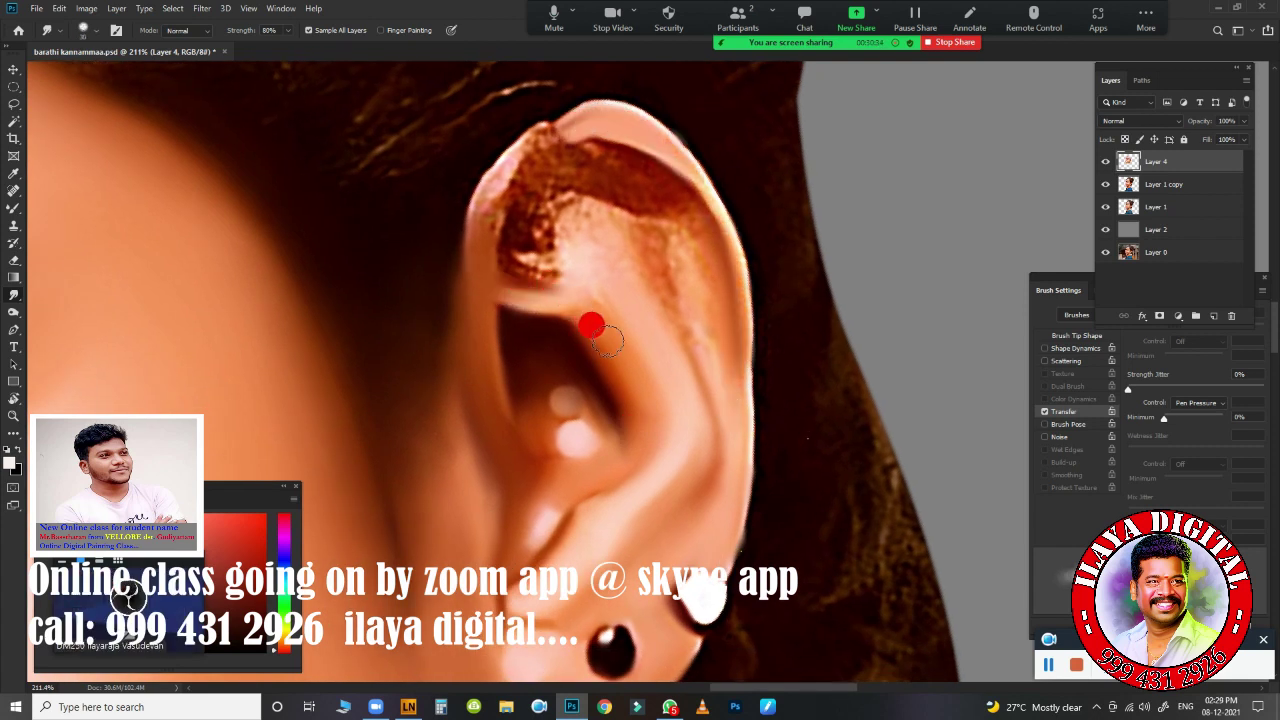
mouse_move(591, 326)
left_mouse_down()
mouse_move(491, 157)
mouse_move(530, 145)
mouse_move(507, 180)
mouse_move(530, 240)
mouse_move(561, 218)
mouse_move(580, 251)
mouse_move(536, 261)
mouse_move(541, 205)
mouse_move(632, 195)
left_mouse_up()
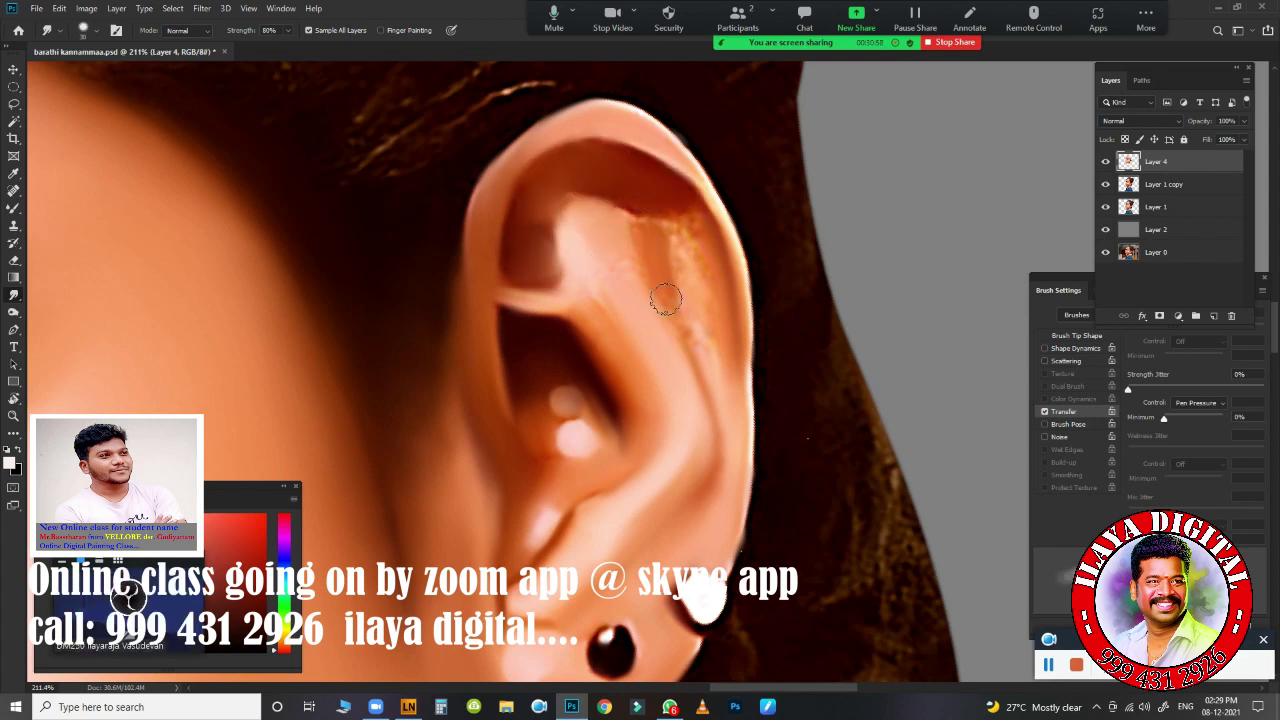
left_click_drag(665, 240, 690, 340)
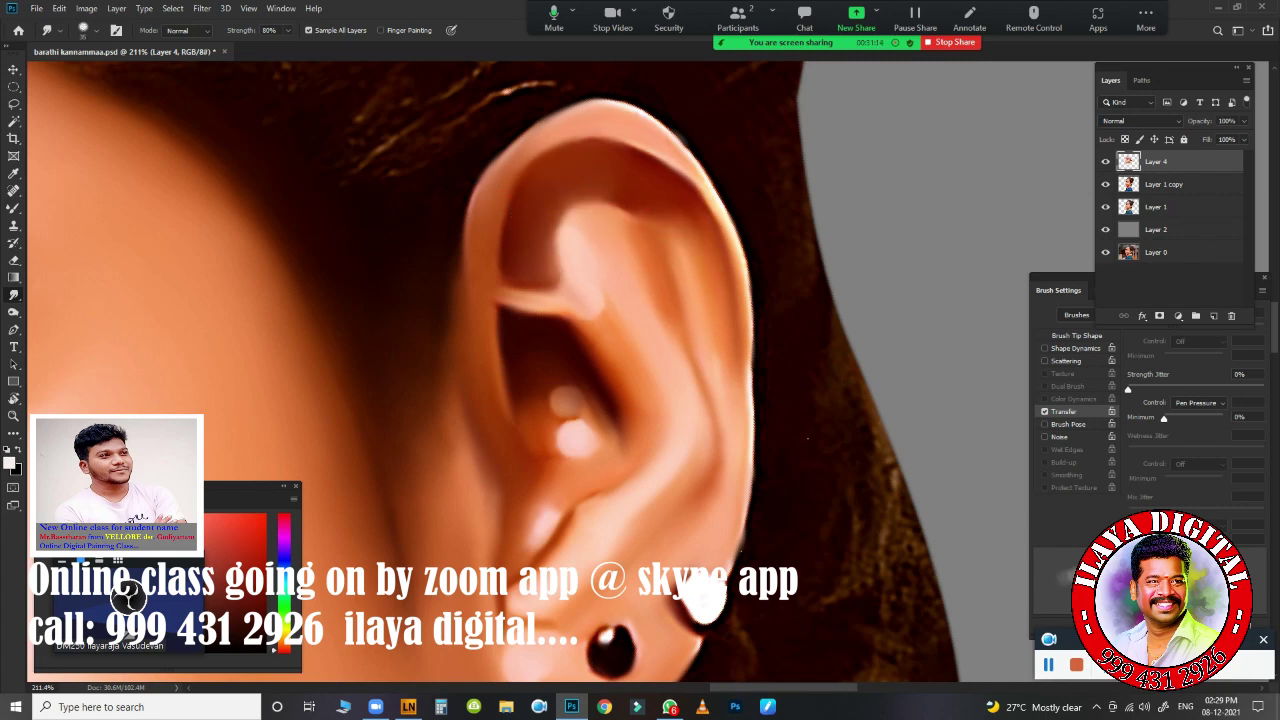
- Smudge the dark shadow under the jaw and the neck skin beside the ear smooth
scroll(808, 437, "down", 5)
scroll(780, 286, "up", 4)
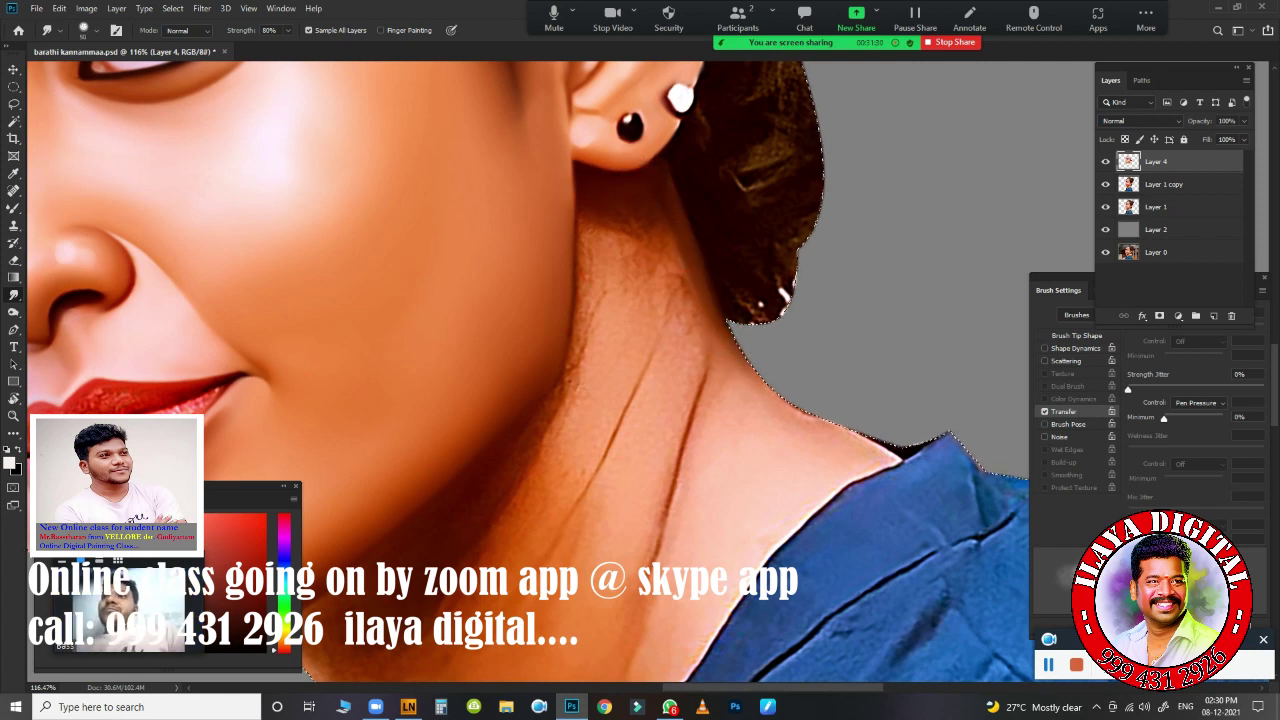
left_click_drag(608, 200, 603, 314)
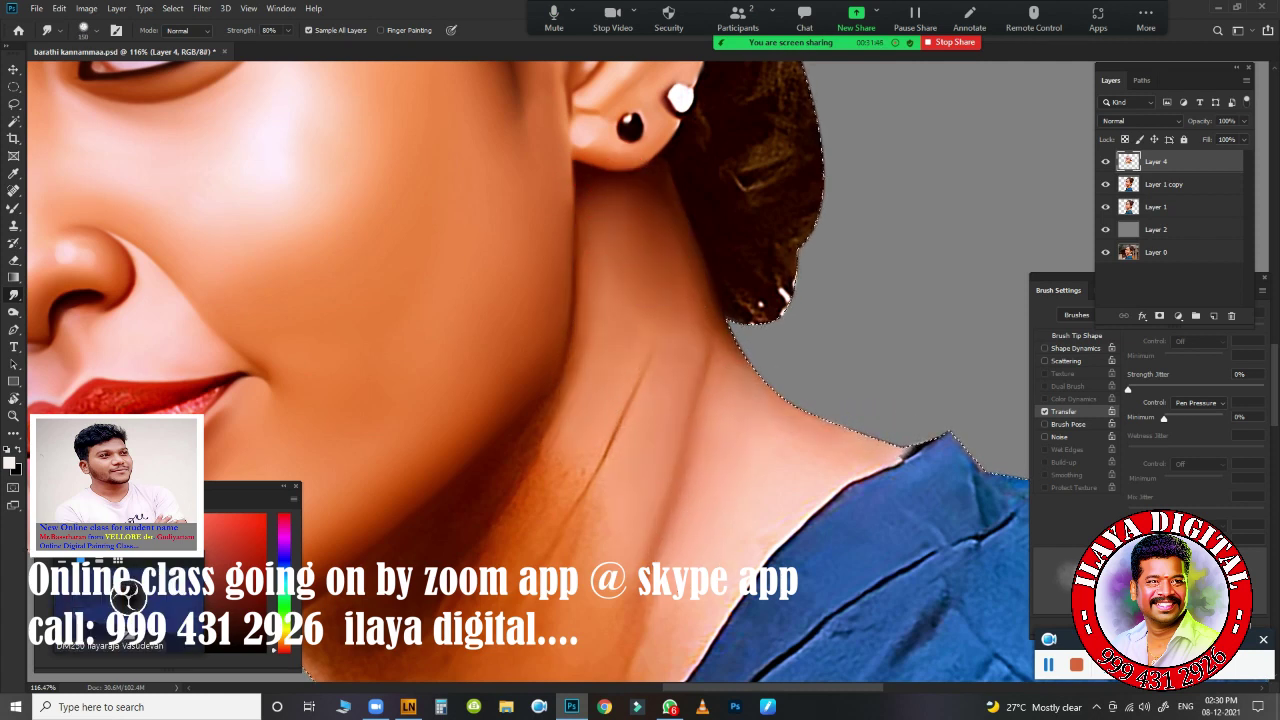
mouse_move(678, 410)
left_mouse_down()
mouse_move(678, 388)
mouse_move(649, 357)
left_mouse_up()
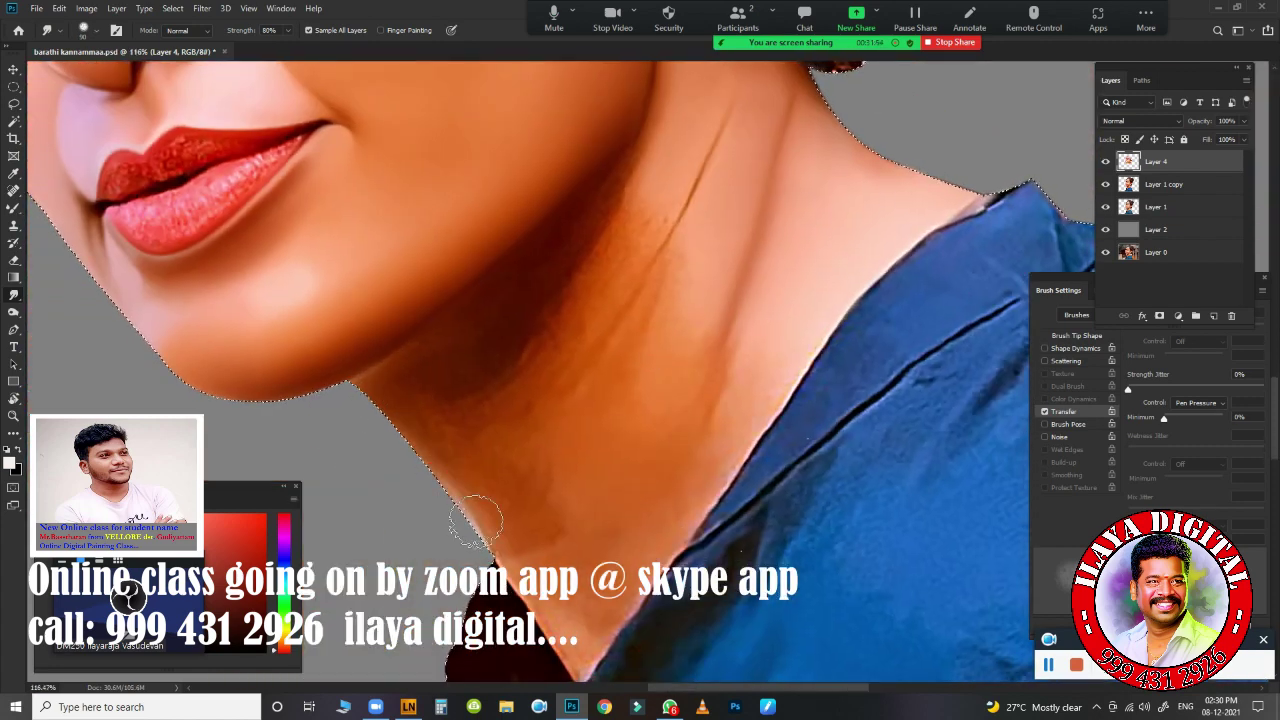
mouse_move(648, 178)
left_mouse_down()
mouse_move(571, 286)
mouse_move(600, 414)
mouse_move(814, 286)
left_mouse_up()
mouse_move(430, 470)
left_mouse_down()
mouse_move(520, 386)
mouse_move(471, 463)
mouse_move(557, 314)
mouse_move(520, 548)
mouse_move(600, 508)
mouse_move(609, 531)
mouse_move(677, 170)
mouse_move(743, 330)
mouse_move(800, 120)
mouse_move(823, 186)
mouse_move(849, 192)
mouse_move(686, 329)
mouse_move(737, 214)
left_mouse_up()
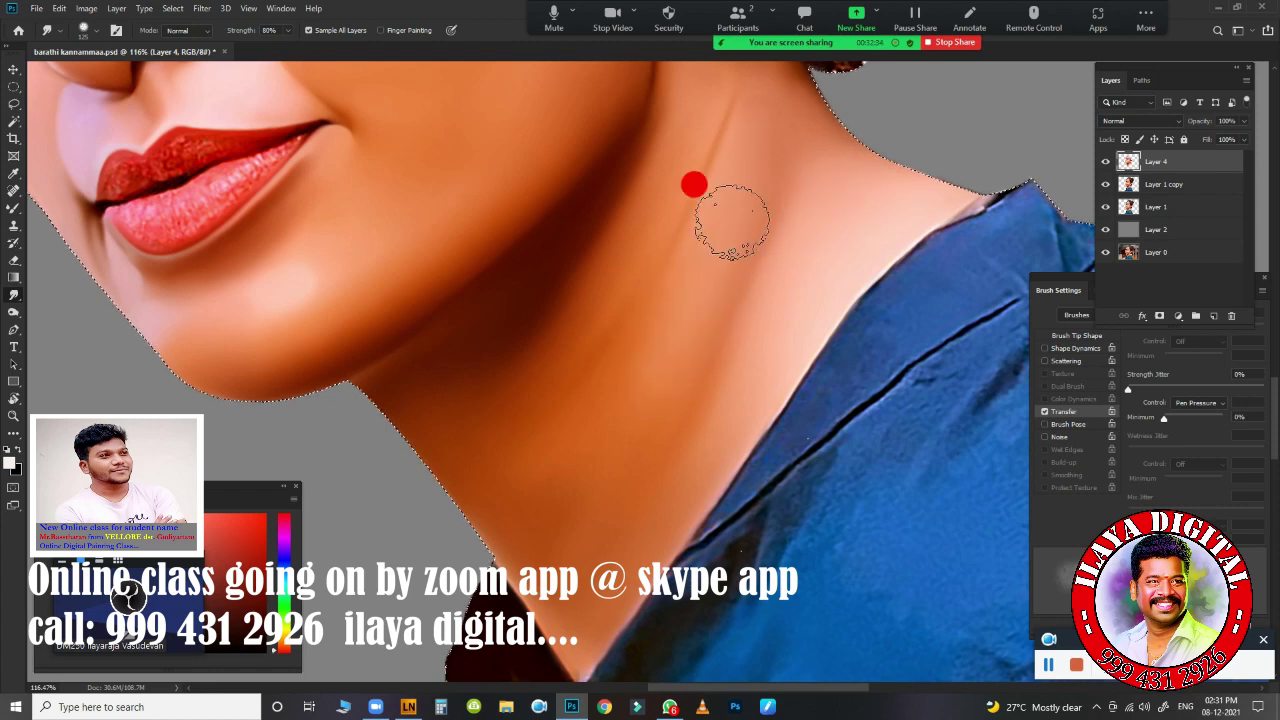
scroll(626, 468, "down", 5)
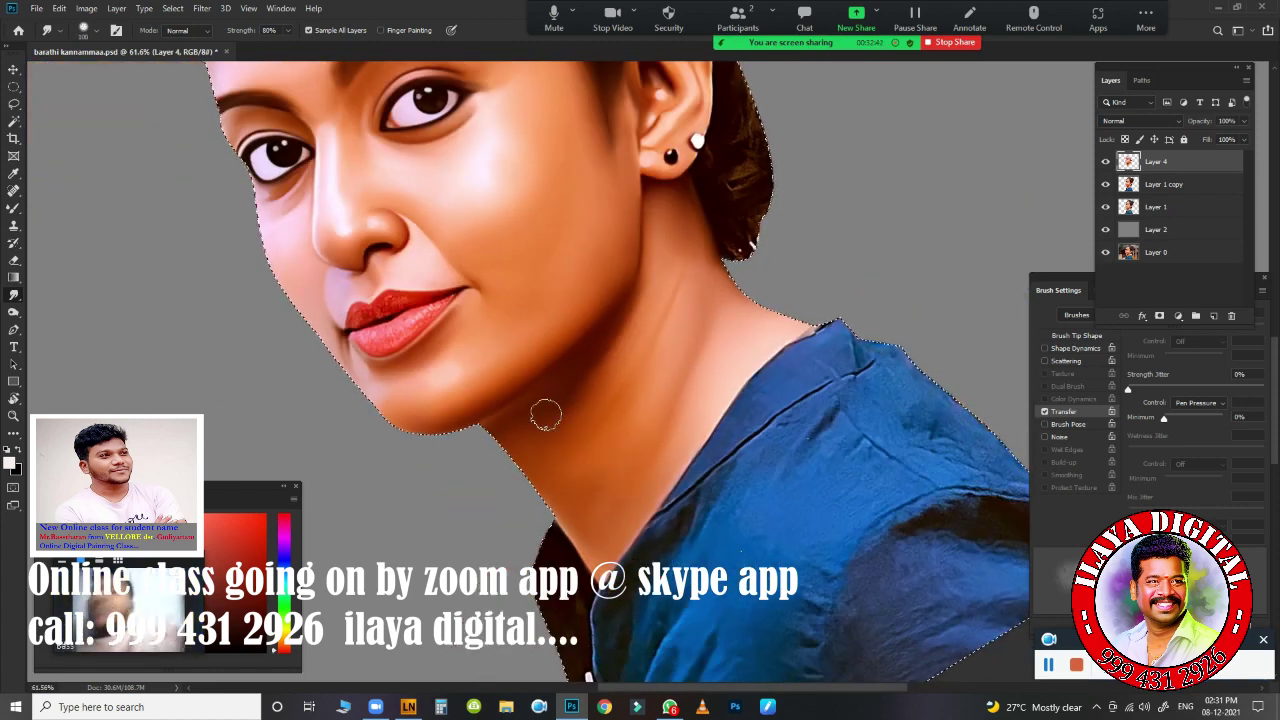
left_click(636, 364)
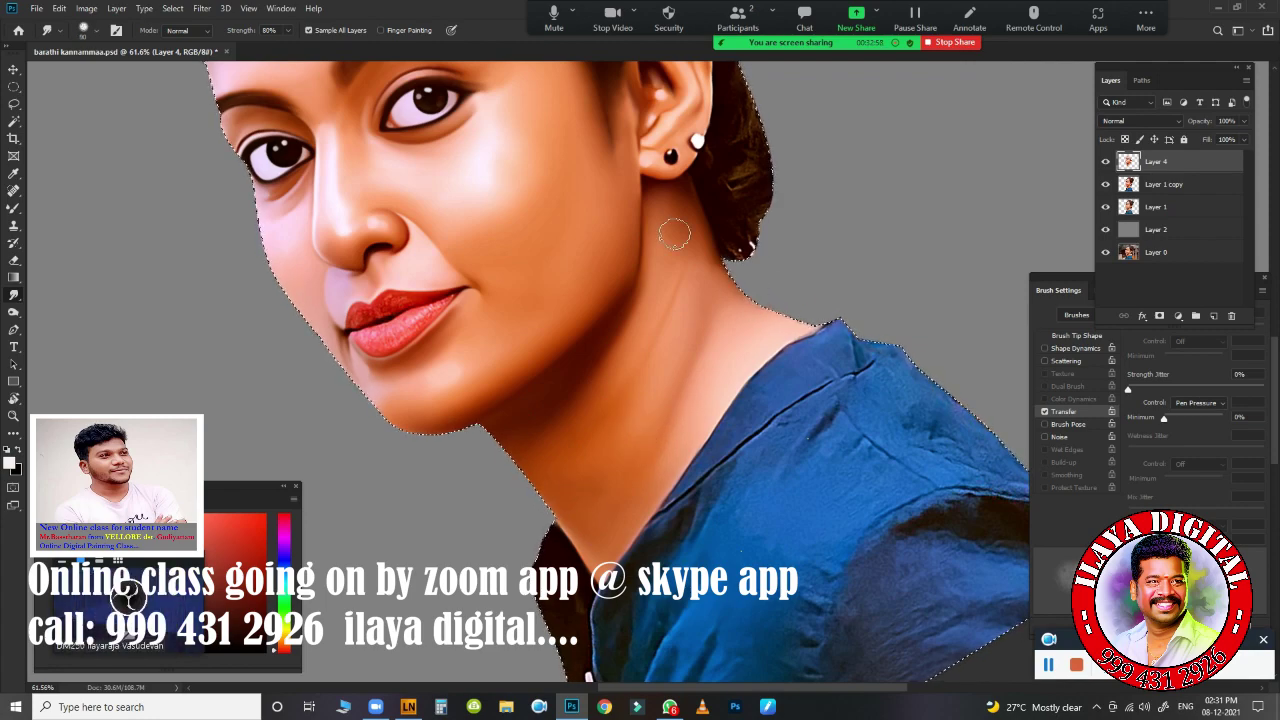
left_click_drag(694, 242, 708, 256)
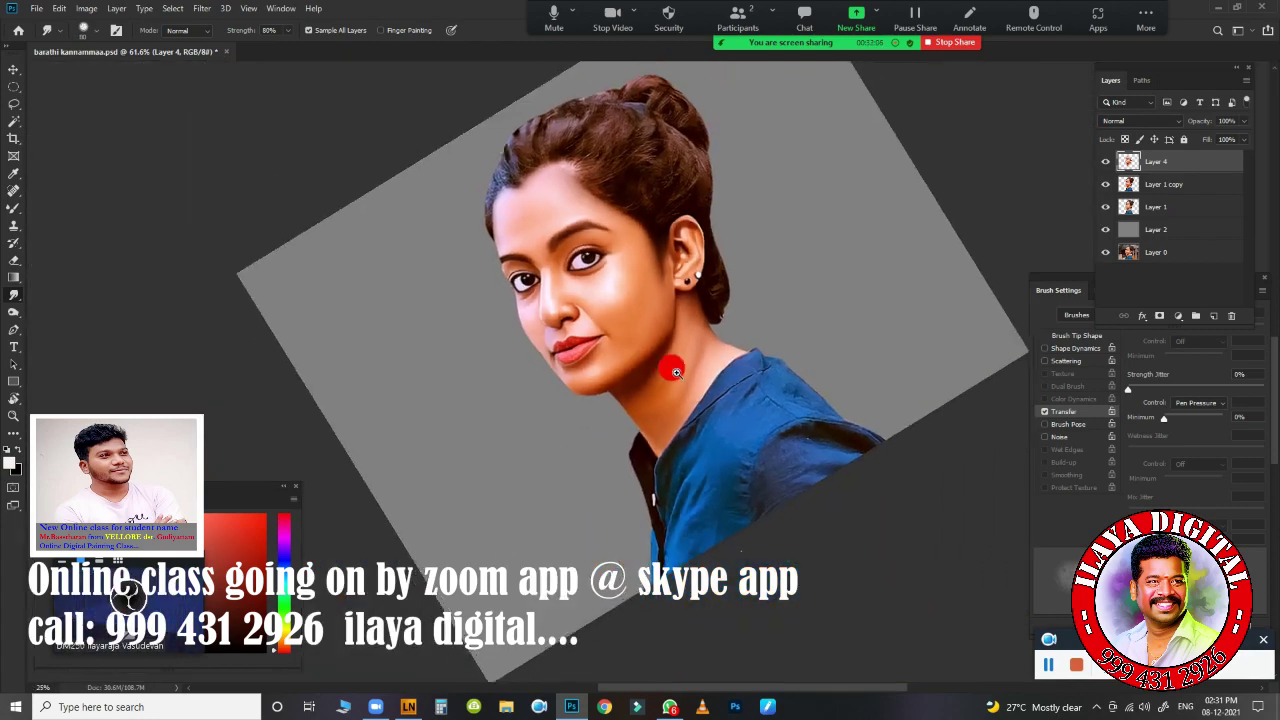
- Rotate the canvas view to level the lips and switch to the Mixer Brush at 19% mix
left_click_drag(671, 363, 709, 497)
key("r")
scroll(528, 323, "up", 5)
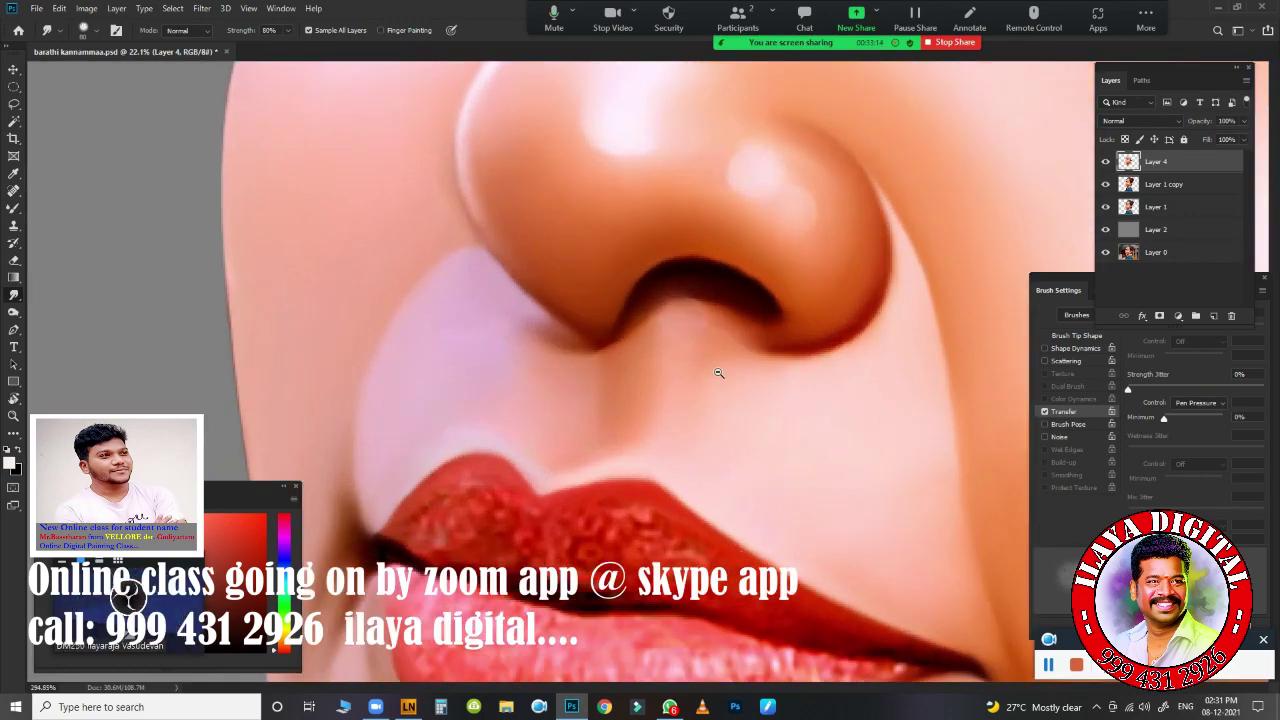
mouse_move(790, 190)
left_mouse_down()
mouse_move(810, 180)
mouse_move(820, 195)
left_mouse_up()
scroll(486, 197, "up", 2)
key("b")
scroll(620, 336, "up", 1)
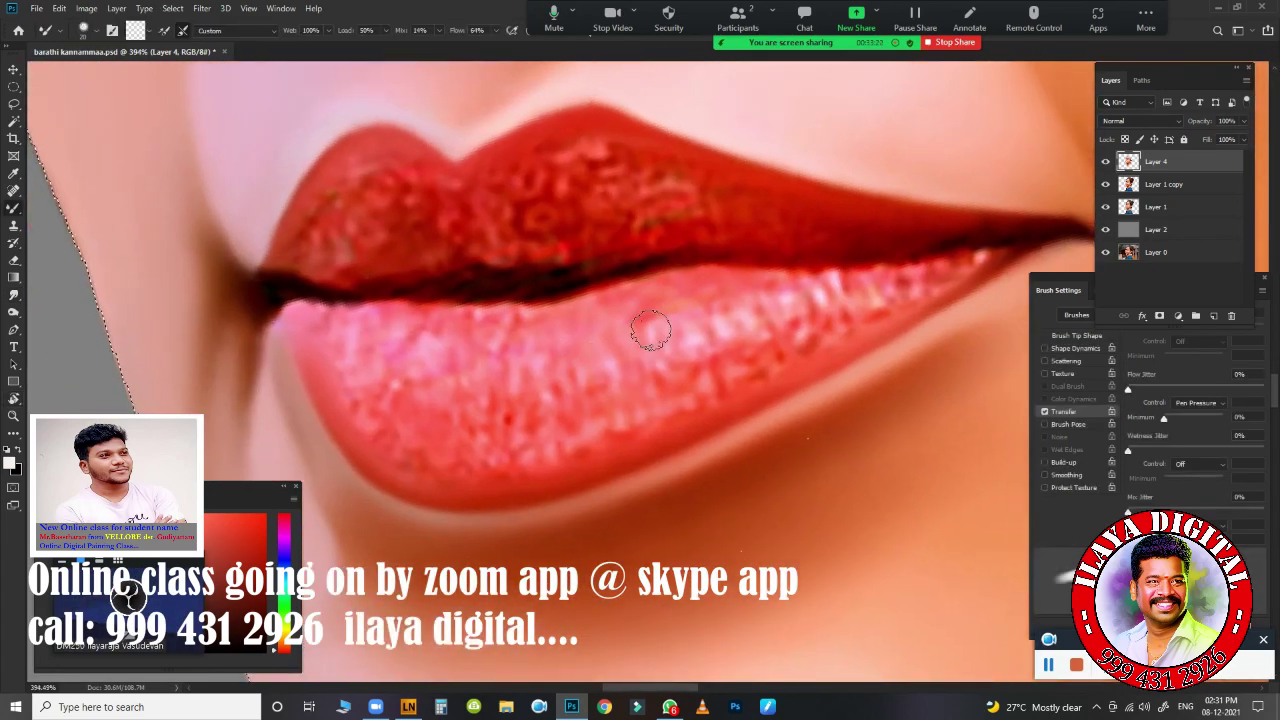
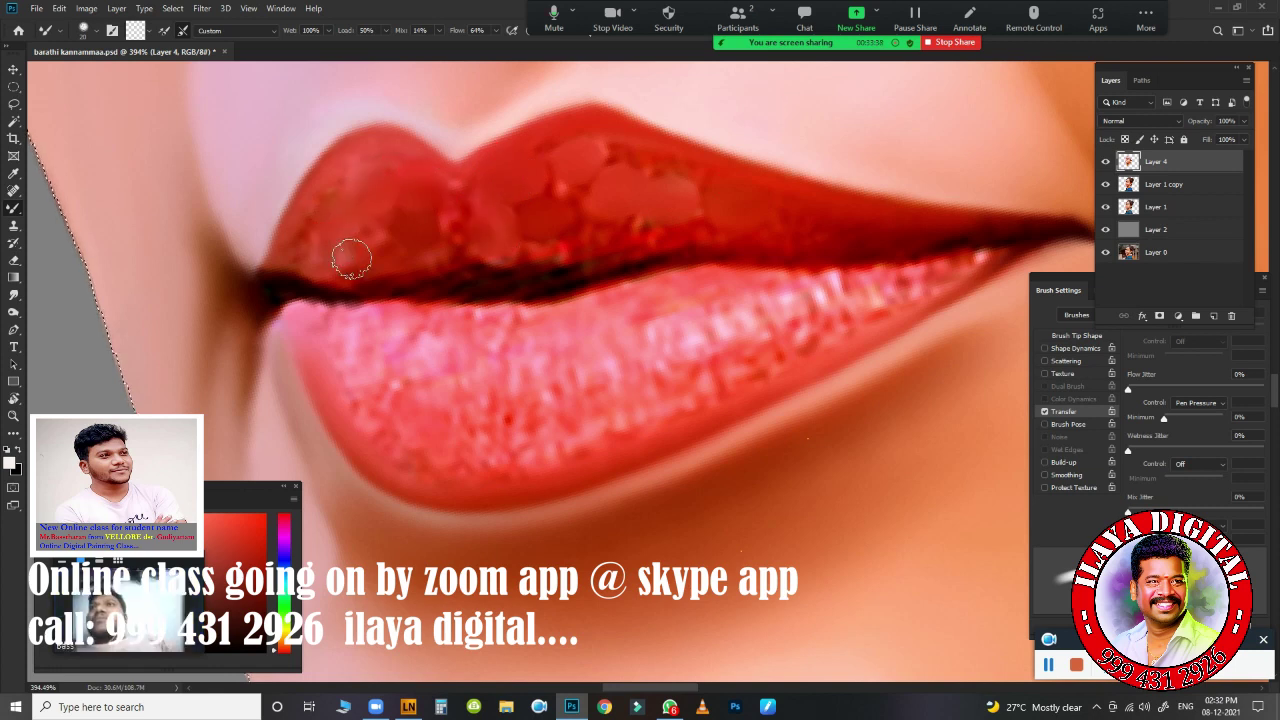
- Blend the lower lip and darken the lip line with the Mixer Brush, then smudge the upper lip corner
left_click_drag(698, 301, 713, 314)
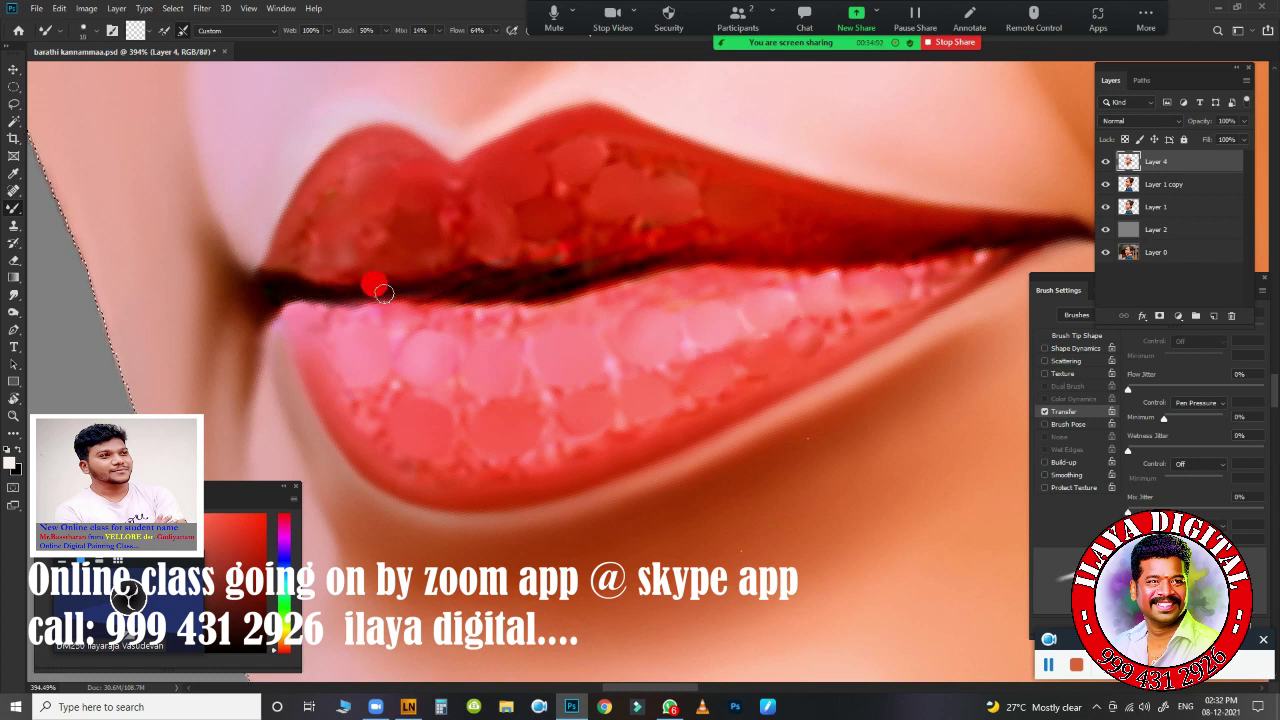
left_click_drag(384, 292, 694, 263)
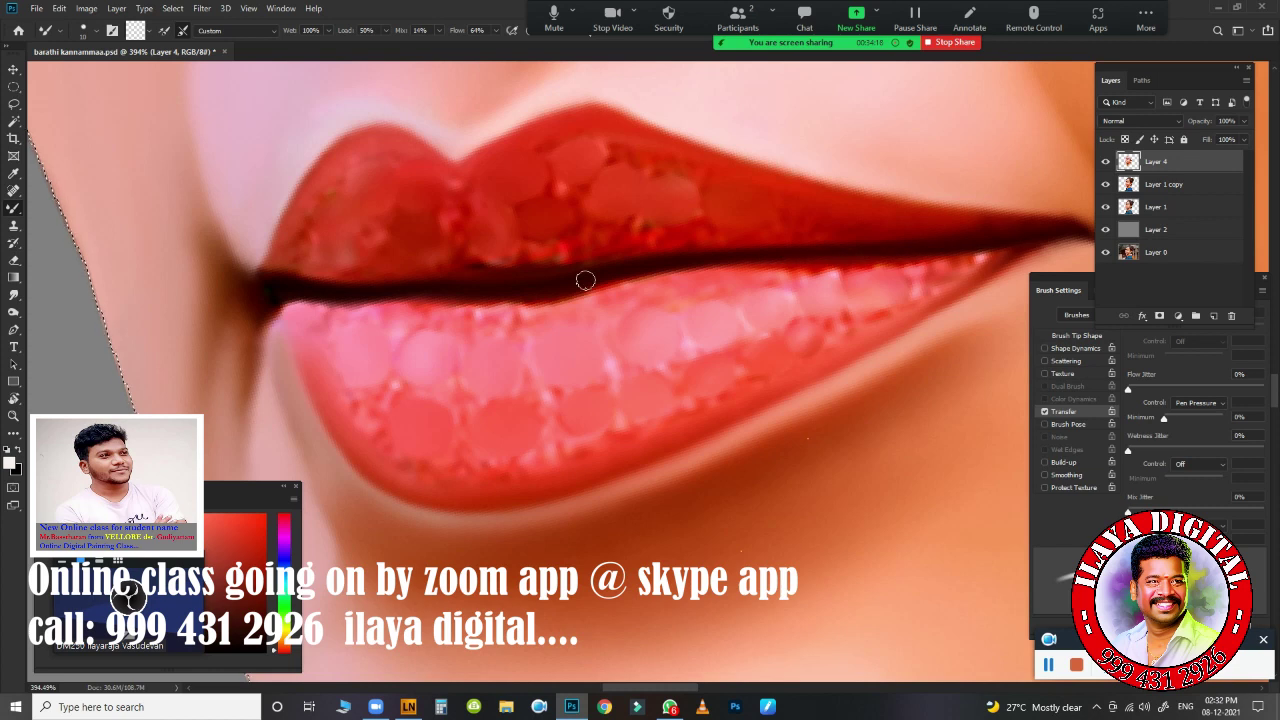
key("r")
left_click_drag(309, 191, 406, 160)
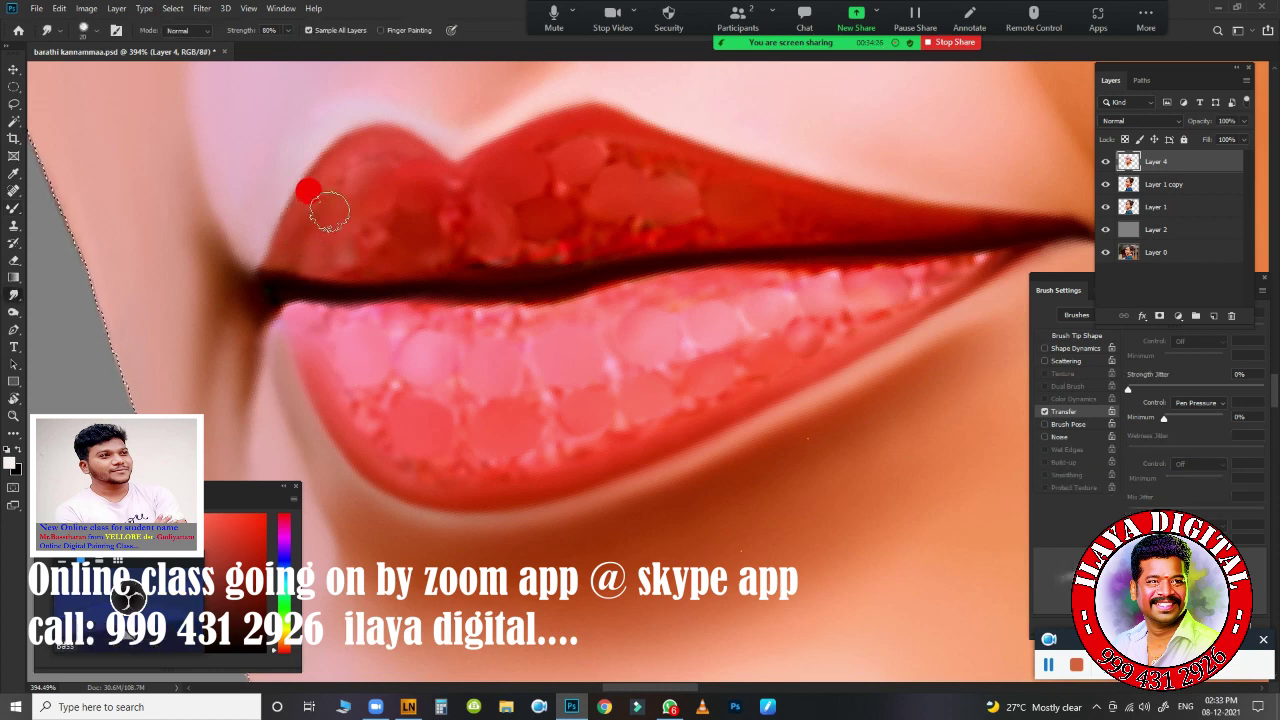
left_click(495, 130)
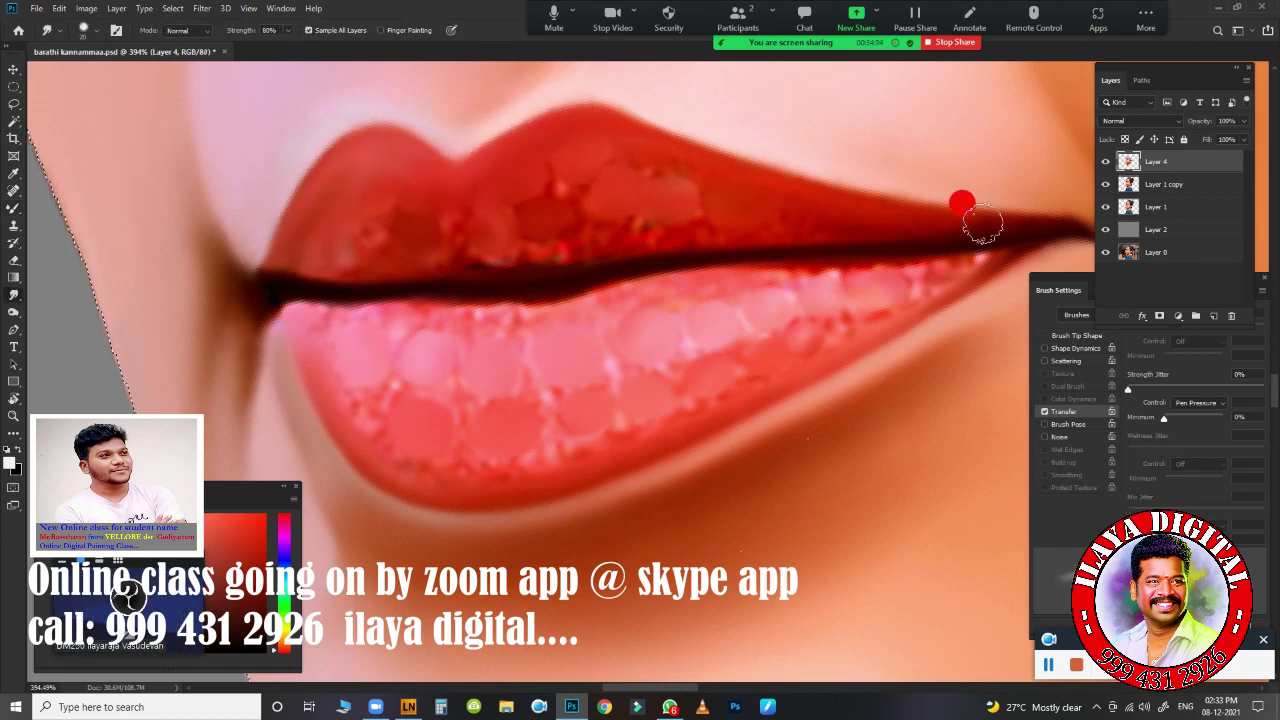
- Smudge the lip line toward both corners and smooth the white specks off the lower lip
left_click_drag(983, 225, 343, 263)
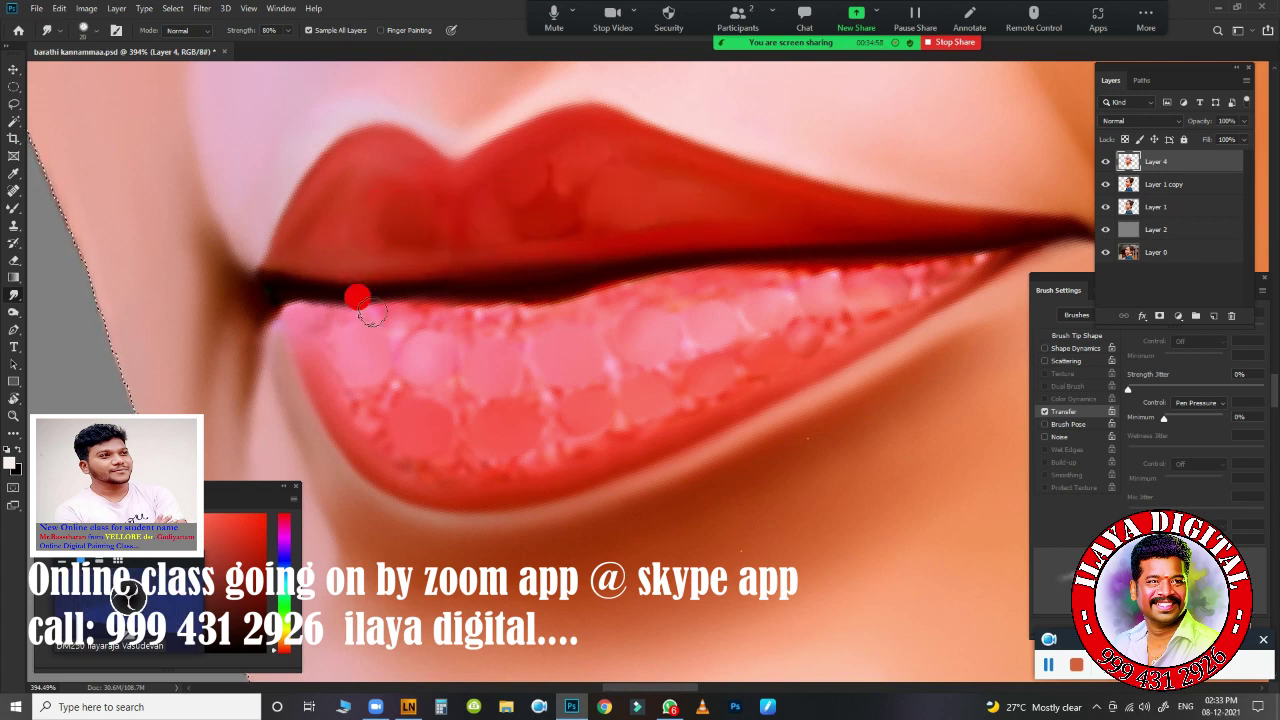
mouse_move(445, 291)
left_mouse_down()
mouse_move(860, 265)
mouse_move(899, 308)
left_mouse_up()
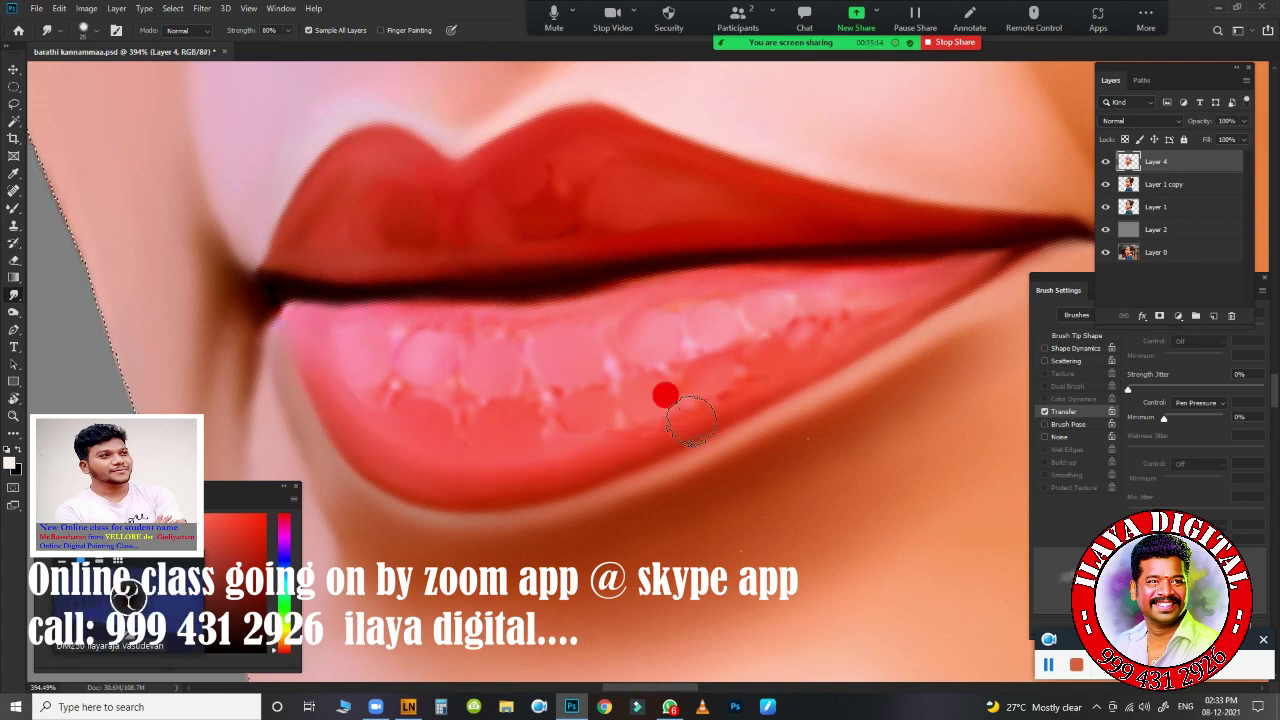
mouse_move(519, 340)
left_mouse_down()
mouse_move(794, 334)
mouse_move(349, 371)
mouse_move(408, 393)
left_mouse_up()
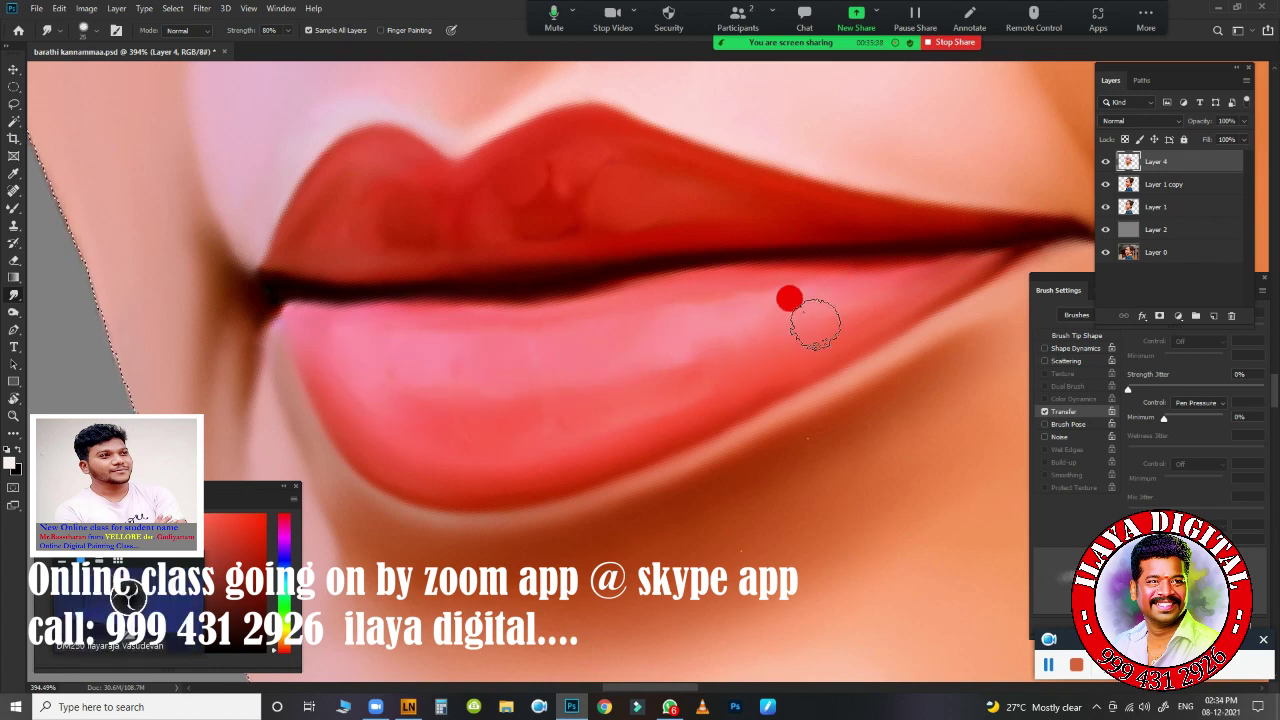
left_click_drag(397, 383, 677, 366)
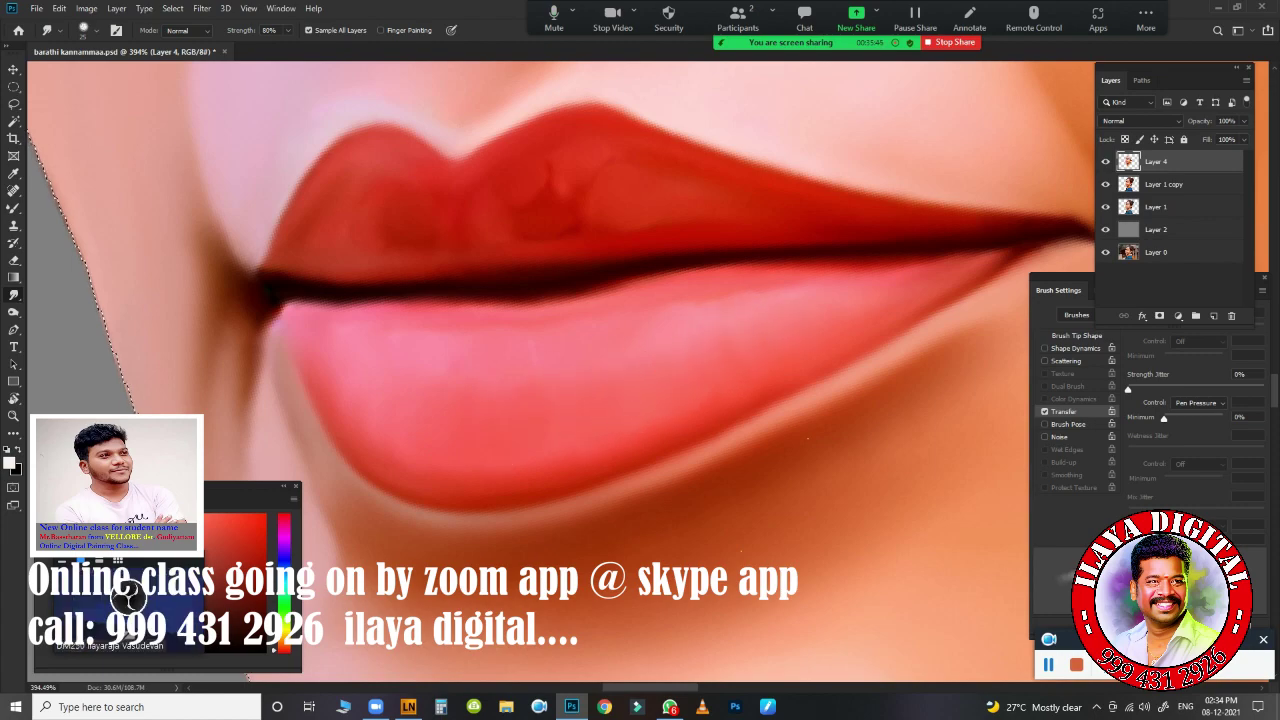
- Delete the Layer 1 copy 2 layer
scroll(814, 386, "down", 3)
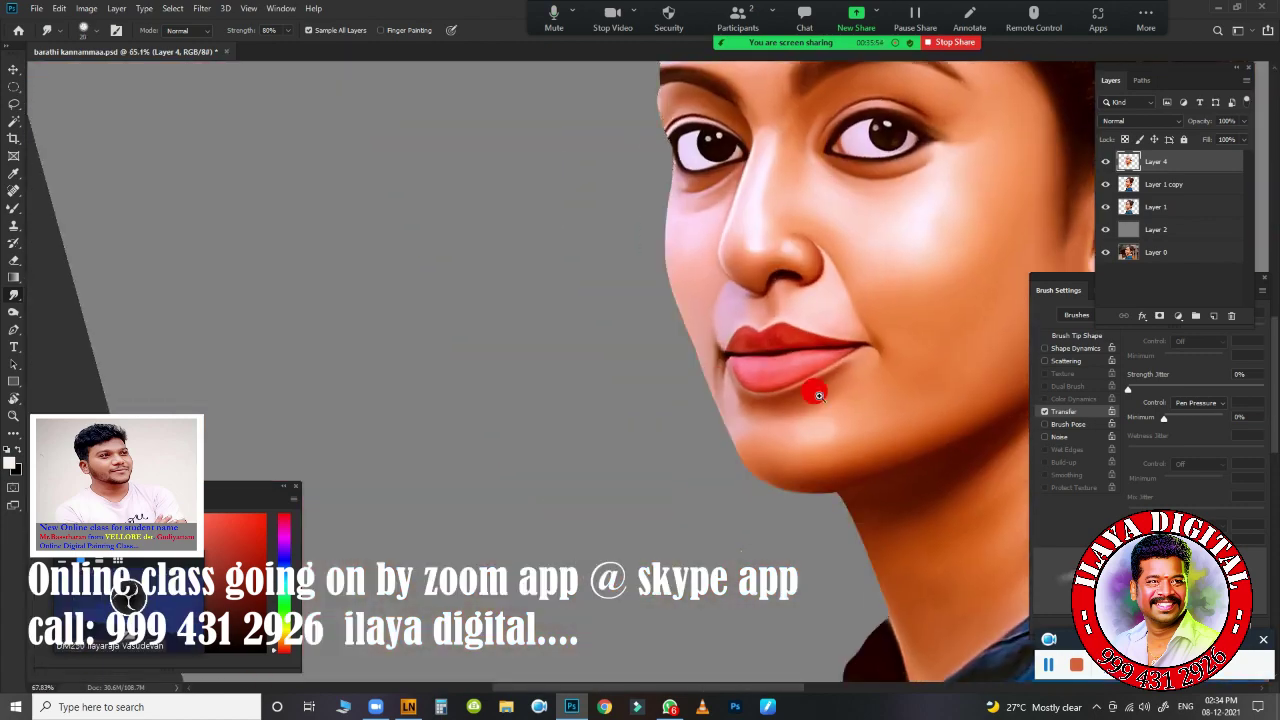
scroll(723, 437, "up", 3)
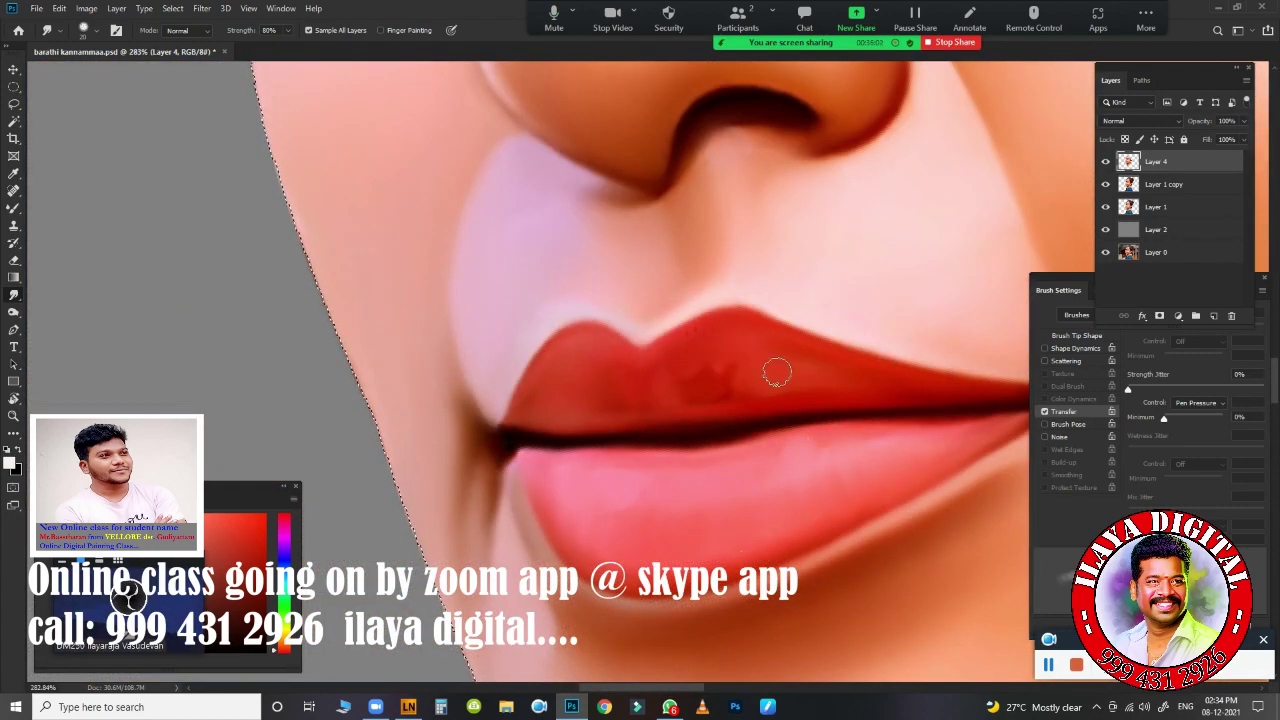
scroll(657, 378, "down", 3)
scroll(823, 457, "down", 3)
scroll(800, 400, "down", 2)
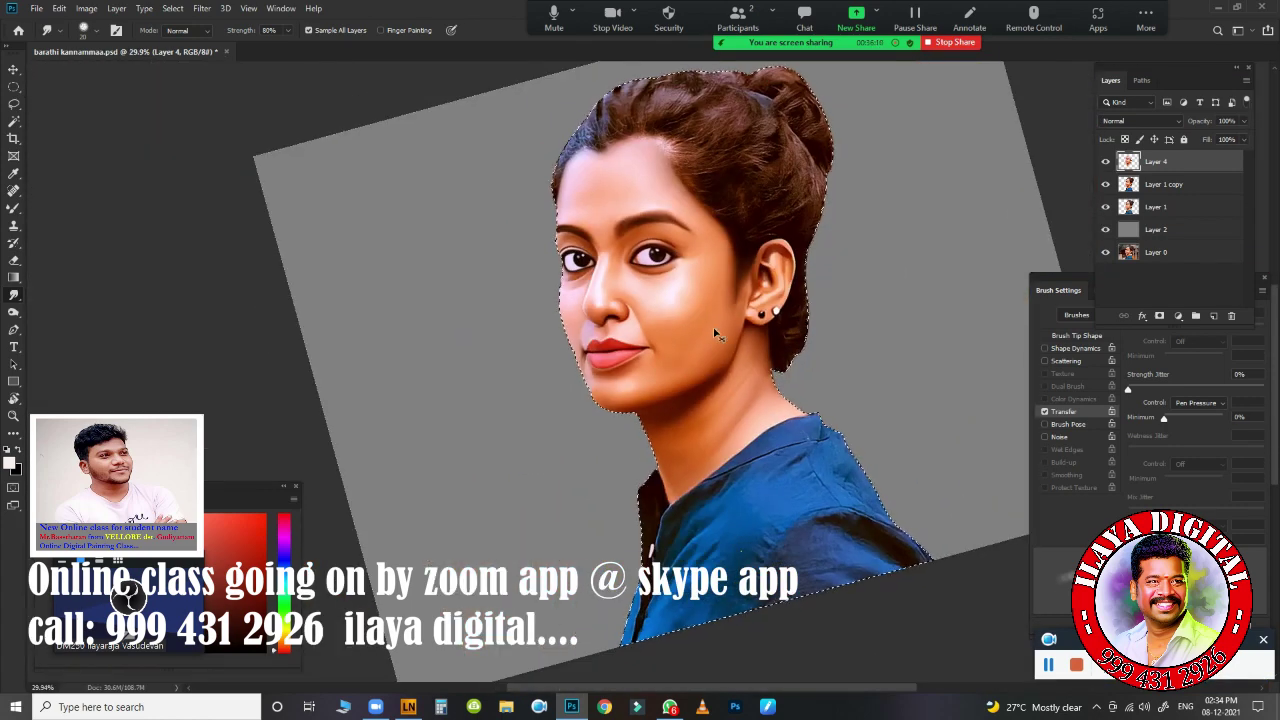
left_click(1170, 185)
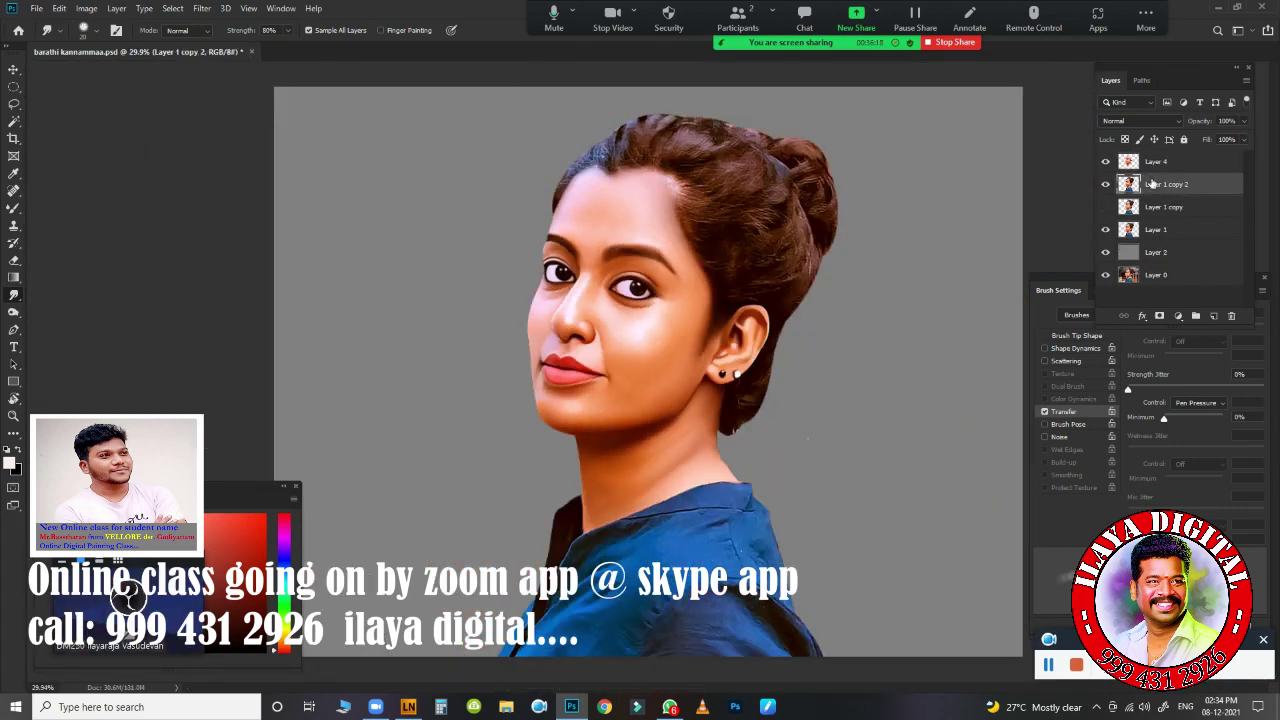
key("Delete")
- Toggle Layer 4's visibility to compare, then add an empty new Layer 5
left_click(1104, 162)
left_click(1104, 162)
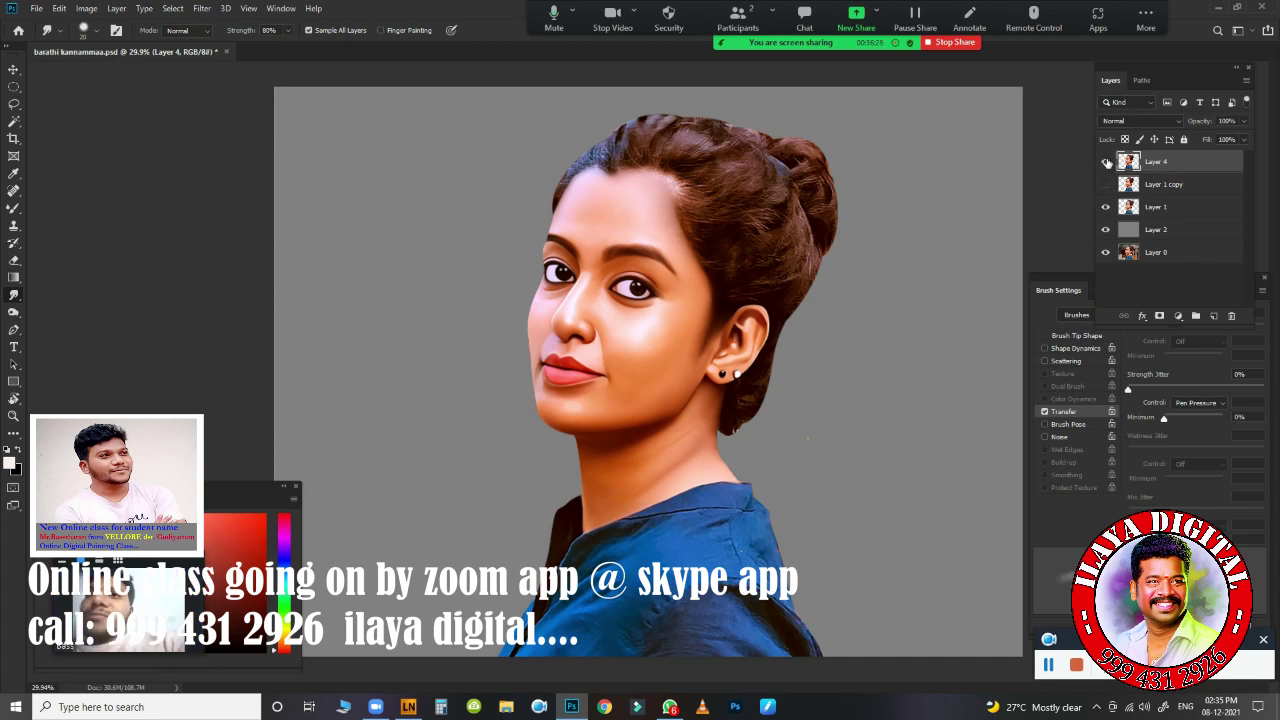
left_click(1104, 162)
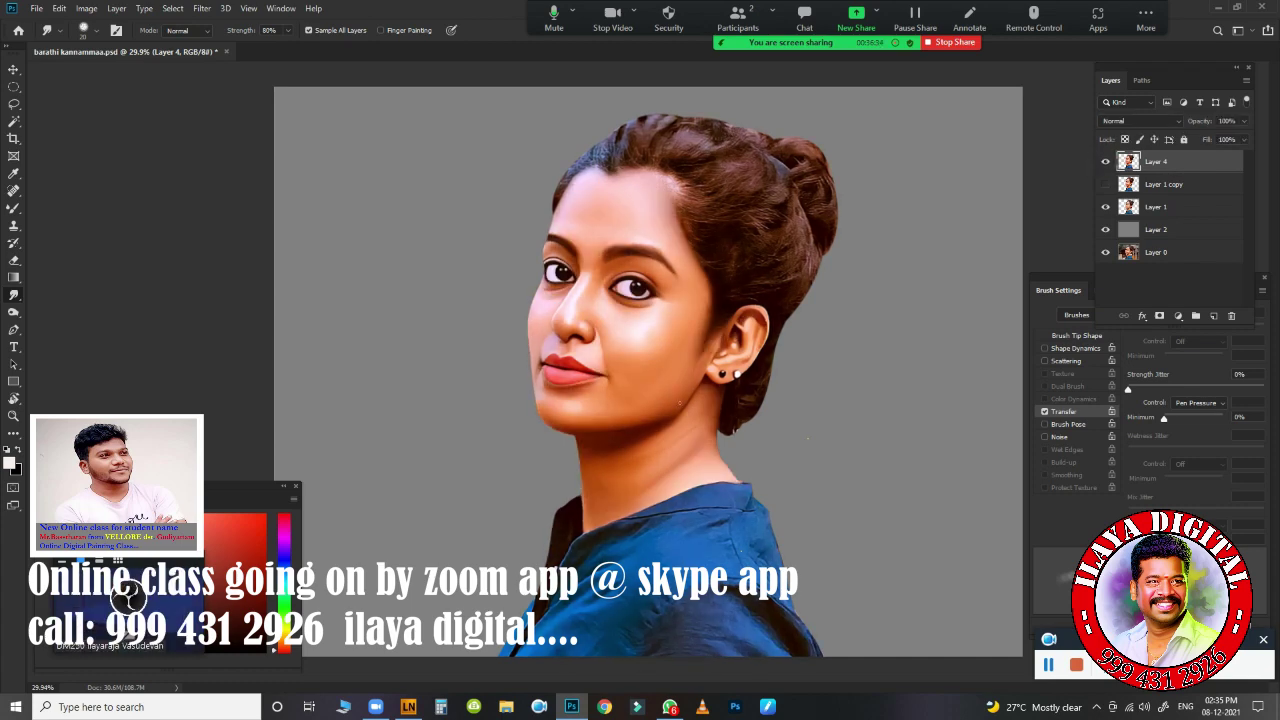
scroll(666, 351, "up", 3)
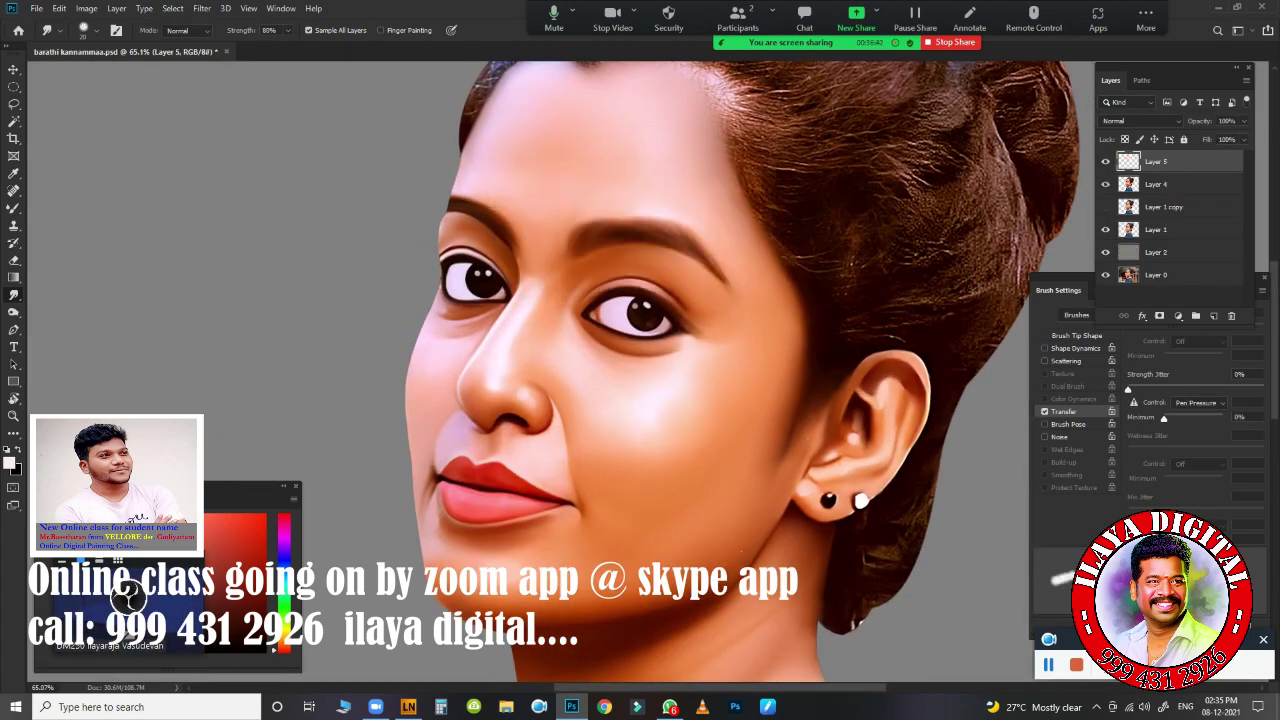
key("ctrl+shift+alt+n")
- Duplicate Layer 4 as Layer 4 copy, hide the original, and keep the copy selected
scroll(470, 480, "up", 4)
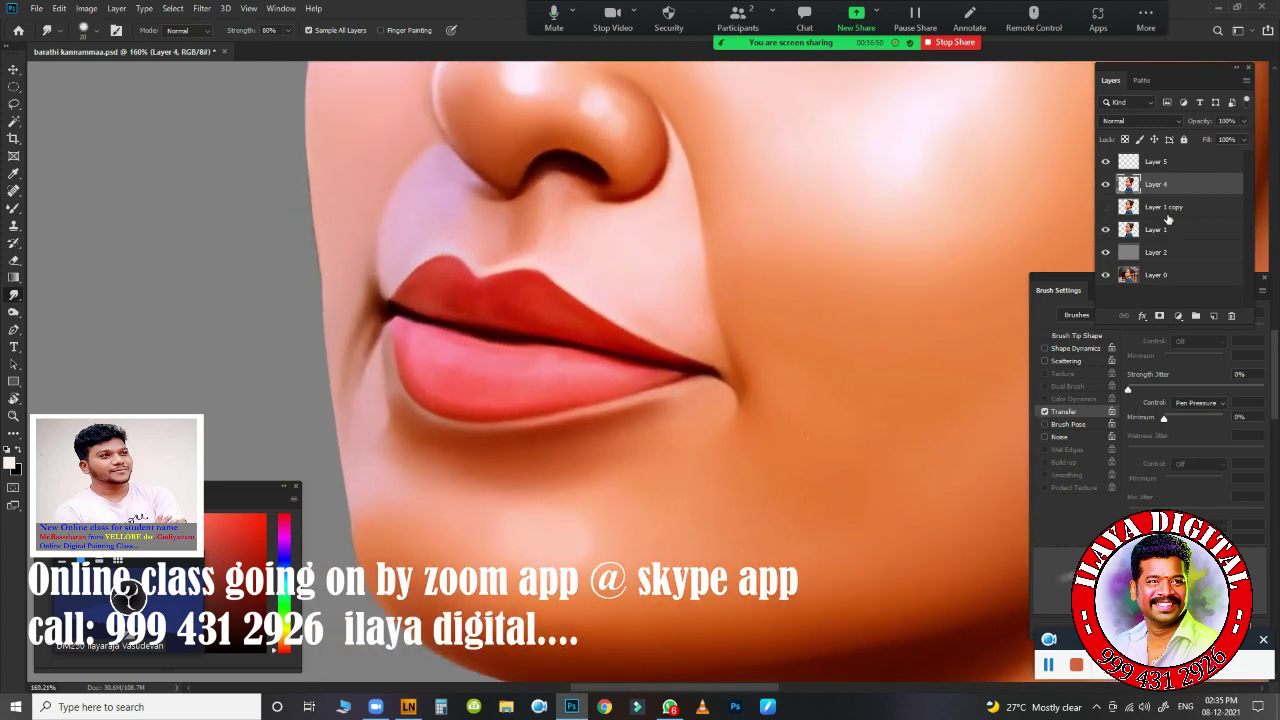
key("ctrl+j")
left_click(1105, 206)
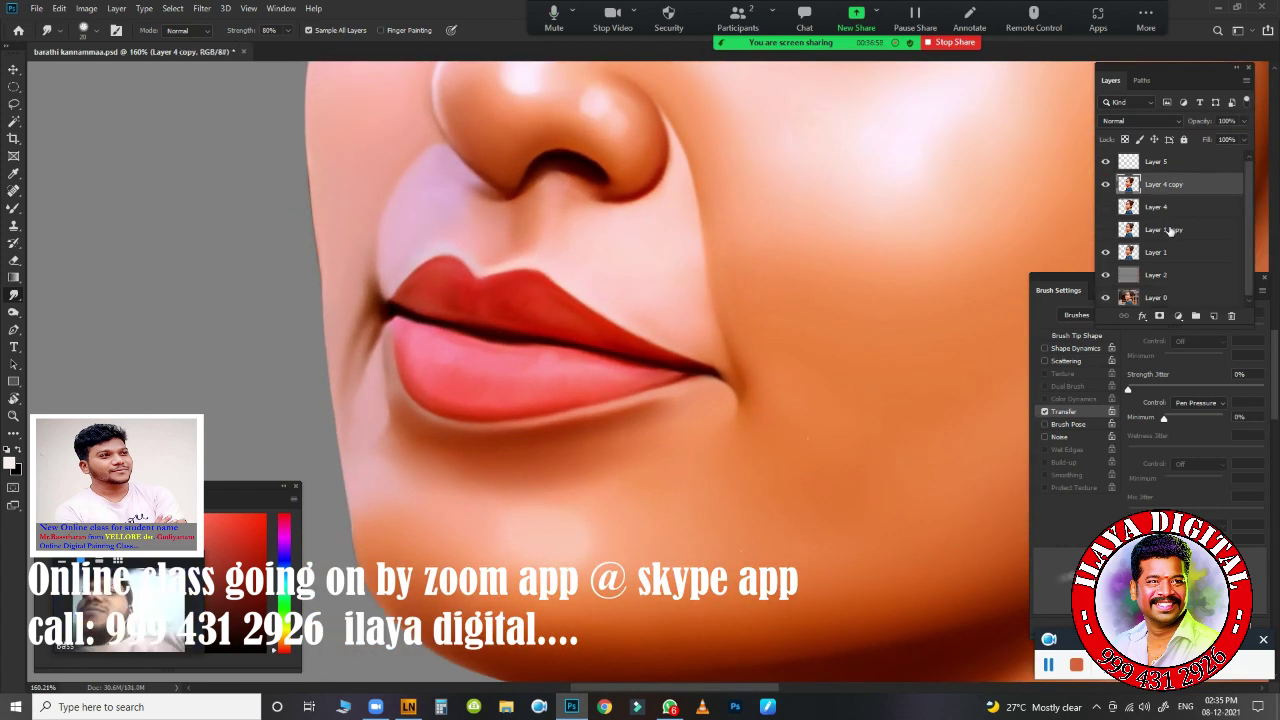
left_click(1170, 230)
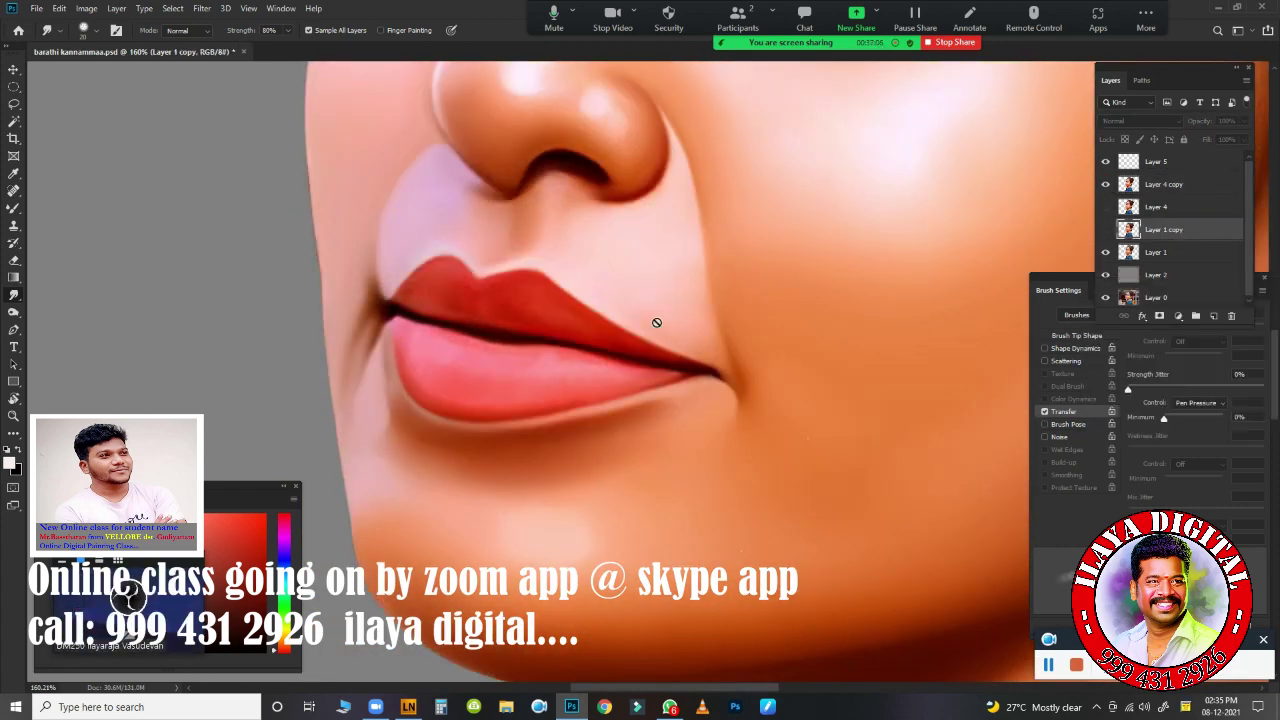
left_click(1170, 188)
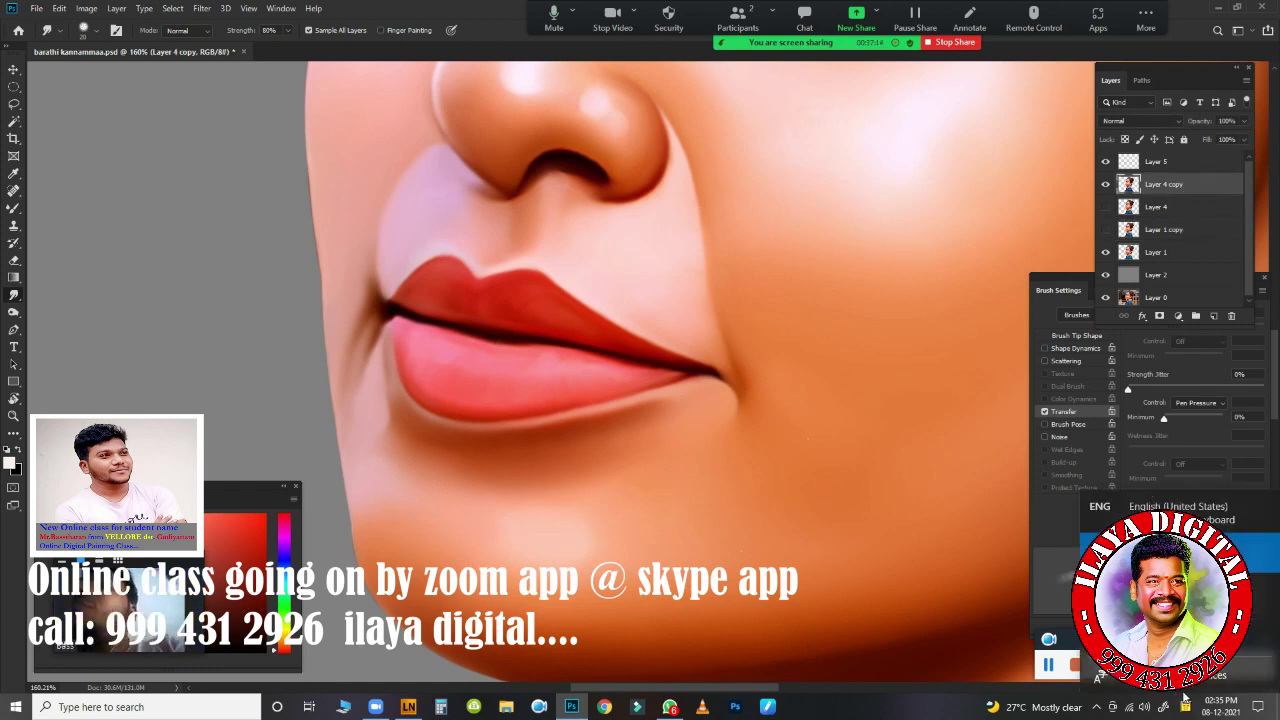
key("l")
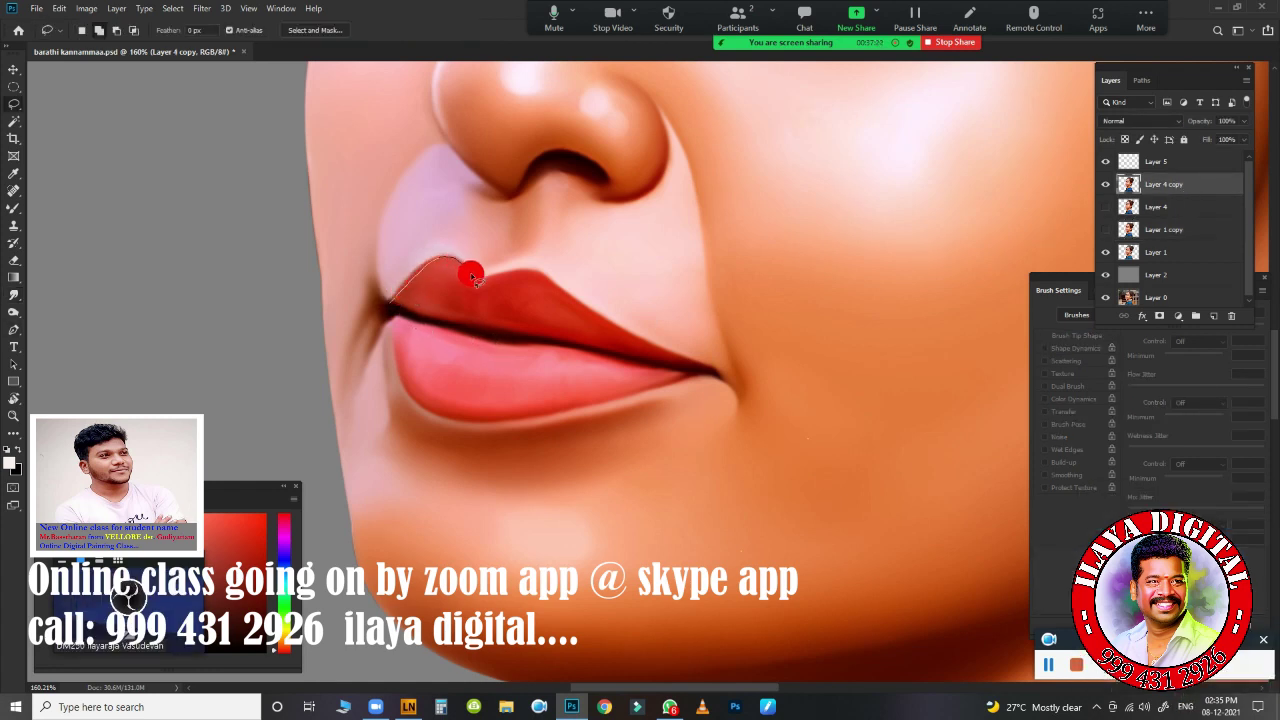
- Lasso both lips, drag empty Layer 5 to the trash, and feather the lip selection
left_click_drag(405, 310, 718, 375)
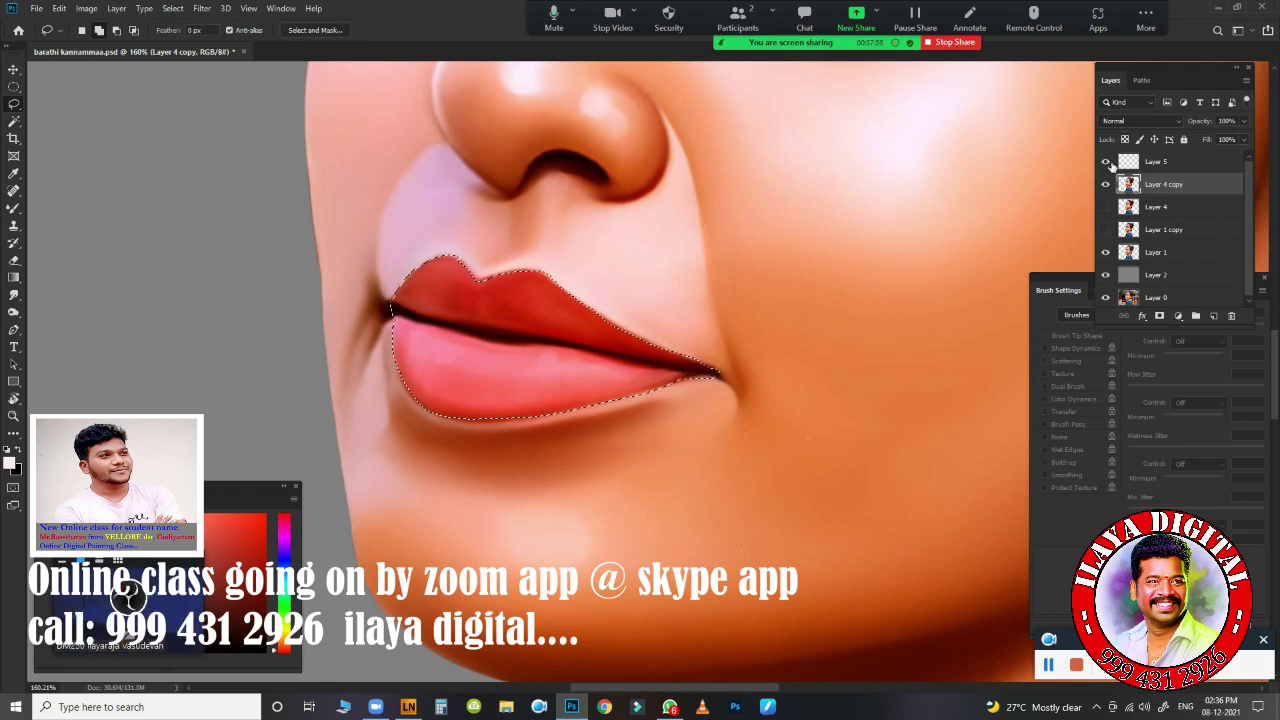
left_click_drag(1160, 161, 1231, 315)
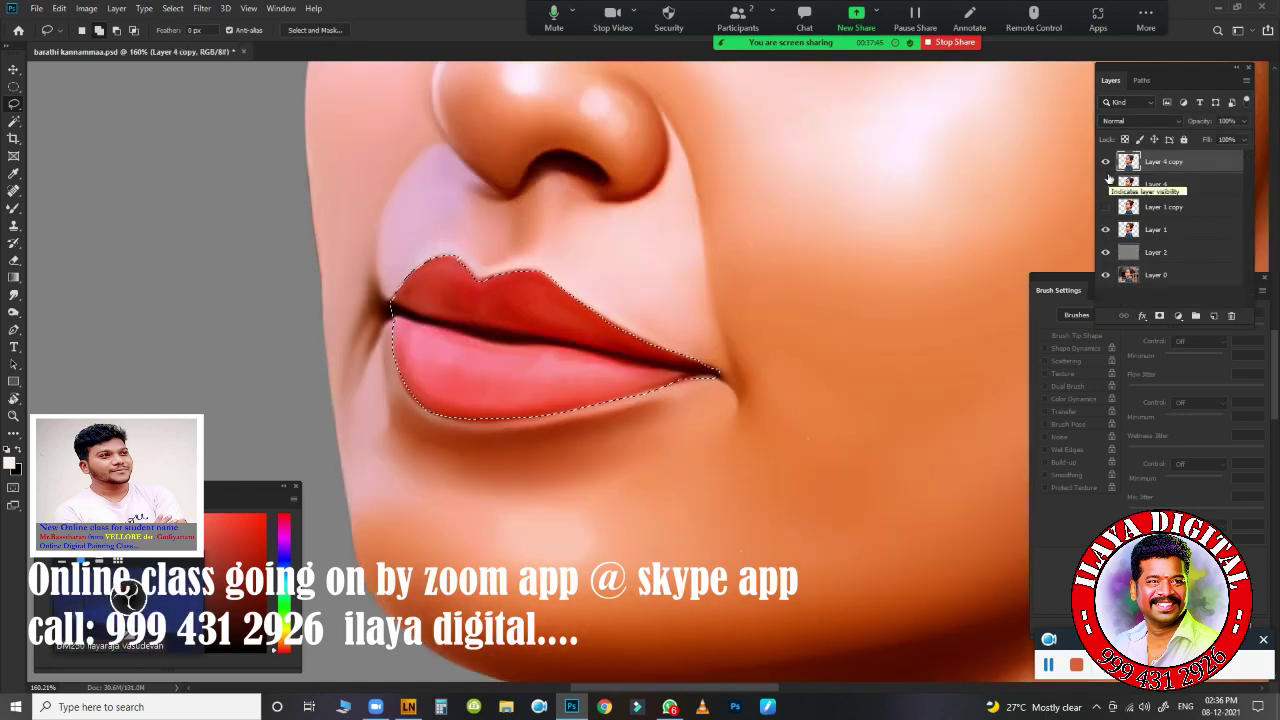
key("ctrl+0")
key("ctrl+1")
key("shift+F6")
key("Return")
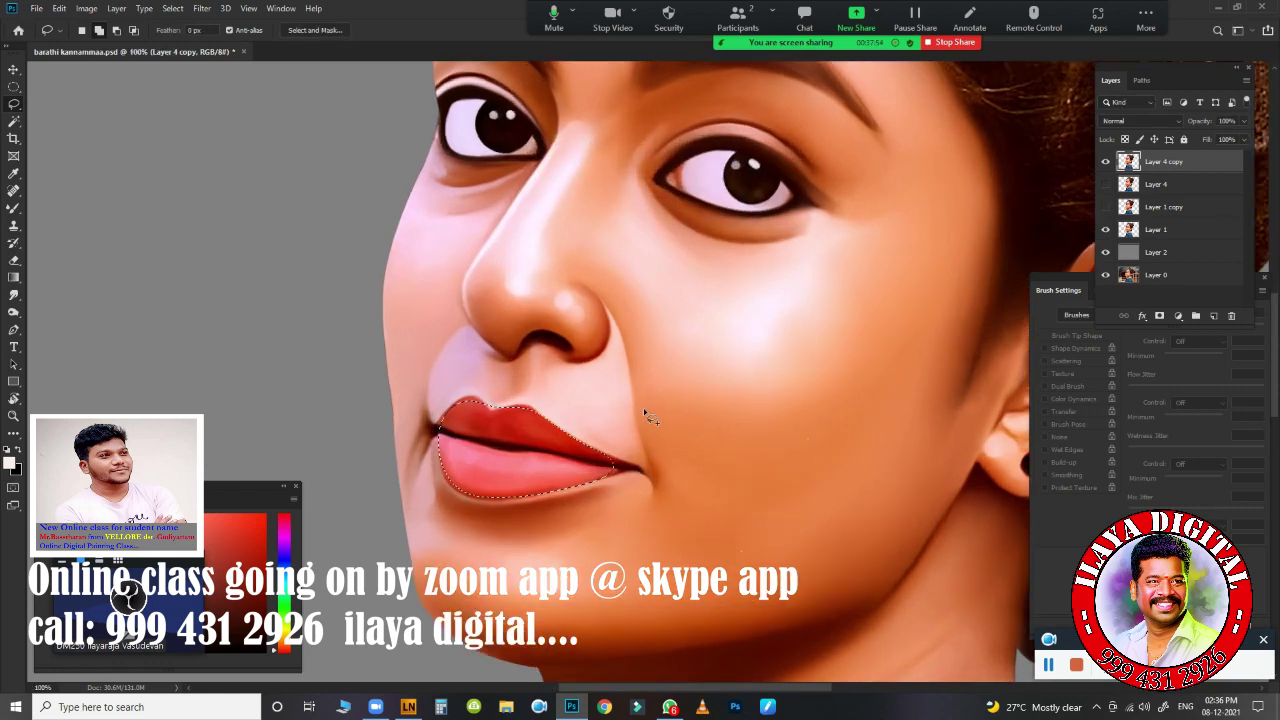
scroll(645, 412, "up", 1)
- Apply Levels to the lips: RGB black 15, Green black 26, Red white 245
key("ctrl+l")
left_click_drag(723, 275, 733, 275)
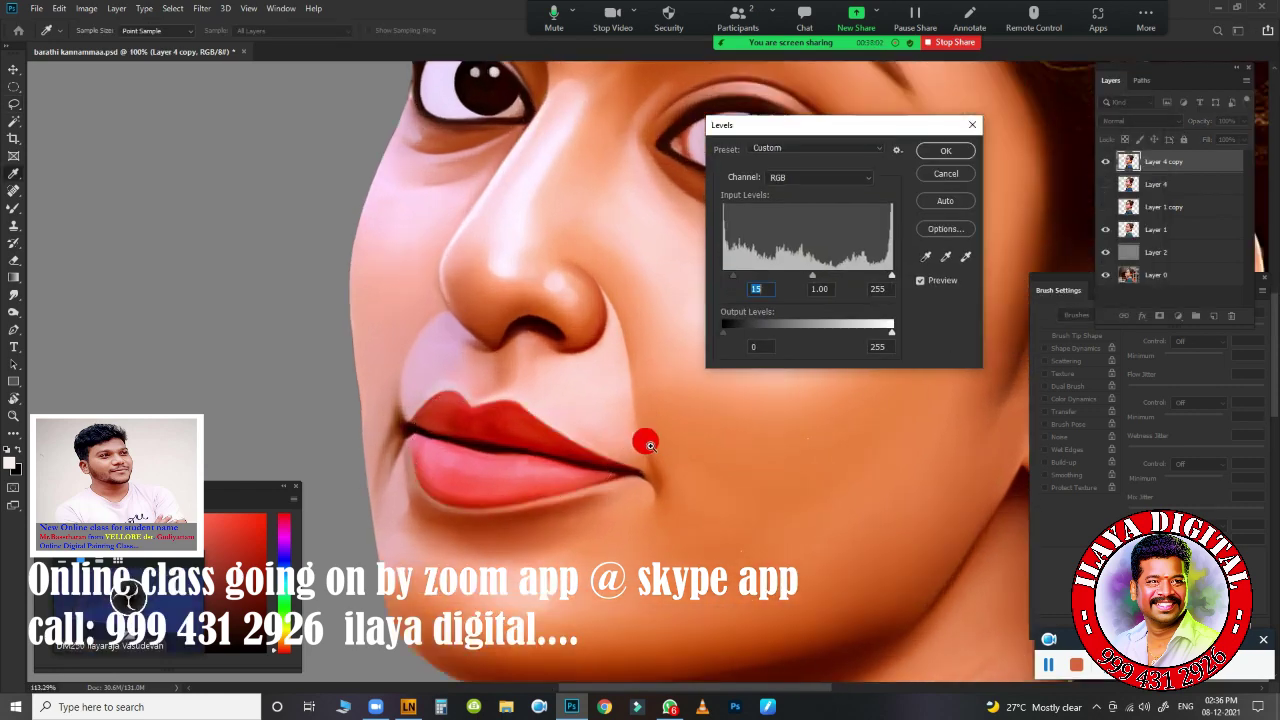
scroll(649, 444, "up", 3)
left_click_drag(814, 124, 878, 93)
left_click_drag(790, 244, 805, 244)
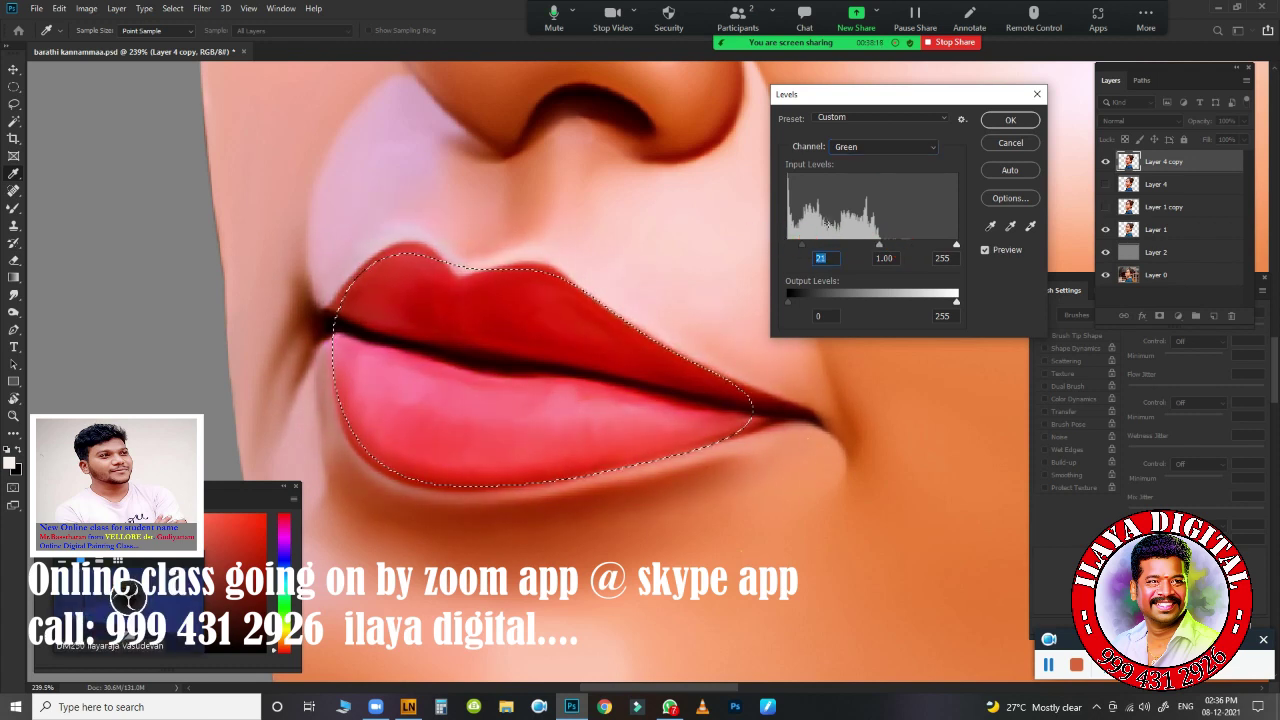
left_click(873, 146)
left_click(873, 166)
left_click_drag(956, 244, 950, 246)
left_click(873, 146)
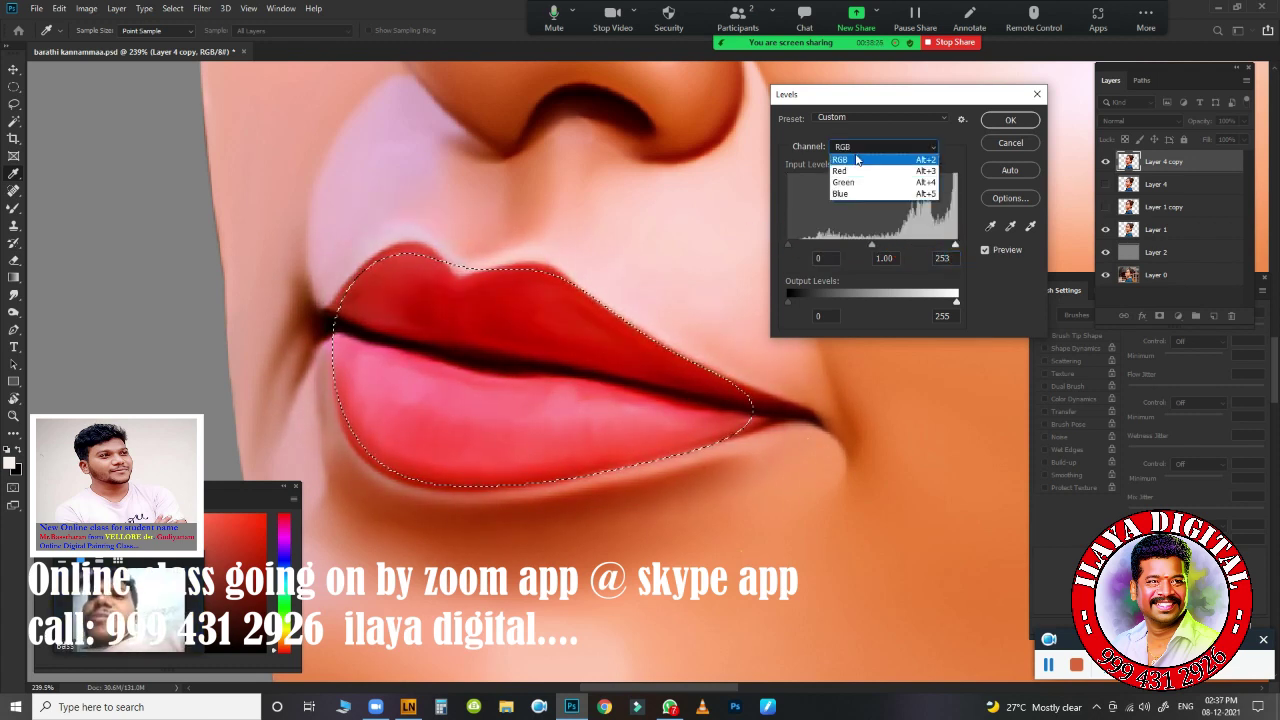
left_click(873, 180)
left_click(1010, 119)
left_click(1105, 161)
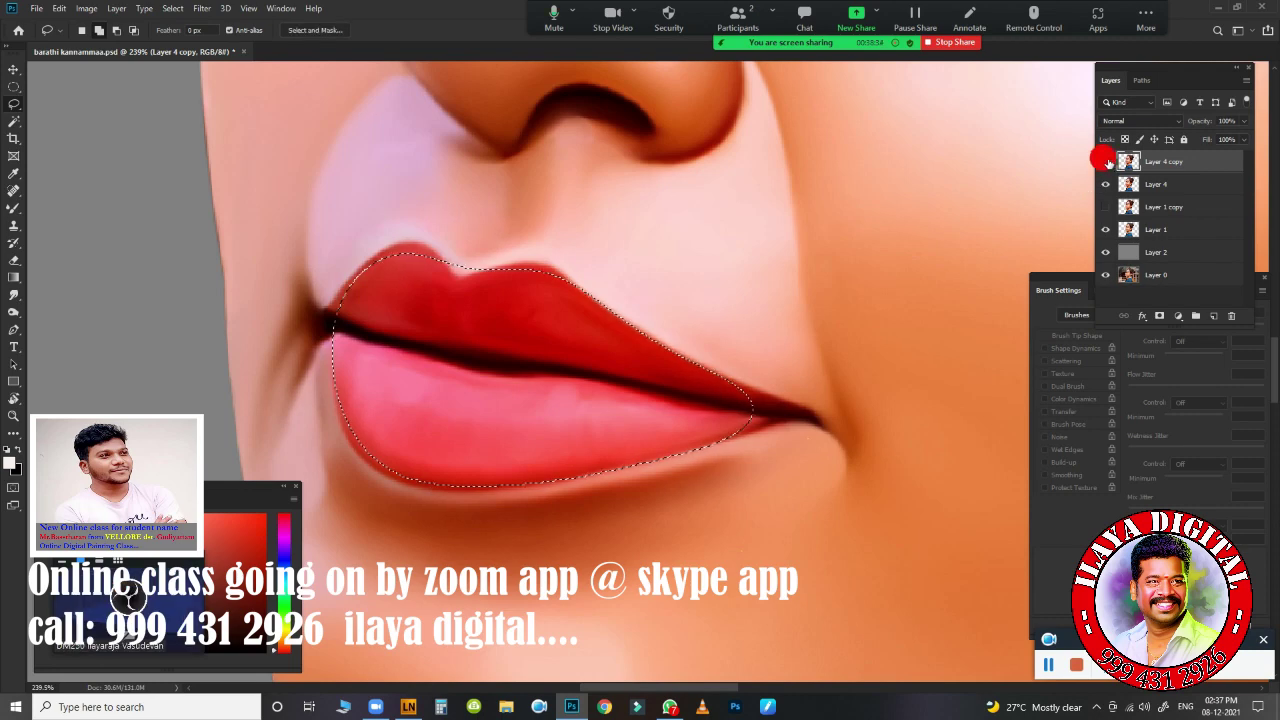
- Add a new Layer 5 set to Color blend mode
scroll(786, 300, "down", 5)
scroll(541, 365, "down", 2)
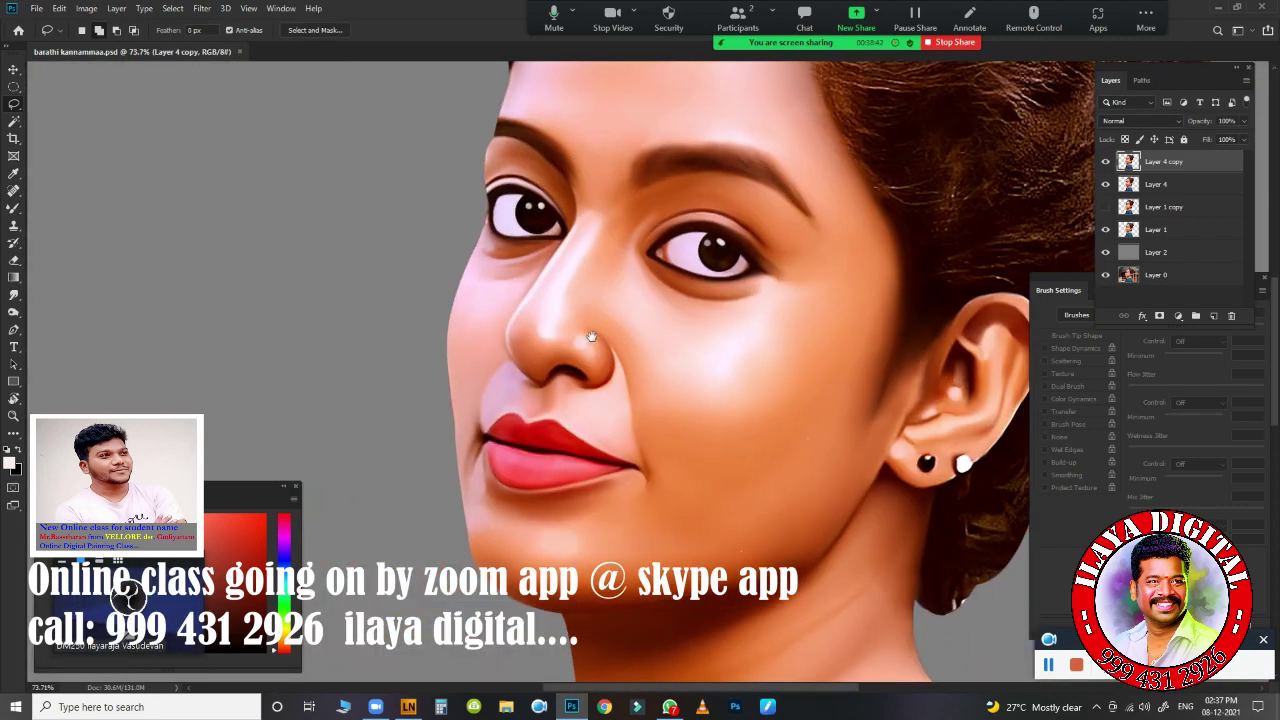
scroll(633, 377, "right", 2)
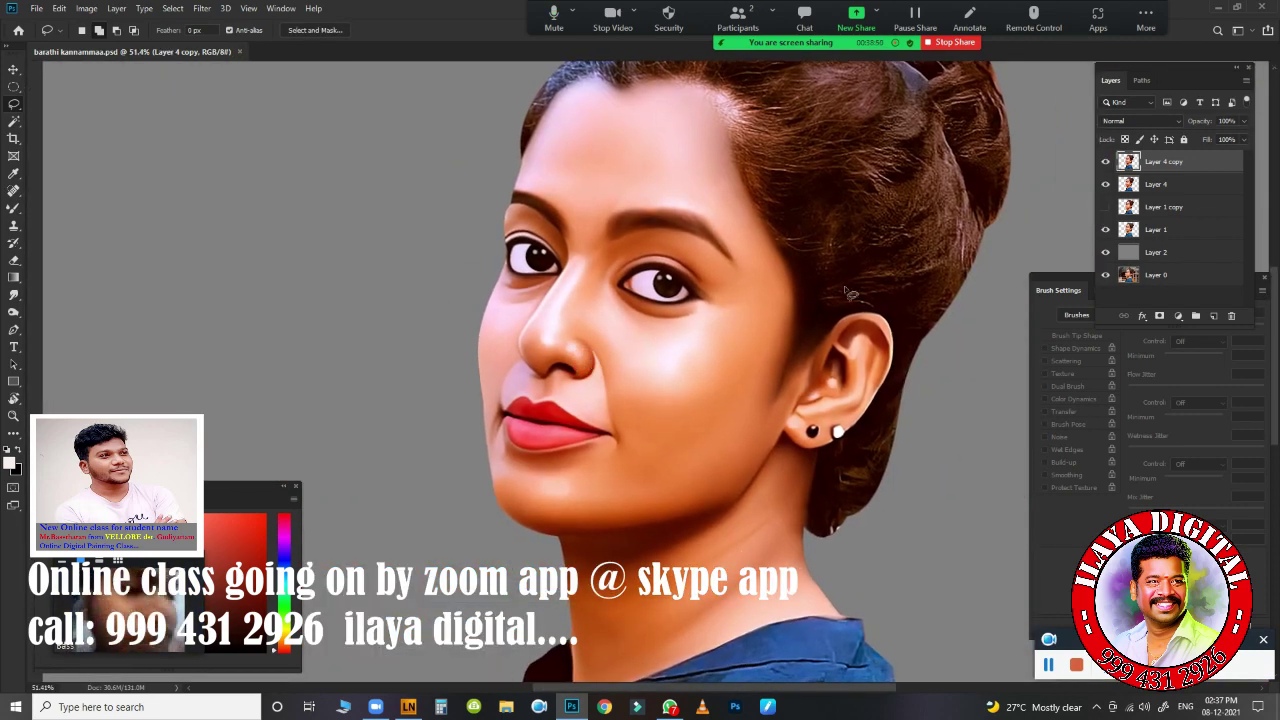
key("ctrl+shift+n")
key("Return")
left_click(1140, 120)
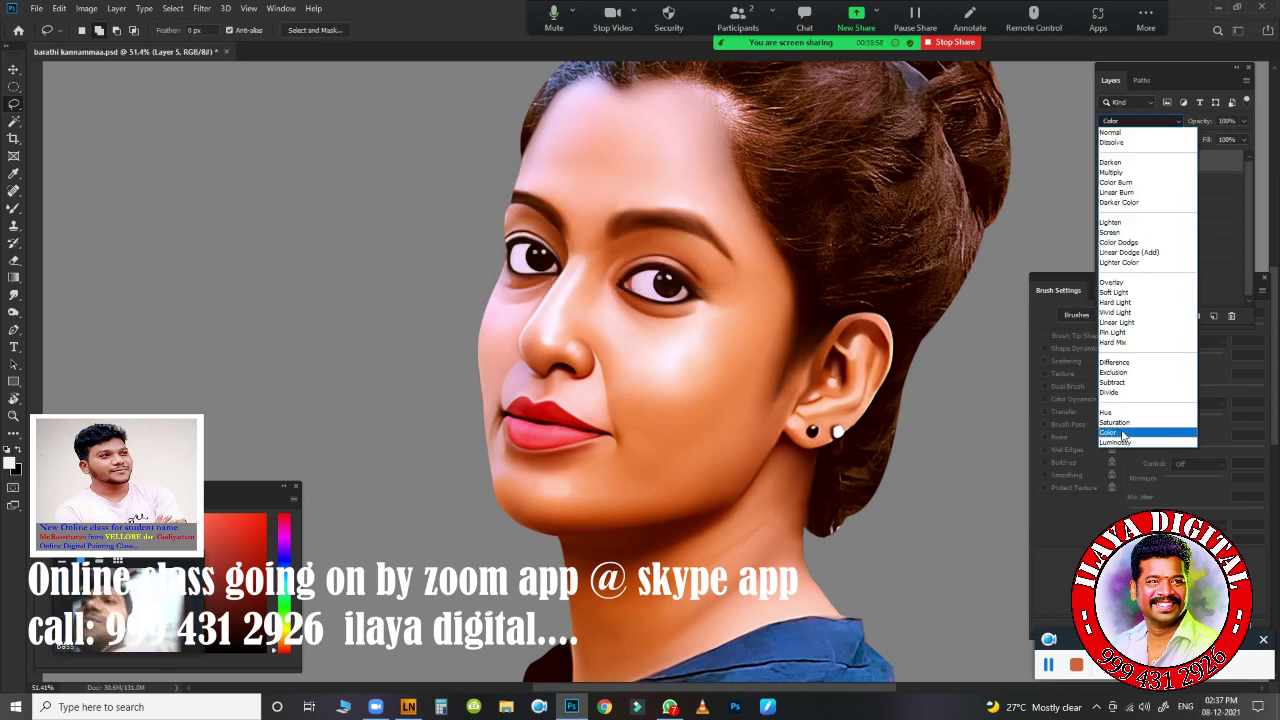
left_click(1115, 434)
- Choose a soft brush with Shape Dynamics and Transfer on, 300 px size and 0% hardness
right_click(8, 243)
left_click(70, 215)
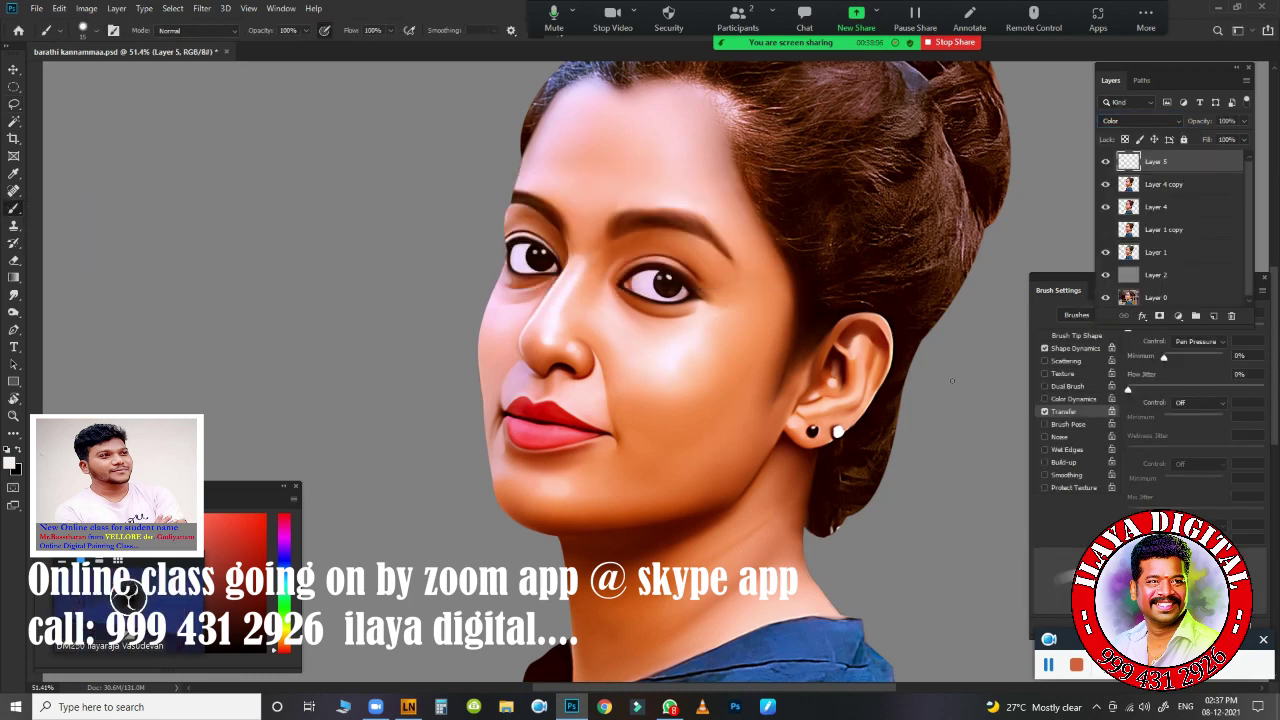
right_click(624, 304)
left_click(783, 120)
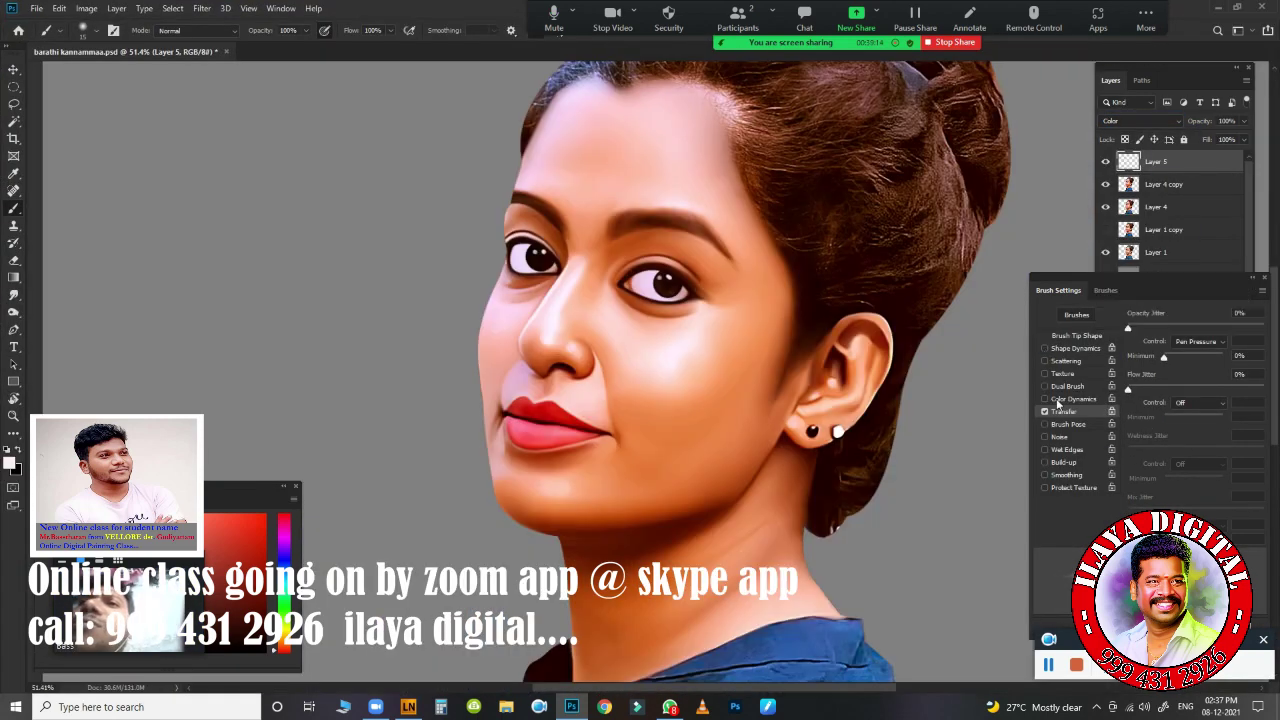
left_click(1075, 348)
left_click(1076, 335)
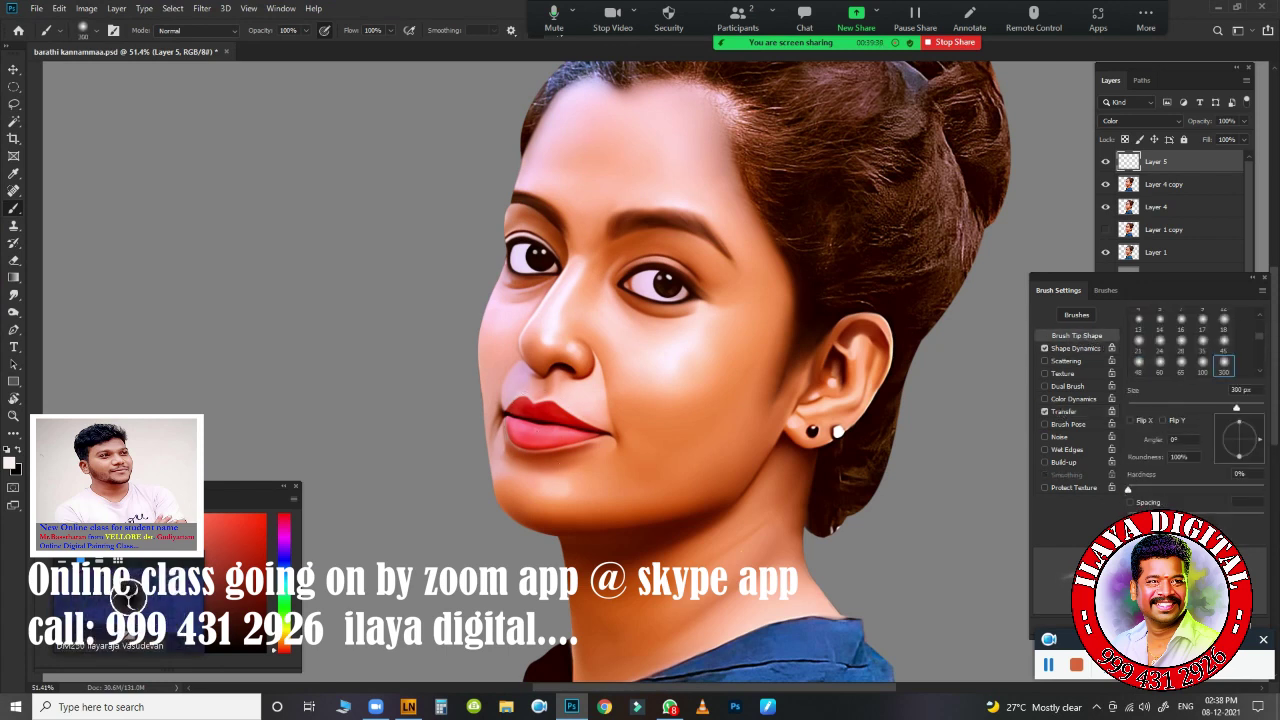
left_click(1075, 348)
left_click(1065, 411)
- Pick a pink swatch and set the brush opacity to 15% for the cheek blush
left_click_drag(267, 500, 101, 316)
type("2")
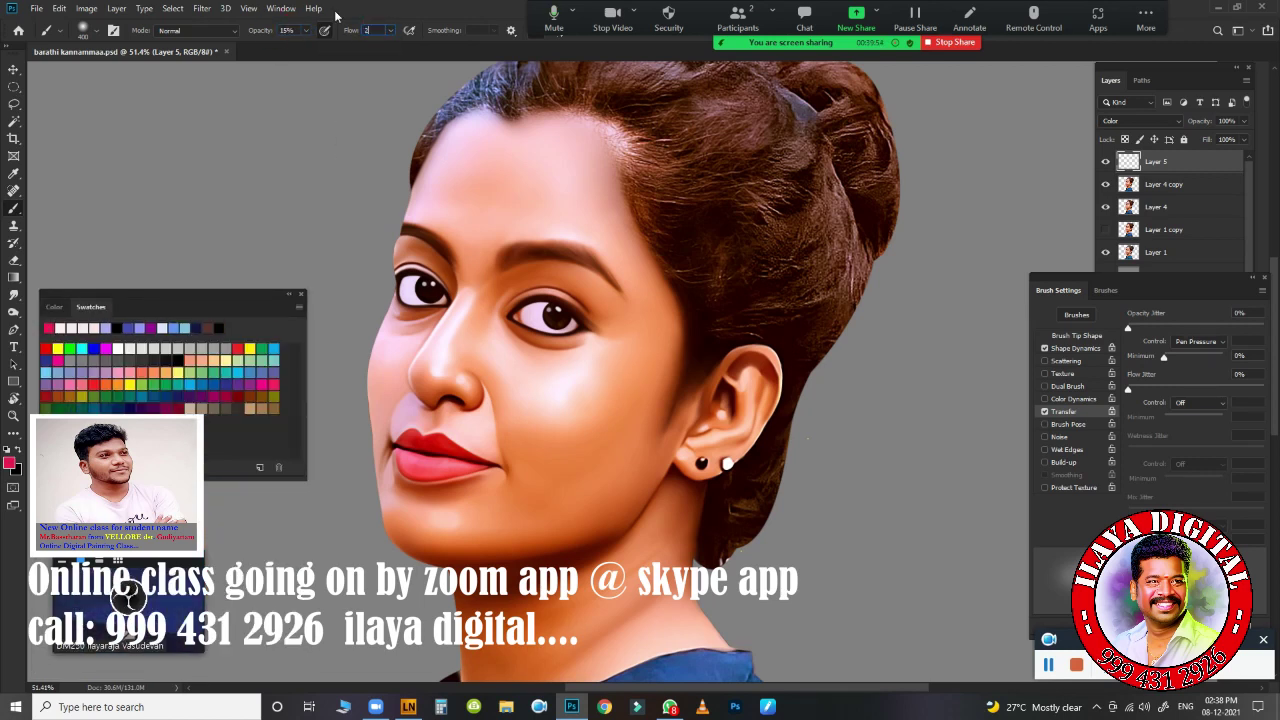
type("15")
scroll(330, 590, "up", 3)
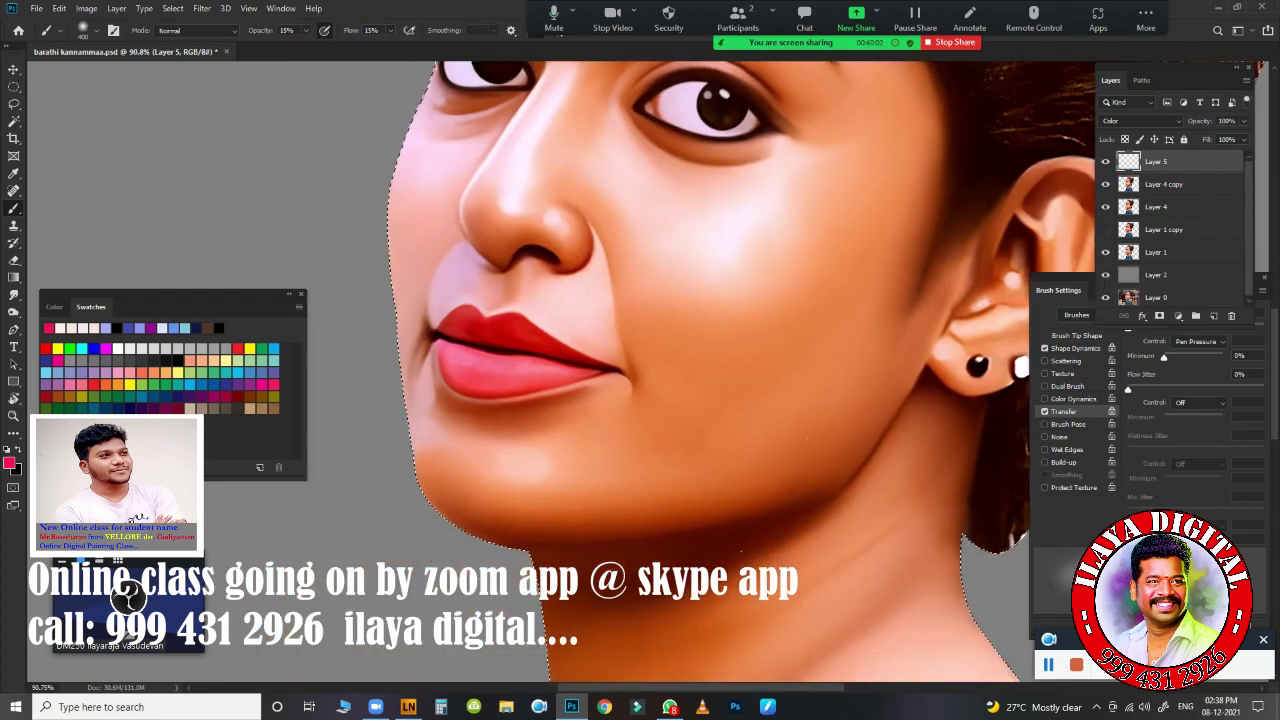
scroll(700, 370, "down", 1)
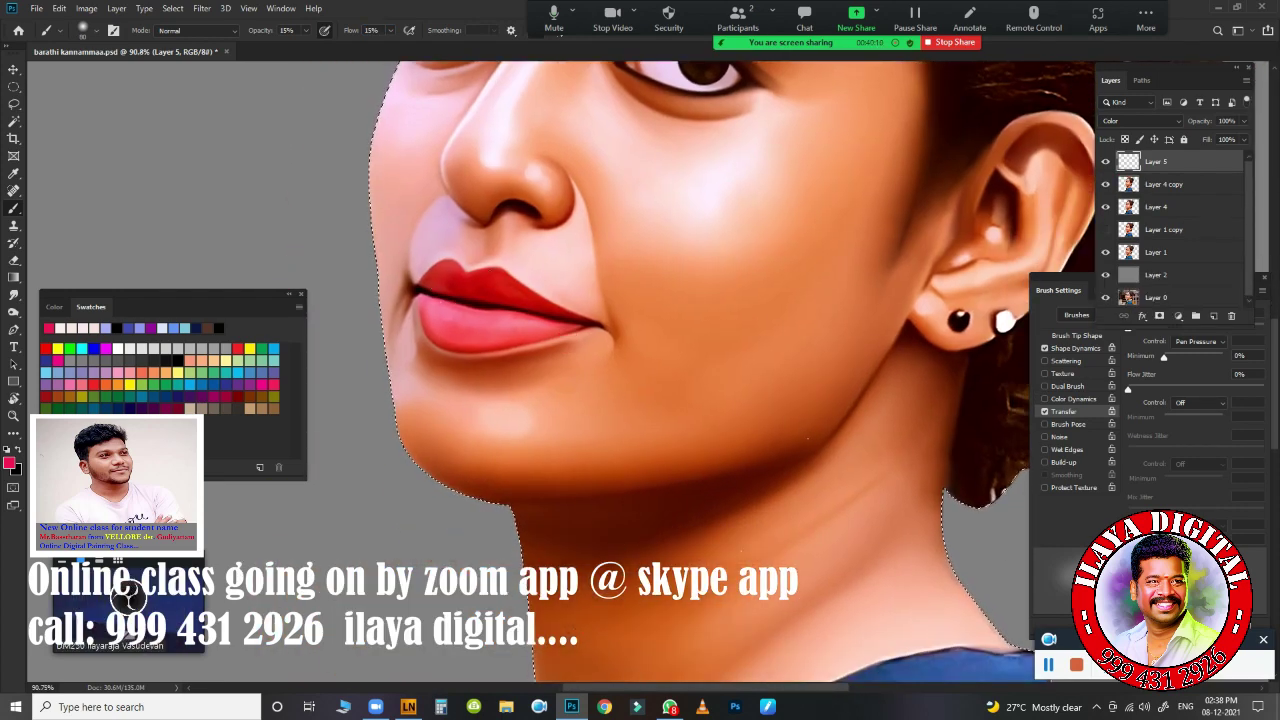
scroll(426, 464, "down", 3)
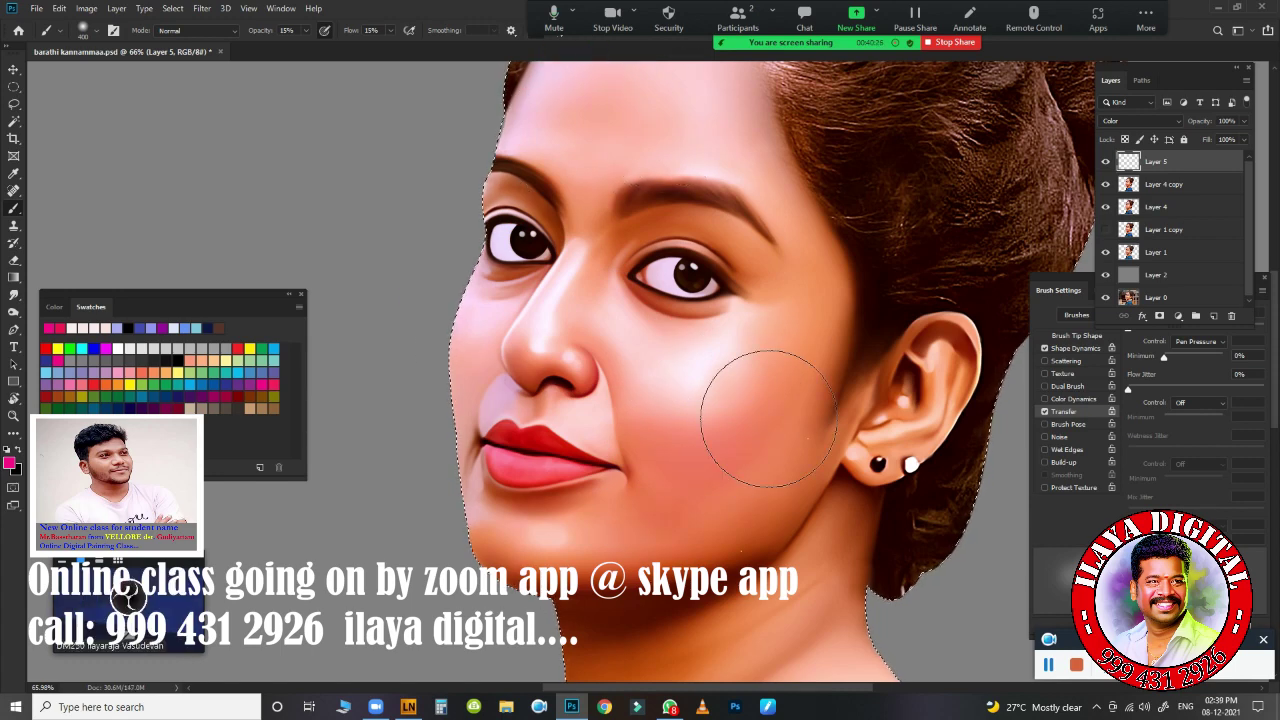
scroll(768, 418, "down", 3)
scroll(814, 303, "up", 1)
- Cycle Layer 5's blend mode and switch to a 250 px eraser
left_click(1140, 120)
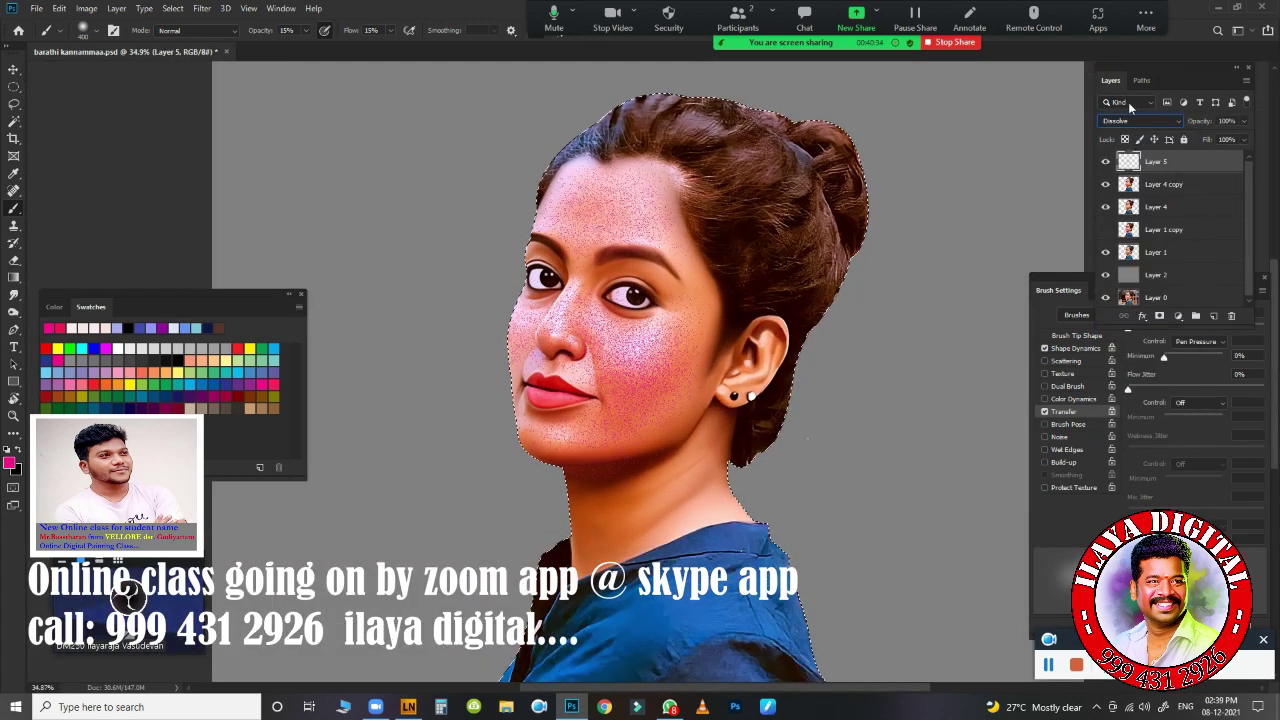
key("Down")
key("Down")
key("Down")
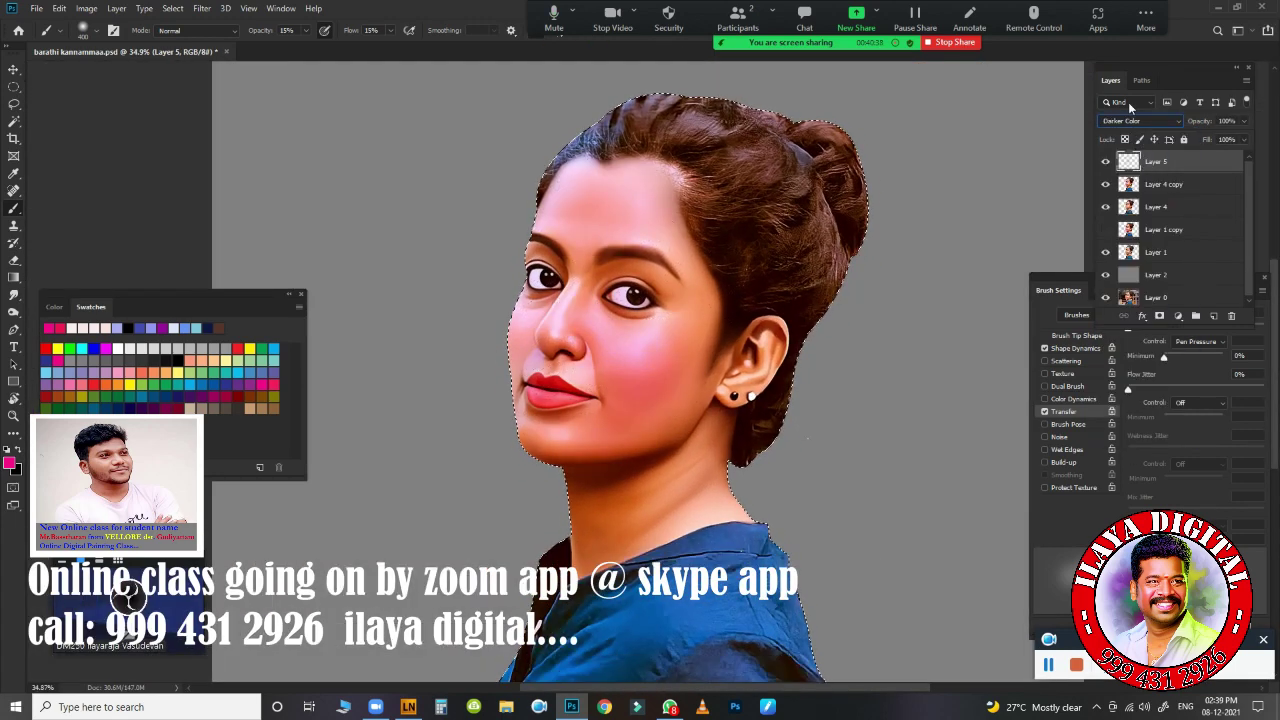
key("Down")
key("Down")
key("Down")
key("Down")
key("Down")
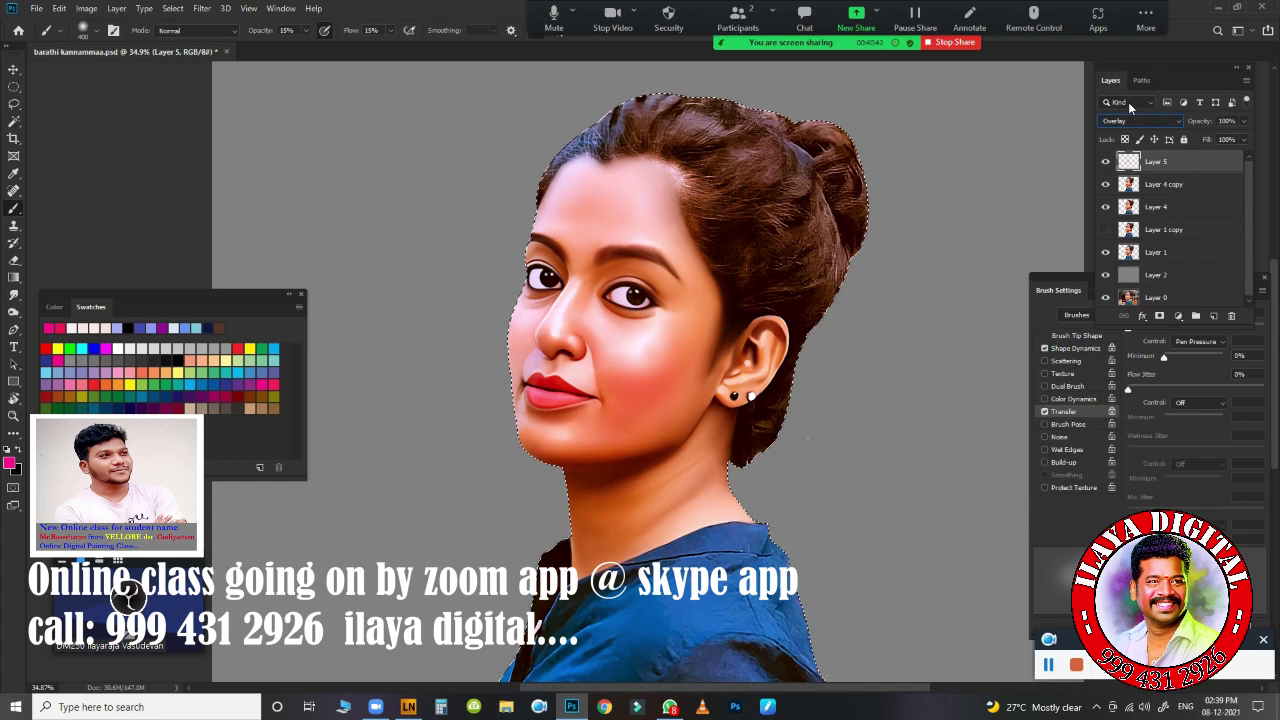
key("Down")
key("Down")
key("Down")
key("Down")
key("Down")
key("Down")
key("Down")
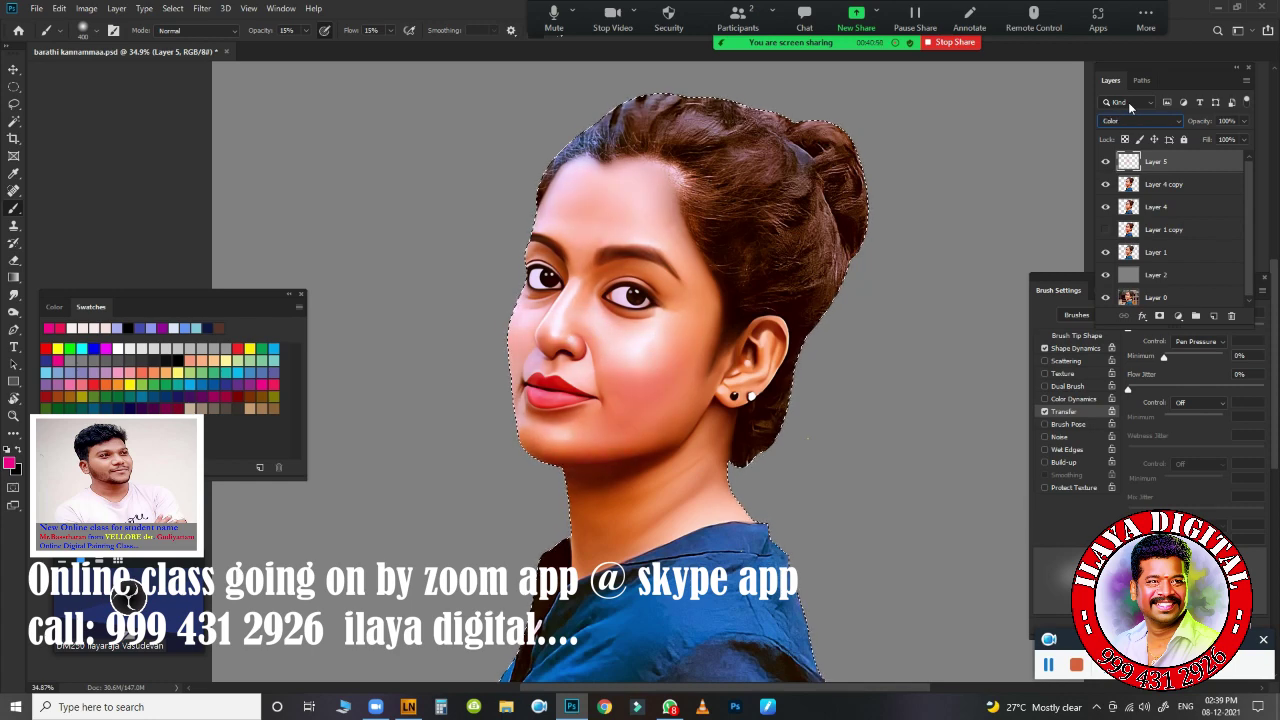
scroll(625, 432, "up", 3)
key("e")
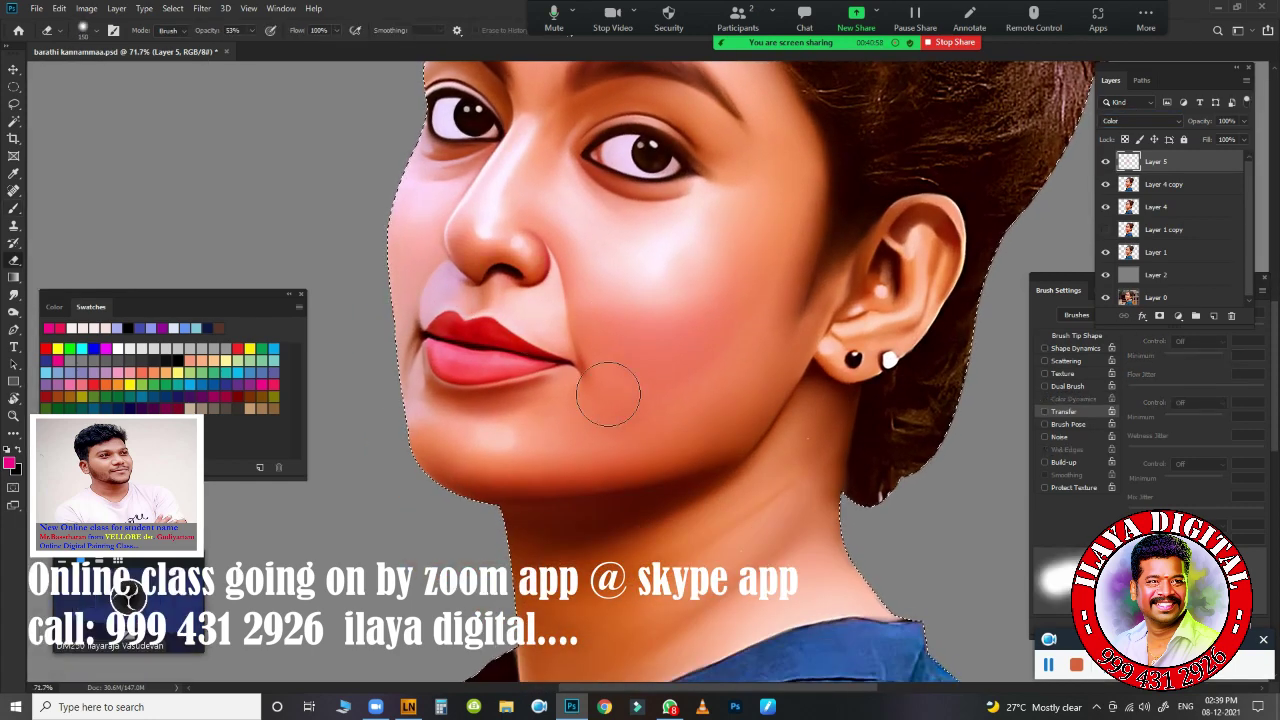
key("bracketright")
key("bracketright")
key("bracketright")
- Soften Layer 5 with a 15.3 px Gaussian Blur and hide the layer
left_click(202, 8)
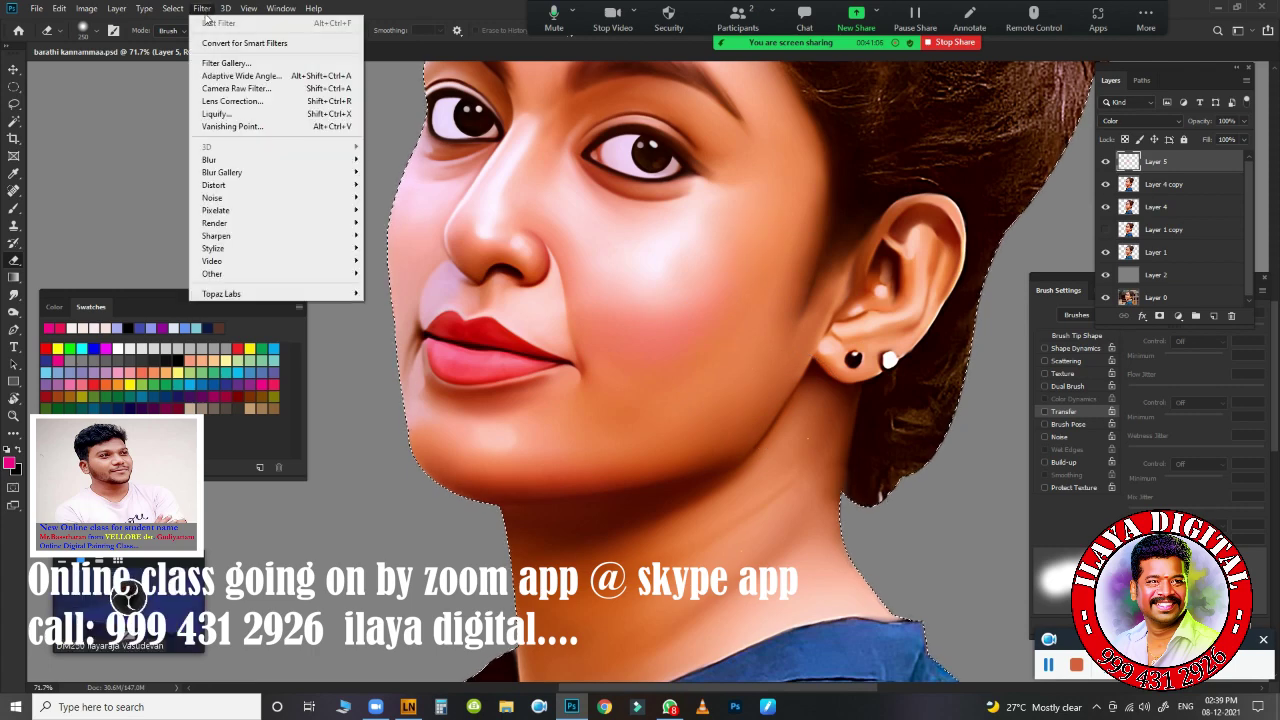
left_click(393, 209)
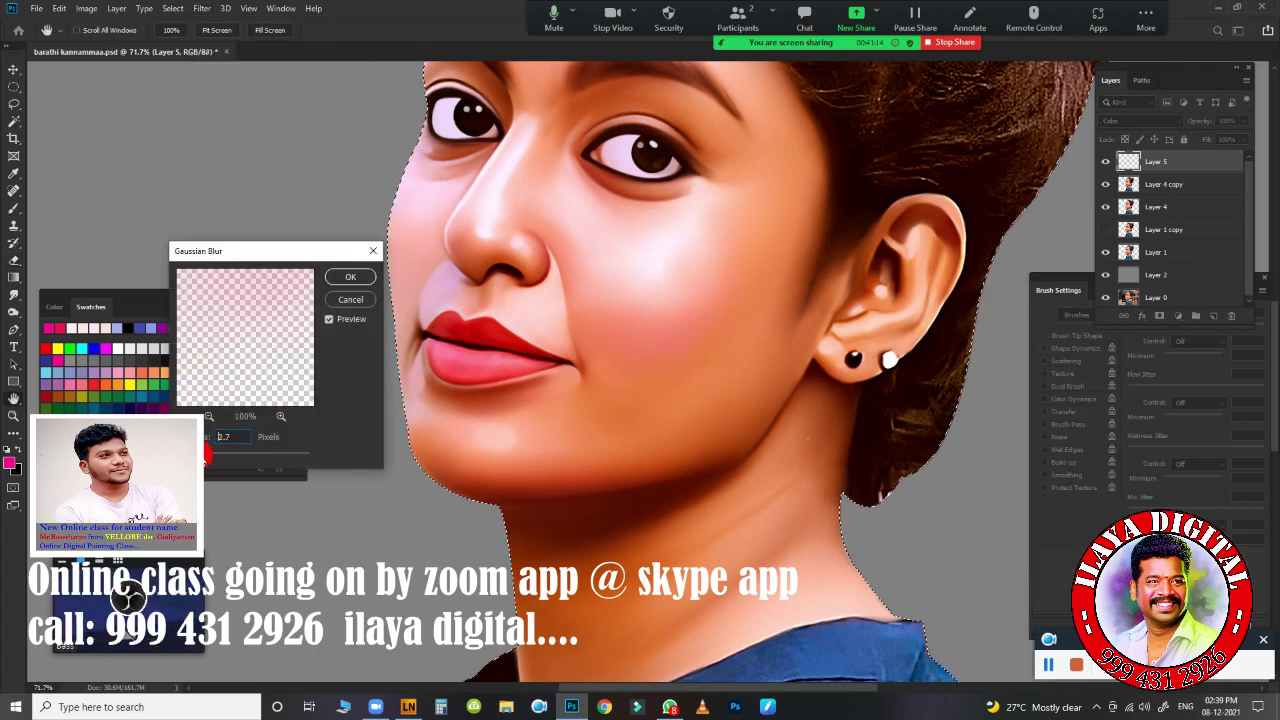
left_click(350, 276)
key("ctrl+0")
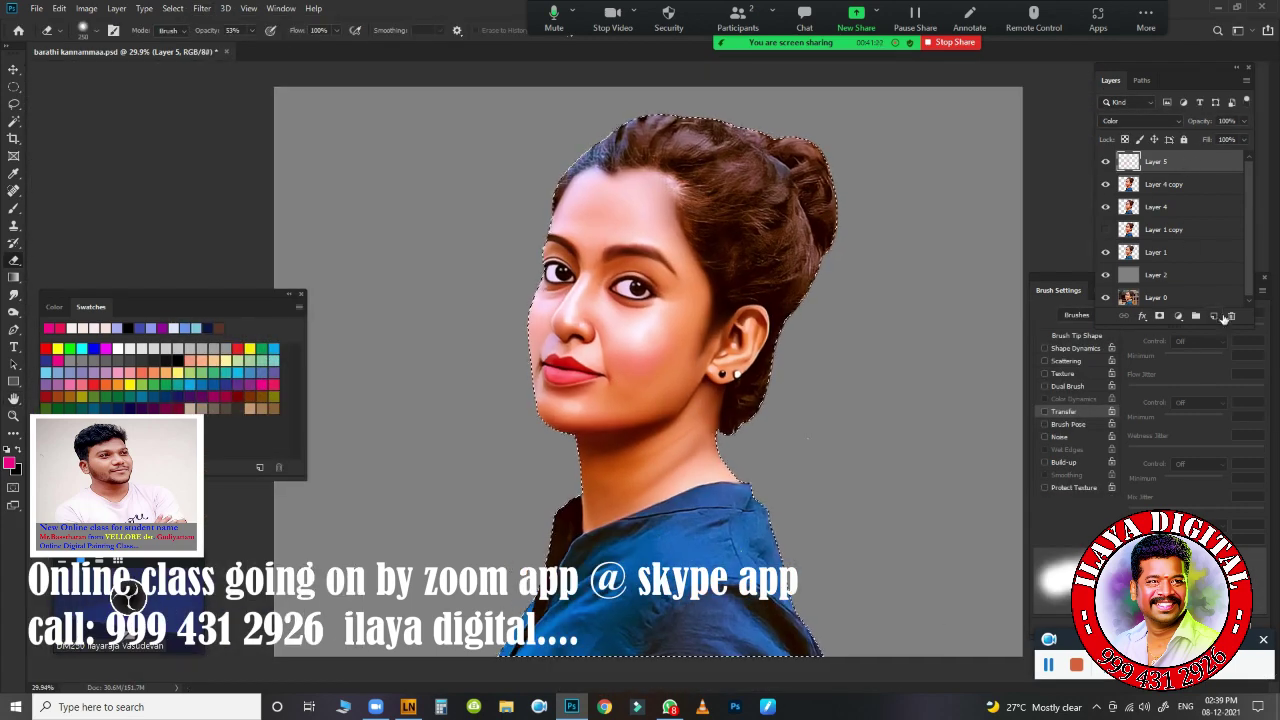
key("ctrl+comma")
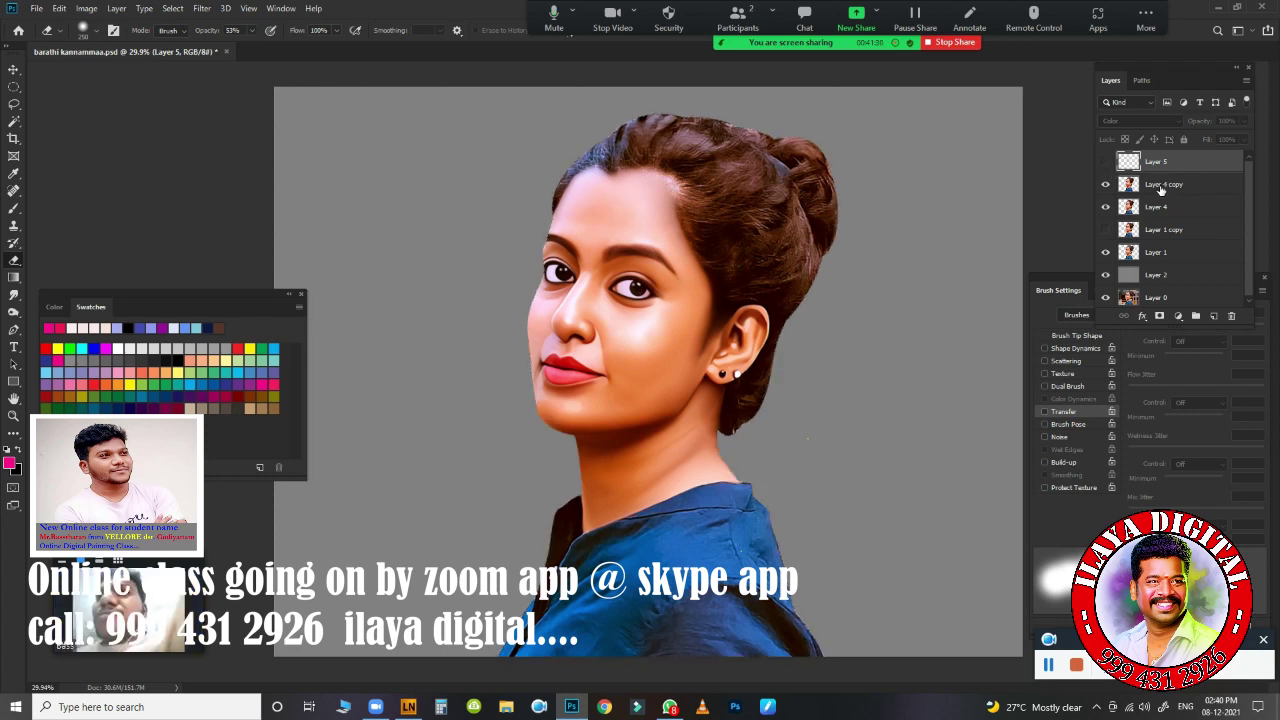
- Set Layer 4 copy's Color Balance midtones to +21/-11/-18
left_click(1163, 184)
key("ctrl+d")
key("ctrl+b")
left_click_drag(839, 243, 855, 213)
left_click_drag(839, 228, 827, 232)
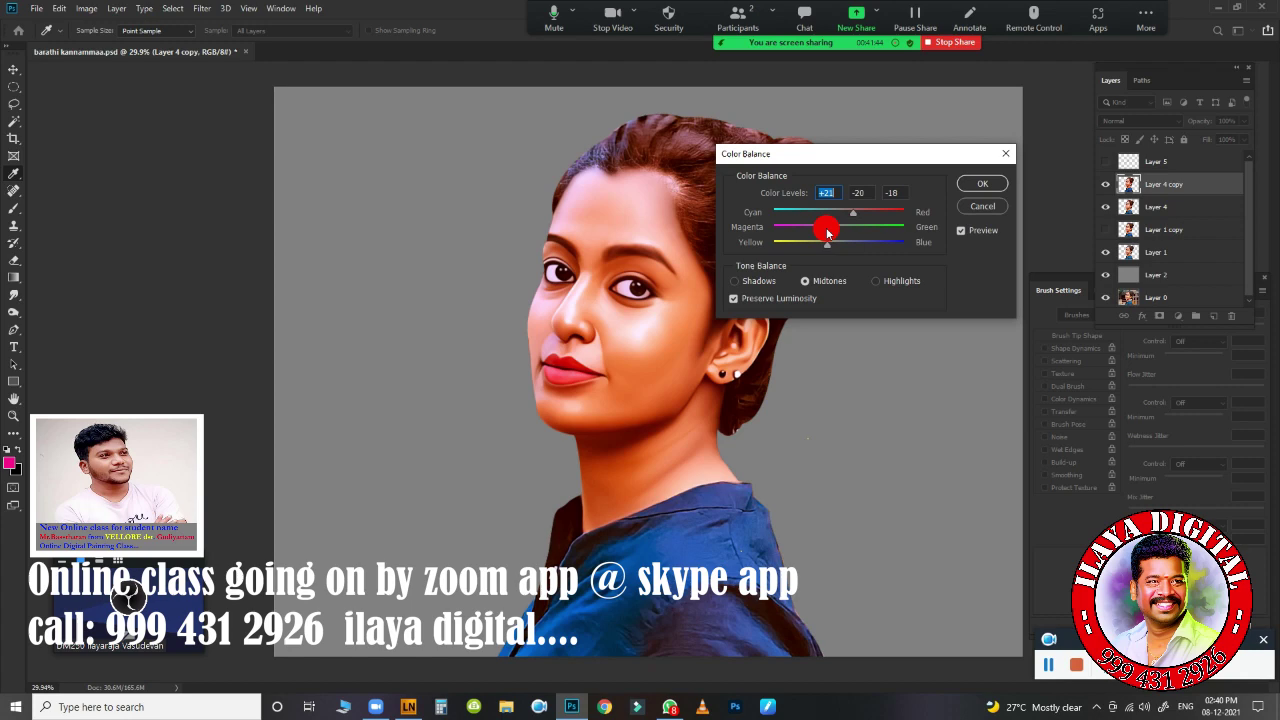
left_click(970, 188)
- Adjust Layer 4 copy's Color Balance highlights, setting blue to +27
key("ctrl+b")
key("Escape")
scroll(686, 343, "up", 2)
key("ctrl+m")
key("Escape")
key("e")
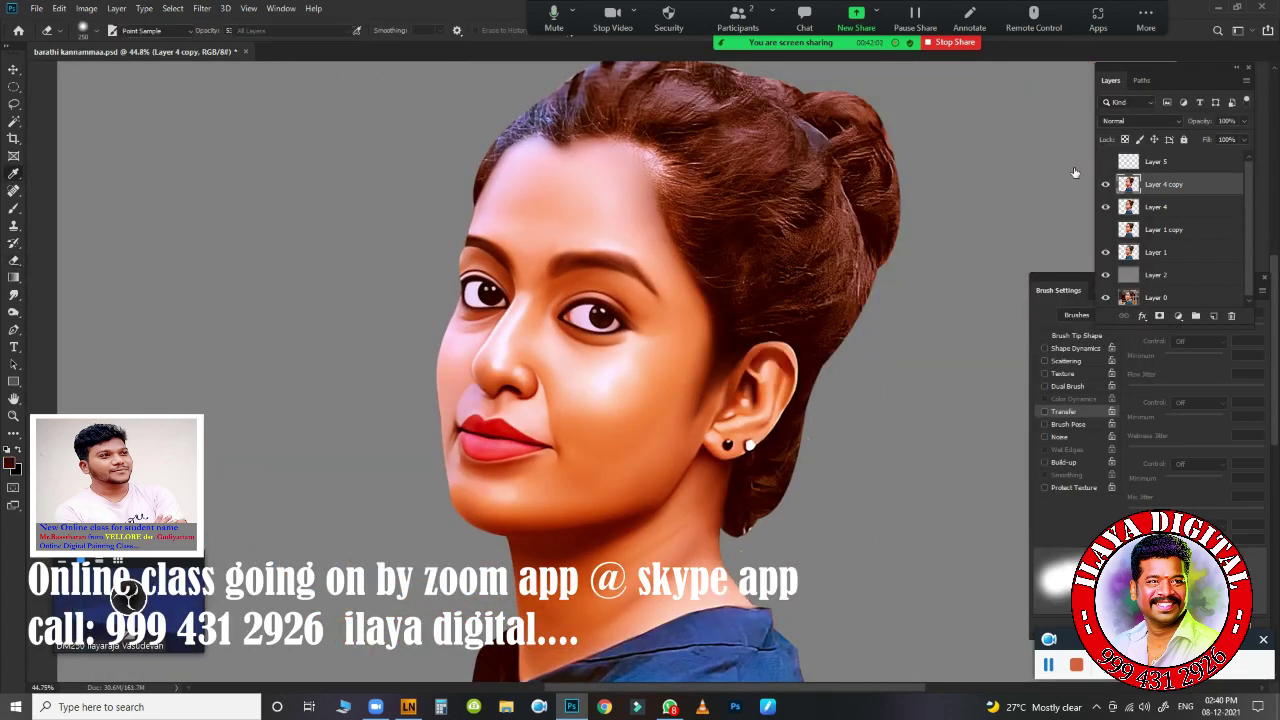
key("ctrl+b")
left_click_drag(888, 246, 840, 249)
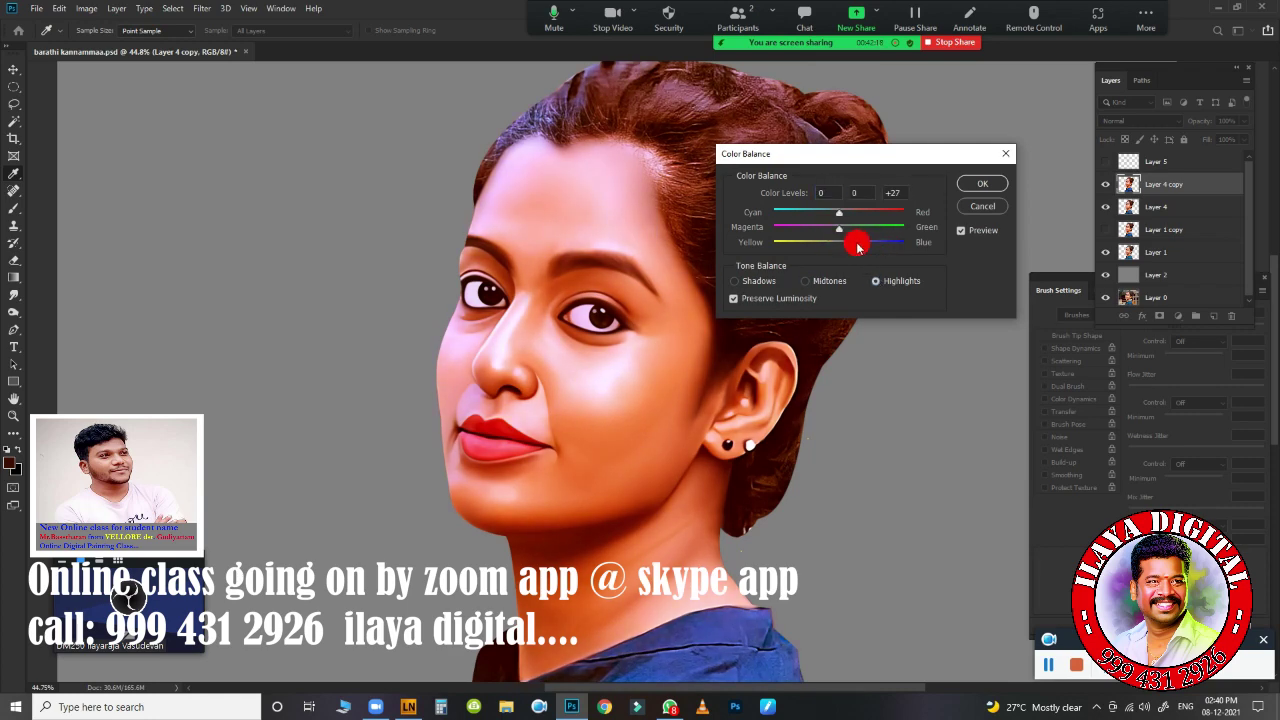
left_click(982, 183)
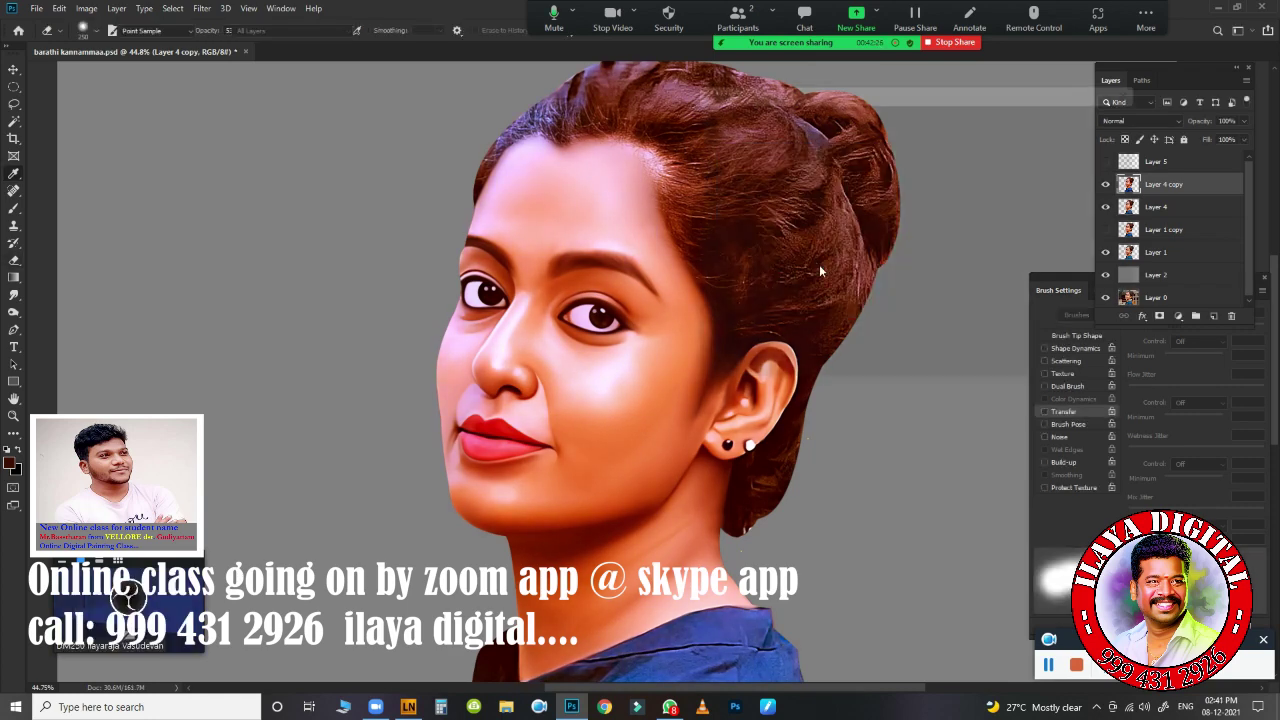
- Apply a Curves adjustment on the Blue channel
key("ctrl+m")
left_click(772, 141)
left_click(776, 189)
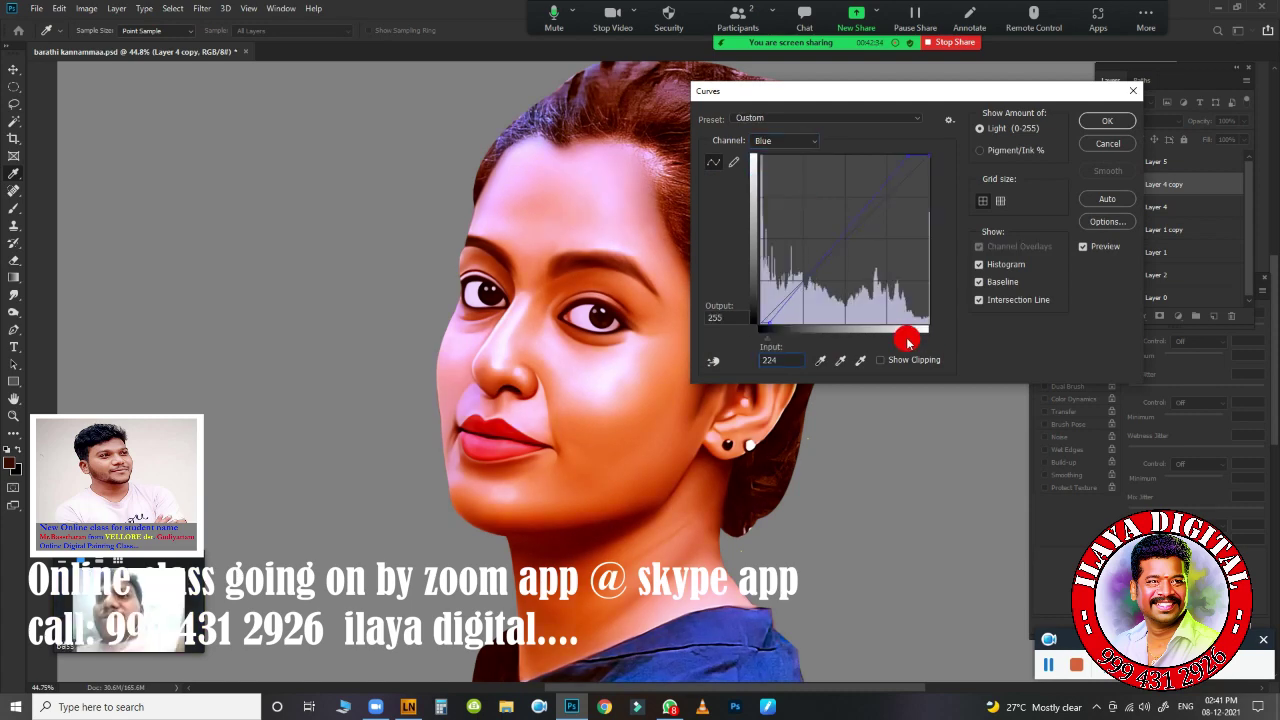
key("Return")
scroll(708, 294, "down", 3)
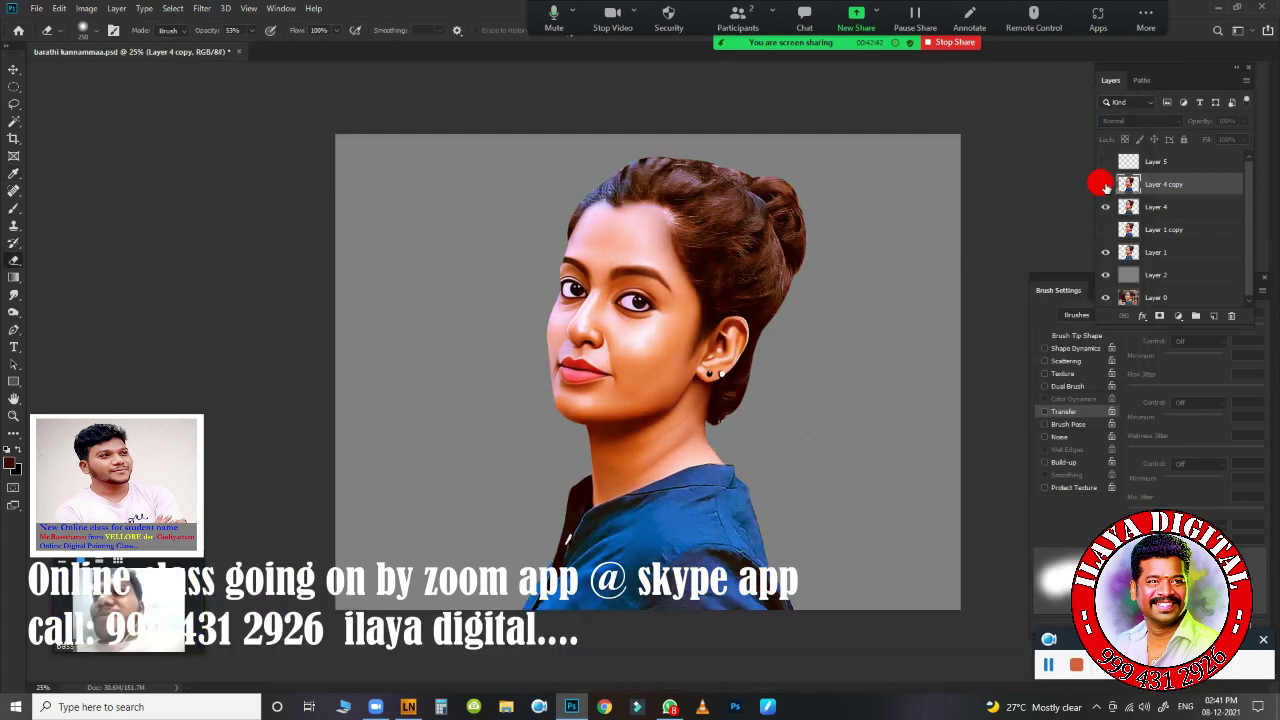
- Cancel trial Color Balance and Curves adjustments and fit the image on screen
scroll(640, 360, "up", 4)
left_click_drag(202, 623, 422, 523)
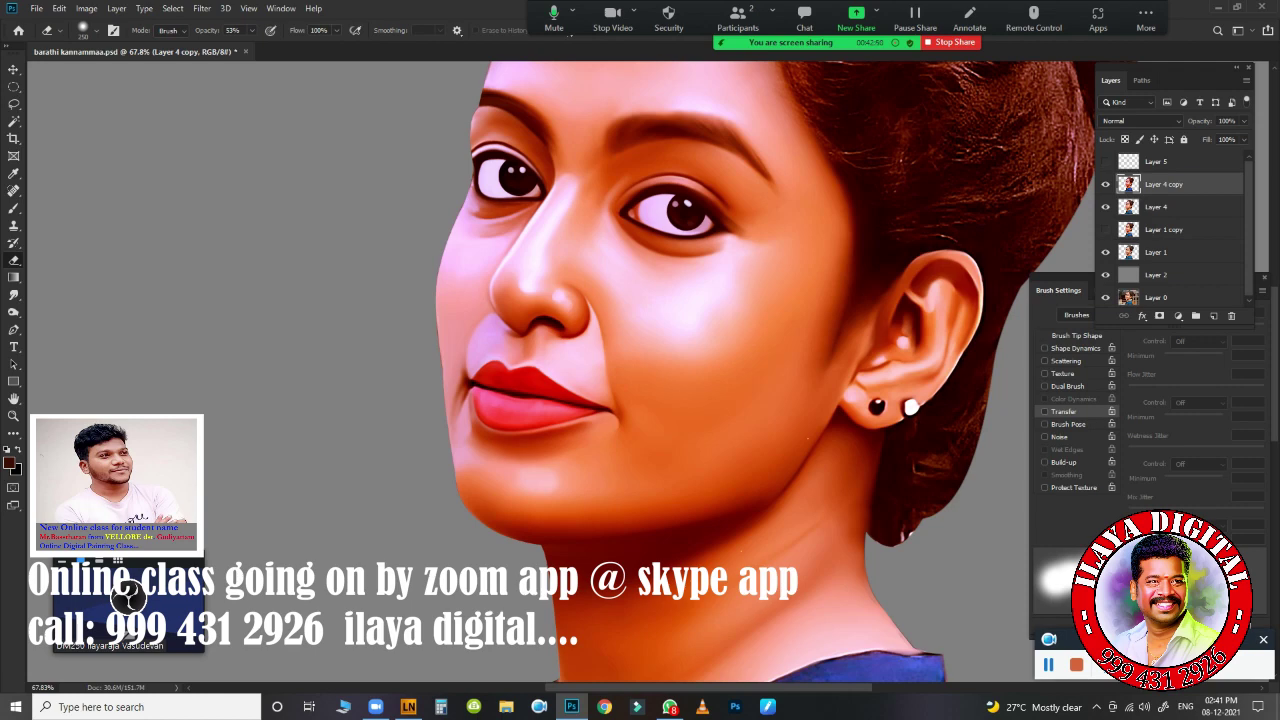
key("ctrl+b")
key("Escape")
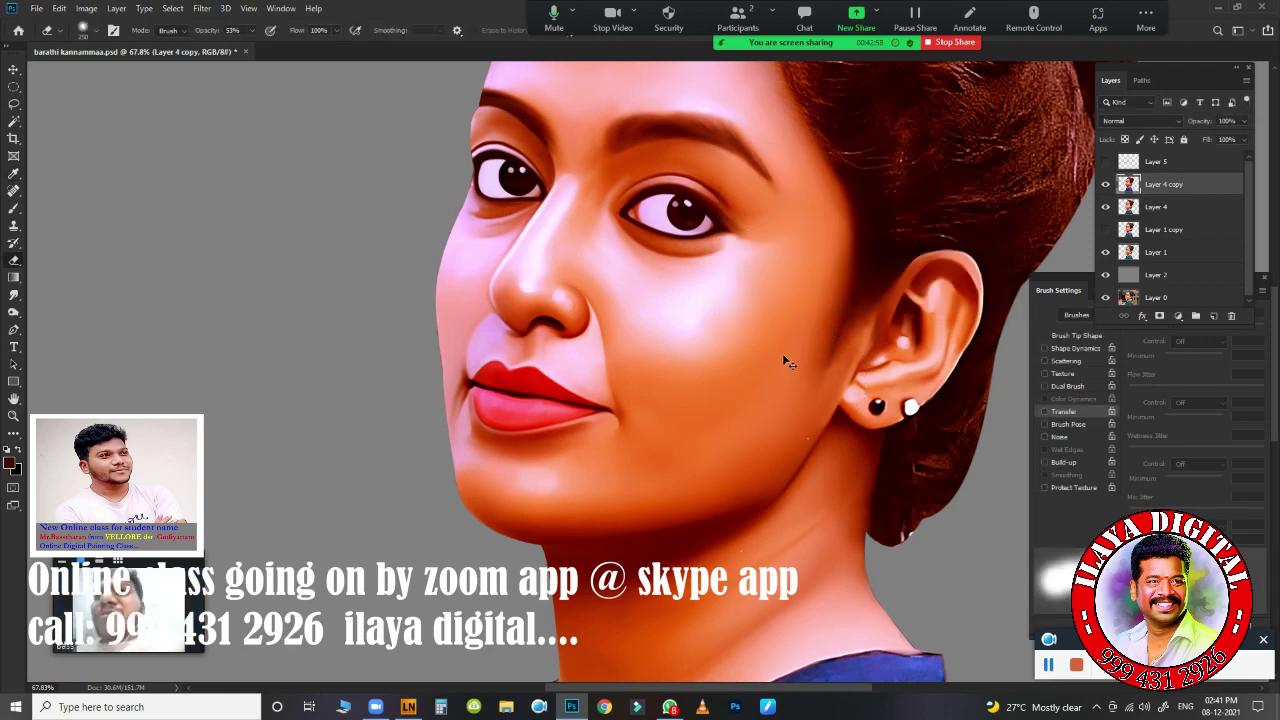
key("ctrl+m")
left_click(1106, 146)
key("ctrl+0")
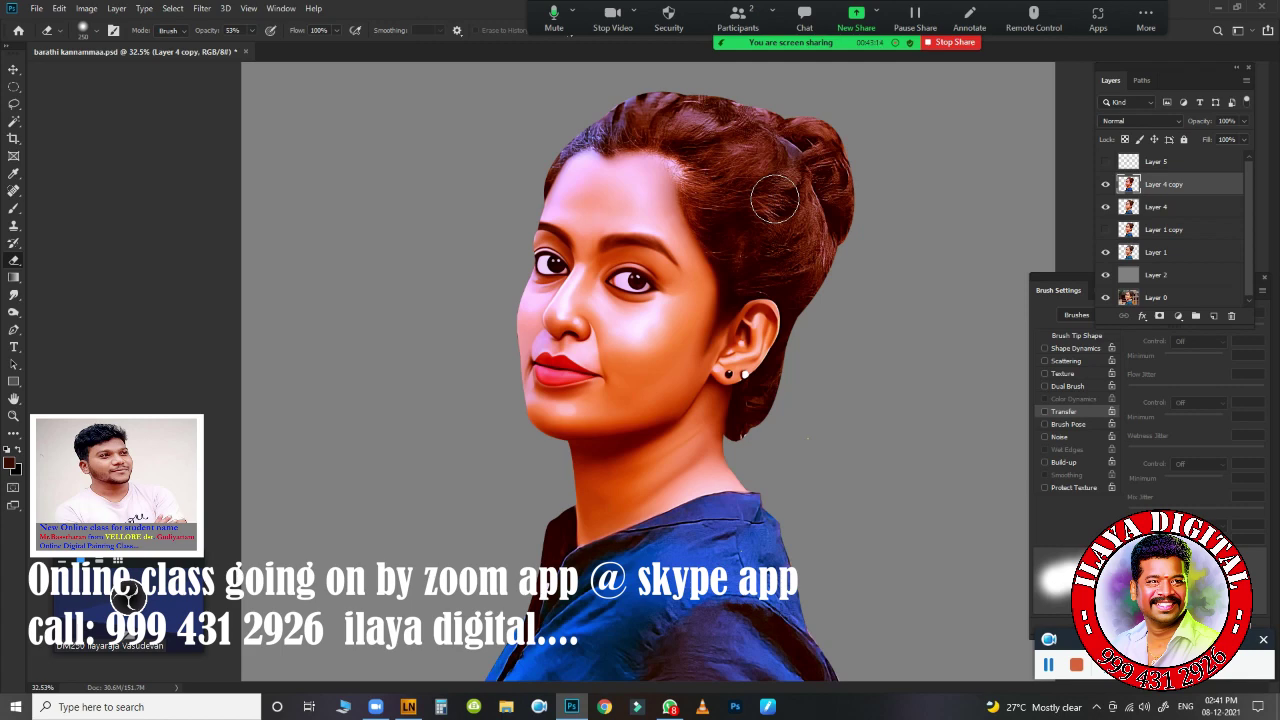
- Show and select Layer 5, and hide Layer 4
left_click(1105, 161)
left_click(1160, 161)
left_click(1105, 206)
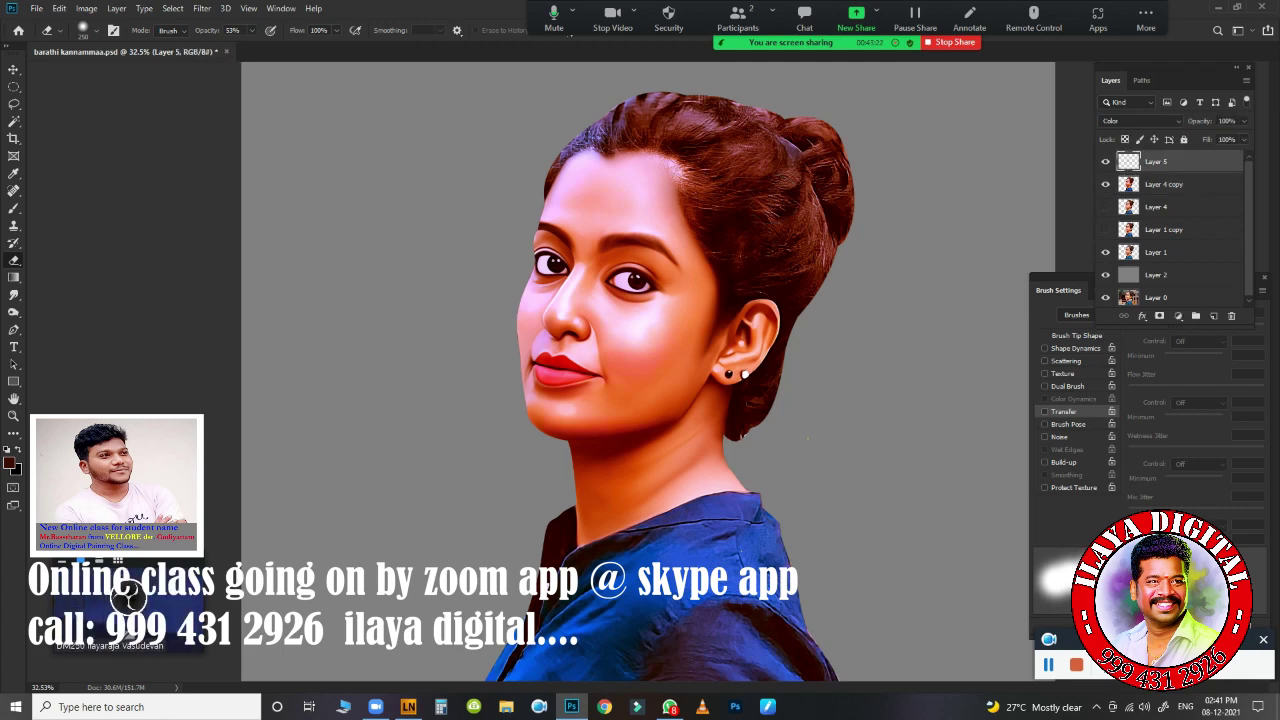
scroll(590, 282, "up", 3)
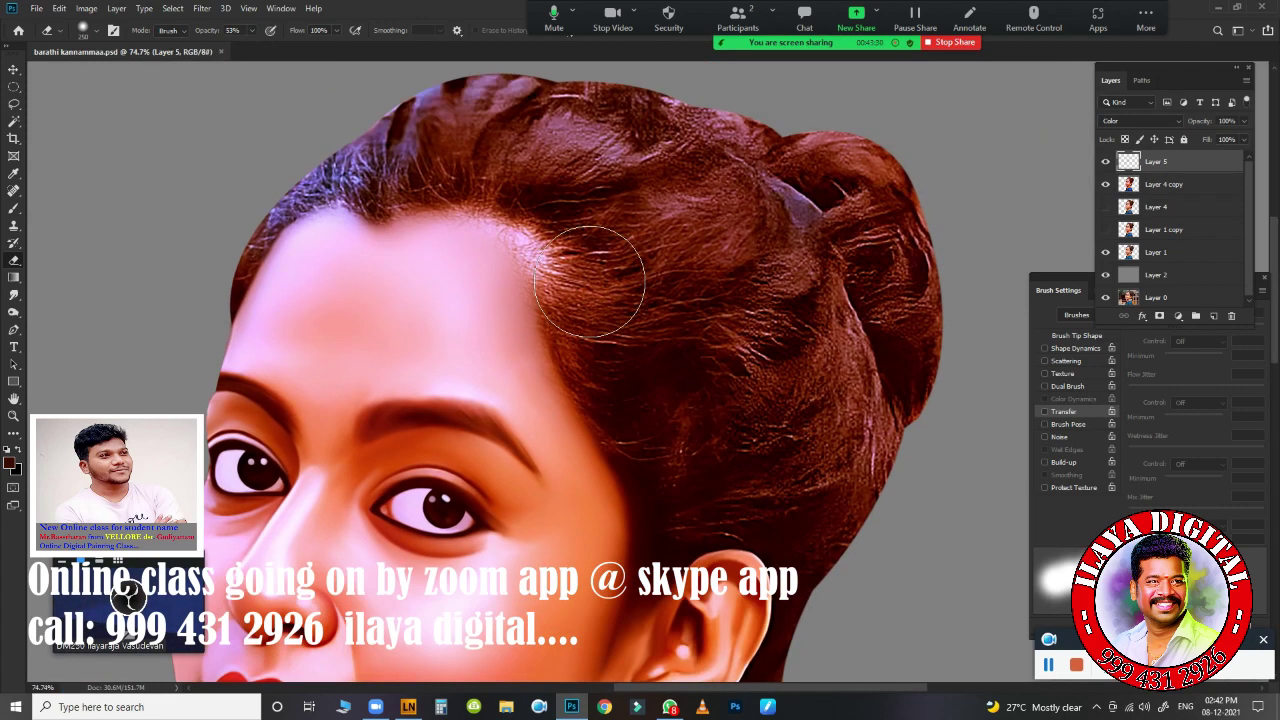
- Switch to the Smudge tool with the Triangle - Dots brush tip
right_click(598, 330)
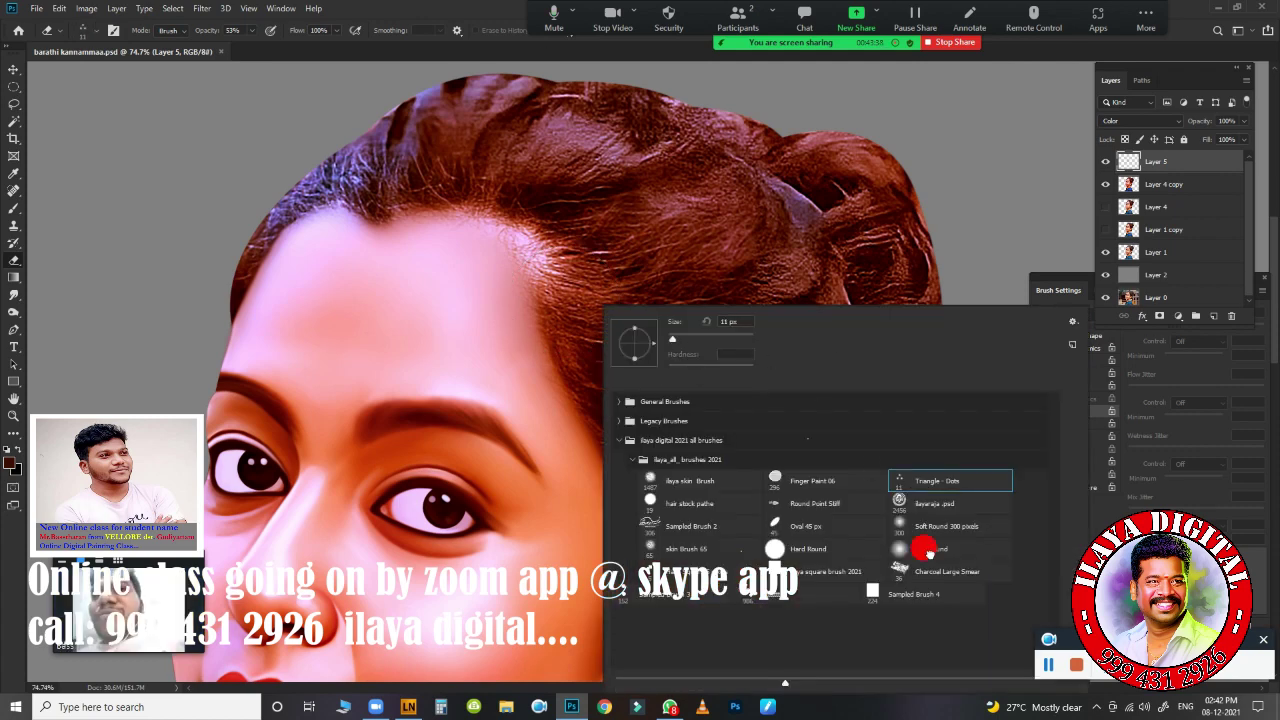
key("Escape")
key("r")
right_click(808, 480)
double_click(808, 480)
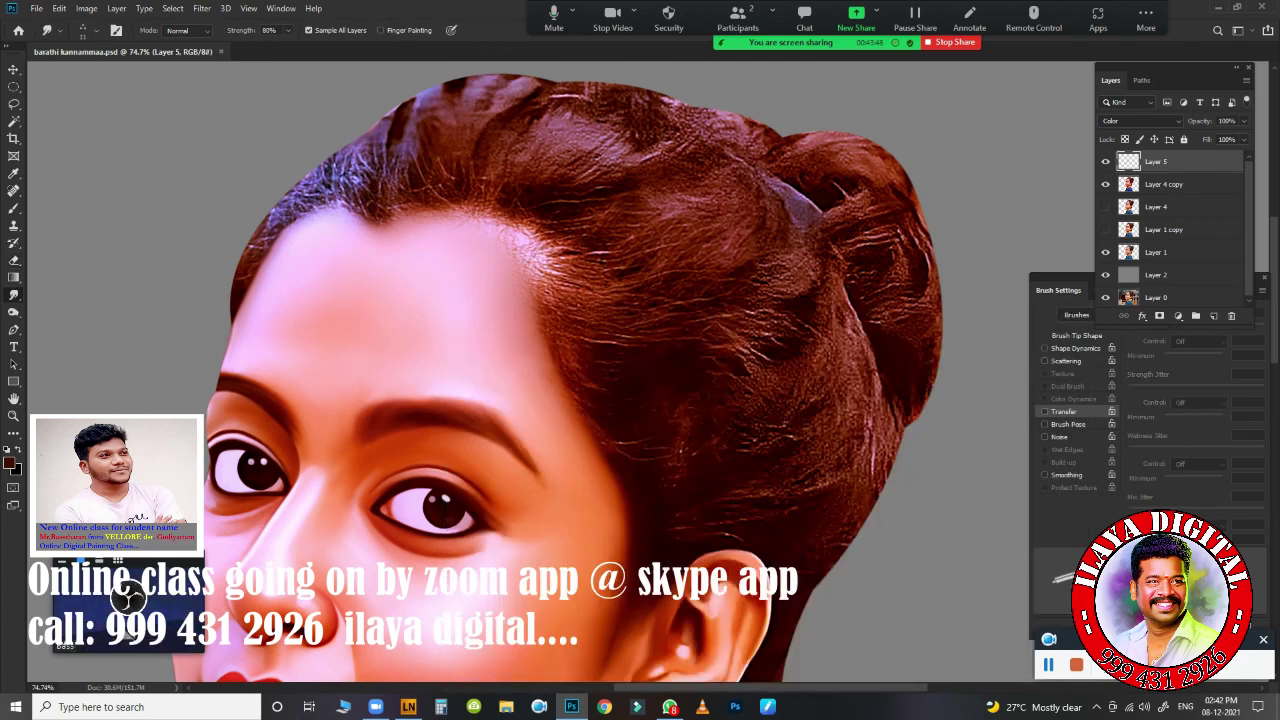
left_click(1076, 336)
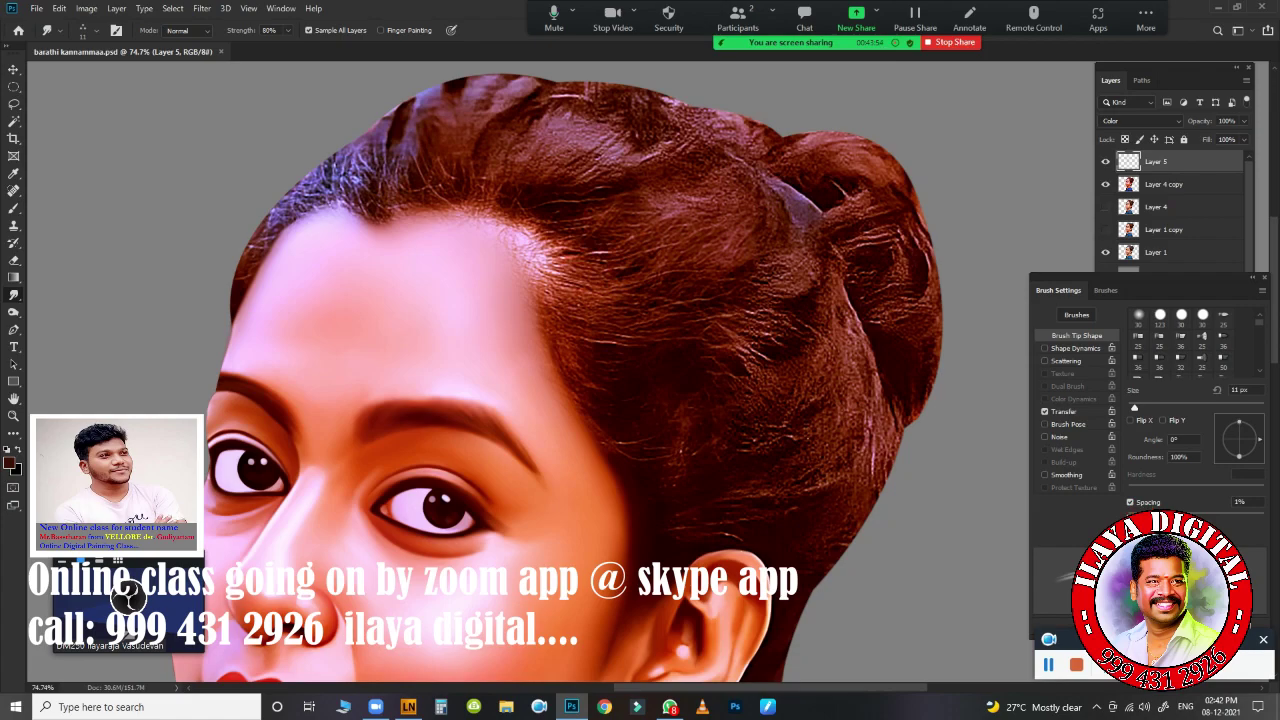
- Enlarge the smudge brush to 25 px and set Layer 5 to Normal blending
scroll(657, 364, "up", 2)
scroll(711, 237, "down", 2)
scroll(809, 309, "up", 4)
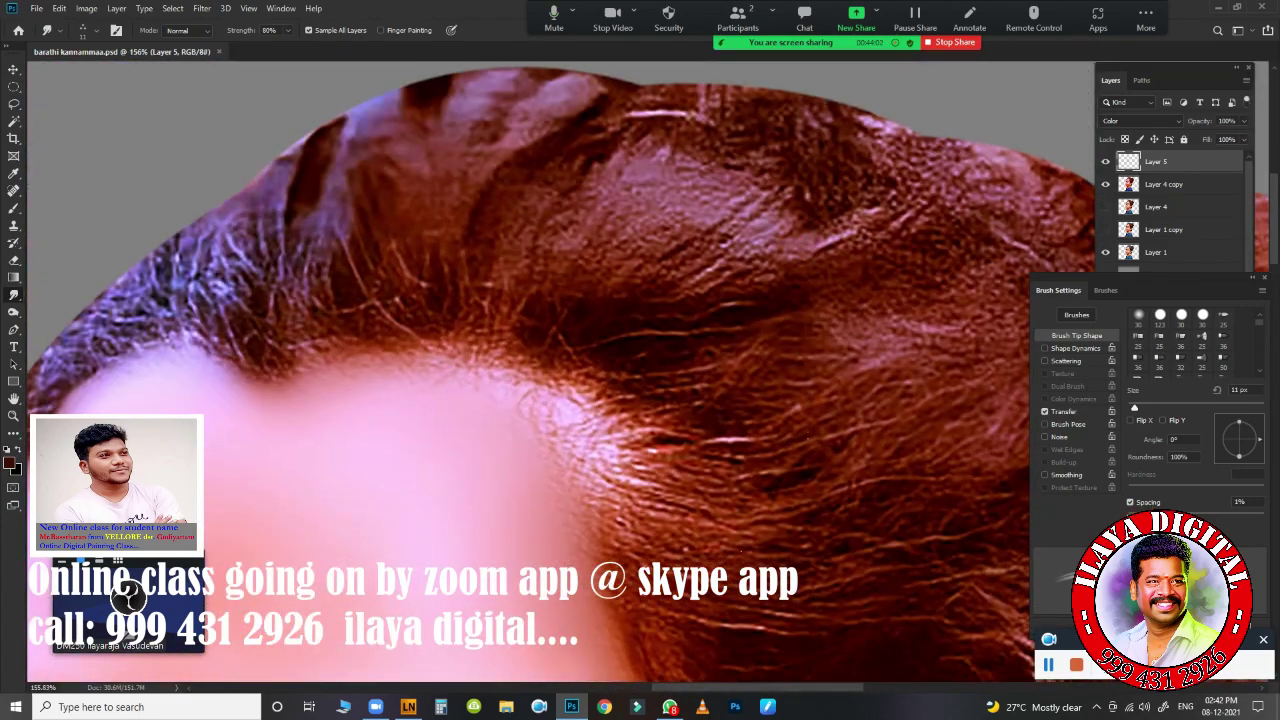
key("bracketright")
key("bracketright")
key("bracketright")
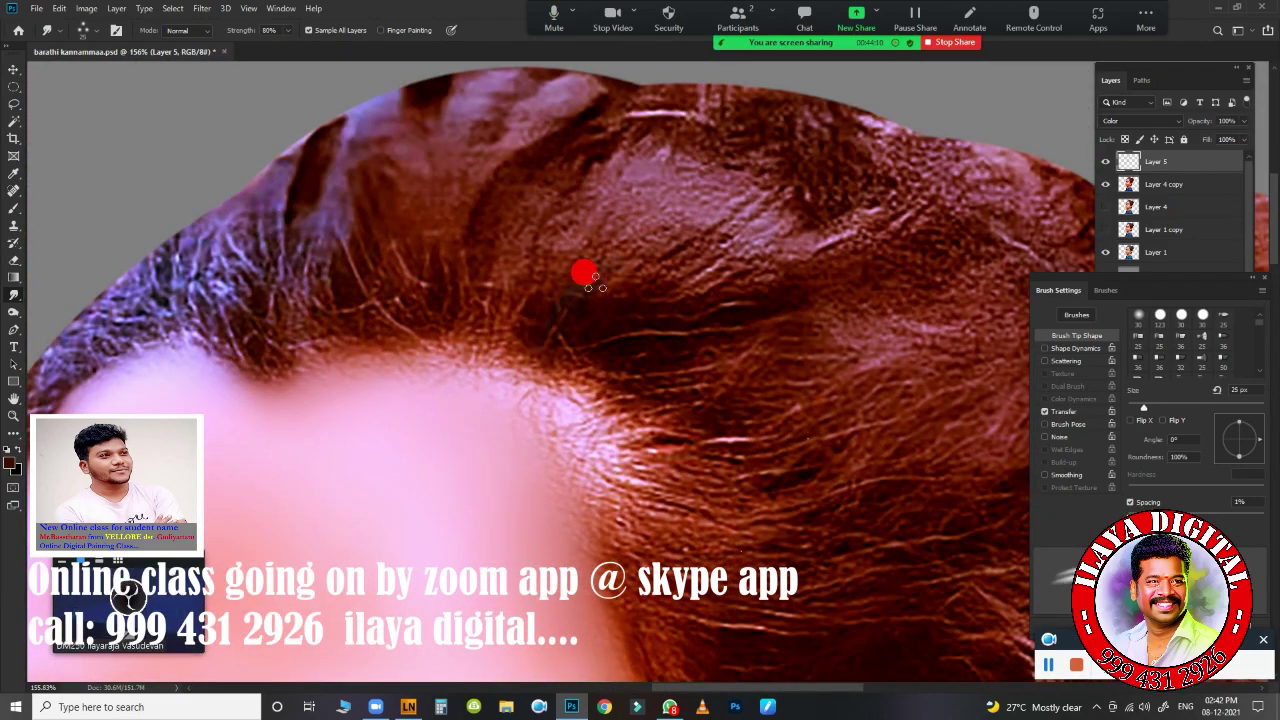
left_click(1140, 120)
left_click(1112, 138)
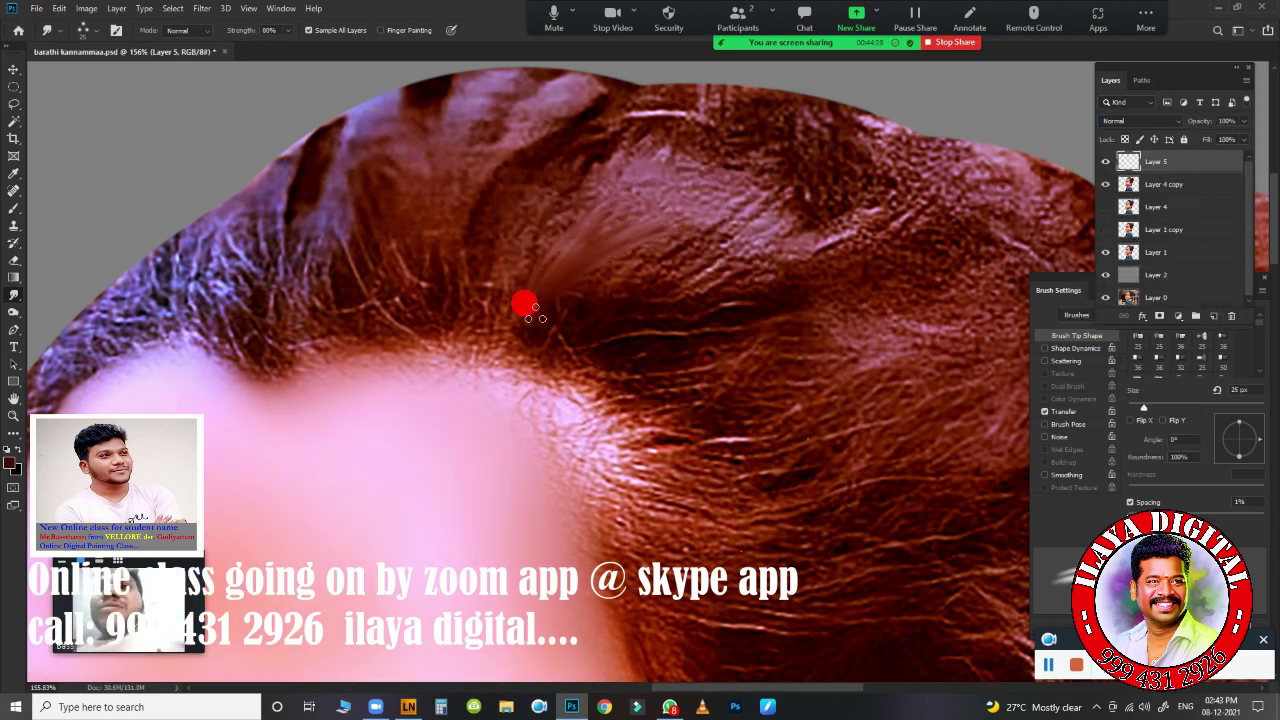
- Smudge the hair strands above the ear up and to the right
left_click_drag(523, 302, 655, 242)
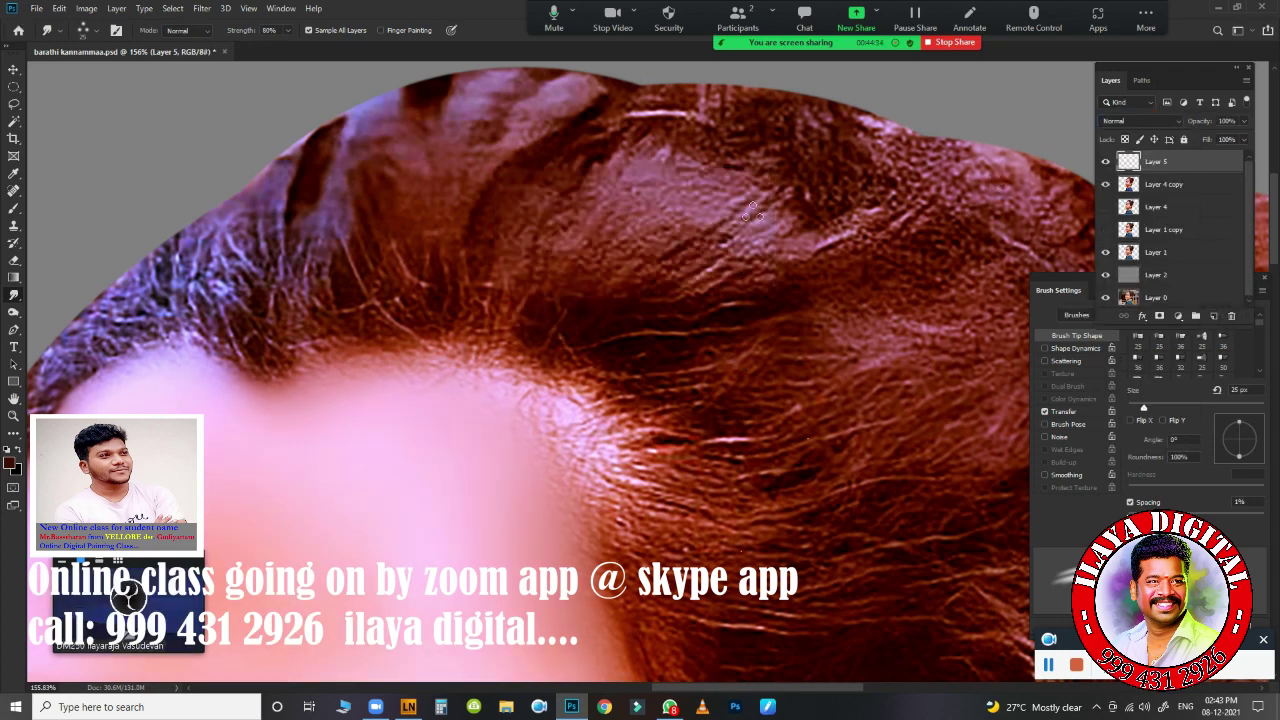
key("ctrl+alt+i")
key("Escape")
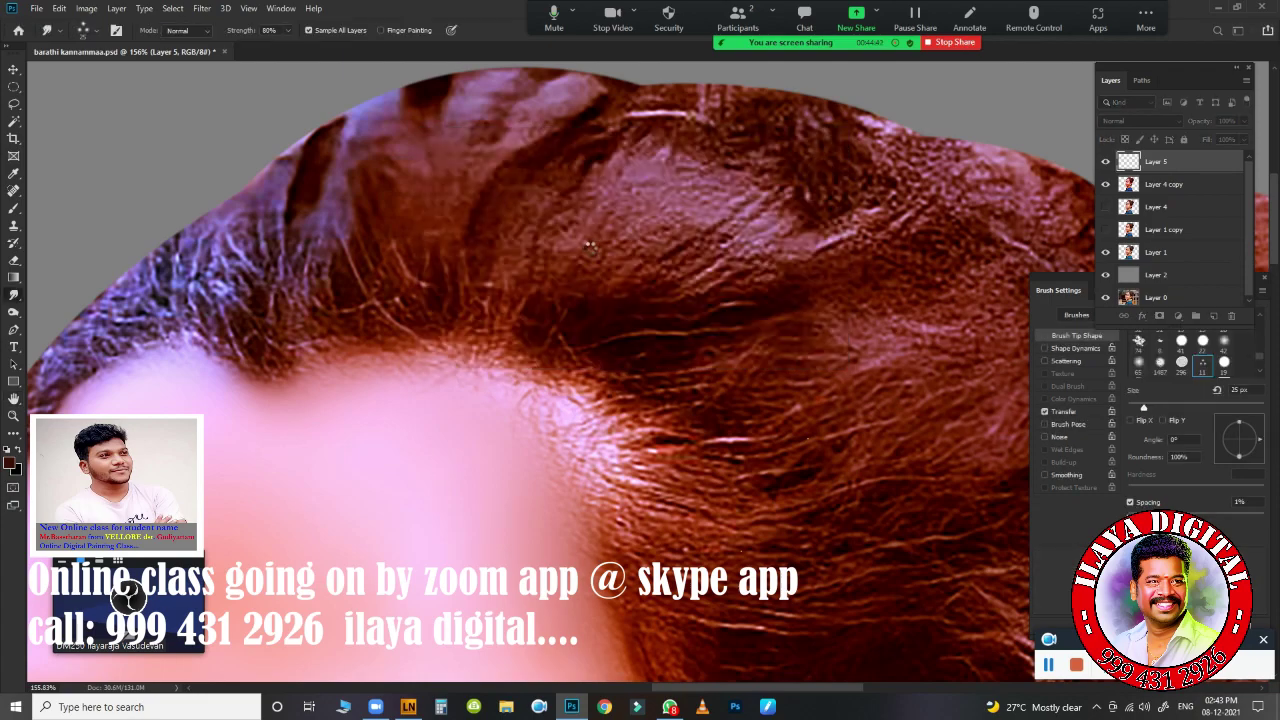
left_click_drag(714, 300, 668, 267)
scroll(668, 267, "down", 3)
scroll(703, 326, "up", 5)
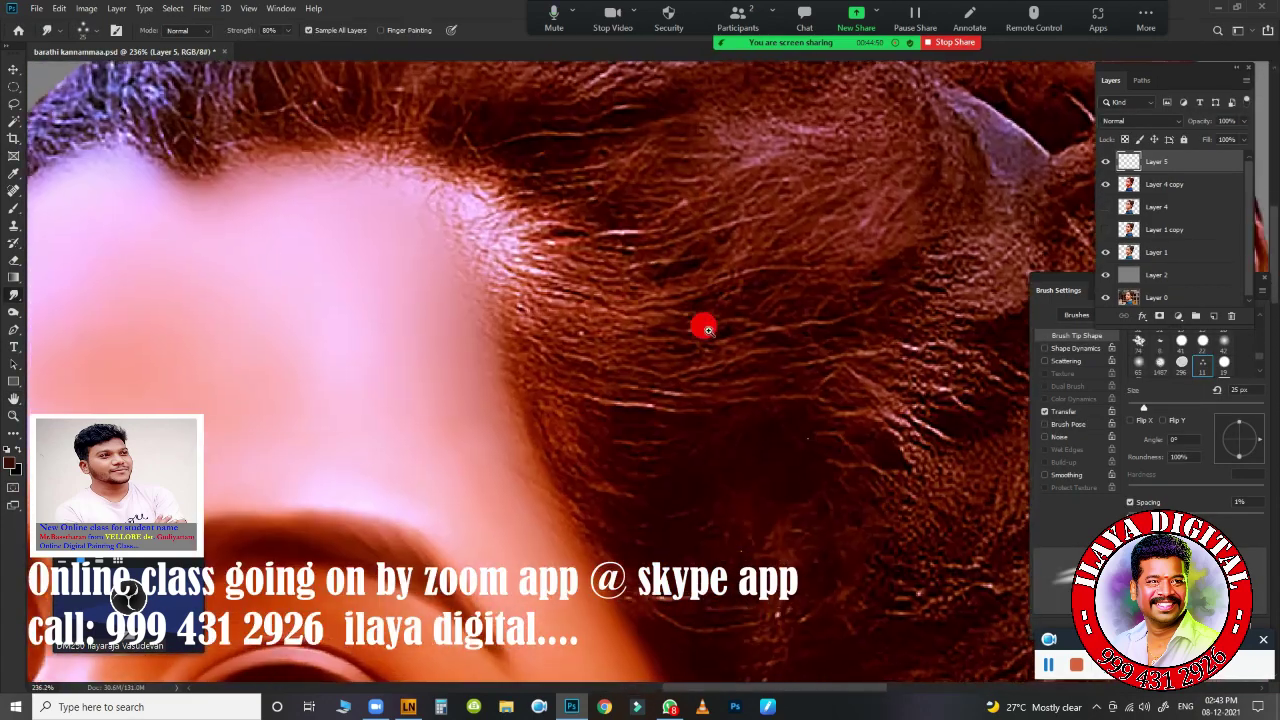
- Smudge the grainy upper and lower hair into smooth strands along their flow
mouse_move(641, 351)
left_mouse_down()
mouse_move(480, 290)
mouse_move(457, 229)
mouse_move(689, 194)
mouse_move(548, 196)
mouse_move(660, 175)
left_mouse_up()
left_click_drag(420, 180, 650, 160)
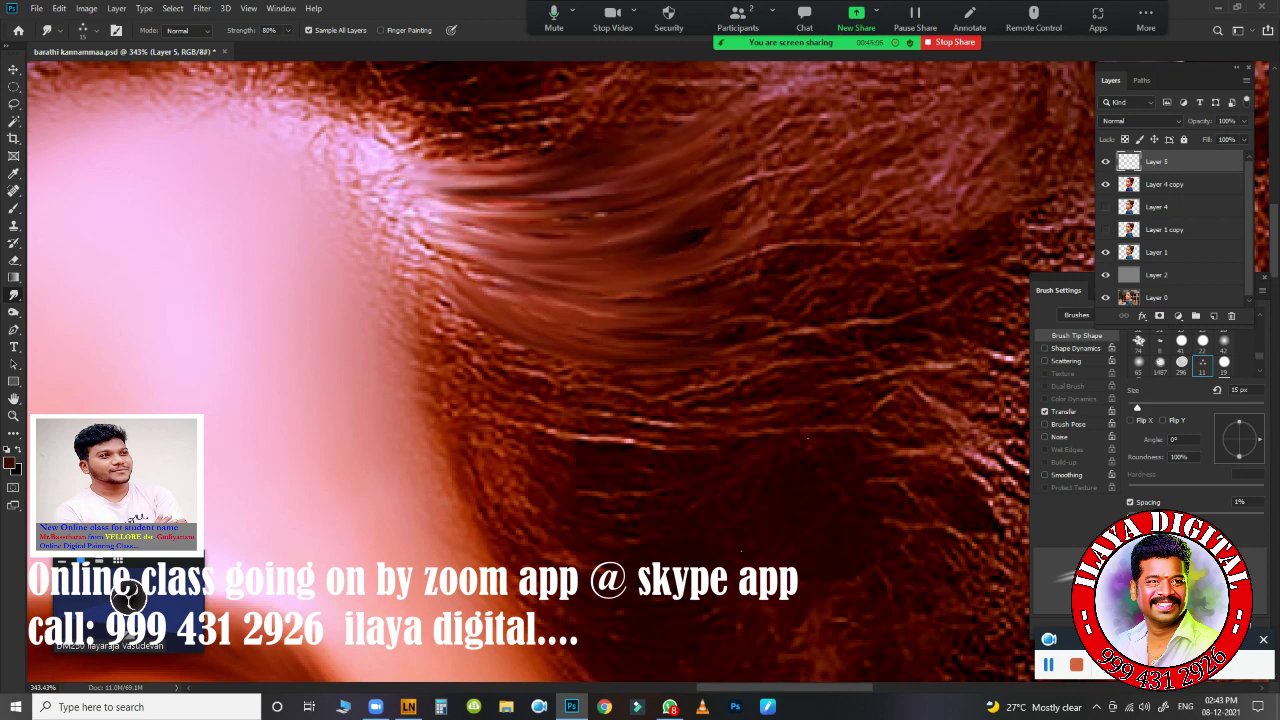
left_click_drag(450, 195, 620, 215)
left_click_drag(480, 215, 591, 214)
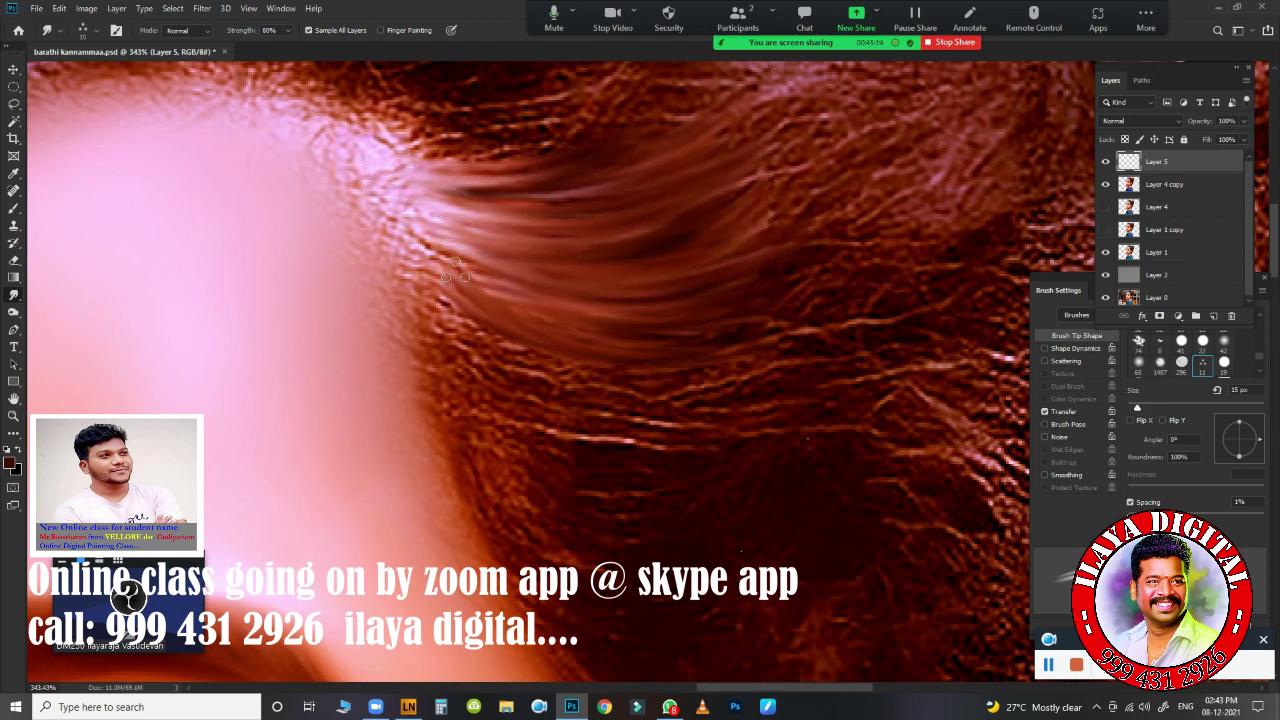
left_click_drag(455, 270, 665, 340)
mouse_move(450, 320)
left_mouse_down()
mouse_move(690, 420)
mouse_move(720, 370)
left_mouse_up()
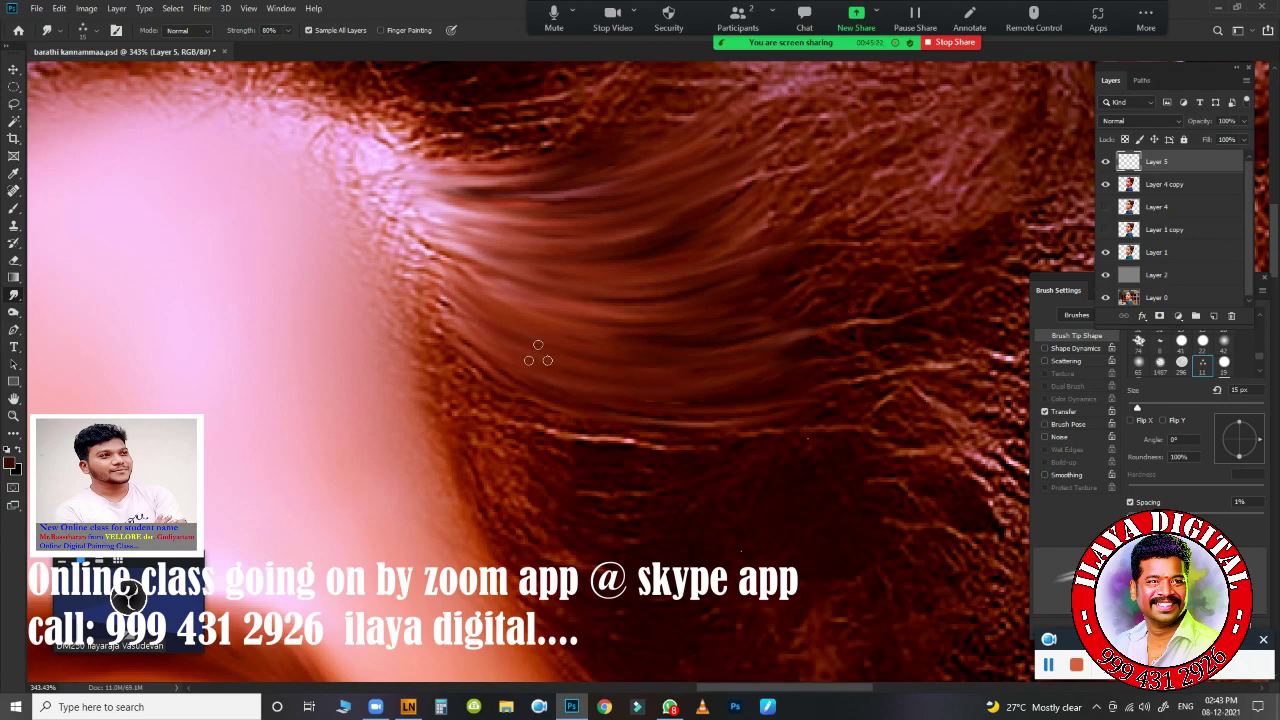
- Soften the hair texture above the ear and blend the bright stray strand in
left_click_drag(538, 352, 429, 229)
mouse_move(749, 349)
left_mouse_down()
mouse_move(558, 298)
mouse_move(731, 297)
mouse_move(706, 400)
mouse_move(736, 353)
mouse_move(762, 377)
left_mouse_up()
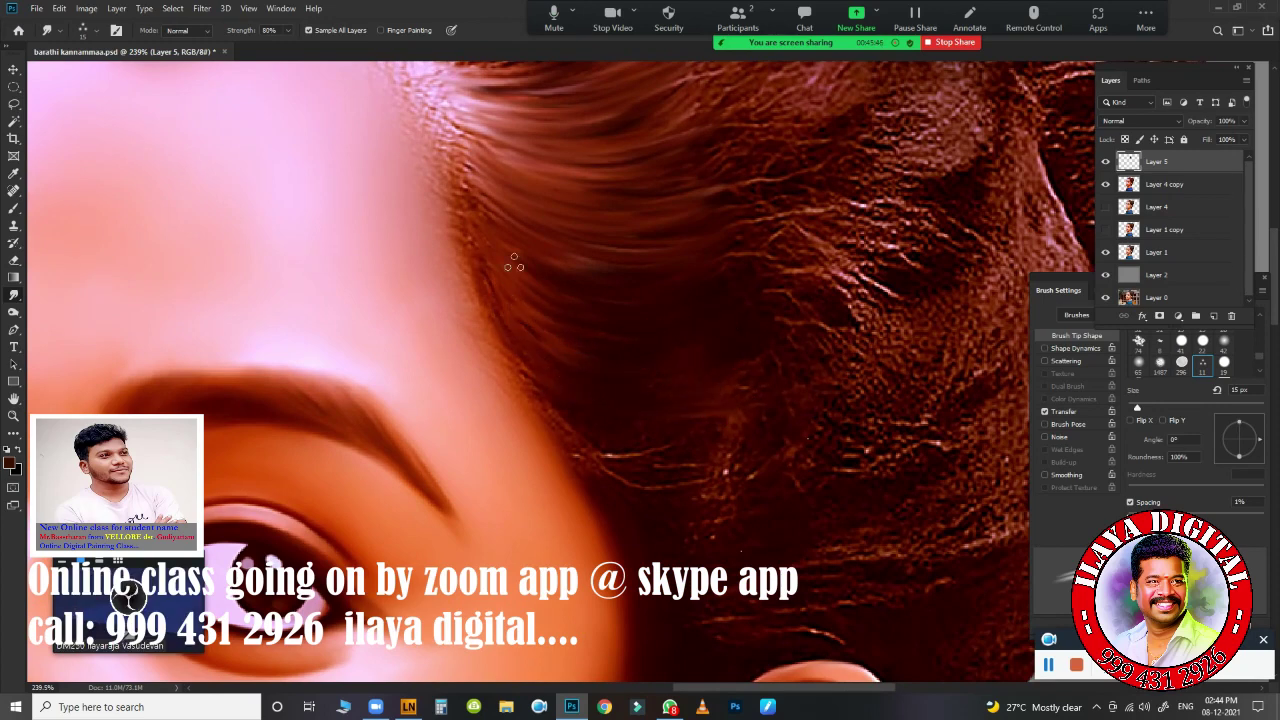
scroll(517, 245, "down", 3)
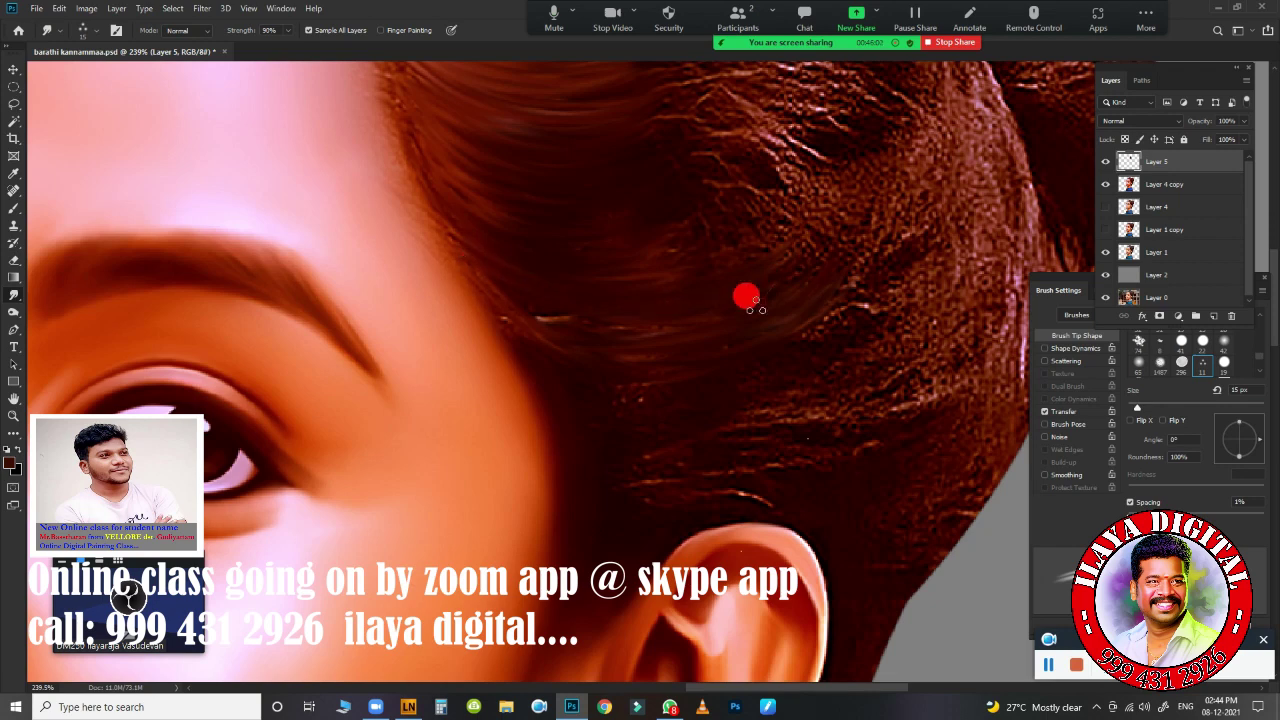
mouse_move(517, 259)
left_mouse_down()
mouse_move(566, 303)
mouse_move(817, 289)
left_mouse_up()
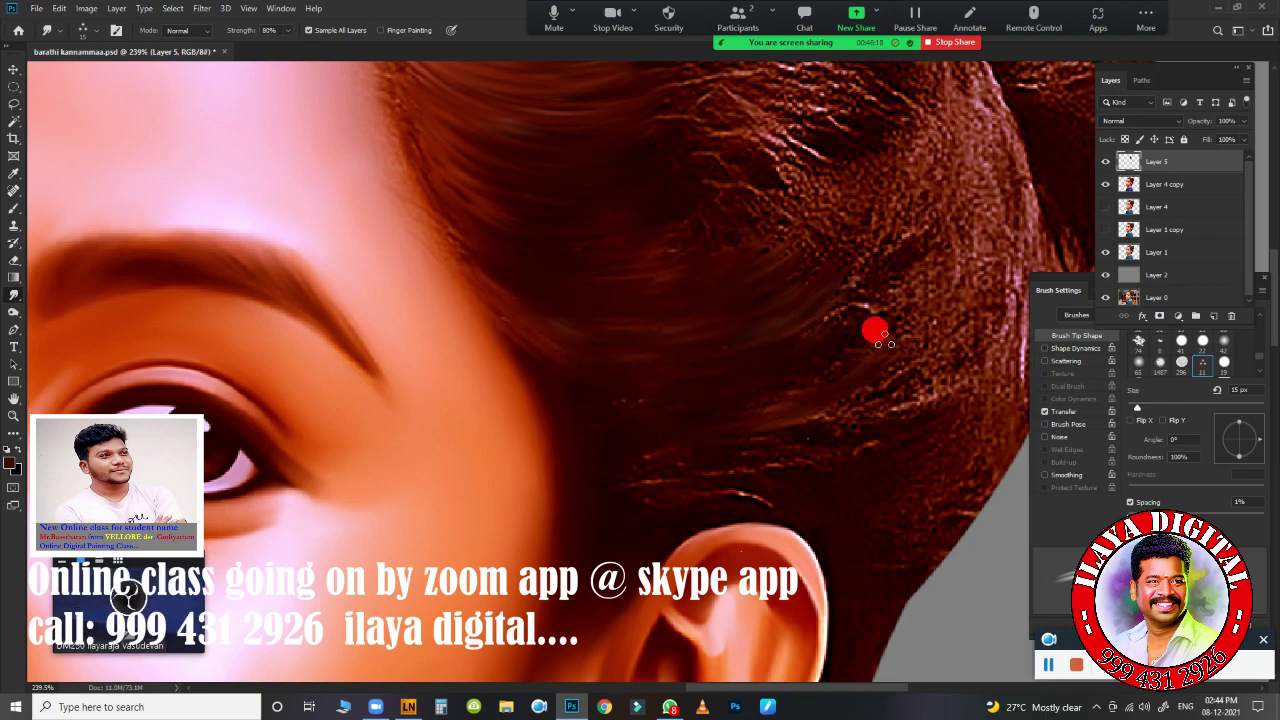
scroll(569, 385, "up", 3)
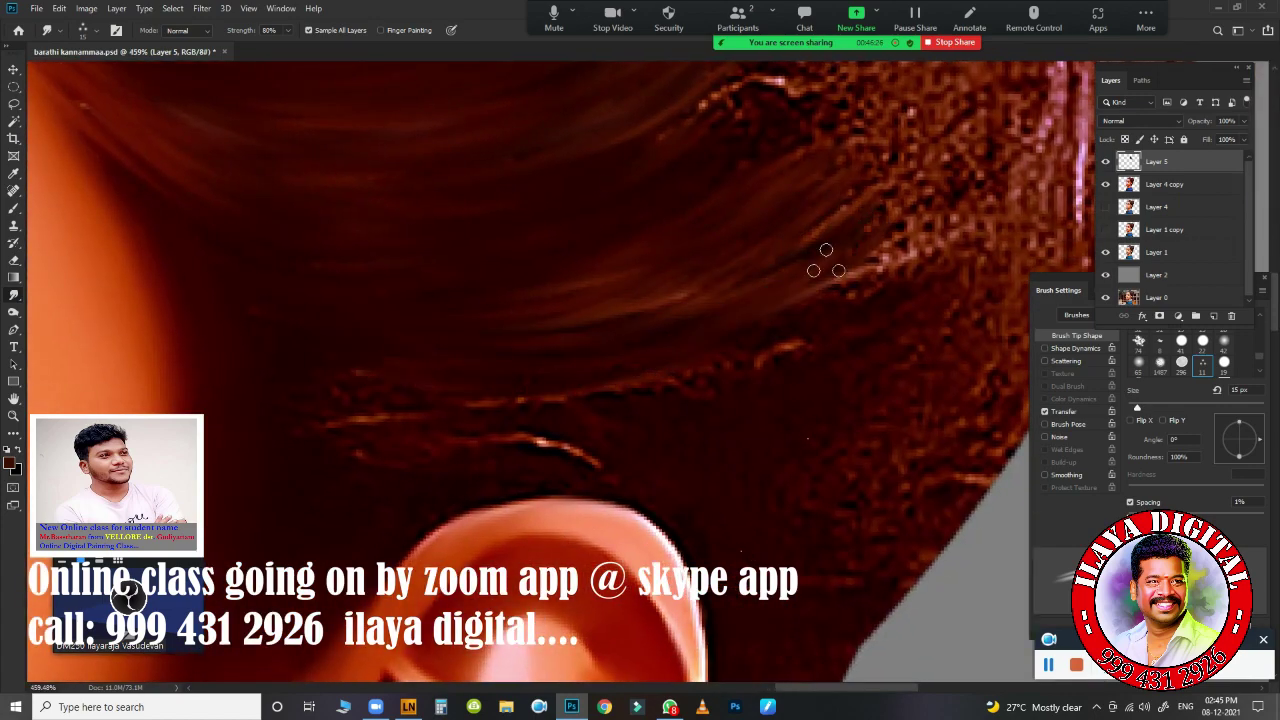
left_click_drag(314, 384, 520, 400)
left_click_drag(417, 160, 790, 105)
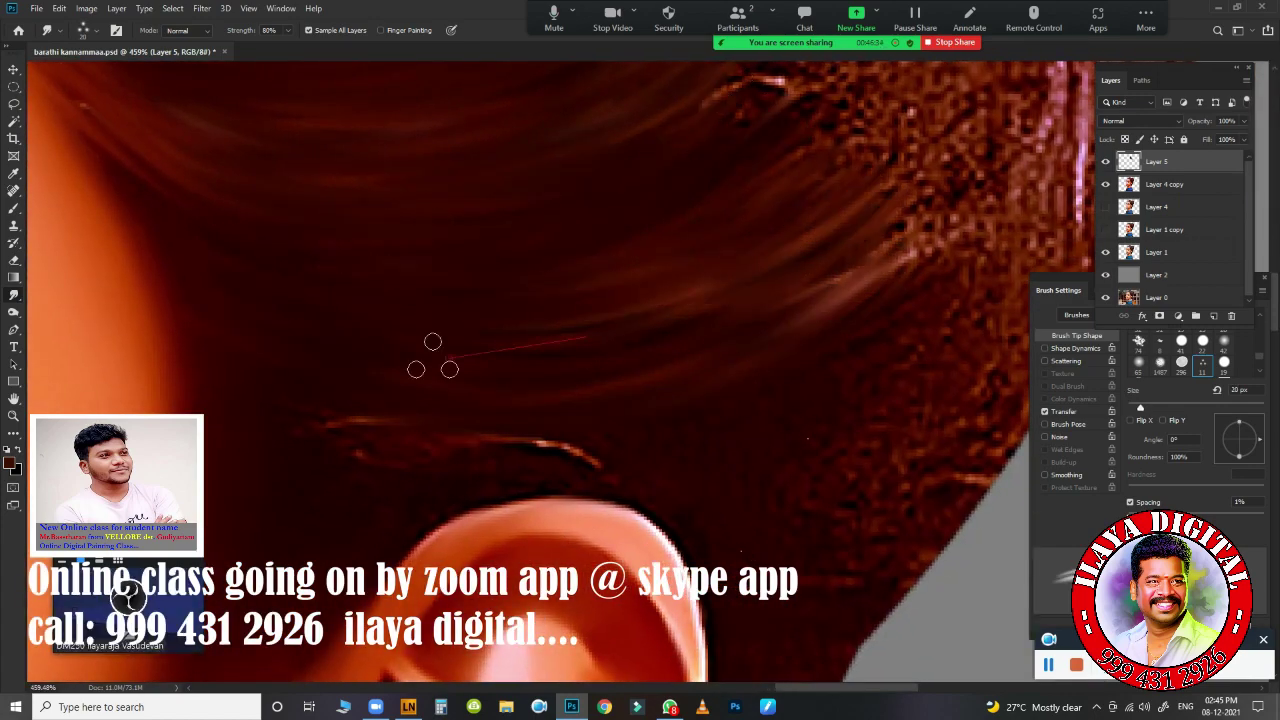
left_click_drag(490, 440, 600, 450)
scroll(743, 377, "down", 5)
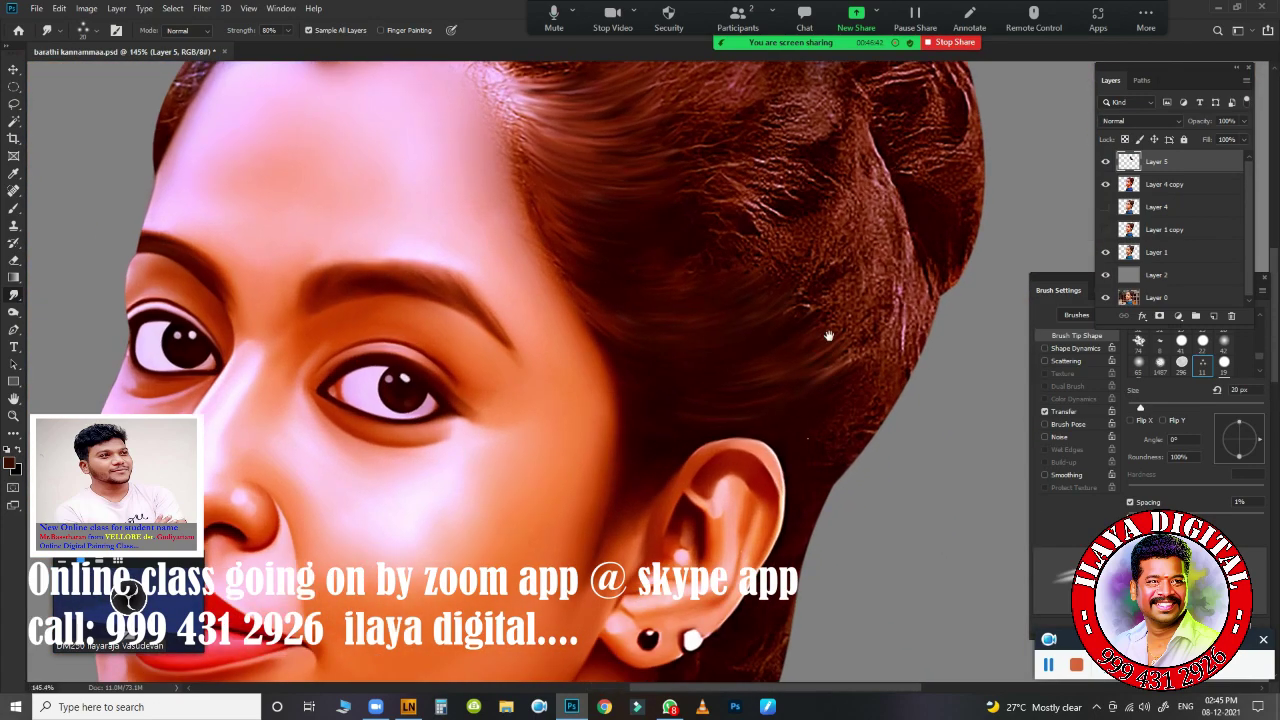
- Shrink the smudge brush to 15 px and pull upper hair strands down toward the forehead
scroll(745, 360, "up", 5)
scroll(766, 342, "up", 1)
key("[")
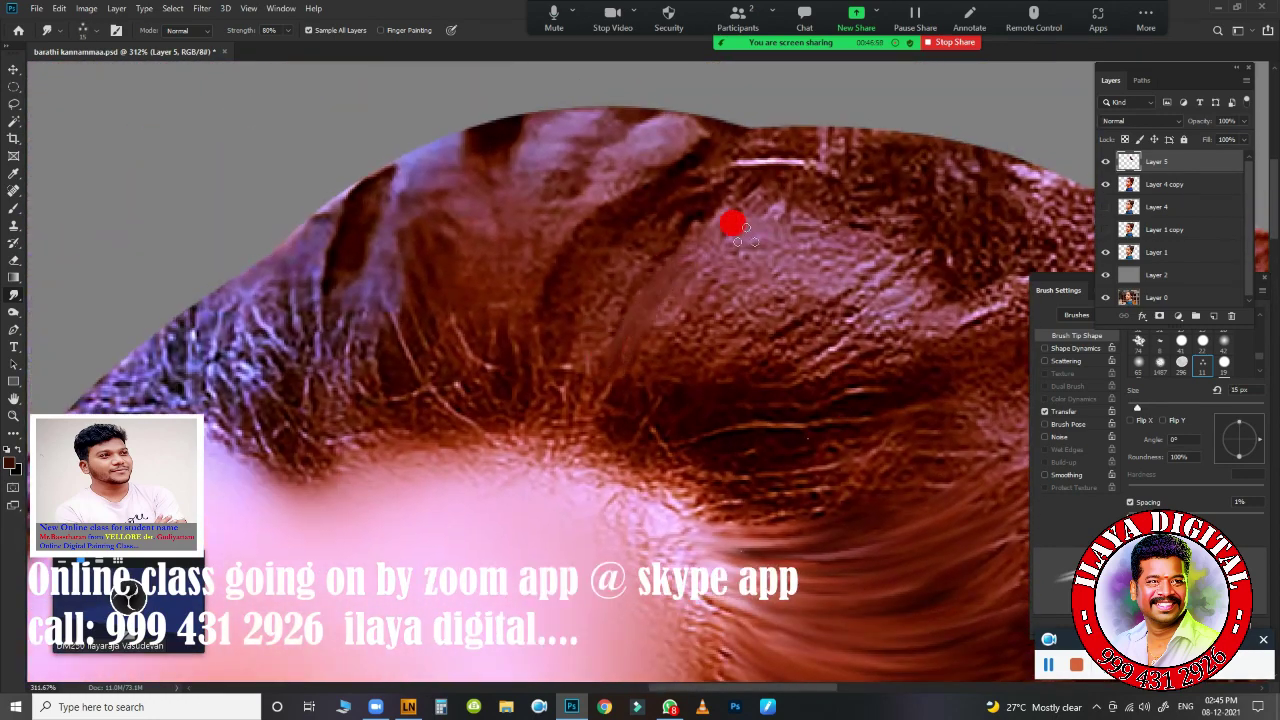
left_click_drag(790, 242, 736, 280)
left_click_drag(866, 268, 815, 346)
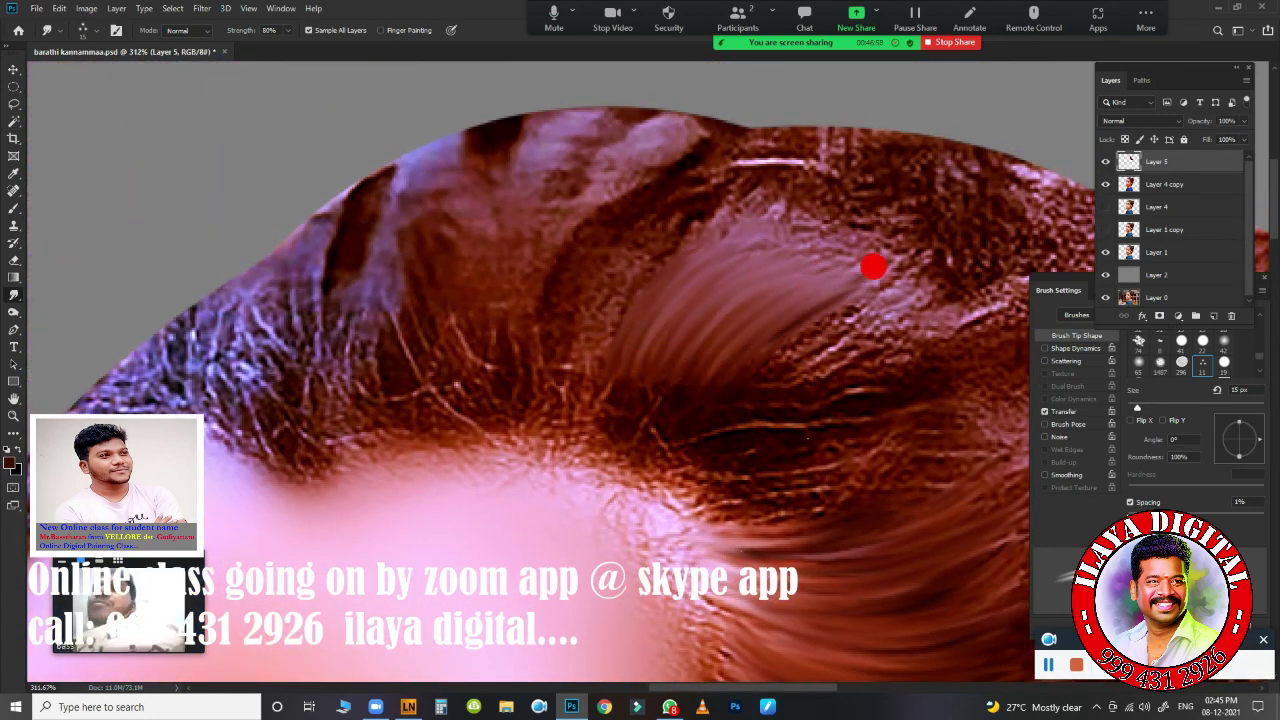
mouse_move(900, 310)
left_mouse_down()
mouse_move(742, 275)
mouse_move(660, 334)
mouse_move(569, 371)
mouse_move(587, 404)
mouse_move(708, 432)
mouse_move(774, 409)
mouse_move(808, 375)
mouse_move(914, 386)
left_mouse_up()
left_click_drag(772, 459, 737, 520)
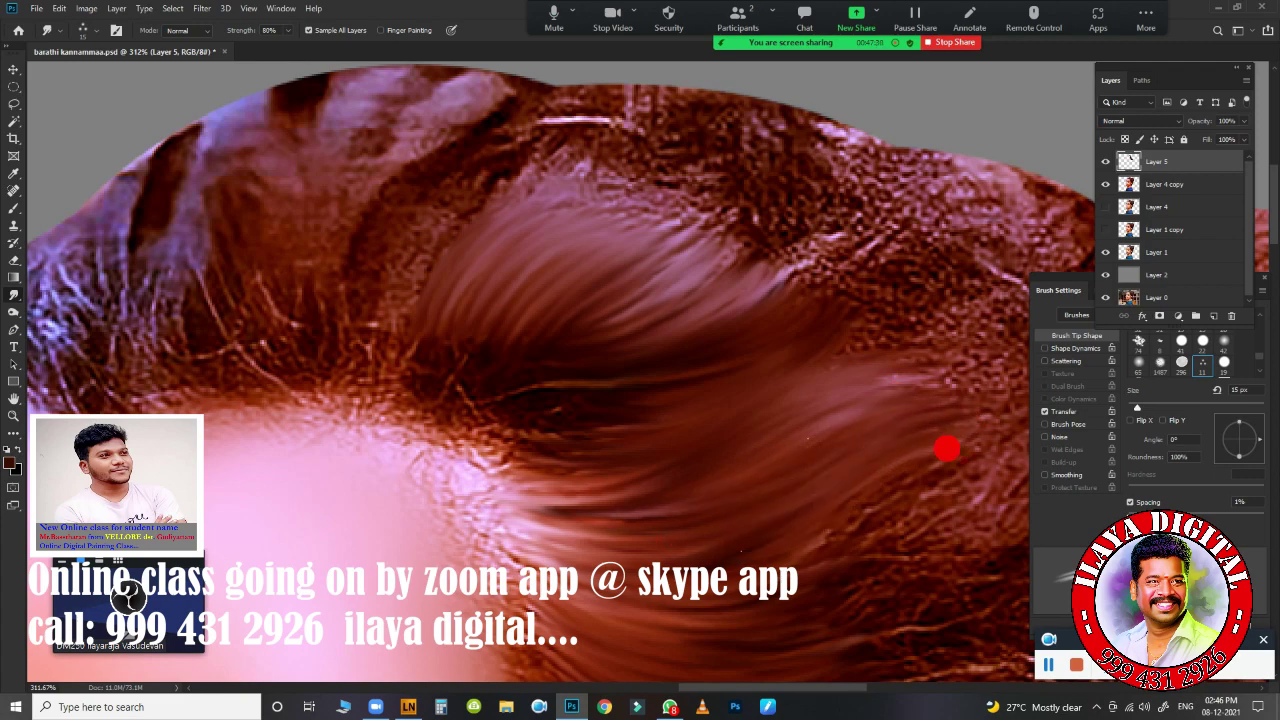
scroll(820, 280, "up", 1)
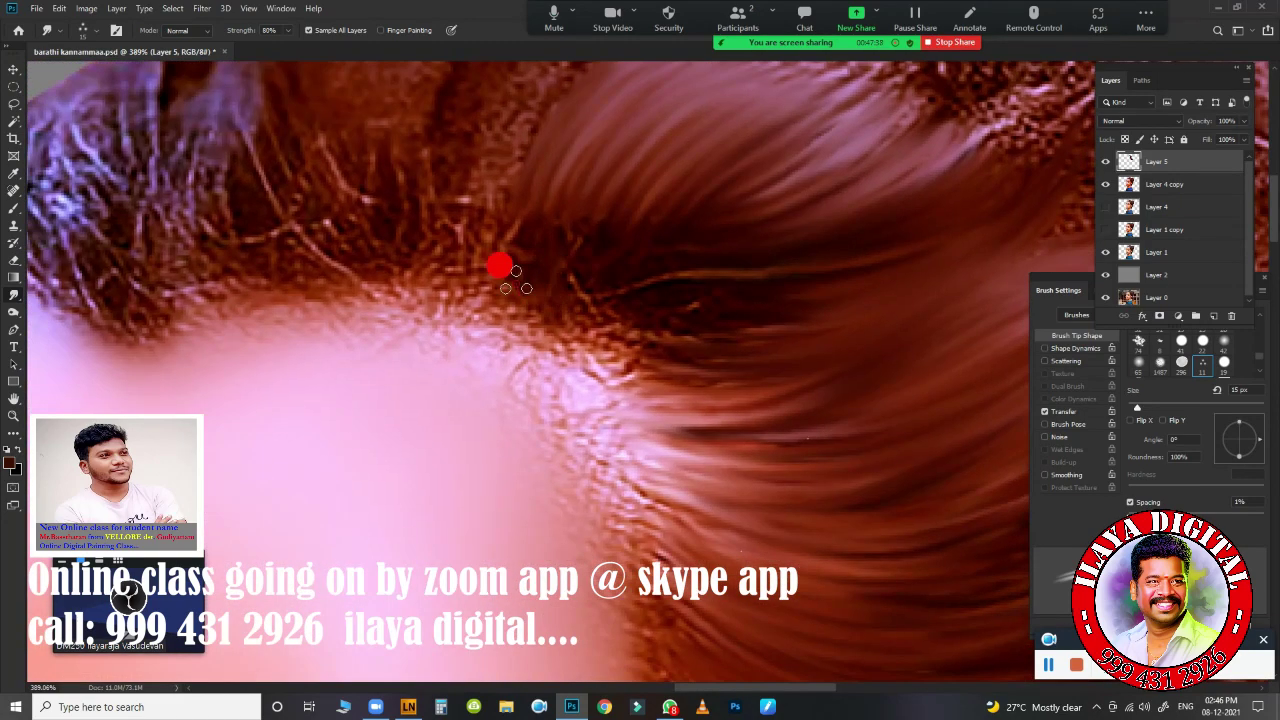
- Smooth the hair just above the hairline with strokes toward the crown
left_click_drag(500, 266, 654, 172)
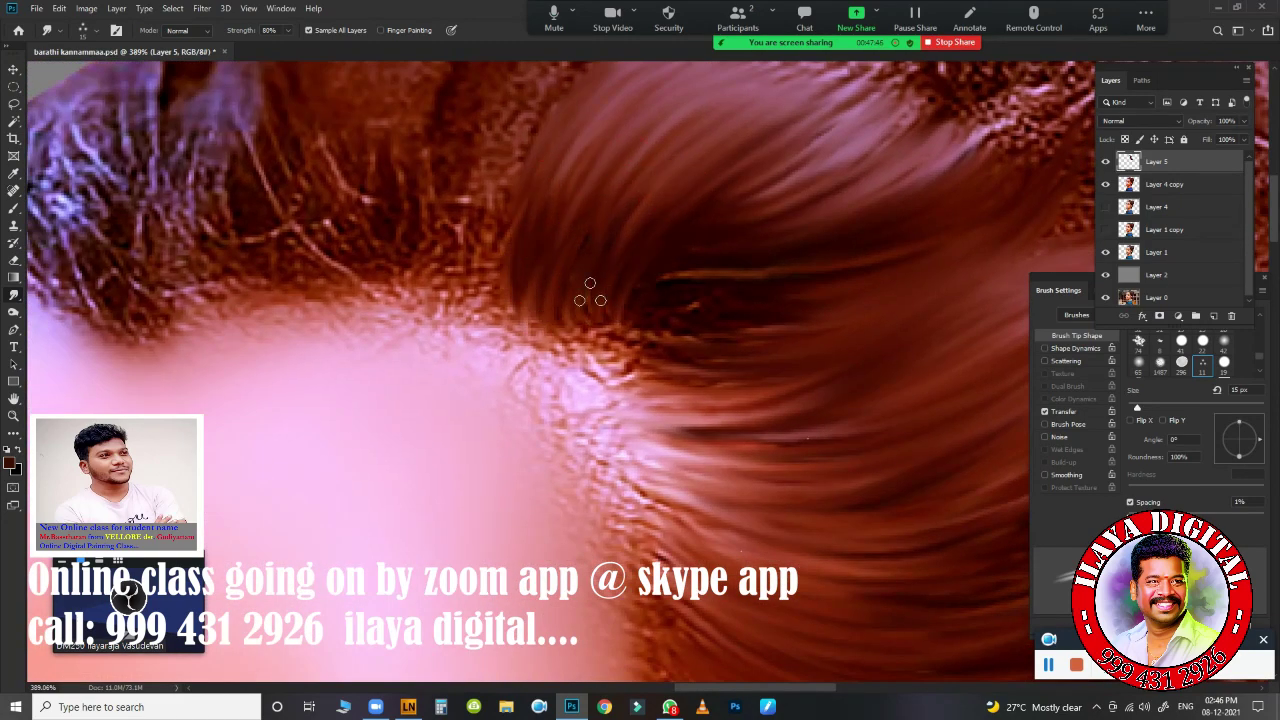
left_click_drag(779, 240, 795, 253)
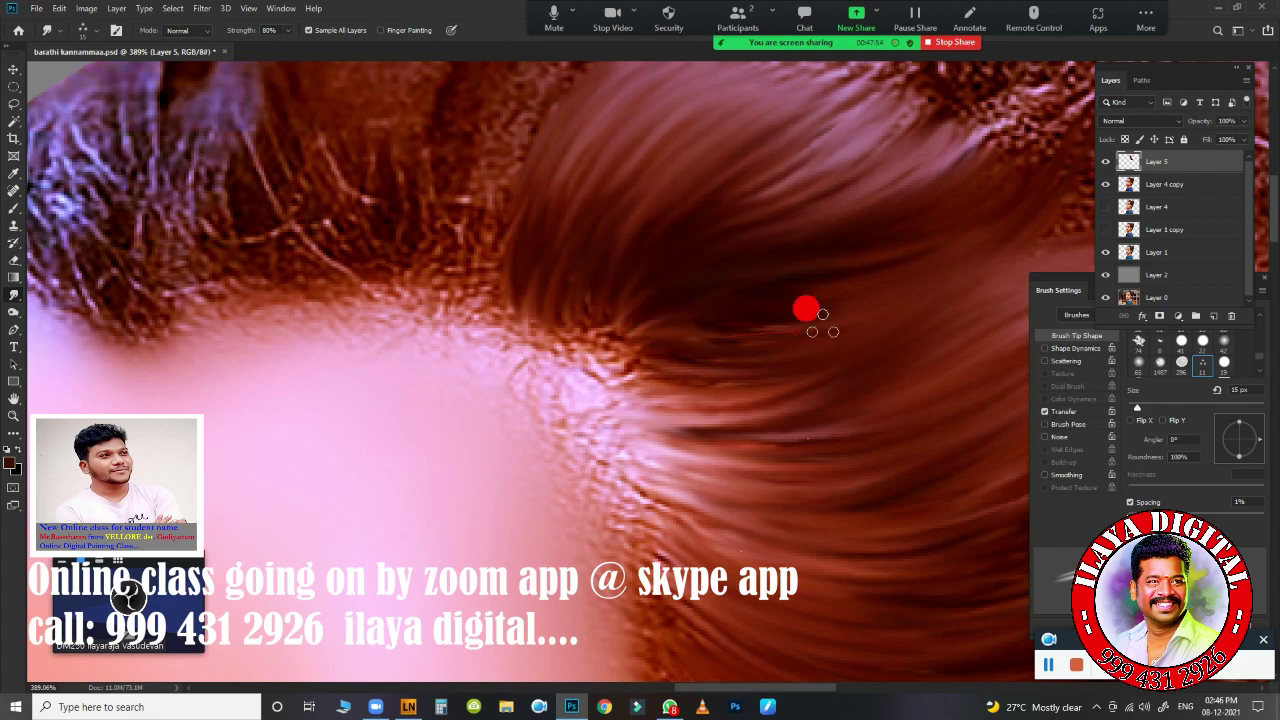
left_click_drag(929, 158, 650, 260)
scroll(650, 300, "down", 5)
scroll(674, 428, "up", 5)
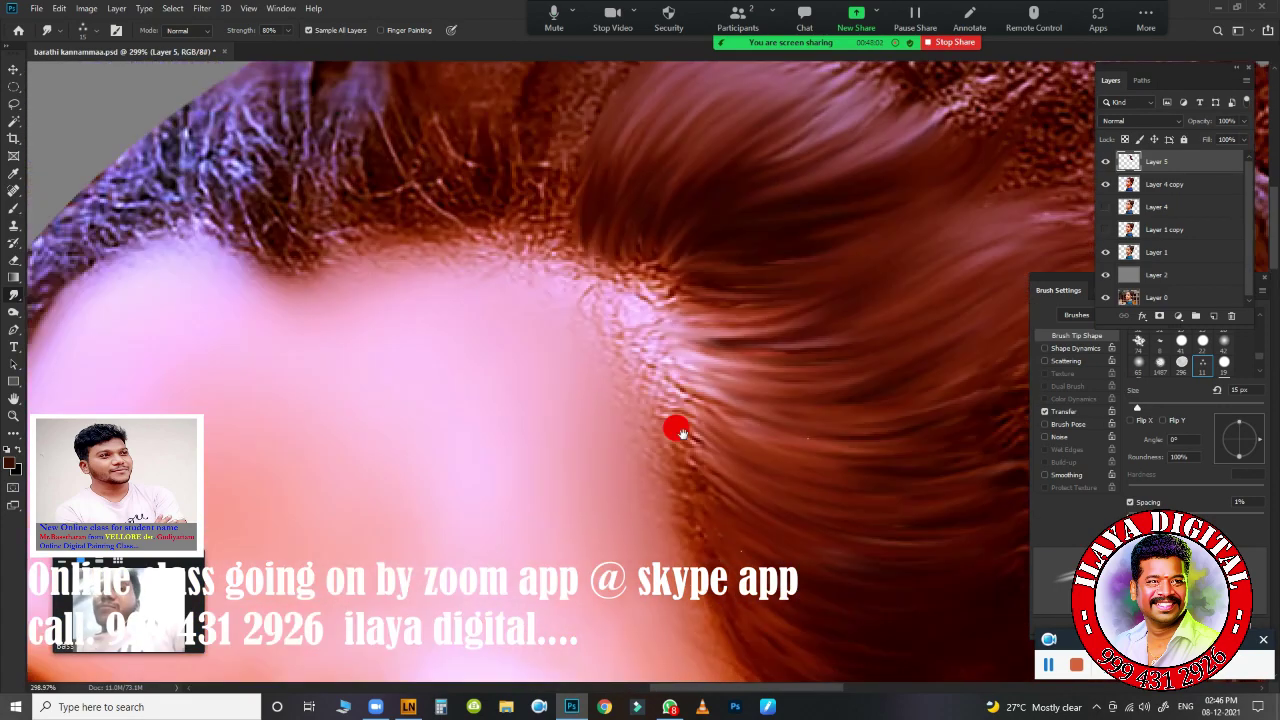
scroll(808, 437, "up", 1)
- Drag hair streaks down from the crown and smear the top-right hair down and left
left_click_drag(490, 163, 647, 420)
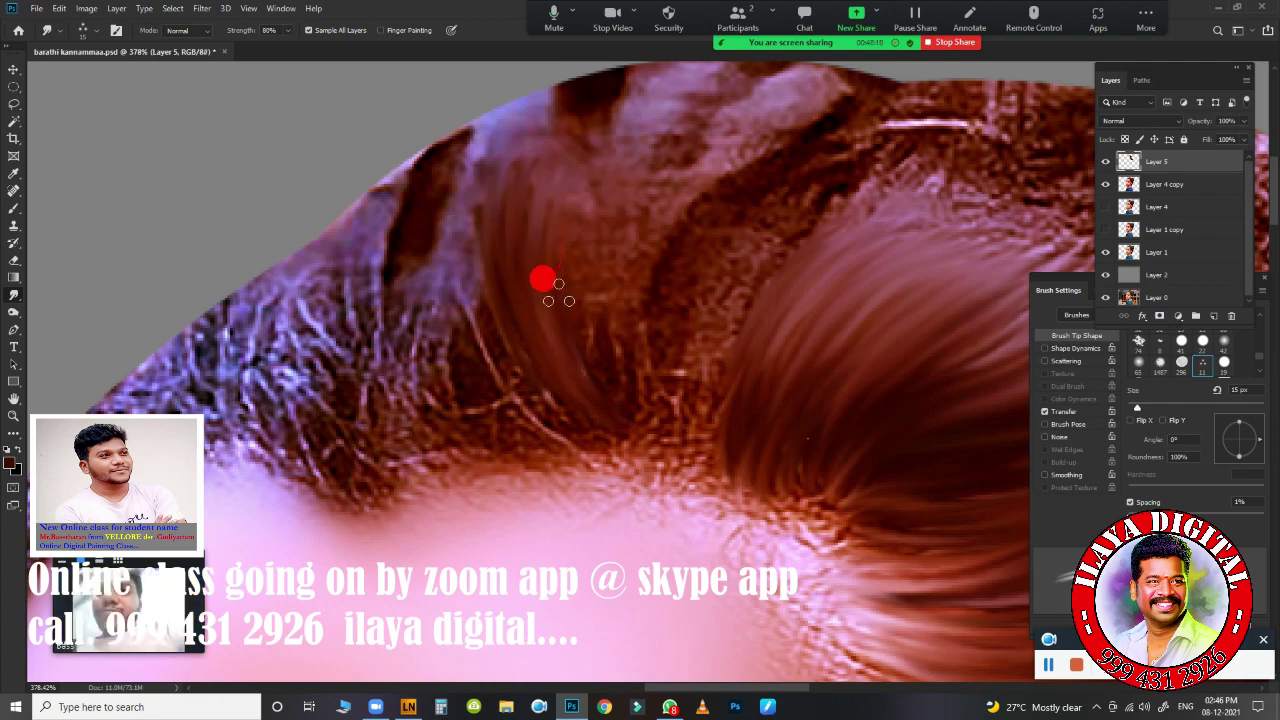
left_click_drag(663, 63, 640, 240)
left_click_drag(700, 70, 675, 250)
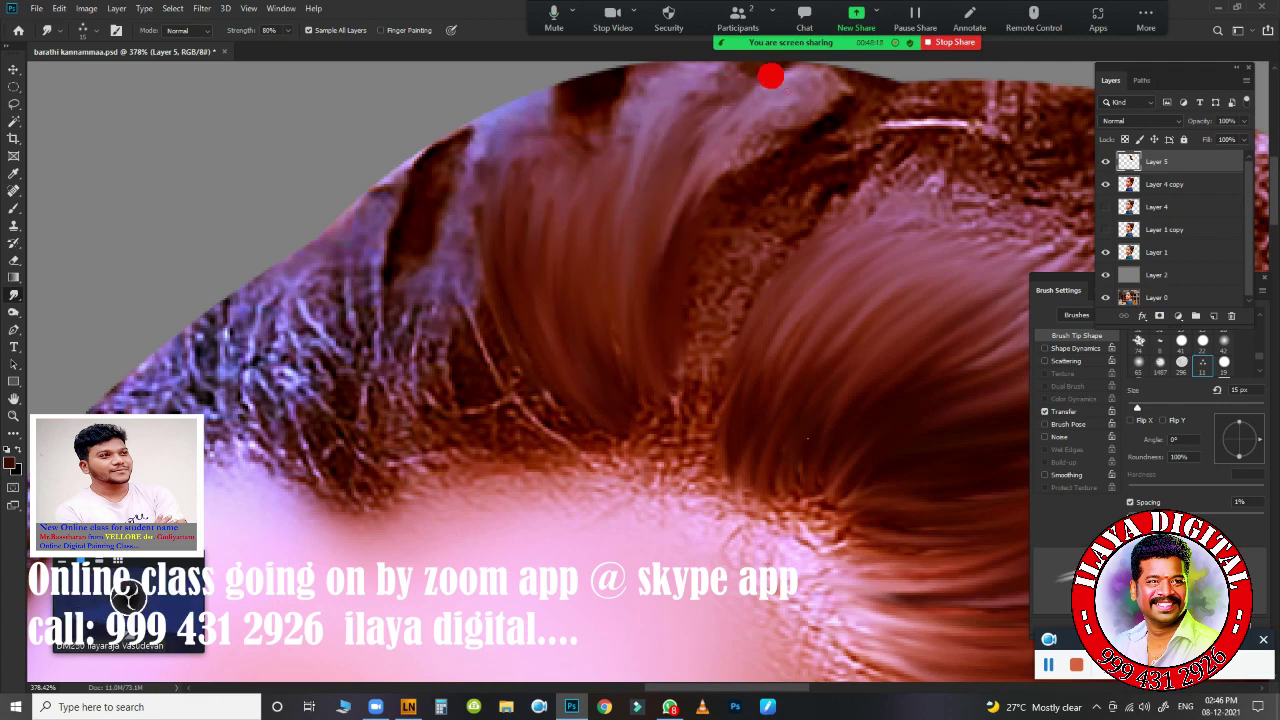
left_click_drag(771, 71, 700, 270)
left_click_drag(846, 73, 725, 215)
left_click_drag(929, 114, 820, 200)
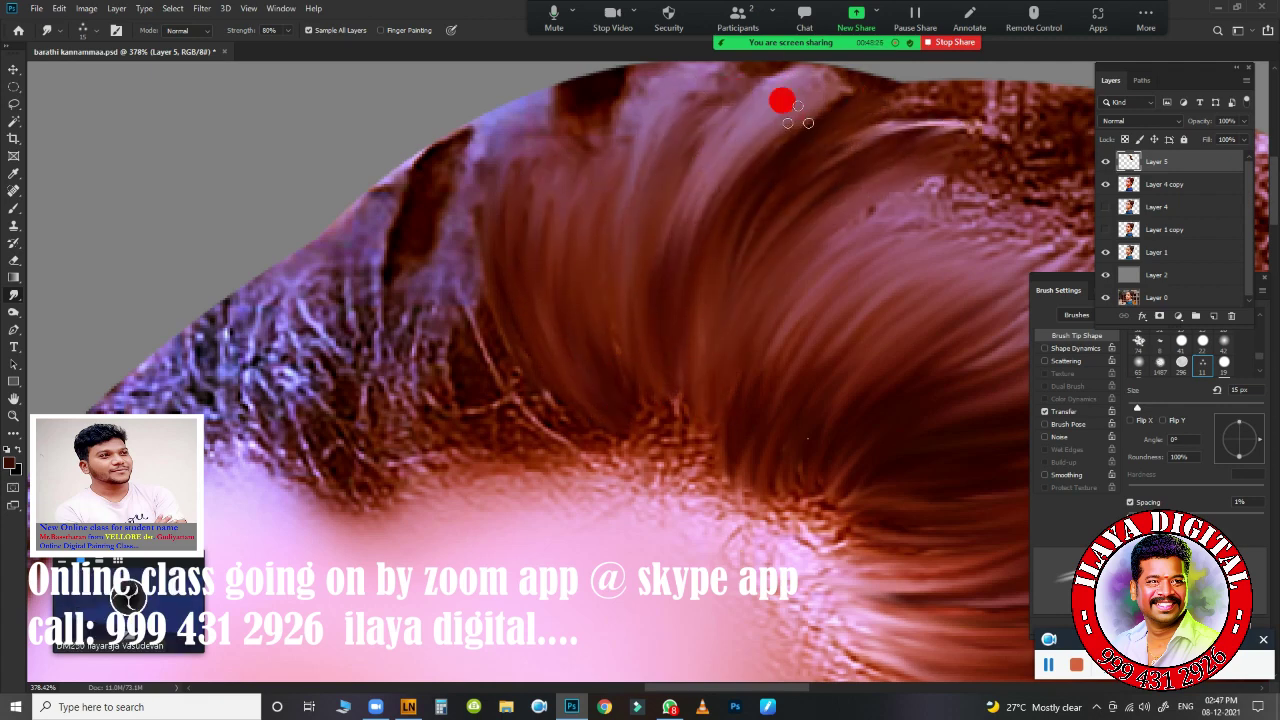
left_click_drag(421, 255, 487, 376)
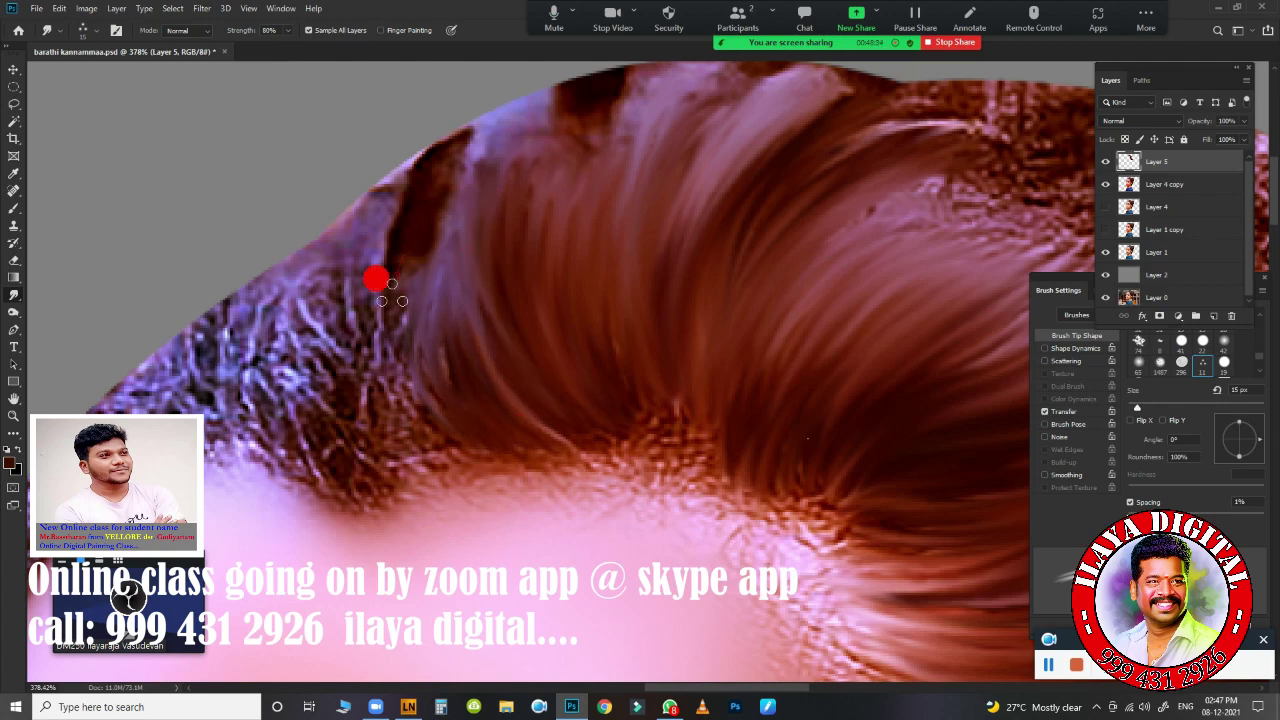
- Smear the strands near the hairline and smooth the upper hair strands
scroll(869, 400, "up", 2)
scroll(517, 431, "down", 4)
scroll(631, 503, "up", 4)
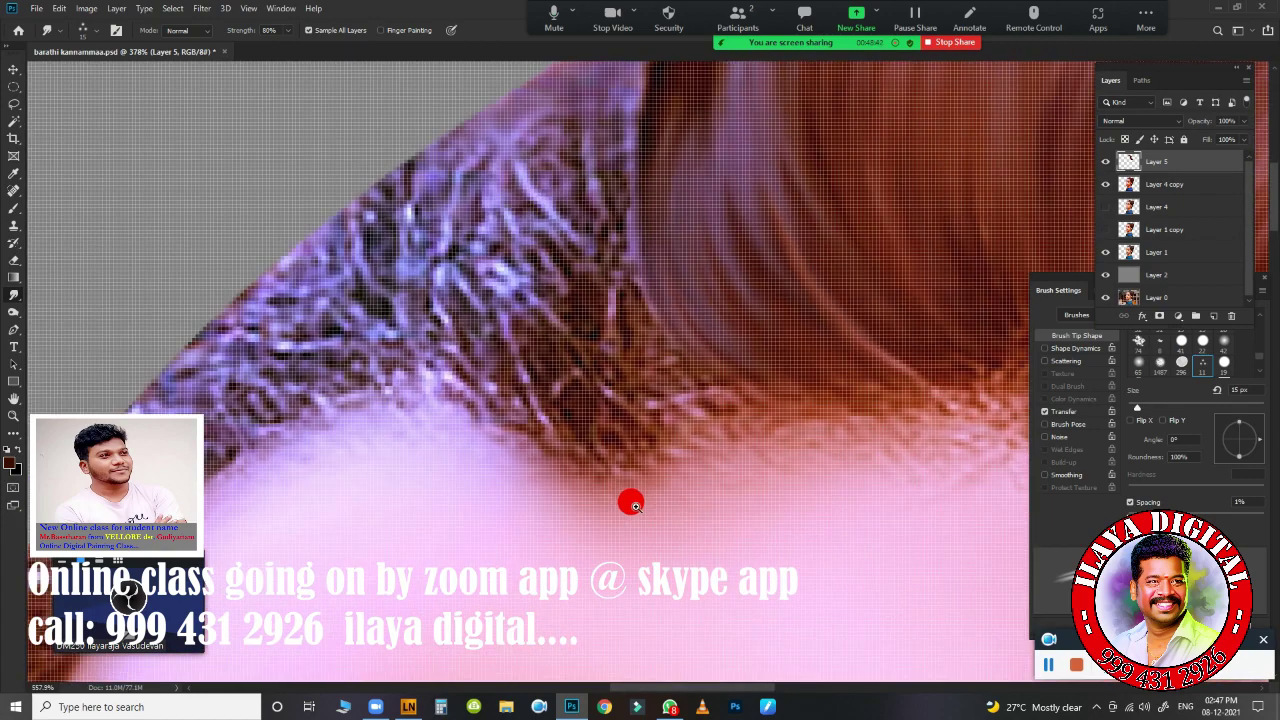
scroll(631, 503, "down", 2)
mouse_move(536, 300)
left_mouse_down()
mouse_move(560, 375)
mouse_move(550, 352)
left_mouse_up()
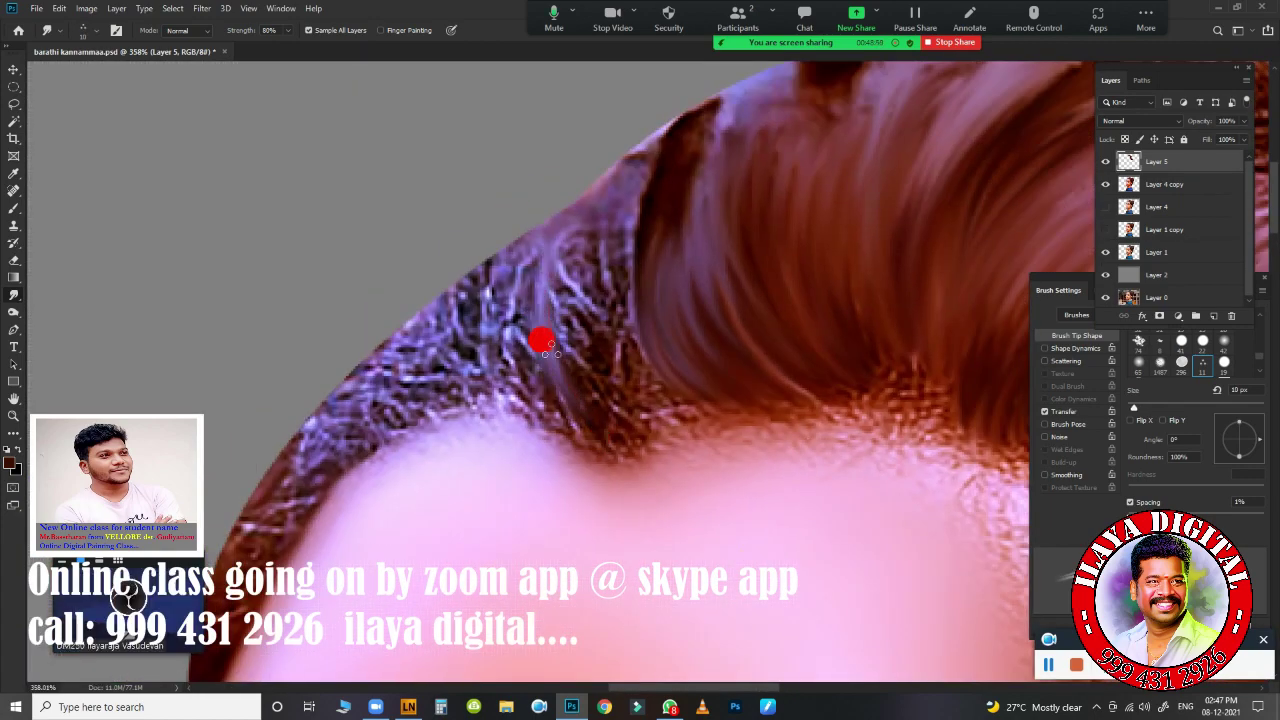
mouse_move(572, 285)
left_mouse_down()
mouse_move(608, 351)
mouse_move(615, 300)
left_mouse_up()
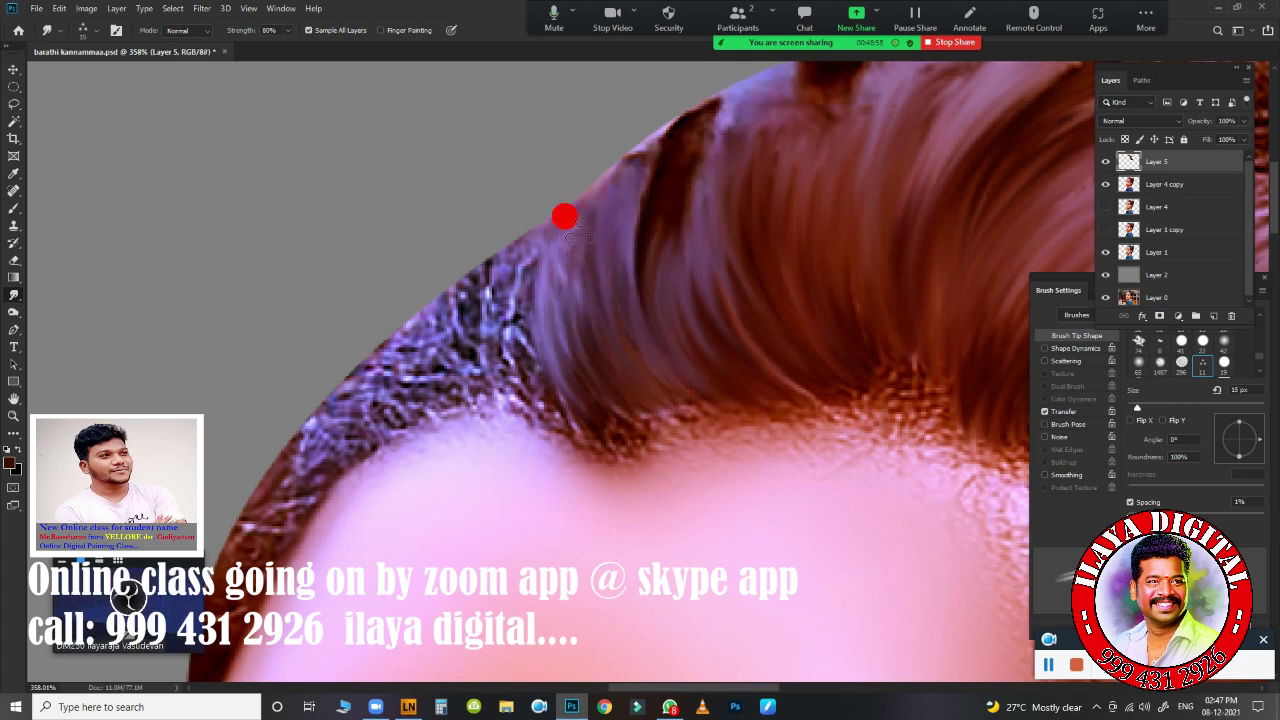
left_click_drag(710, 330, 769, 127)
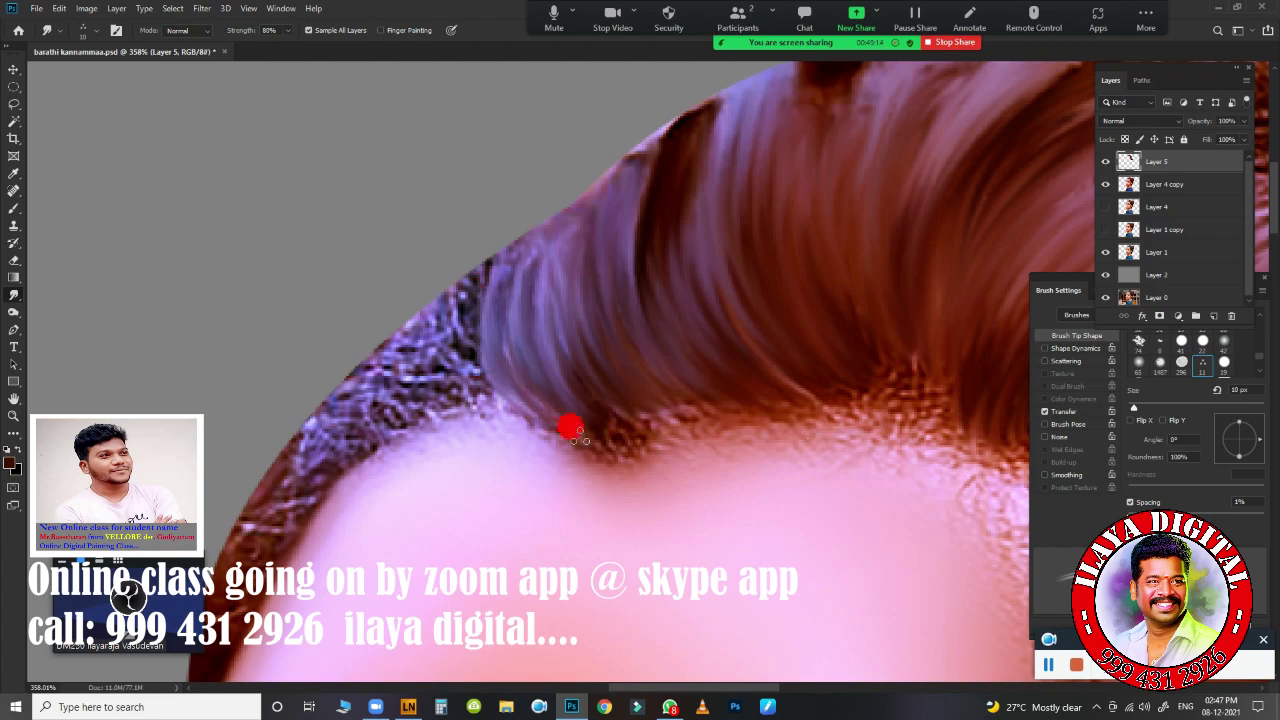
- Smooth the brown hair edge along the forehead and head outline, removing the dark spot
mouse_move(630, 205)
left_mouse_down()
mouse_move(943, 386)
mouse_move(689, 497)
left_mouse_up()
scroll(689, 497, "up", 2)
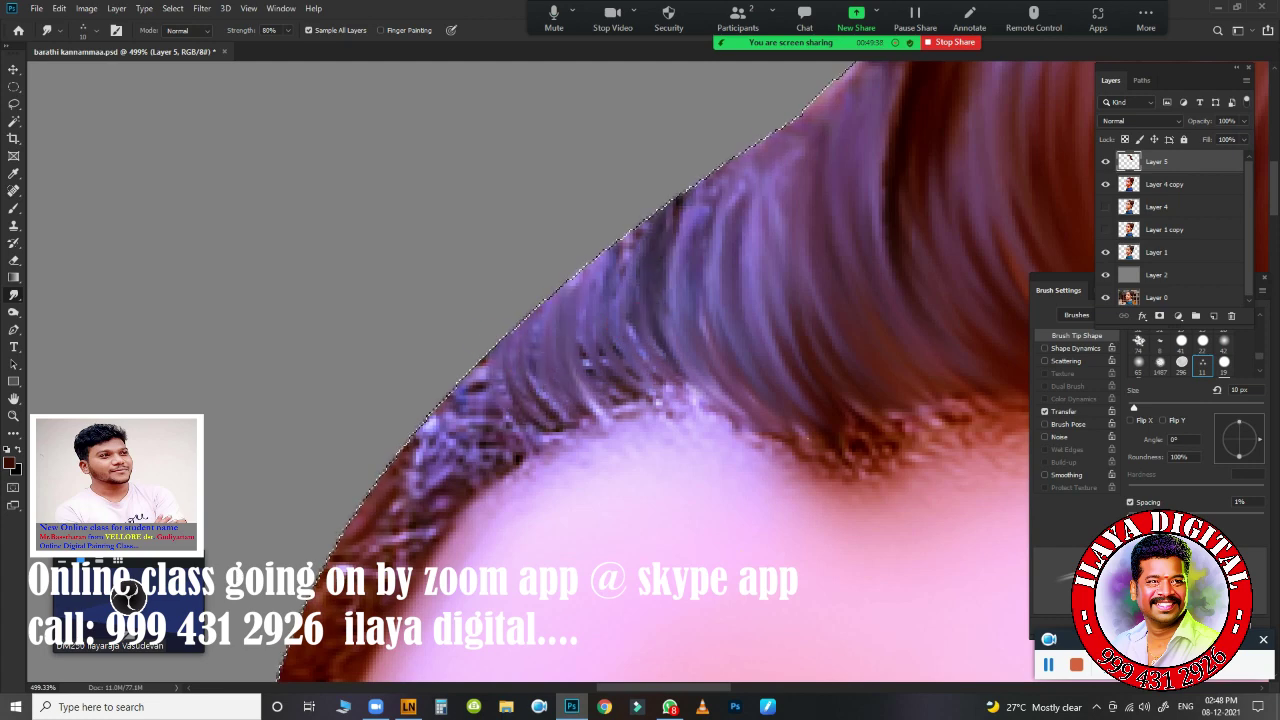
left_click_drag(585, 325, 737, 191)
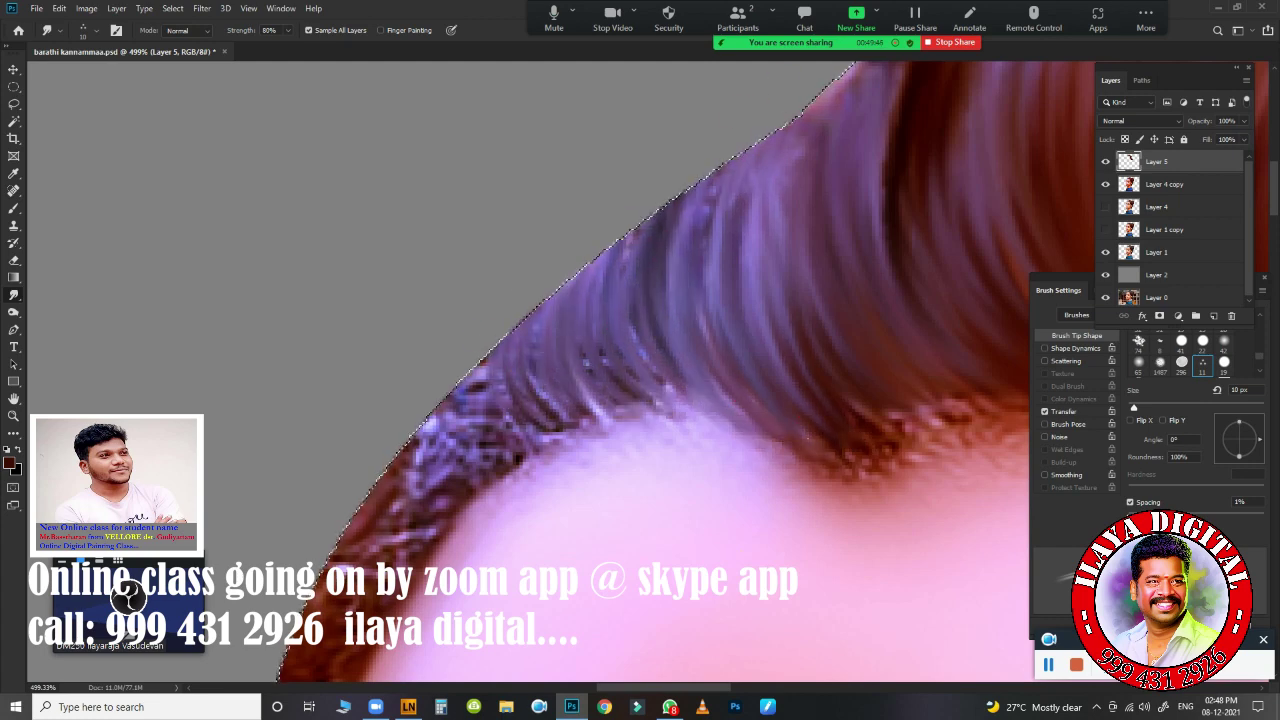
left_click_drag(722, 414, 882, 229)
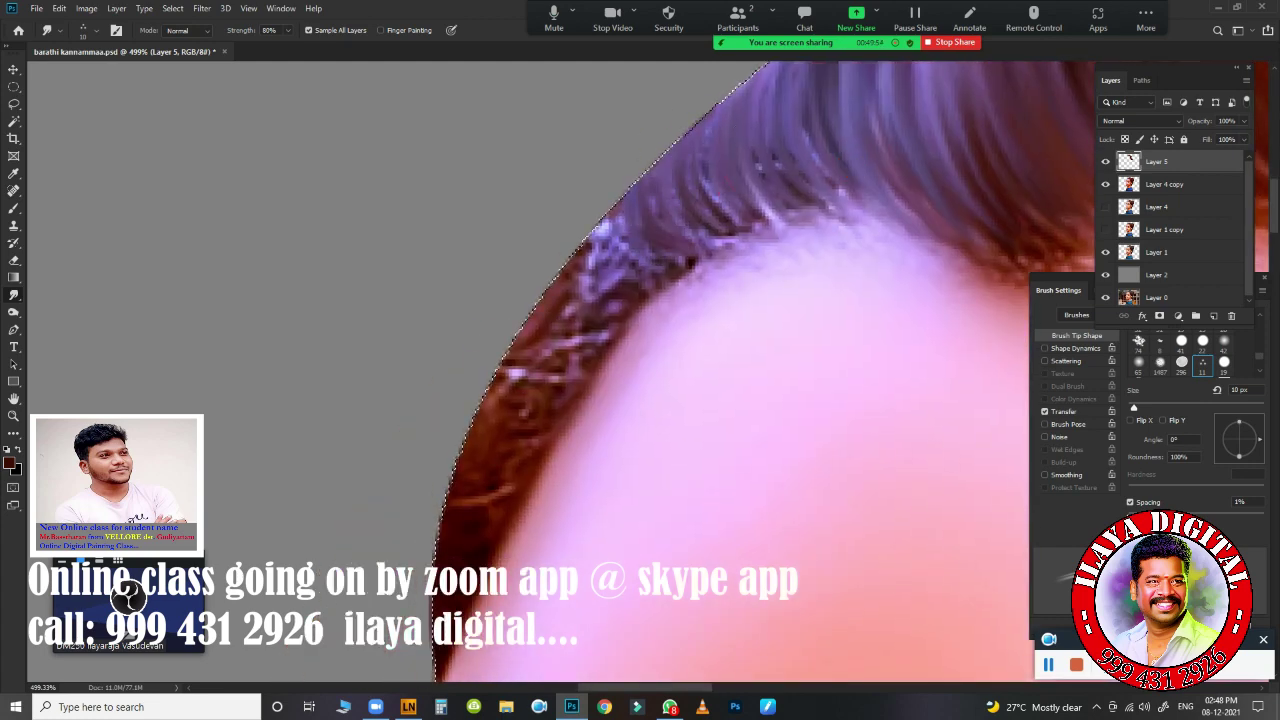
left_click_drag(823, 171, 633, 153)
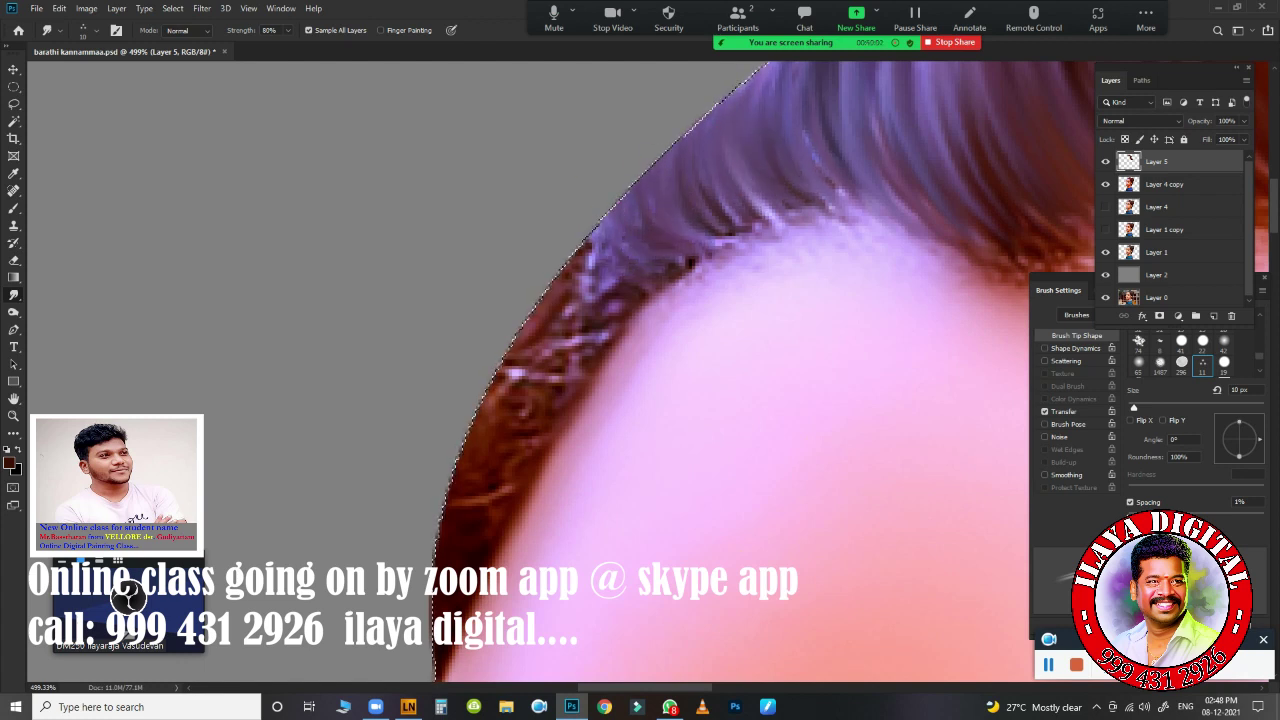
mouse_move(600, 300)
left_mouse_down()
mouse_move(451, 429)
mouse_move(486, 466)
mouse_move(540, 246)
mouse_move(610, 215)
left_mouse_up()
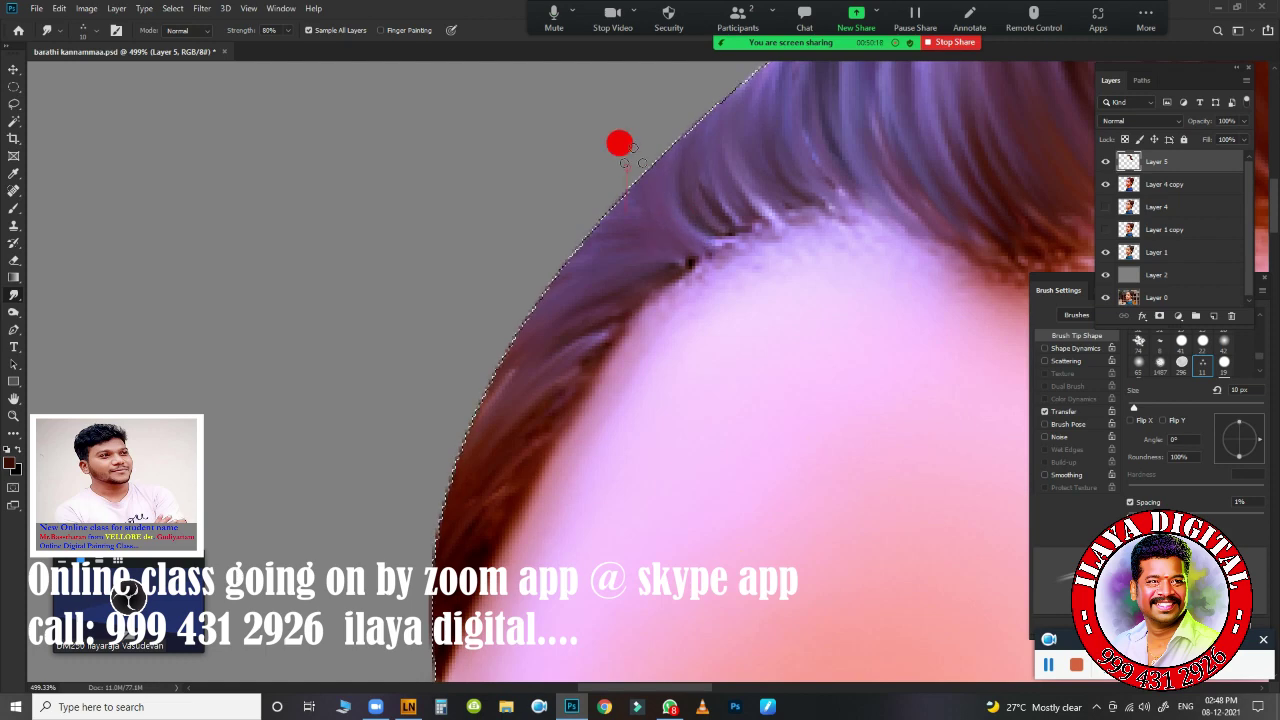
left_click_drag(620, 143, 778, 30)
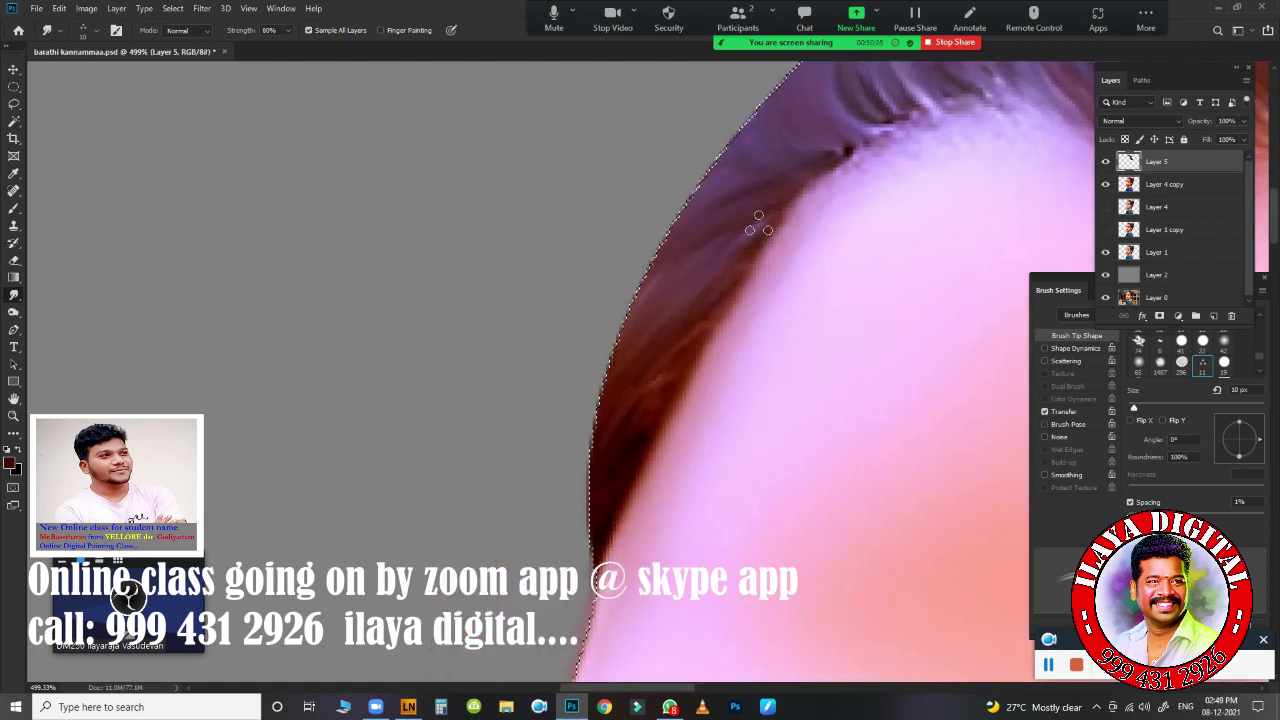
left_click_drag(614, 394, 574, 537)
- Smudge and soften the hair strands along the forehead hairline
scroll(810, 175, "down", 5)
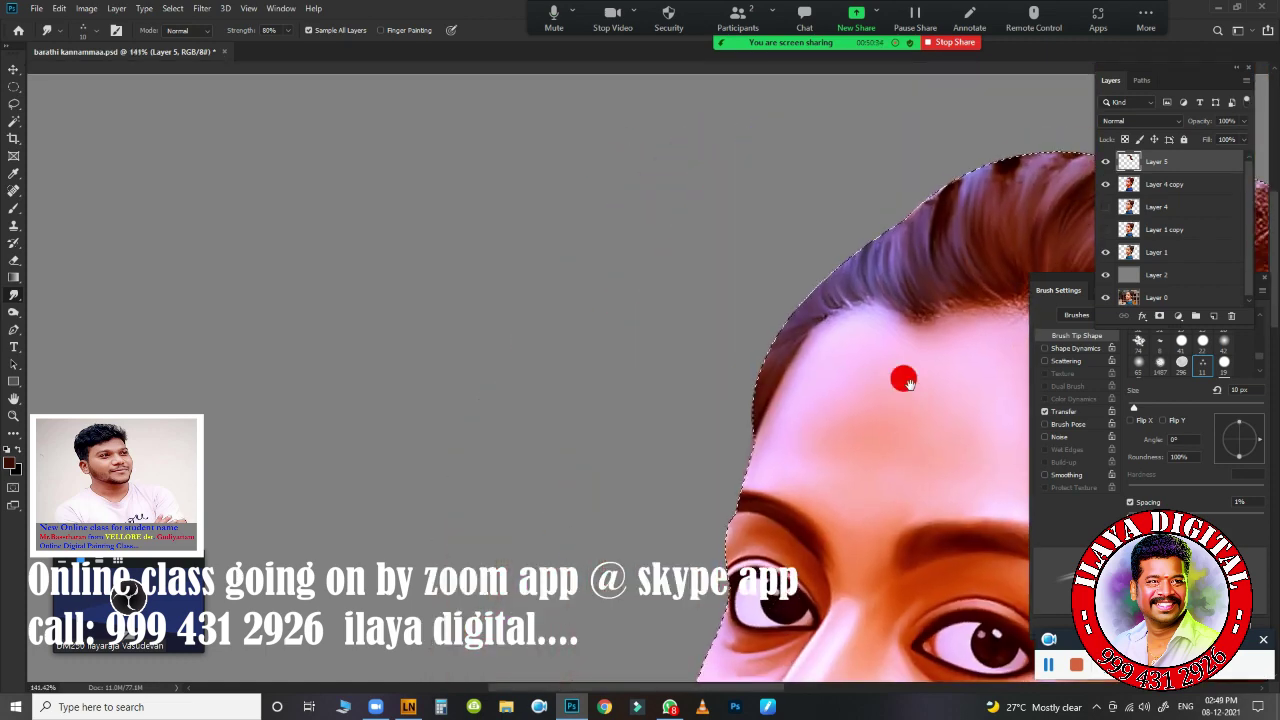
scroll(663, 457, "up", 4)
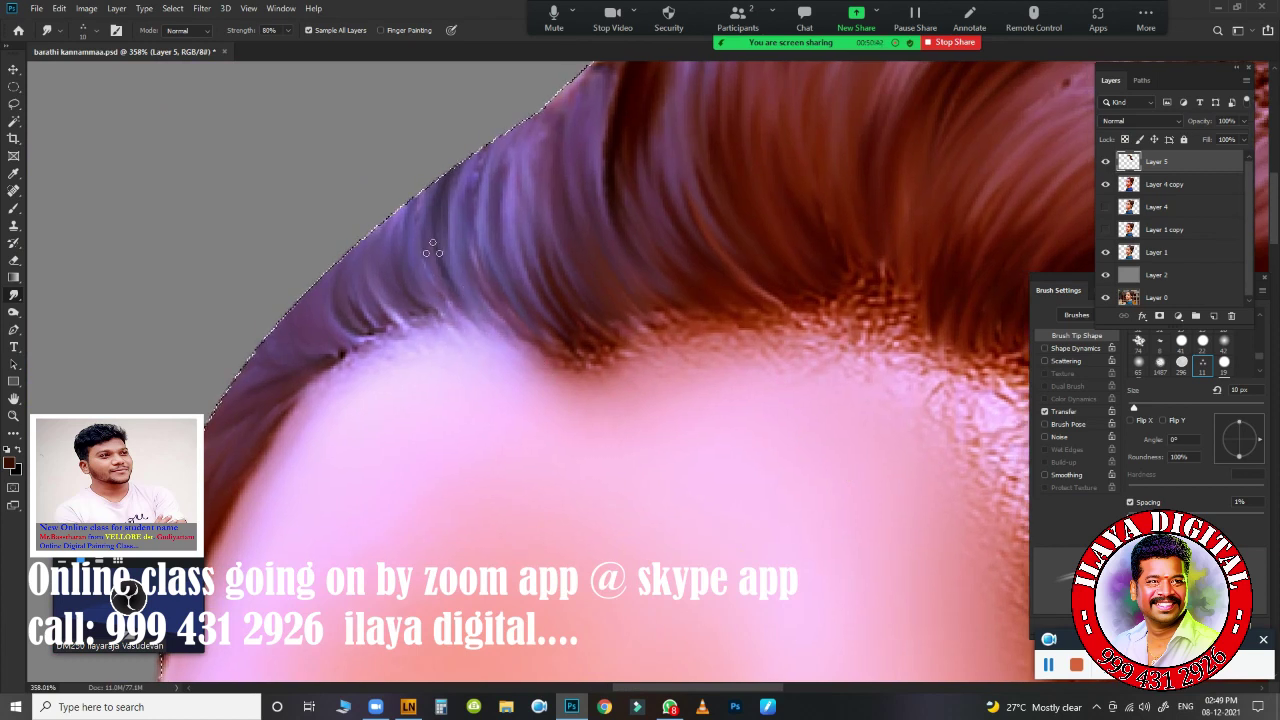
left_click_drag(371, 368, 459, 369)
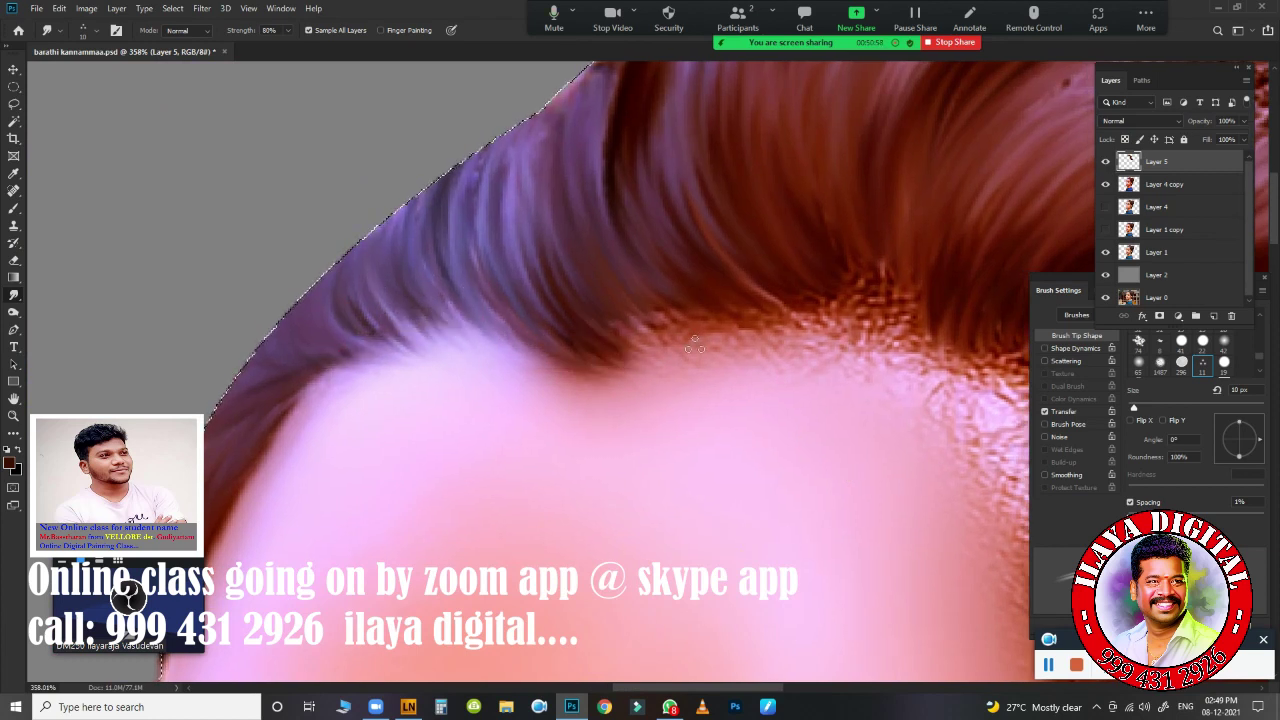
left_click_drag(434, 331, 466, 330)
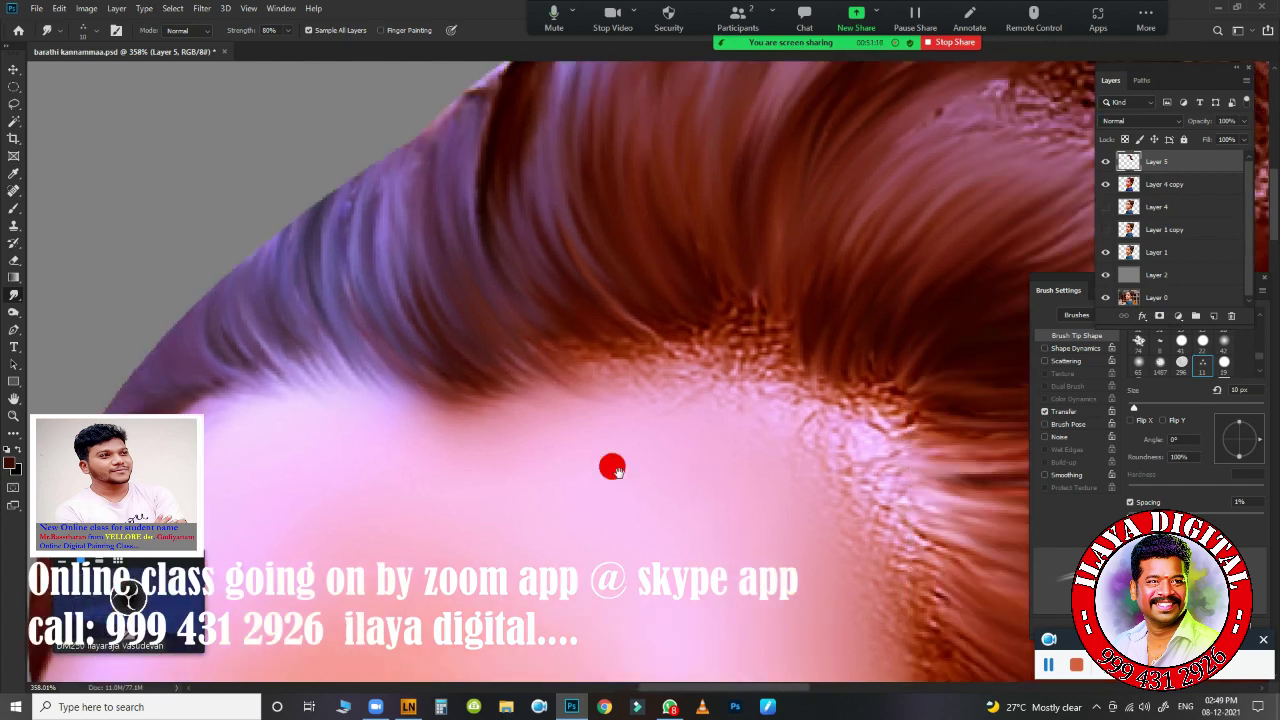
left_click_drag(858, 470, 608, 466)
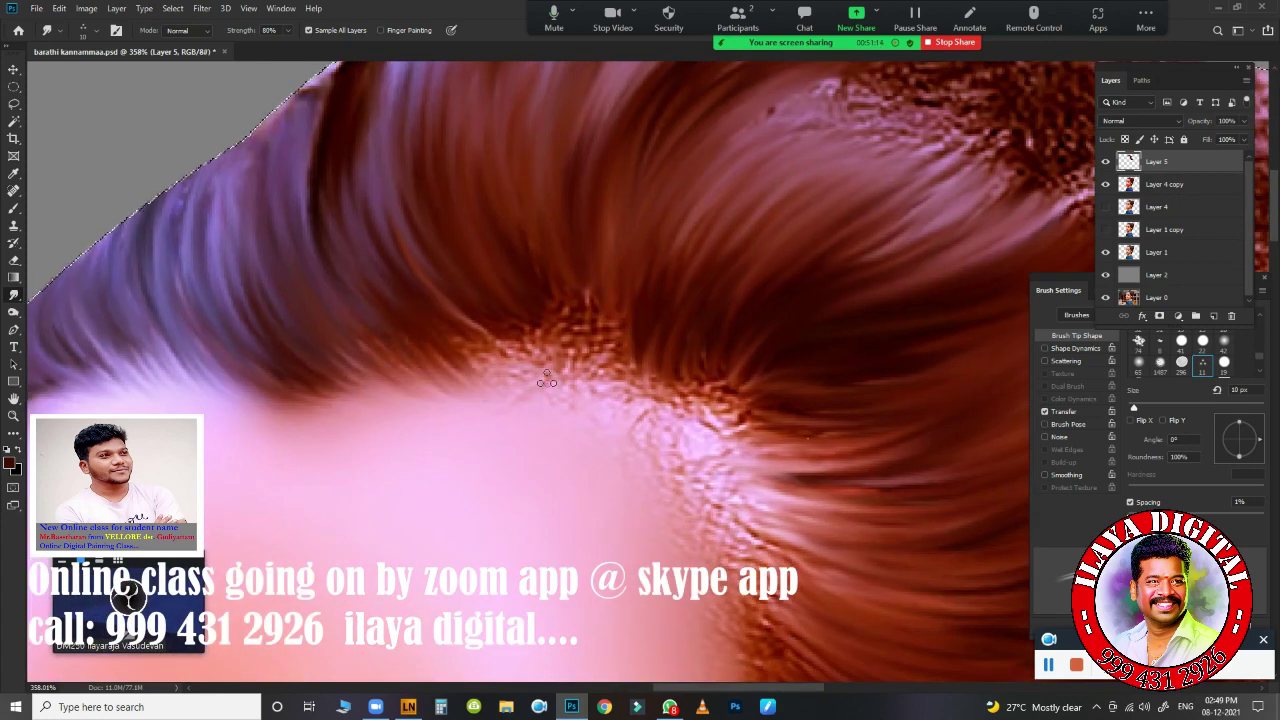
left_click_drag(546, 380, 560, 360)
key("ctrl+0")
mouse_move(509, 471)
left_mouse_down()
mouse_move(593, 281)
mouse_move(473, 261)
mouse_move(741, 560)
left_mouse_up()
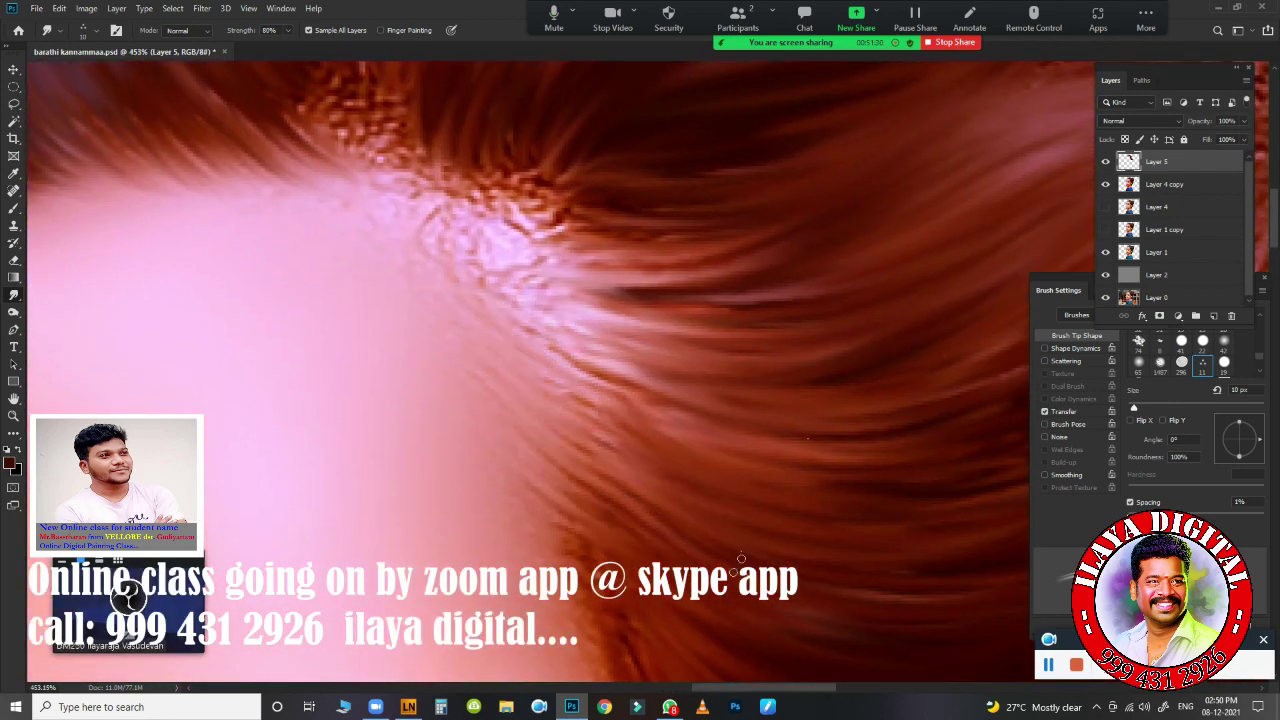
- Blend pink skin tone up into the hair and streak strands down-right across the skin
mouse_move(590, 548)
left_mouse_down()
mouse_move(580, 449)
mouse_move(437, 271)
left_mouse_up()
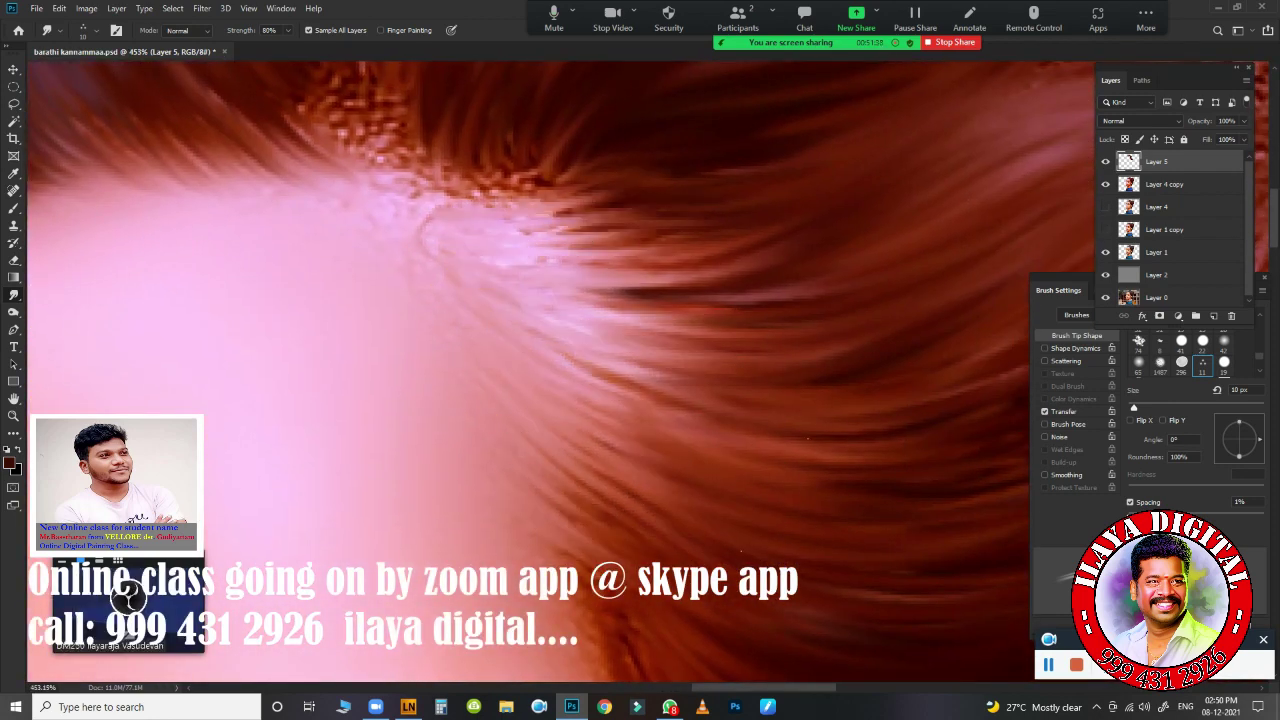
left_click_drag(440, 205, 655, 235)
left_click_drag(515, 235, 720, 285)
left_click_drag(530, 285, 640, 400)
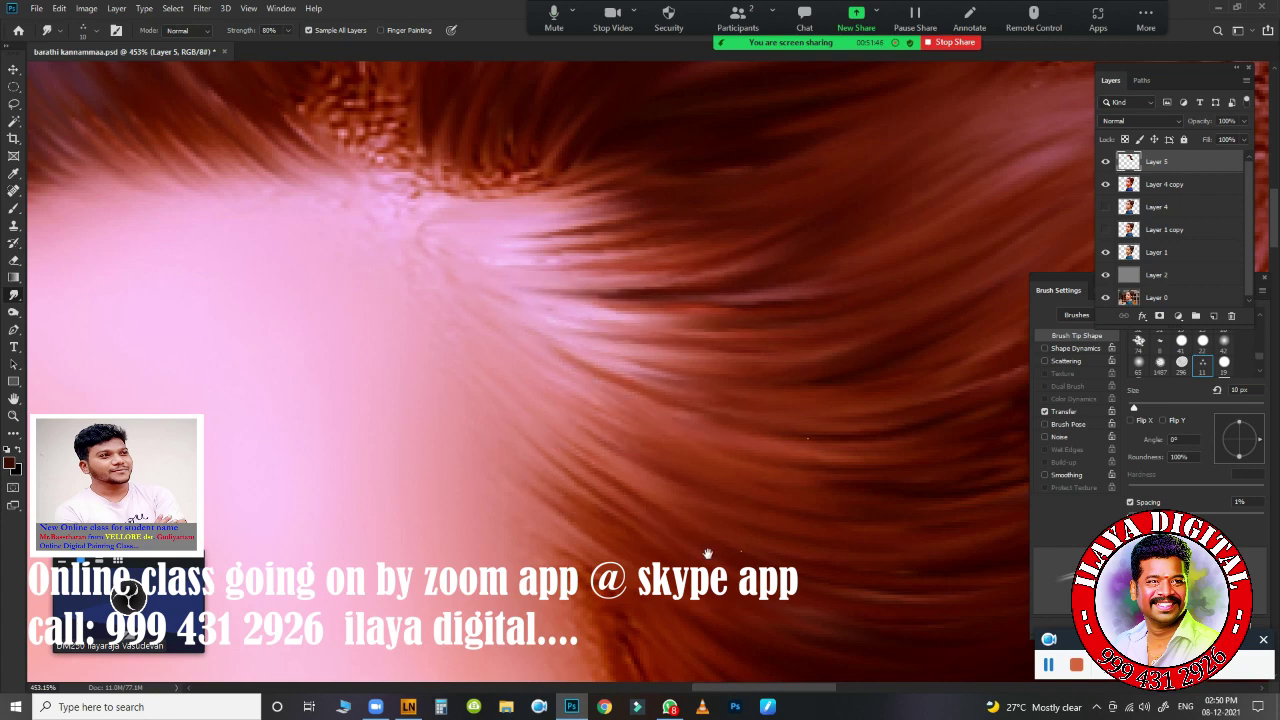
scroll(707, 553, "down", 3)
left_click_drag(490, 225, 625, 560)
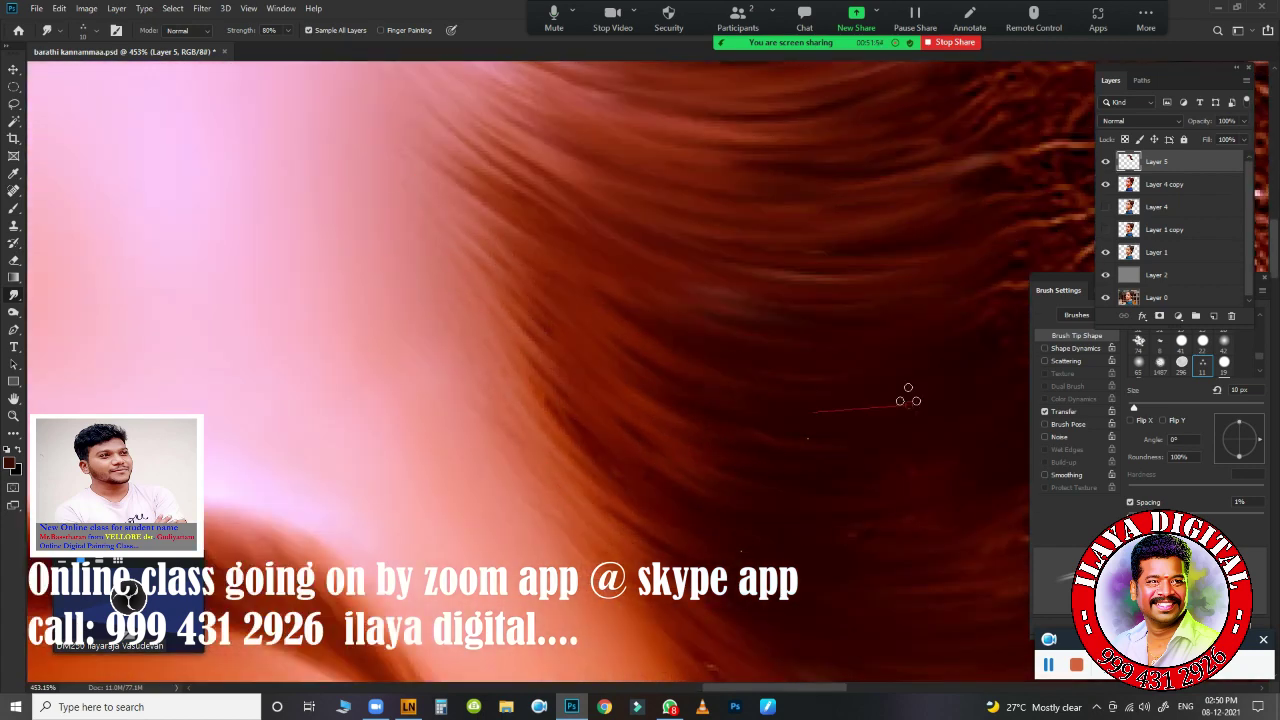
- Smear and darken the lower hairline strands downward
scroll(650, 620, "down", 5)
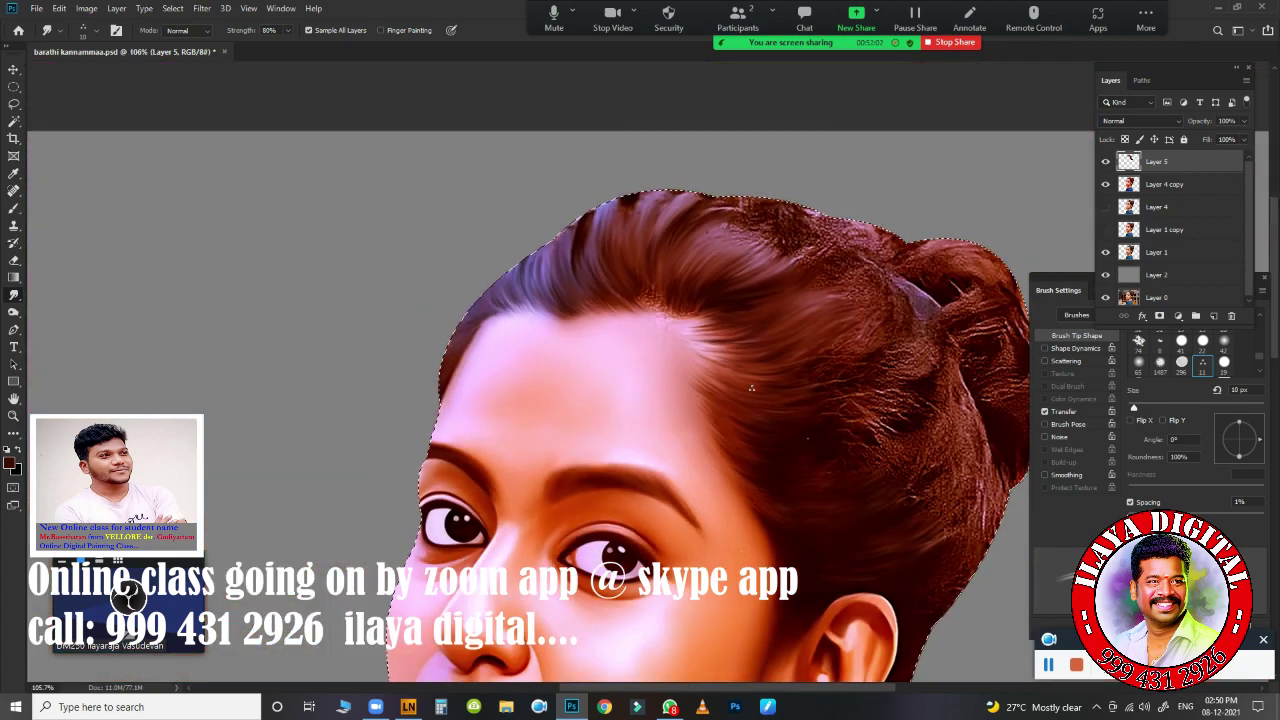
scroll(894, 480, "up", 4)
scroll(894, 480, "up", 2)
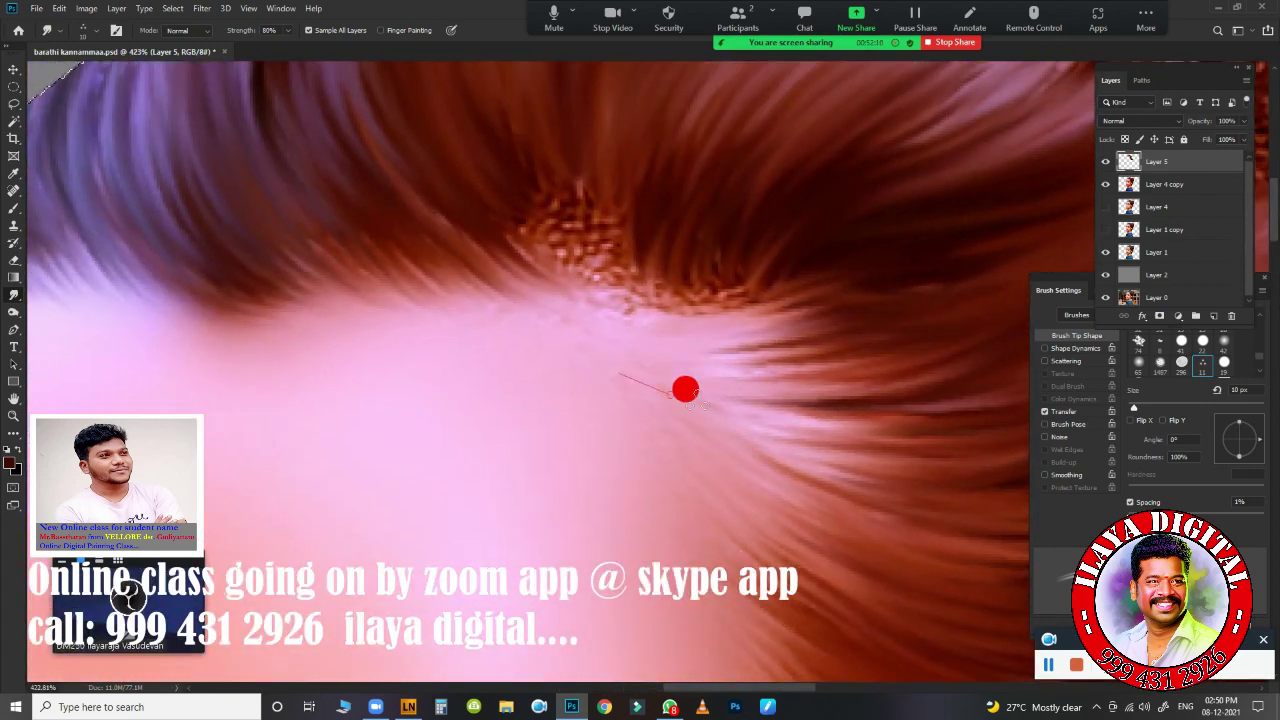
scroll(771, 394, "up", 3)
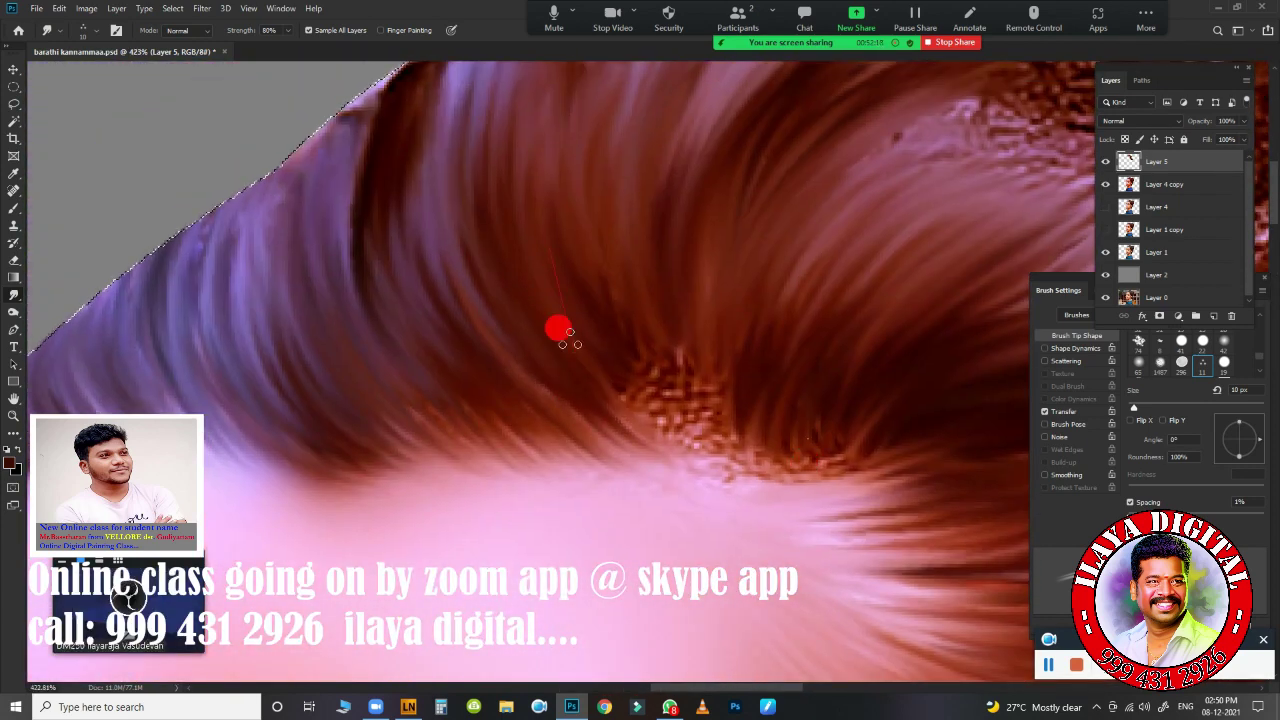
left_click_drag(690, 405, 720, 480)
mouse_move(640, 400)
left_mouse_down()
mouse_move(680, 468)
mouse_move(728, 473)
left_mouse_up()
left_click_drag(560, 420, 420, 470)
left_click_drag(600, 405, 650, 475)
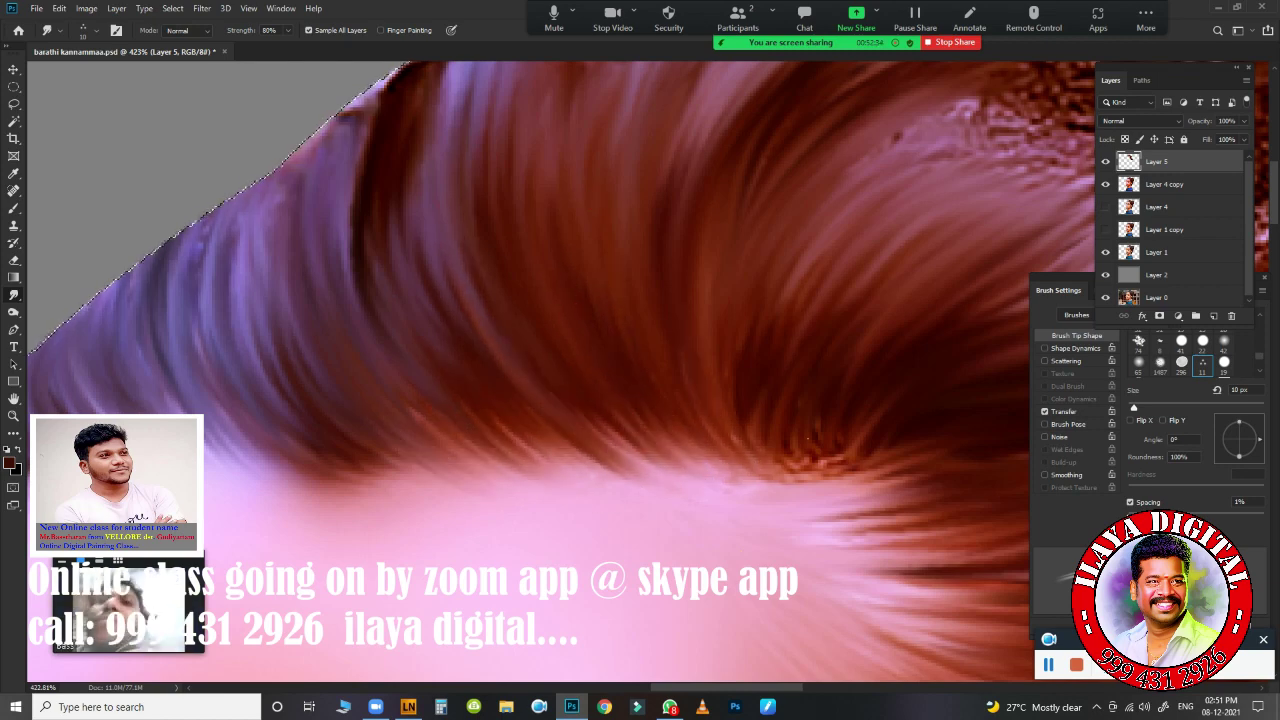
left_click_drag(640, 410, 700, 480)
- Pull the hairline strands down over the forehead
scroll(530, 445, "right", 3)
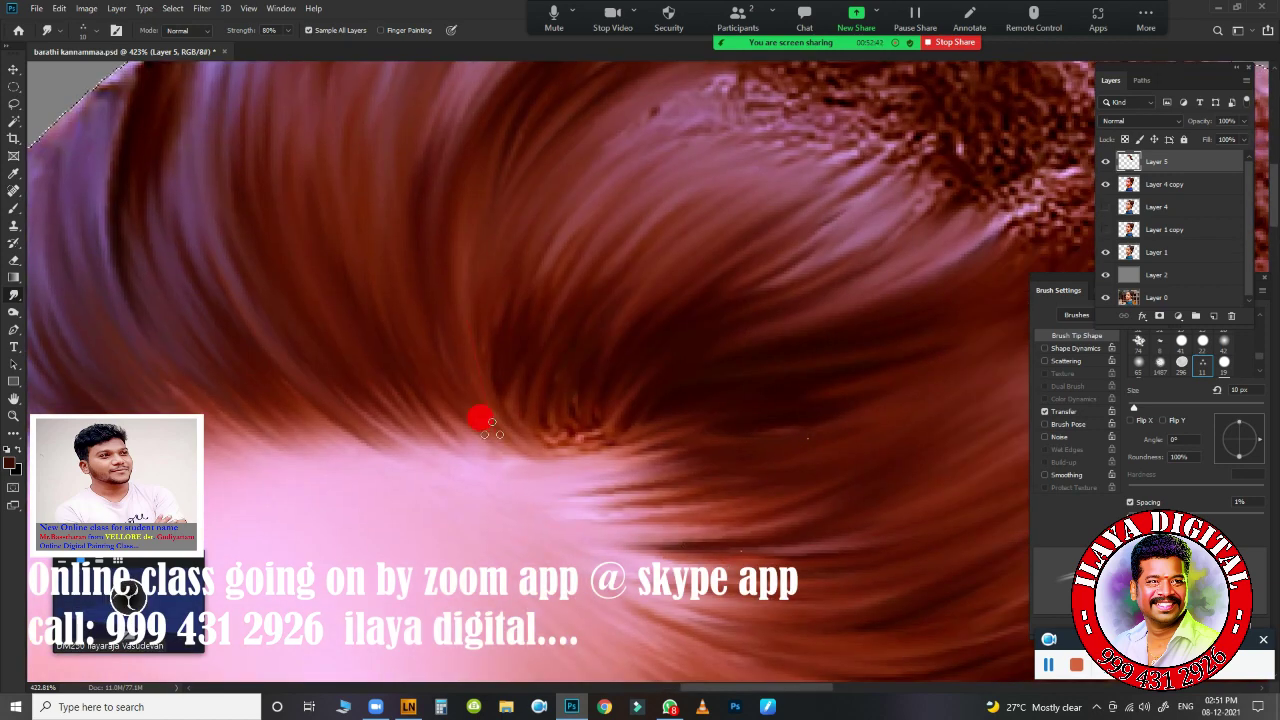
left_click_drag(510, 370, 520, 450)
left_click_drag(560, 370, 590, 455)
mouse_move(600, 375)
left_mouse_down()
mouse_move(620, 450)
mouse_move(650, 440)
left_mouse_up()
scroll(622, 390, "down", 5)
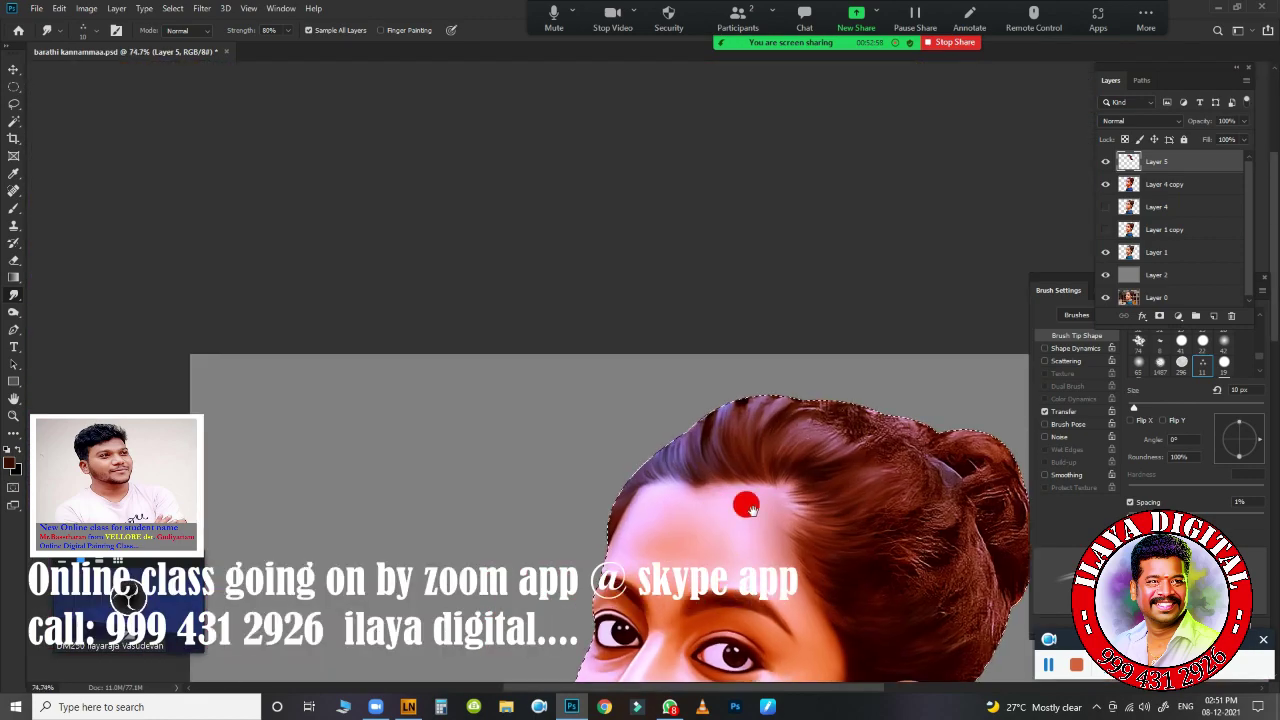
scroll(793, 382, "up", 4)
scroll(794, 383, "up", 3)
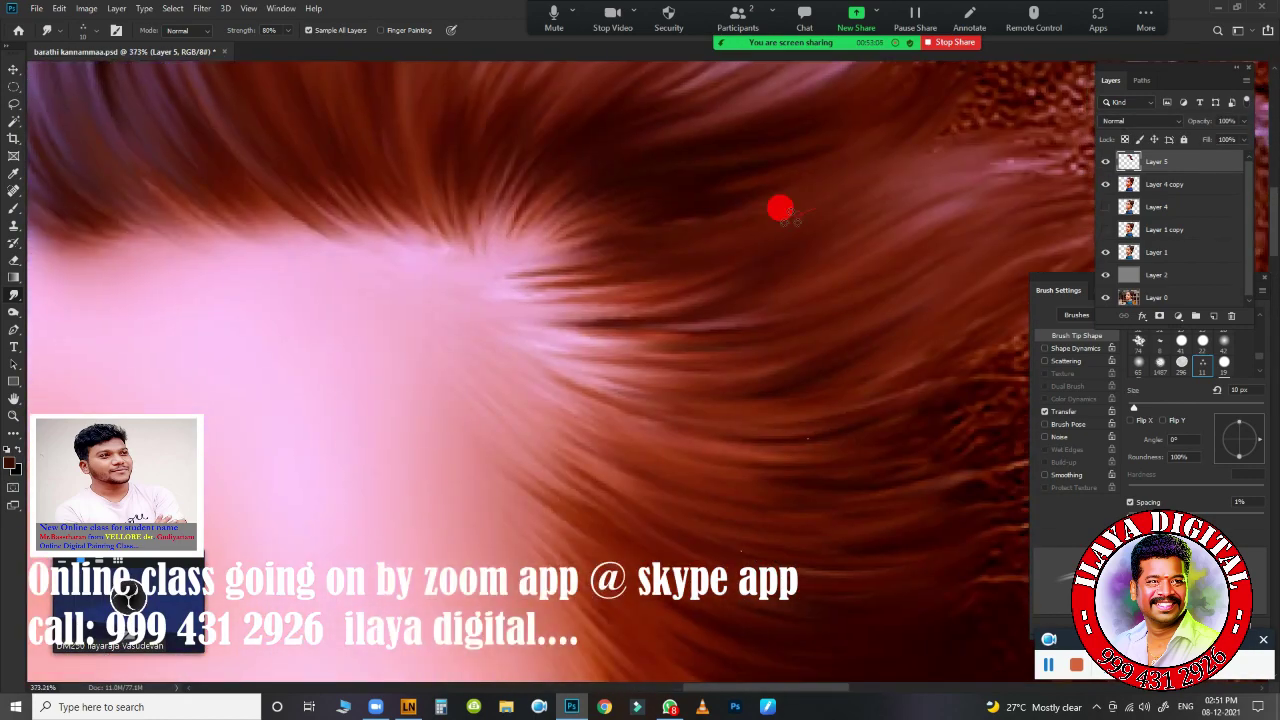
- Extend dark hair strands into the pink forehead area
left_click_drag(640, 310, 520, 325)
left_click_drag(650, 255, 460, 290)
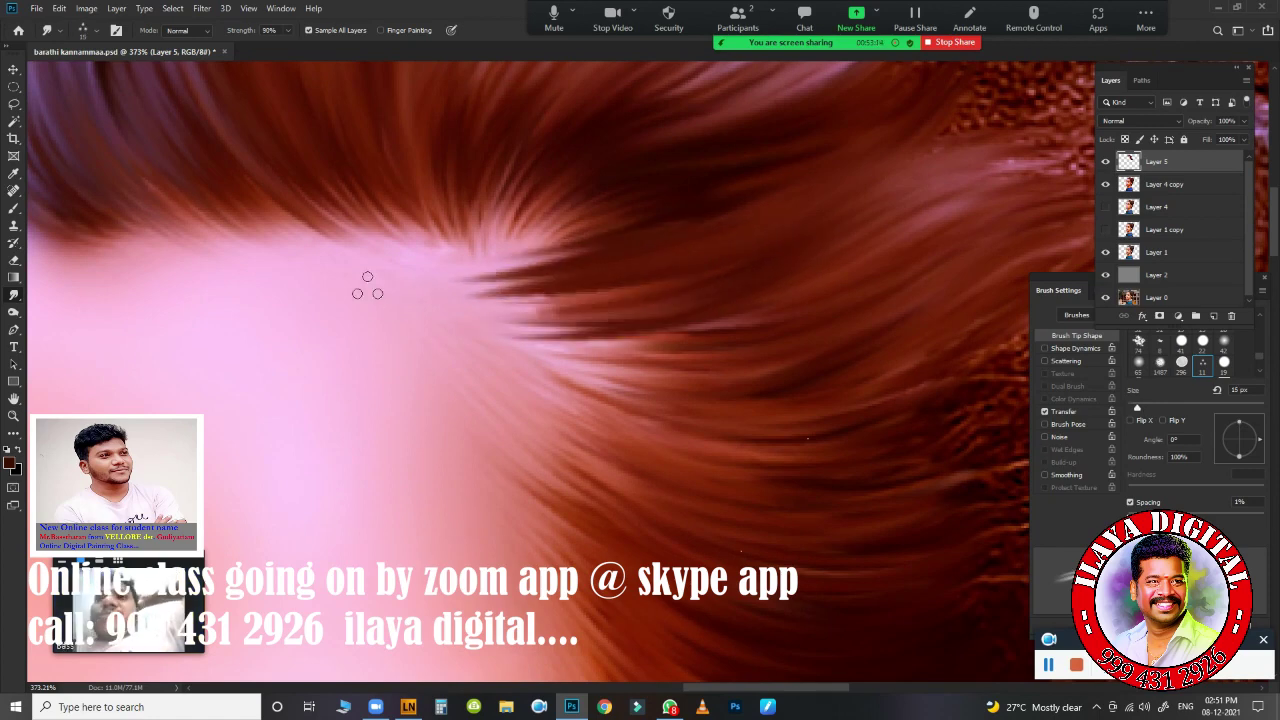
left_click_drag(760, 300, 460, 355)
left_click_drag(720, 340, 480, 430)
left_click_drag(650, 470, 490, 500)
left_click_drag(650, 385, 485, 370)
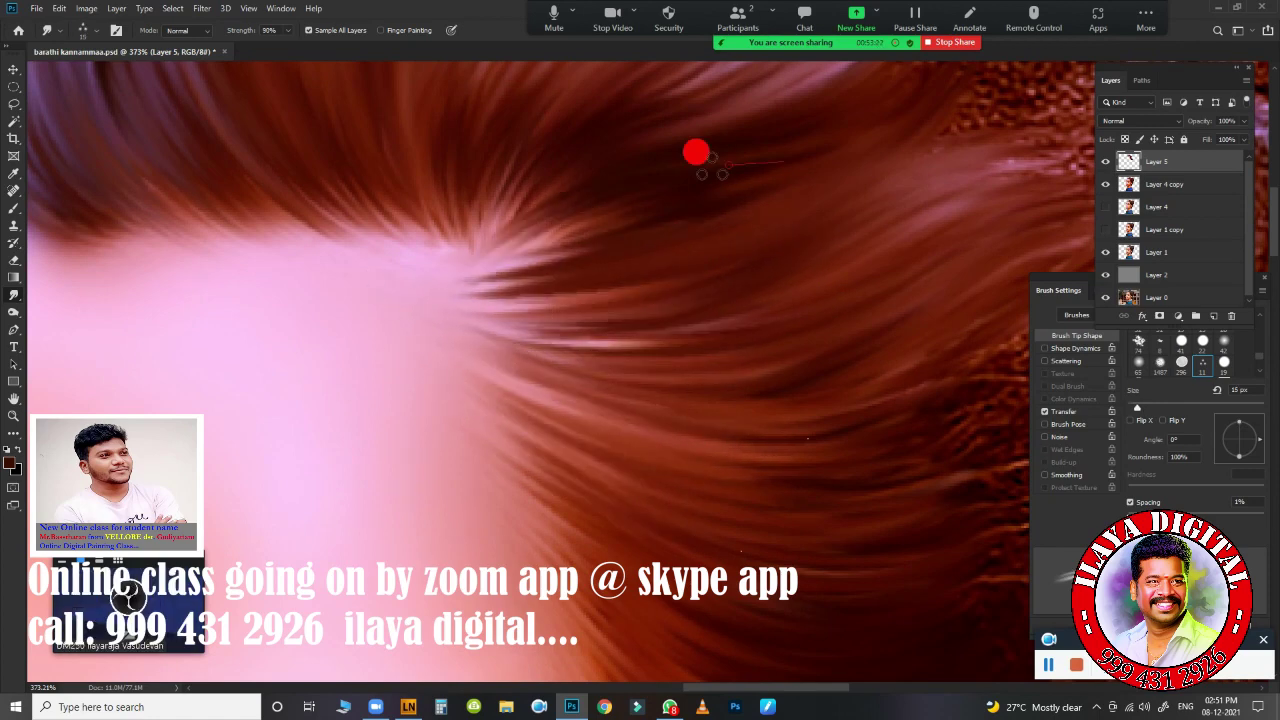
left_click_drag(625, 215, 465, 285)
left_click_drag(660, 345, 750, 515)
left_click_drag(630, 440, 550, 325)
left_click_drag(690, 430, 605, 315)
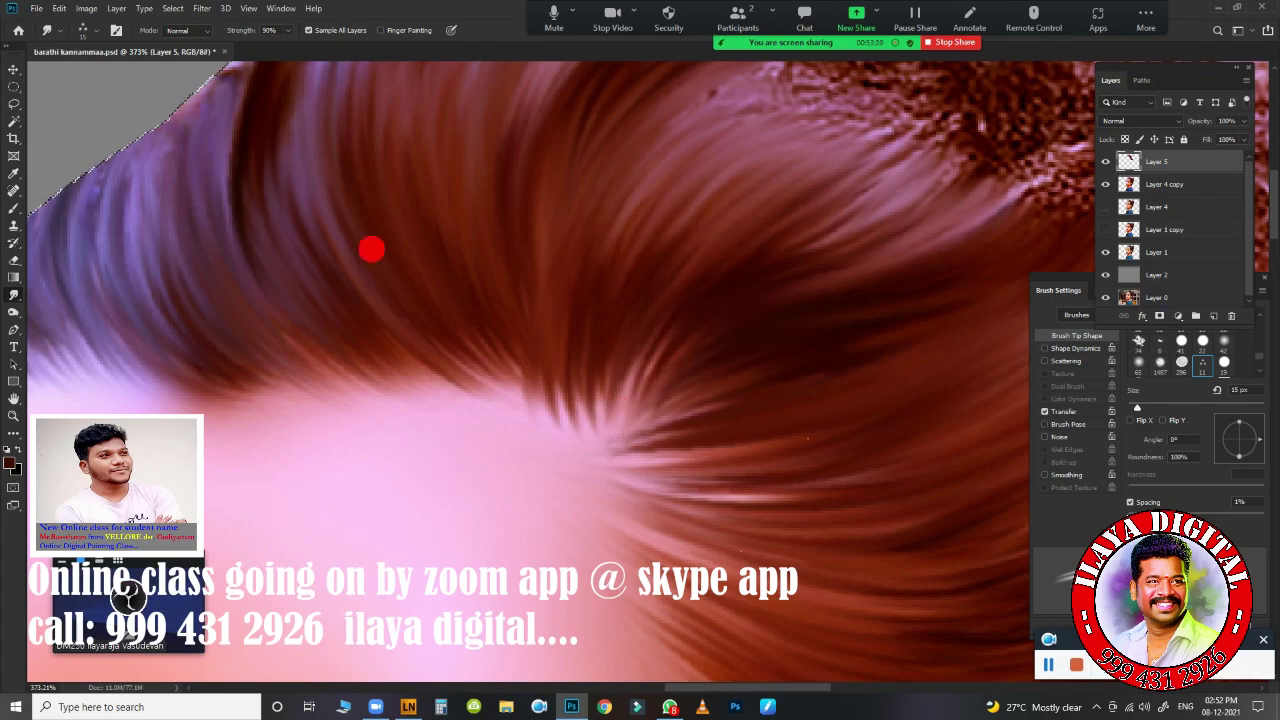
left_click_drag(460, 400, 395, 352)
left_click_drag(520, 410, 430, 345)
- Smudge streaks into the hair along the side of the face at 90% strength
scroll(808, 357, "down", 5)
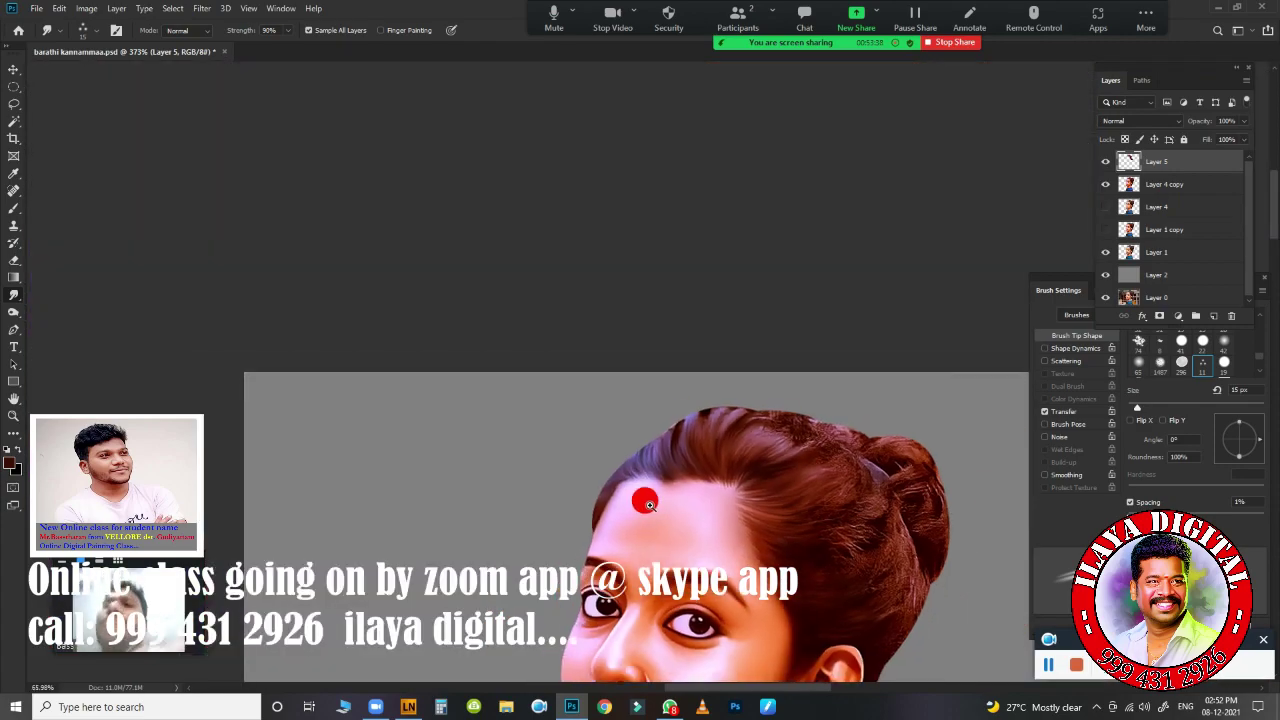
scroll(692, 392, "up", 5)
scroll(692, 392, "up", 1)
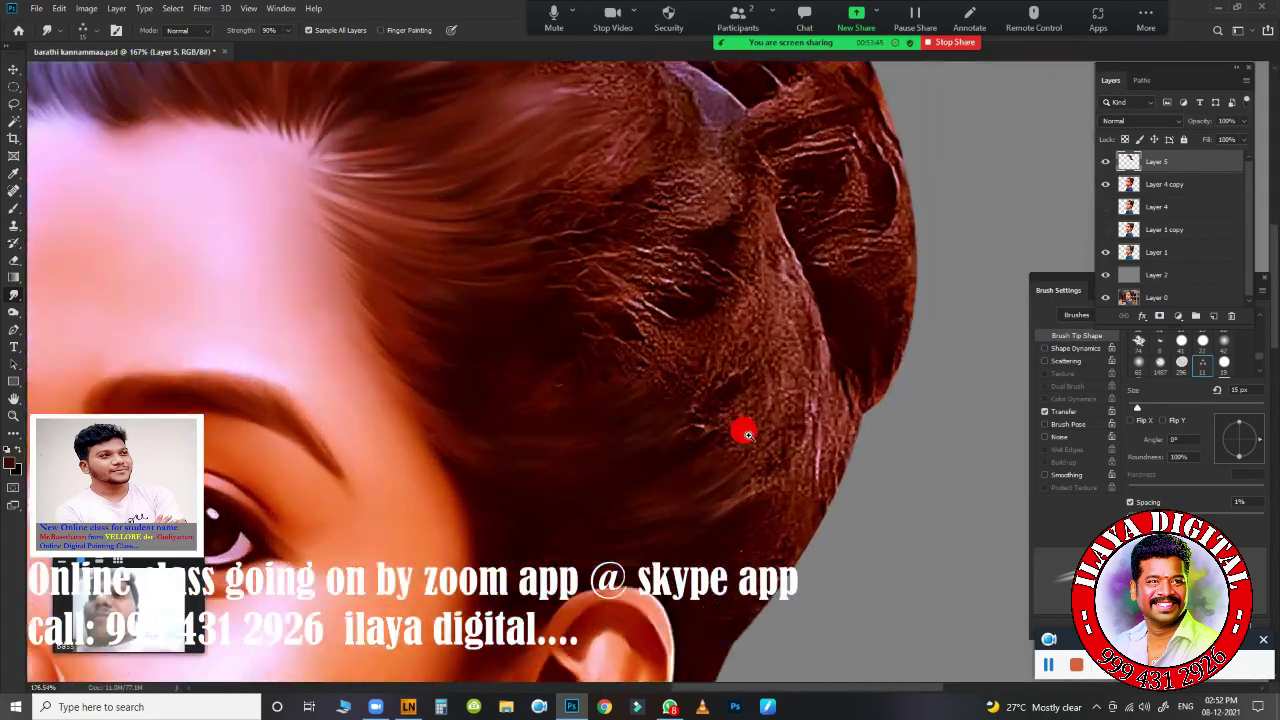
scroll(743, 386, "up", 2)
left_click_drag(840, 490, 825, 330)
left_click_drag(780, 420, 740, 310)
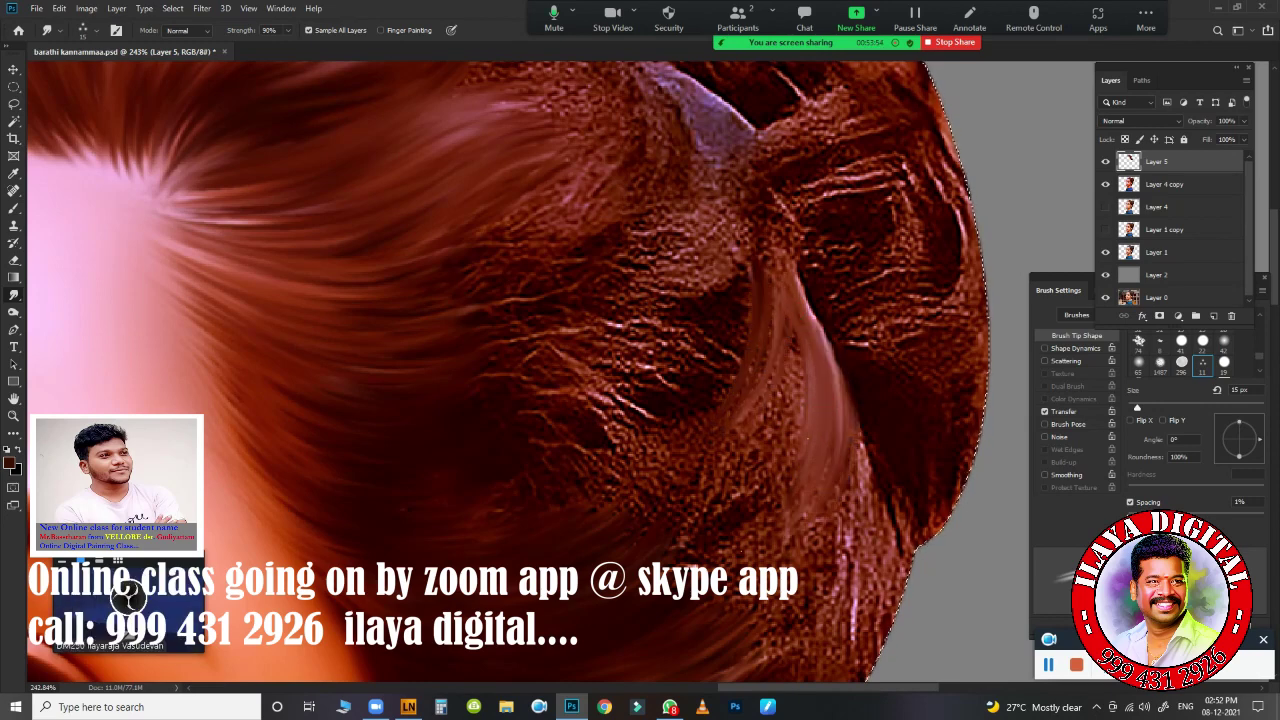
left_click_drag(790, 370, 755, 225)
left_click_drag(740, 440, 775, 465)
- Smooth the rough side-hair texture into lighter streaks along the hair edge
scroll(782, 470, "down", 3)
mouse_move(806, 206)
left_mouse_down()
mouse_move(774, 429)
mouse_move(805, 432)
left_mouse_up()
left_click_drag(740, 220, 800, 340)
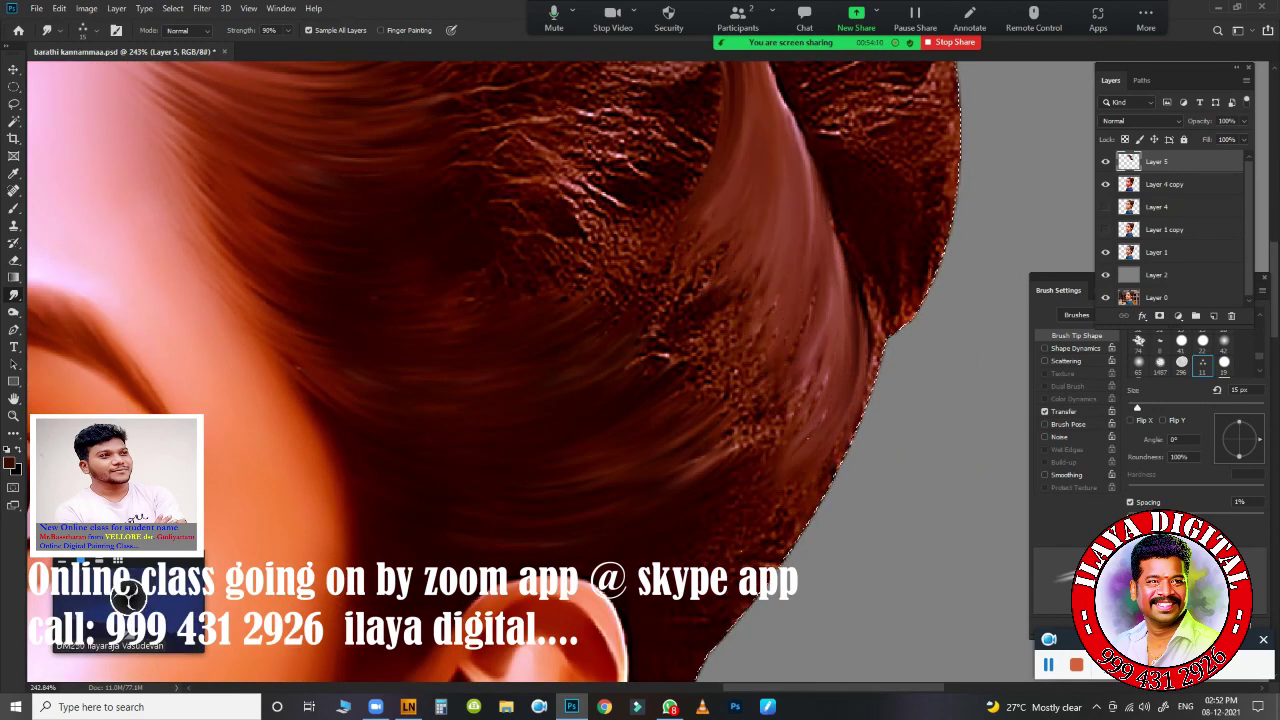
left_click_drag(715, 290, 527, 309)
left_click_drag(697, 226, 730, 340)
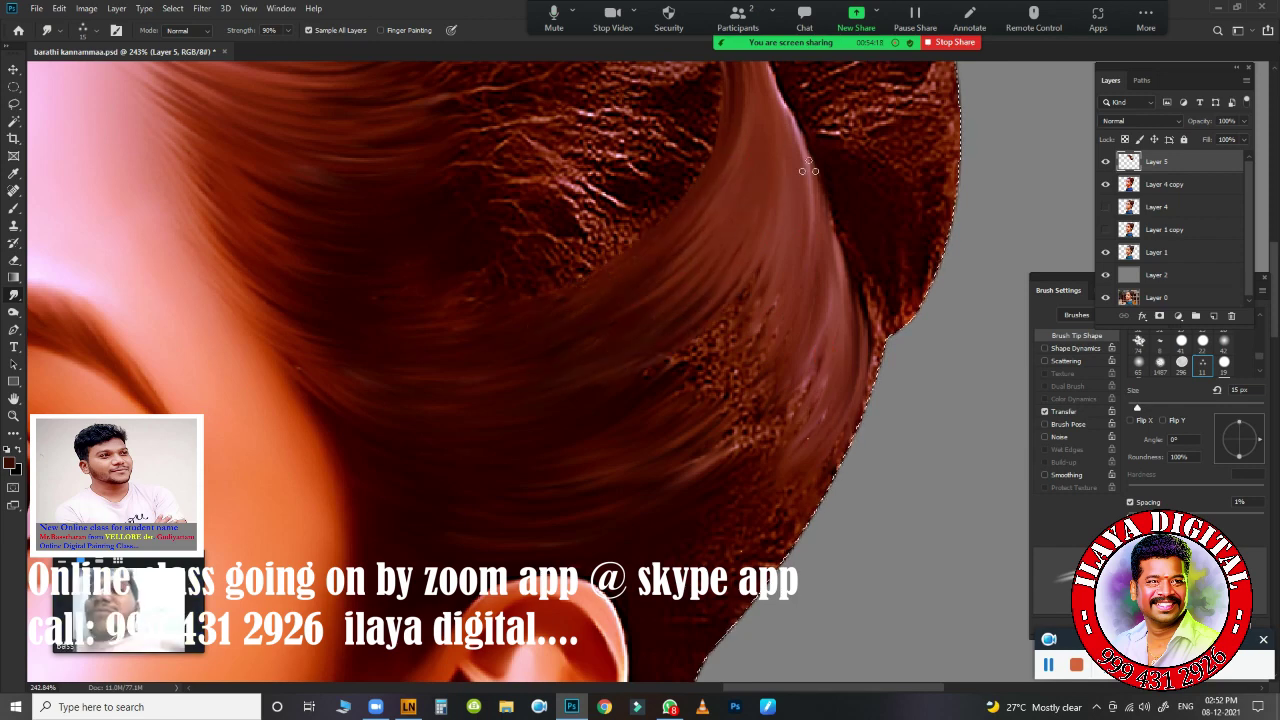
left_click_drag(765, 240, 690, 370)
mouse_move(700, 300)
left_mouse_down()
mouse_move(763, 260)
mouse_move(711, 457)
left_mouse_up()
- Smooth the hair below the ear and blend the light strand highlight into the dark hair
scroll(780, 400, "down", 5)
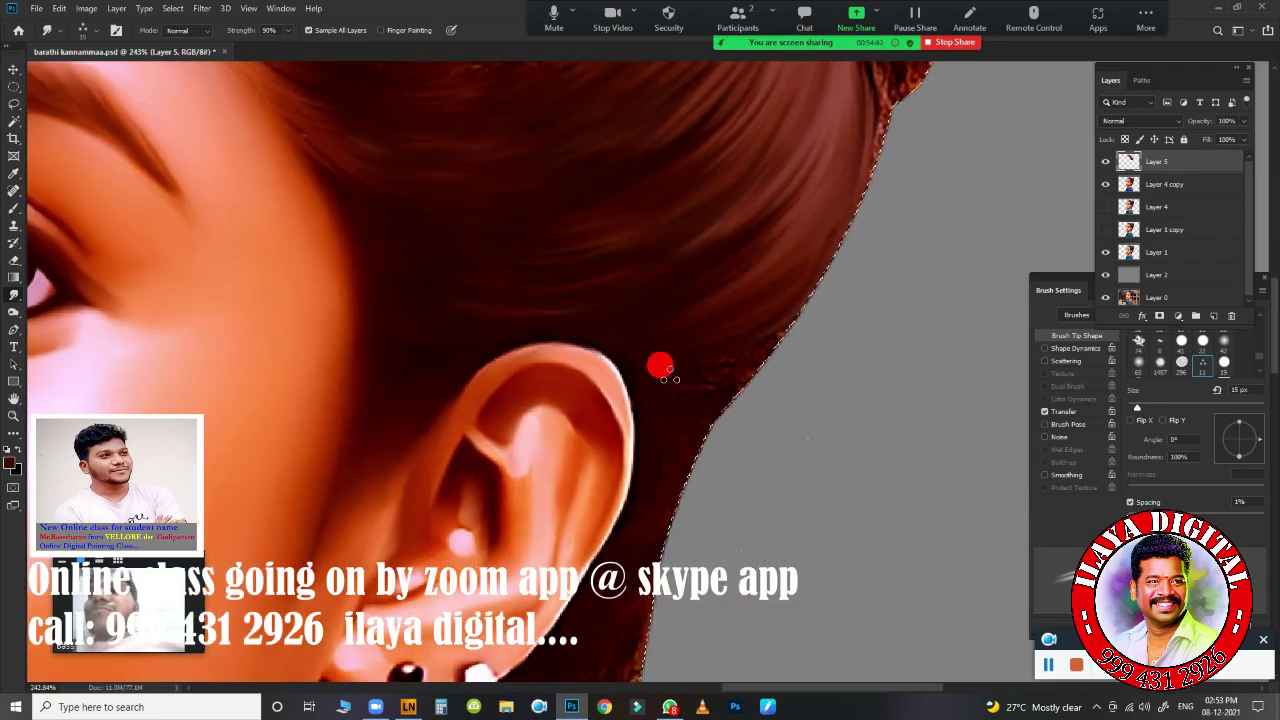
scroll(680, 300, "down", 6)
scroll(523, 466, "down", 10, "alt")
scroll(600, 440, "up", 10, "alt")
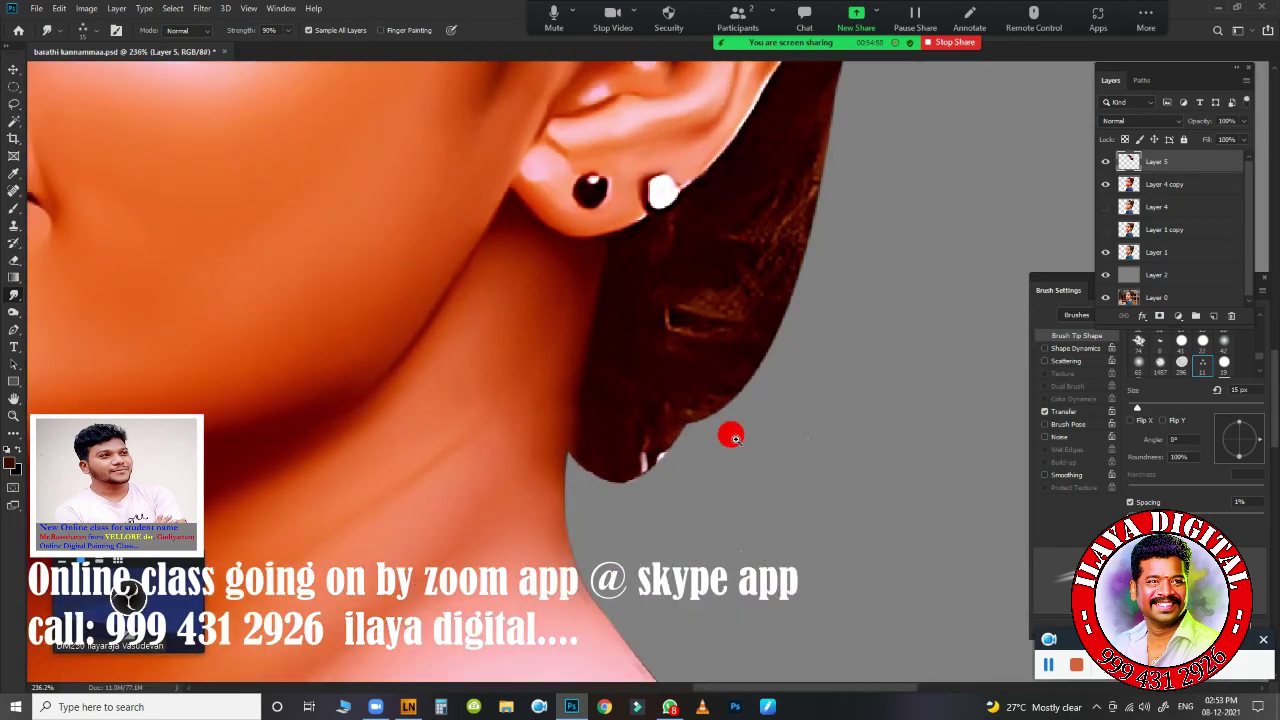
scroll(731, 436, "up", 4, "alt")
left_click_drag(735, 149, 774, 143)
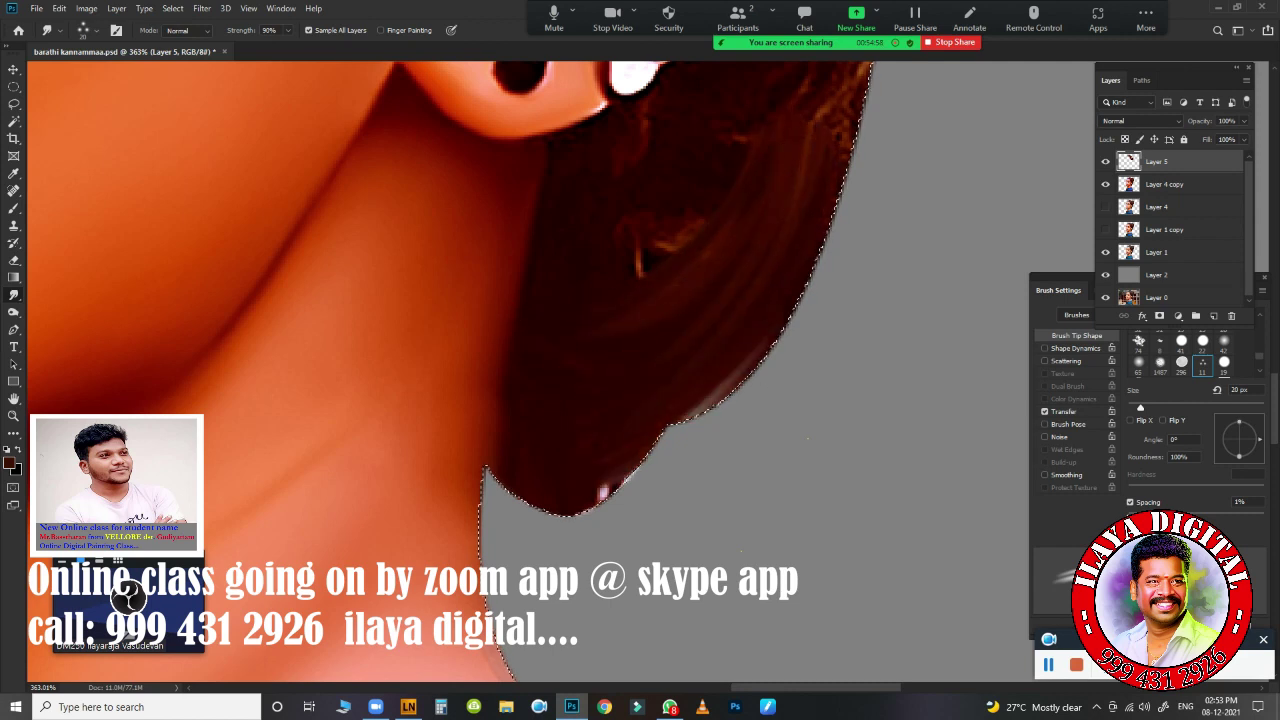
left_click_drag(675, 335, 754, 191)
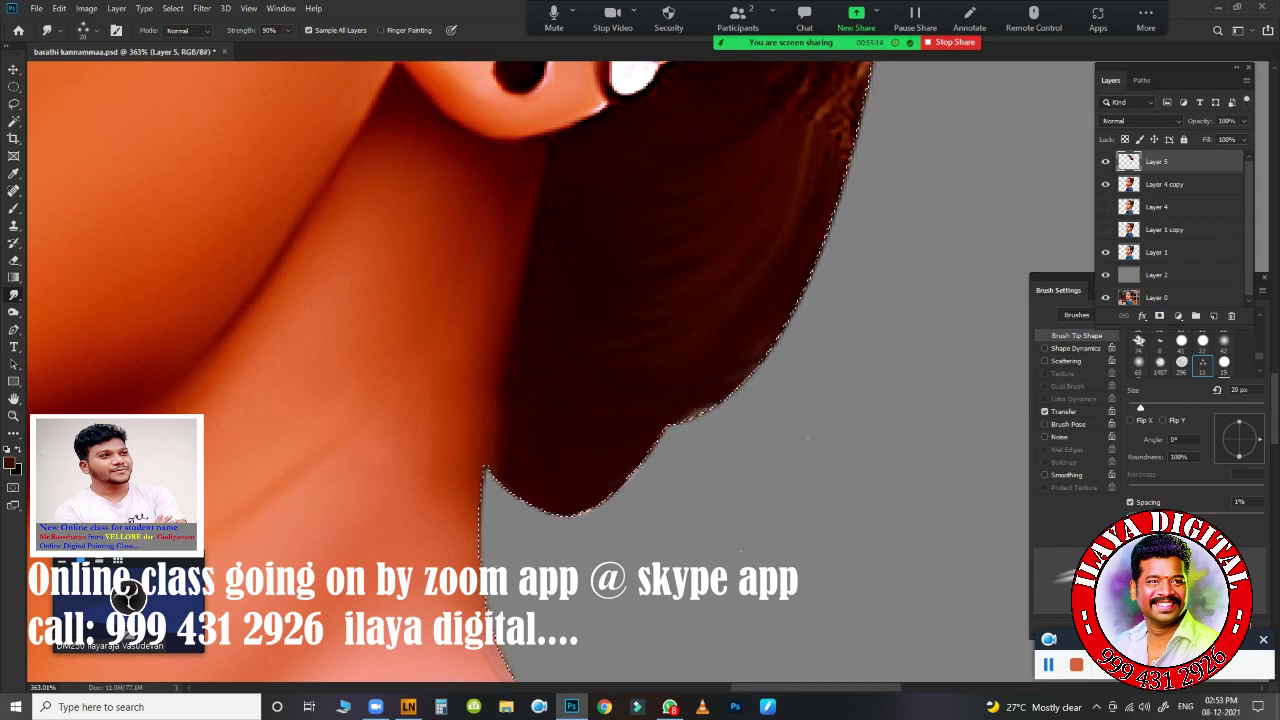
- Blend the hair edges above the ear and beside the cheek
scroll(543, 329, "up", 5)
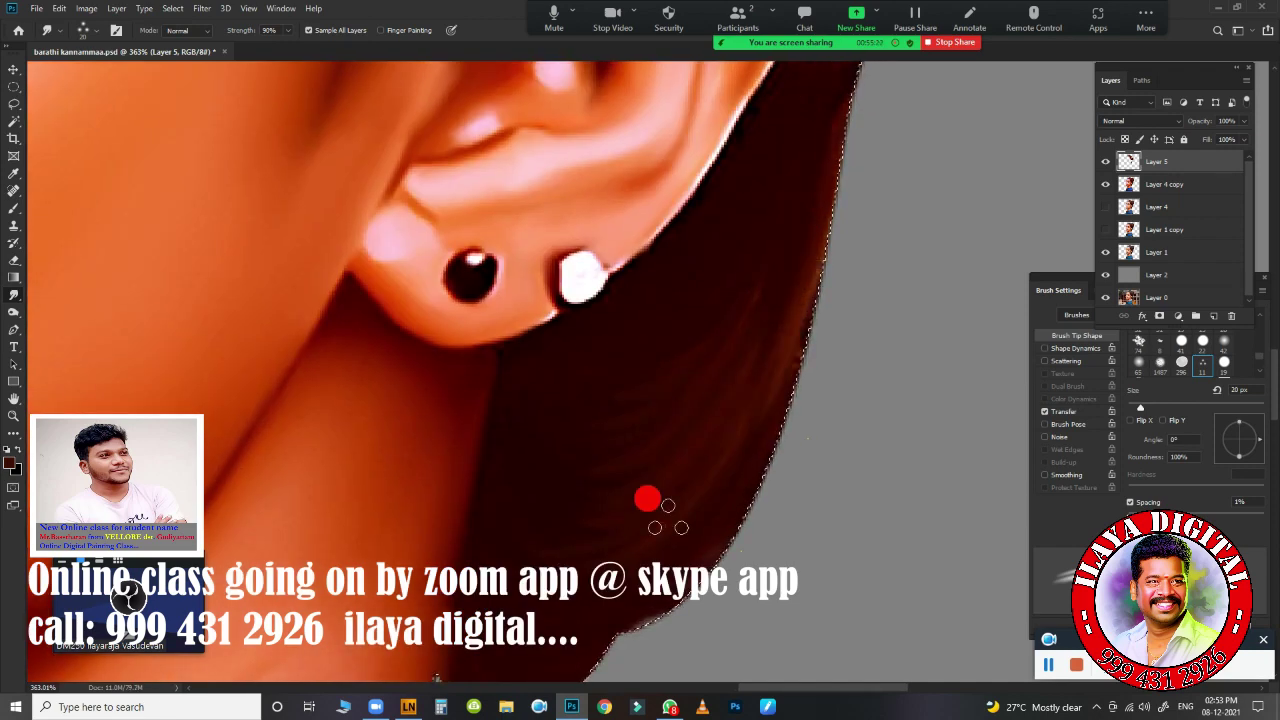
scroll(660, 530, "down", 2)
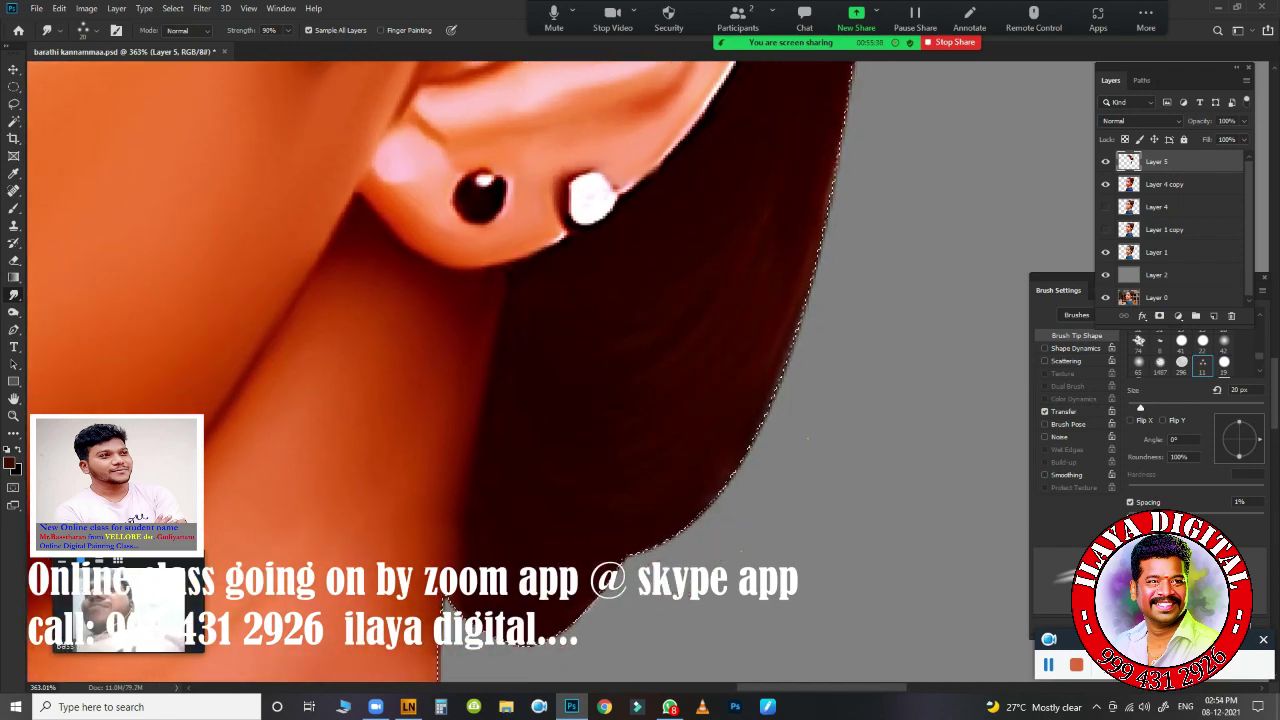
scroll(680, 485, "down", 3)
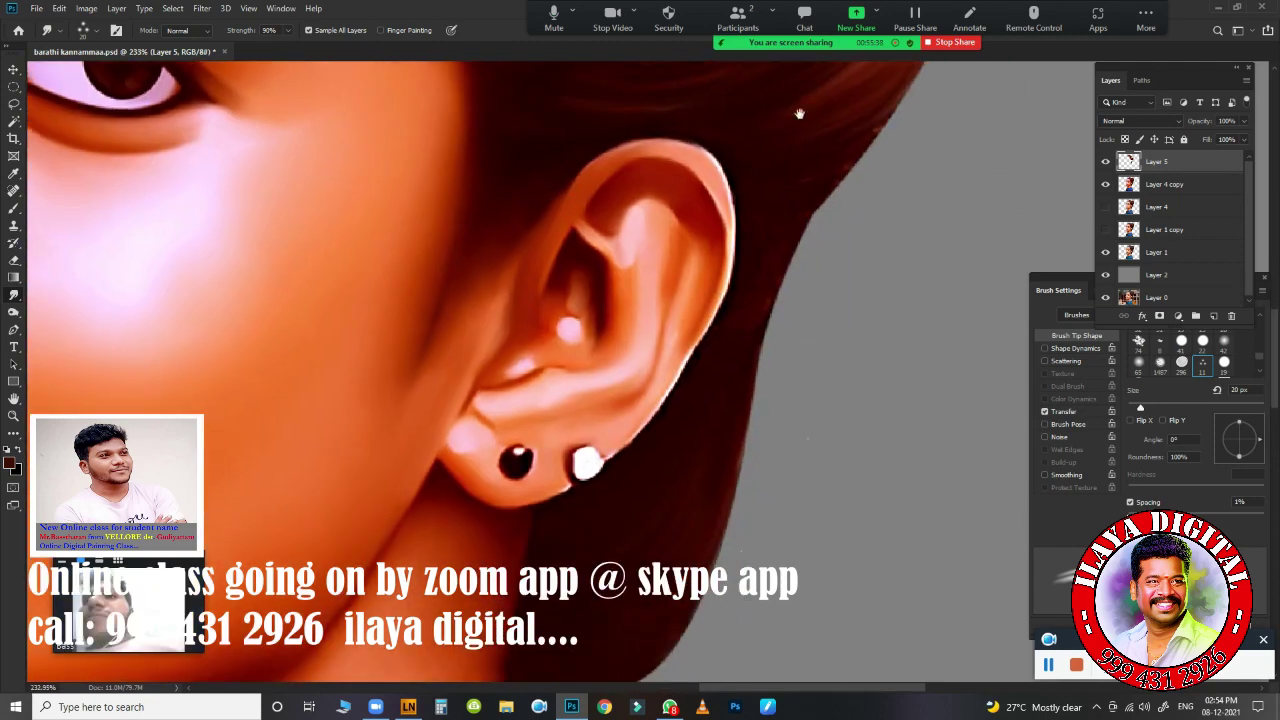
left_click_drag(662, 412, 842, 197)
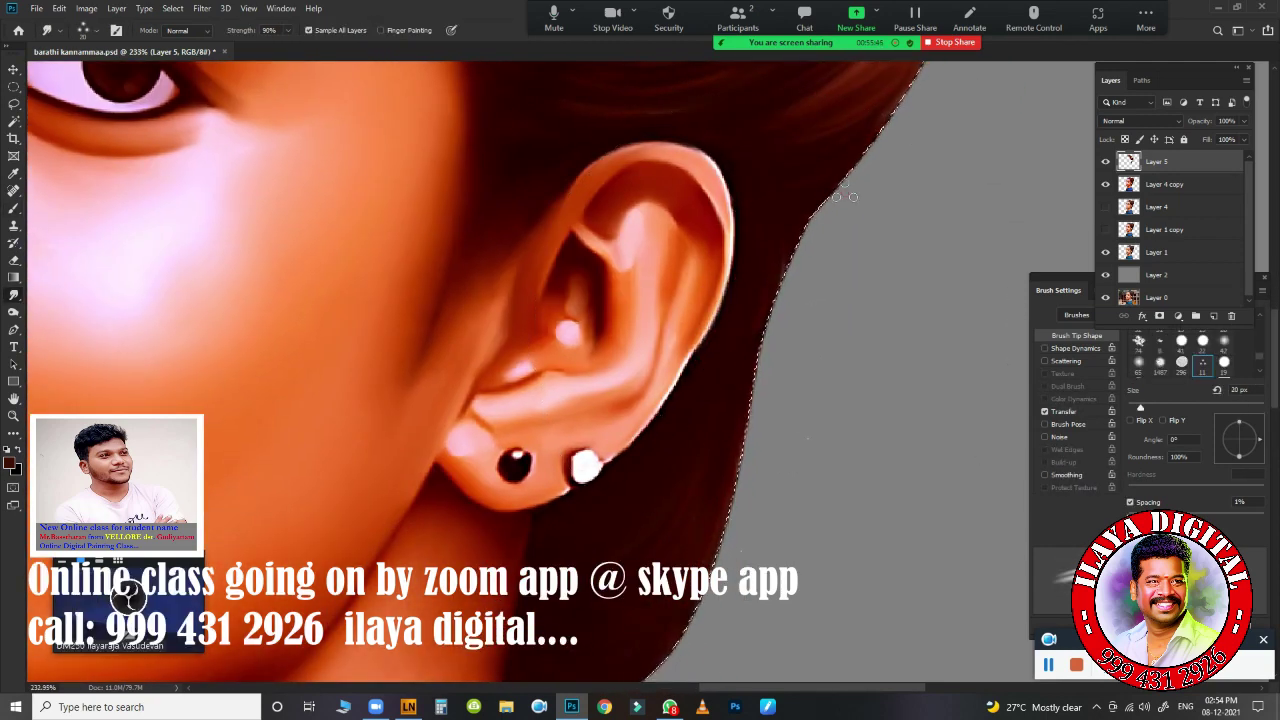
scroll(709, 402, "down", 5)
scroll(610, 402, "up", 5)
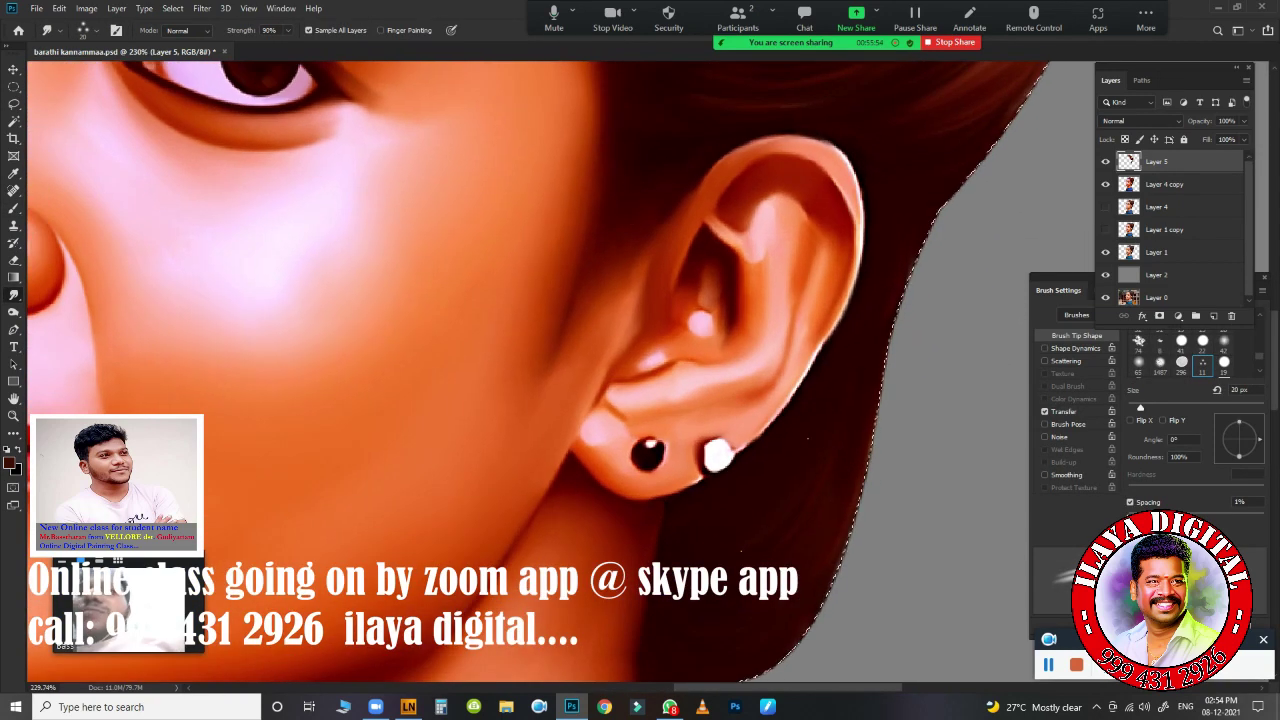
left_click_drag(543, 373, 623, 183)
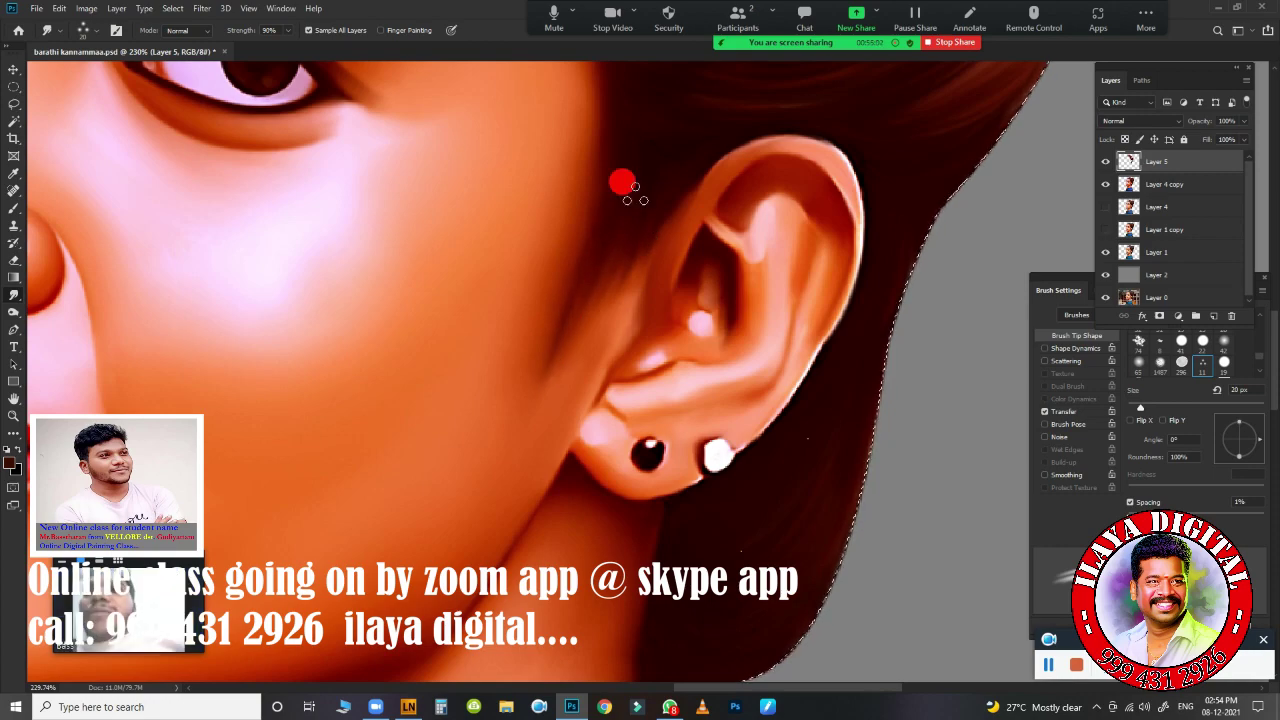
- Smooth the lower hair strands leftward and toward the ear
scroll(677, 551, "down", 3)
scroll(757, 451, "up", 5)
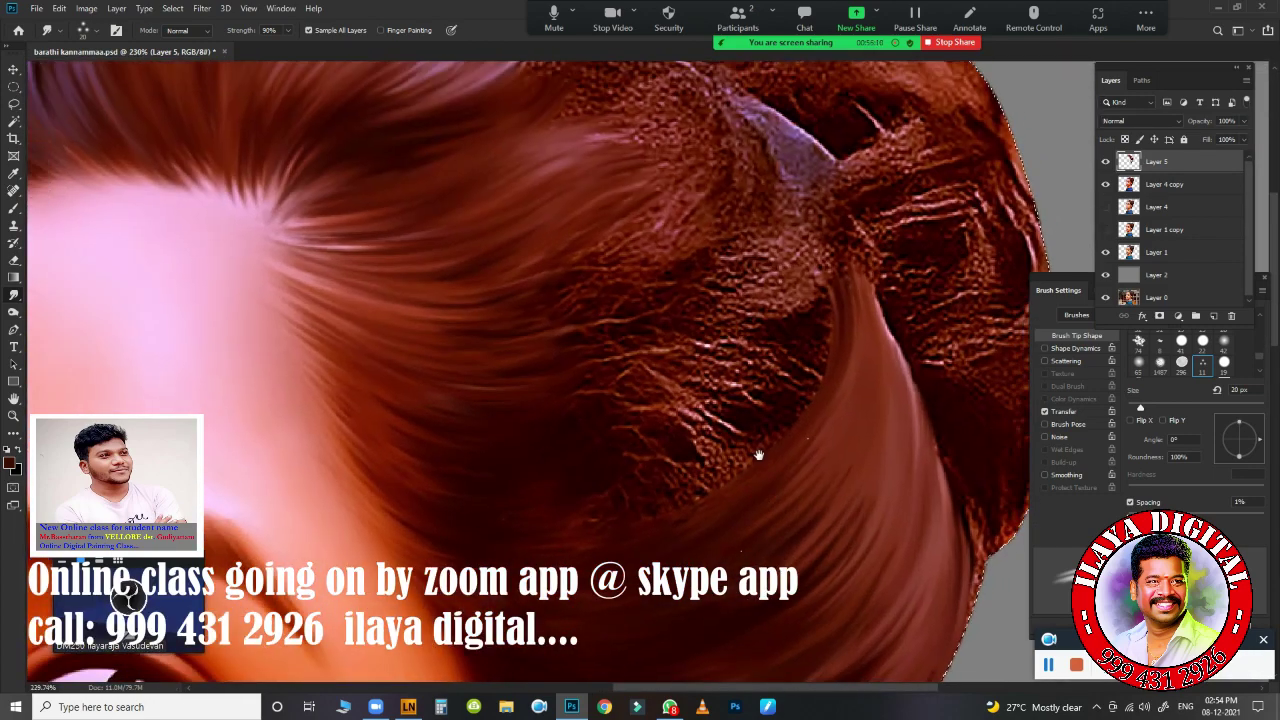
scroll(706, 414, "down", 4)
scroll(634, 443, "up", 4)
mouse_move(634, 443)
left_mouse_down()
mouse_move(537, 484)
mouse_move(640, 600)
left_mouse_up()
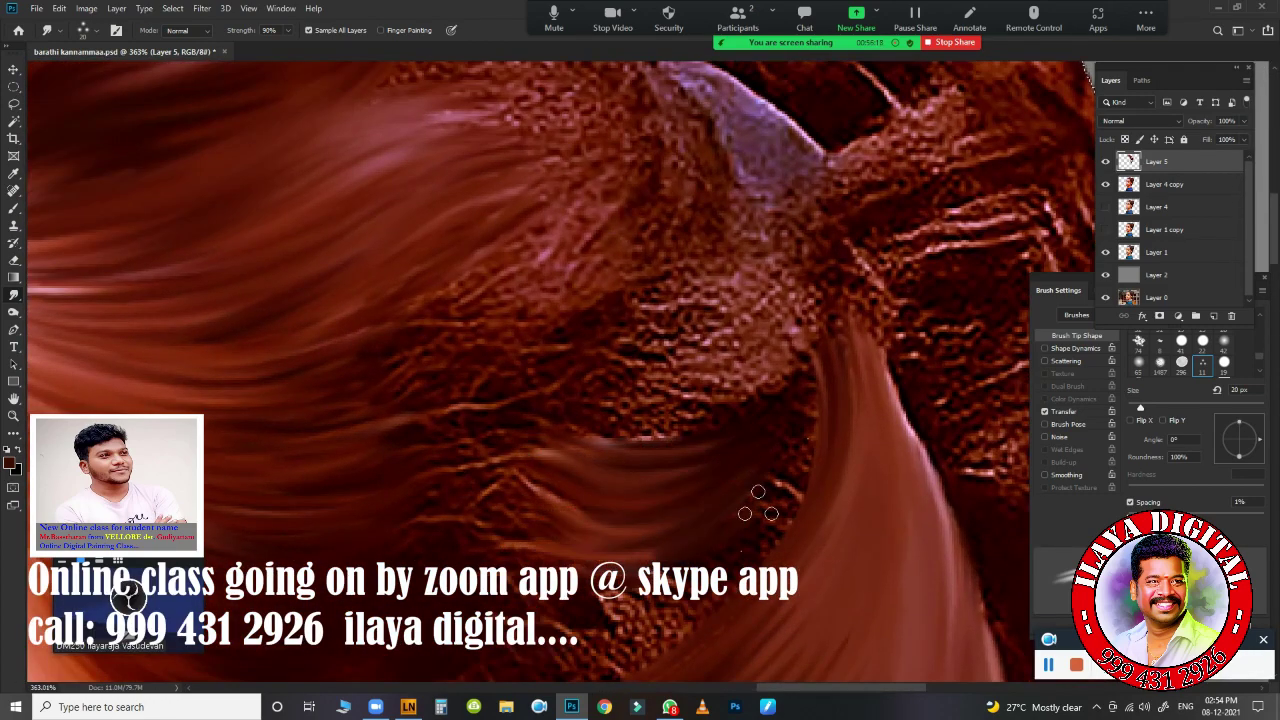
left_click_drag(600, 385, 832, 290)
- Sweep the strands above the ear and across the top, removing orange speckles
scroll(800, 329, "up", 2)
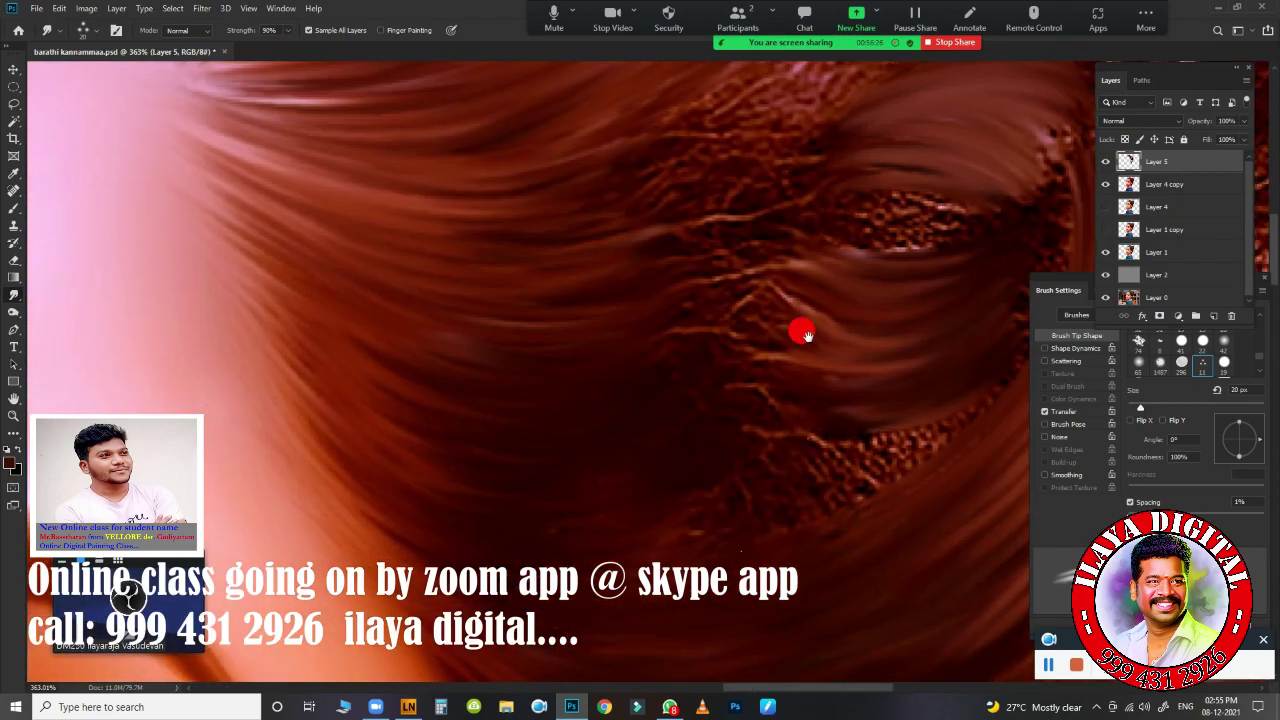
scroll(731, 374, "down", 3)
mouse_move(731, 374)
left_mouse_down()
mouse_move(565, 343)
mouse_move(362, 337)
left_mouse_up()
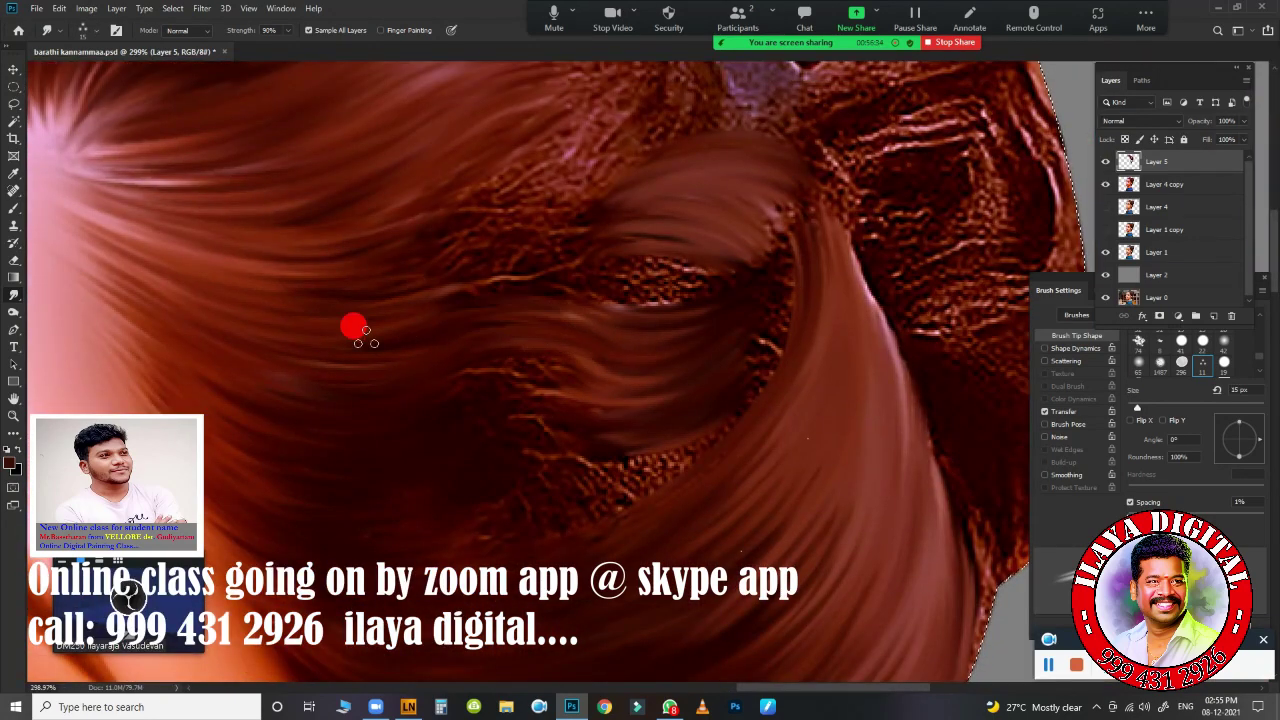
left_click_drag(663, 250, 766, 137)
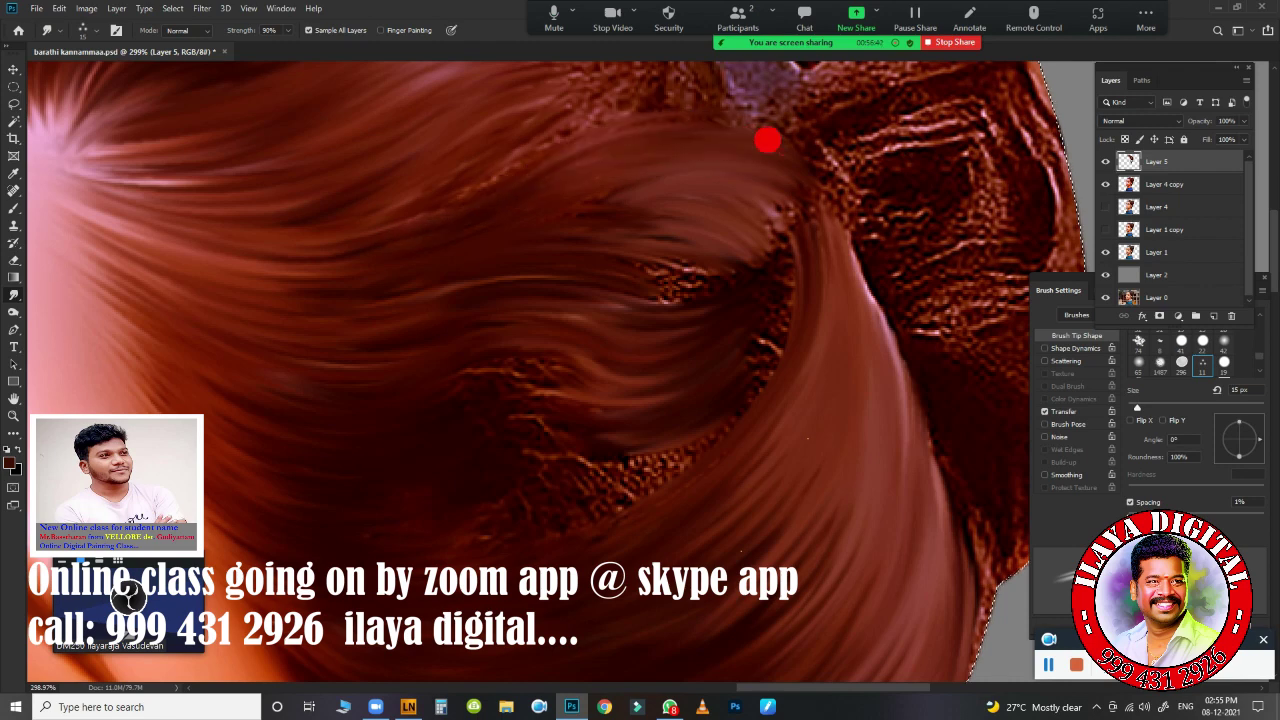
left_click_drag(575, 182, 735, 187)
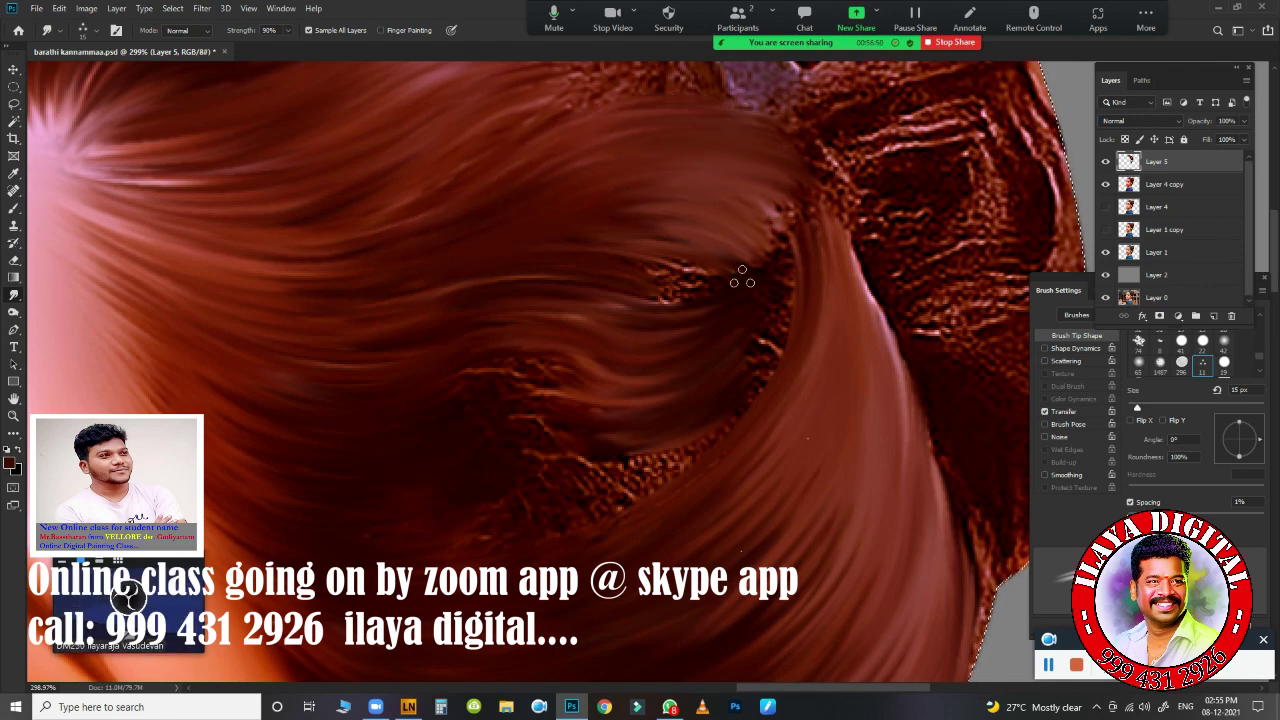
mouse_move(742, 281)
left_mouse_down()
mouse_move(629, 214)
mouse_move(734, 252)
left_mouse_up()
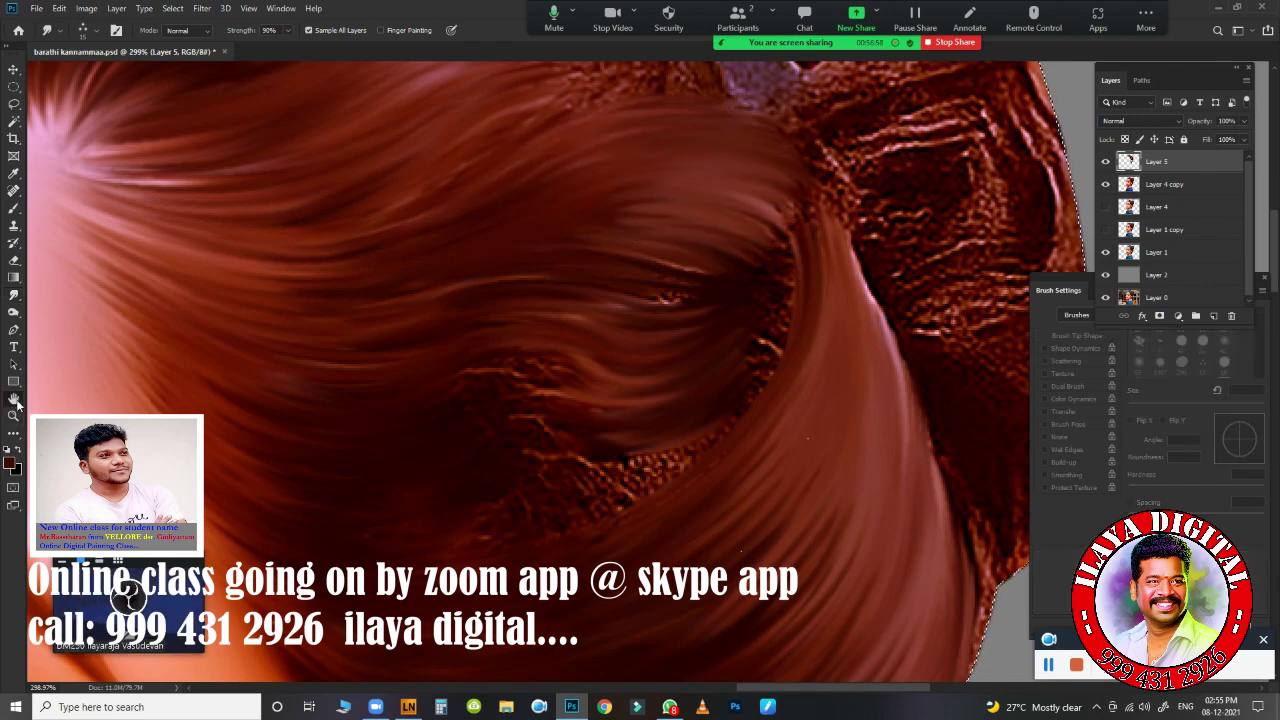
- Rotate the canvas to follow the hair and reshape strands toward the upper right
left_click(14, 398)
left_click(68, 411)
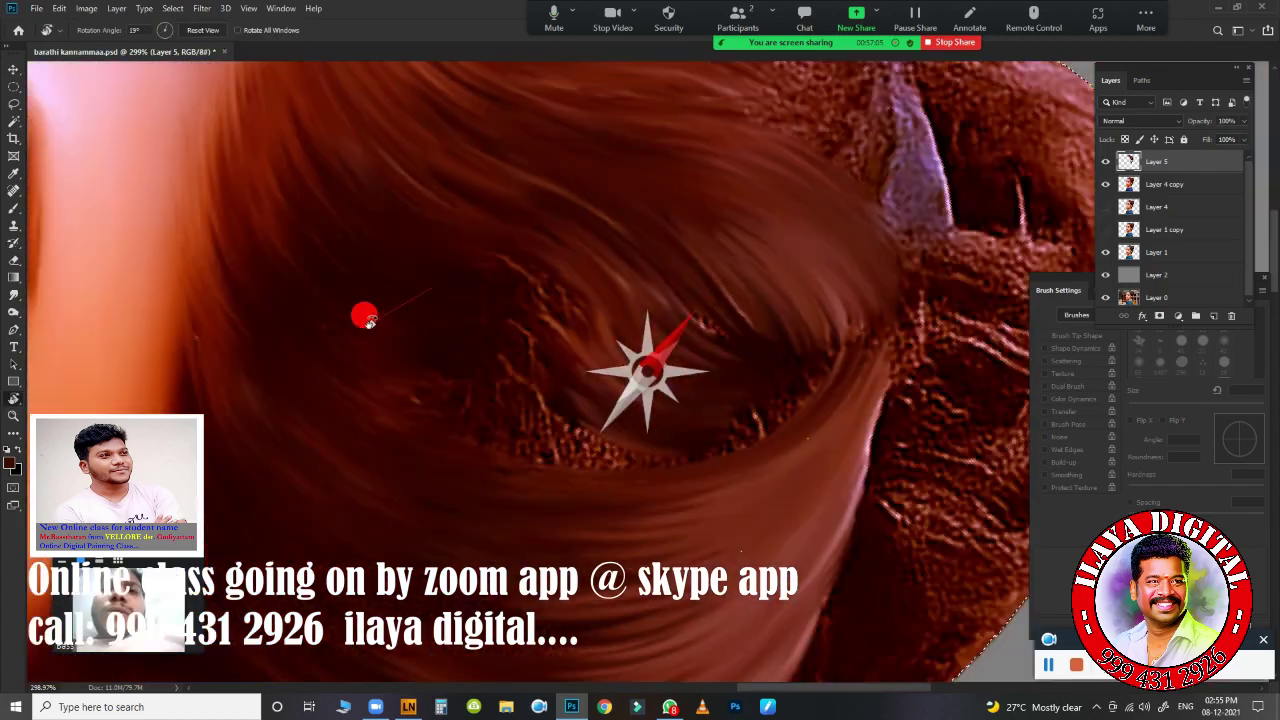
mouse_move(366, 314)
left_mouse_down()
mouse_move(556, 413)
mouse_move(628, 377)
mouse_move(760, 387)
left_mouse_up()
scroll(760, 387, "down", 2)
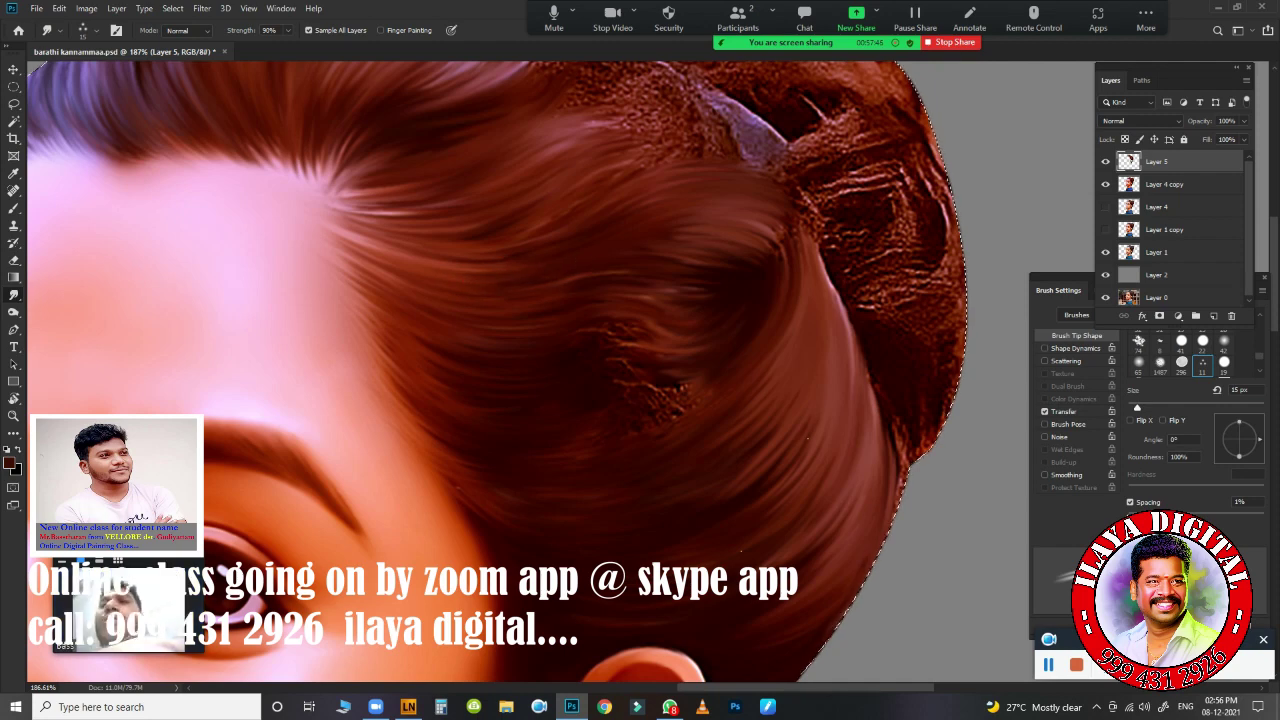
left_click(510, 405)
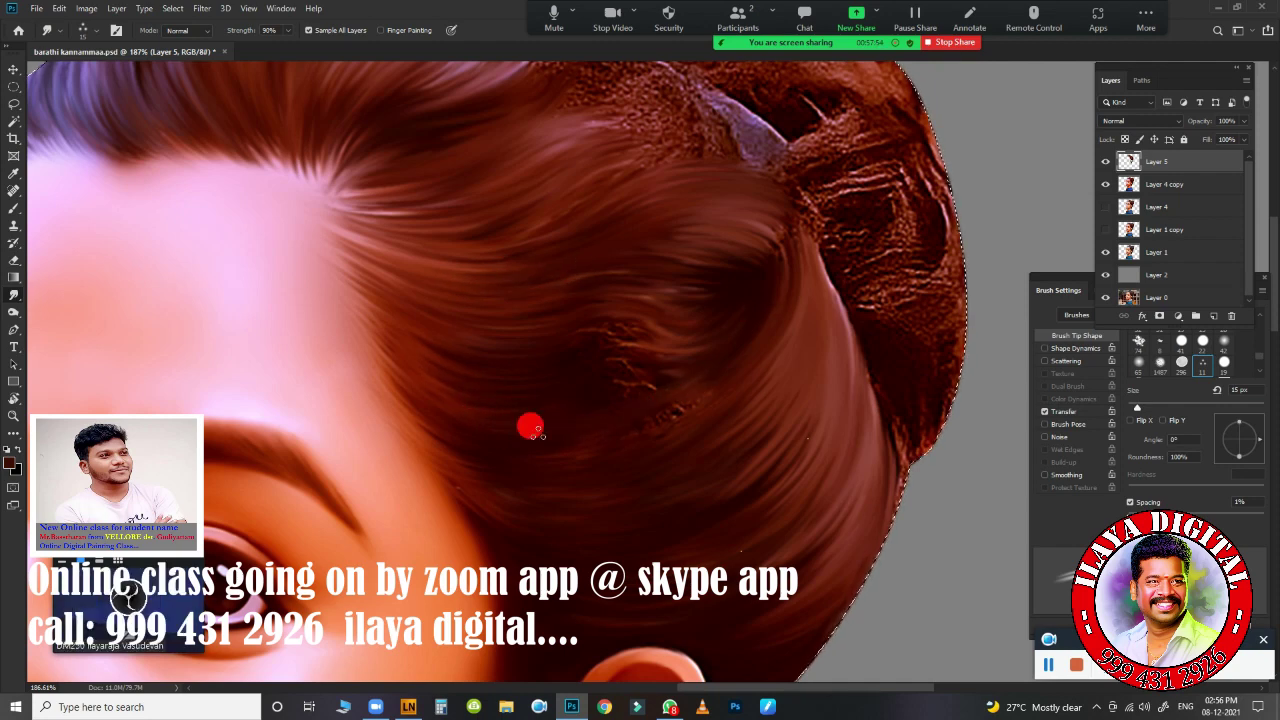
left_click_drag(670, 415, 840, 328)
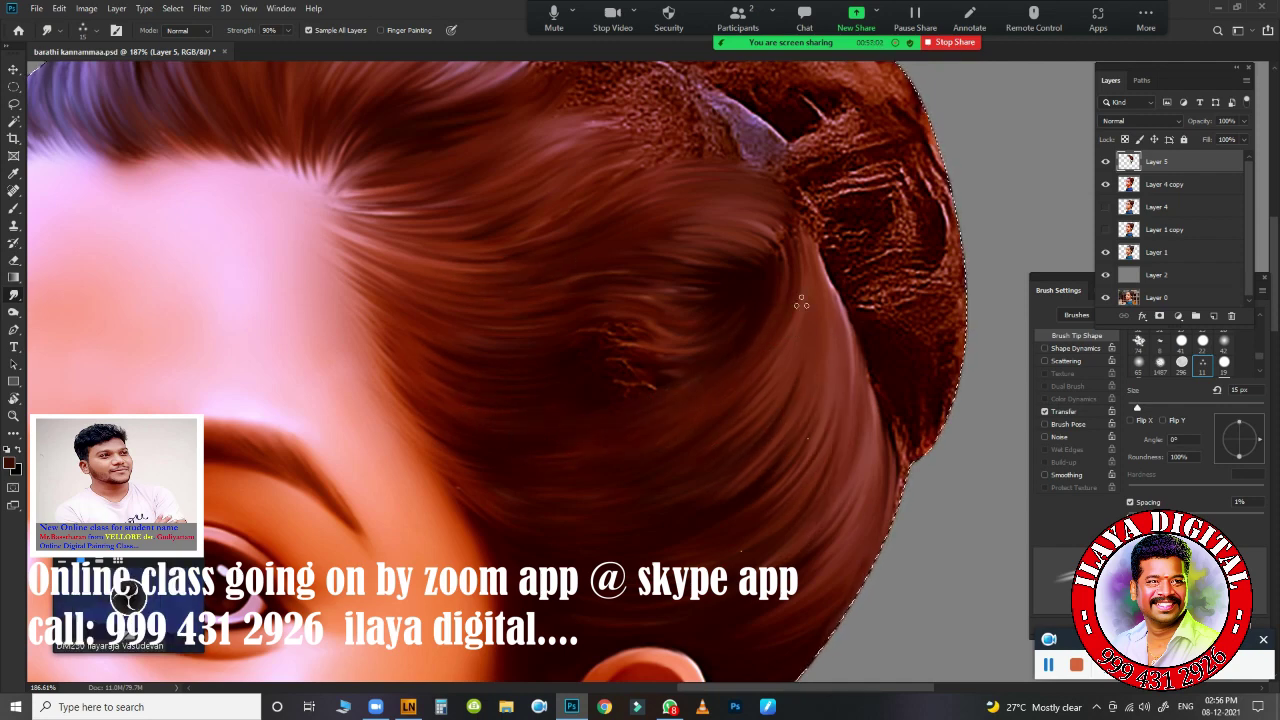
- Check the reference portrait in the browser, then return to the Photoshop painting
key("ctrl+minus")
key("super+d")
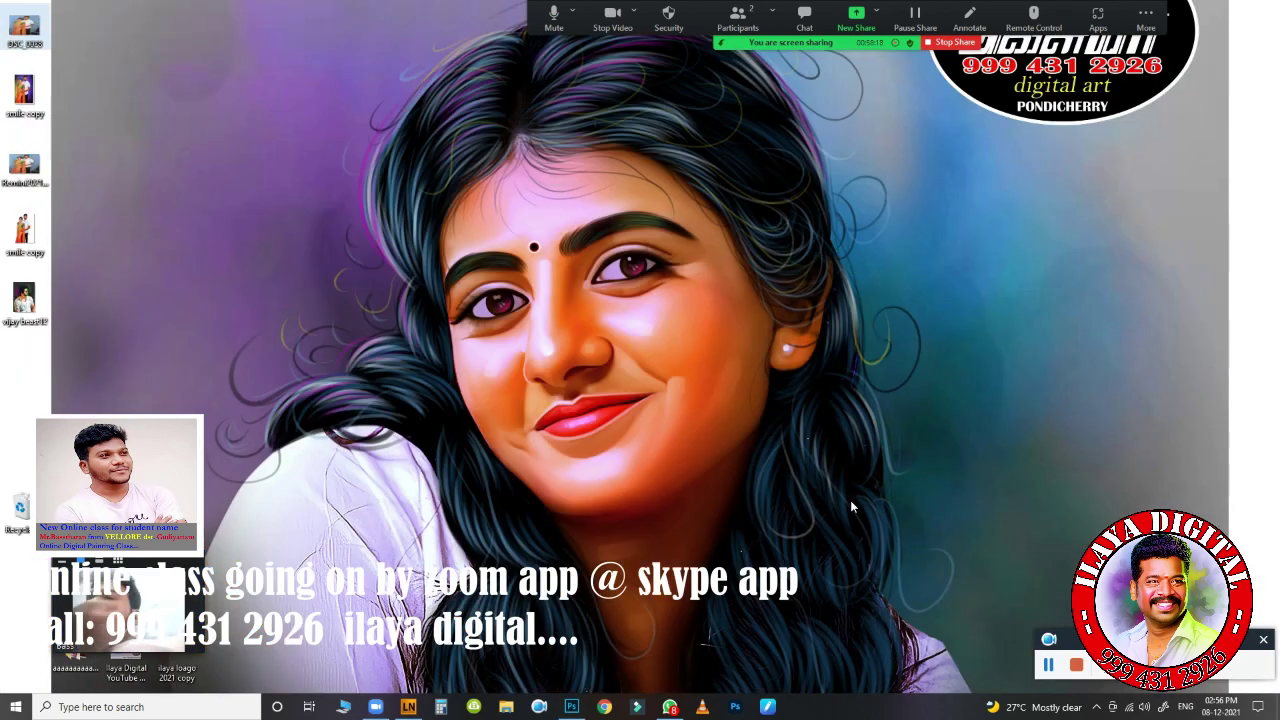
left_click(604, 707)
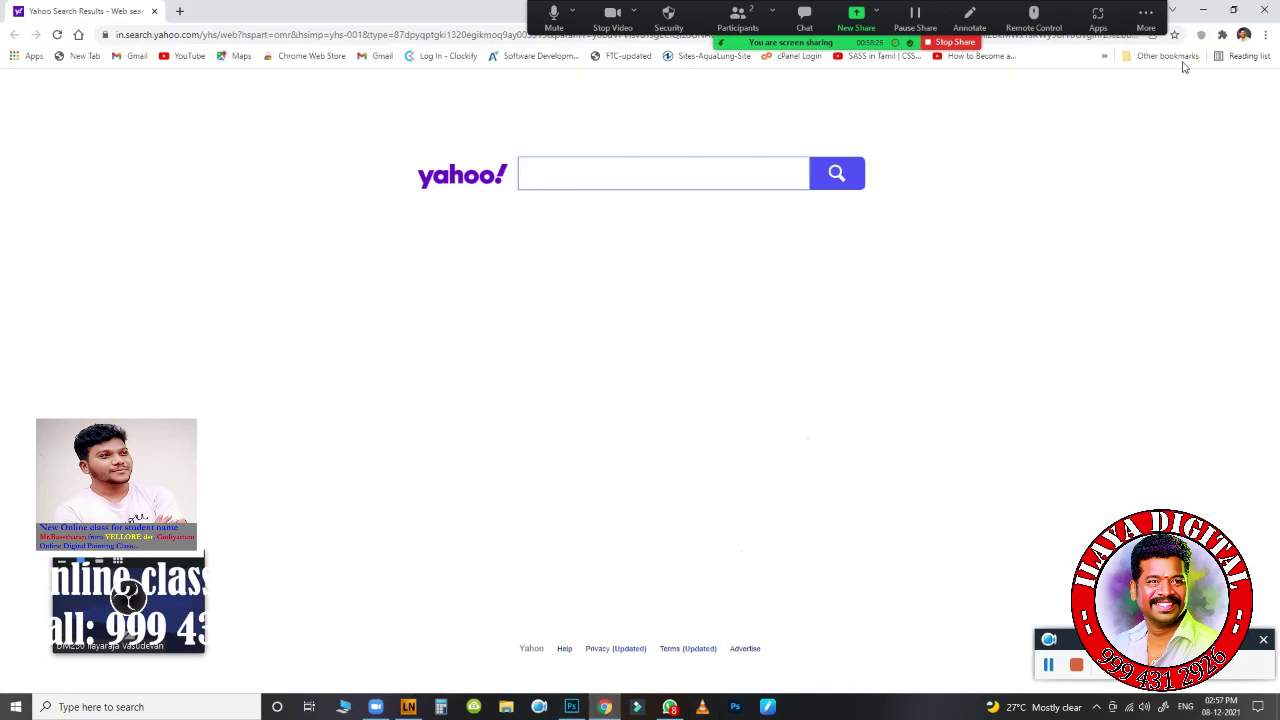
key("super+d")
key("super+d")
key("alt+Tab")
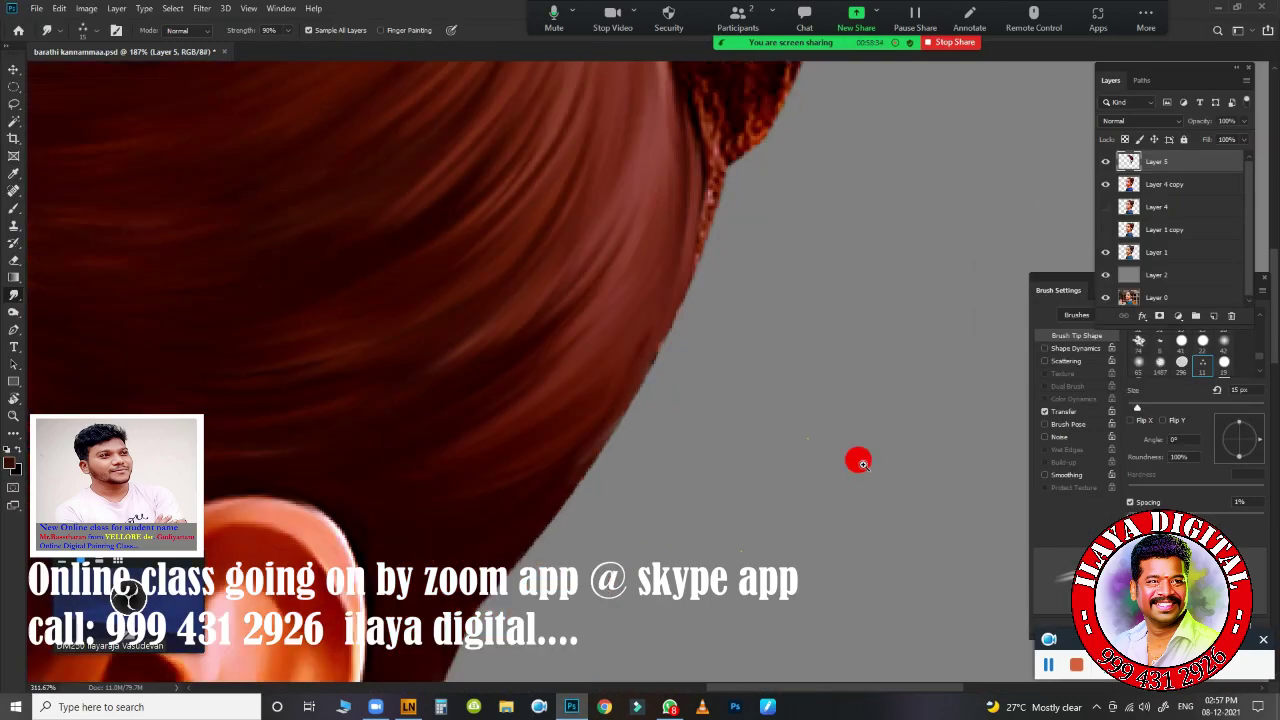
- Hide Layer 5 and Layer 4 copy, deselect, and select the grey Layer 2
scroll(859, 462, "up", 5)
scroll(865, 480, "down", 6)
scroll(817, 517, "up", 3)
left_click_drag(1105, 161, 1105, 184)
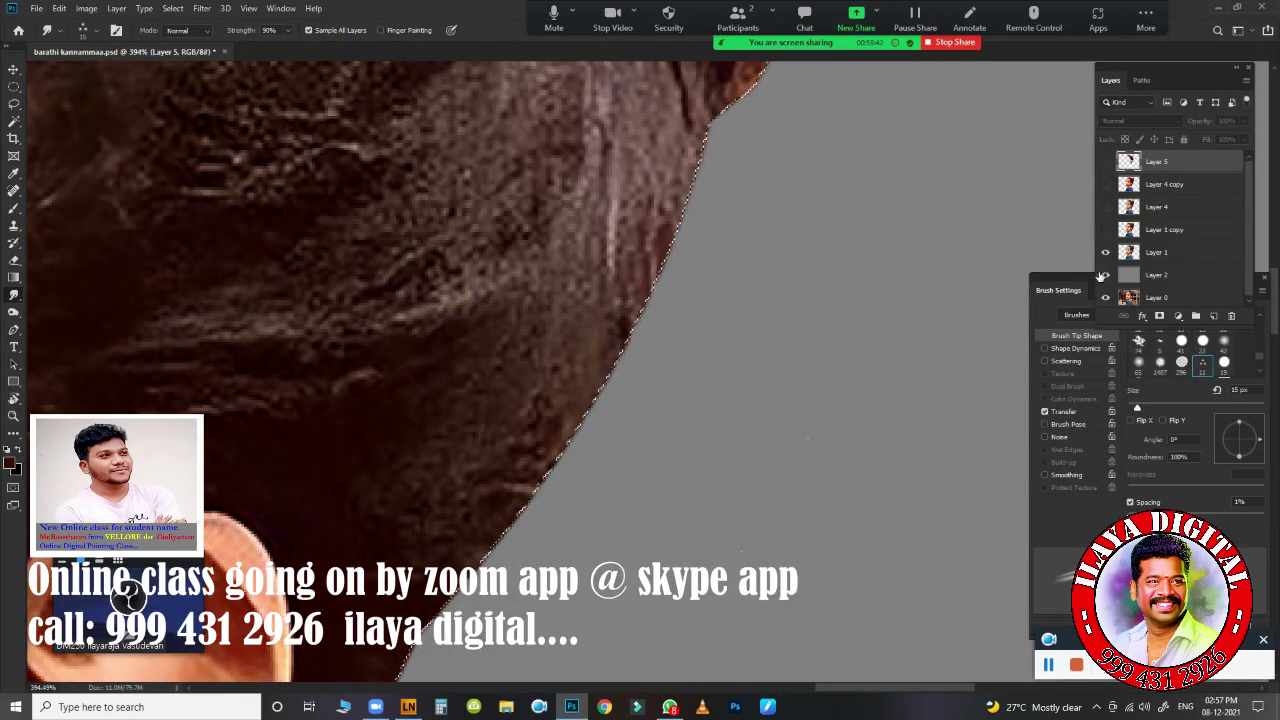
key("ctrl+d")
left_click(1150, 274)
- Sample pure black via Hue/Saturation Lightness -100, then cancel the adjustment
key("ctrl+u")
key("Escape")
key("ctrl+u")
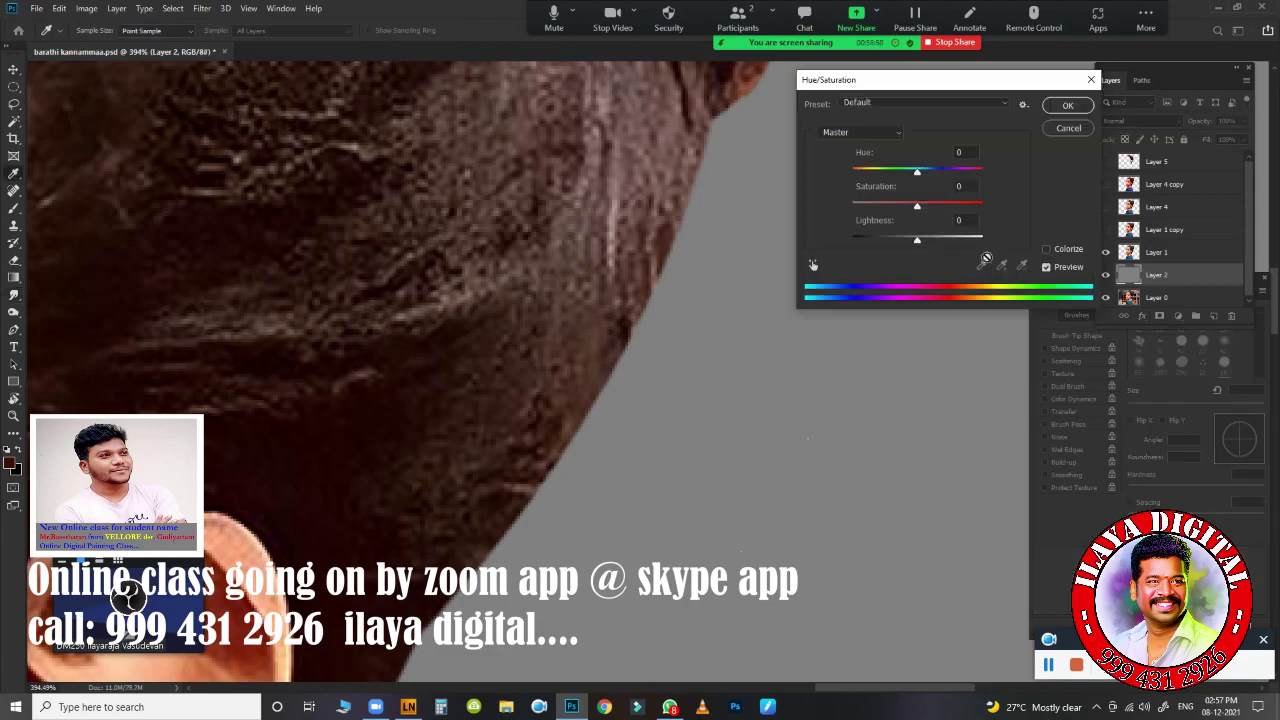
left_click_drag(917, 240, 852, 240)
scroll(800, 443, "down", 4)
scroll(845, 431, "up", 3)
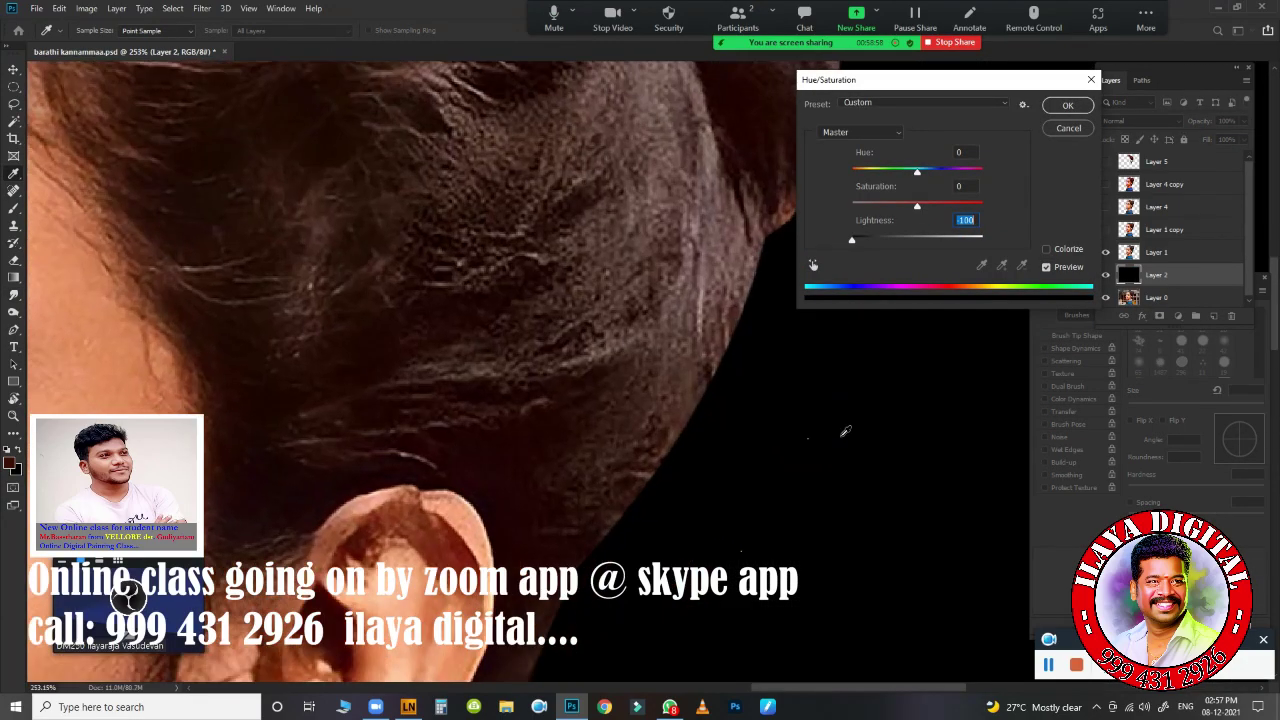
left_click(820, 478)
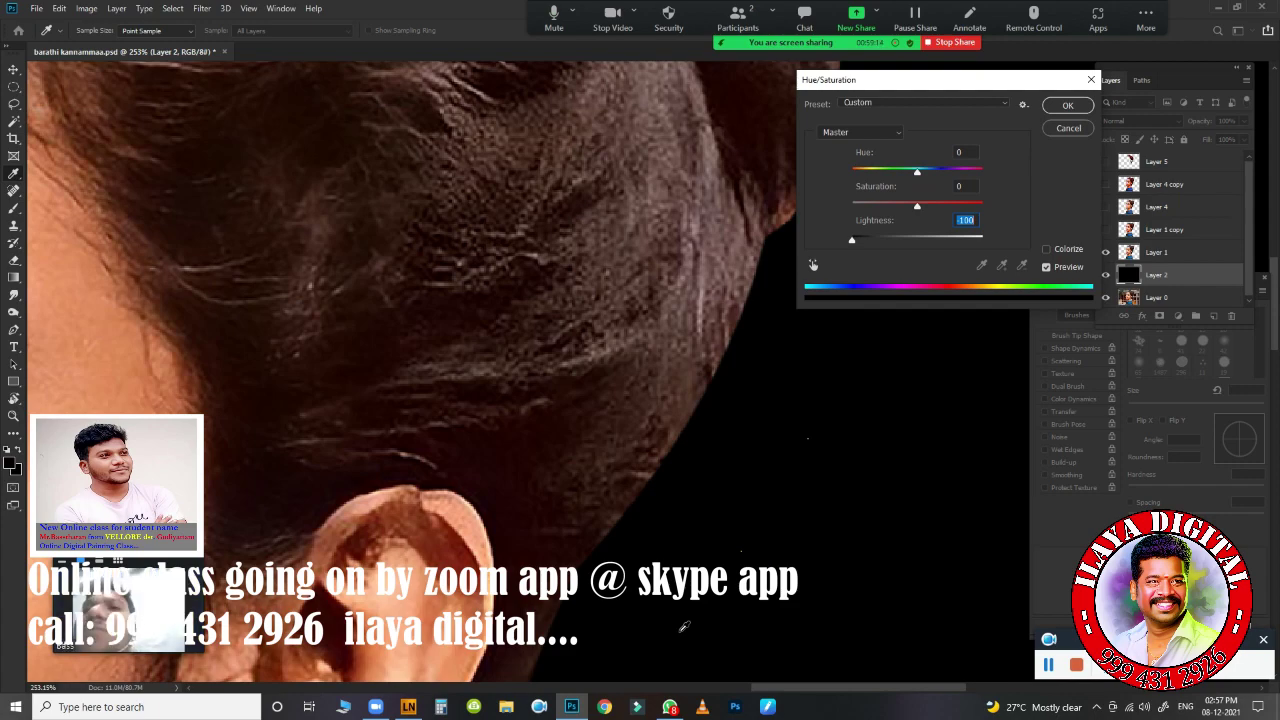
key("ctrl+0")
left_click(1068, 130)
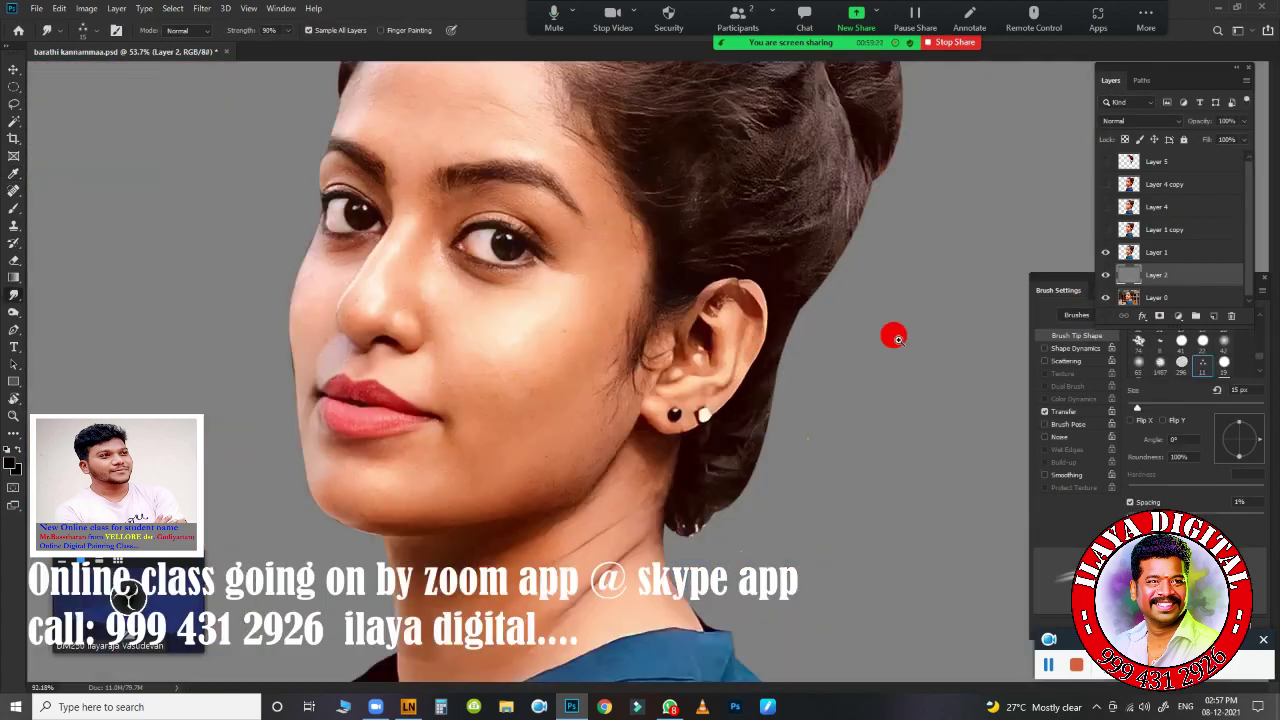
- Smudge the textured hair near the top and smooth away bright stray strands
scroll(755, 290, "up", 5)
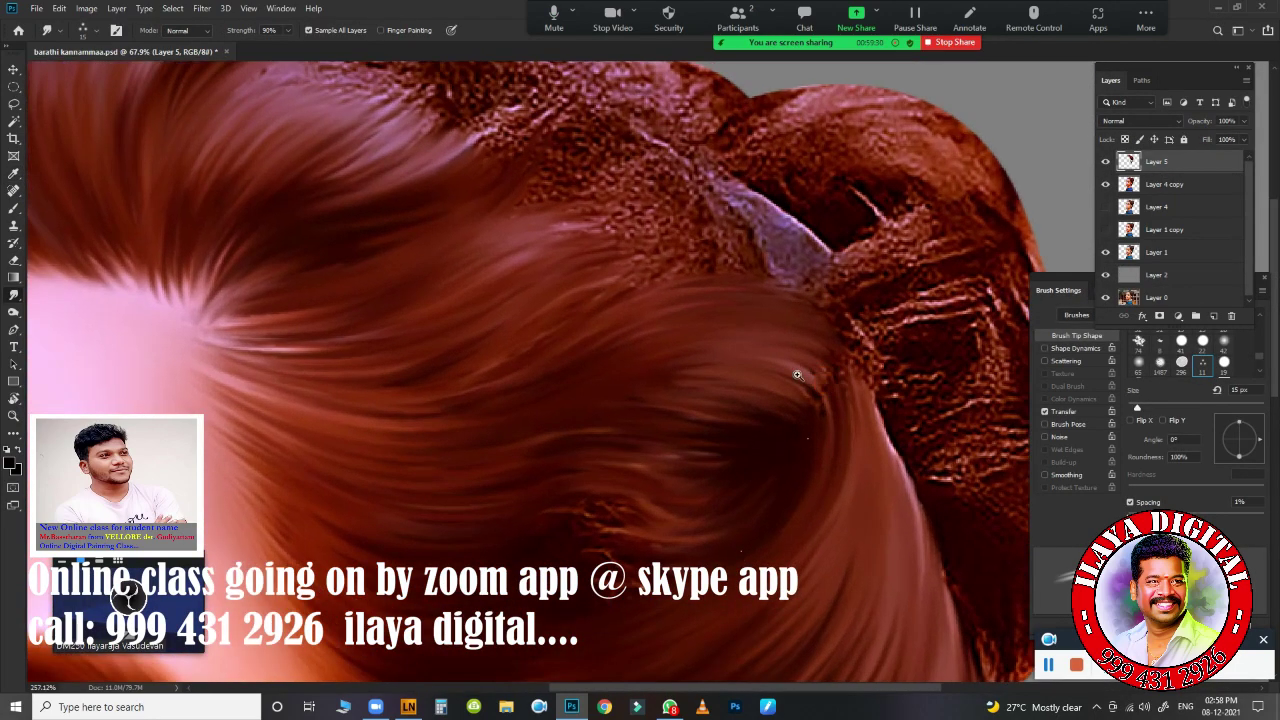
scroll(294, 349, "down", 4)
scroll(767, 328, "up", 3)
scroll(767, 328, "down", 3)
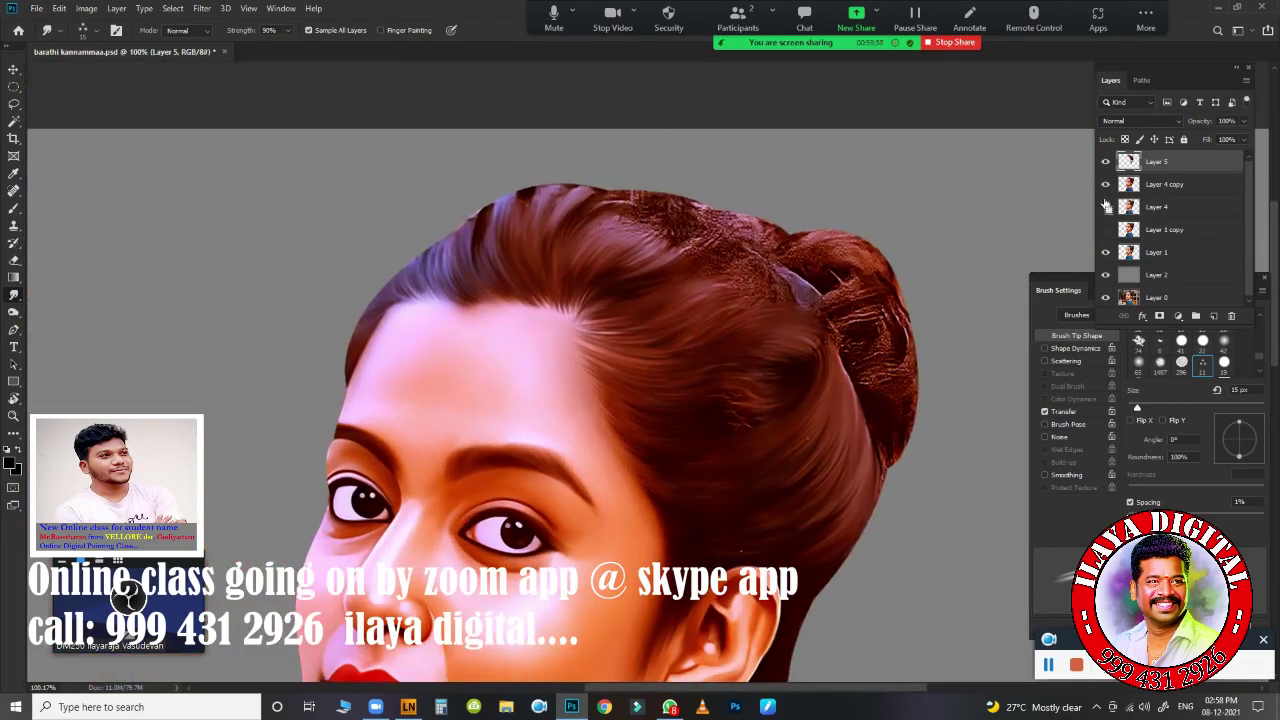
scroll(720, 343, "up", 5)
scroll(762, 390, "up", 2)
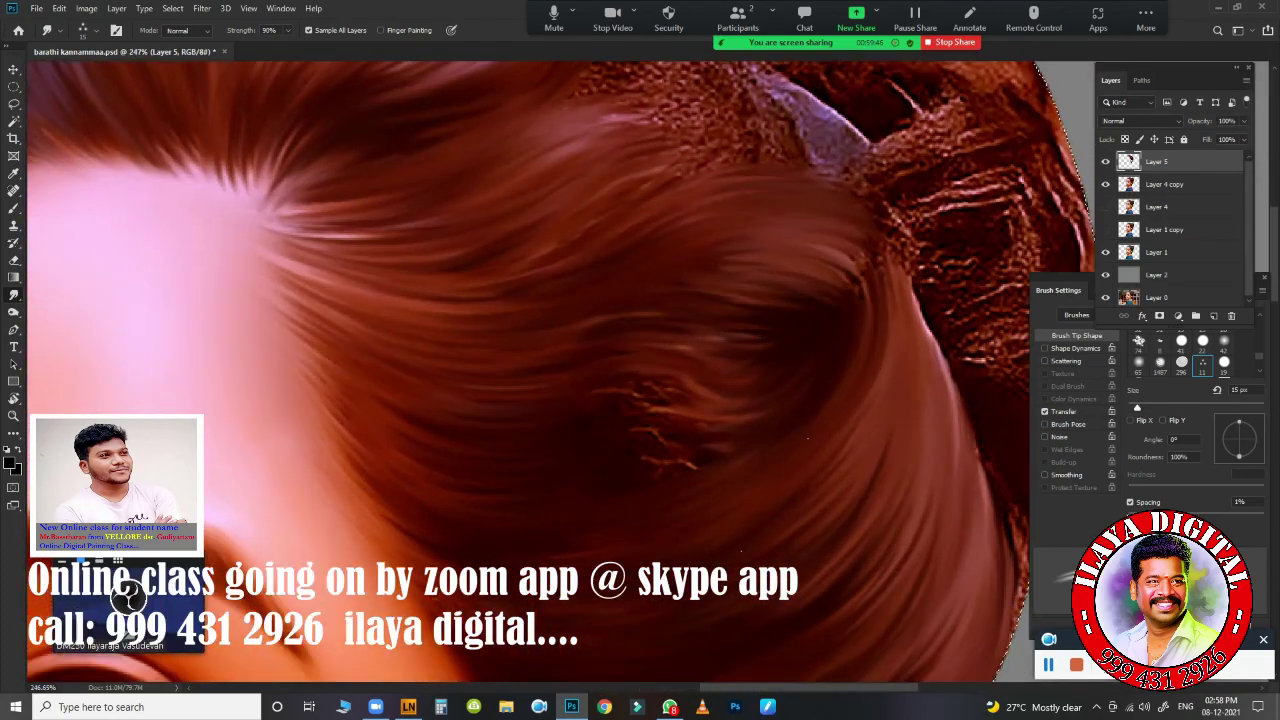
mouse_move(690, 158)
left_mouse_down()
mouse_move(651, 120)
mouse_move(808, 114)
mouse_move(529, 186)
left_mouse_up()
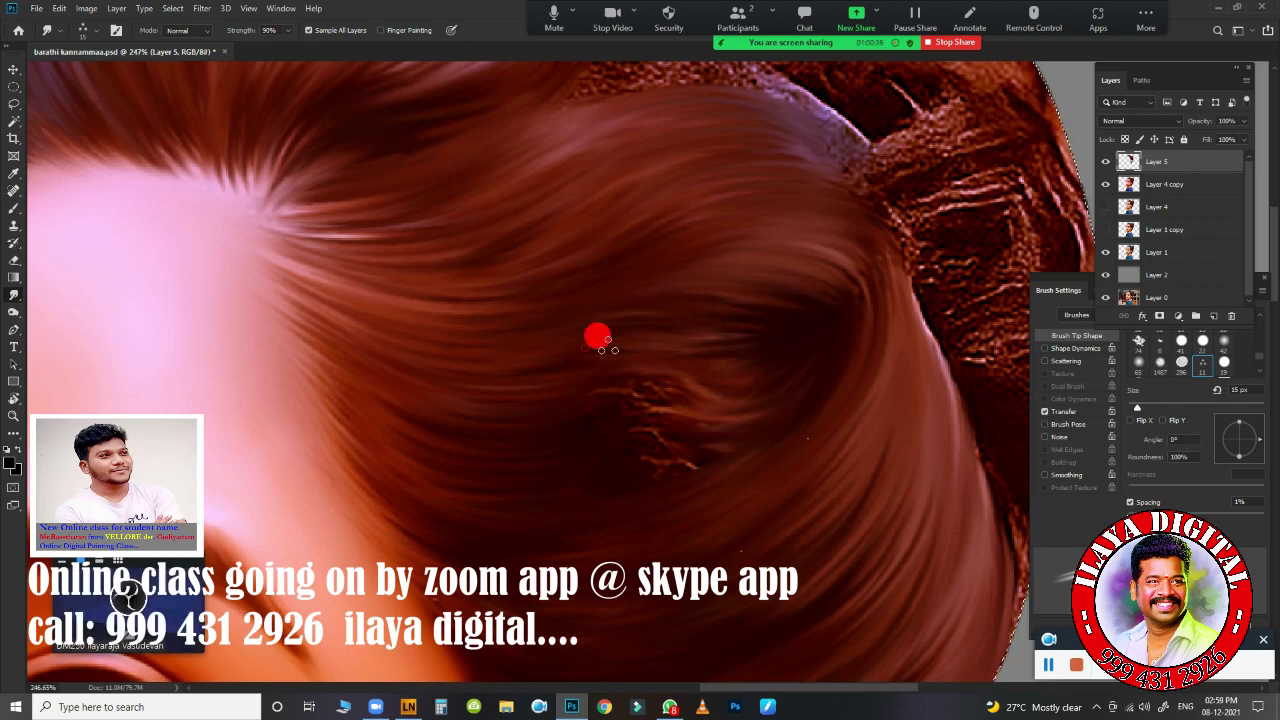
scroll(668, 286, "up", 3)
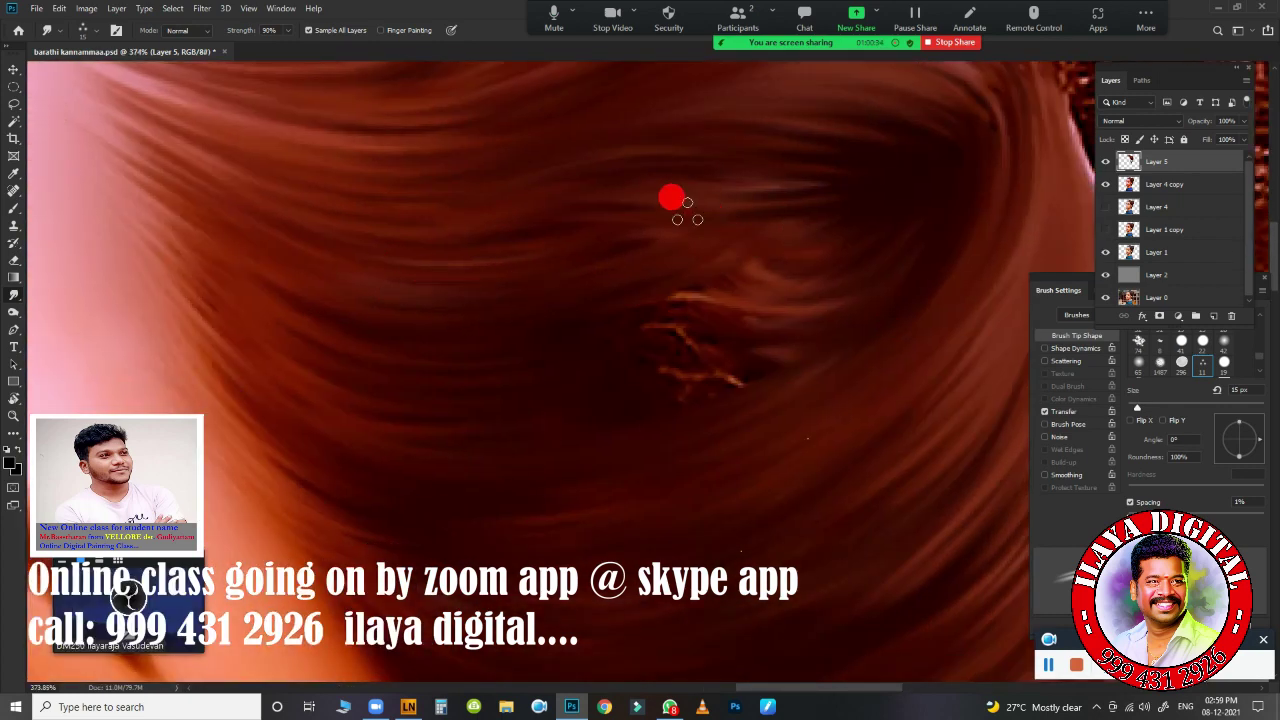
left_click_drag(671, 199, 460, 405)
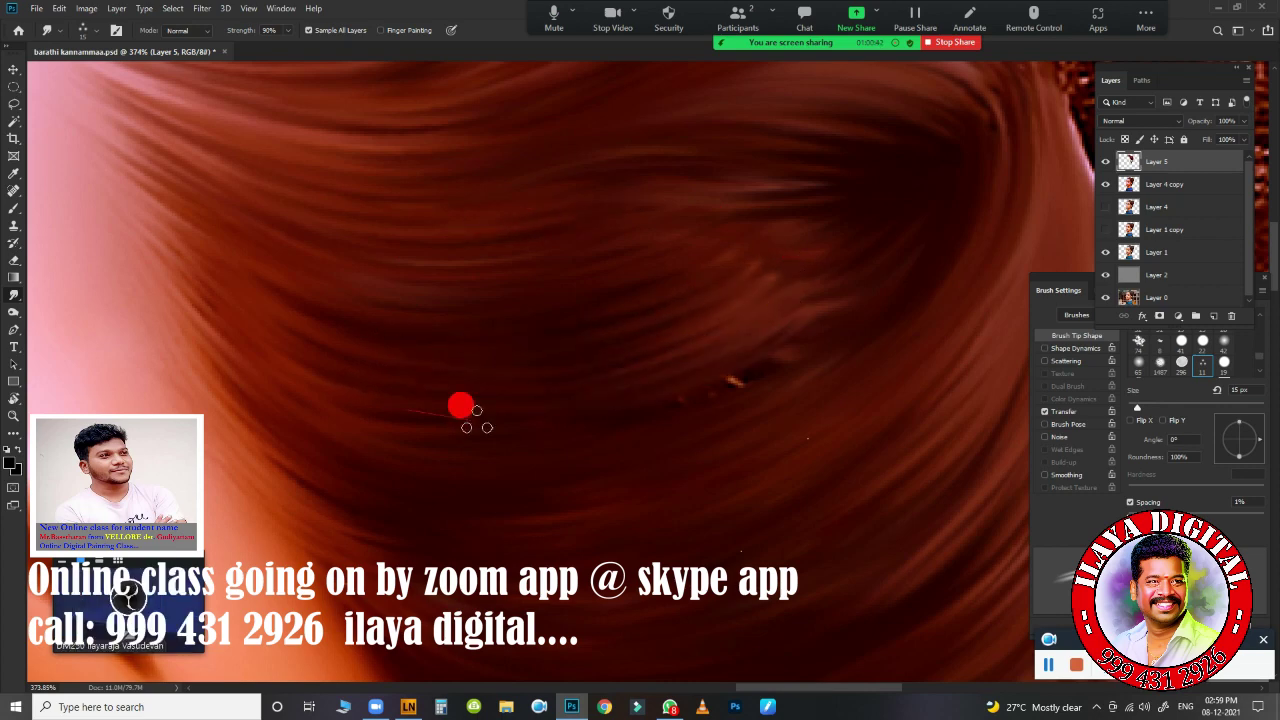
scroll(555, 432, "down", 2)
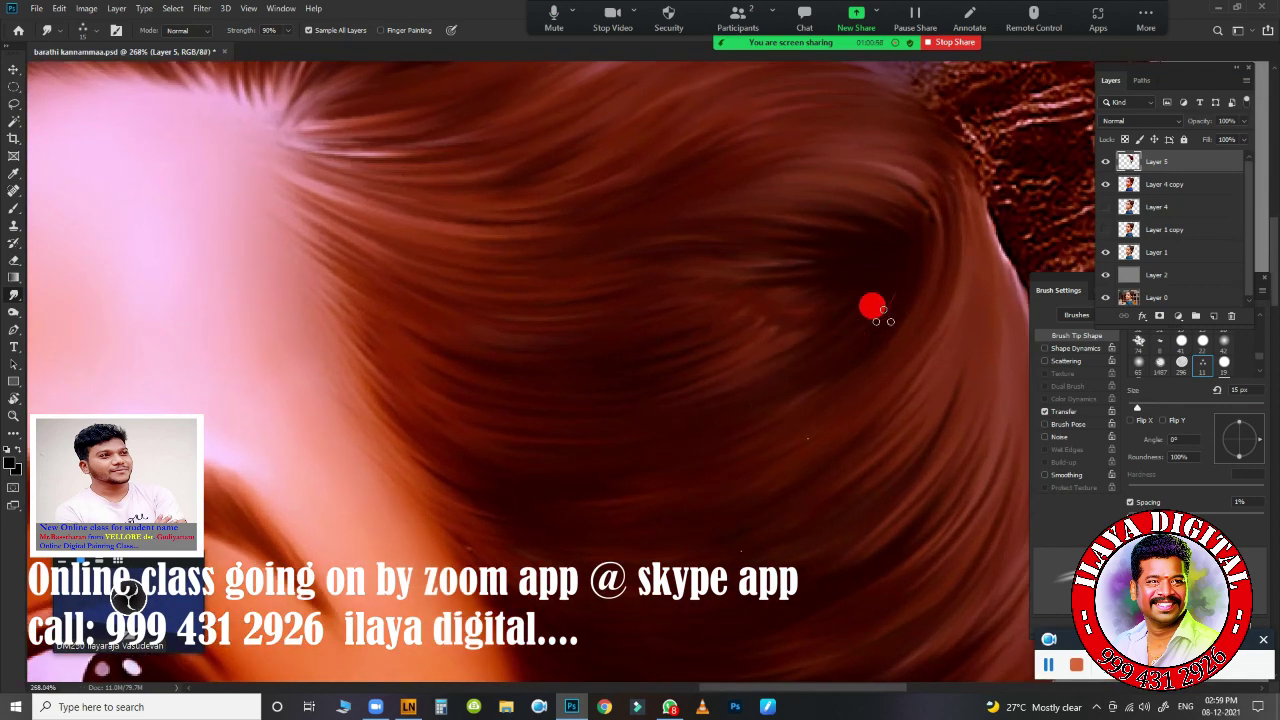
- Smudge the crown and top-outline hair into flowing strands, then fit the portrait on screen
left_click_drag(729, 340, 757, 270)
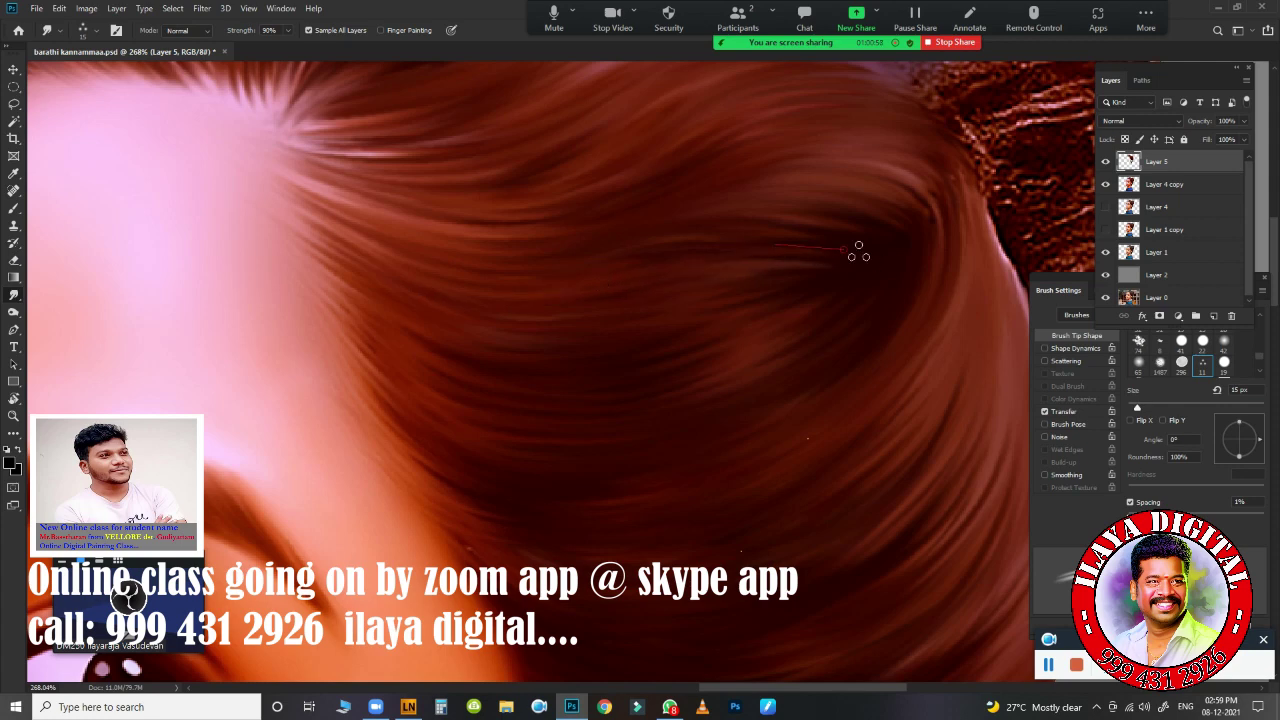
left_click_drag(718, 225, 766, 254)
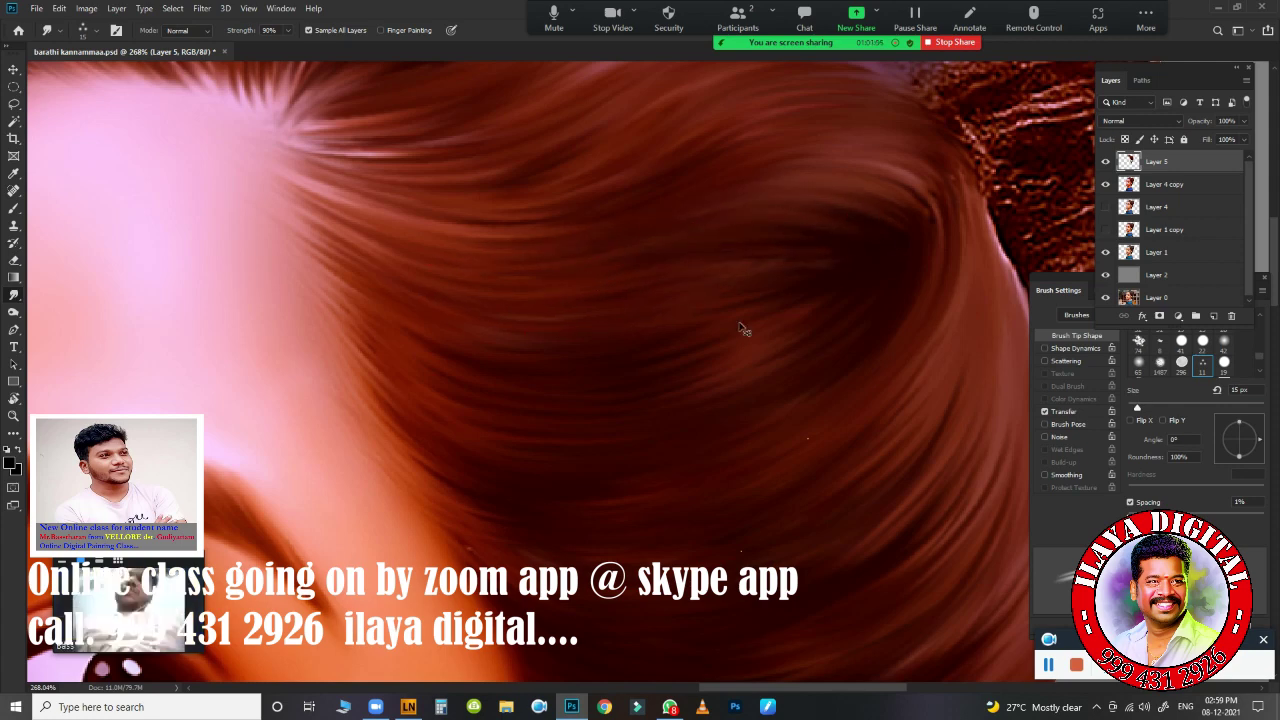
left_click_drag(808, 438, 817, 474)
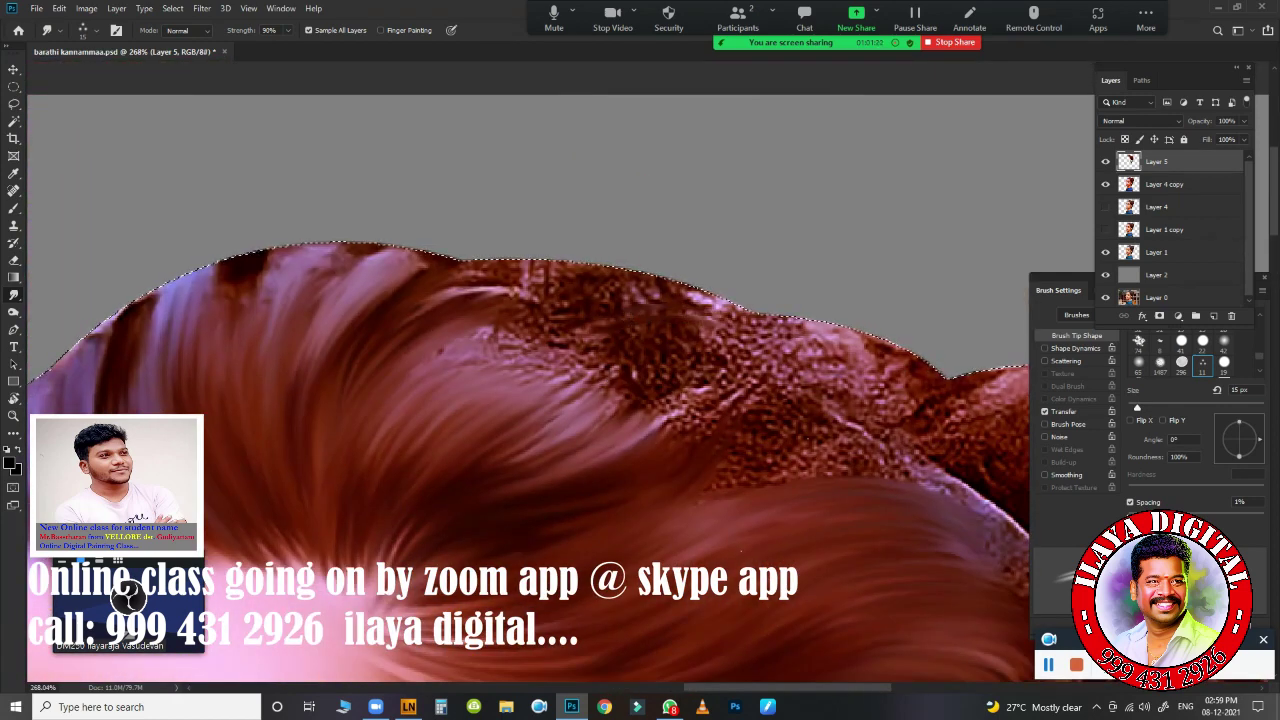
left_click_drag(700, 330, 789, 363)
left_click_drag(680, 400, 780, 404)
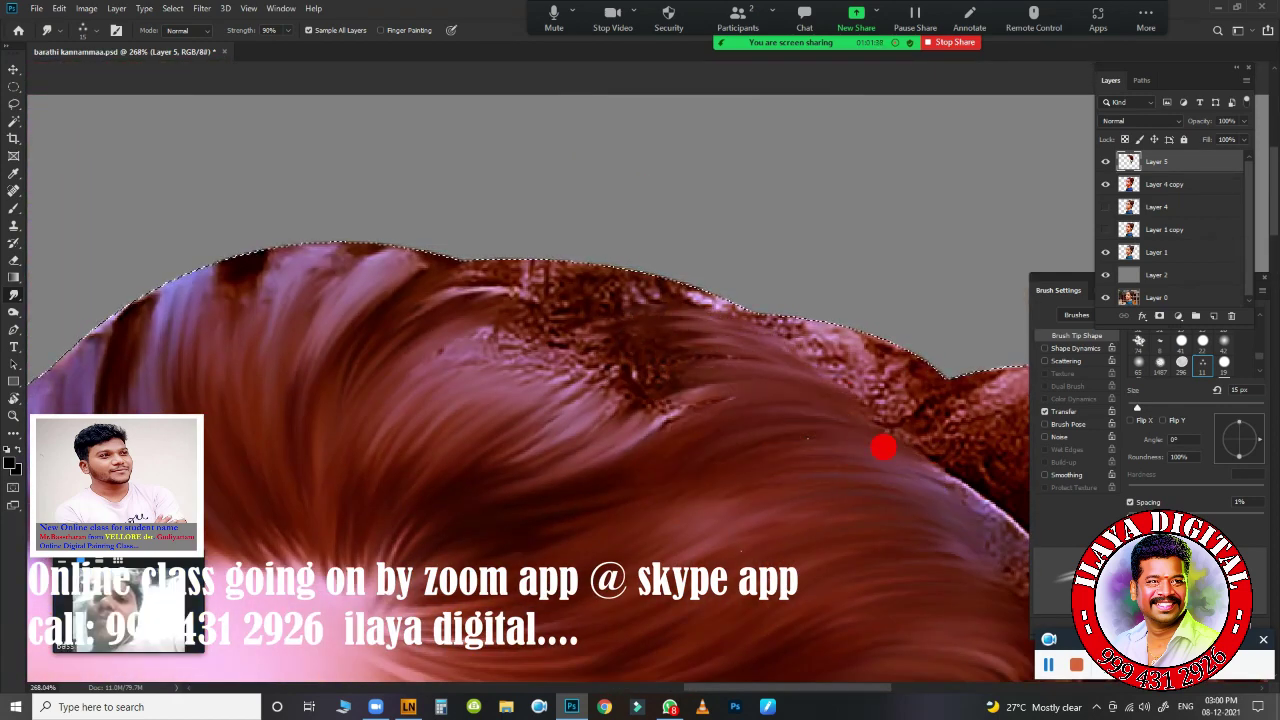
mouse_move(886, 443)
left_mouse_down()
mouse_move(541, 452)
mouse_move(766, 363)
left_mouse_up()
left_click_drag(600, 400, 780, 376)
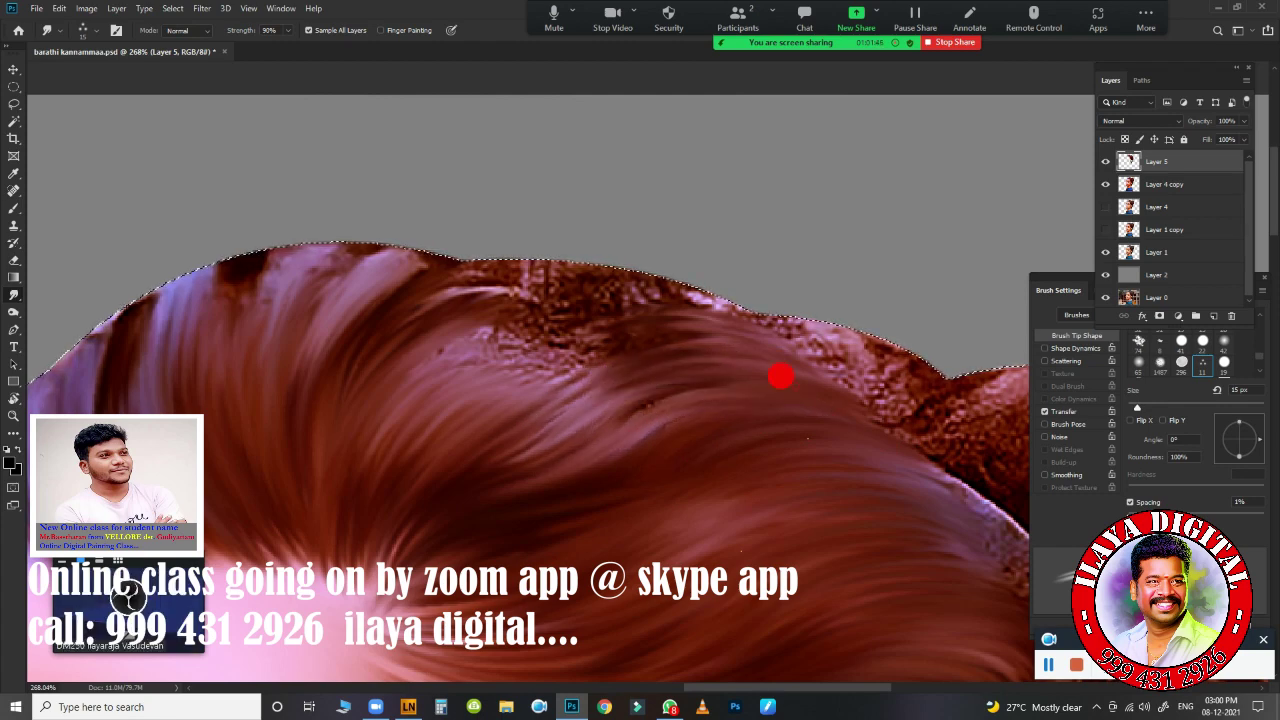
mouse_move(417, 357)
left_mouse_down()
mouse_move(429, 323)
mouse_move(394, 294)
mouse_move(443, 260)
mouse_move(592, 262)
mouse_move(566, 463)
left_mouse_up()
key("ctrl+0")
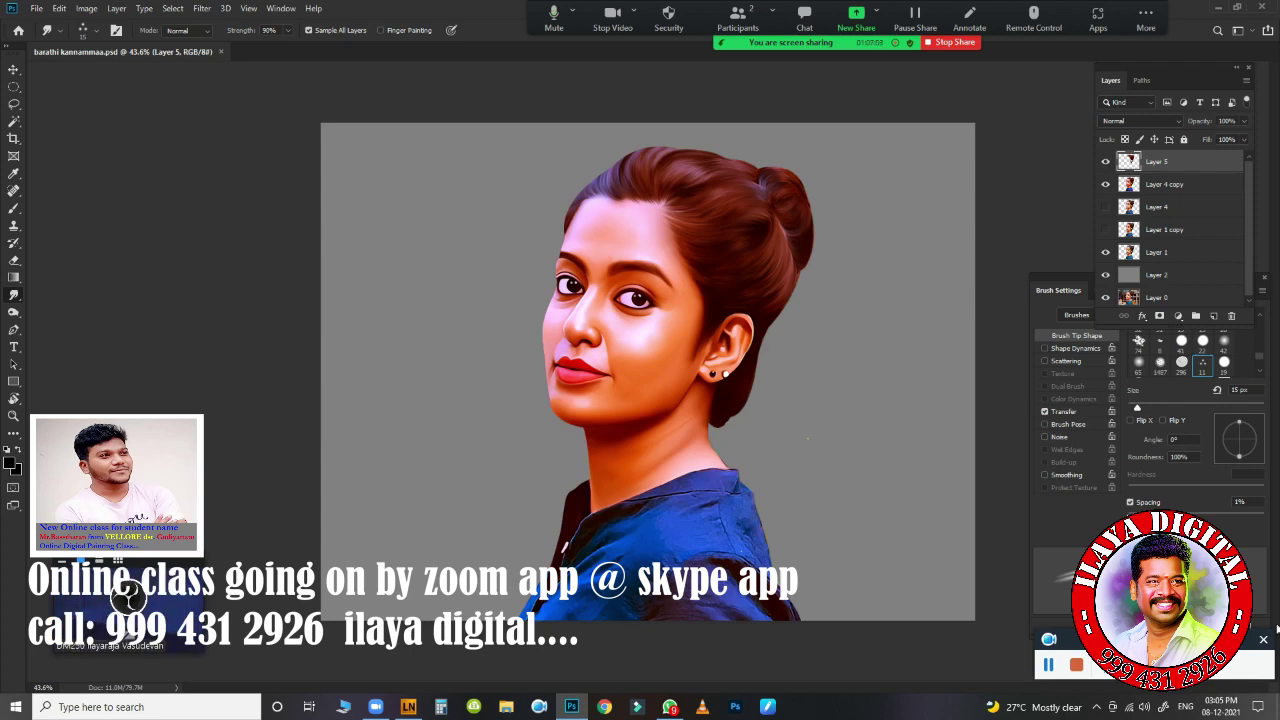
- Scroll to view the whole portrait with its multicoloured strand-painted hair
scroll(807, 391, "up", 5)
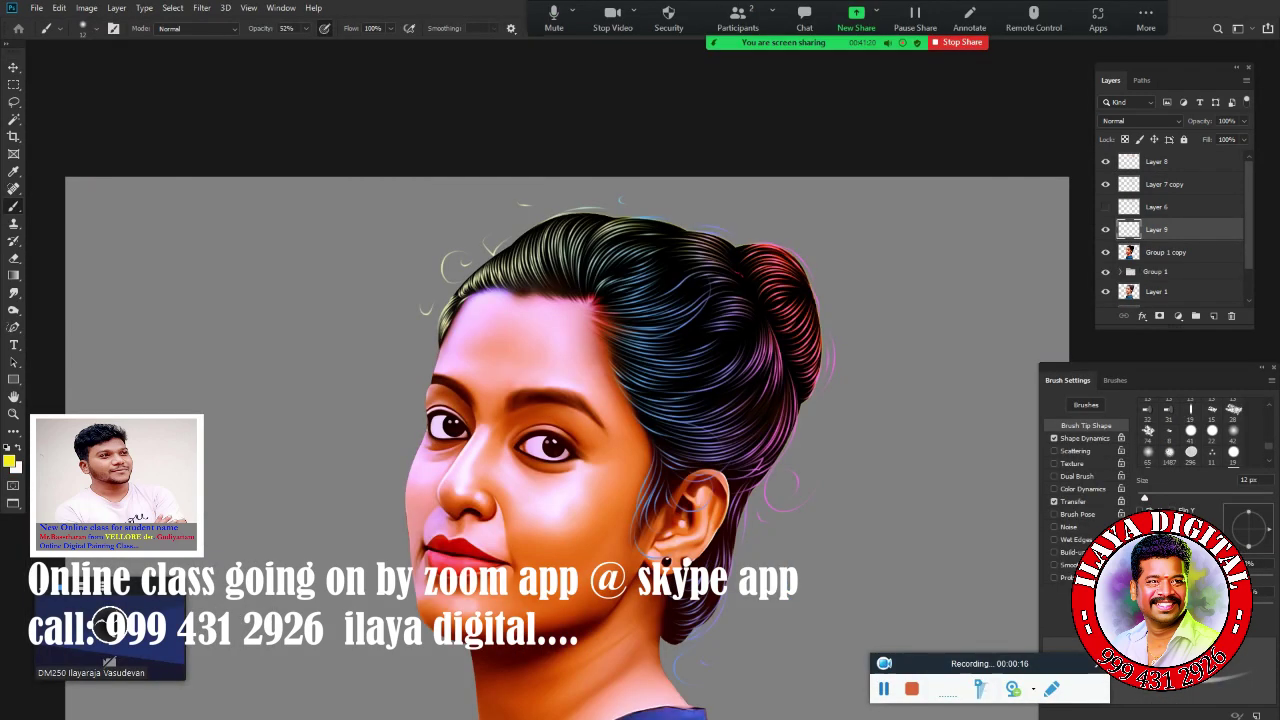
- Pick a dark paint colour for the hair strands
scroll(640, 400, "up", 5)
left_click(9, 460)
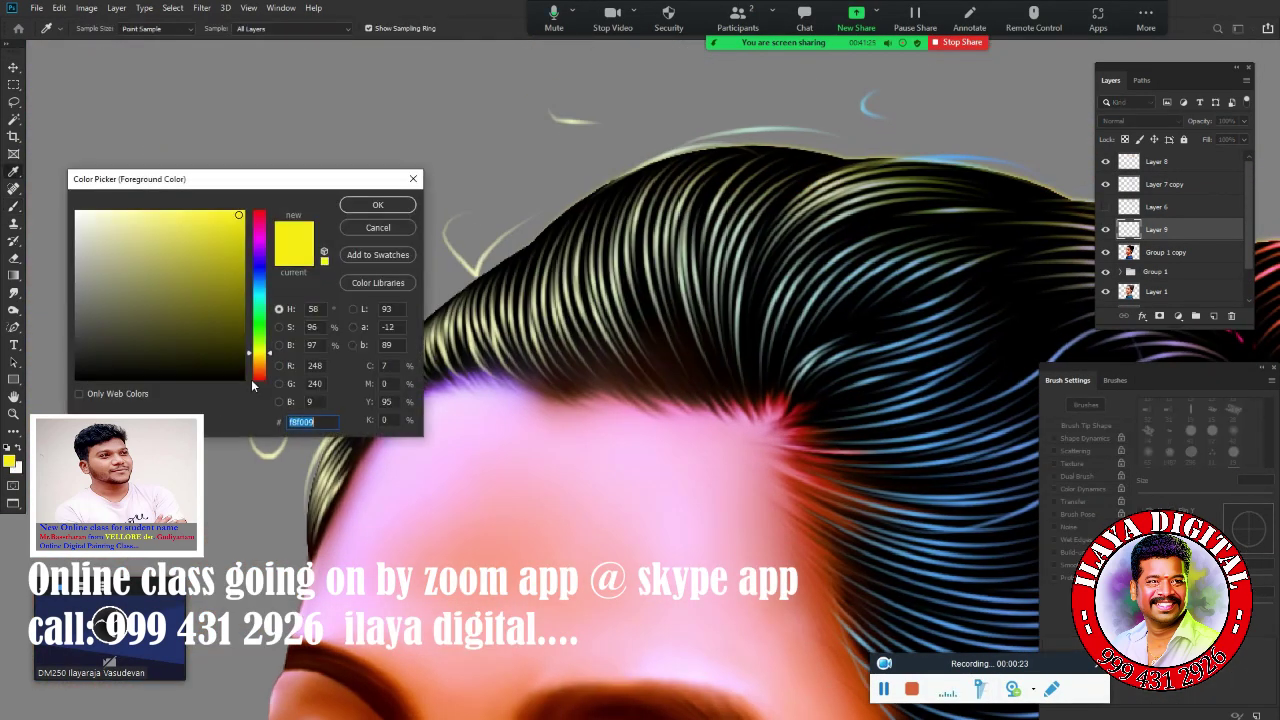
key("Return")
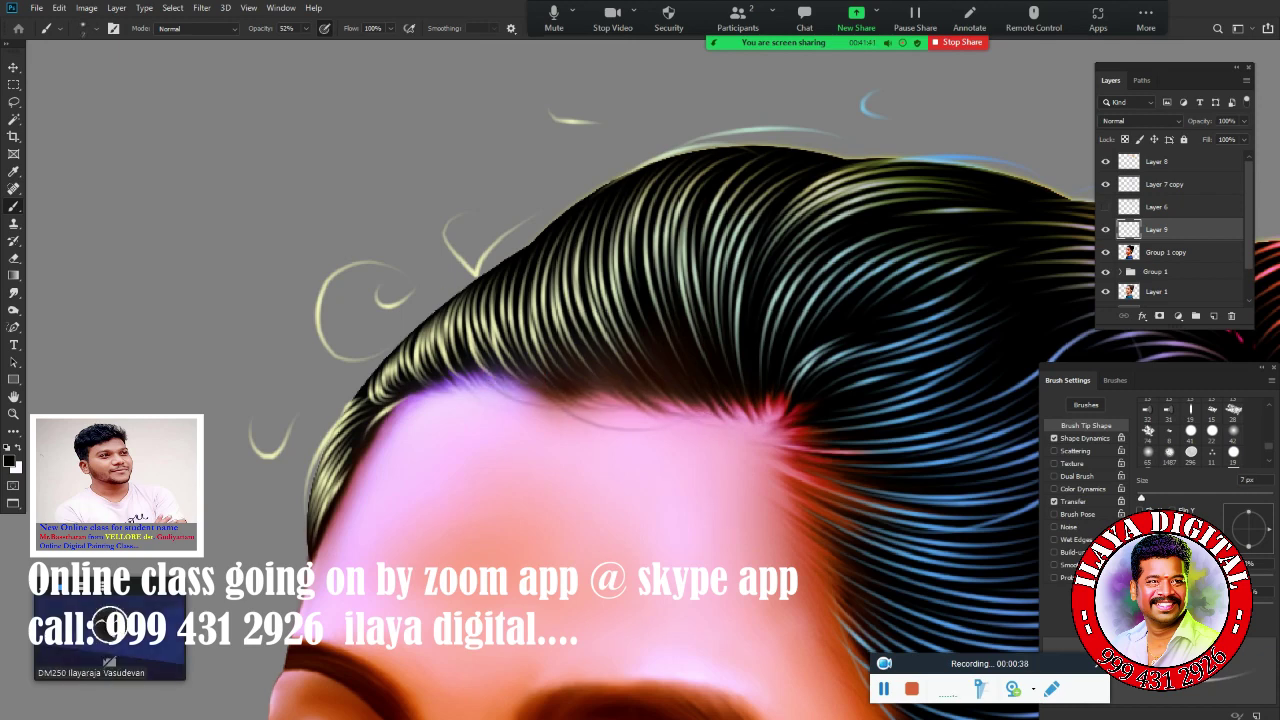
scroll(668, 411, "up", 2)
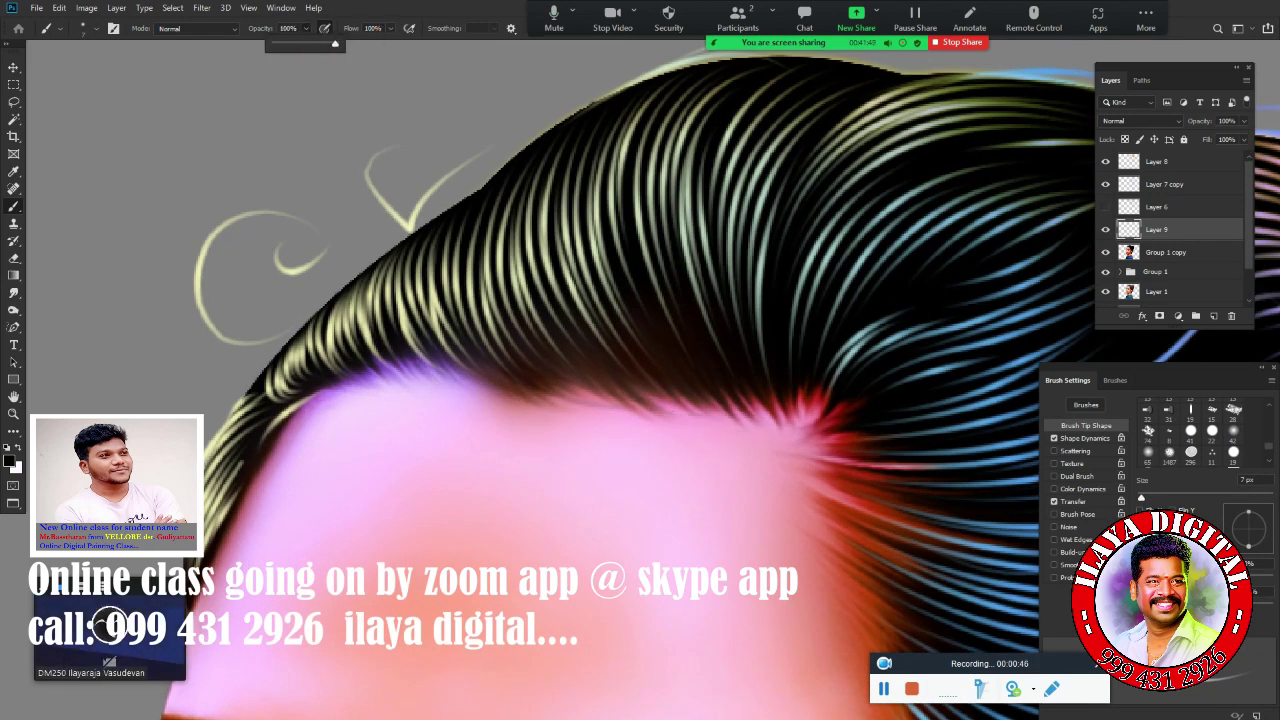
left_click(399, 199)
left_click(469, 363)
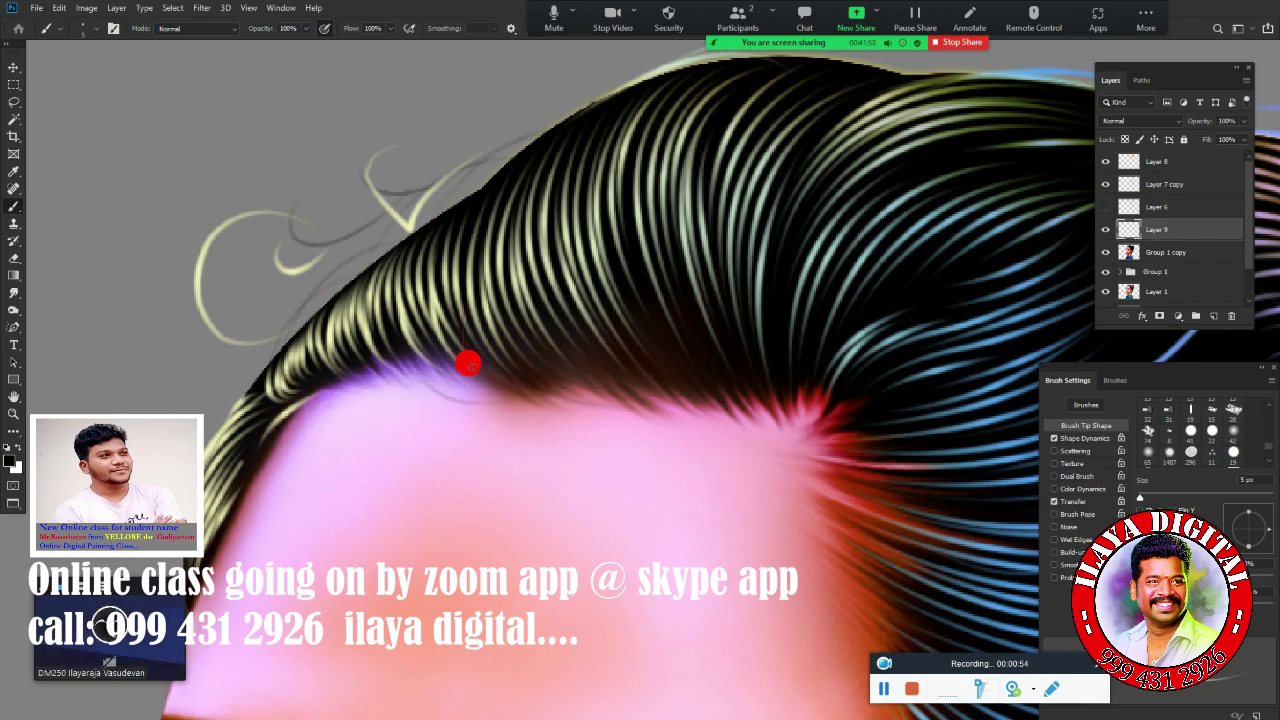
- Paint thin dark strands along the forehead hairline on Layer 9
left_click_drag(299, 501, 394, 286)
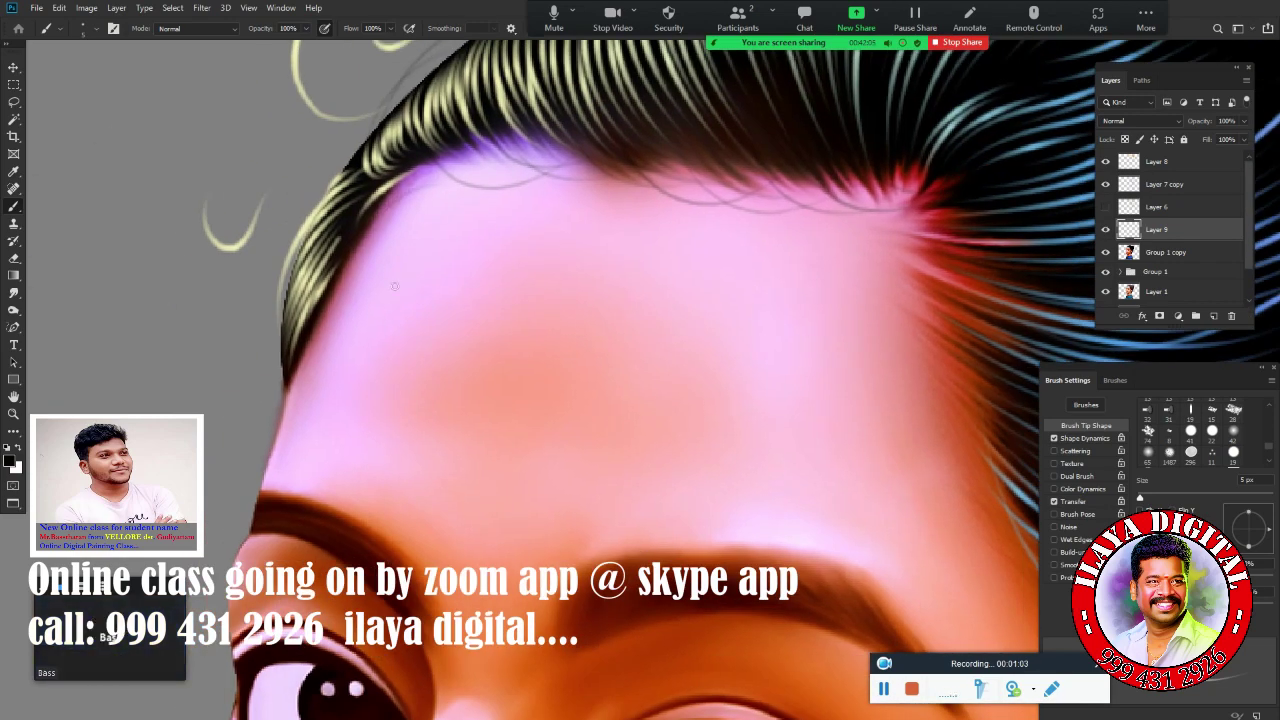
left_click_drag(551, 229, 251, 349)
left_click(595, 328)
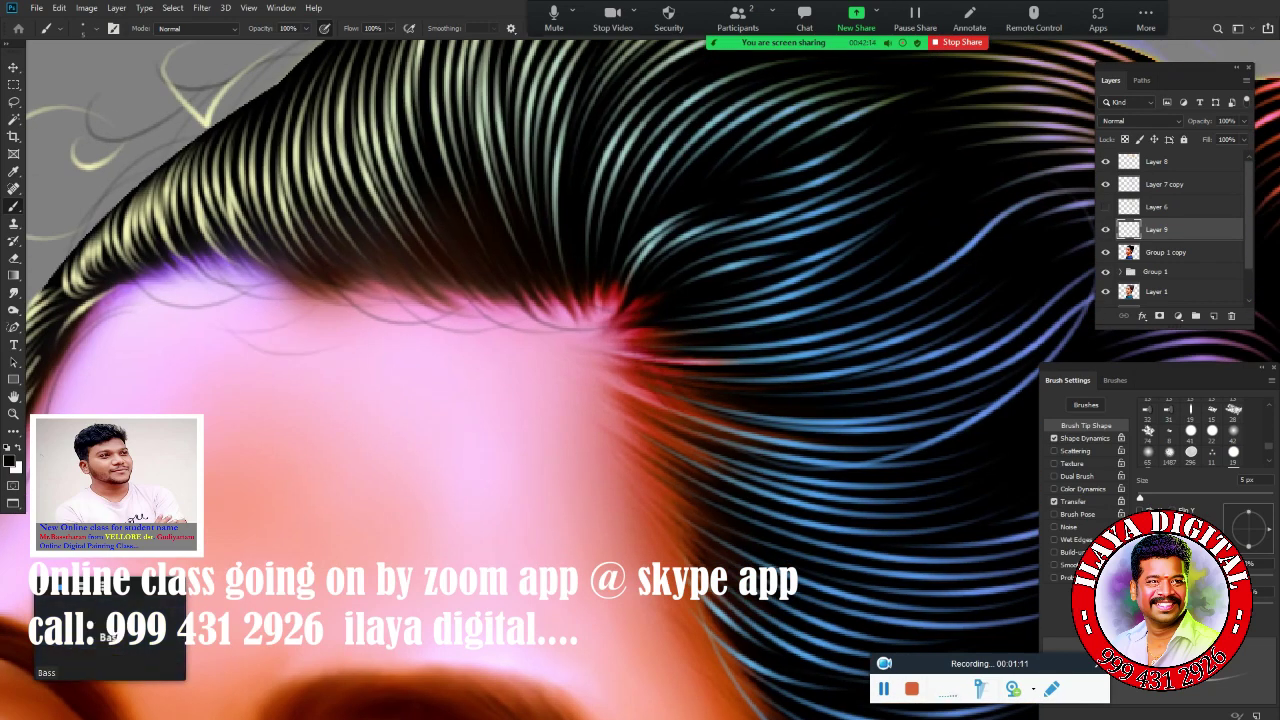
left_click_drag(650, 450, 590, 315)
left_click_drag(562, 270, 618, 420)
- Erase the stray light strands at the upper-left hair with a slightly smaller eraser
left_click_drag(811, 620, 811, 274)
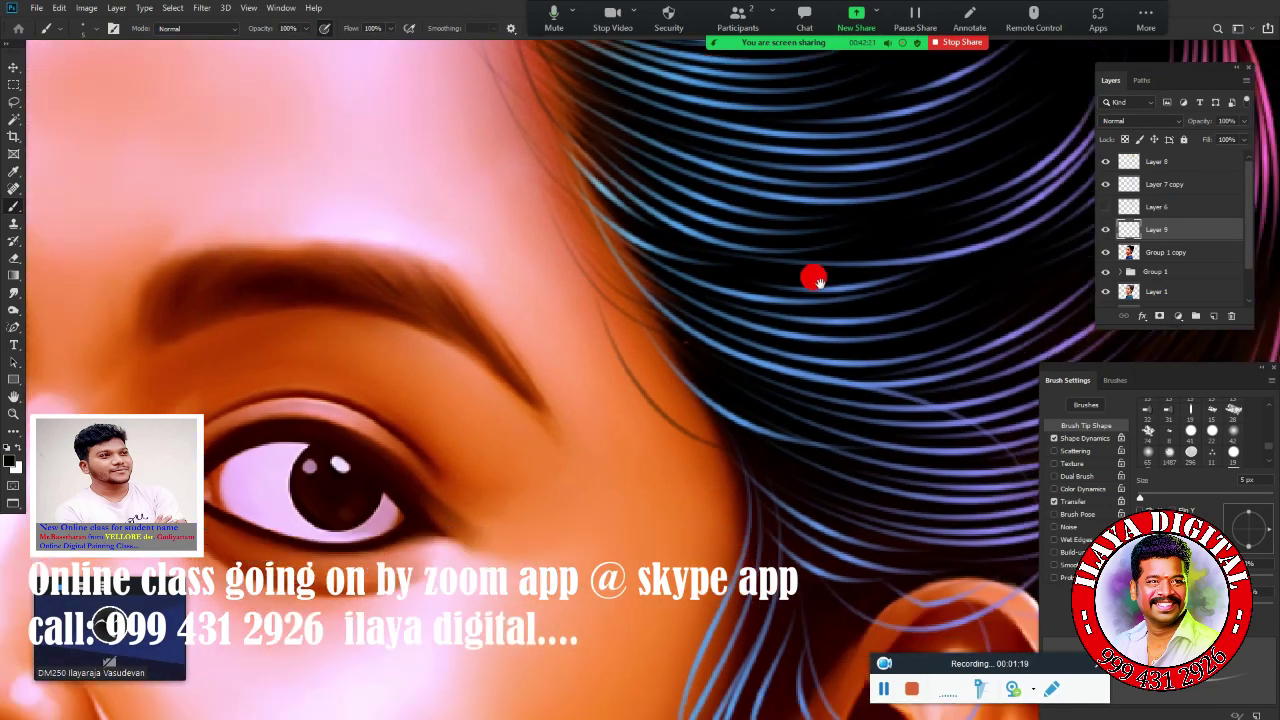
left_click_drag(800, 477, 771, 334)
left_click_drag(857, 306, 857, 120)
left_click_drag(893, 244, 757, 84)
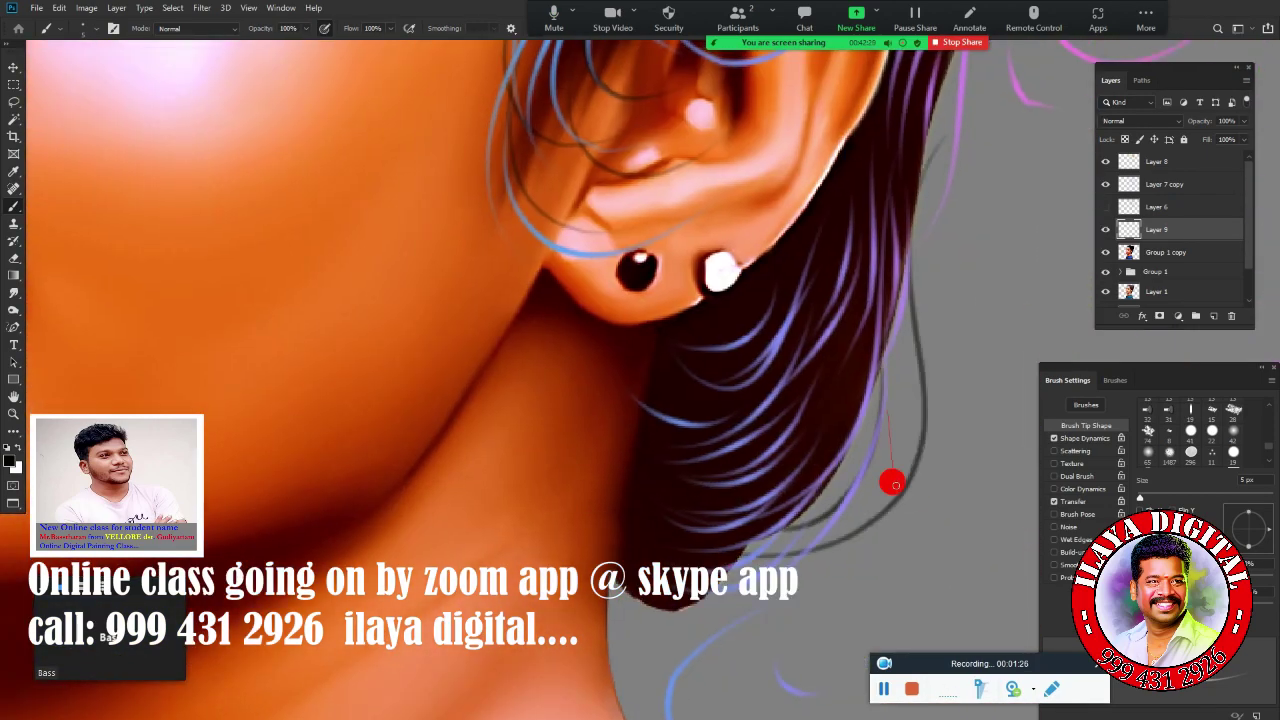
mouse_move(900, 120)
left_mouse_down()
mouse_move(748, 406)
mouse_move(108, 625)
left_mouse_up()
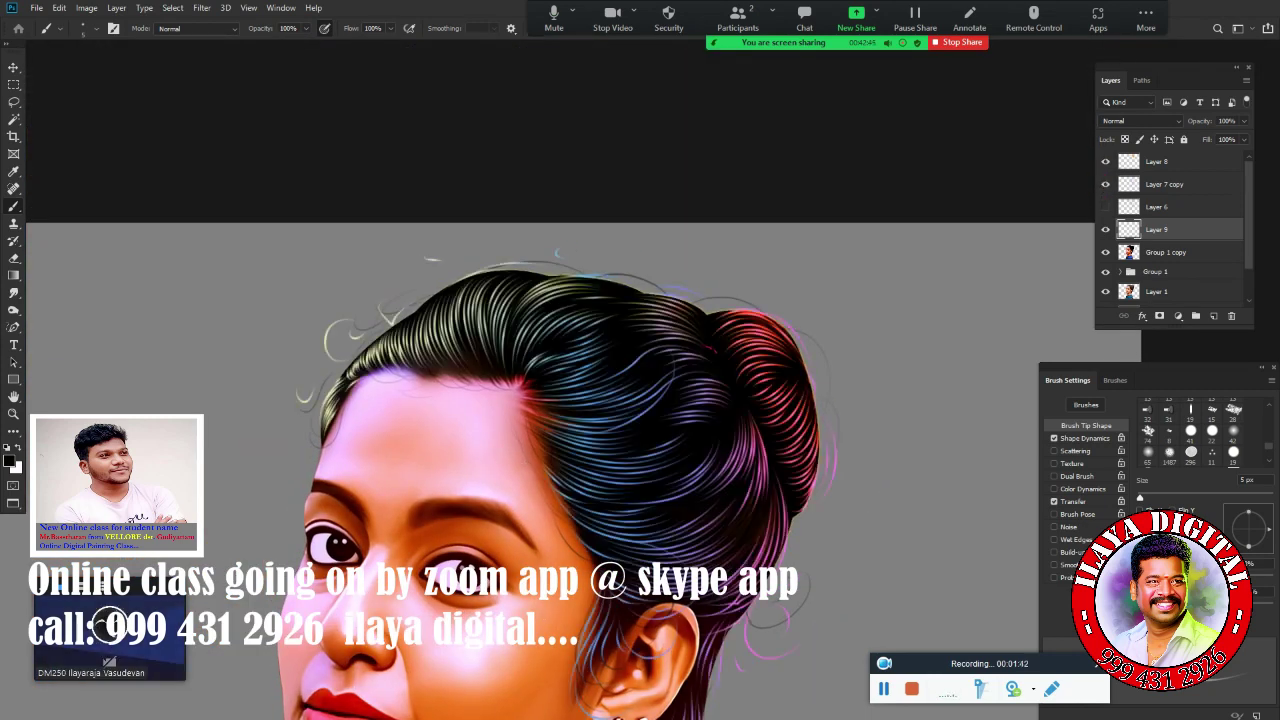
key("e")
key("alt+]")
left_click_drag(318, 316, 447, 258)
- Darken the forehead hairline on Layer 9, then erase part of the pink glow there
key("bracketleft")
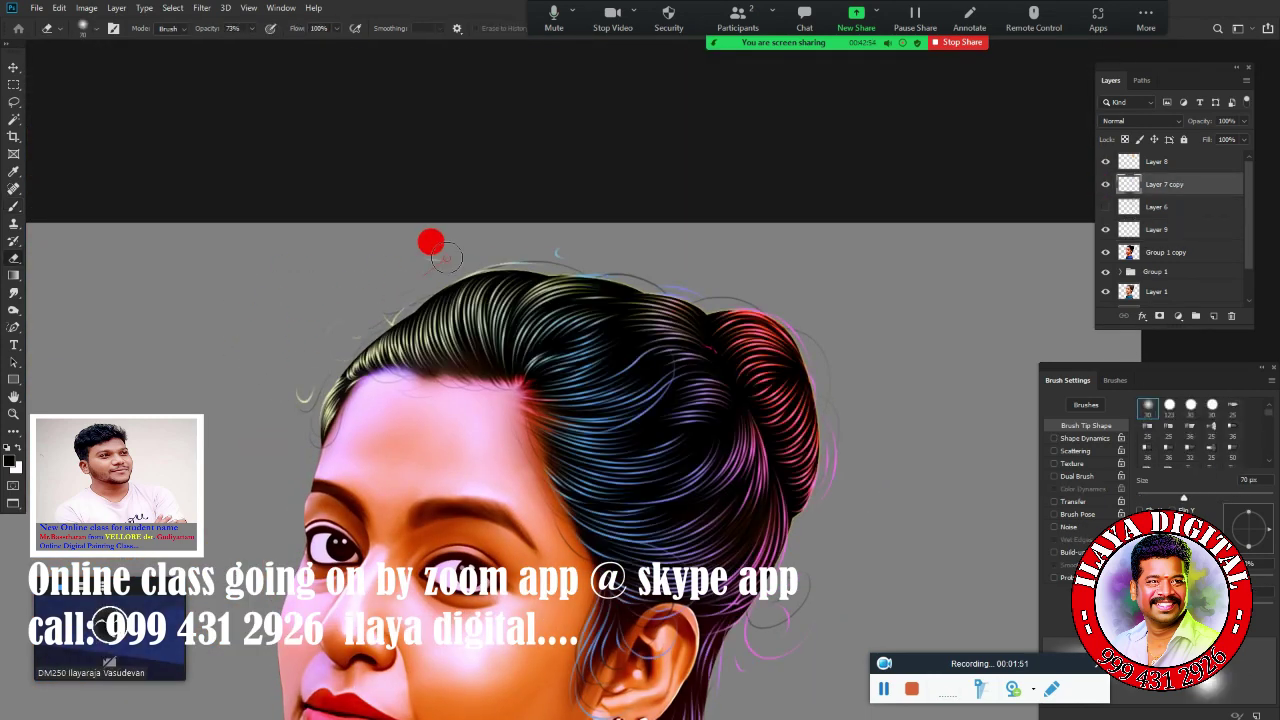
key("alt+bracketleft")
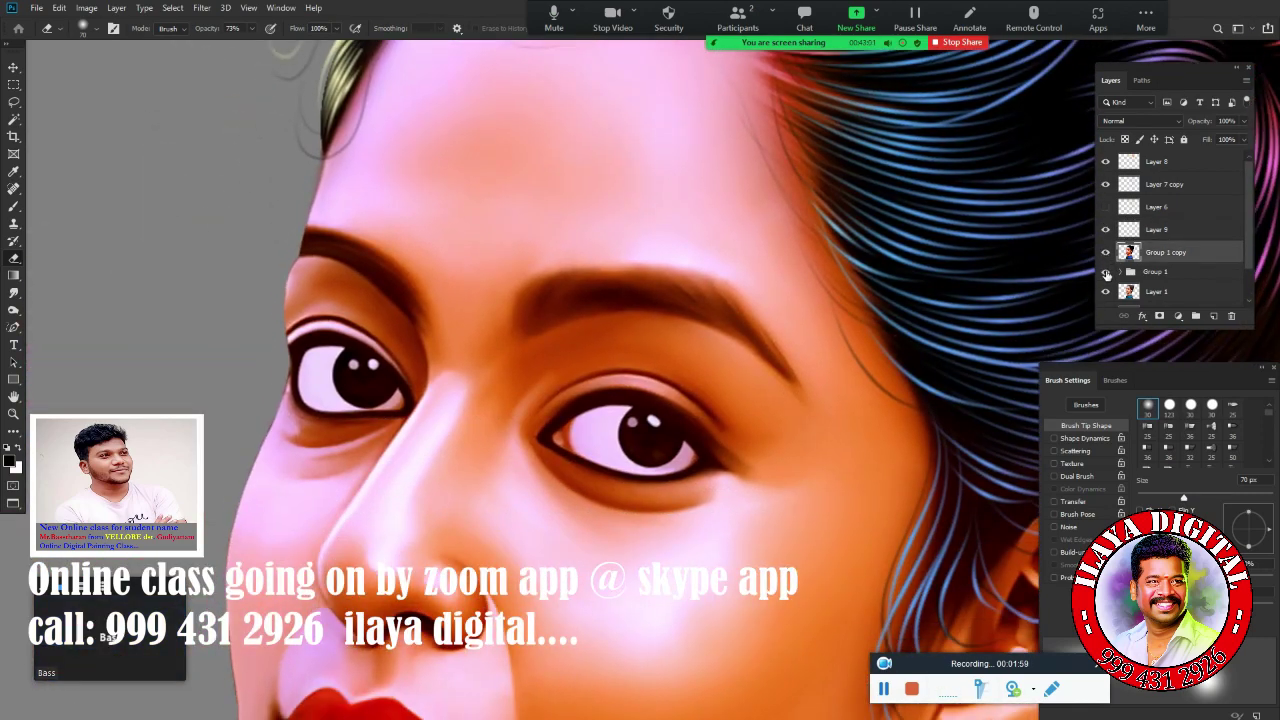
scroll(680, 578, "up", 3)
scroll(680, 578, "down", 2)
key("b")
key("alt+bracketright")
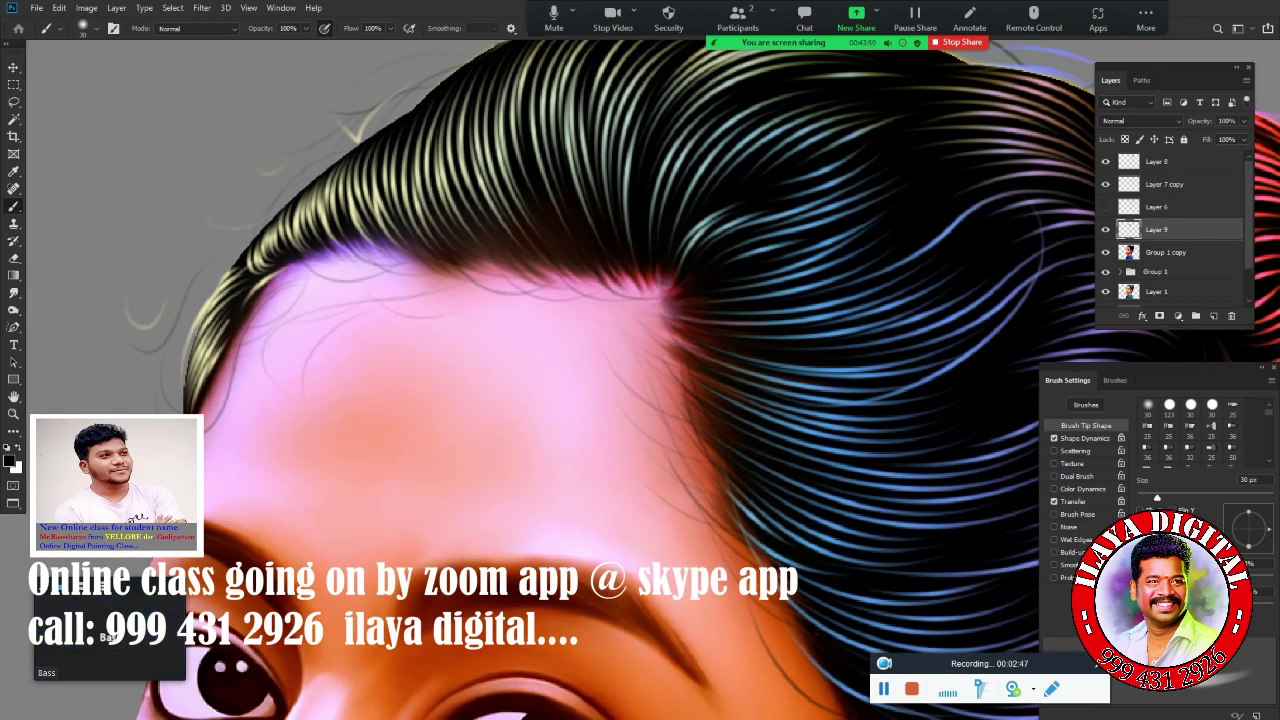
left_click_drag(446, 255, 680, 300)
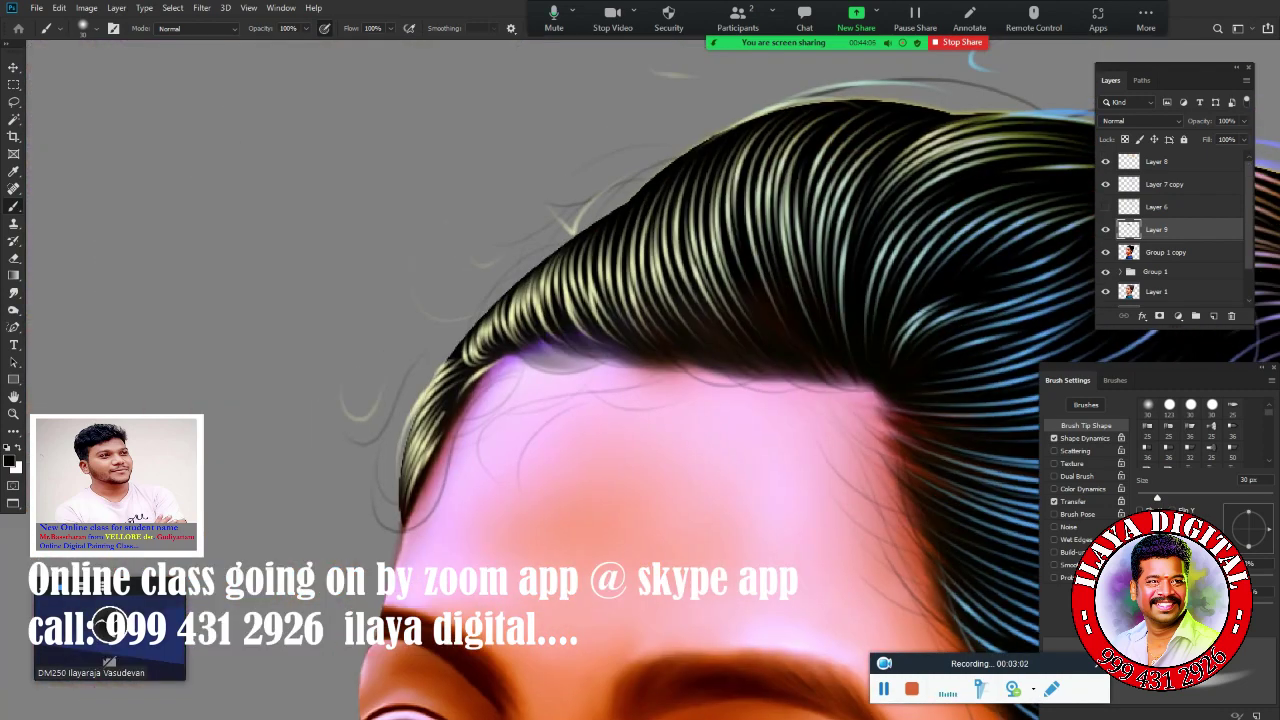
key("e")
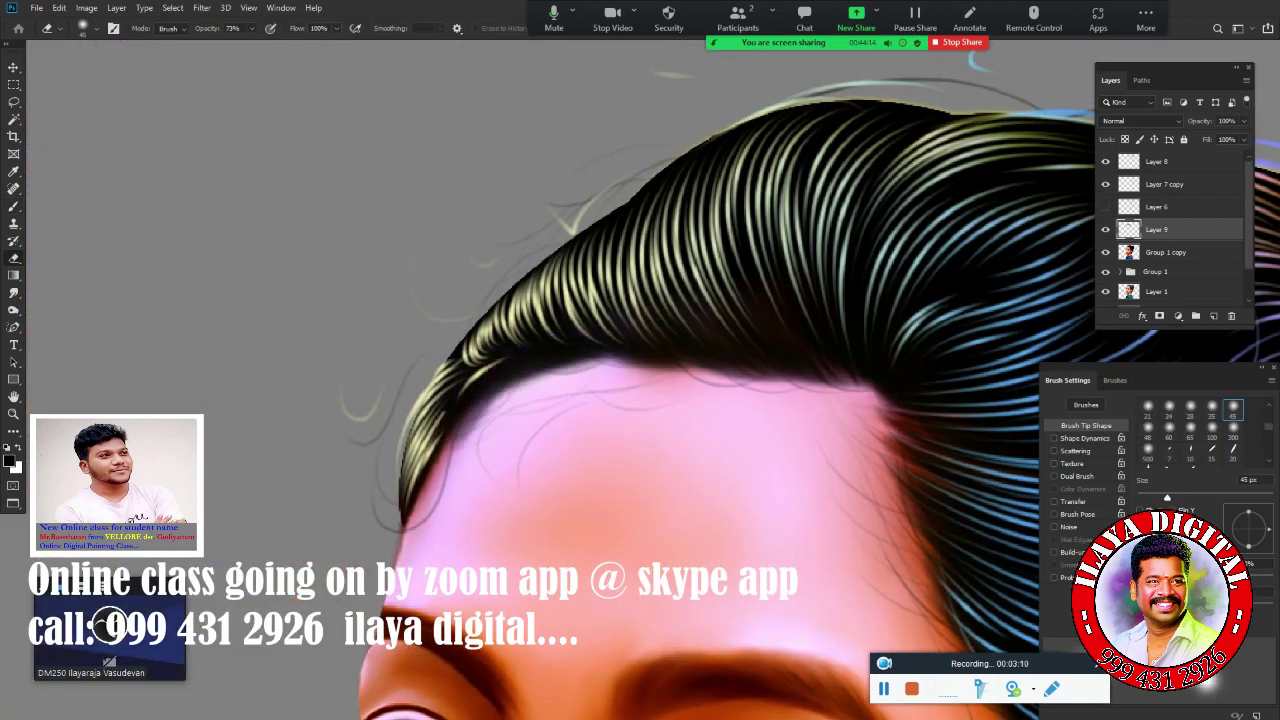
left_click_drag(470, 430, 582, 390)
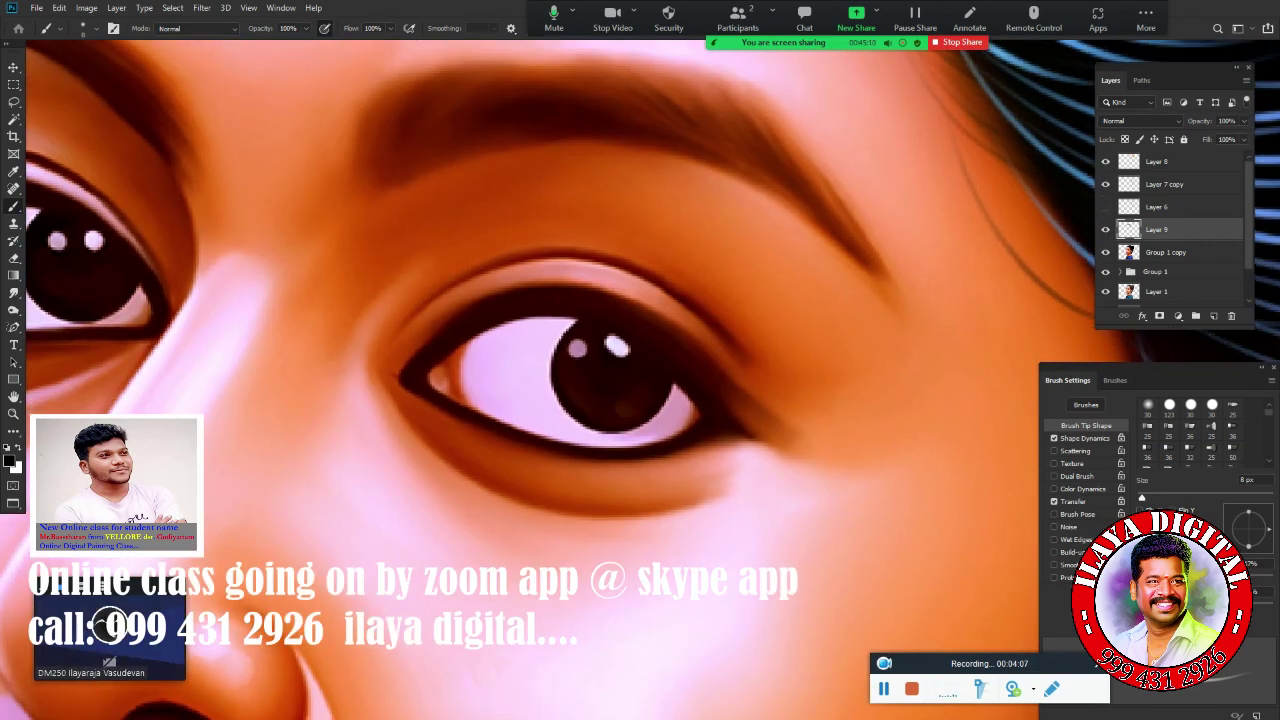
- Paint thin eyelashes along the upper lid and the eye's outer corner
left_click_drag(730, 400, 805, 388)
mouse_move(705, 350)
left_mouse_down()
mouse_move(747, 323)
mouse_move(645, 296)
left_mouse_up()
left_click_drag(643, 300, 617, 277)
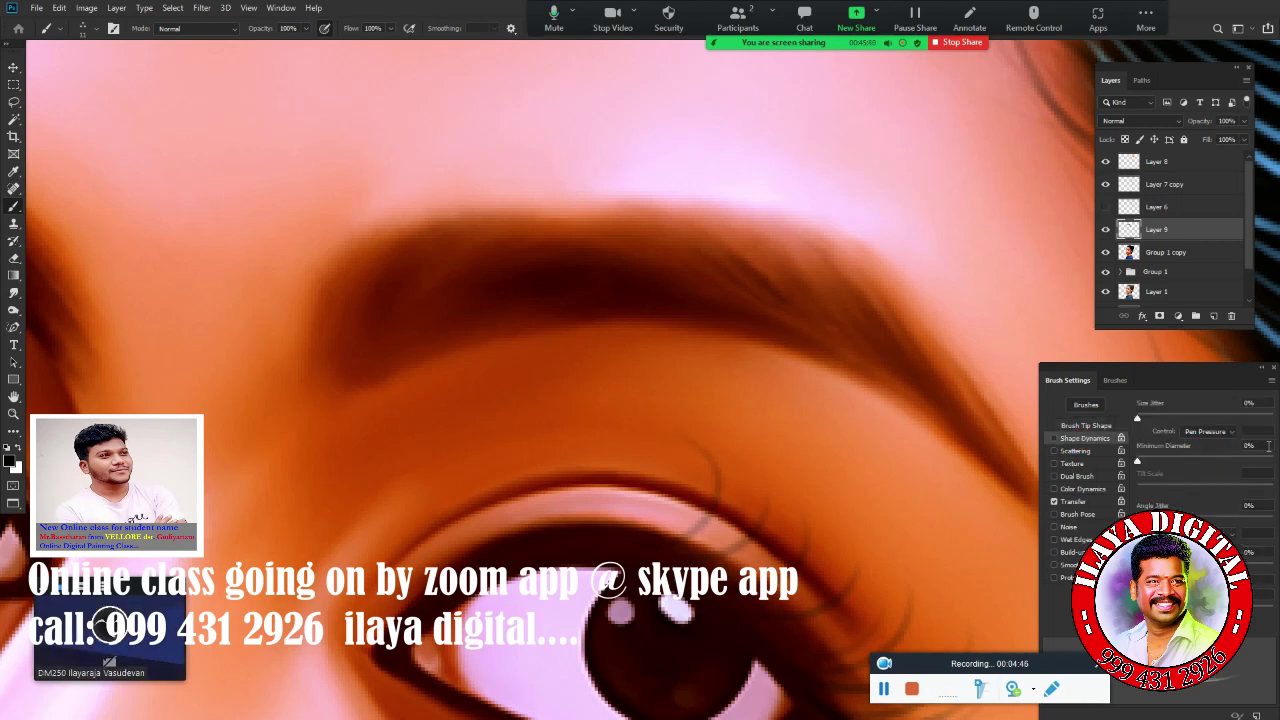
- Fill out the eyebrows with many fine dark hair strokes
left_click(1086, 425)
left_click_drag(774, 299, 860, 310)
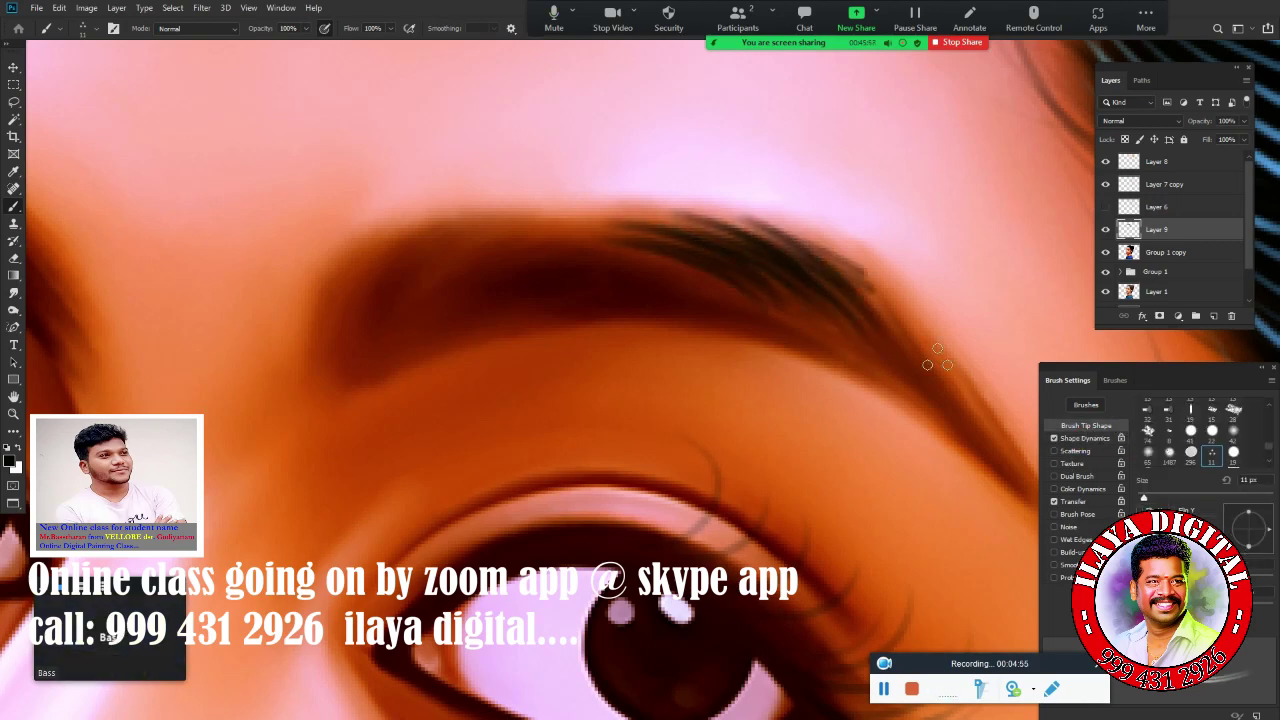
left_click_drag(800, 240, 955, 370)
left_click_drag(410, 230, 305, 365)
left_click_drag(430, 300, 700, 280)
left_click_drag(796, 343, 600, 240)
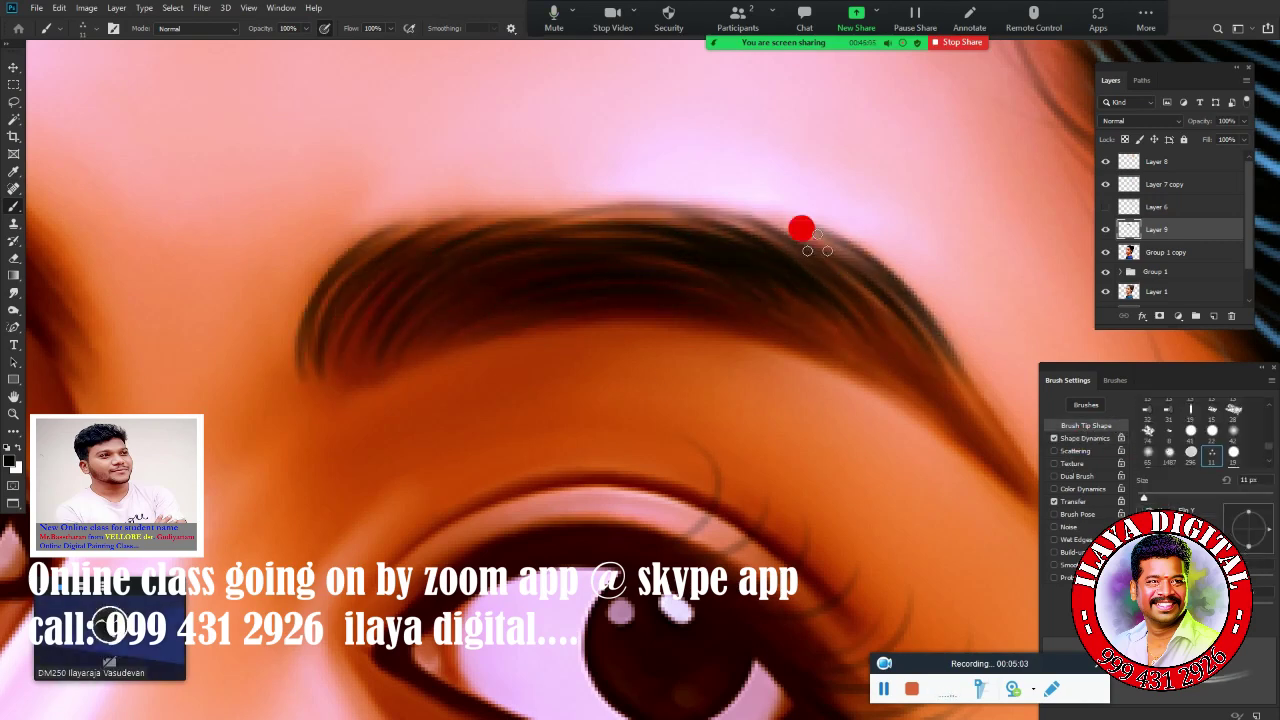
left_click_drag(760, 460, 580, 290)
left_click_drag(700, 300, 760, 470)
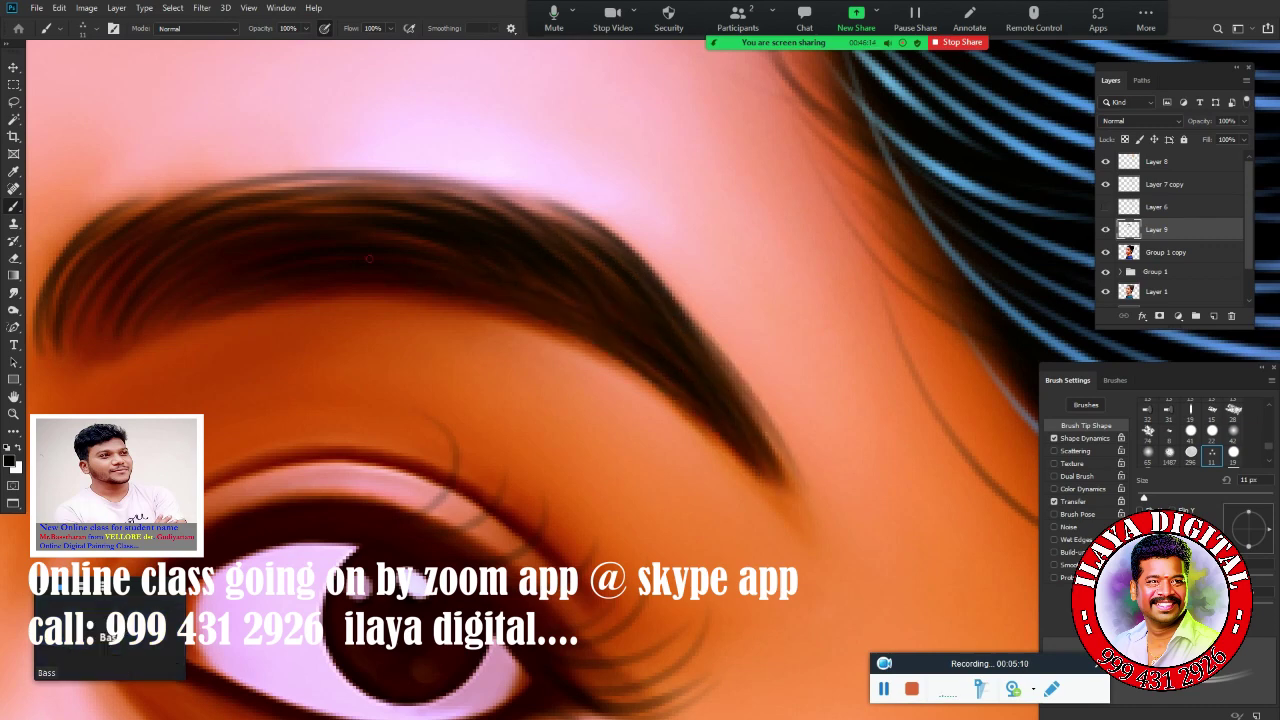
left_click_drag(440, 350, 594, 271)
left_click_drag(400, 260, 729, 443)
scroll(585, 378, "up", 3)
scroll(585, 378, "down", 3)
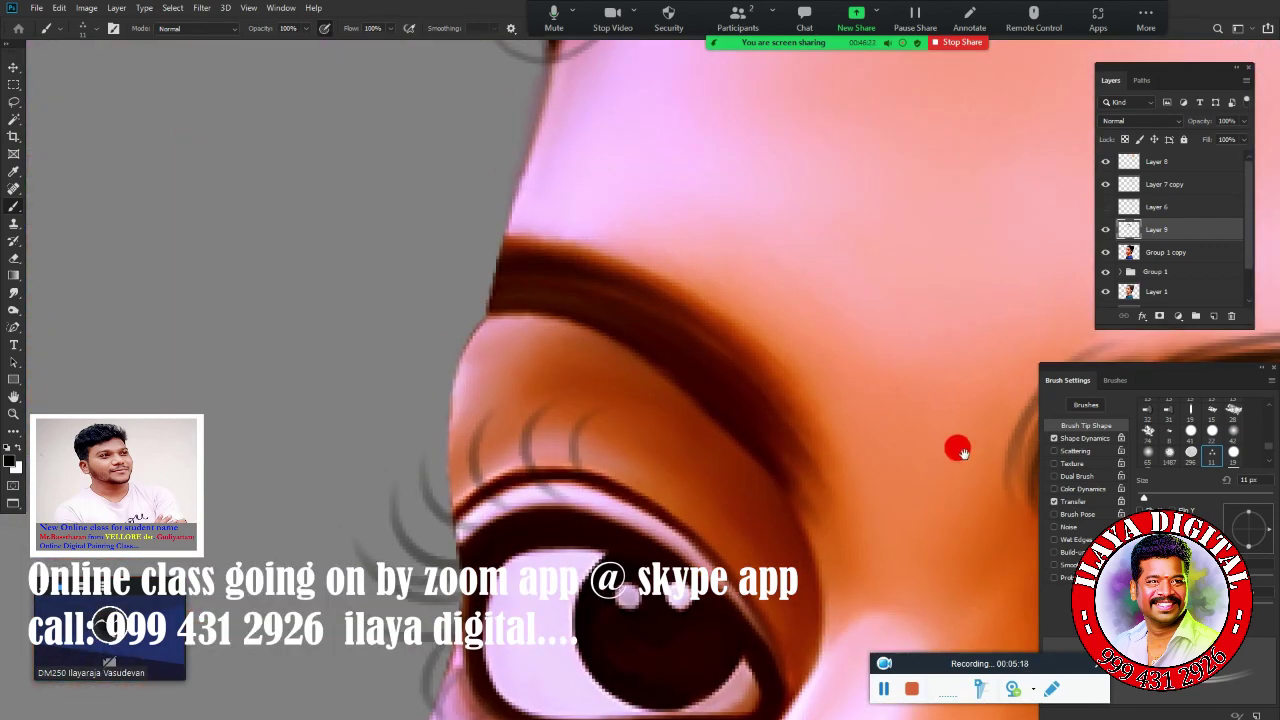
- Add dark hair strokes along the eyebrow's right tail
left_click_drag(510, 340, 757, 434)
left_click_drag(520, 300, 820, 400)
mouse_move(810, 330)
left_mouse_down()
mouse_move(850, 520)
mouse_move(740, 480)
left_mouse_up()
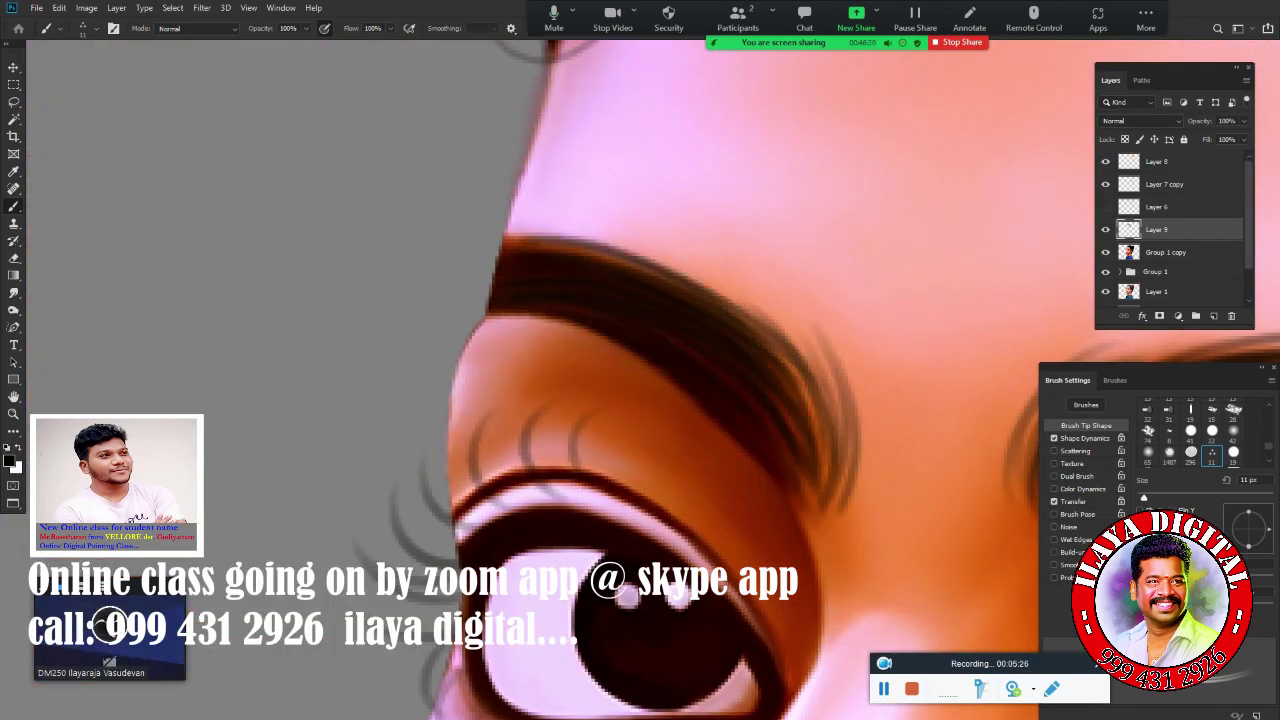
left_click_drag(831, 403, 800, 490)
scroll(745, 435, "right", 5)
scroll(745, 435, "down", 3)
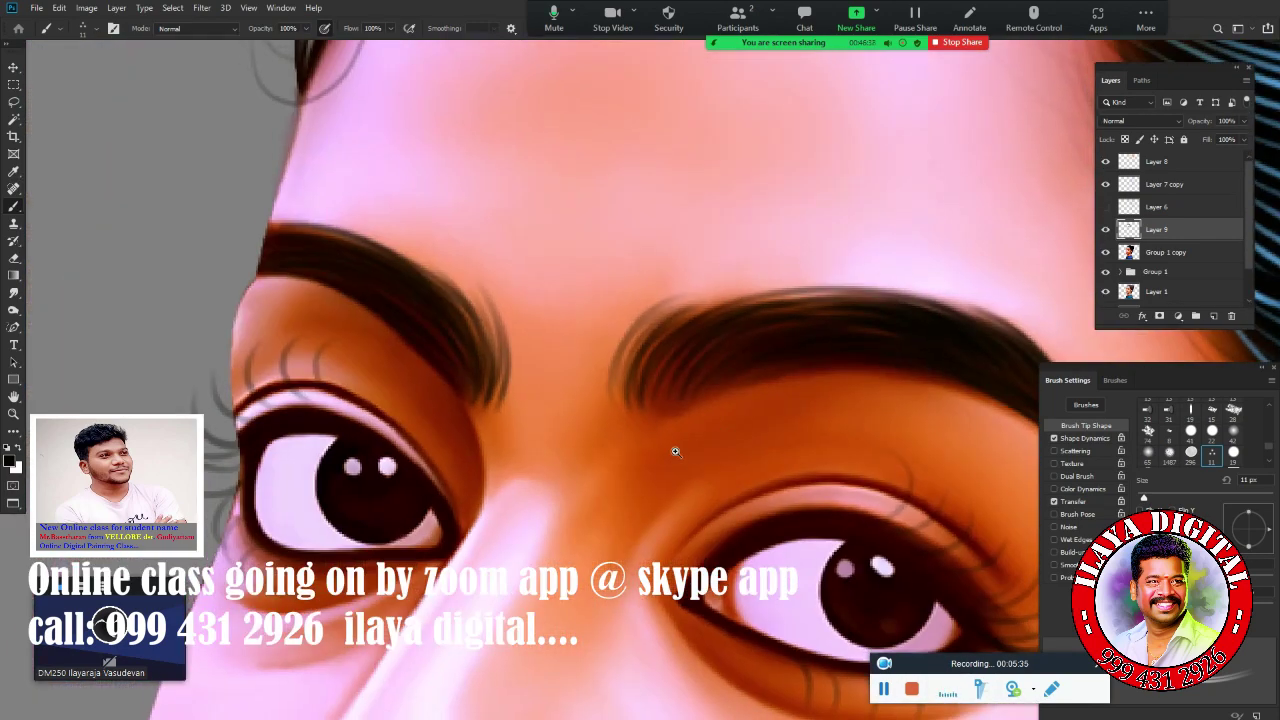
- Switch the paint colour from blue to purple and add purple eyebrow strokes
left_click(11, 461)
key("Return")
scroll(657, 409, "up", 2)
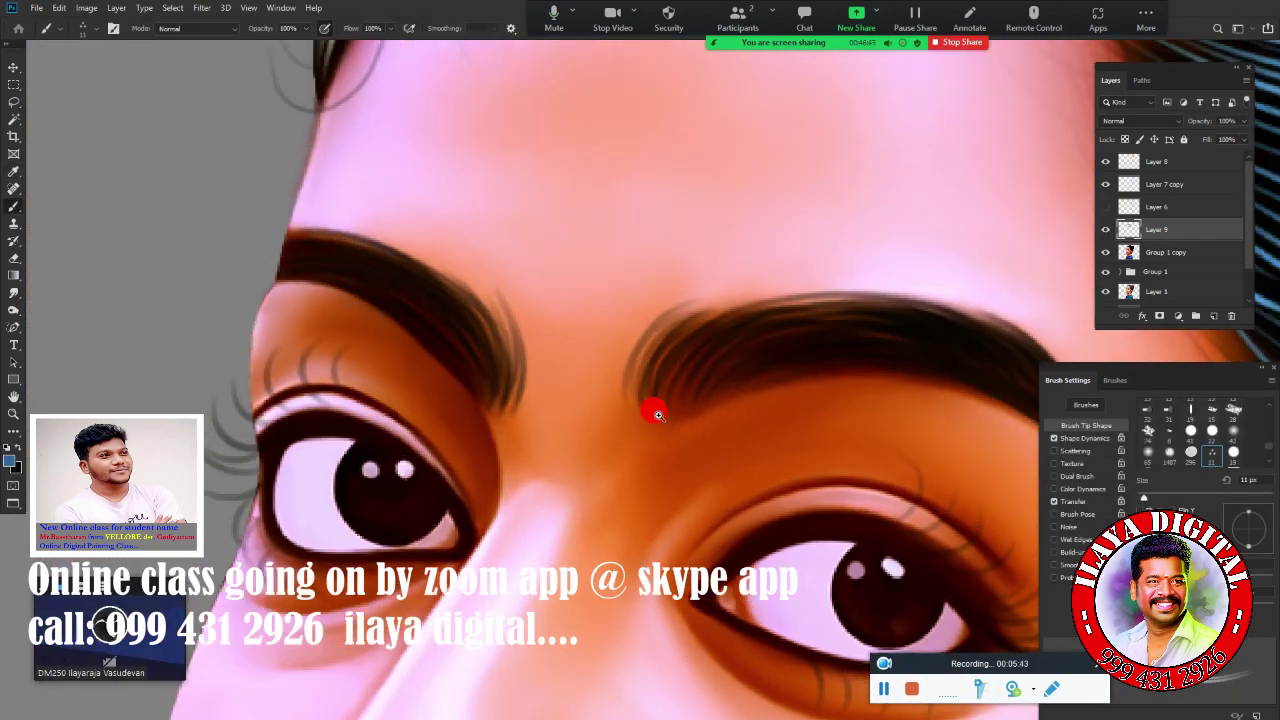
scroll(479, 310, "up", 3)
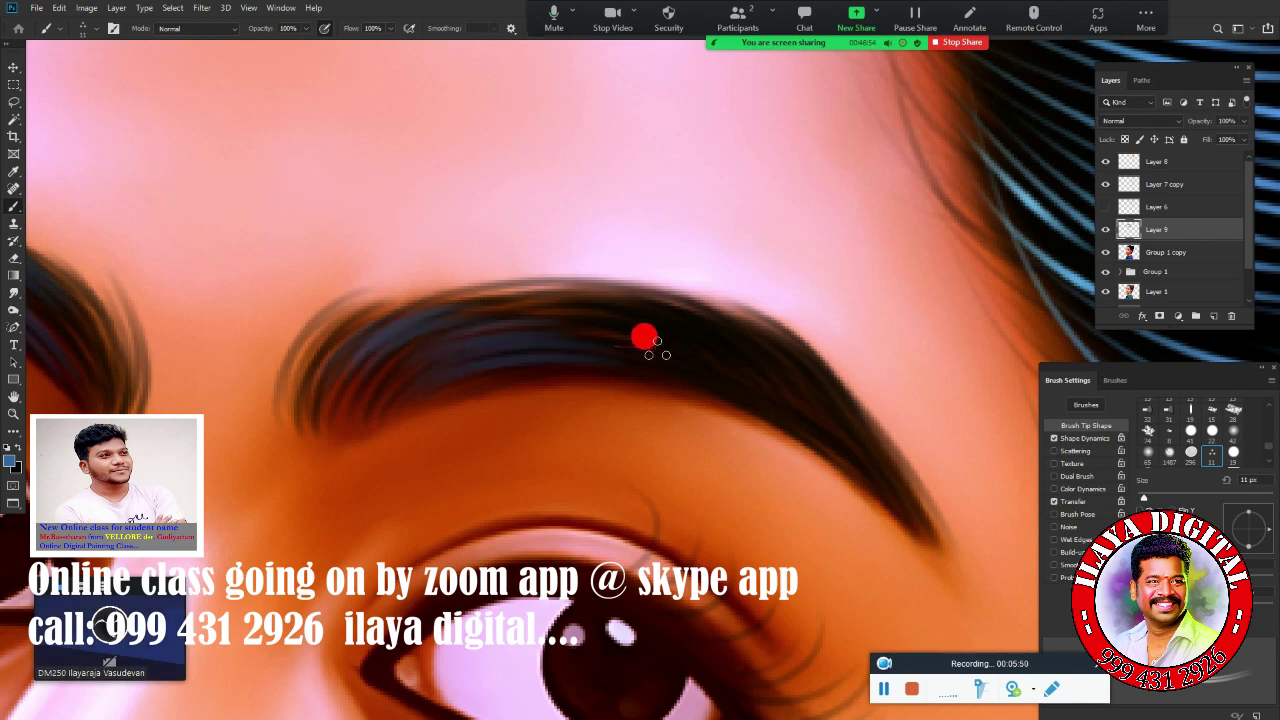
left_click(11, 461)
key("Return")
left_click_drag(790, 410, 746, 349)
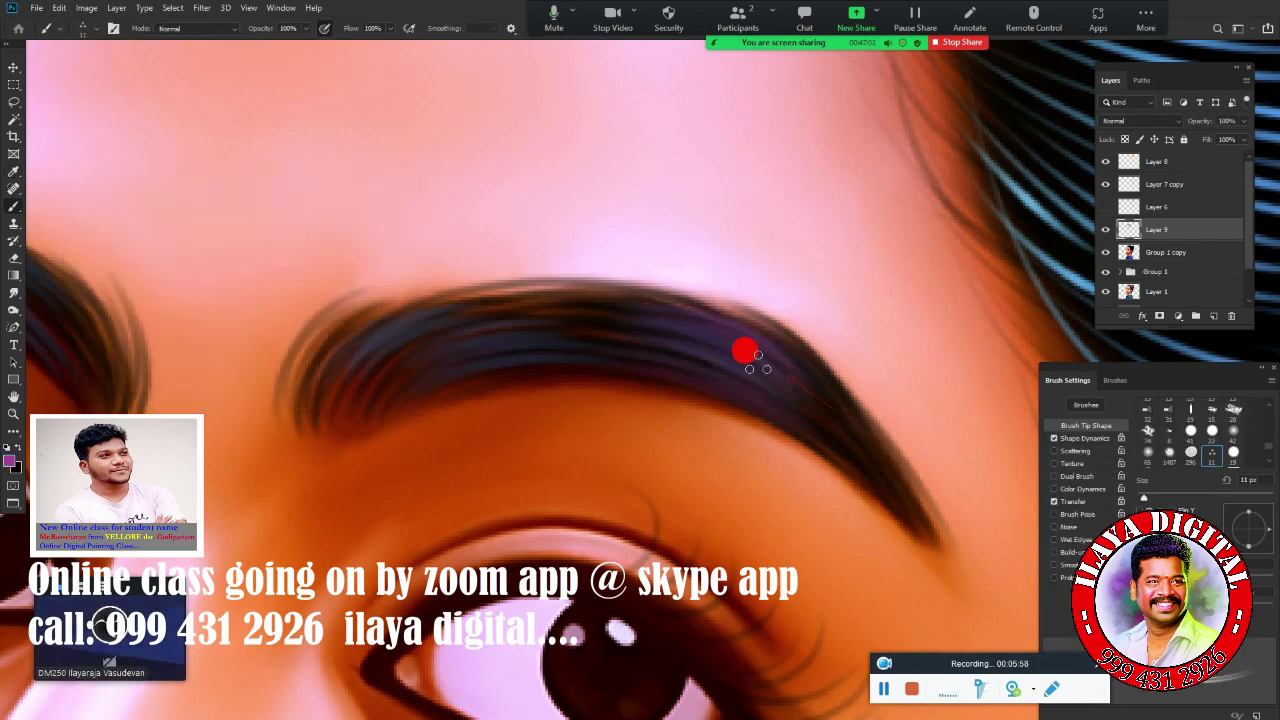
left_click_drag(500, 340, 350, 375)
- Change the paint colour to yellow-green
scroll(480, 360, "down", 3)
left_click(11, 461)
left_click_drag(262, 253, 263, 357)
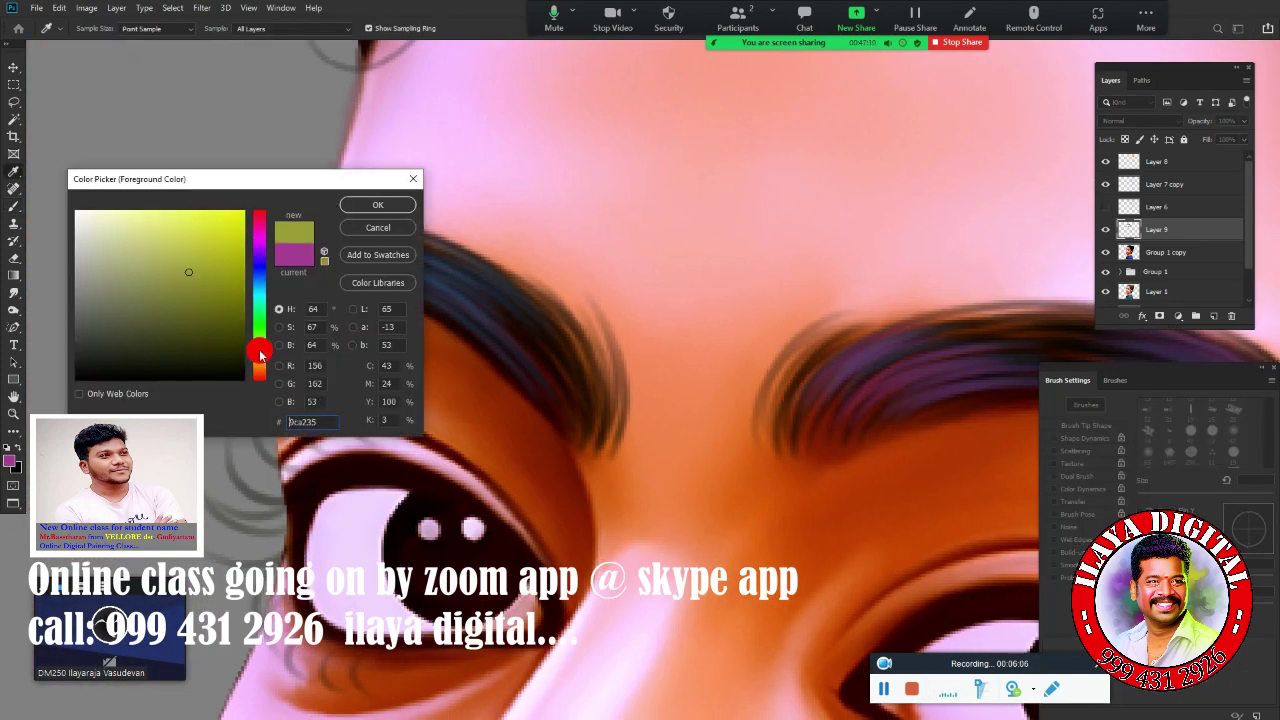
left_click(378, 204)
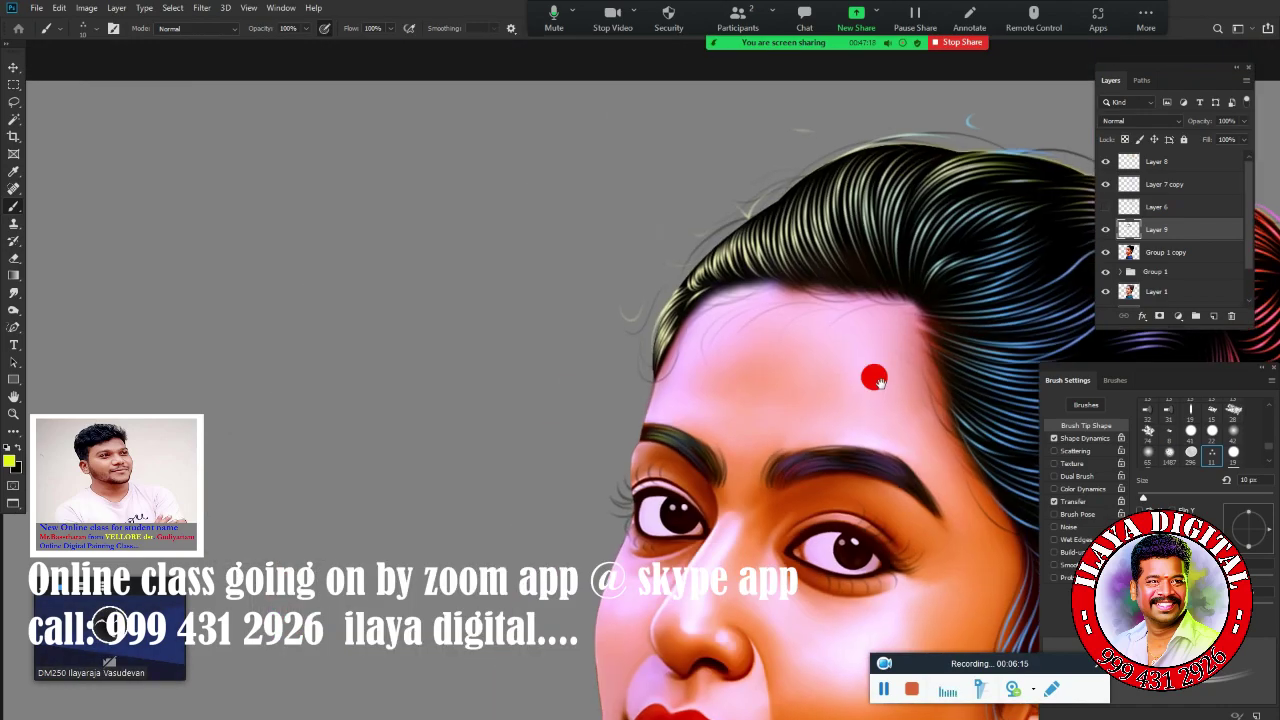
scroll(814, 471, "down", 5)
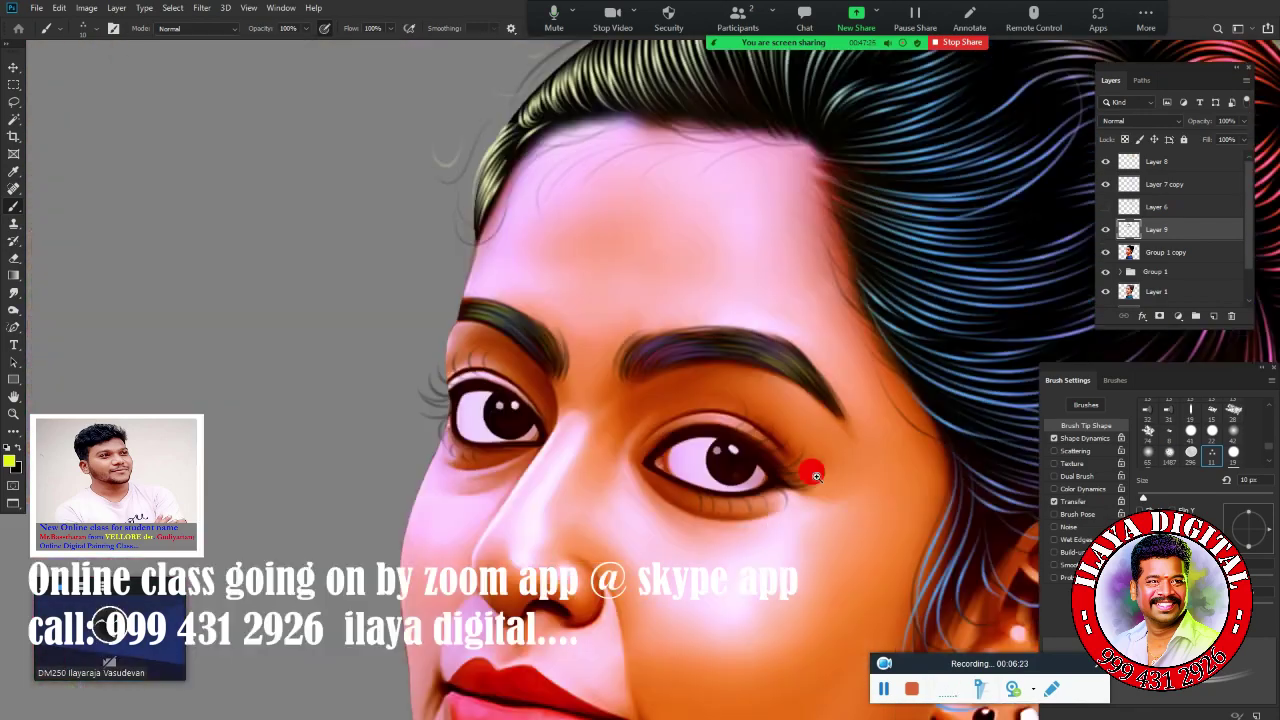
scroll(757, 286, "down", 3)
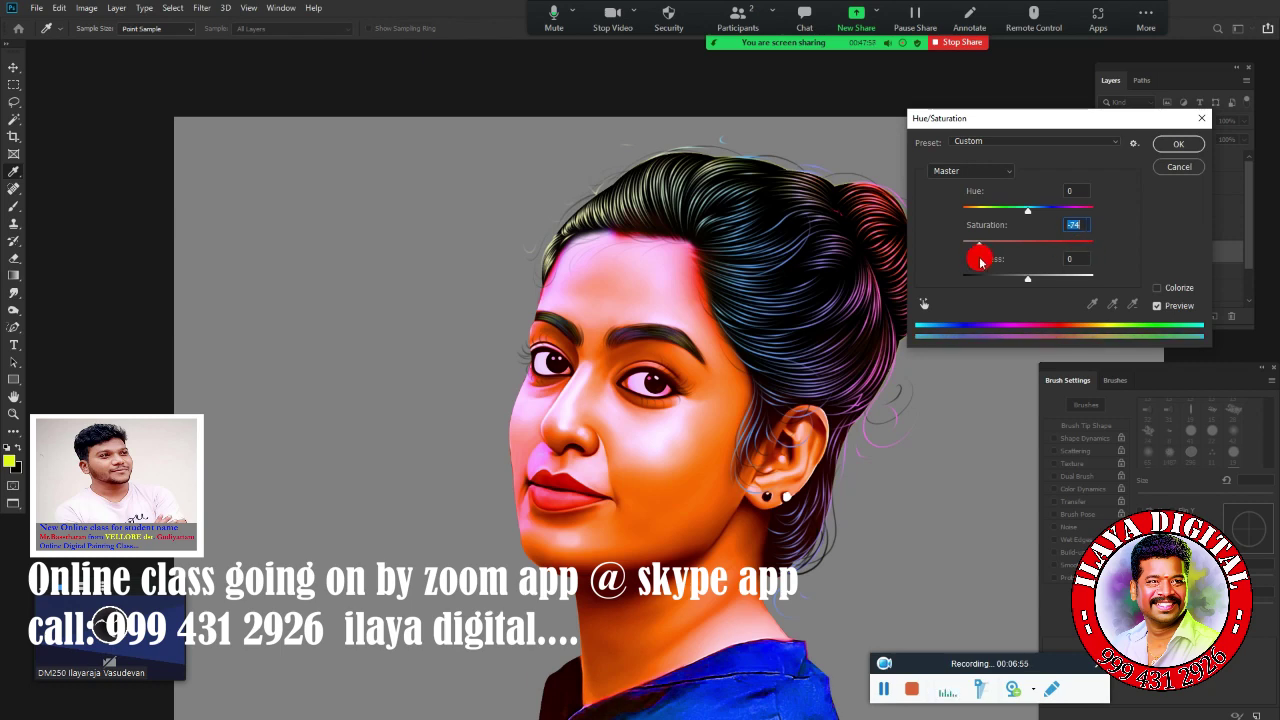
- Apply a slight saturation reduction to the portrait
left_click_drag(980, 261, 1007, 256)
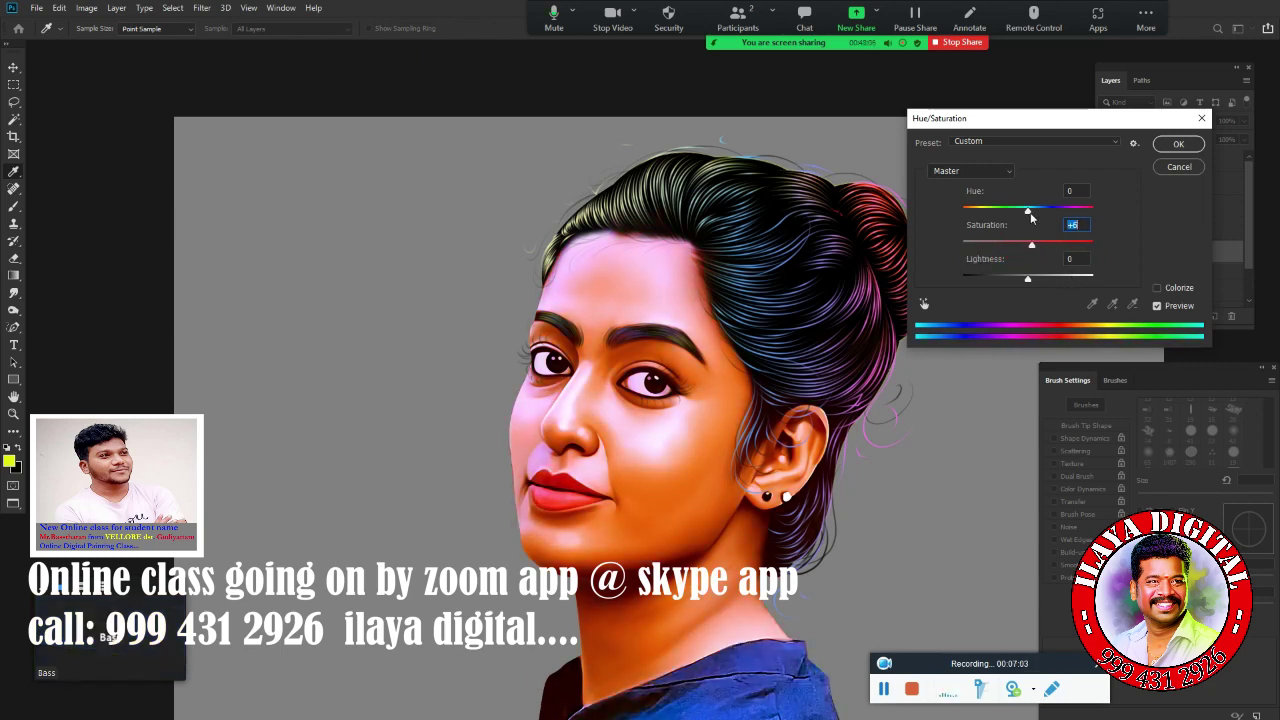
key("Return")
key("b")
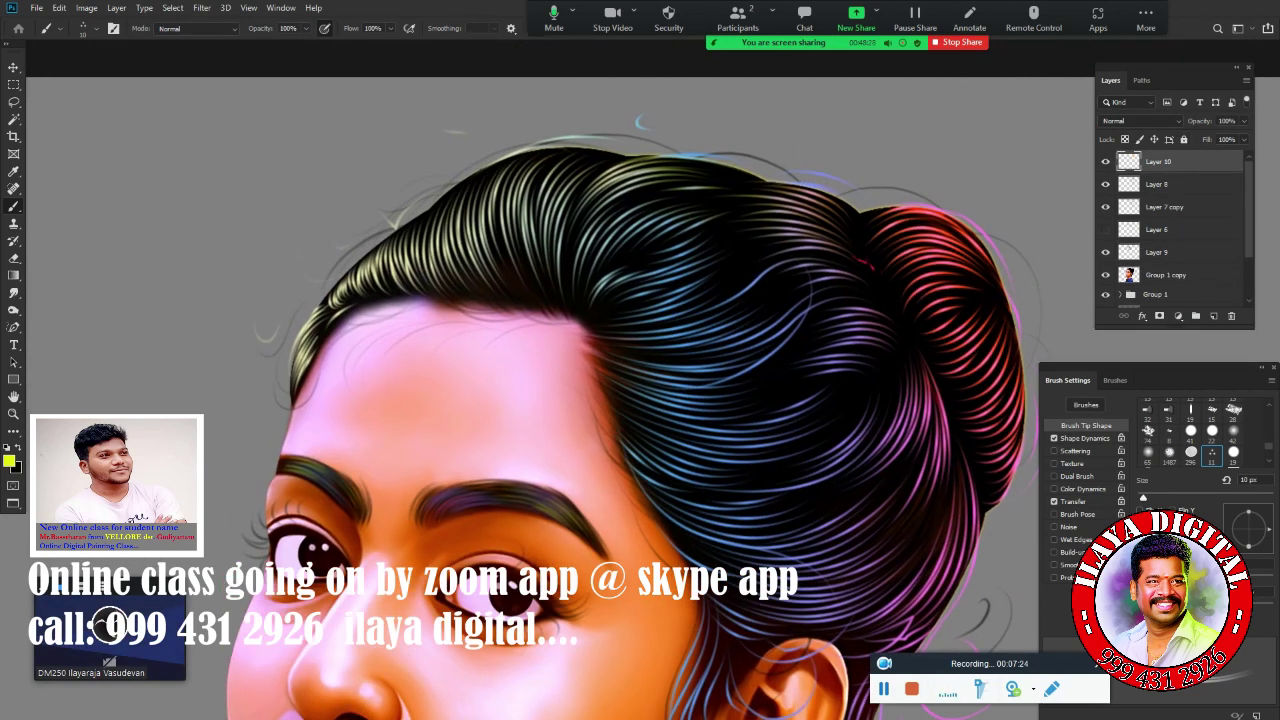
- Set up a 6 px Soft Round brush, checking its transfer settings
right_click(997, 538)
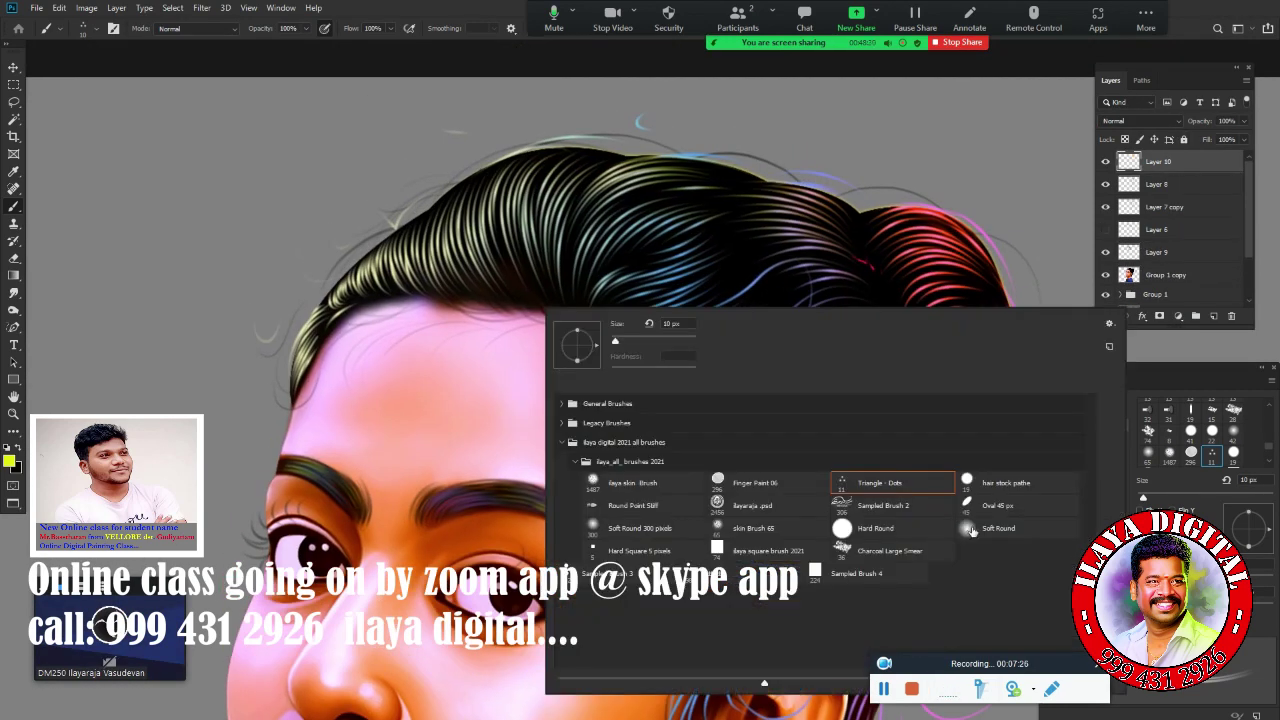
left_click(995, 530)
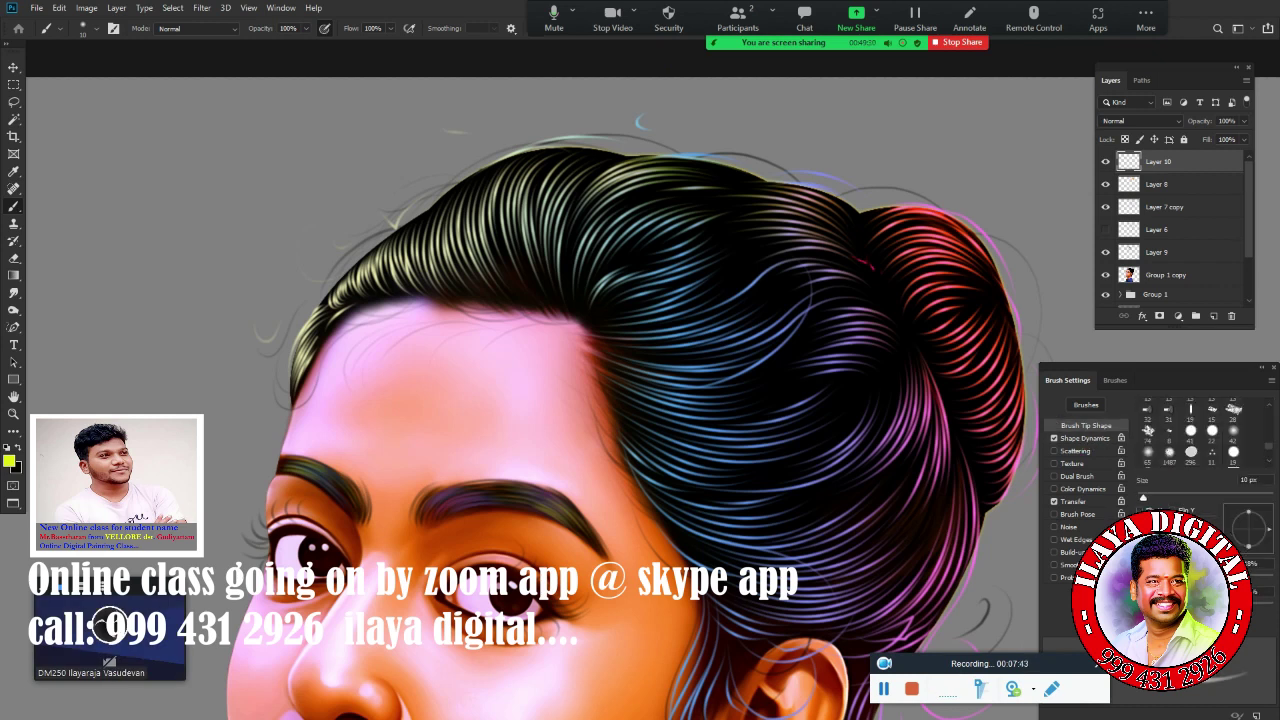
left_click(1073, 501)
left_click(1208, 492)
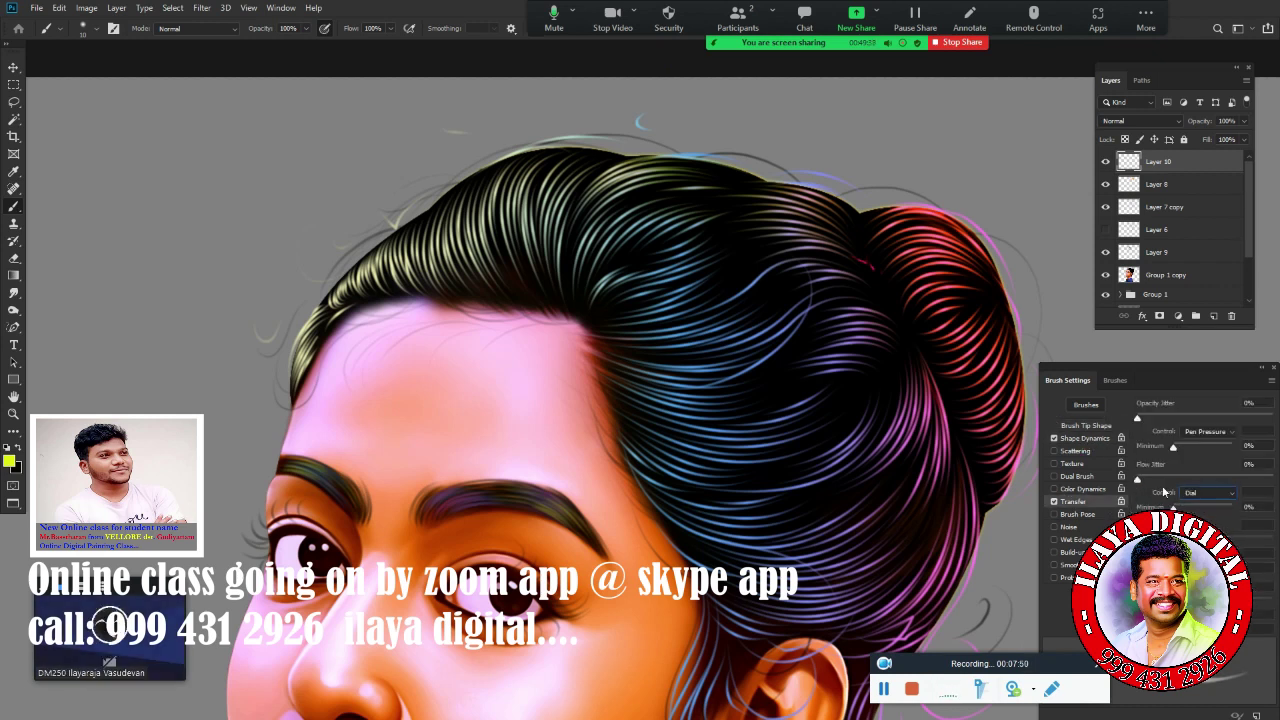
left_click(1108, 426)
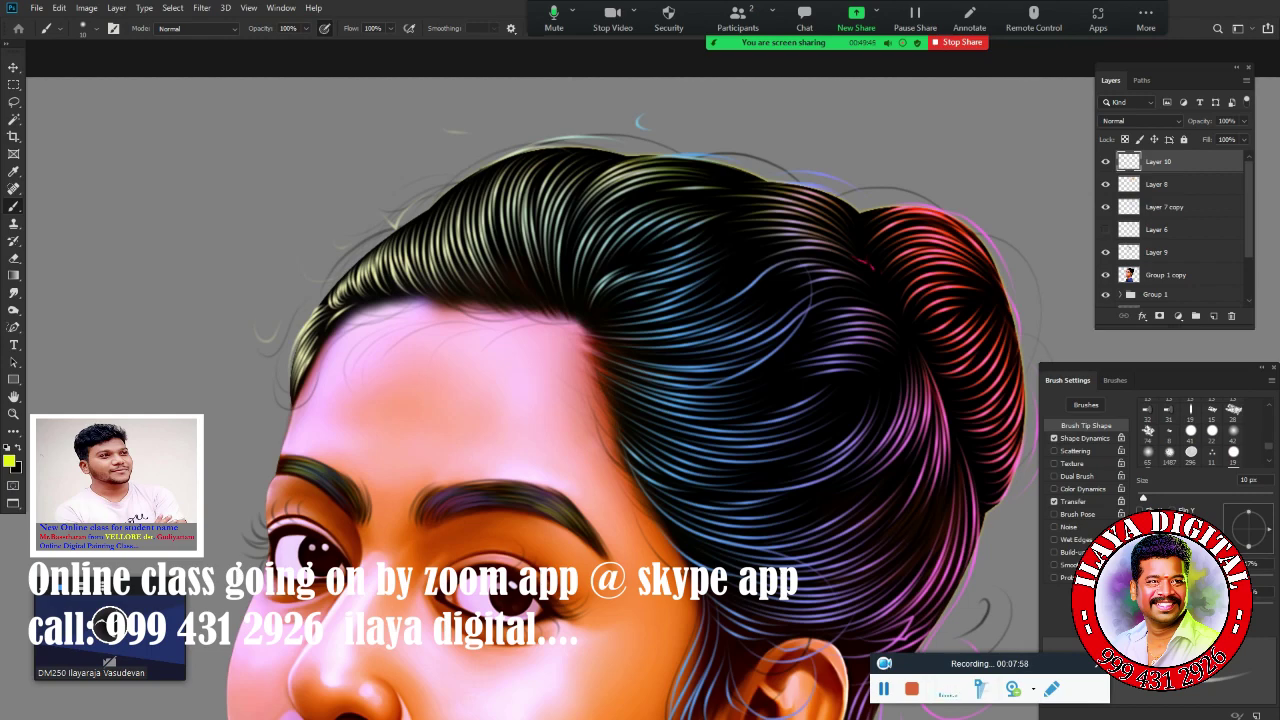
scroll(1190, 430, "up", 5)
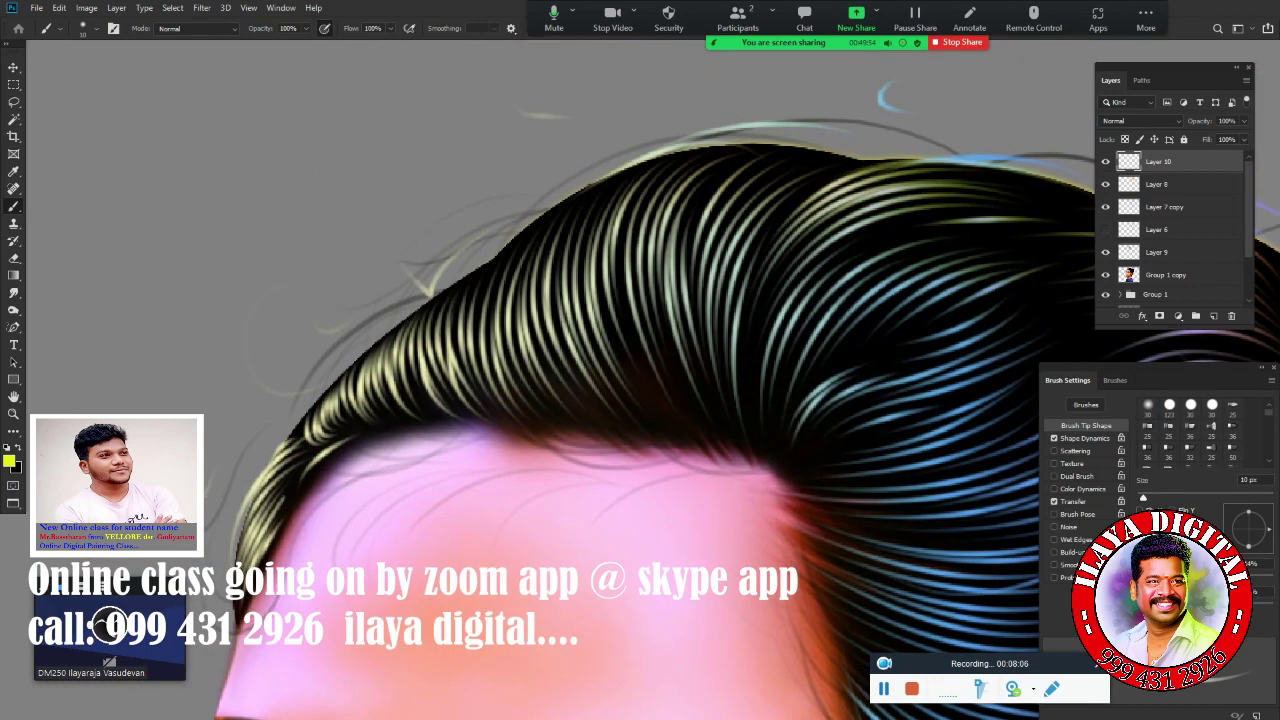
key("bracketleft")
key("bracketleft")
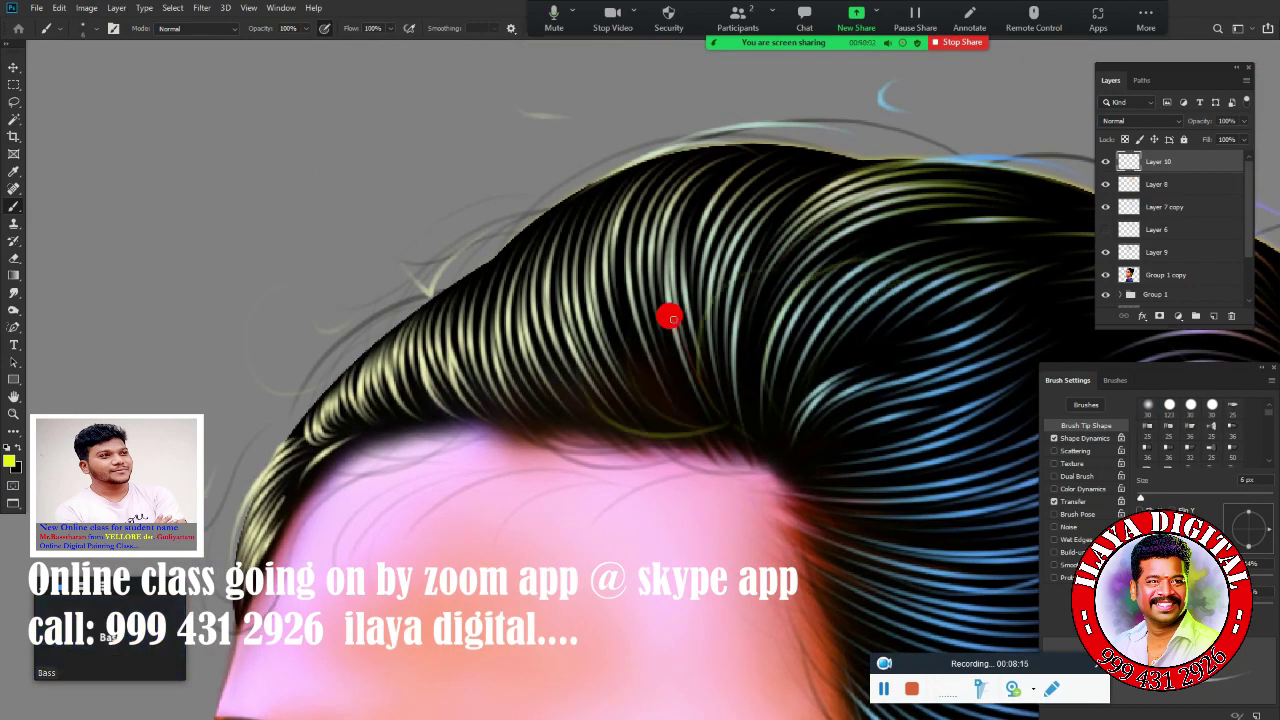
- Paint a fine hair strand toward the hairline, then switch to light cyan
left_click_drag(670, 318, 495, 418)
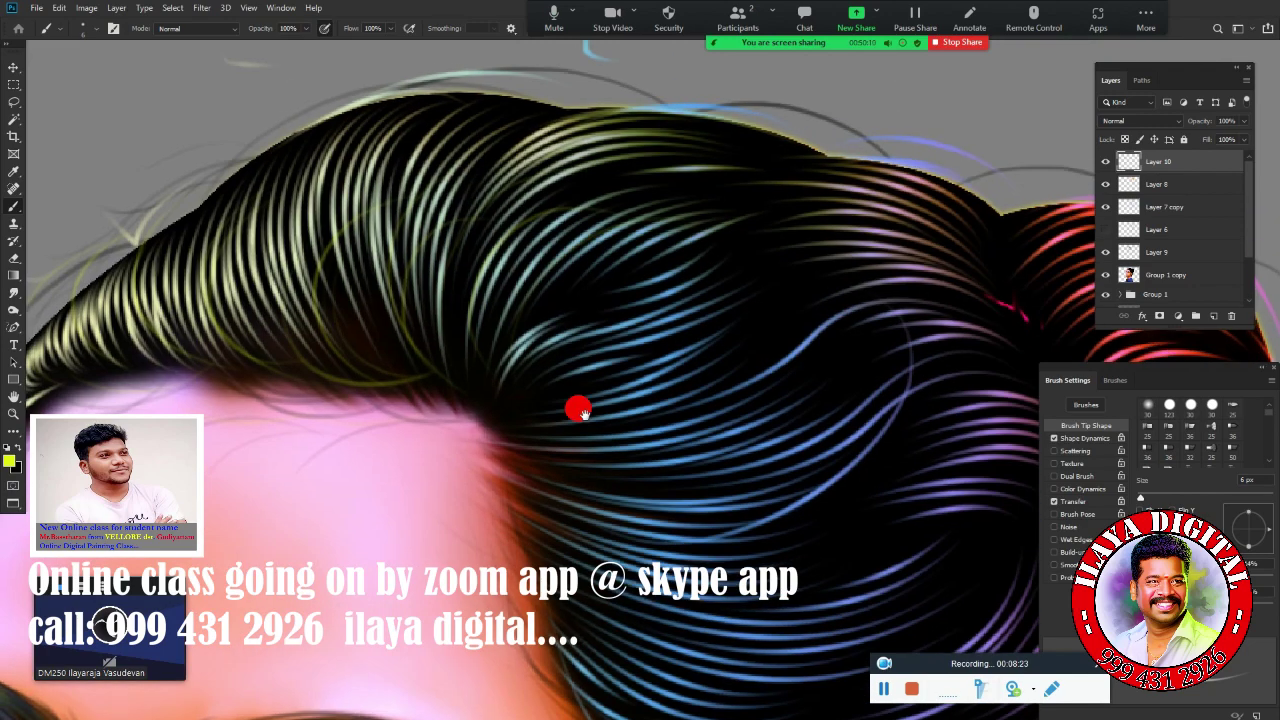
left_click_drag(600, 400, 490, 260)
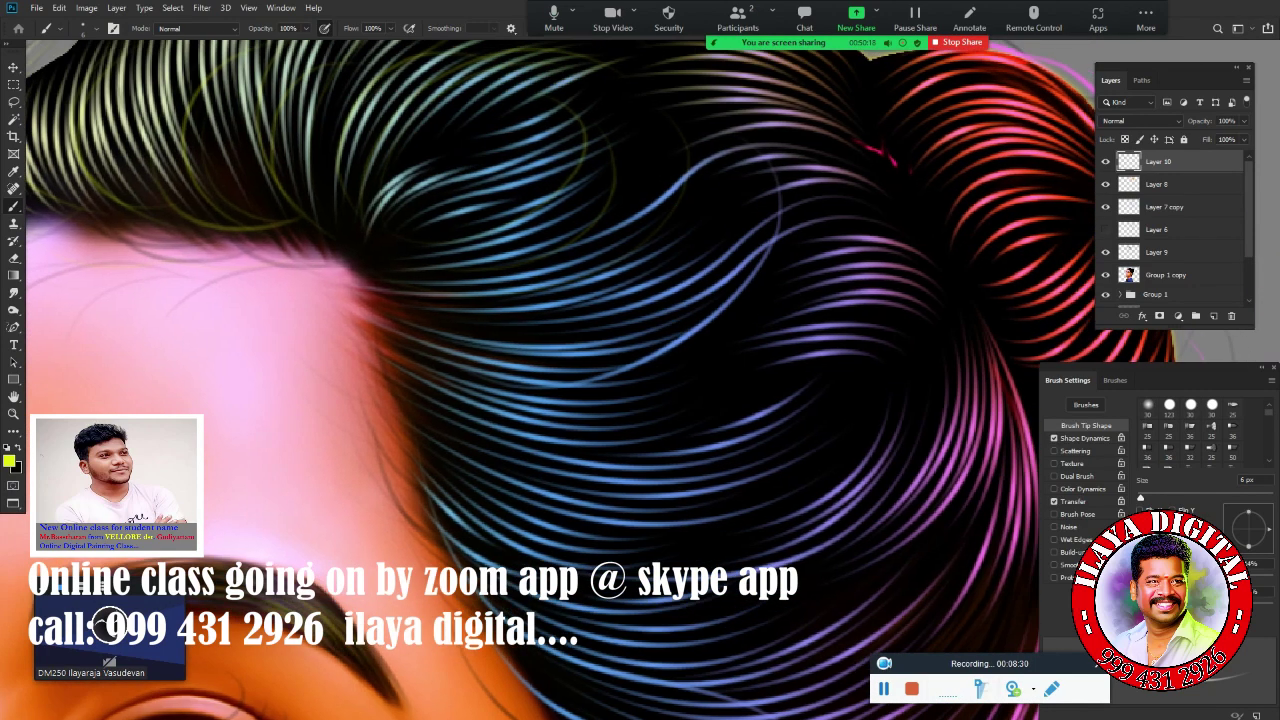
left_click(9, 461)
left_click(263, 288)
left_click(102, 214)
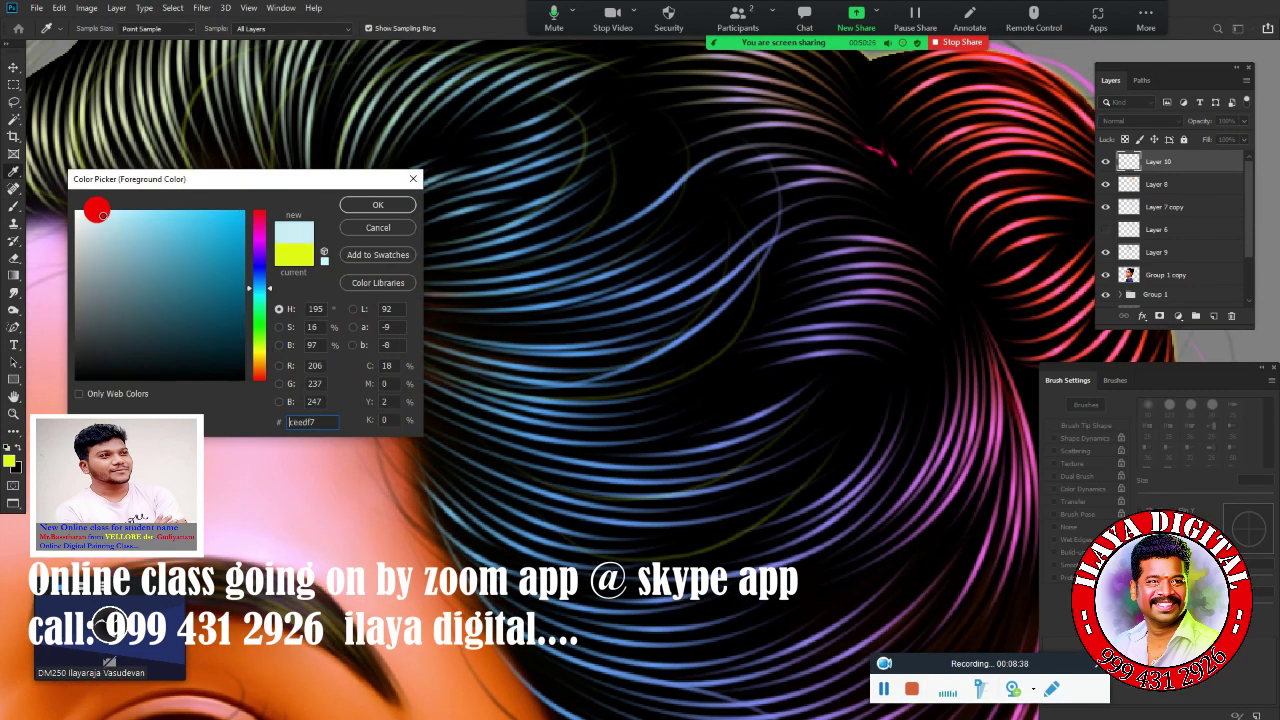
left_click(377, 205)
key("b")
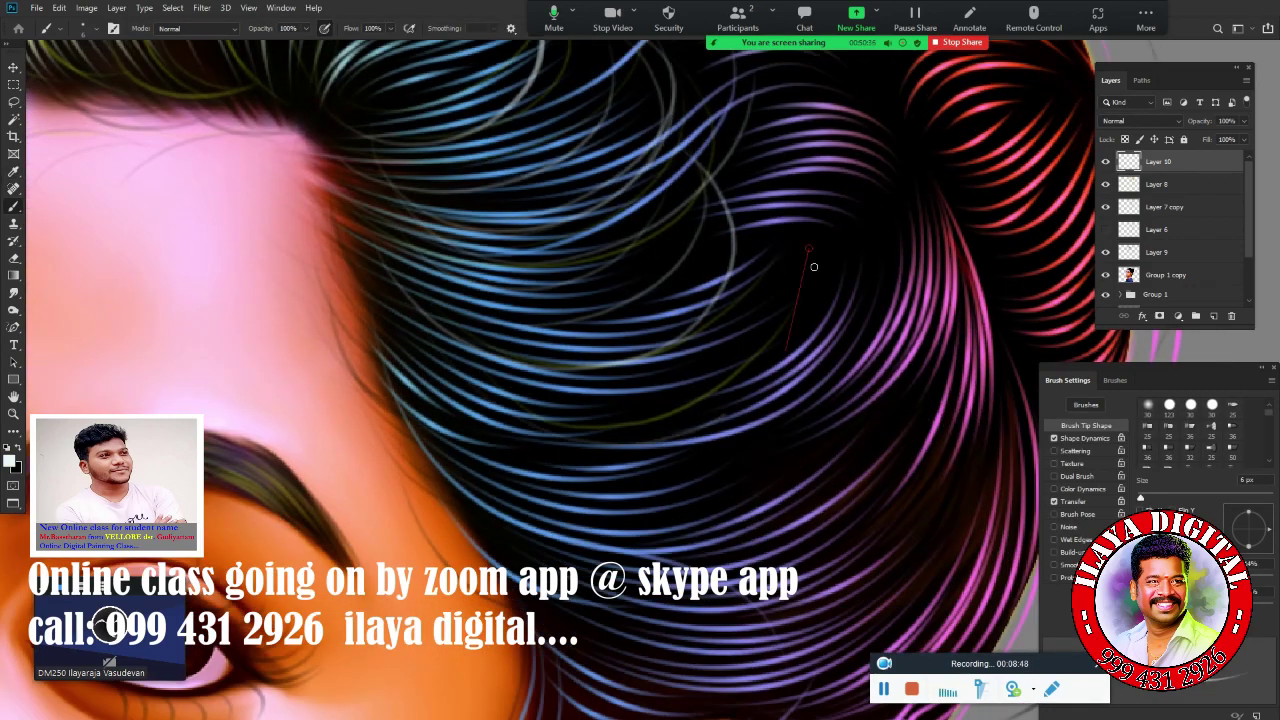
- Move to the hair near the ear and switch colours through pink to bright yellow
left_click_drag(814, 267, 740, 40)
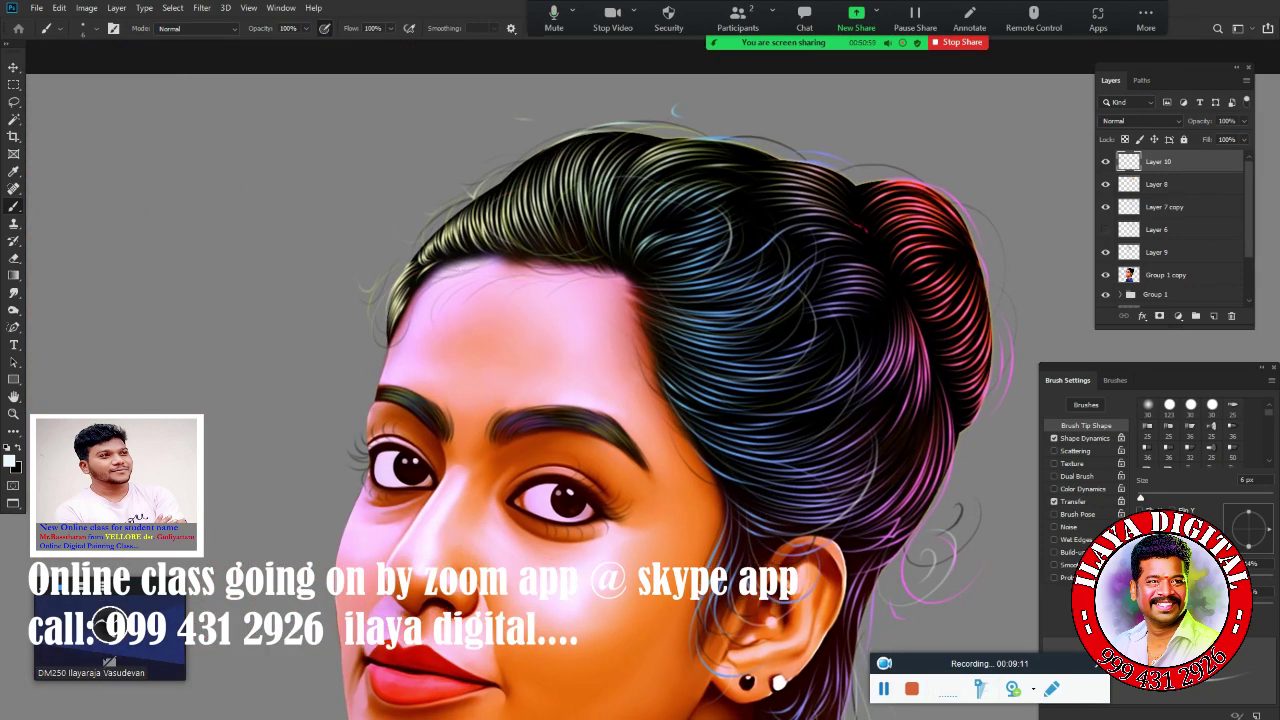
left_click(9, 461)
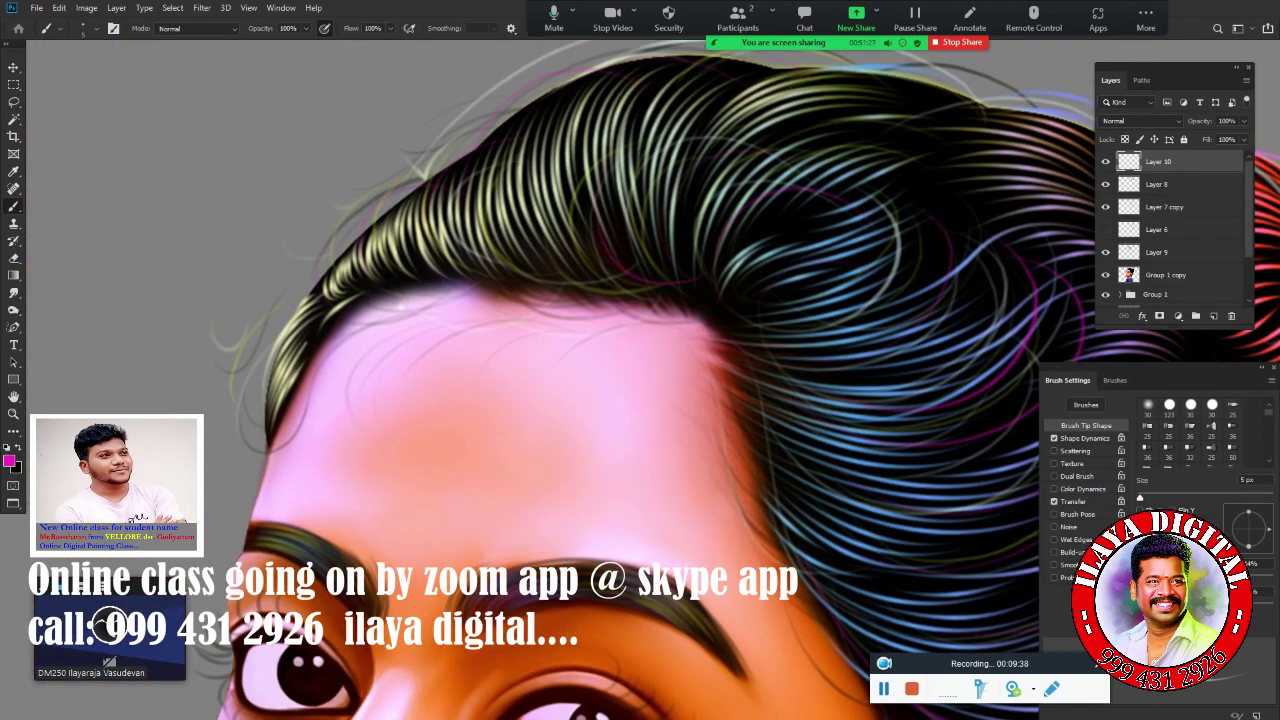
left_click(9, 461)
left_click(262, 360)
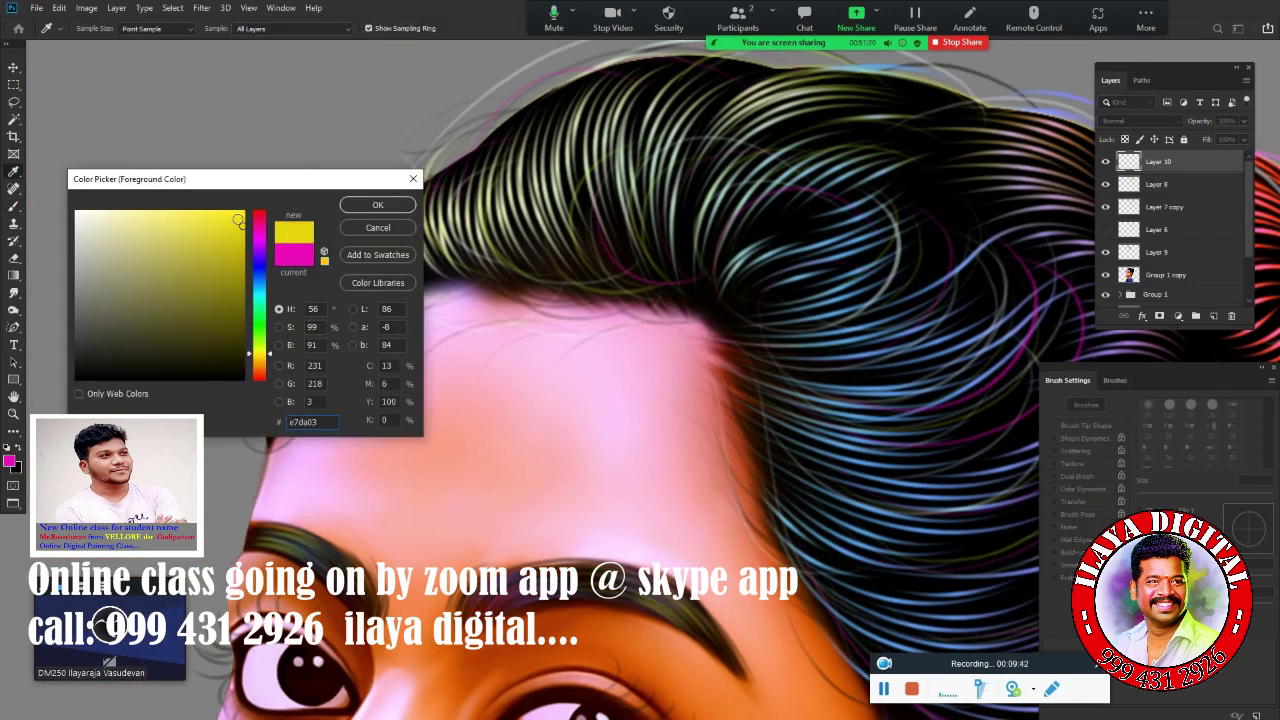
left_click(374, 206)
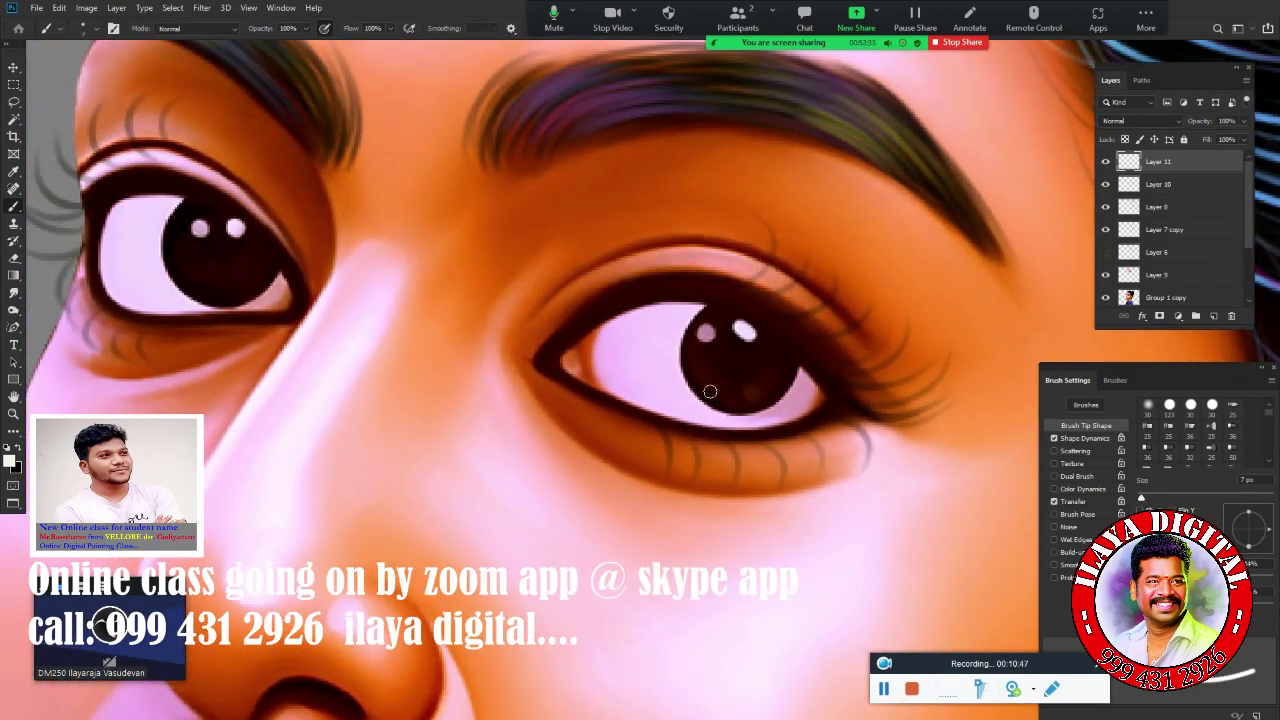
- Place a circular elliptical selection over the iris
right_click(14, 85)
left_click(80, 103)
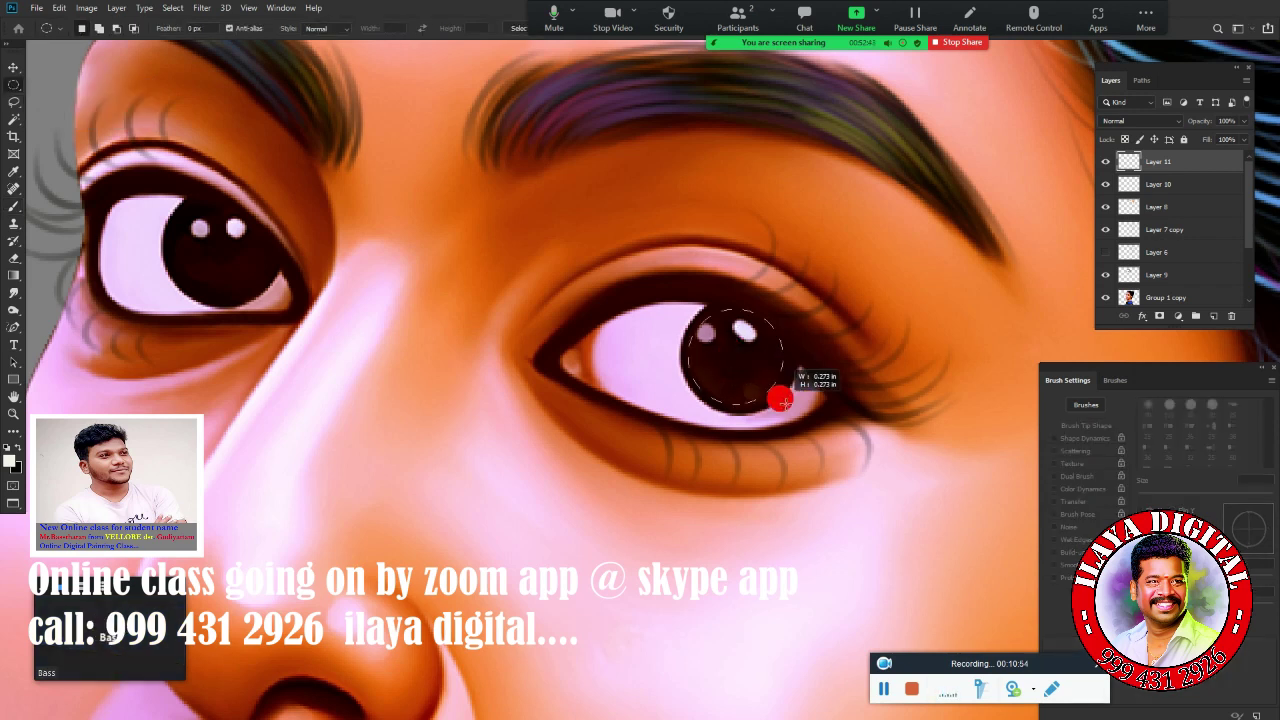
key("ctrl+t")
key("Return")
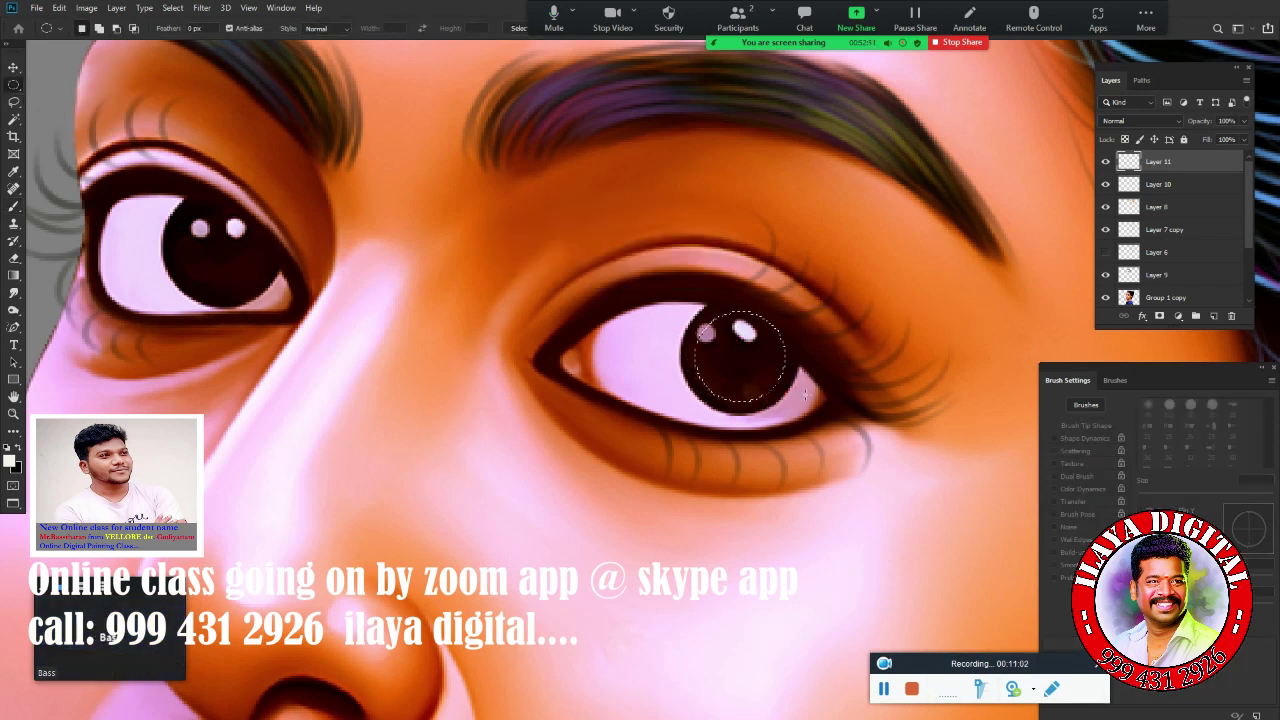
key("b")
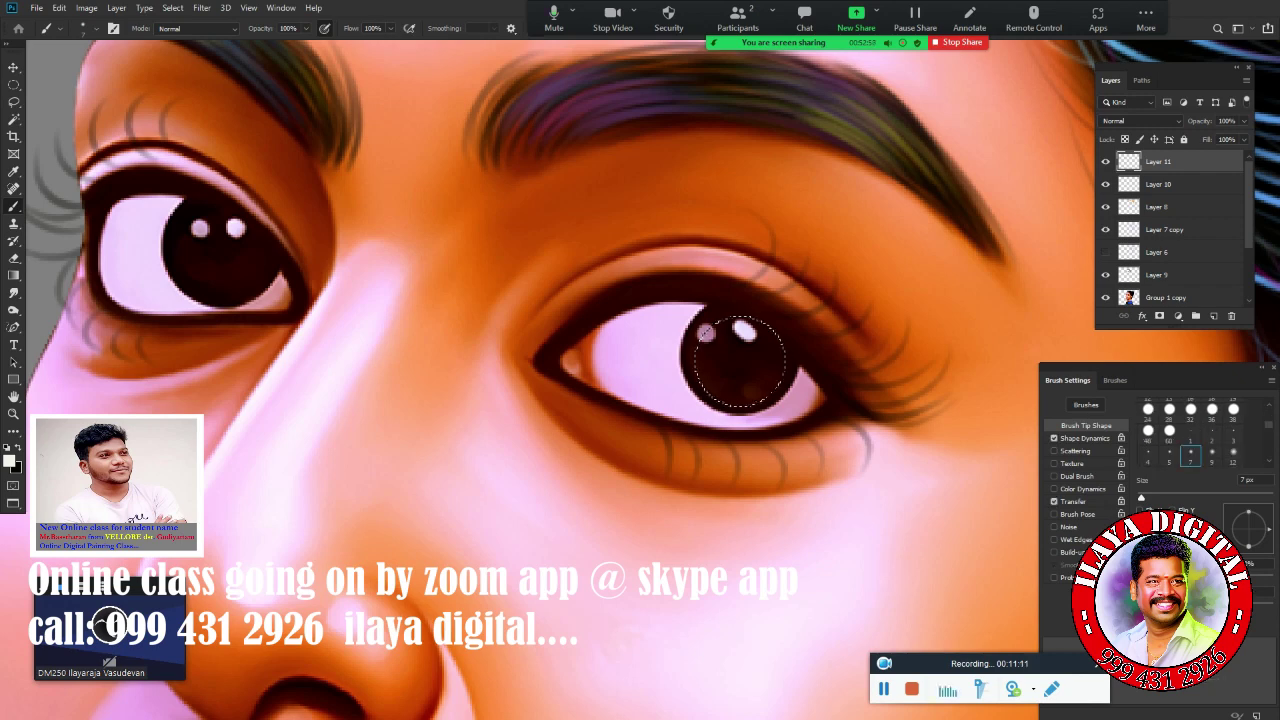
- Paint a light orange glow into the lower iris with a 60 px, 47% soft brush
left_click(9, 461)
left_click(263, 362)
left_click(192, 211)
left_click(377, 207)
key("period")
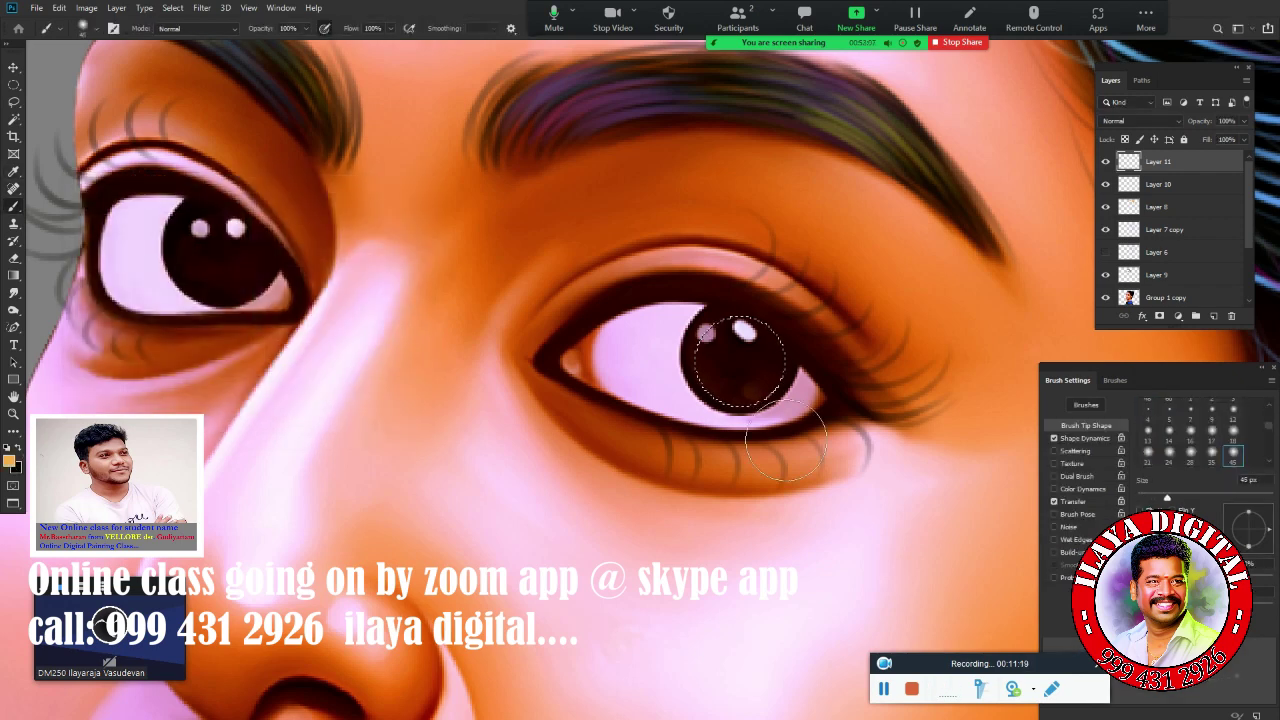
key("4")
key("7")
left_click_drag(740, 465, 820, 398)
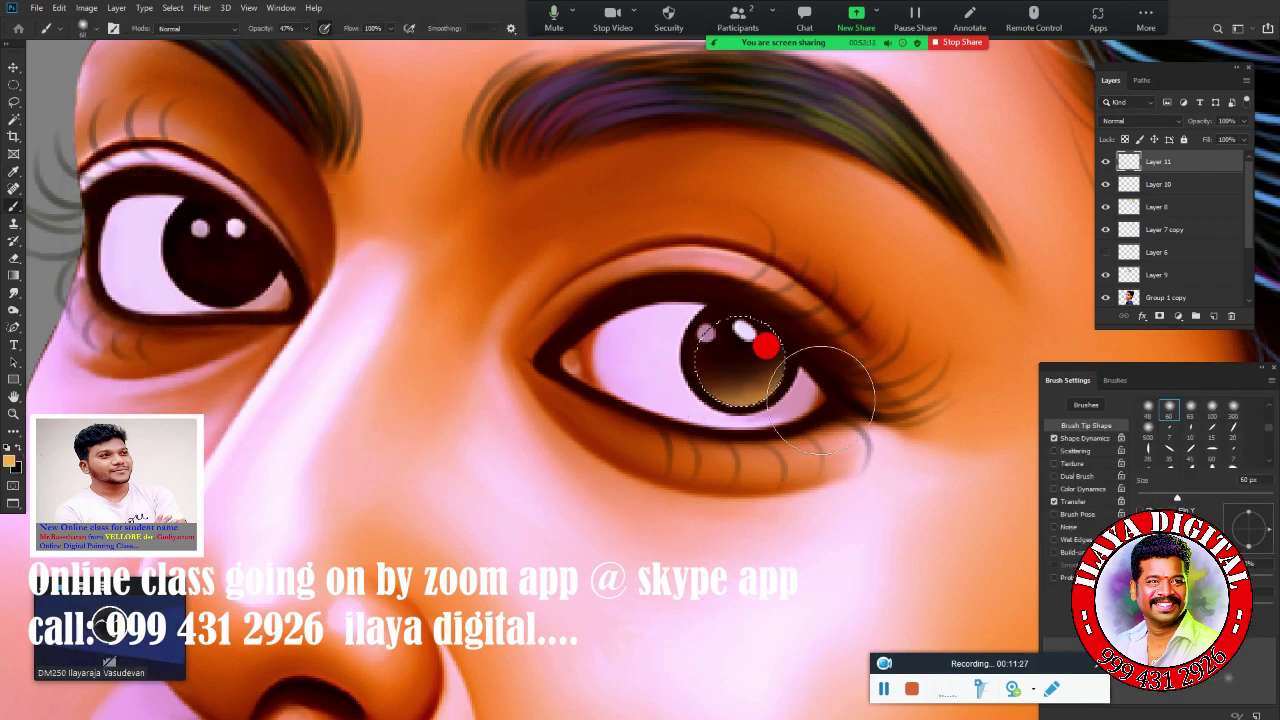
- Cycle the painting colour through yellow, pink-red and deep red
left_click(9, 461)
left_click(258, 358)
left_click(377, 207)
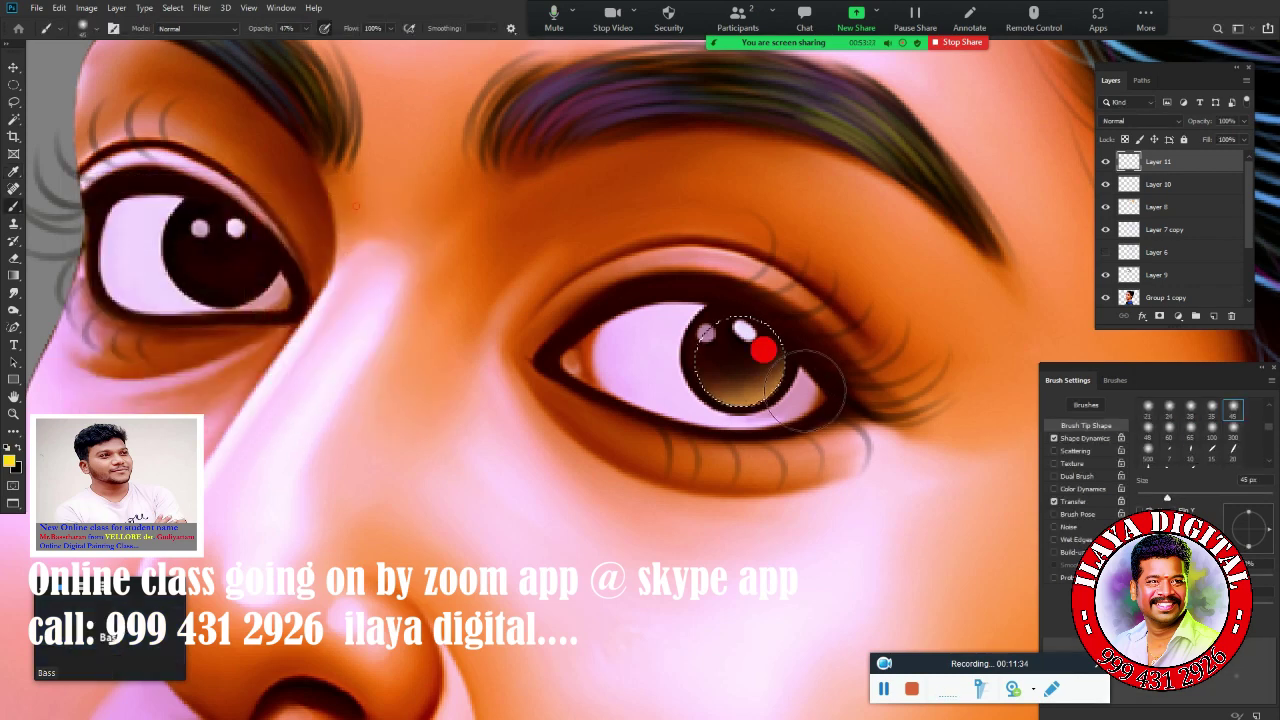
left_click(9, 461)
left_click(171, 217)
left_click_drag(258, 230, 258, 214)
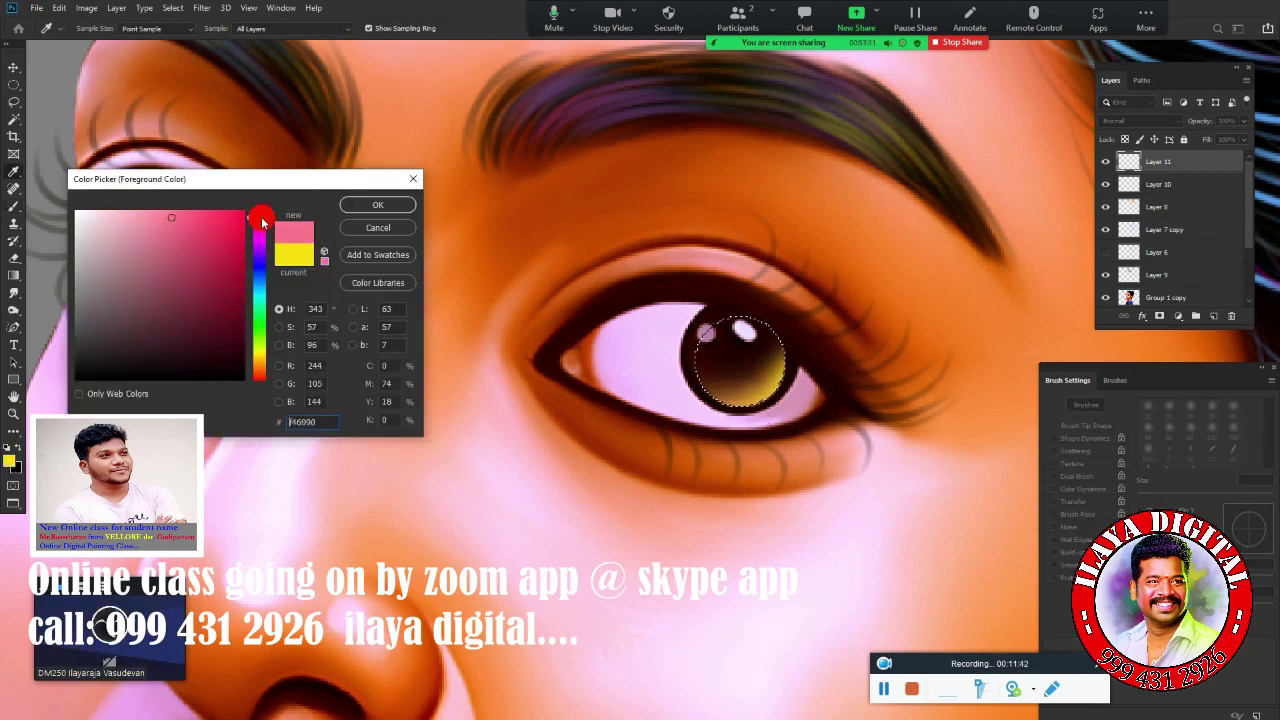
left_click(378, 204)
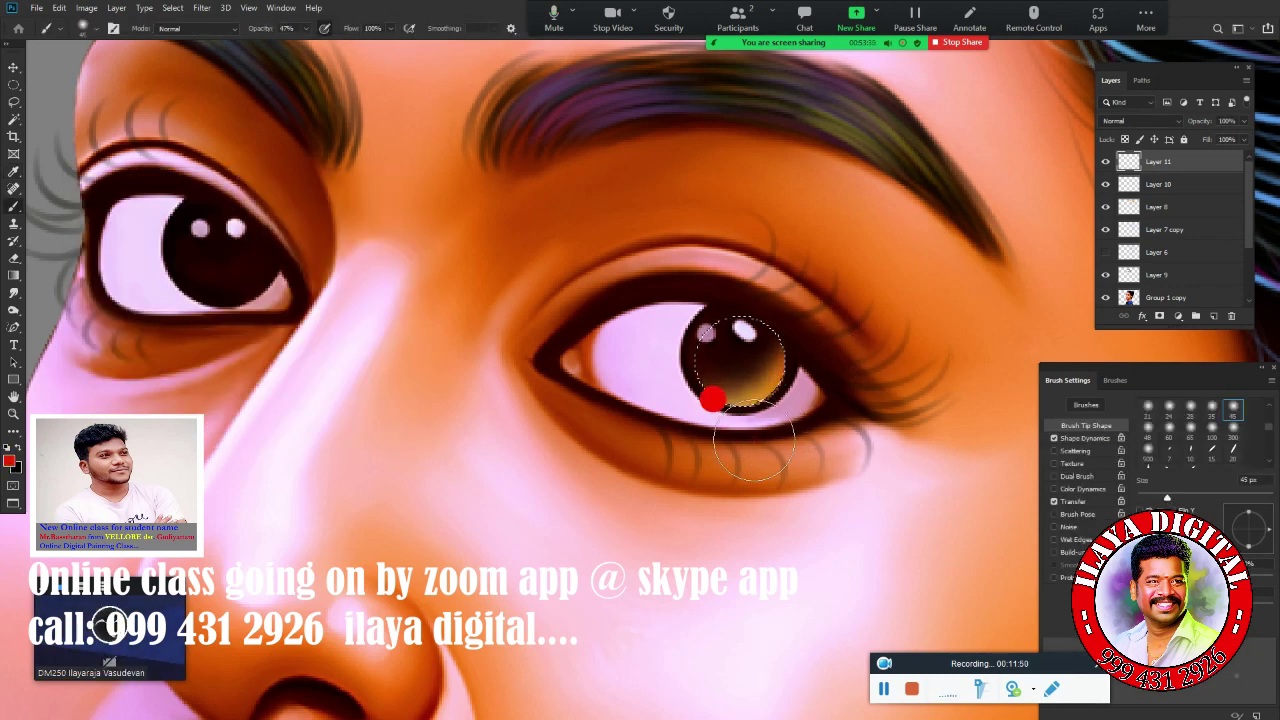
left_click(9, 461)
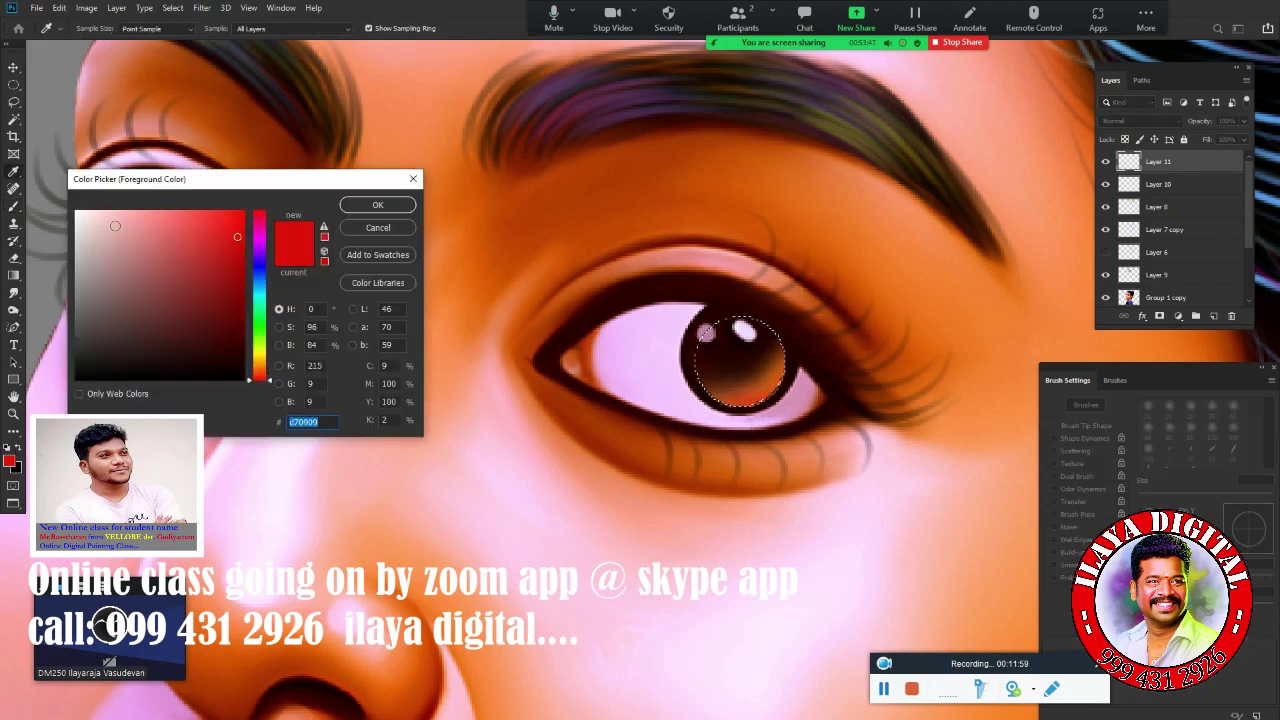
left_click(374, 203)
- Set the eraser to 40 px and zoom in closer on the eye
scroll(709, 423, "up", 2)
key("e")
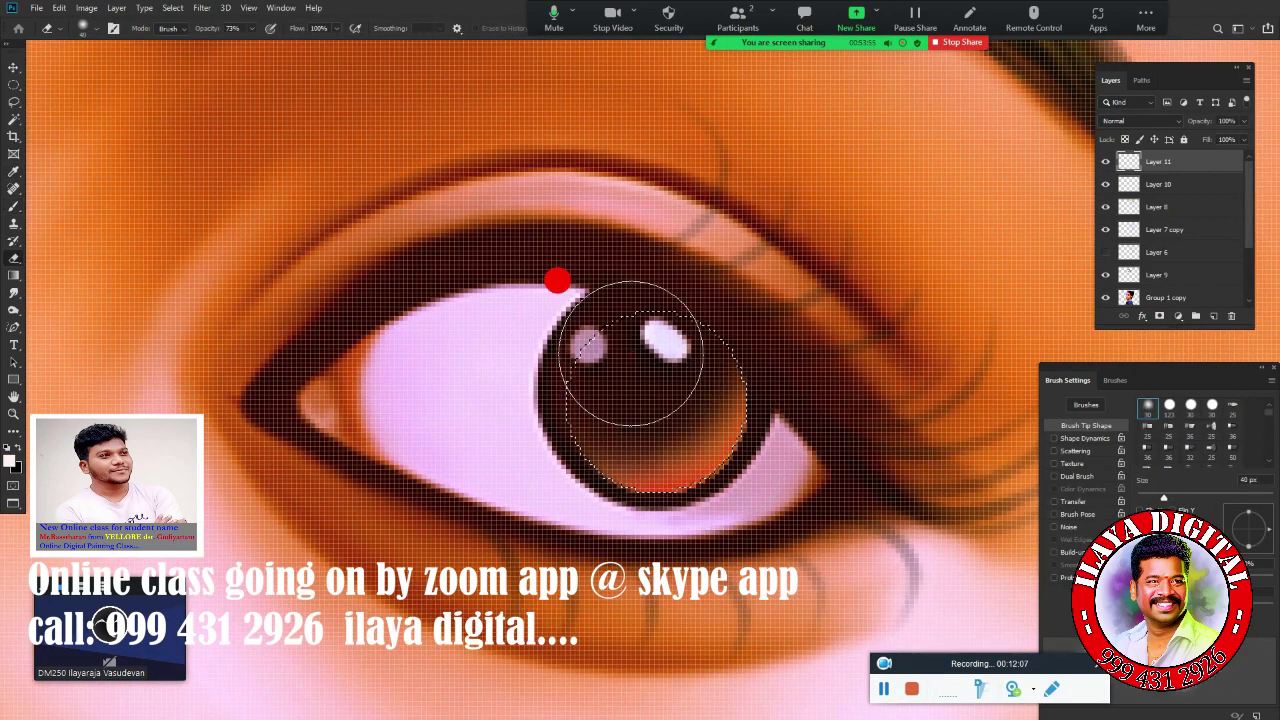
key("bracketleft")
key("bracketleft")
key("bracketleft")
scroll(774, 364, "down", 2)
key("b")
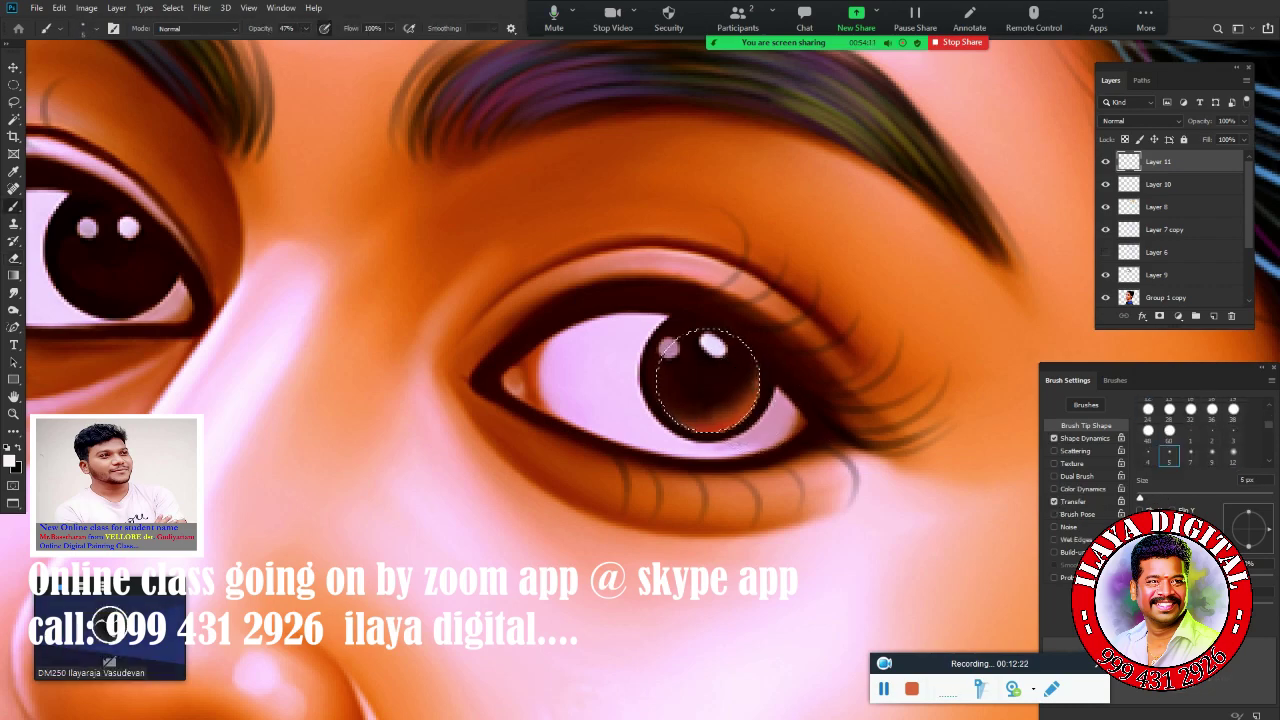
key("z")
mouse_move(786, 429)
left_mouse_down()
mouse_move(840, 440)
mouse_move(805, 441)
left_mouse_up()
key("b")
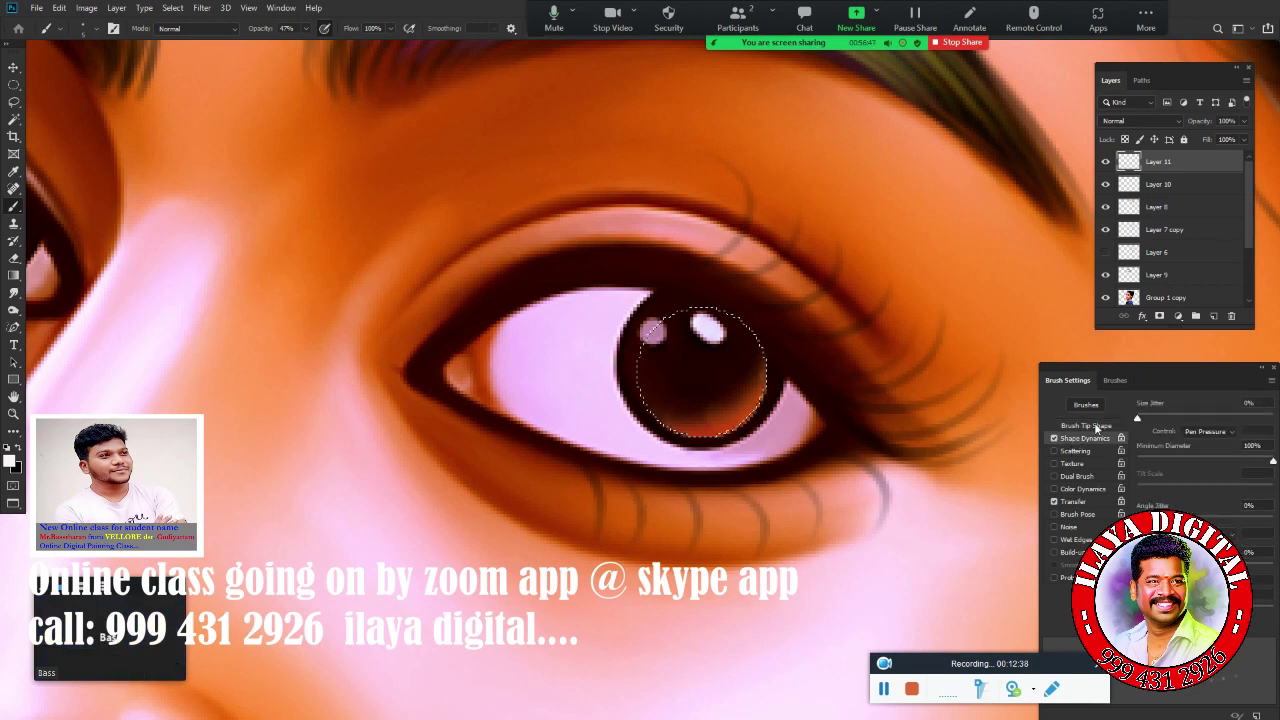
- Shrink the brush to 2 px and smudge the right eye's pupil and highlights
left_click(1096, 427)
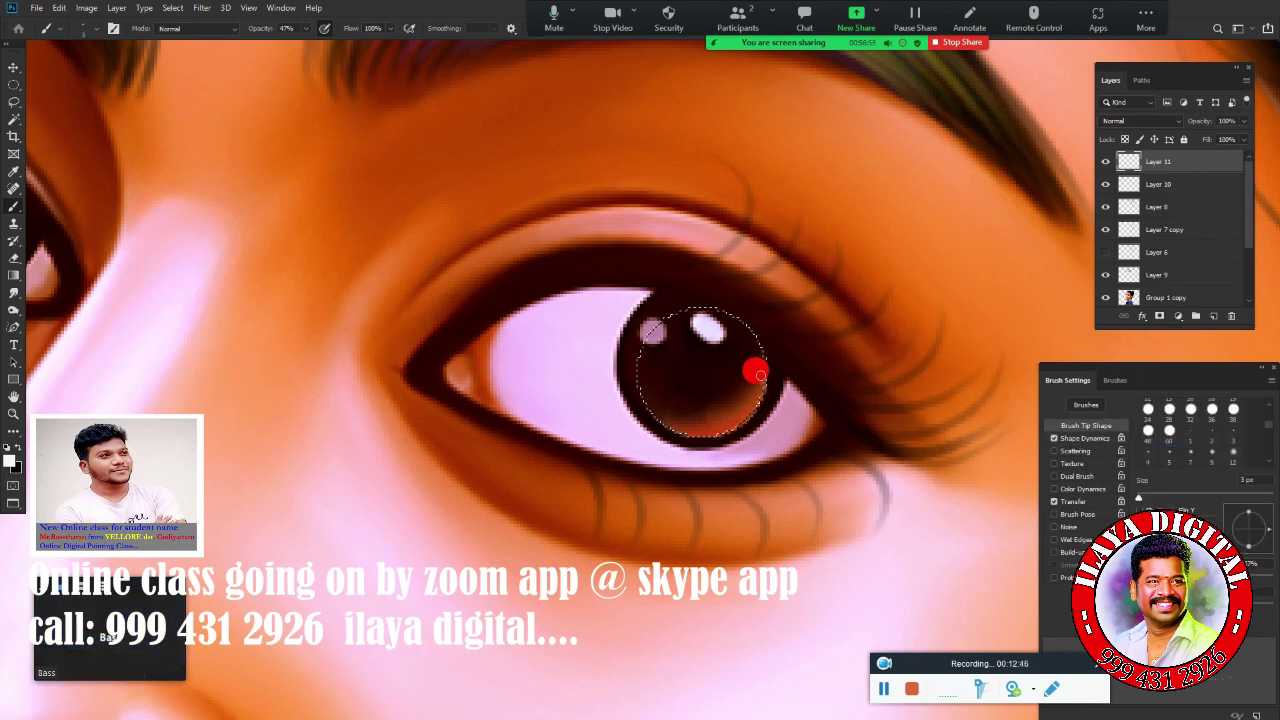
key("bracketleft")
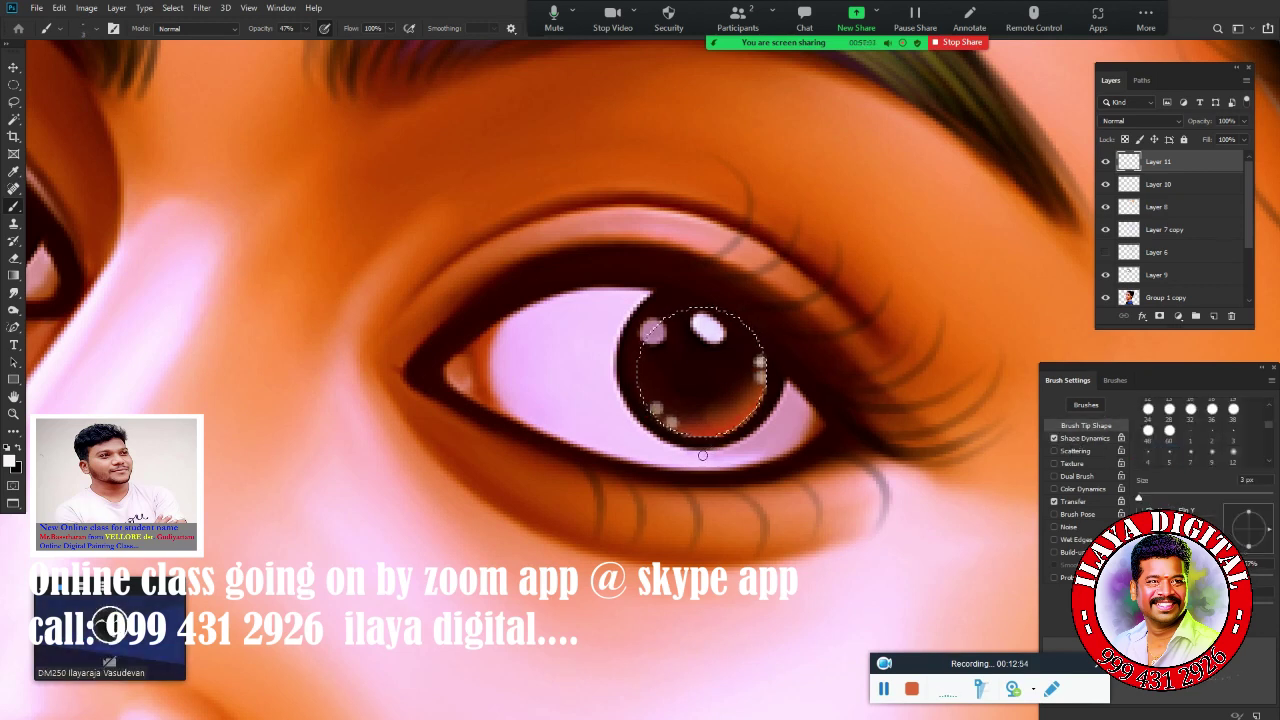
scroll(703, 455, "up", 1)
key("r")
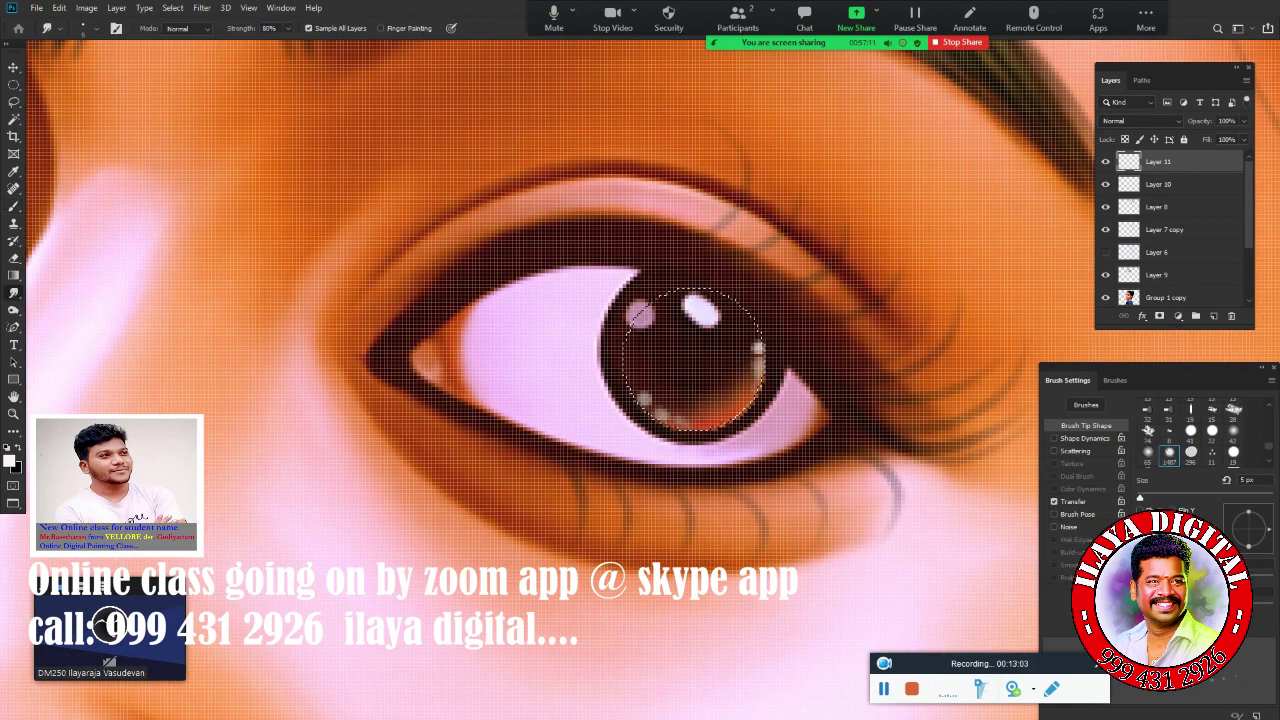
scroll(717, 409, "down", 2)
left_click_drag(708, 406, 725, 401)
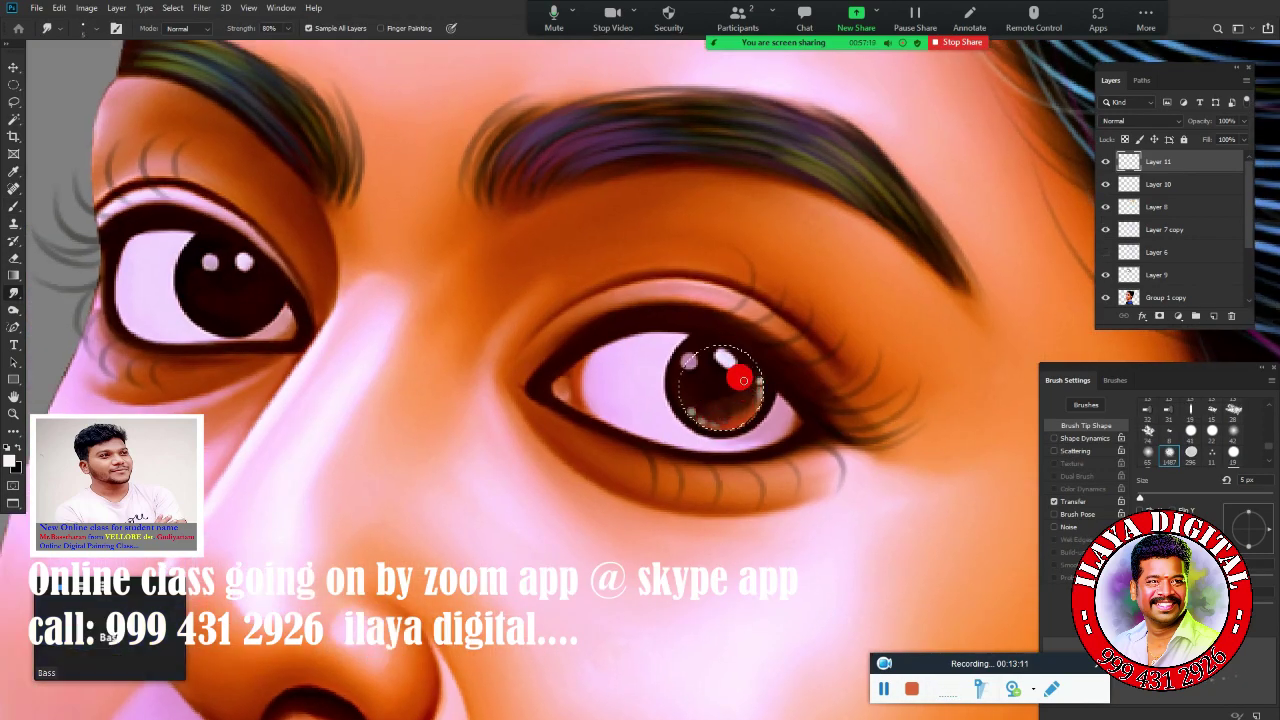
scroll(718, 403, "up", 1)
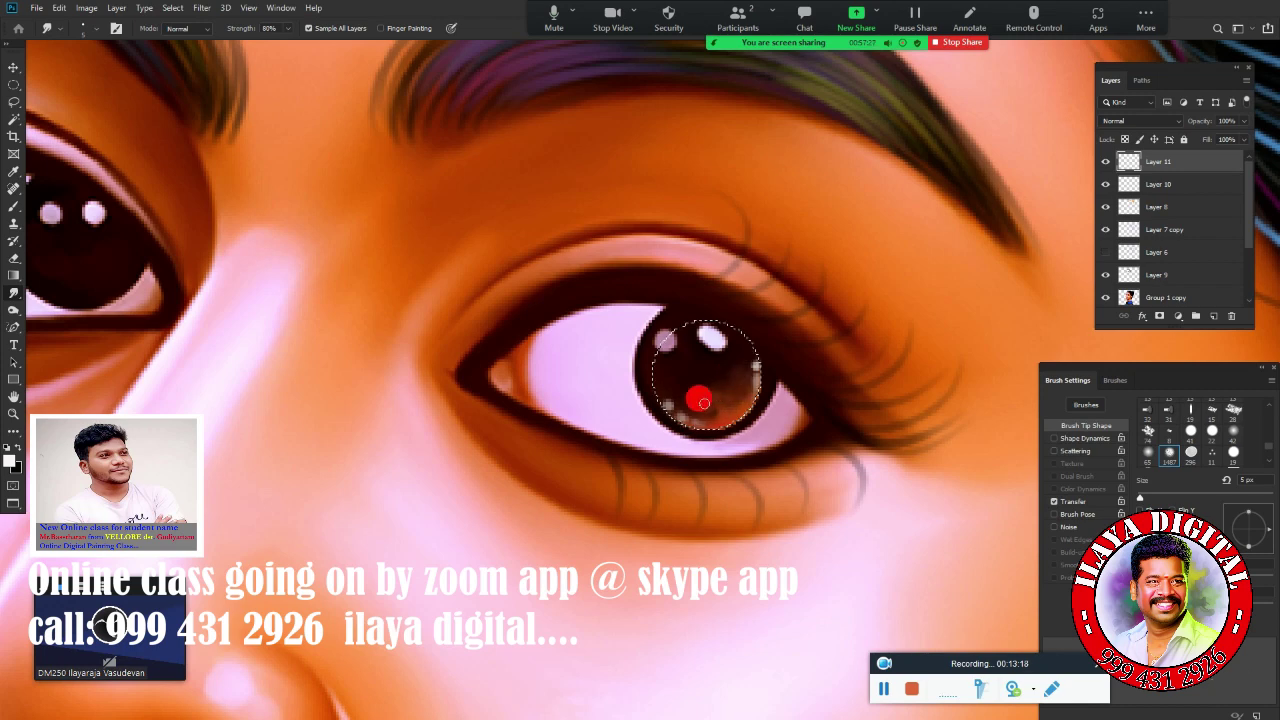
scroll(704, 403, "down", 1)
scroll(734, 346, "down", 3)
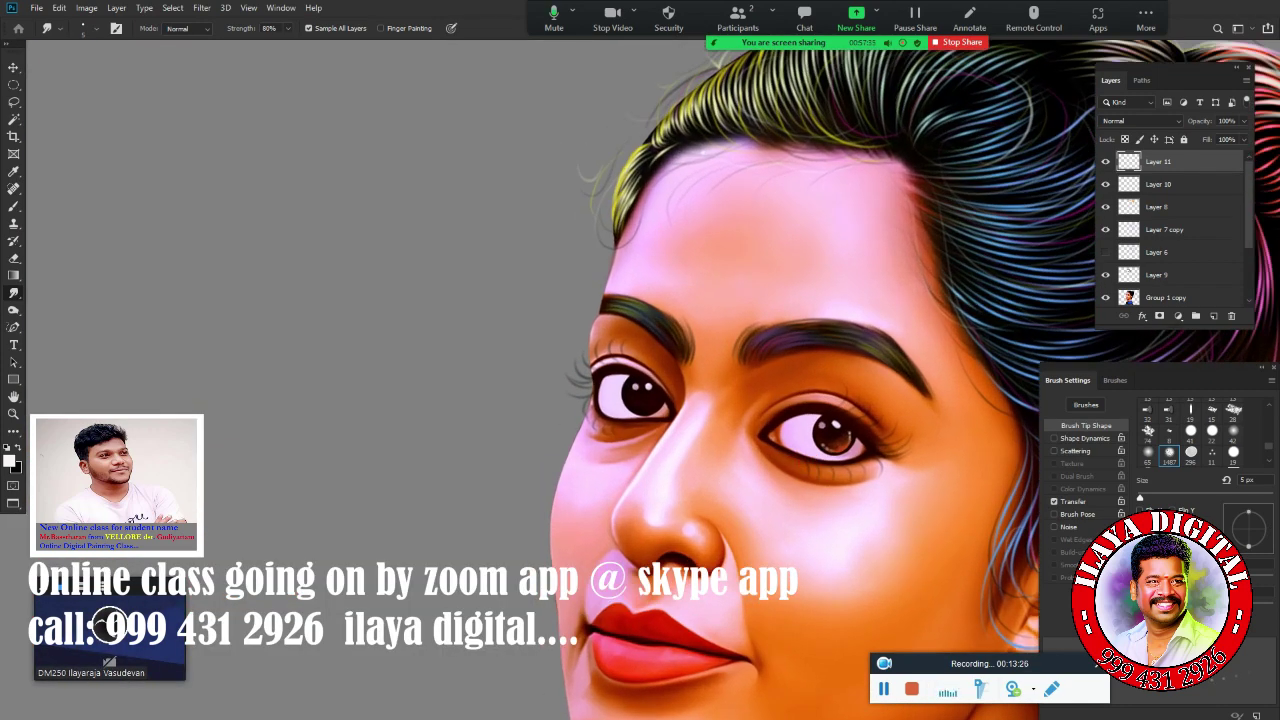
- Duplicate and transform the eye highlight layer, then merge the two highlight layers
key("ctrl+j")
key("ctrl+t")
key("Return")
key("r")
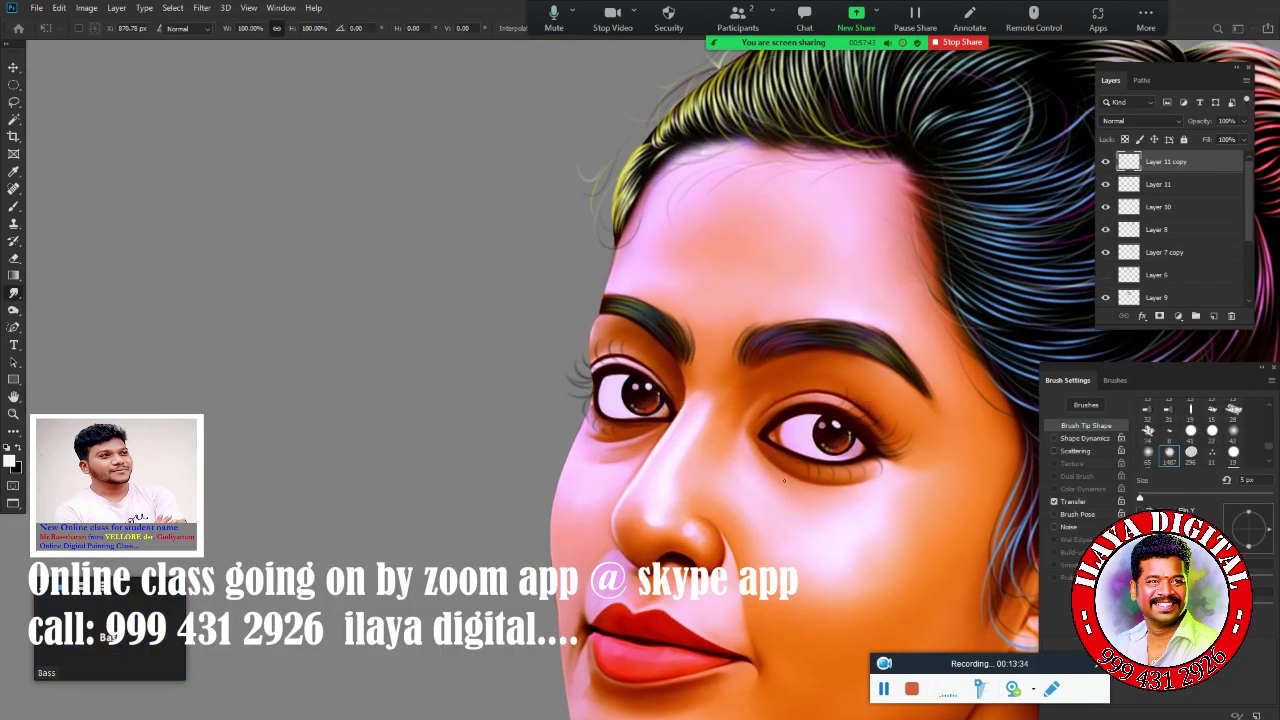
key("ctrl+e")
scroll(803, 289, "up", 1)
scroll(846, 354, "up", 1)
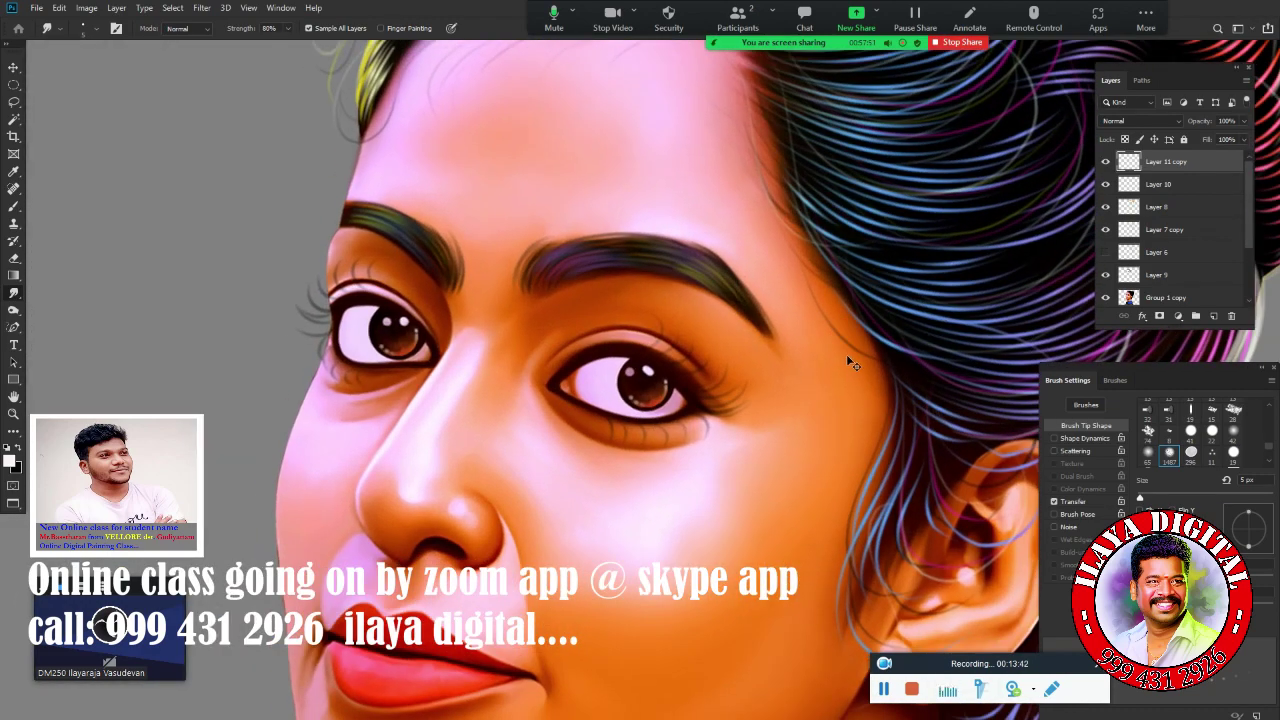
- Shift the irises purple with Hue/Saturation, group the eye layers, and show the portrait copy
key("ctrl+u")
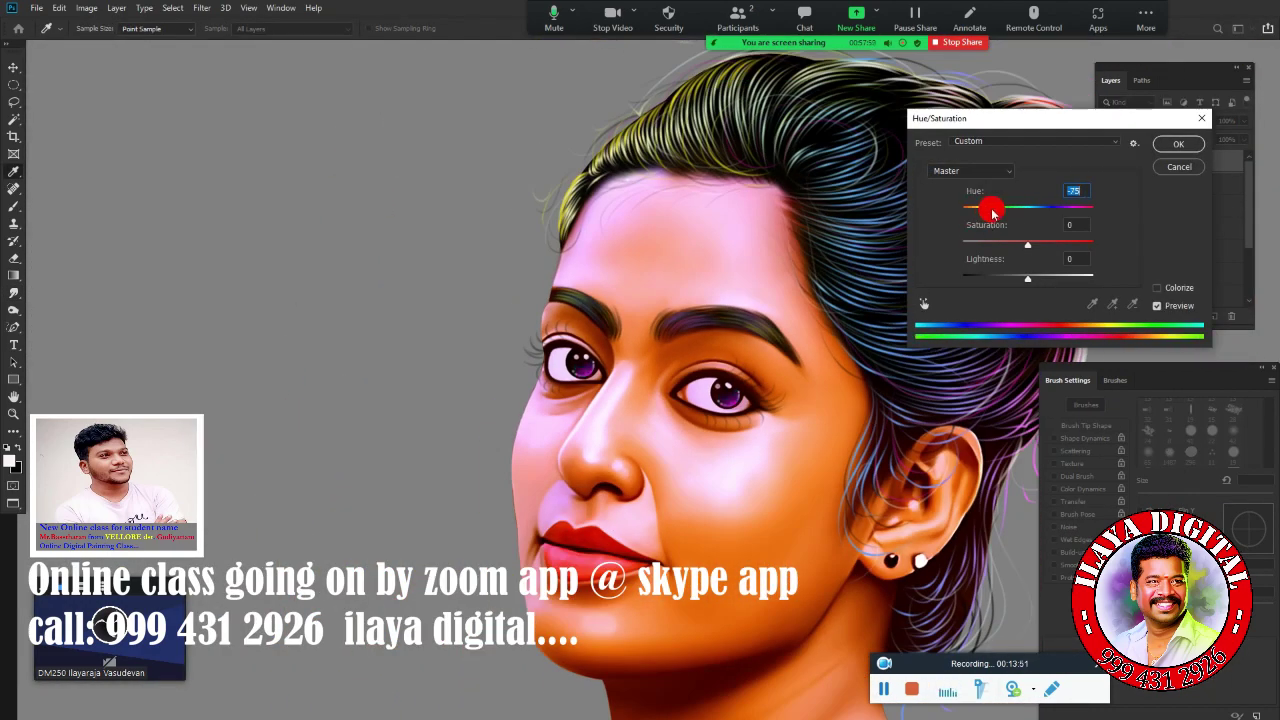
key("Return")
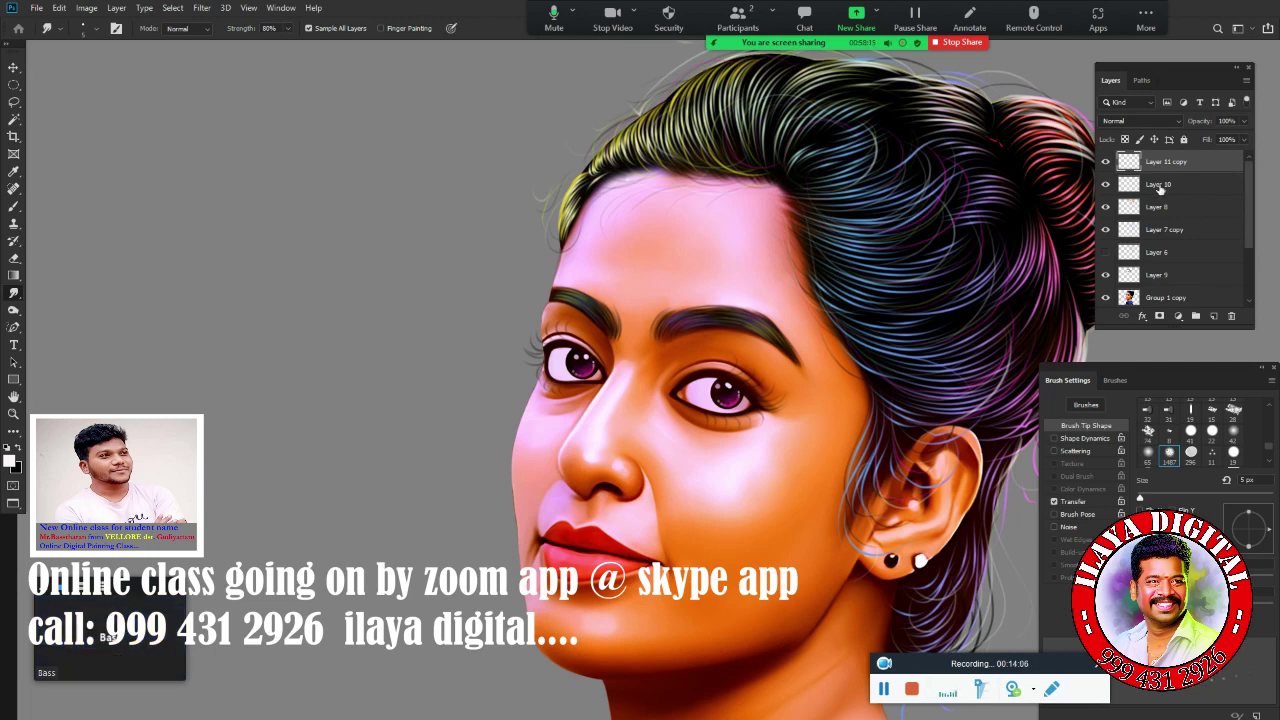
left_click(1160, 297, "shift")
key("ctrl+g")
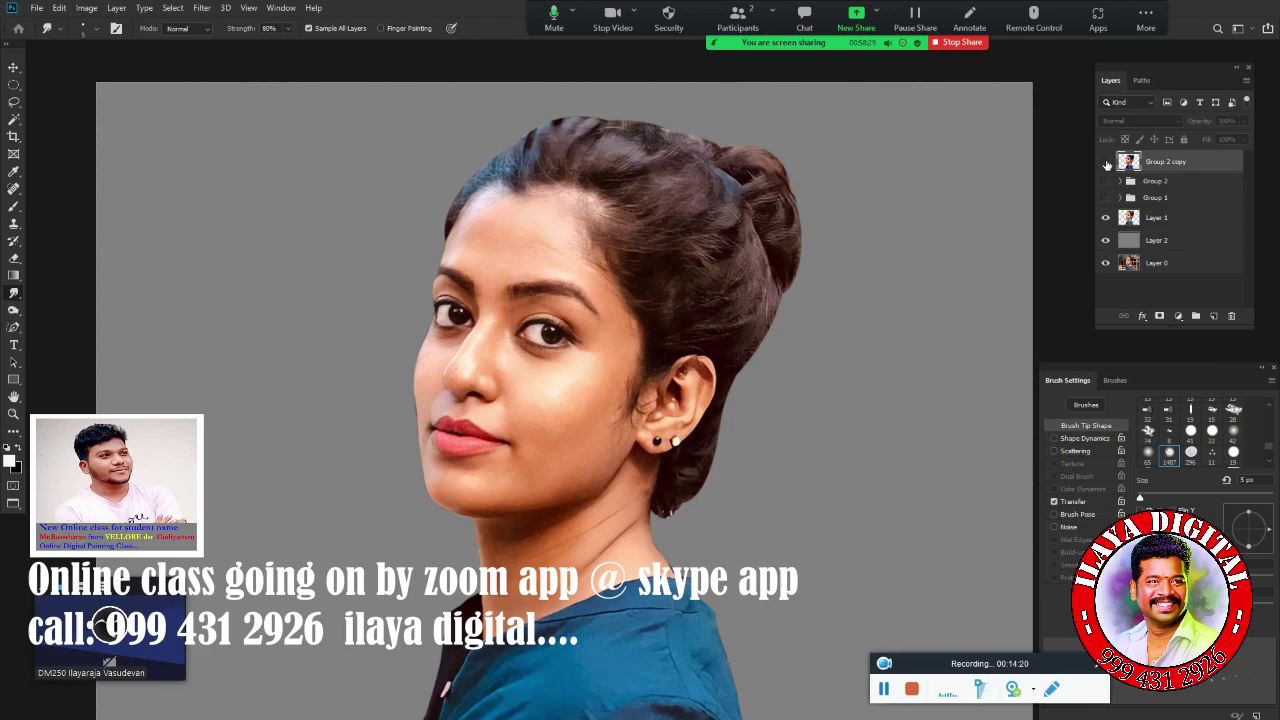
left_click(1106, 162)
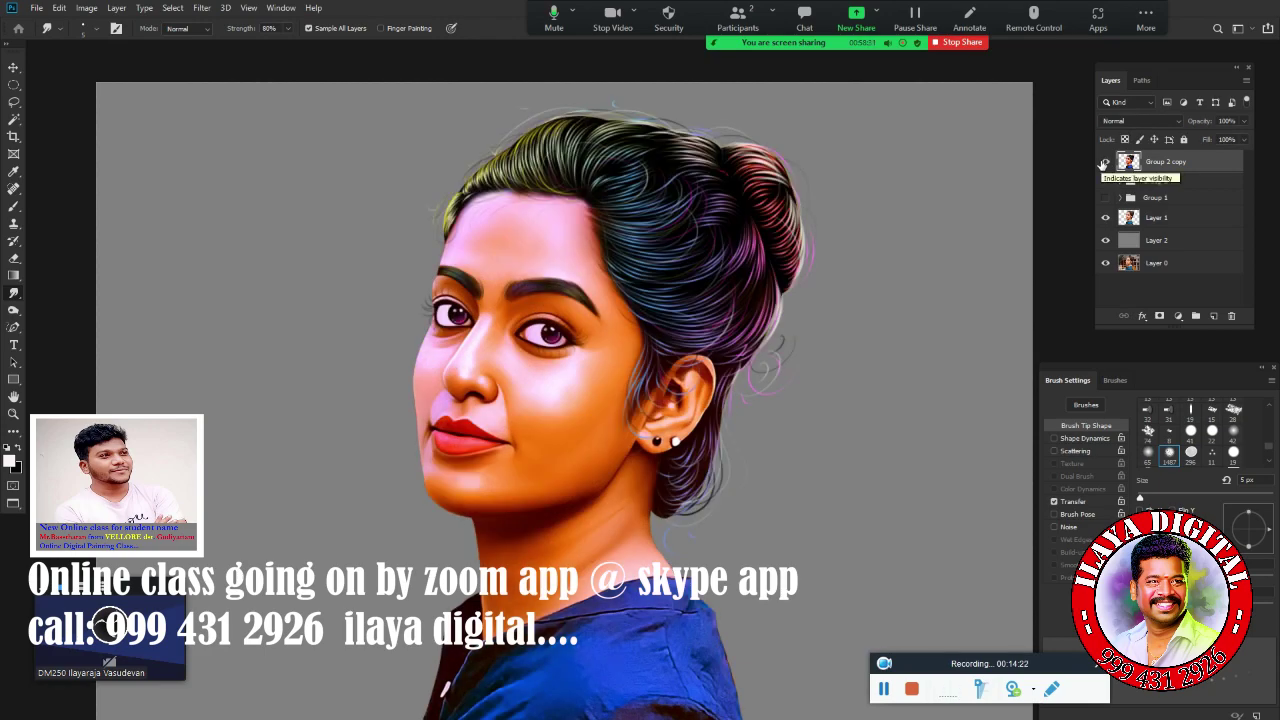
left_click(513, 449)
- Create a new layer in Color blending mode
key("ctrl+shift+n")
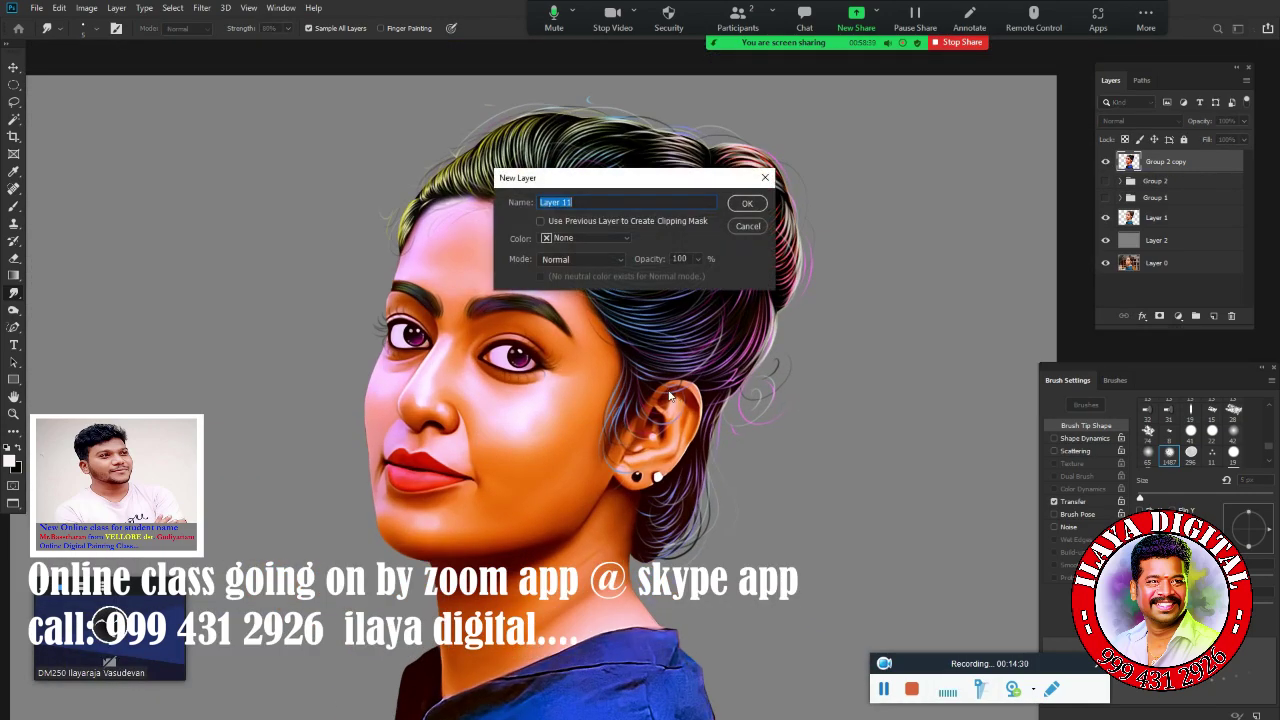
key("Return")
left_click(1140, 120)
left_click(1140, 435)
- Choose a Soft Round brush with opacity transfer, select the figure, and pick deep pink
right_click(306, 210)
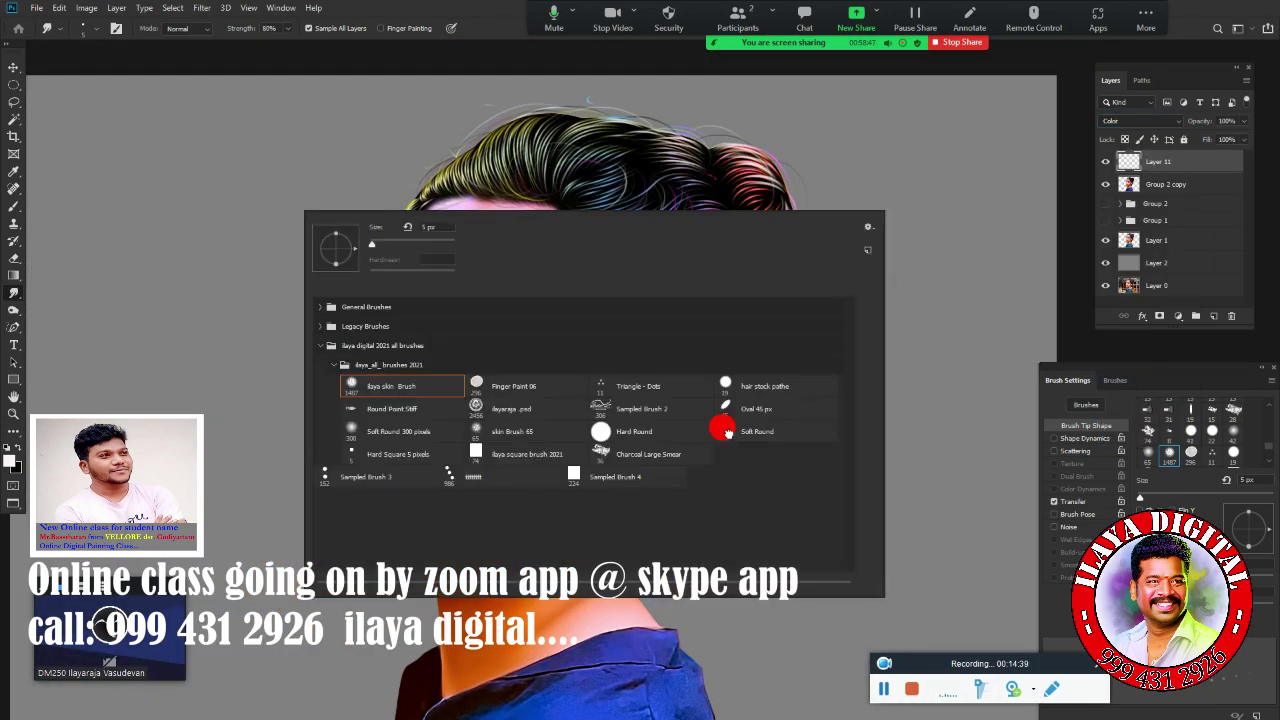
double_click(716, 425)
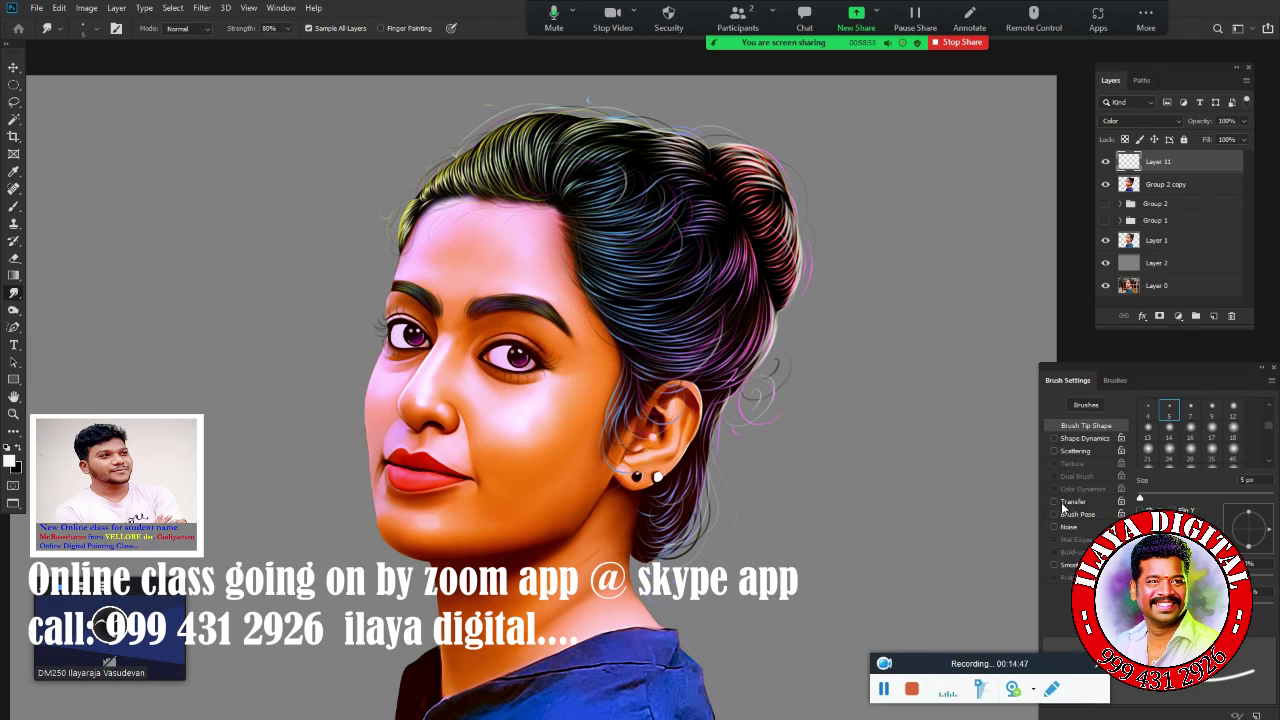
left_click(1055, 501)
left_click(1128, 188, "ctrl")
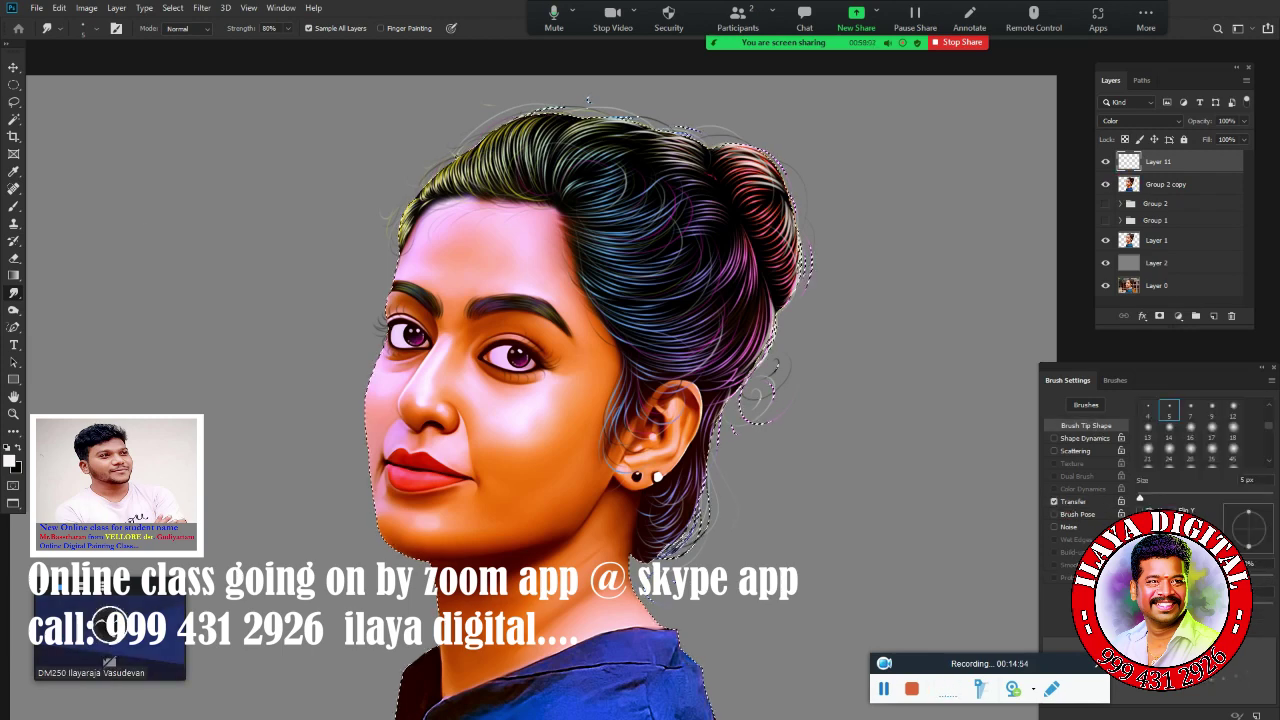
key("F6")
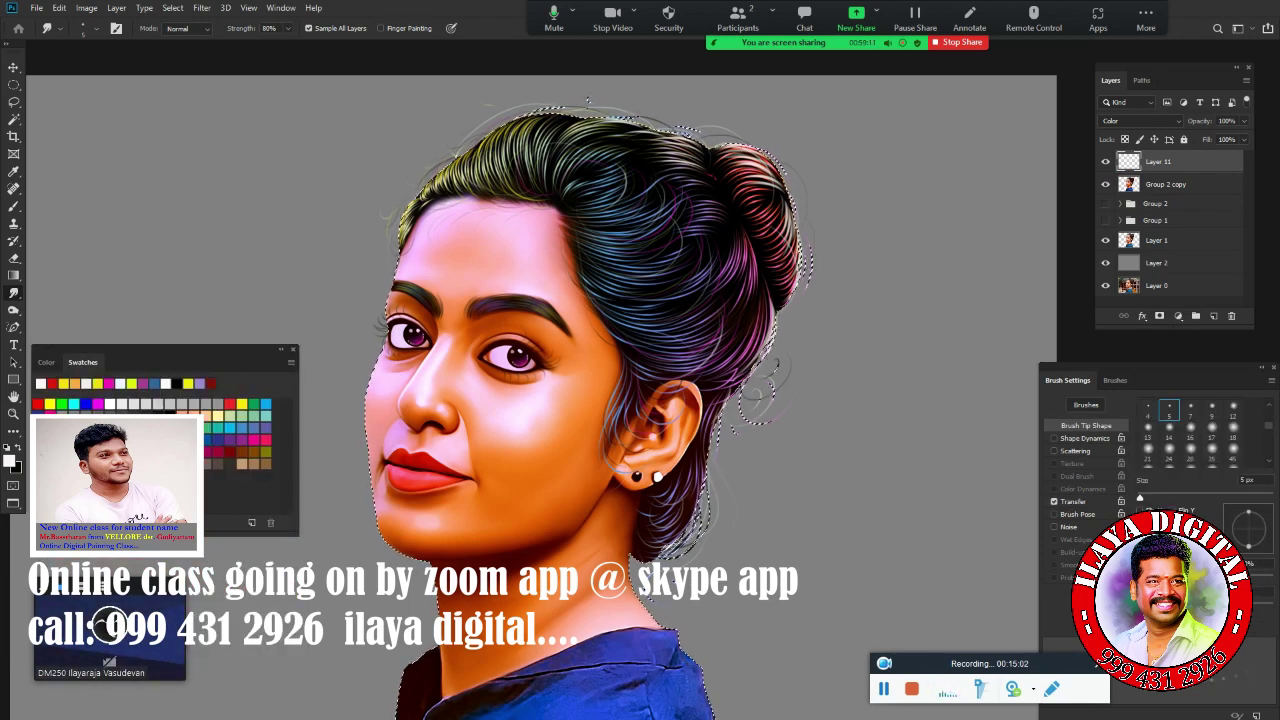
left_click(254, 440)
- Wash soft pink over the cheek at 6% brush opacity with shape dynamics
key("b")
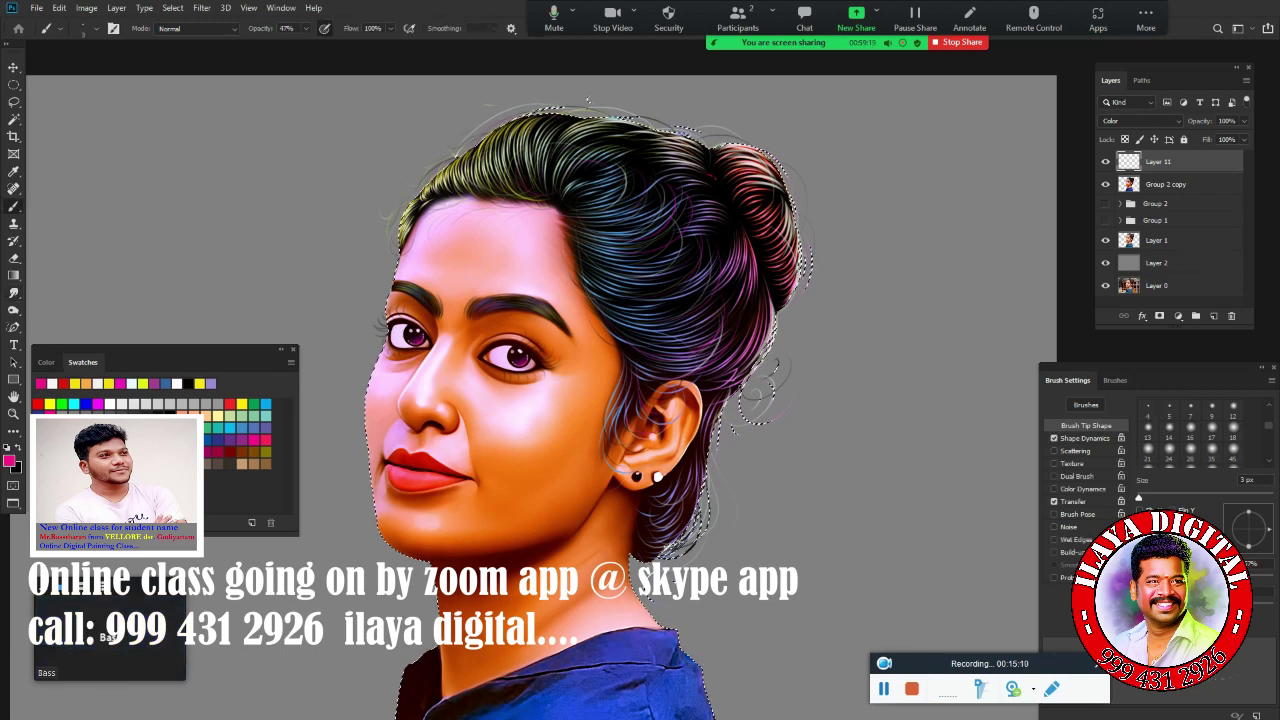
right_click(966, 288)
key("Escape")
left_click(1085, 438)
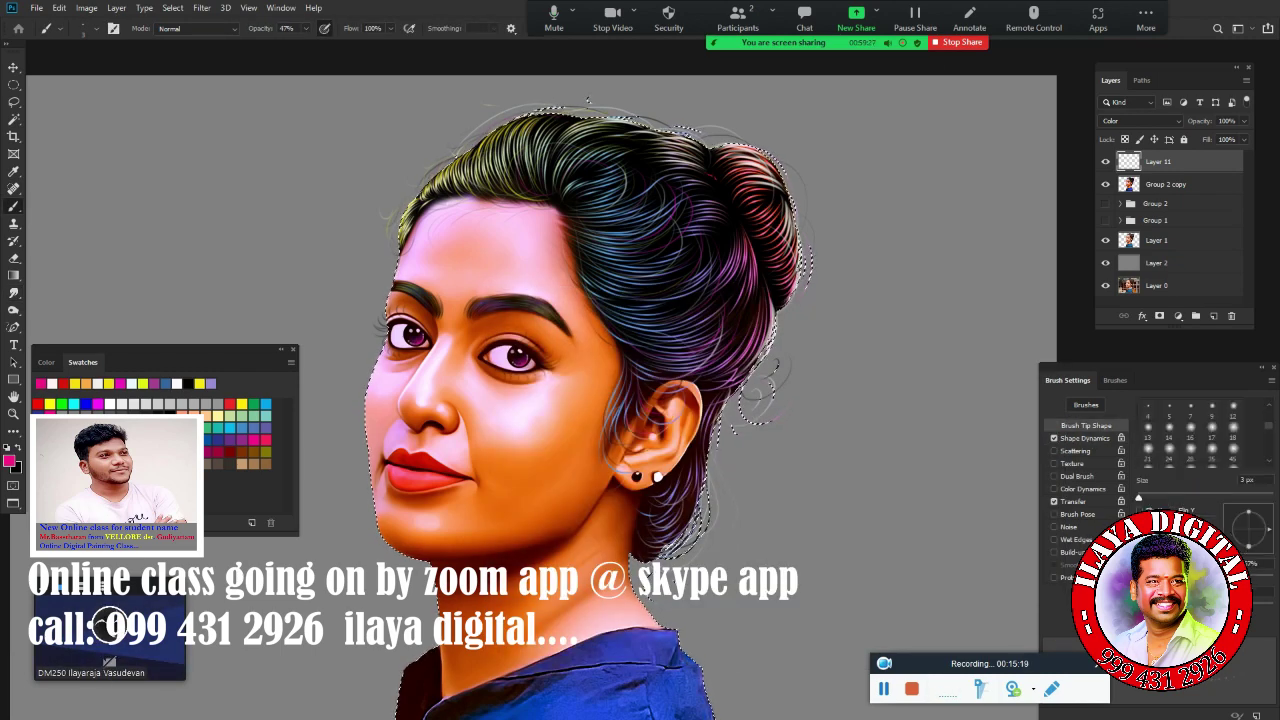
left_click_drag(304, 33, 277, 45)
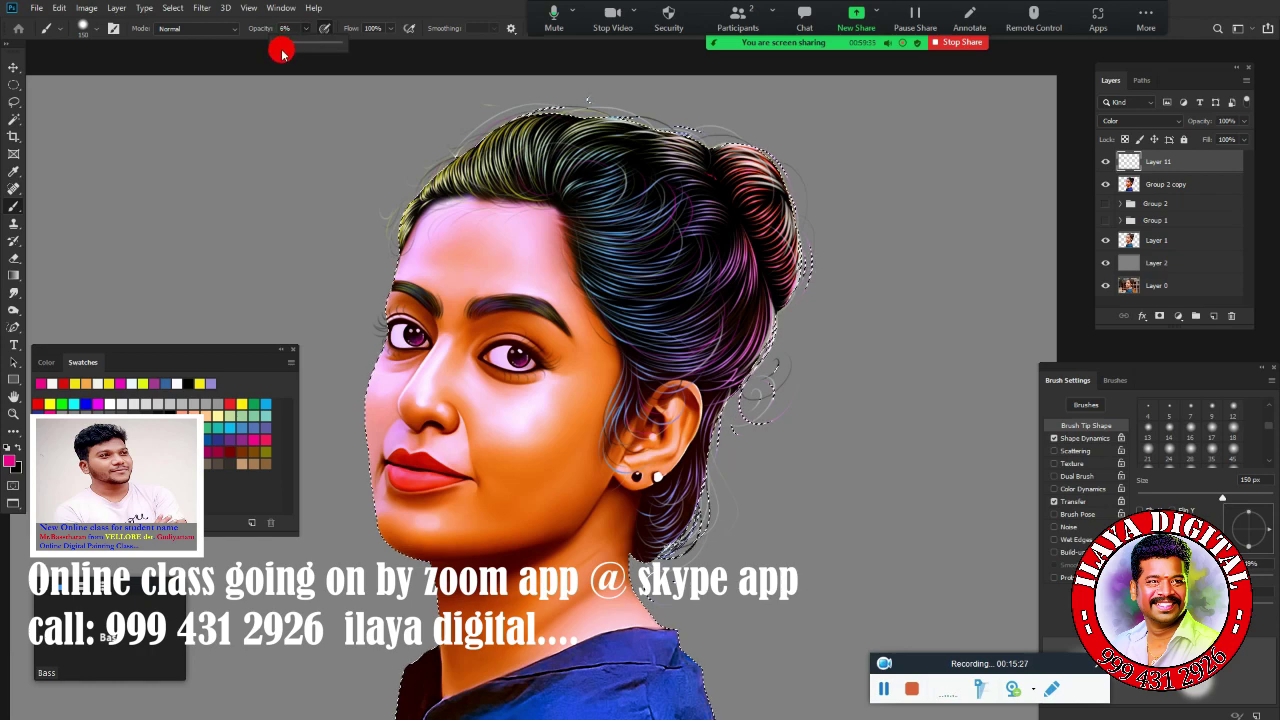
key("ctrl+d")
key("ctrl+plus")
left_click_drag(789, 346, 781, 388)
key("bracketright")
key("bracketright")
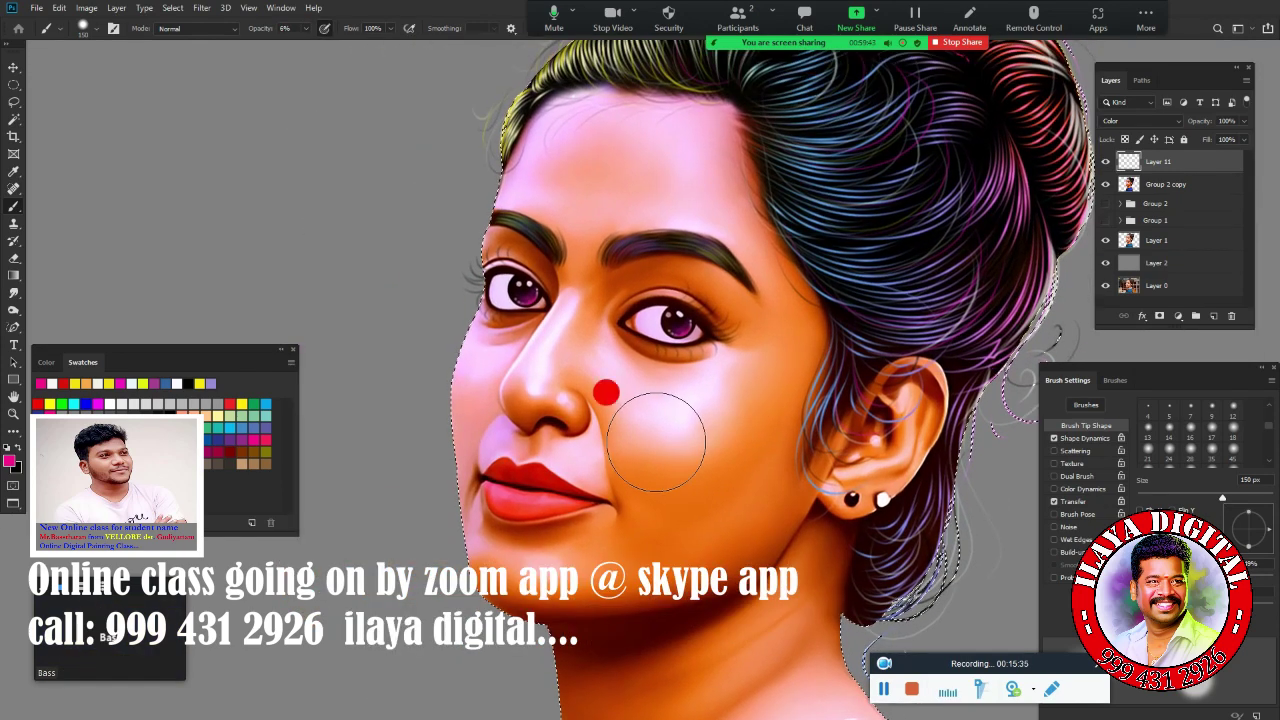
- Tint the jaw and neck with orange-red and yellow at 13% opacity
left_click(528, 223, "alt")
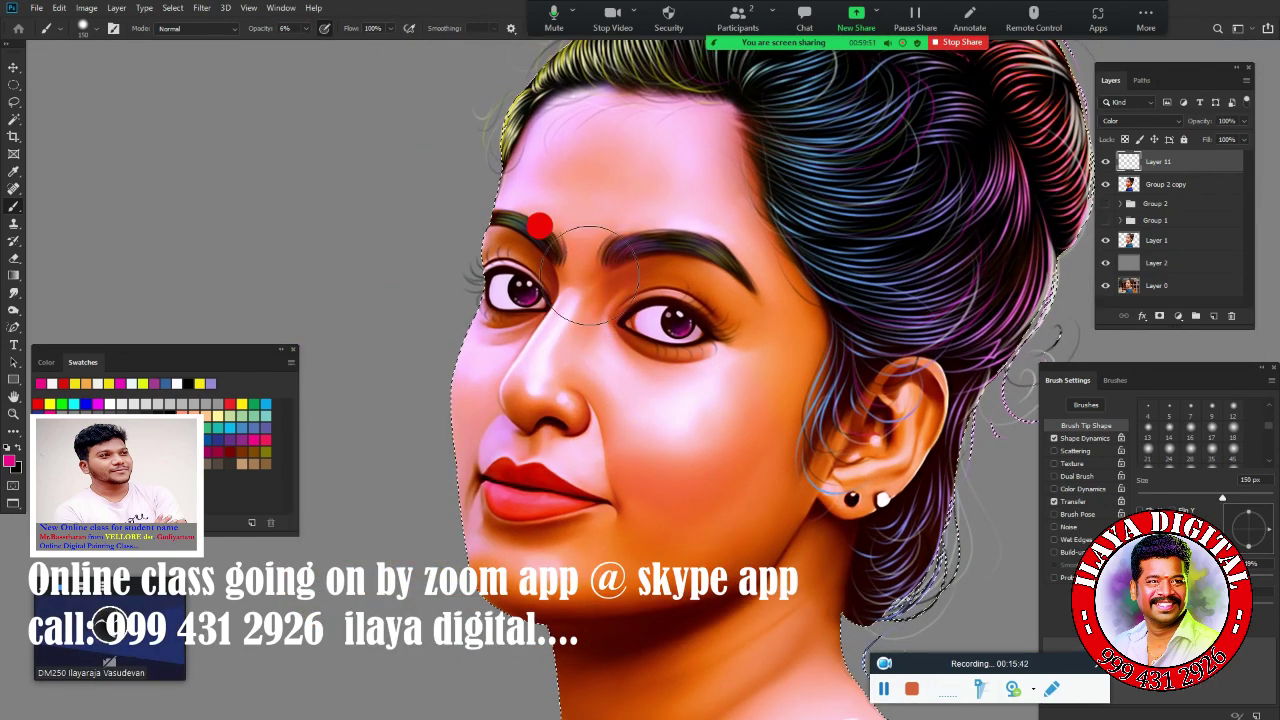
key("bracketleft")
key("bracketleft")
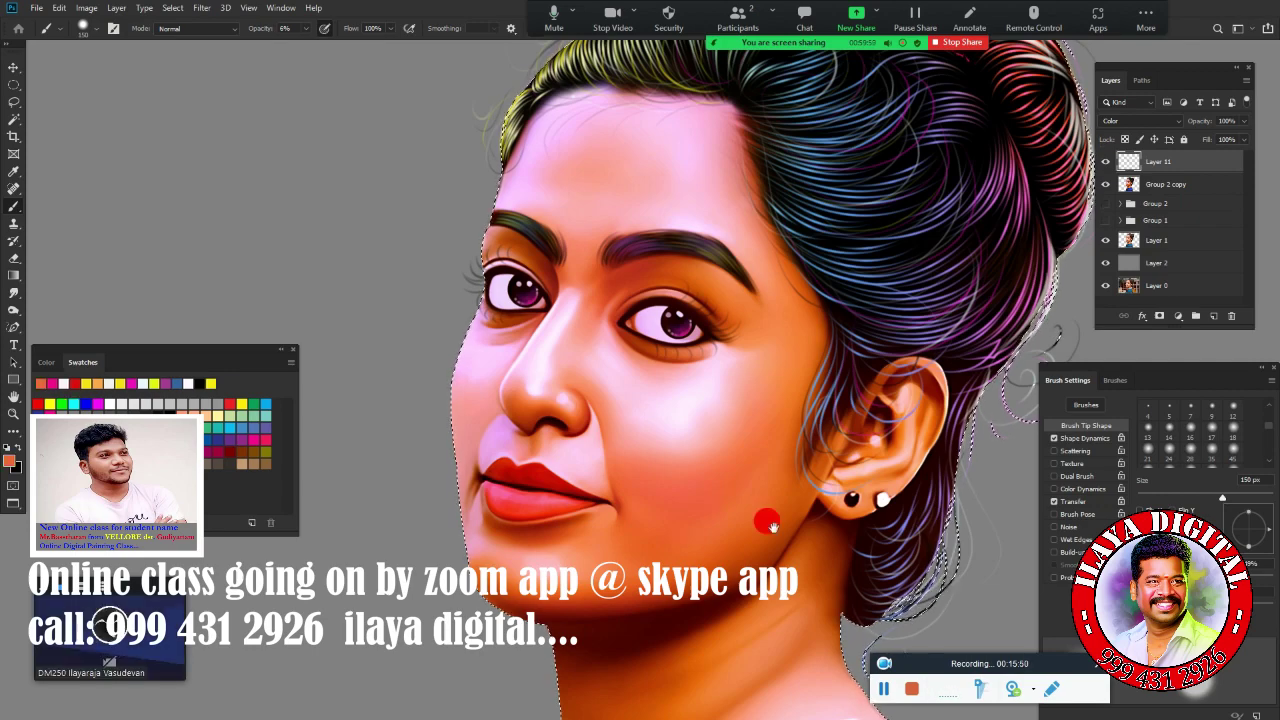
left_click_drag(766, 517, 716, 323)
left_click_drag(299, 28, 309, 44)
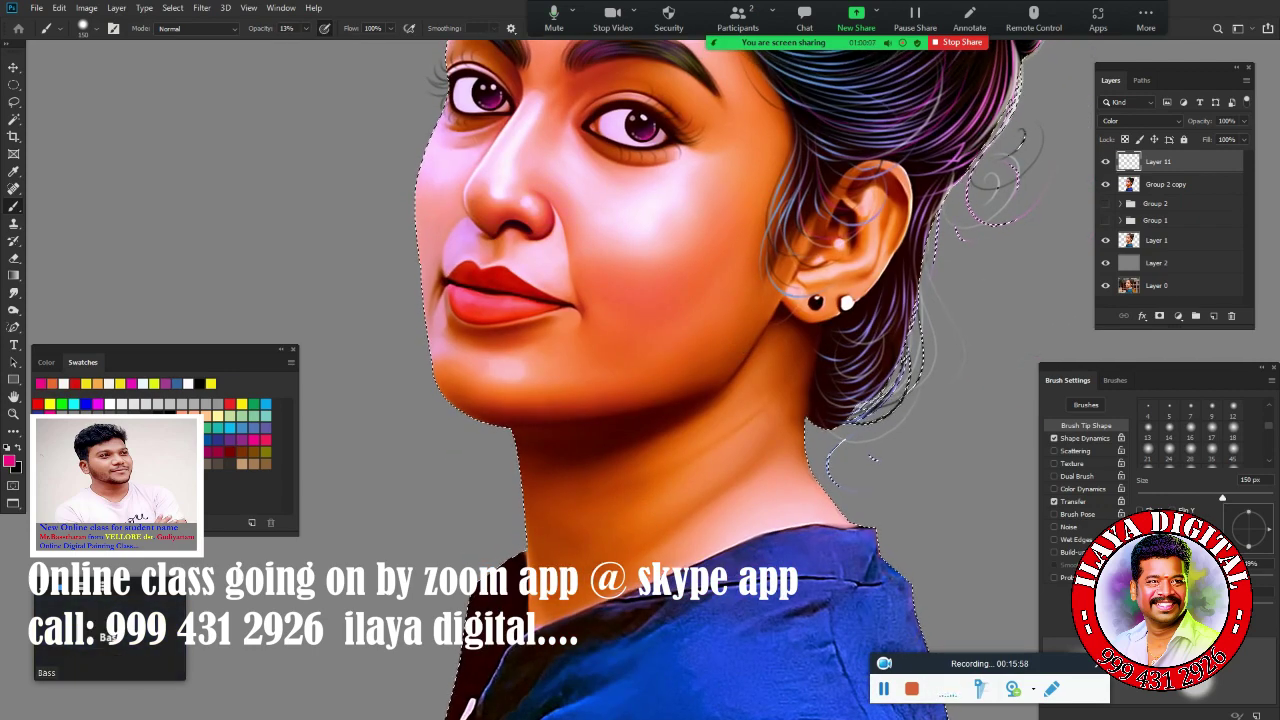
left_click(49, 403)
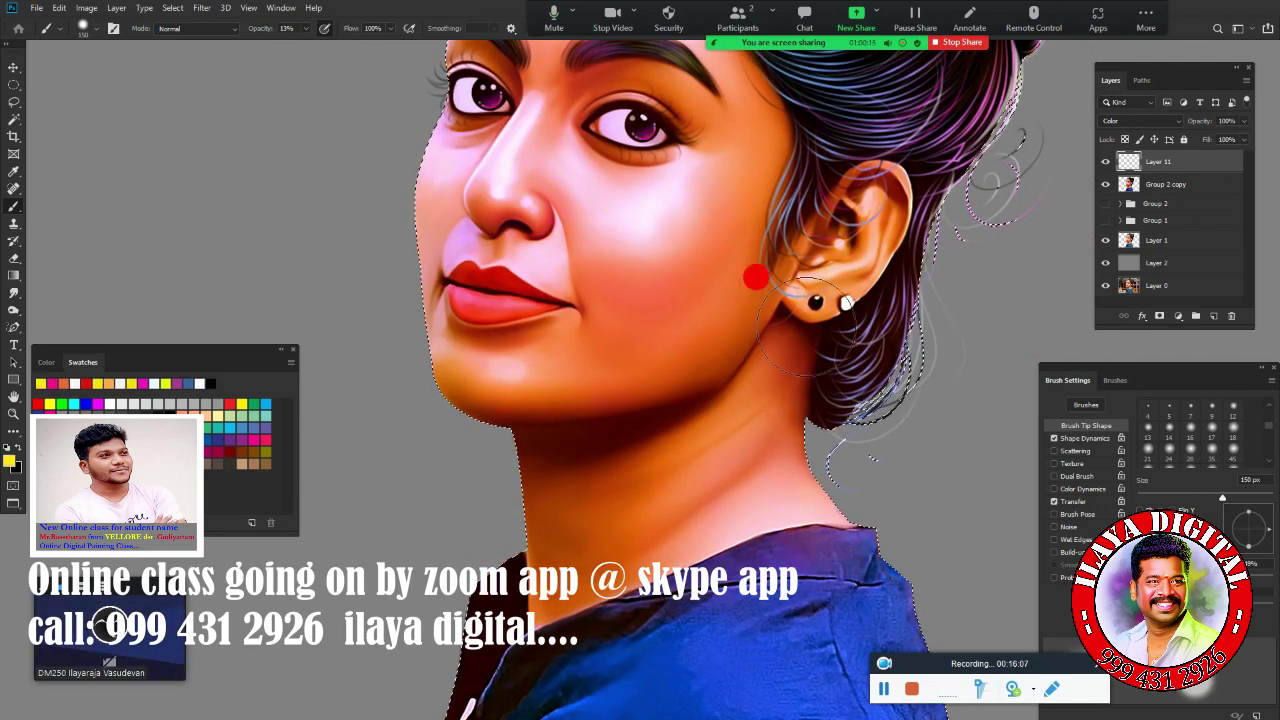
scroll(713, 357, "up", 5)
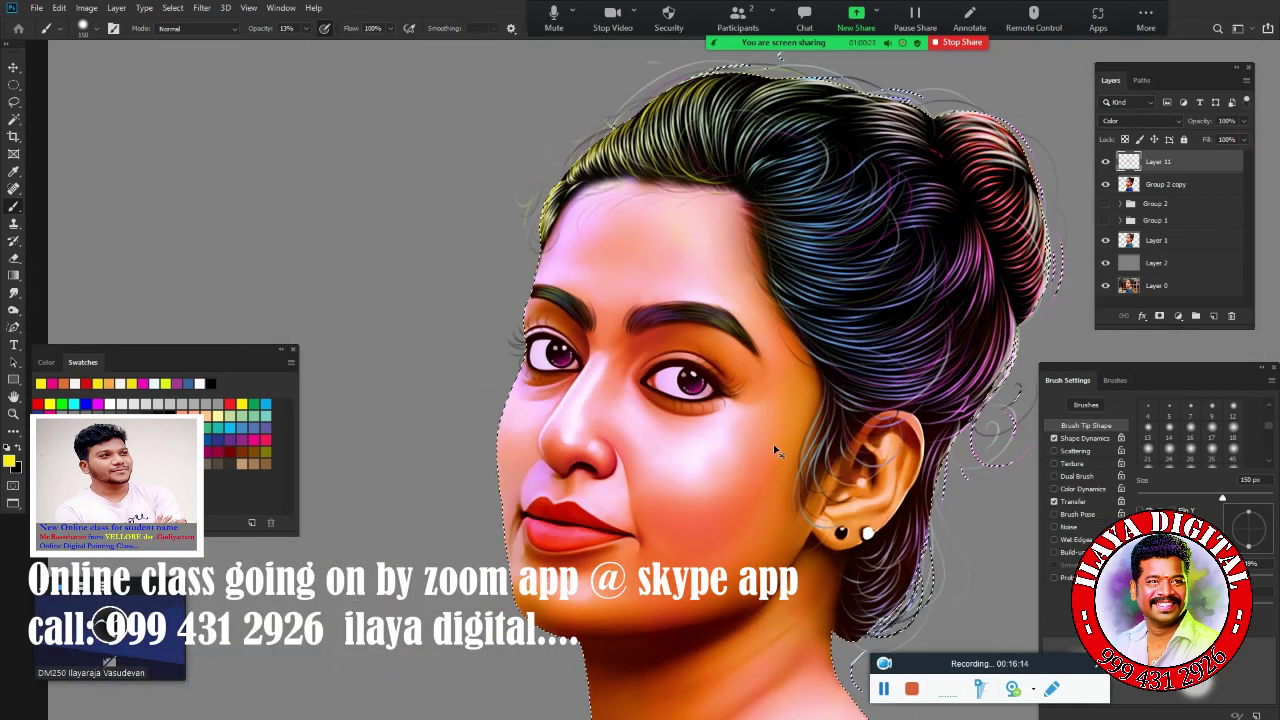
scroll(713, 357, "down", 2)
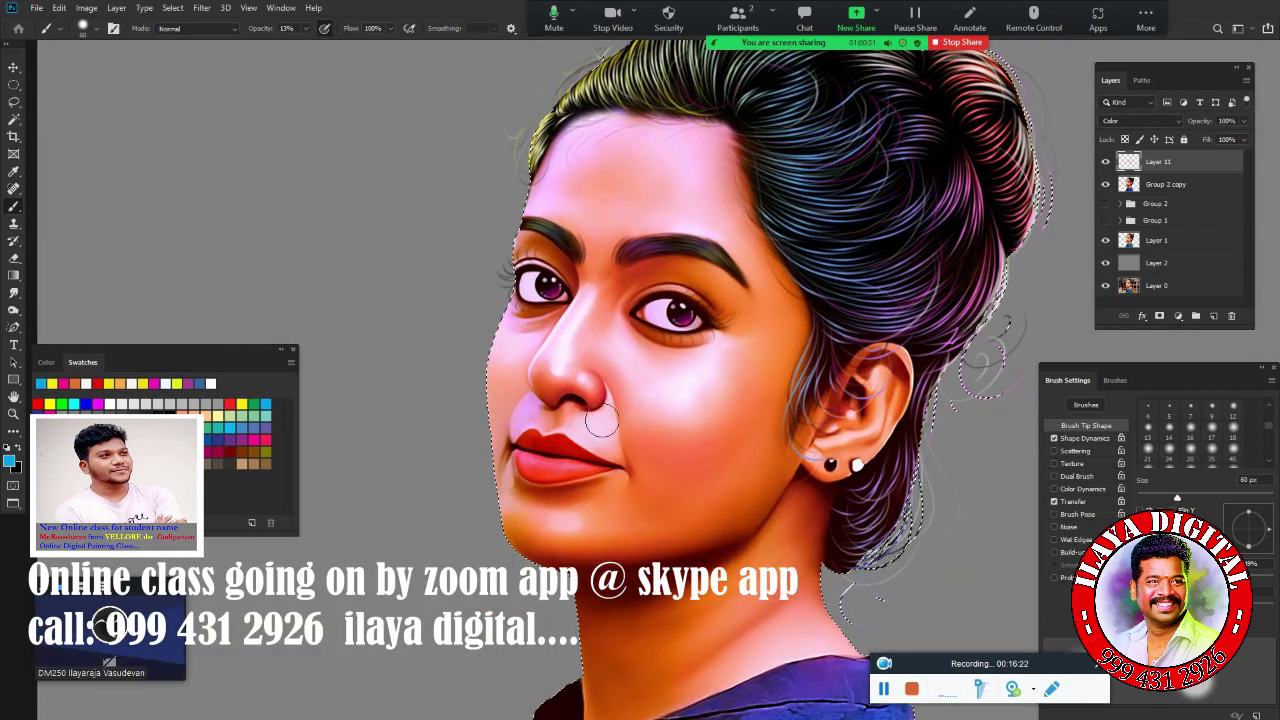
- Add a new Normal layer on top and deselect the figure outline
key("bracketleft")
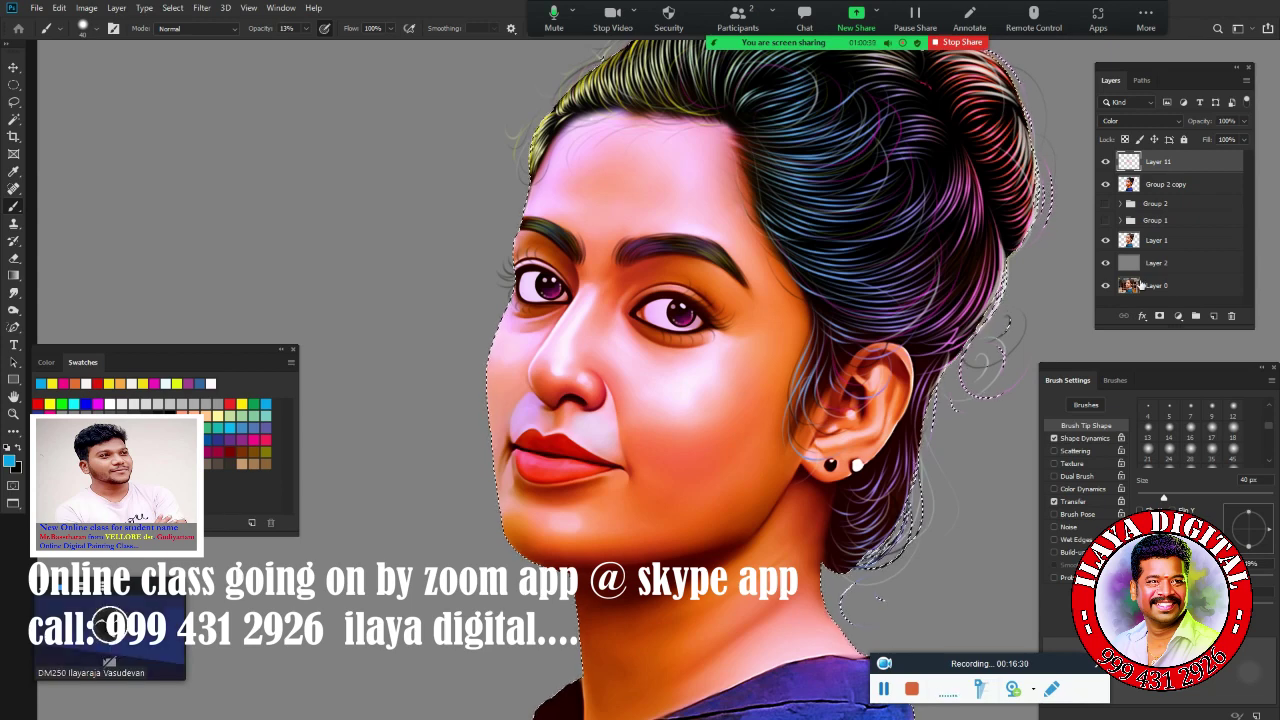
key("ctrl+shift+n")
key("Return")
key("ctrl+d")
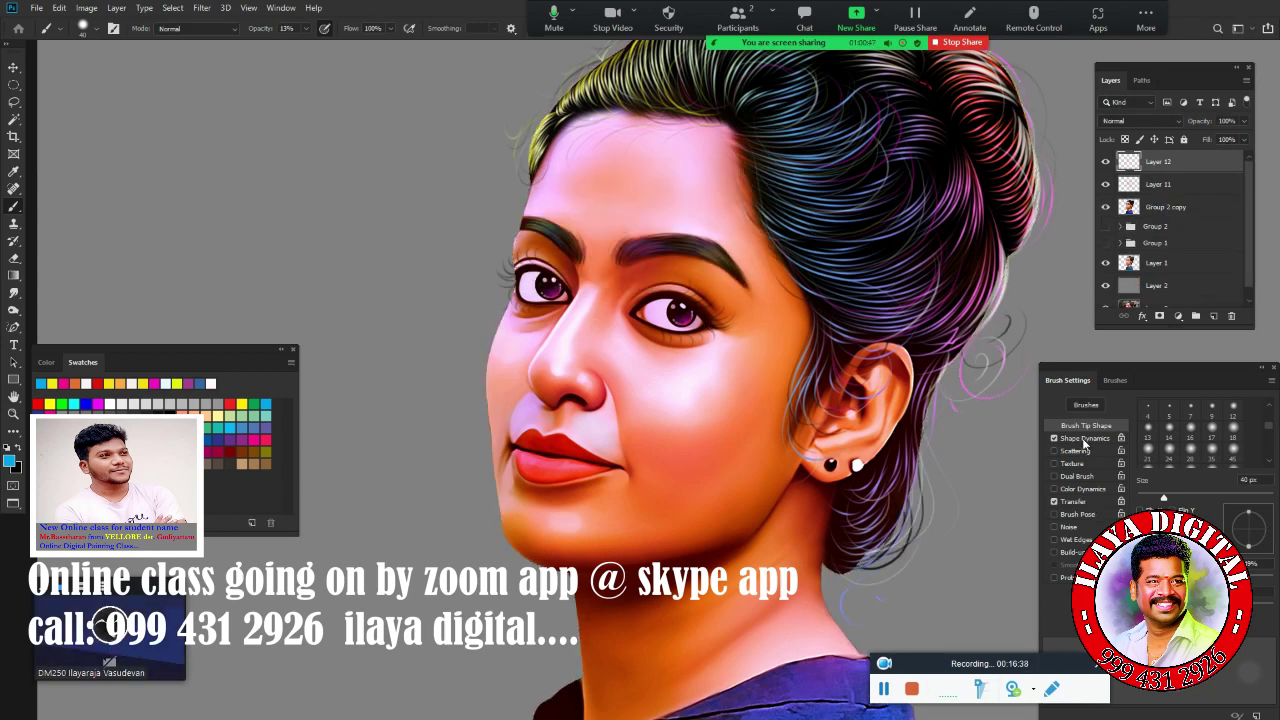
- Adjust the brush Transfer settings, turn off Shape Dynamics, and shrink the brush to 20 px
left_click(1053, 438)
left_click(1073, 501)
left_click(1088, 426)
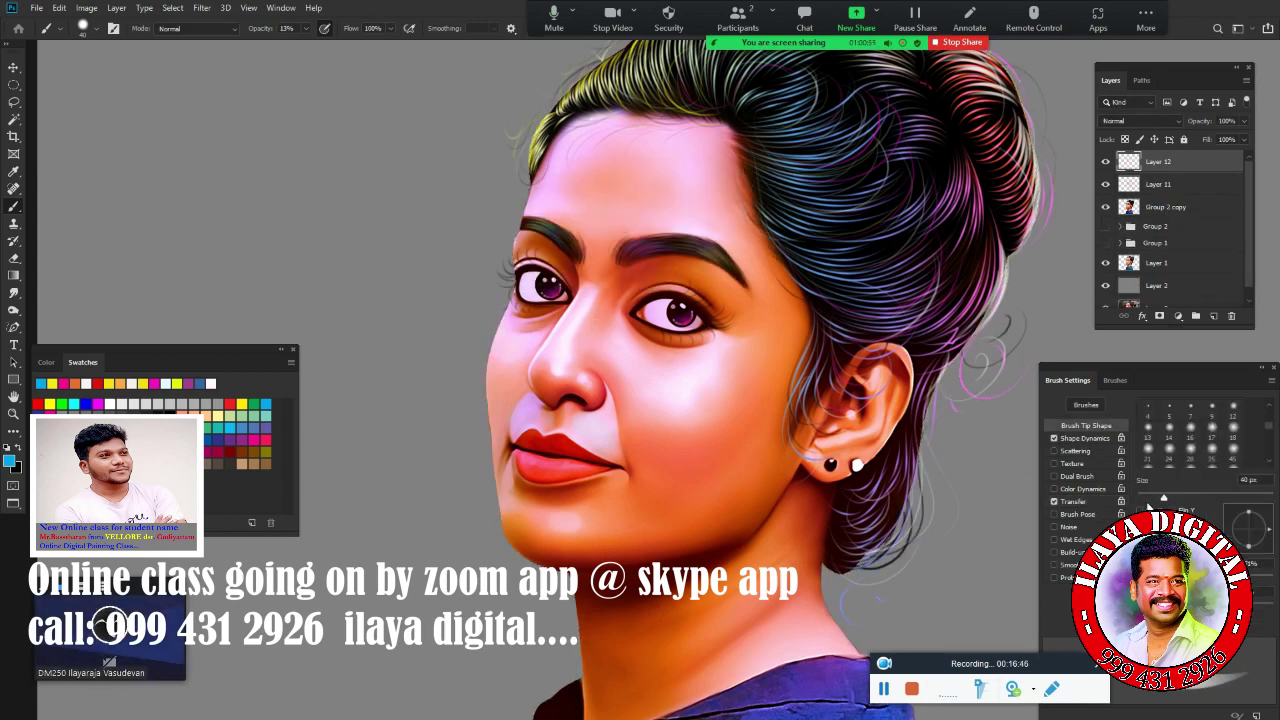
left_click(1151, 498)
scroll(651, 414, "up", 3)
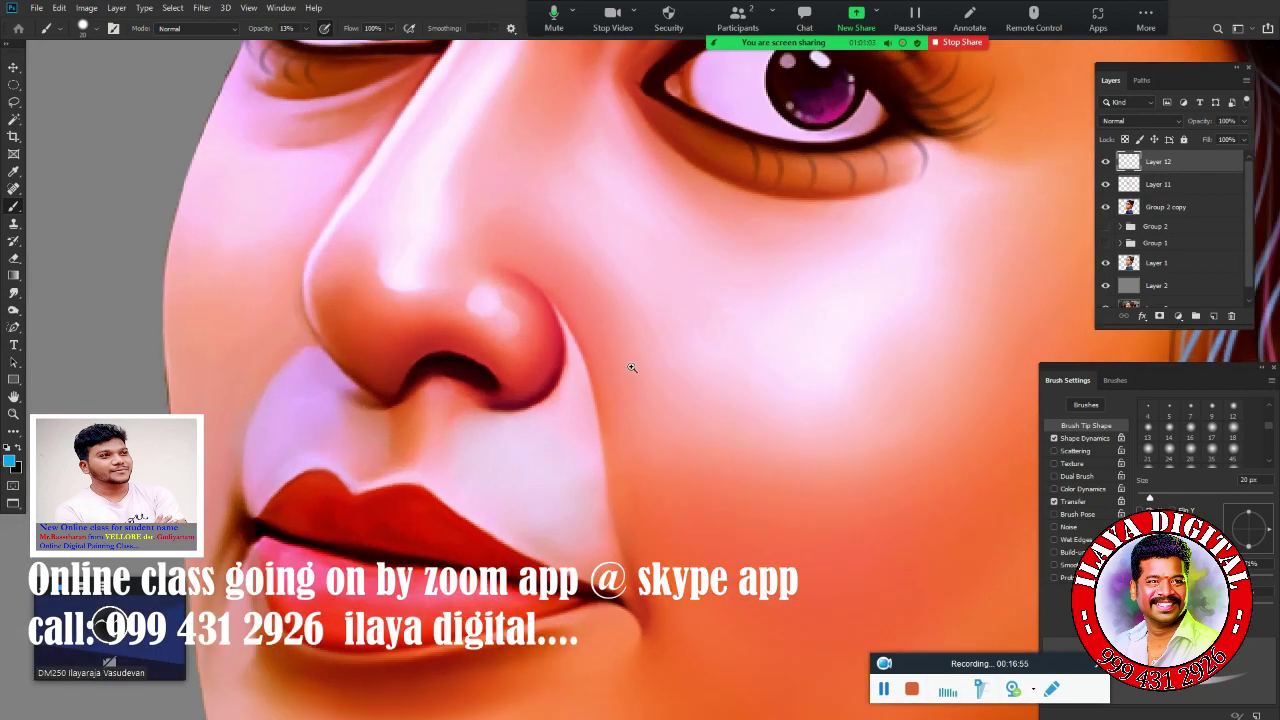
scroll(651, 414, "up", 2)
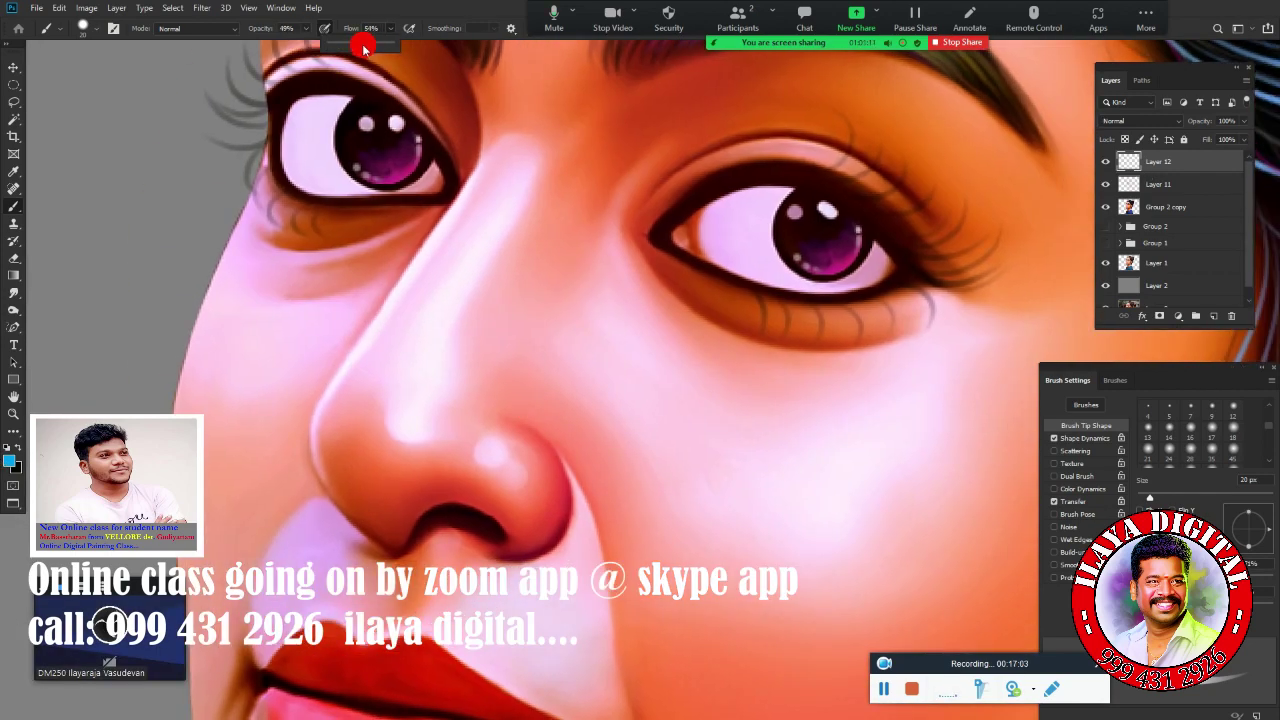
- Set brush opacity and flow to 50% and pick pale pink ffe8fc as the painting colour
key("5")
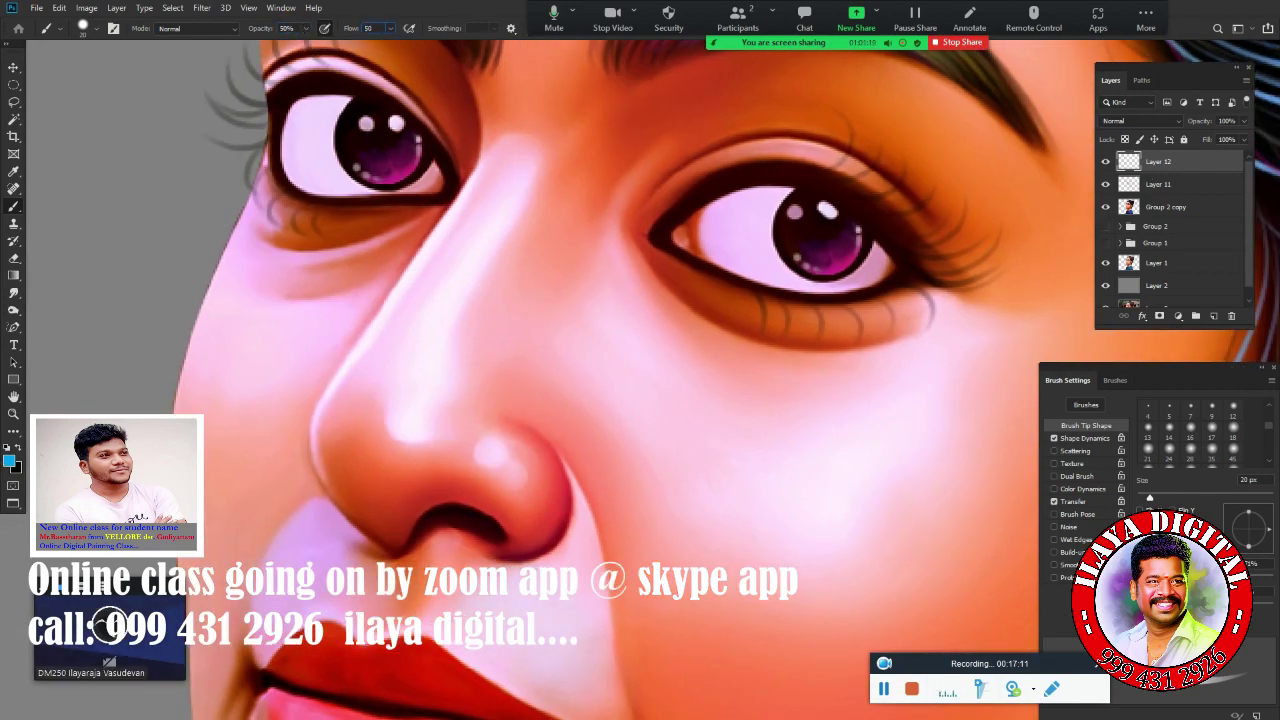
left_click(10, 462)
left_click_drag(200, 172, 940, 112)
left_click(414, 423)
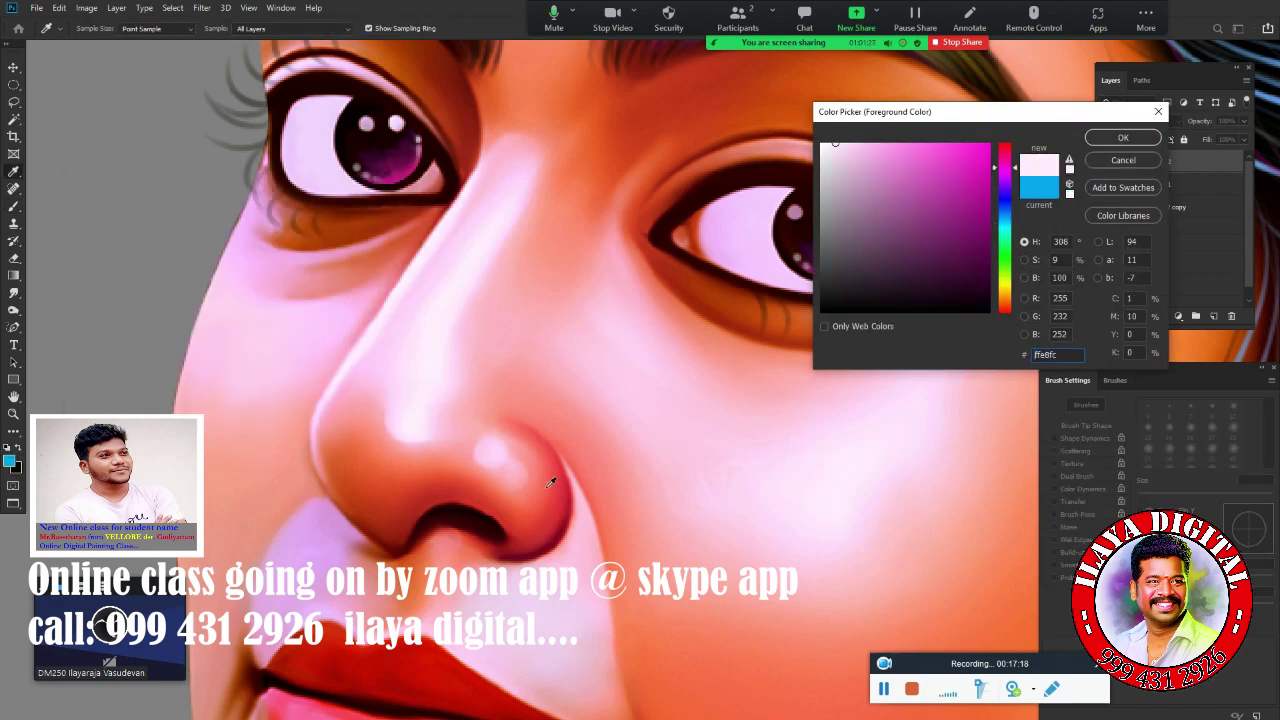
left_click(554, 480)
key("Return")
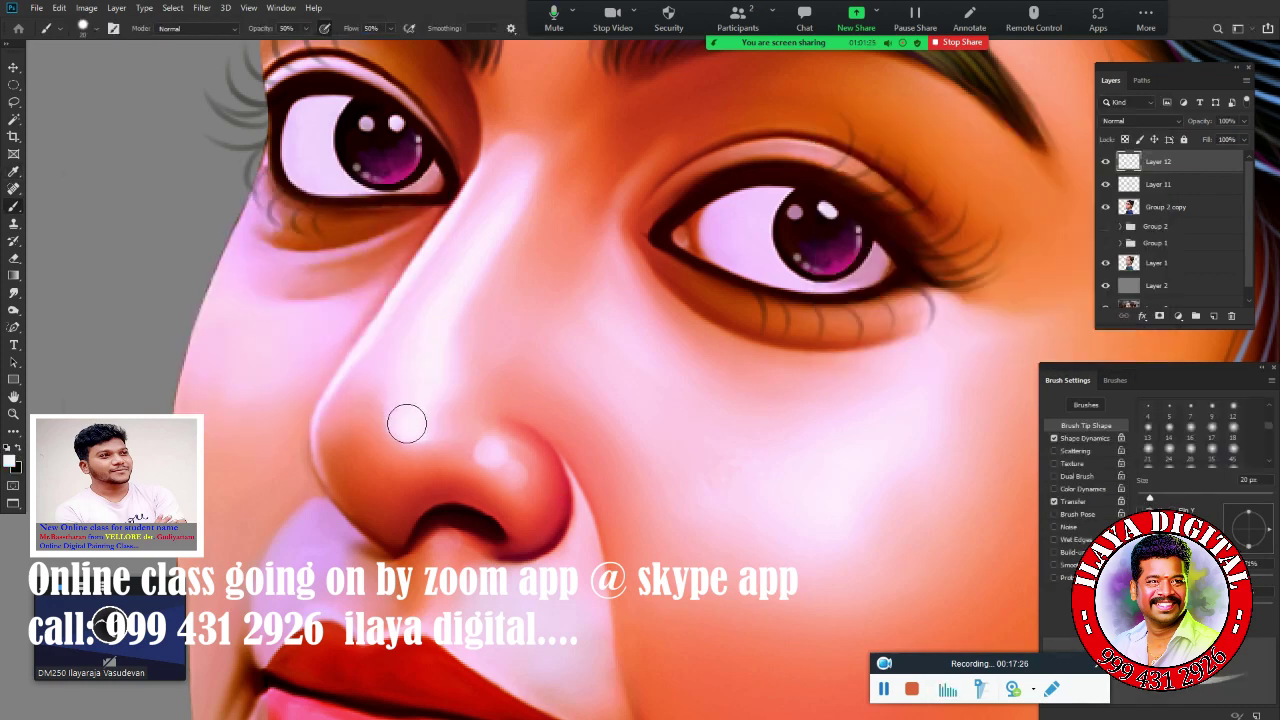
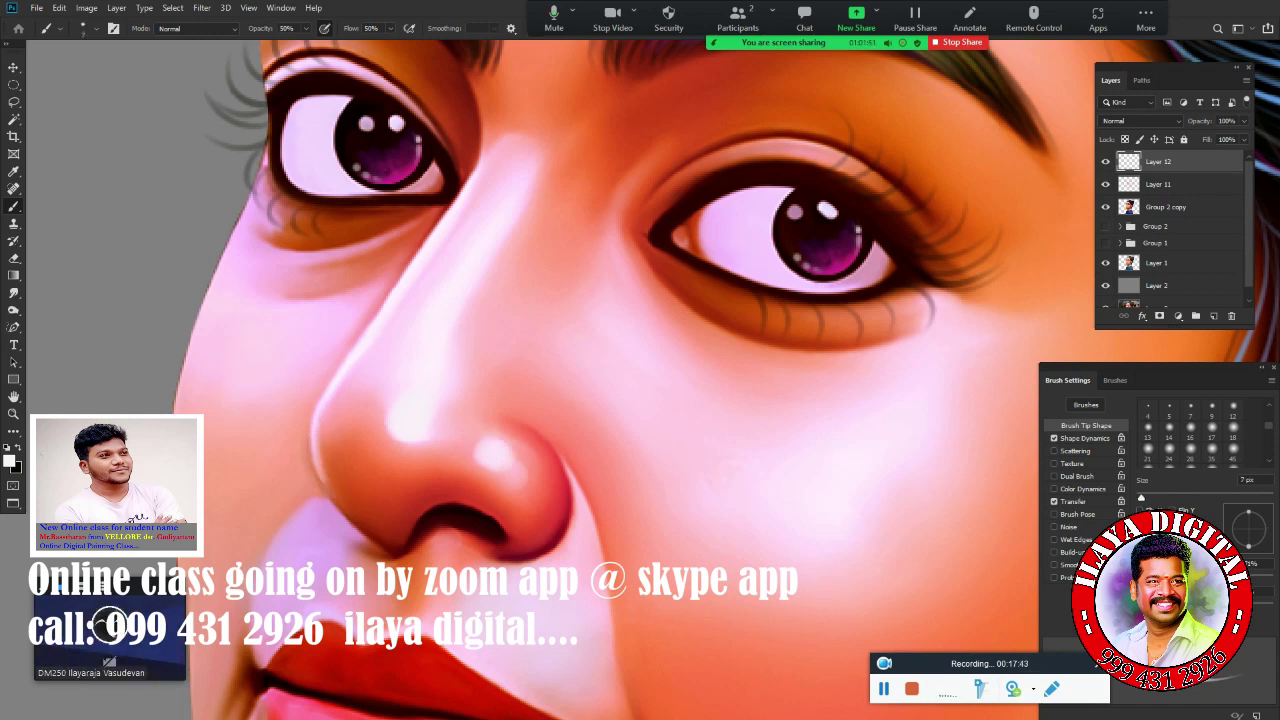
- Set the brush to 15 px with Shape Dynamics minimum diameter at 100%
key("bracketright")
key("bracketright")
key("bracketright")
key("bracketleft")
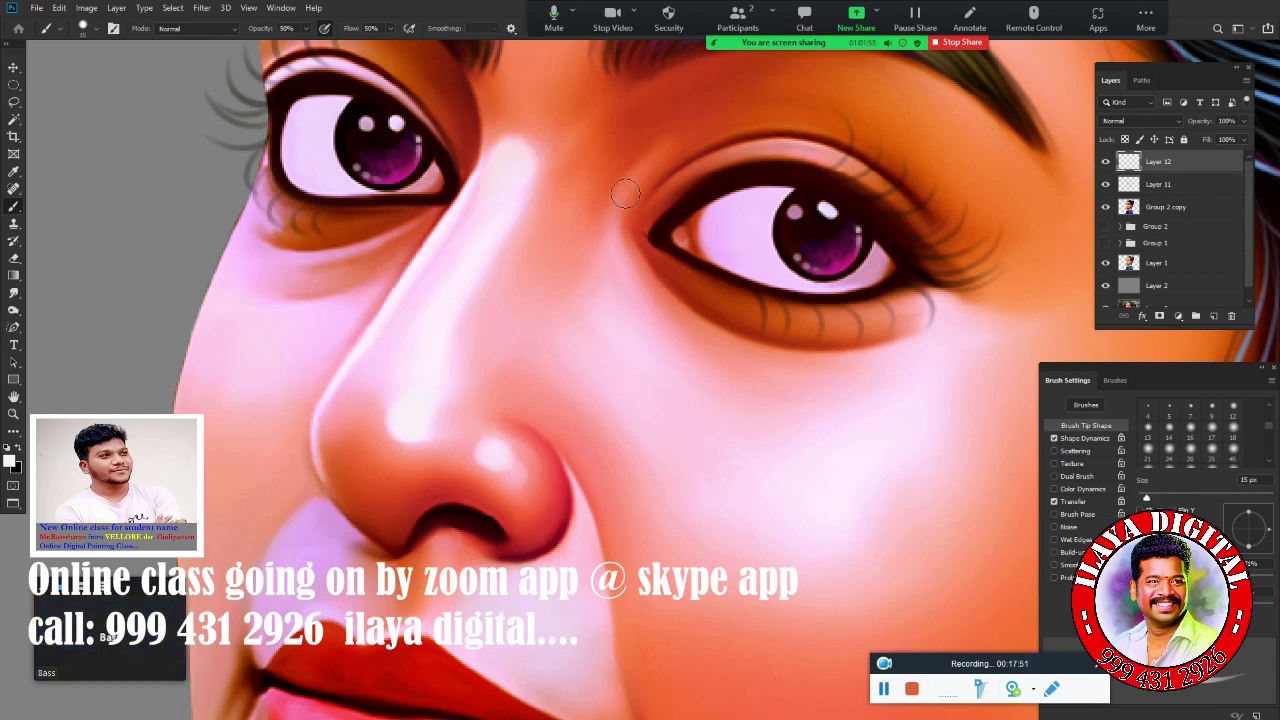
left_click(1085, 438)
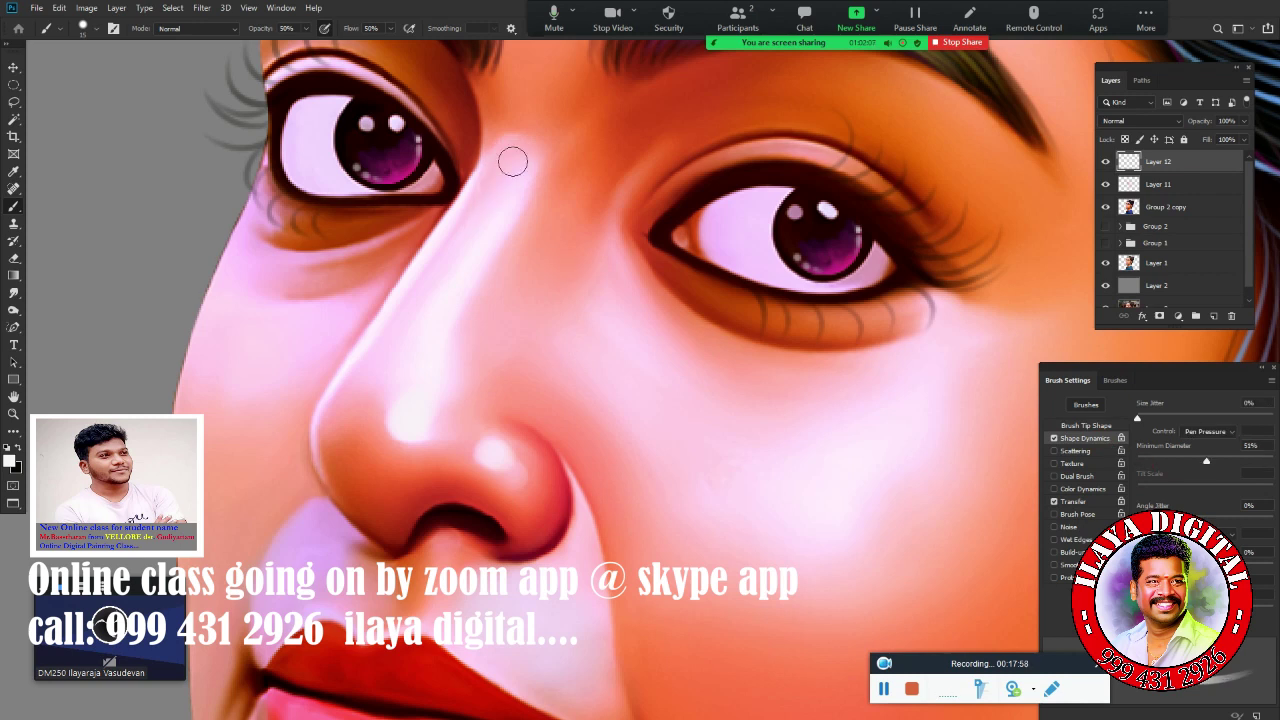
left_click_drag(1207, 463, 1274, 462)
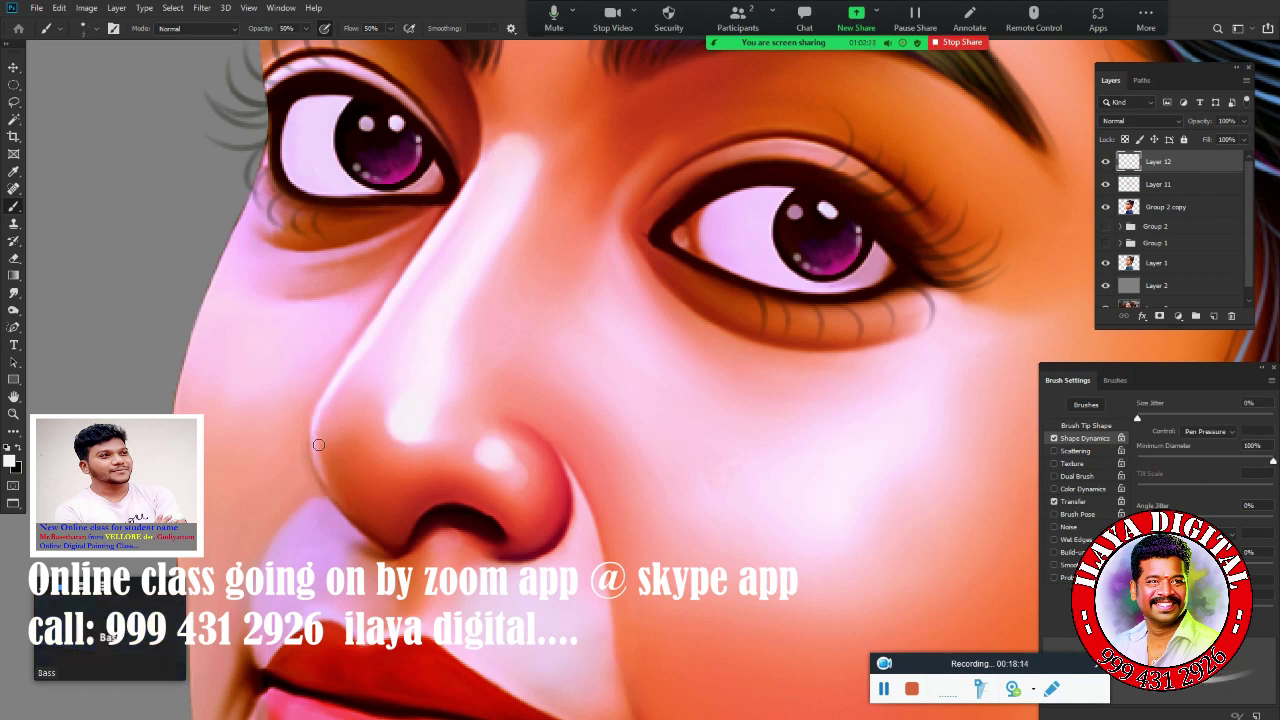
- Choose a near-white pink (fdf6fc) as the foreground skin highlight colour
left_click(507, 467)
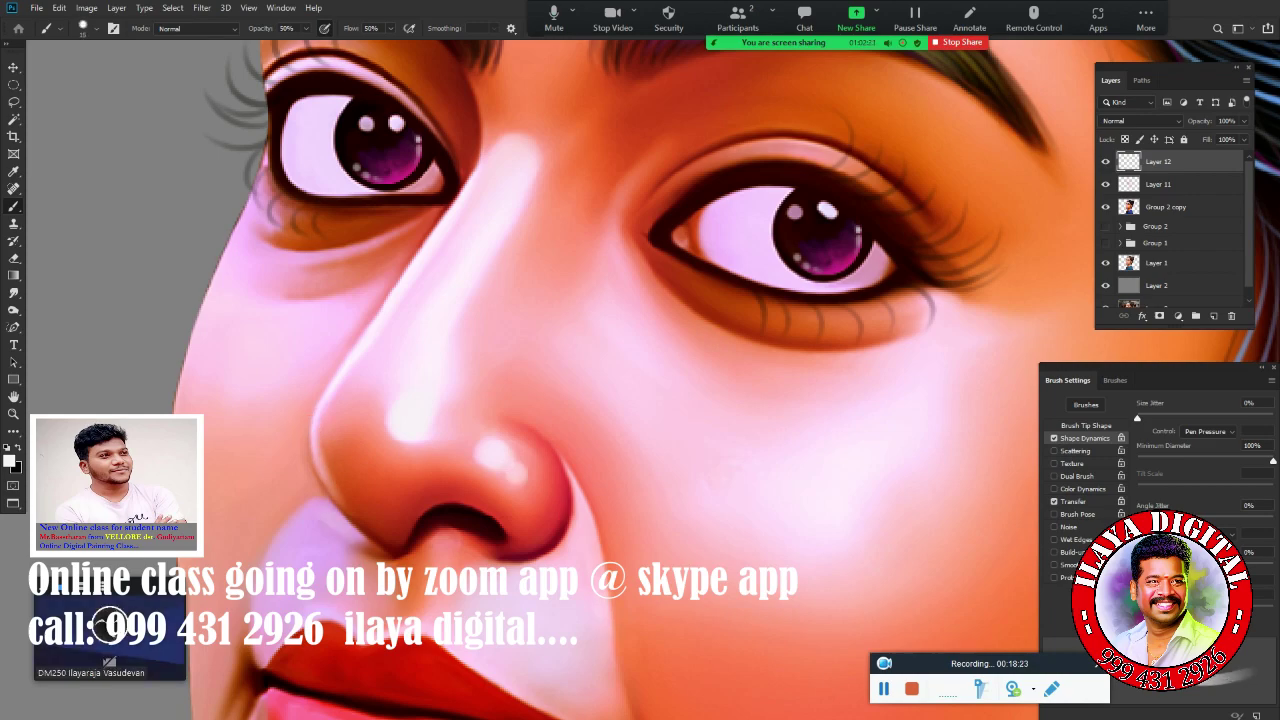
left_click_drag(720, 447, 705, 444)
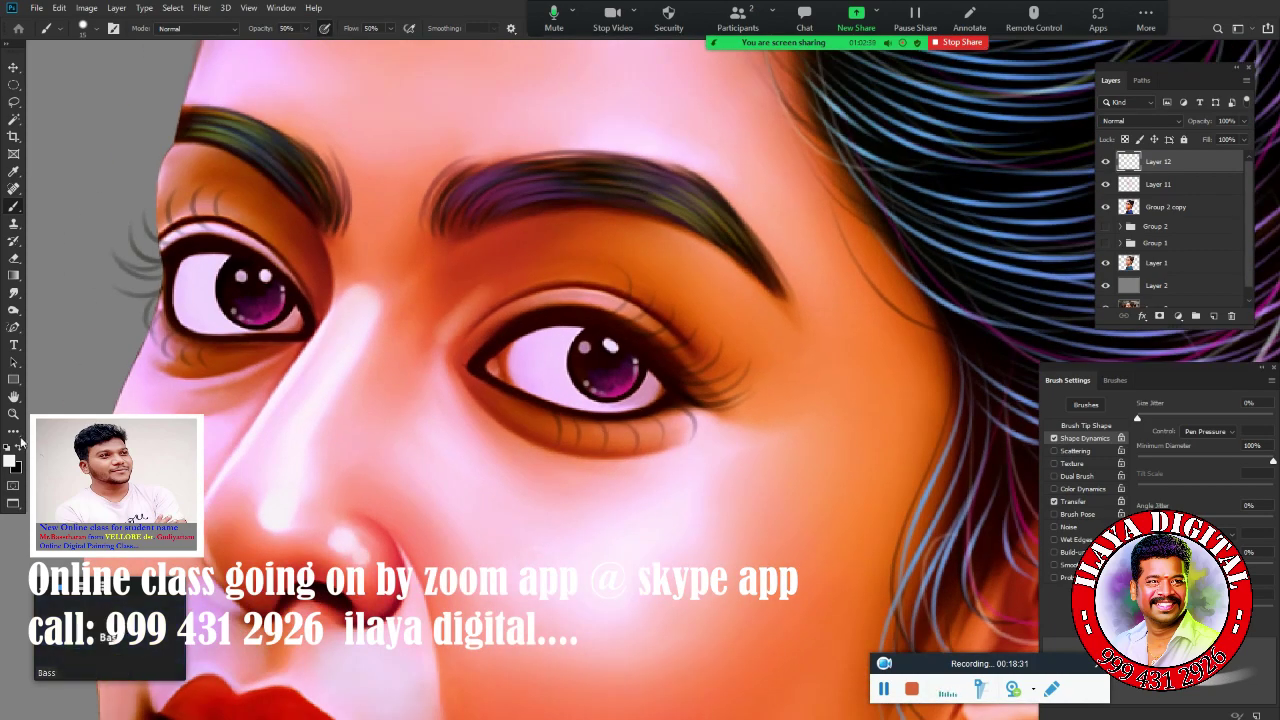
left_click(10, 460)
left_click(641, 246)
left_click(1106, 137)
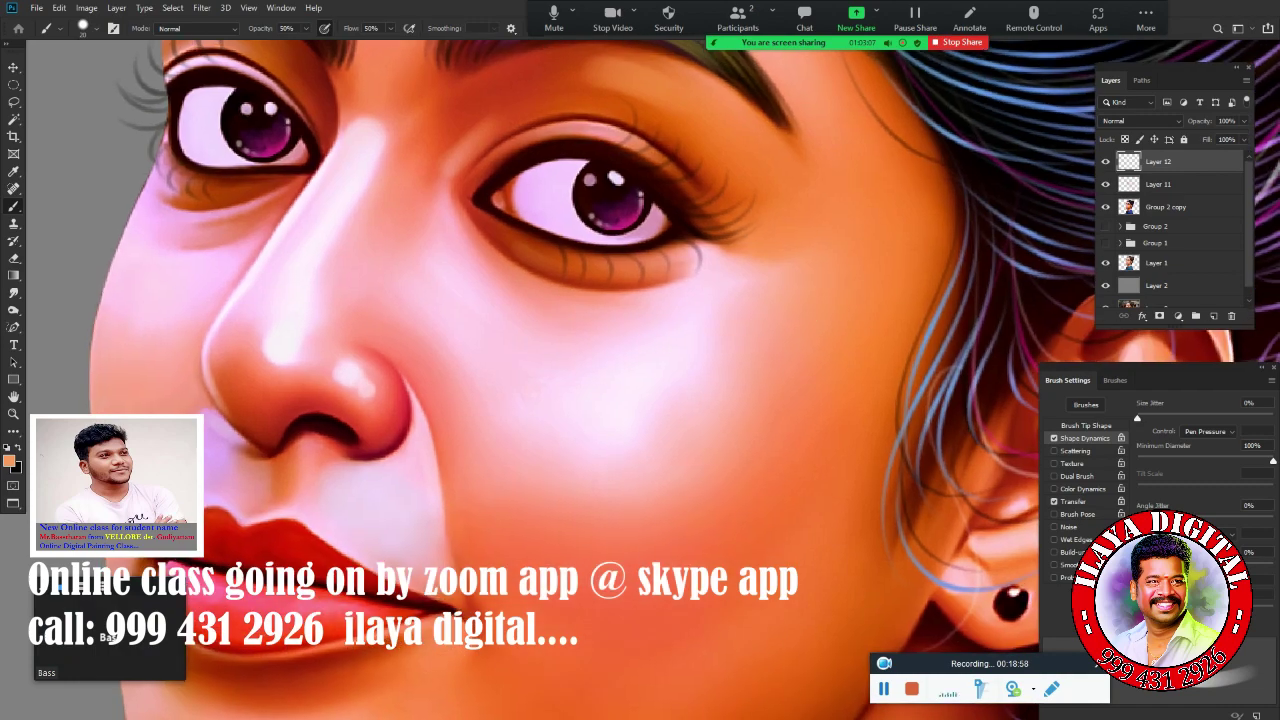
scroll(589, 239, "down", 3)
- Confirm the near-white foreground colour and zoom out to view the whole face
left_click(10, 460)
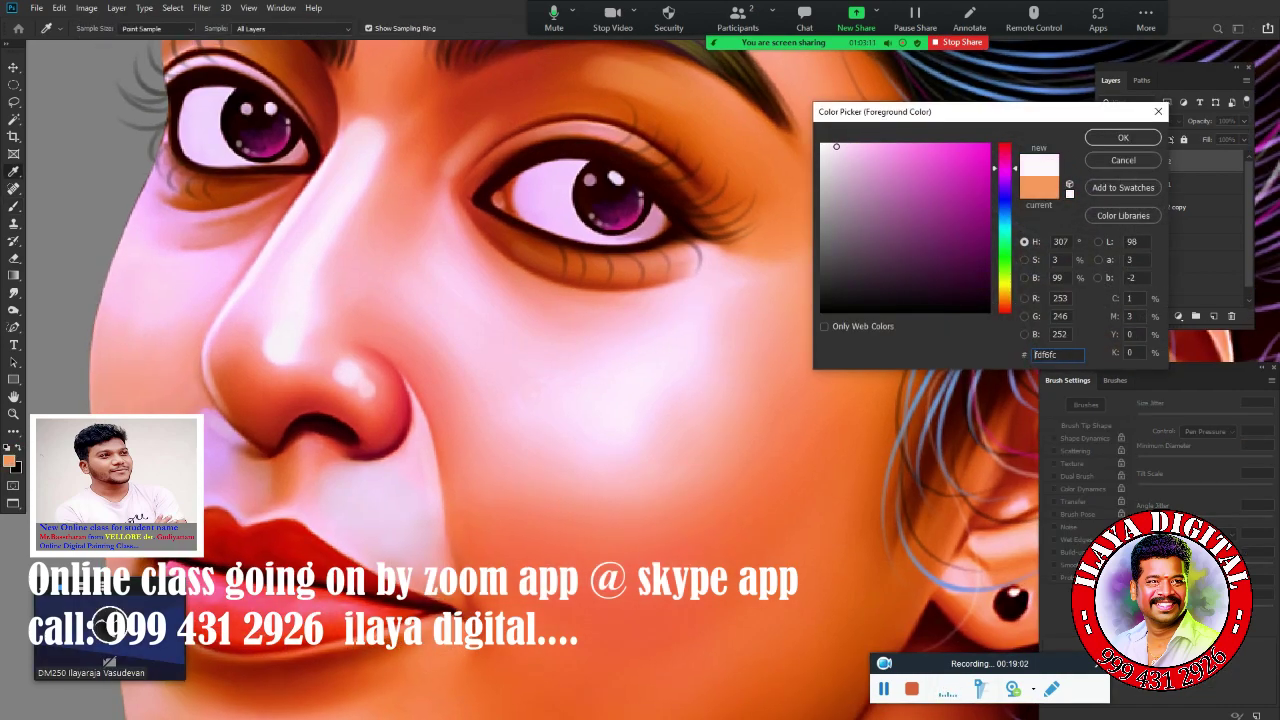
left_click(1123, 137)
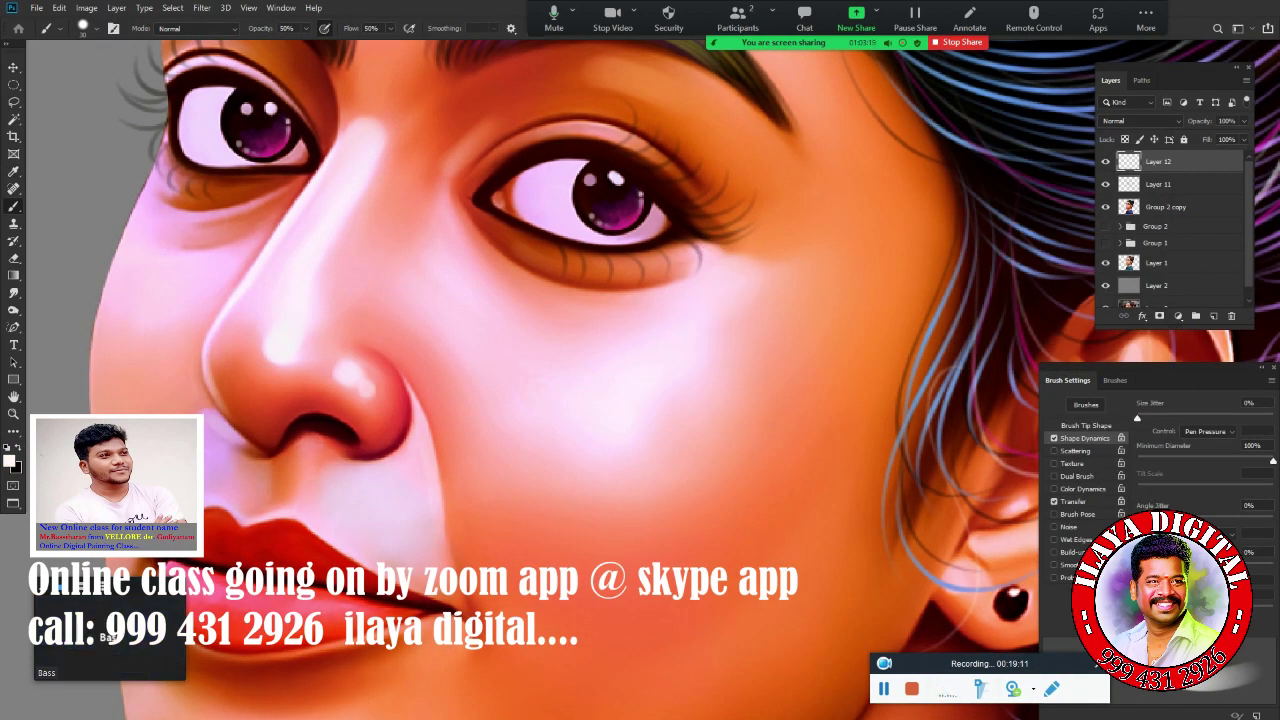
scroll(332, 337, "up", 5)
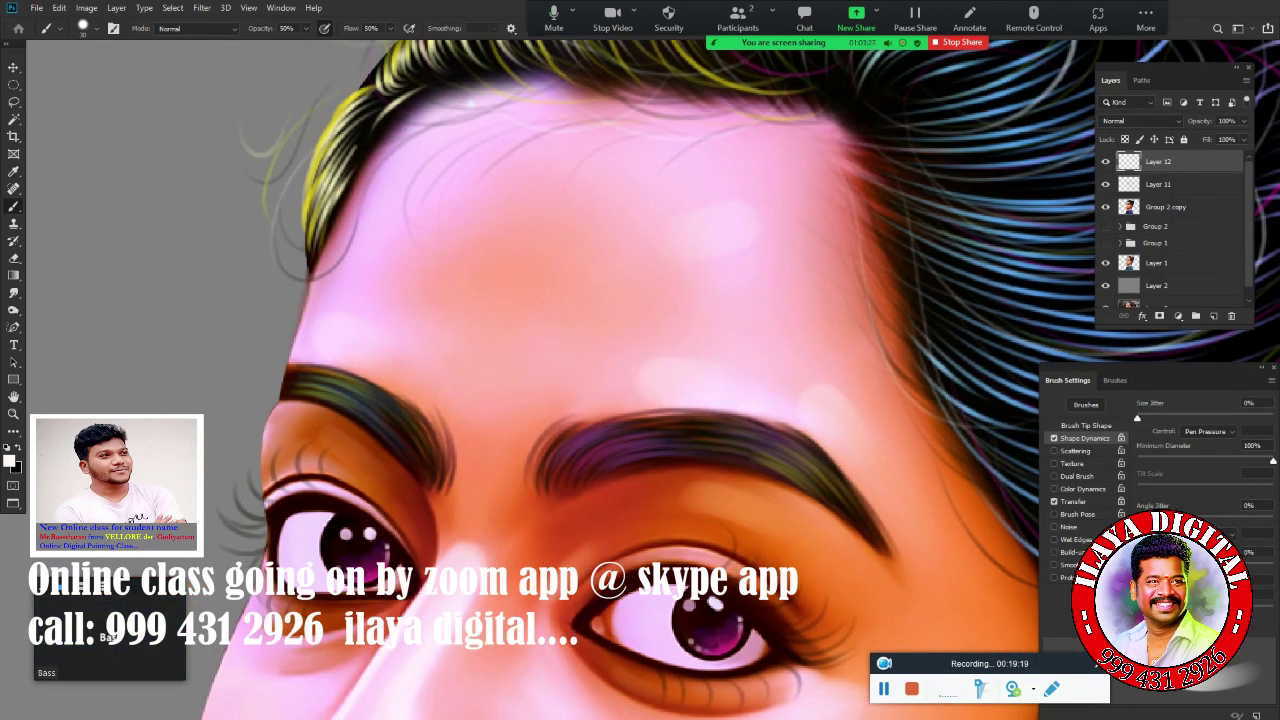
scroll(782, 412, "down", 7)
scroll(782, 412, "down", 2)
key("ctrl+0")
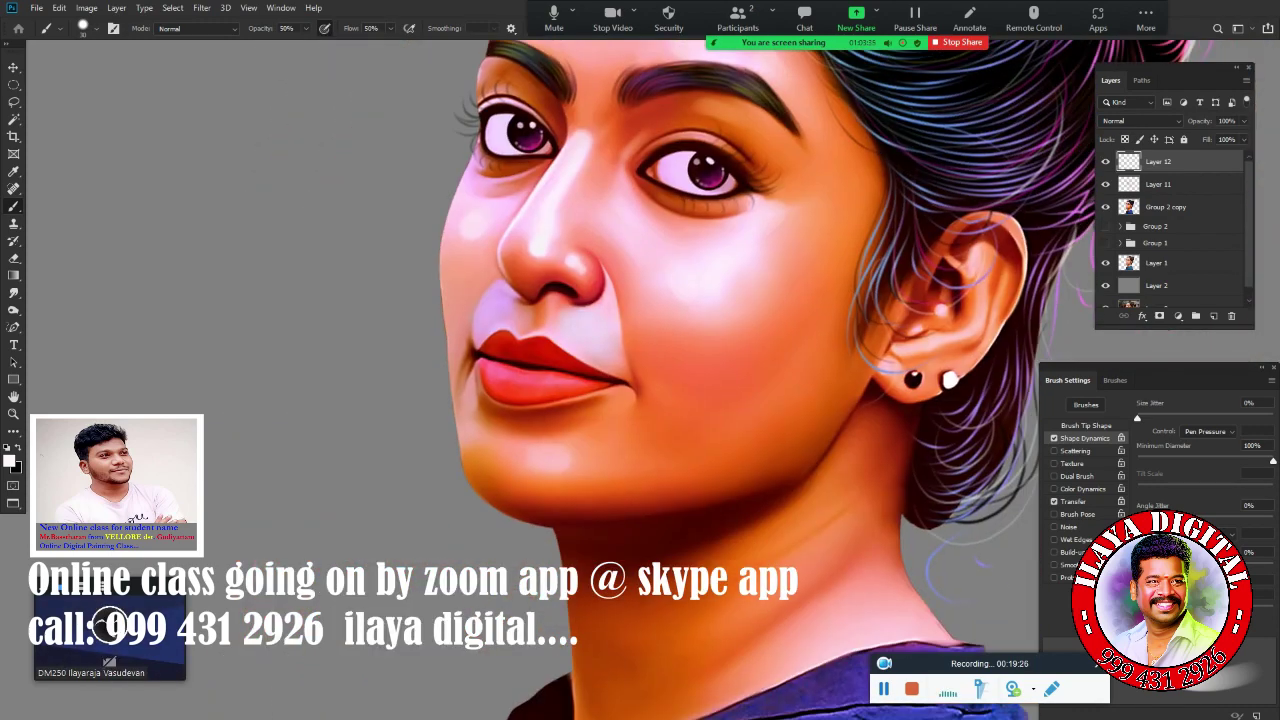
- Sample a peach skin tone from the face and return to the Brush
left_click(10, 460)
left_click(820, 551)
left_click(1110, 140)
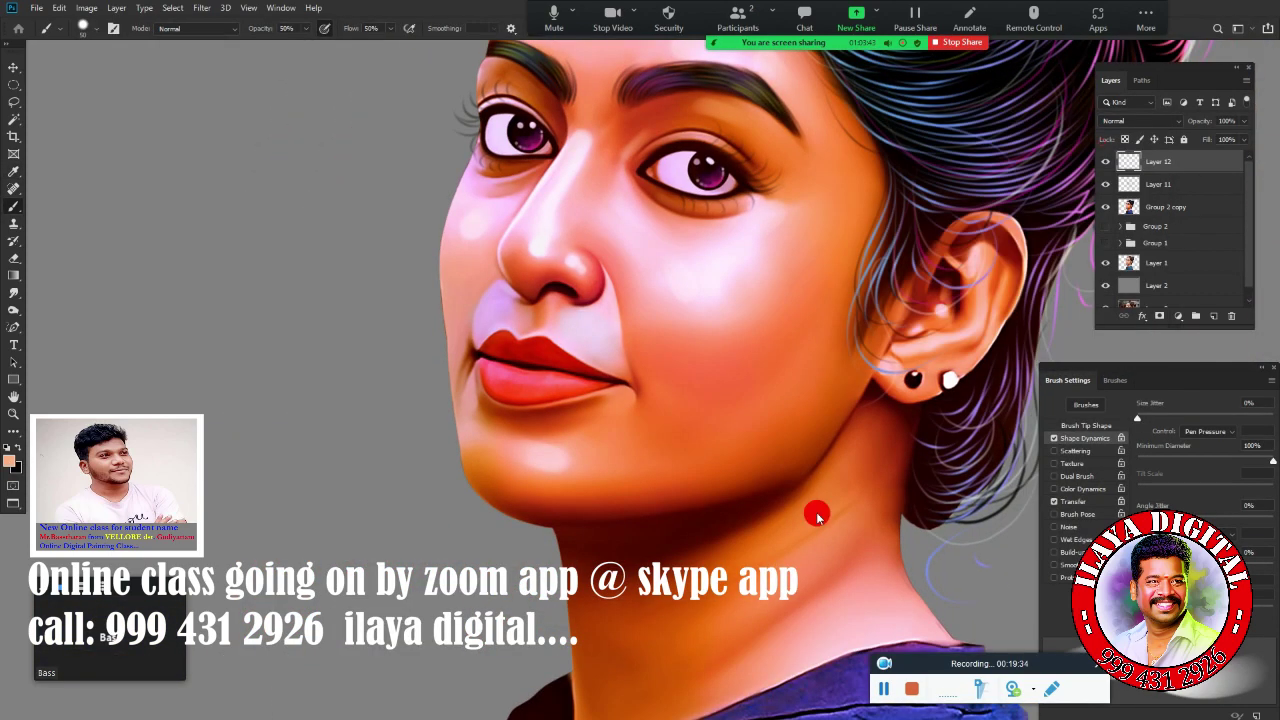
key("b")
scroll(600, 400, "up", 5)
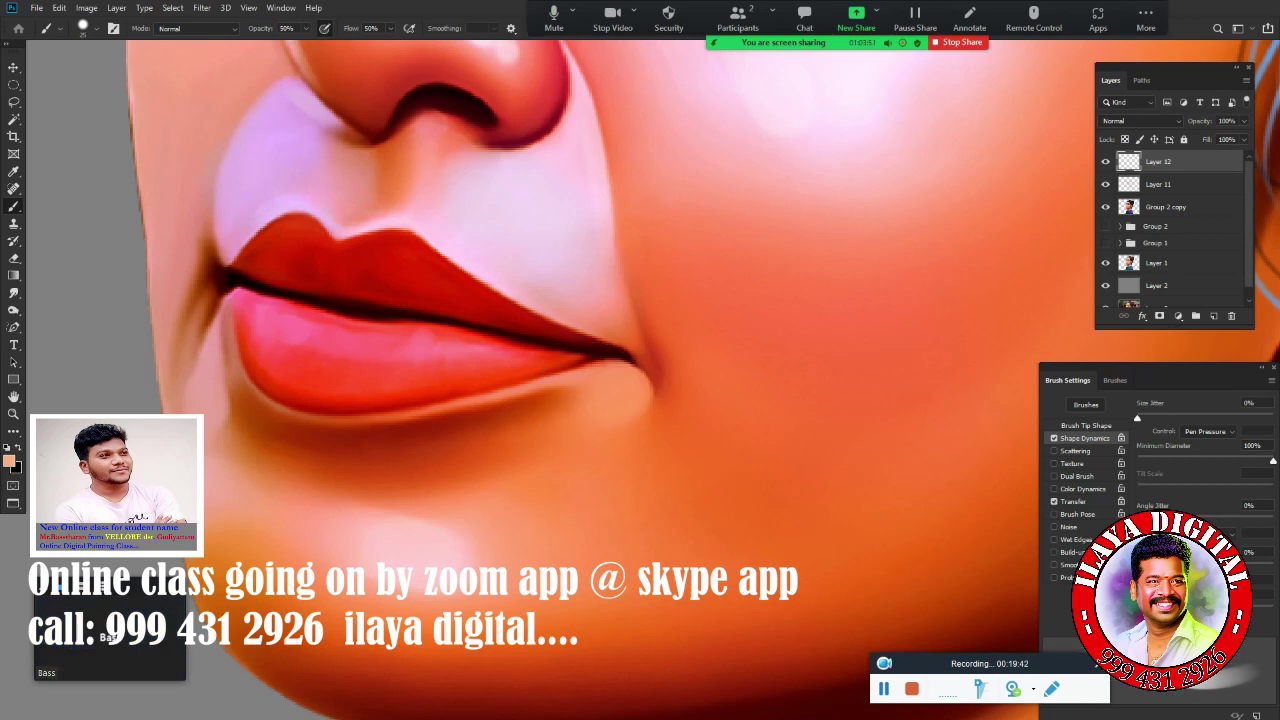
- Sample a pink lip tone and dab highlights onto the lower lip
left_click(10, 460)
left_click(300, 330)
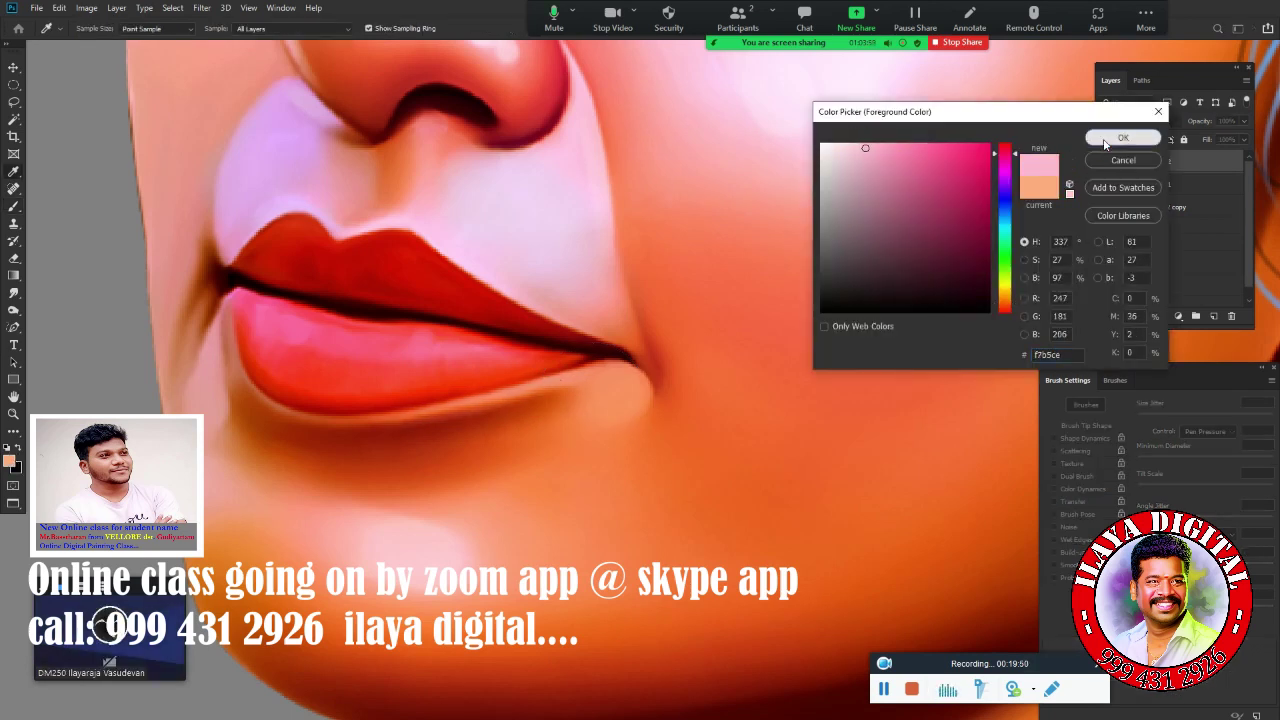
left_click(1120, 140)
left_click(272, 320)
left_click(330, 339)
left_click(362, 345)
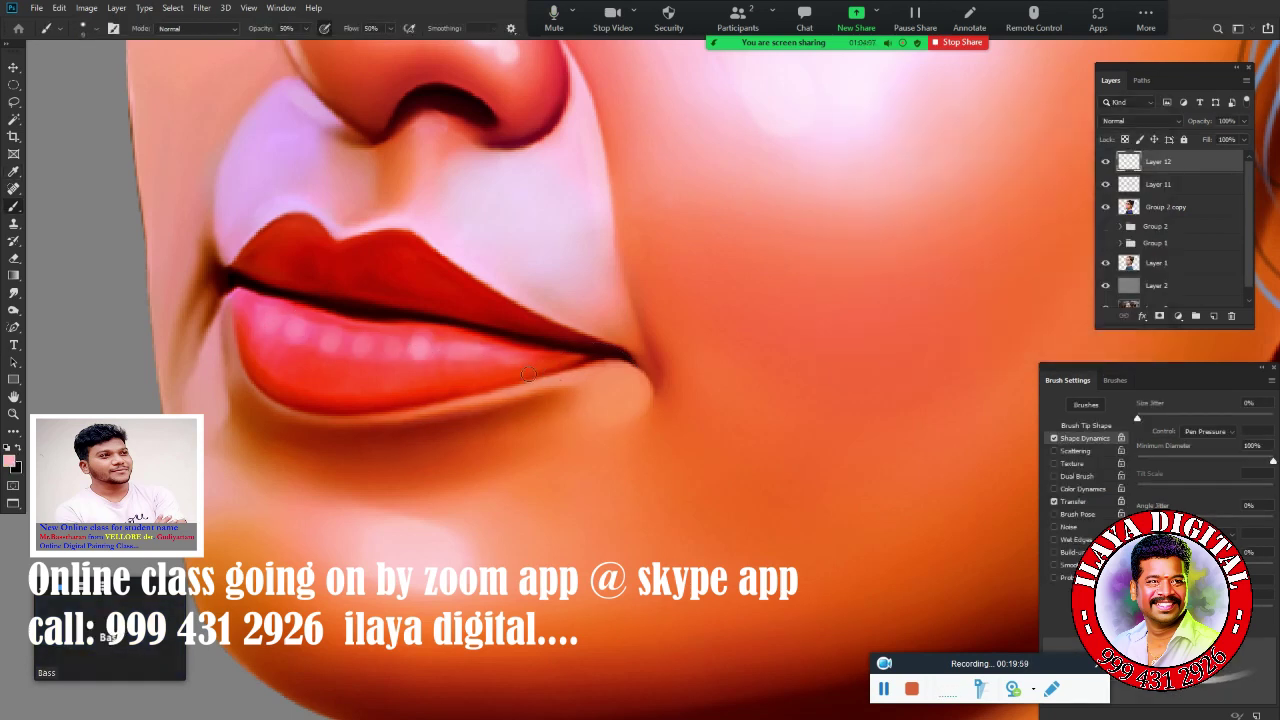
- Bring the ear and hair into view and switch to a pale yellow foreground
left_click(591, 465, "alt")
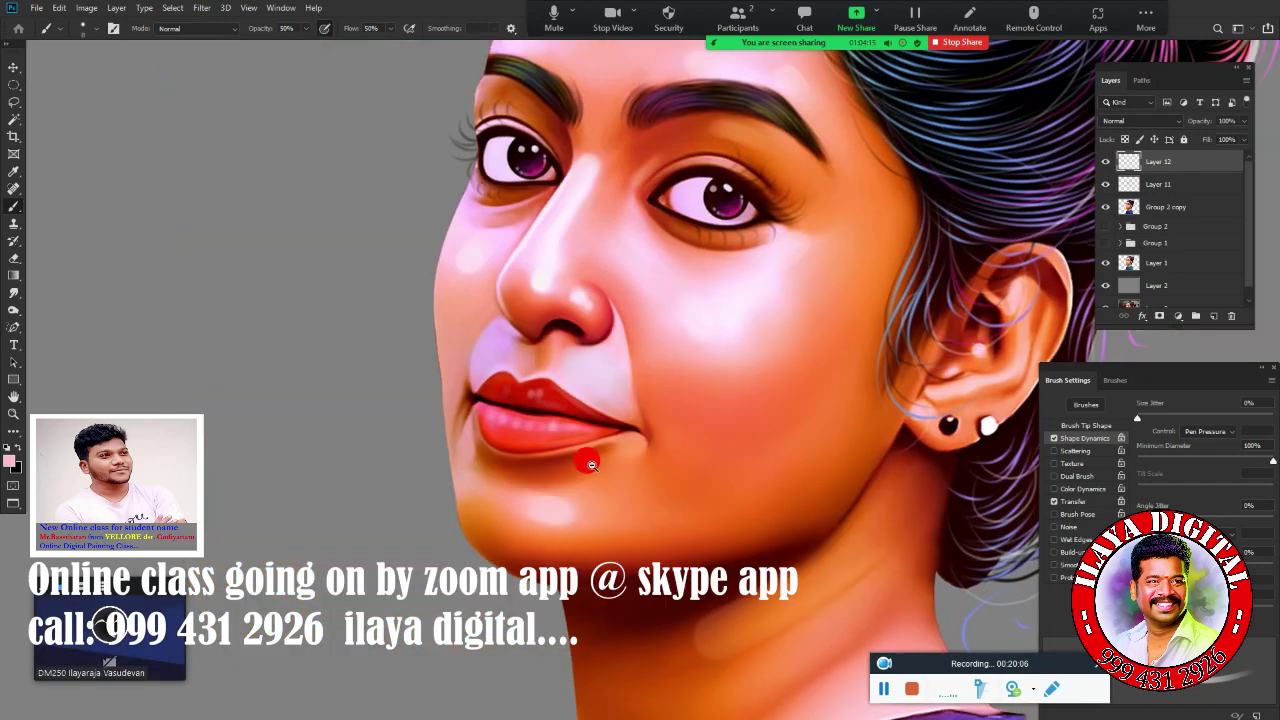
mouse_move(591, 465)
left_mouse_down()
mouse_move(291, 505)
mouse_move(356, 260)
left_mouse_up()
left_click(9, 461)
left_click(1006, 300)
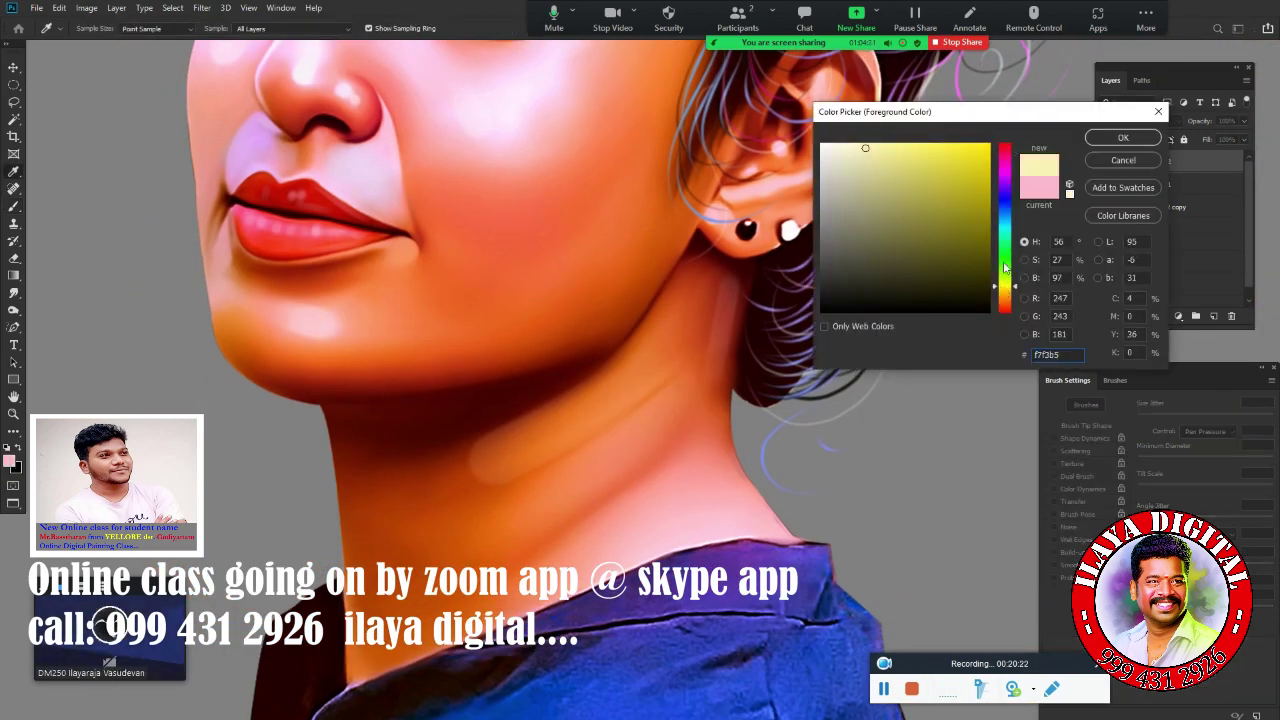
left_click(1130, 117)
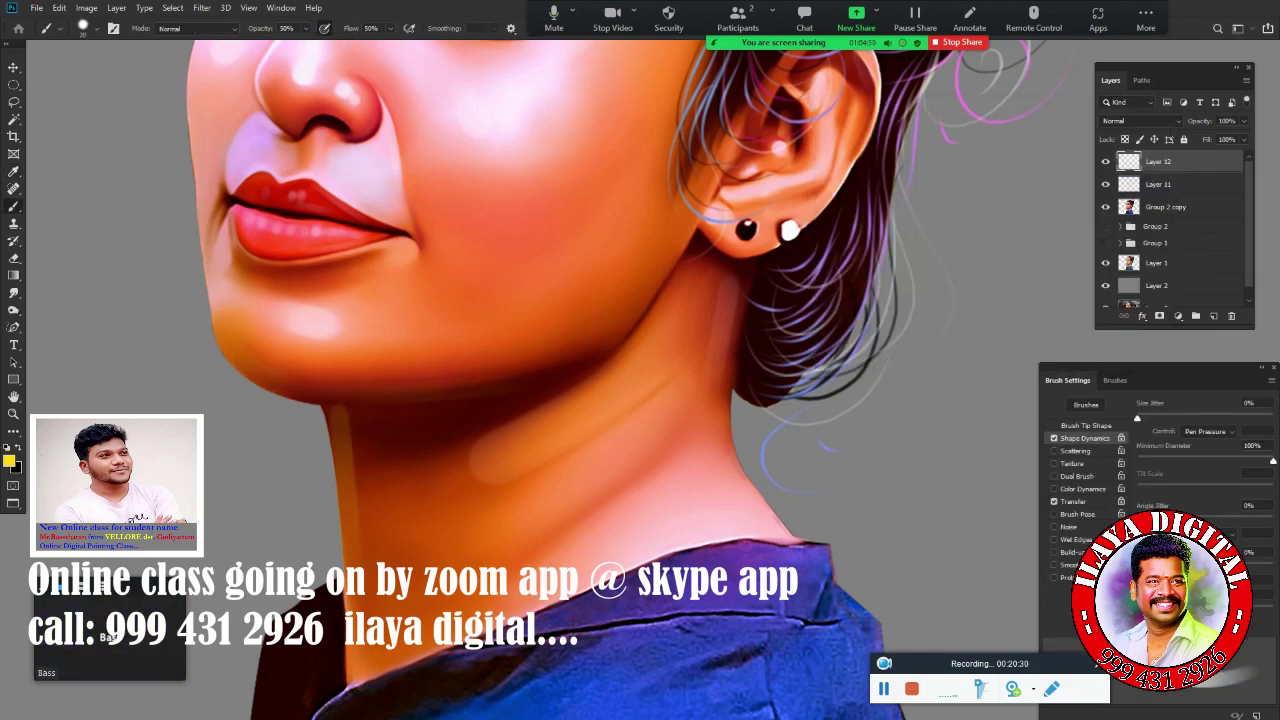
- Move the view to the eyes, nose and lips and set a red foreground colour
mouse_move(300, 300)
left_mouse_down()
mouse_move(351, 404)
mouse_move(495, 490)
left_mouse_up()
scroll(543, 188, "up", 5)
scroll(543, 188, "up", 6)
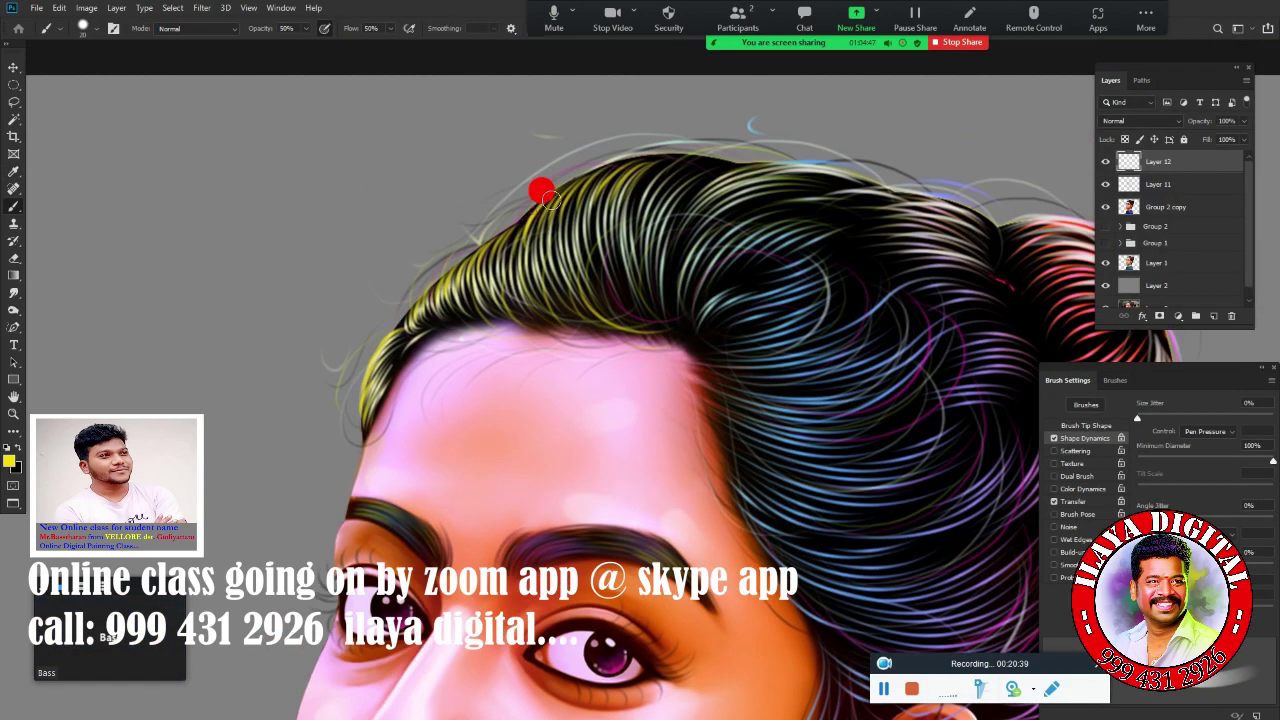
scroll(848, 465, "down", 3)
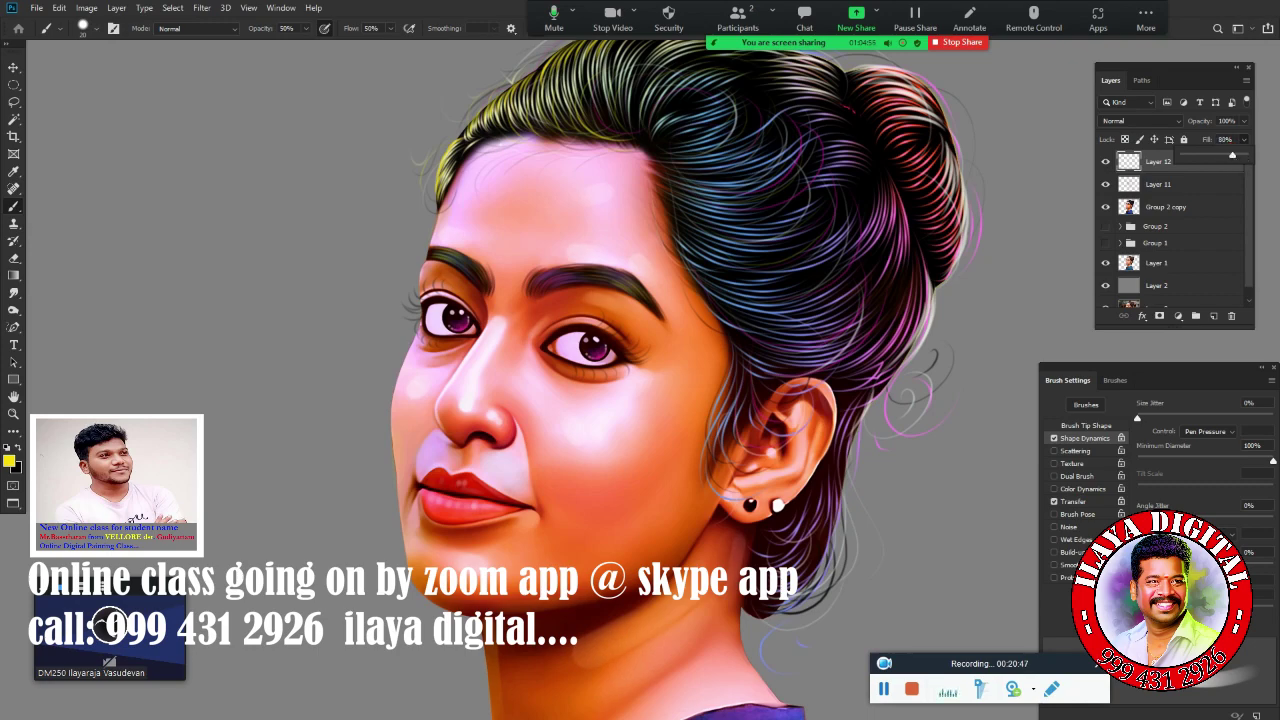
scroll(623, 417, "up", 5)
scroll(623, 417, "up", 3)
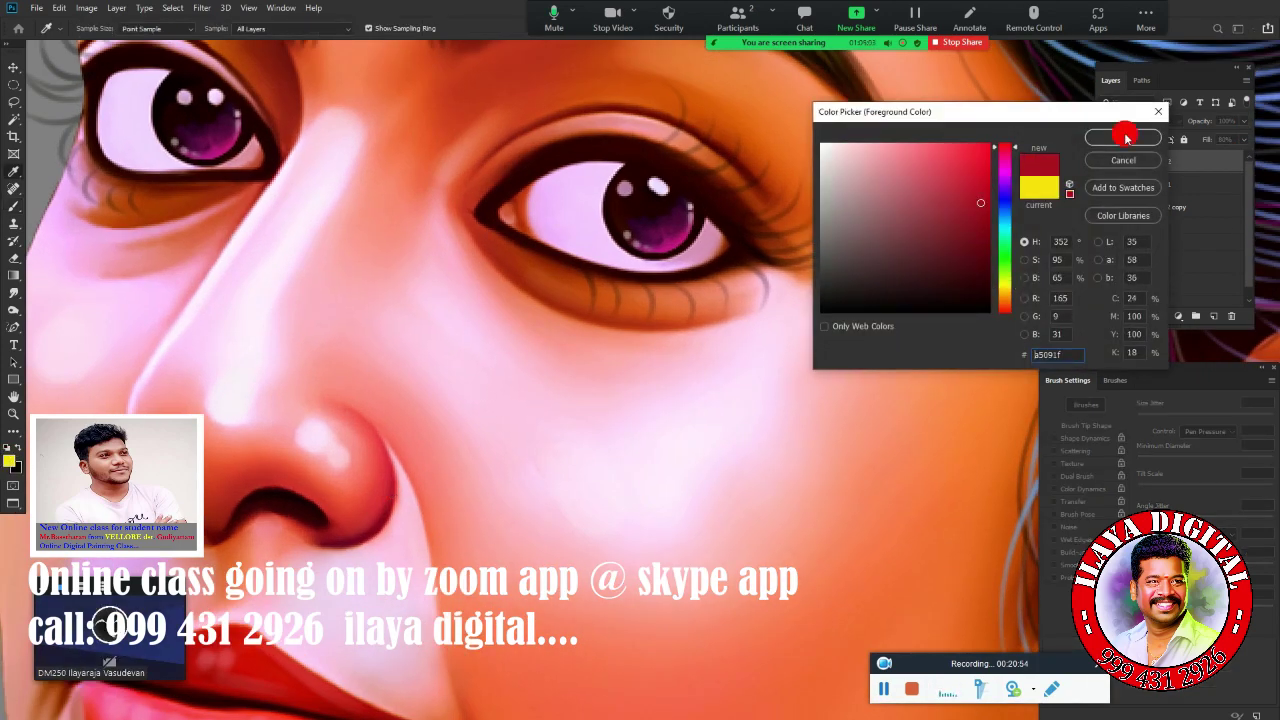
left_click(1125, 137)
- Adjust the red colour and paint soft skin tone near the nose
left_click_drag(434, 495, 534, 300)
left_click(9, 461)
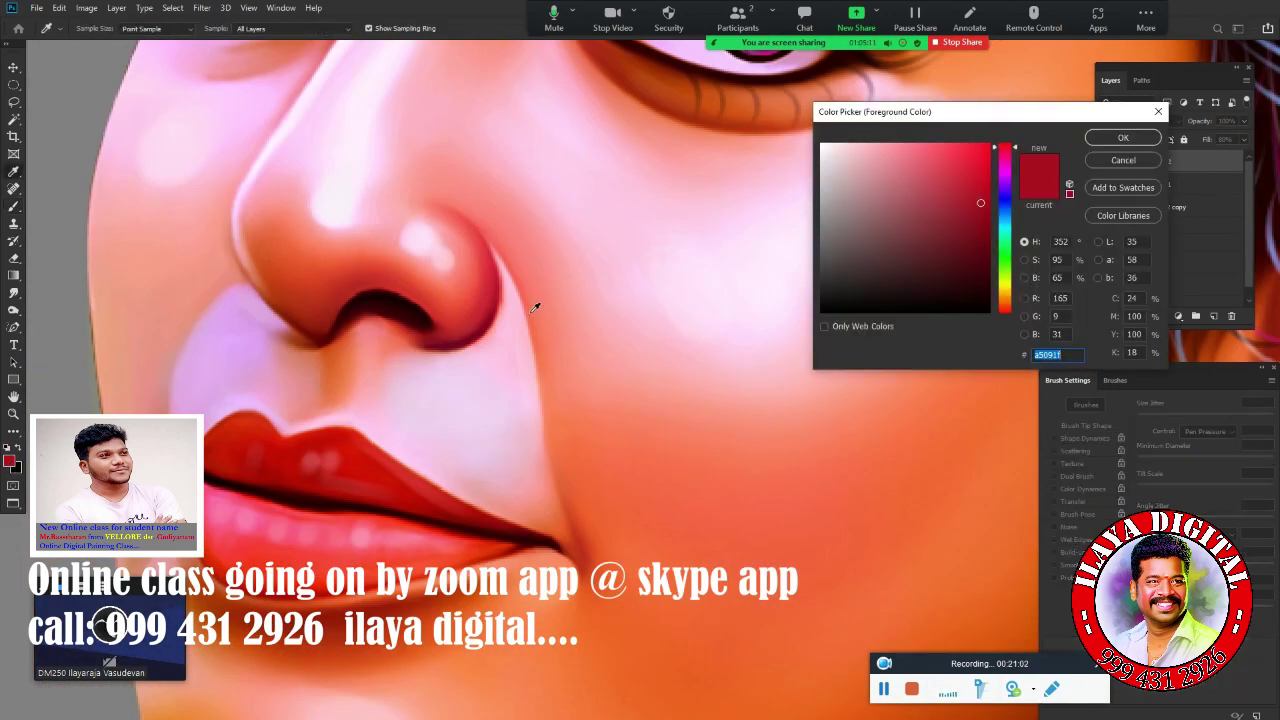
left_click(962, 165)
left_click(1125, 137)
left_click_drag(434, 400, 559, 495)
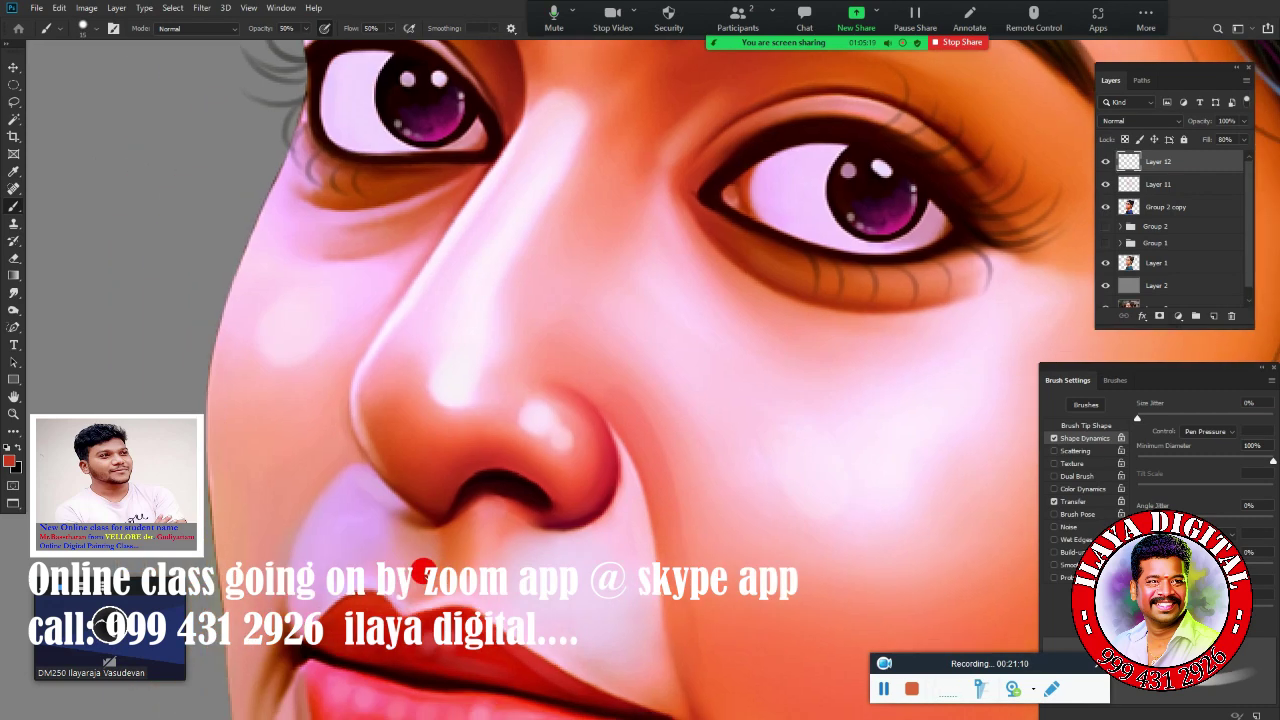
- Sample nearby skin tones and paint soft shading around the eyes
left_click(9, 461)
left_click(937, 171)
left_click(1125, 137)
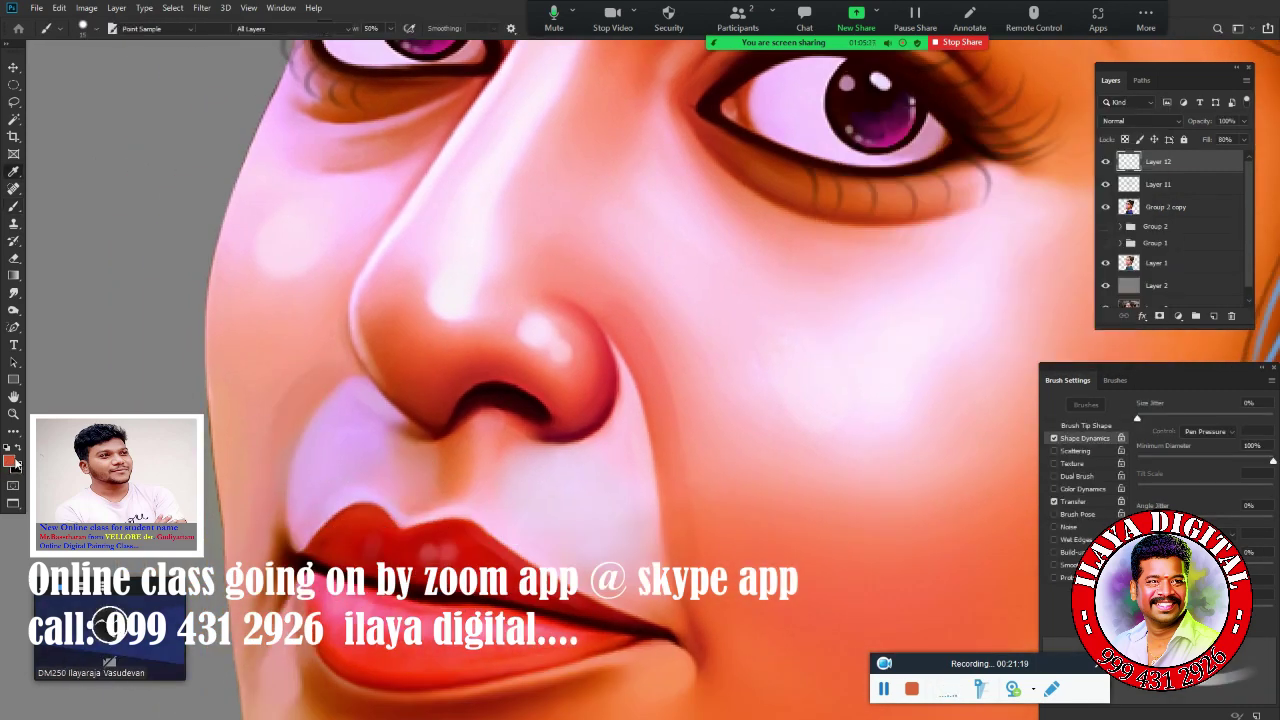
left_click(9, 461)
left_click(1125, 137)
left_click_drag(500, 300, 455, 530)
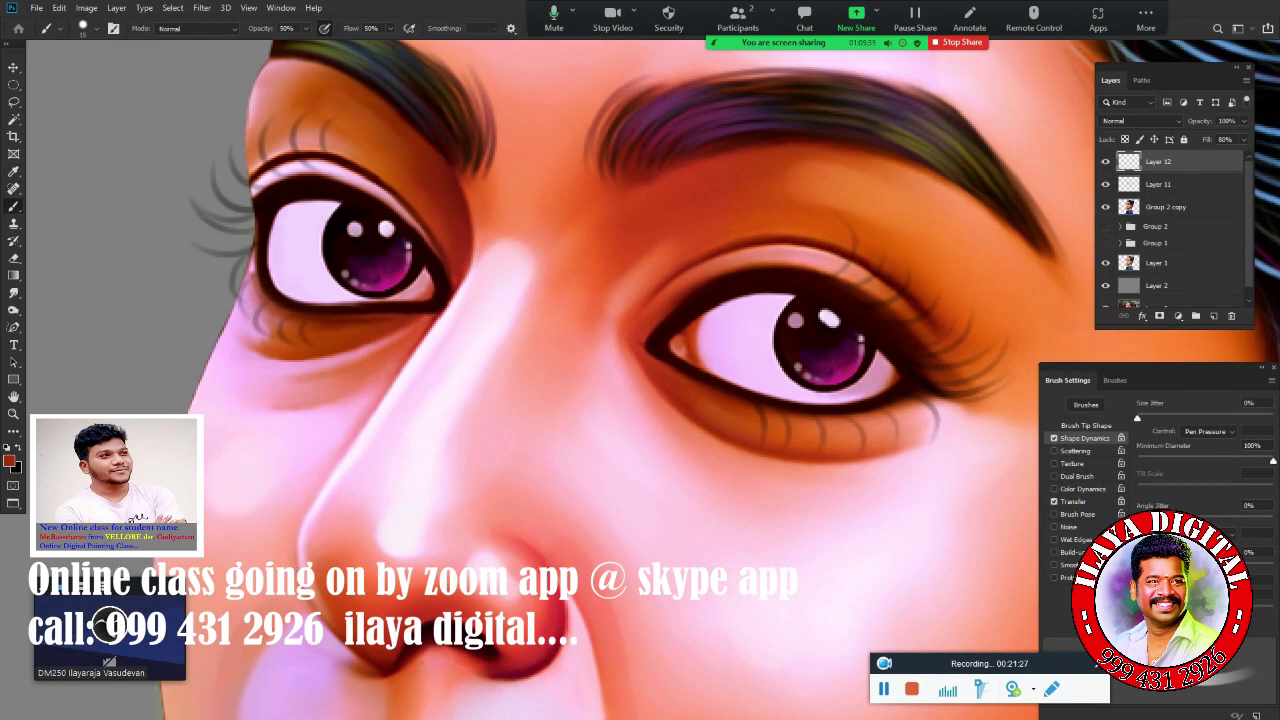
- Sample a deep red lip tone from the face and zoom out over the portrait
left_click(9, 461)
left_click(1125, 137)
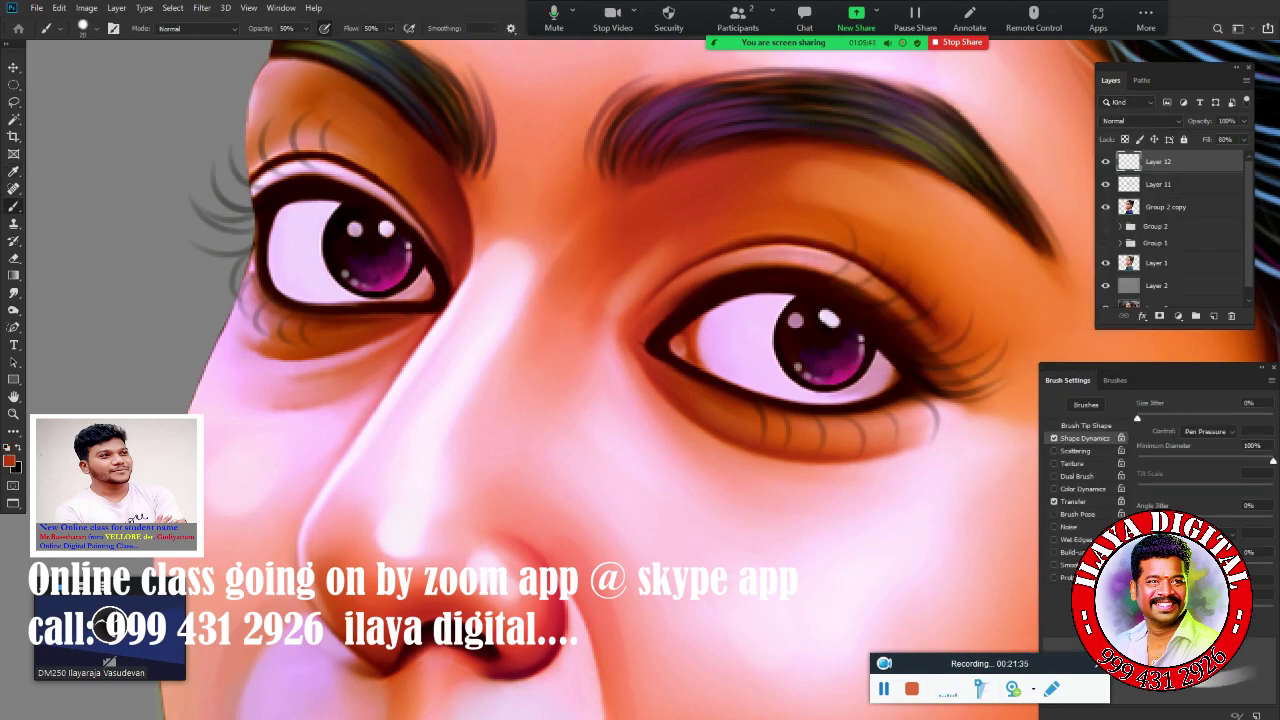
scroll(690, 403, "down", 3)
scroll(690, 403, "down", 2)
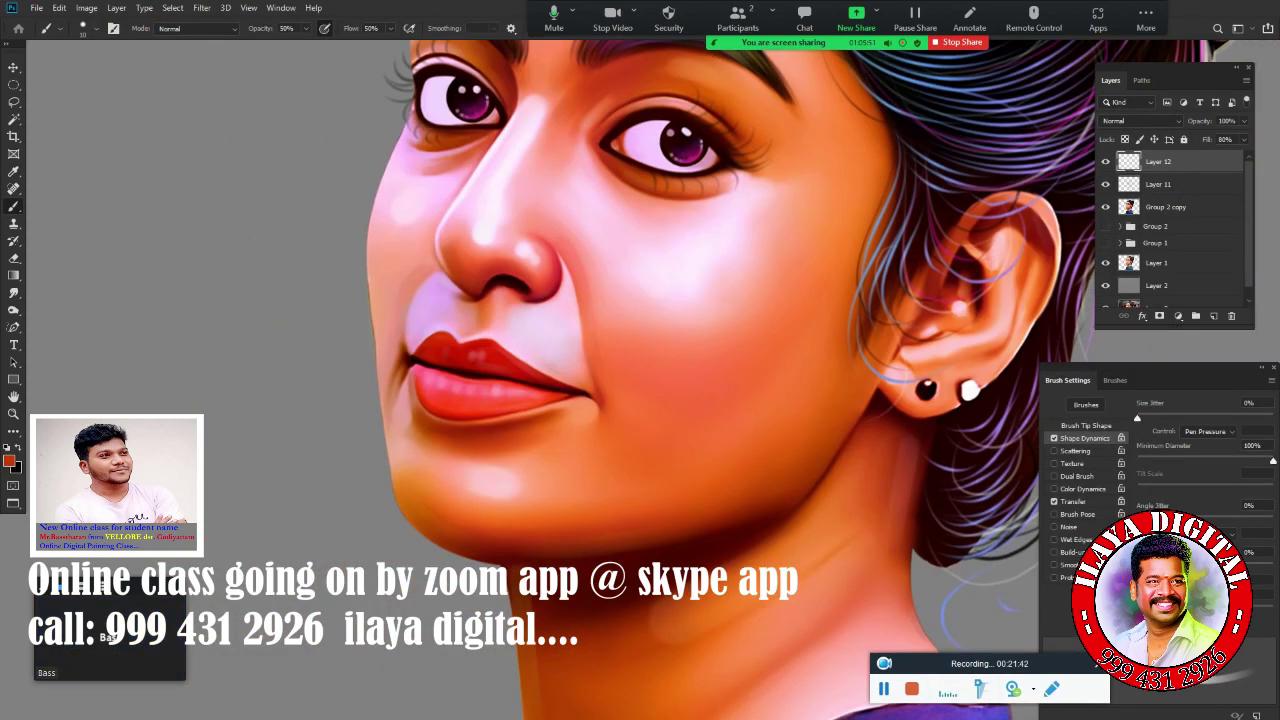
scroll(690, 403, "down", 3)
scroll(690, 403, "down", 1)
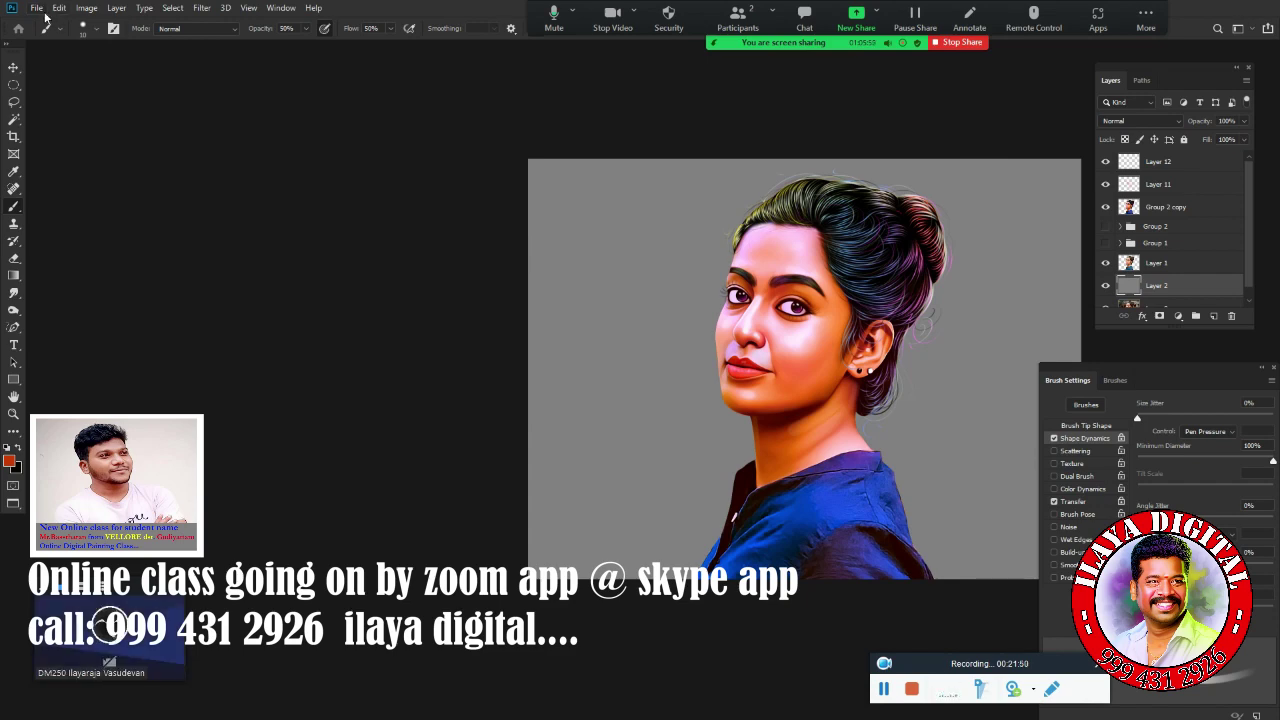
- Open background image 4 from the background images folder
left_click(40, 10)
left_click(75, 36)
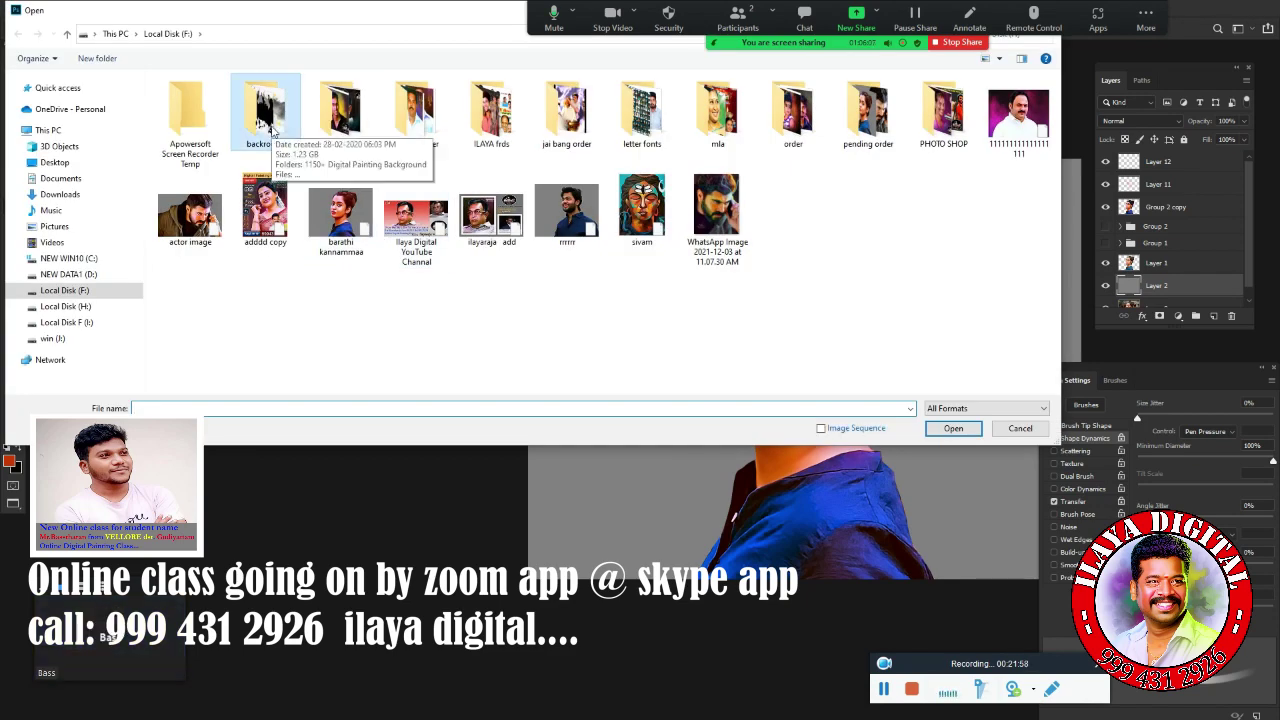
double_click(266, 110)
left_click(507, 128)
double_click(707, 108)
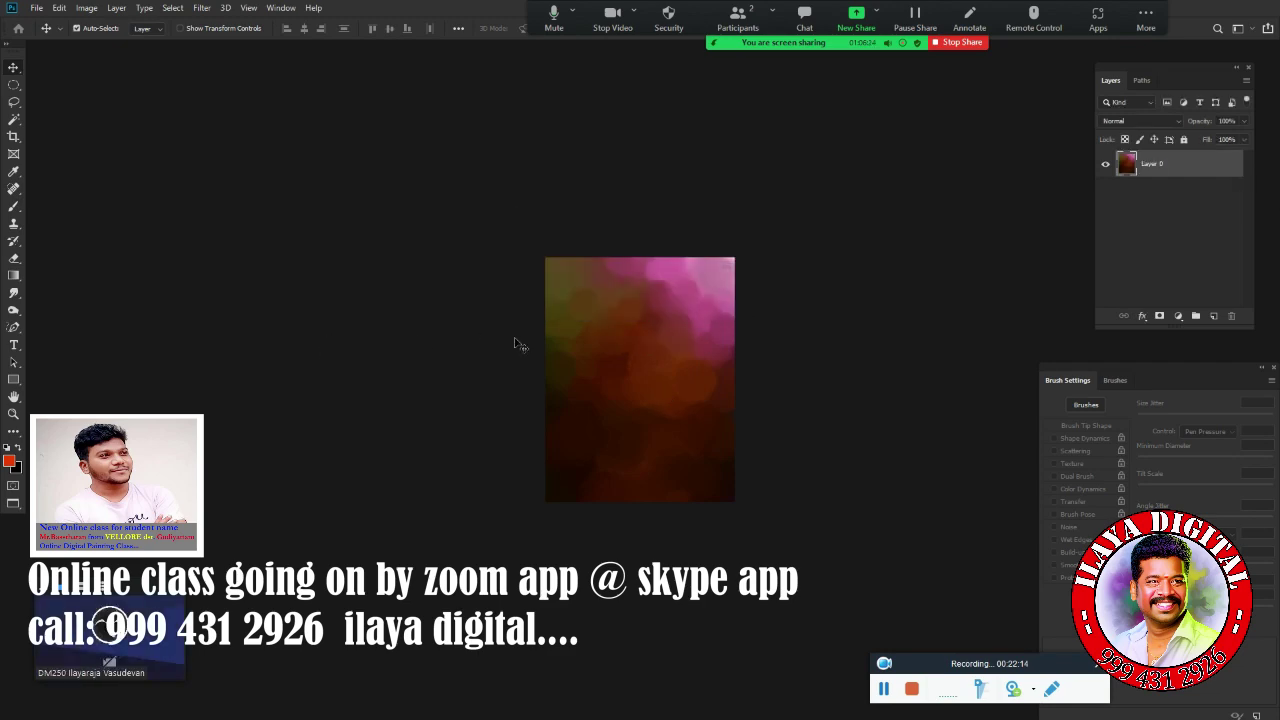
- Float the bokeh image window and close the untitled sketch without saving
left_click_drag(520, 343, 603, 303)
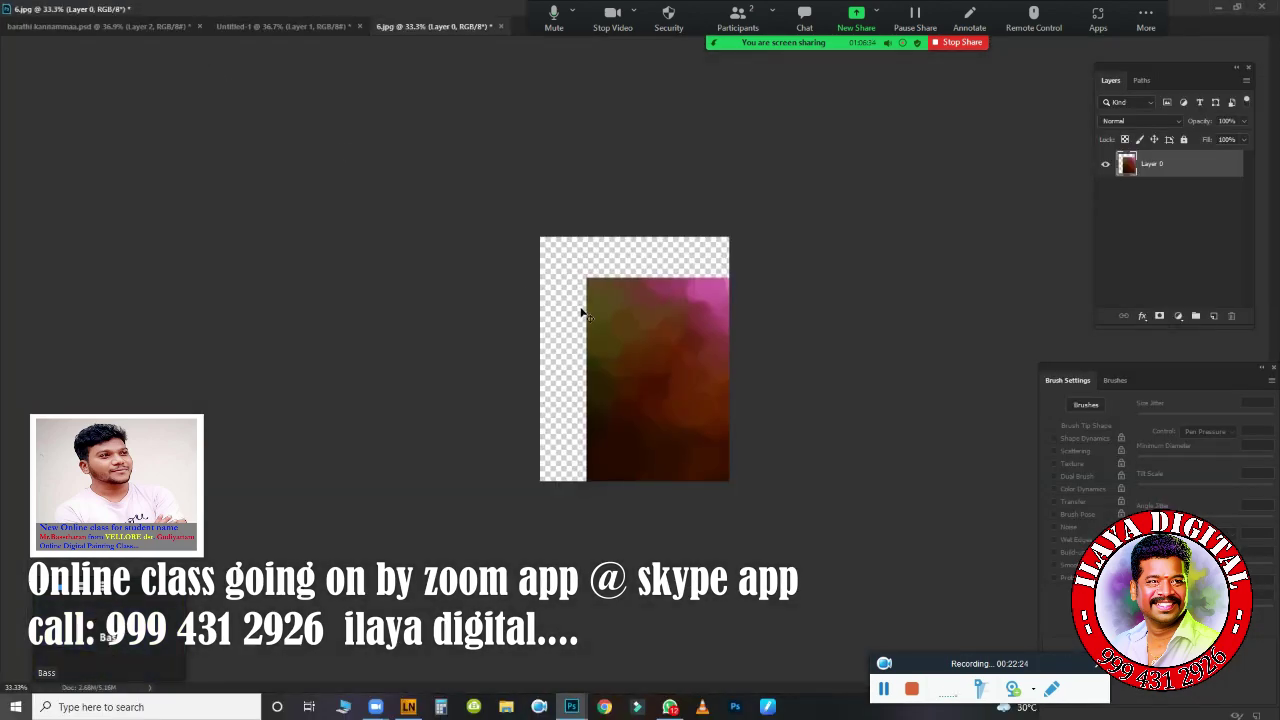
left_click(230, 27)
left_click(359, 26)
left_click(623, 271)
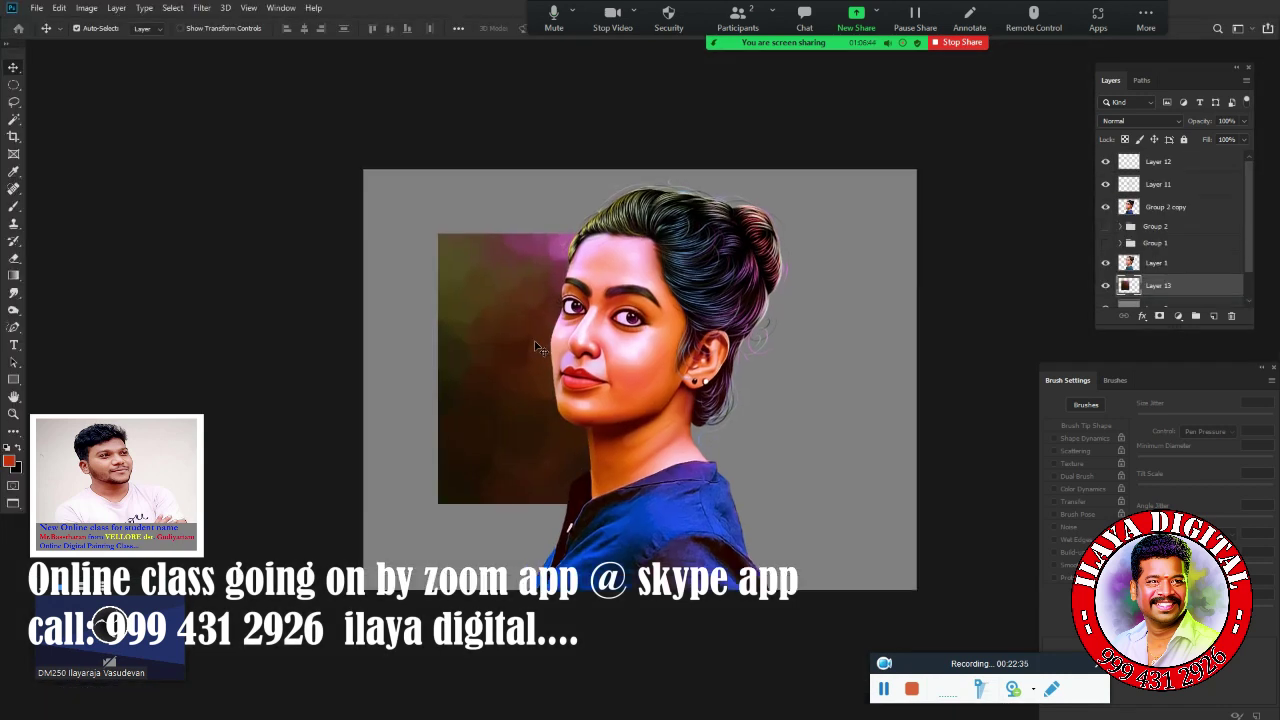
- Place the bokeh image into the portrait, stretch it to fill the canvas, and shift its hue
left_click_drag(535, 347, 434, 286)
key("ctrl+t")
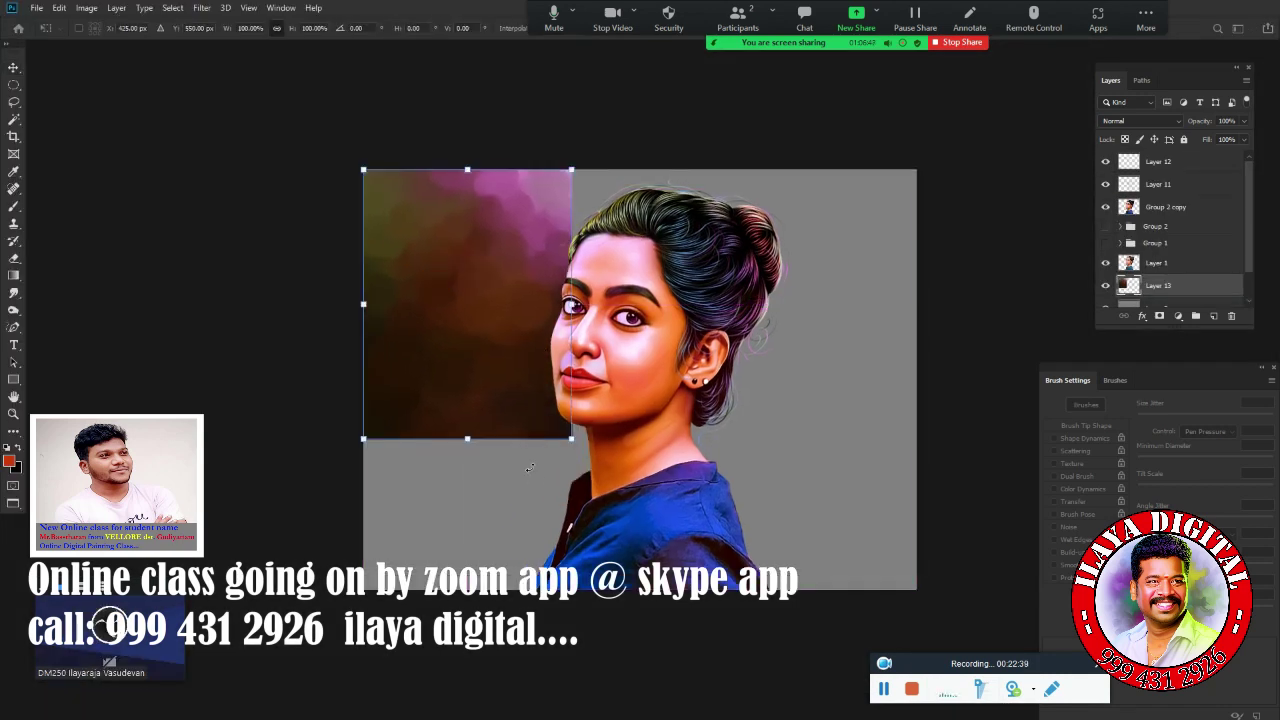
left_click_drag(503, 440, 921, 590)
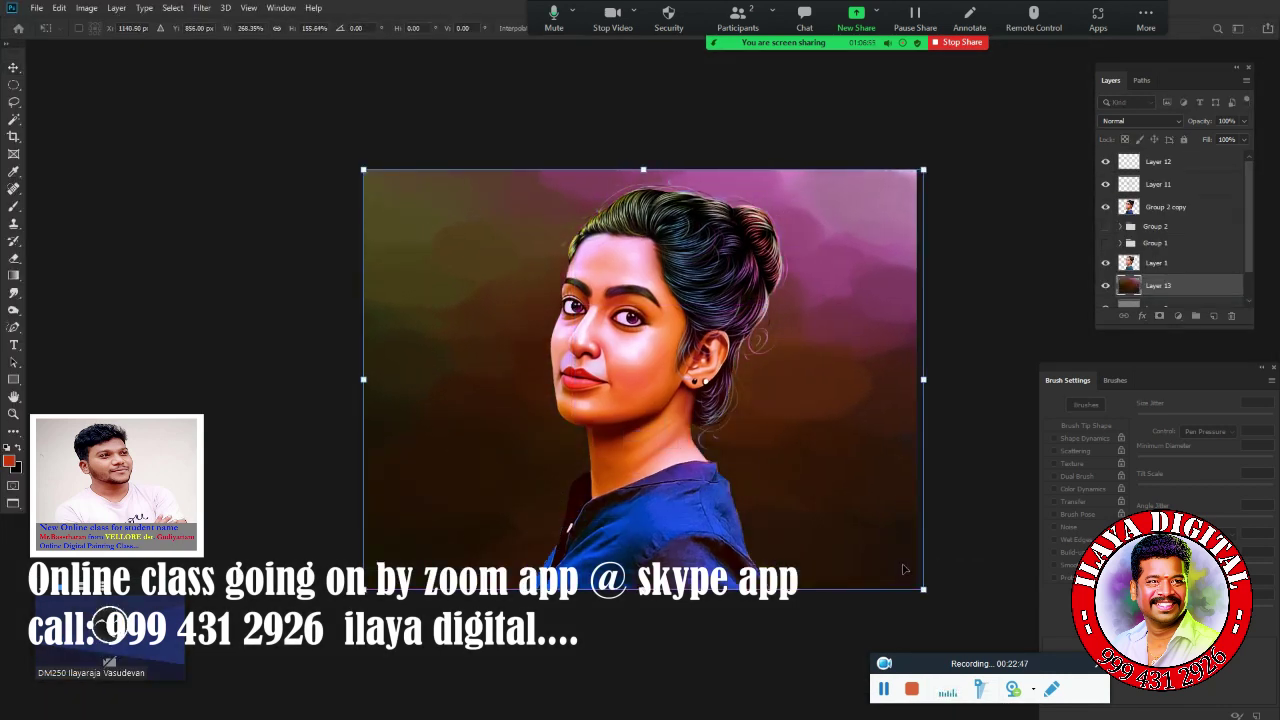
key("Return")
scroll(1124, 287, "down", 2)
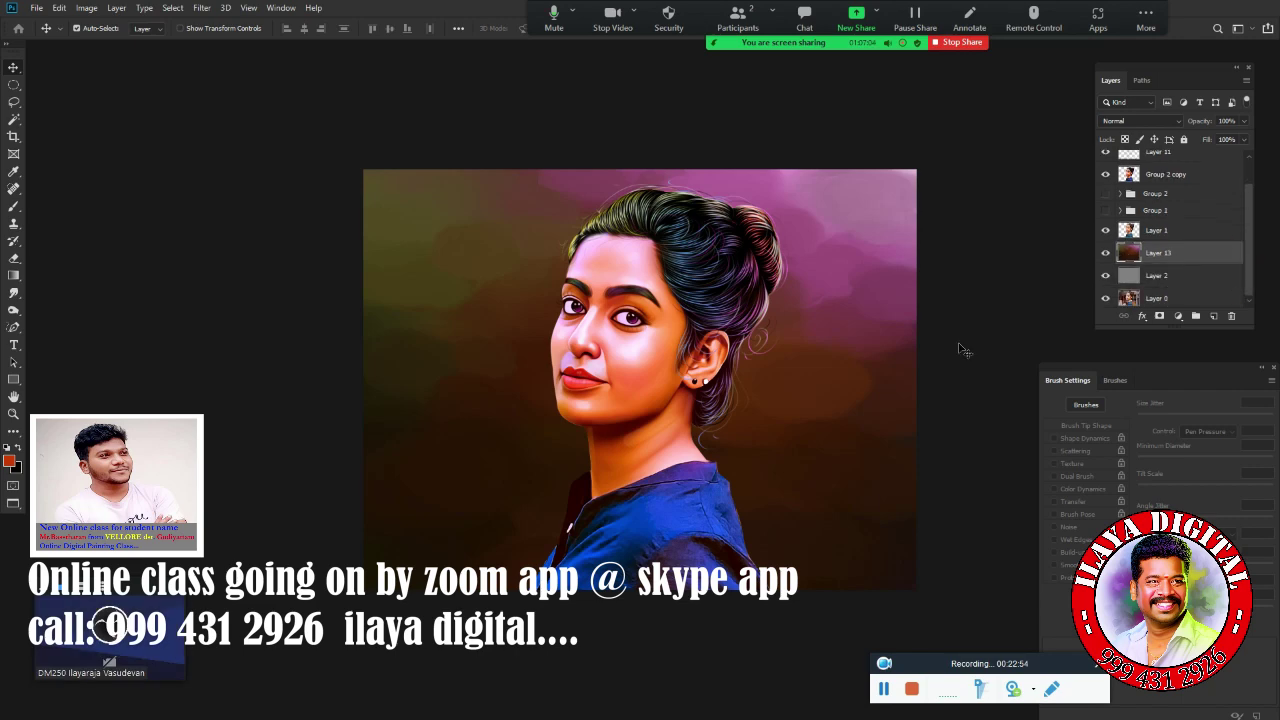
key("ctrl+u")
mouse_move(1027, 208)
left_mouse_down()
mouse_move(968, 229)
mouse_move(1077, 212)
mouse_move(1019, 233)
left_mouse_up()
left_click(1178, 143)
- Duplicate the background above the portrait and merge the portrait layers
key("ctrl+j")
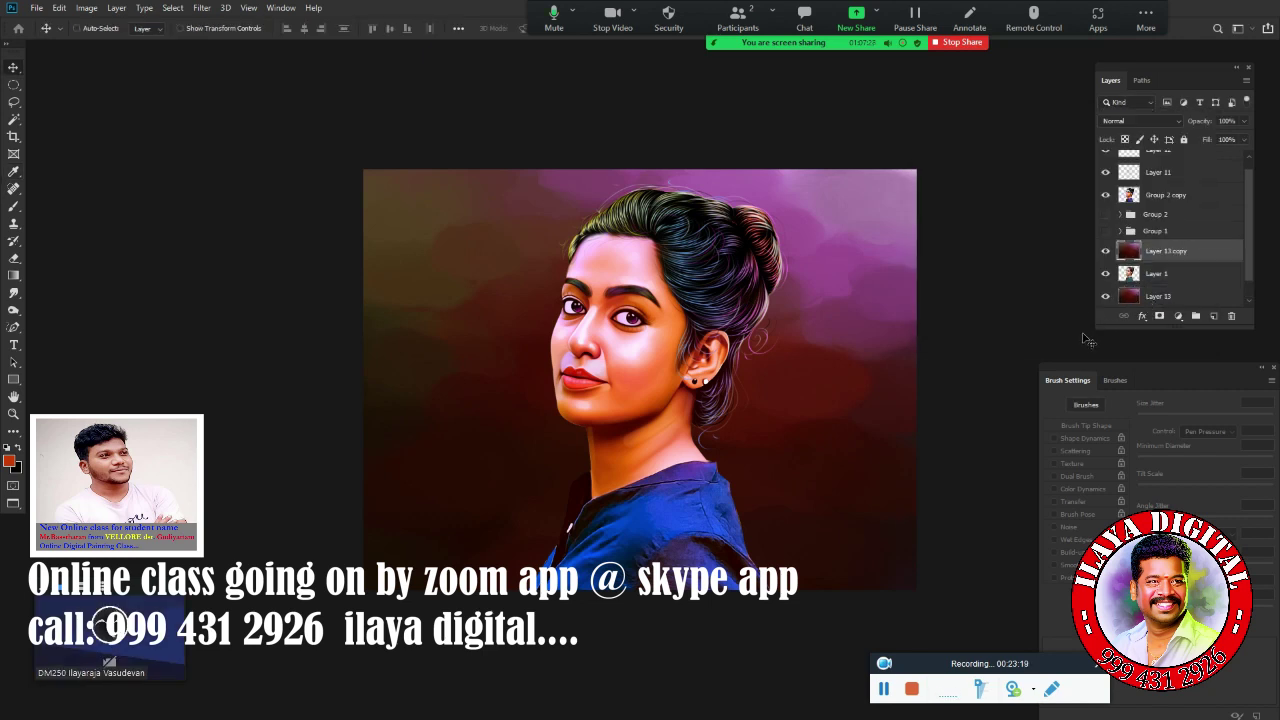
key("ctrl+shift+]")
left_click(1160, 184)
left_click(1165, 229, "shift")
key("ctrl+e")
- Erase the background copy over the woman and add a new empty top layer
key("e")
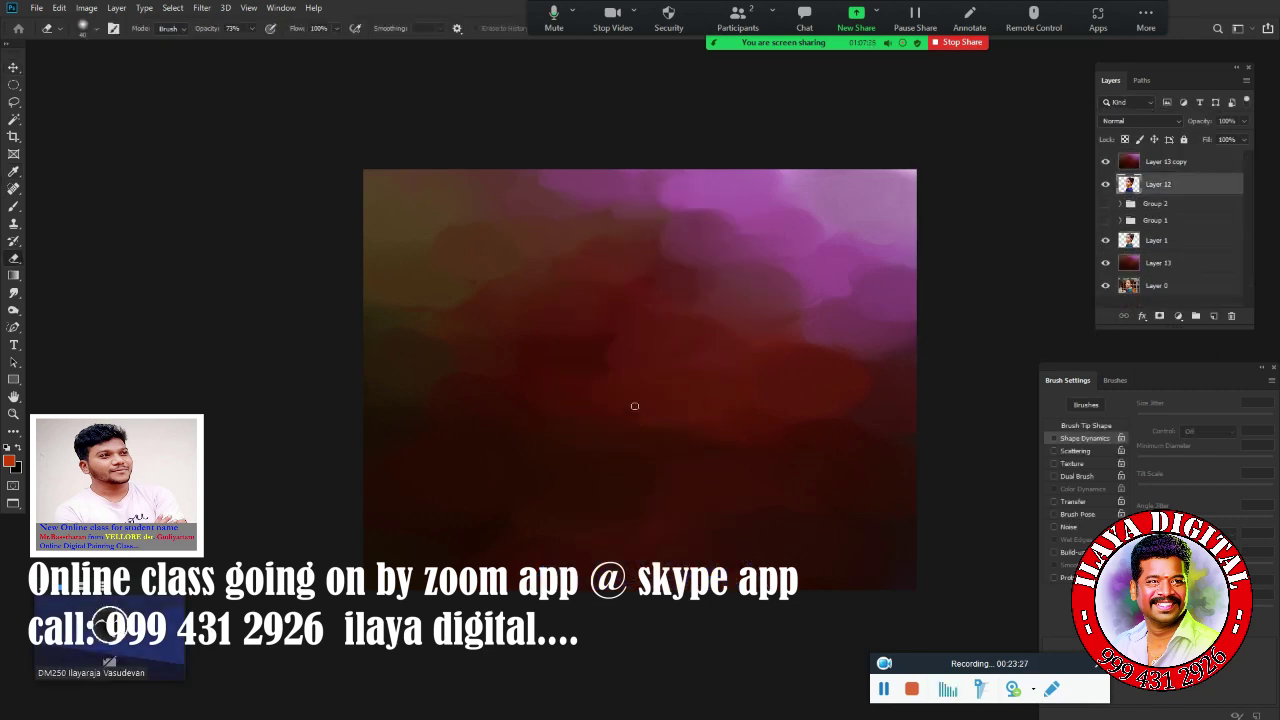
left_click(1195, 163)
mouse_move(650, 320)
left_mouse_down()
mouse_move(554, 157)
mouse_move(614, 200)
mouse_move(543, 200)
mouse_move(700, 300)
left_mouse_up()
key("ctrl+shift+alt+n")
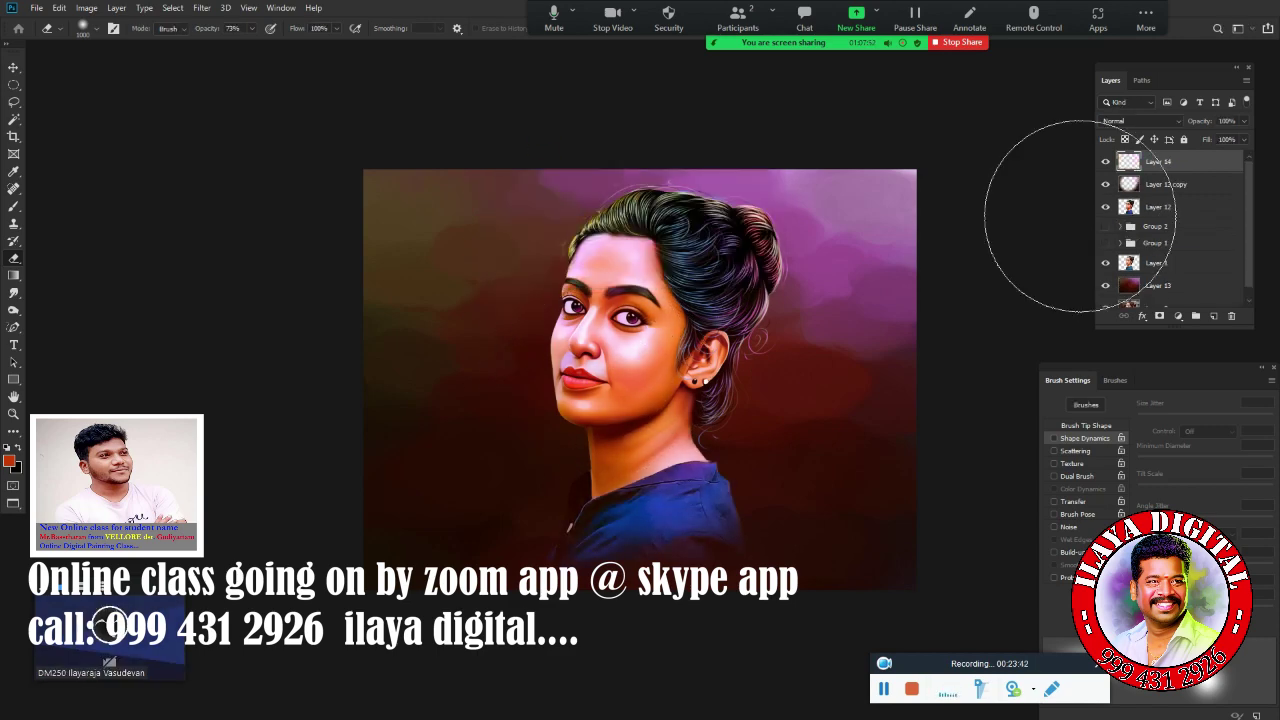
left_click(14, 84)
- Stroke the full canvas with a 75 px inside border and lighten it to white
key("ctrl+a")
right_click(814, 328)
left_click(882, 499)
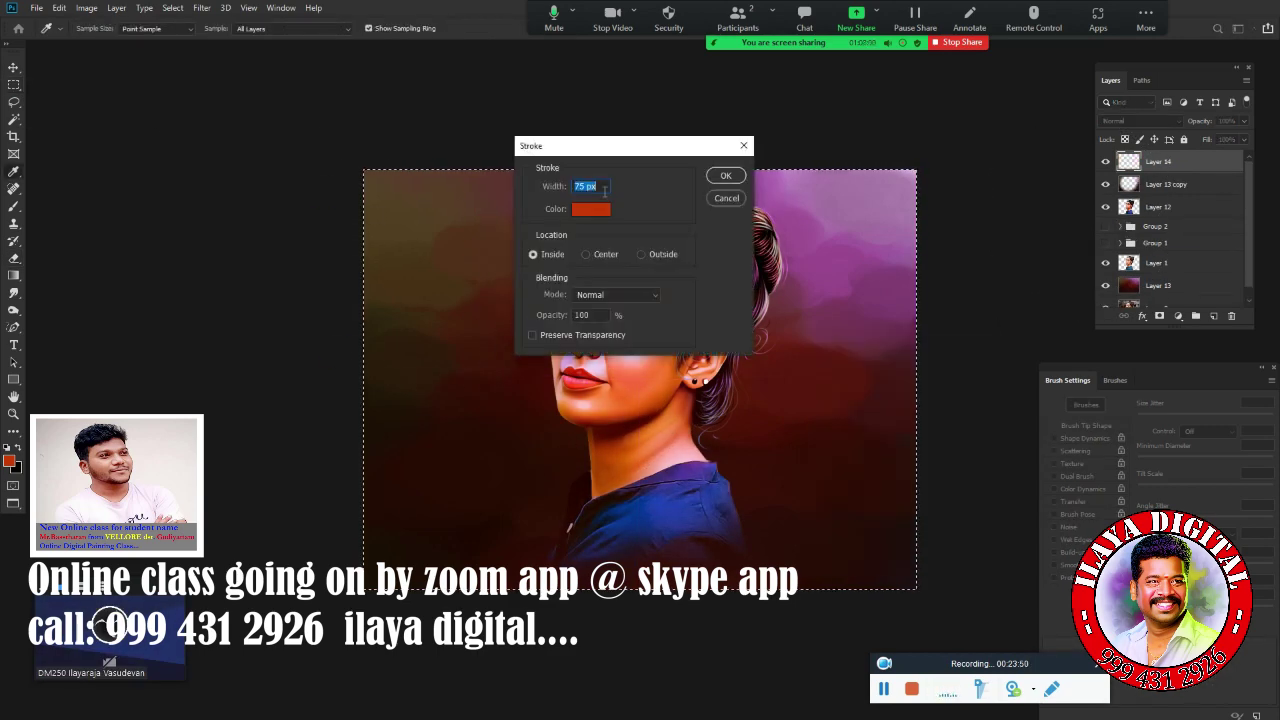
key("Return")
key("ctrl+z")
right_click(748, 271)
left_click(806, 441)
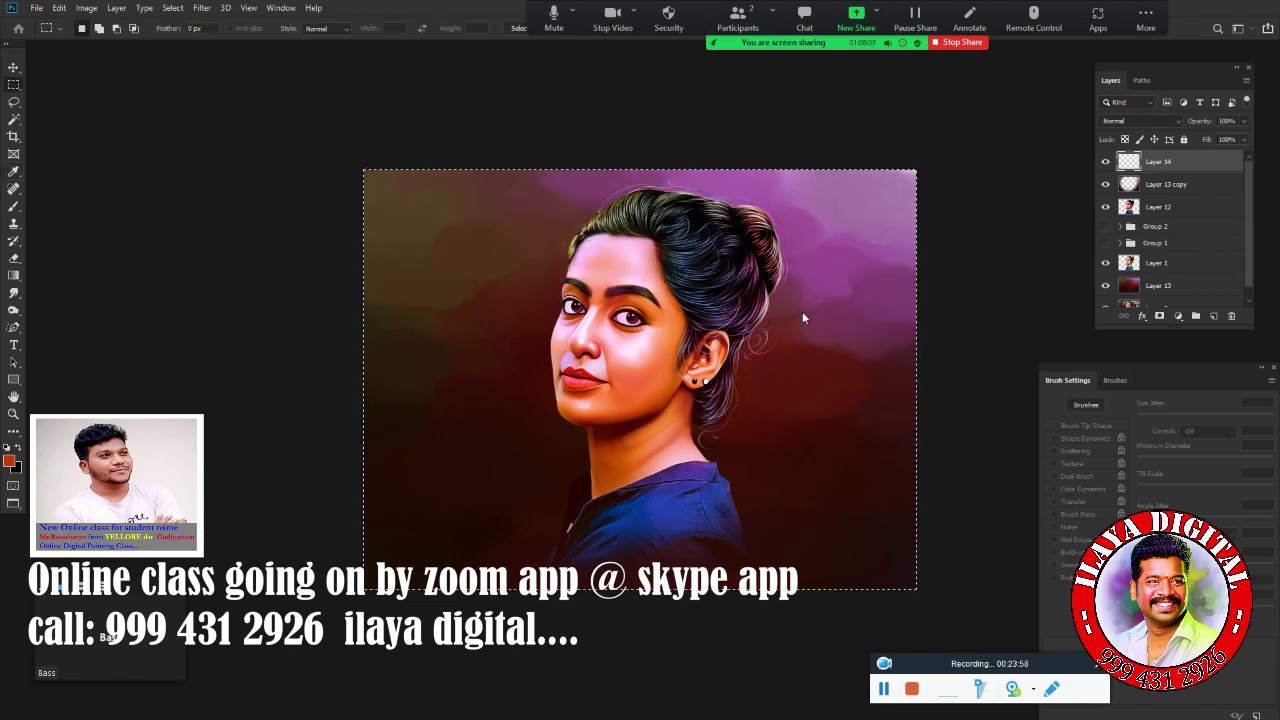
key("Return")
key("ctrl+u")
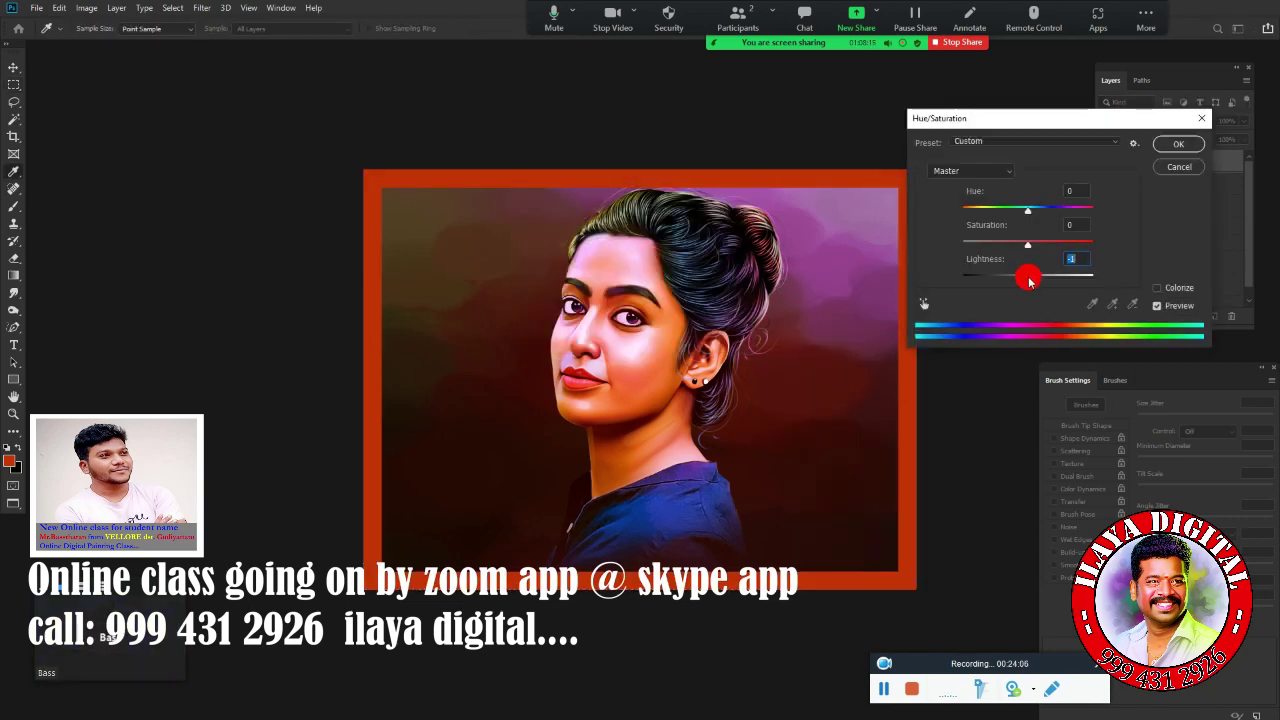
left_click_drag(1028, 257, 1100, 257)
key("Return")
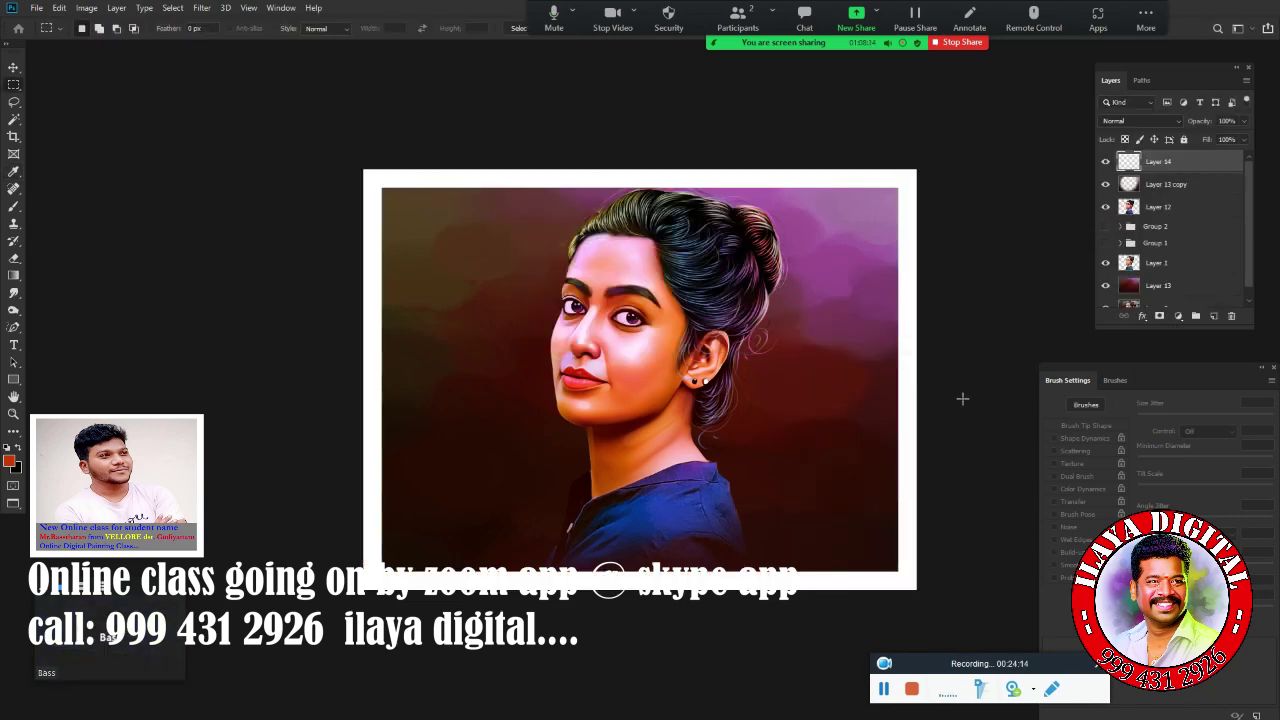
- Toggle the portrait layer's visibility to compare, then fit the framed portrait on screen
left_click(1105, 207)
left_click(1105, 207)
left_click(1105, 207)
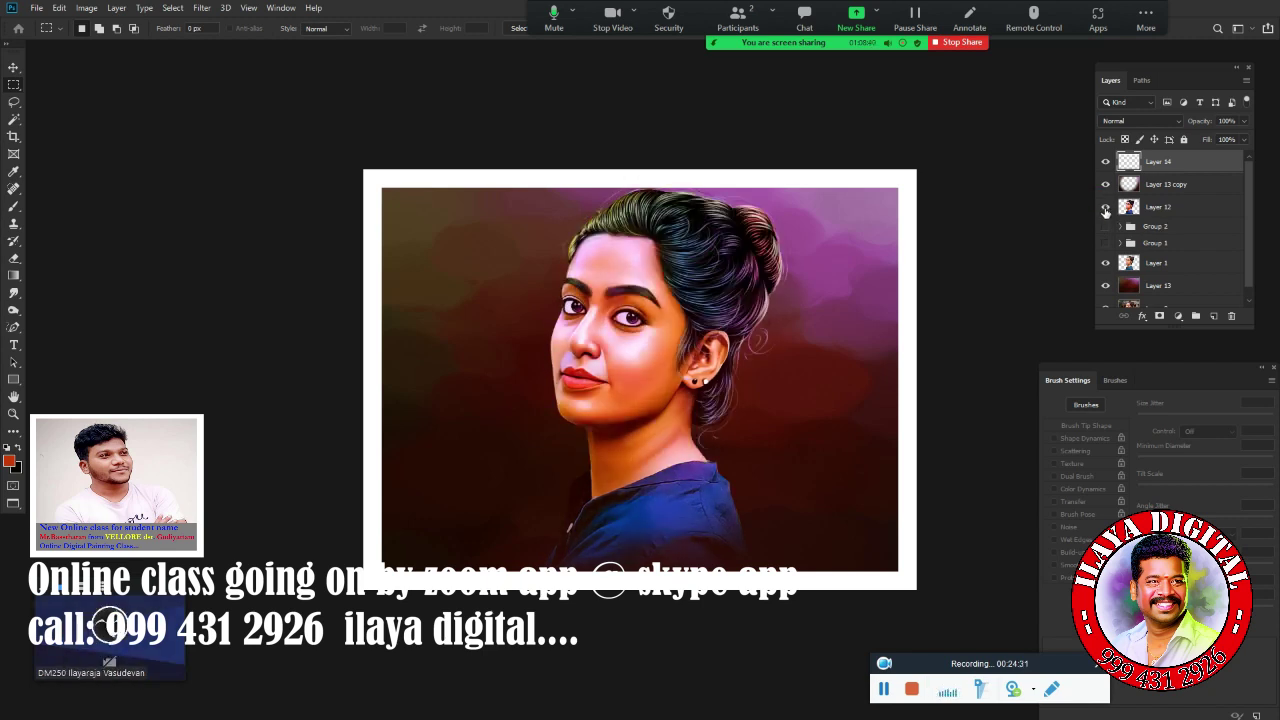
left_click(1105, 207)
left_click(1105, 207)
left_click(1105, 207)
key("ctrl+0")
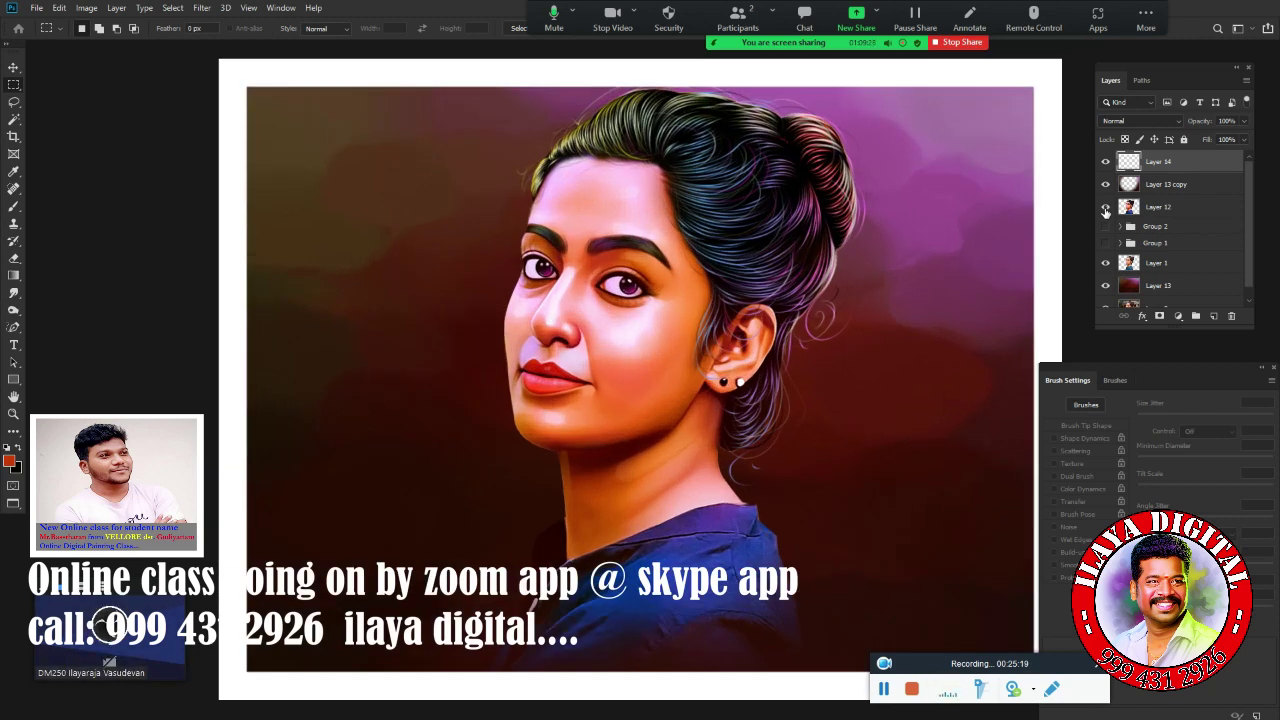